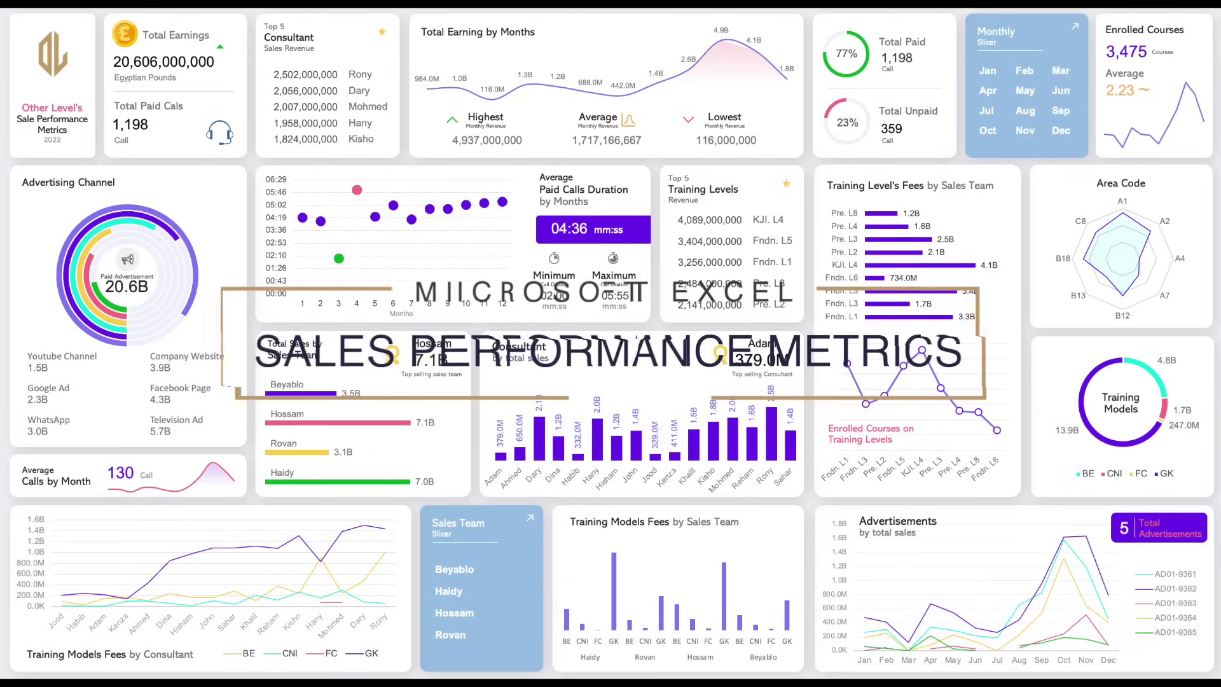
Filter the finished dashboard to August, December, January and one sales team, then clear the filters.
left_click(1027, 111)
left_click(1061, 131)
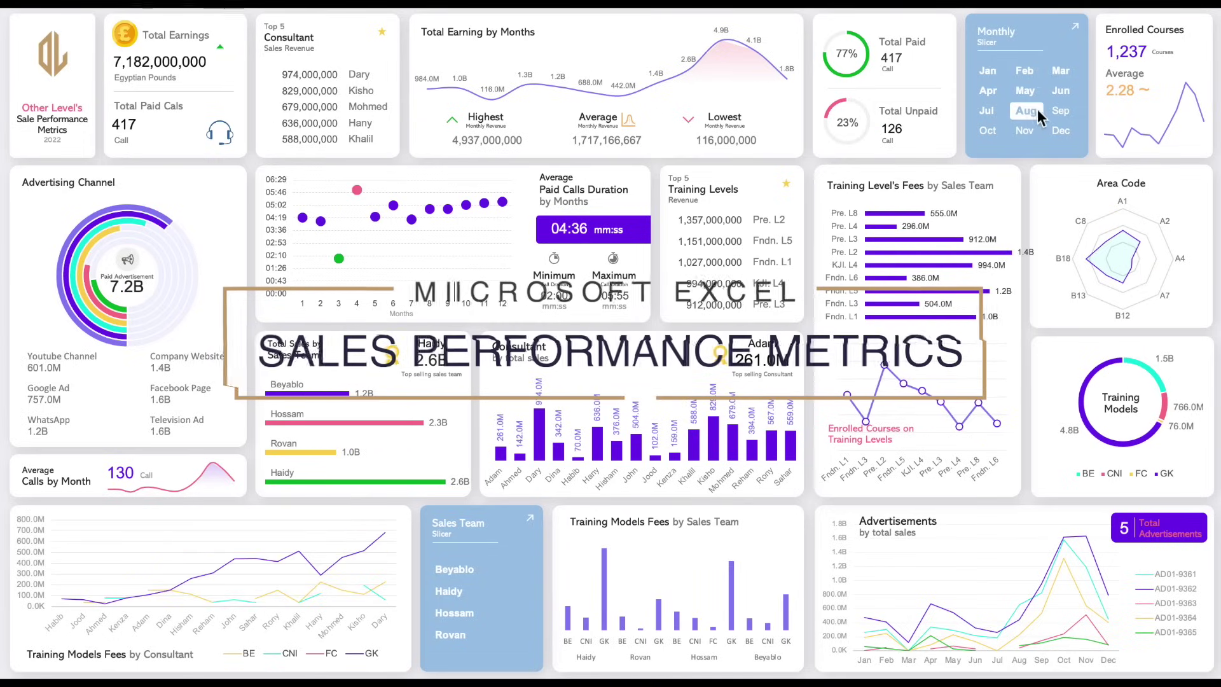
left_click(990, 73)
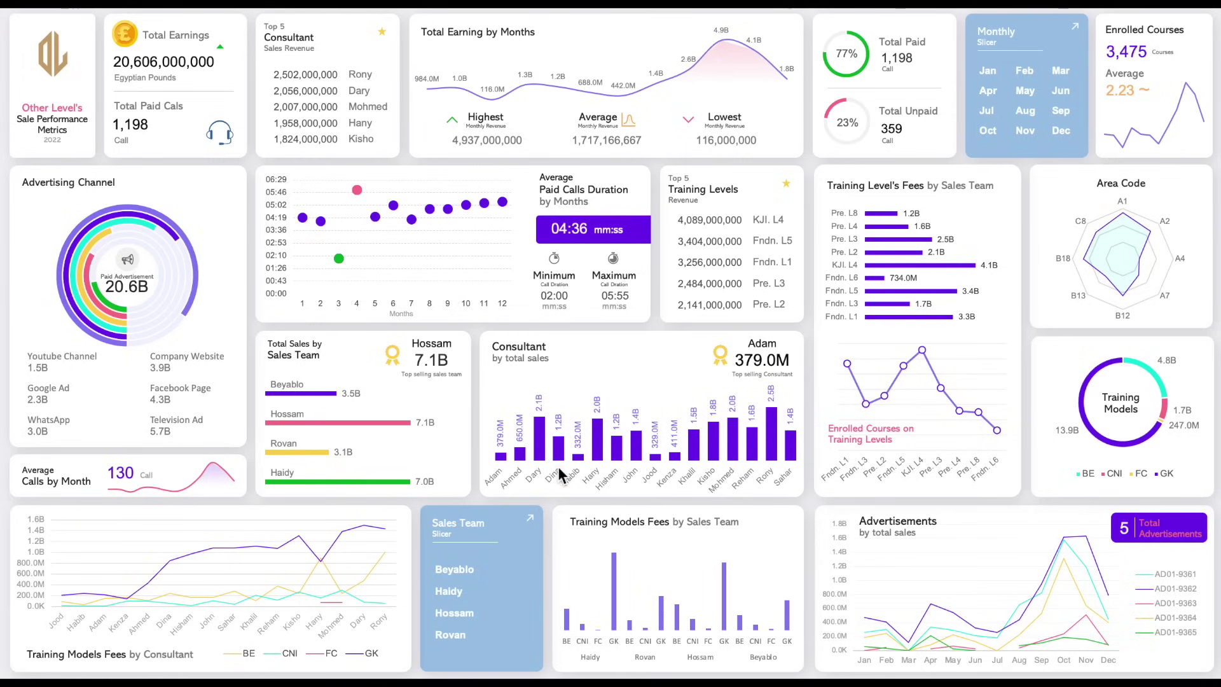
left_click(474, 613)
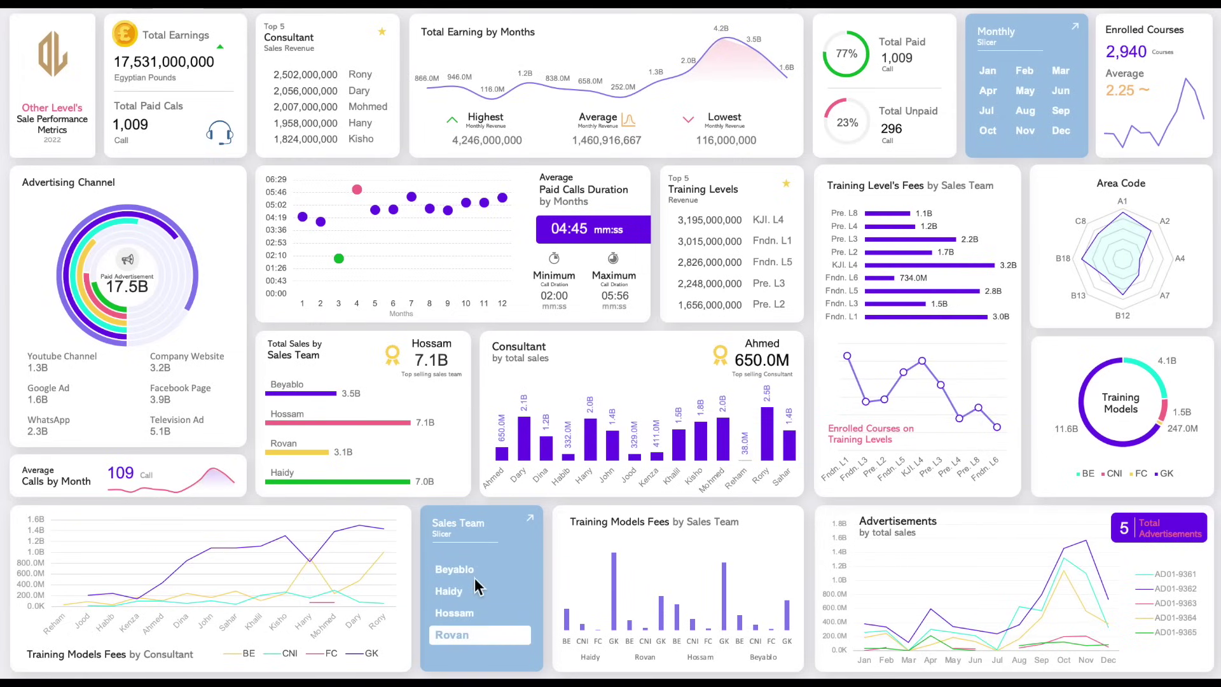
left_click(494, 572)
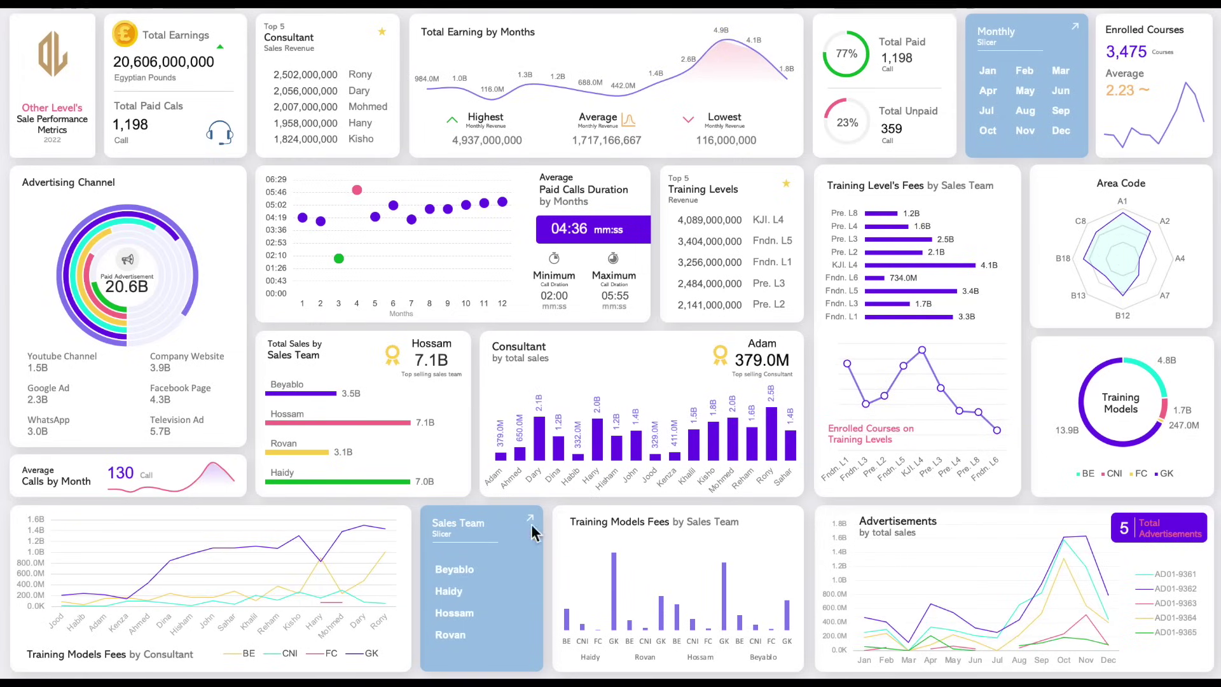
Inspect the full data table behind the dashboard, then return to the dashboard.
left_click(530, 520)
scroll(532, 523, "down", 10)
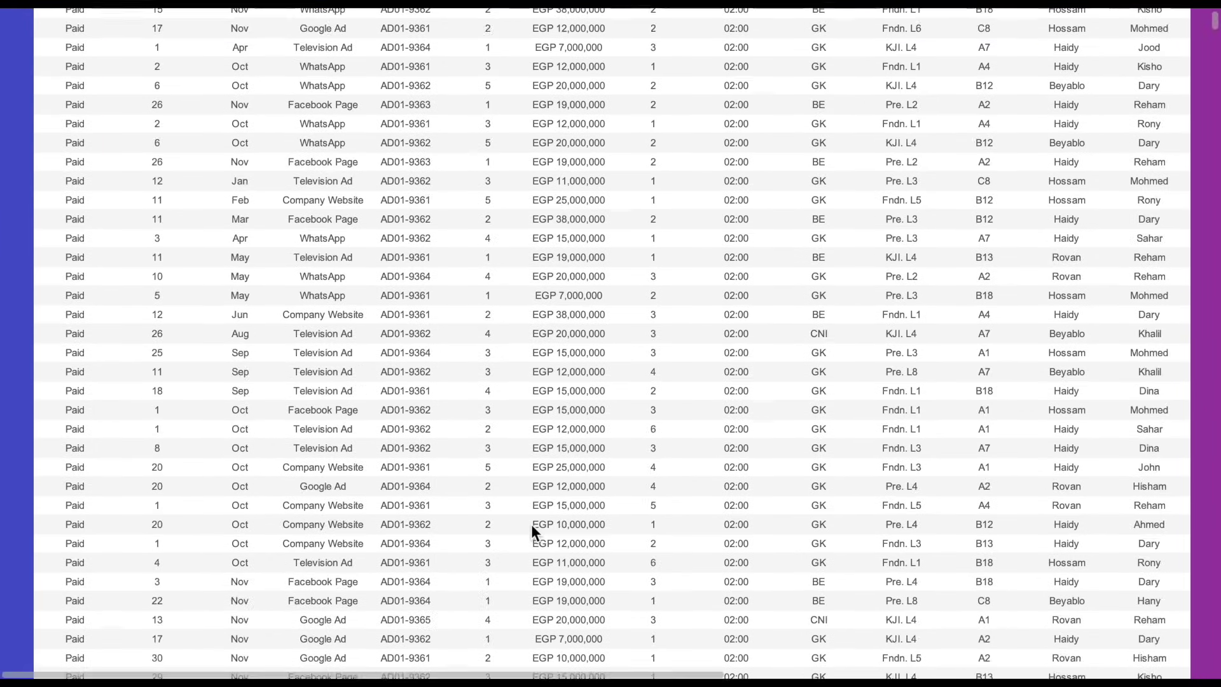
scroll(531, 524, "up", 10)
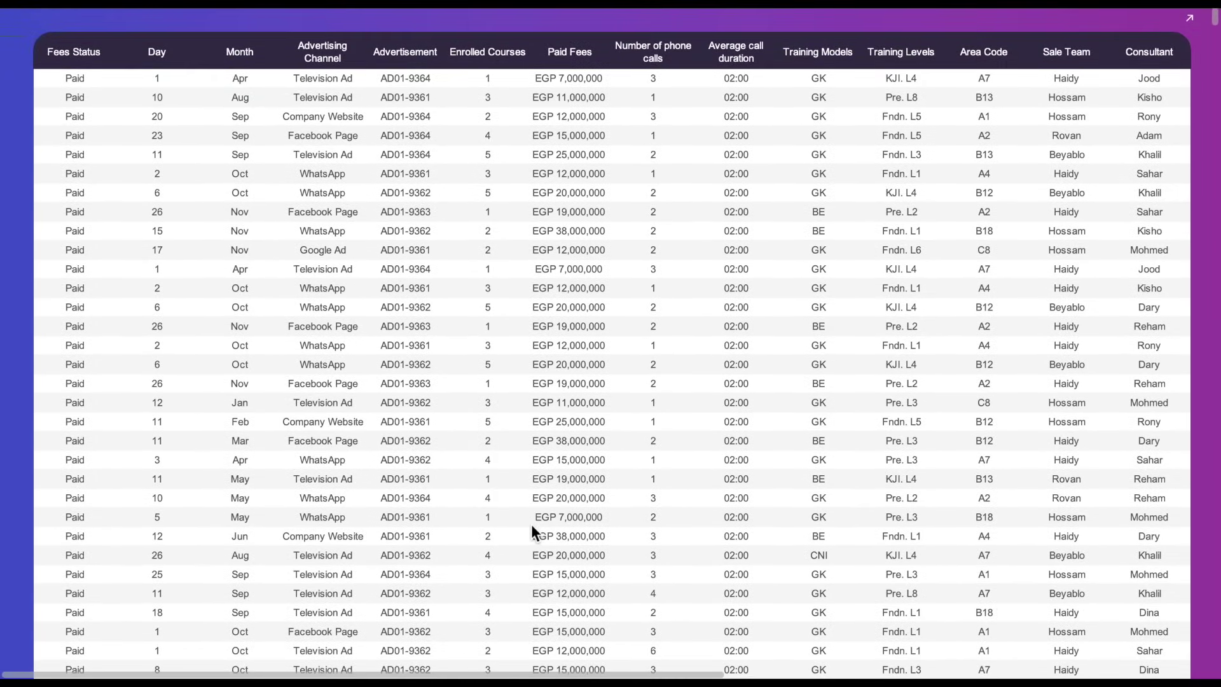
left_click(1190, 19)
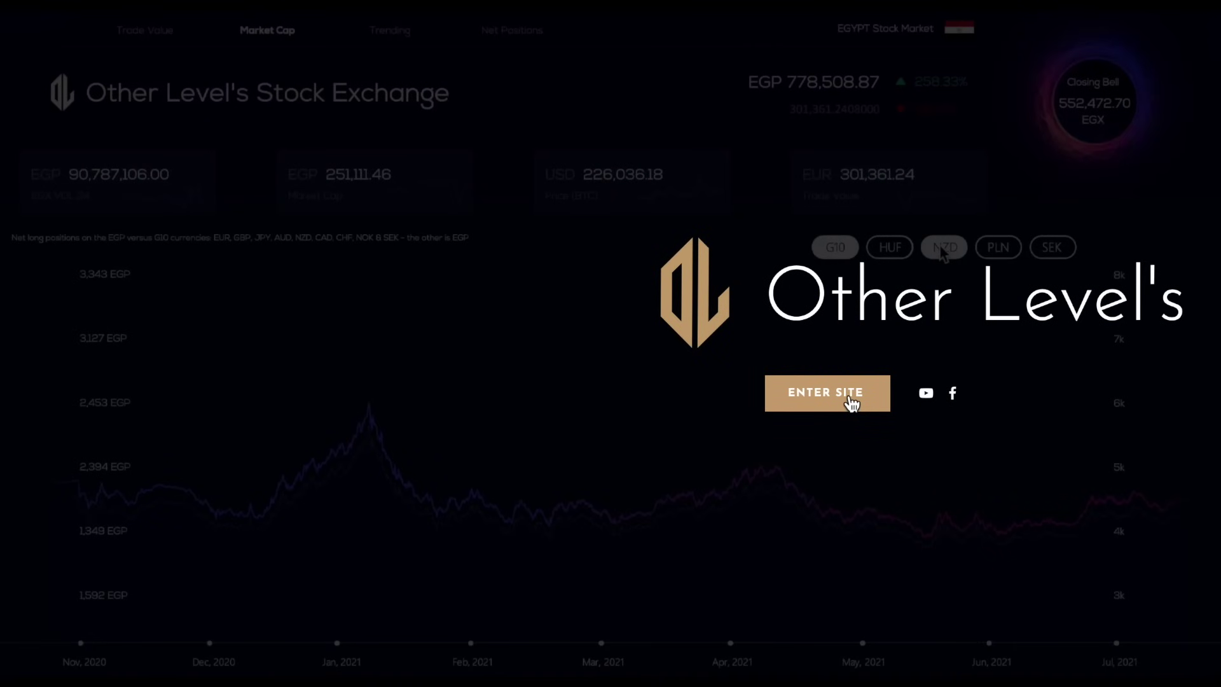
Visit the Other Level's website store, then filter the dashboard to August and back to January.
left_click(851, 396)
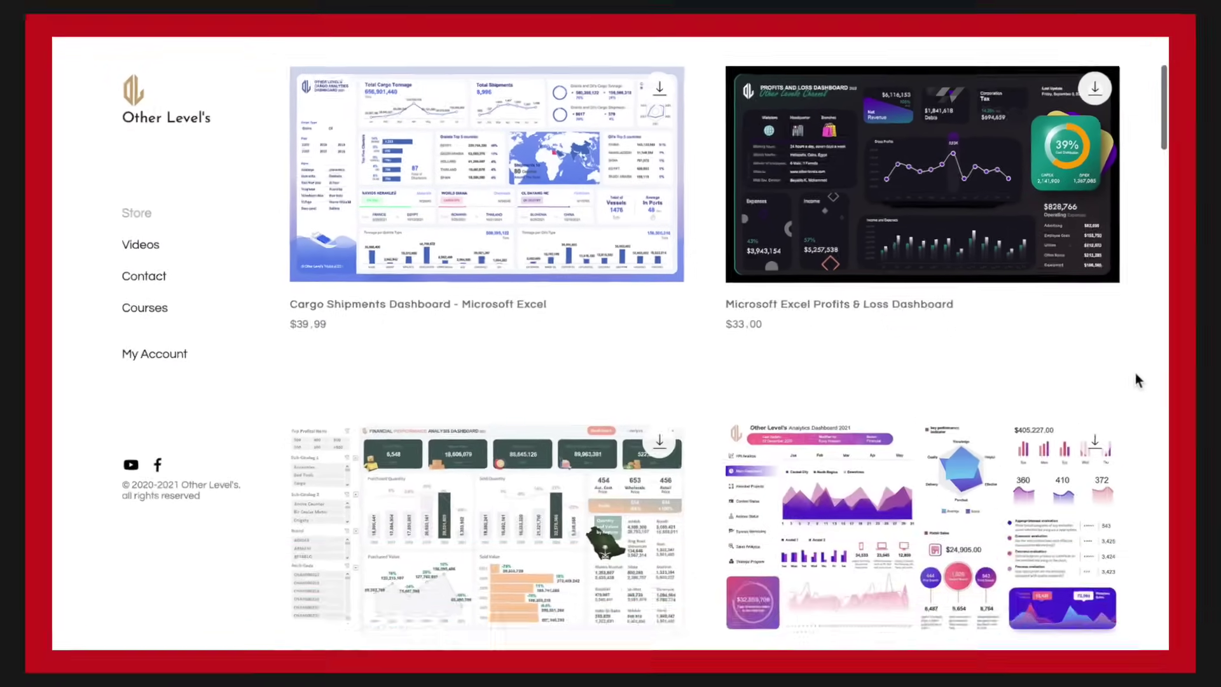
scroll(1138, 379, "down", 15)
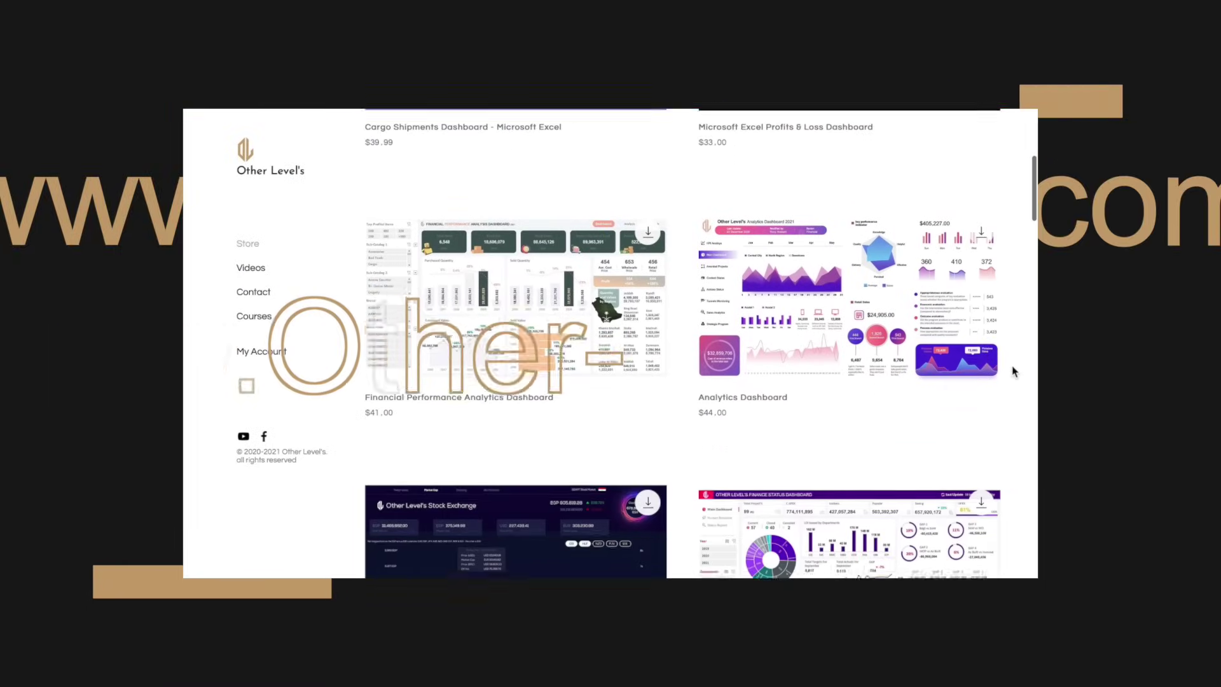
scroll(1013, 371, "down", 10)
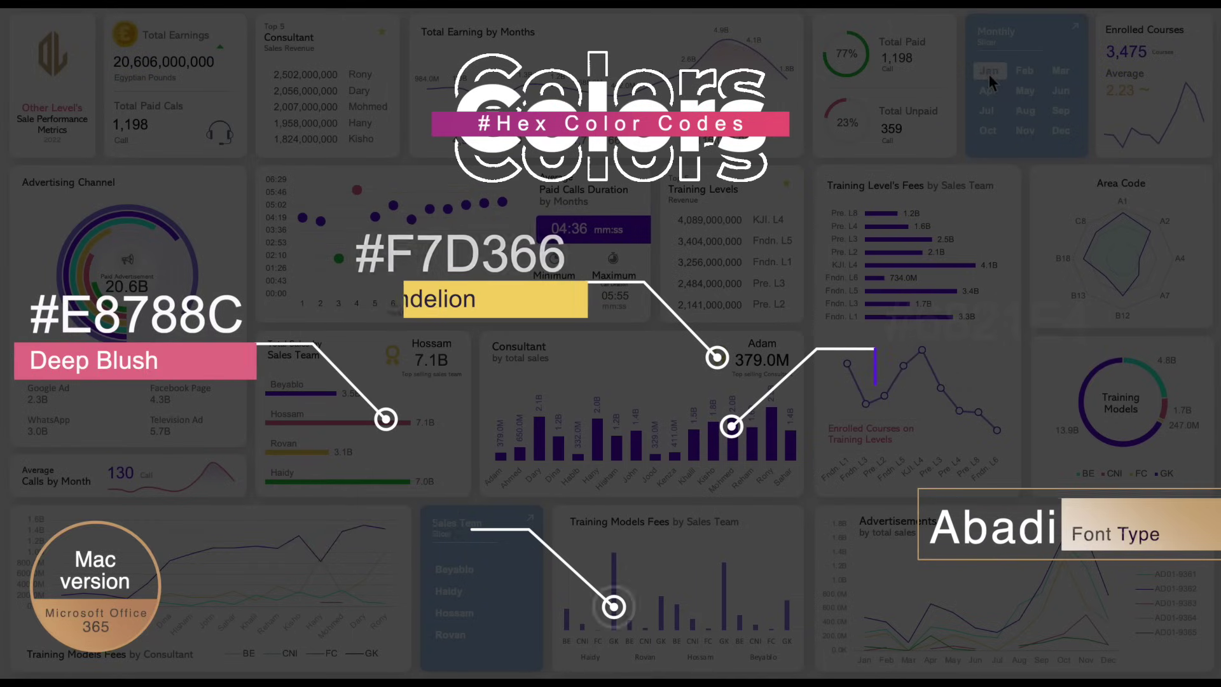
left_click(1027, 109)
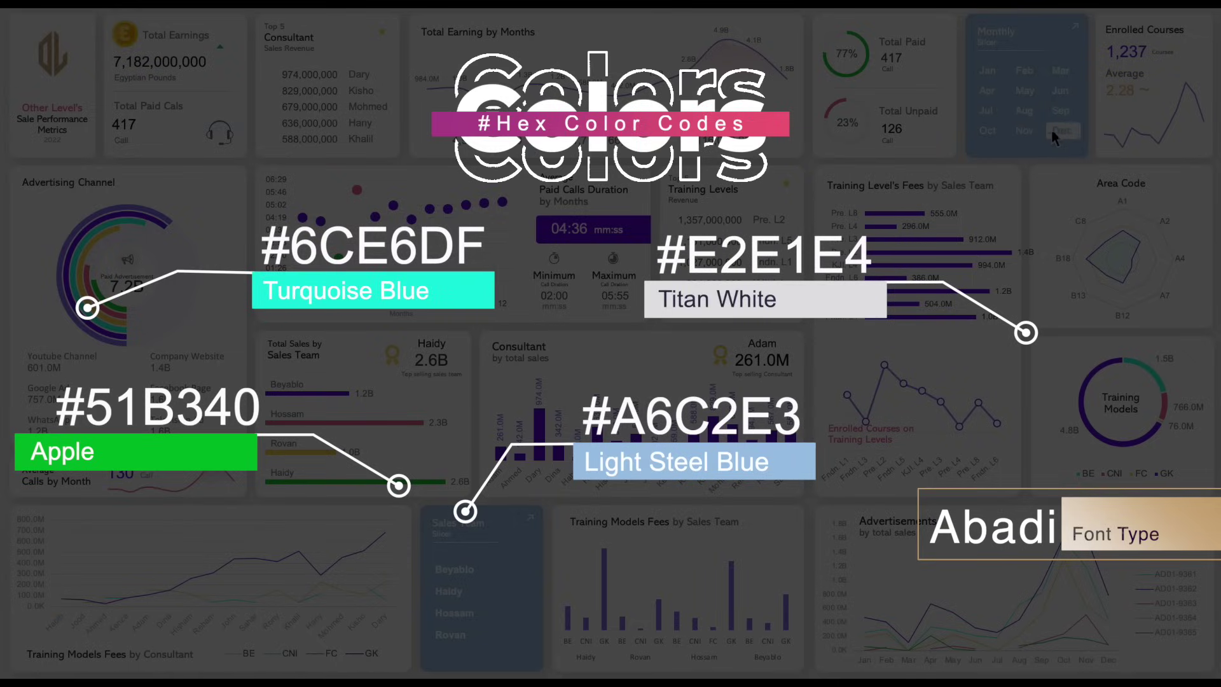
left_click(988, 71)
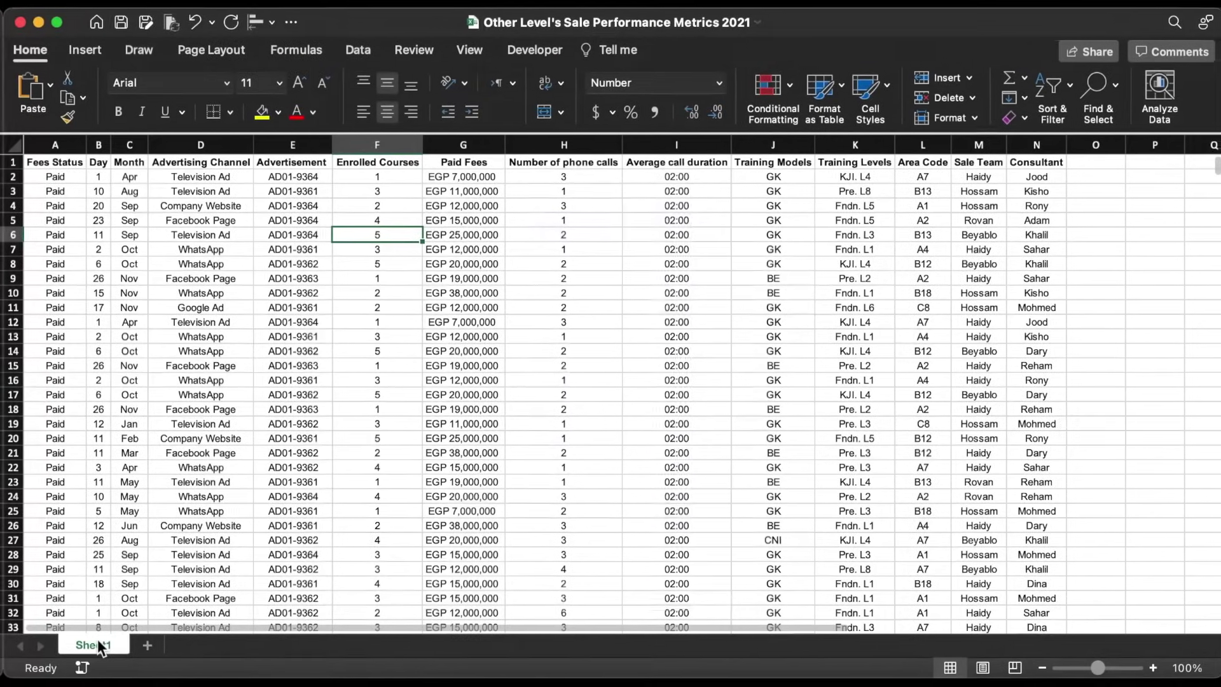
Rename the data sheet to 'Database' and make all its text grey.
right_click(95, 642)
left_click(143, 570)
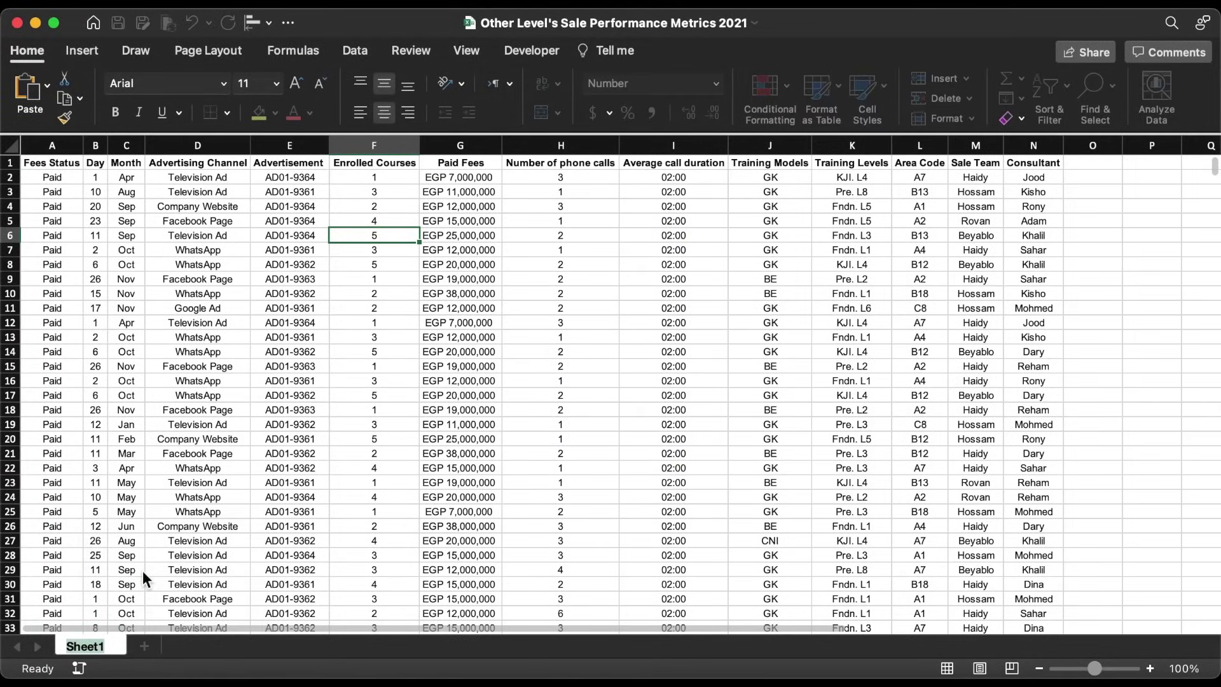
type("Database")
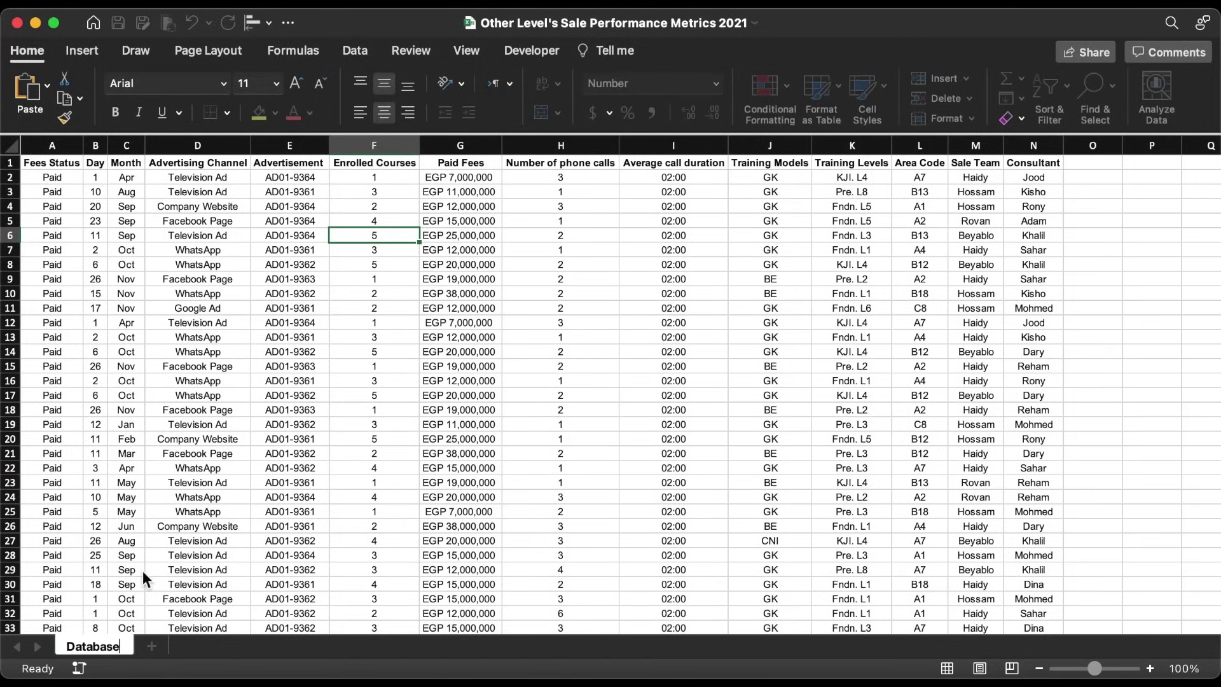
key("Return")
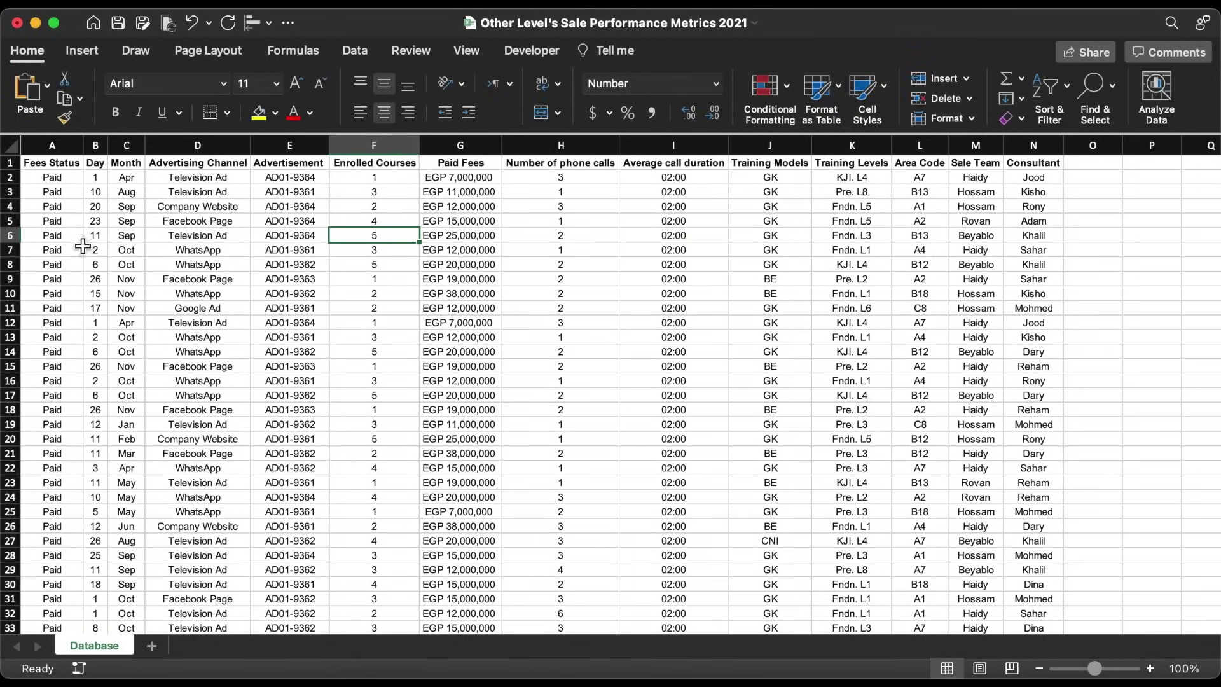
left_click(14, 150)
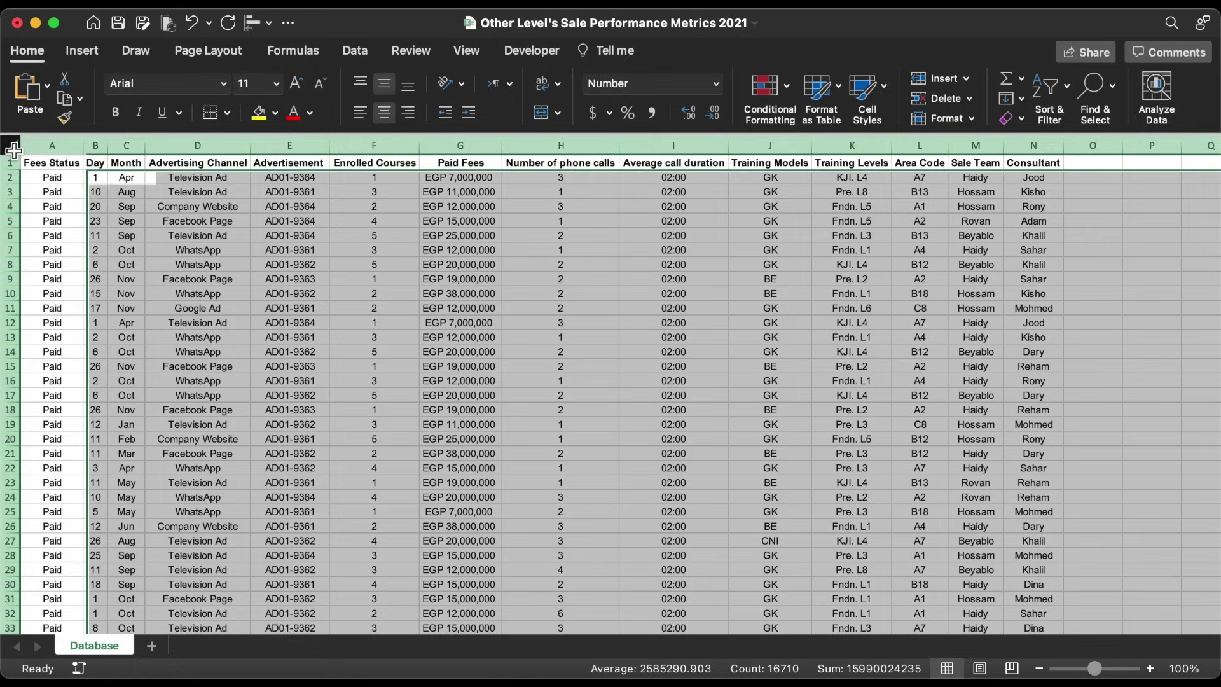
left_click(311, 111)
left_click(315, 229)
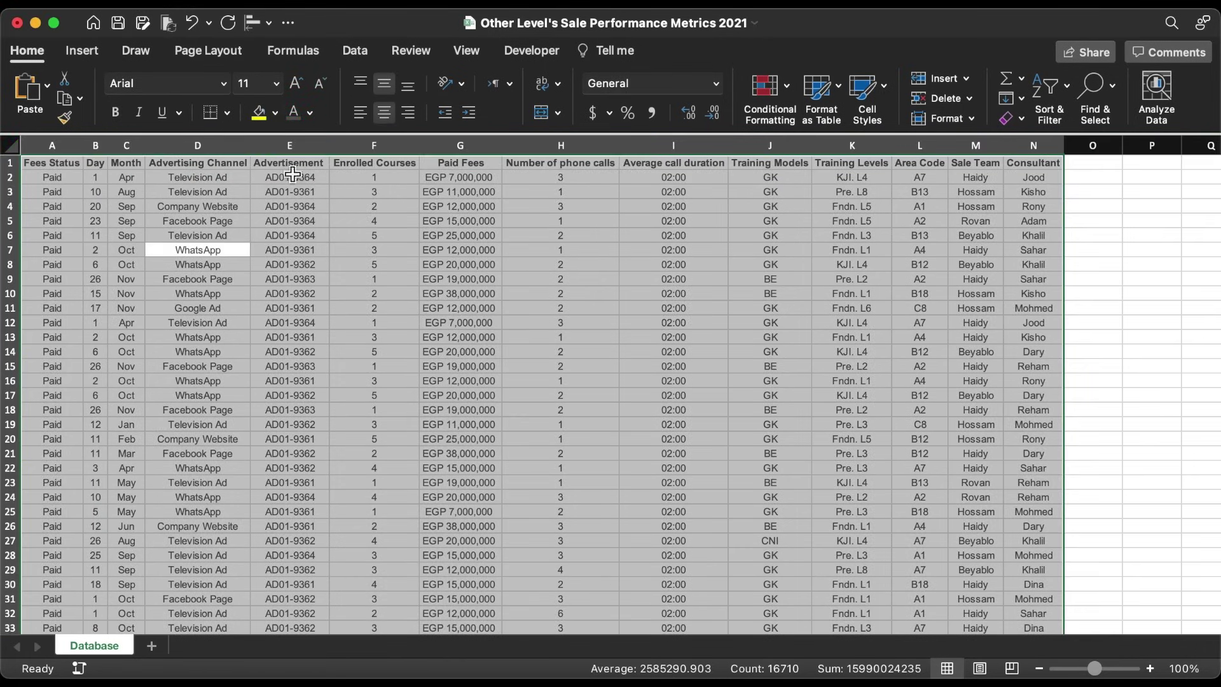
Convert the data into a table with headers and apply the first Light table style.
left_click(89, 58)
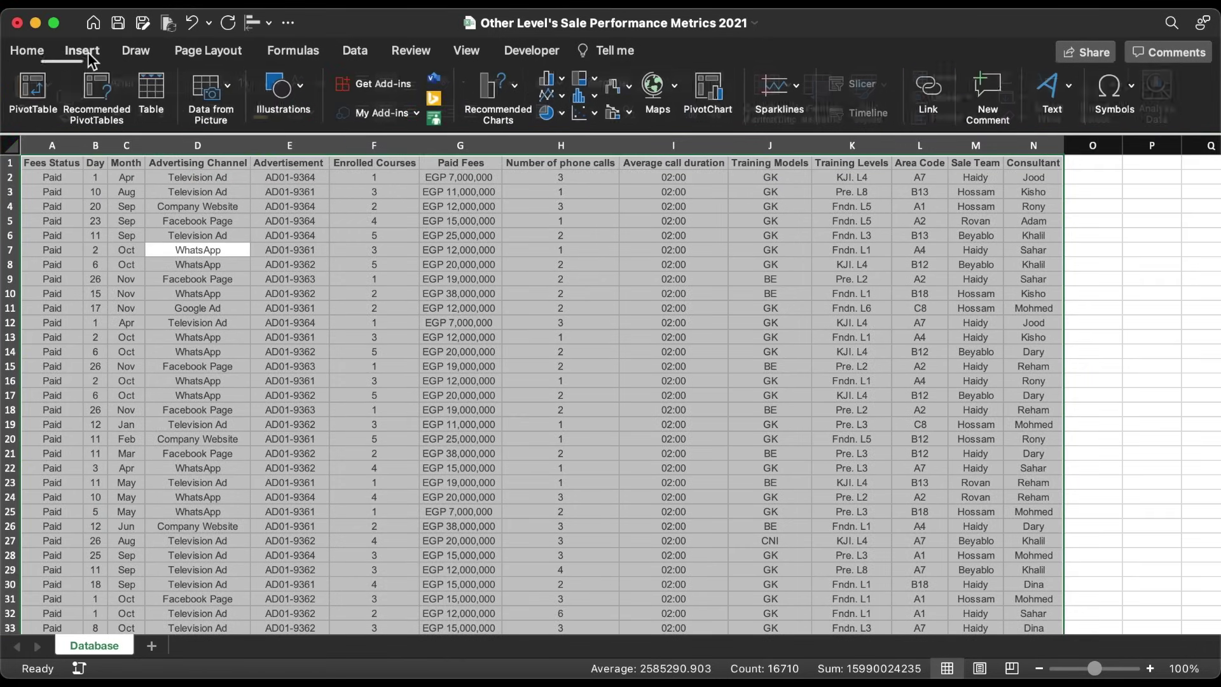
left_click(156, 89)
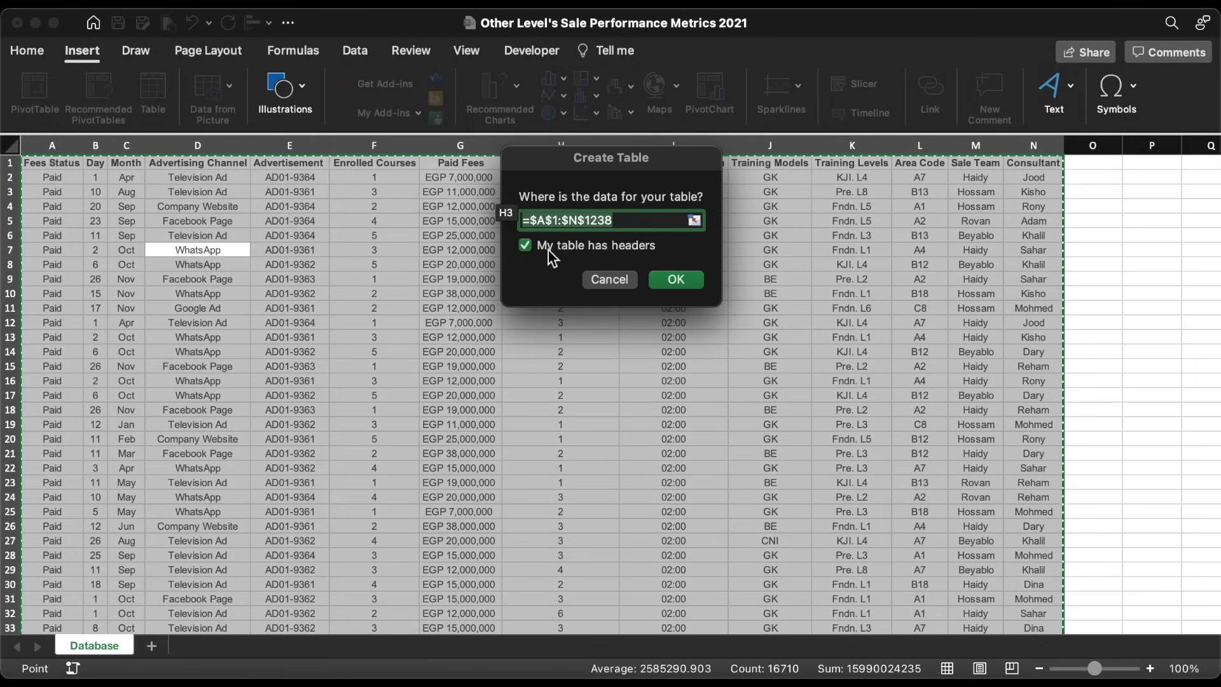
left_click(669, 280)
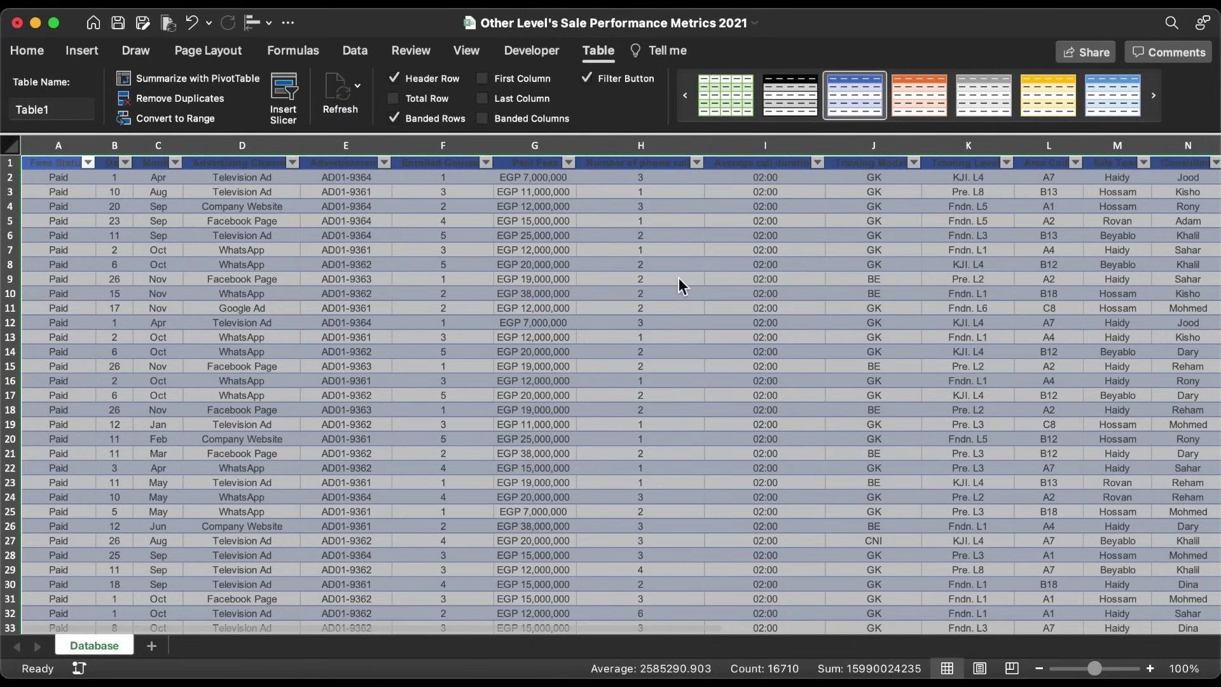
left_click(922, 126)
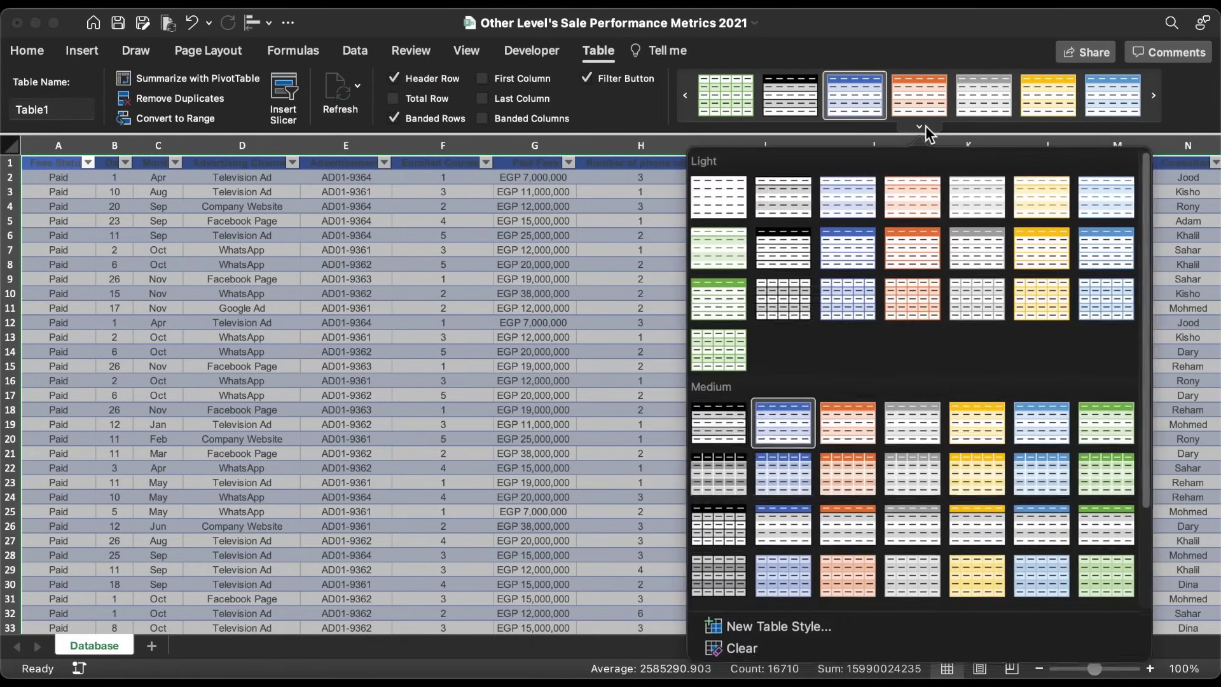
left_click(719, 204)
left_click(466, 51)
Insert a blank column before the table and a blank row above it.
left_click(66, 140)
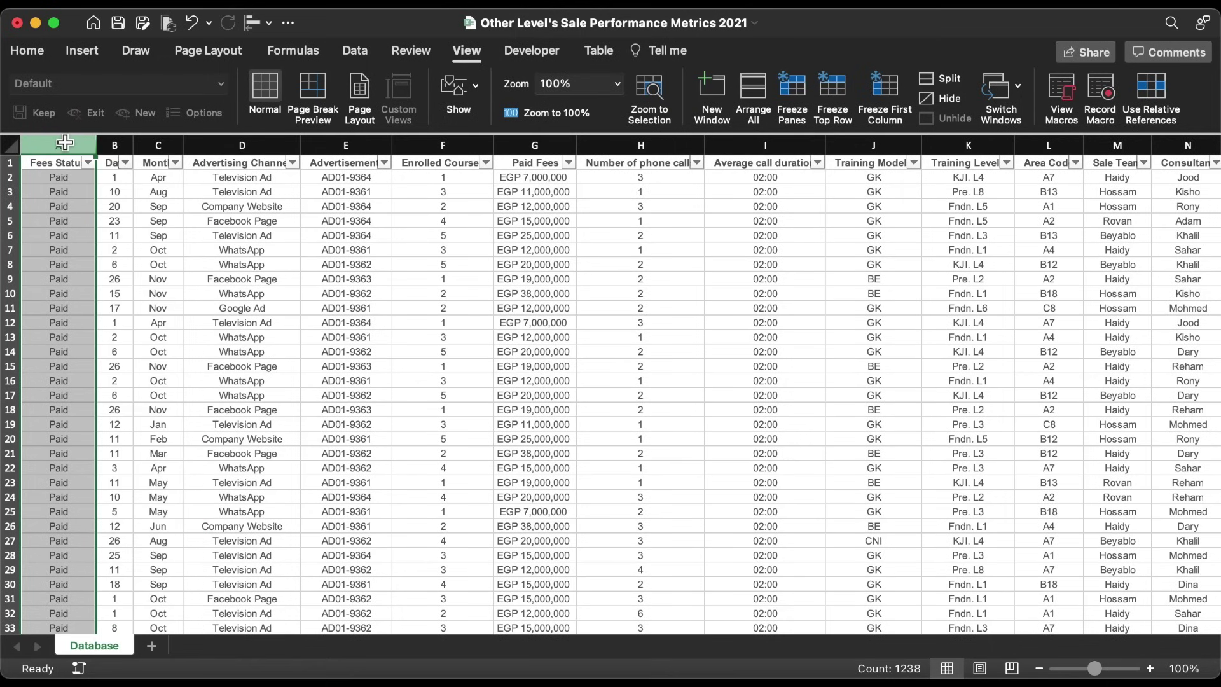
left_click(27, 51)
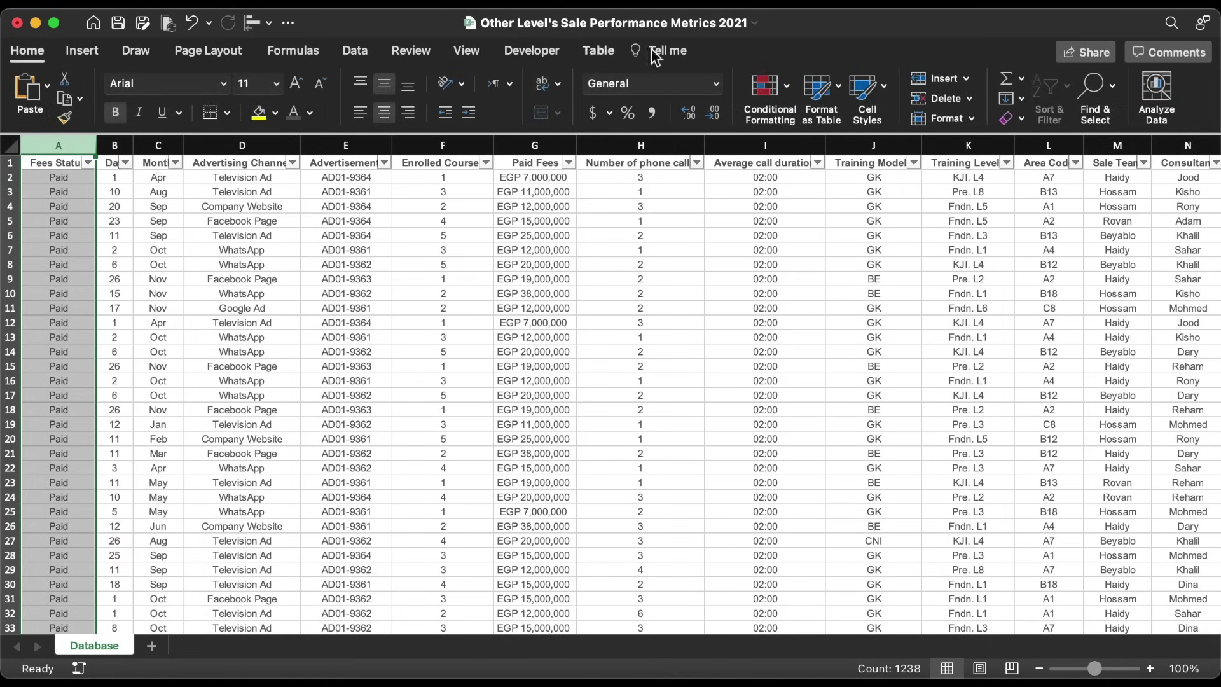
left_click(941, 81)
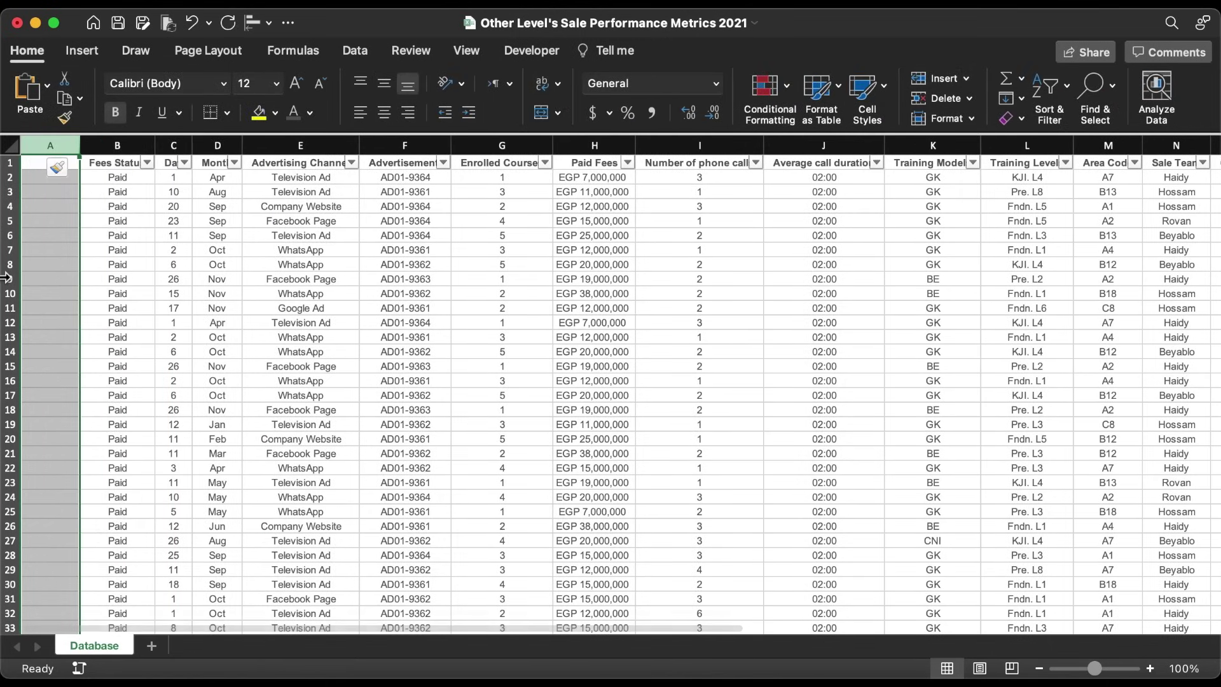
left_click(10, 163)
left_click(935, 77)
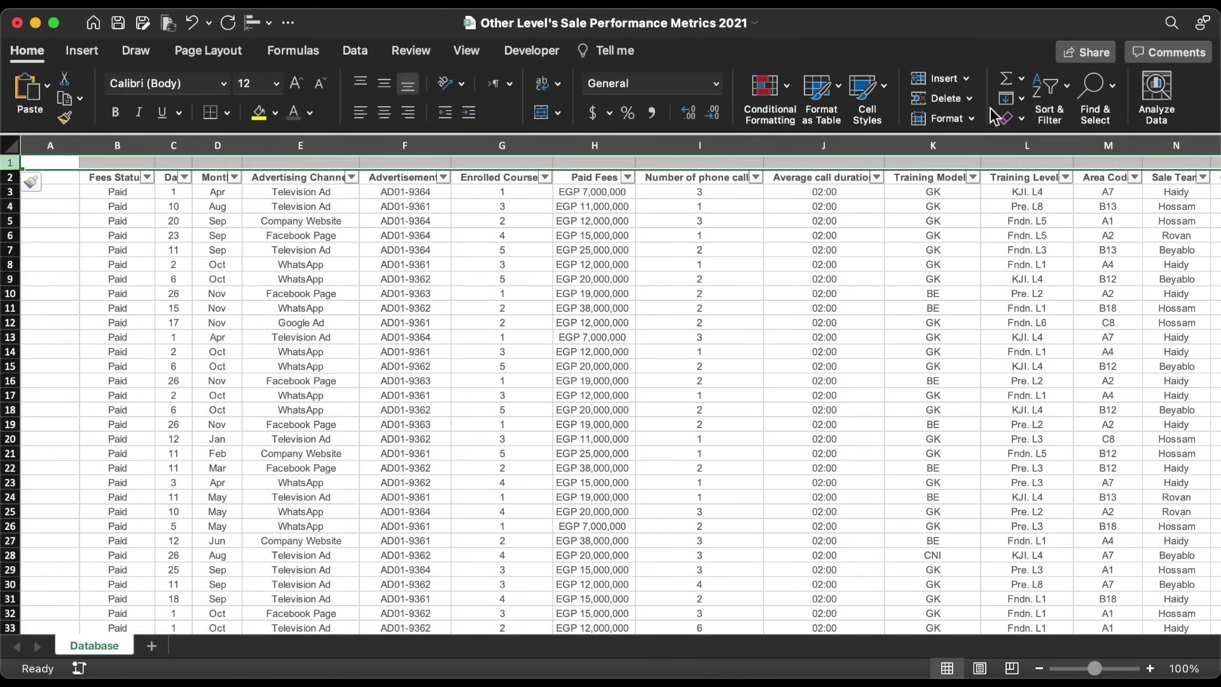
Set row 1 to height 33 and the header row 2 to height 37.
left_click(960, 120)
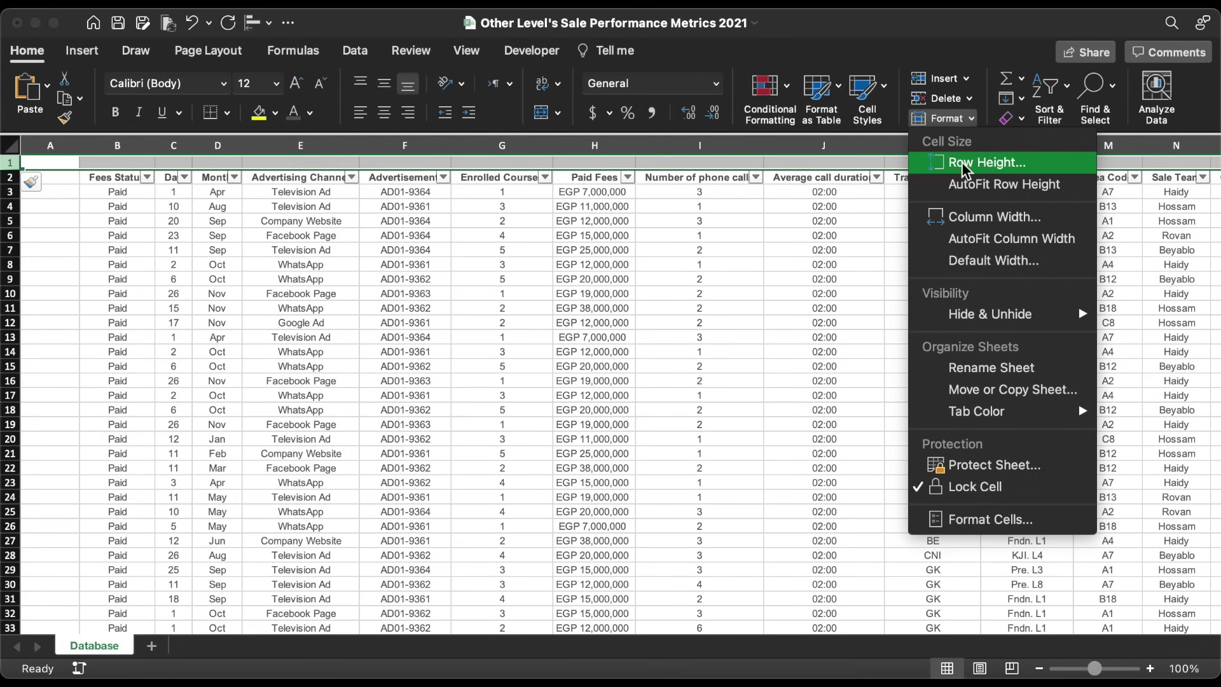
left_click(979, 162)
type("33")
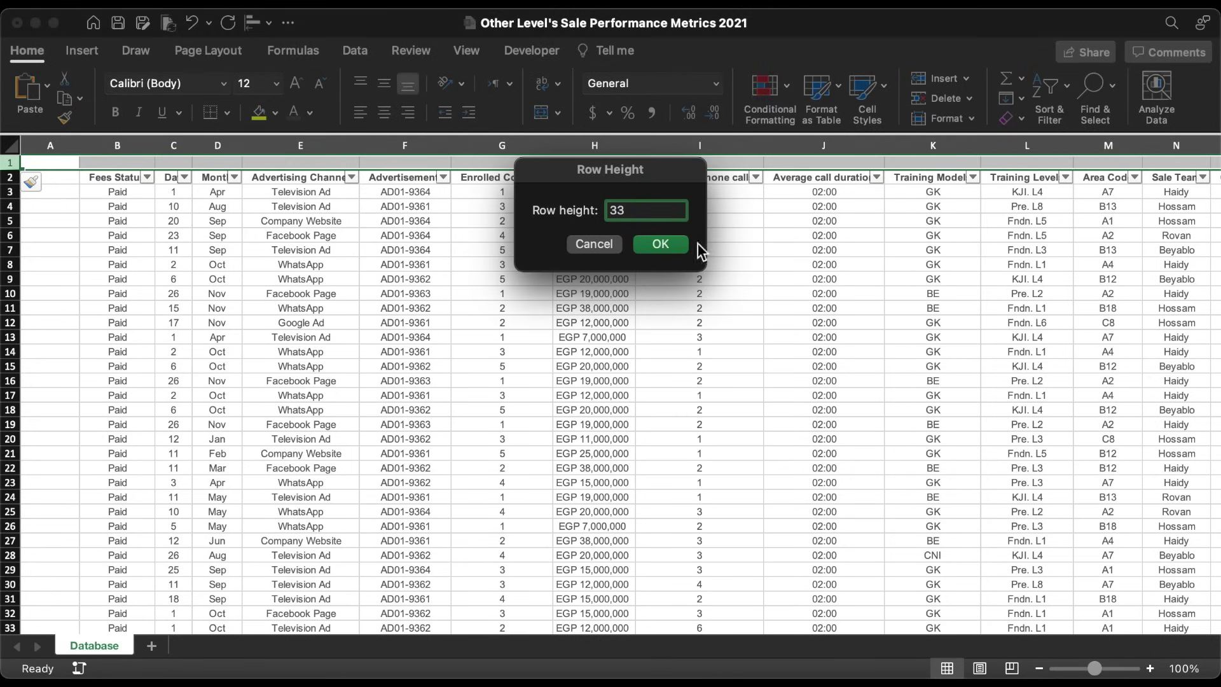
left_click(669, 242)
left_click(9, 192)
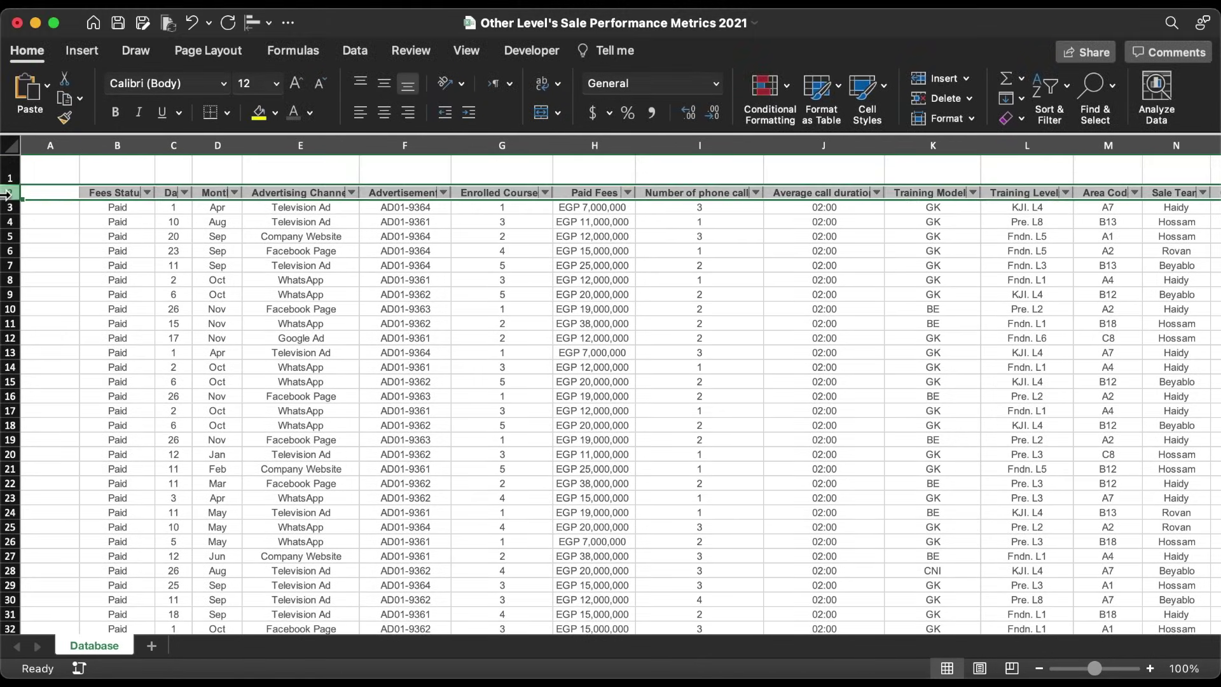
left_click(938, 114)
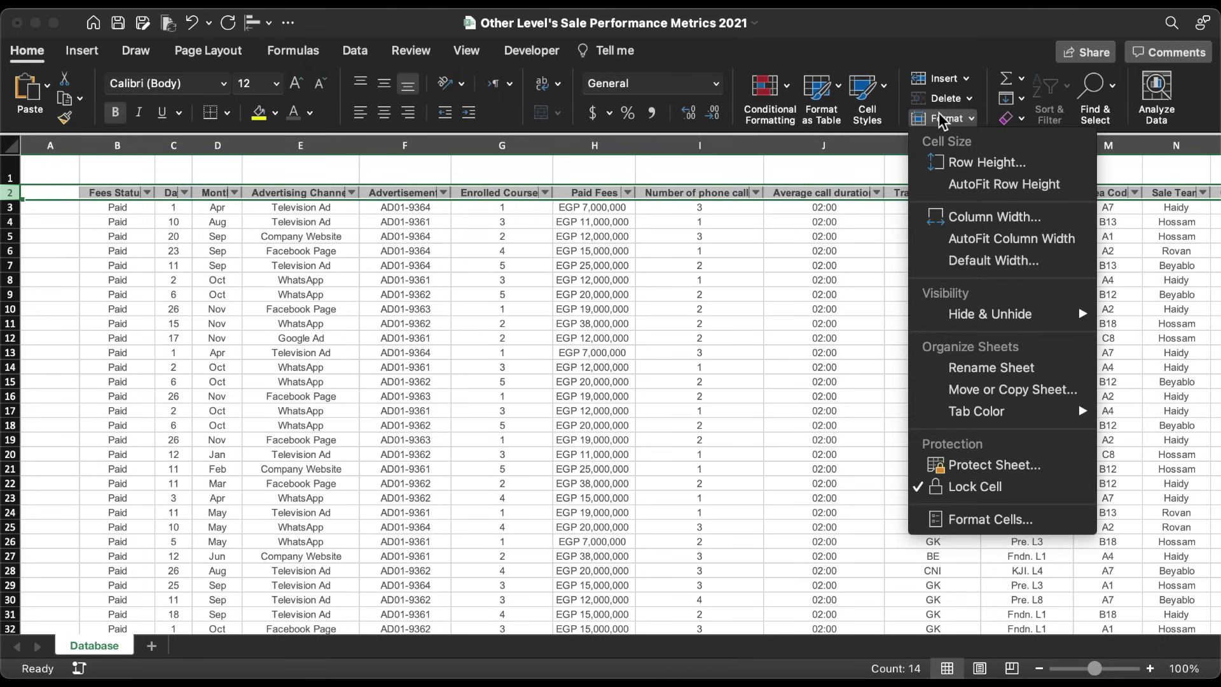
left_click(979, 162)
type("37")
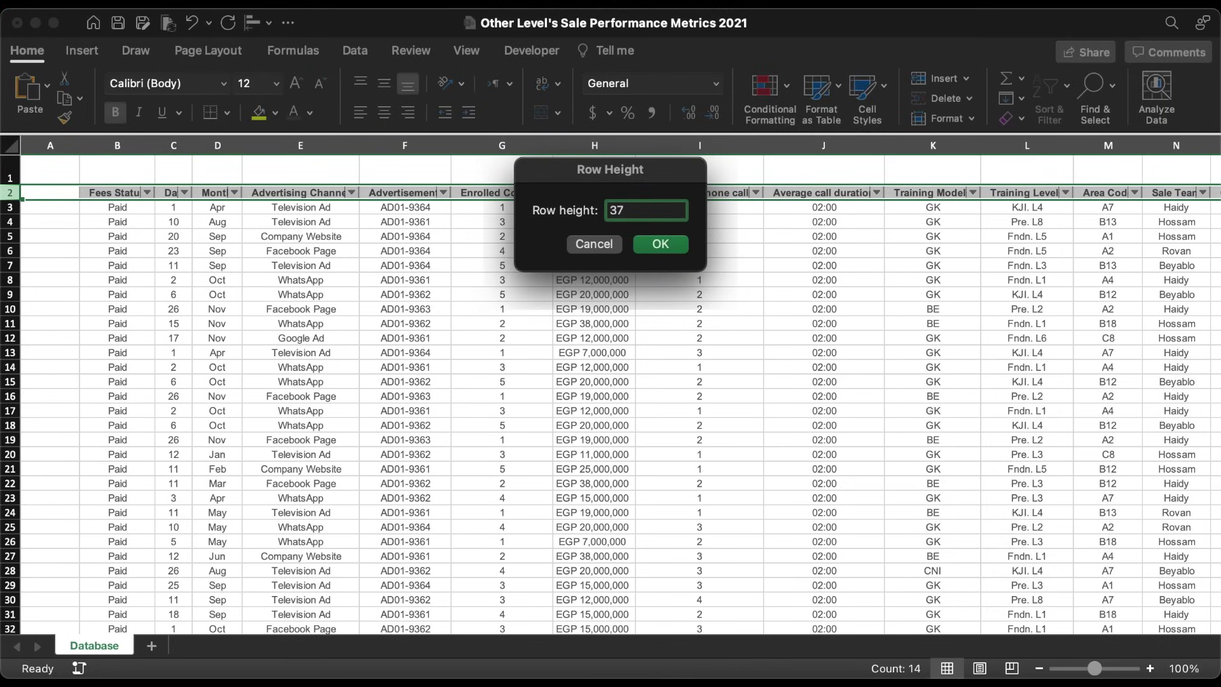
key("Return")
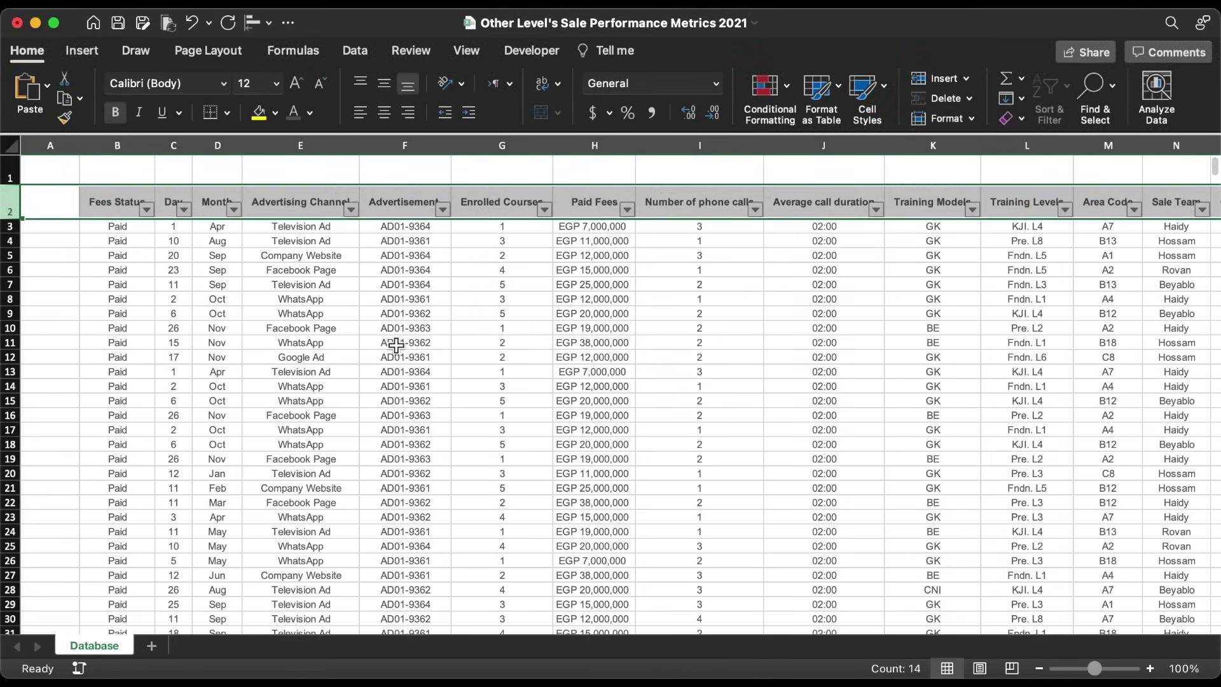
Set every data row from row 3 to the last row to height 21.
left_click(11, 230)
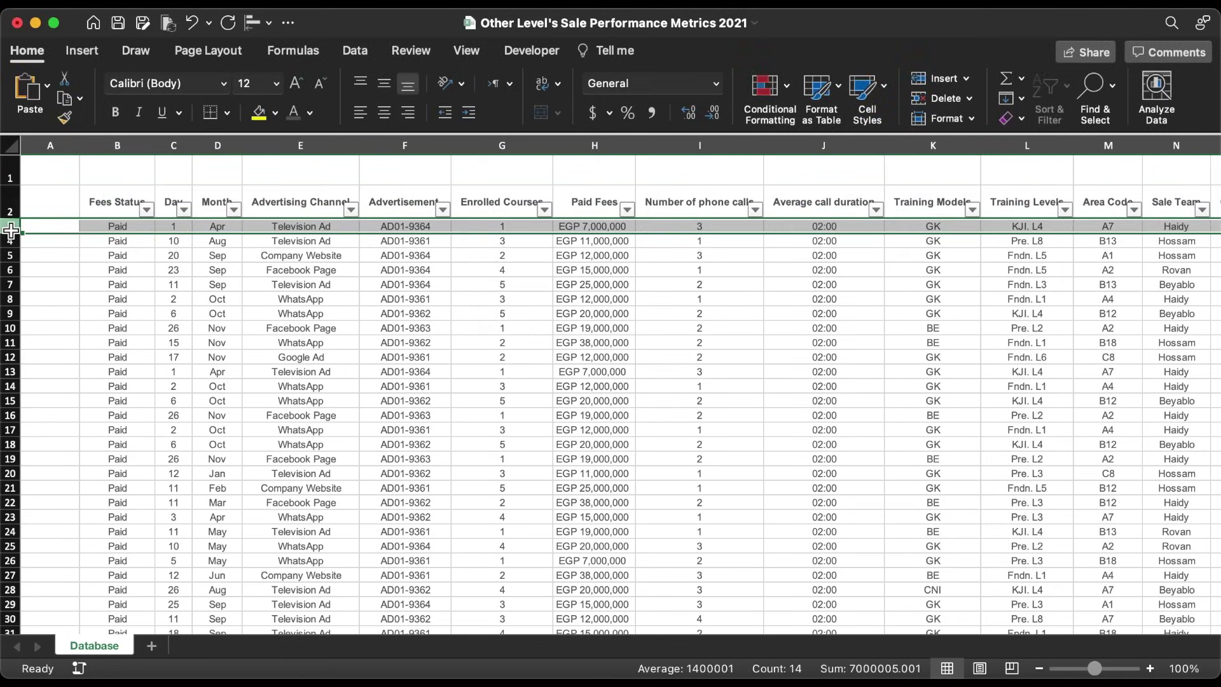
key("super+shift+Down")
left_click(948, 119)
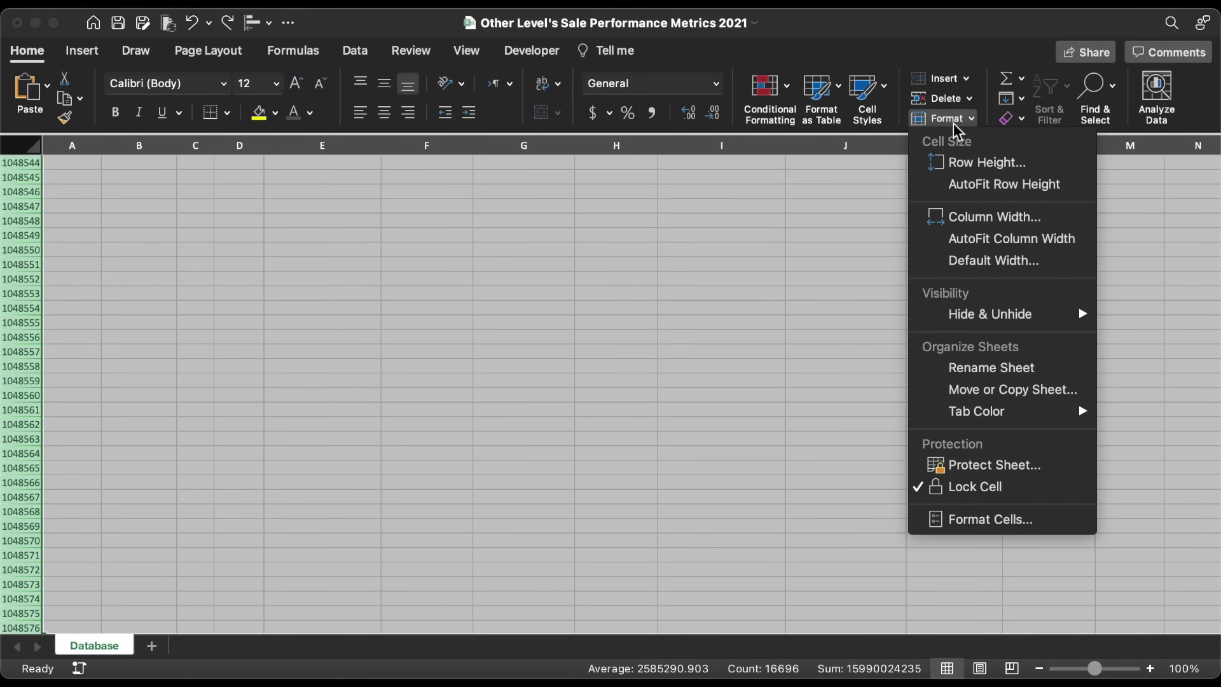
left_click(950, 162)
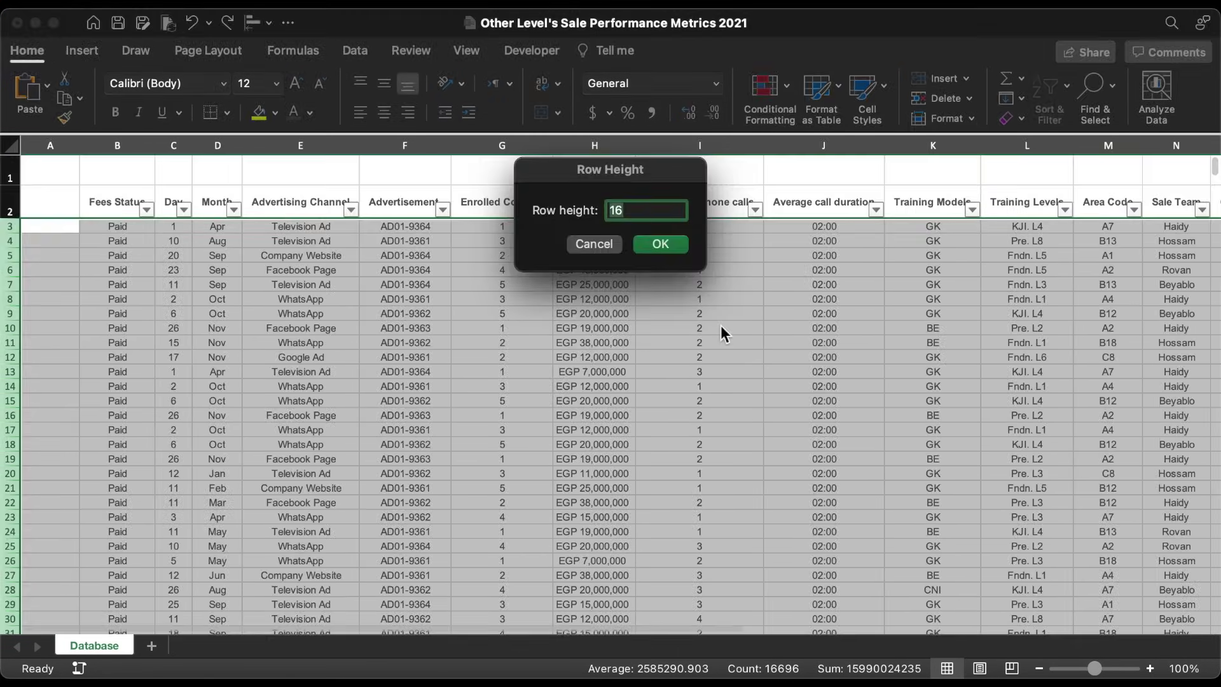
type("21")
left_click(670, 241)
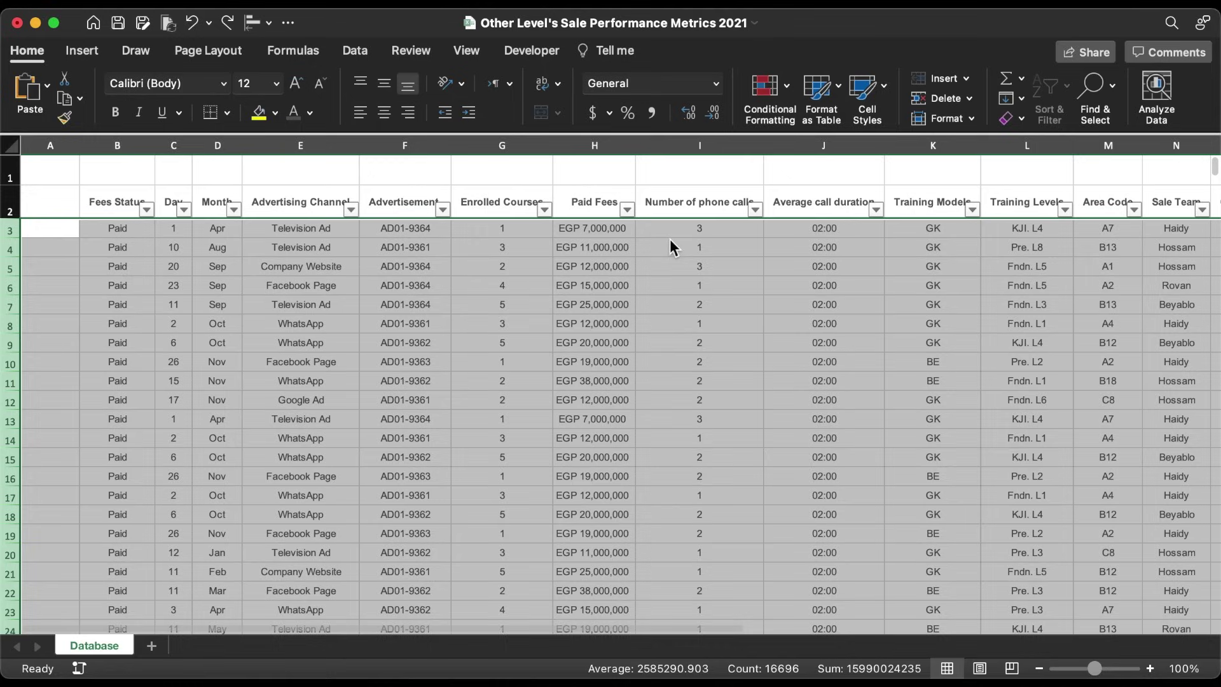
left_click(10, 146)
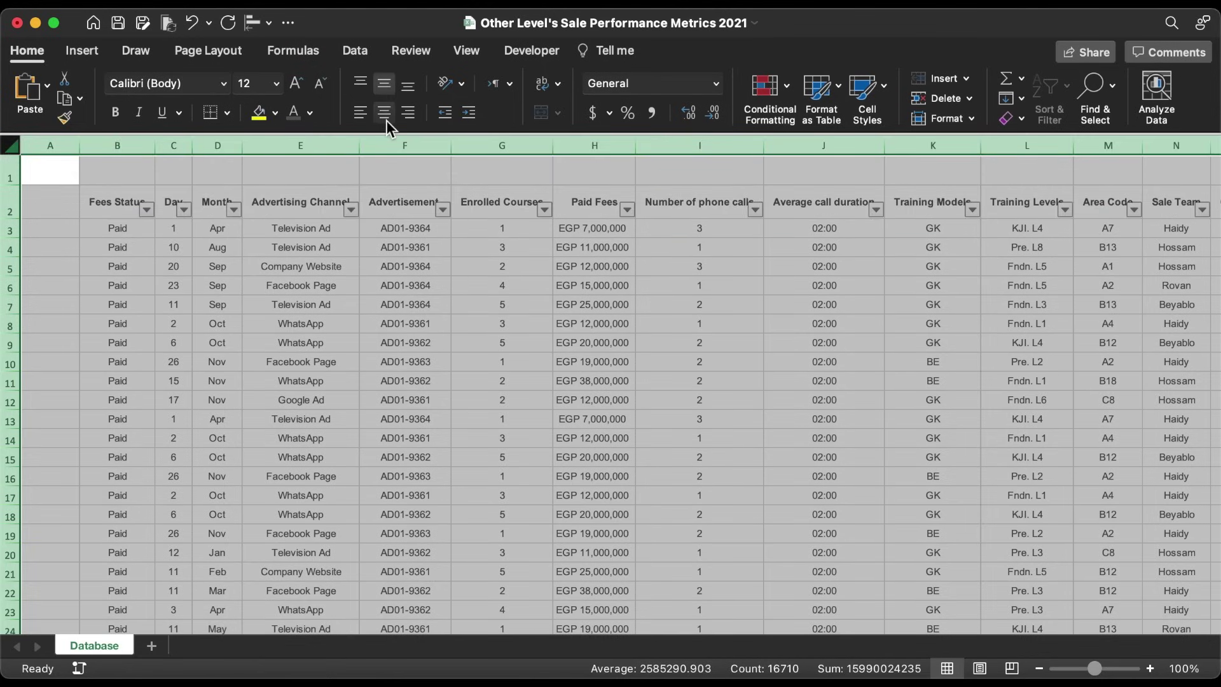
Turn off the table's Filter Button and set the whole sheet to No Border.
left_click(296, 270)
left_click(609, 45)
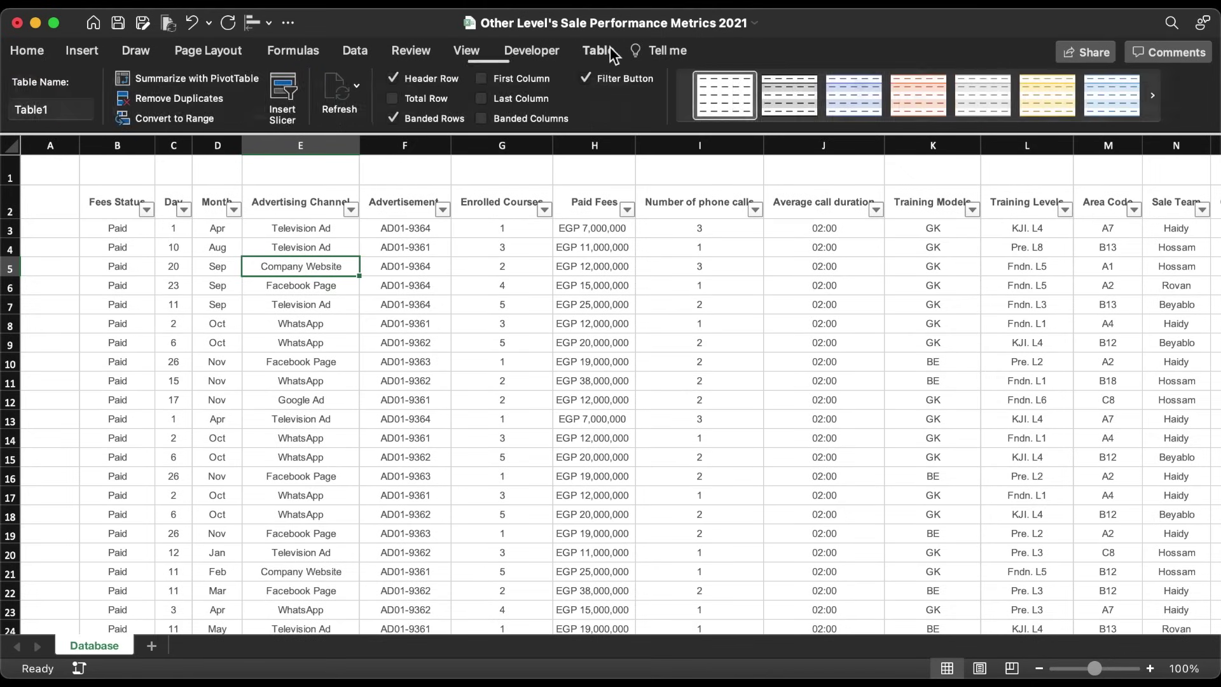
left_click(586, 78)
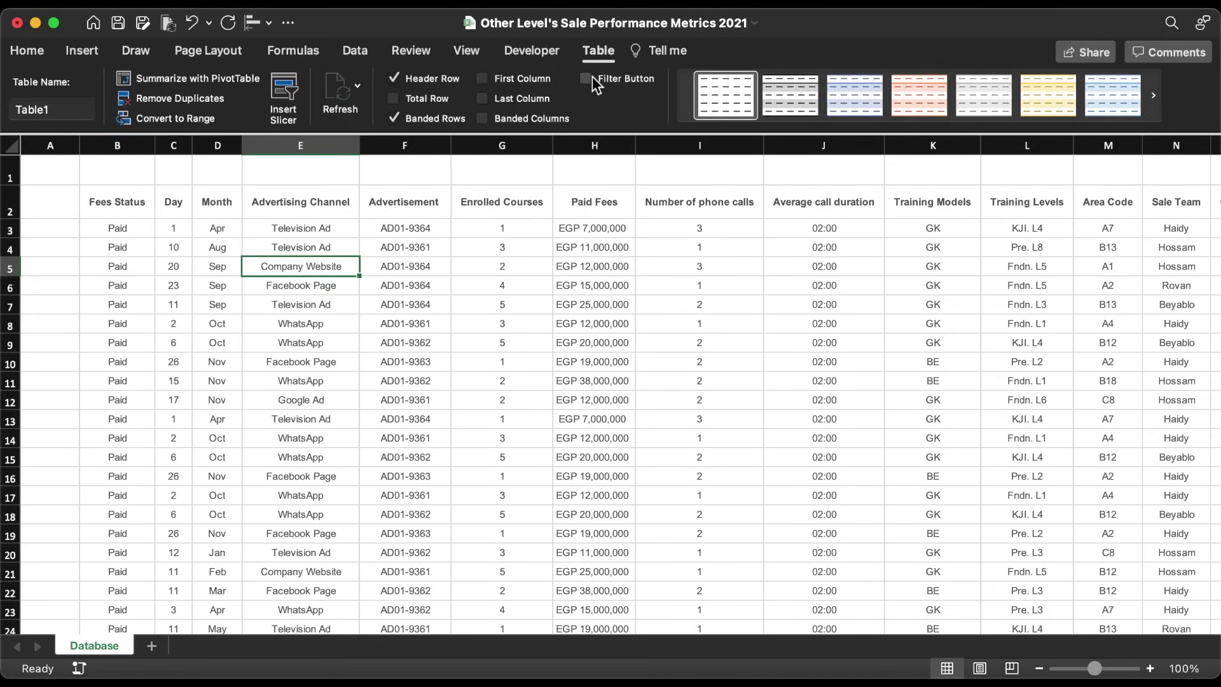
left_click(10, 145)
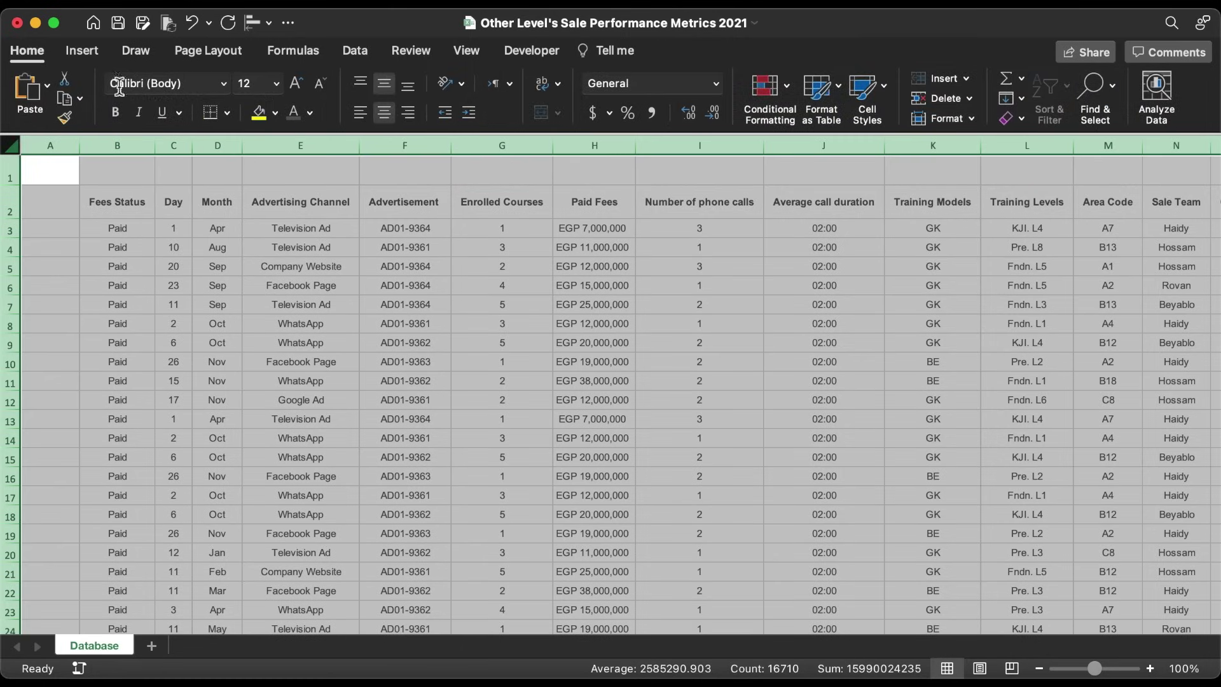
left_click(227, 112)
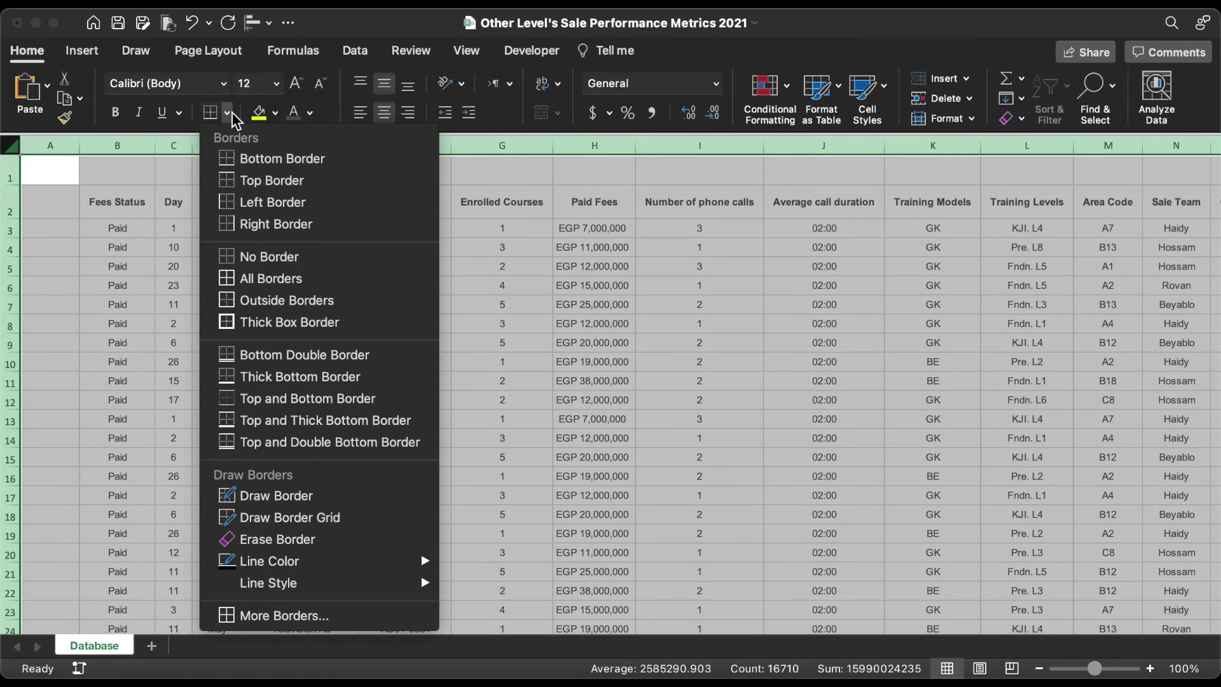
left_click(256, 256)
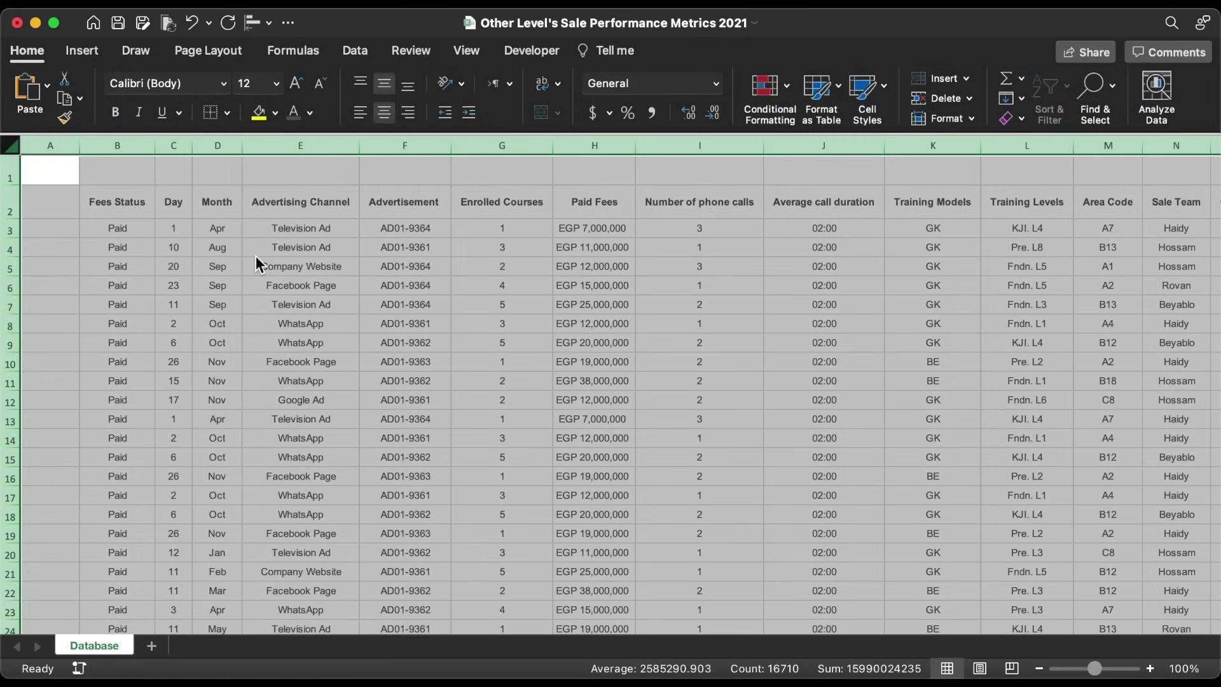
Hide the row/column headings and gridlines, then show them again.
left_click(469, 52)
left_click(467, 94)
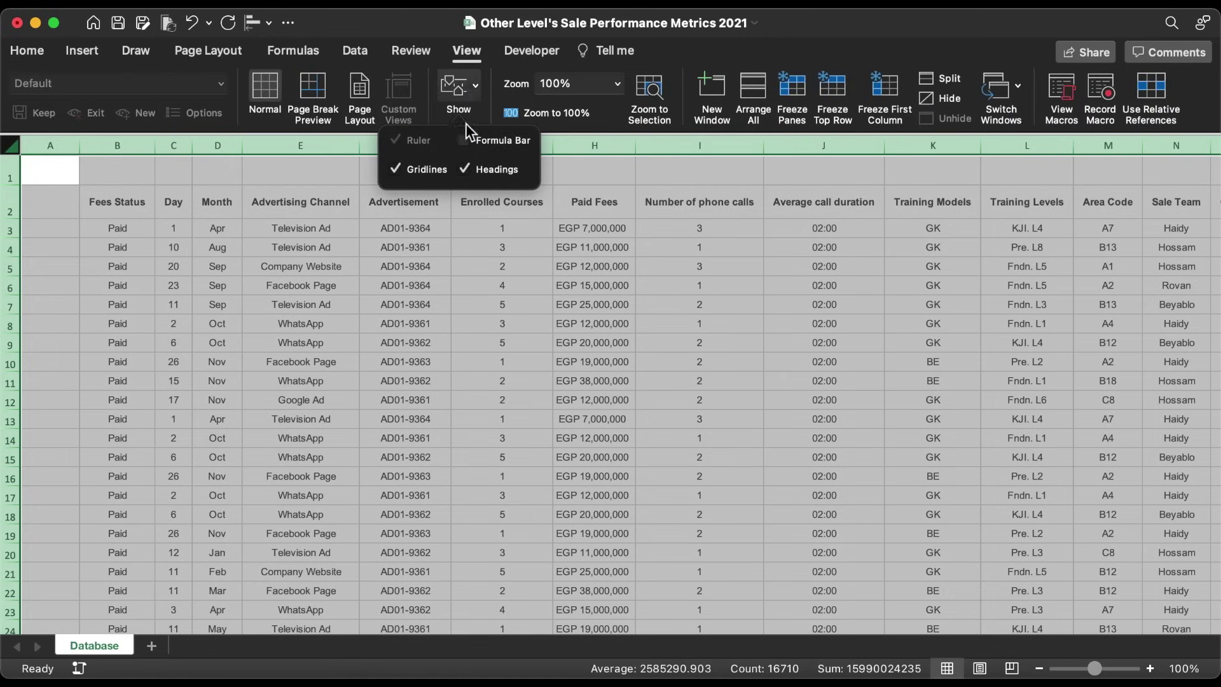
left_click(474, 167)
left_click(411, 169)
left_click(417, 246)
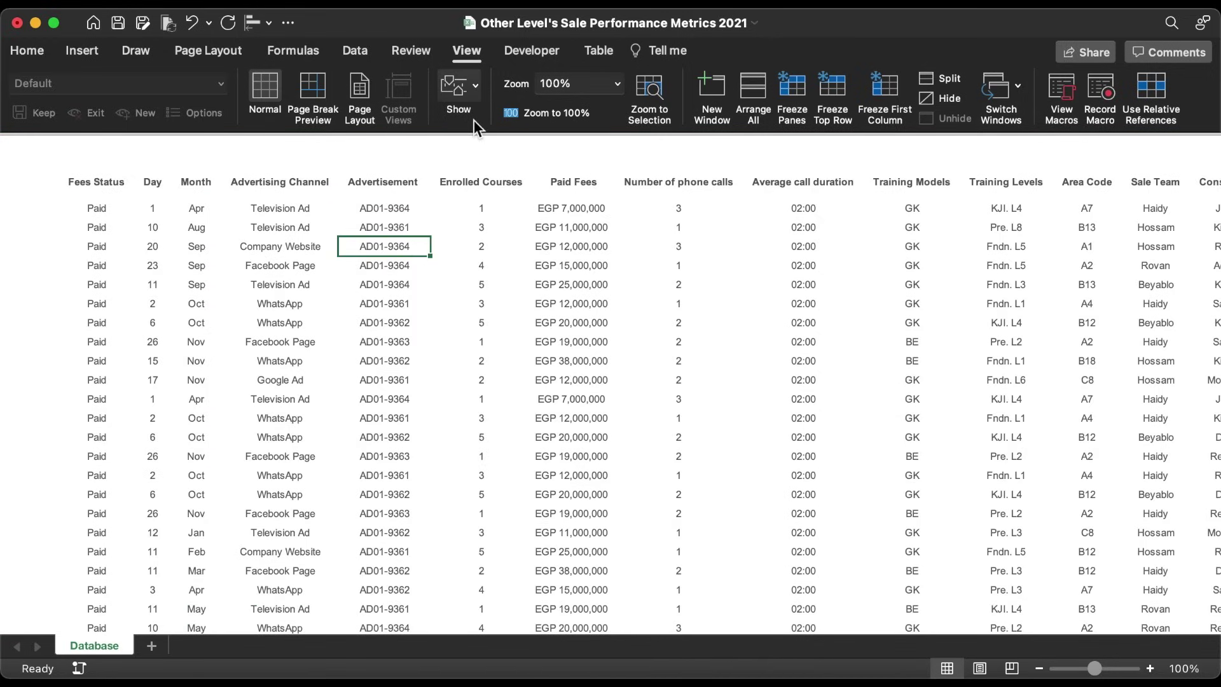
key("super+a")
left_click(471, 97)
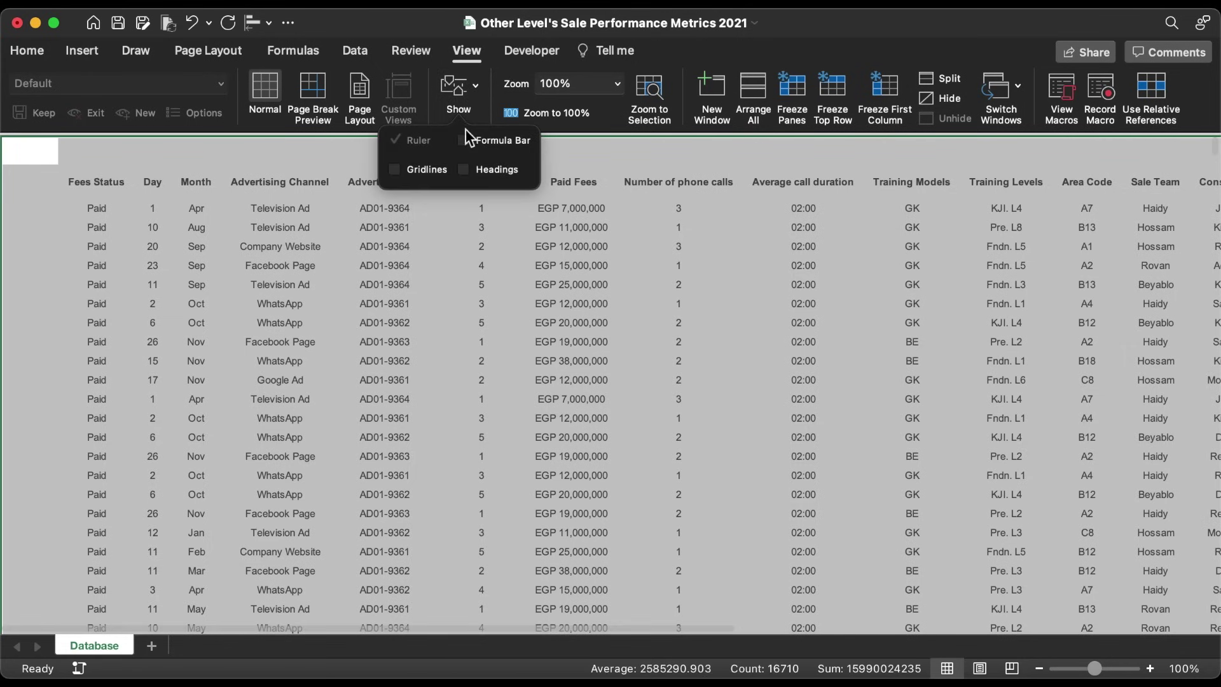
left_click(491, 172)
left_click(404, 170)
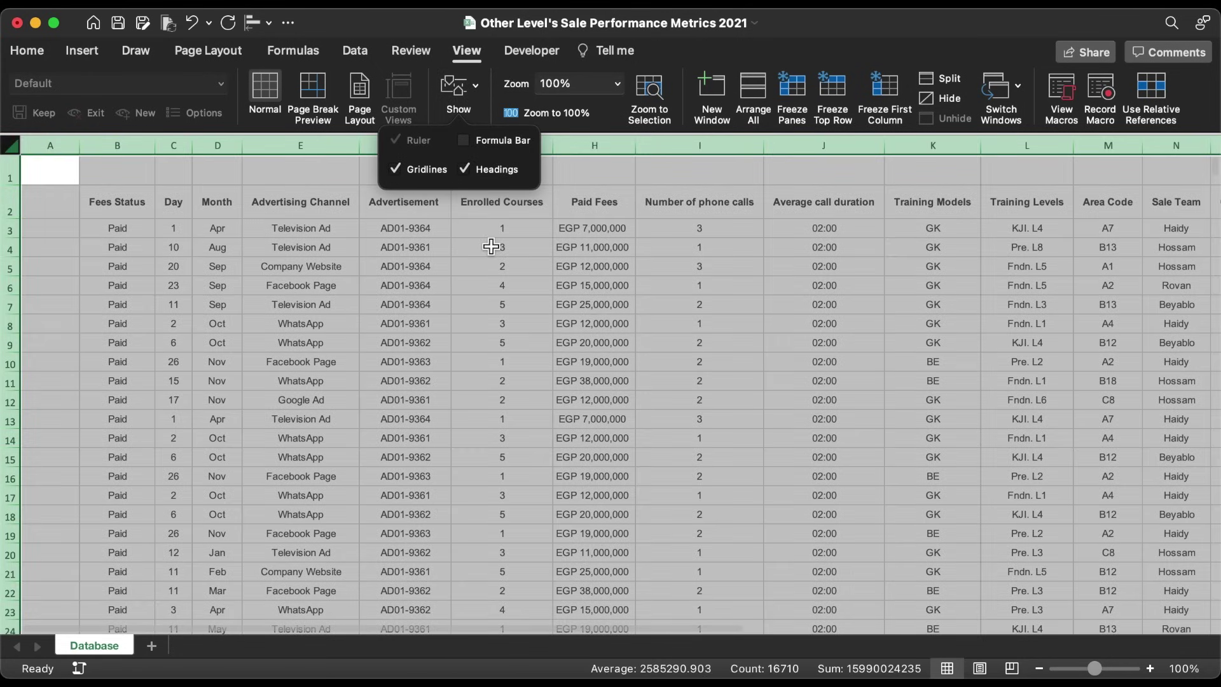
Set column A's width to 5.20.
left_click(85, 150)
left_click_drag(85, 150, 101, 150)
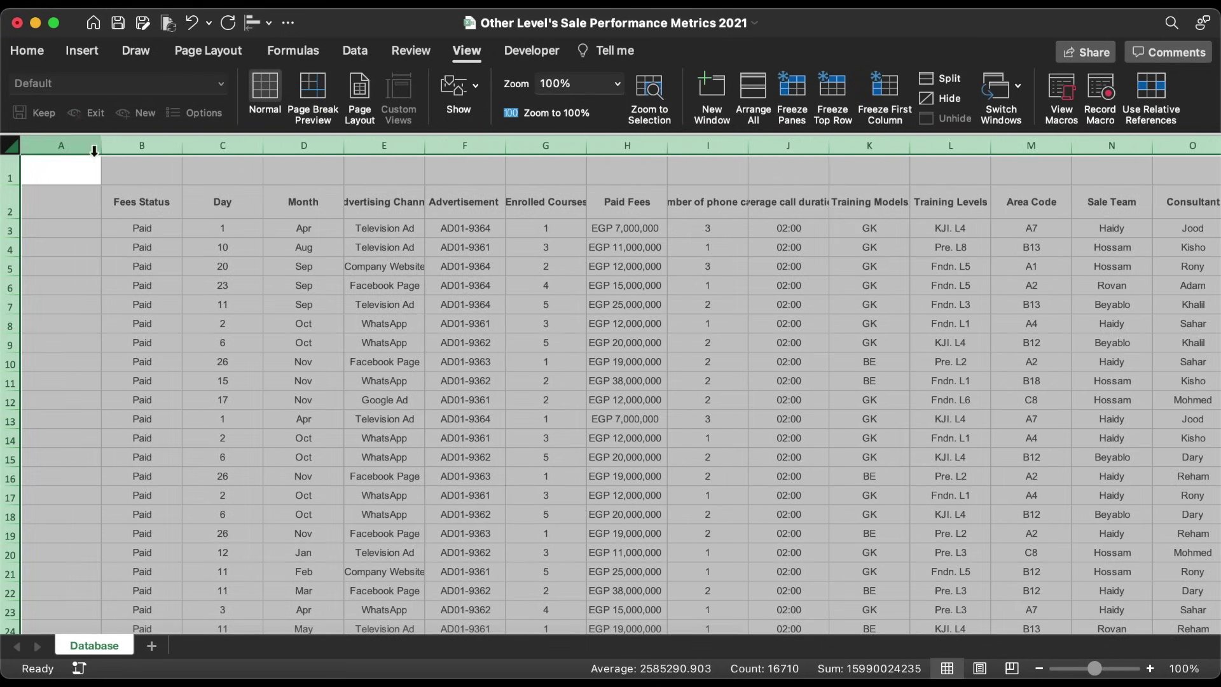
left_click(89, 148)
left_click(35, 52)
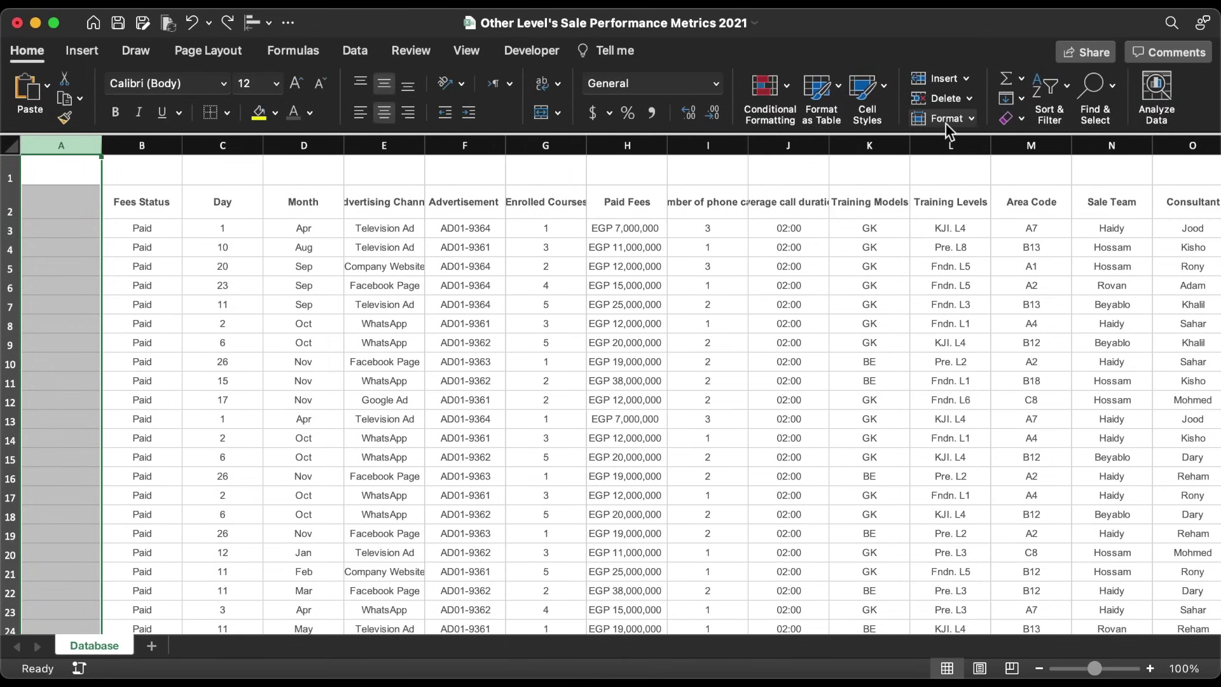
left_click(944, 118)
left_click(948, 216)
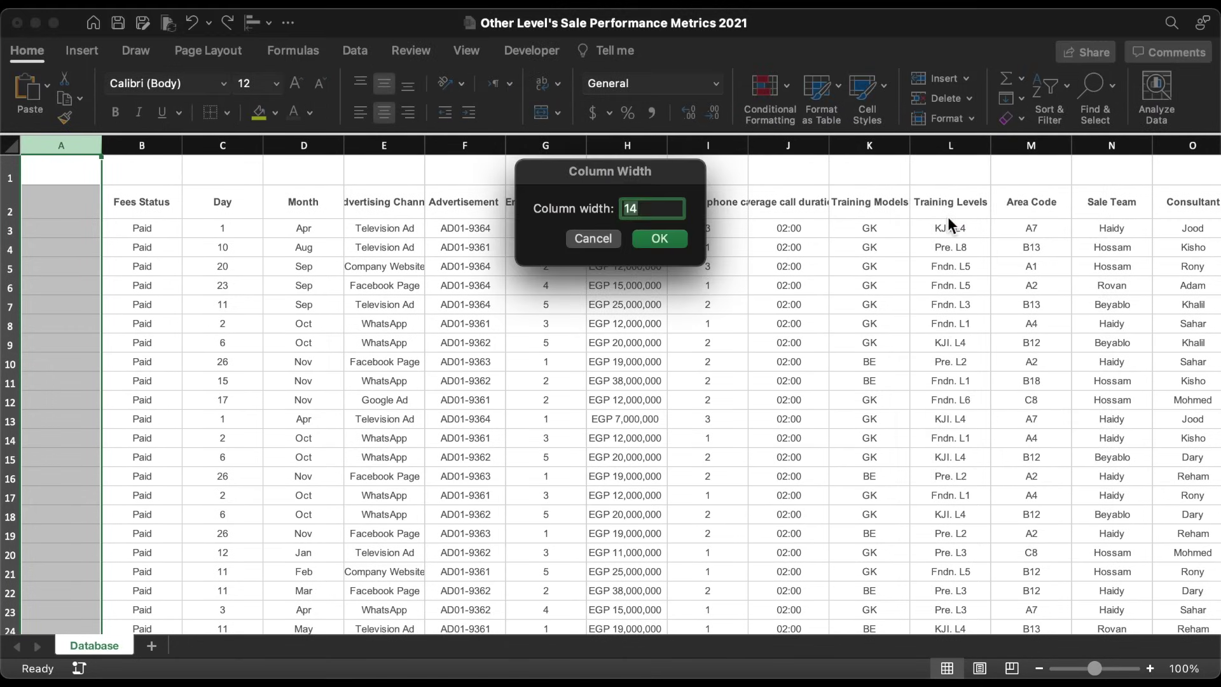
type("5.20")
key("Return")
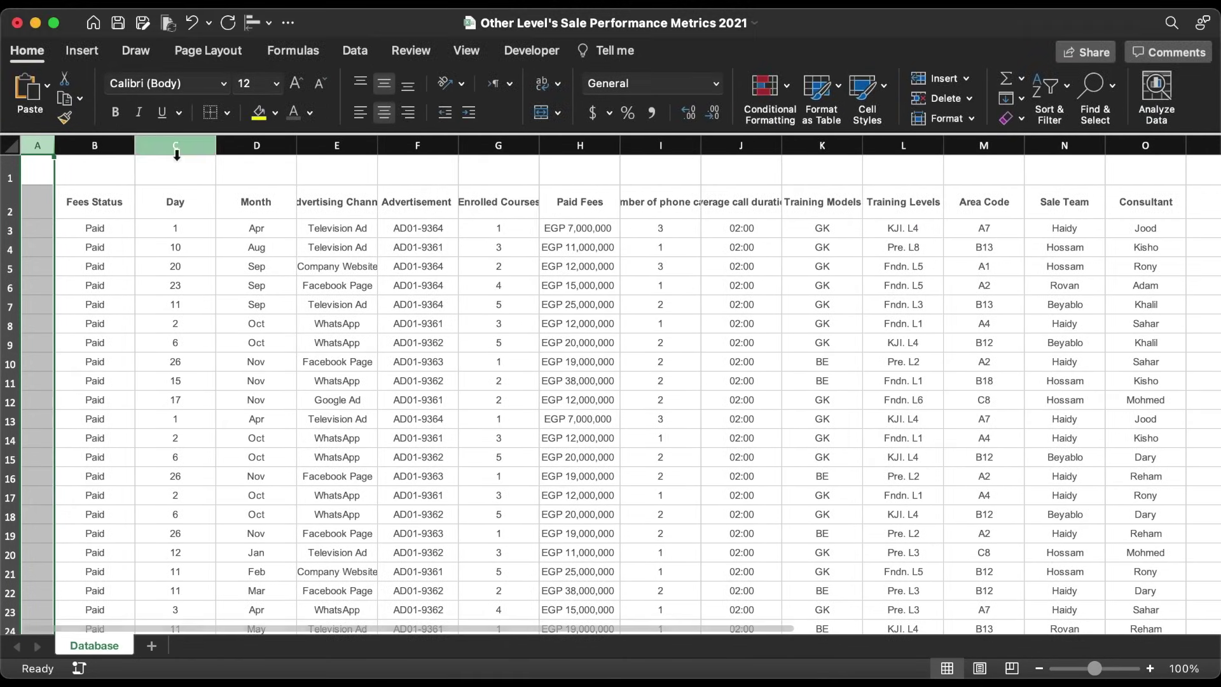
Widen columns B through O to 14.33 and hide the headings and gridlines.
left_click_drag(117, 146, 1117, 146)
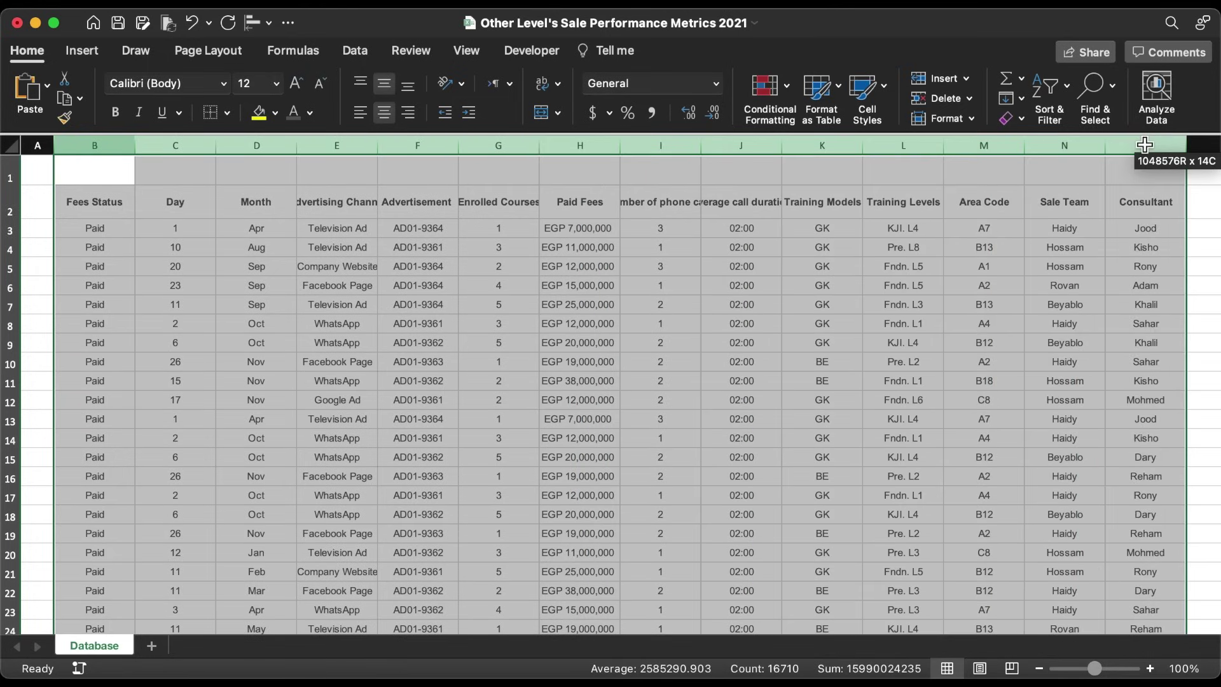
left_click_drag(216, 147, 225, 148)
left_click(471, 52)
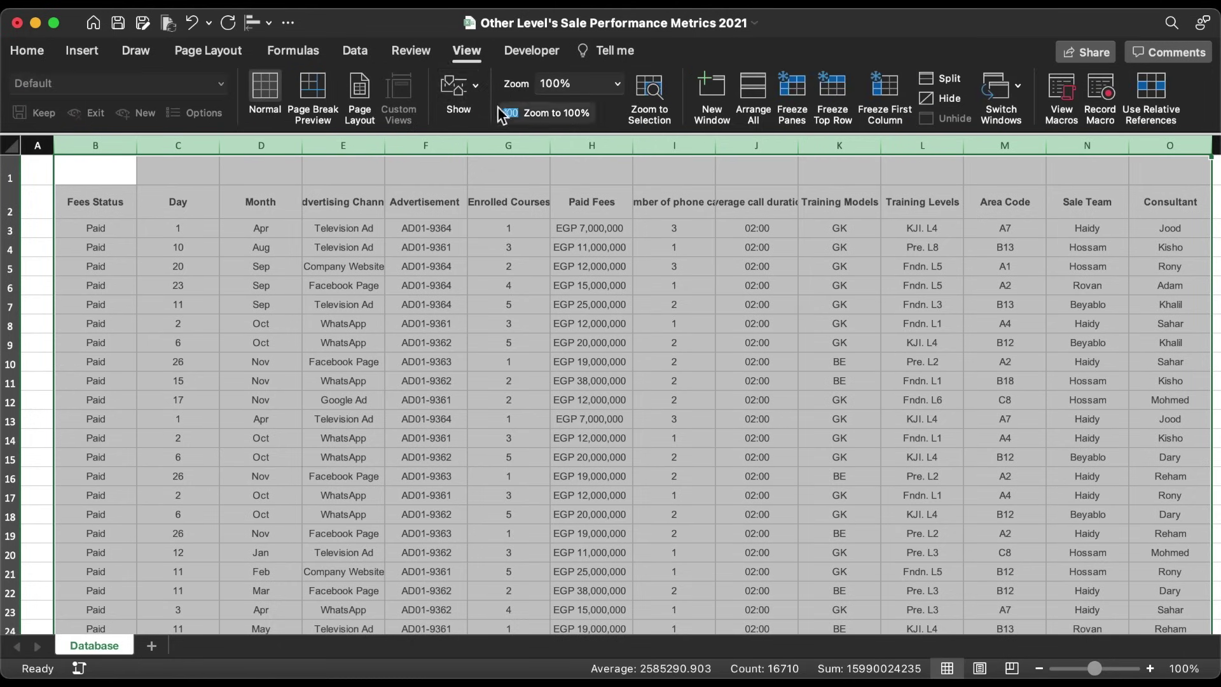
left_click(457, 89)
left_click(467, 170)
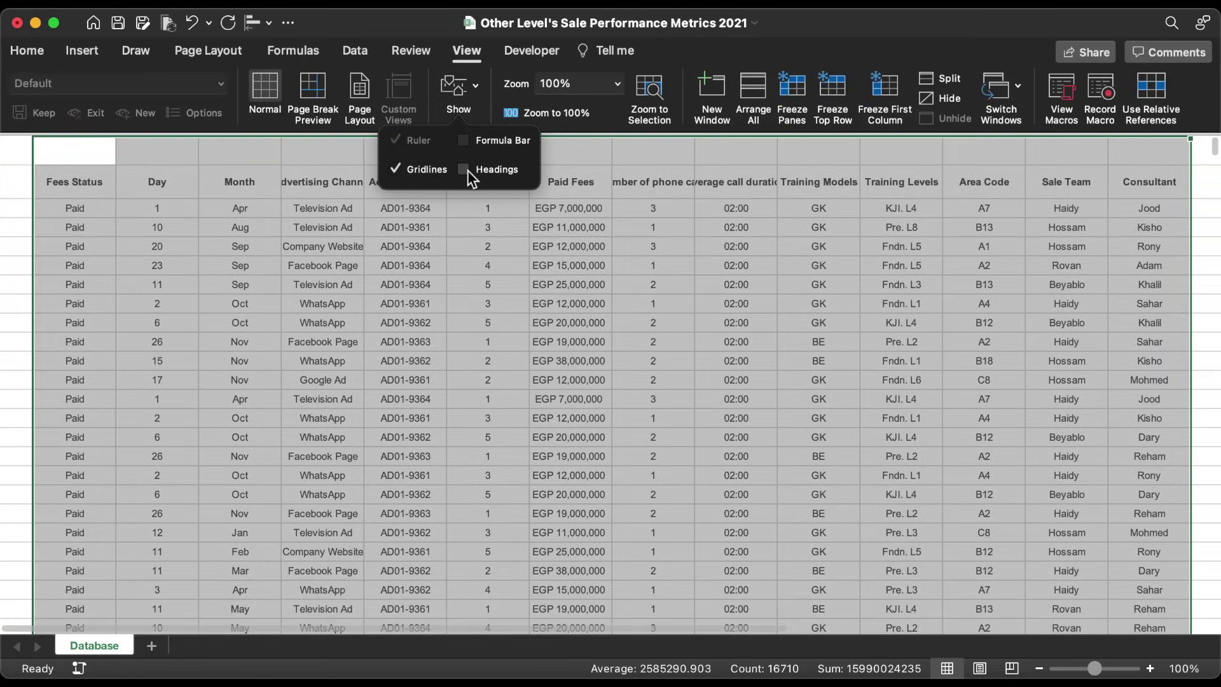
left_click(417, 169)
left_click(418, 268)
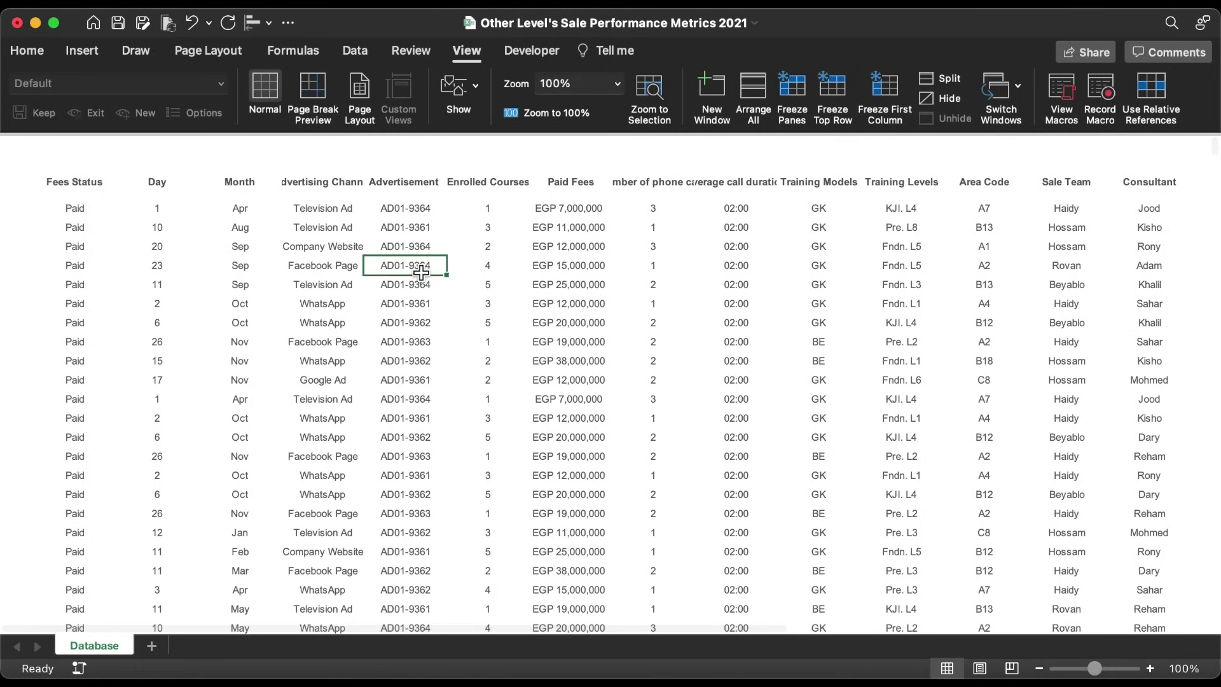
left_click(85, 185)
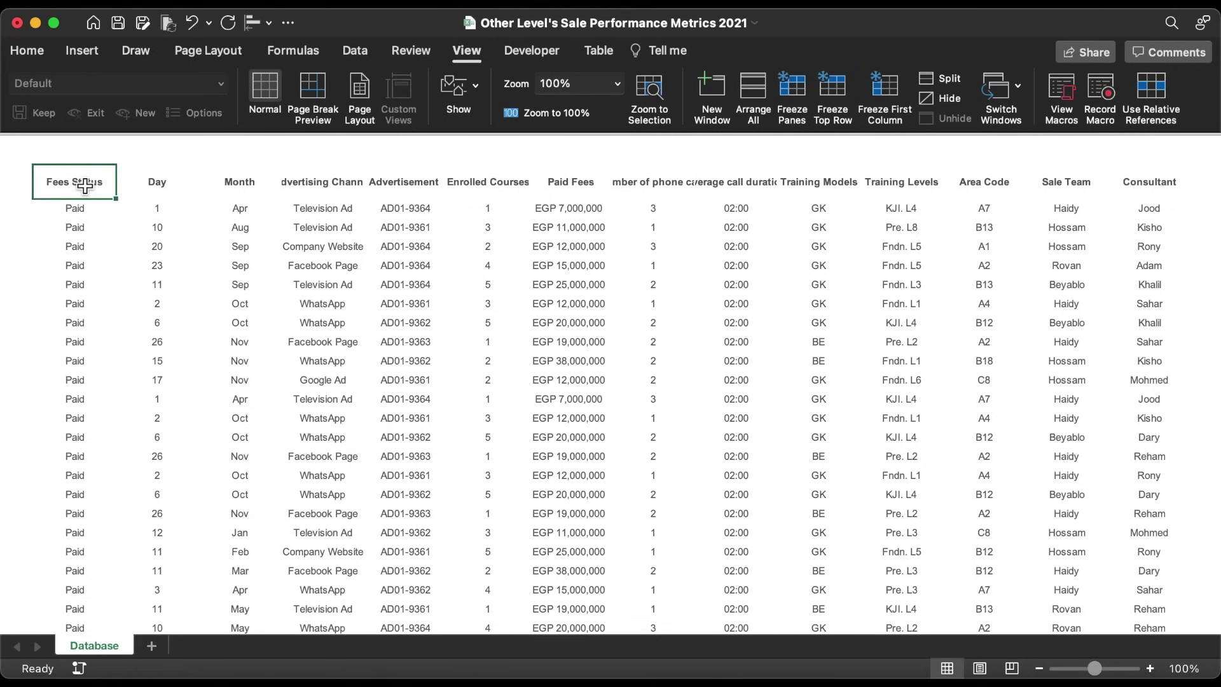
Wrap the header row text and remove its bold formatting.
key("super+shift+Right")
left_click(25, 52)
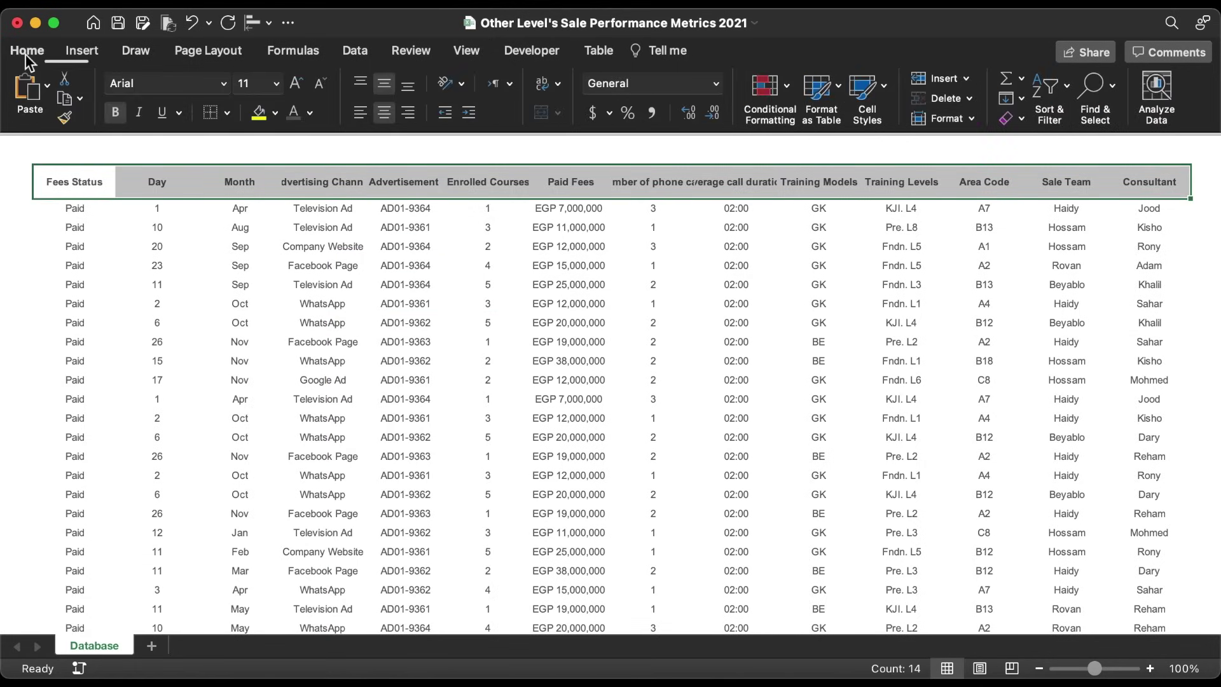
left_click(543, 86)
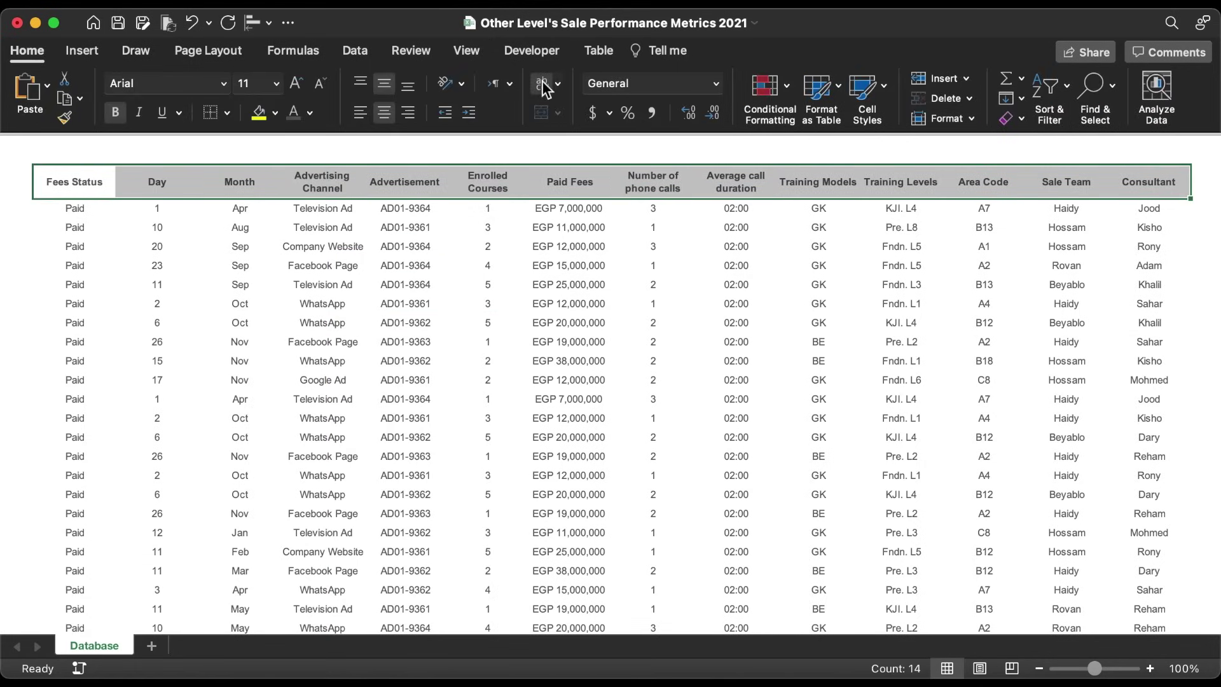
left_click(120, 113)
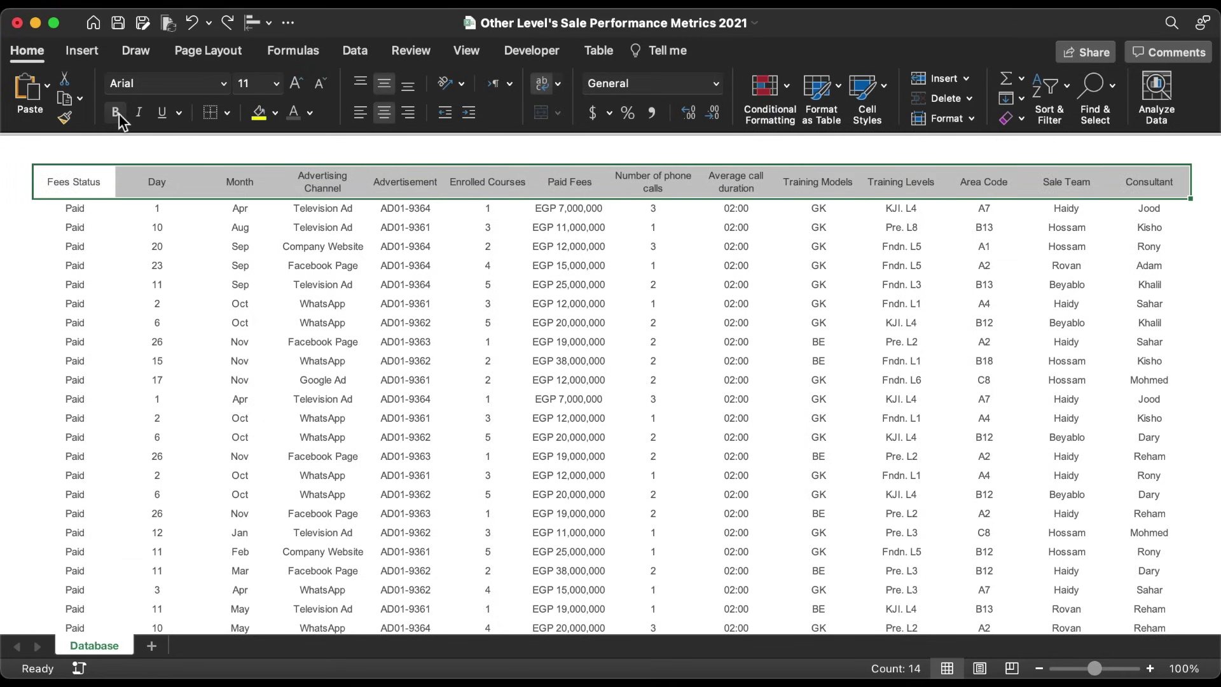
Give the header row a dark purple 362F4B fill with white font.
left_click(275, 113)
left_click(311, 355)
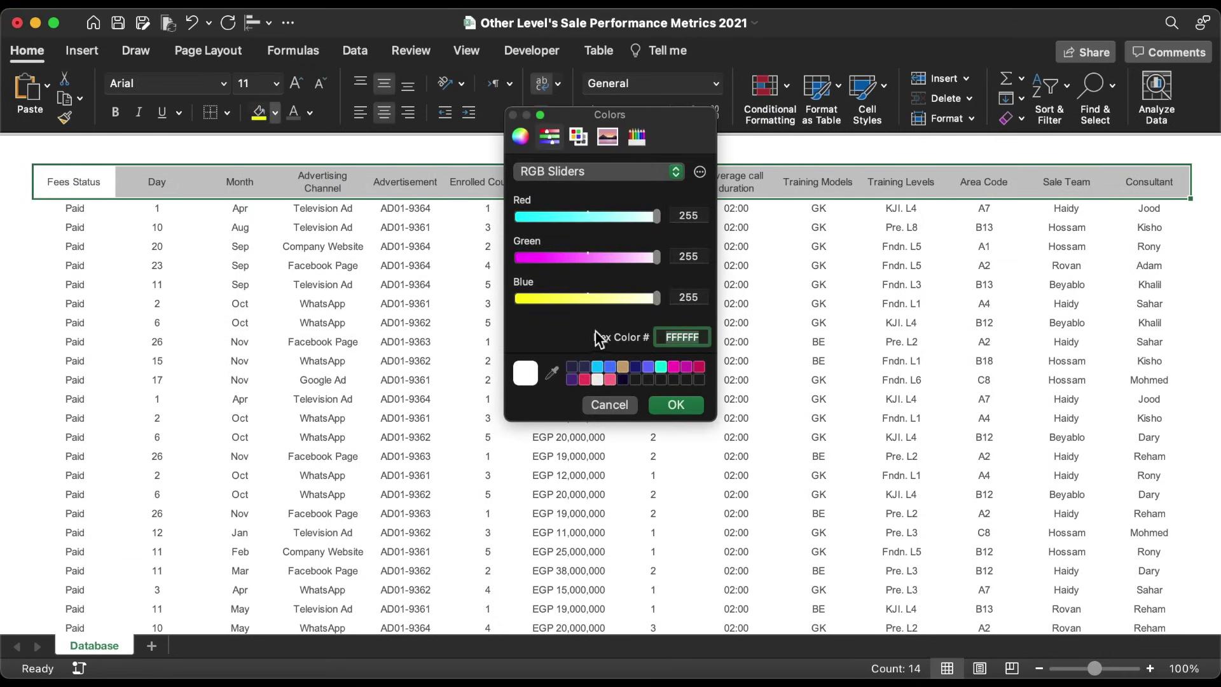
type("362F4B")
left_click(684, 405)
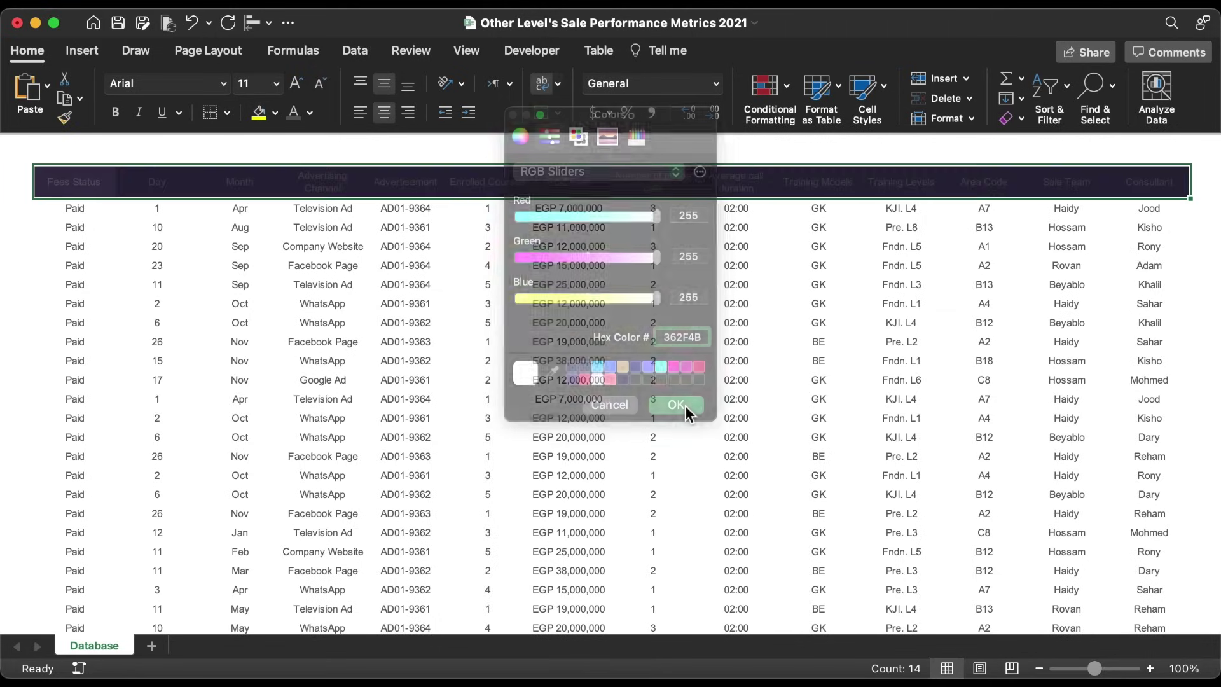
left_click(309, 113)
left_click(296, 194)
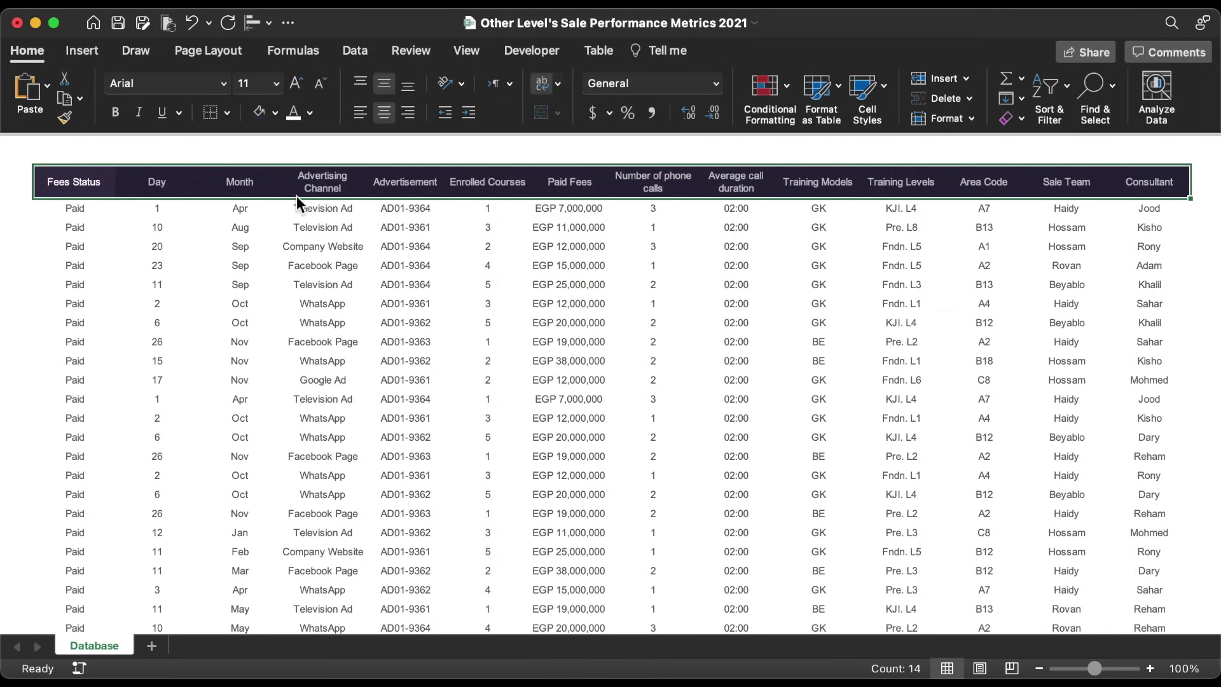
left_click(77, 232)
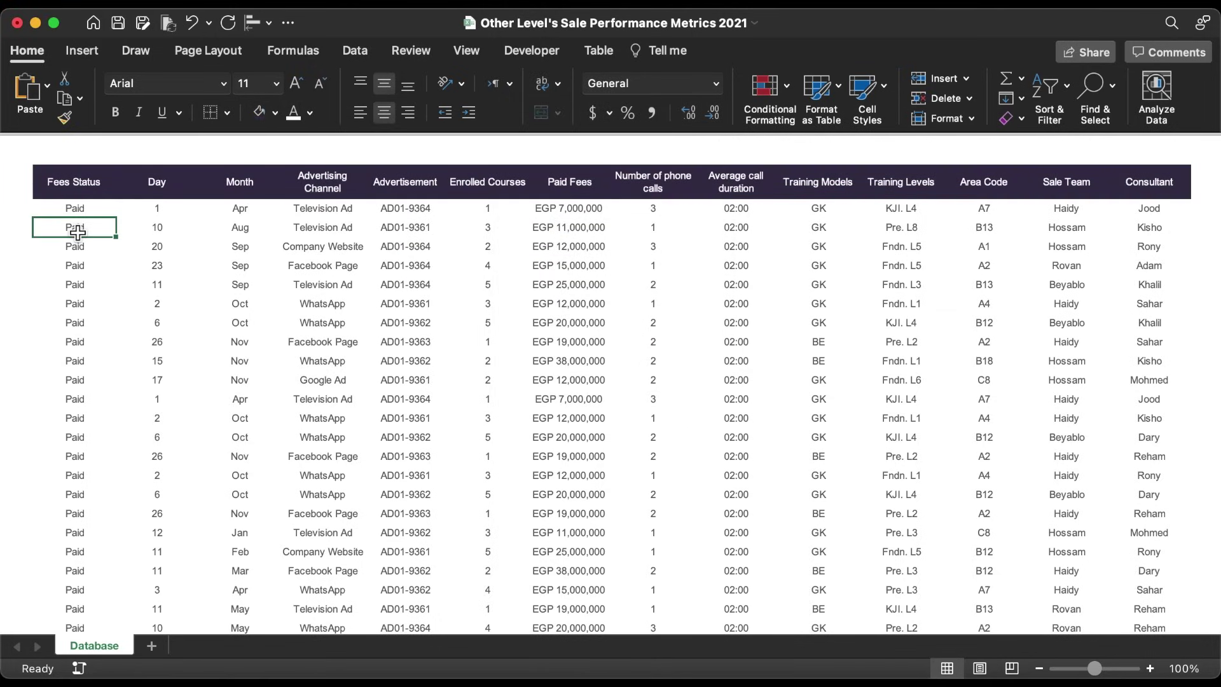
key("shift+space")
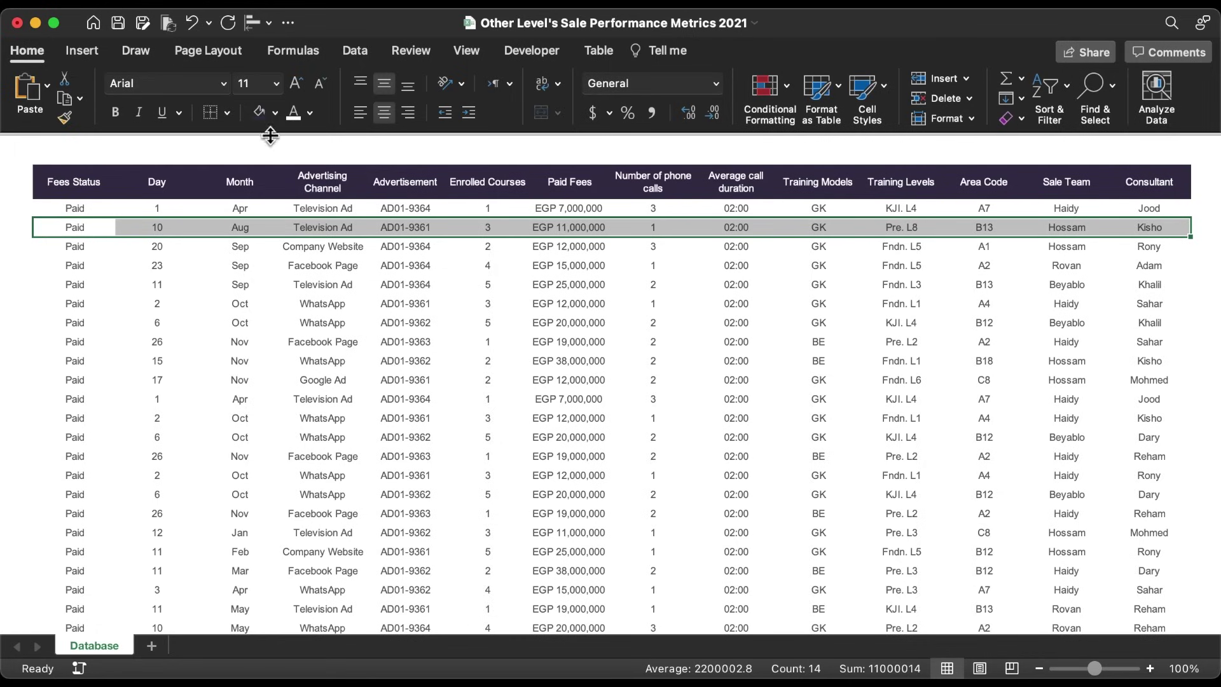
Fill the selected second data row with light grey f6f6f6.
left_click(275, 113)
left_click(318, 395)
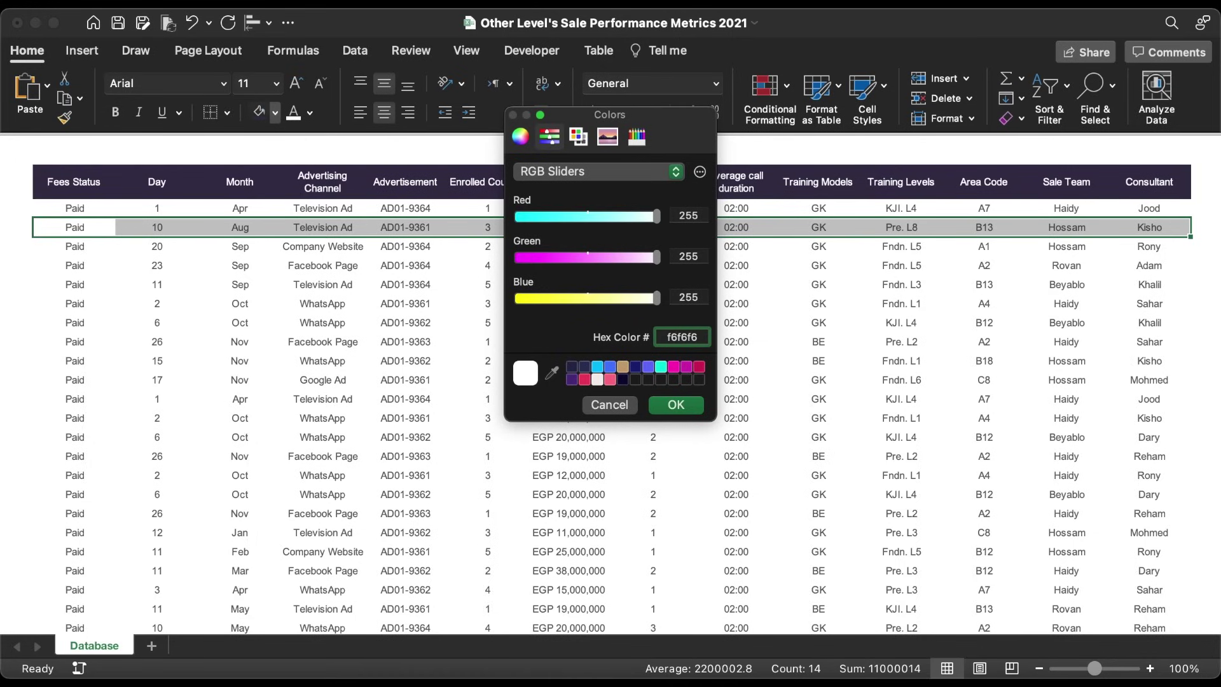
key("Return")
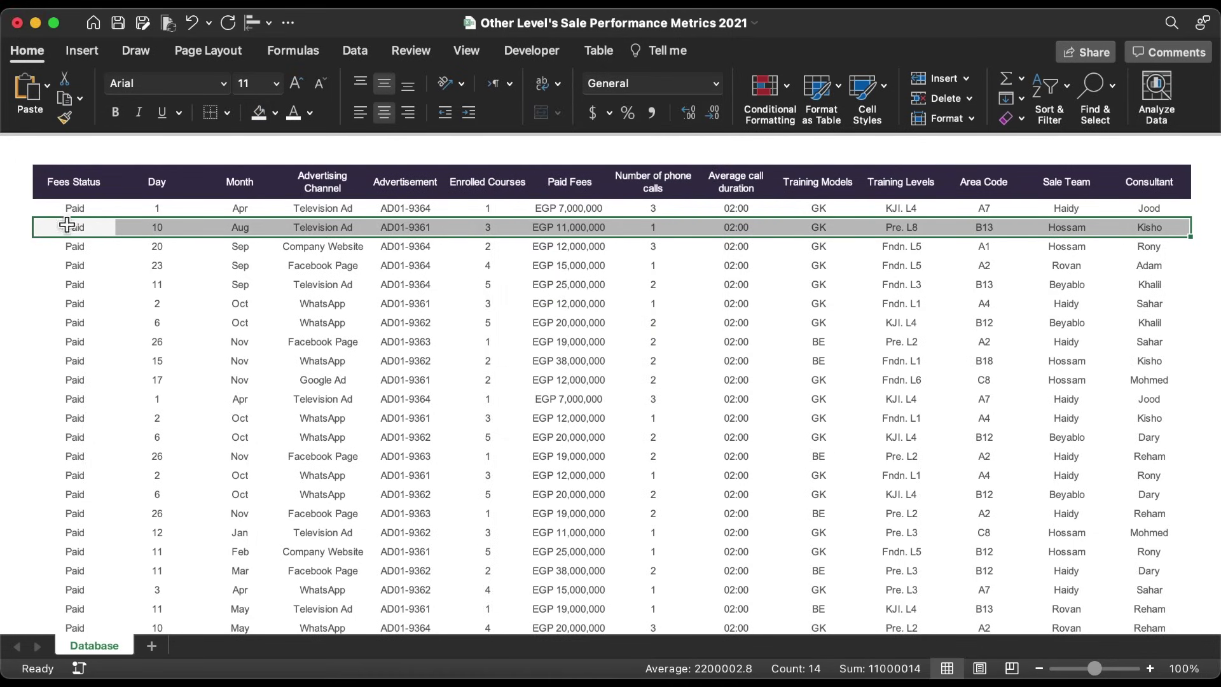
Copy the first two data rows' banding down the rest of the table with Format Painter.
left_click(68, 216)
key("shift+Down")
key("shift+Right")
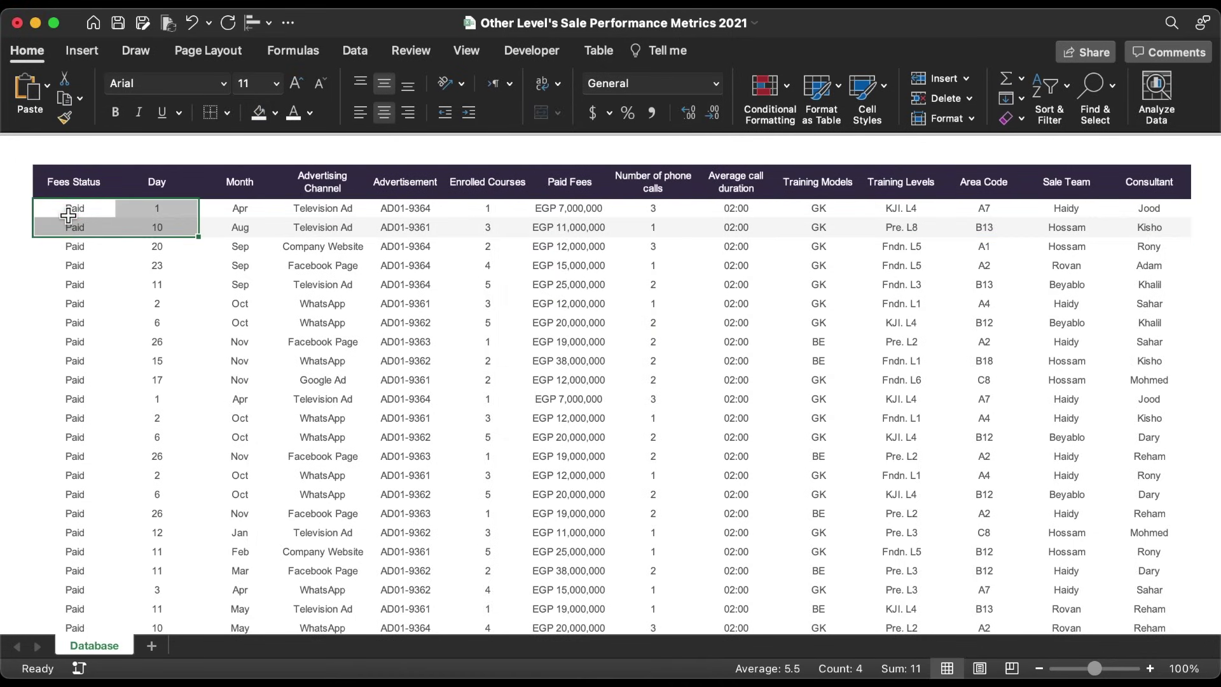
key("ctrl+shift+Right")
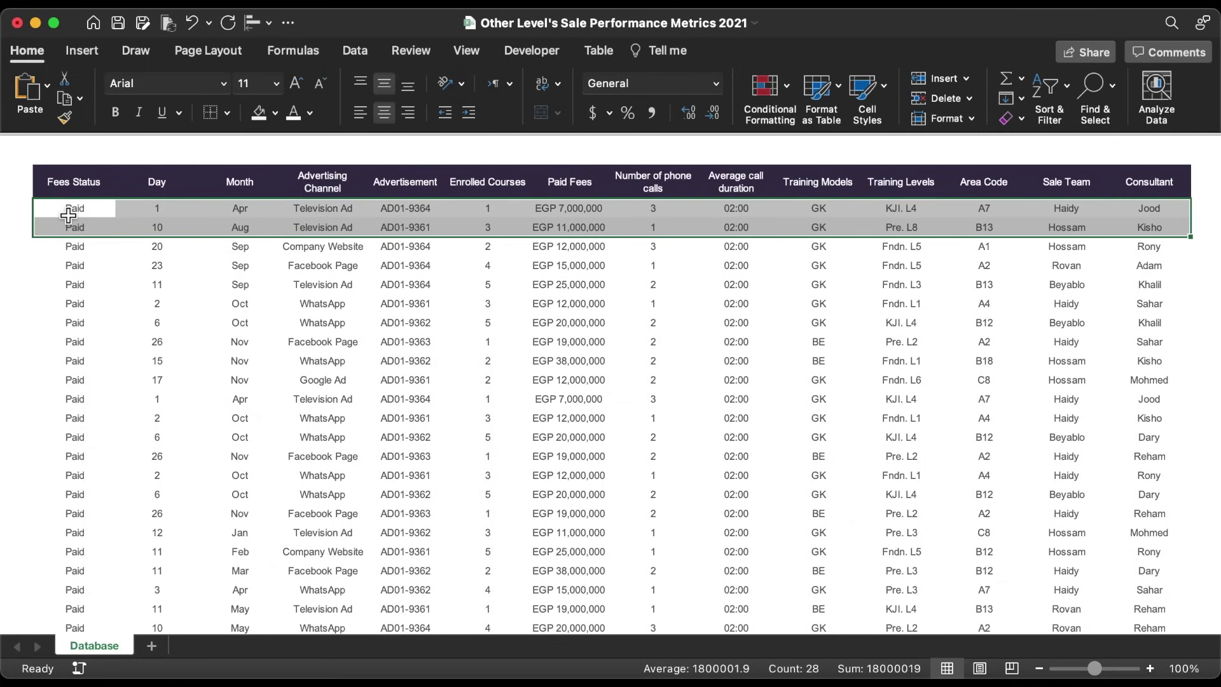
left_click(66, 117)
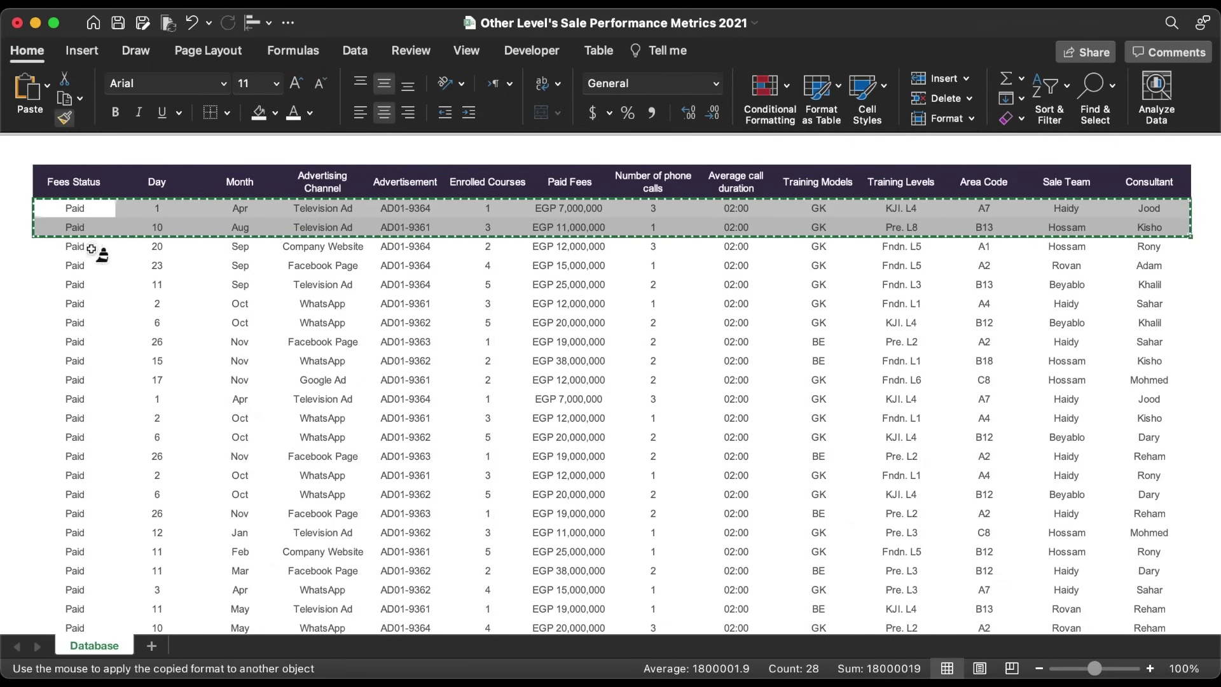
mouse_move(68, 254)
left_mouse_down()
mouse_move(531, 273)
mouse_move(1191, 369)
mouse_move(1190, 614)
left_mouse_up()
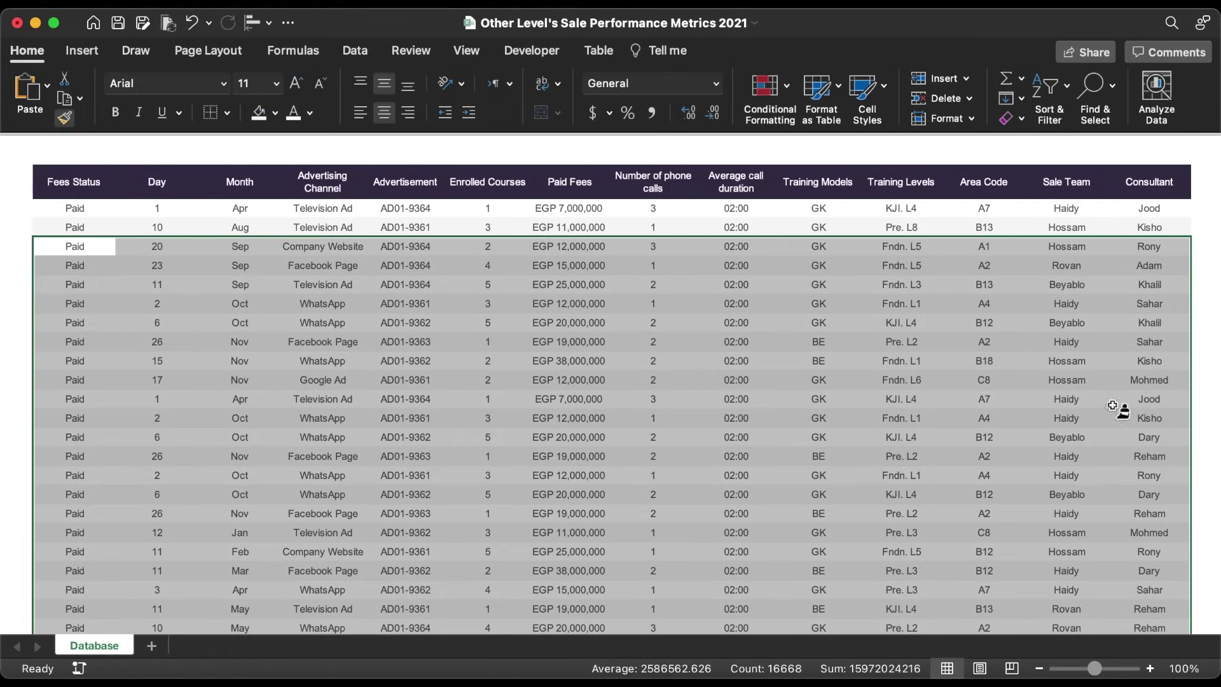
left_click(110, 213)
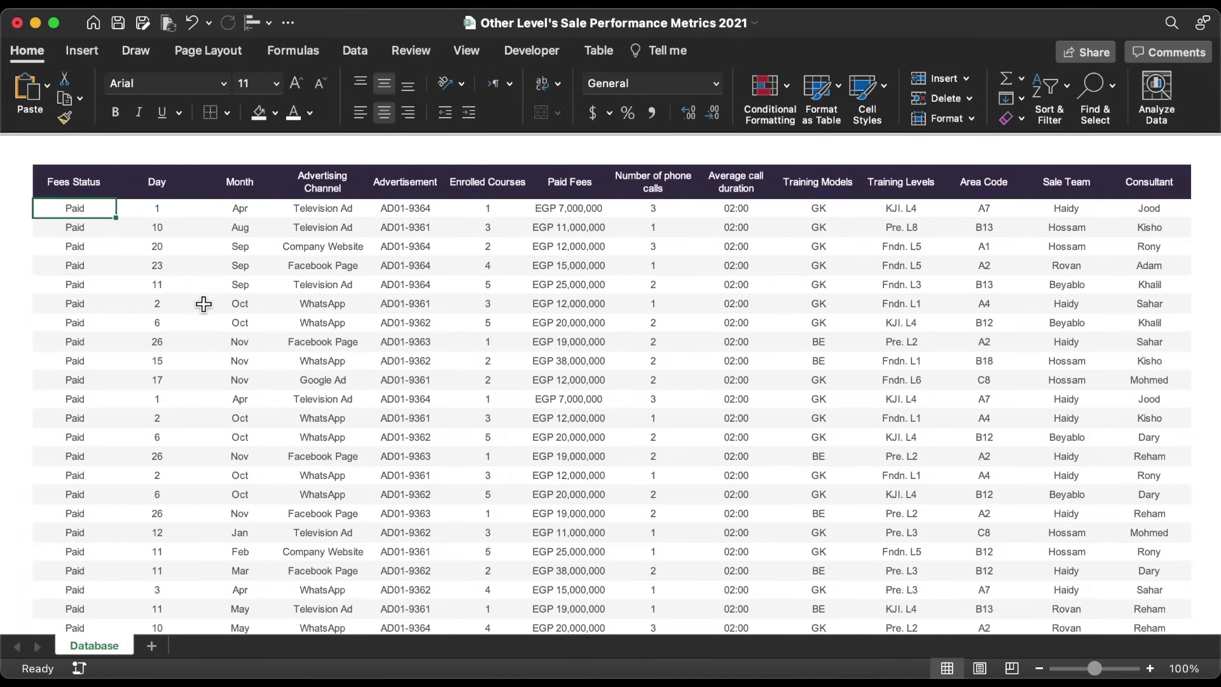
left_click(99, 60)
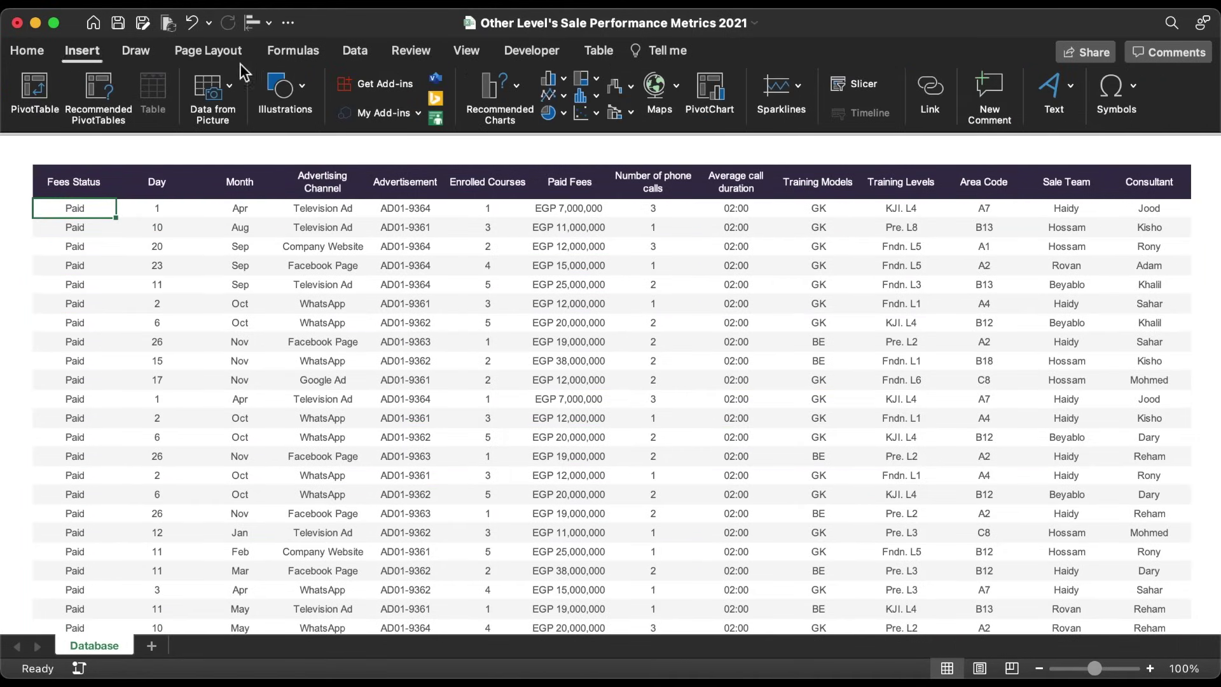
Draw a rounded rectangle shape over the table.
left_click(283, 92)
left_click(216, 146)
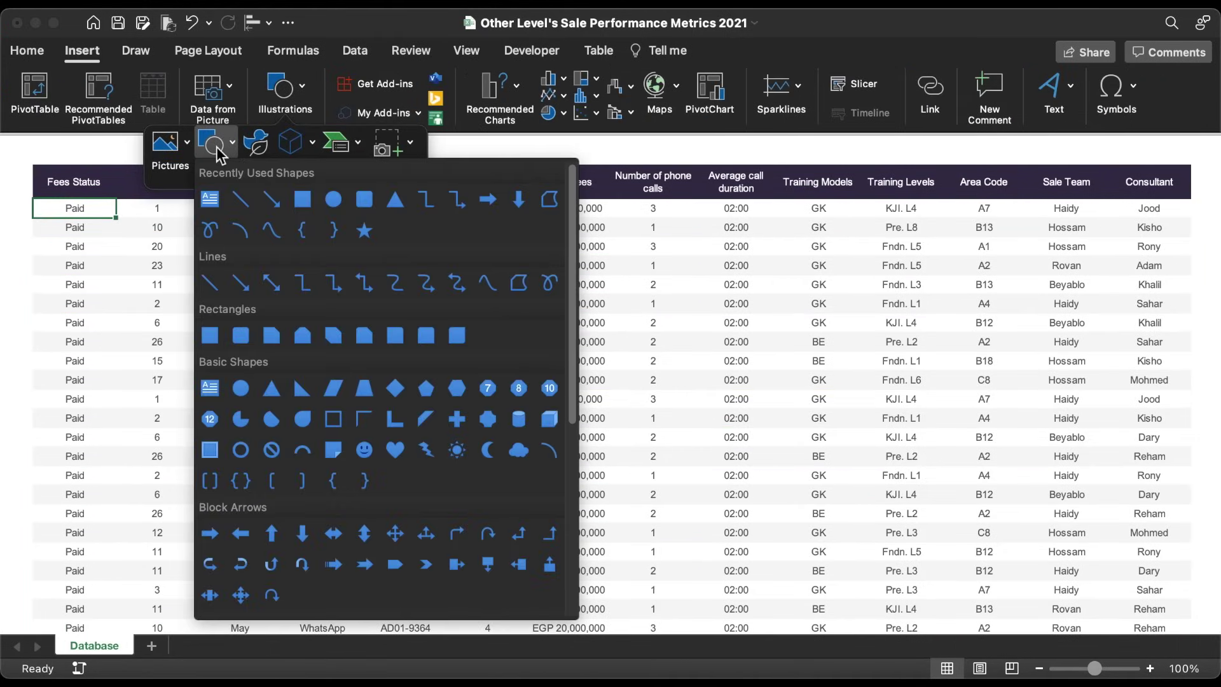
left_click(426, 335)
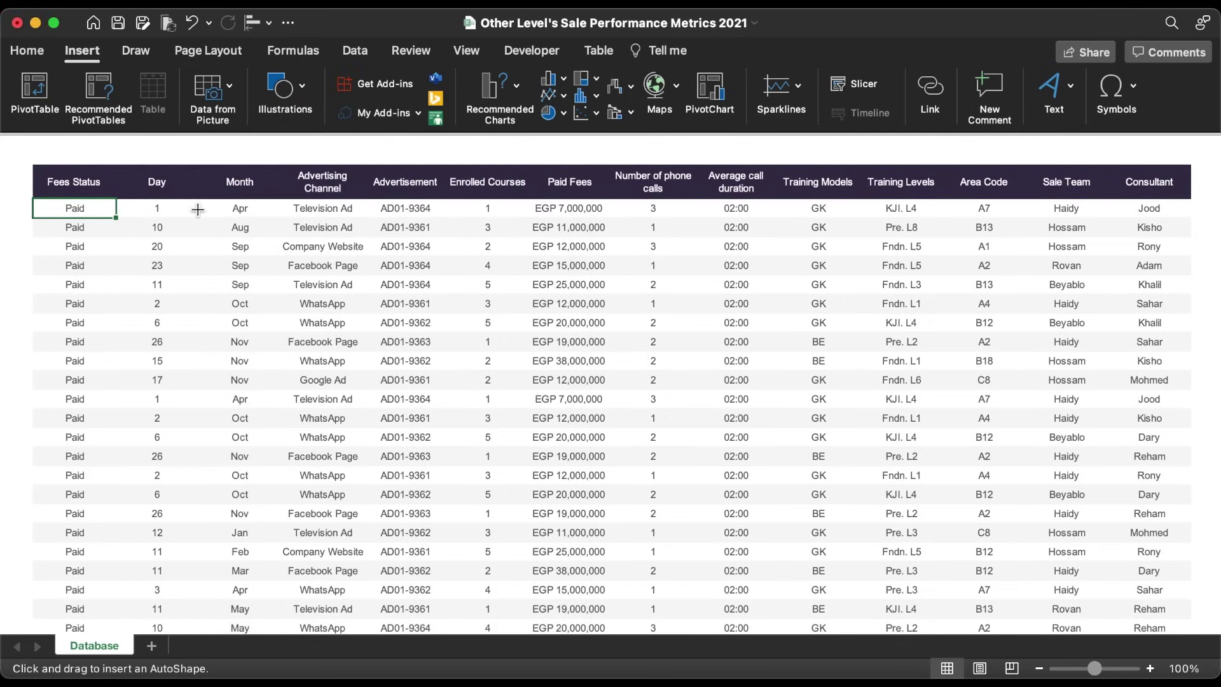
left_click_drag(198, 209, 628, 371)
mouse_move(507, 311)
left_mouse_down()
mouse_move(623, 284)
mouse_move(604, 275)
left_mouse_up()
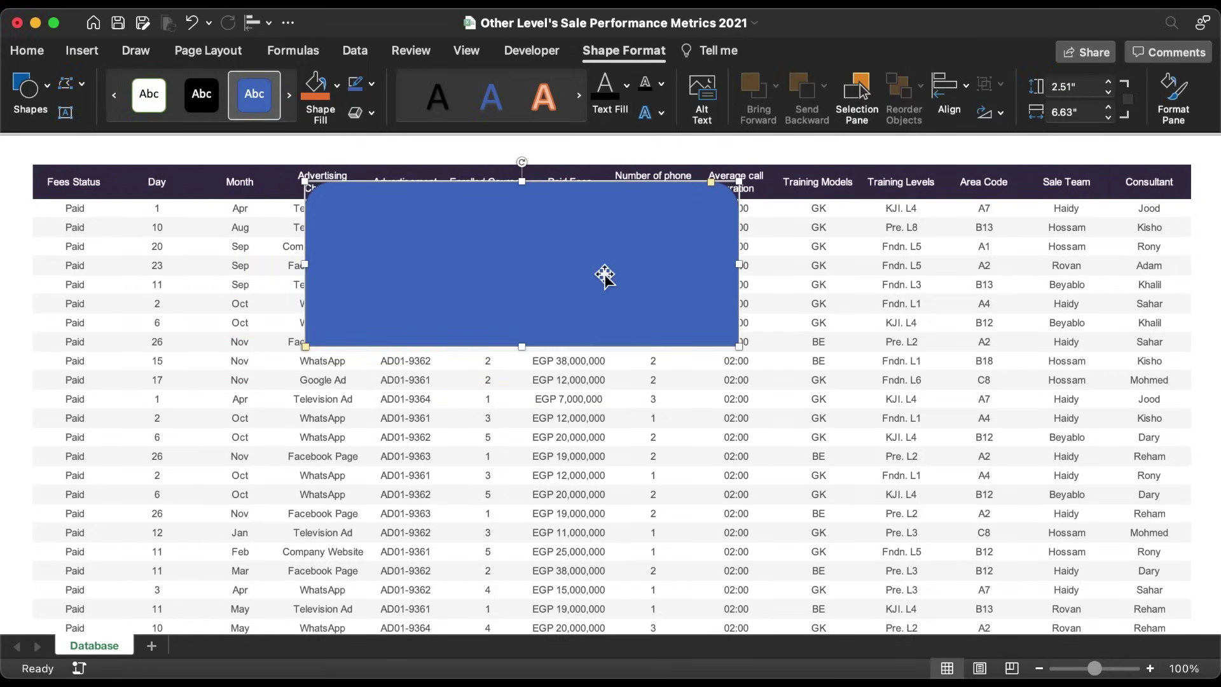
Give the rectangle a 6 pt dark navy outline and no fill.
left_click(373, 84)
mouse_move(429, 421)
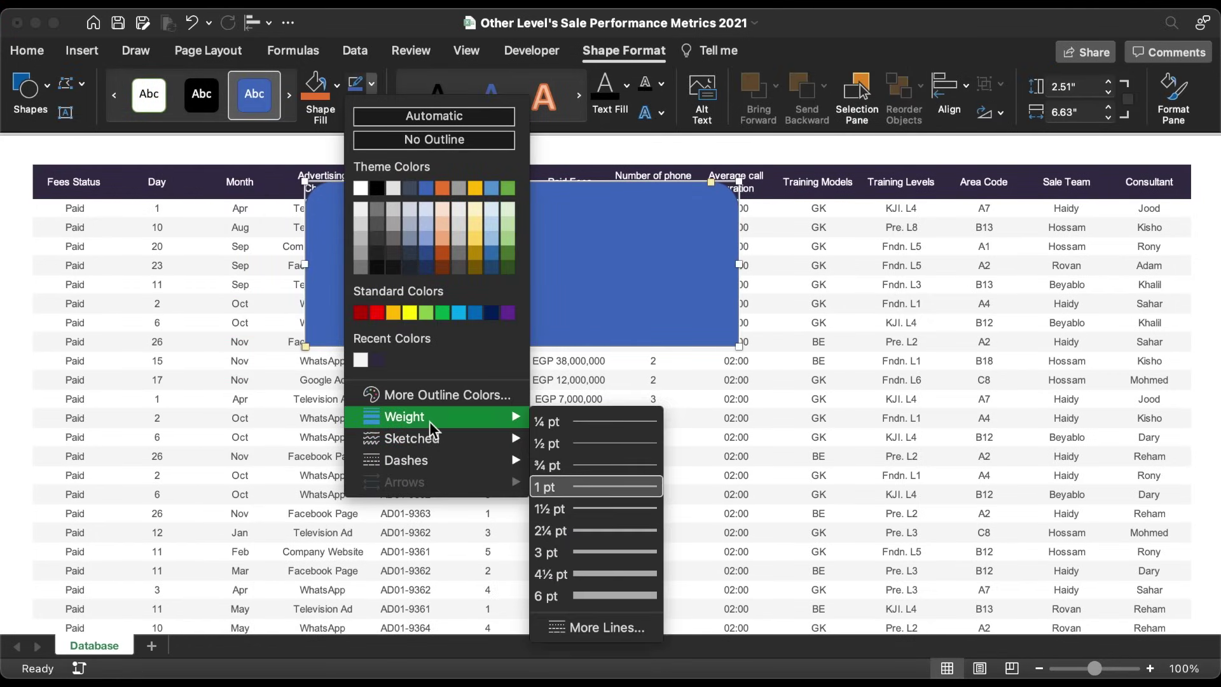
left_click(628, 596)
left_click(373, 84)
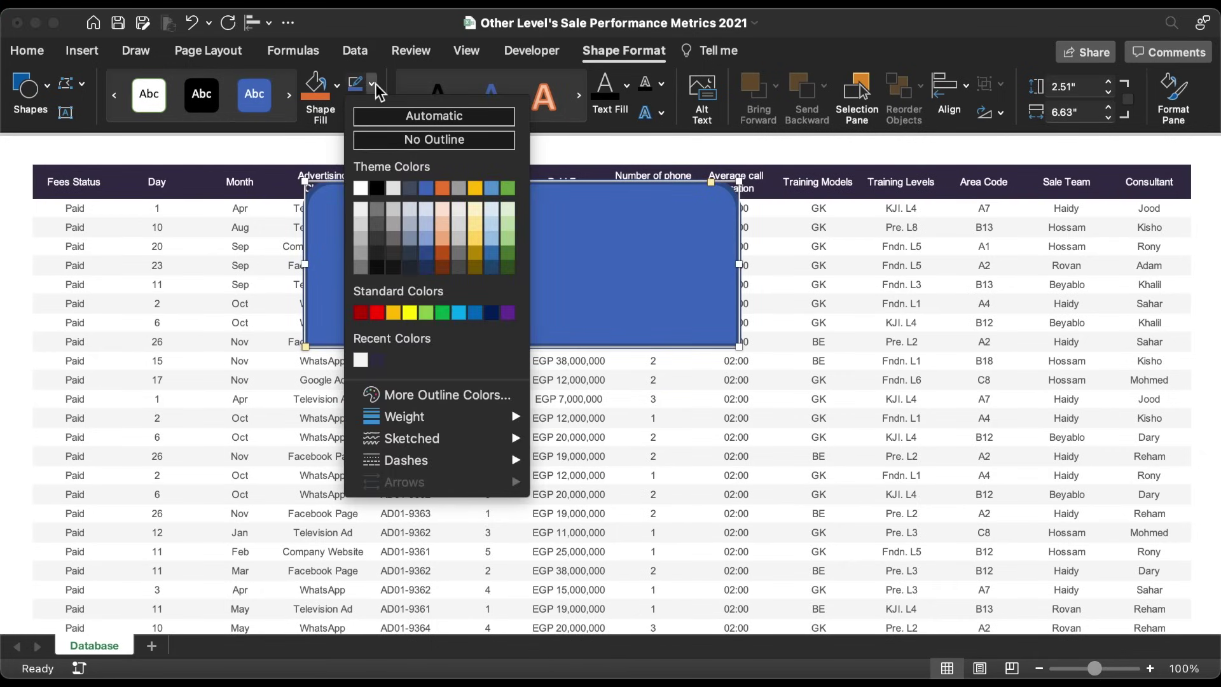
left_click(378, 361)
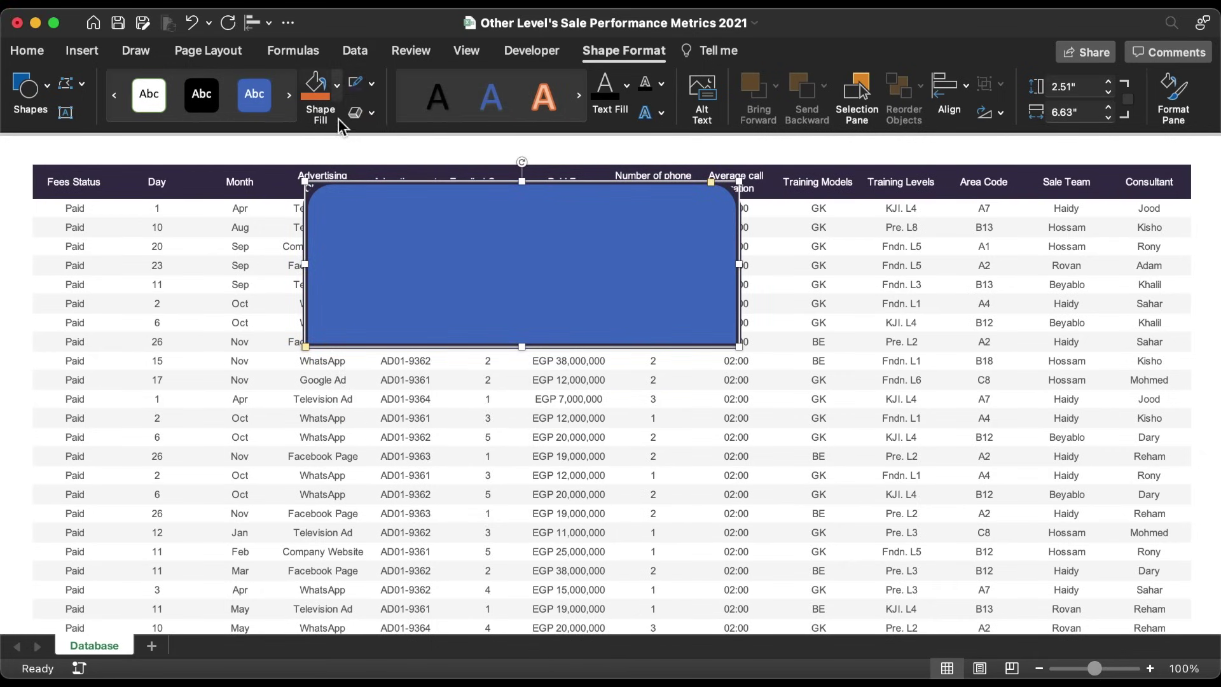
left_click(335, 94)
left_click(343, 149)
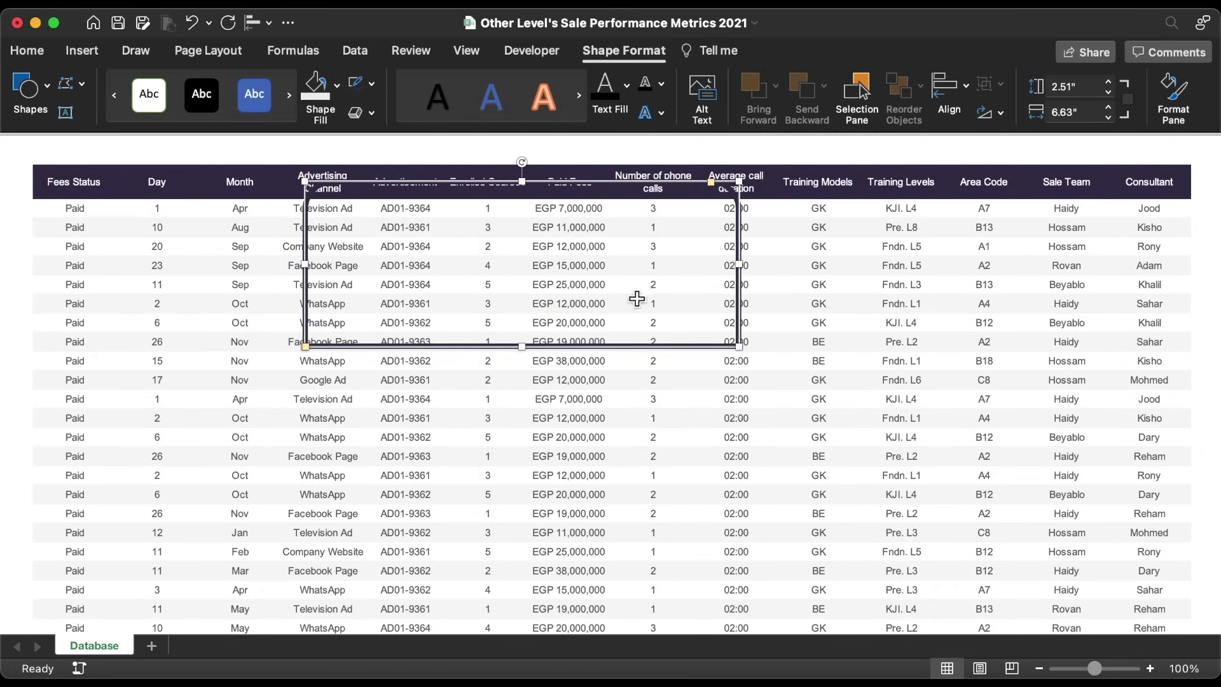
Resize and position the rectangle to frame the full width of the header row.
left_click_drag(710, 351, 480, 316)
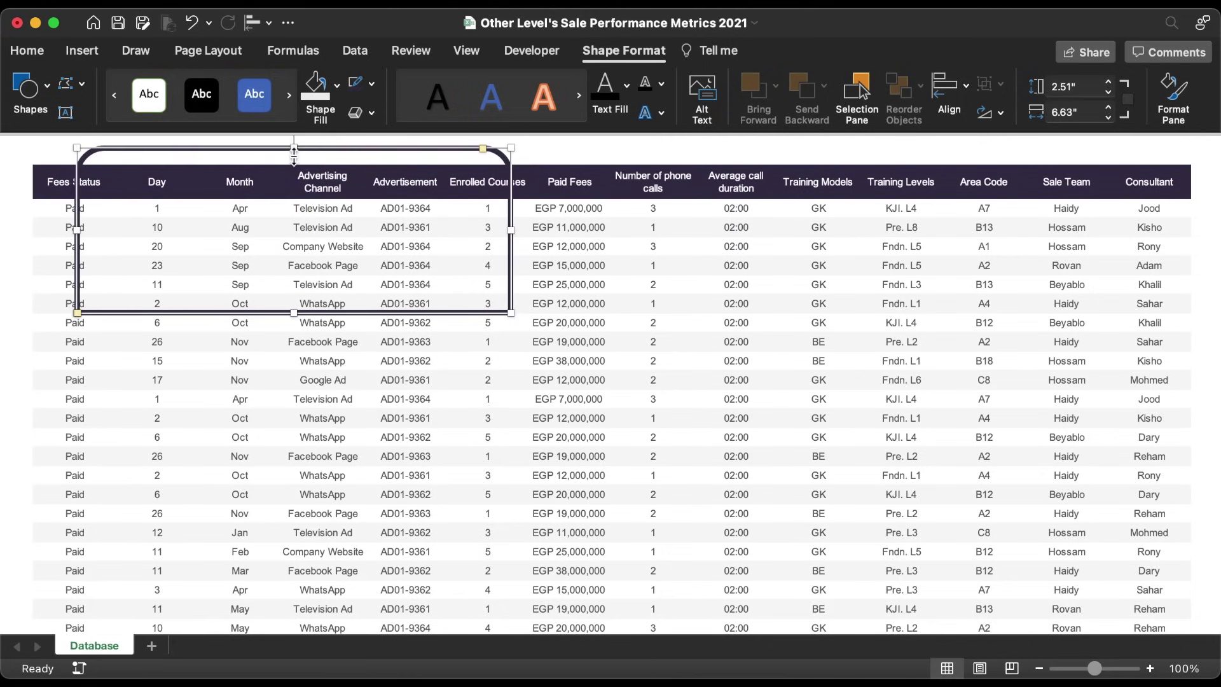
left_click_drag(294, 148, 282, 283)
left_click_drag(360, 285, 321, 166)
left_click_drag(445, 208, 484, 147)
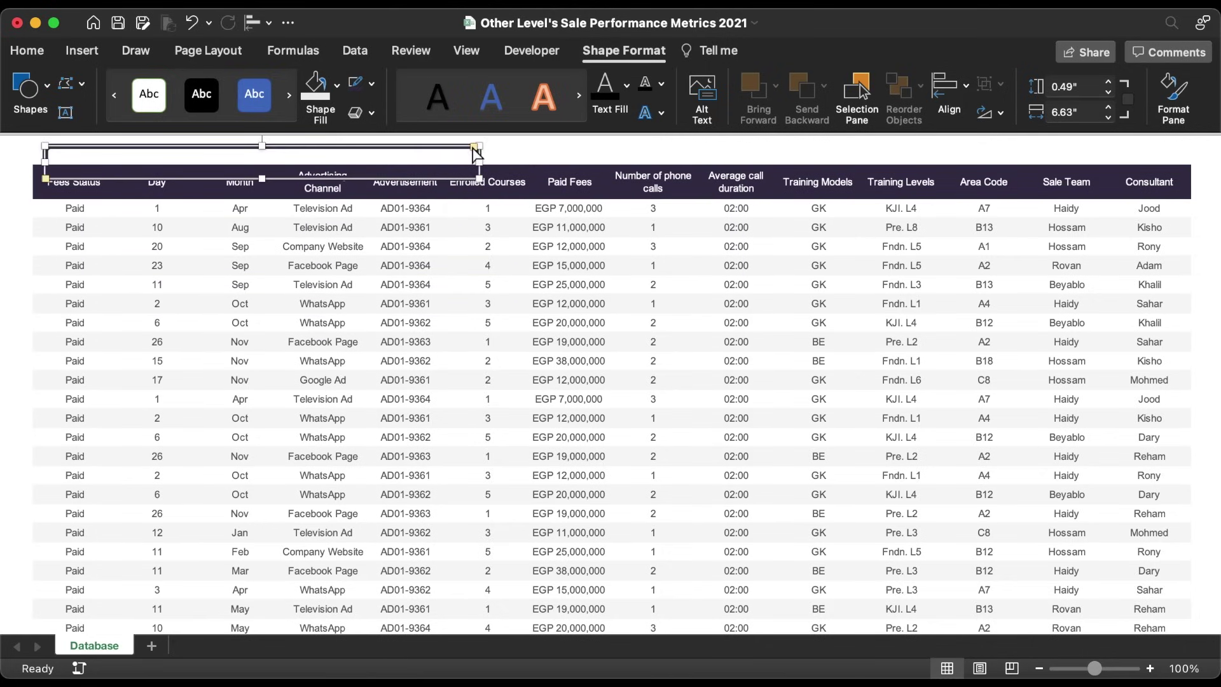
left_click_drag(288, 148, 282, 163)
left_click_drag(467, 183, 1189, 191)
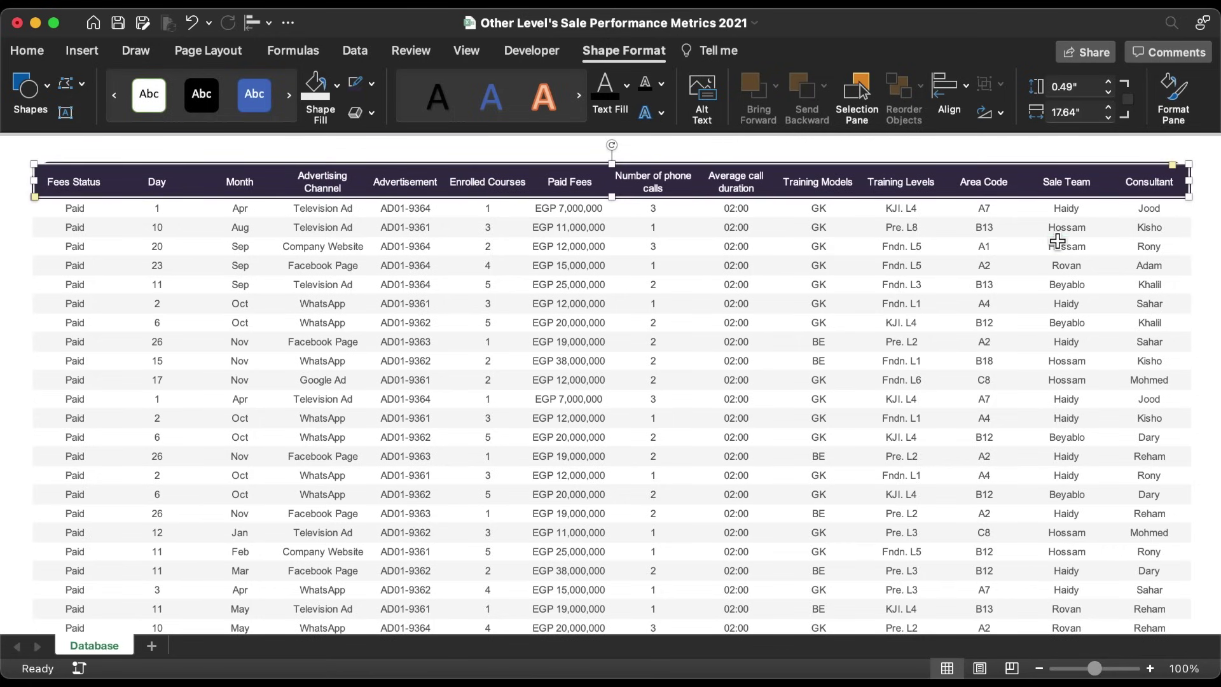
left_click(1058, 241)
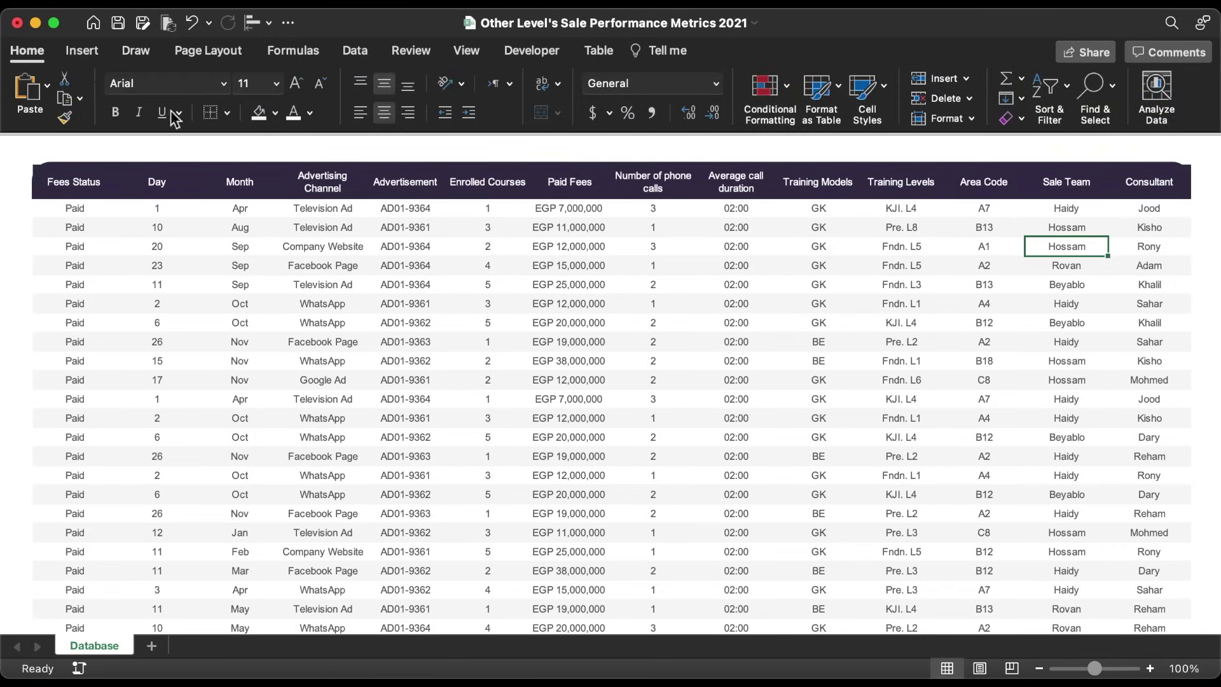
Draw an L-shape over the data table.
left_click(82, 51)
left_click(283, 89)
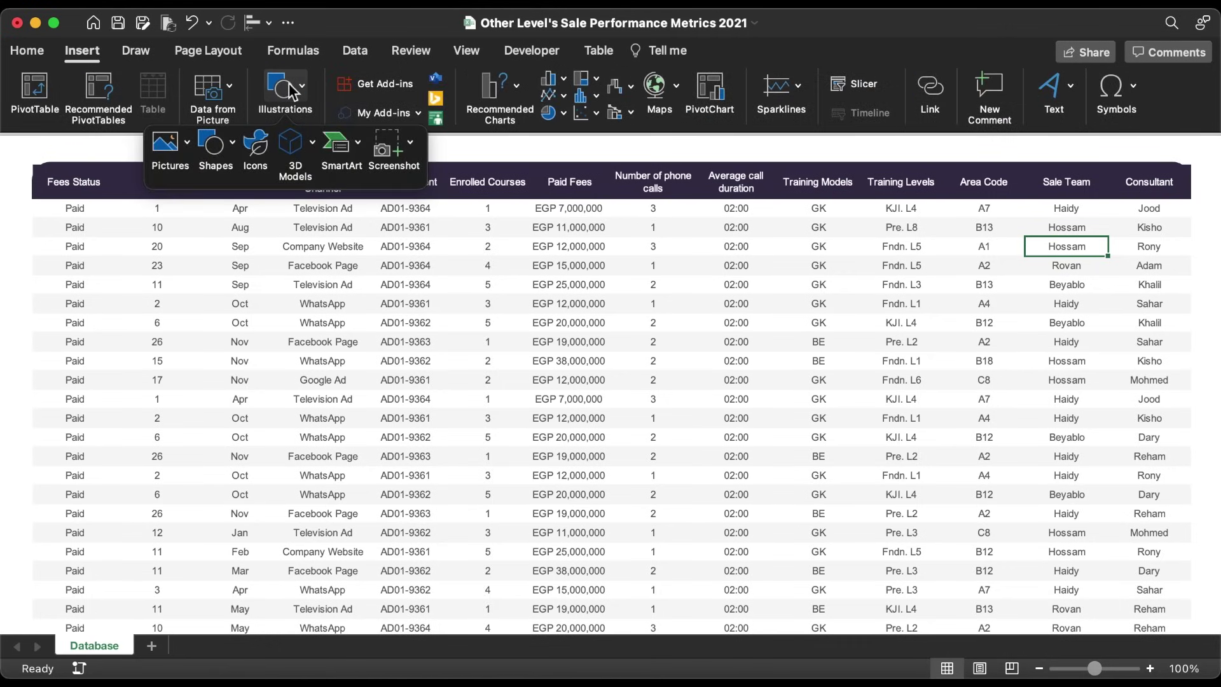
left_click(230, 145)
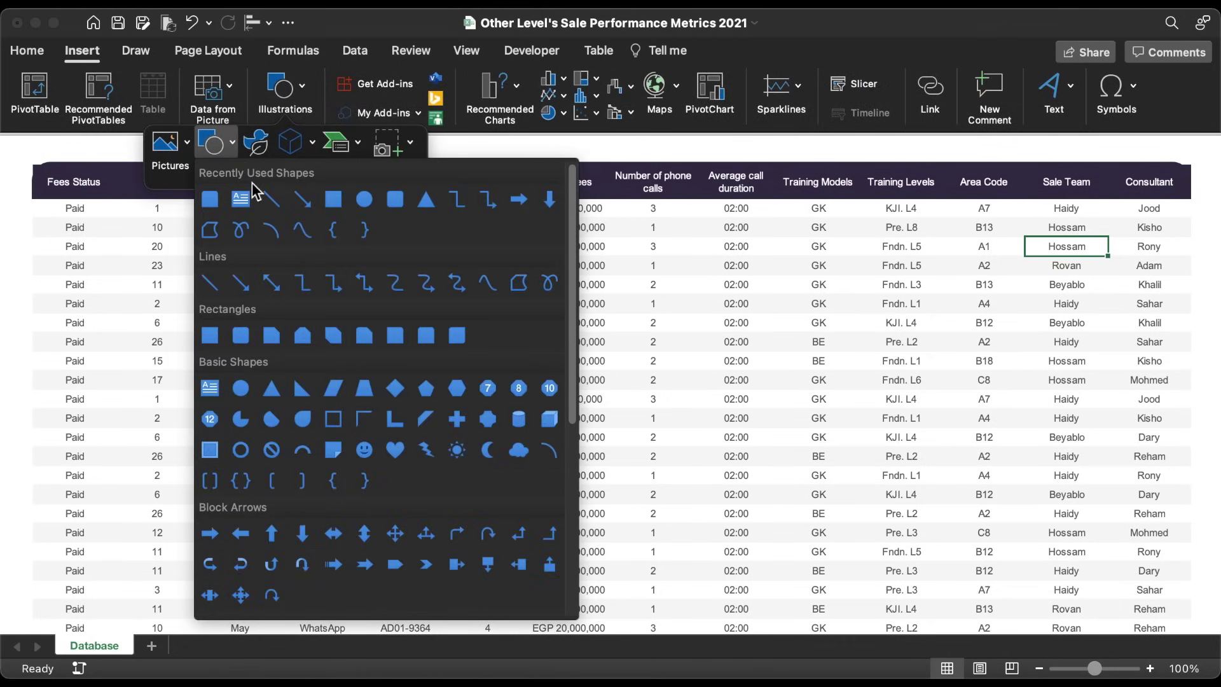
left_click(396, 417)
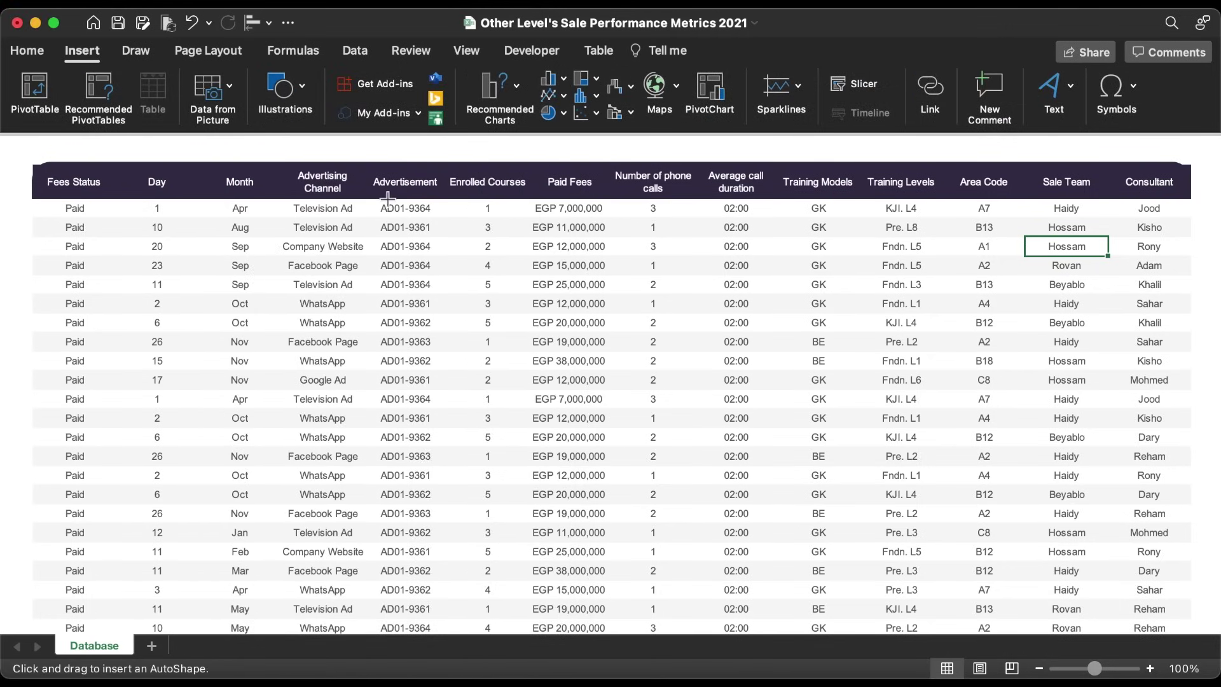
left_click_drag(386, 196, 726, 530)
Rotate the L-shape 90° clockwise, flip it horizontally, move it top-left and widen to about 20".
left_click(993, 117)
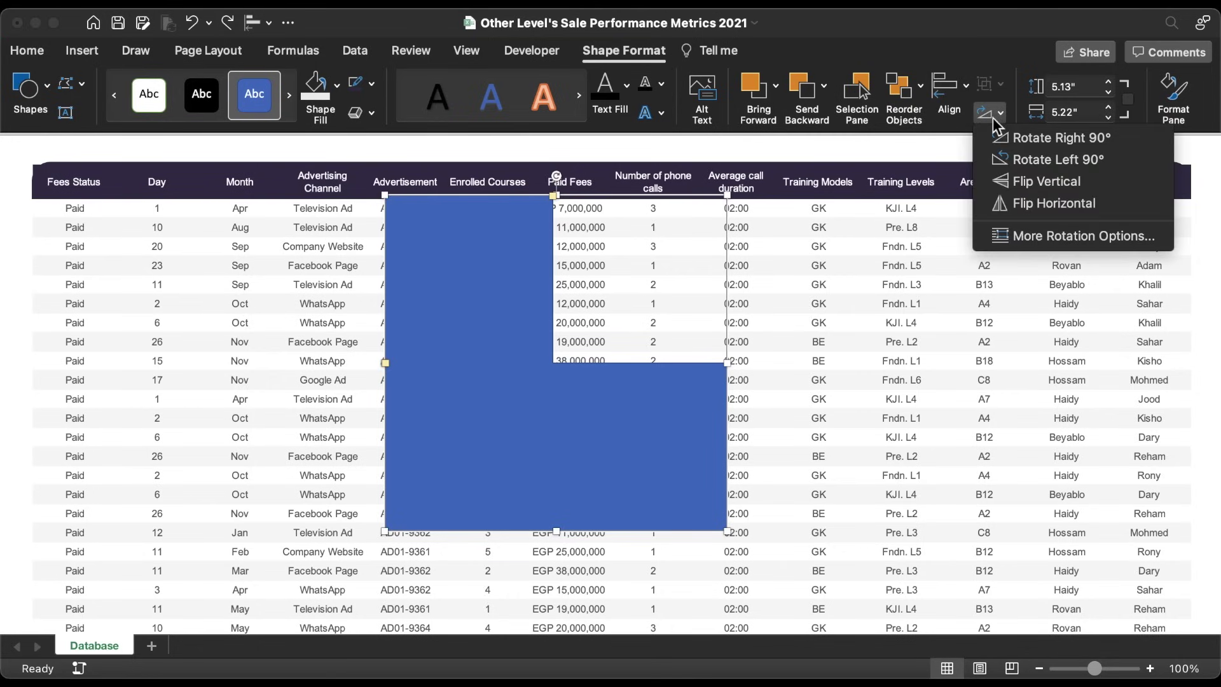
left_click(1001, 136)
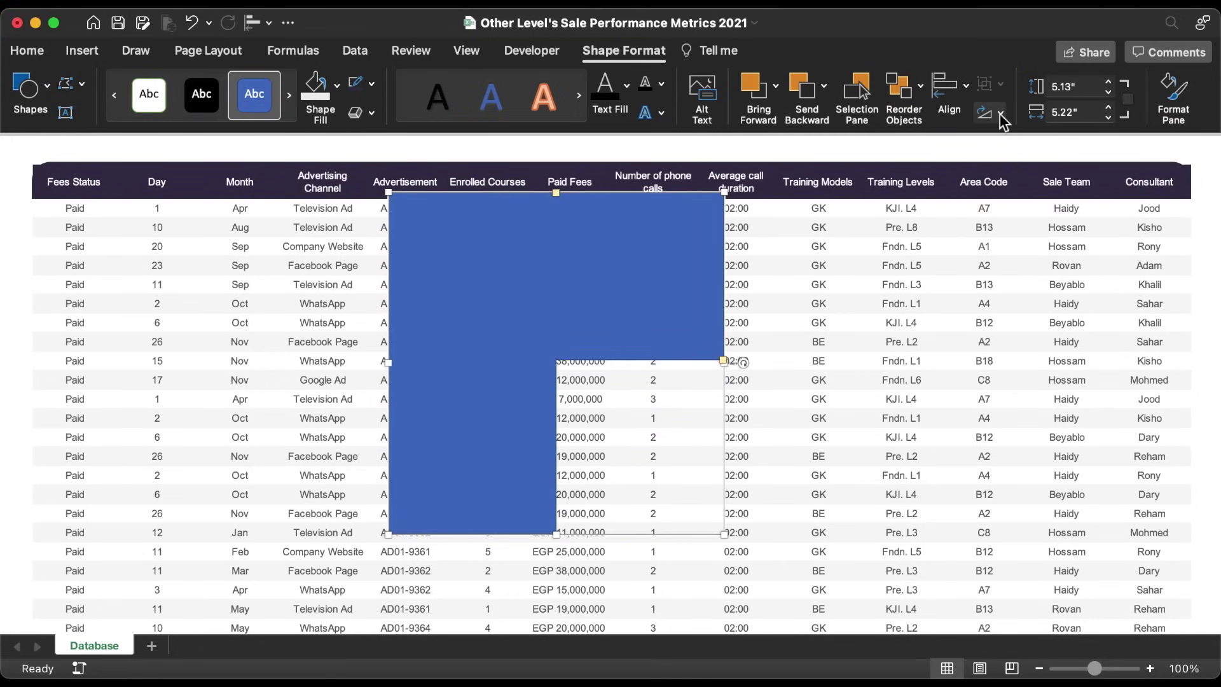
left_click(1000, 113)
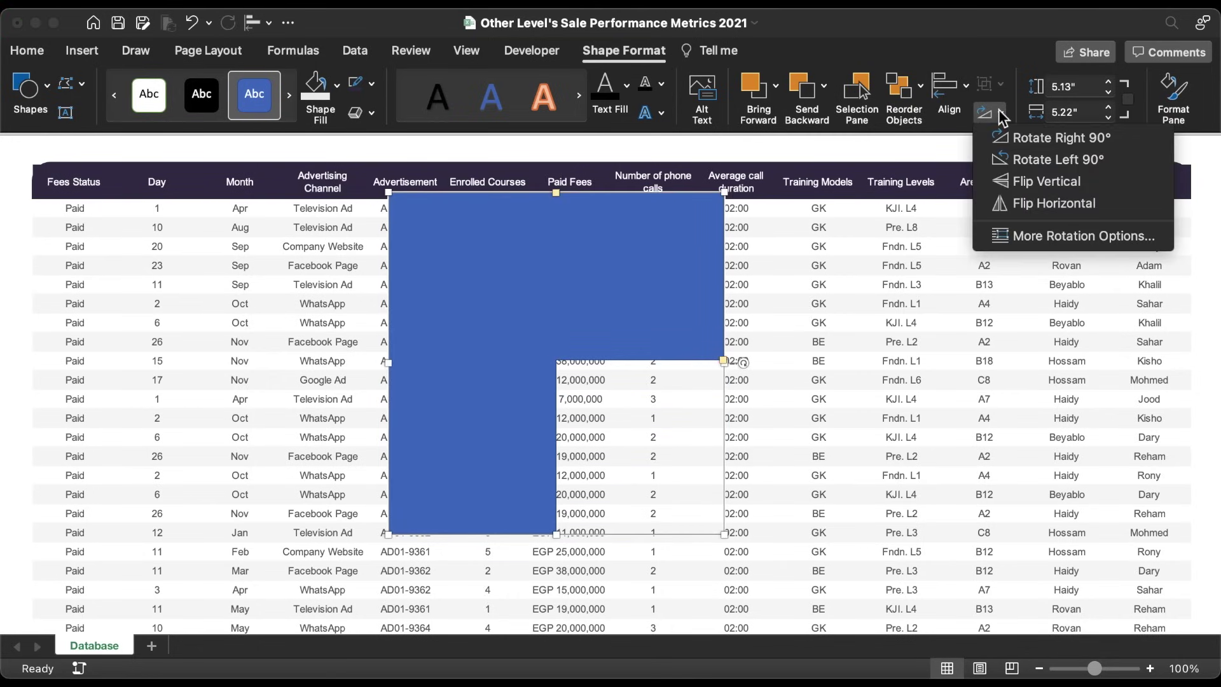
left_click(1020, 205)
left_click_drag(398, 322, 397, 324)
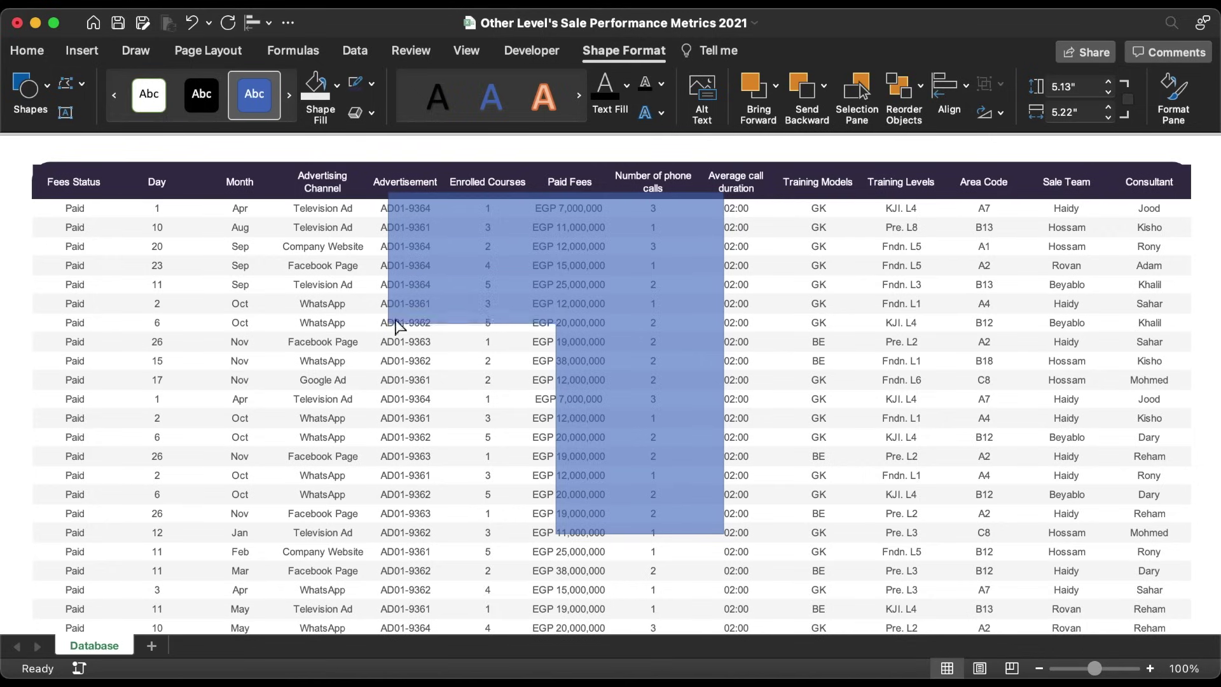
left_click_drag(646, 390, 243, 322)
left_click_drag(335, 307, 804, 316)
Stretch the blue shape down to a height of 14.24".
scroll(536, 287, "left", 10)
scroll(536, 287, "down", 10)
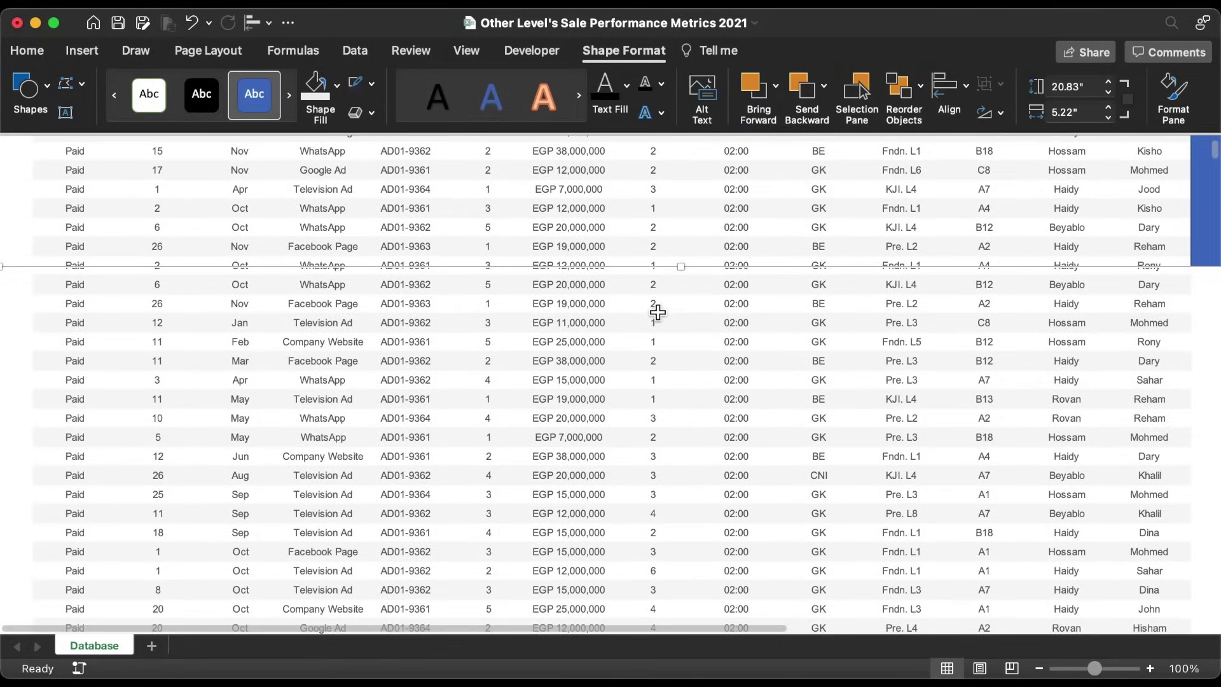
left_click_drag(681, 264, 738, 593)
scroll(719, 474, "down", 15)
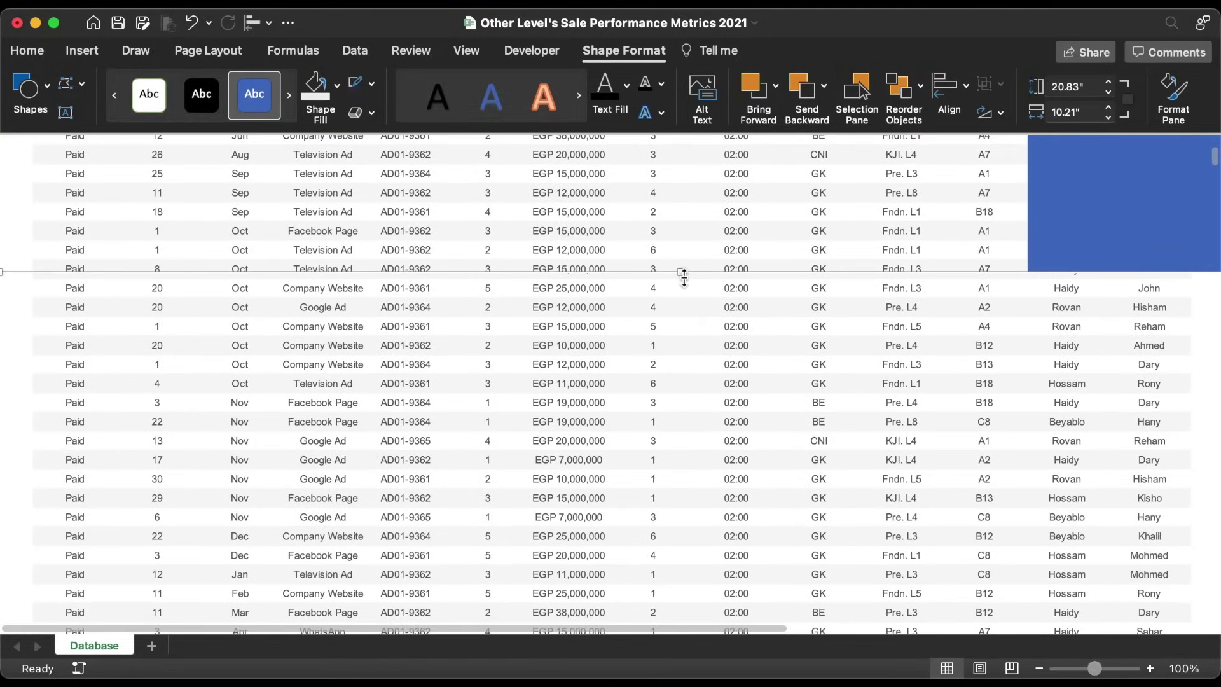
left_click_drag(684, 278, 707, 515)
scroll(709, 398, "down", 10)
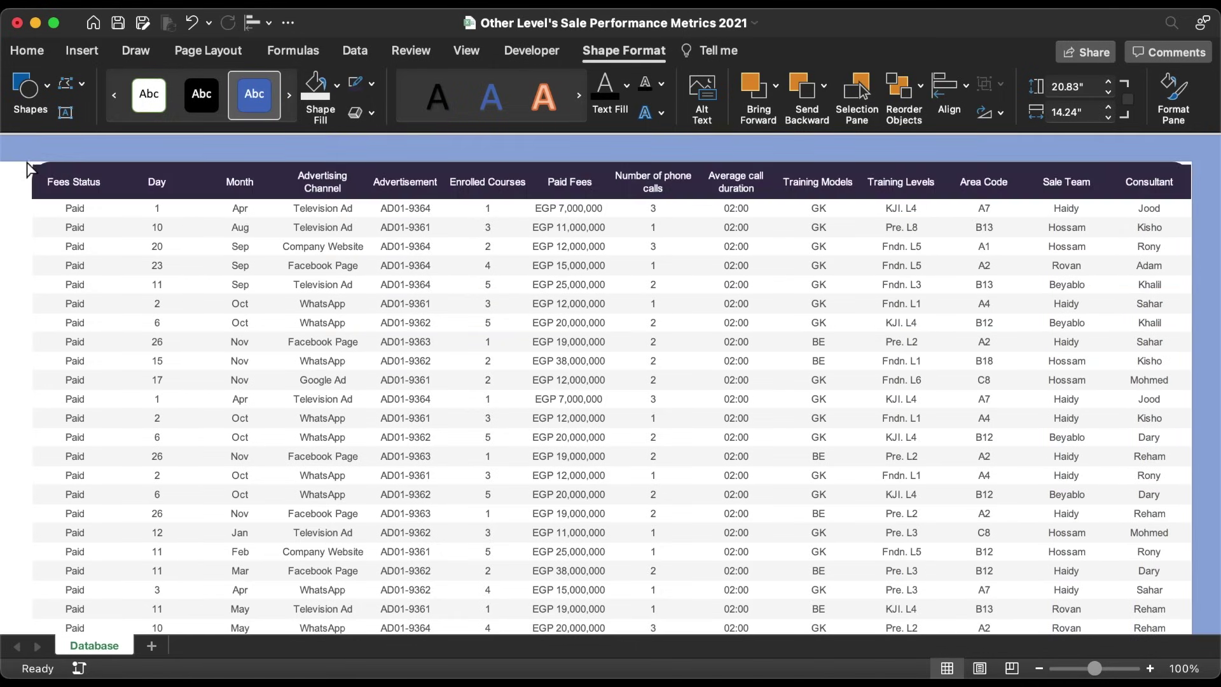
Send the blue shape to the back, behind the Database table.
right_click(295, 152)
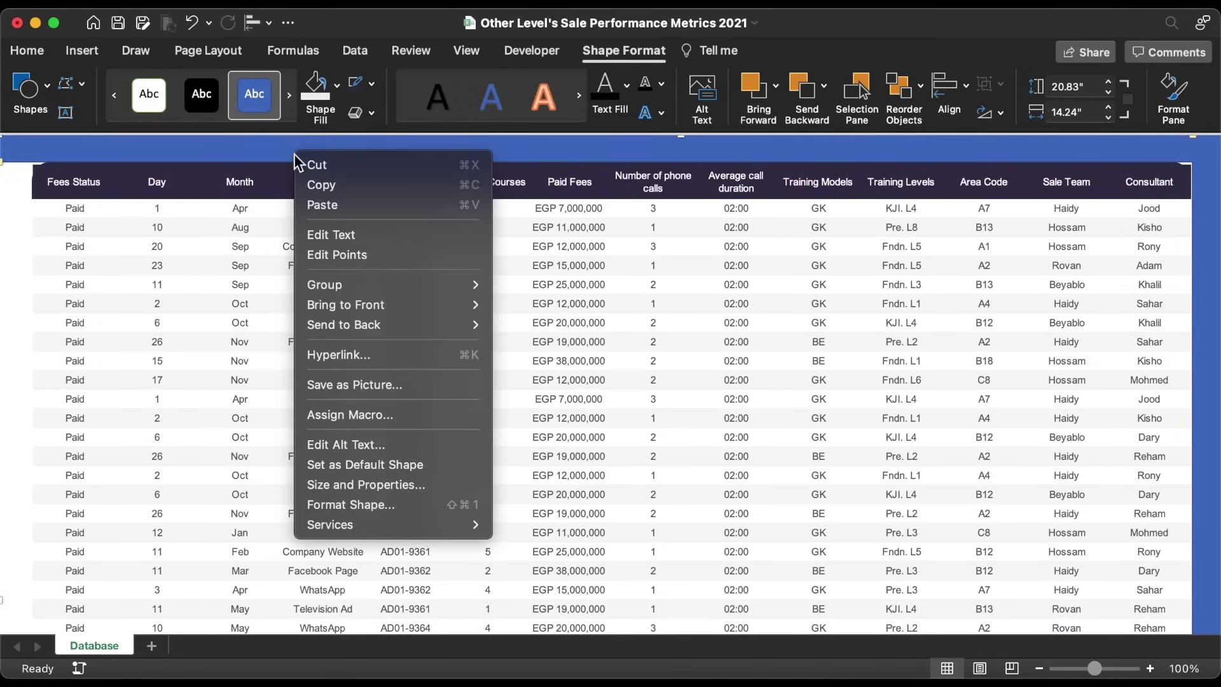
mouse_move(381, 321)
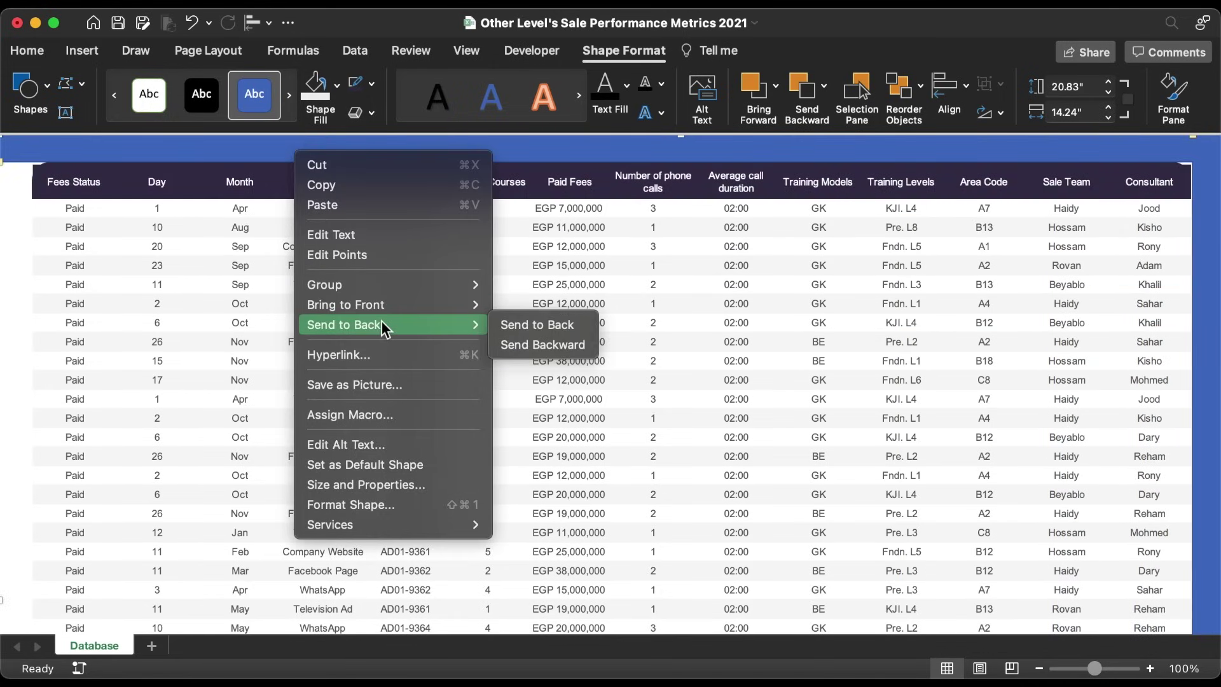
left_click(543, 326)
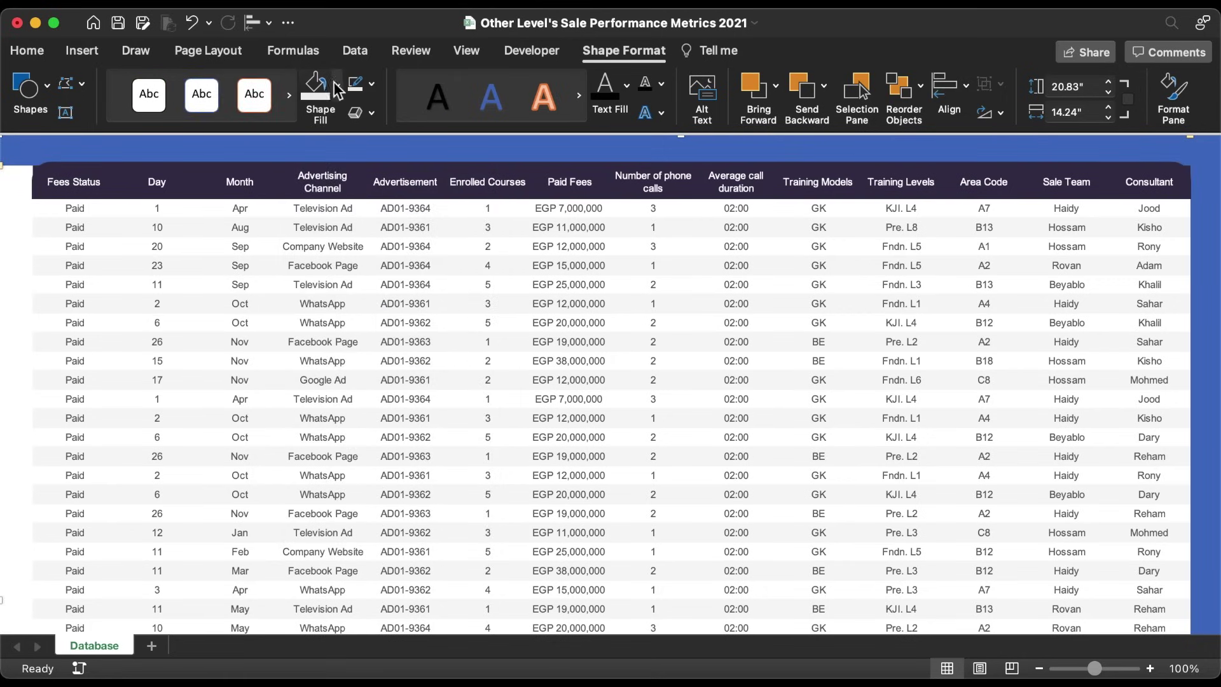
Give the backdrop shape a gradient fill, removing a stop and moving one to 0%.
left_click(337, 86)
mouse_move(367, 445)
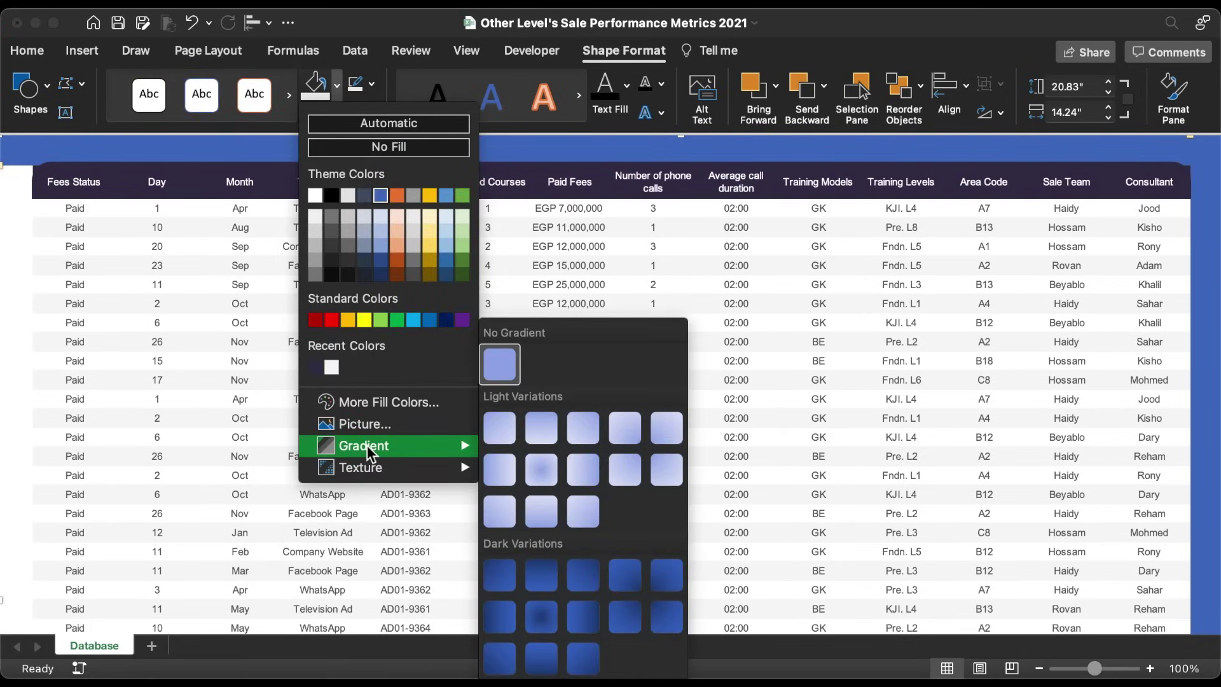
left_click(584, 671)
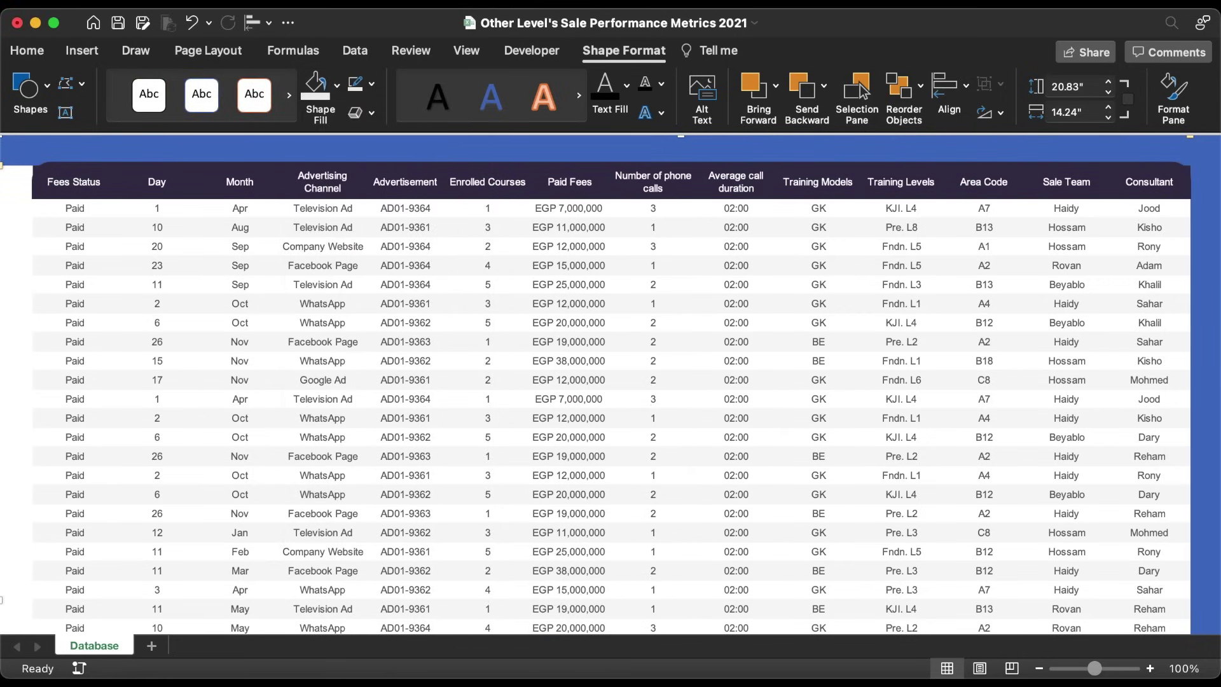
left_click(971, 318)
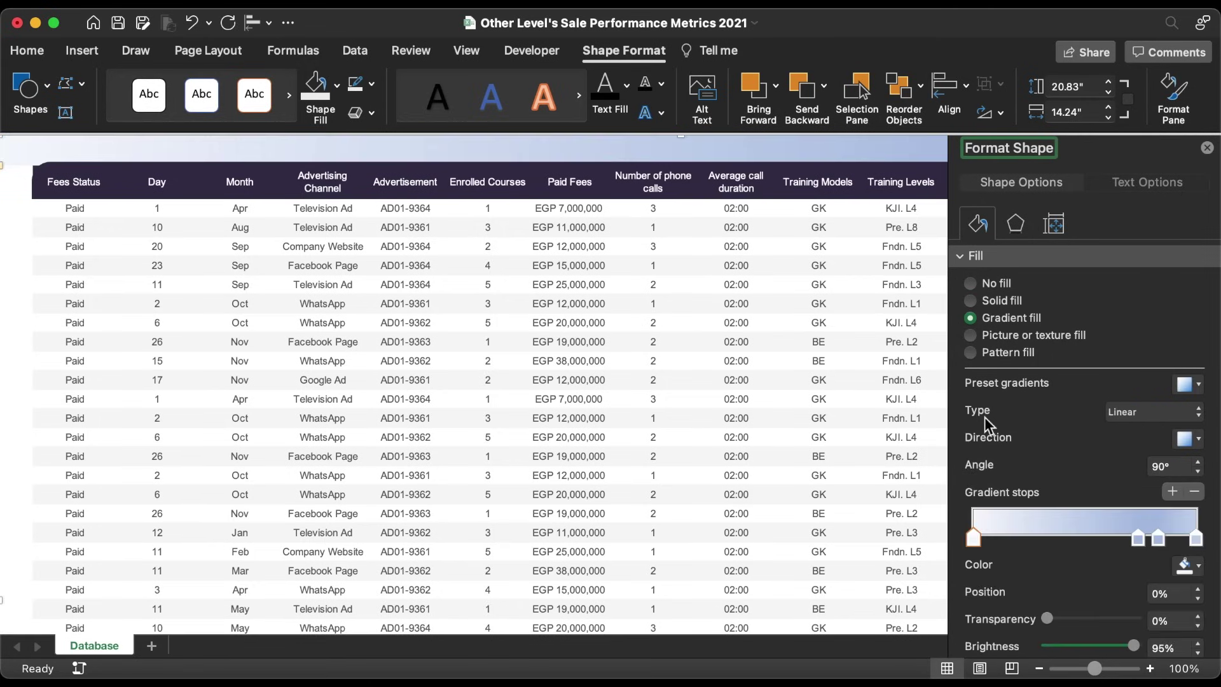
left_click(1195, 493)
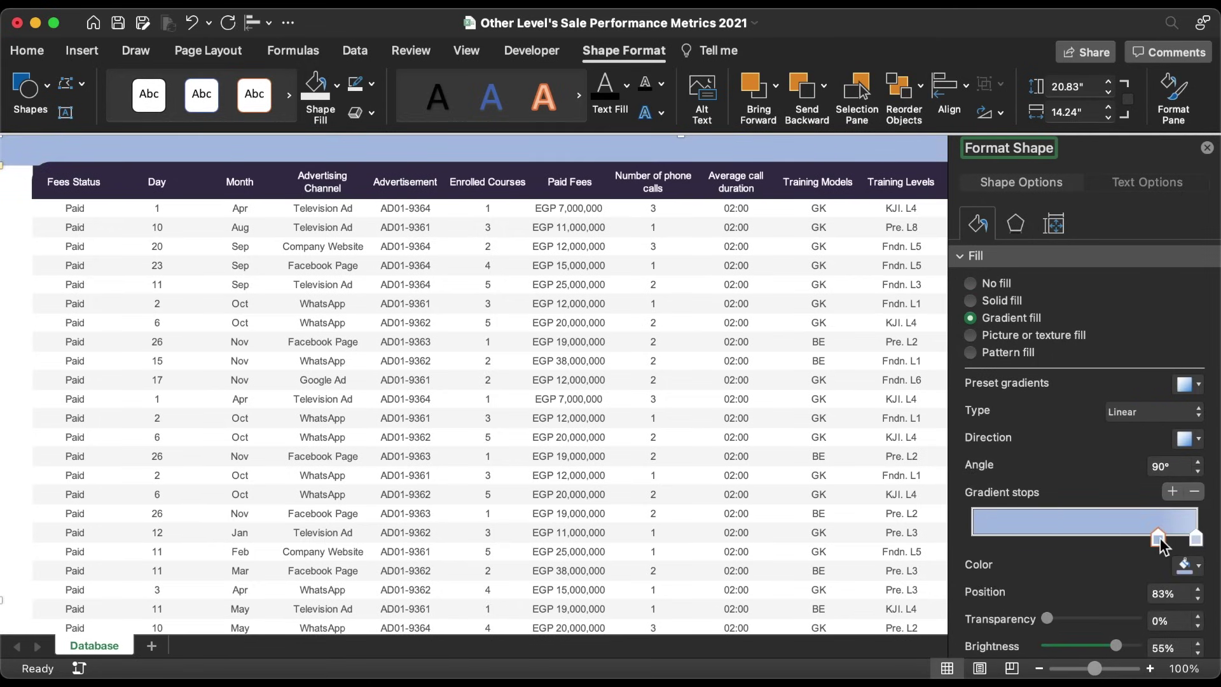
left_click_drag(1158, 540, 973, 539)
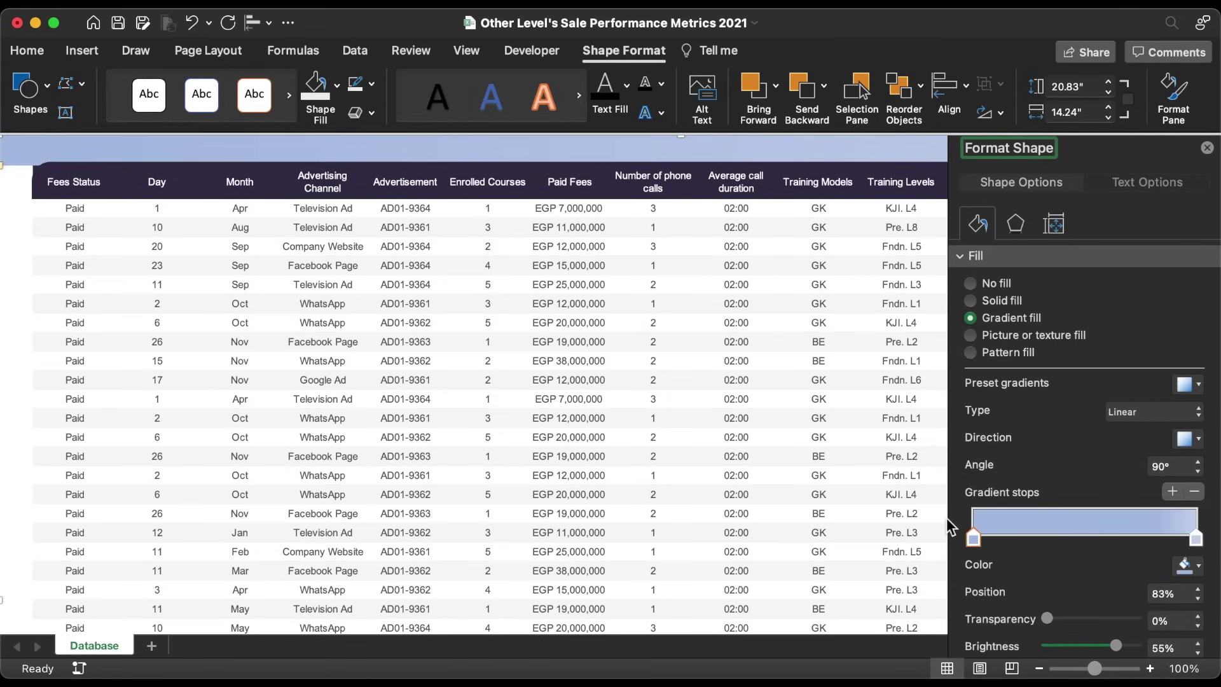
Colour the left gradient stop blue 4958CE.
left_click(1199, 567)
left_click(1138, 540)
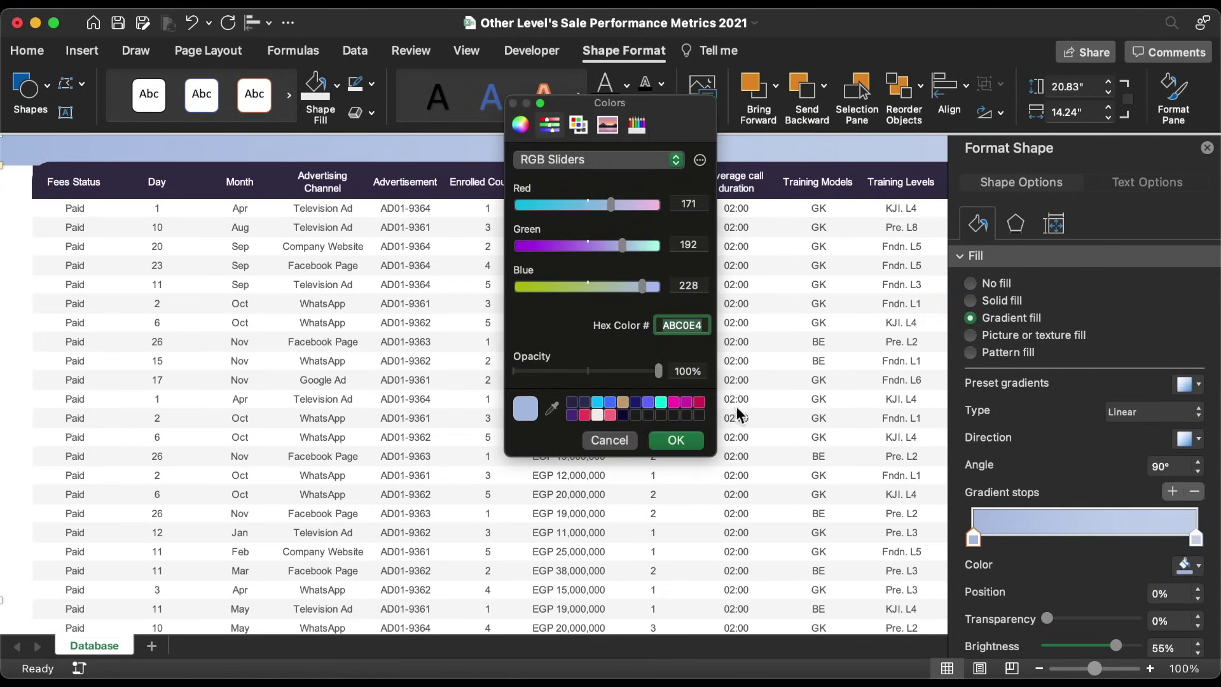
type("4958CE")
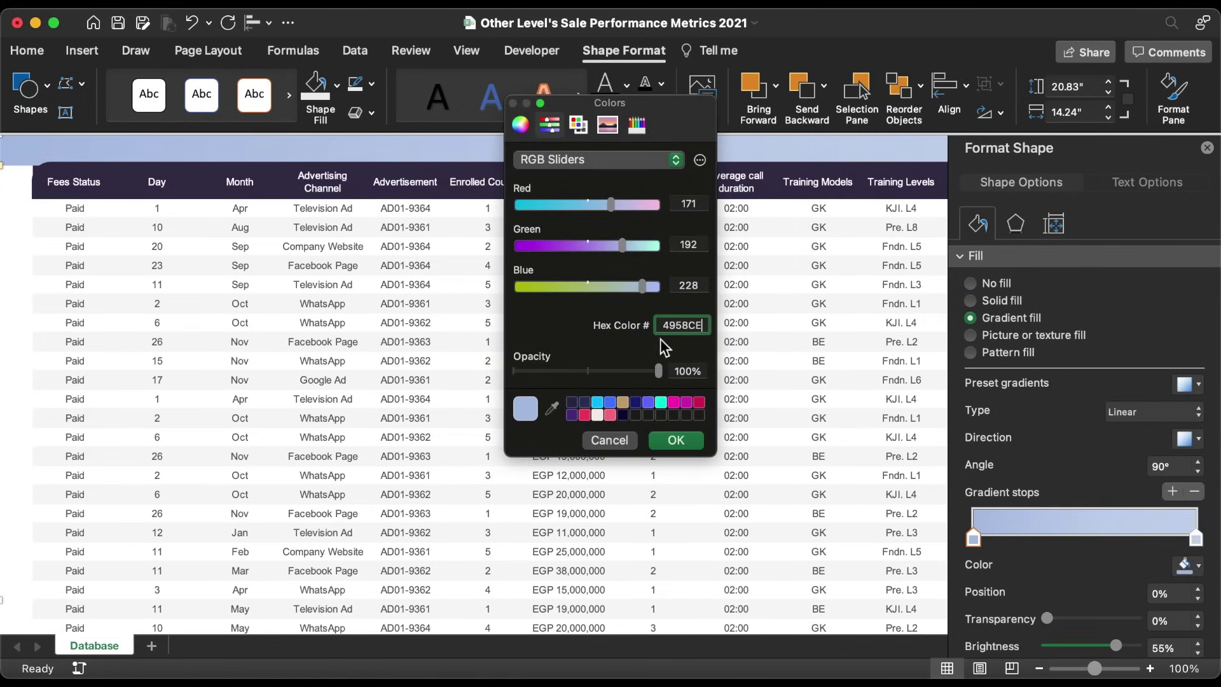
left_click(676, 440)
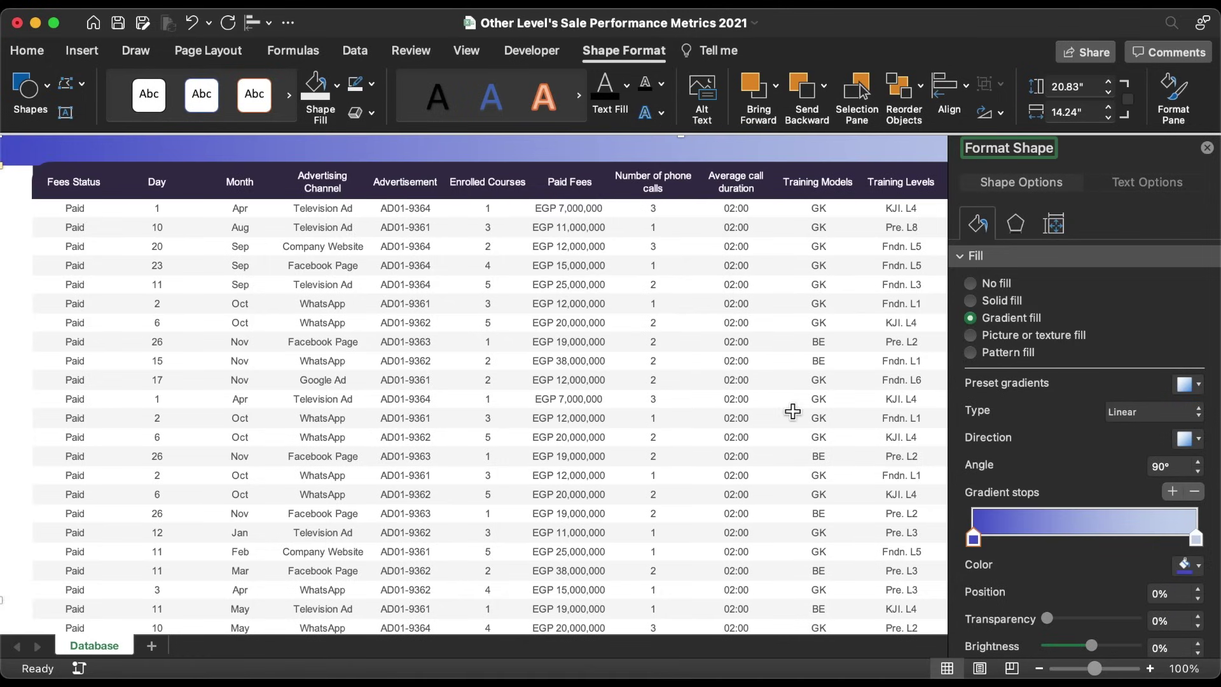
Colour the right gradient stop purple A13F9E, then deselect the shape.
left_click(1195, 539)
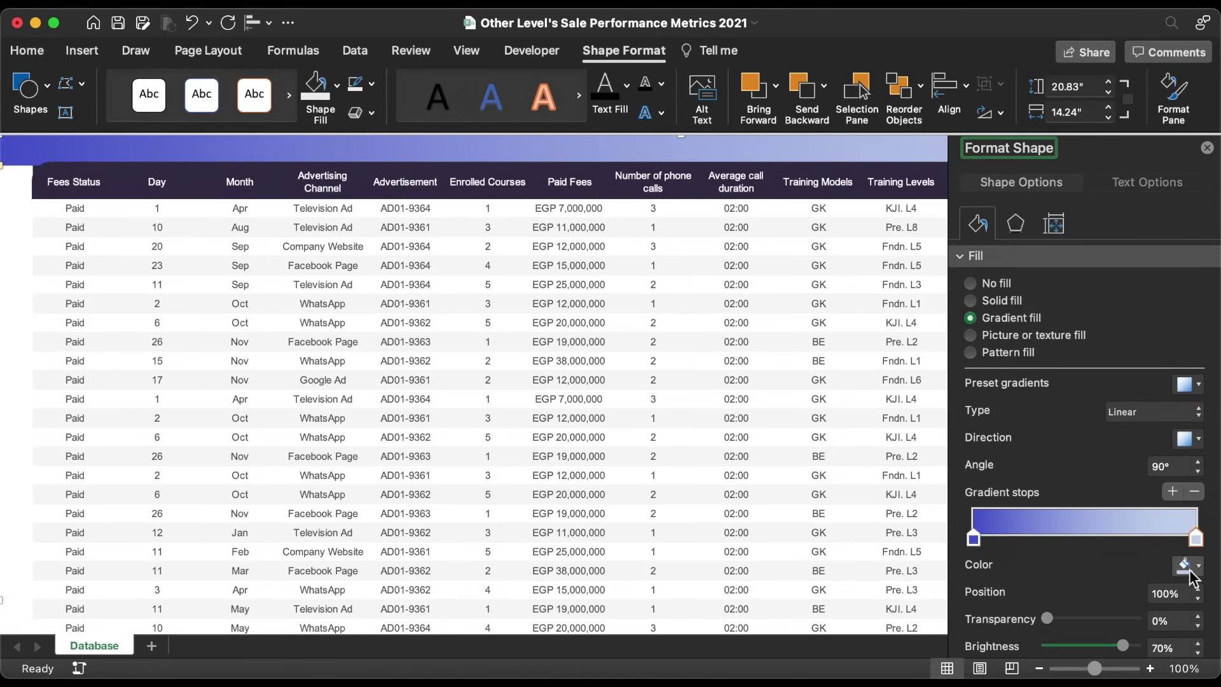
left_click(1186, 567)
left_click(1121, 539)
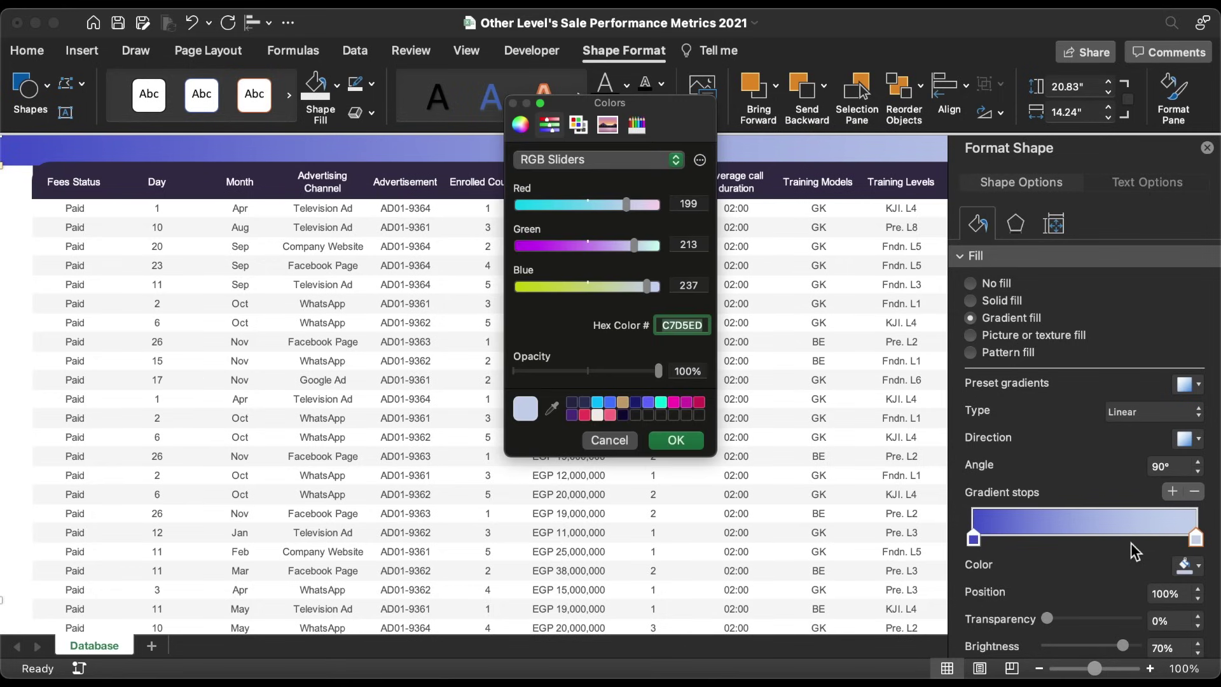
type("A13F9E")
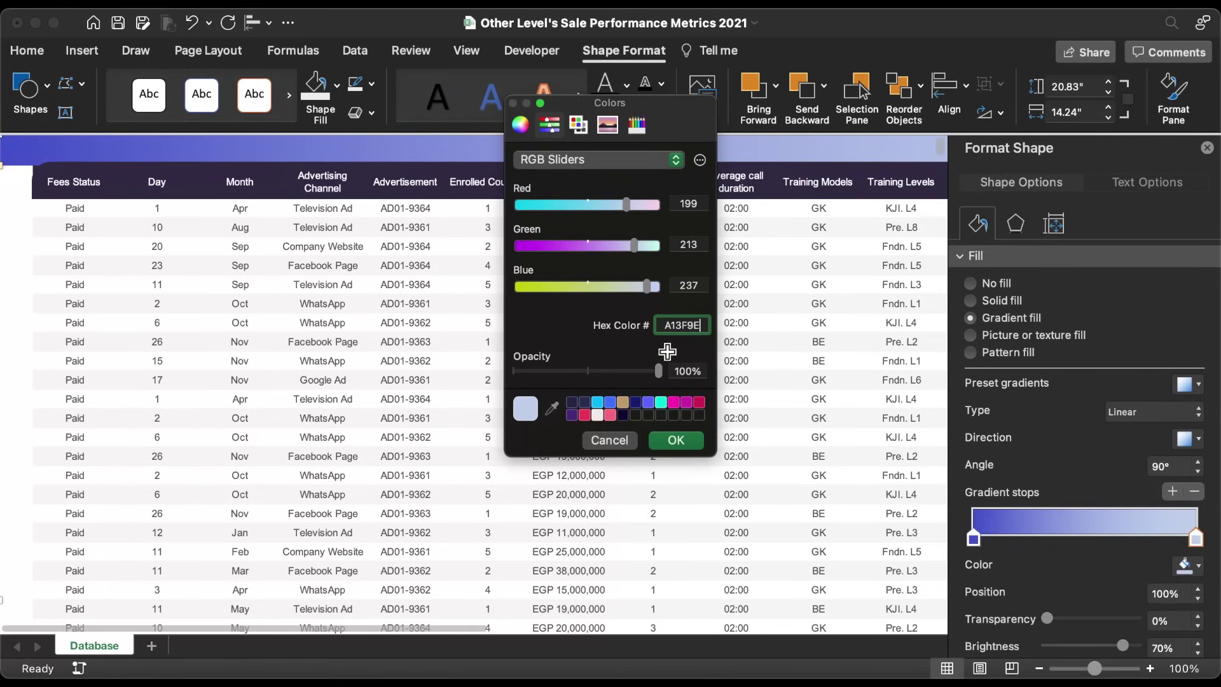
left_click(676, 440)
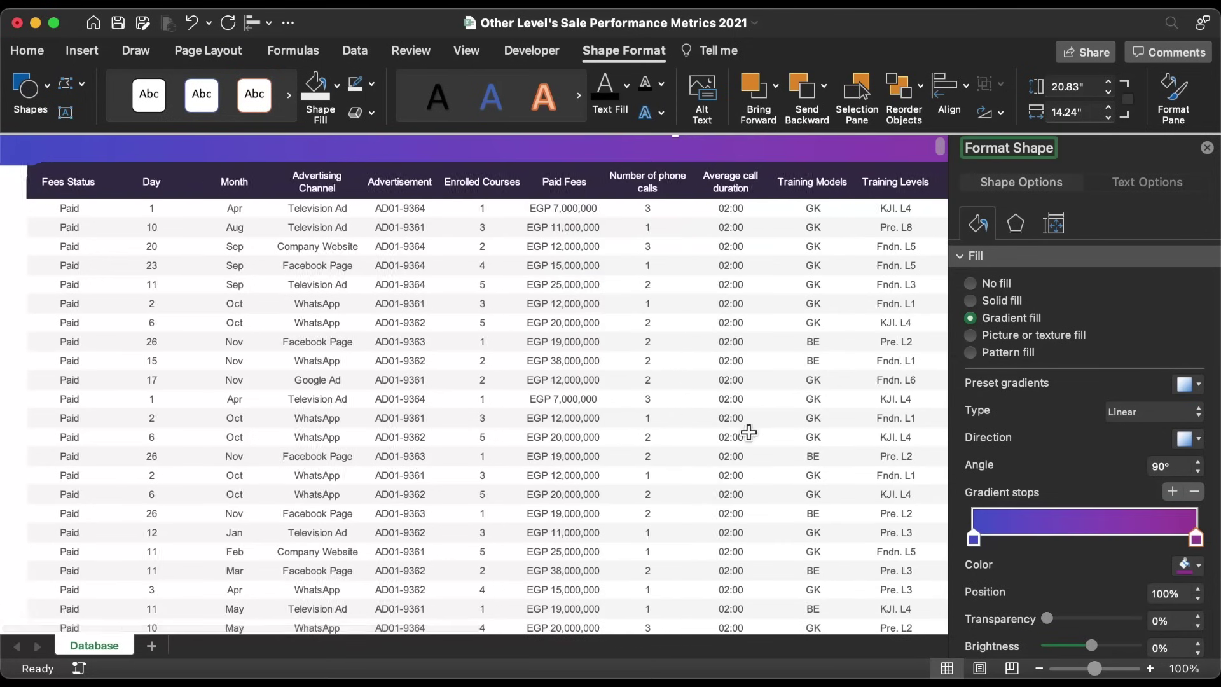
scroll(749, 432, "right", 10)
scroll(748, 431, "left", 10)
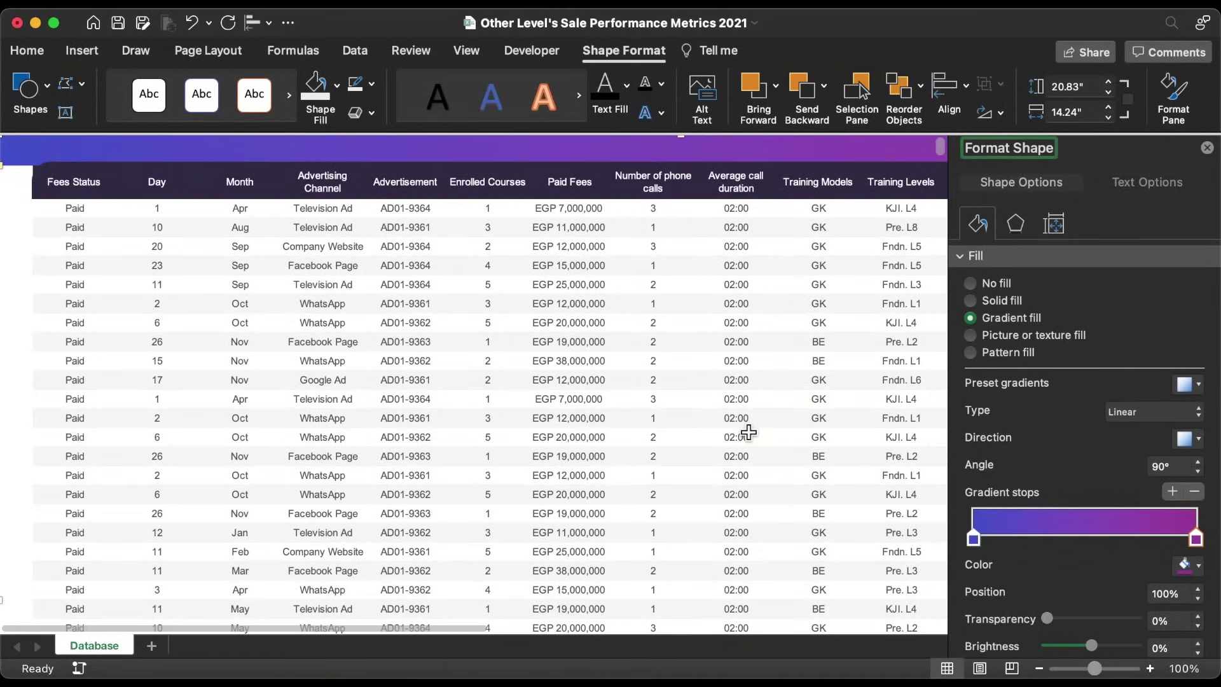
left_click(21, 199)
key("Down")
key("Down")
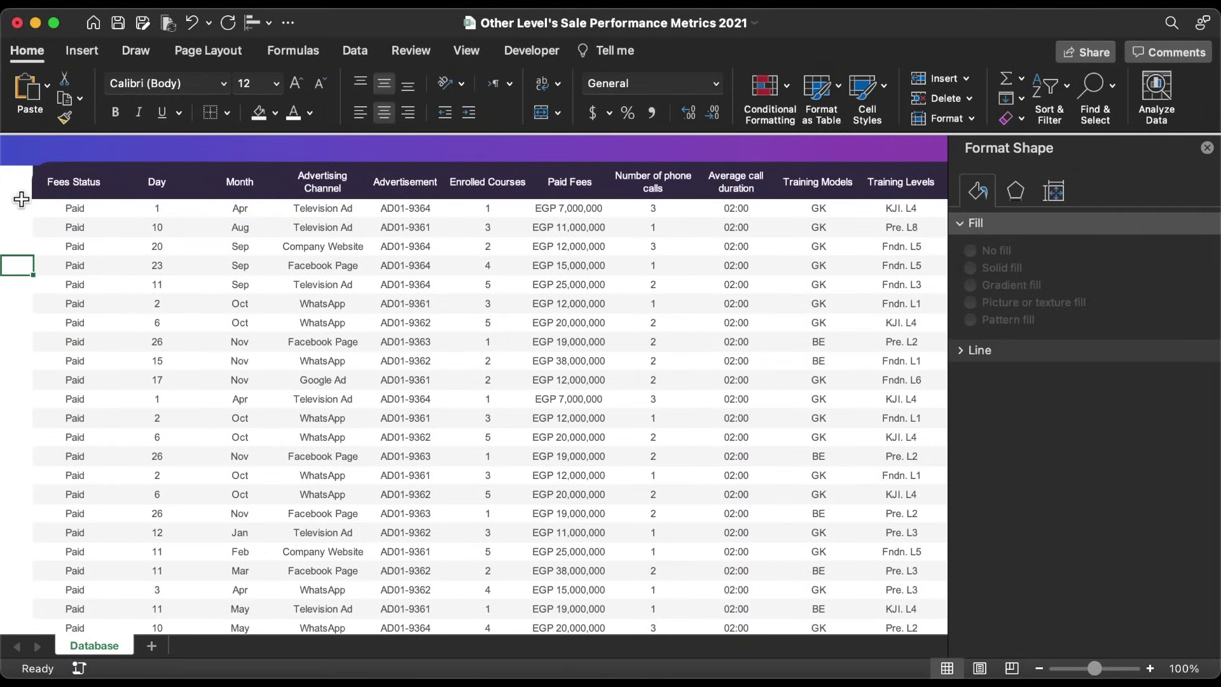
Show the sheet's row and column headings.
left_click(478, 52)
left_click(478, 90)
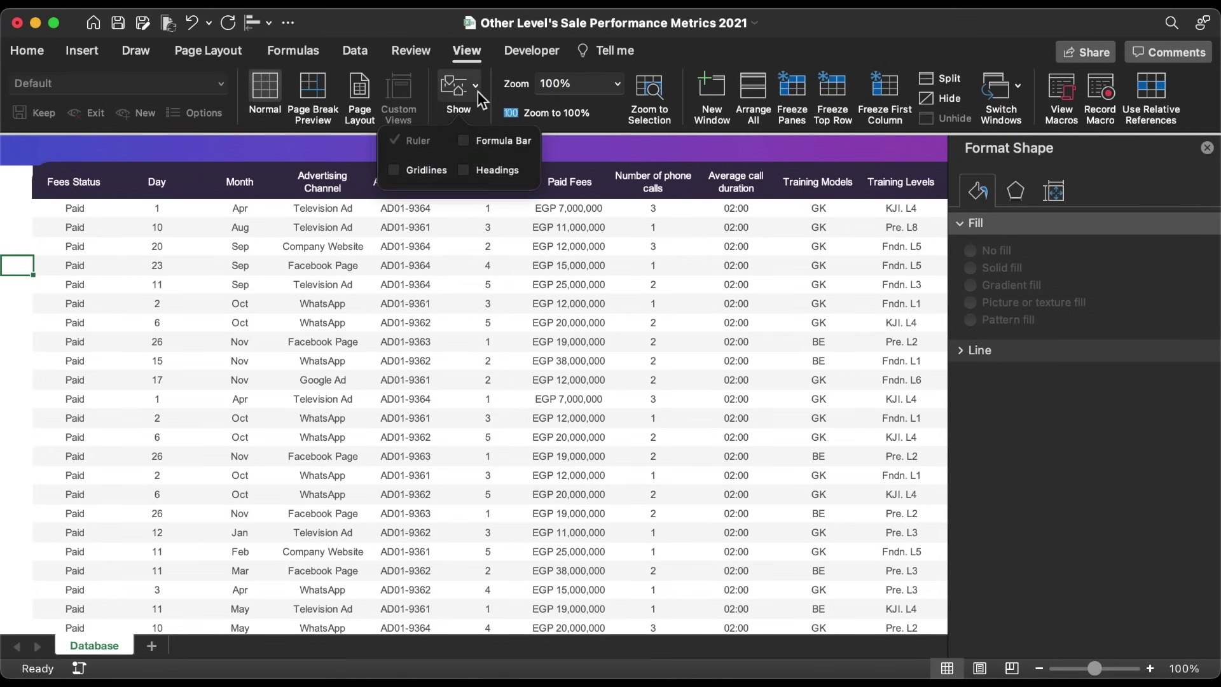
left_click(465, 169)
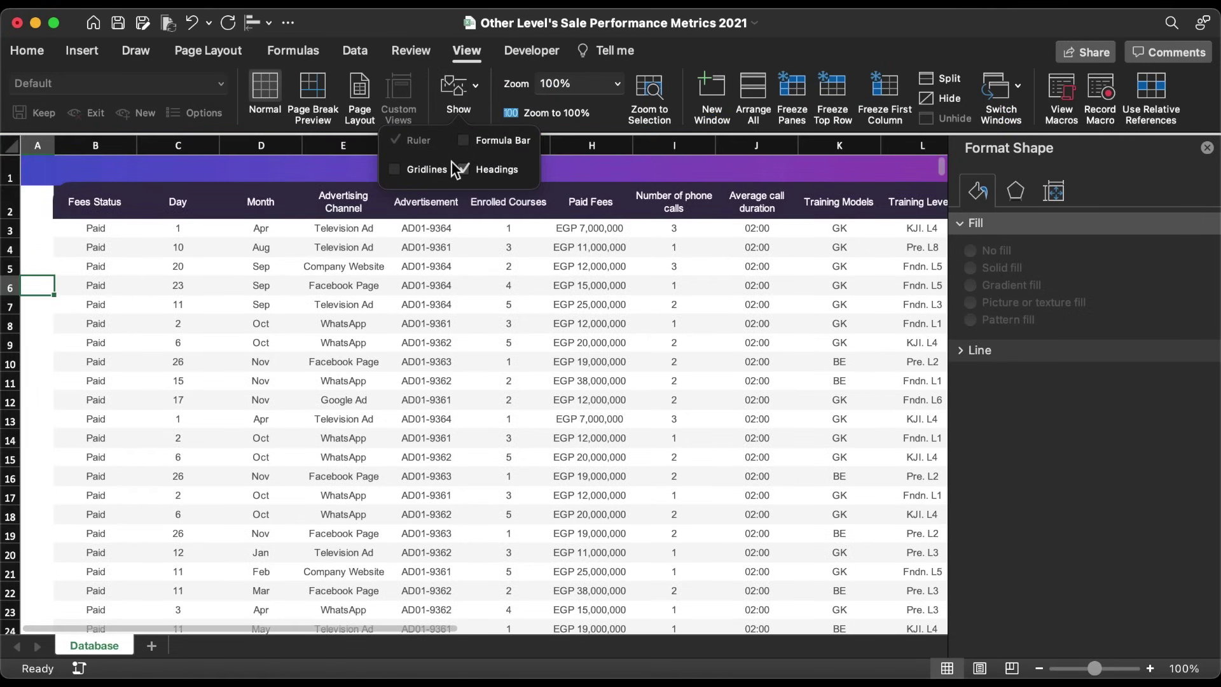
Fill column A with the recent dark blue colour.
left_click(49, 146)
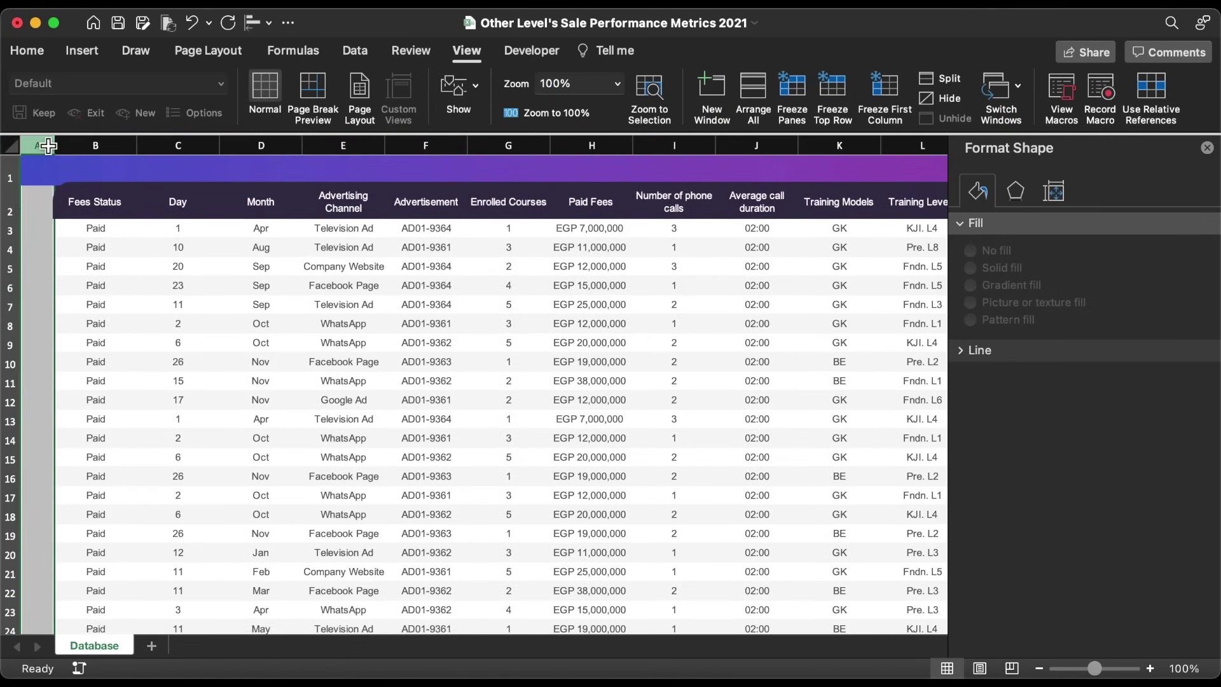
left_click(30, 52)
left_click(276, 114)
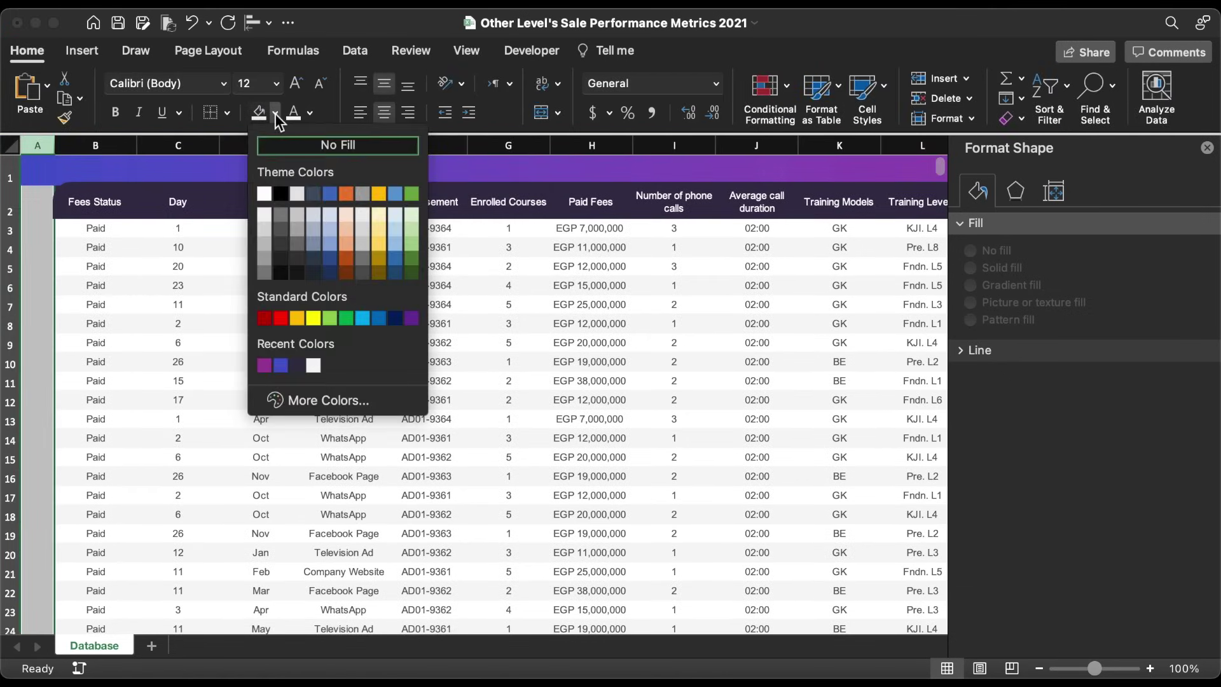
left_click(281, 365)
left_click(89, 285)
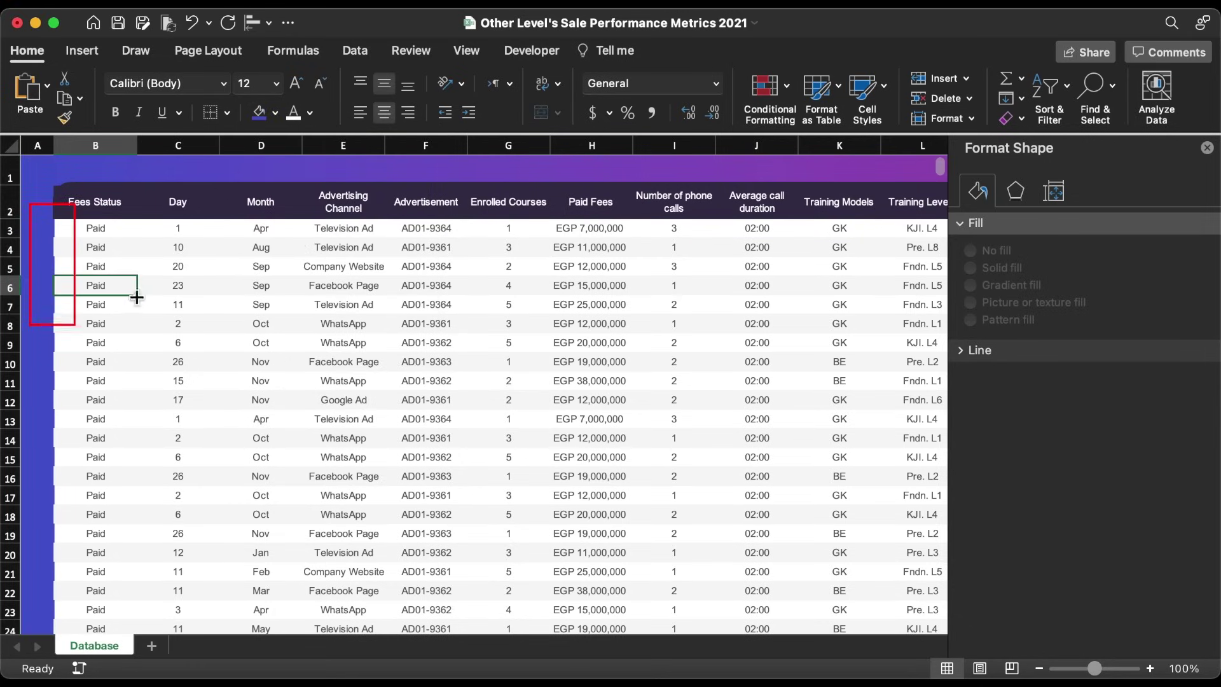
Set column A's border line colour to the recent dark blue.
left_click(37, 146)
left_click(228, 112)
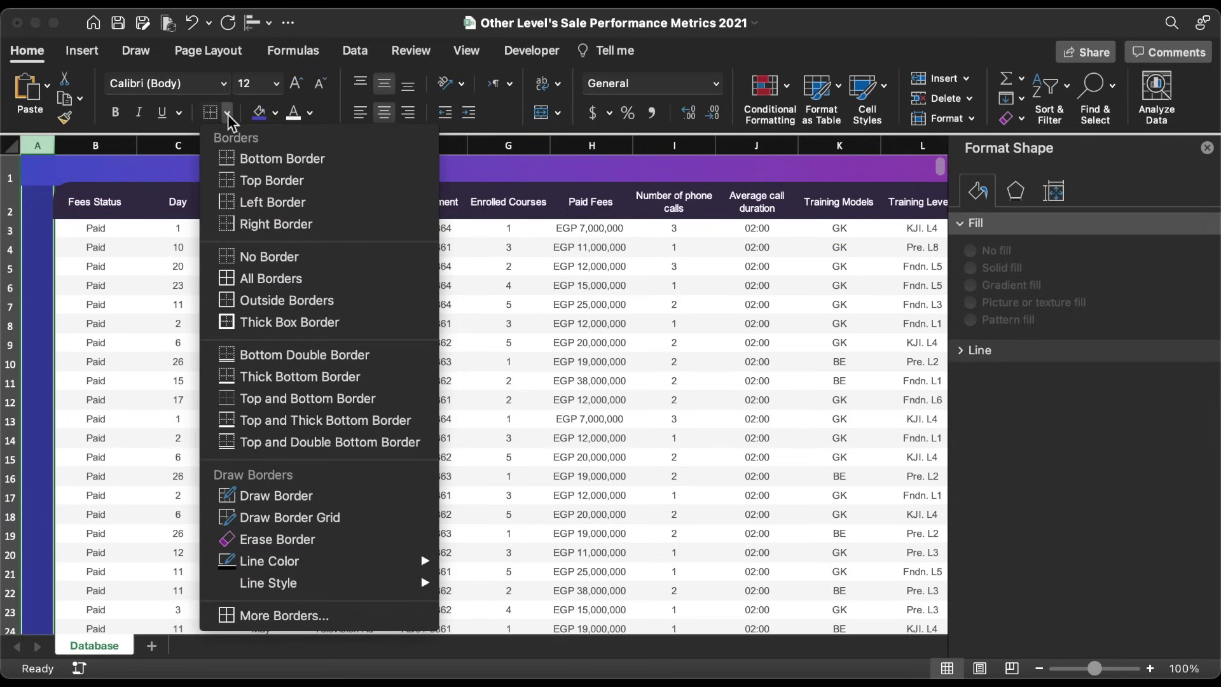
mouse_move(316, 563)
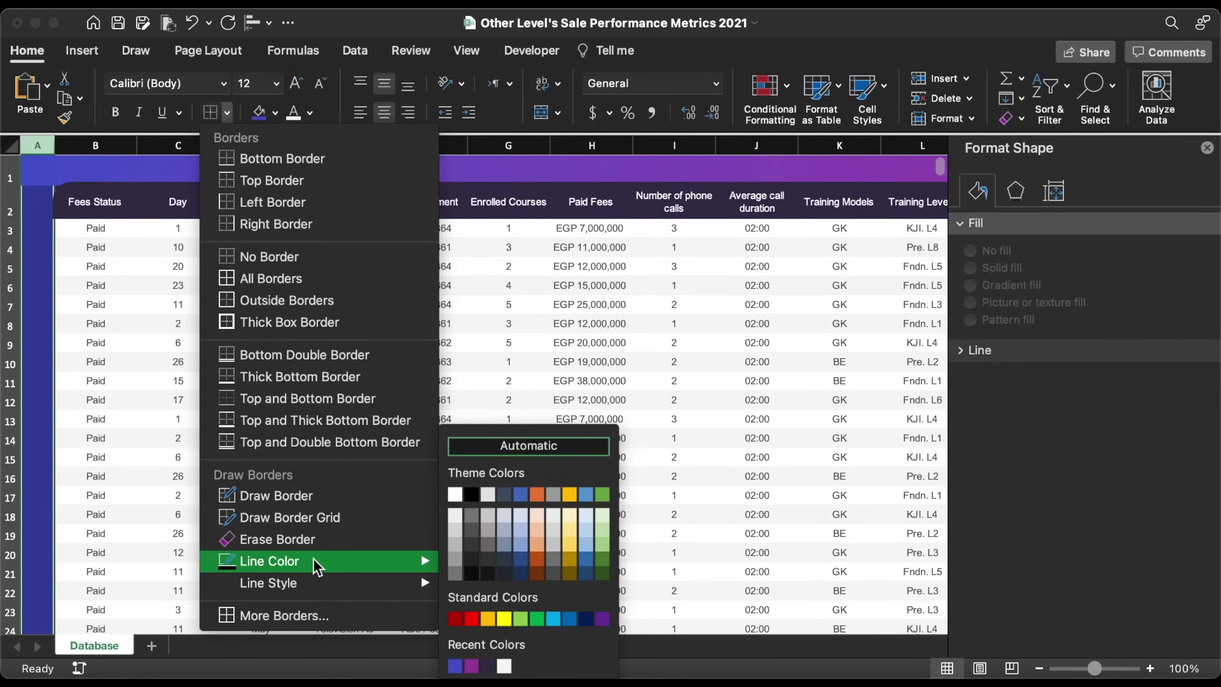
left_click(454, 666)
left_click(227, 120)
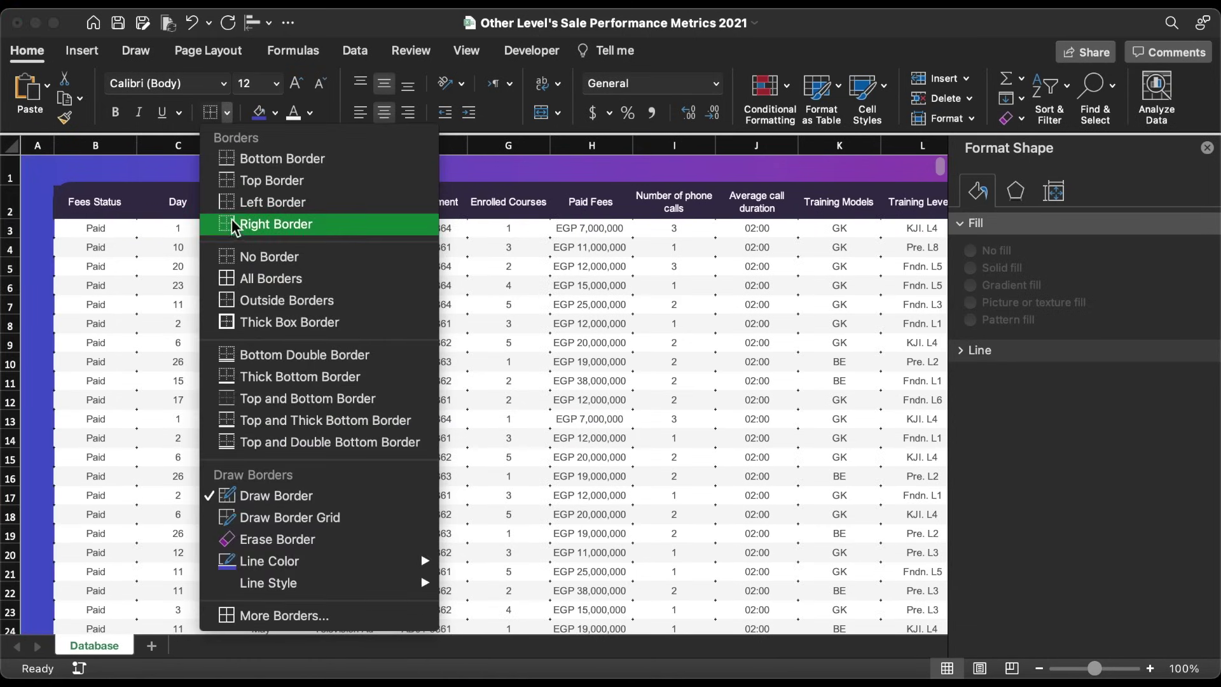
left_click(319, 224)
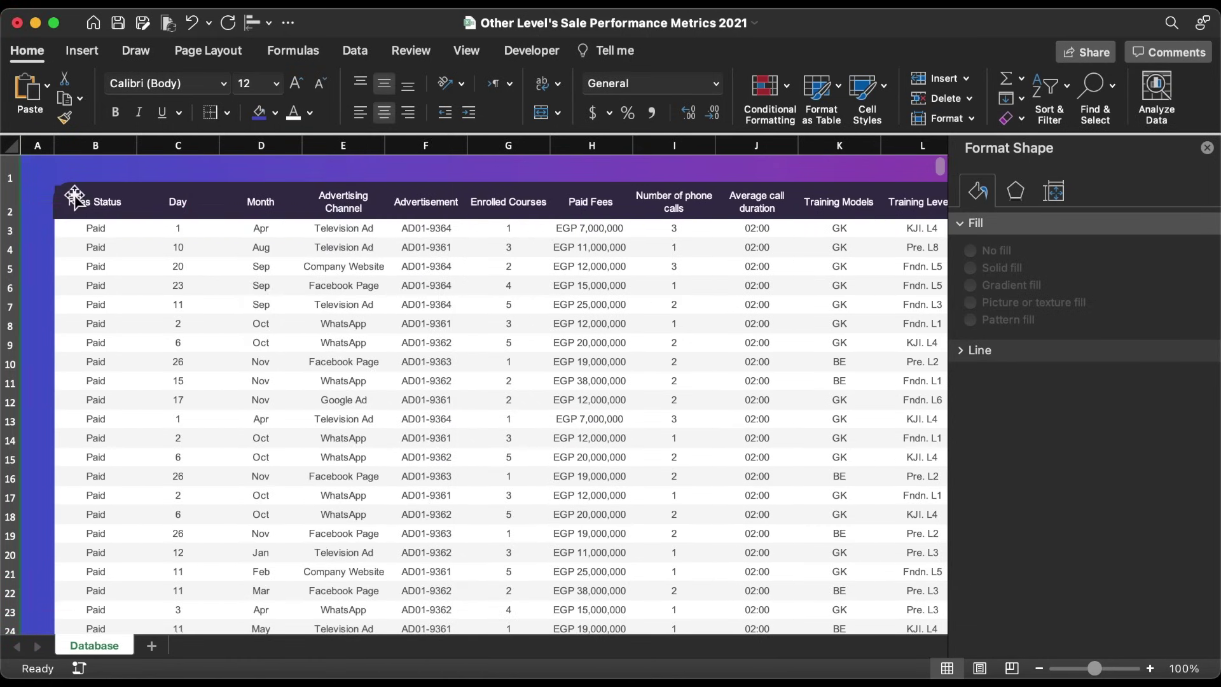
Draw a small rectangle and move it to the top-left corner near A1.
left_click(82, 54)
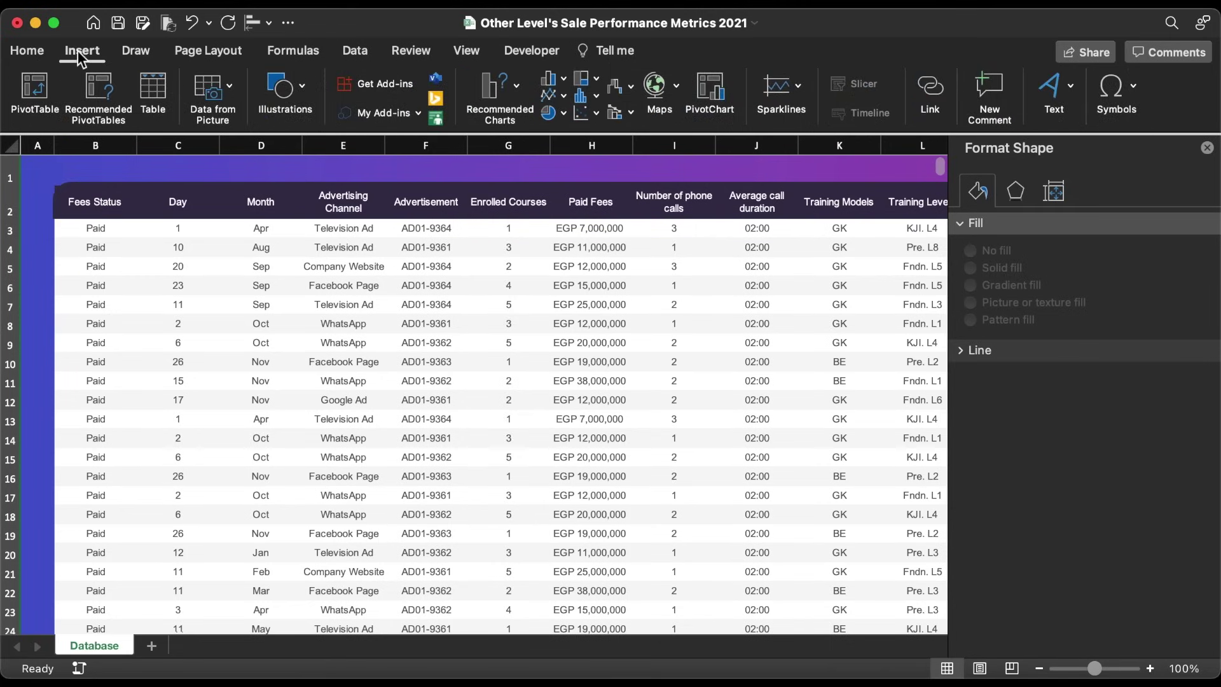
left_click(282, 89)
left_click(213, 145)
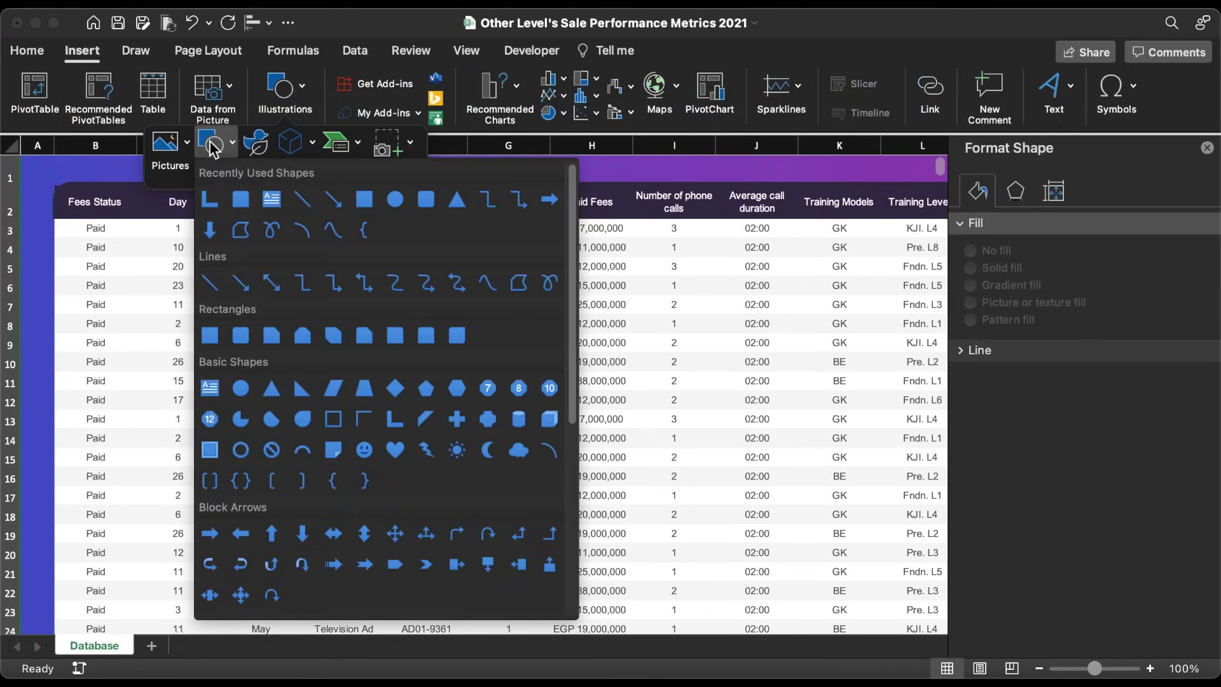
left_click(375, 209)
mouse_move(259, 332)
left_mouse_down()
mouse_move(318, 353)
mouse_move(305, 356)
left_mouse_up()
left_click_drag(296, 351, 66, 185)
Remove the small shape's outline, fill it with the recent blue, and send it to back.
left_click(372, 83)
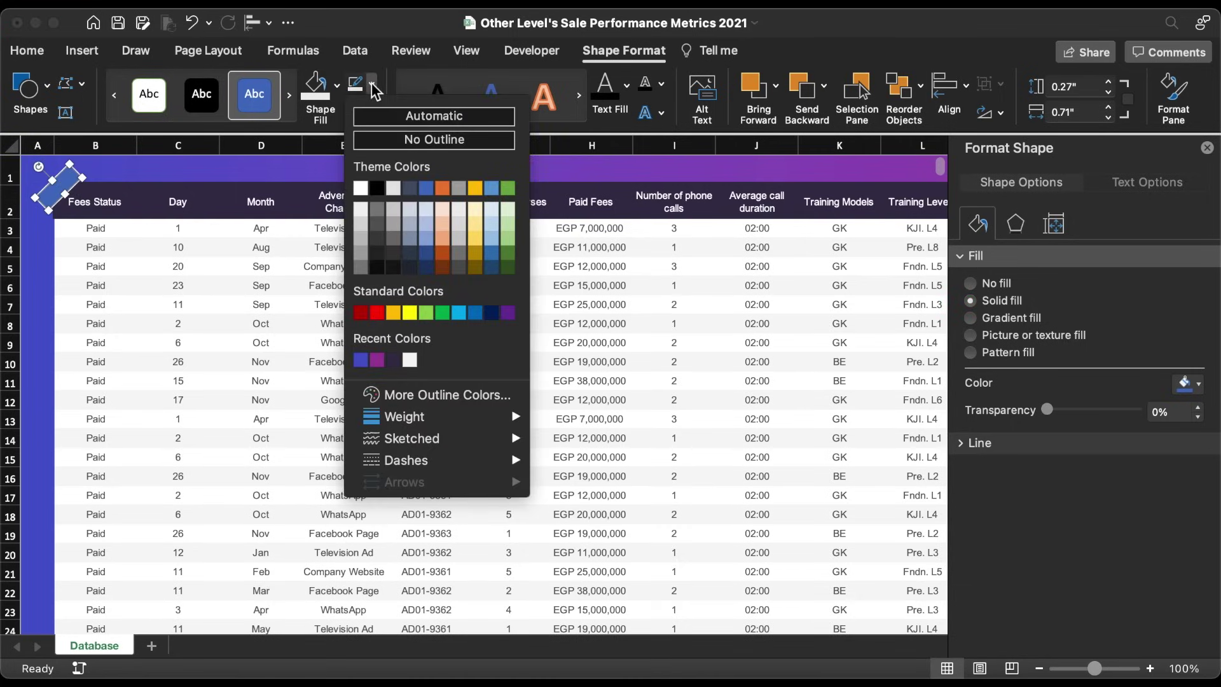
left_click(402, 143)
left_click(337, 85)
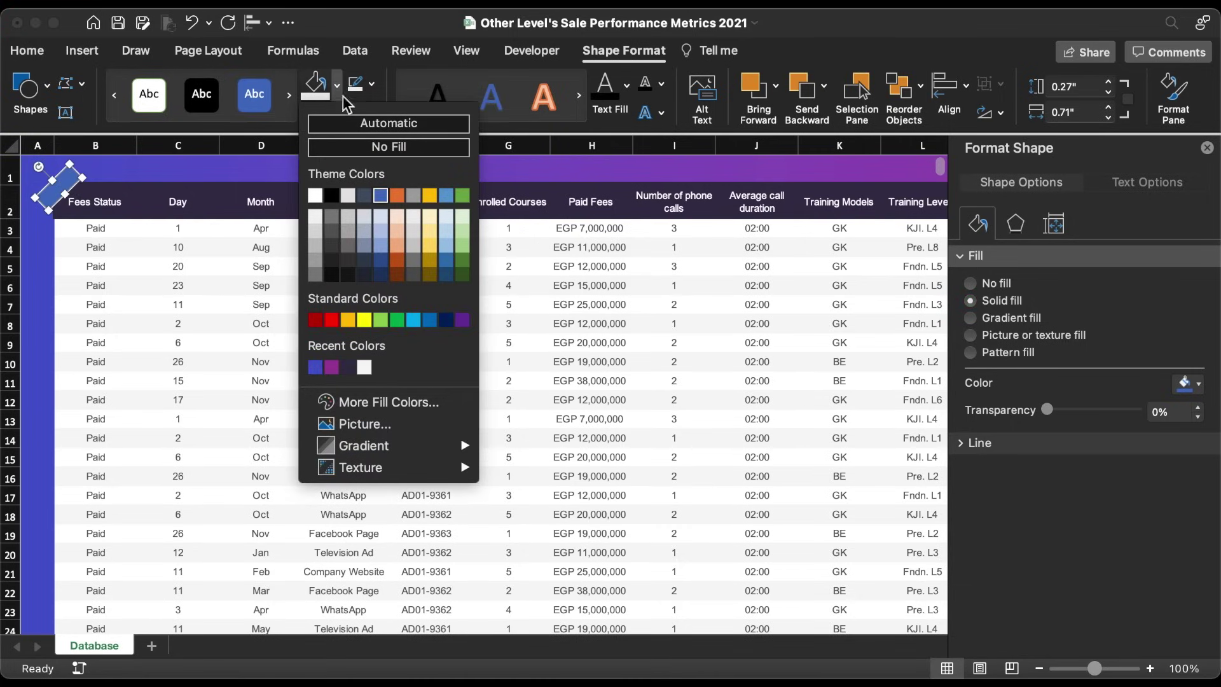
left_click(314, 367)
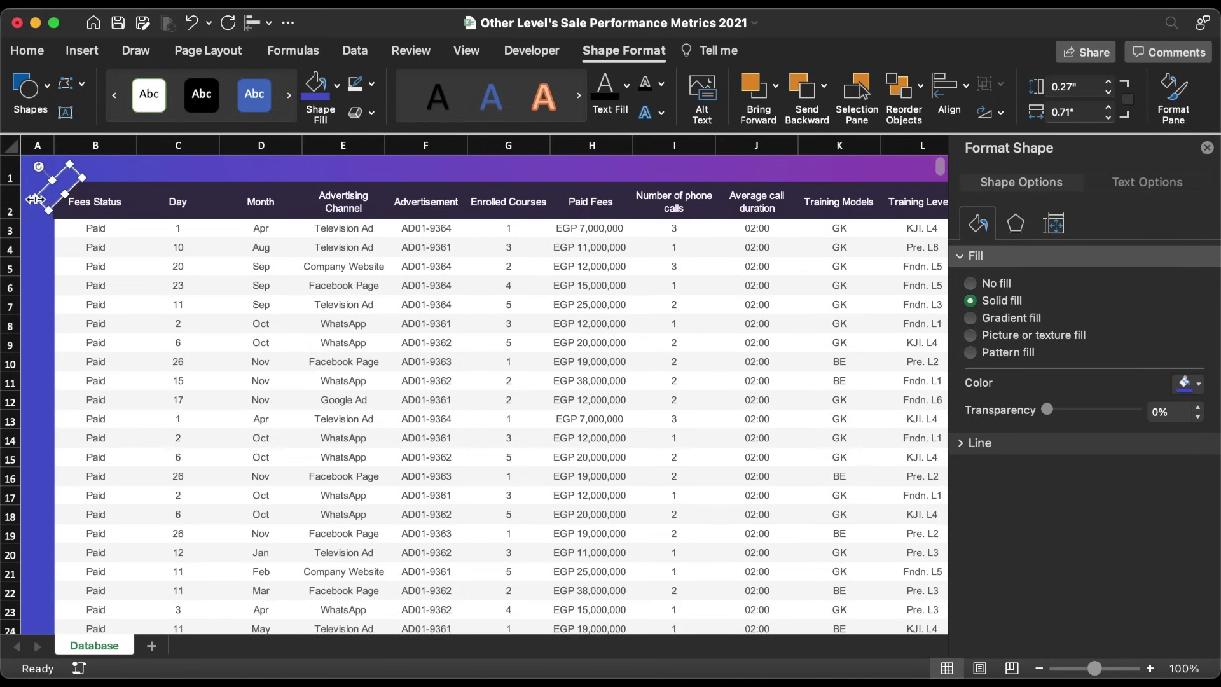
right_click(53, 206)
mouse_move(139, 372)
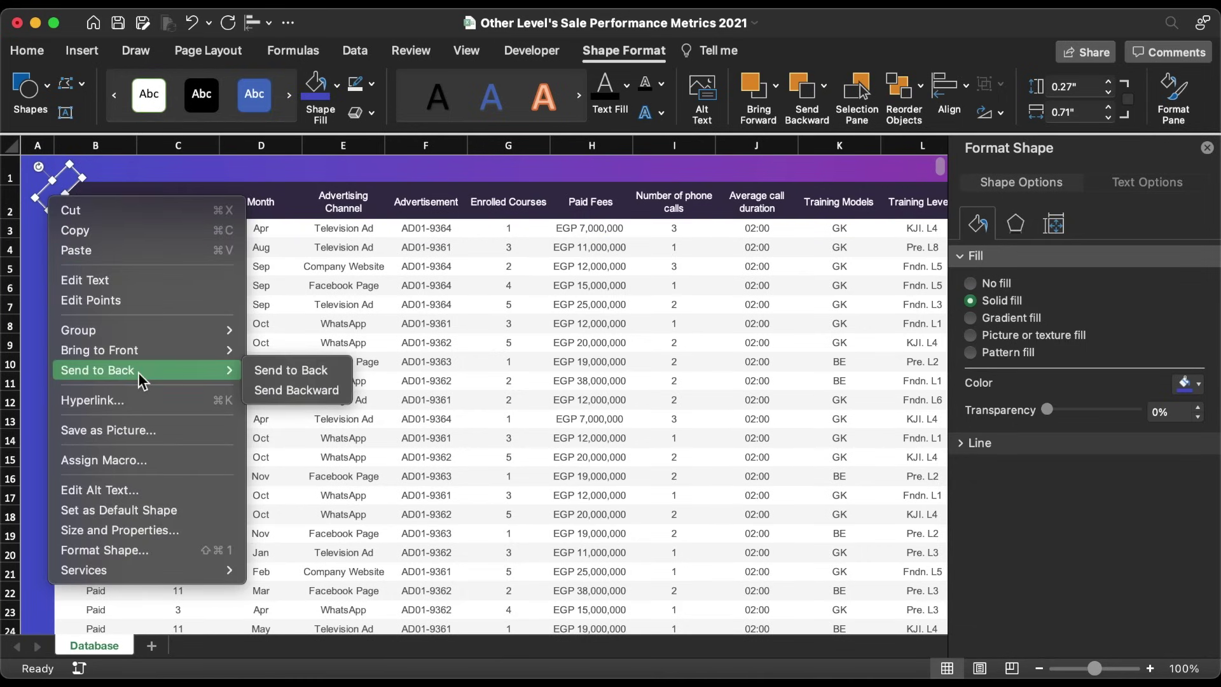
left_click(301, 373)
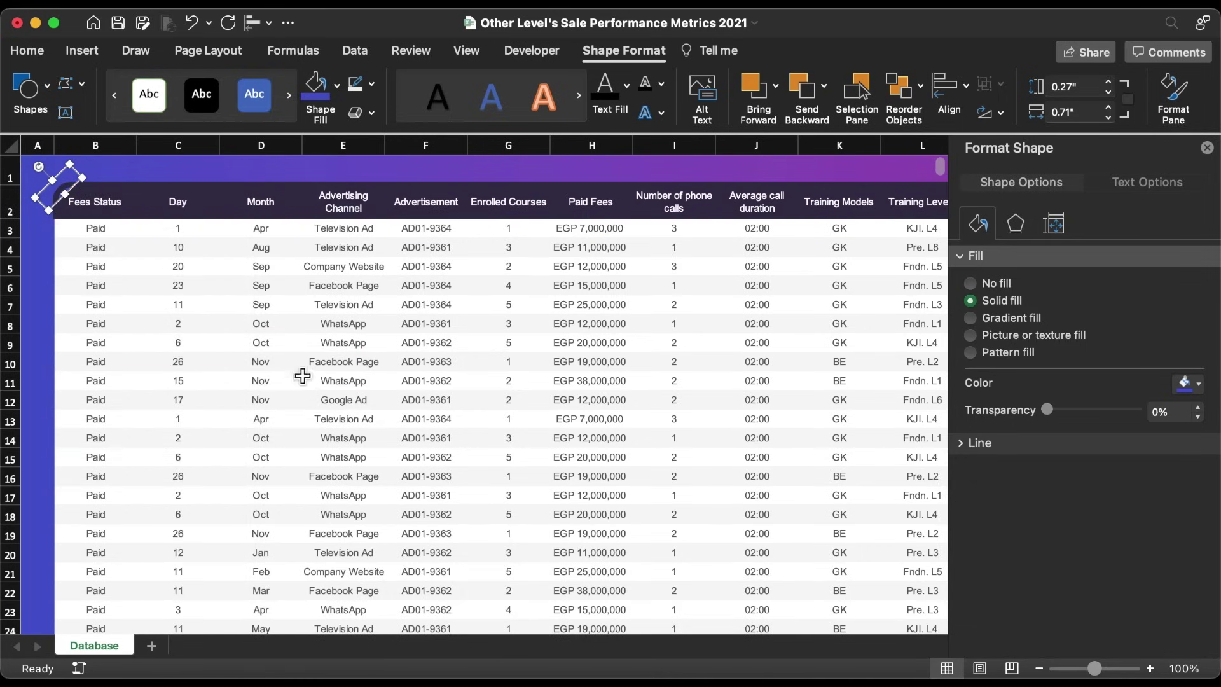
Move the small shape to column N and rotate it onto the purple area.
left_click(61, 189)
left_click(62, 189)
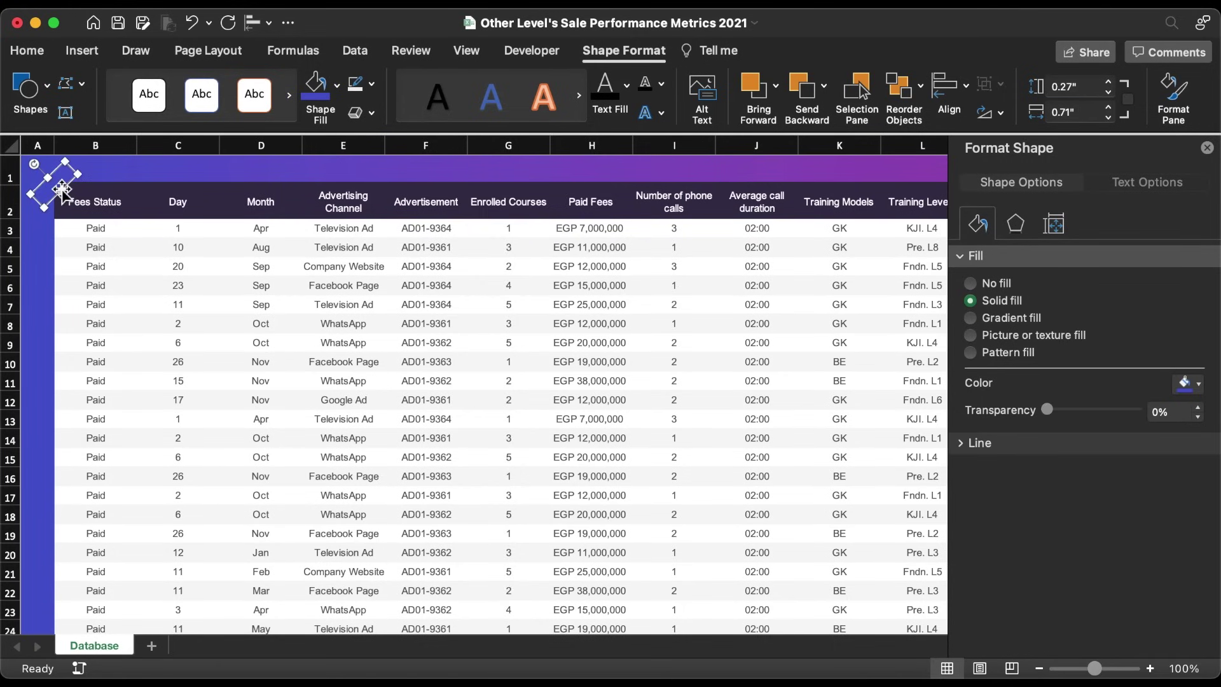
left_click_drag(62, 190, 1172, 202)
scroll(1171, 202, "right", 5)
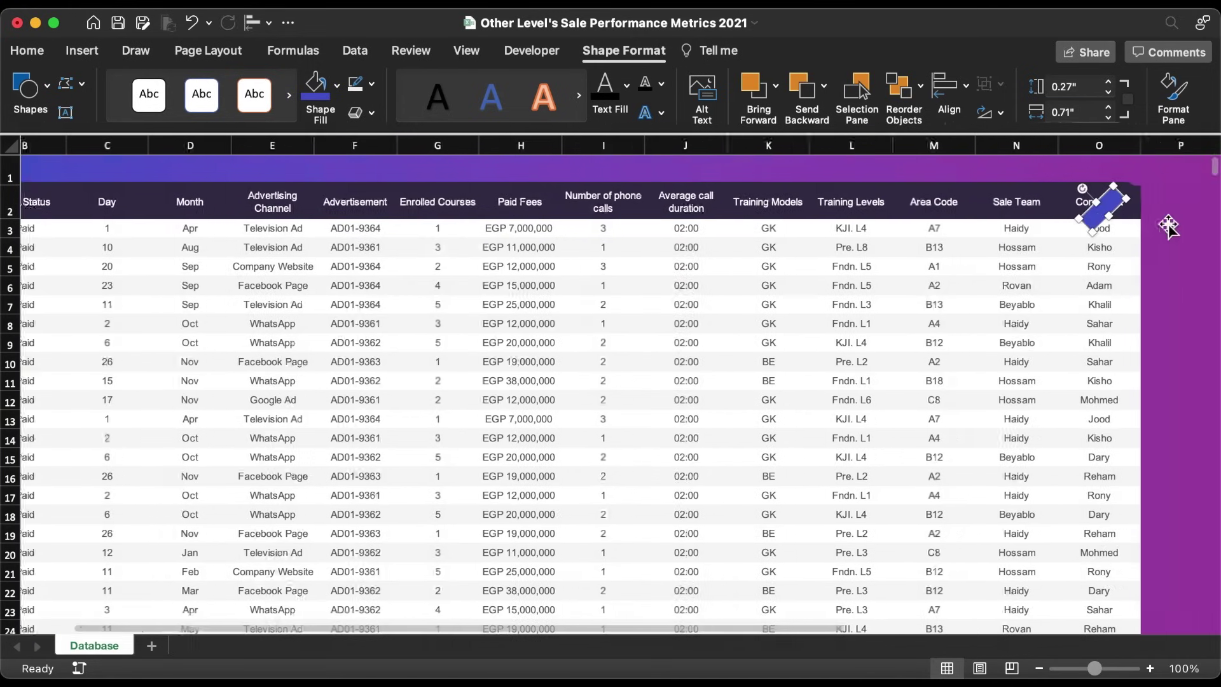
left_click_drag(1019, 189, 1085, 193)
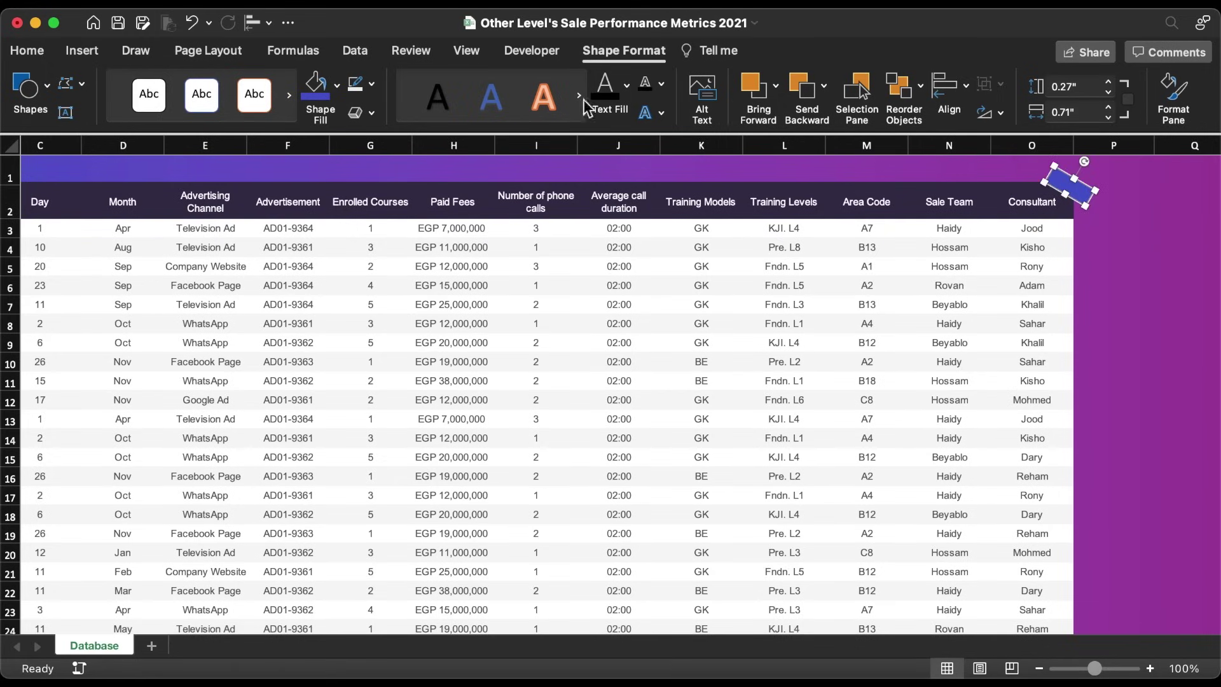
Fill the shape with the recent purple and send it behind the table.
left_click(337, 85)
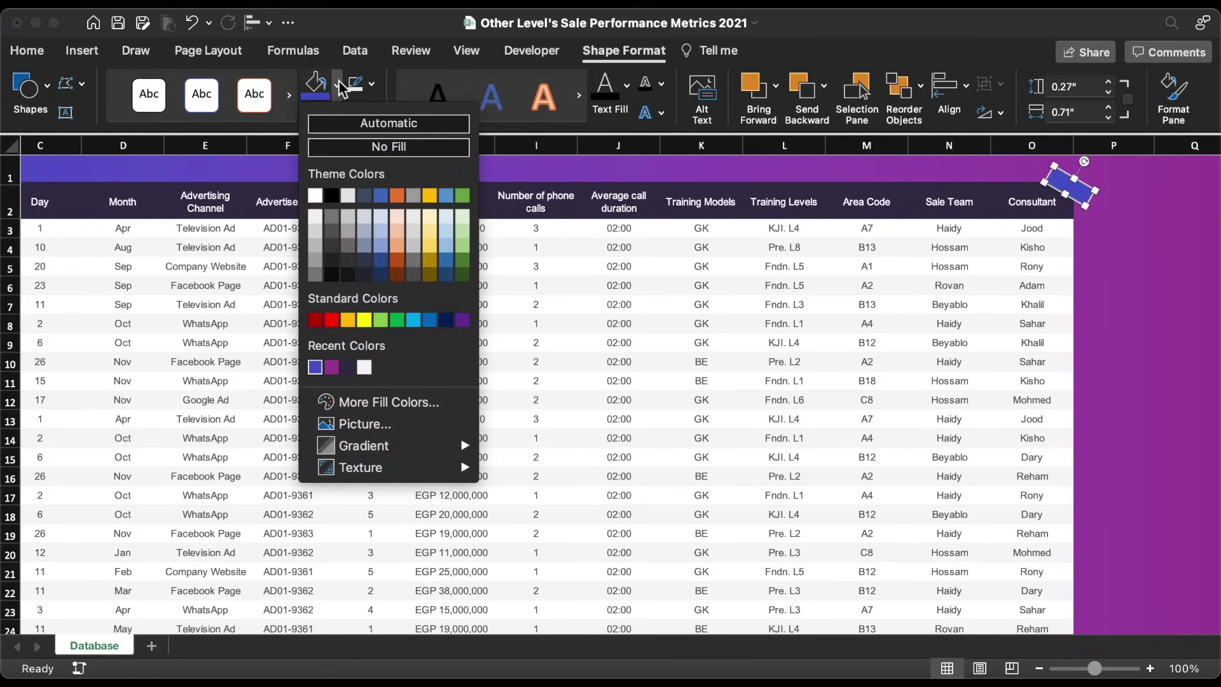
left_click(331, 367)
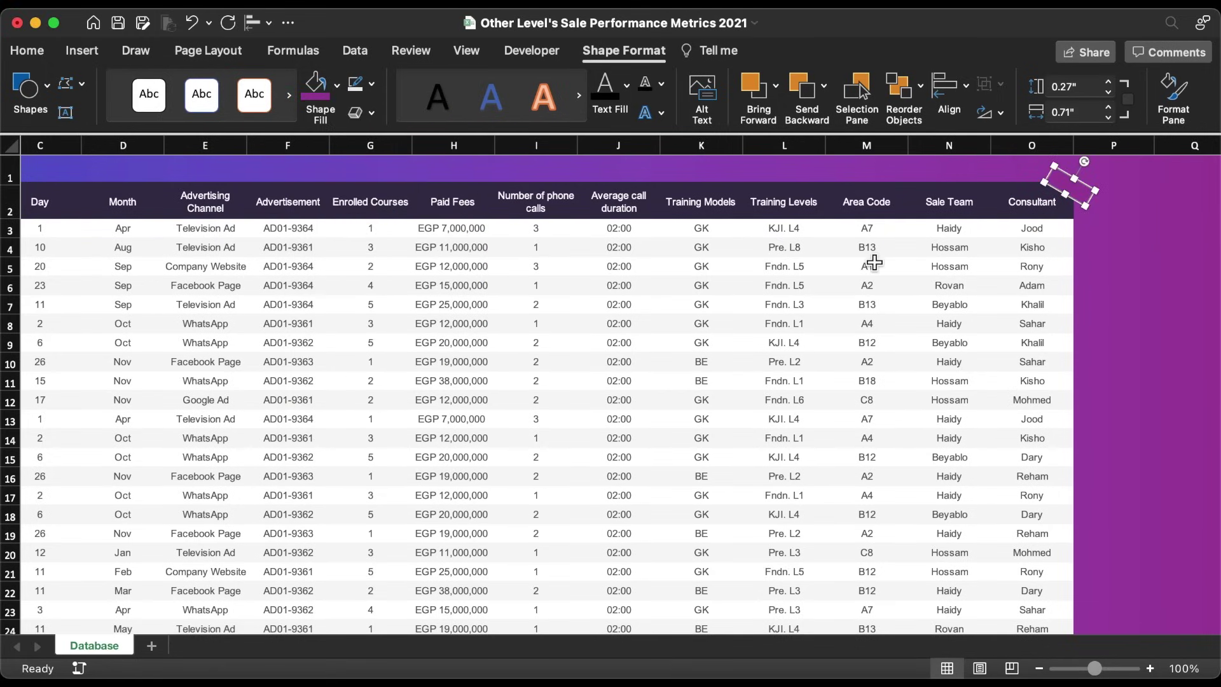
right_click(1080, 189)
mouse_move(1028, 369)
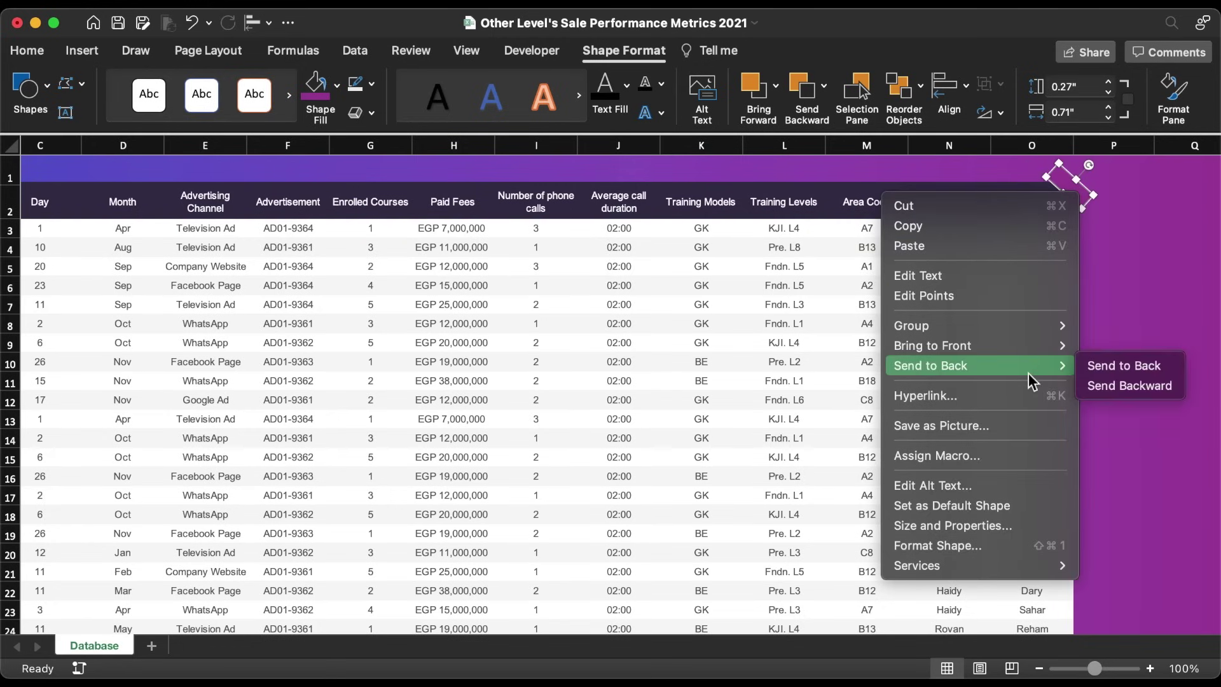
left_click(1126, 367)
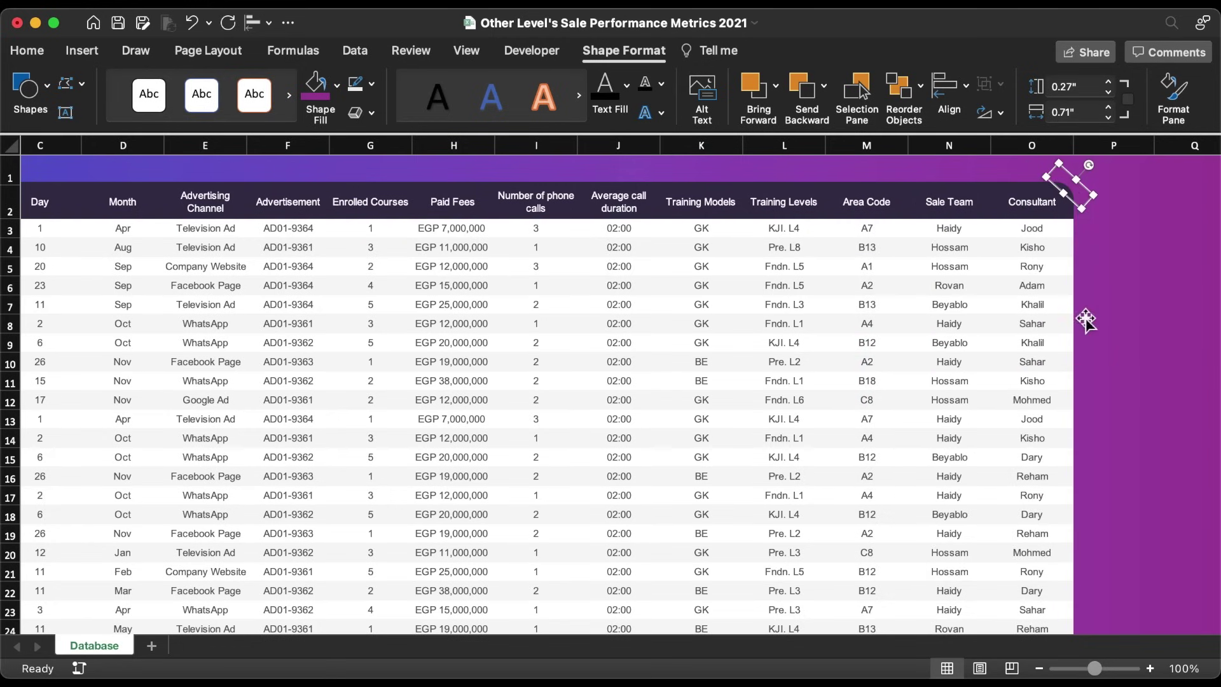
left_click(959, 341)
Hide the sheet's row and column headings.
scroll(960, 338, "left", 4)
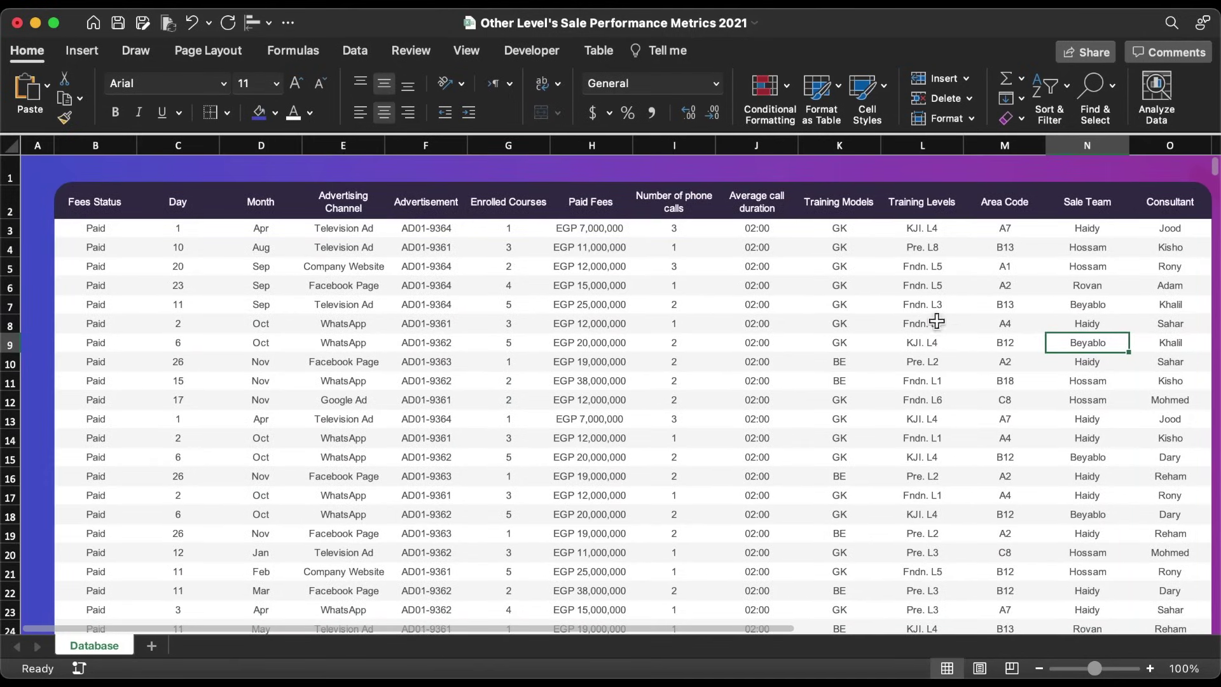
left_click(466, 52)
left_click(459, 96)
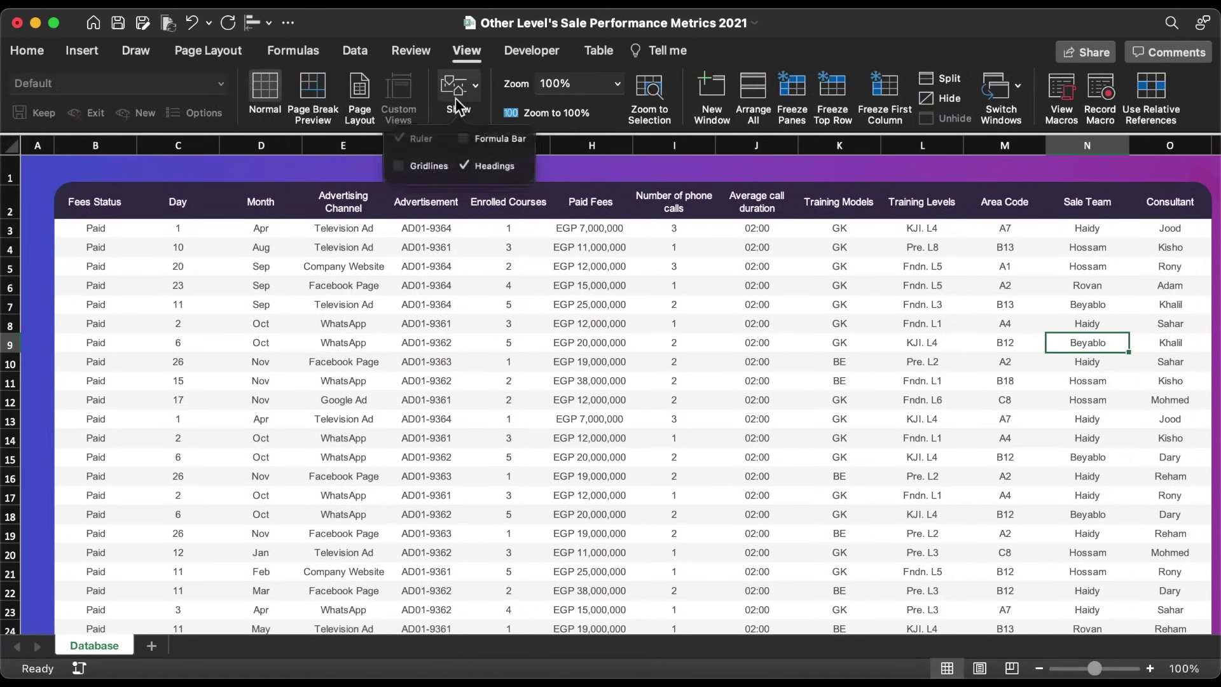
left_click(475, 169)
left_click(477, 323)
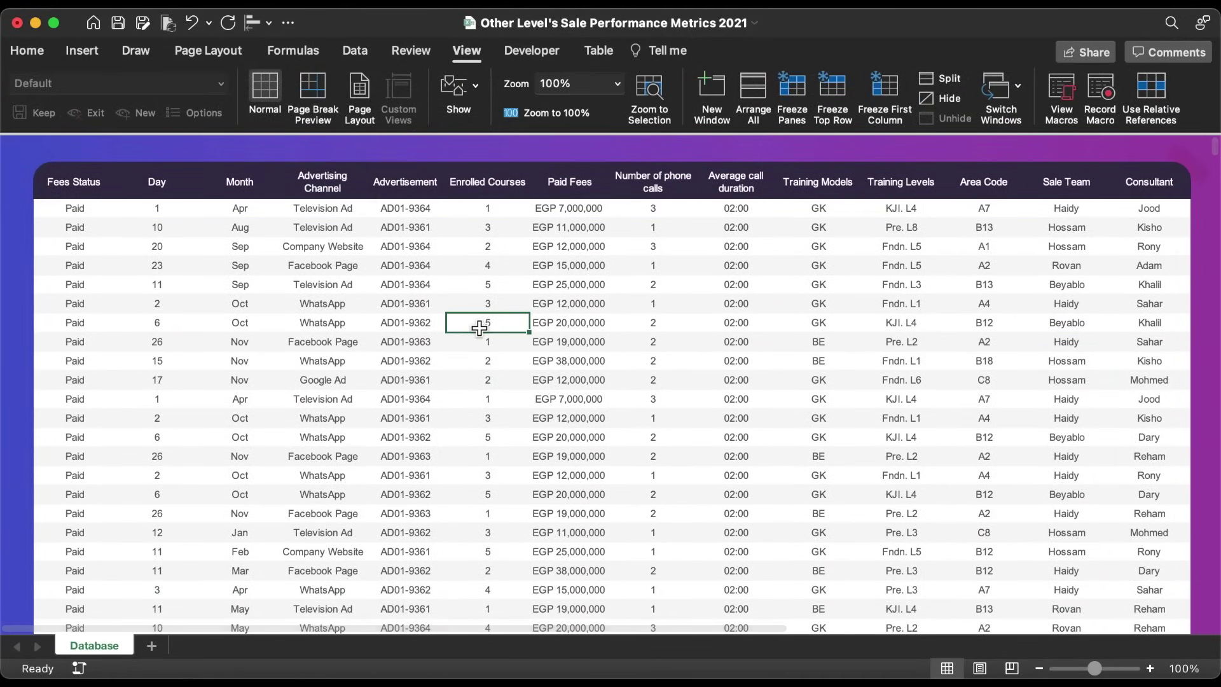
left_click(76, 49)
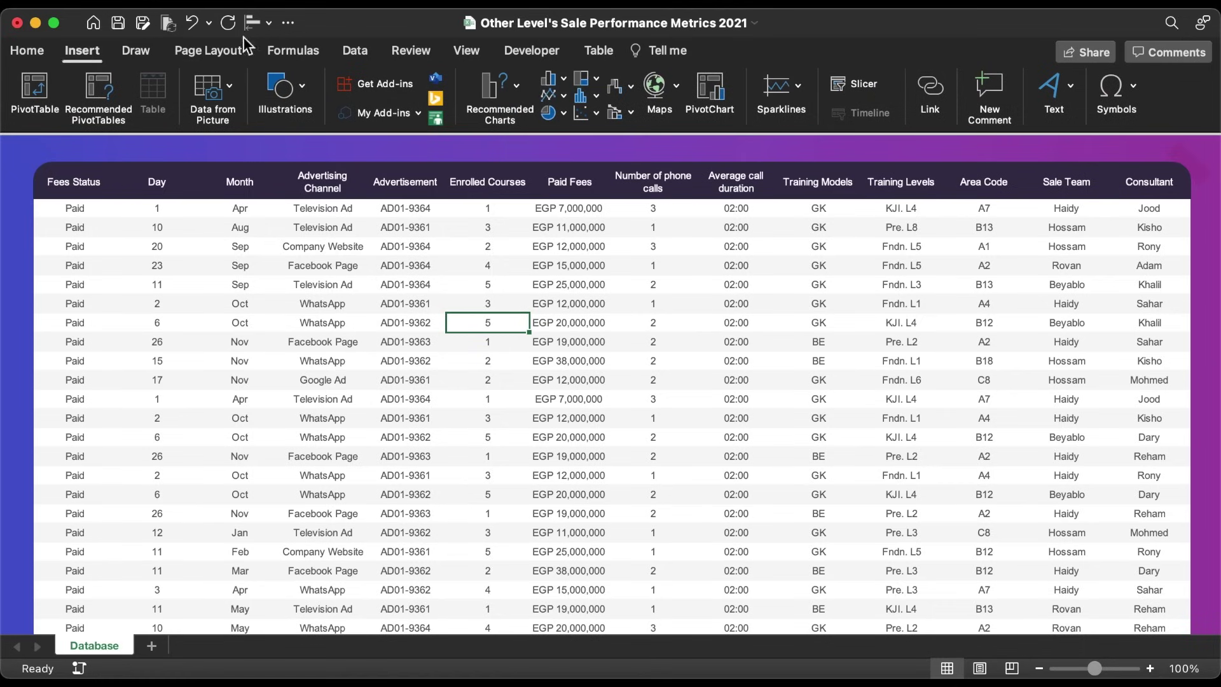
Draw a small rectangle box above the Paid Fees header.
left_click(287, 86)
left_click(227, 130)
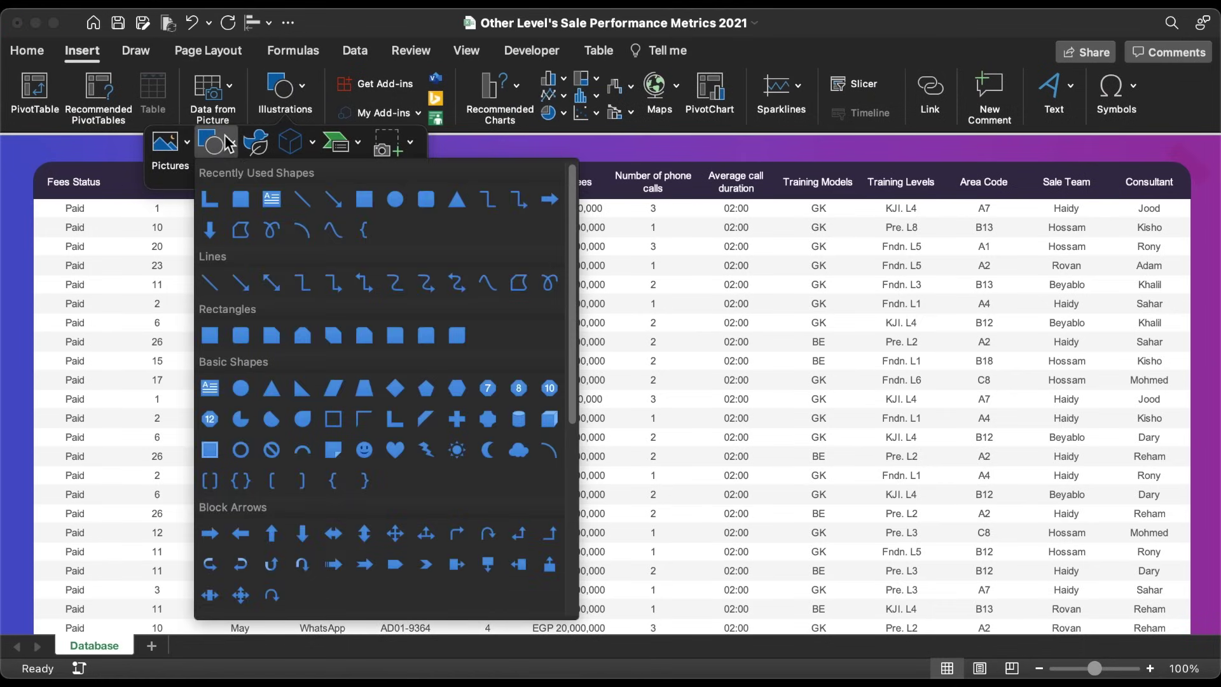
left_click(272, 196)
mouse_move(332, 238)
left_mouse_down()
mouse_move(381, 267)
mouse_move(572, 164)
left_mouse_up()
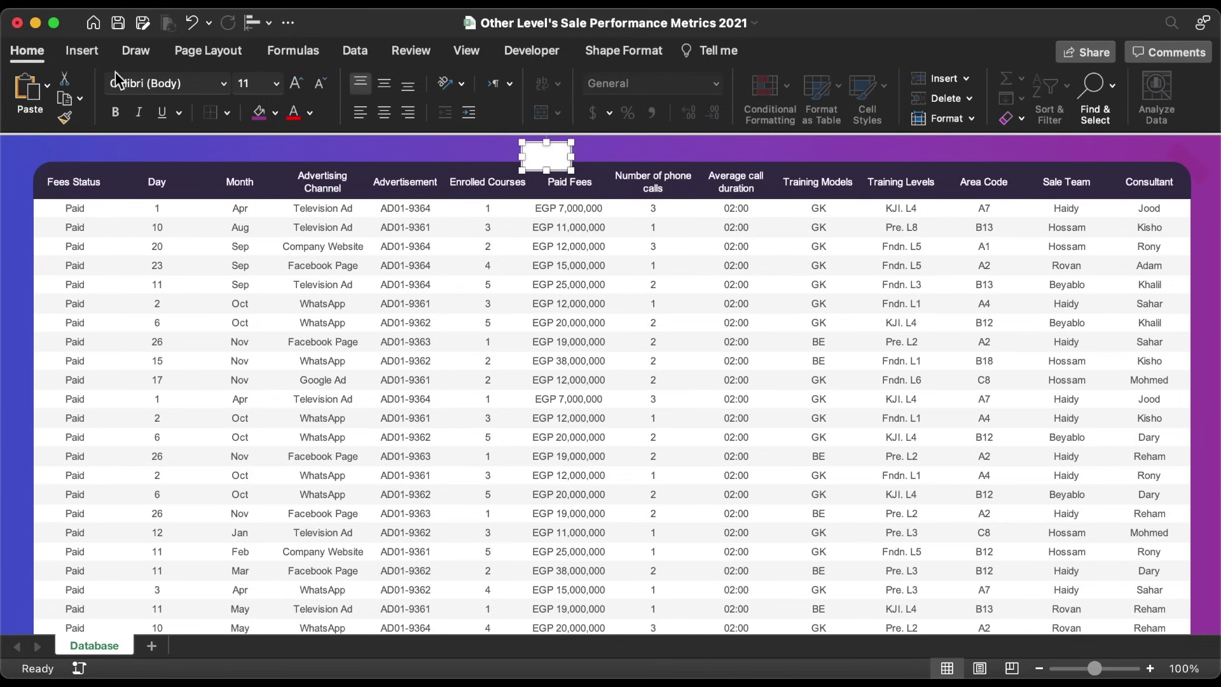
Insert the North East Arrow symbol into the box.
left_click(83, 49)
left_click(1121, 88)
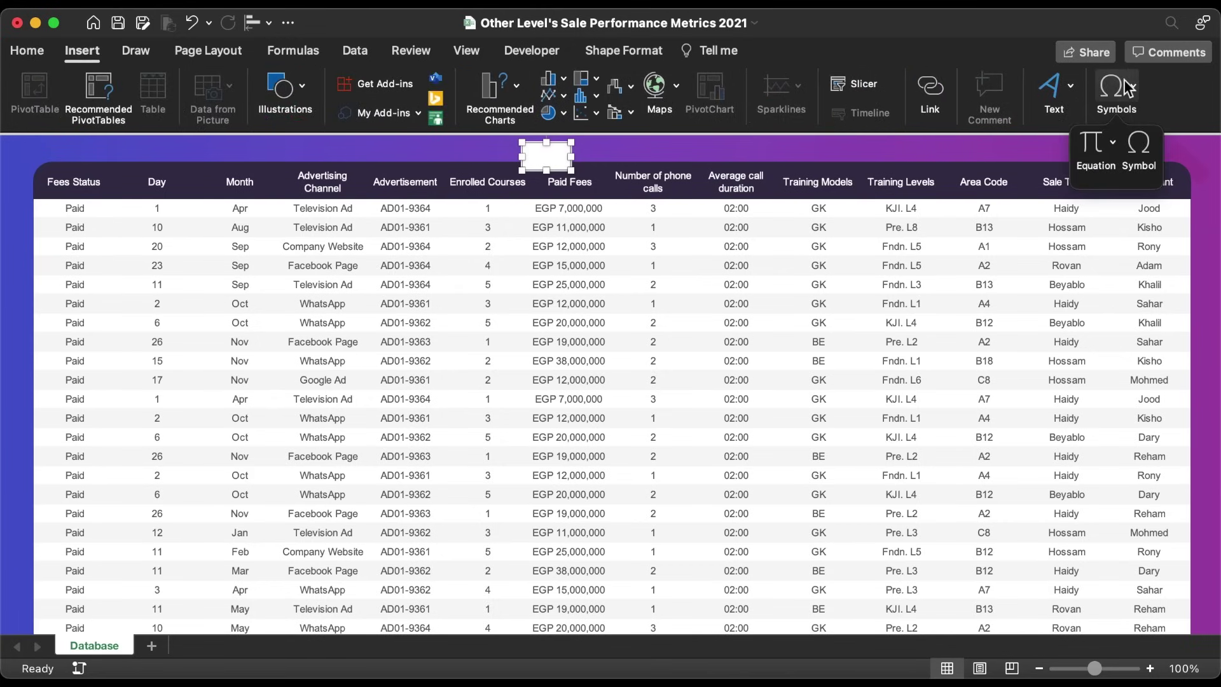
left_click(1136, 146)
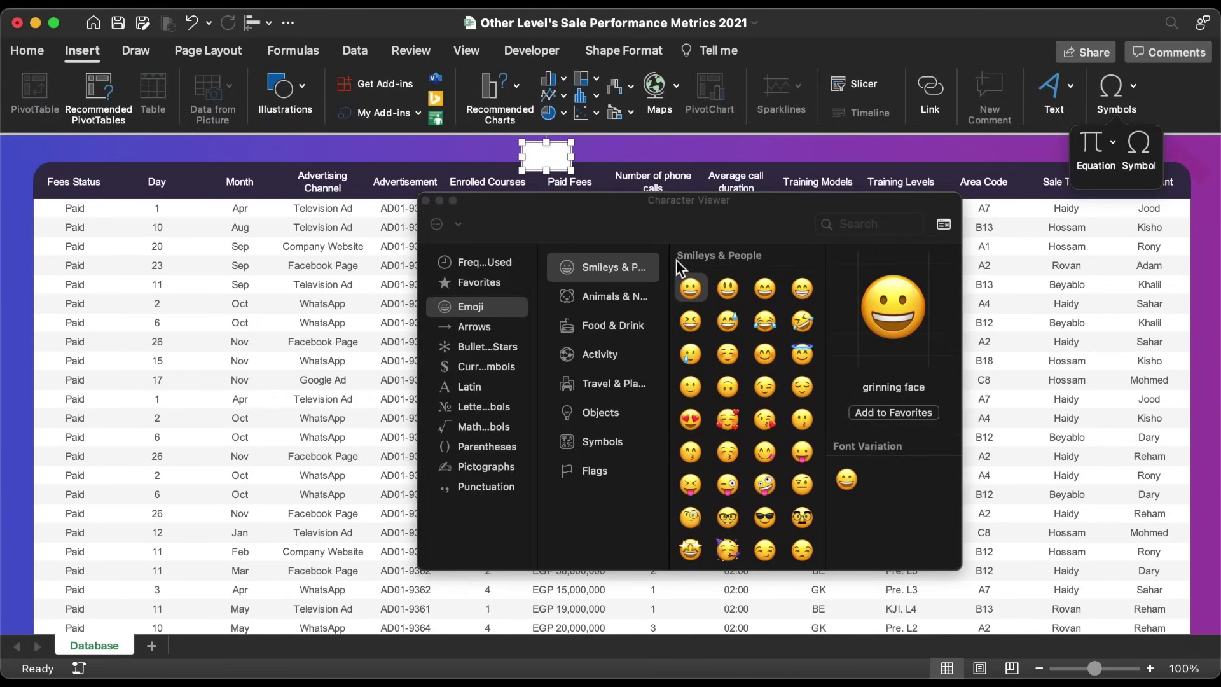
left_click(474, 326)
scroll(669, 427, "down", 10)
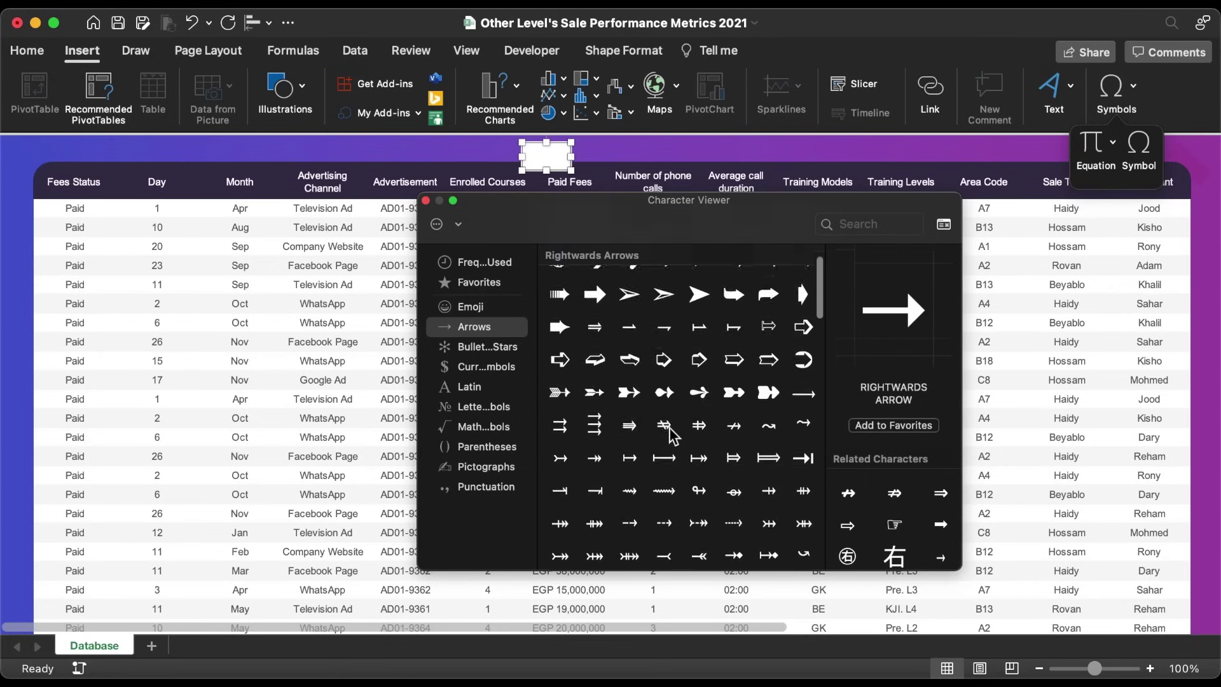
scroll(669, 427, "down", 10)
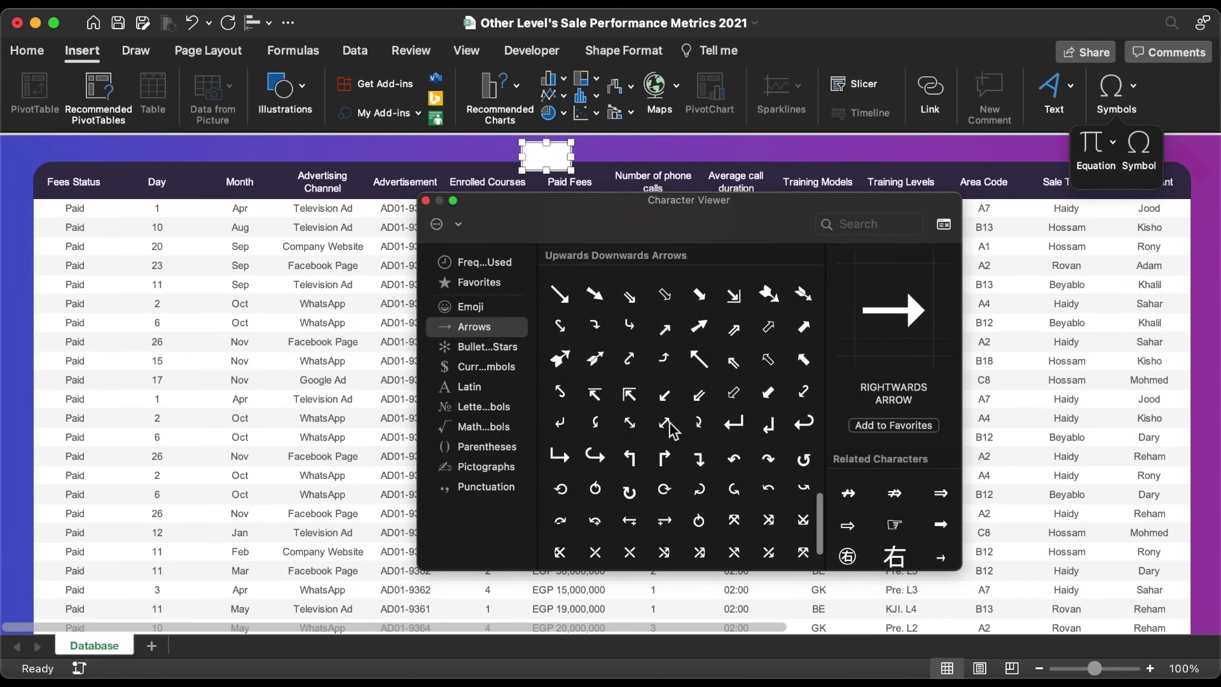
double_click(665, 327)
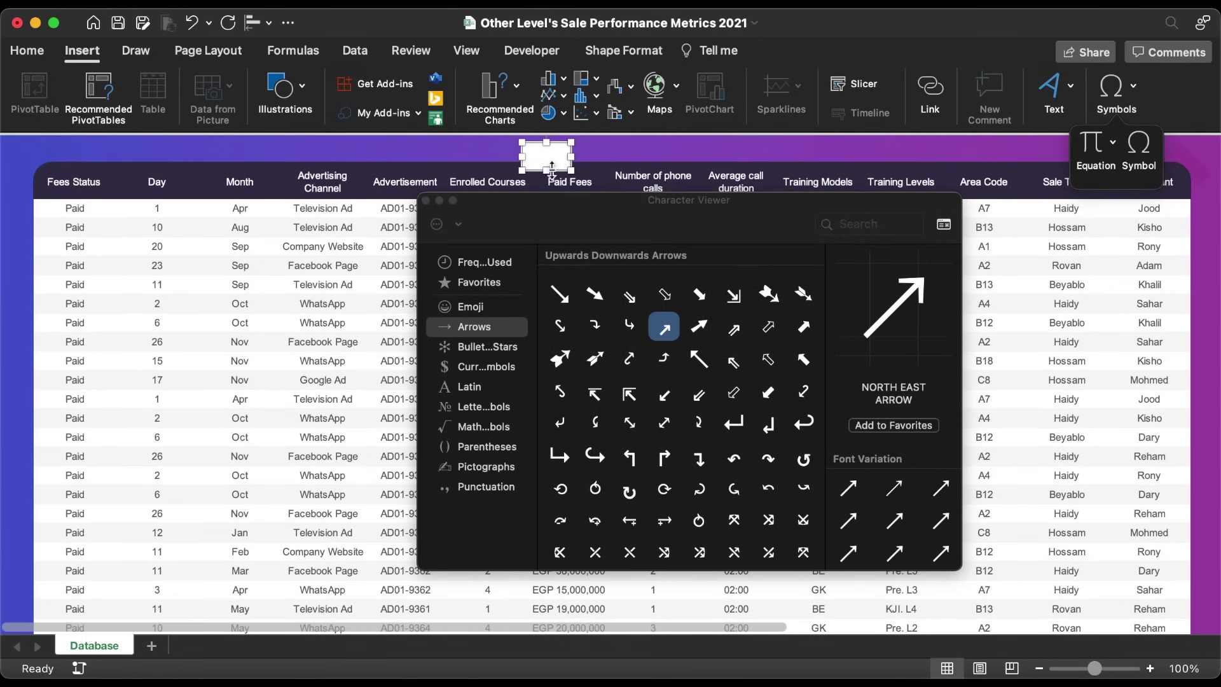
left_click(426, 201)
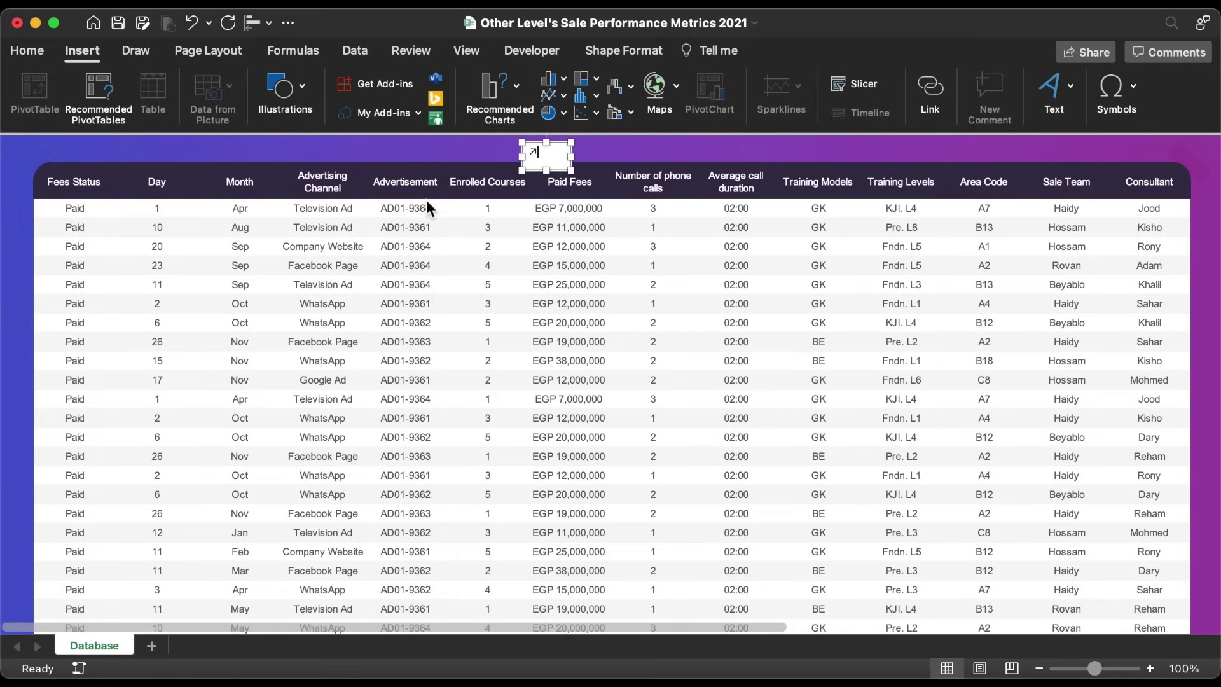
Make the box no fill, no outline, white arrow at the top-right corner; add a new sheet.
left_click(26, 55)
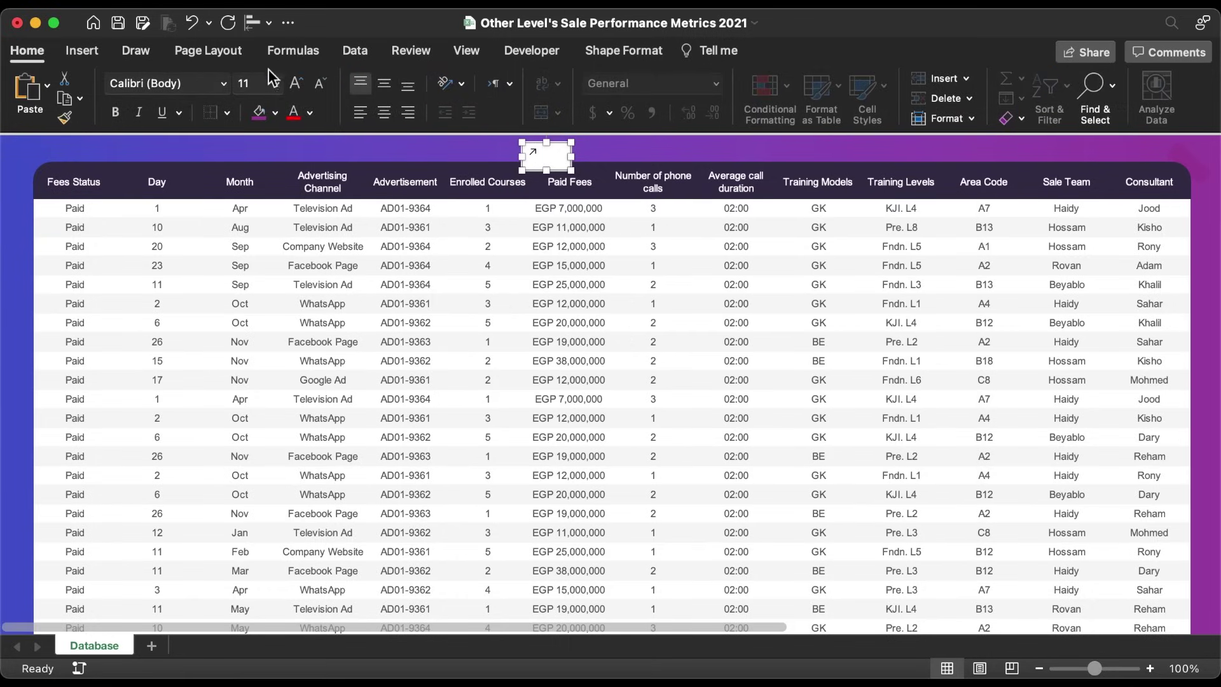
left_click(275, 113)
left_click(288, 168)
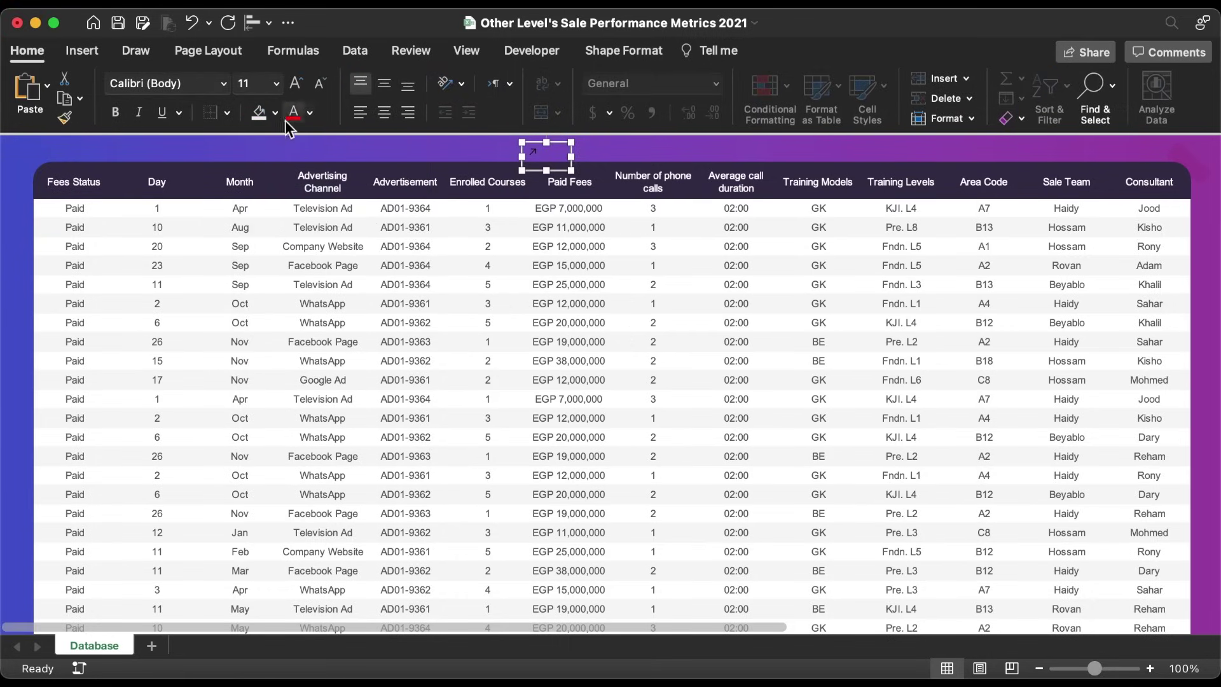
left_click(309, 112)
left_click(300, 191)
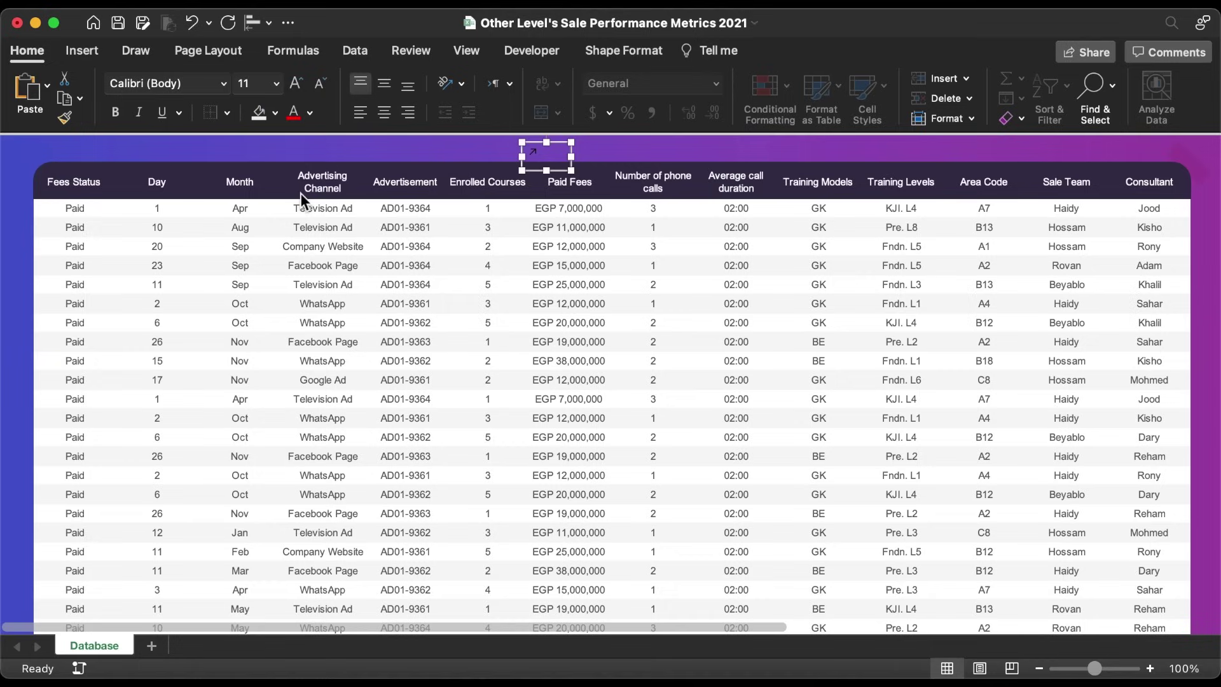
left_click(617, 51)
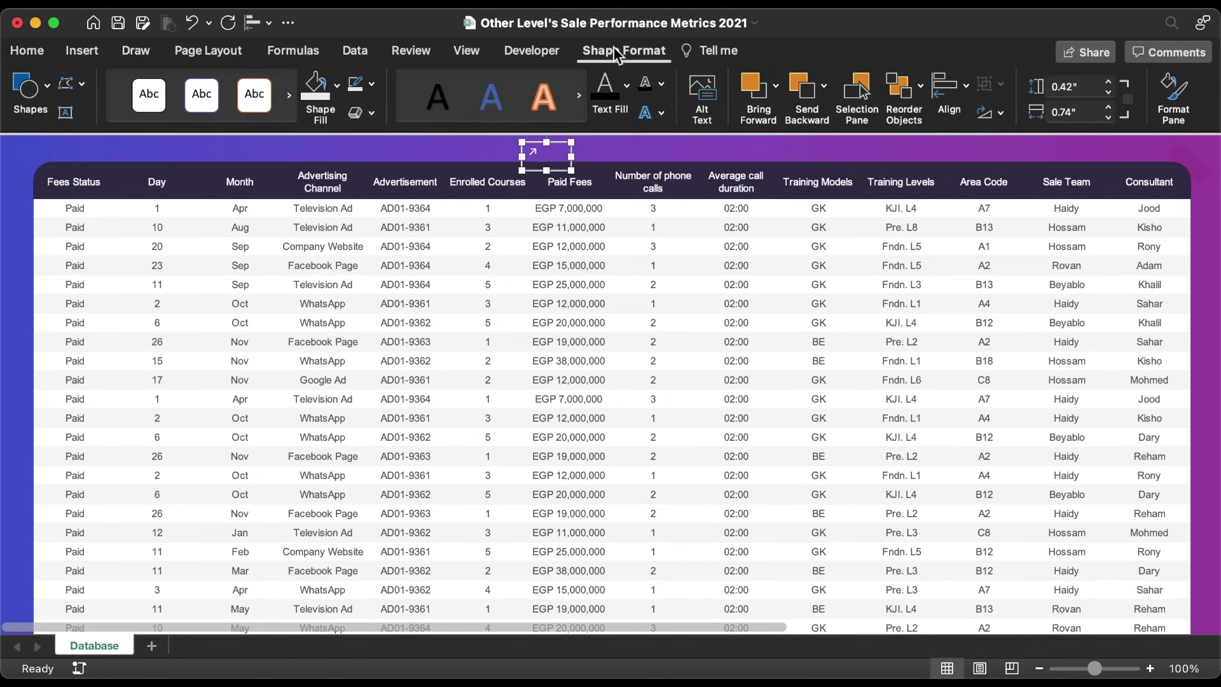
left_click(372, 84)
left_click(394, 140)
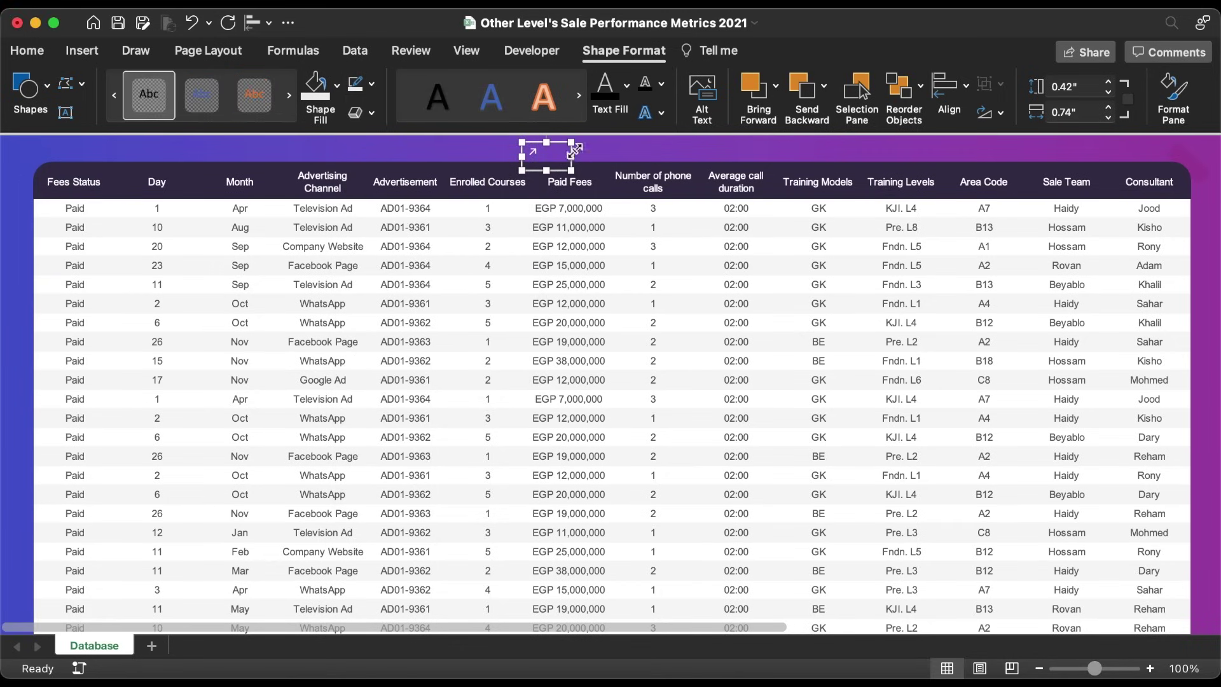
left_click_drag(539, 178, 1193, 170)
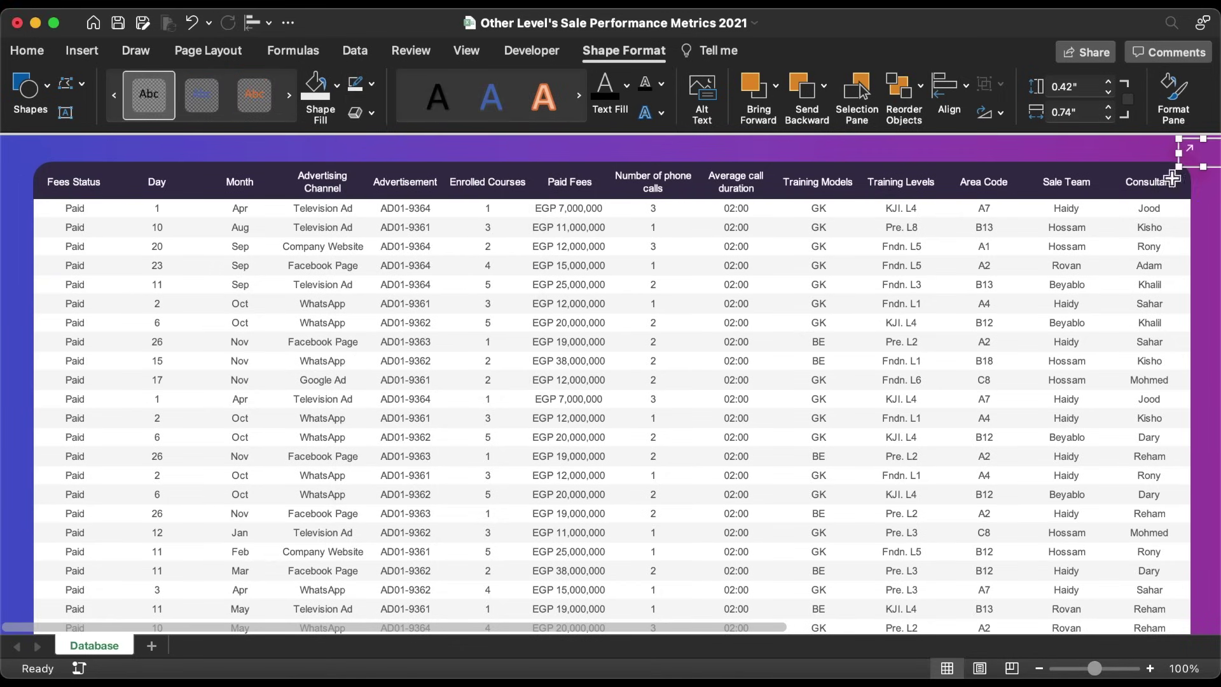
left_click(150, 646)
Rename the blank sheet to 'Dashboard'.
right_click(162, 650)
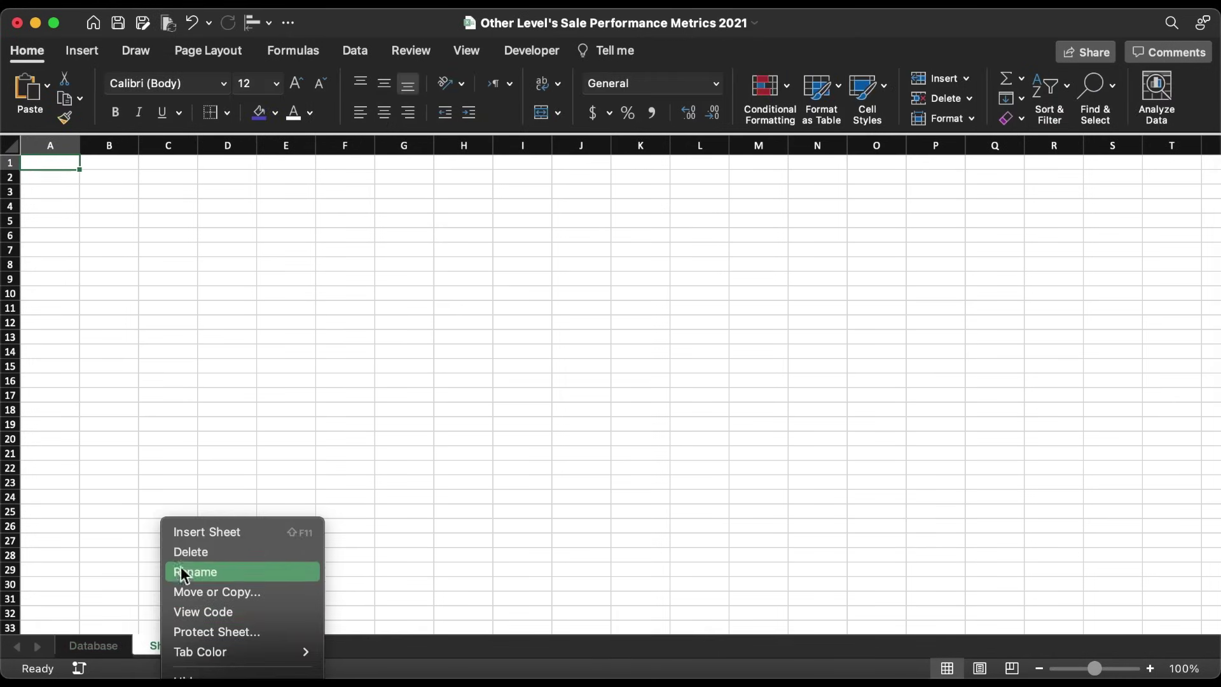
left_click(184, 565)
type("Dashboard")
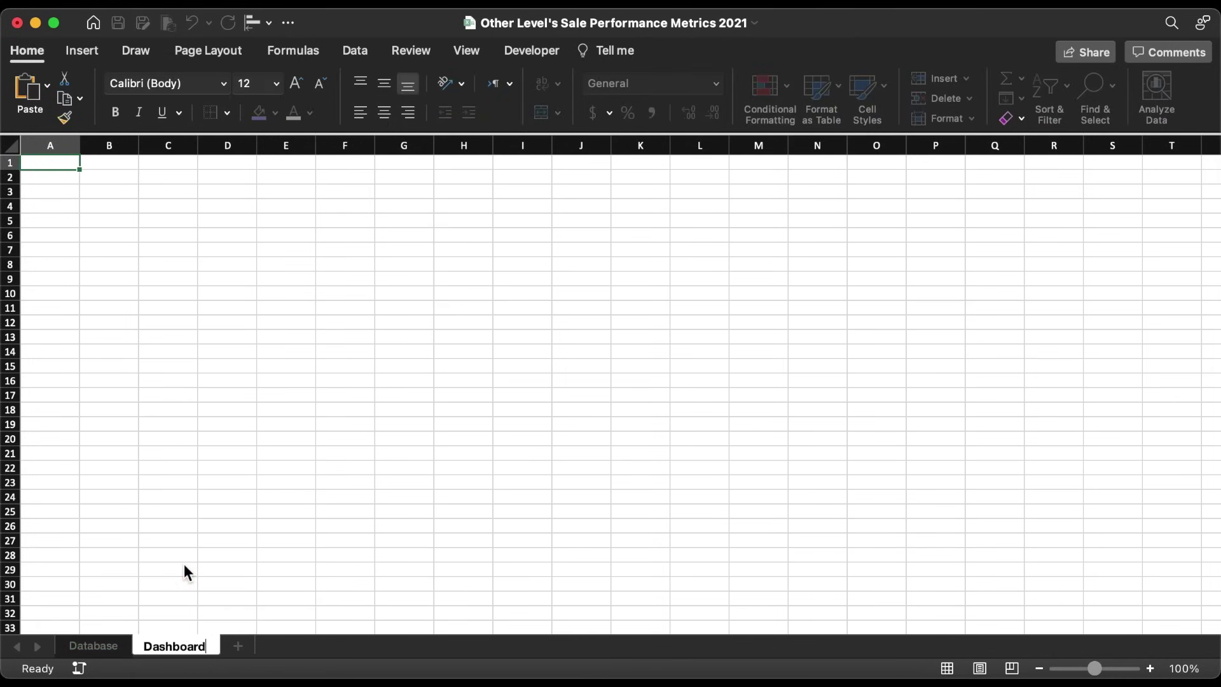
key("Return")
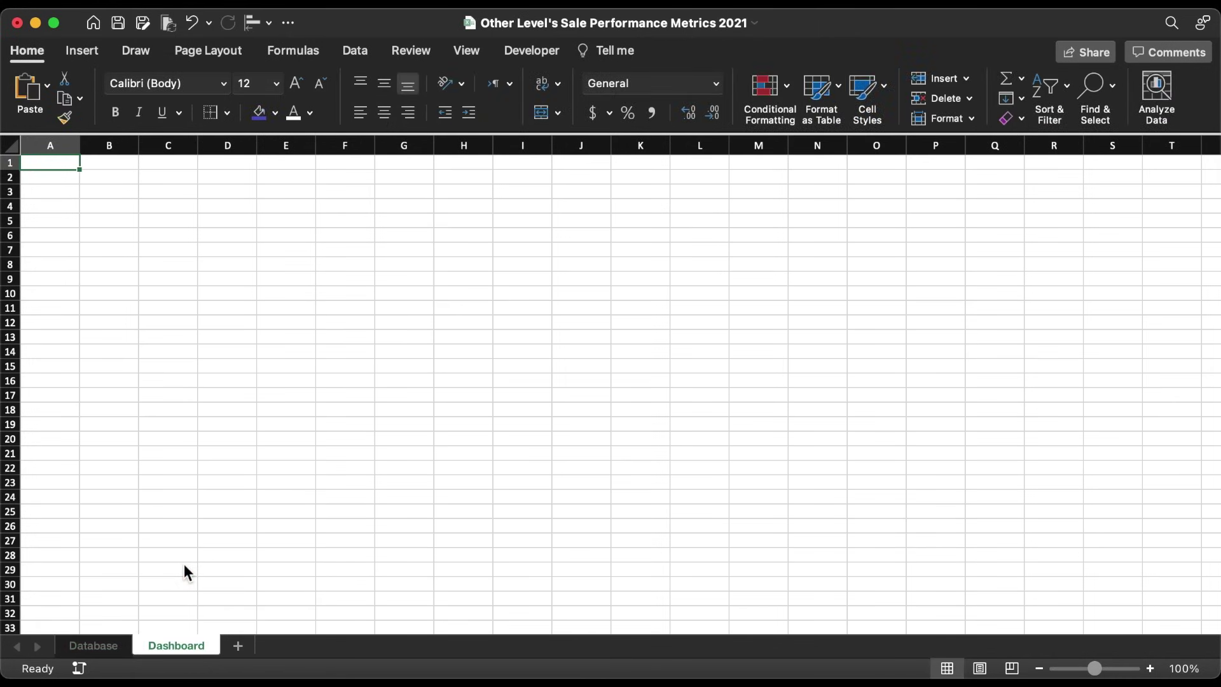
Link the Database corner arrow to Dashboard with ScreenTip 'Go To Dashboard', then test it.
left_click(94, 643)
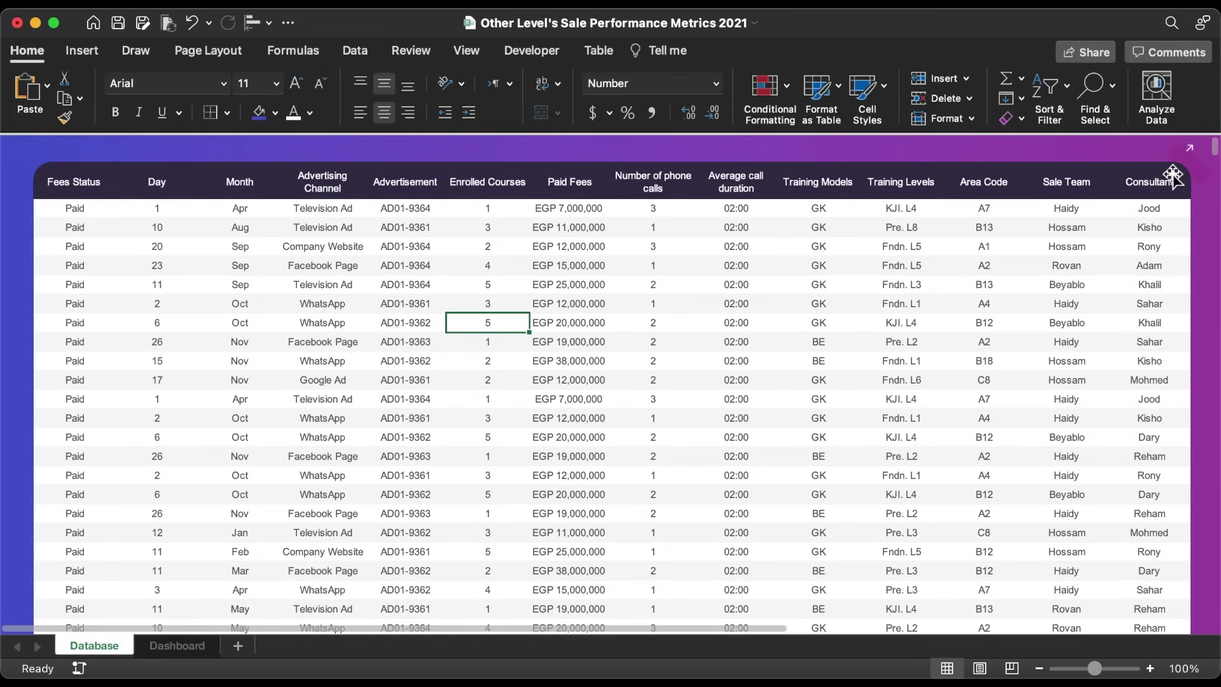
left_click(1189, 162)
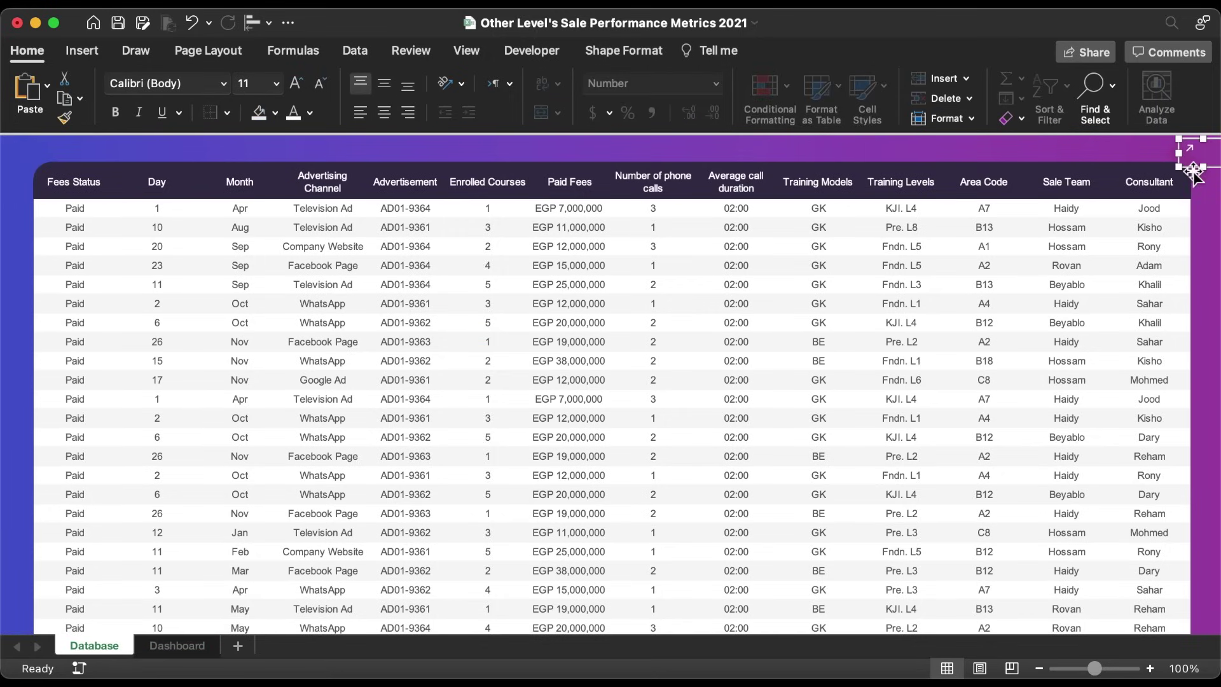
right_click(1193, 173)
left_click(1056, 370)
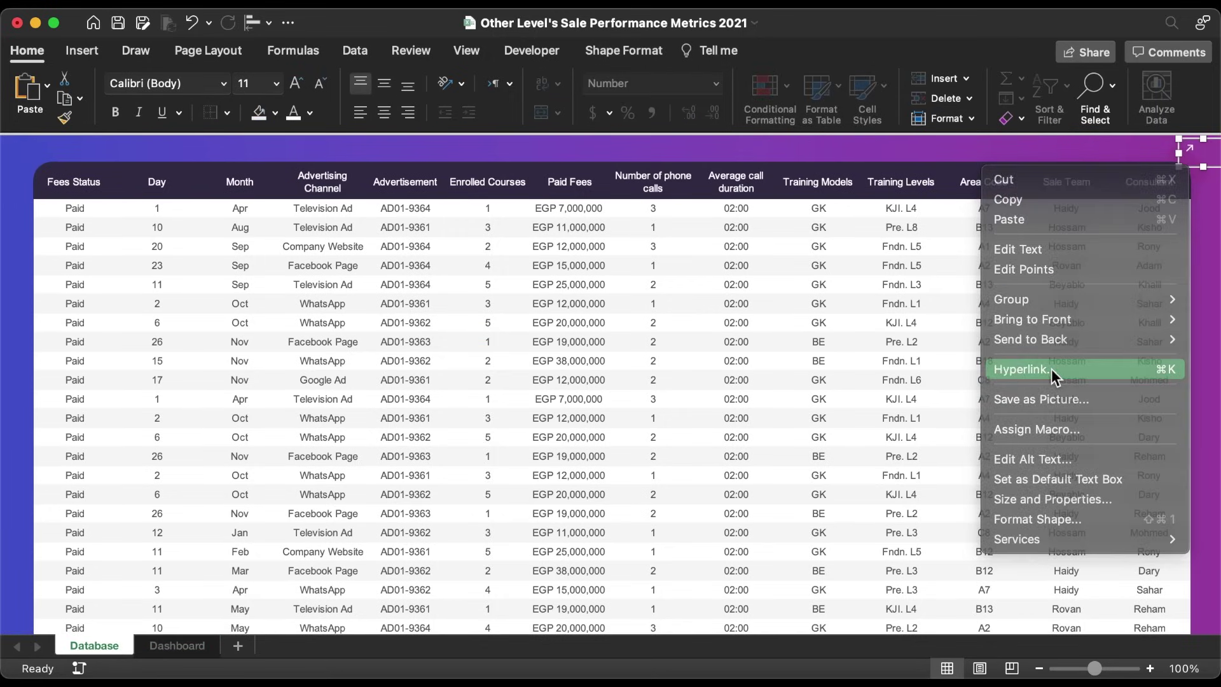
left_click(616, 187)
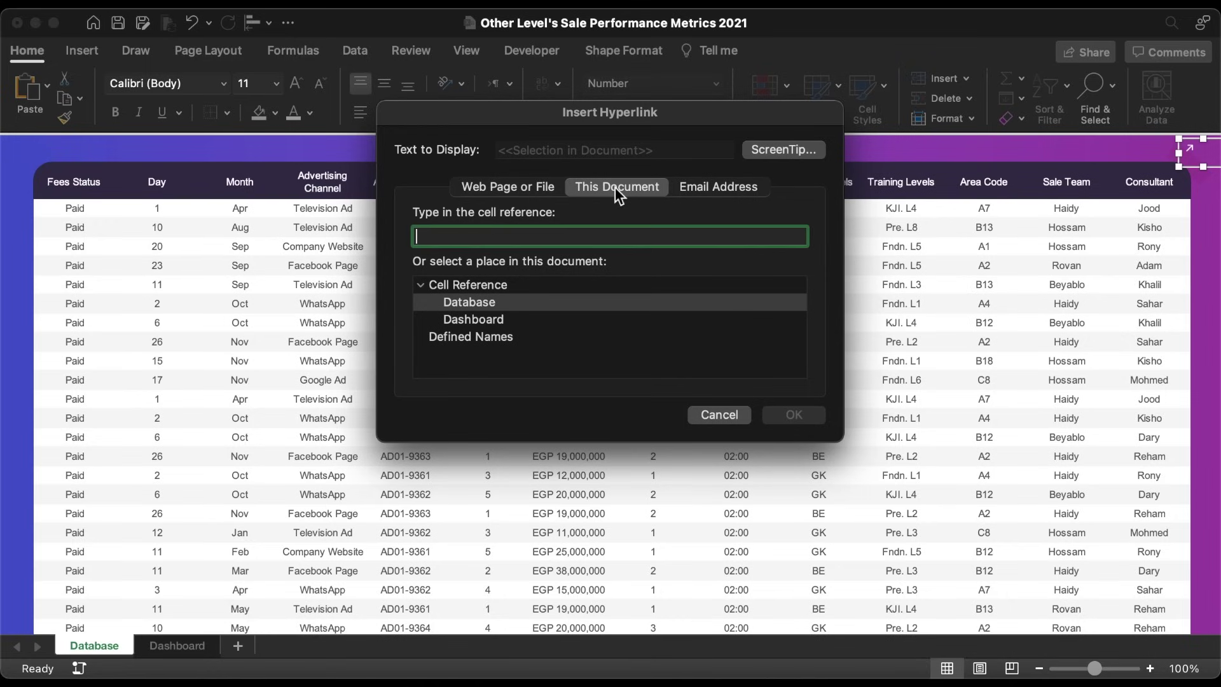
left_click(474, 320)
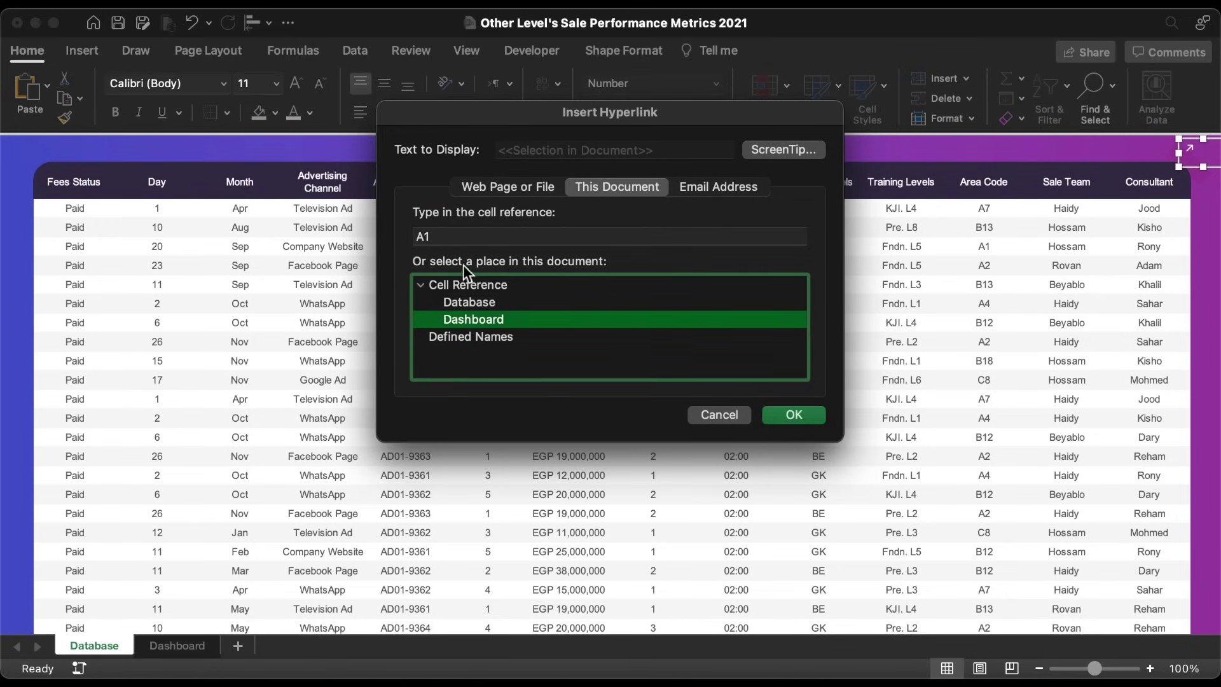
left_click(772, 152)
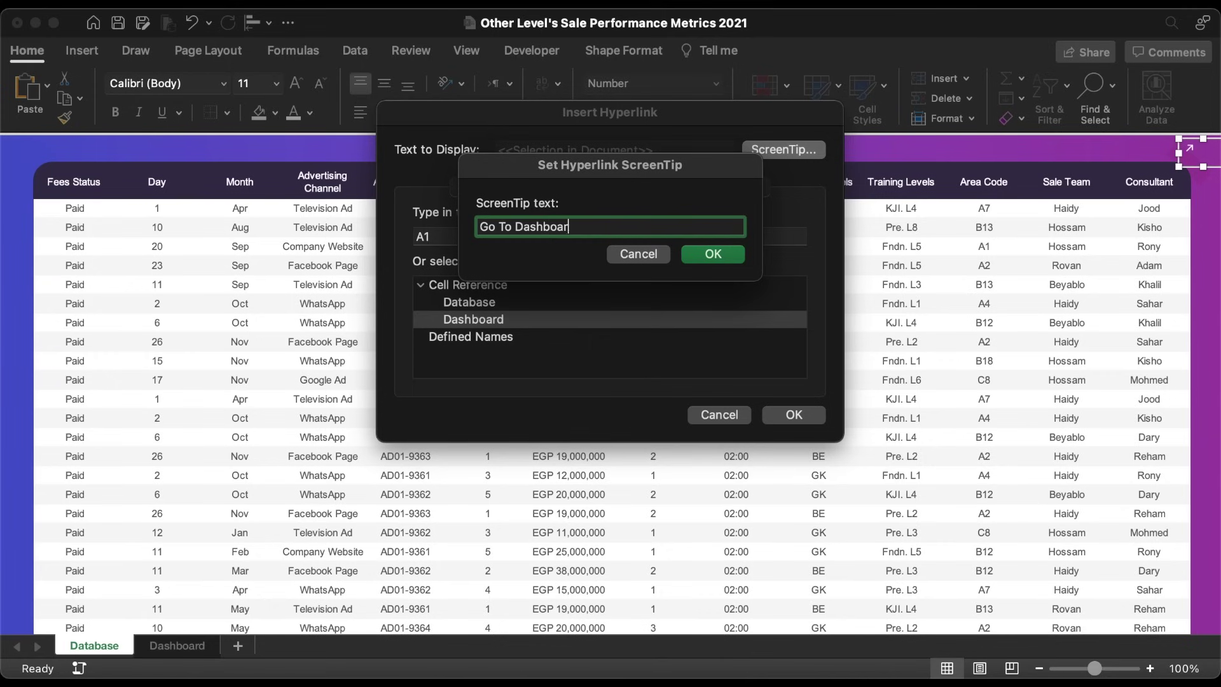
left_click(692, 259)
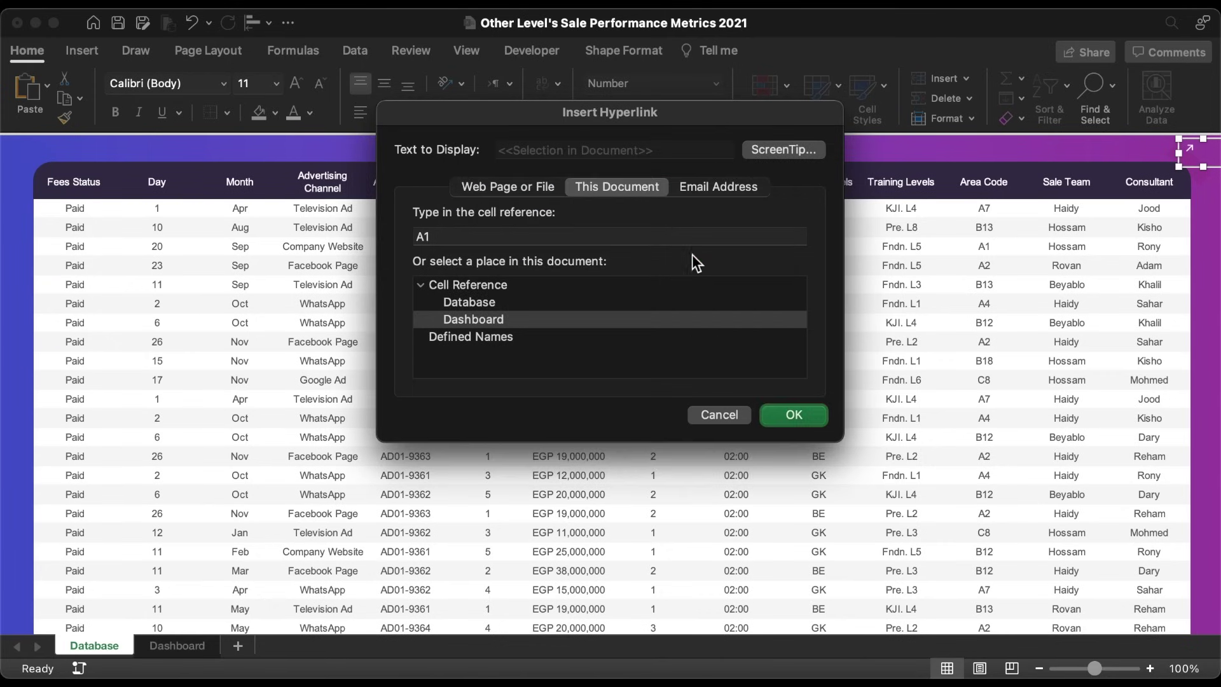
left_click(789, 416)
left_click(1006, 223)
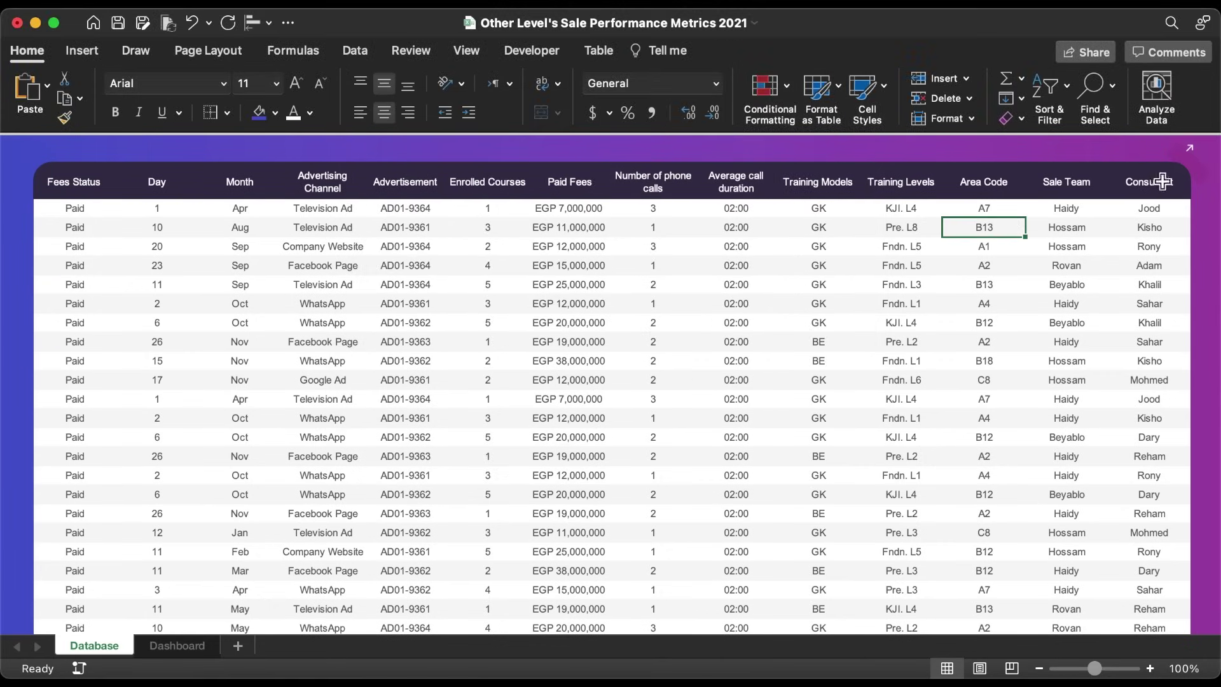
left_click(1190, 154)
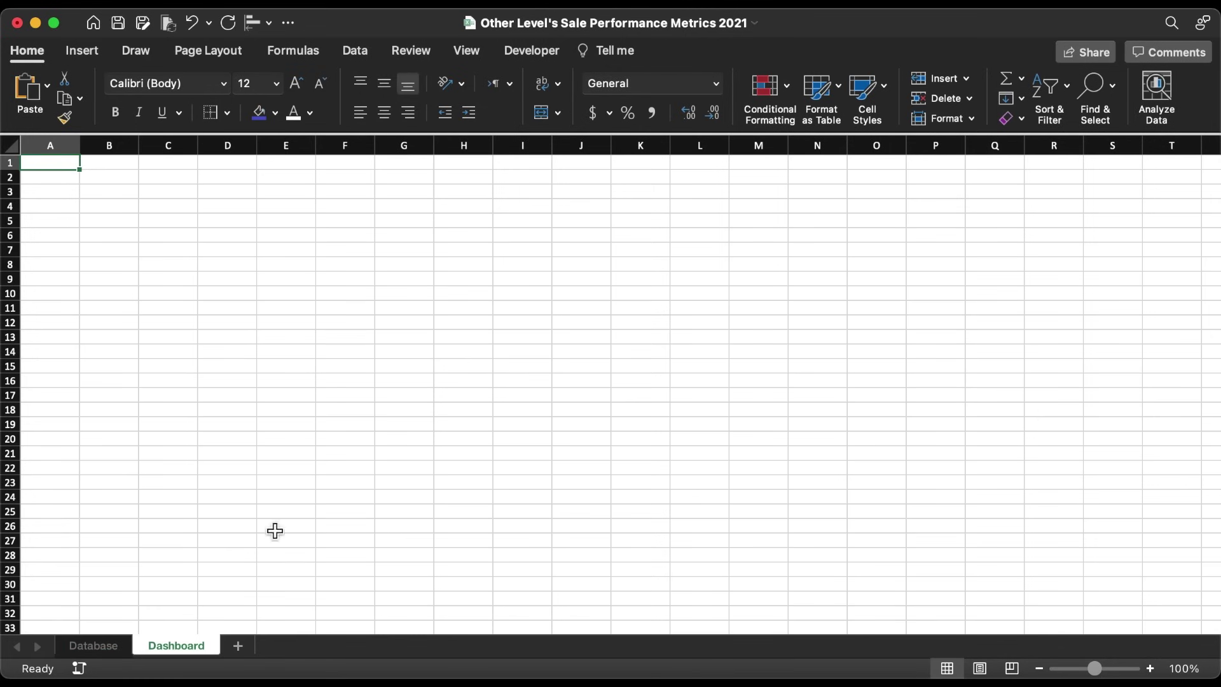
Return to the Database sheet and save the workbook.
left_click(129, 640)
scroll(835, 308, "down", 10)
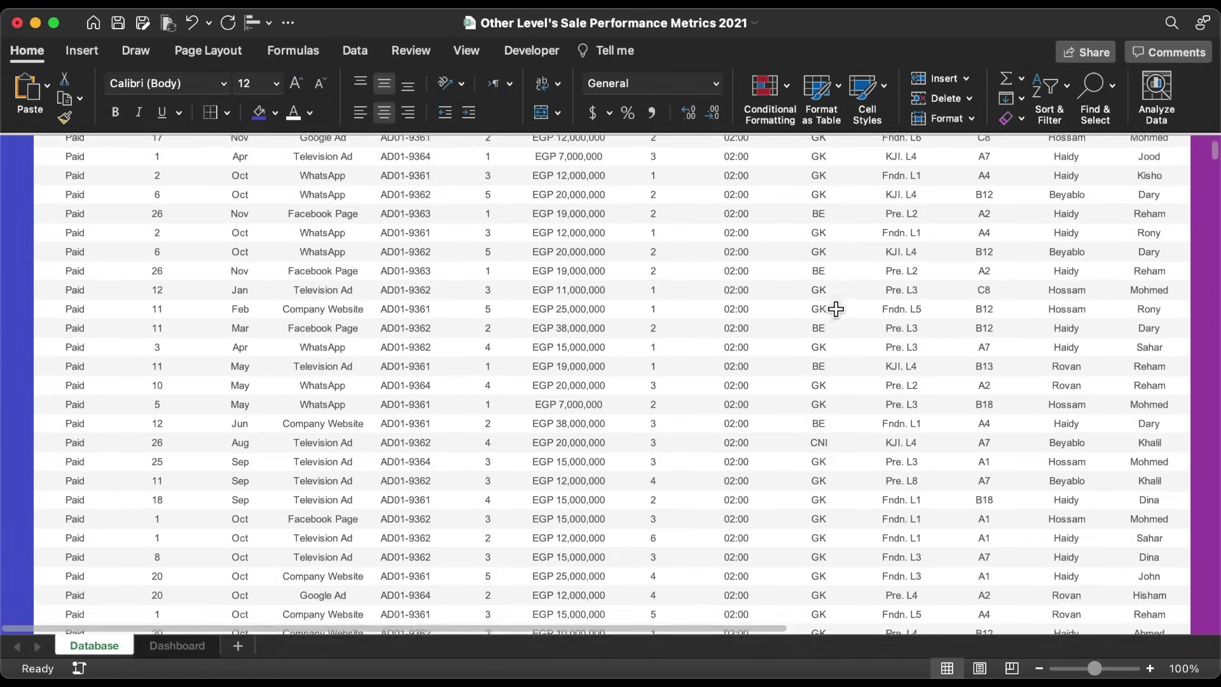
scroll(835, 309, "up", 10)
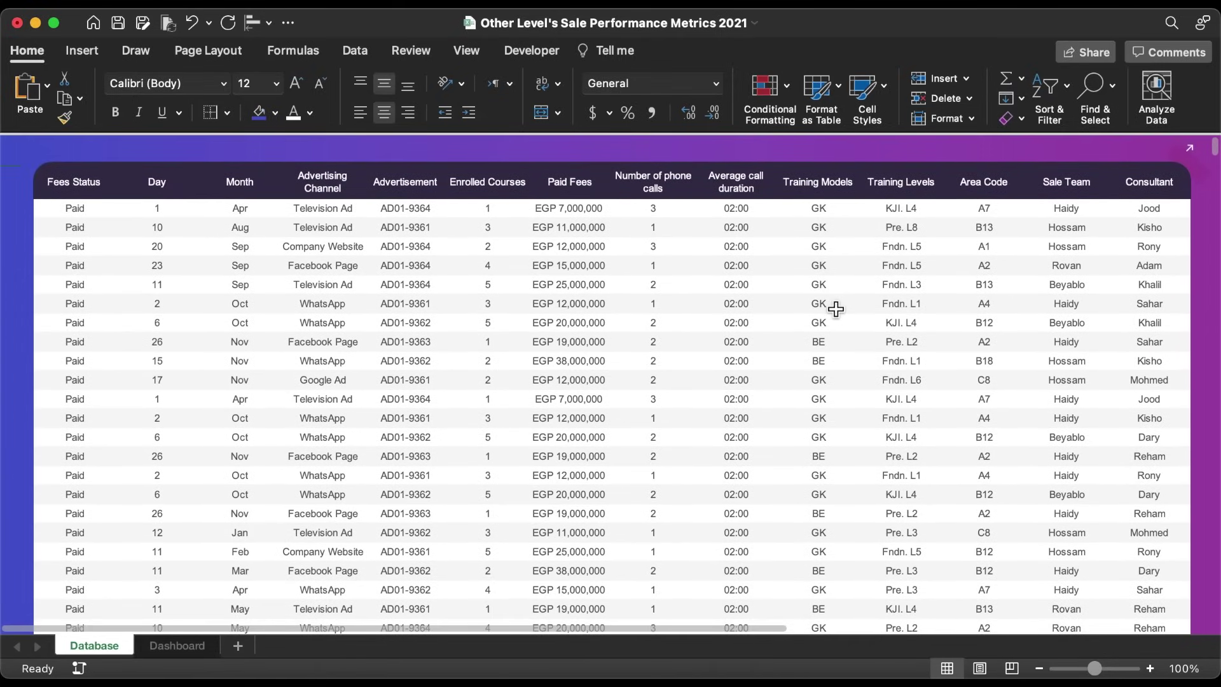
key("super+s")
Insert a new sheet and rename it 'Pivottables'.
left_click(249, 646)
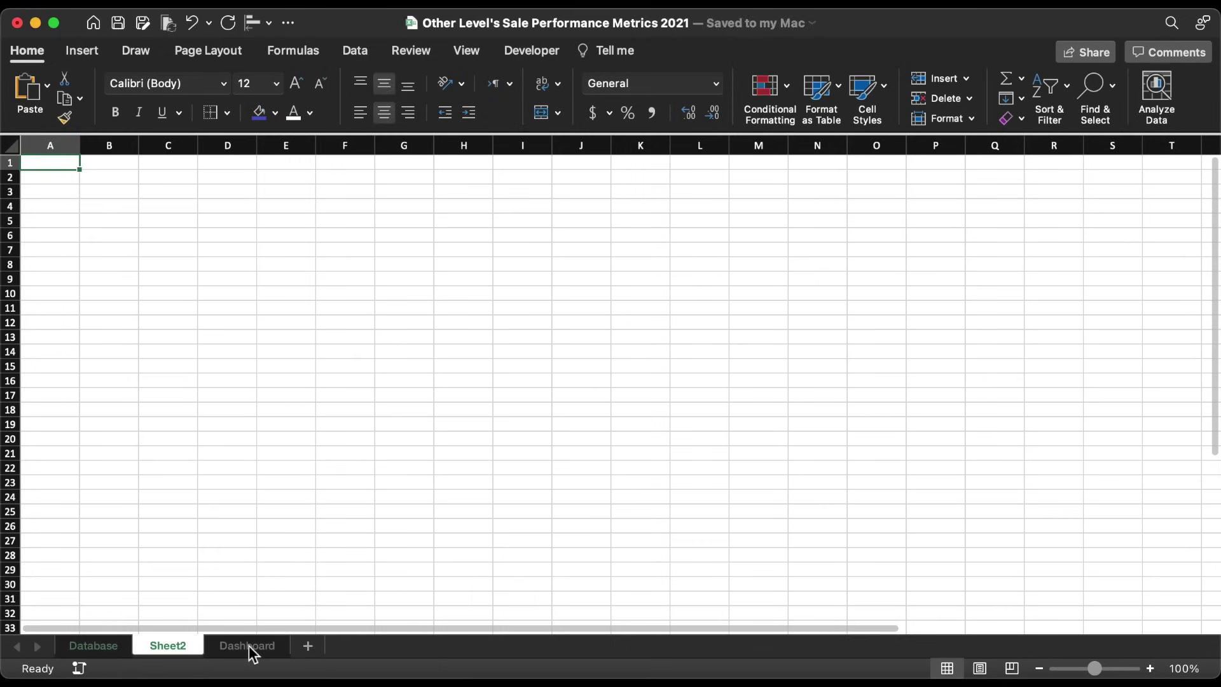
right_click(182, 646)
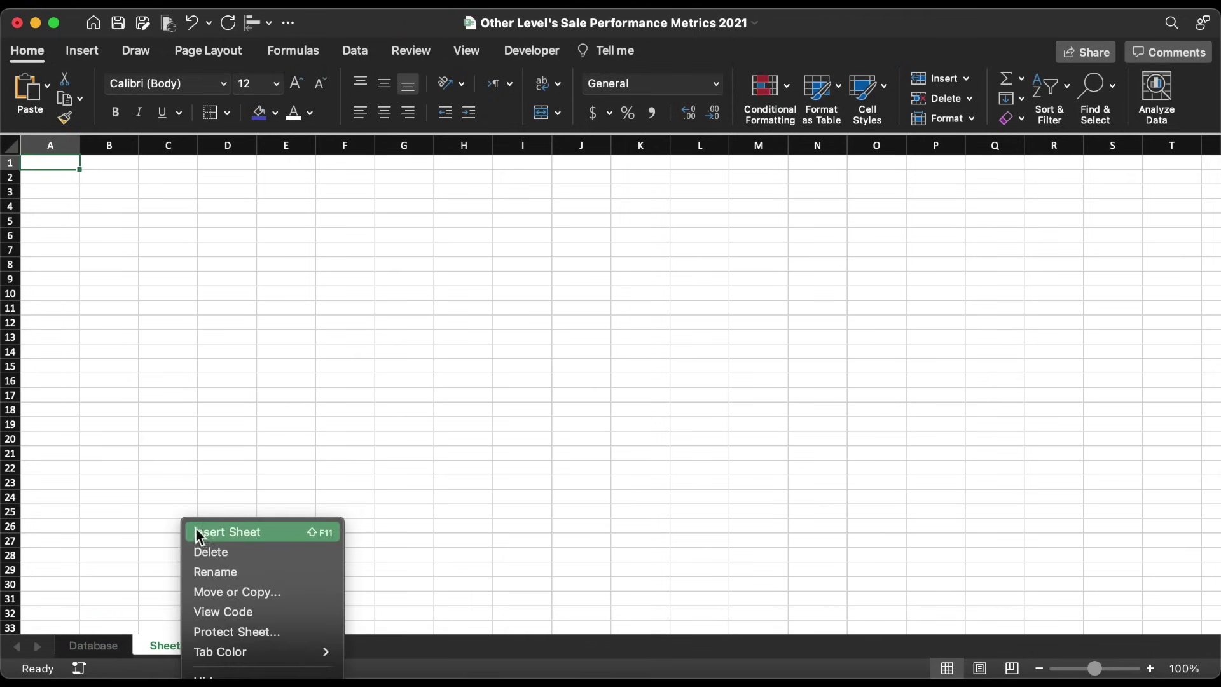
left_click(215, 570)
type("Pivottables")
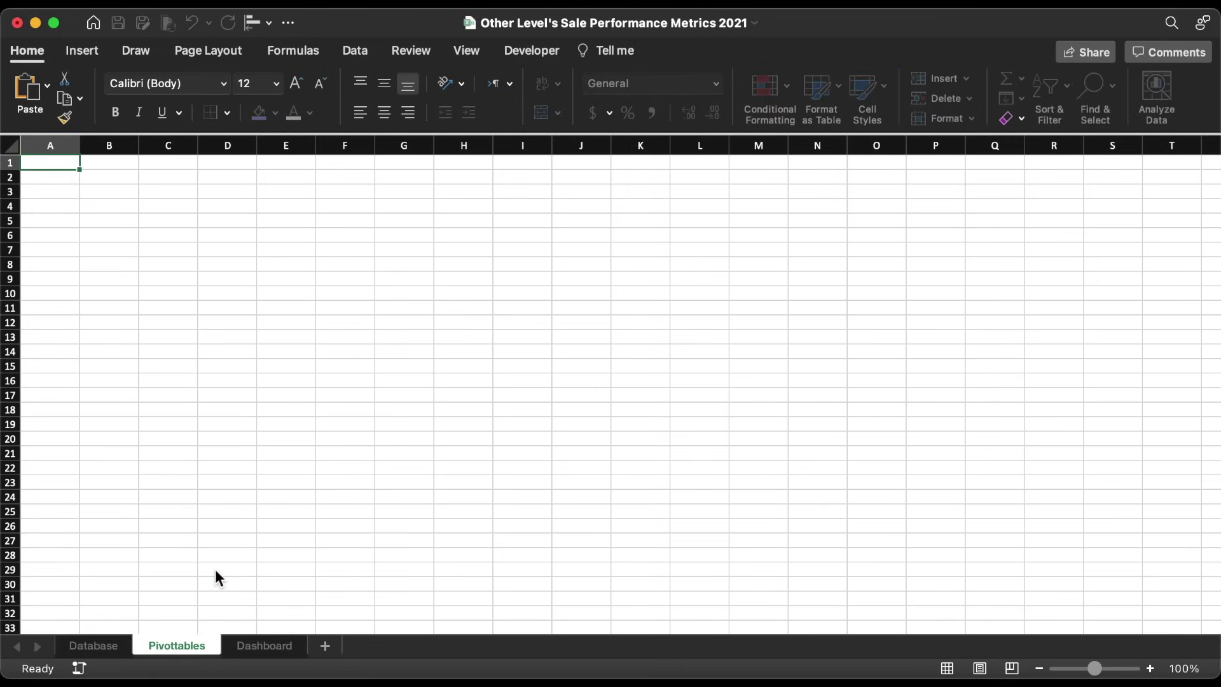
key("Return")
Colour the Database tab orange and the Pivottables tab custom pink FA6F8B.
left_click(105, 646)
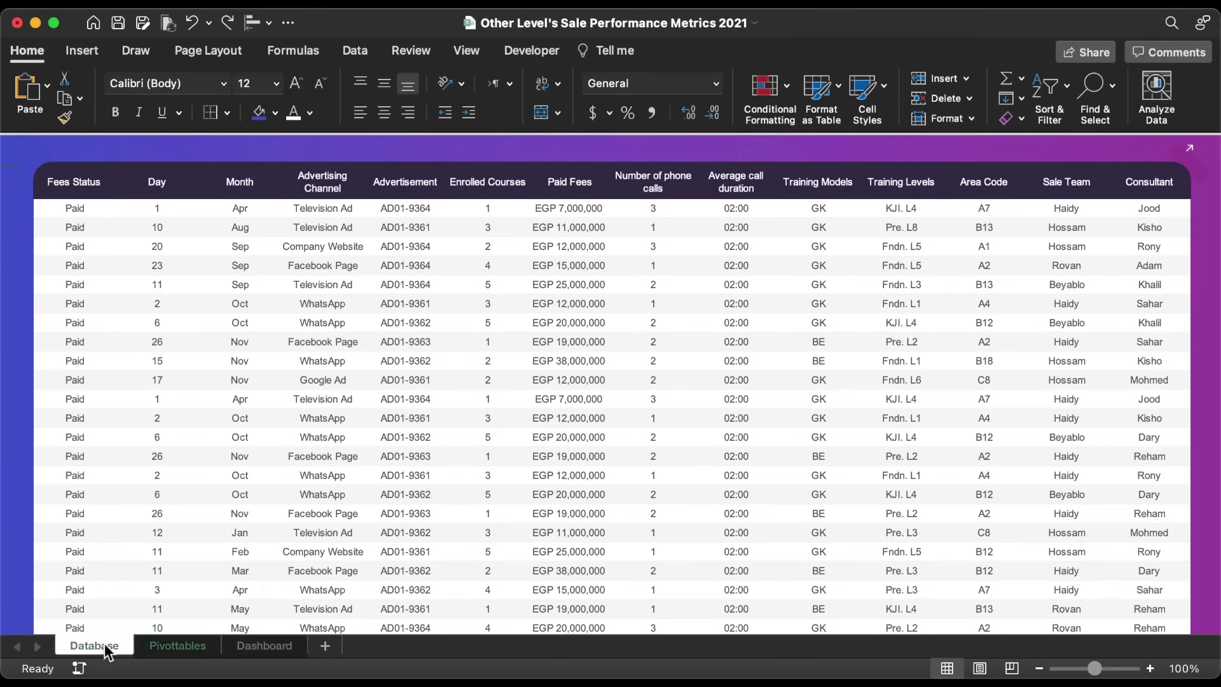
right_click(105, 646)
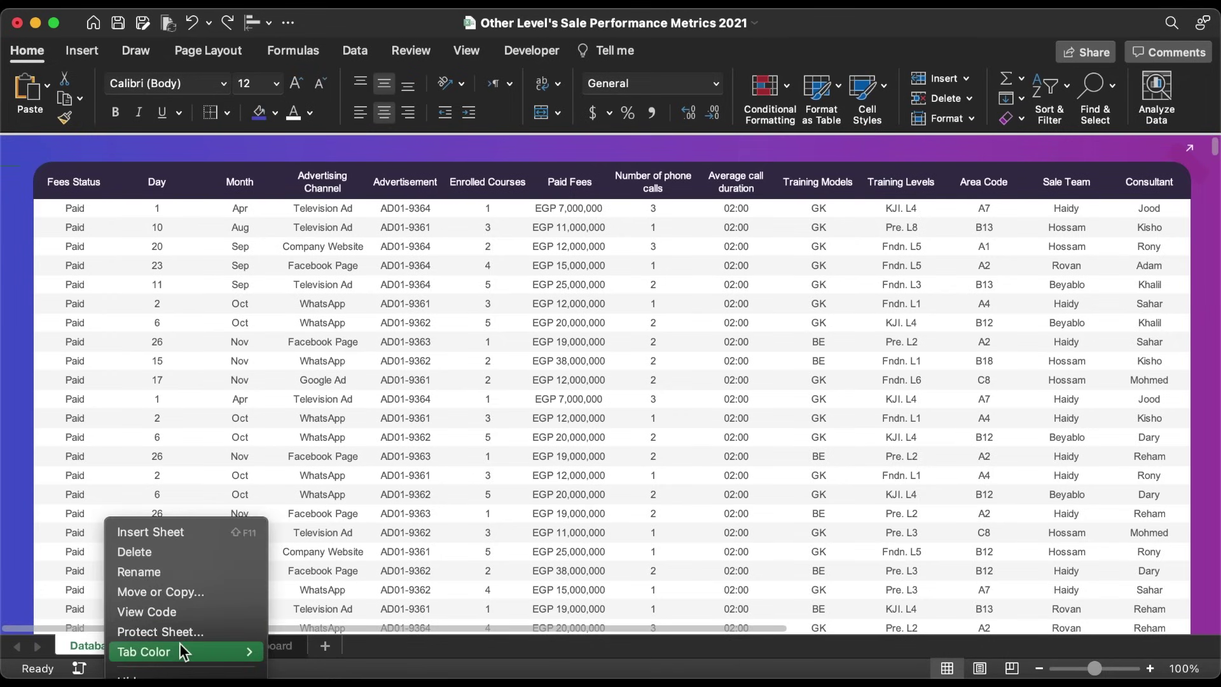
mouse_move(184, 651)
left_click(312, 670)
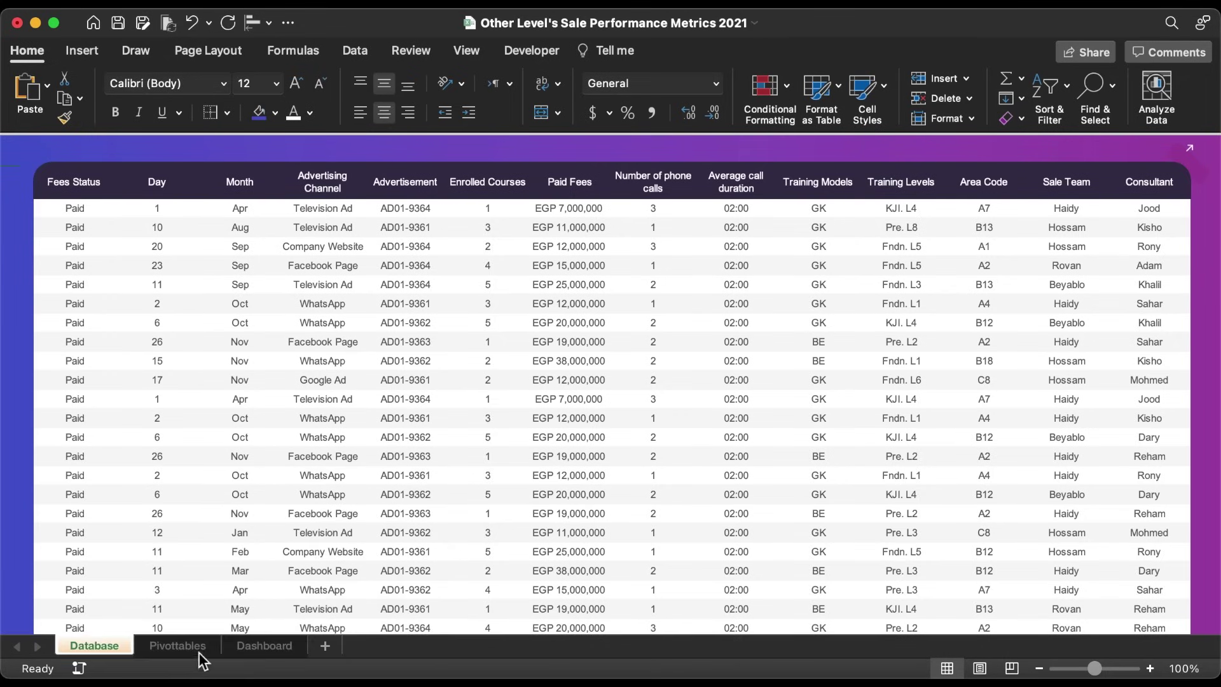
left_click(197, 655)
right_click(193, 651)
mouse_move(193, 652)
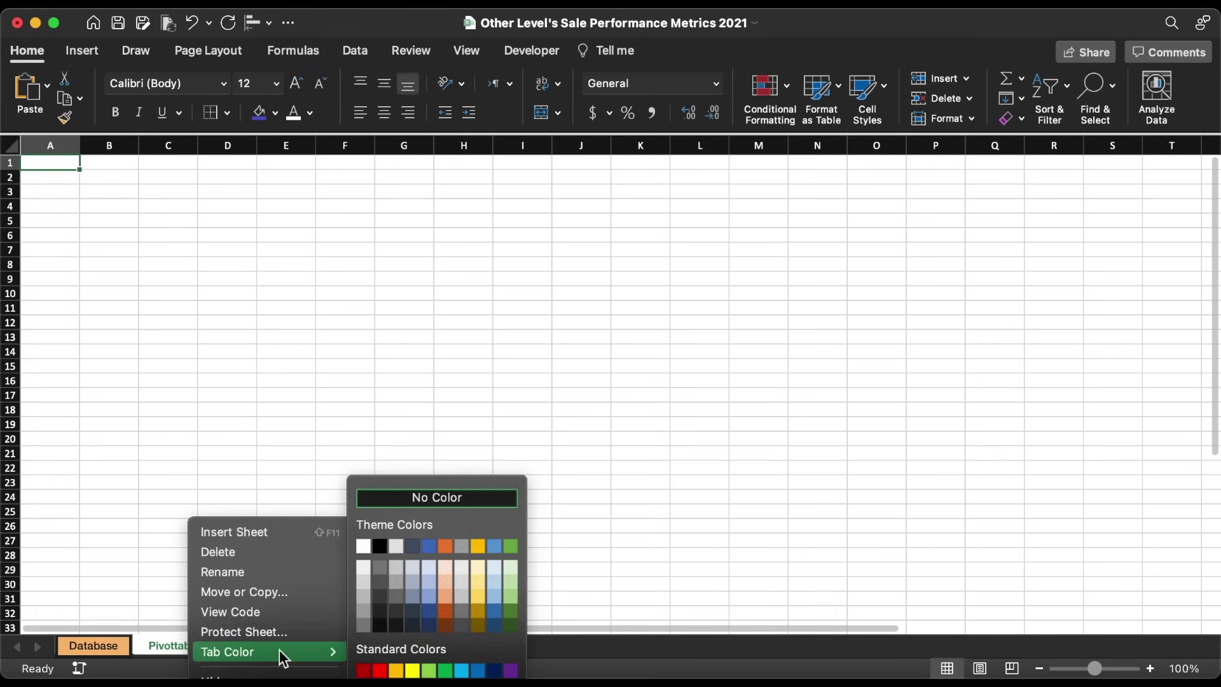
left_click(368, 675)
type("FA6F8B")
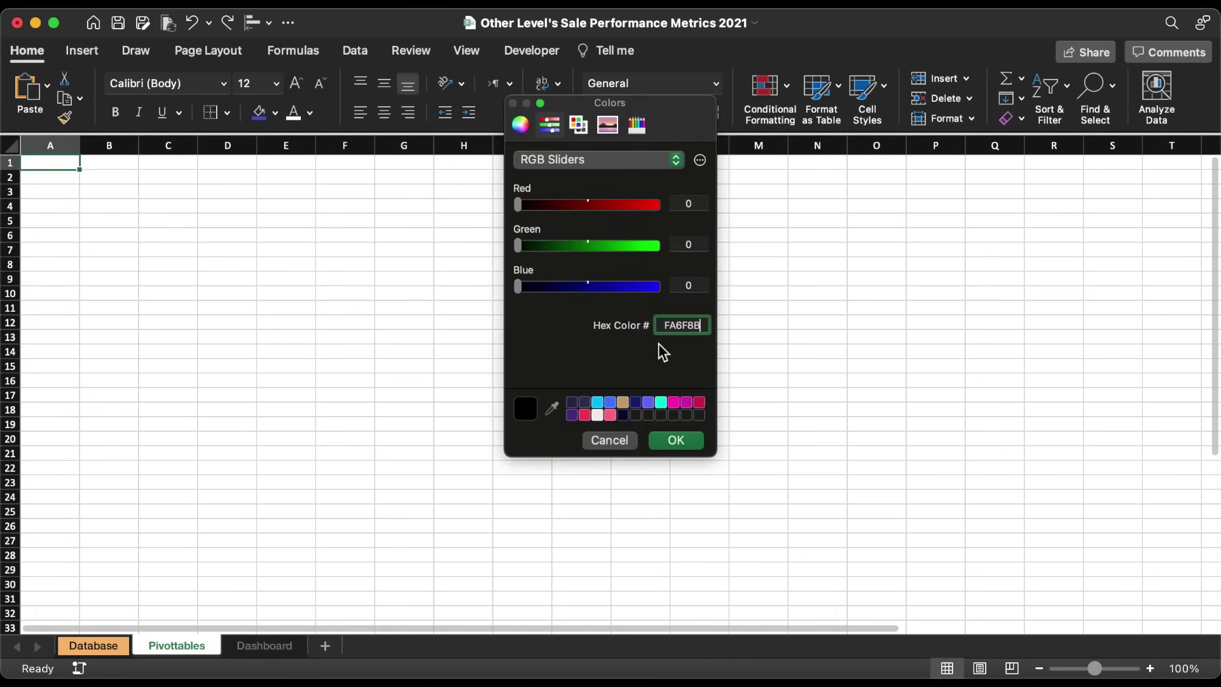
left_click(688, 441)
Colour the Dashboard sheet tab lavender.
left_click(248, 646)
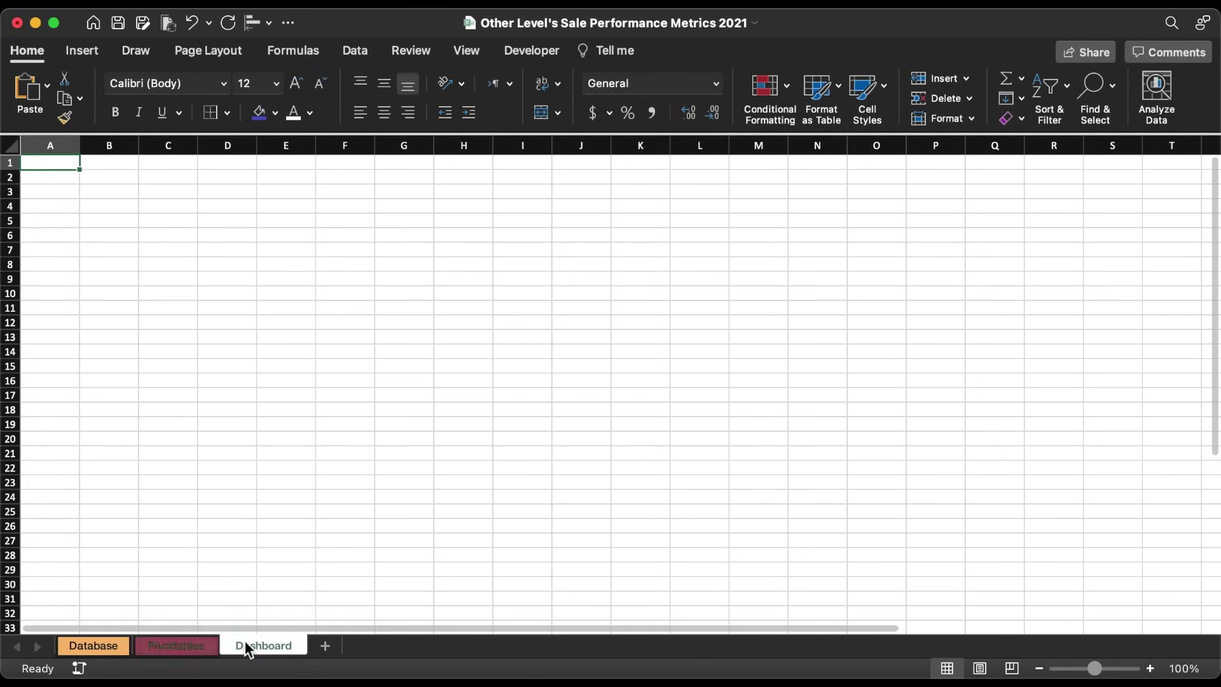
right_click(266, 648)
mouse_move(299, 653)
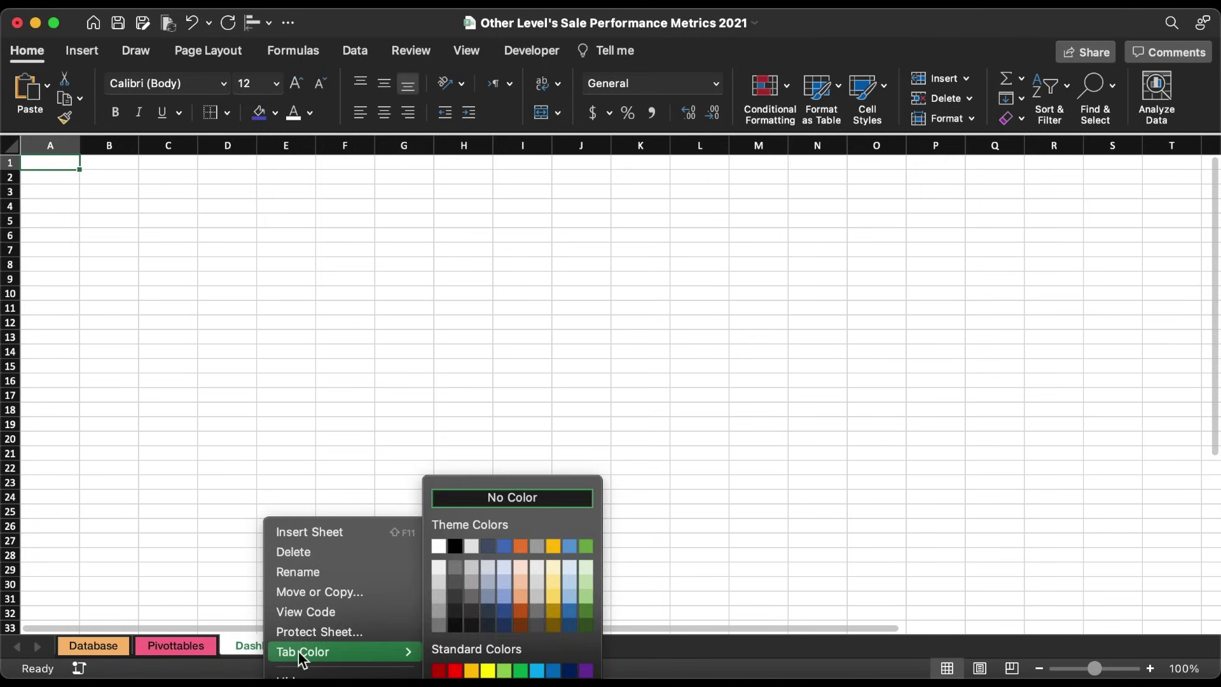
left_click(585, 671)
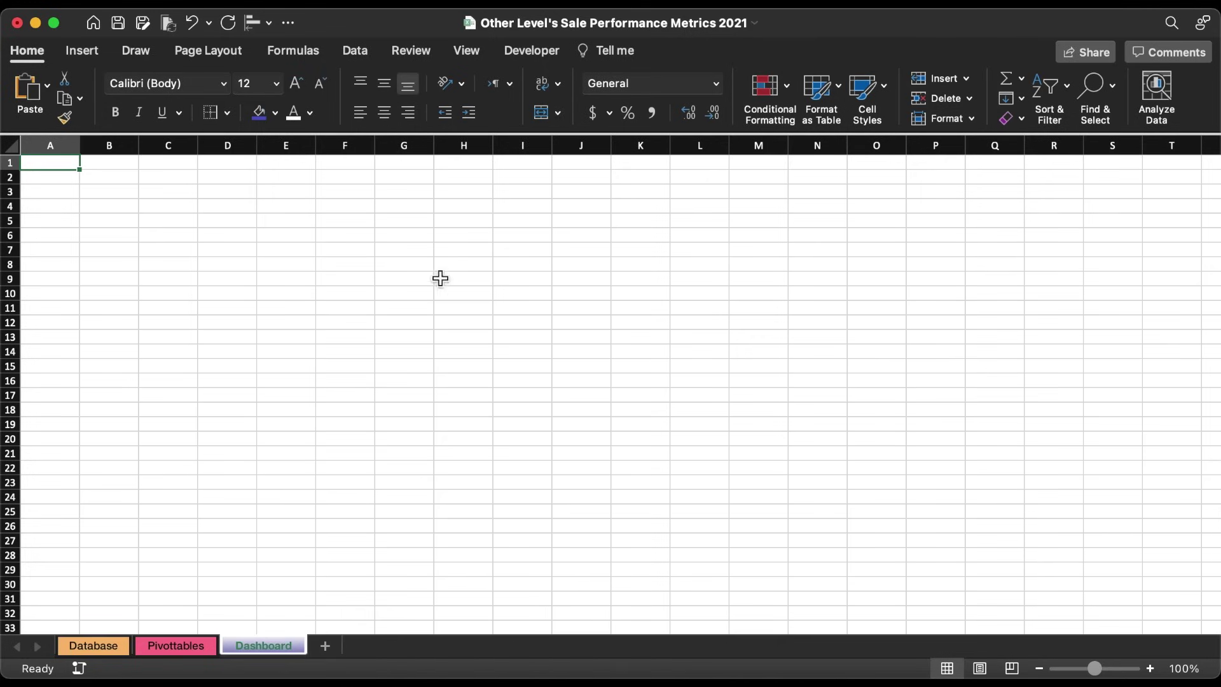
Hide the Dashboard sheet's gridlines and row and column headings.
left_click(470, 59)
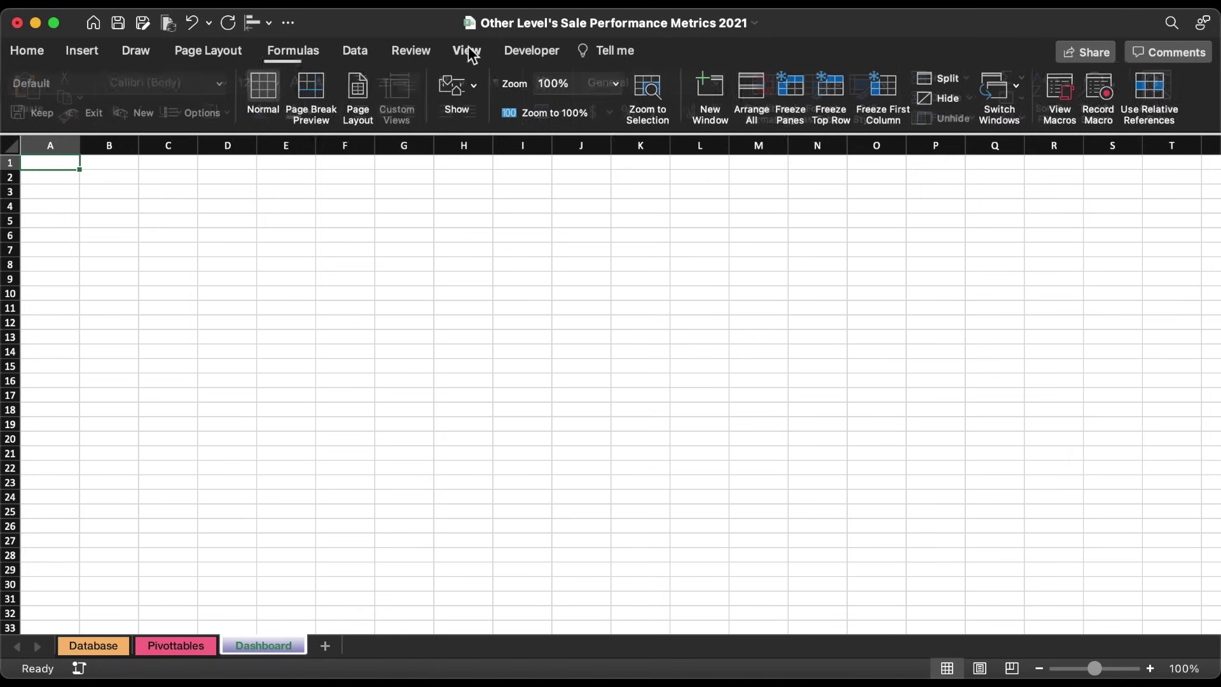
left_click(452, 109)
left_click(396, 170)
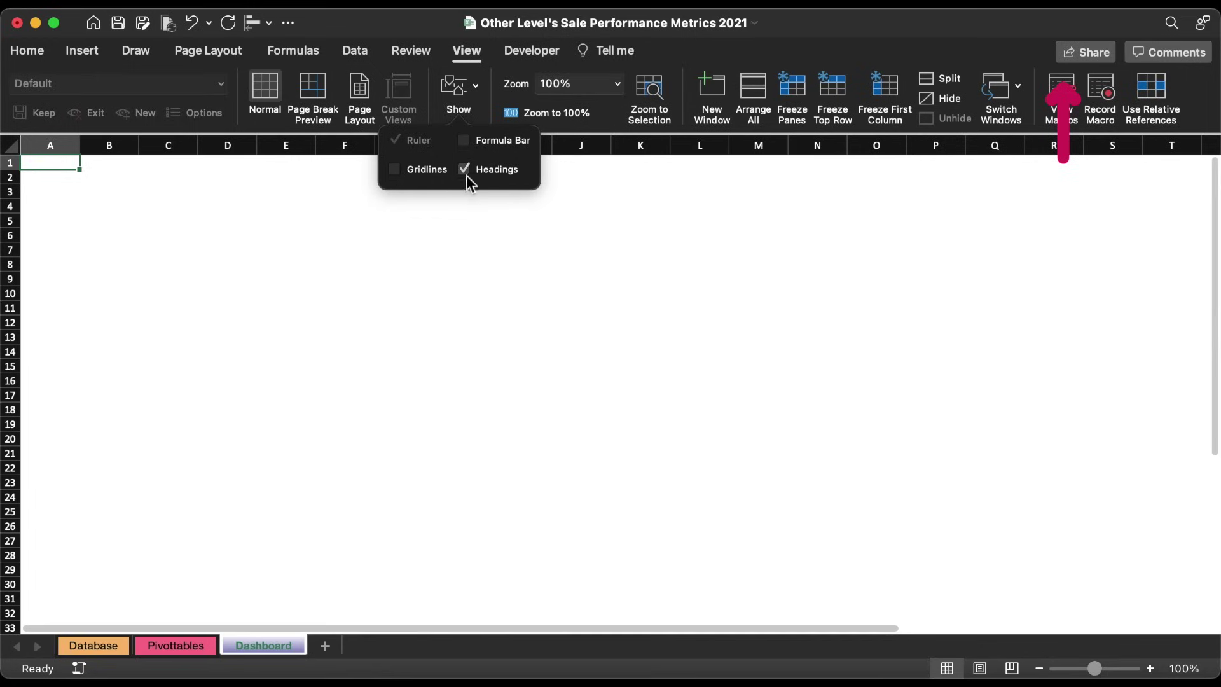
left_click(472, 173)
Fill the entire Dashboard sheet with the custom light grey F1F0F5.
left_click(111, 163)
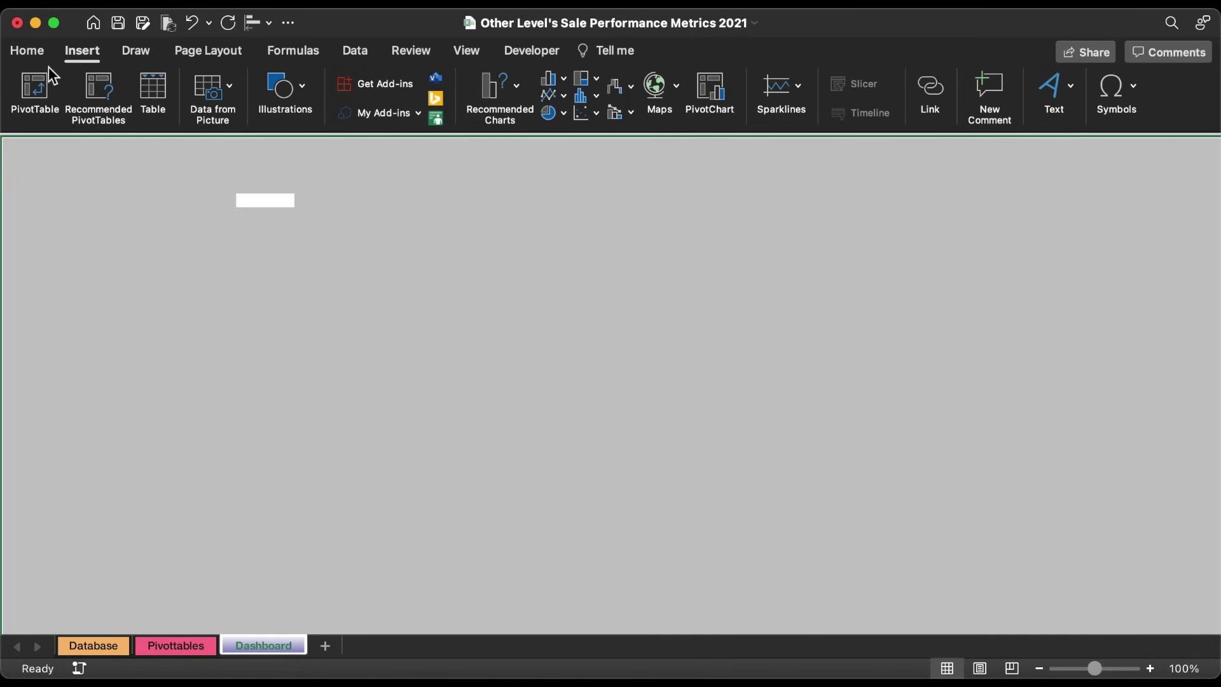
left_click(36, 55)
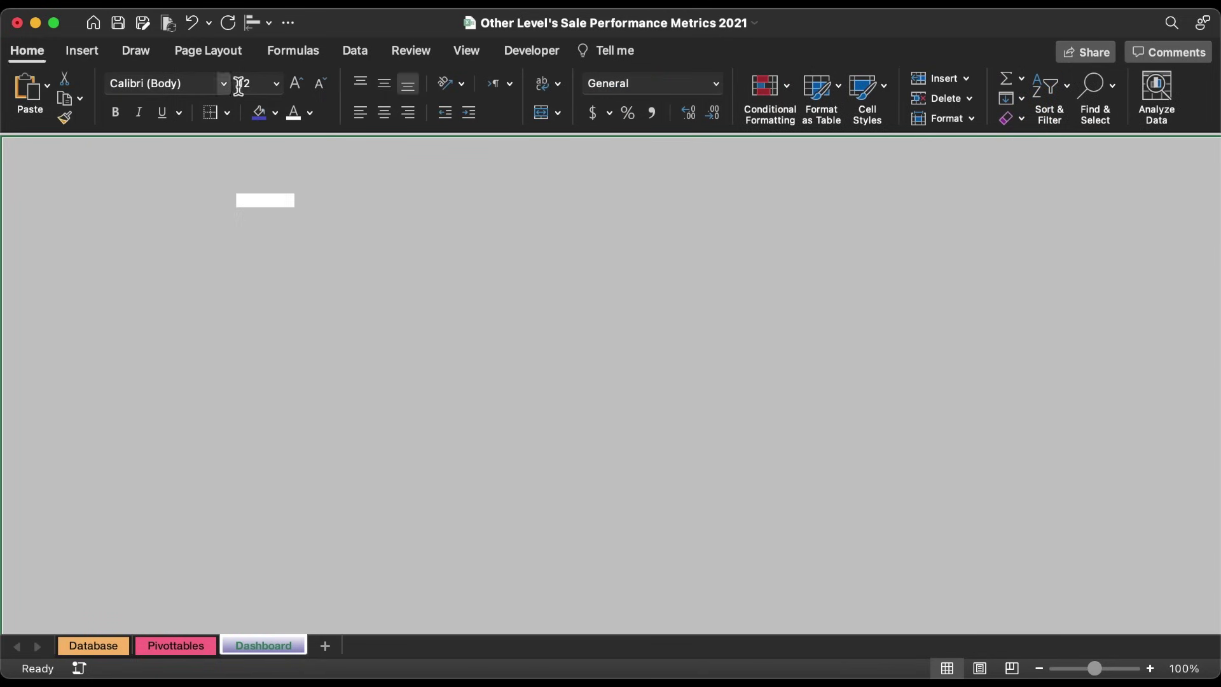
left_click(275, 113)
left_click(326, 399)
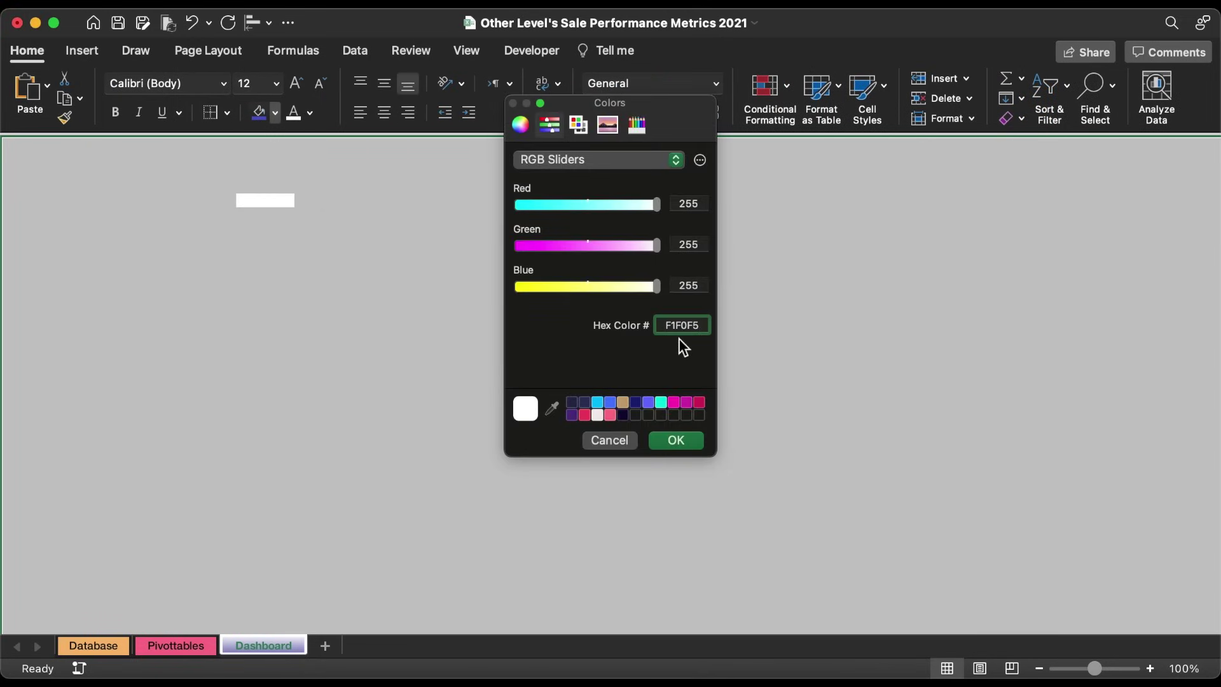
left_click(674, 442)
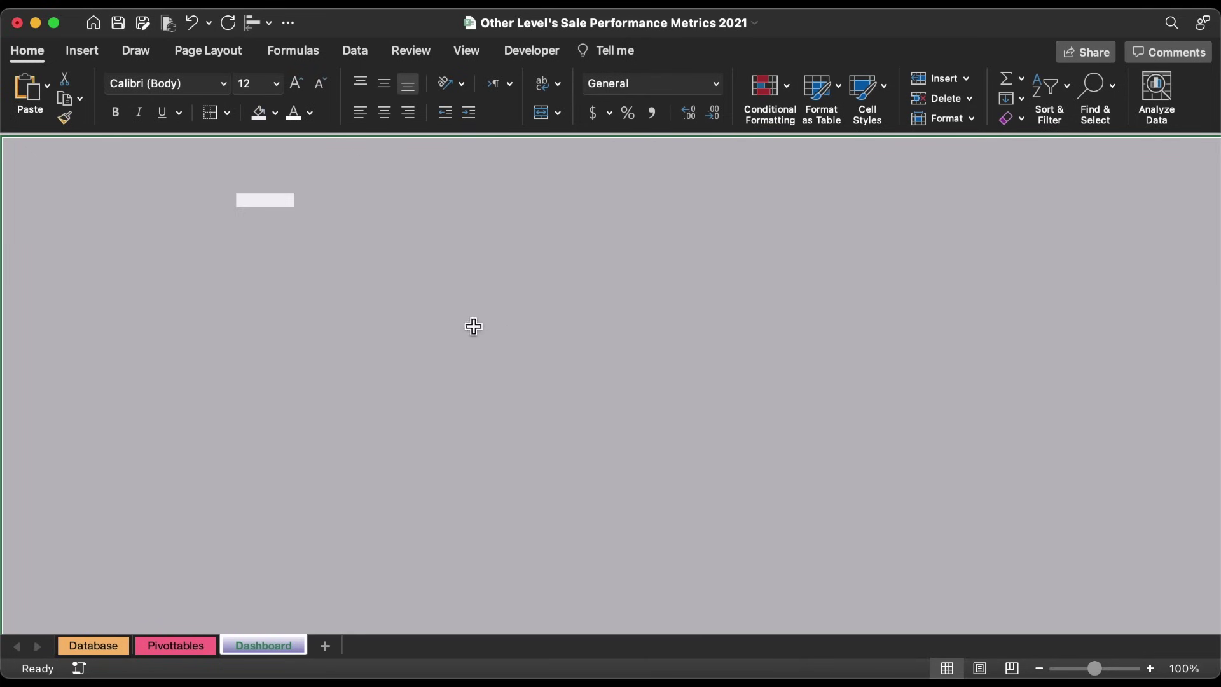
Draw a rounded rectangle card near the top-left of the Dashboard sheet.
left_click(389, 269)
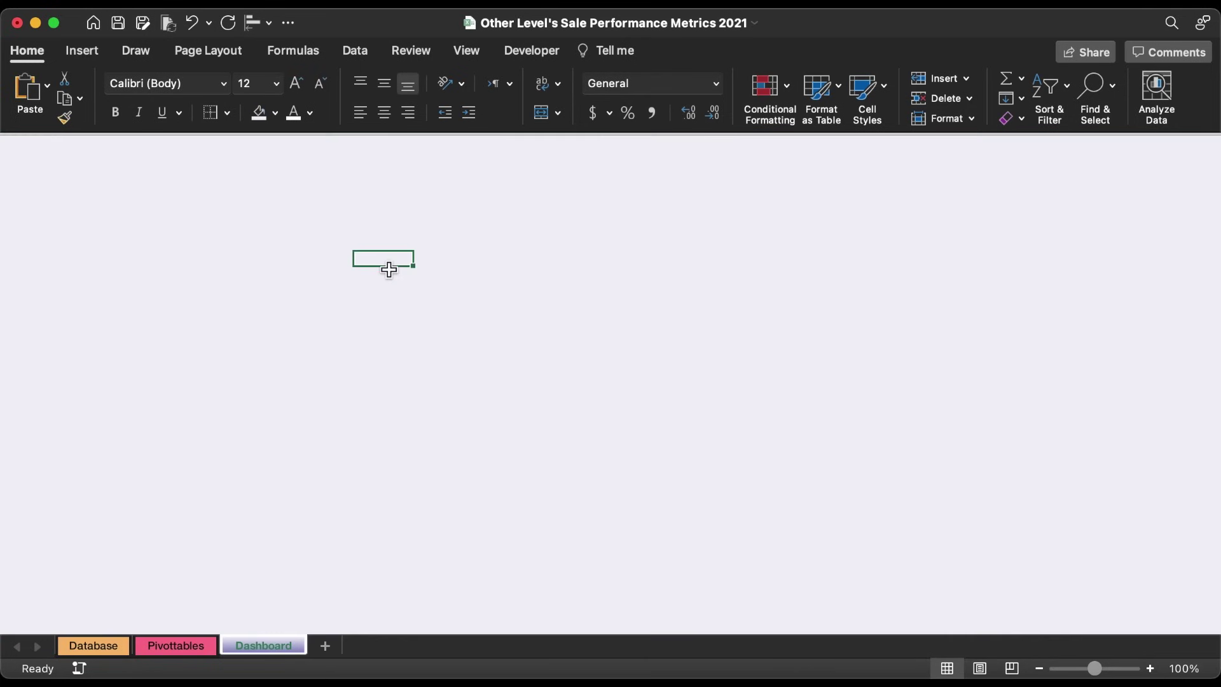
left_click(97, 55)
left_click(277, 89)
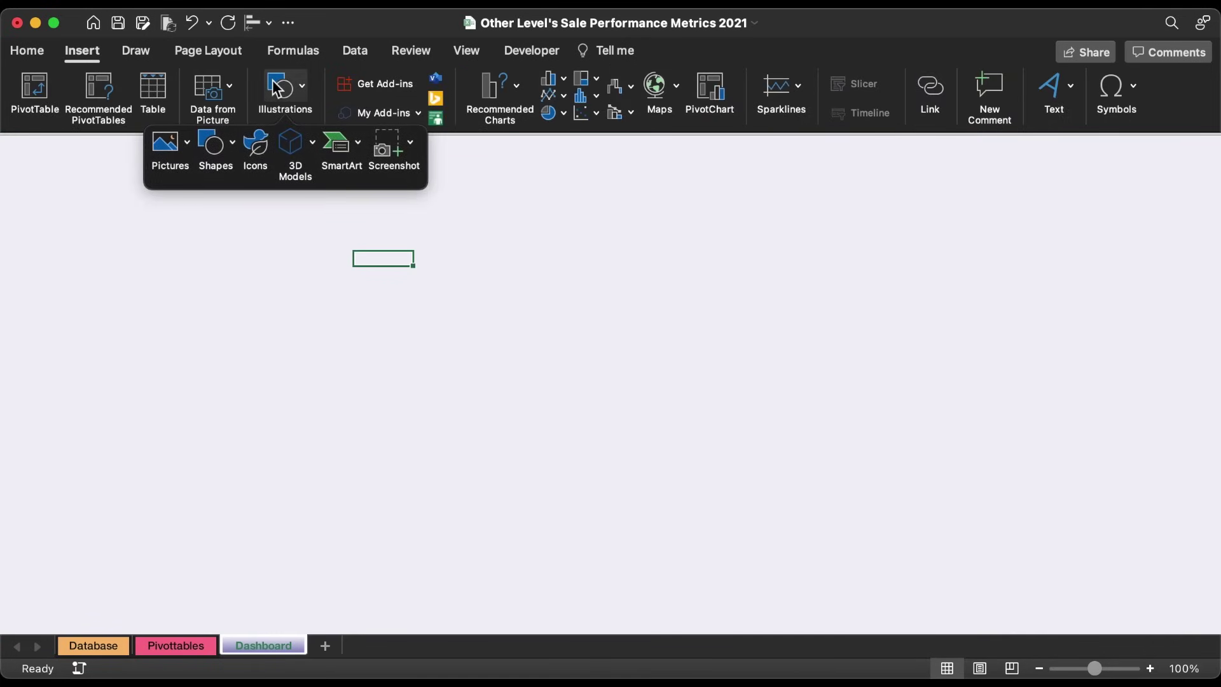
left_click(223, 143)
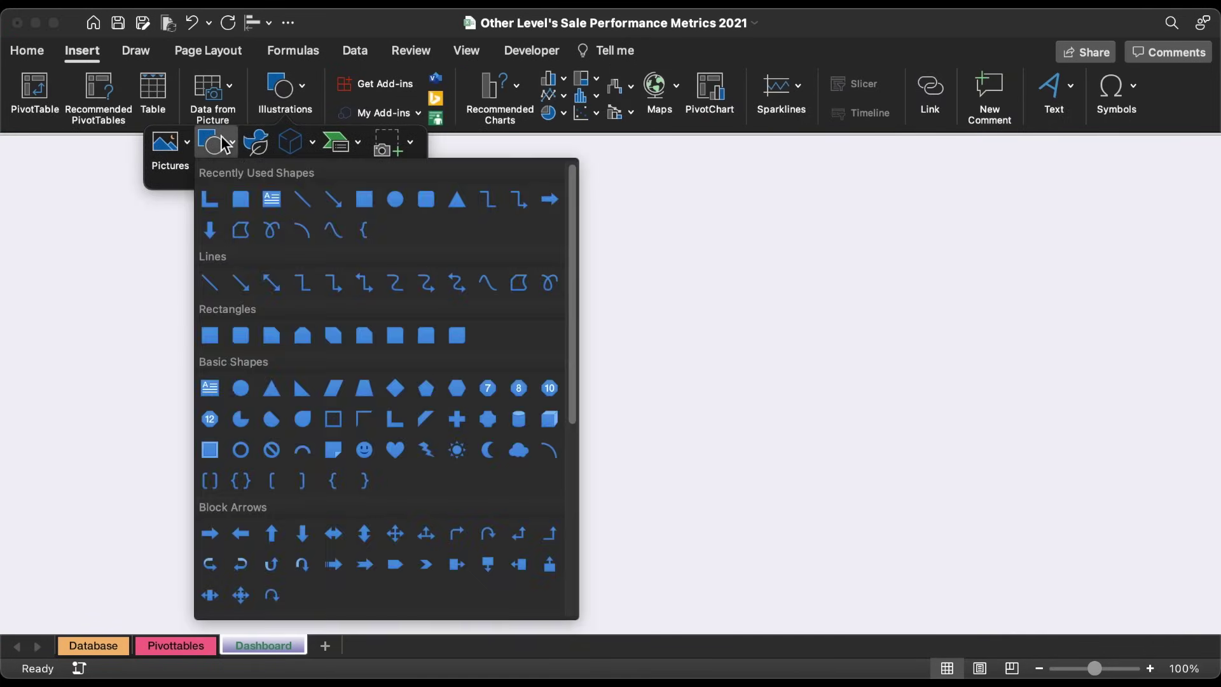
left_click(425, 199)
left_click_drag(170, 178, 368, 324)
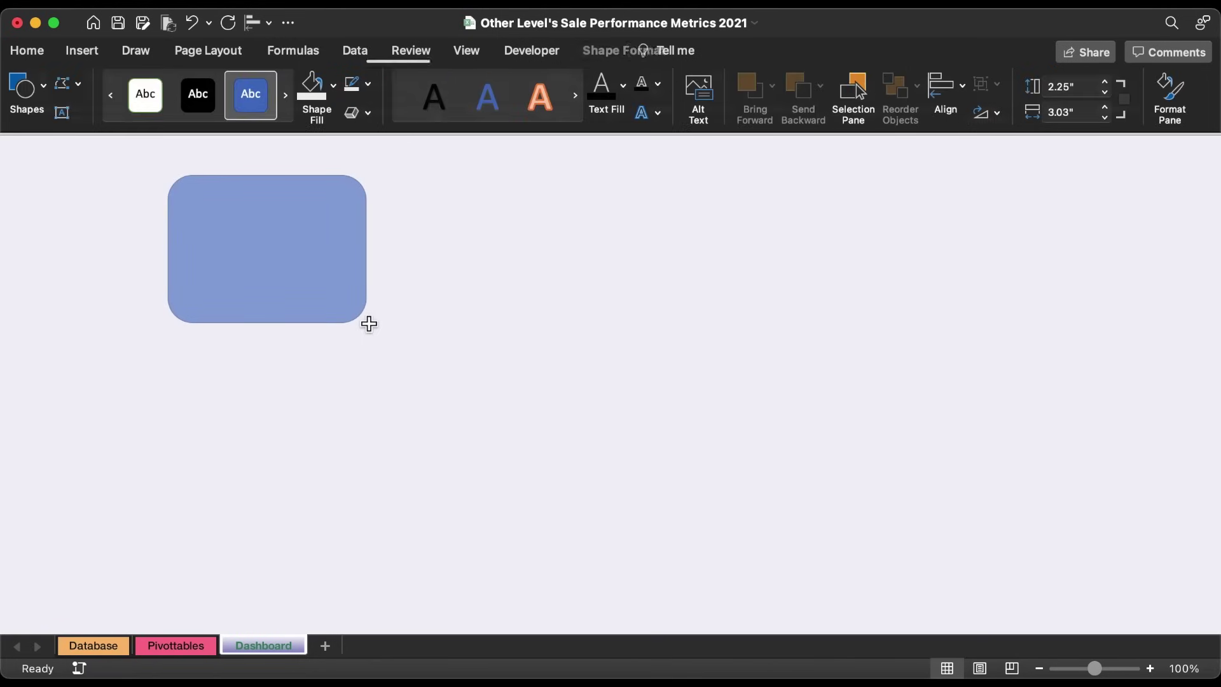
Remove the card's outline, fill it white, and move it toward the left edge.
left_click(371, 83)
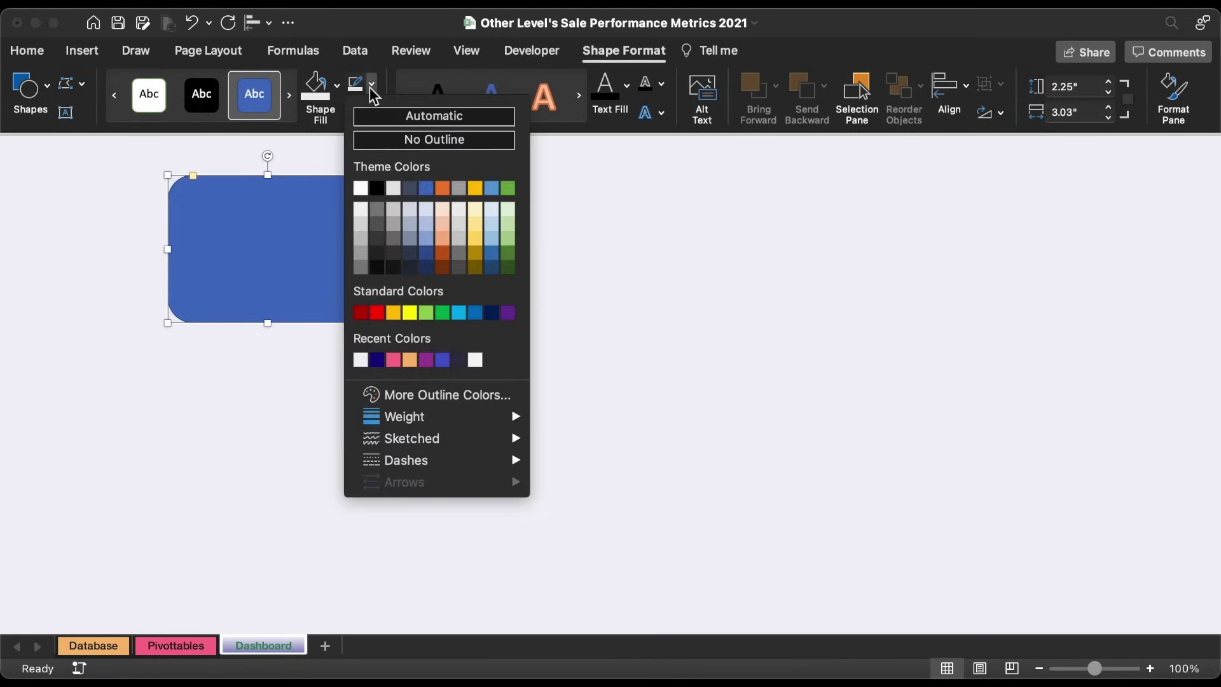
left_click(379, 140)
left_click(336, 85)
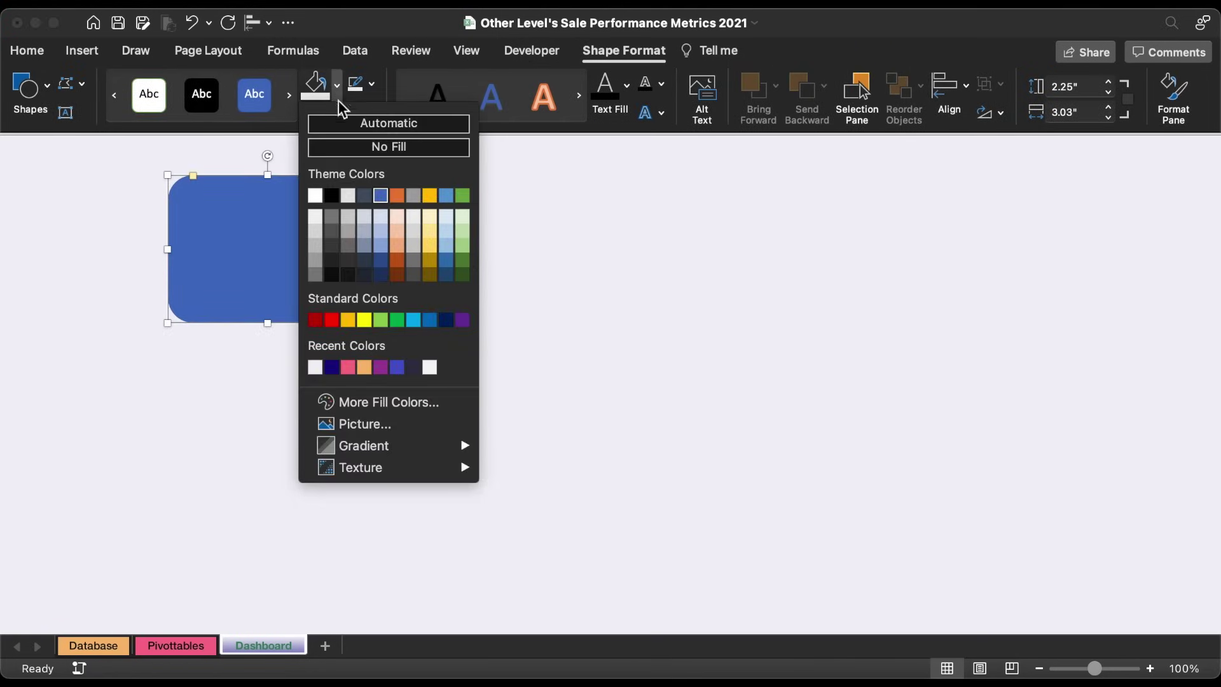
left_click(315, 195)
left_click_drag(276, 253, 150, 252)
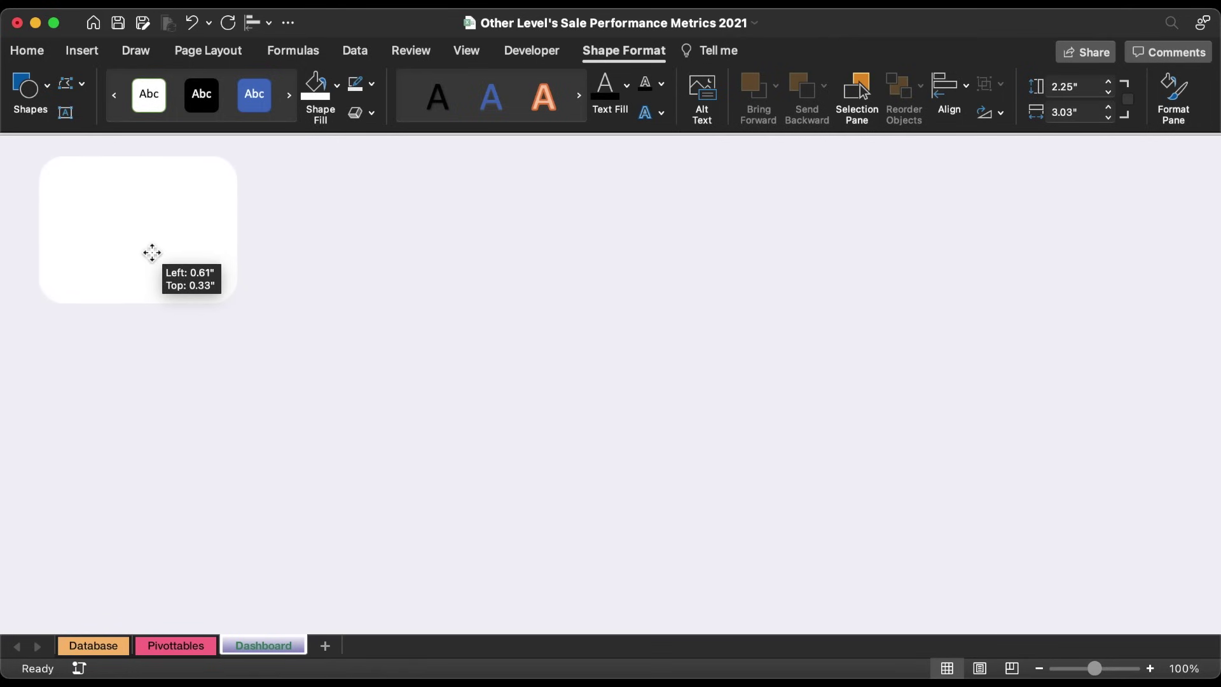
left_click(368, 114)
Give the card an outer shadow with 88% transparency, 22 pt blur and 4 pt distance.
mouse_move(393, 181)
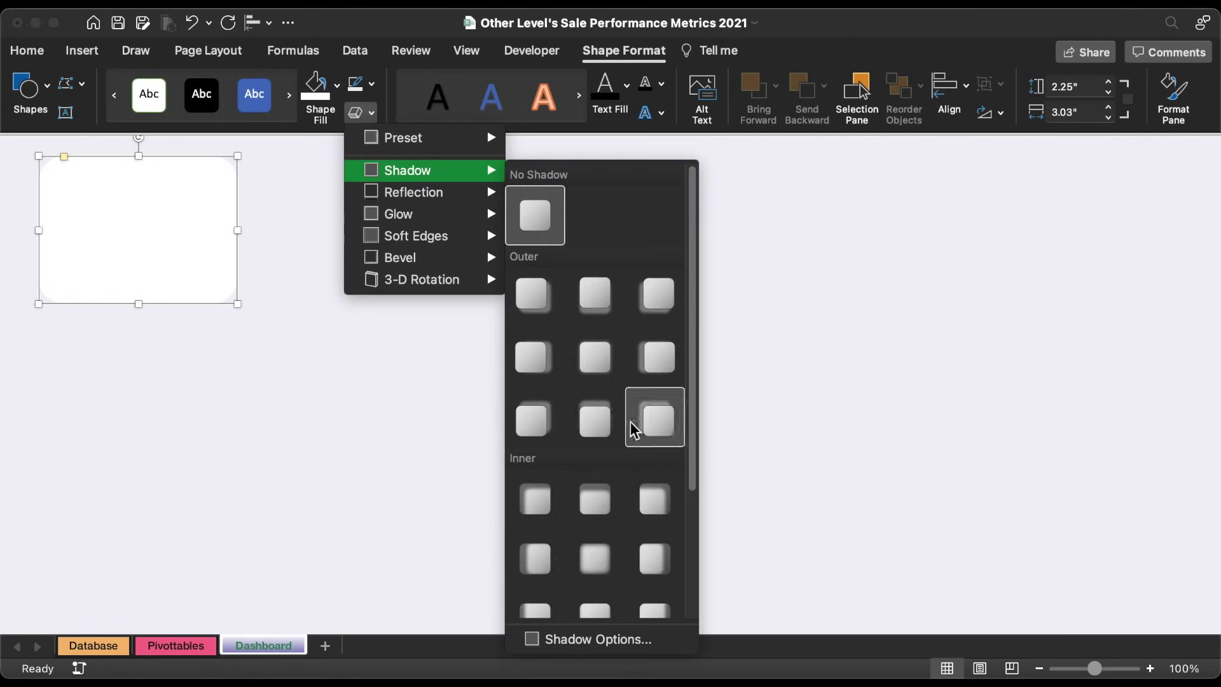
left_click(632, 636)
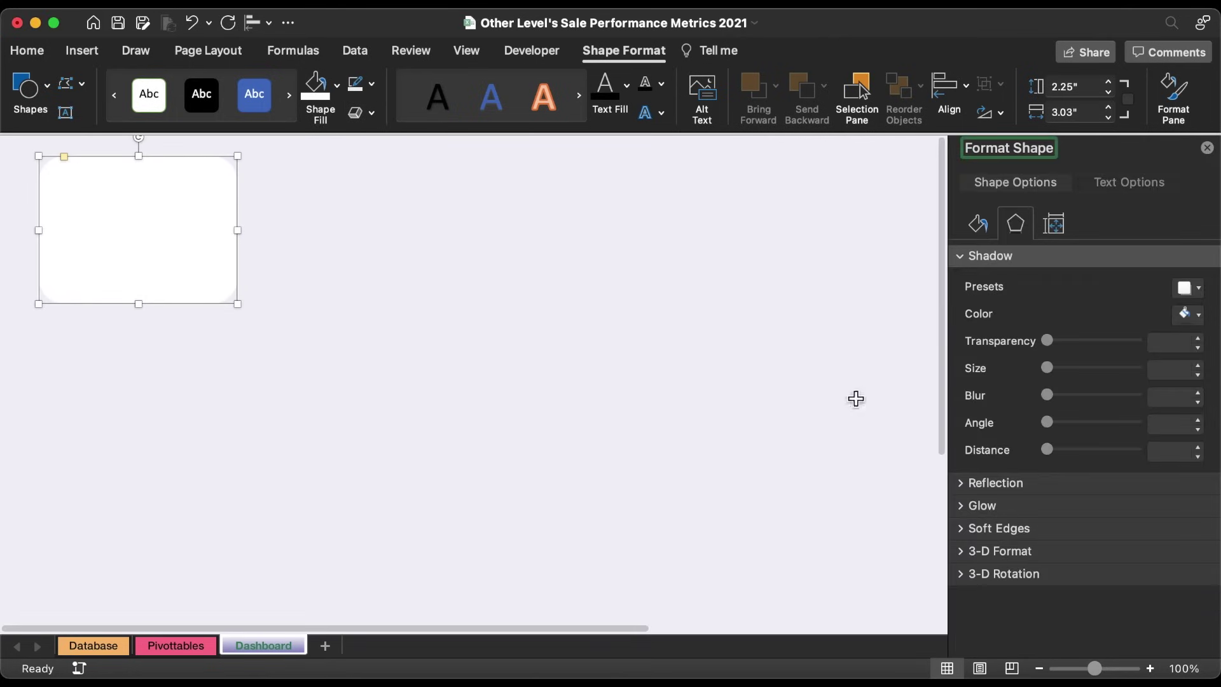
left_click(1193, 289)
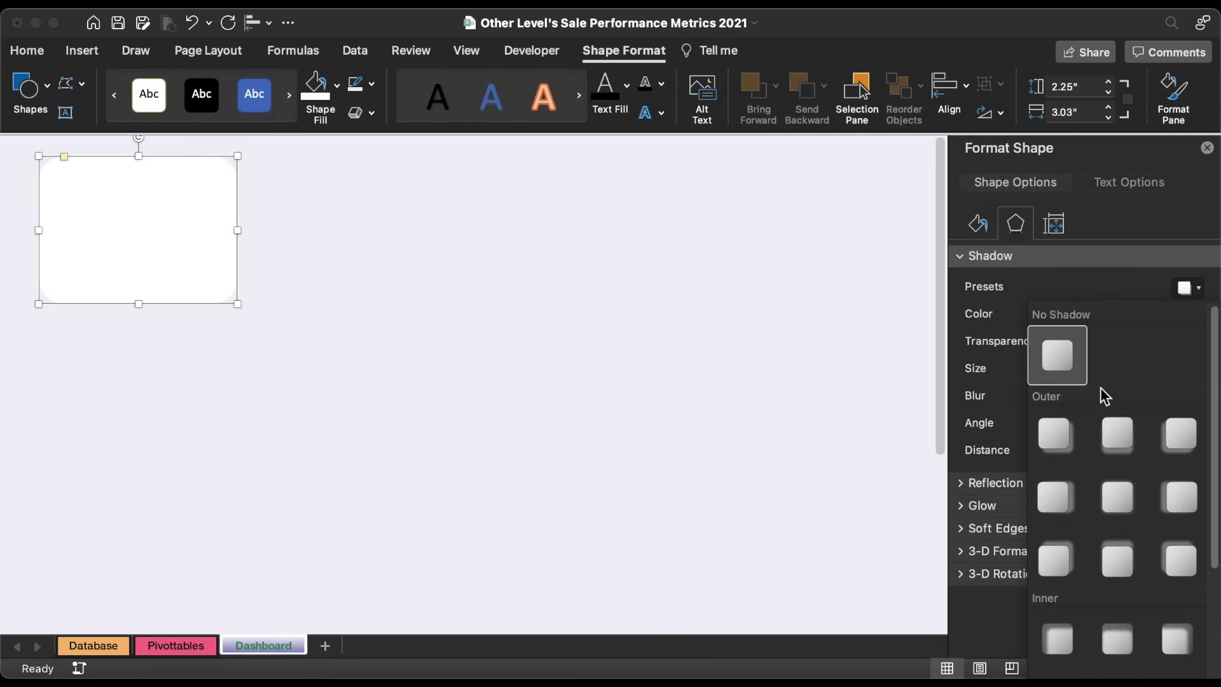
left_click(1069, 425)
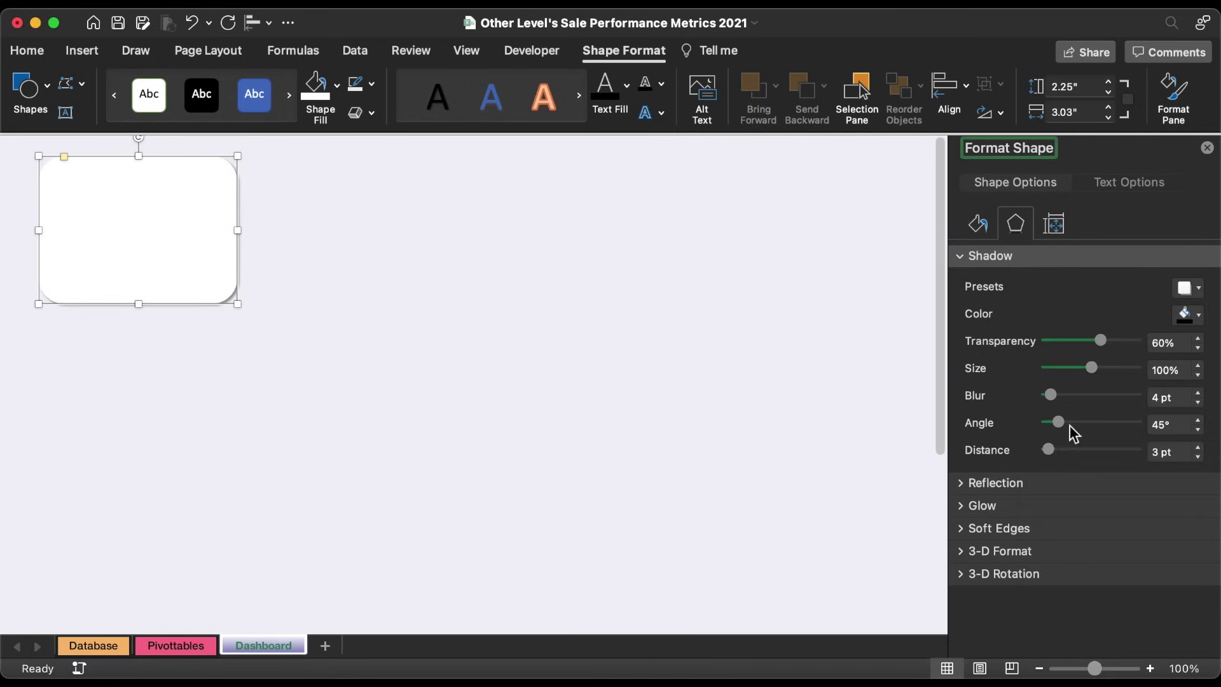
left_click(1180, 344)
key("Return")
left_click(1179, 398)
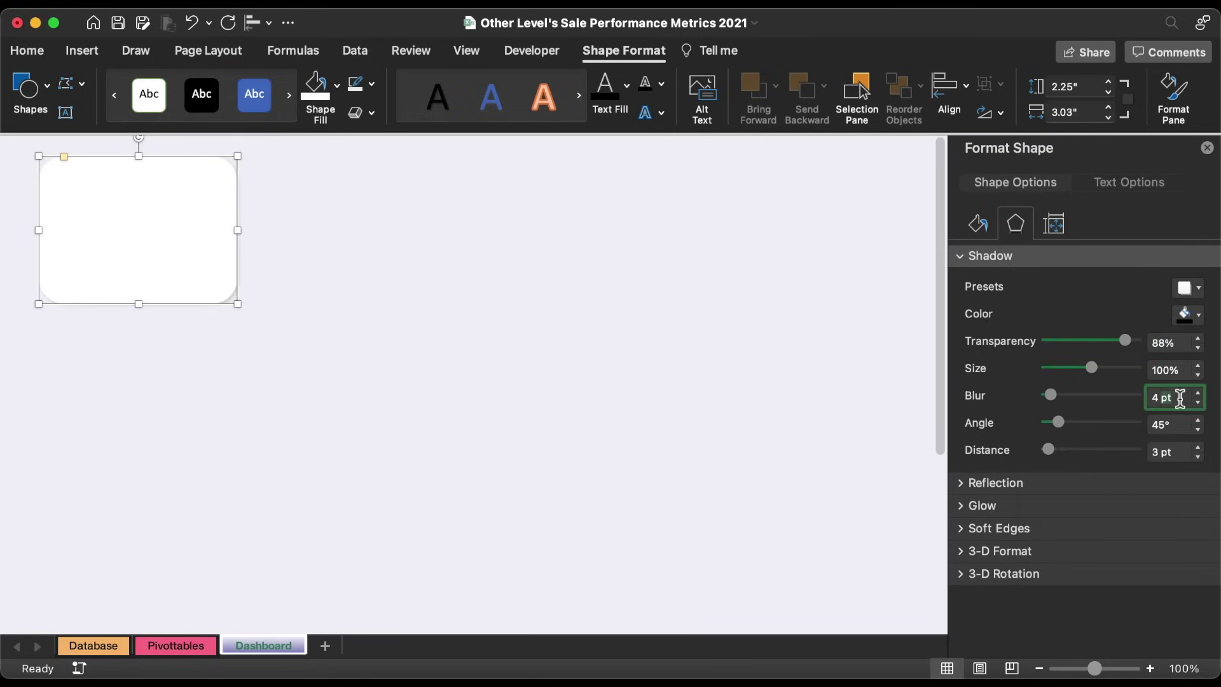
left_click(1179, 452)
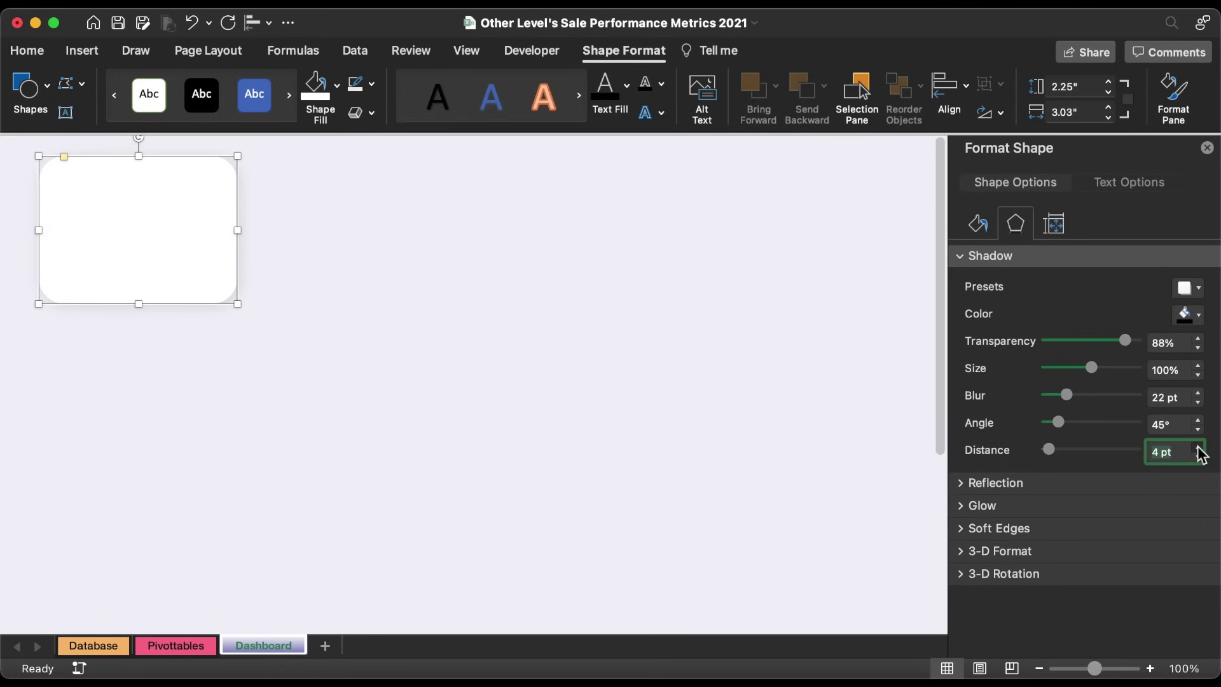
left_click(506, 286)
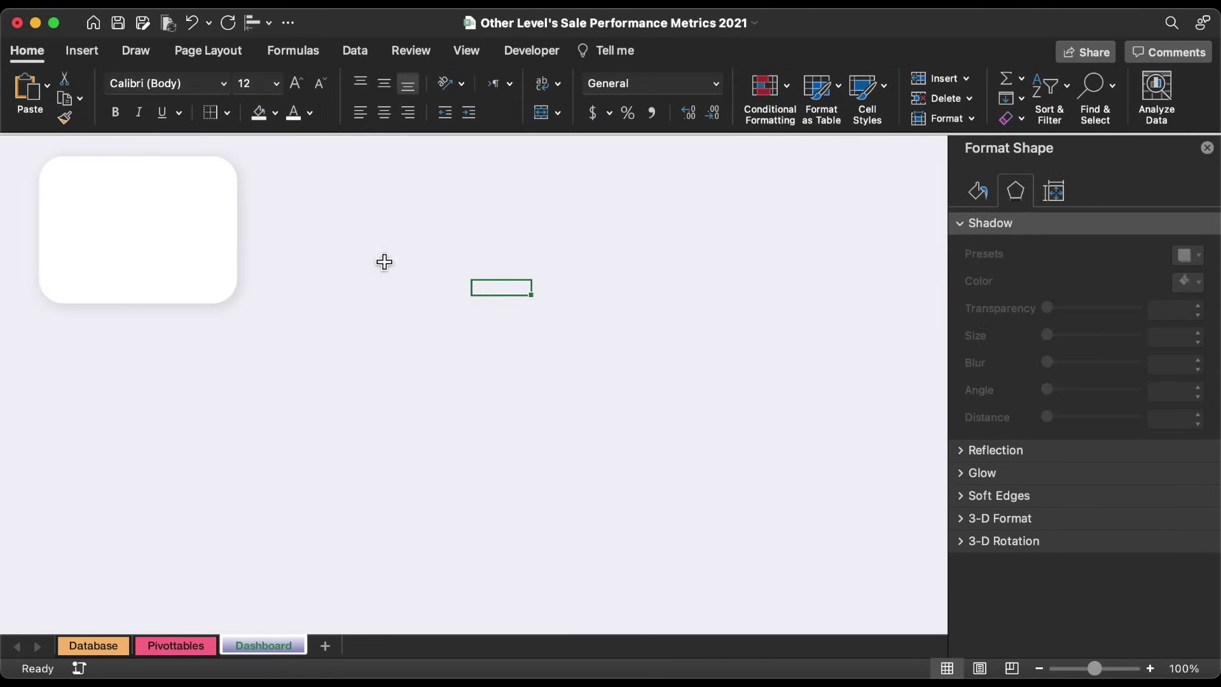
left_click(143, 215)
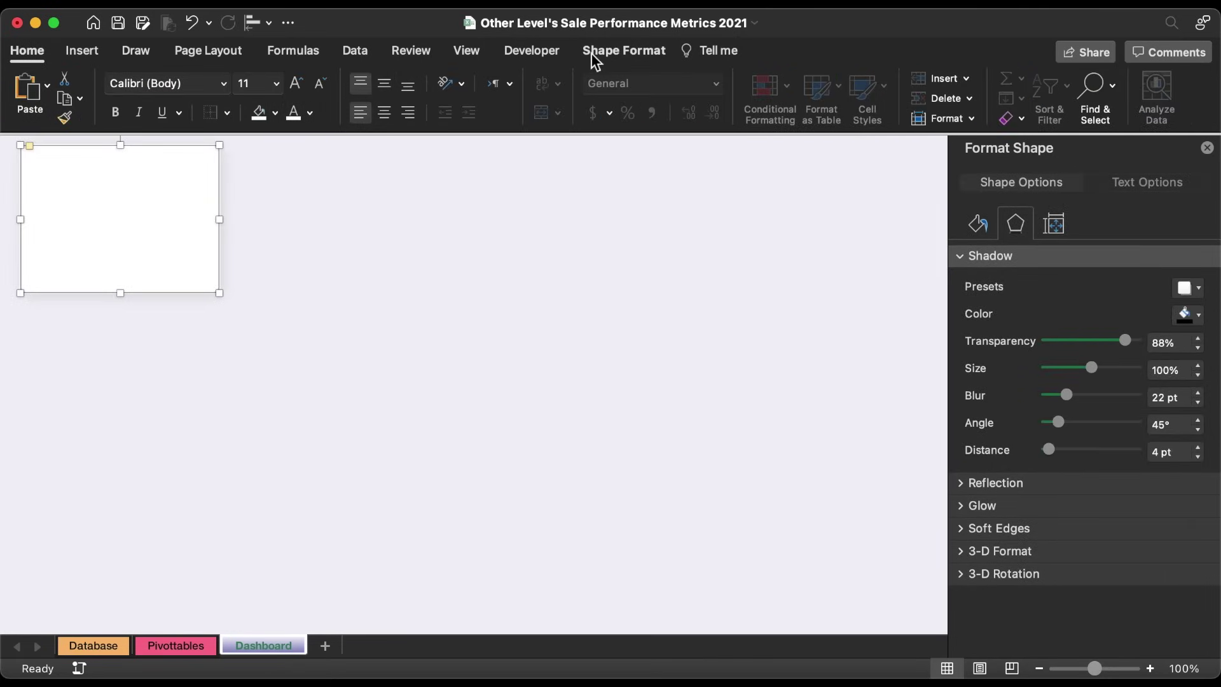
Resize the card to 2.2" tall by 1.31" wide and move it to the top-left corner.
left_click(587, 52)
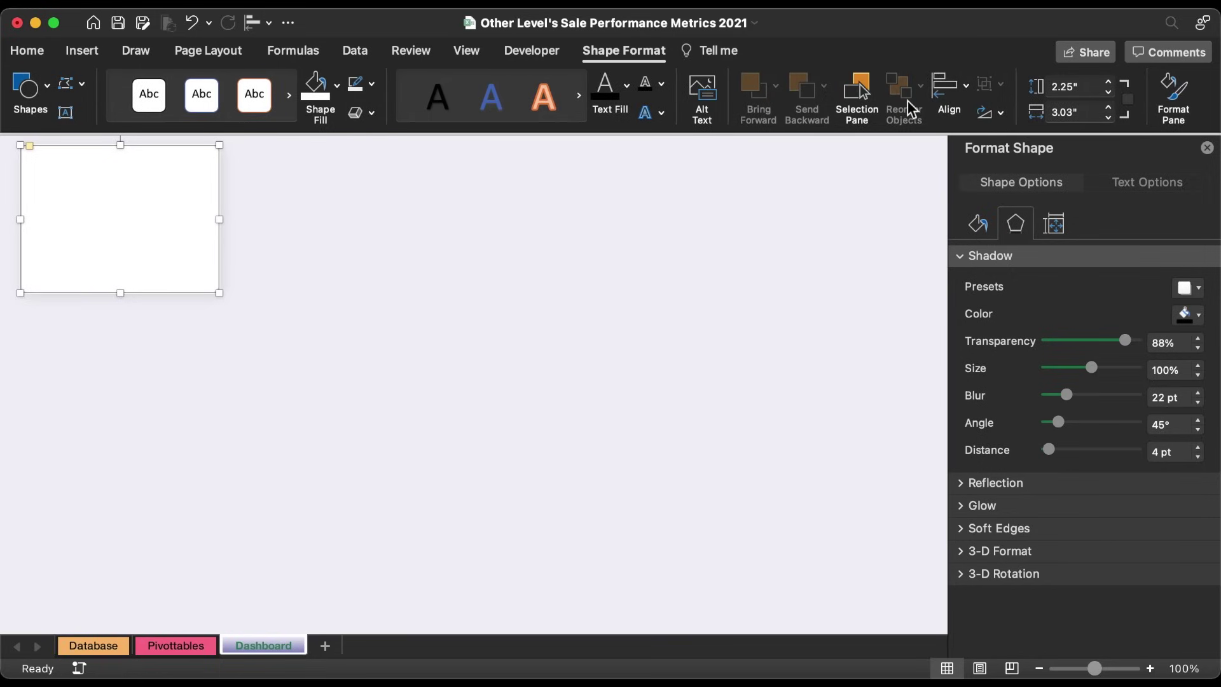
left_click(1086, 87)
key("BackSpace")
left_click(1084, 112)
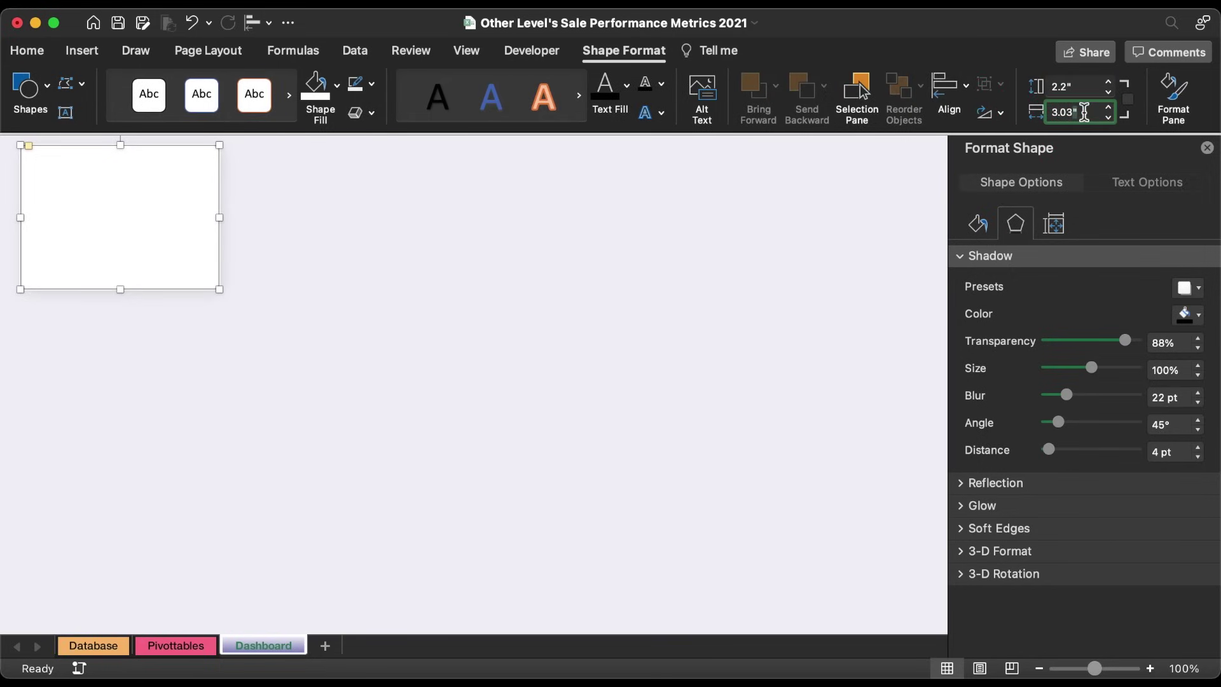
type("1.31")
key("Return")
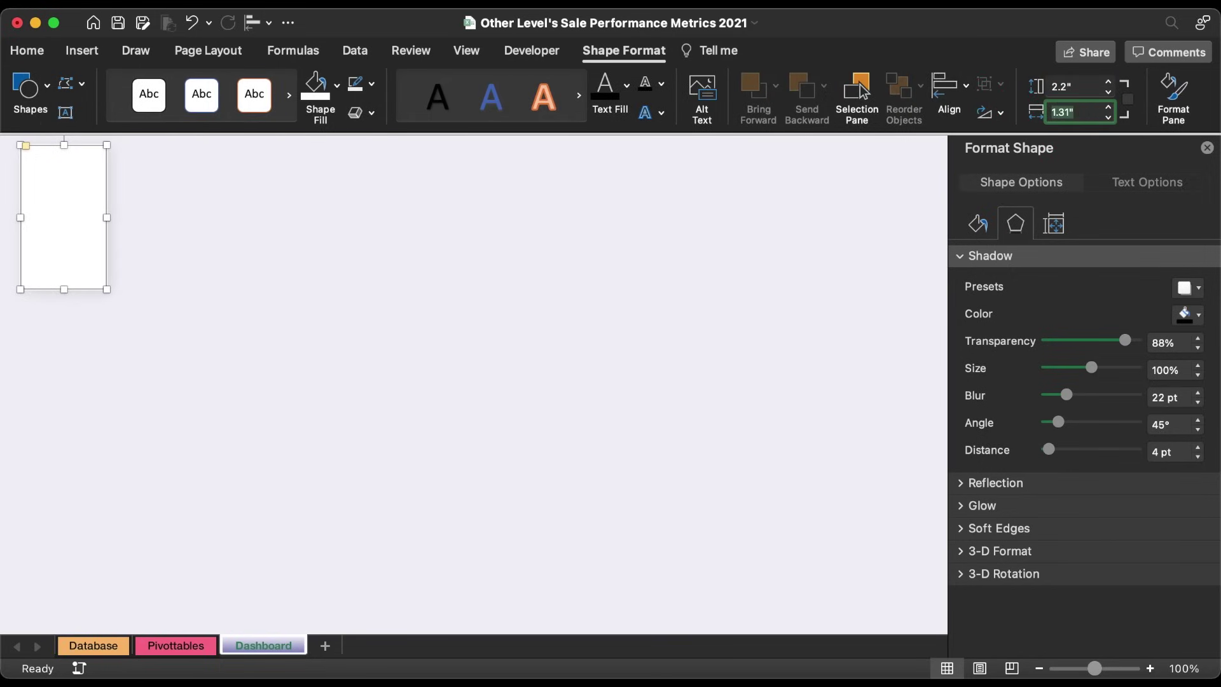
left_click_drag(62, 215, 52, 212)
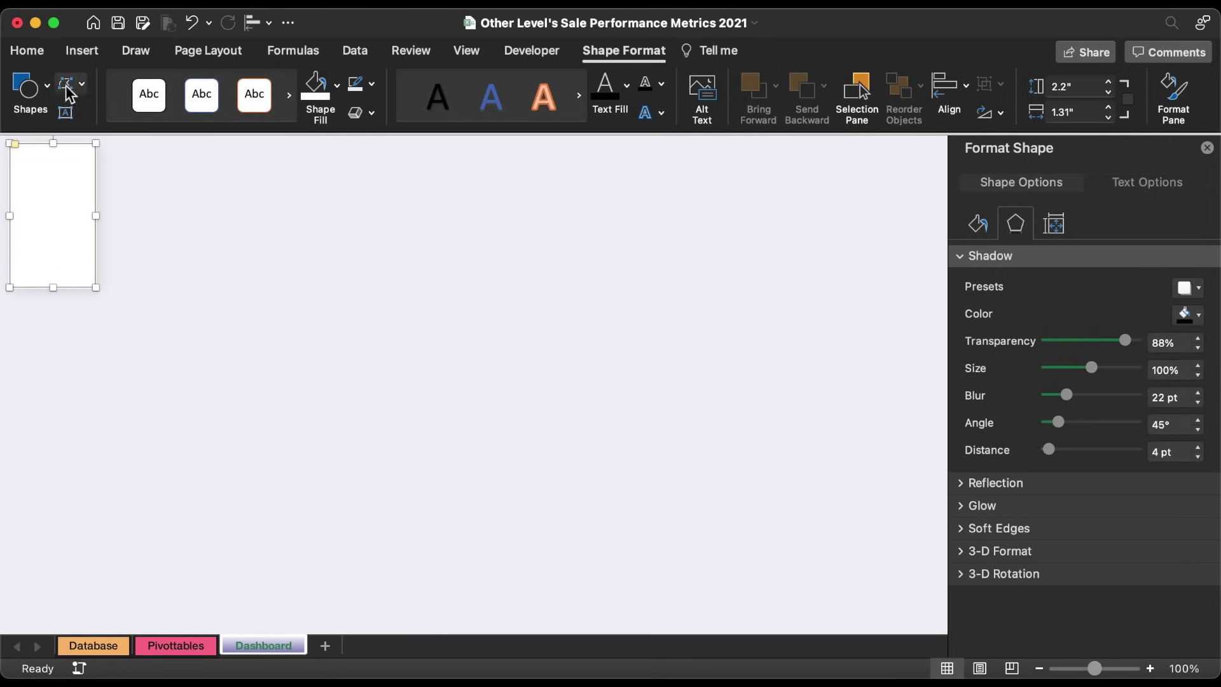
Add a text box reading "Other Level's" and "Sale Performance Metrics" on two lines.
left_click(49, 89)
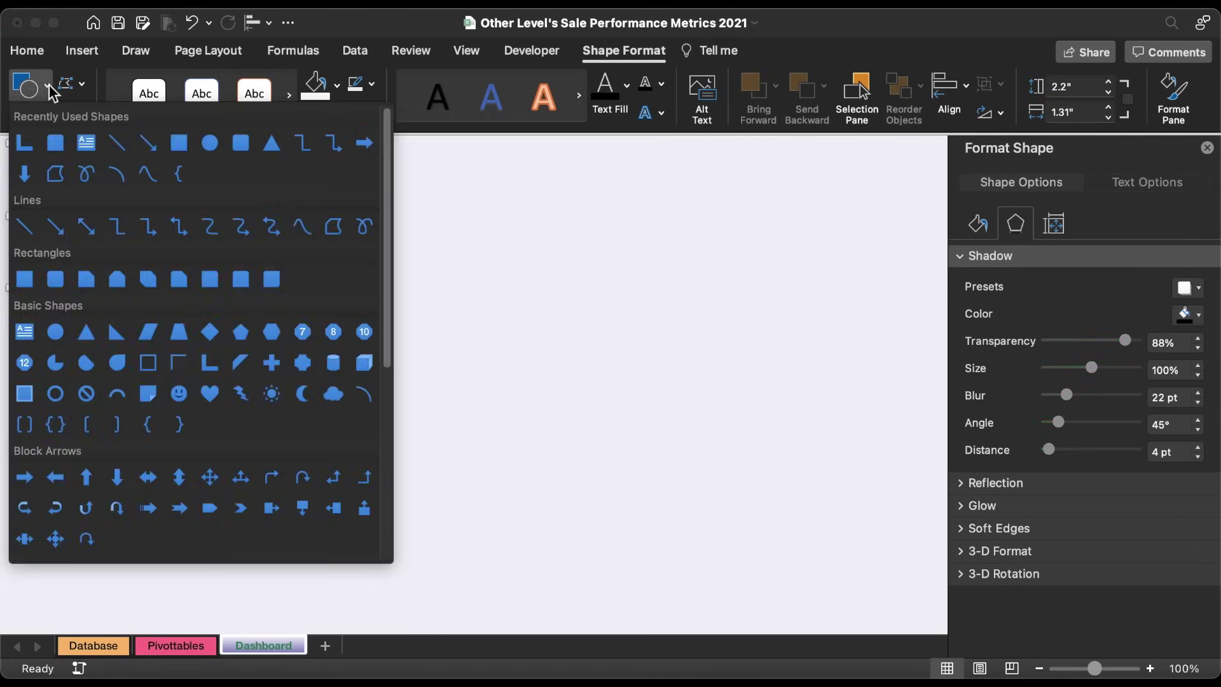
left_click(86, 142)
left_click_drag(225, 213, 343, 272)
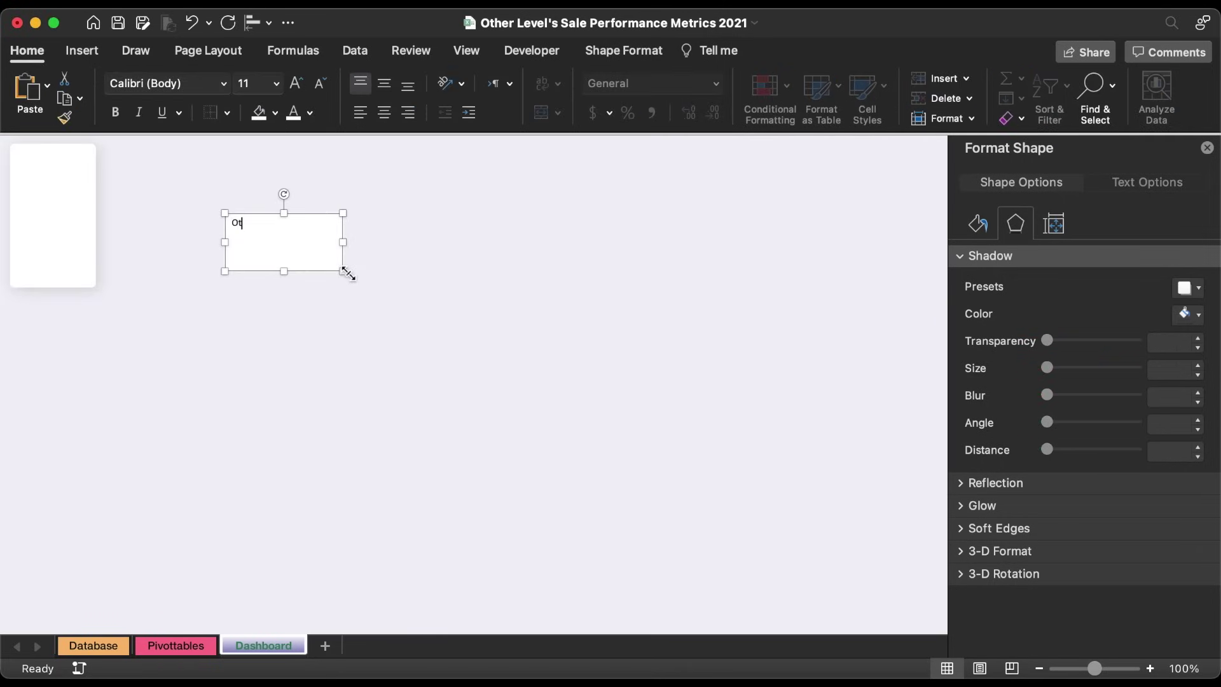
type("Other Level's")
key("Return")
type("Sale Performance Metrics 2022")
key("Return")
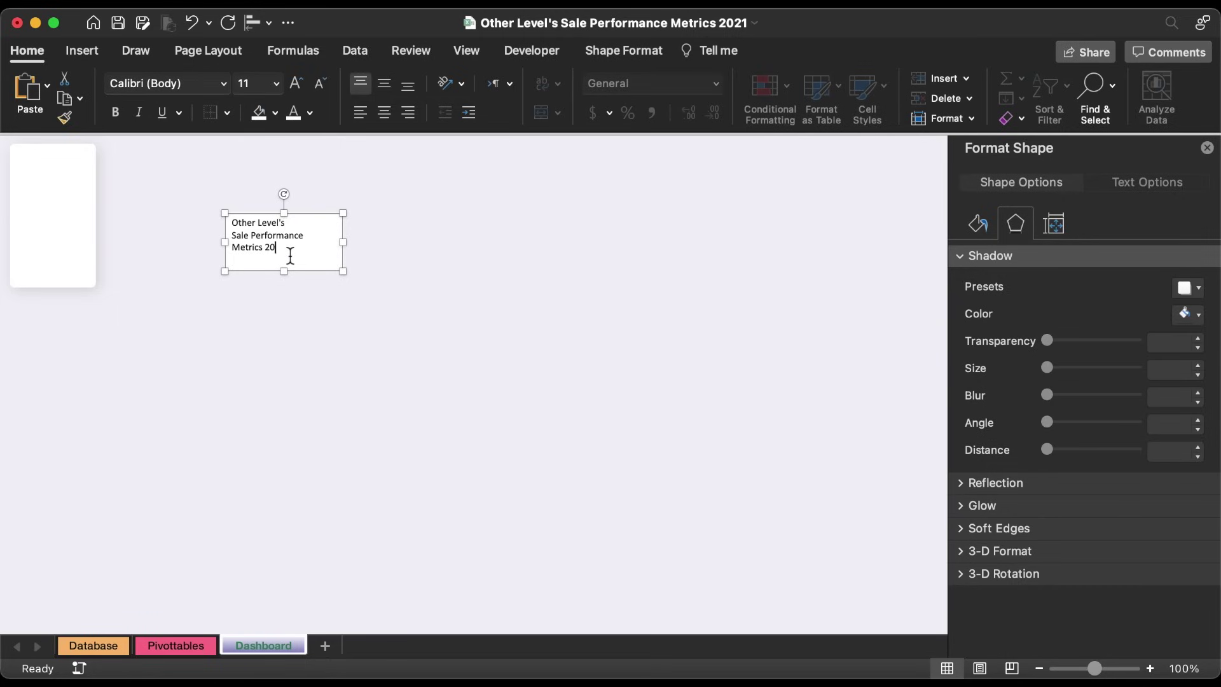
Centre the title on the white card in Abadi, with "Other Level's" pink and larger.
left_click_drag(323, 272, 118, 272)
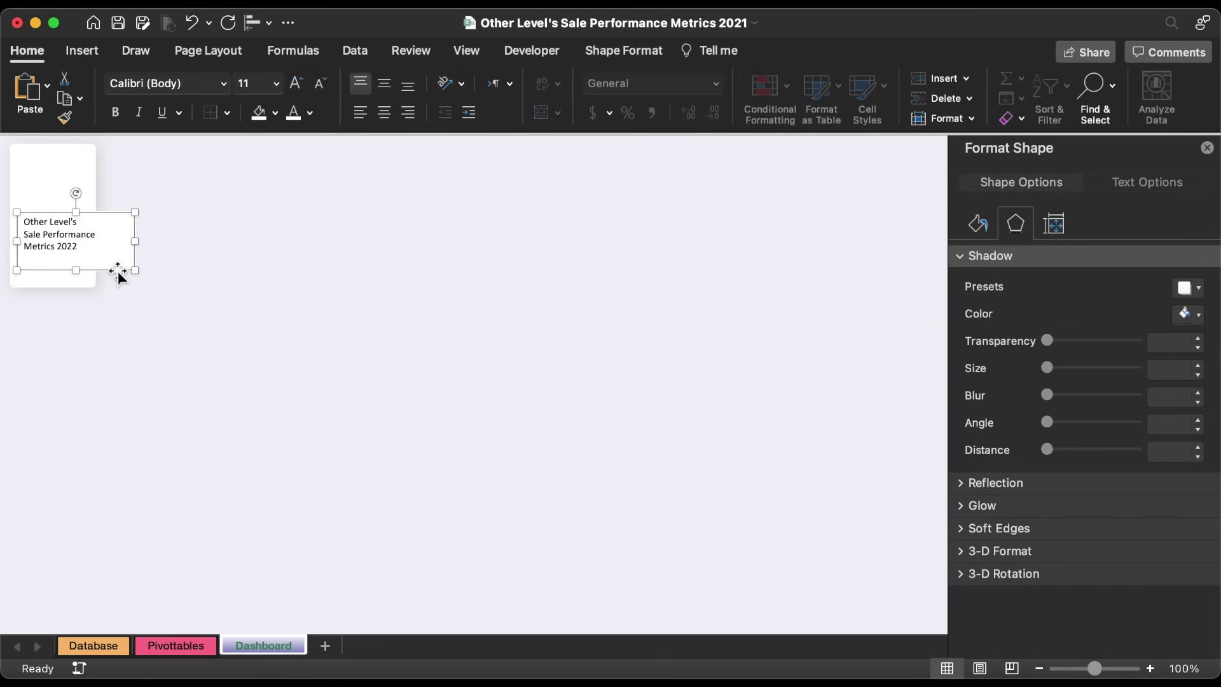
left_click(385, 85)
left_click(384, 113)
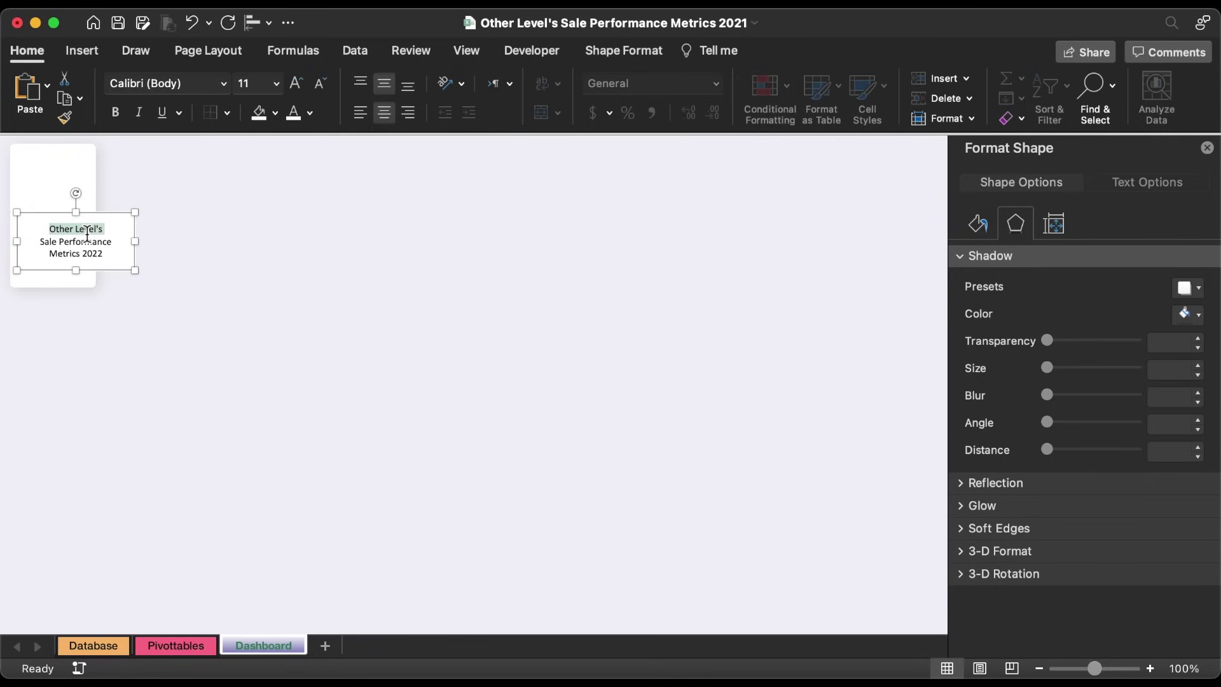
left_click(223, 84)
left_click(199, 252)
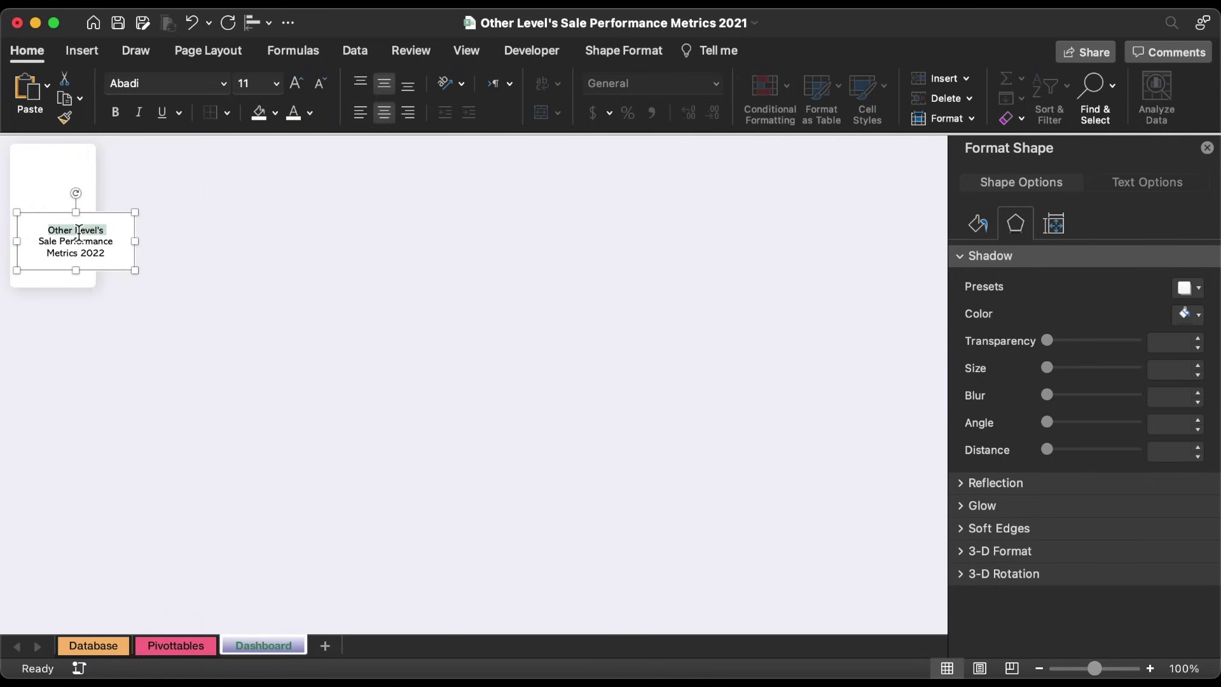
left_click(309, 113)
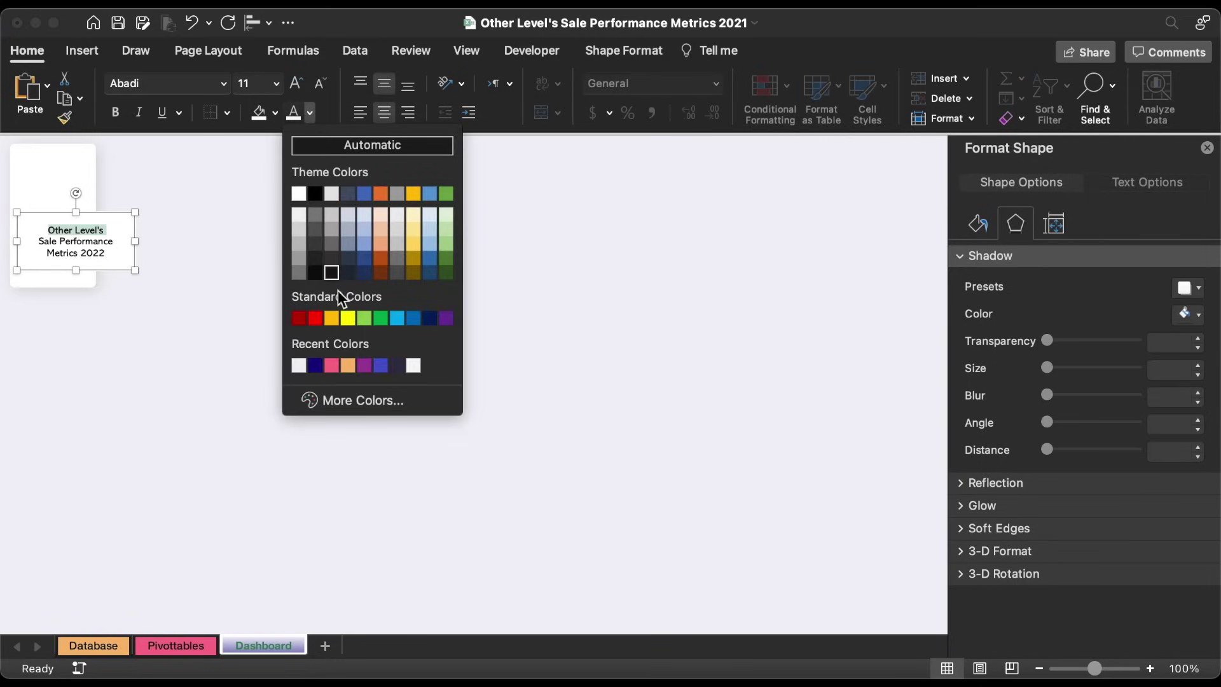
left_click(332, 365)
left_click(296, 84)
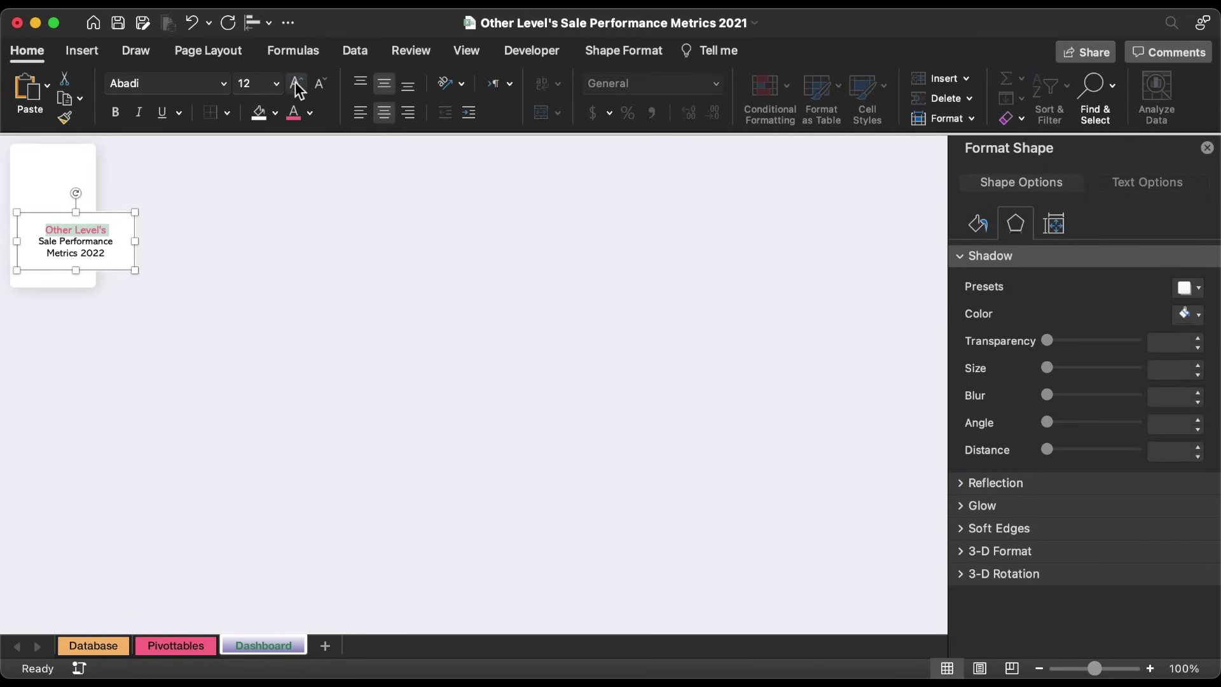
Put 2022 on its own line at size 8 in grey and fit the middle line on one line.
left_click(82, 253)
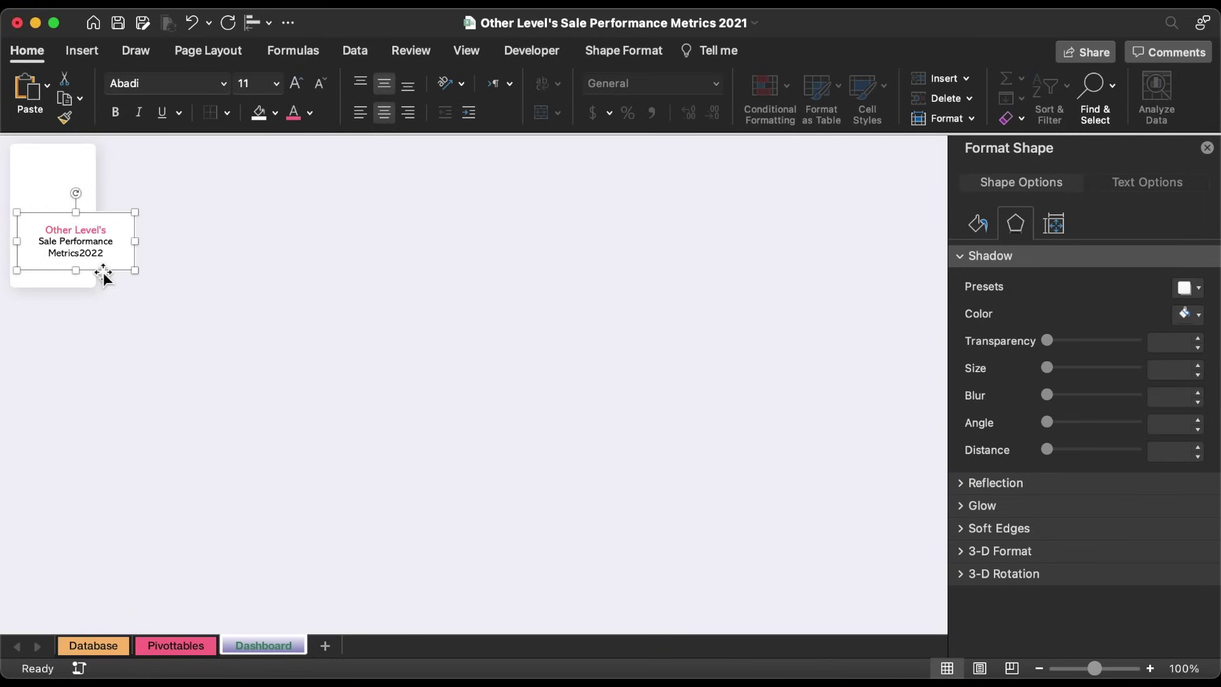
key("Return")
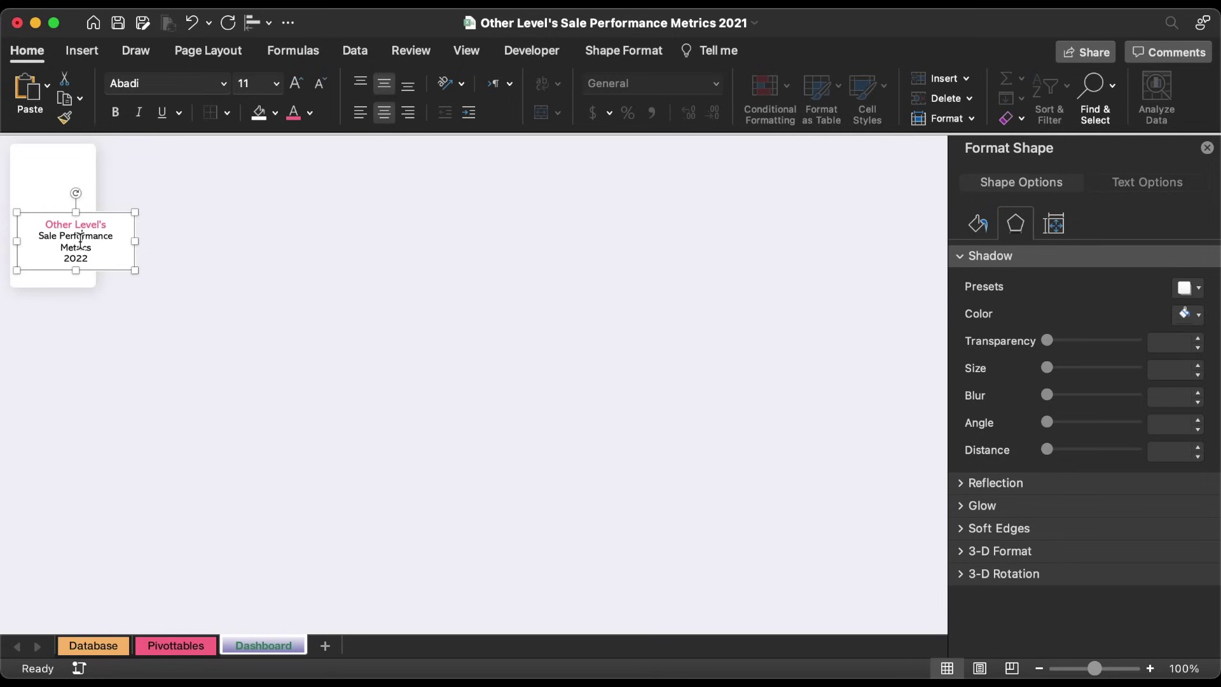
triple_click(80, 240)
left_click(320, 84)
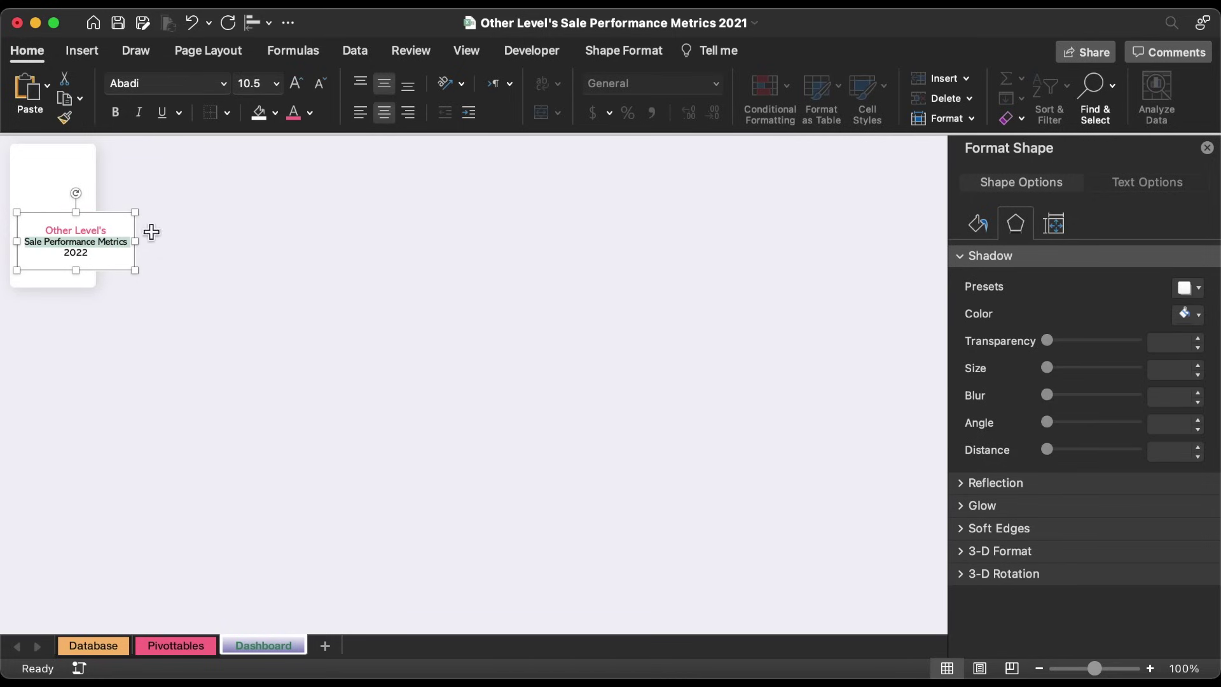
double_click(76, 252)
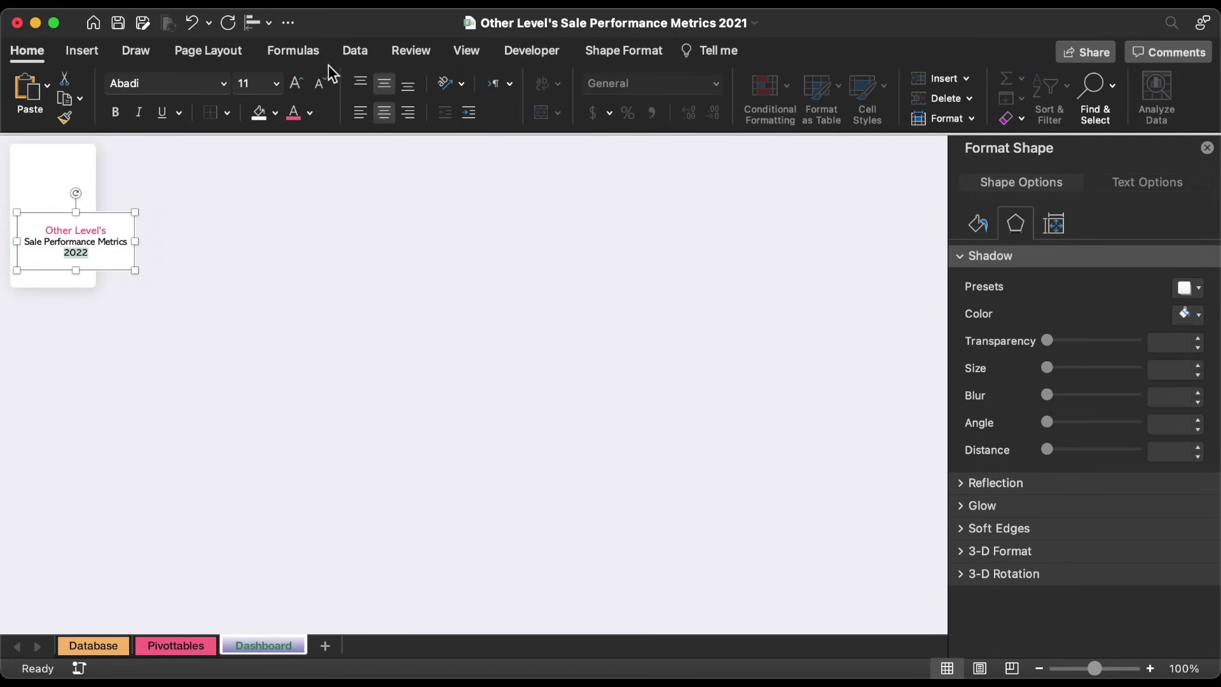
left_click(321, 83)
left_click(321, 83)
left_click(321, 83)
left_click(310, 113)
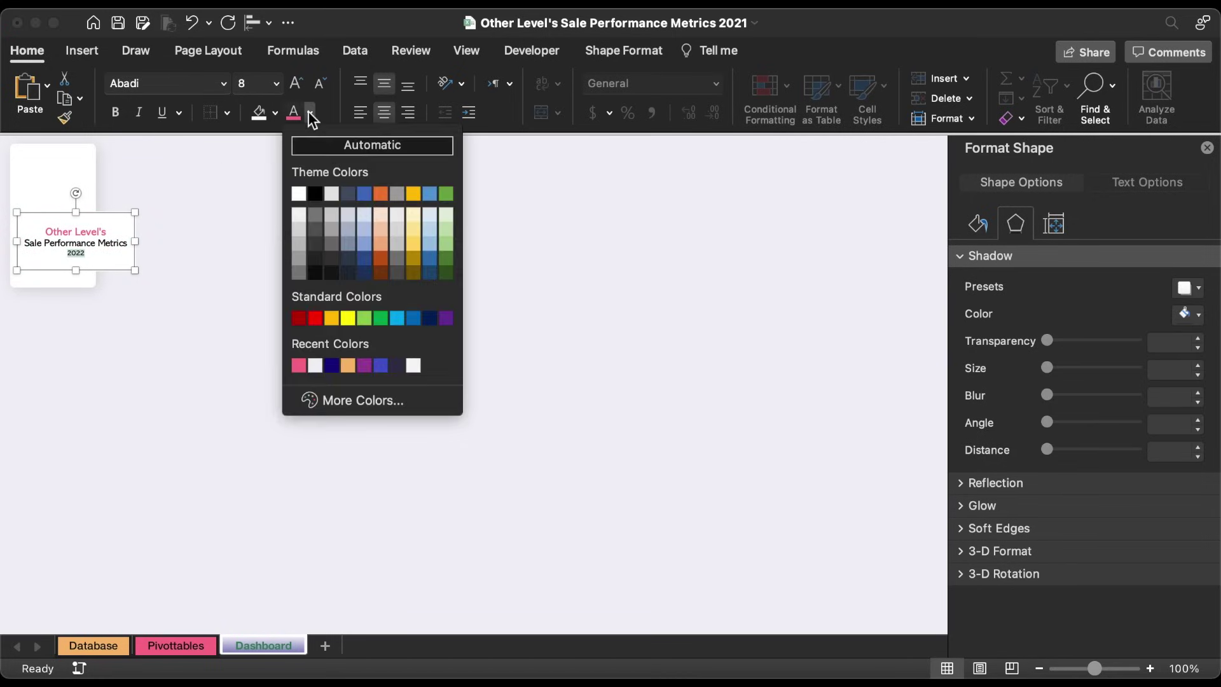
left_click(297, 252)
Narrow the title text box and nudge it into place inside the card.
left_click_drag(135, 245, 102, 245)
key("Down")
key("Down")
key("Down")
key("Down")
key("Left")
key("Left")
key("Left")
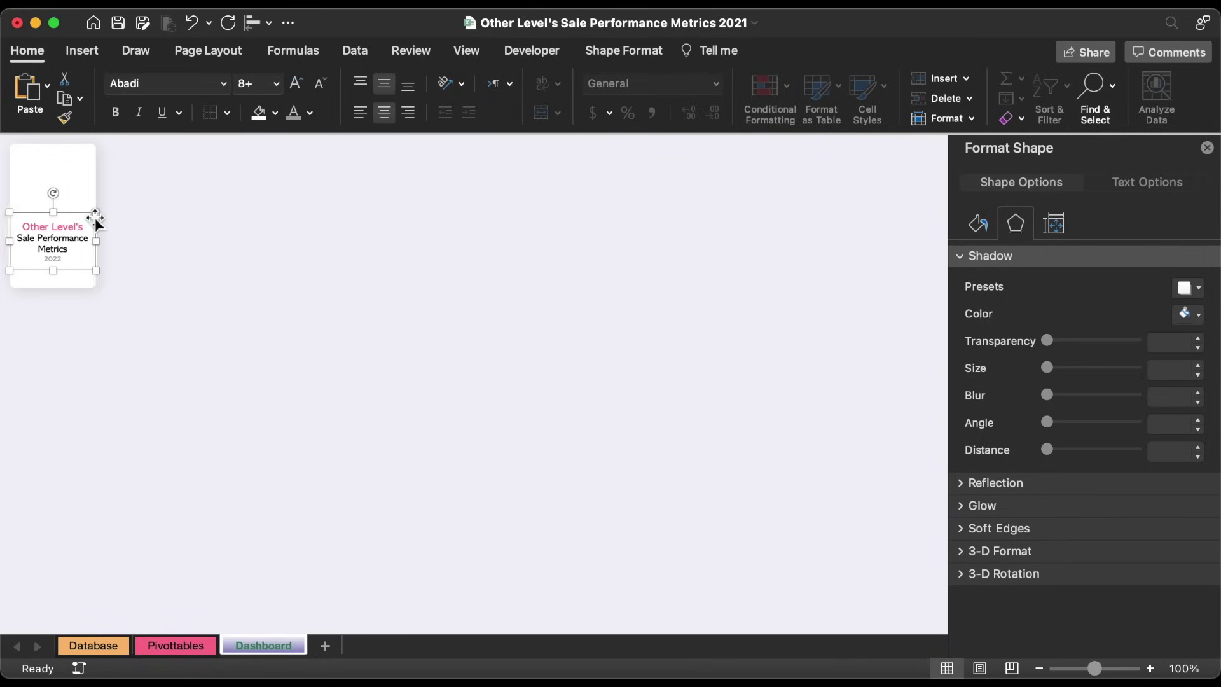
Paste the gold logo and place it at the top of the title card.
left_click(89, 53)
left_click(284, 92)
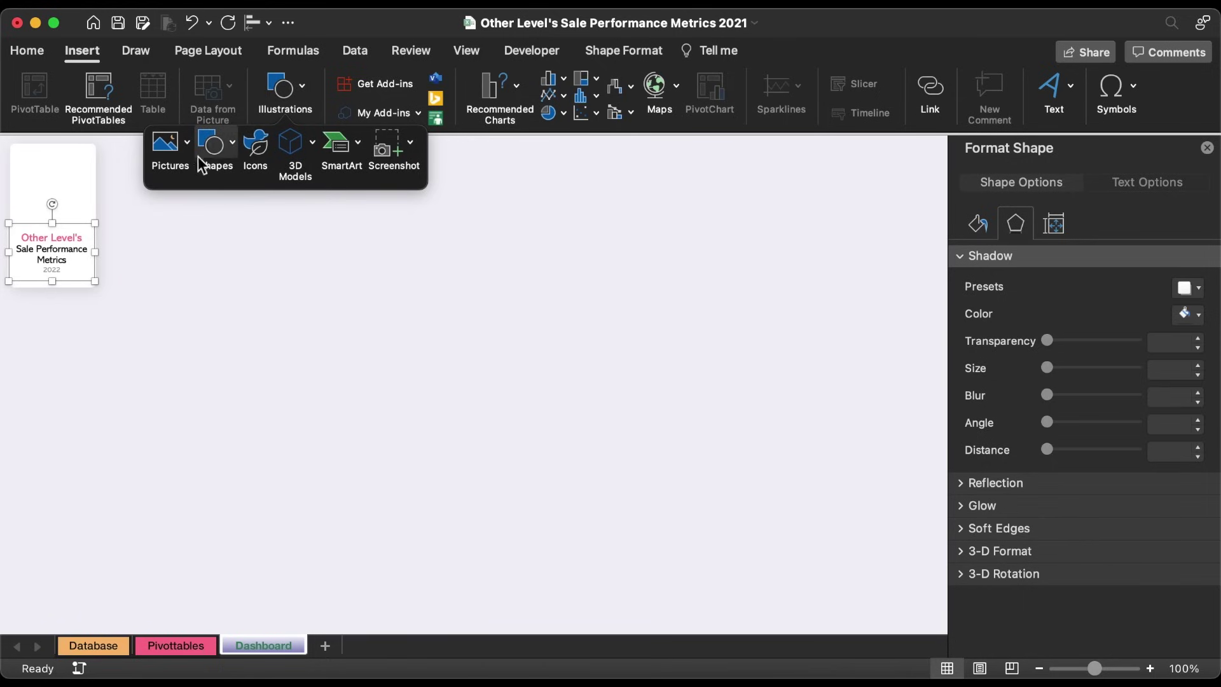
left_click(174, 153)
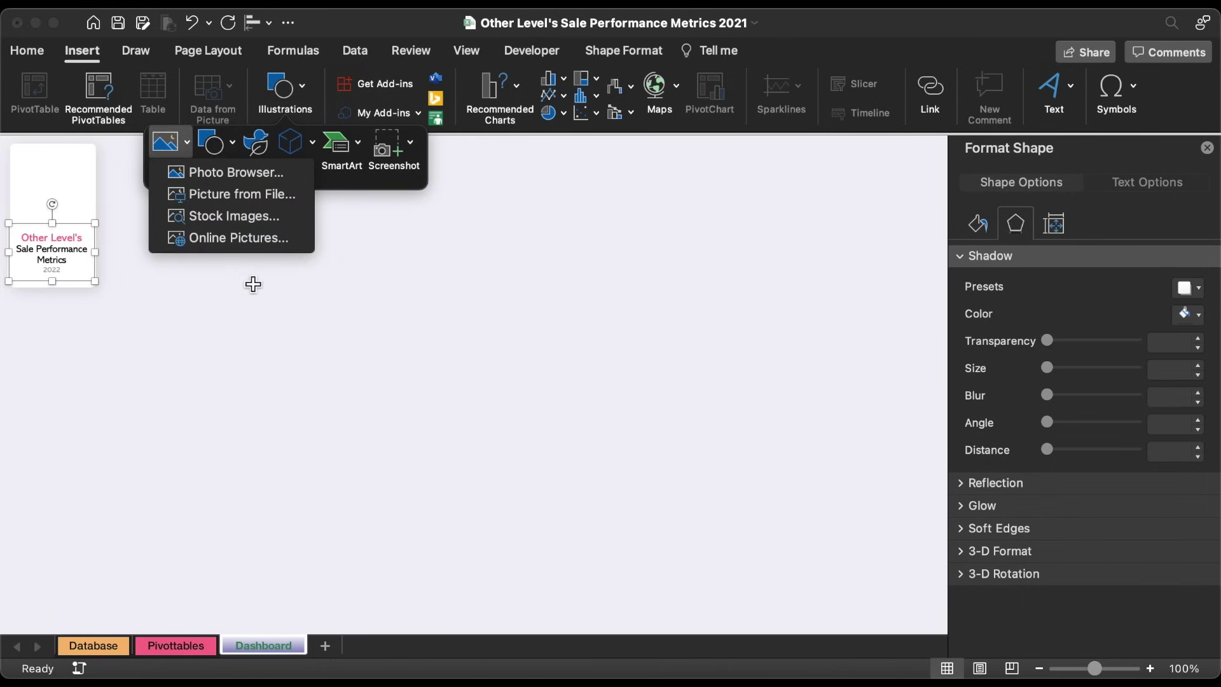
key("super+v")
left_click_drag(153, 229, 59, 188)
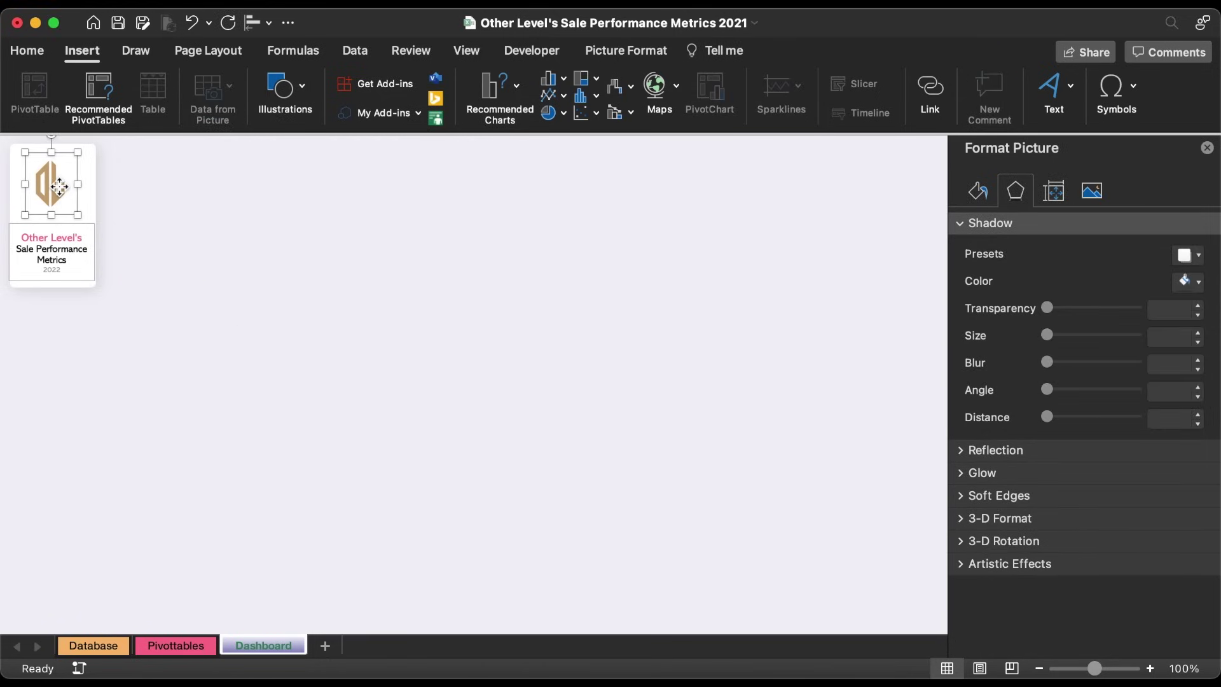
Remove the title text box's fill and outline.
left_click(87, 227)
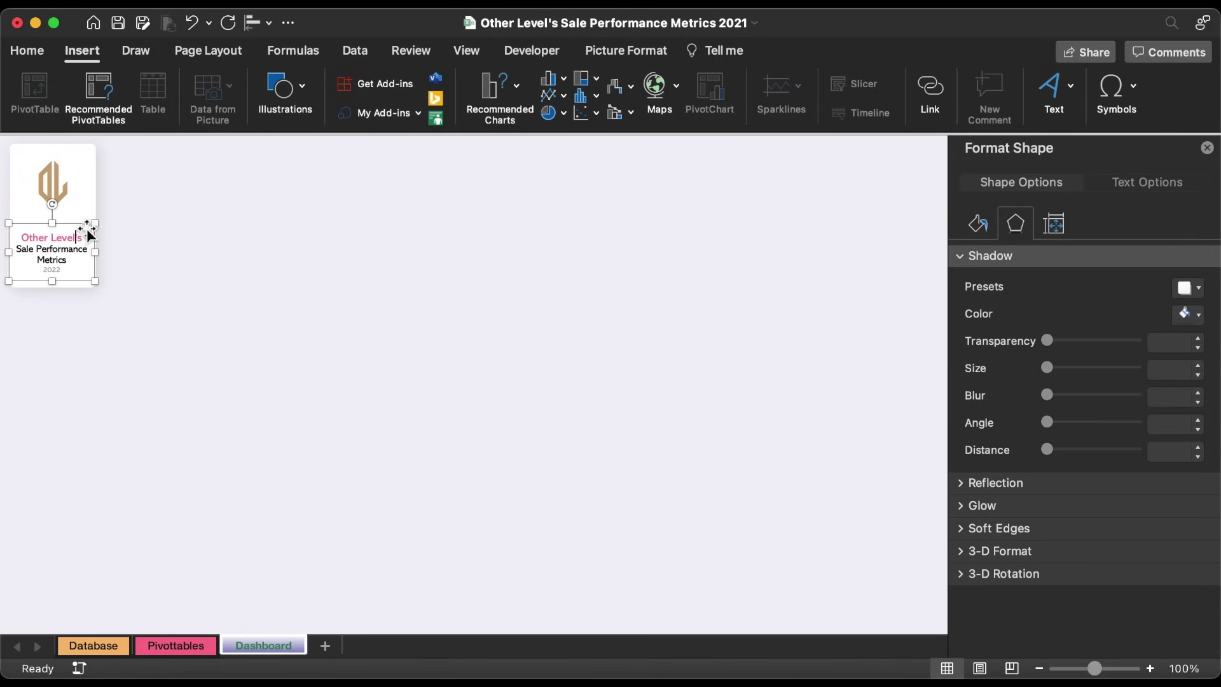
left_click(974, 230)
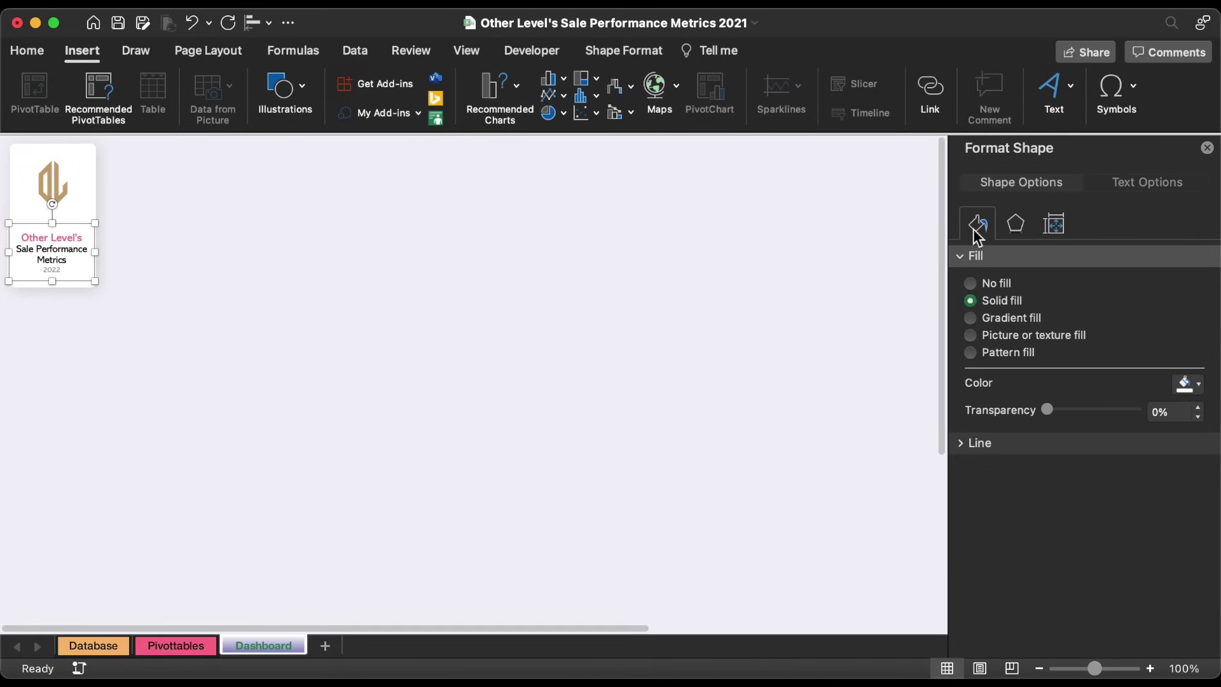
left_click(964, 444)
left_click(971, 284)
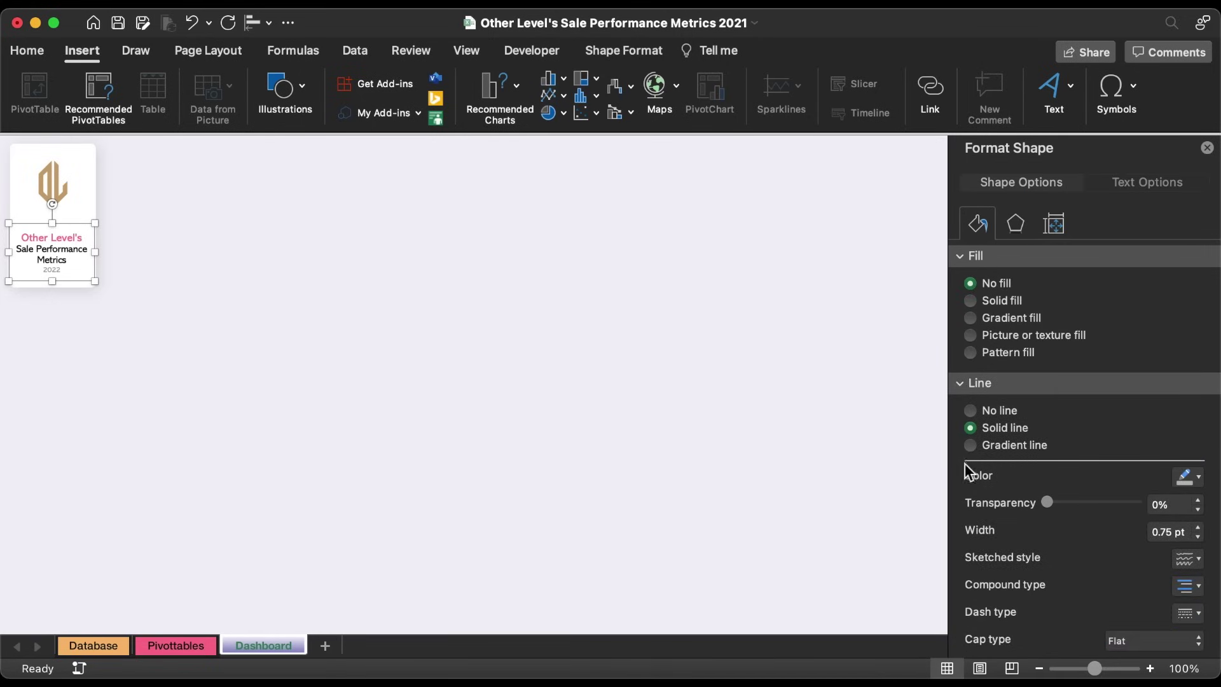
left_click(971, 410)
Centre the logo and title horizontally over the white card.
left_click(430, 382)
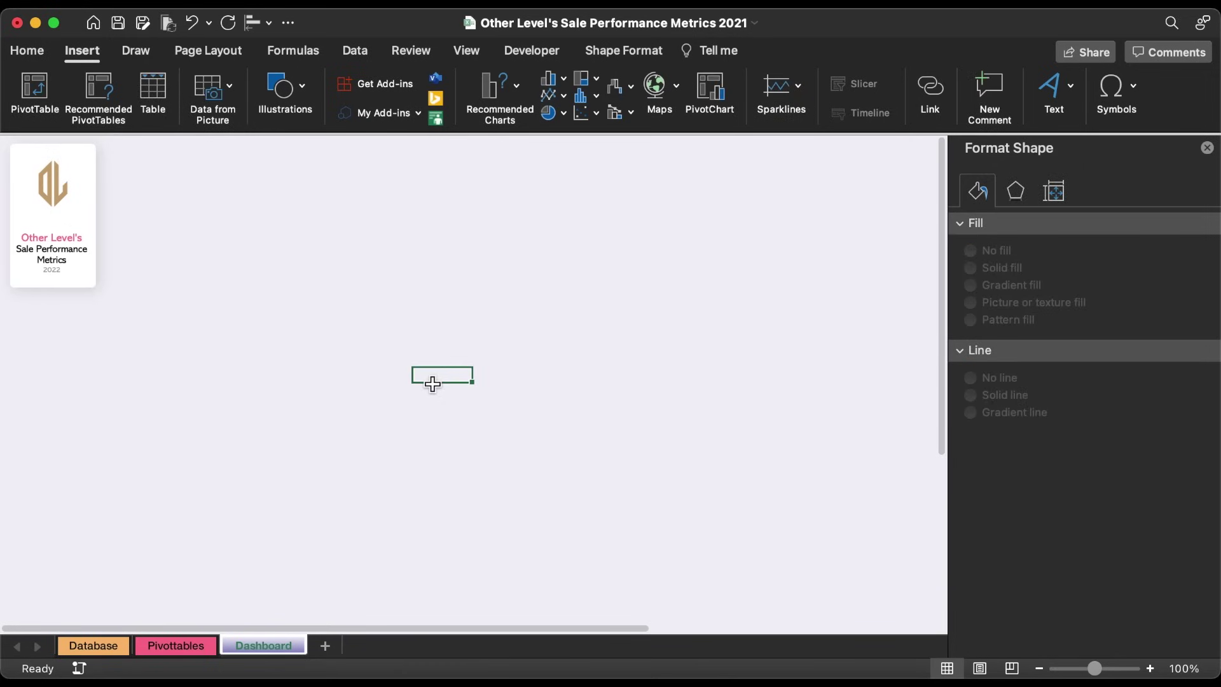
left_click(73, 235)
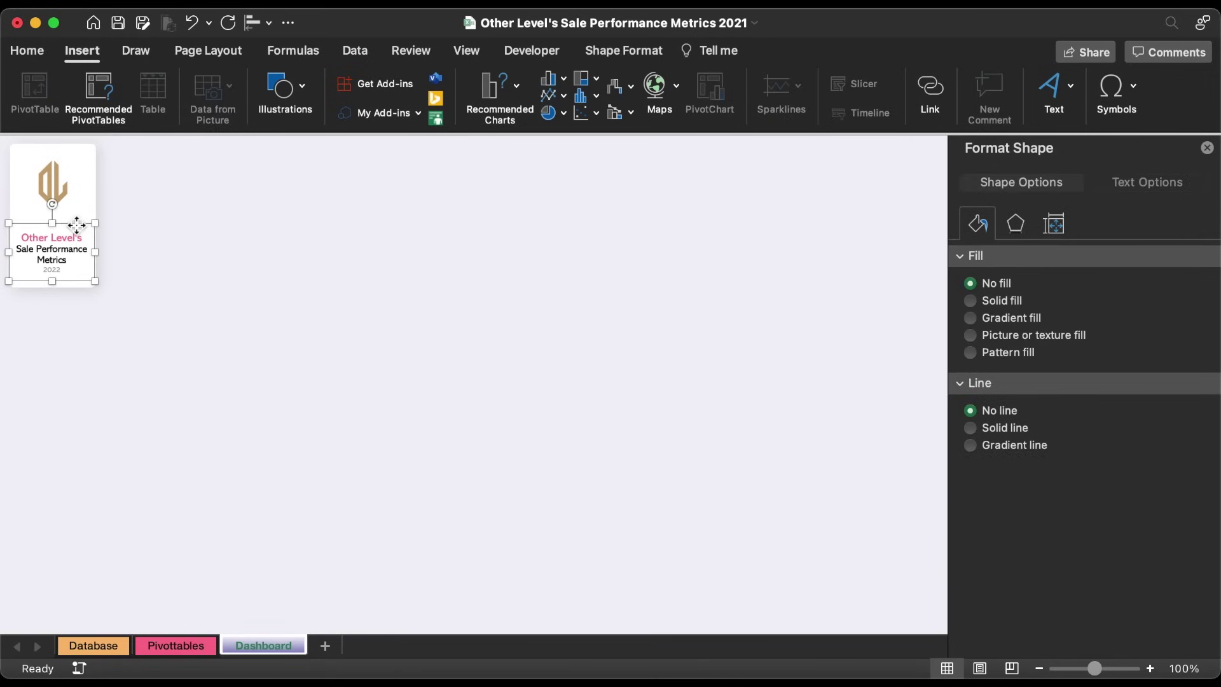
left_click(81, 155)
left_click(253, 23)
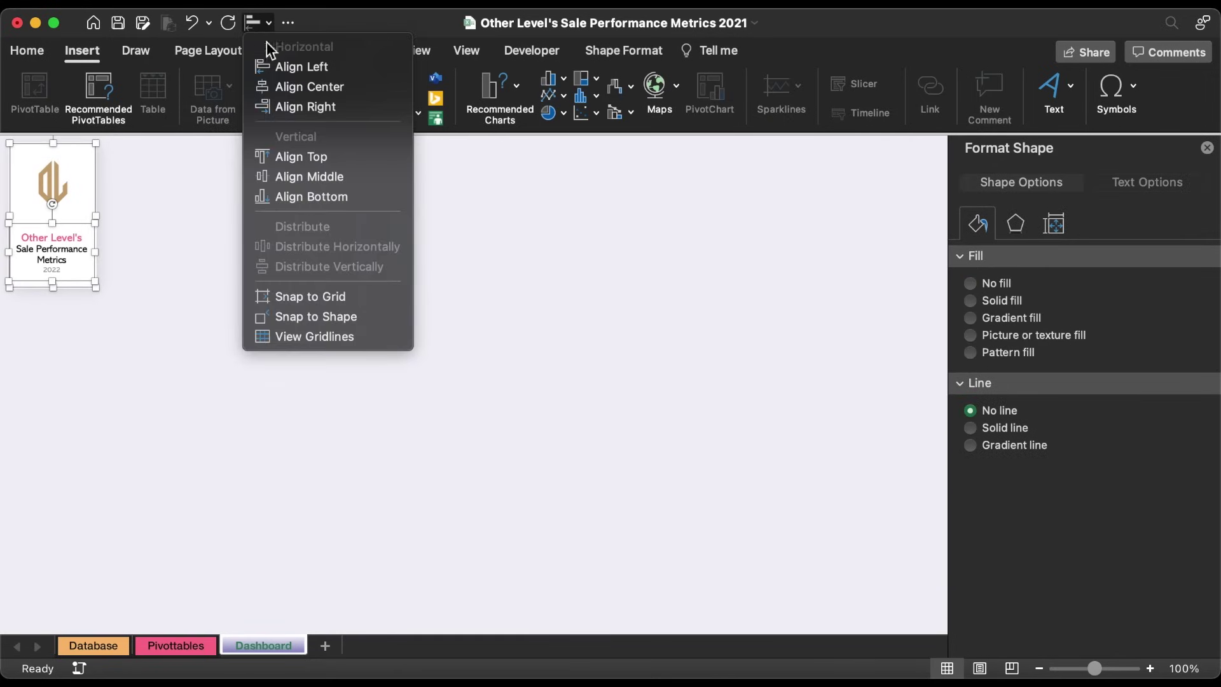
left_click(304, 89)
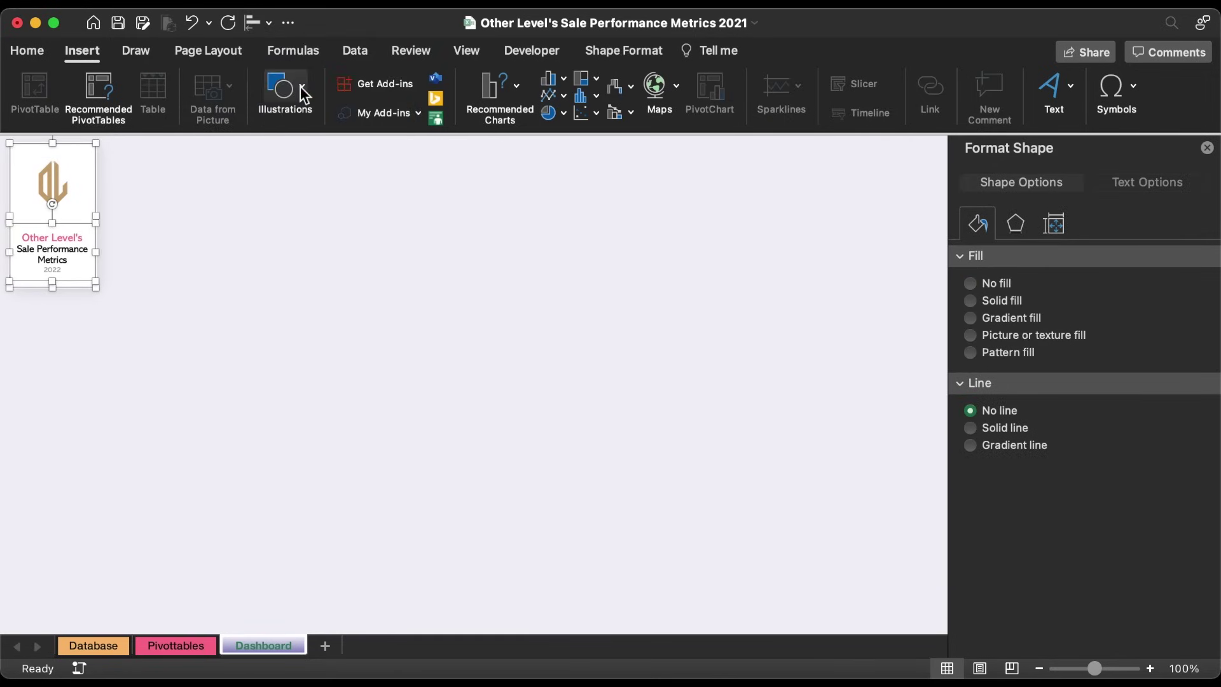
Duplicate the white card to a new spot on its right.
left_click(145, 262)
left_click(16, 148)
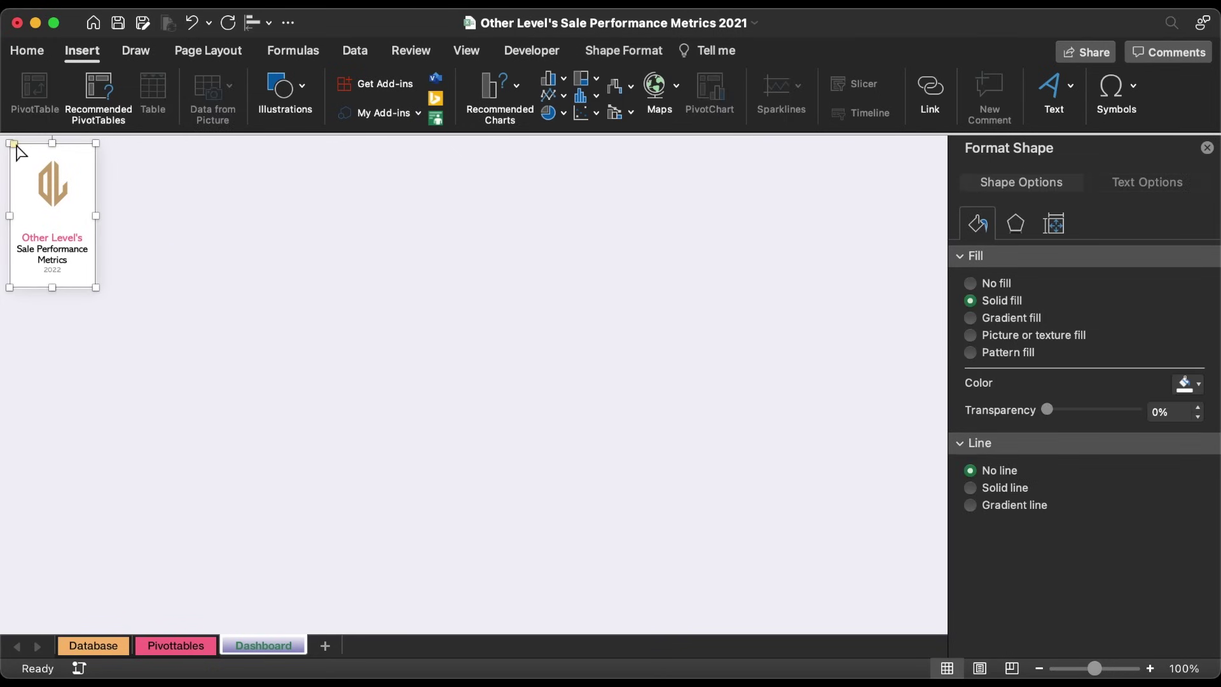
left_click_drag(18, 151, 115, 157)
Set the new card's width to 2.19".
left_click_drag(193, 217, 264, 221)
left_click(644, 50)
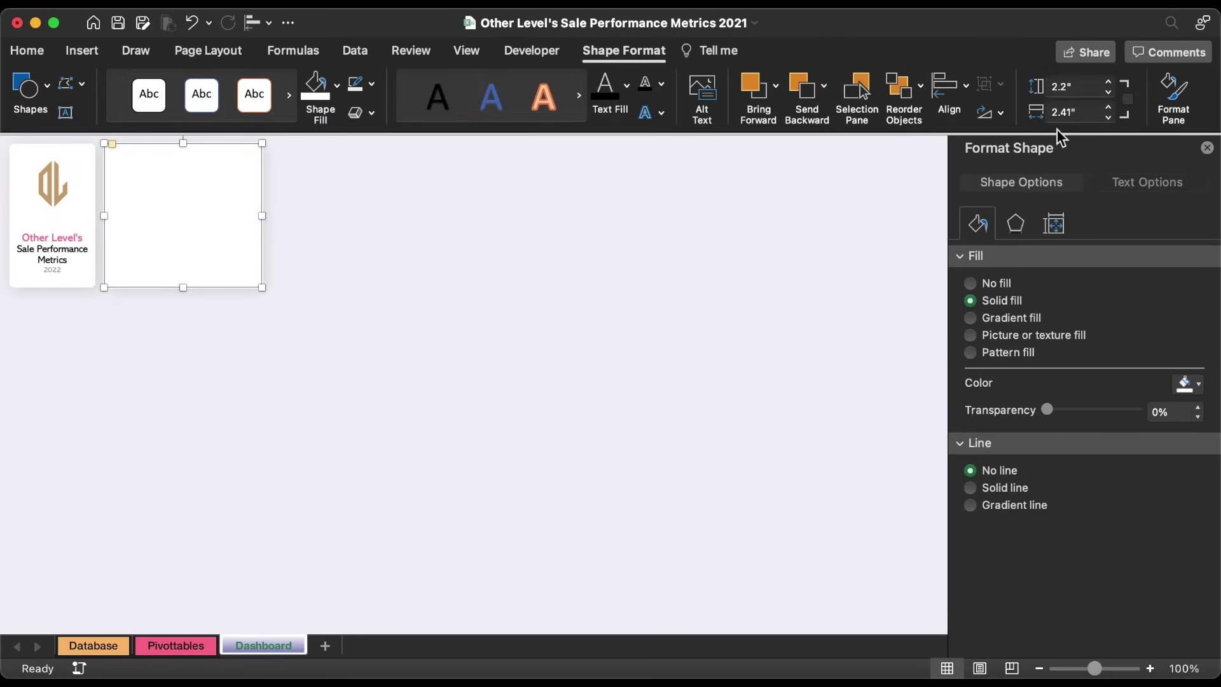
left_click(1089, 112)
key("Right")
type("19")
key("Return")
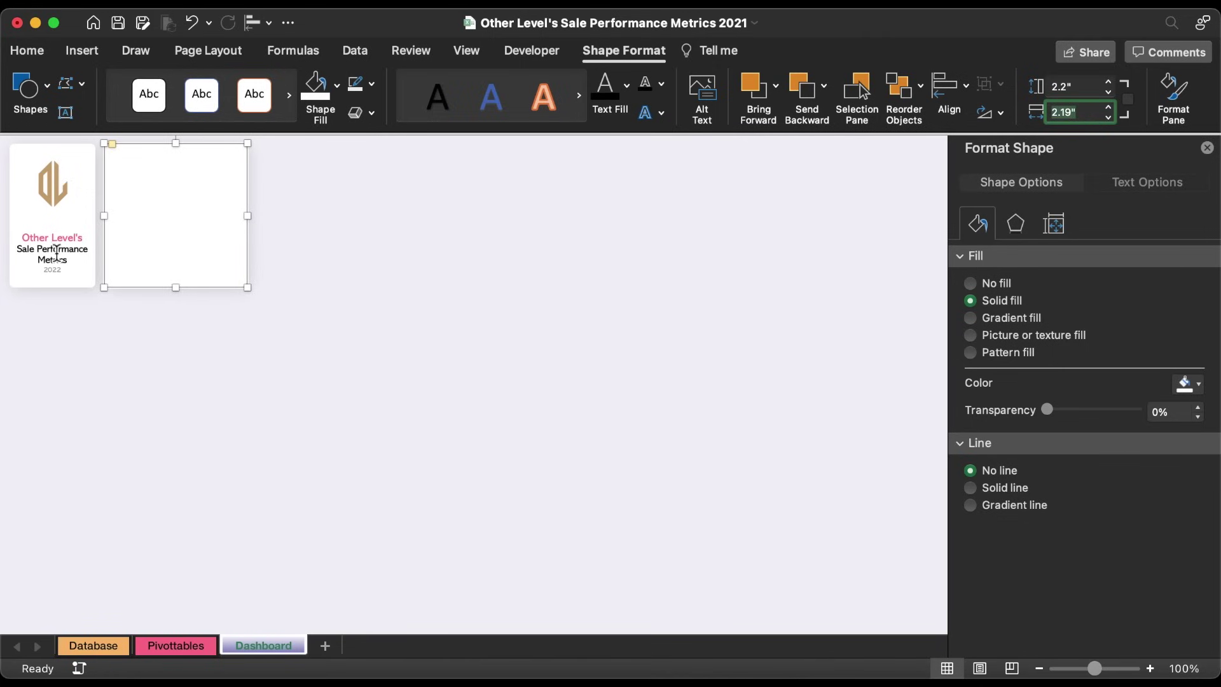
Replace the copied title text with "Total Earnings" and move it to the card's top.
left_click(50, 246)
left_click_drag(75, 235, 245, 191)
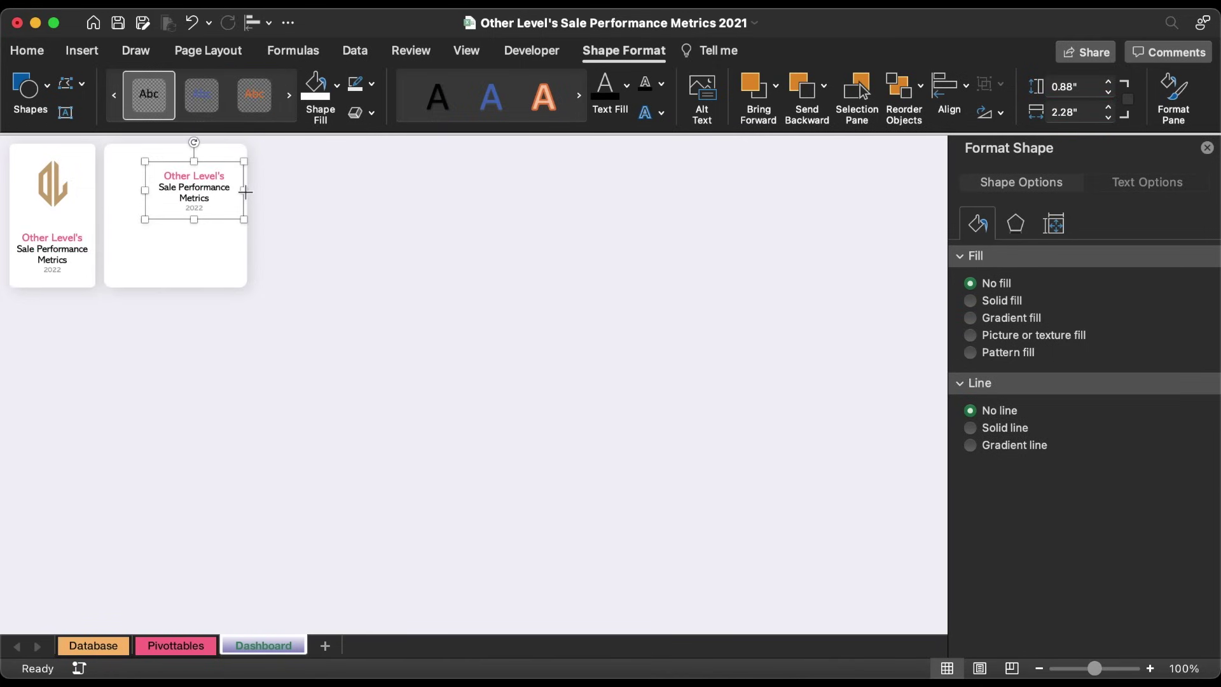
left_click(219, 190)
key("super+a")
key("BackSpace")
type("Total Earnings")
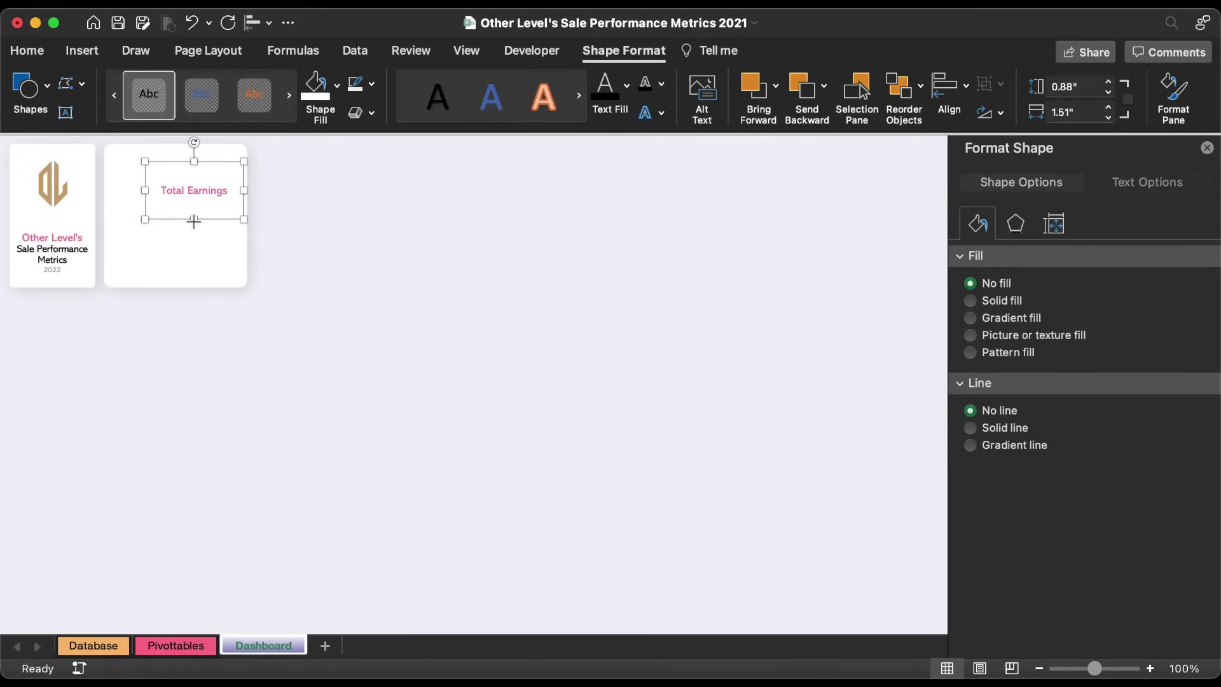
left_click_drag(194, 221, 214, 178)
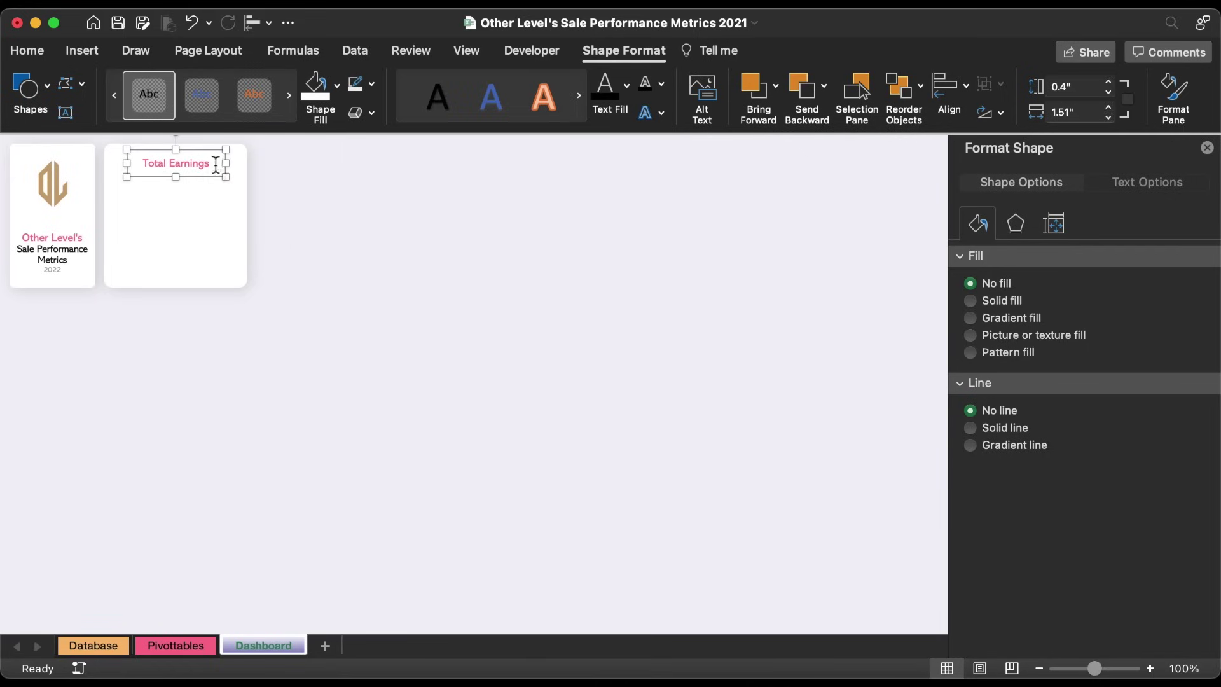
left_click(28, 49)
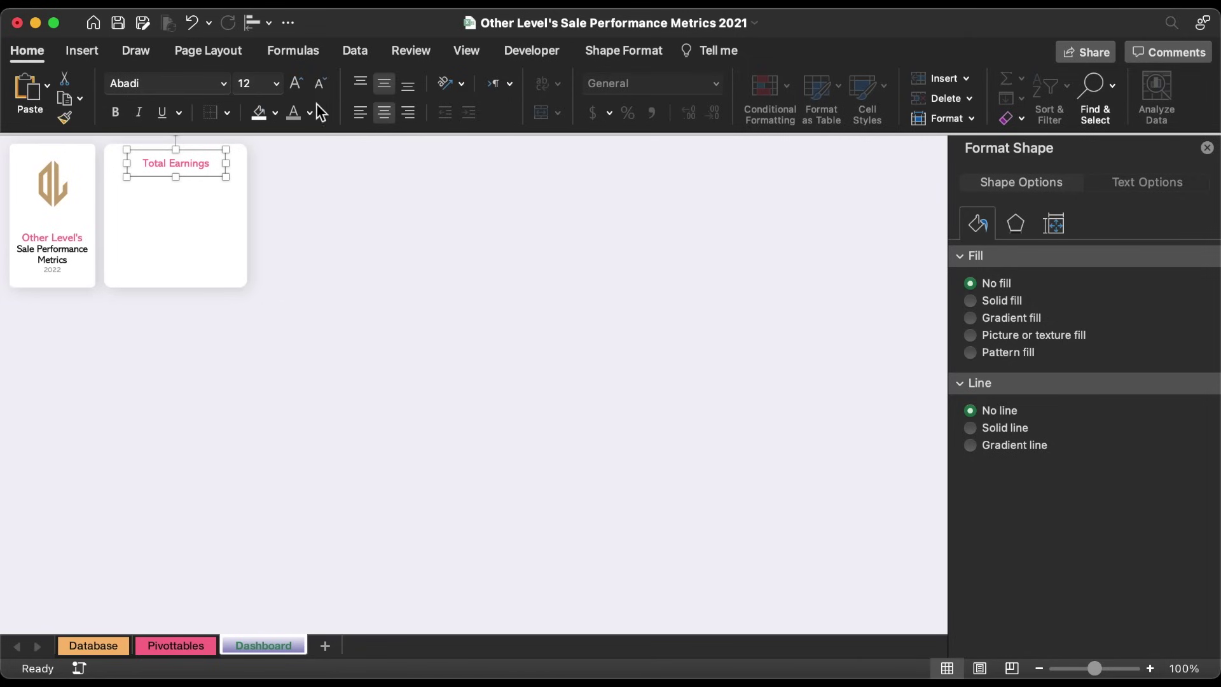
Turn the Total Earnings heading grey and copy its box below.
left_click(311, 113)
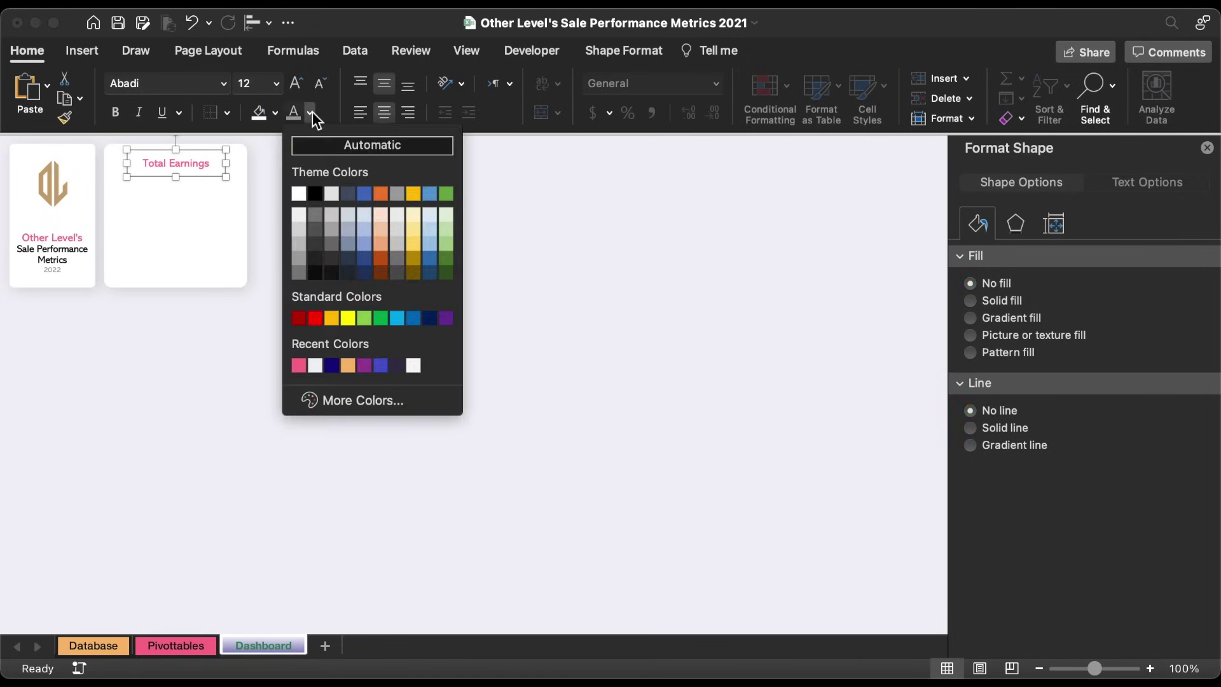
left_click(293, 269)
left_click(196, 160)
left_click_drag(196, 160, 196, 201)
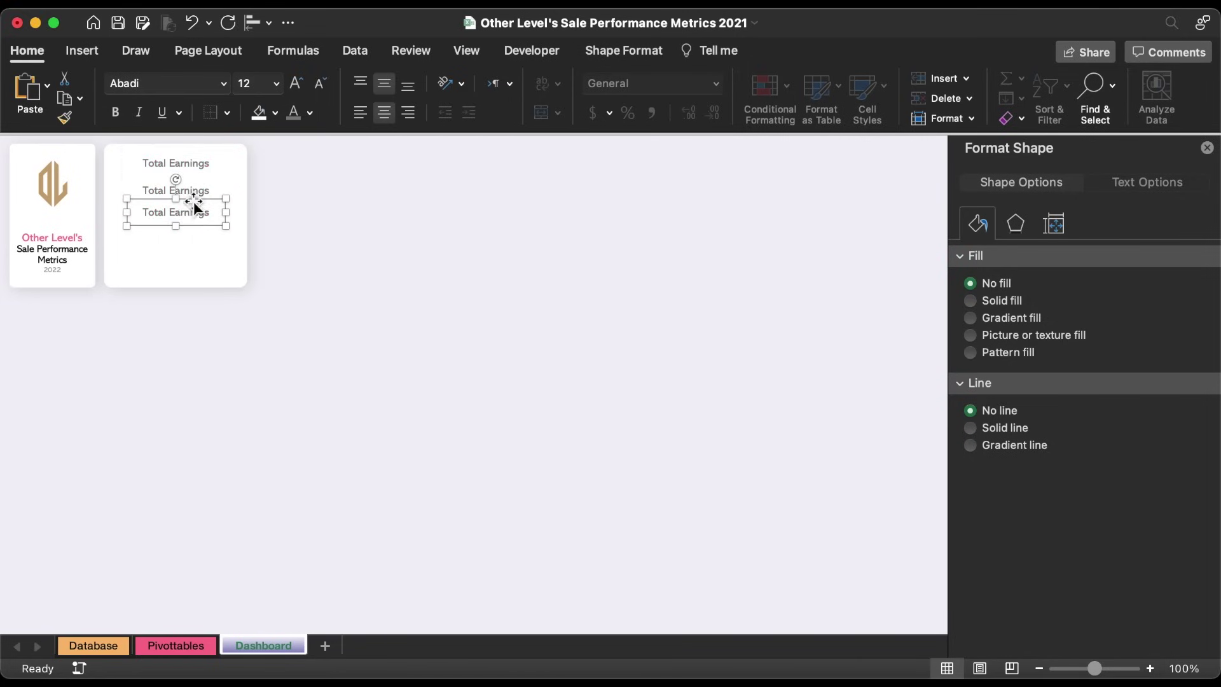
Make the third box a left-aligned Arial 9 "Egyptian Pounds" label shifted left.
triple_click(179, 220)
left_click(361, 114)
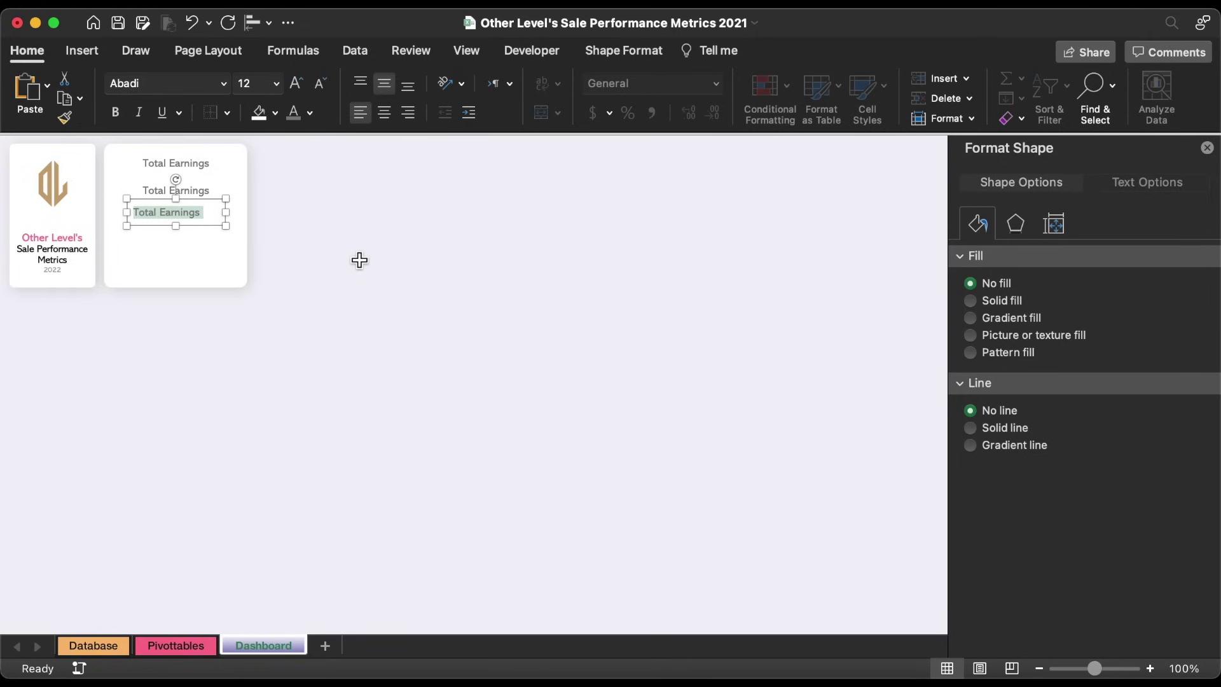
type("Egyptian Pounds")
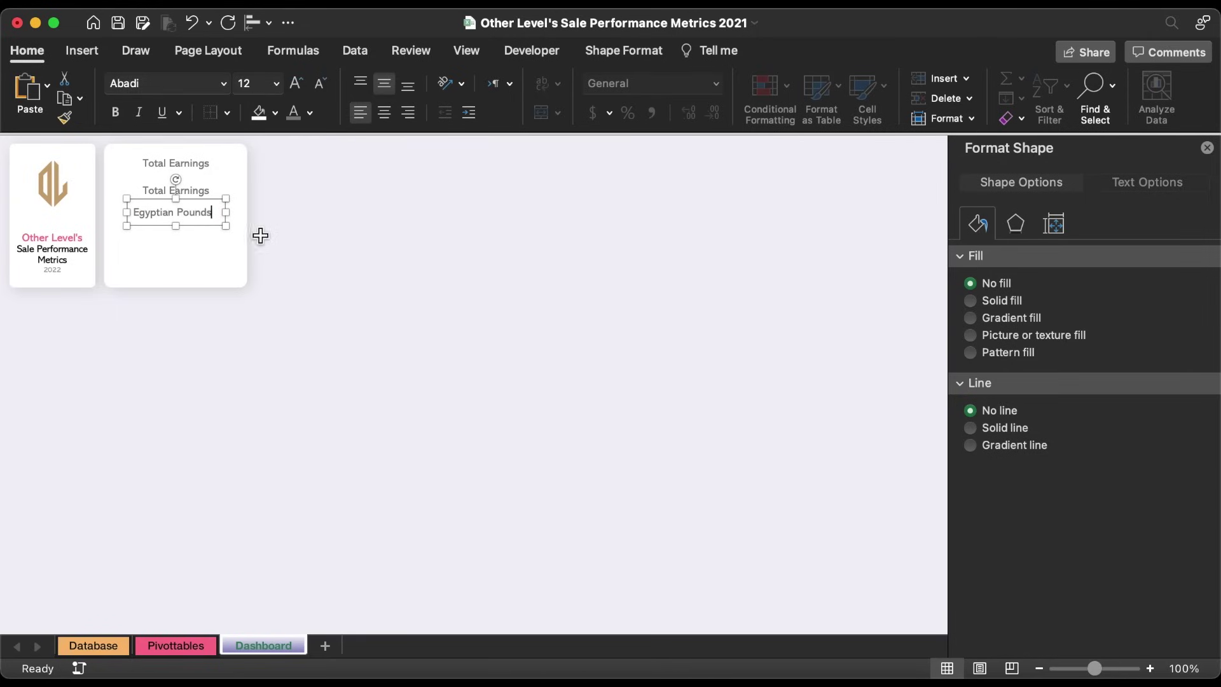
key("Escape")
left_click(224, 83)
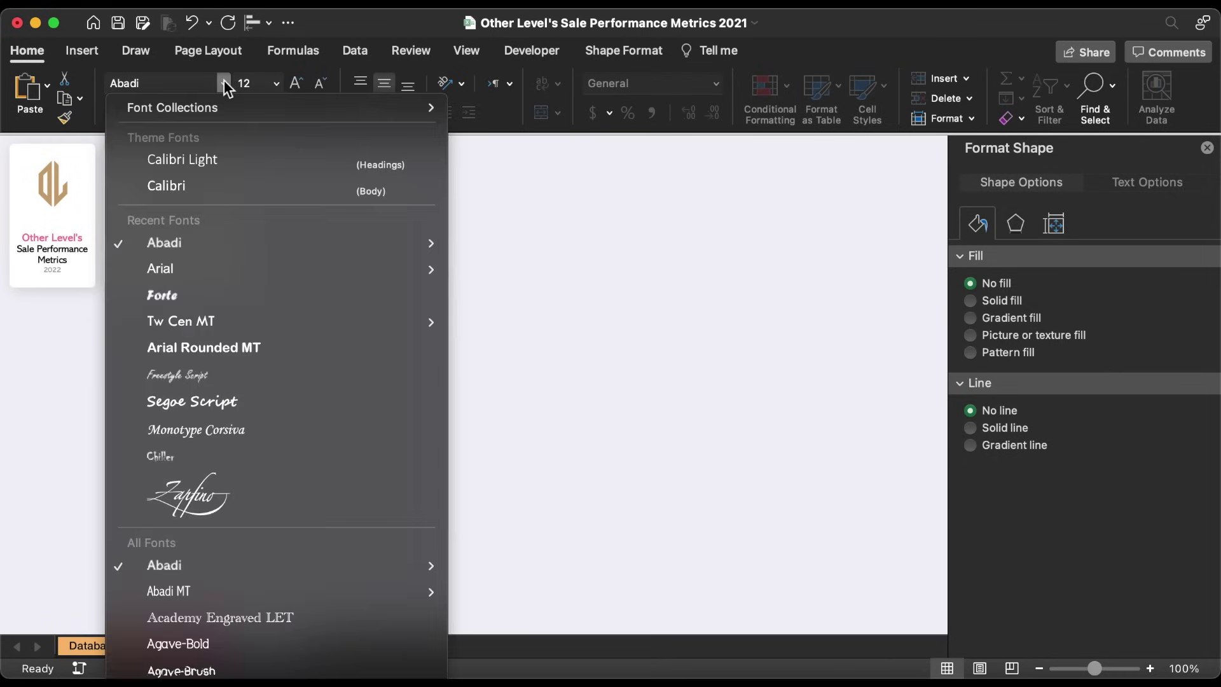
left_click(170, 266)
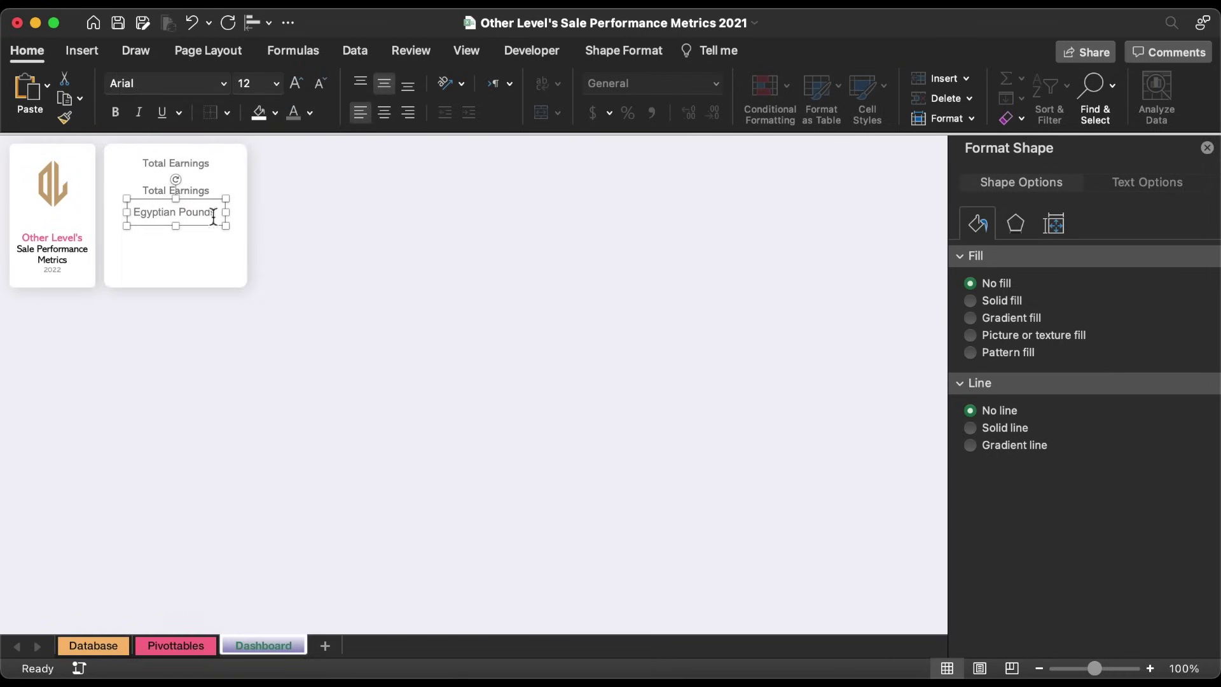
left_click(321, 83)
left_click(320, 83)
left_click(321, 83)
left_click_drag(211, 202, 194, 202)
triple_click(203, 192)
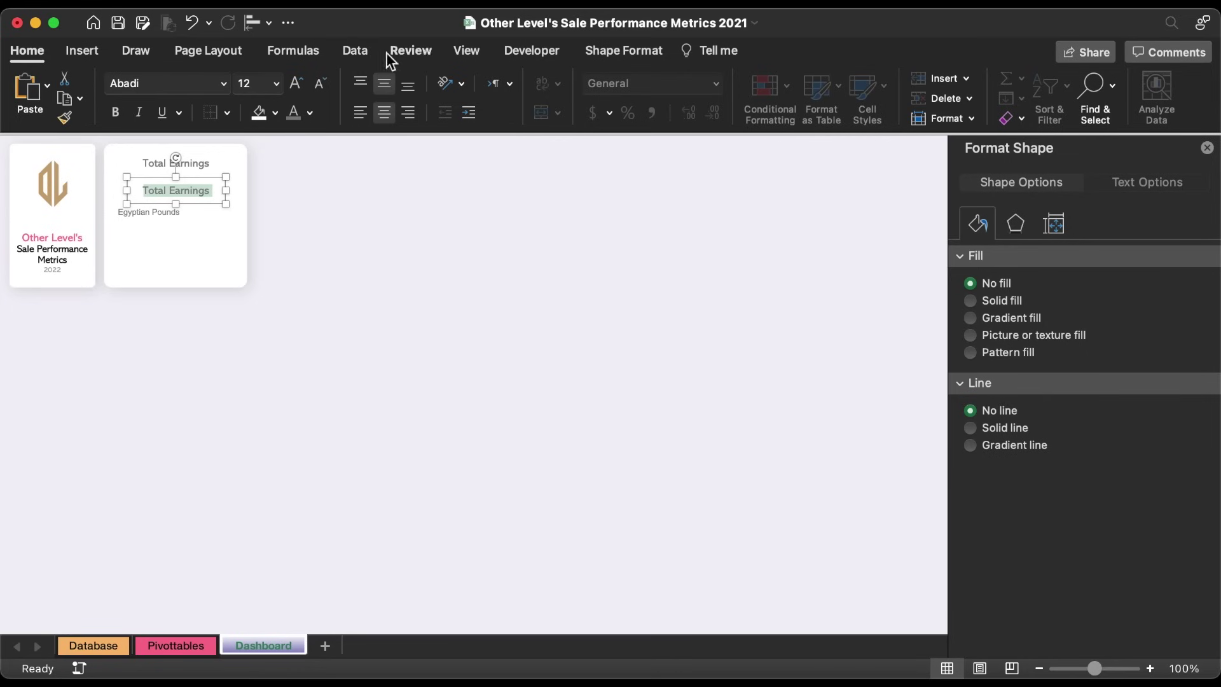
Turn the formula bar back on from the View display settings.
left_click(476, 55)
left_click(457, 74)
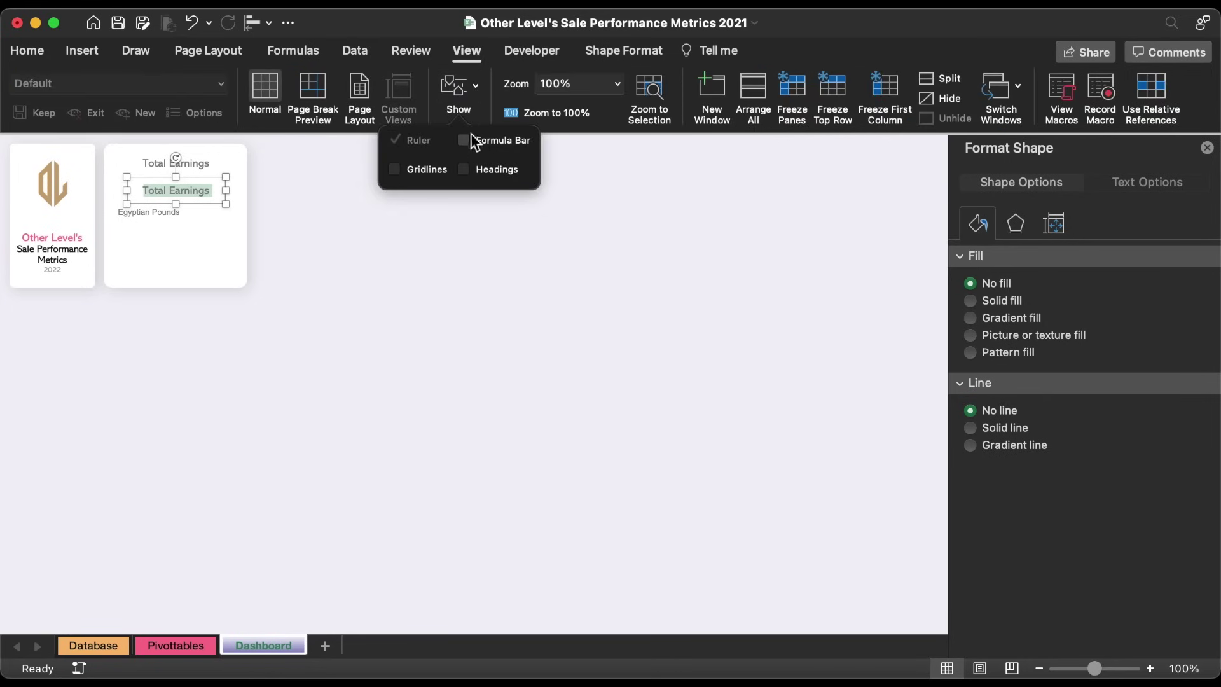
left_click(473, 141)
left_click(272, 224)
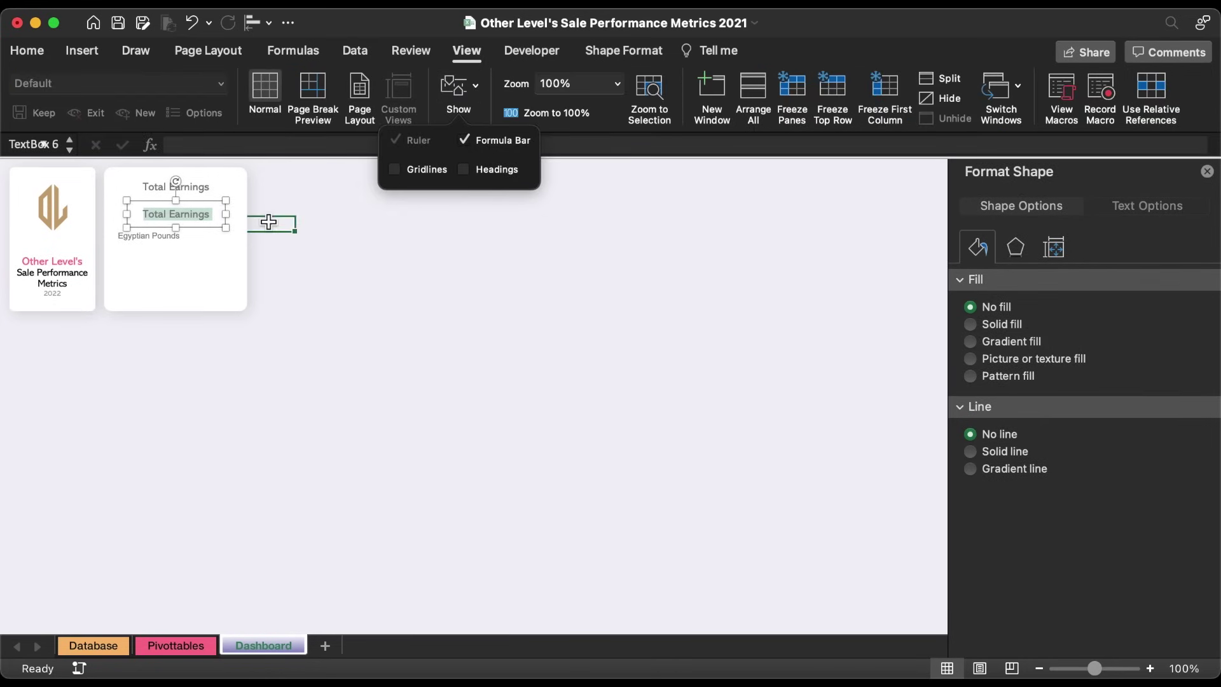
Create a PivotTable from the Database table at Pivottables!$B$4 on the existing worksheet.
left_click(98, 644)
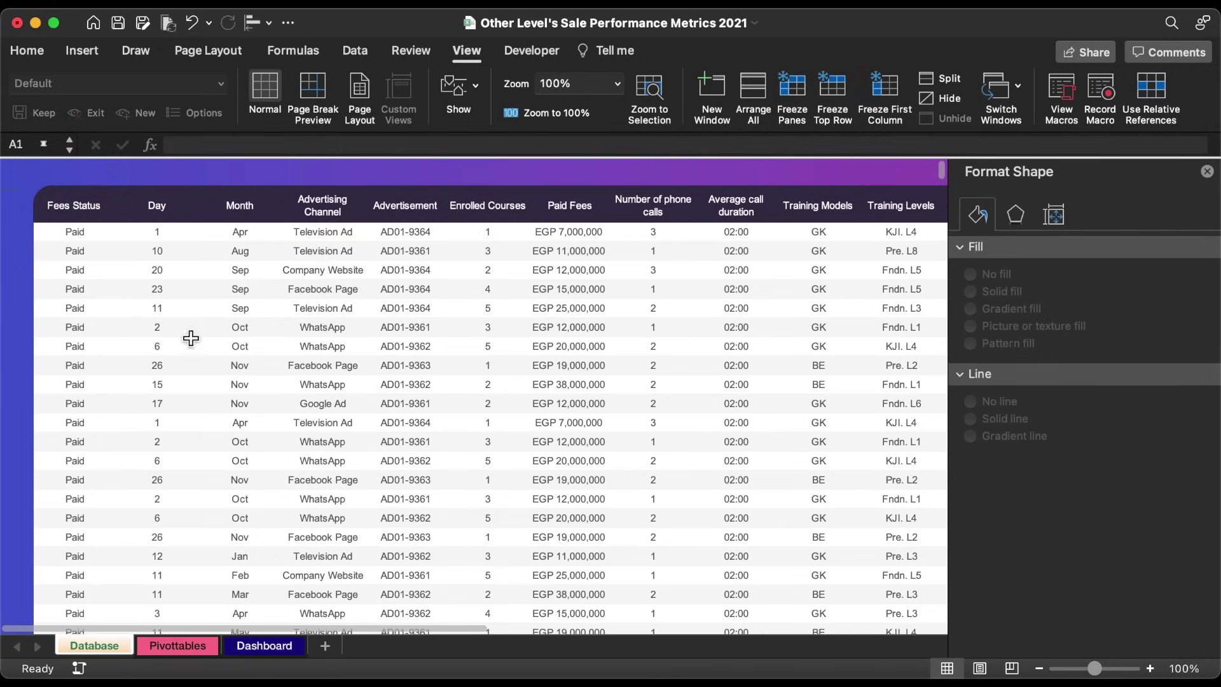
left_click(224, 277)
left_click(75, 50)
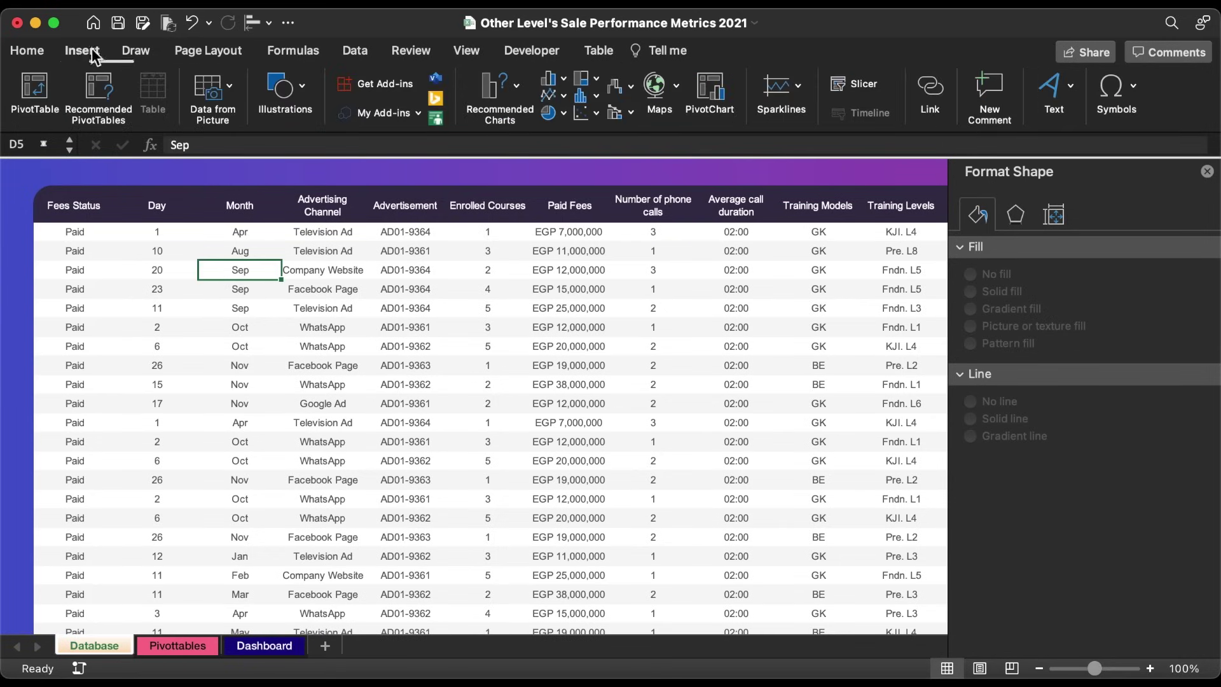
left_click(41, 93)
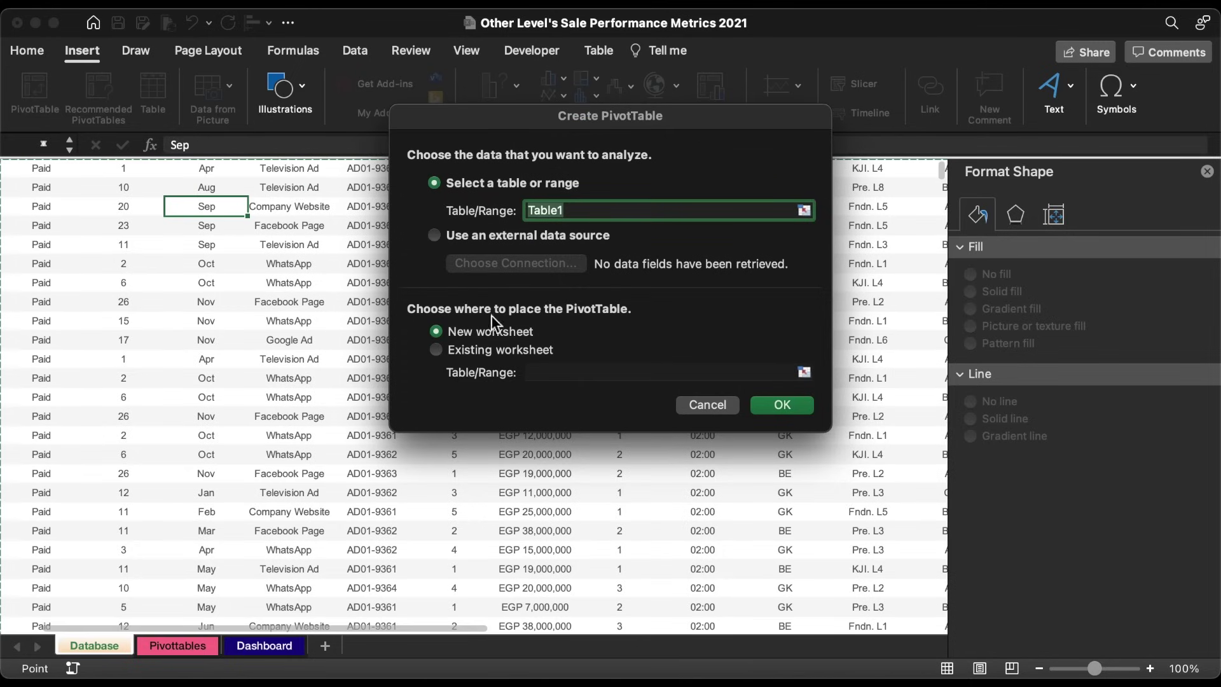
left_click(459, 353)
left_click(804, 372)
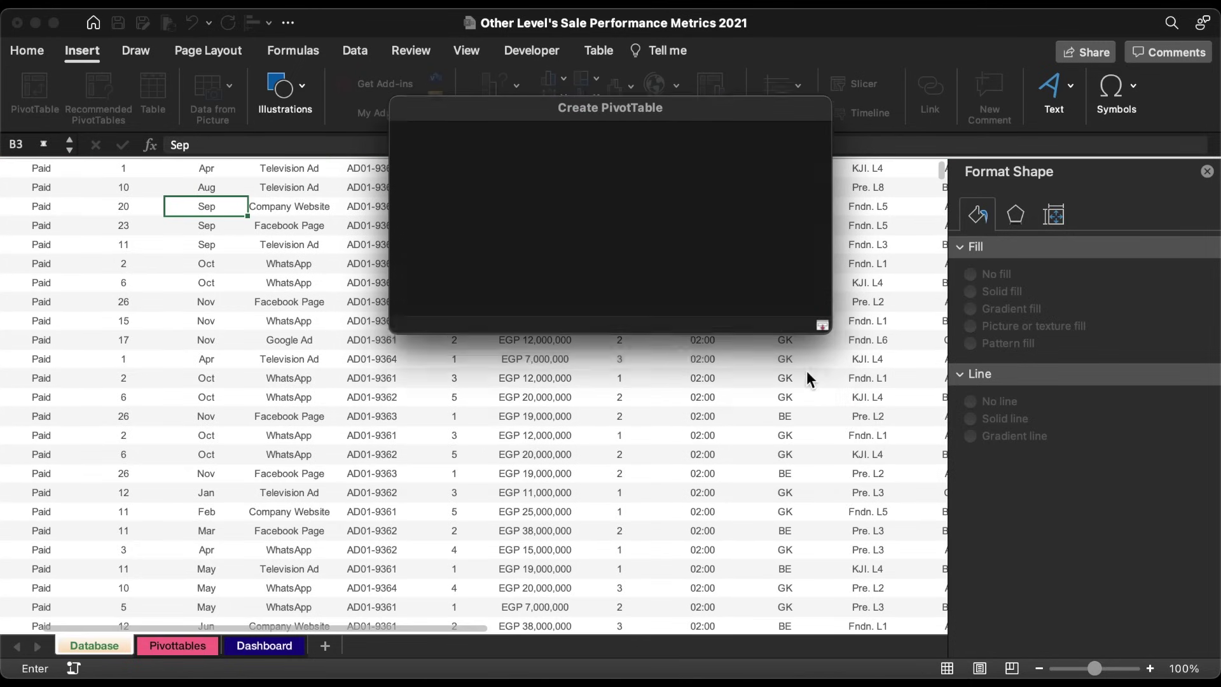
left_click(193, 642)
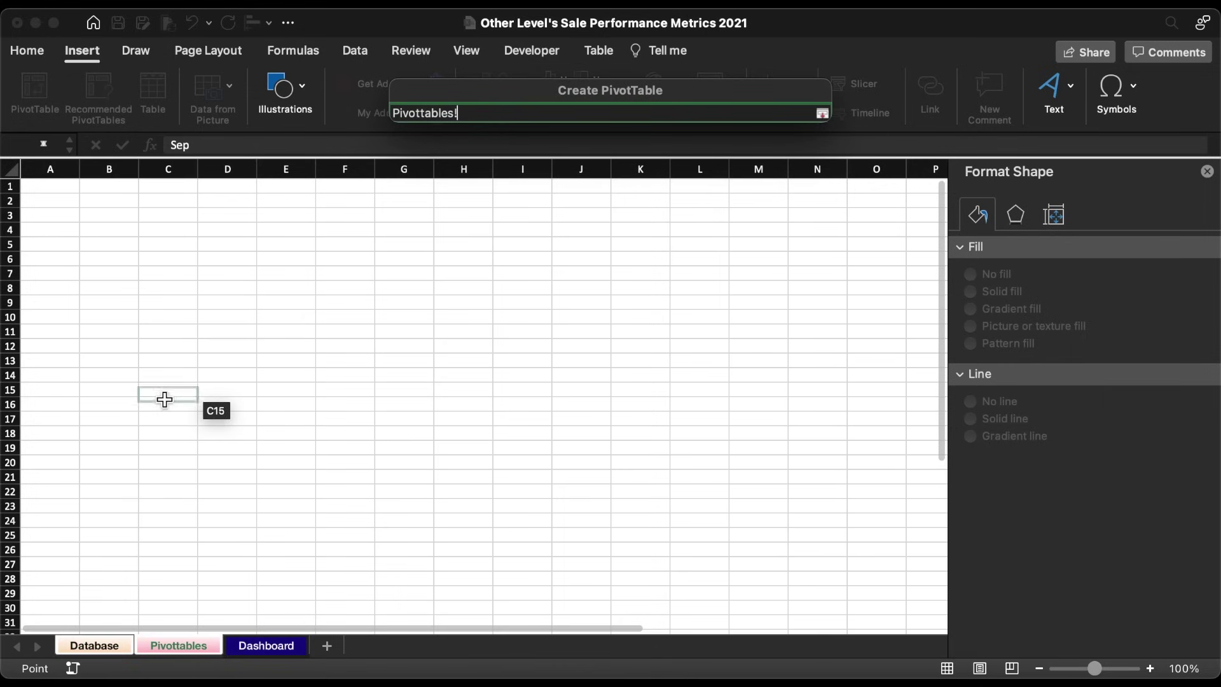
left_click(115, 231)
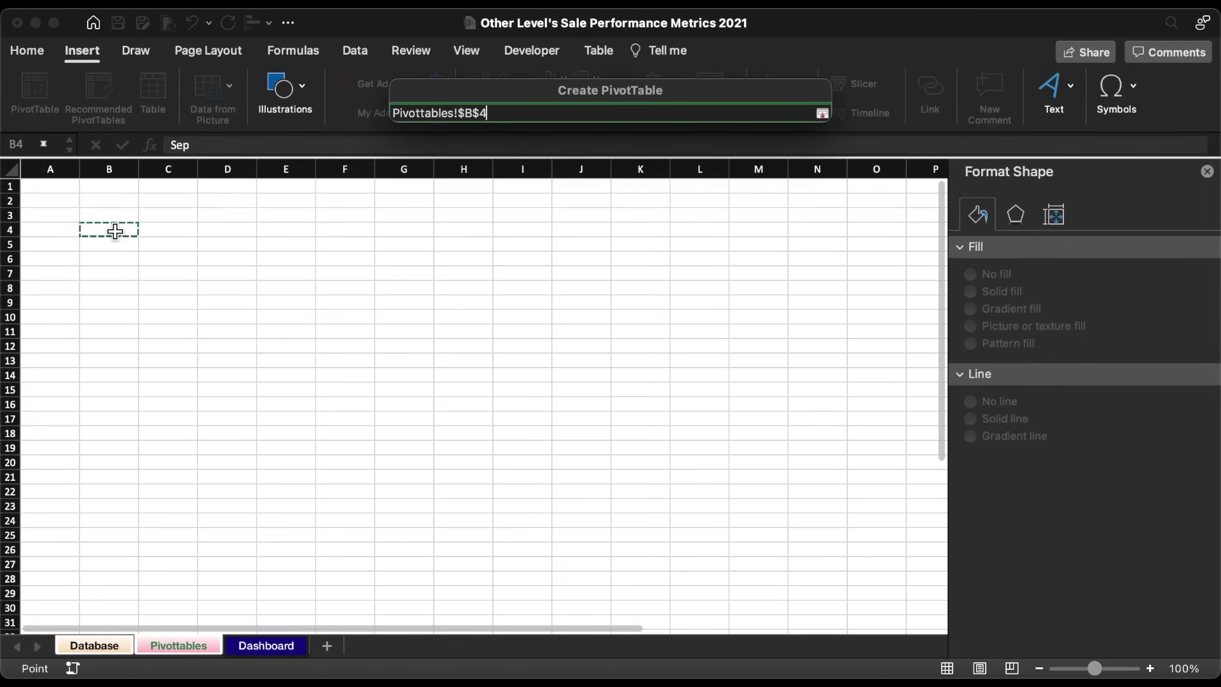
key("Return")
key("Return")
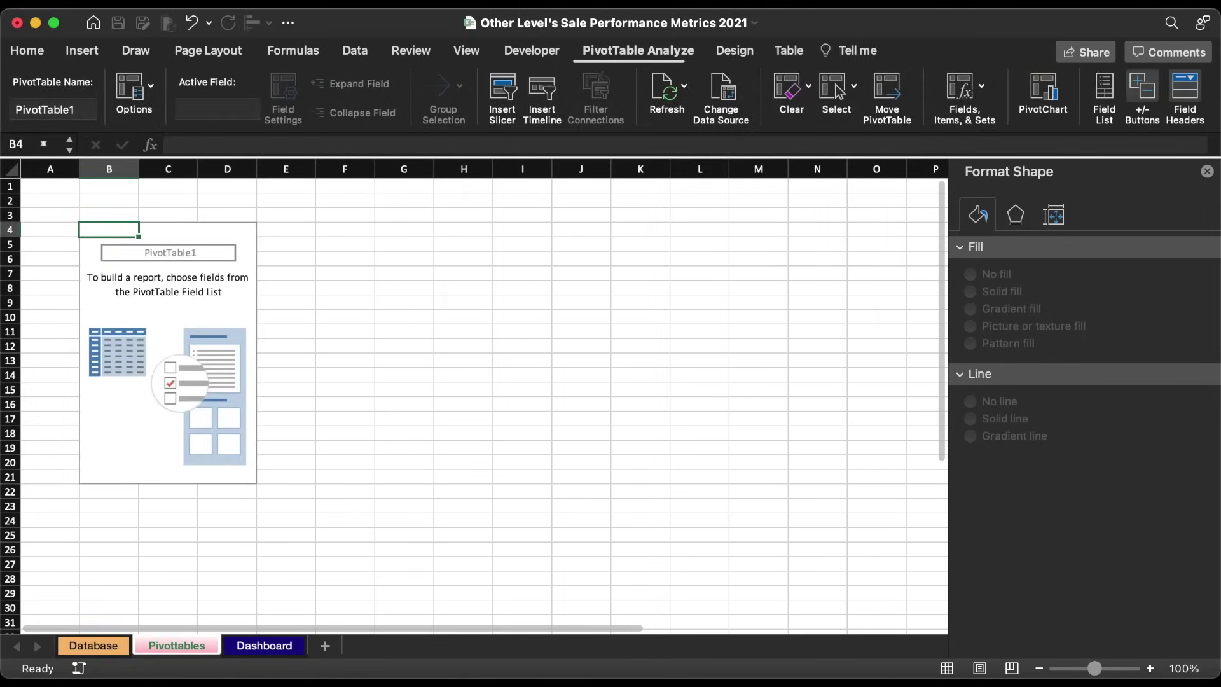
Hide the row and column headings and gridlines on the Pivottables sheet, keeping the formula bar.
left_click(466, 51)
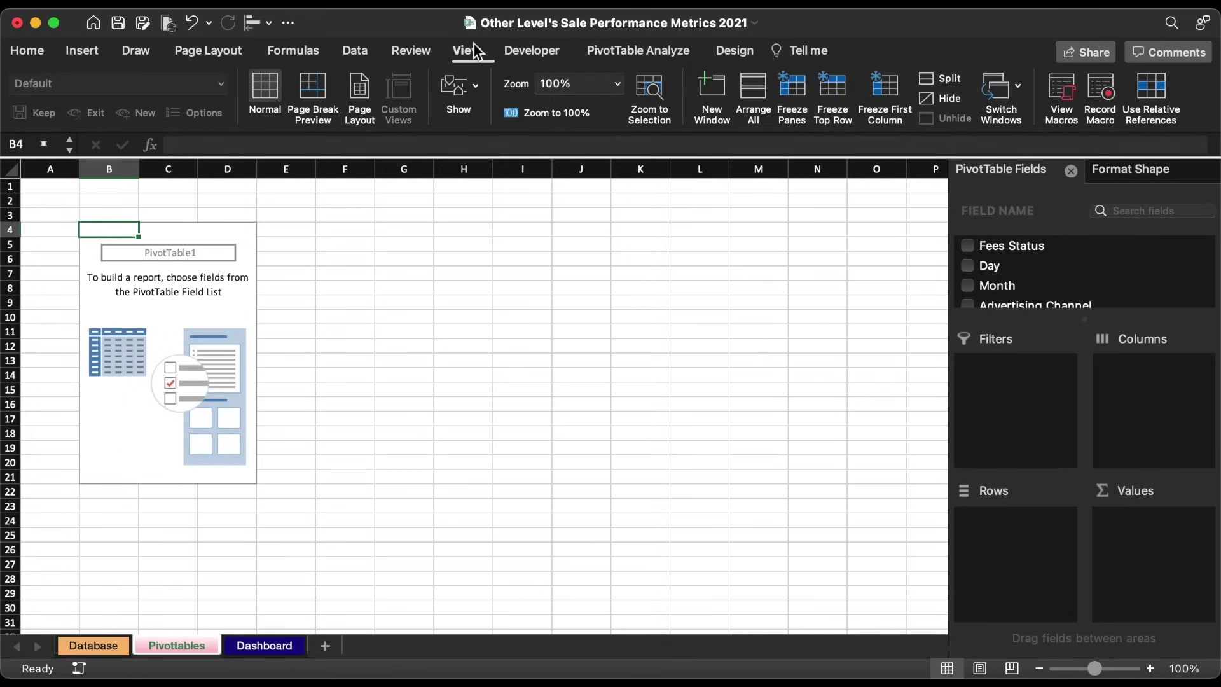
left_click(472, 92)
left_click(468, 169)
left_click(476, 141)
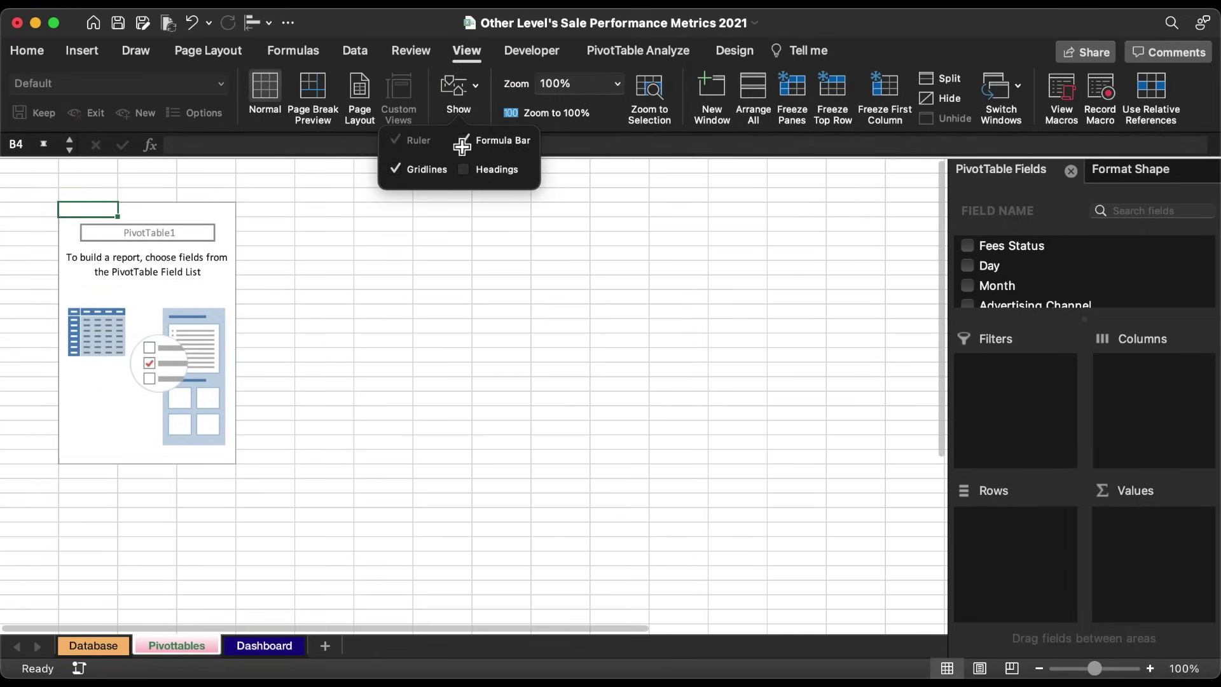
left_click(405, 172)
left_click(471, 141)
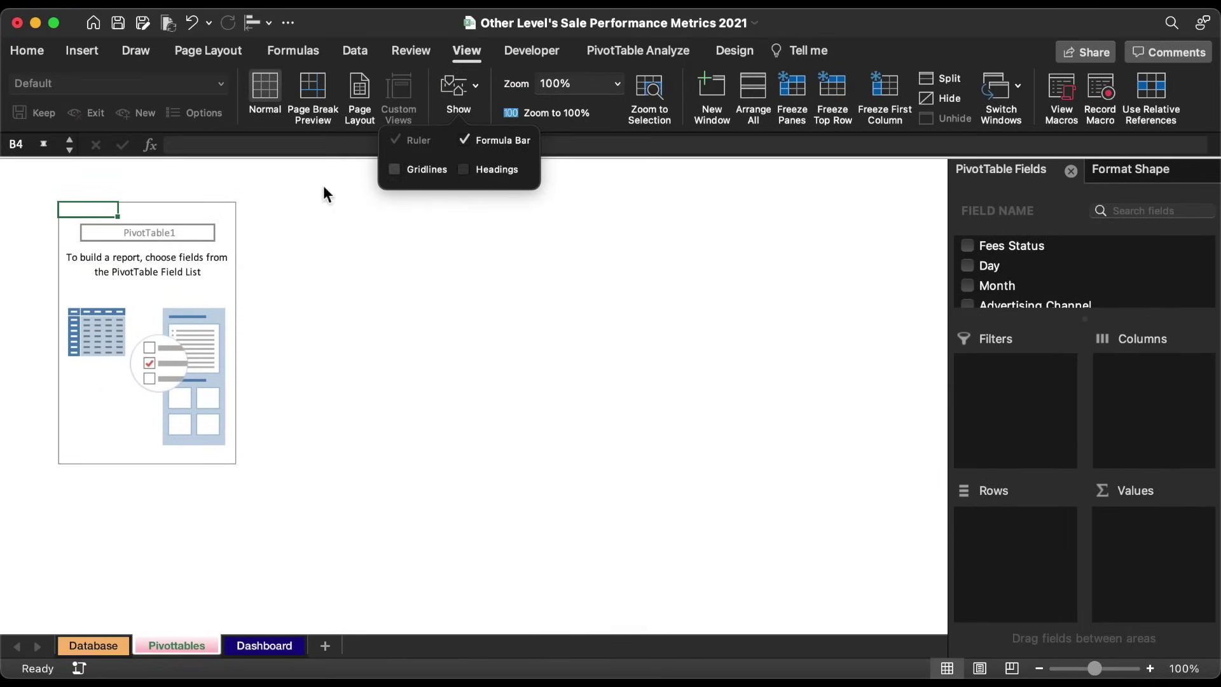
left_click(323, 185)
Add Paid Fees to the PivotTable Values to show the Sum of Paid Fees total.
left_click(126, 645)
left_click(570, 205)
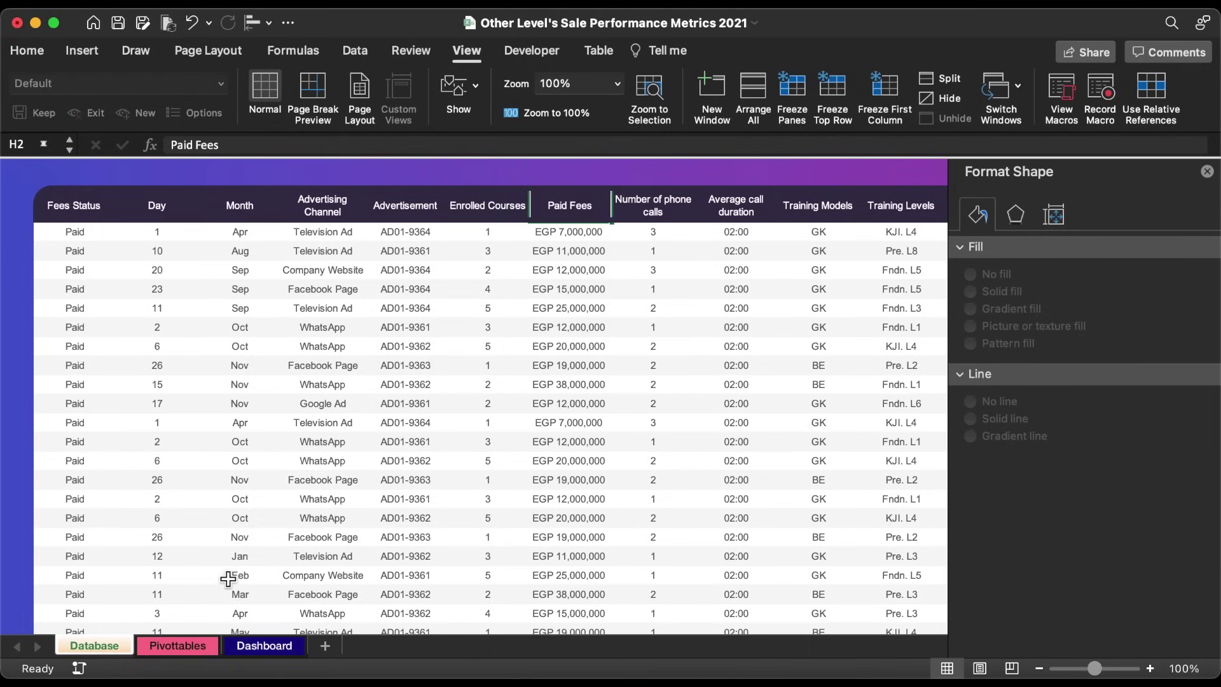
left_click(183, 646)
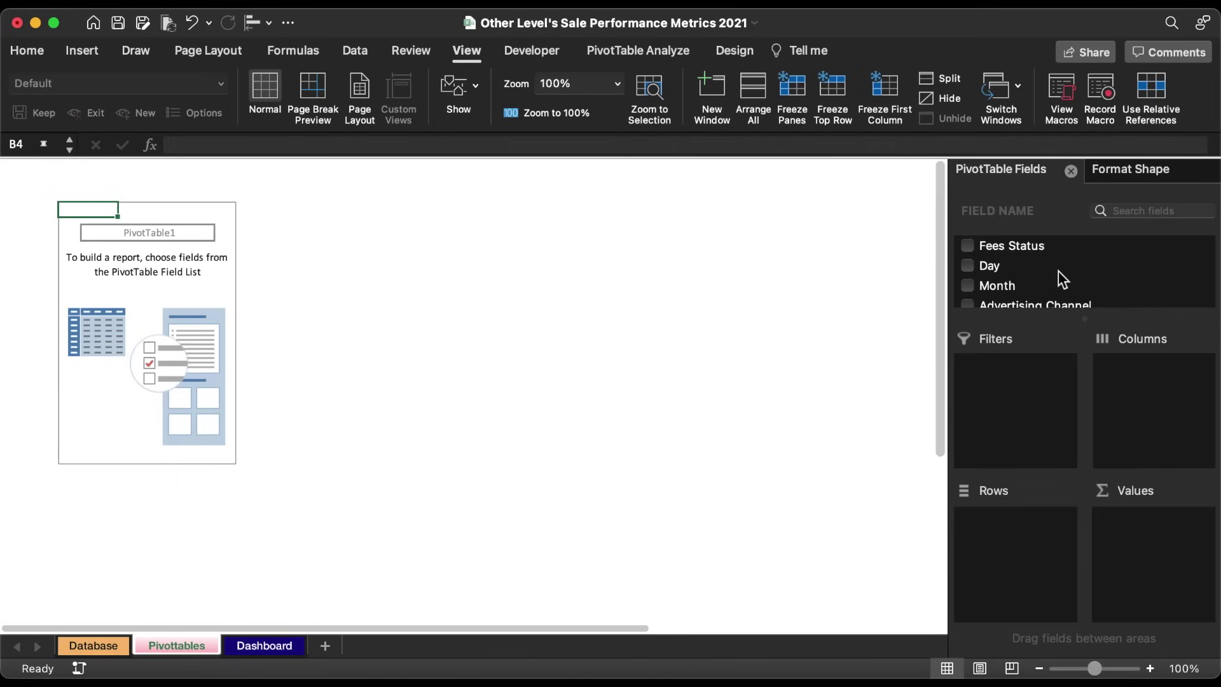
scroll(1024, 255, "down", 6)
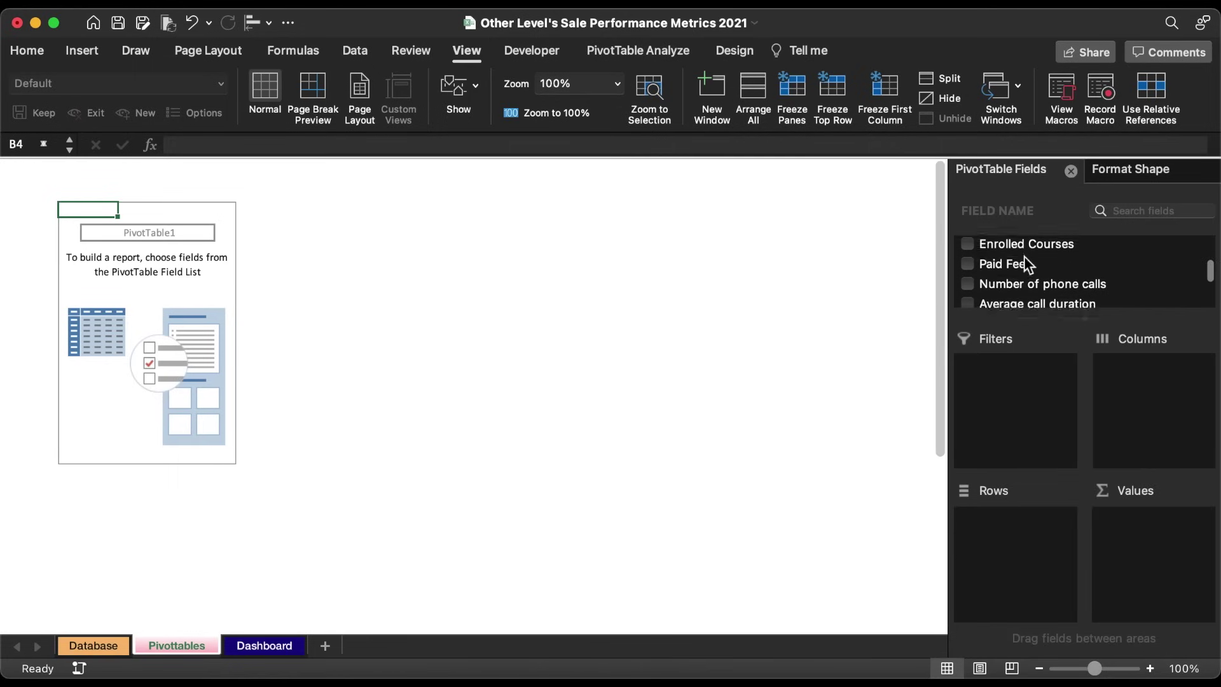
left_click_drag(1010, 247, 1157, 548)
Give the Sum of Paid Fees header a dark navy fill and white text.
left_click(28, 53)
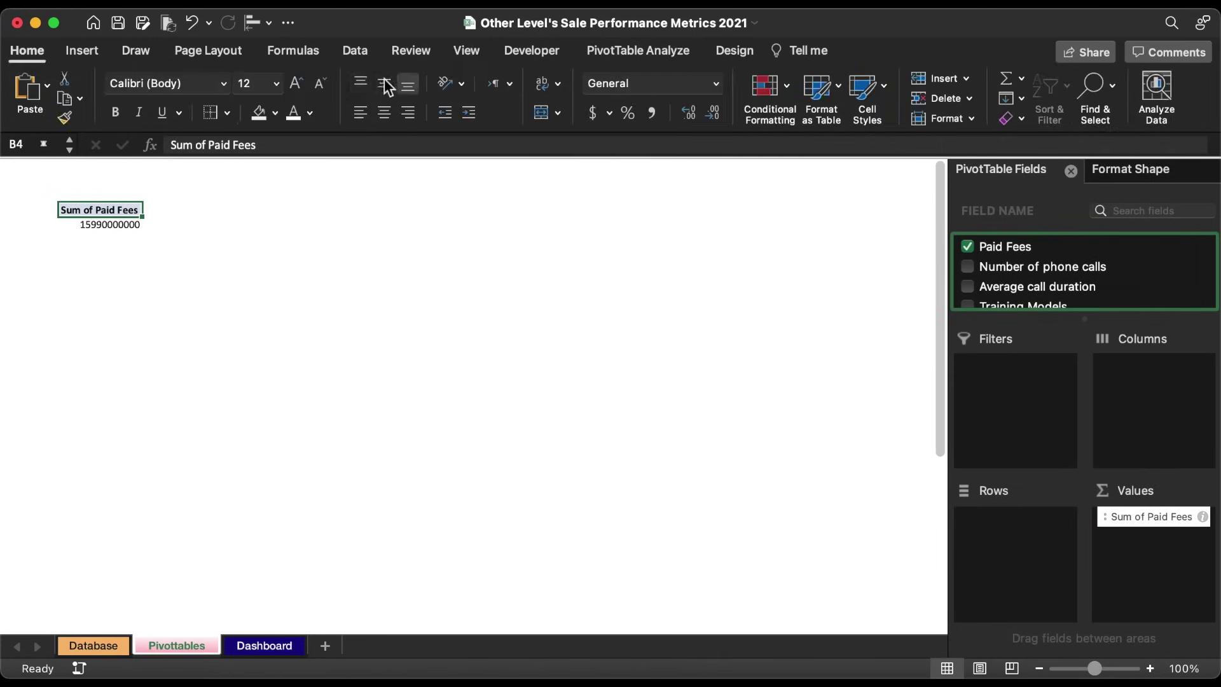
left_click(274, 114)
left_click(298, 365)
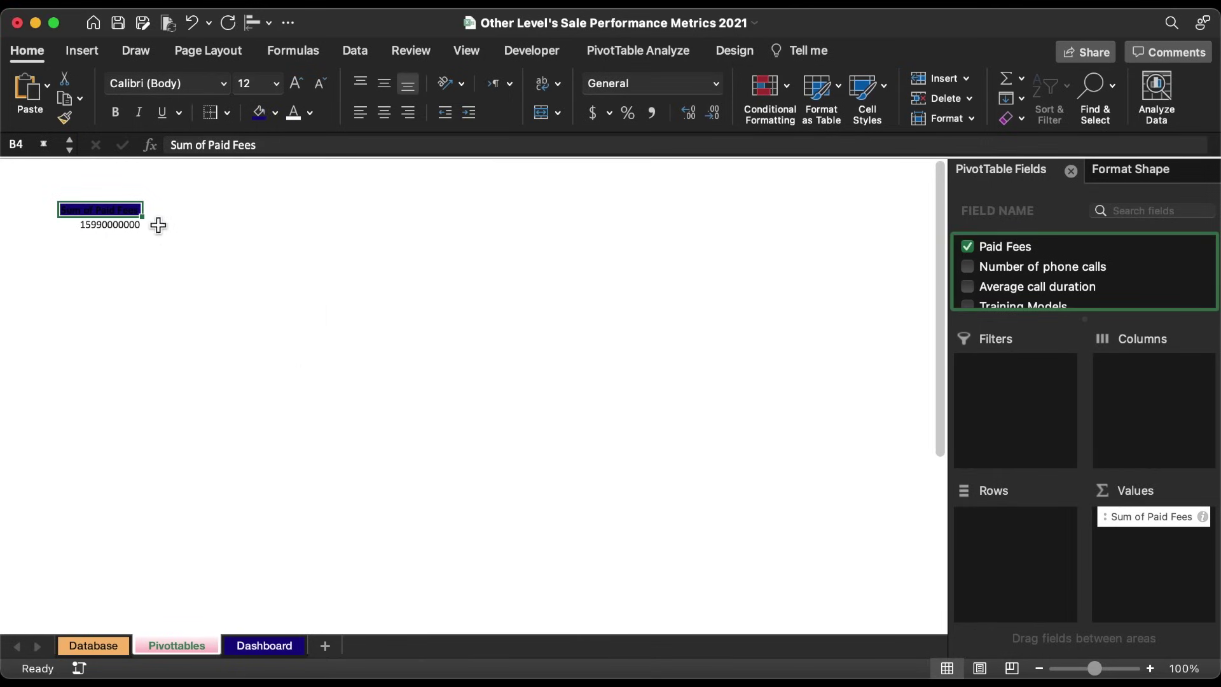
left_click(293, 116)
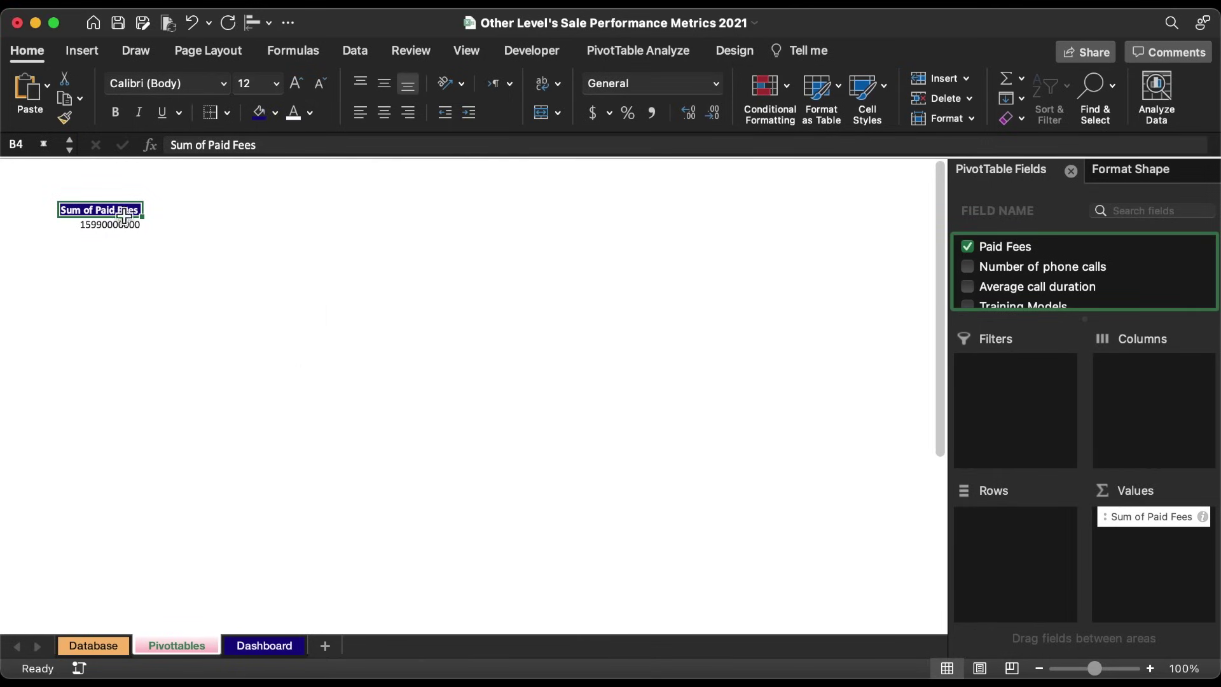
Format the Paid Fees value as Number with 0 decimals and thousands separators, then return to Dashboard.
left_click(100, 229)
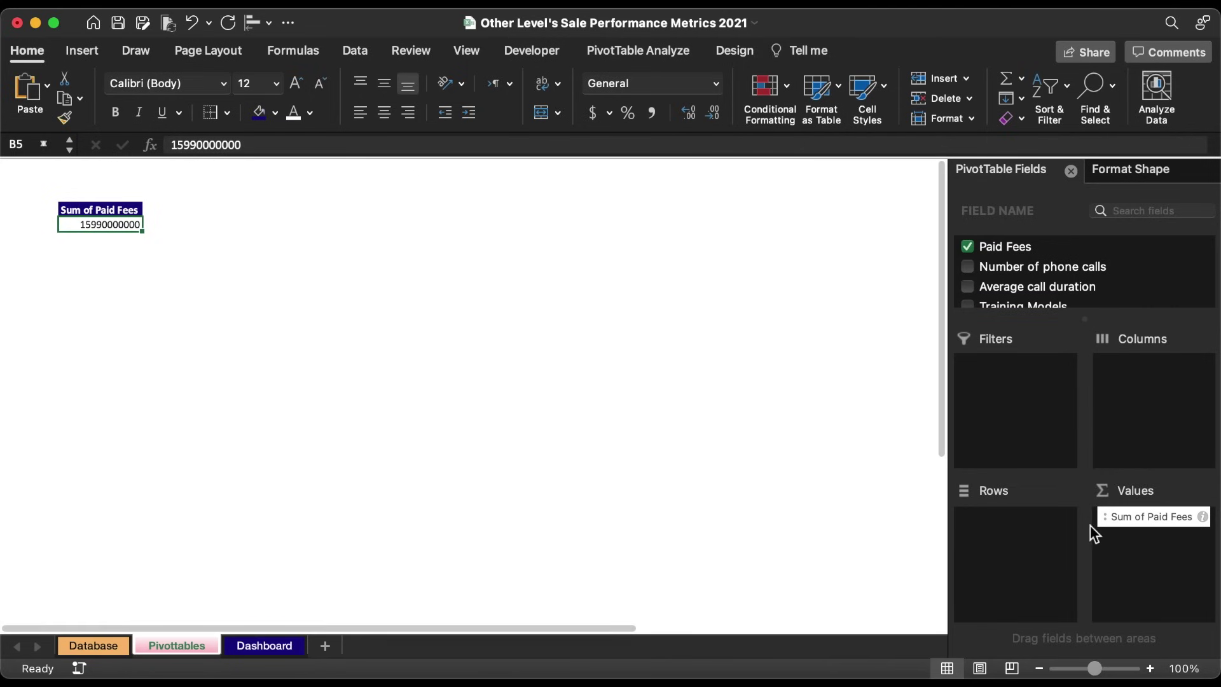
left_click(1203, 517)
left_click(509, 413)
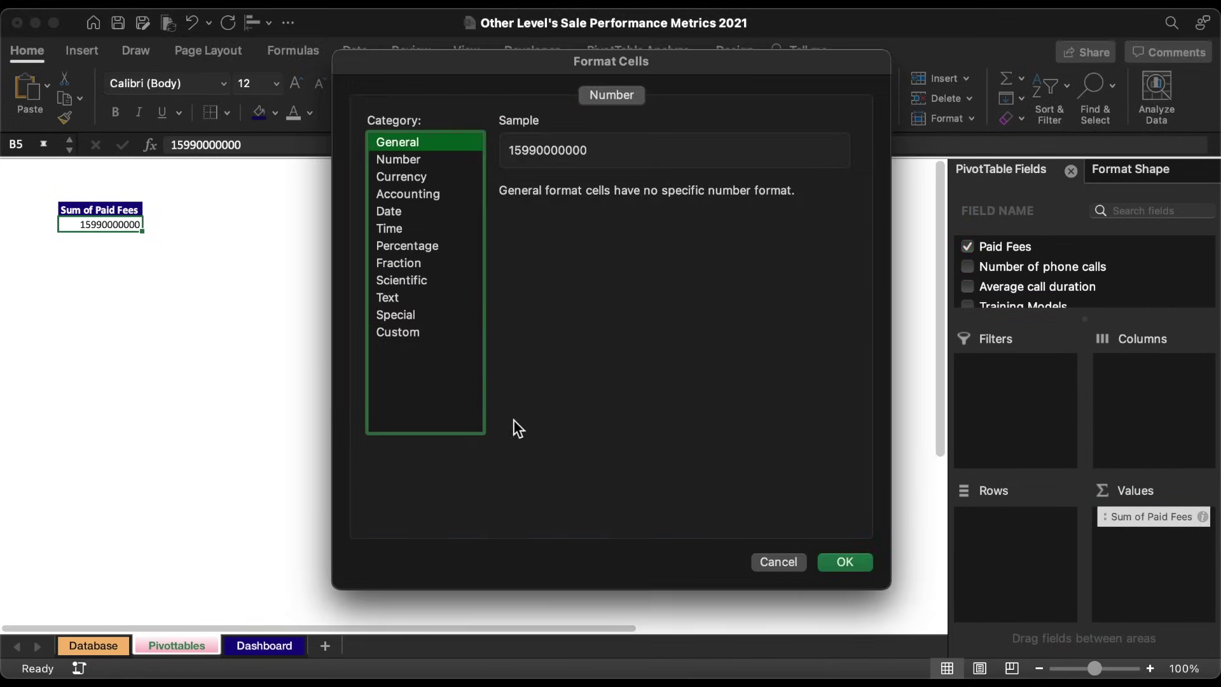
left_click(413, 160)
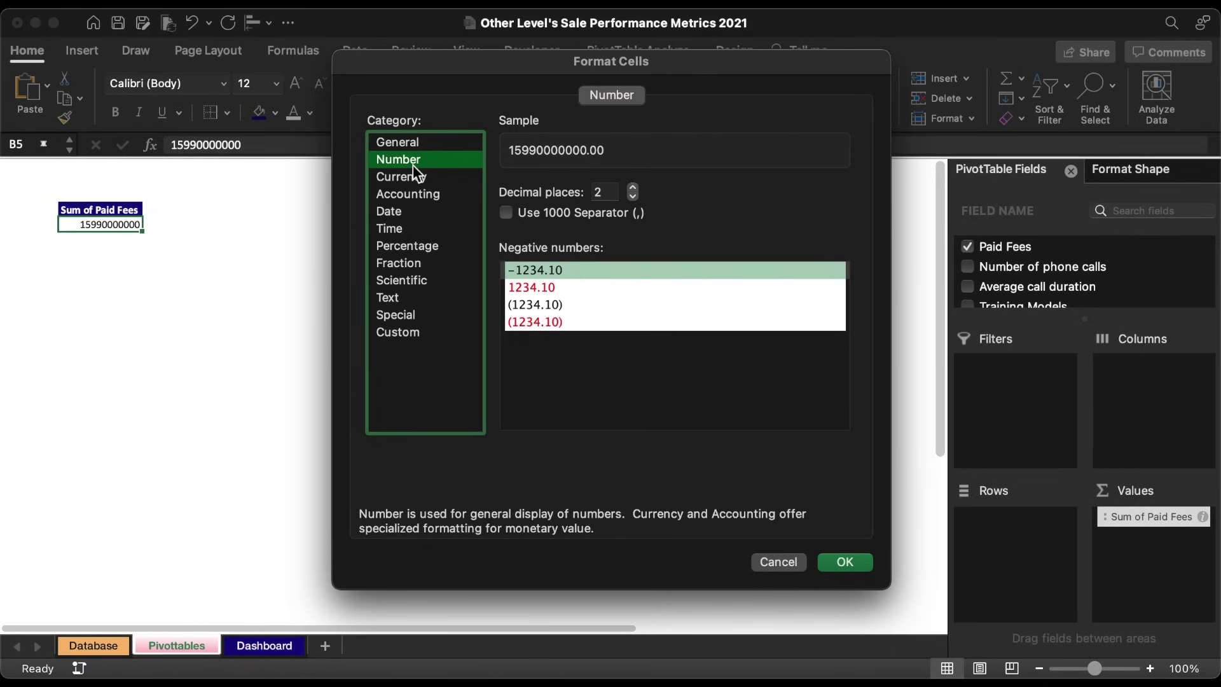
left_click(633, 196)
left_click(632, 196)
left_click(506, 213)
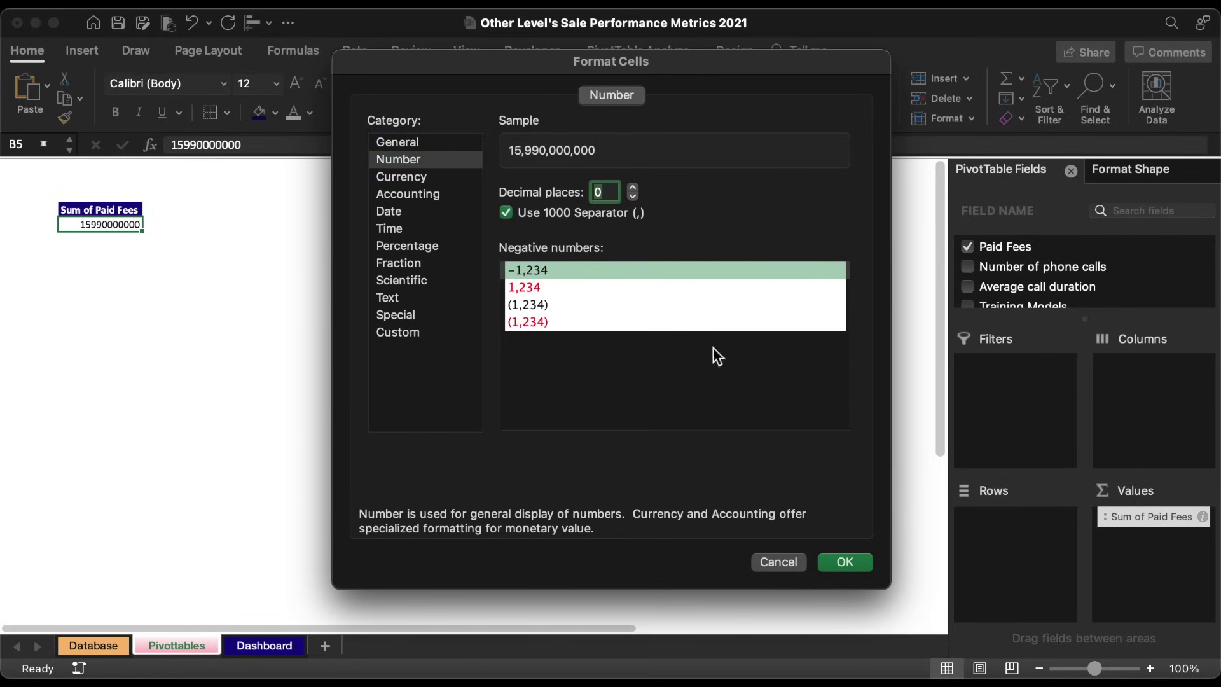
left_click(868, 565)
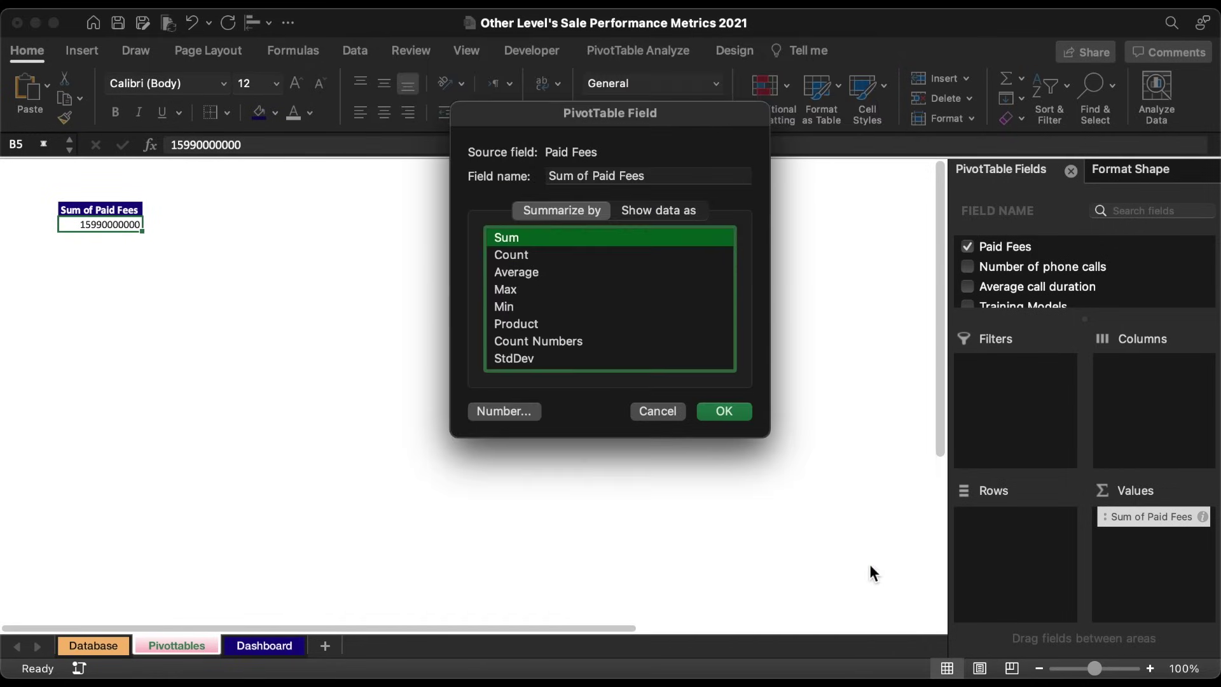
left_click(725, 411)
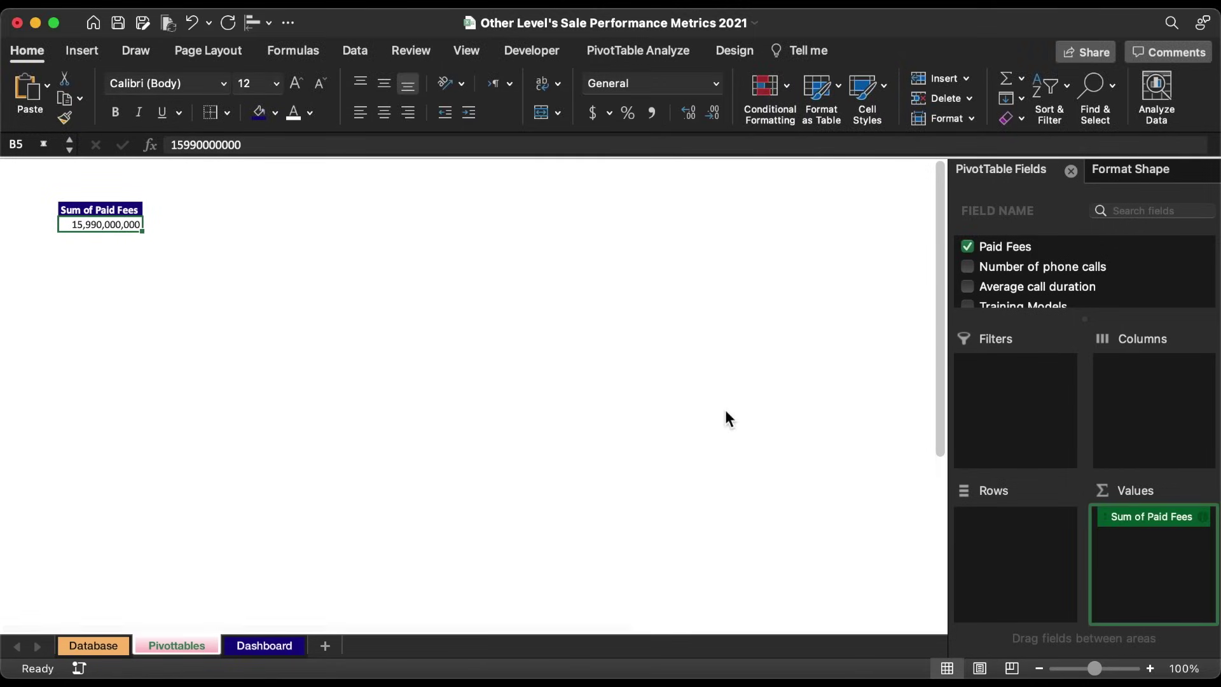
left_click(243, 646)
Clear the Total Earnings value text box and link it by formula to Pivottables!B5.
left_click(171, 214)
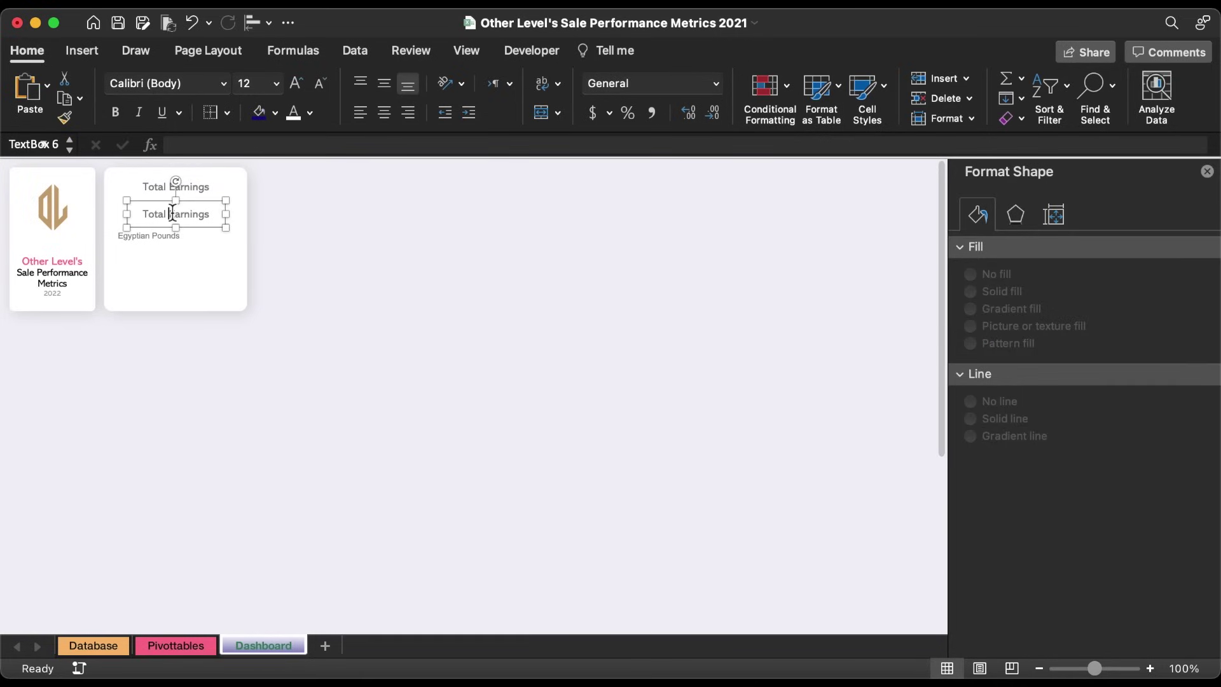
triple_click(172, 213)
key("BackSpace")
left_click(219, 145)
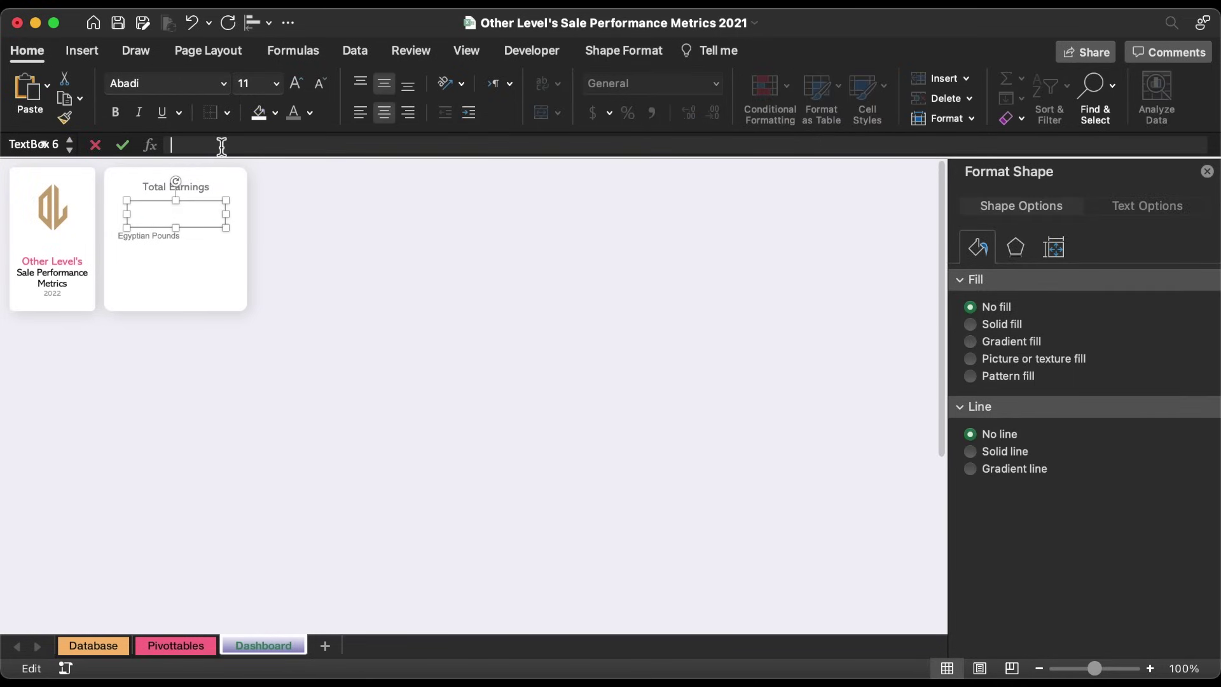
type("=")
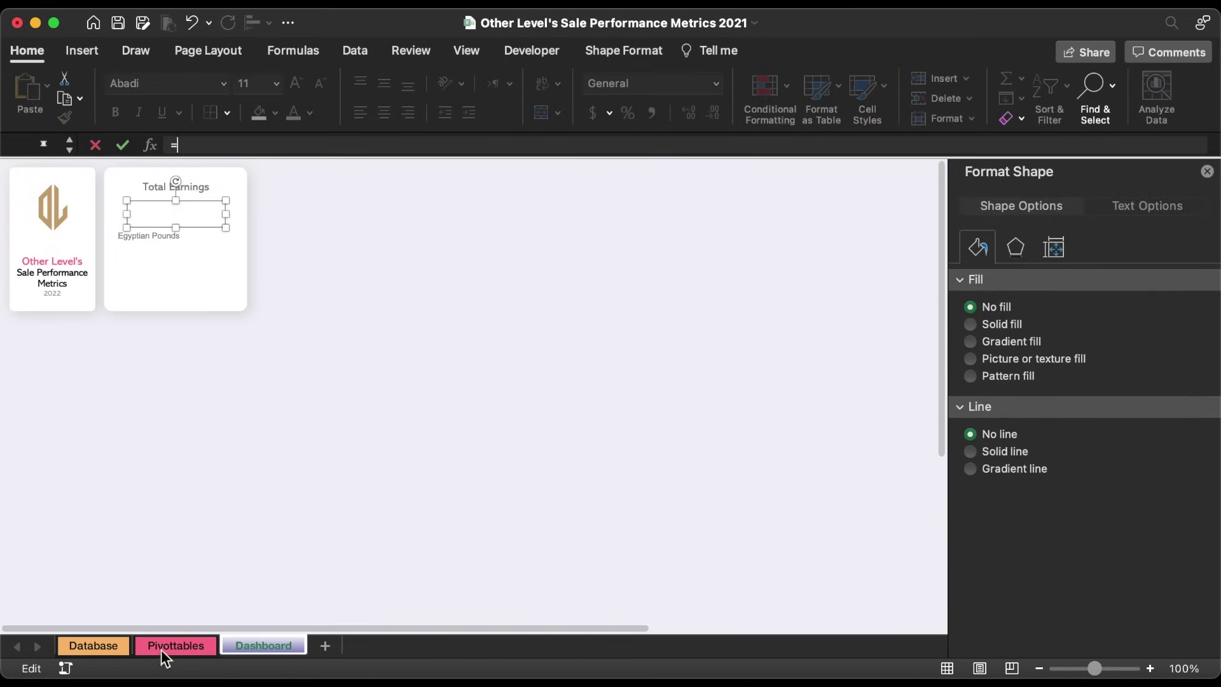
left_click(162, 647)
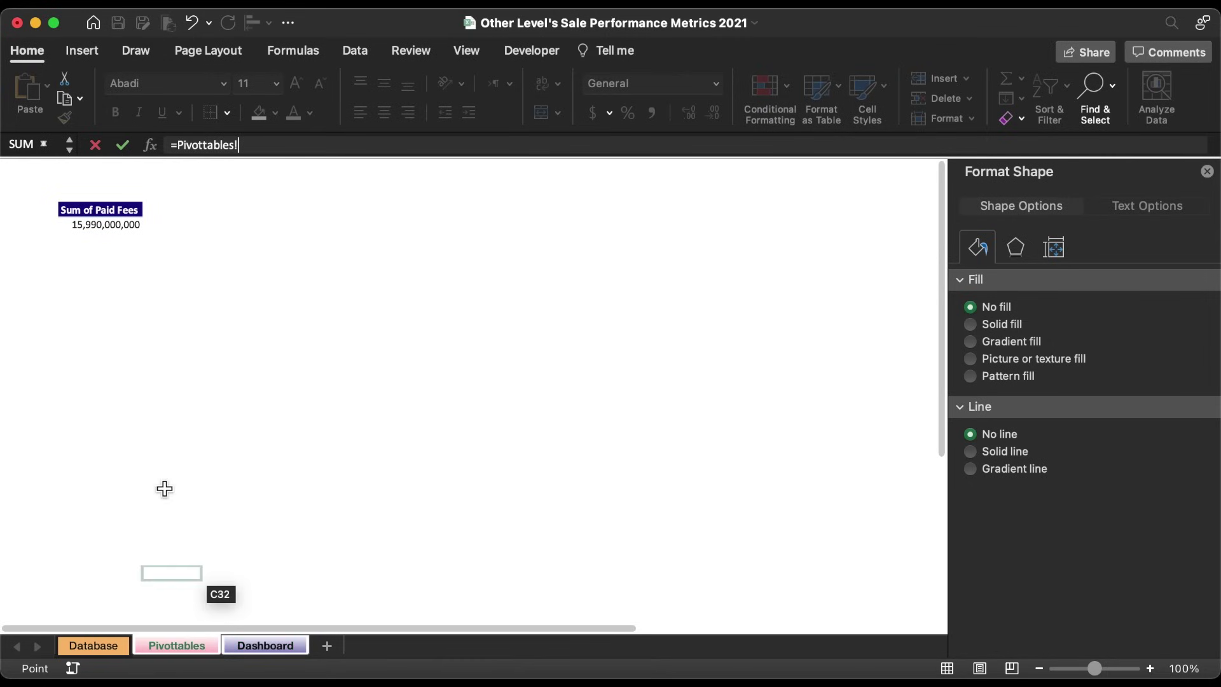
left_click(117, 226)
key("Return")
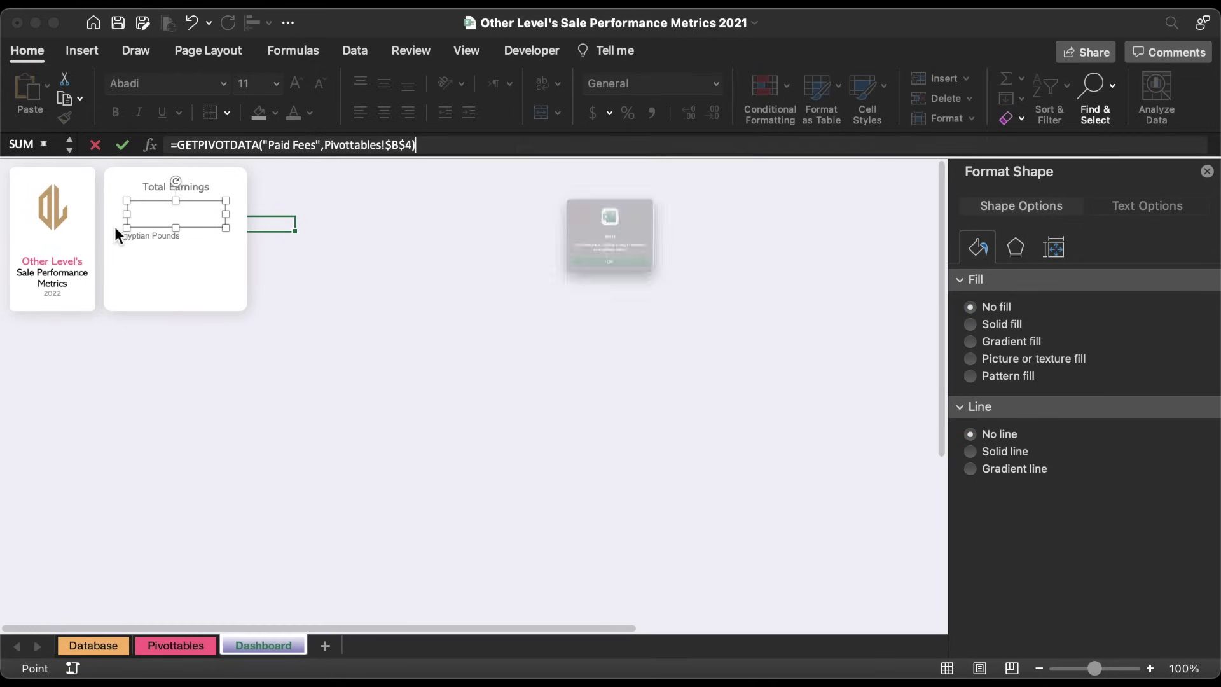
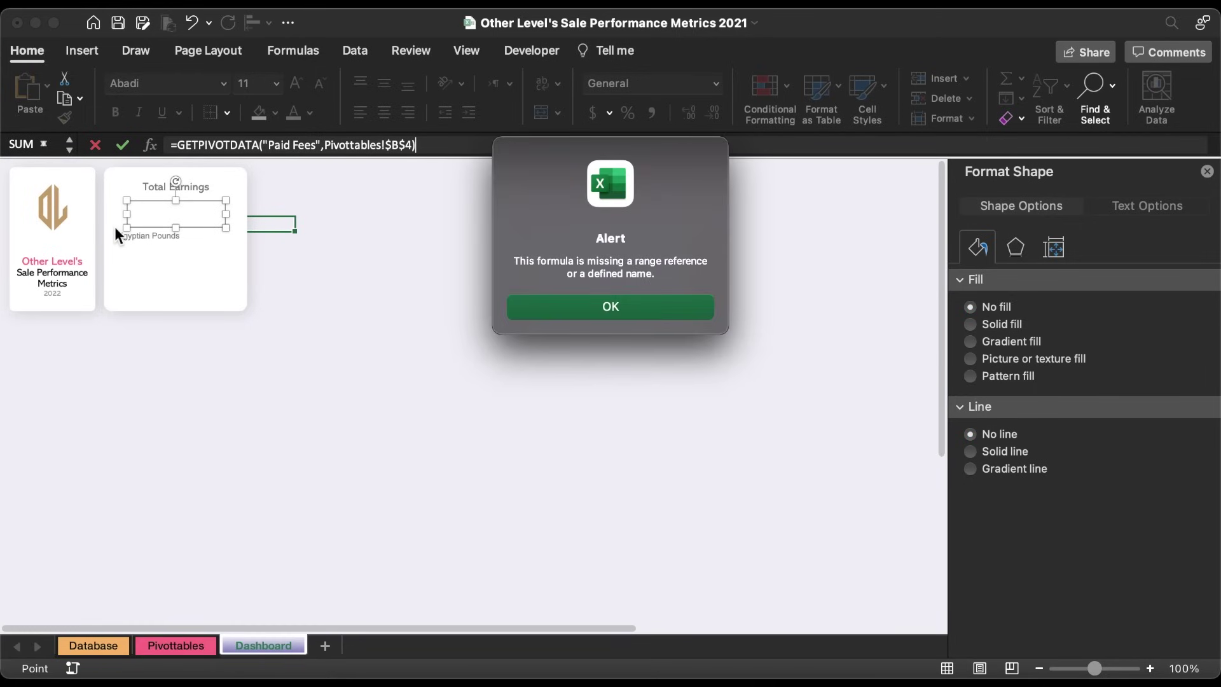
Relink the Total Earnings text box formula to =Pivottables!B5.
key("Return")
left_click(388, 145)
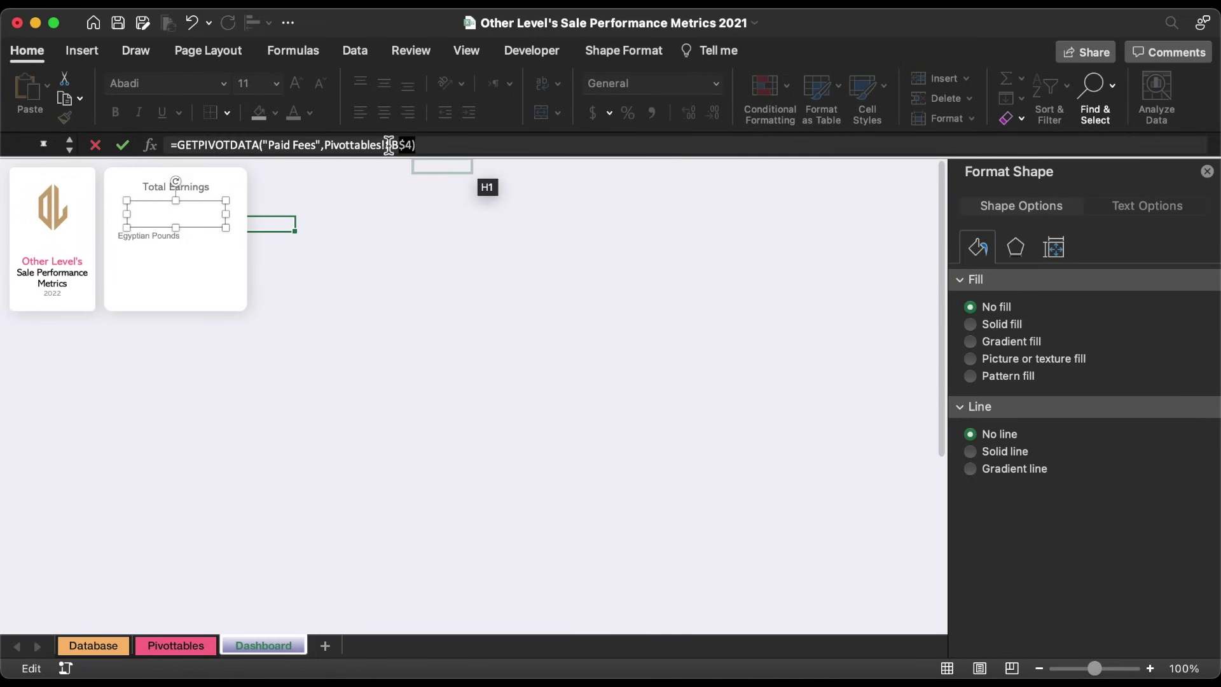
left_click_drag(388, 145, 158, 145)
key("BackSpace")
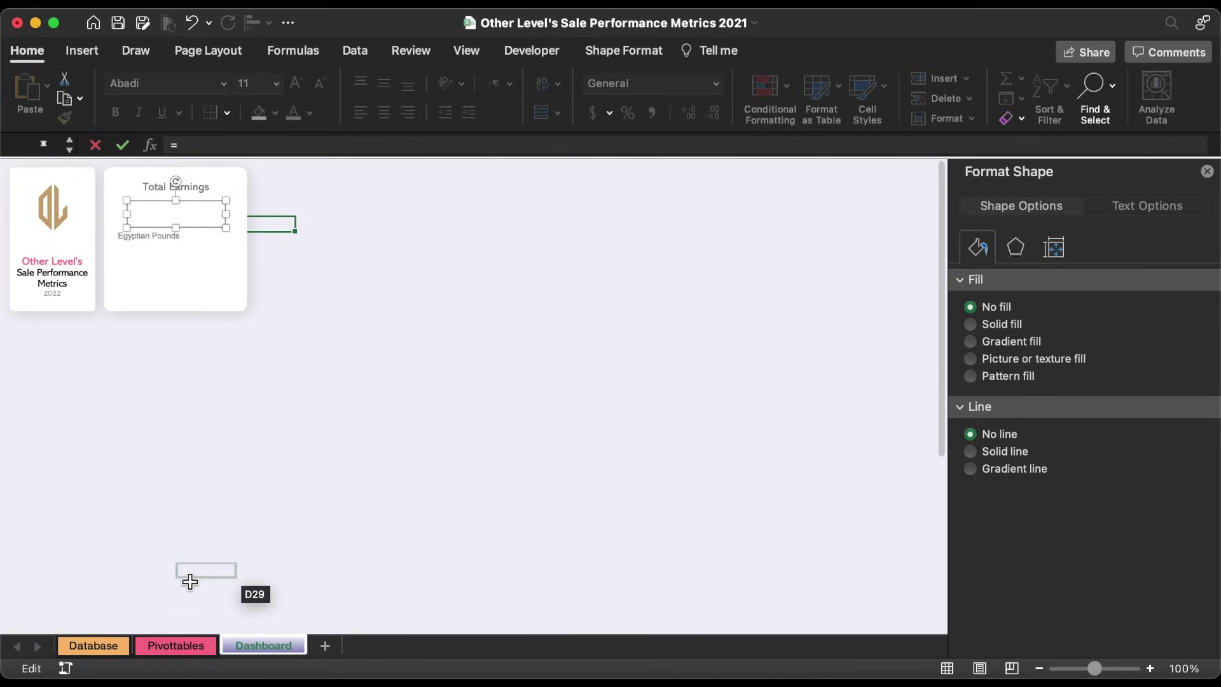
left_click(177, 648)
left_click(109, 237)
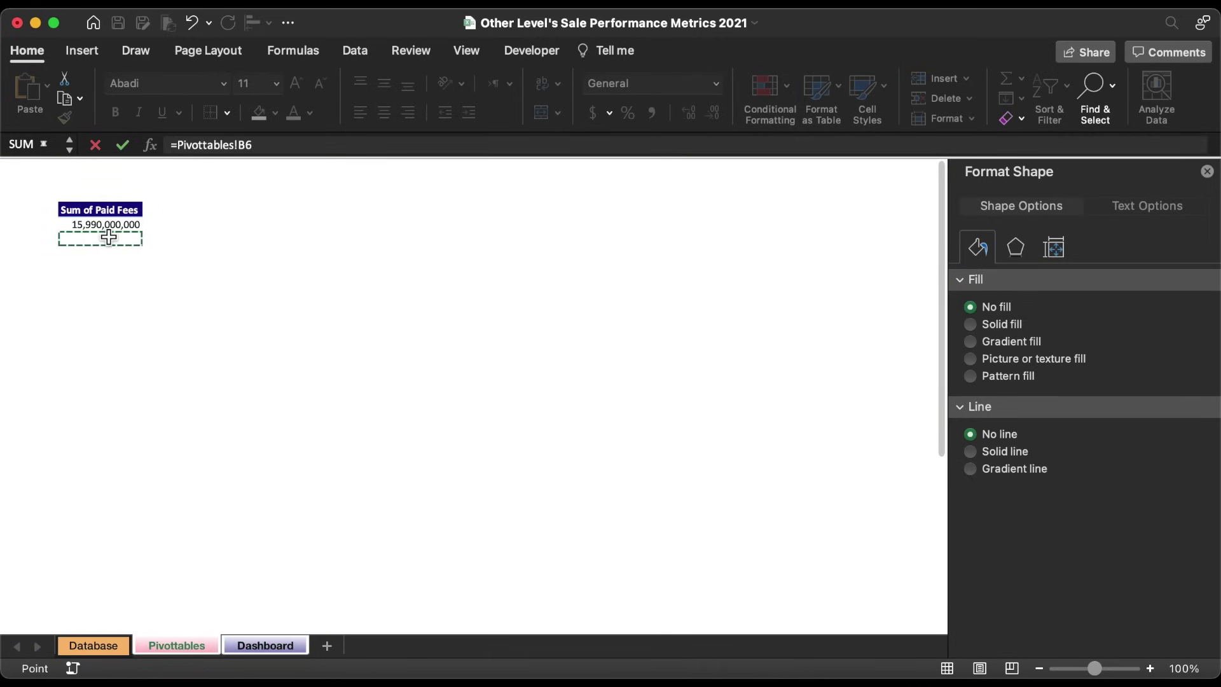
key("BackSpace")
type("5")
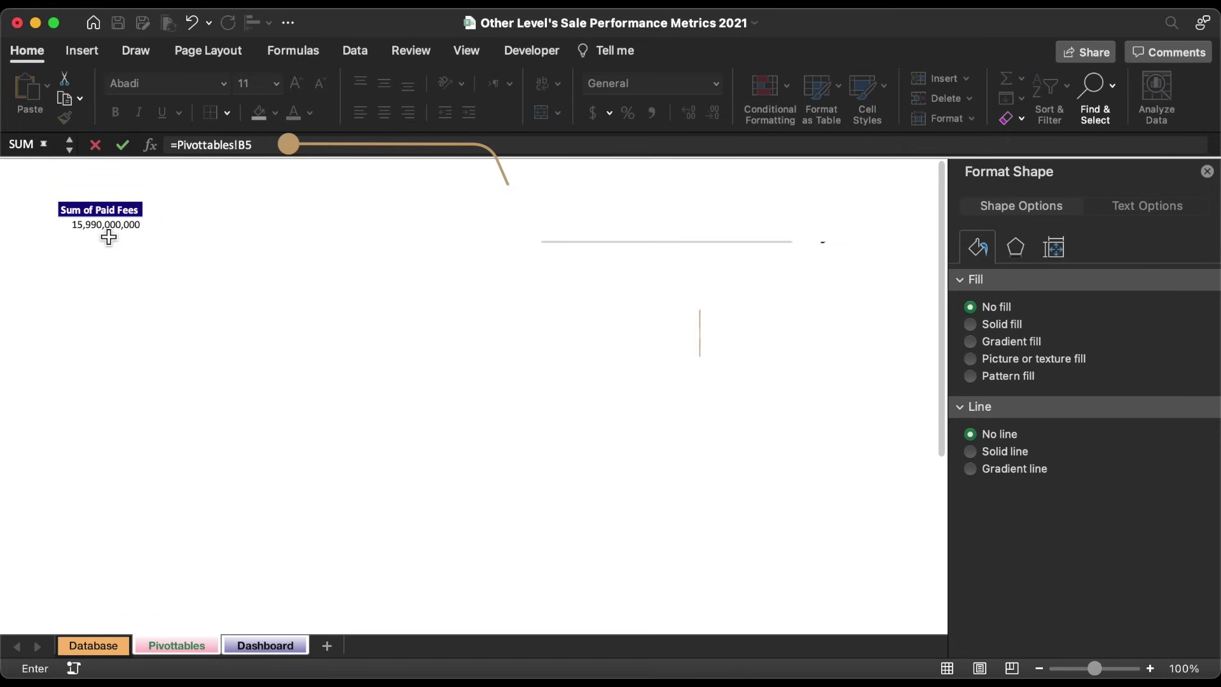
key("Return")
key("super+z")
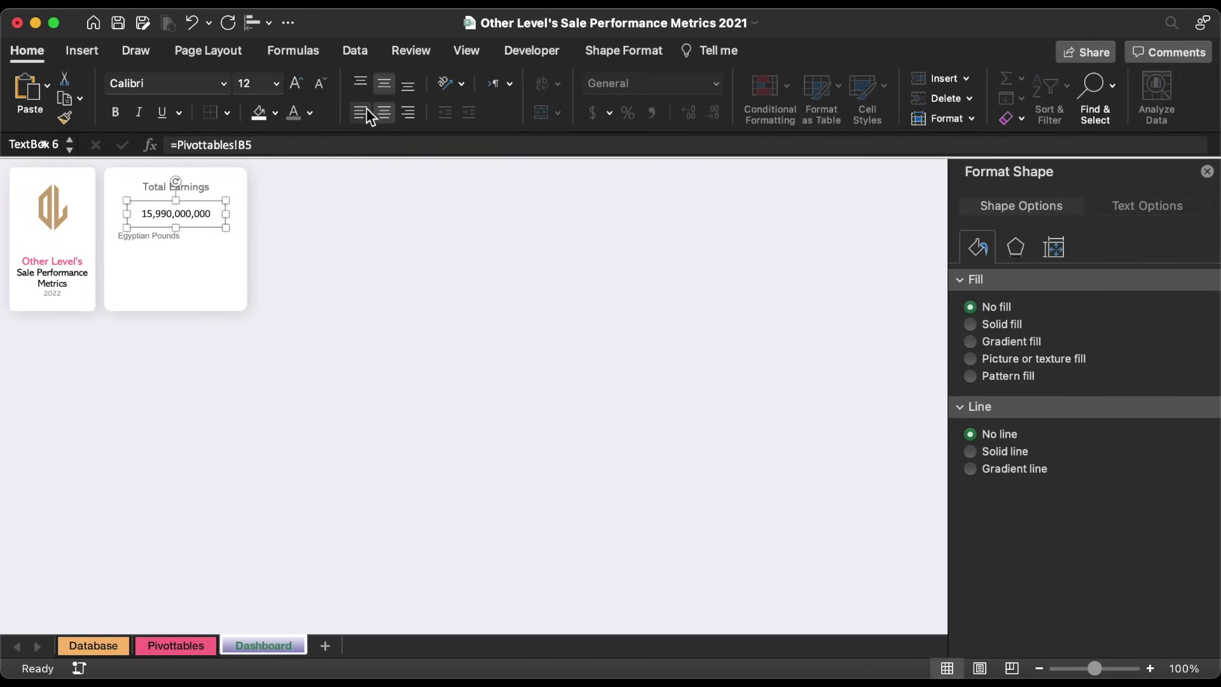
Set the earnings number to Arial 16, widen its text box, and left-align it.
left_click(277, 86)
left_click(273, 244)
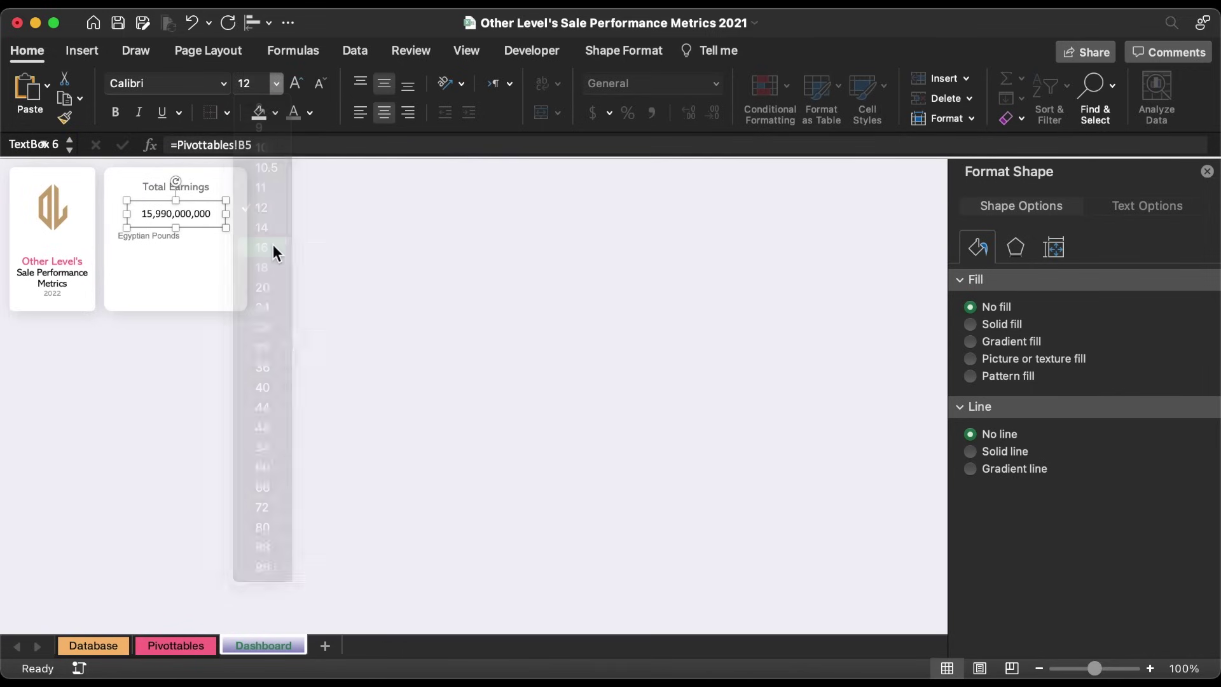
left_click(223, 83)
left_click(209, 242)
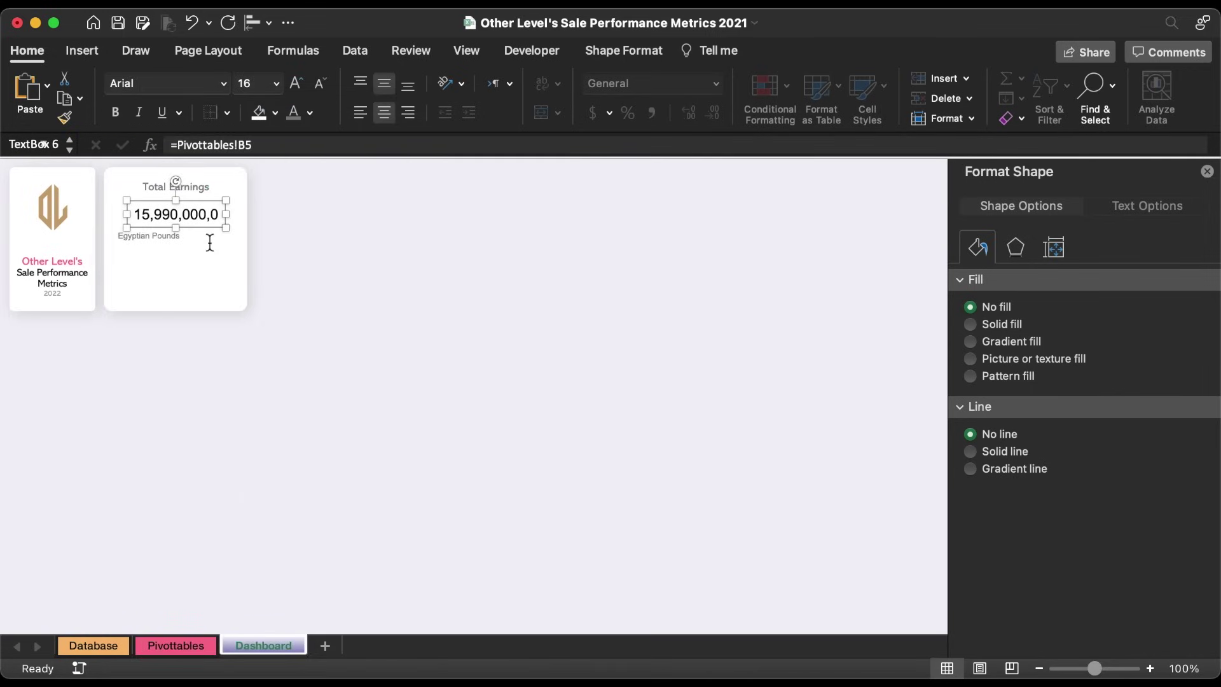
left_click_drag(225, 215, 267, 215)
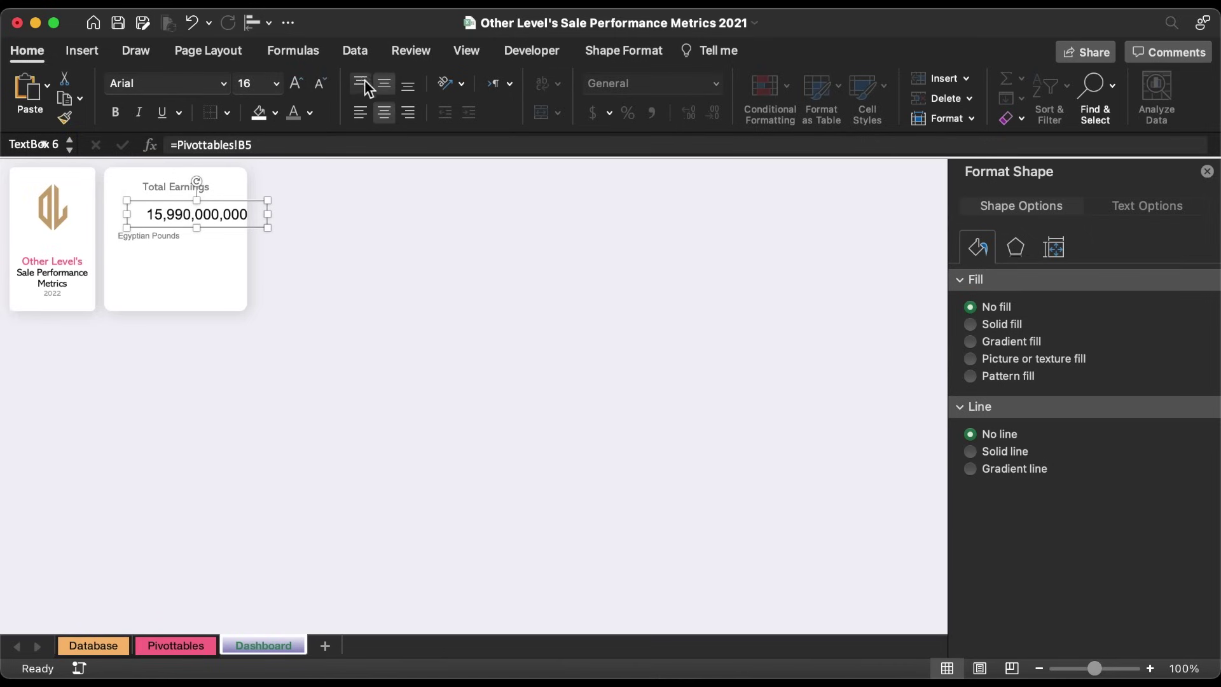
left_click(360, 112)
Align the left edges of the number and Egyptian Pounds label, then nudge the label up.
left_click(171, 238, "shift")
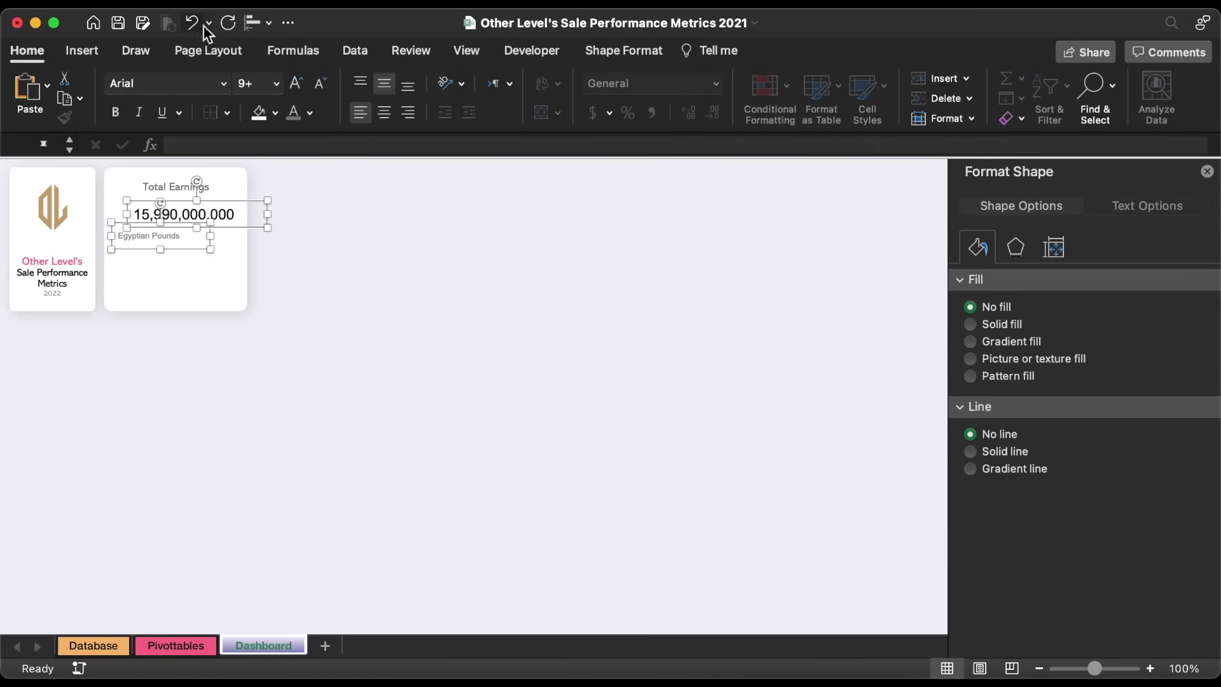
left_click(254, 23)
left_click(297, 67)
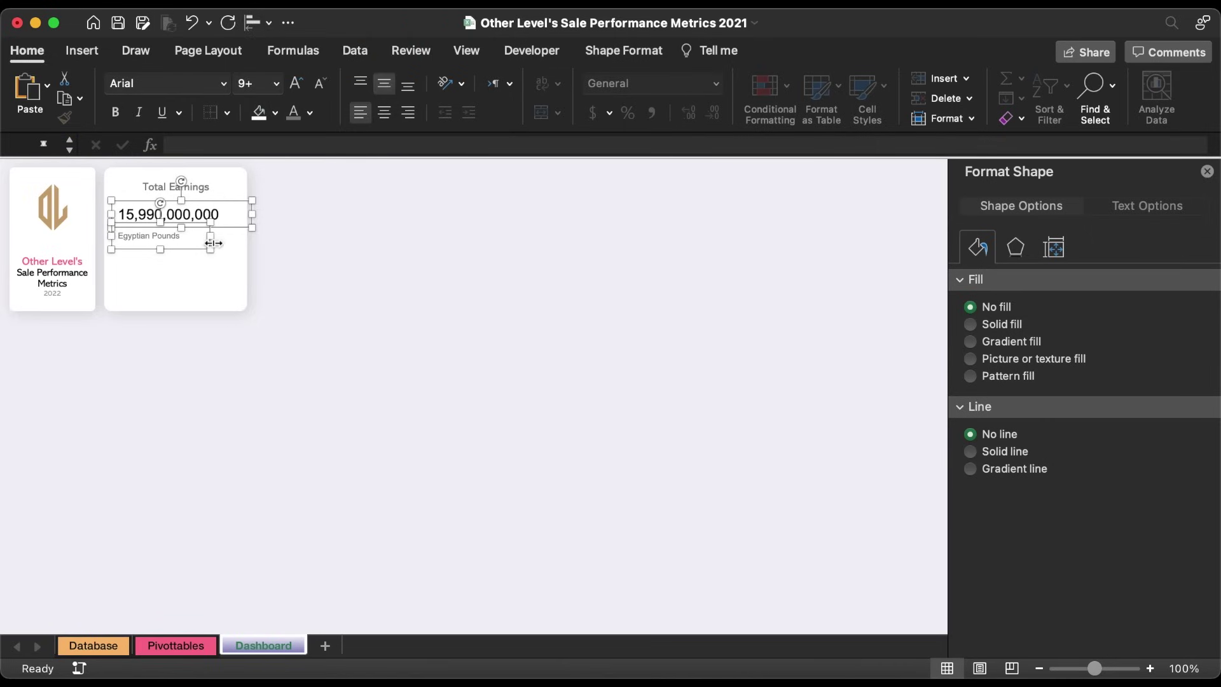
left_click(213, 242)
left_click(181, 232)
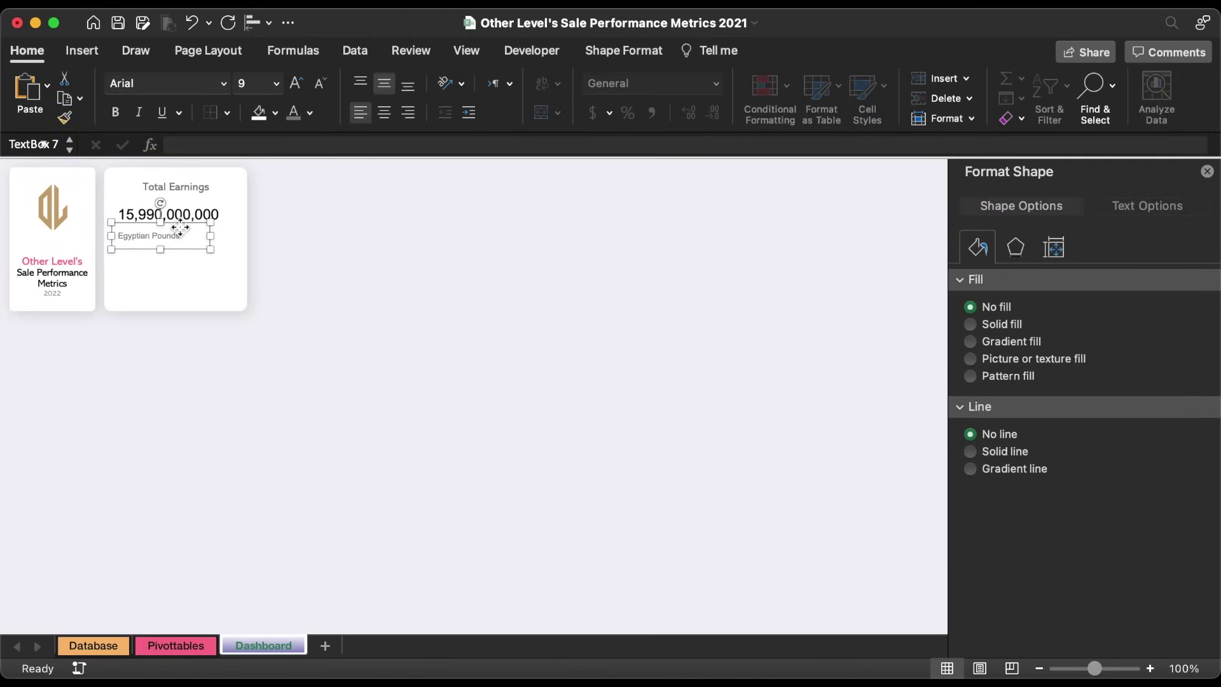
left_click_drag(182, 230, 179, 226)
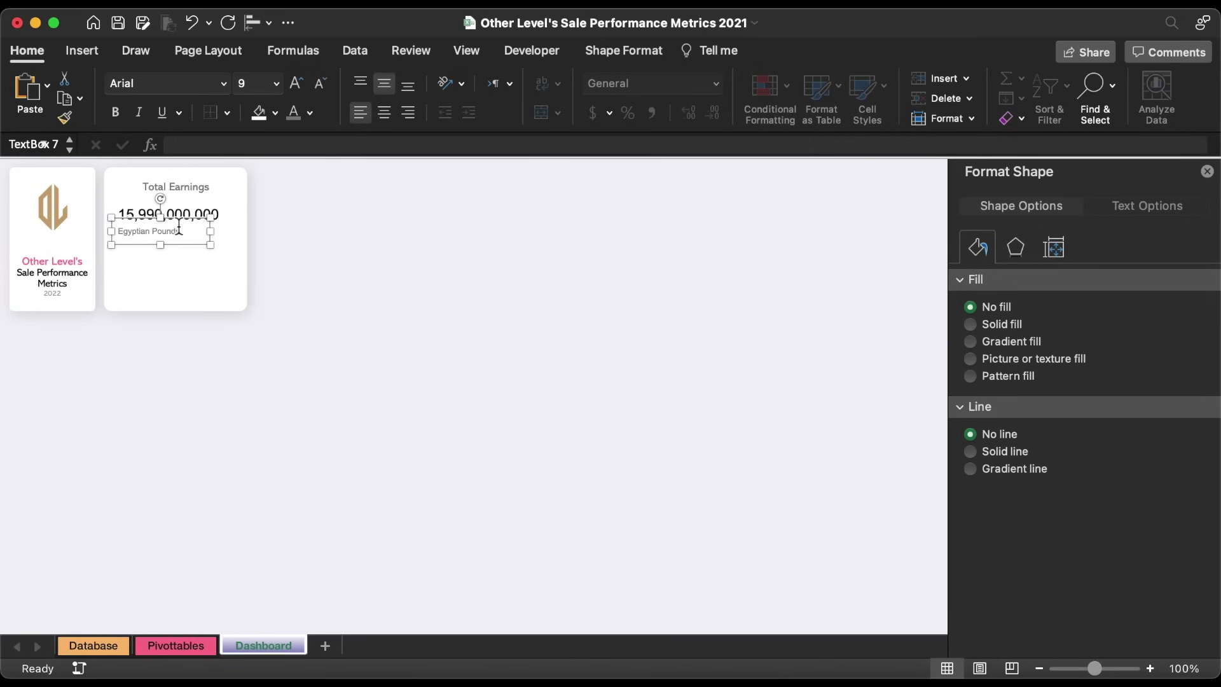
left_click(272, 208)
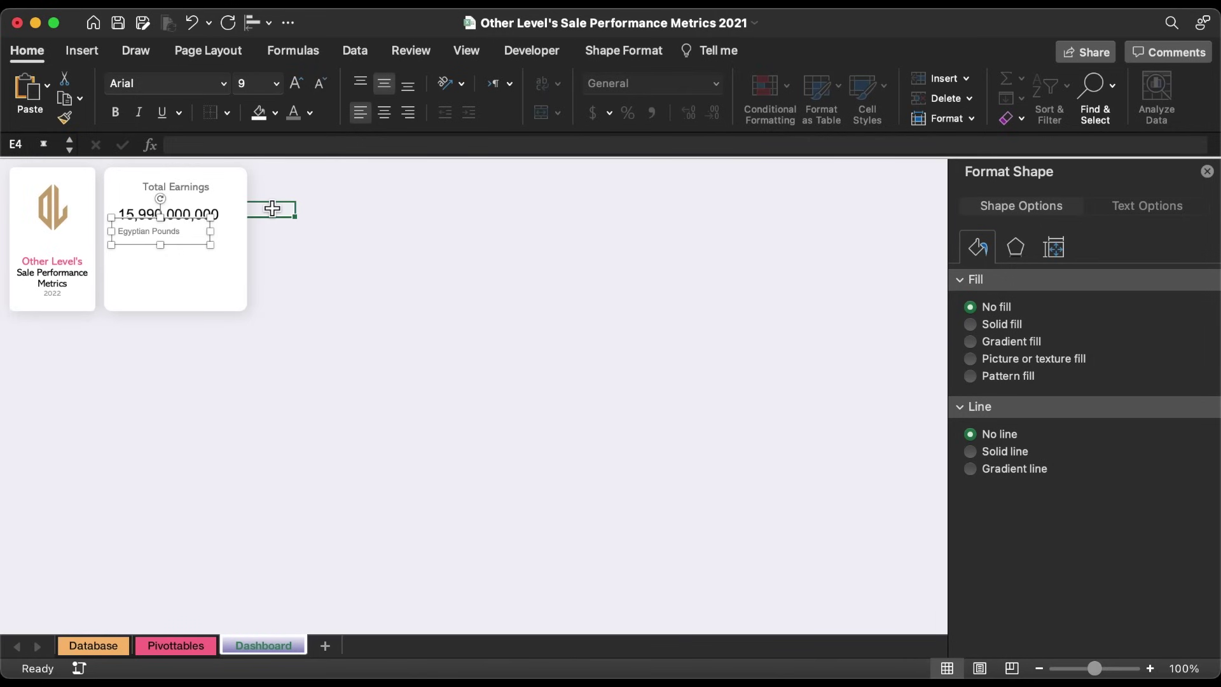
Draw a triangle shape on the card and set its height to 0.07 inches.
left_click(88, 55)
left_click(304, 95)
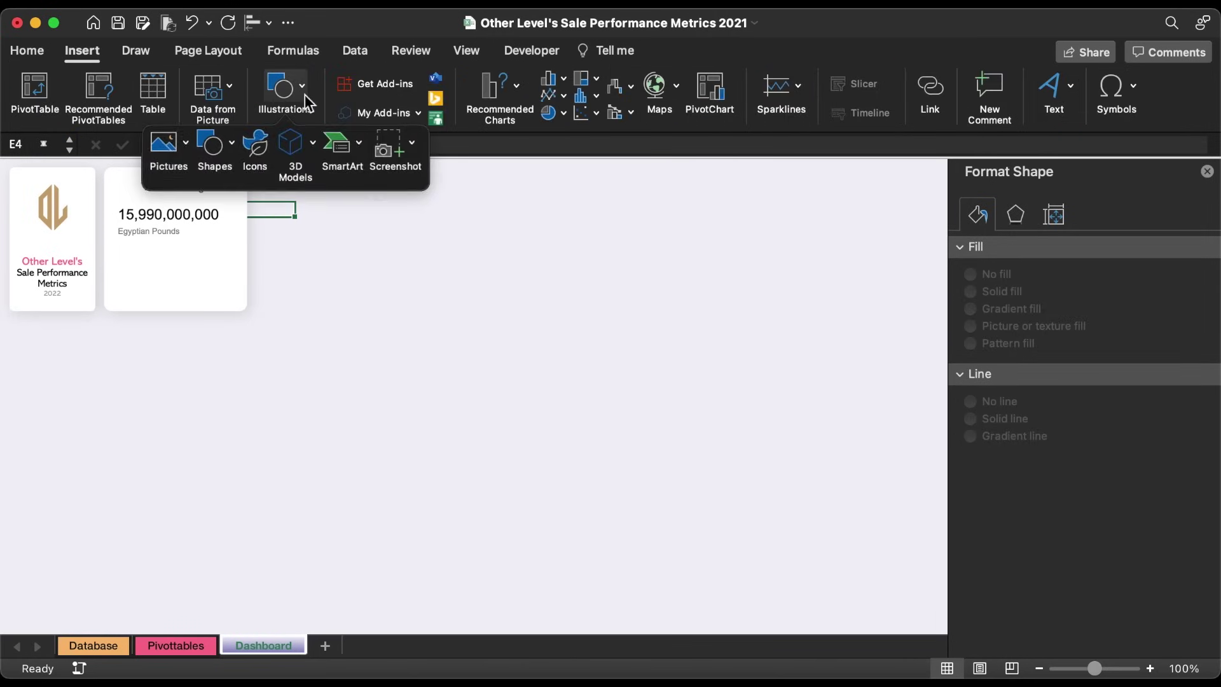
left_click(232, 150)
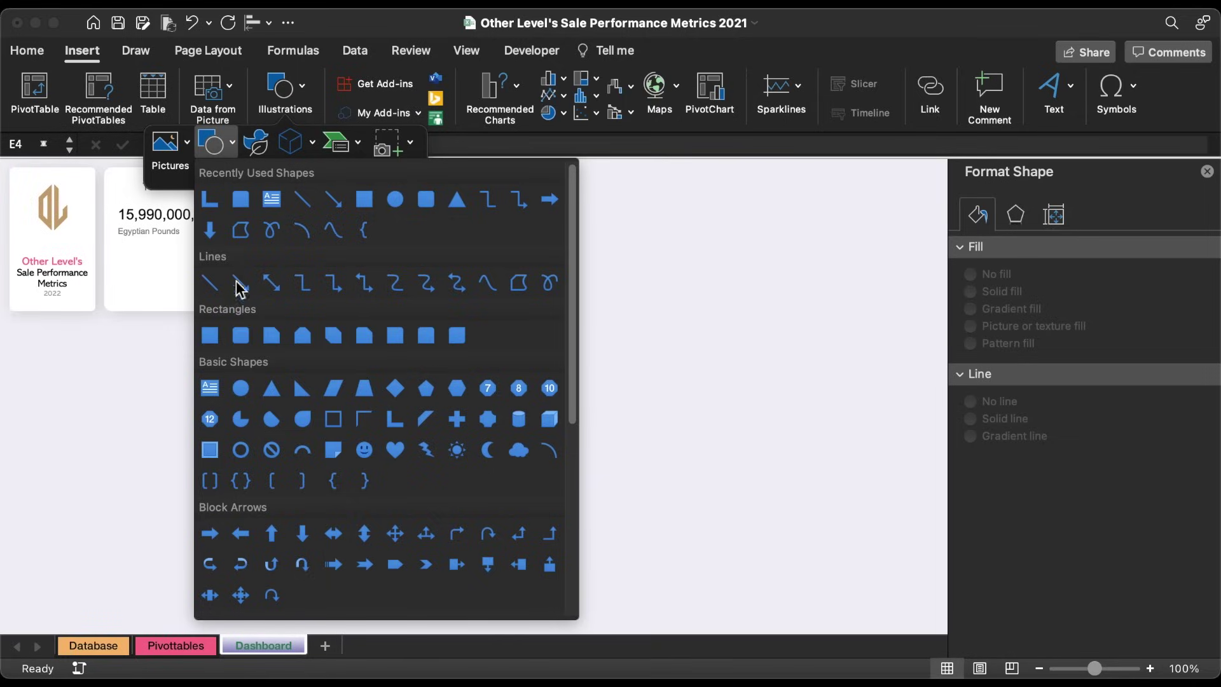
left_click(272, 388)
left_click_drag(284, 222, 288, 222)
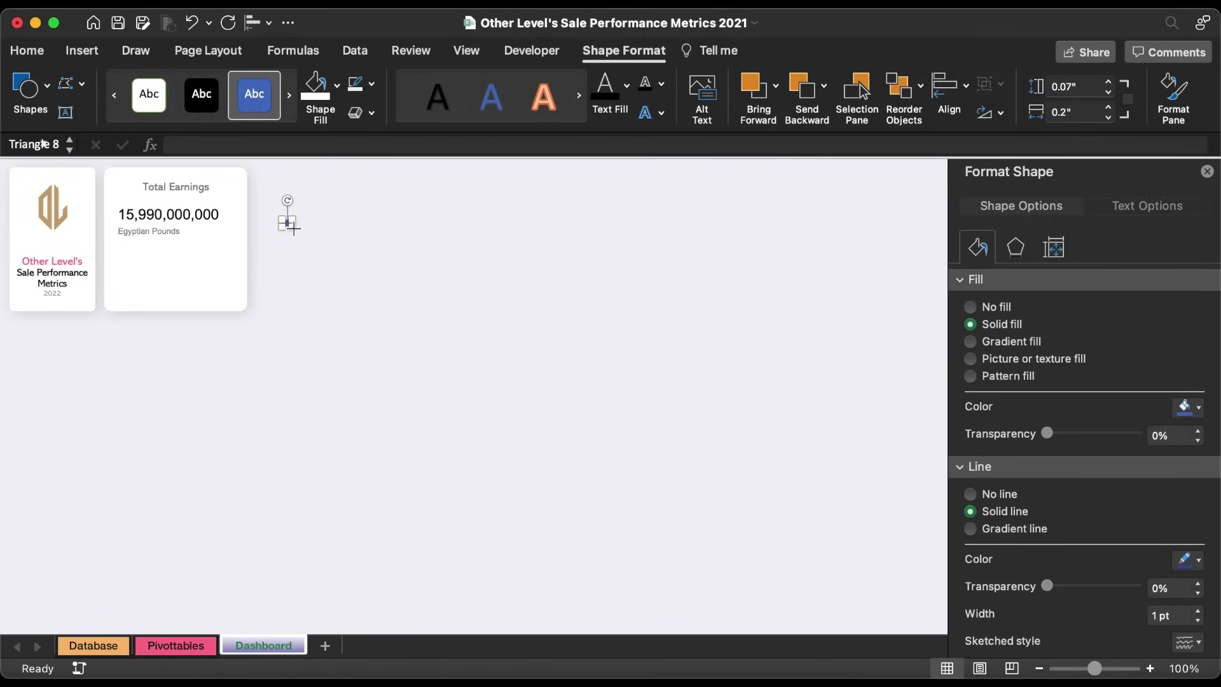
left_click(1073, 89)
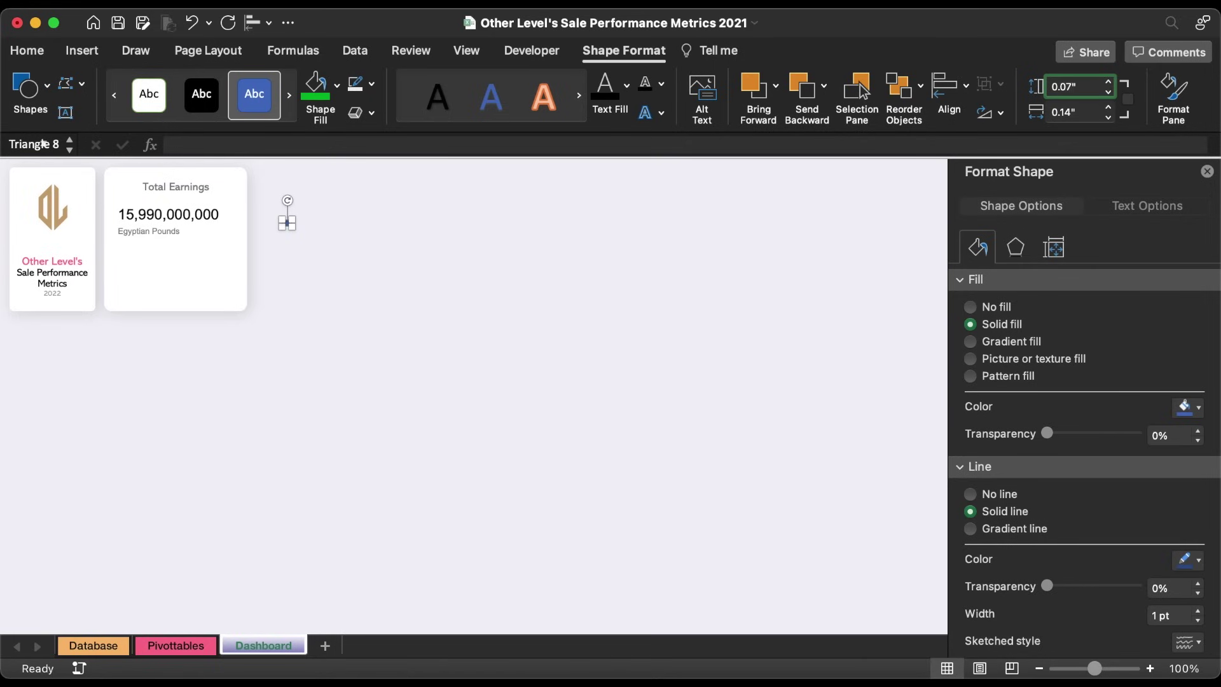
type("0.07")
left_click(1071, 114)
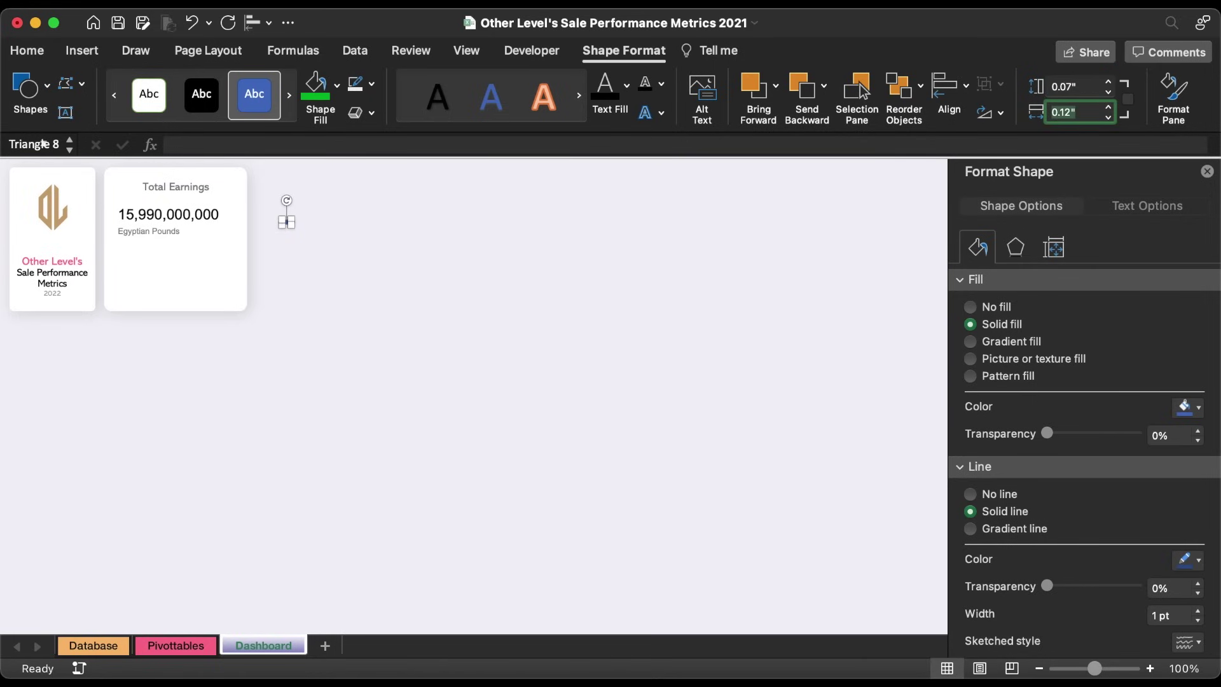
Fill the triangle green (00B626), remove its outline, and move it beside Total Earnings.
left_click(338, 87)
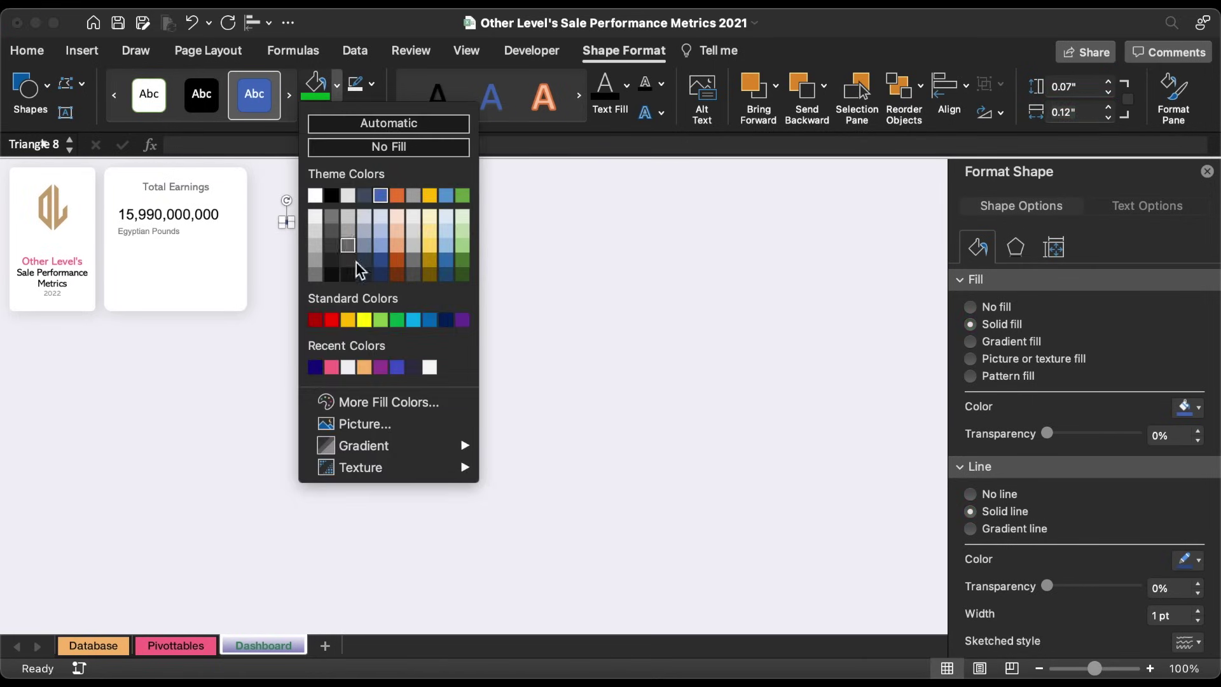
left_click(368, 397)
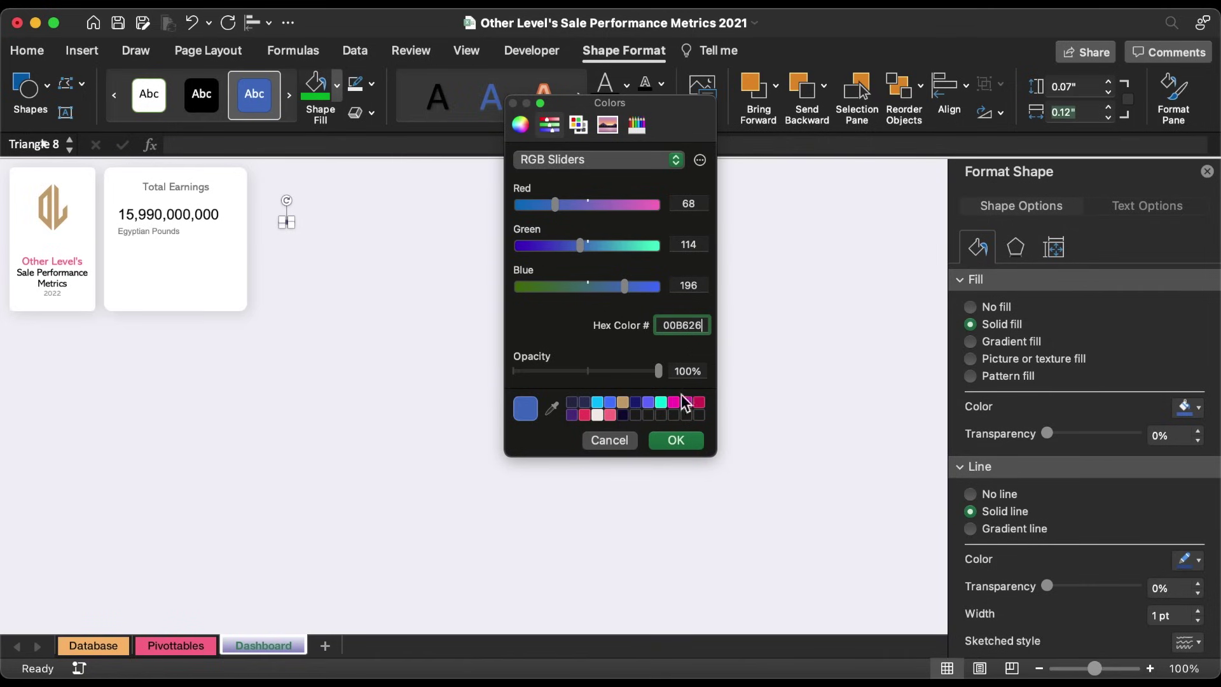
left_click(676, 439)
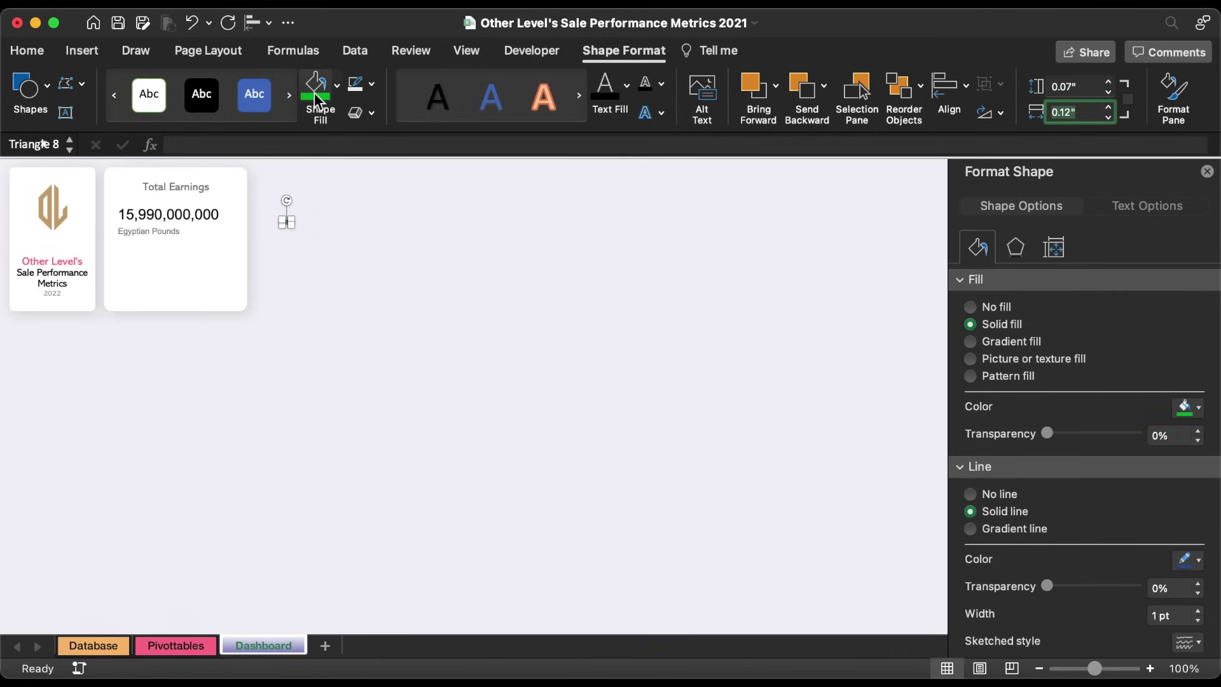
left_click(371, 83)
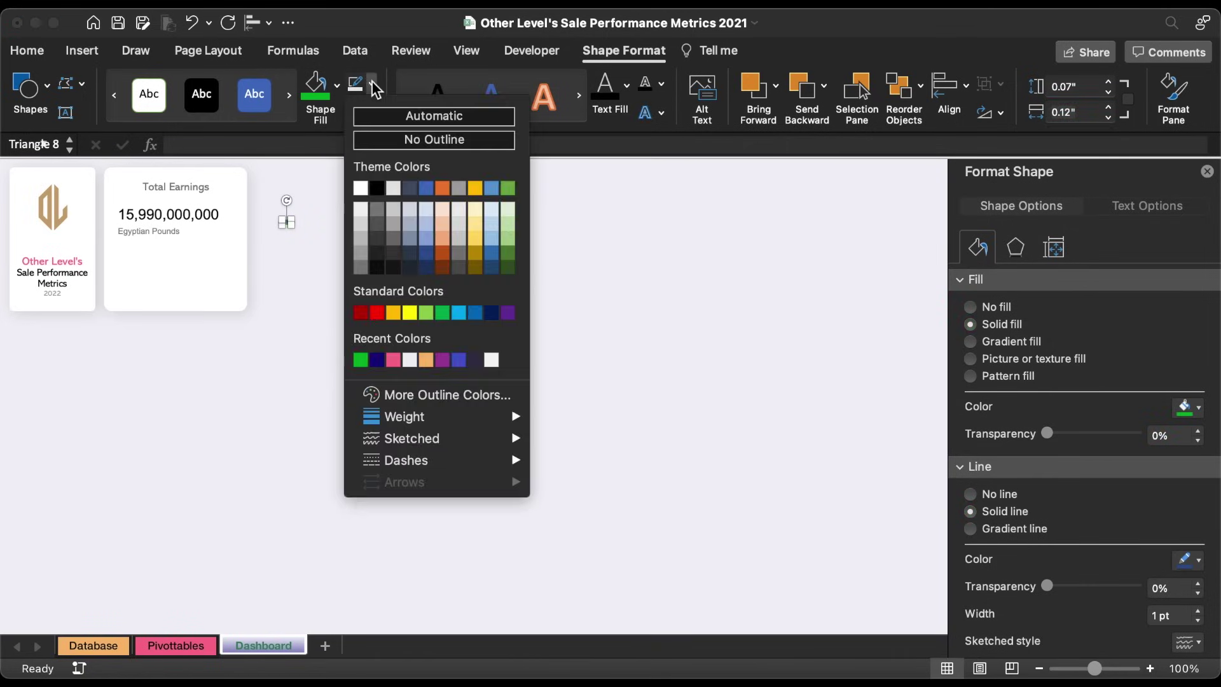
left_click(386, 140)
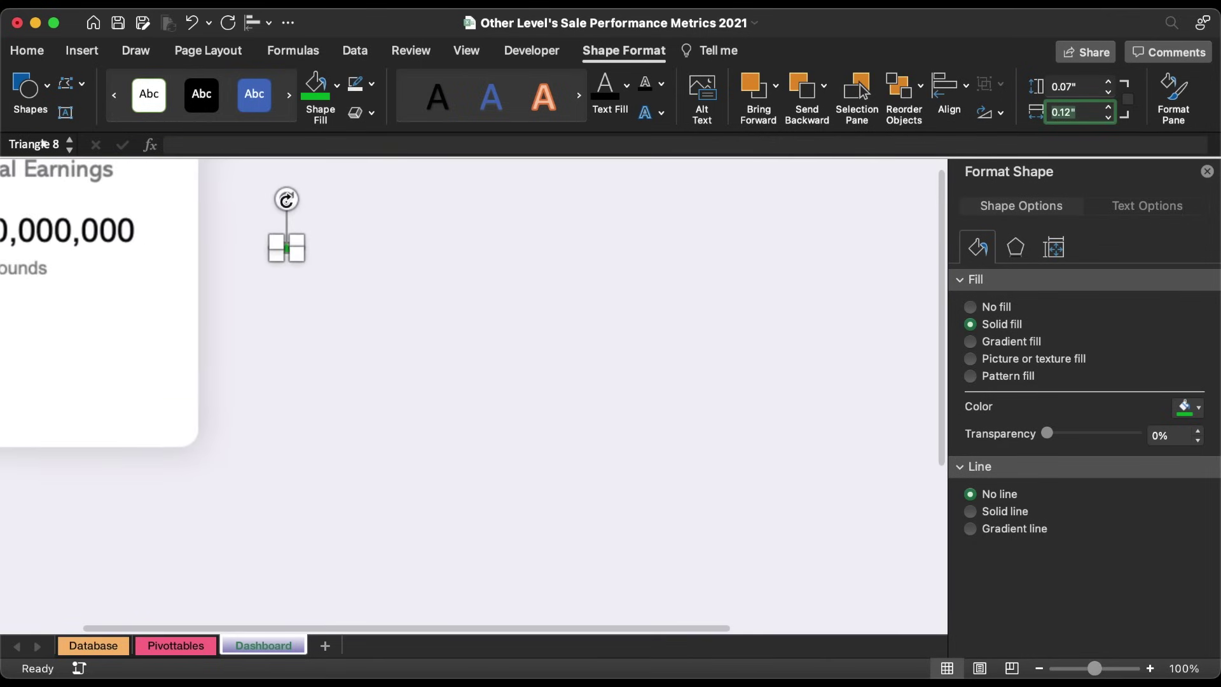
left_click_drag(384, 286, 245, 232)
left_click(1096, 669)
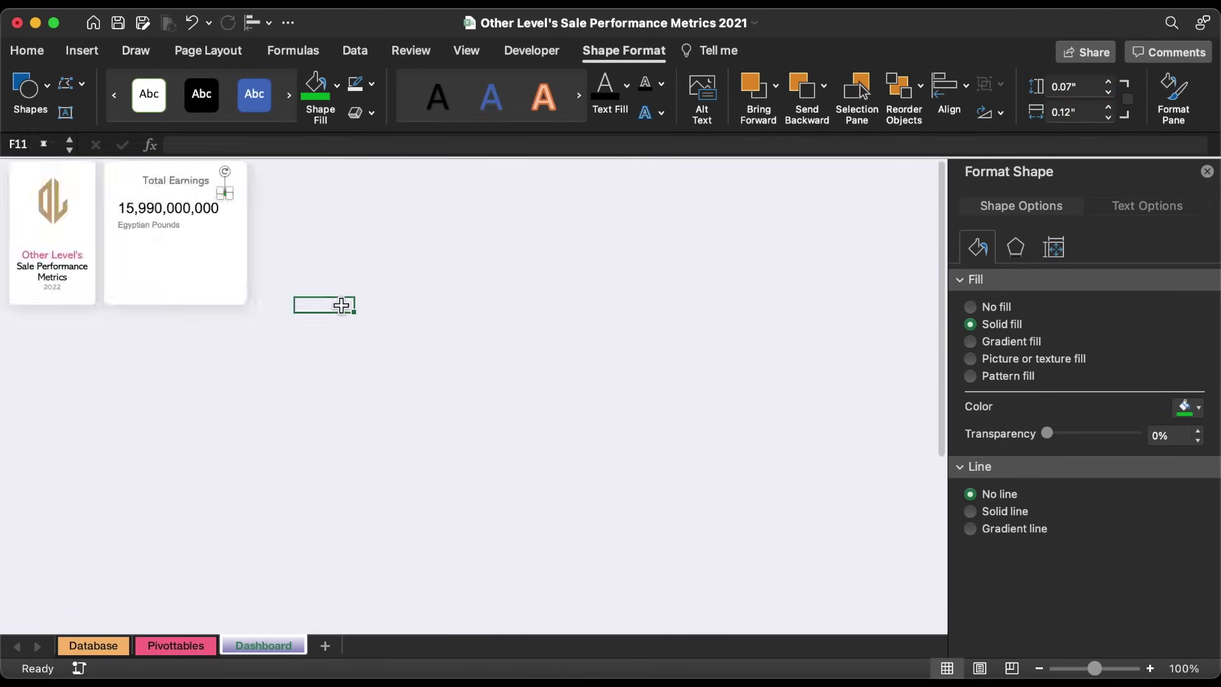
left_click(341, 305)
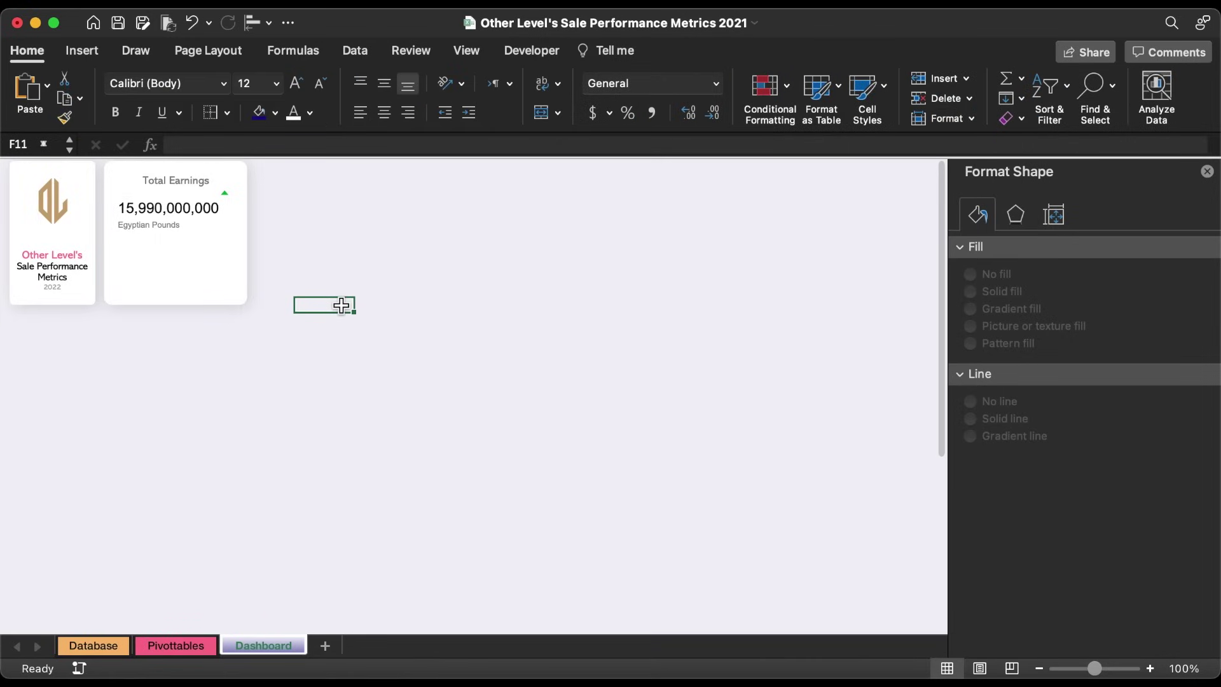
Insert an online 'egyptian pound symbole' coin image beside Total Earnings and reposition the caption.
left_click(80, 55)
left_click(282, 86)
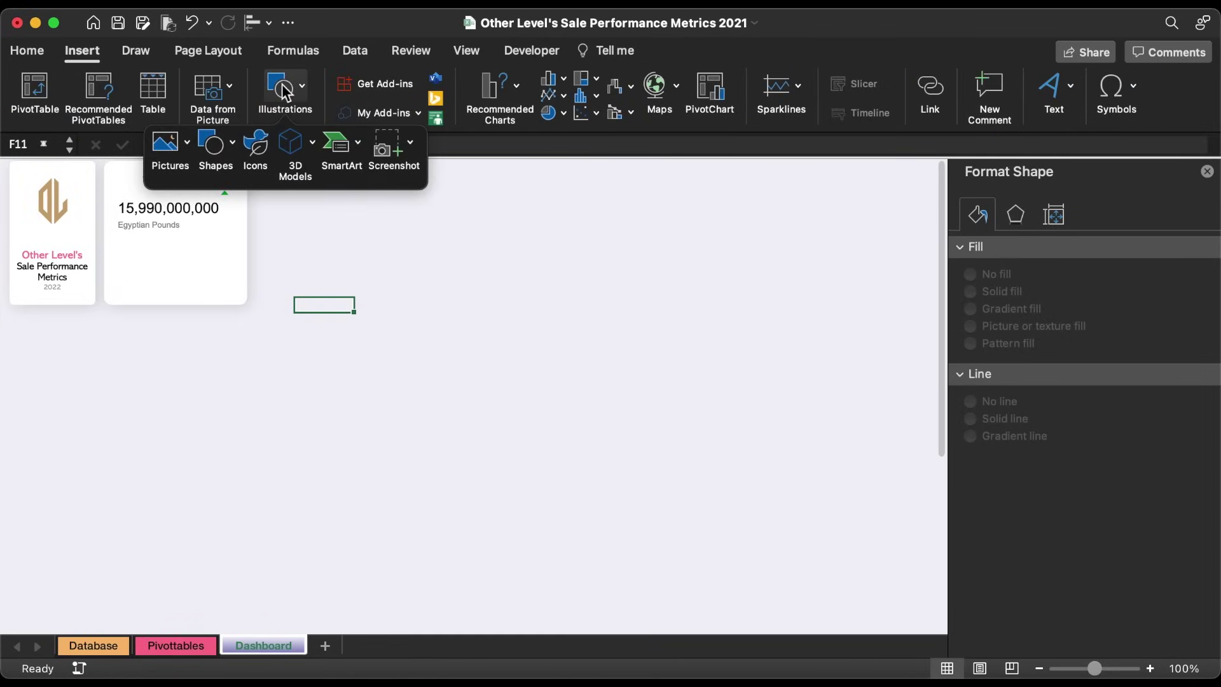
left_click(183, 146)
left_click(238, 238)
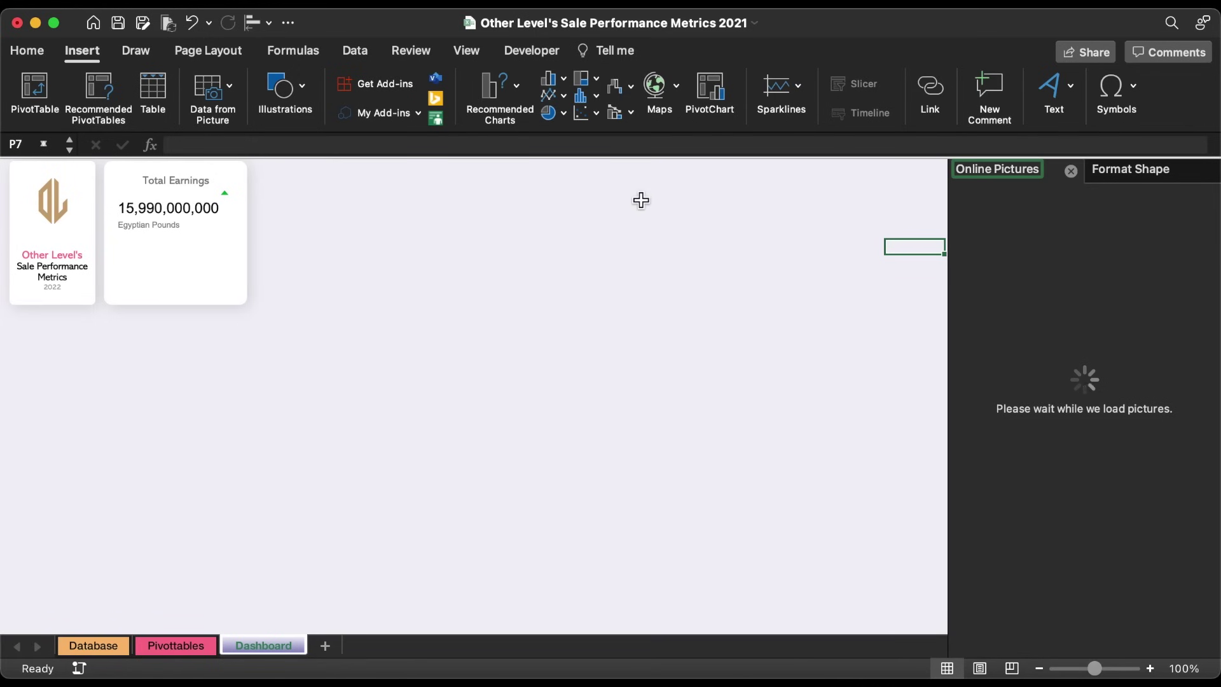
type("eg")
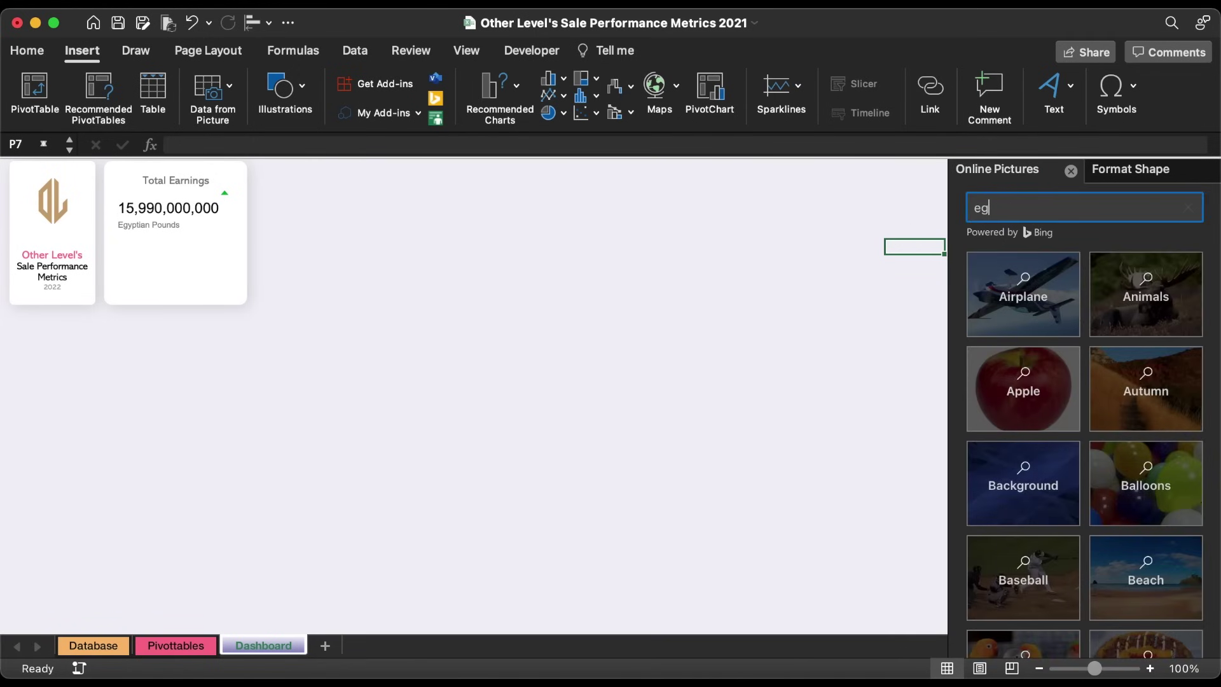
type("yptian pound symbole")
key("Return")
scroll(1080, 350, "down", 5)
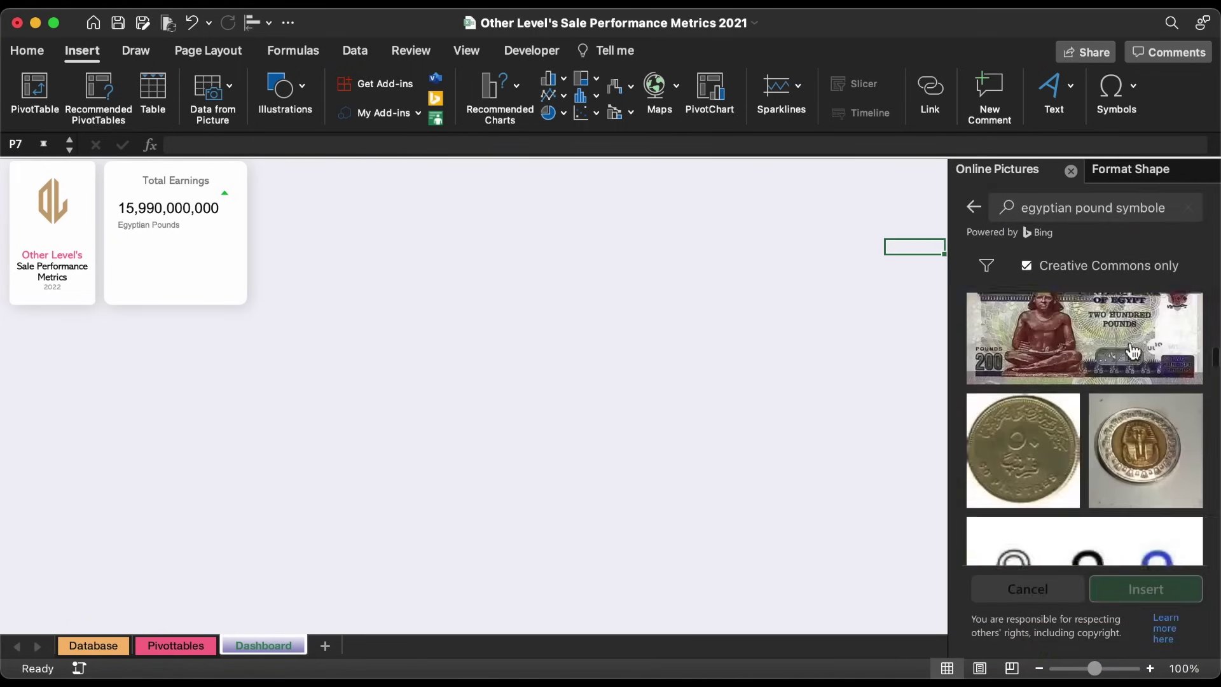
left_click_drag(356, 289, 167, 221)
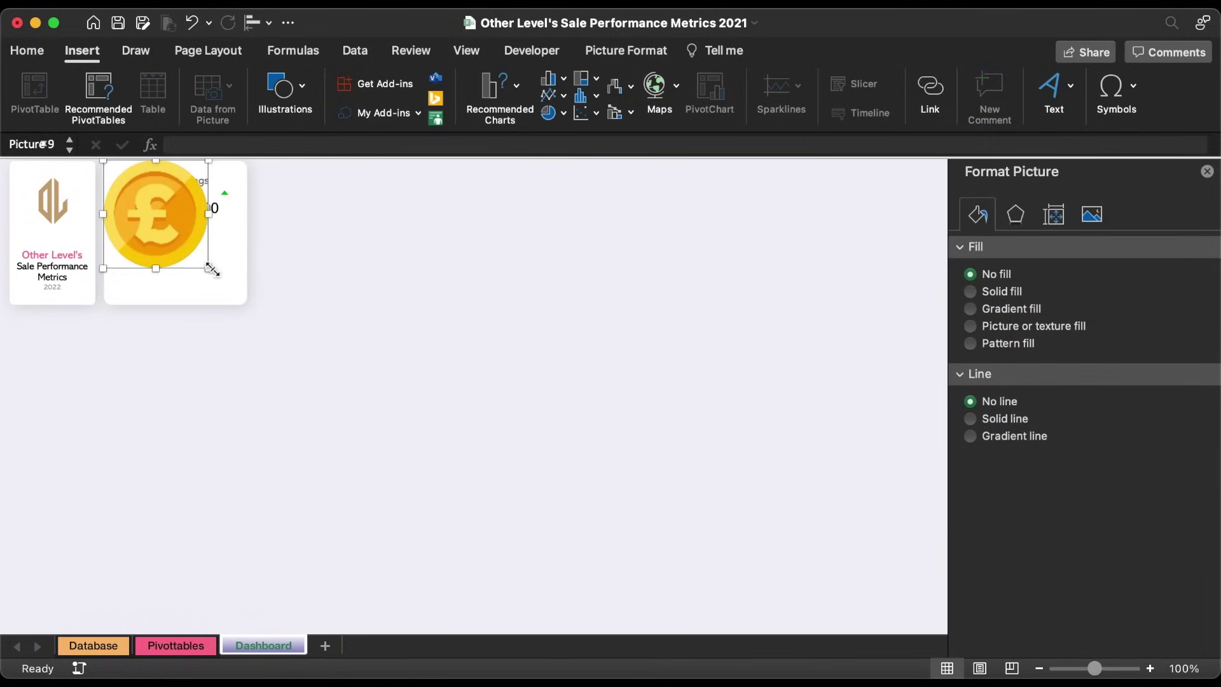
left_click_drag(212, 270, 131, 186)
left_click(185, 213)
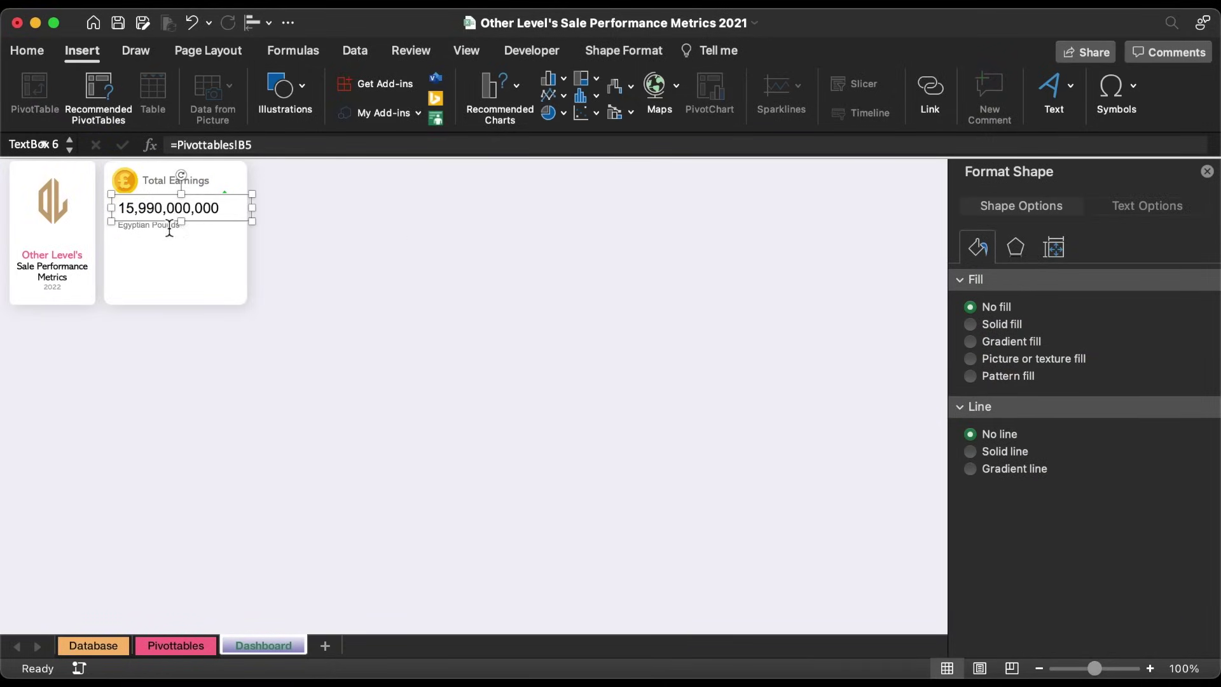
mouse_move(171, 225)
left_mouse_down()
mouse_move(199, 169)
mouse_move(180, 219)
left_mouse_up()
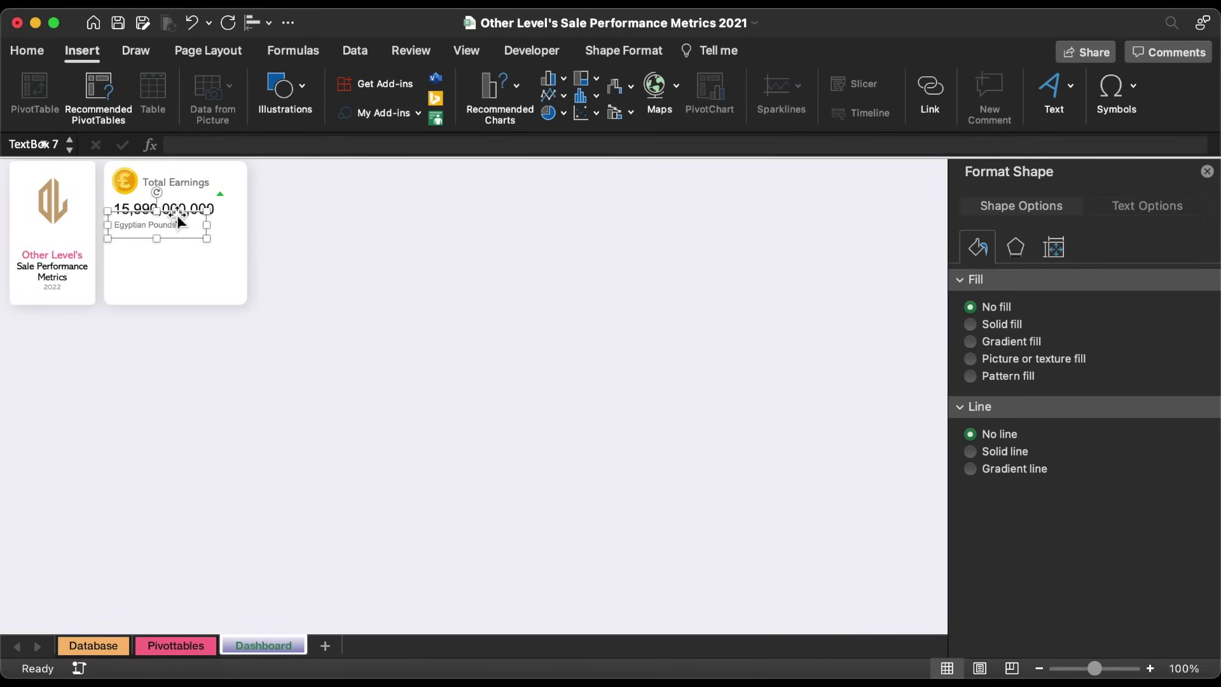
Draw a grey horizontal divider line across the card beneath the earnings value.
left_click(284, 89)
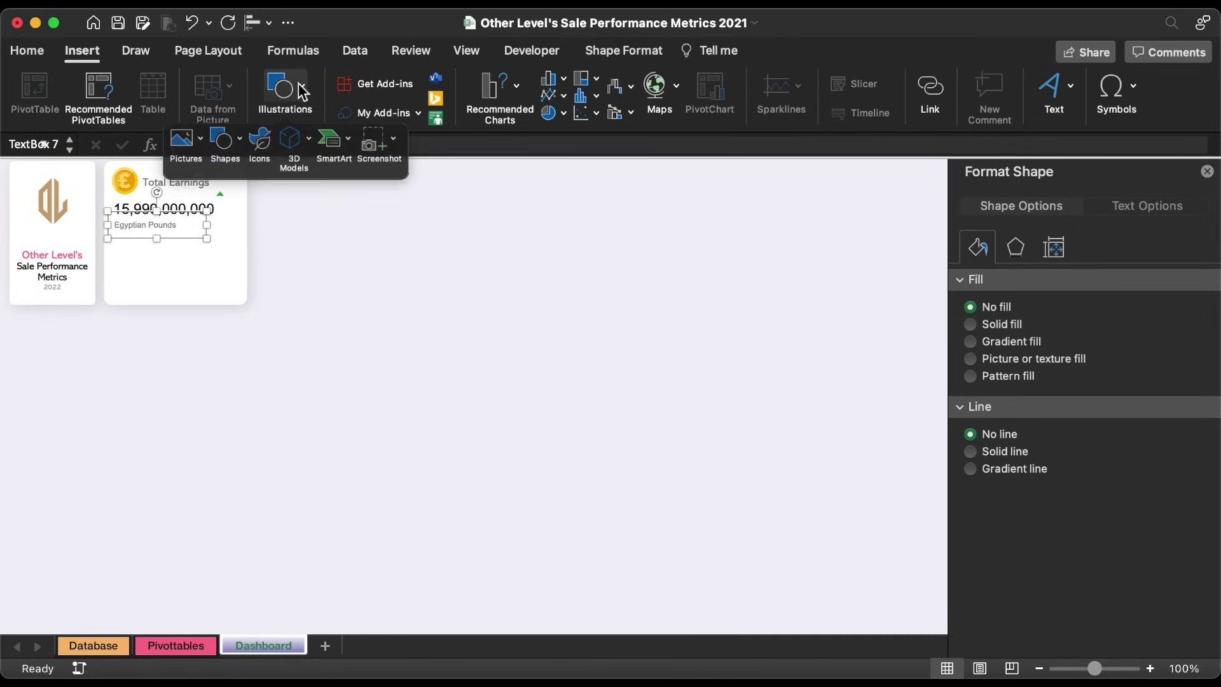
left_click(212, 153)
left_click(302, 199)
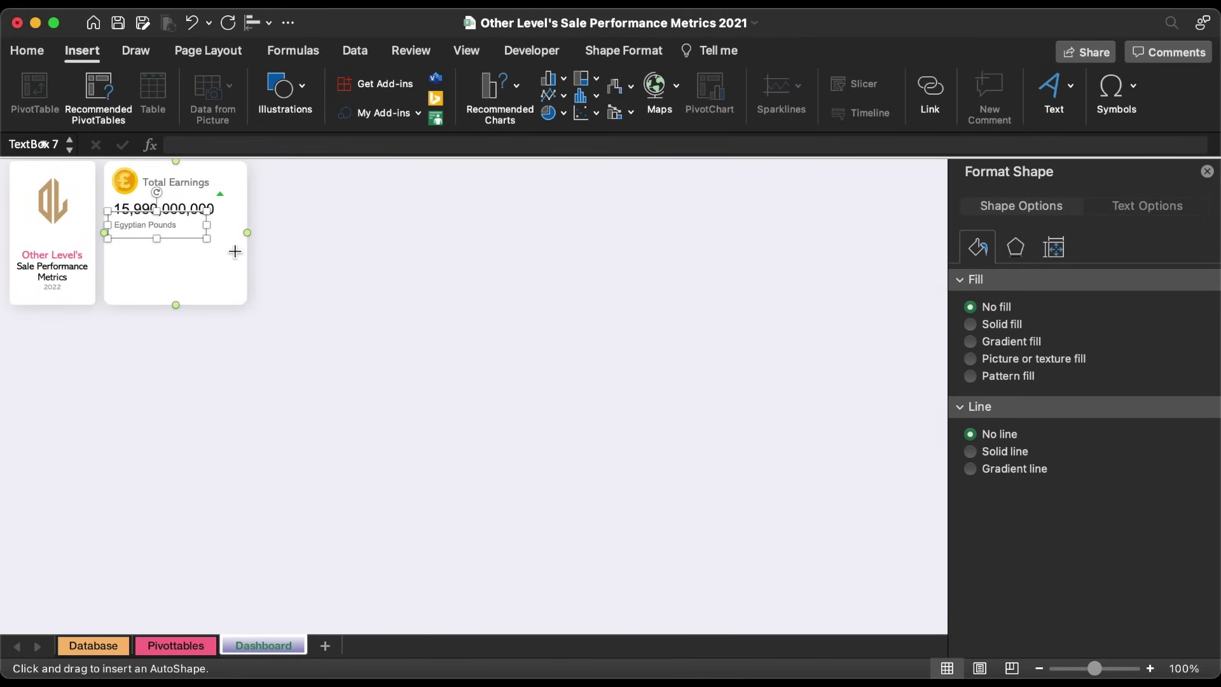
left_click_drag(235, 250, 114, 247)
left_click(372, 85)
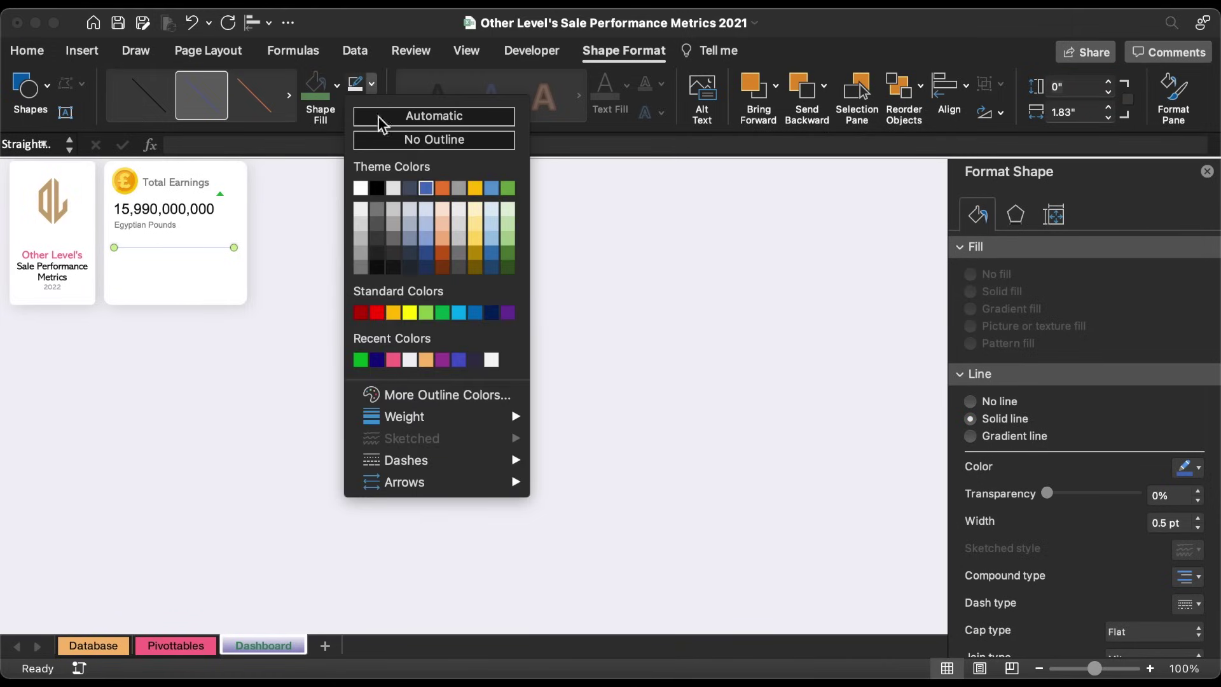
left_click(361, 260)
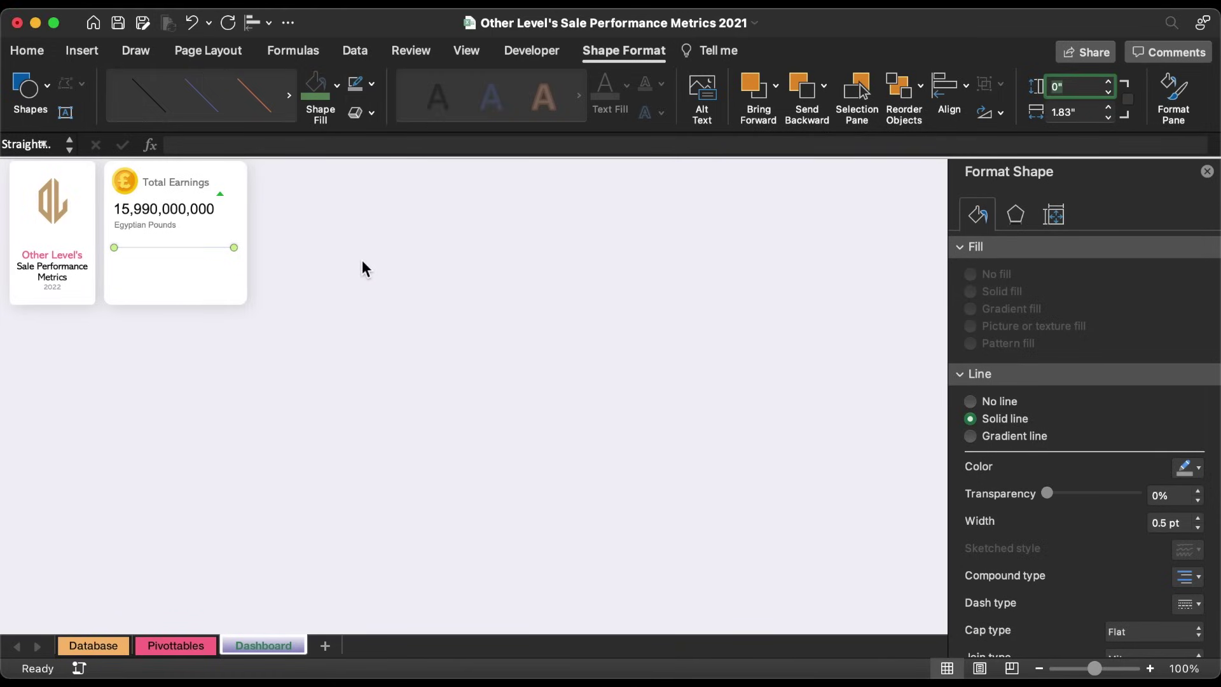
left_click_drag(177, 257, 180, 252)
left_click(302, 410)
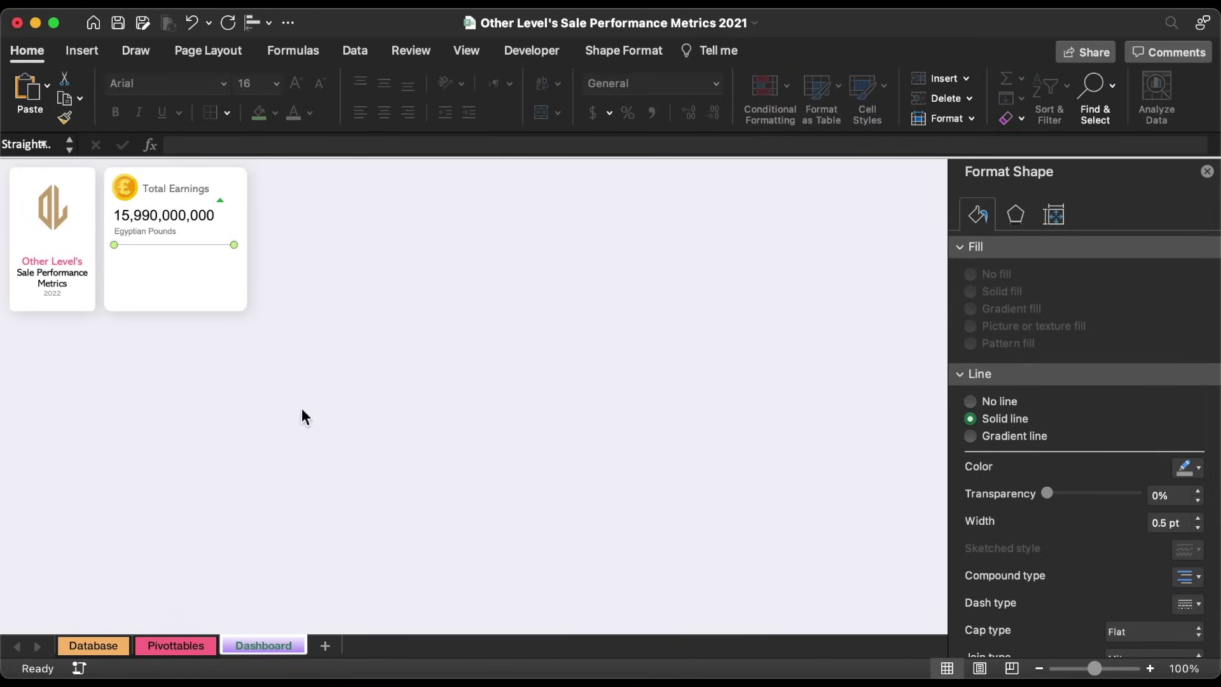
Check the Paid and Not Paid entries in the Database sheet's Fees Status column.
left_click(97, 644)
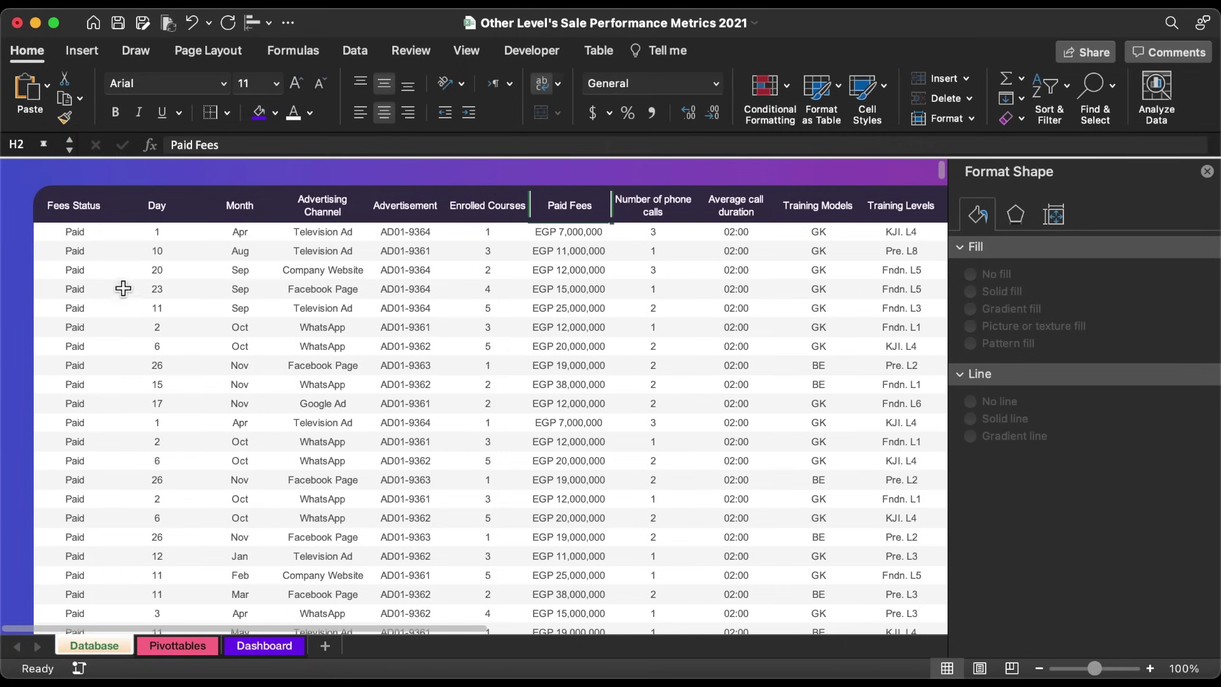
left_click(97, 263)
scroll(95, 405, "down", 10)
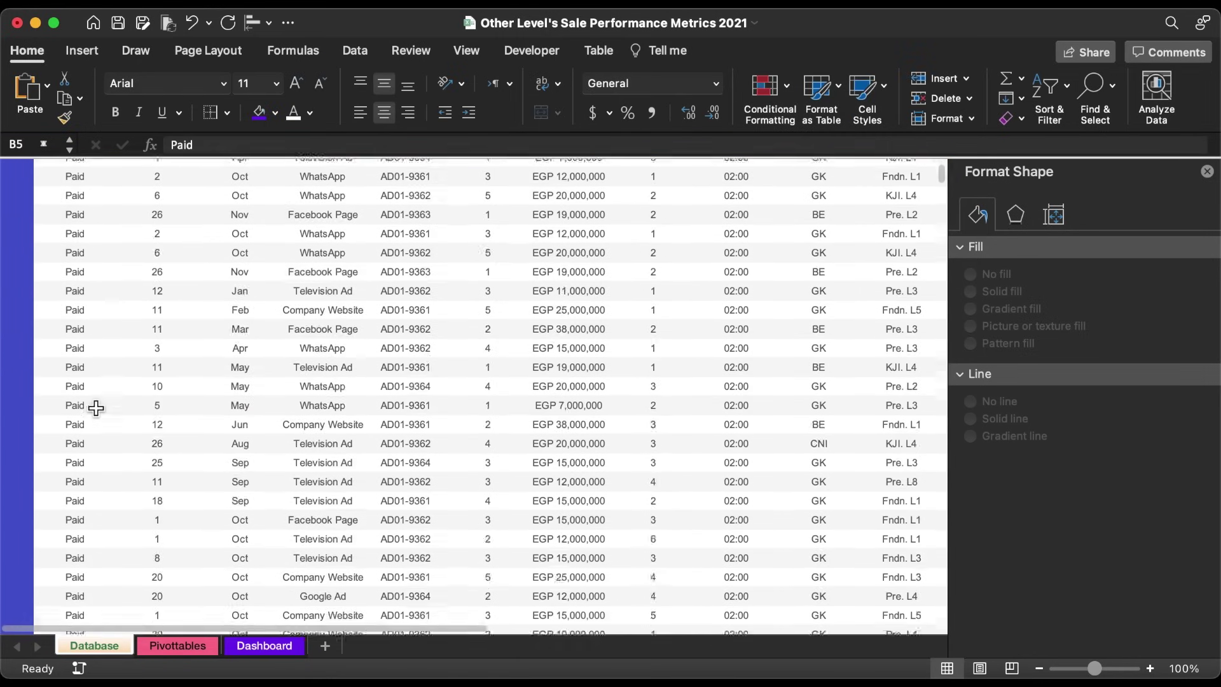
scroll(95, 408, "down", 5)
left_click(90, 267)
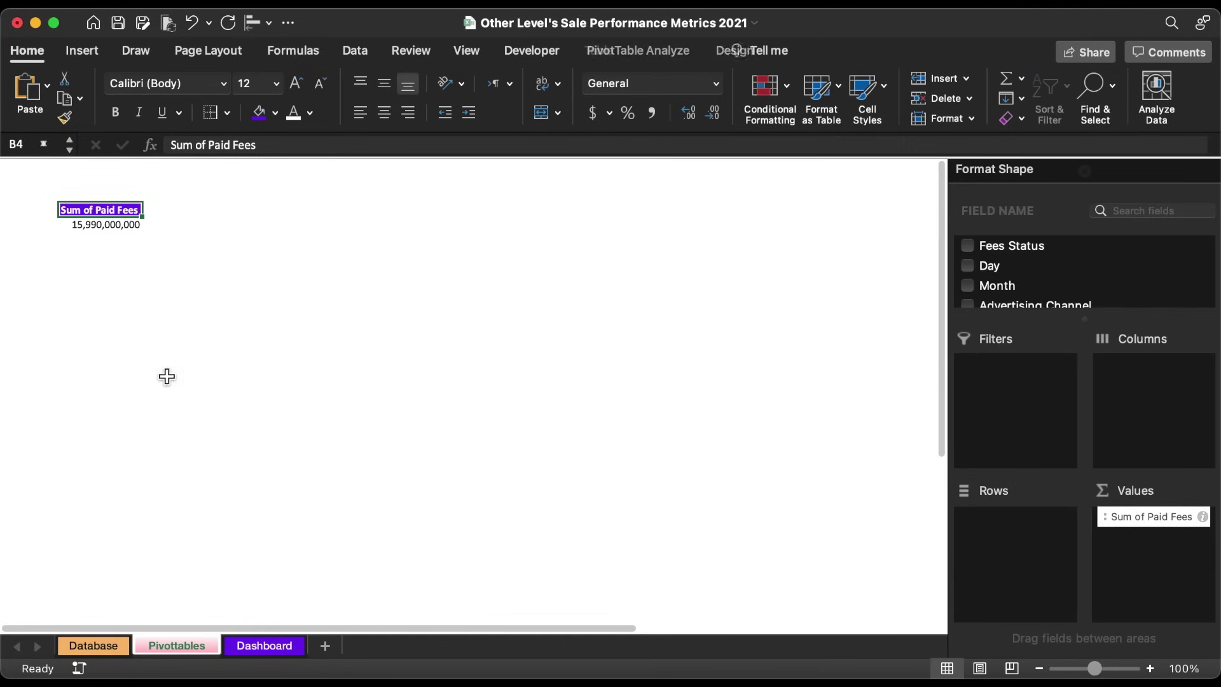
Set the whole Pivottables sheet to Arial, show headings, and autofit column B.
left_click(300, 318)
key("super+a")
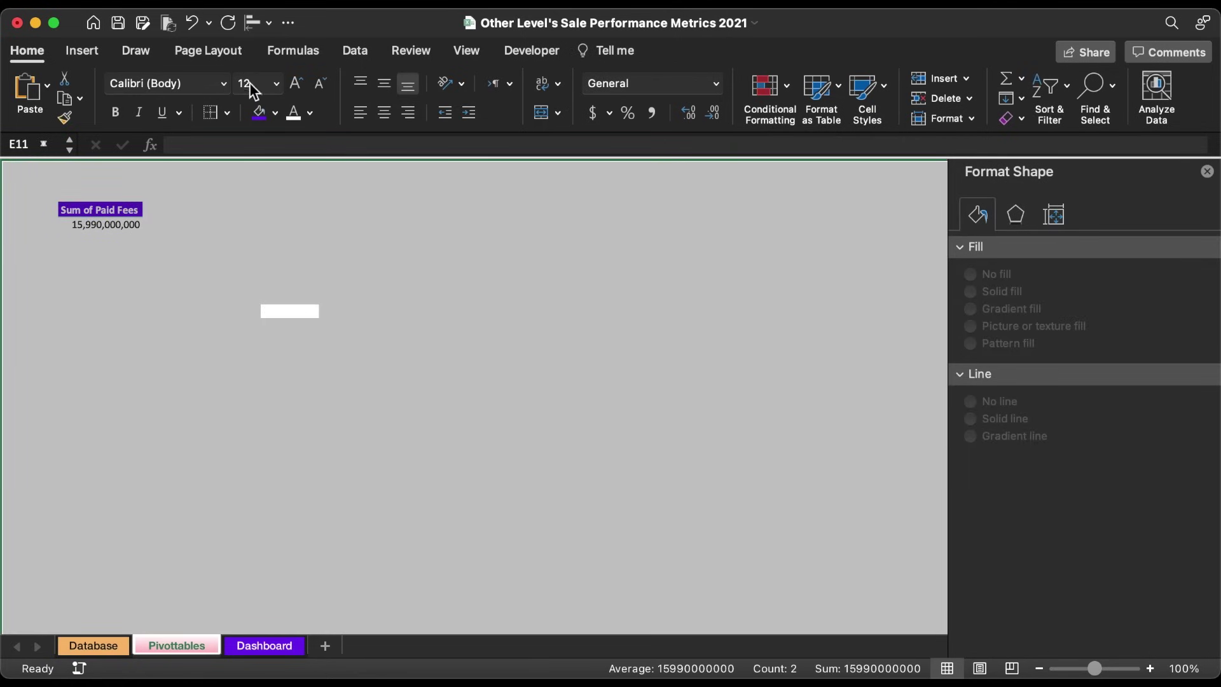
left_click(223, 82)
left_click(194, 241)
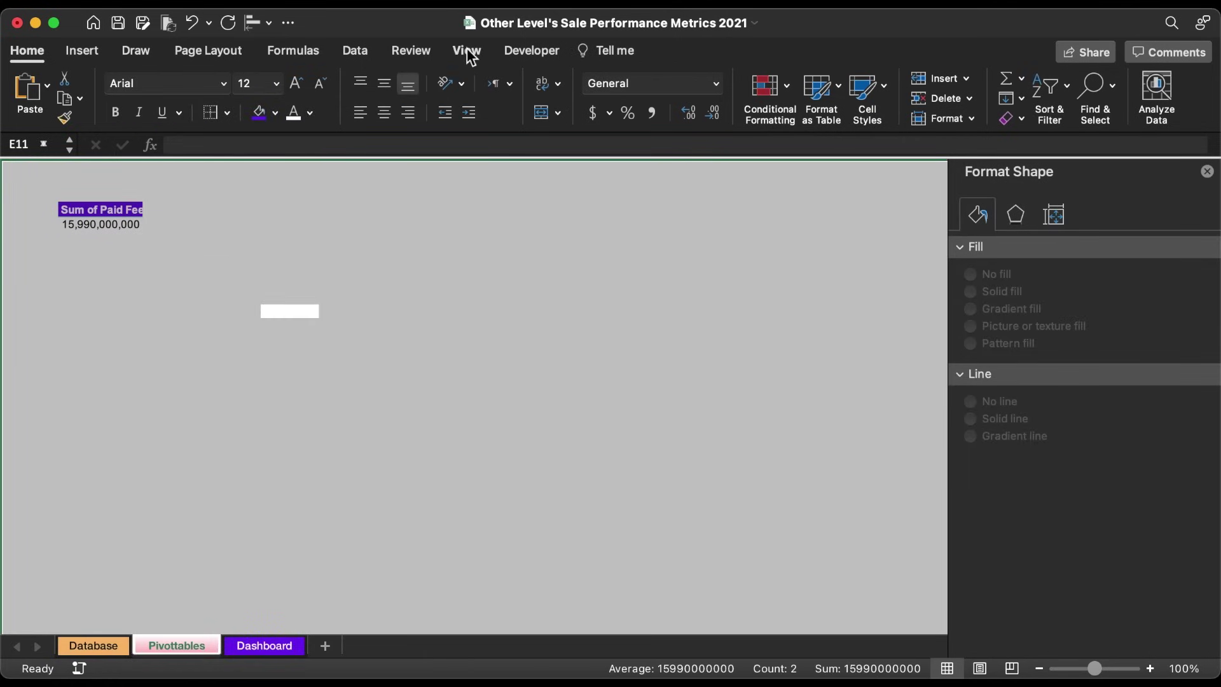
left_click(467, 50)
left_click(458, 95)
left_click(464, 169)
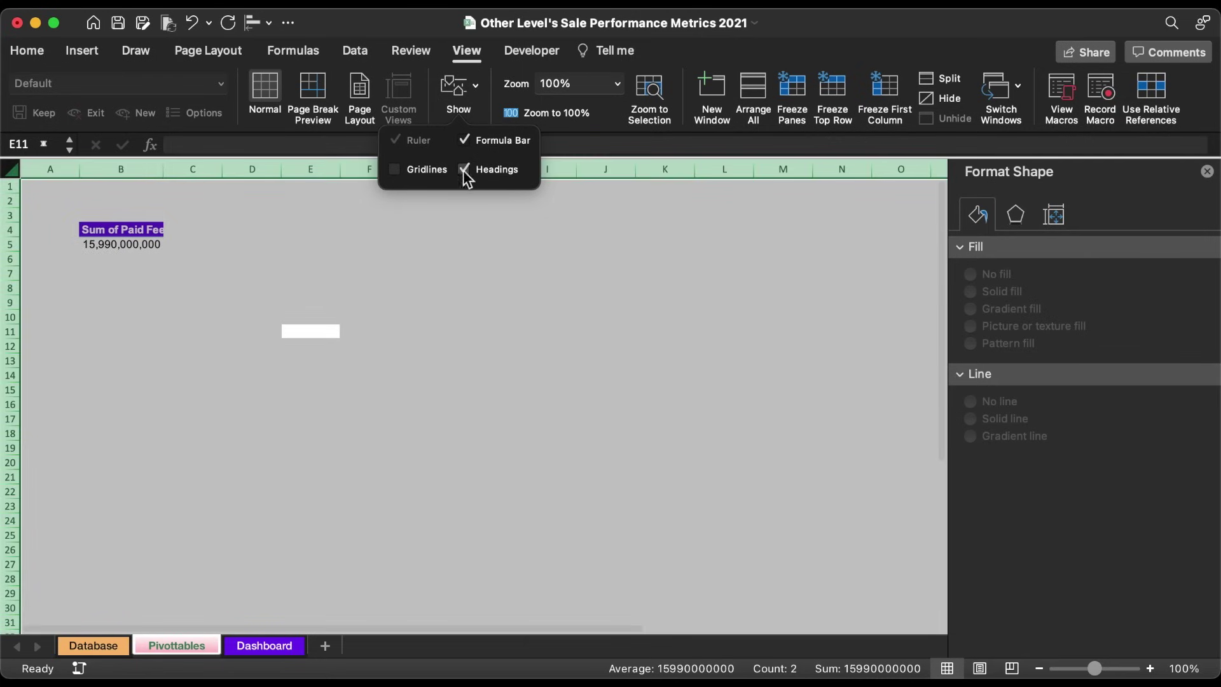
double_click(87, 169)
Copy the Sum of Paid Fees pivot cells B4:B5 for pasting into E4.
left_click(259, 254)
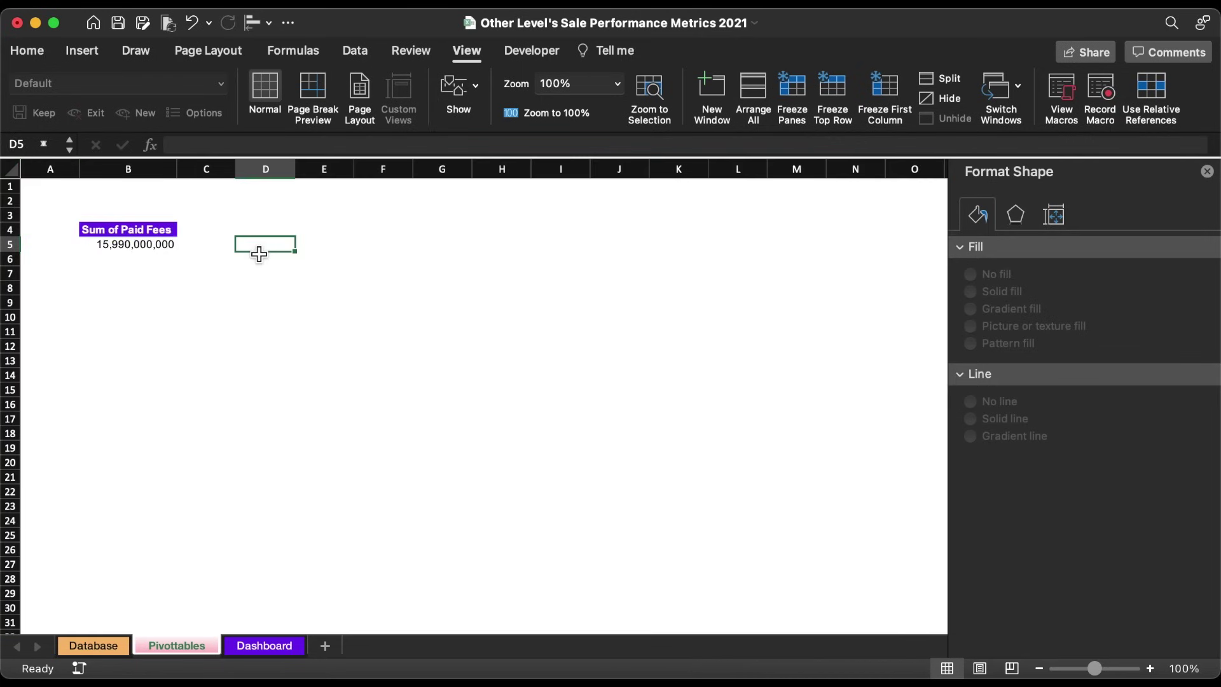
left_click(148, 252)
left_click_drag(149, 240, 151, 235)
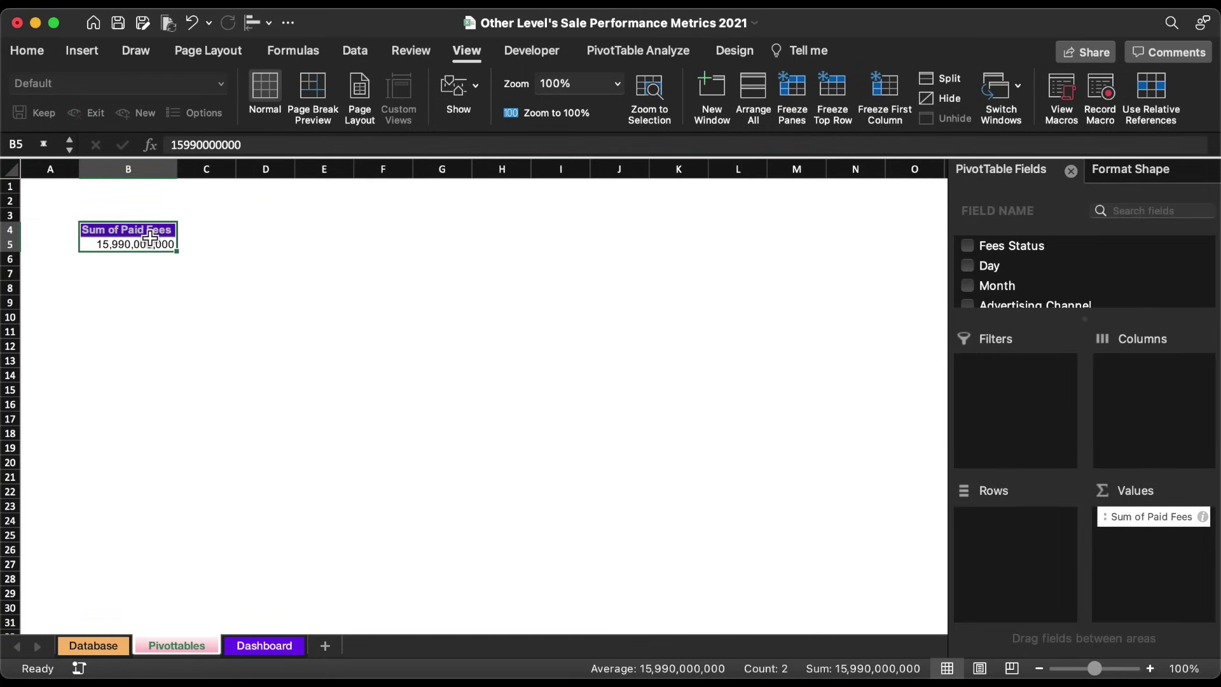
key("super+c")
left_click(320, 232)
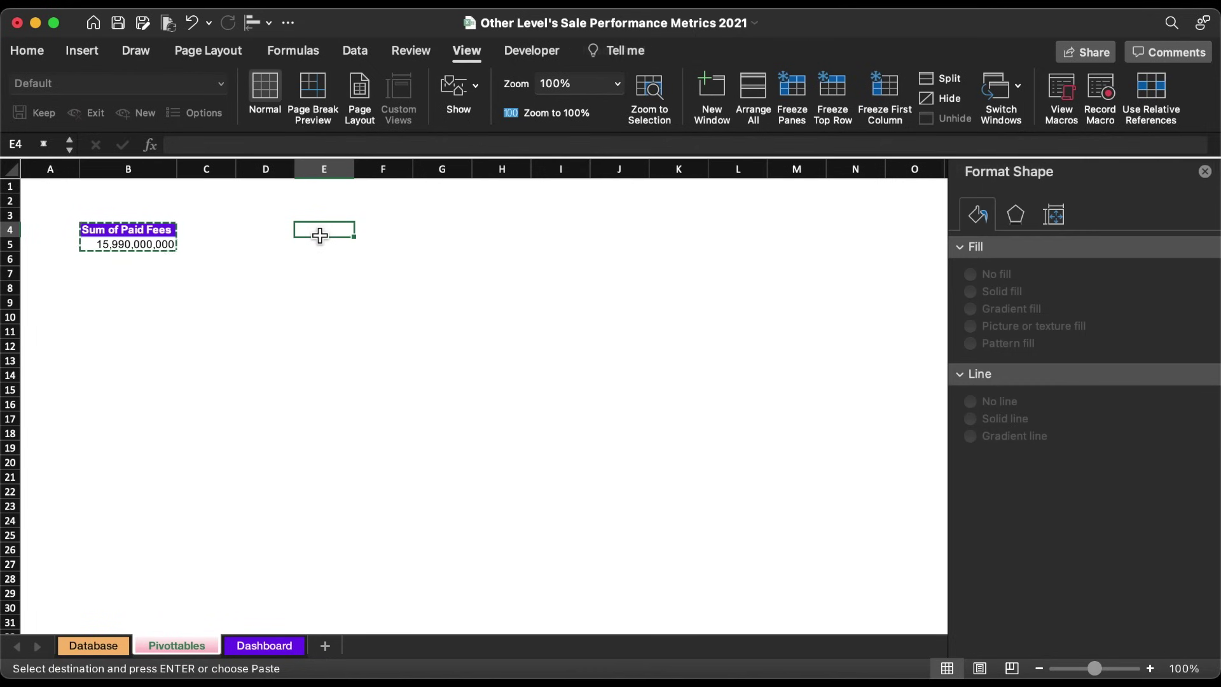
Paste the pivot into E4, autofit column E, and add a left border to column D.
key("super+v")
double_click(353, 169)
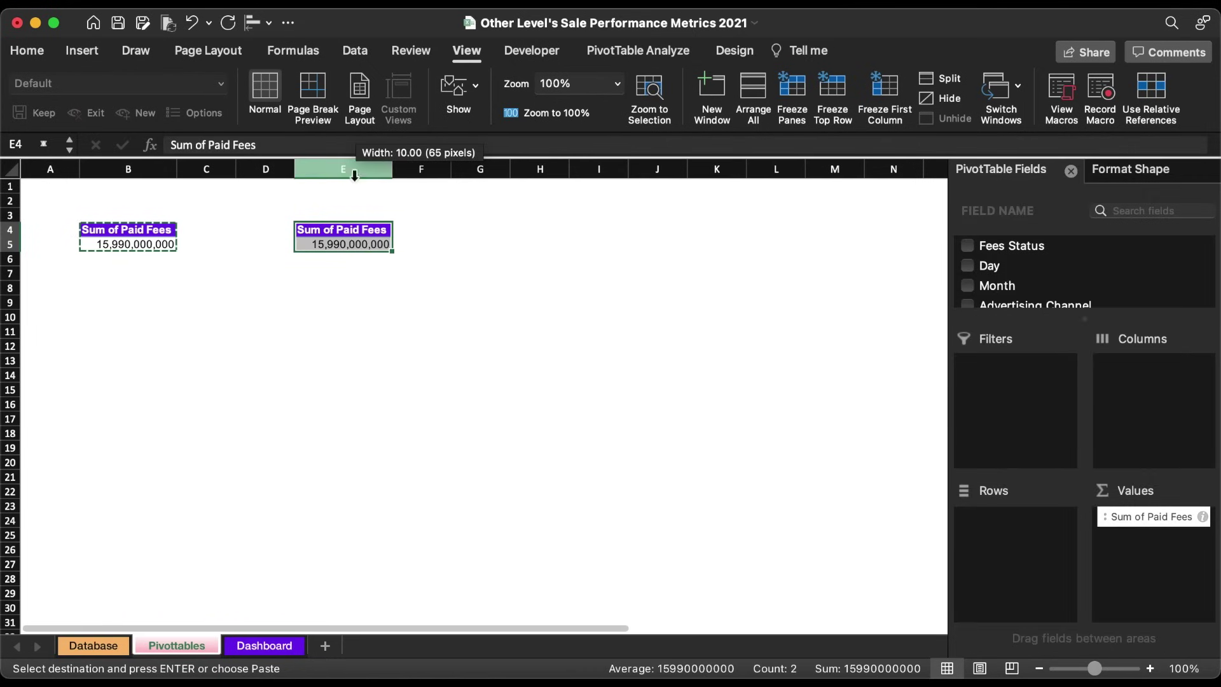
left_click(274, 175)
left_click(28, 51)
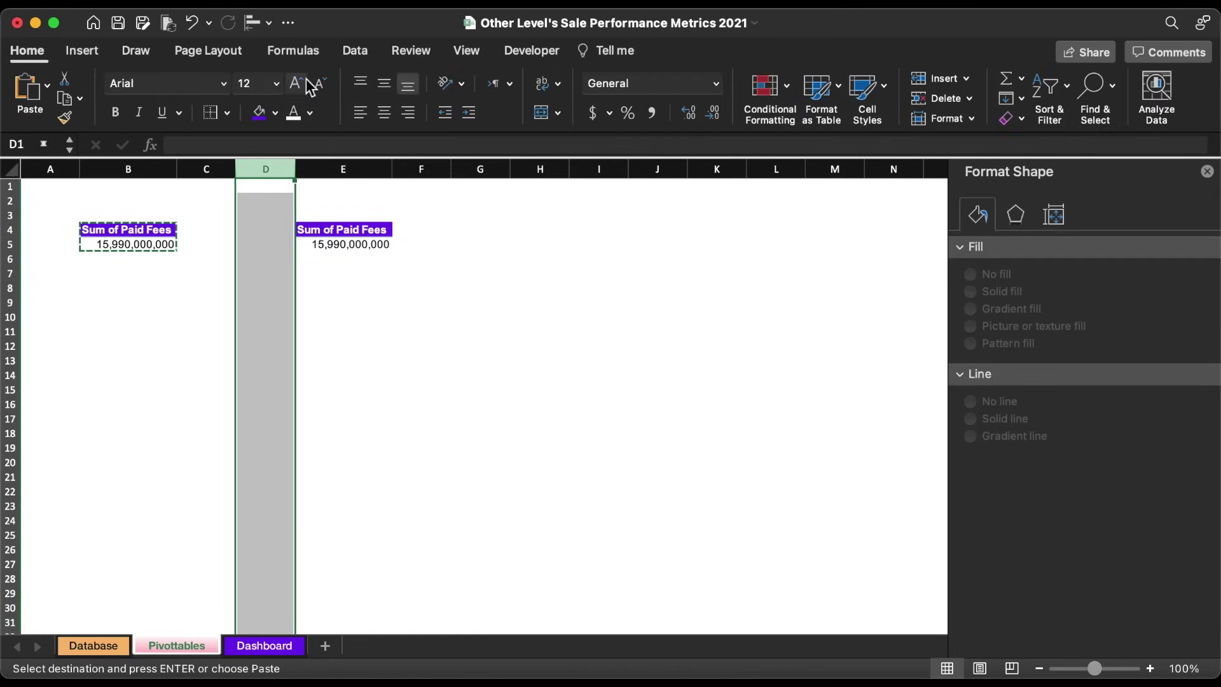
left_click(229, 113)
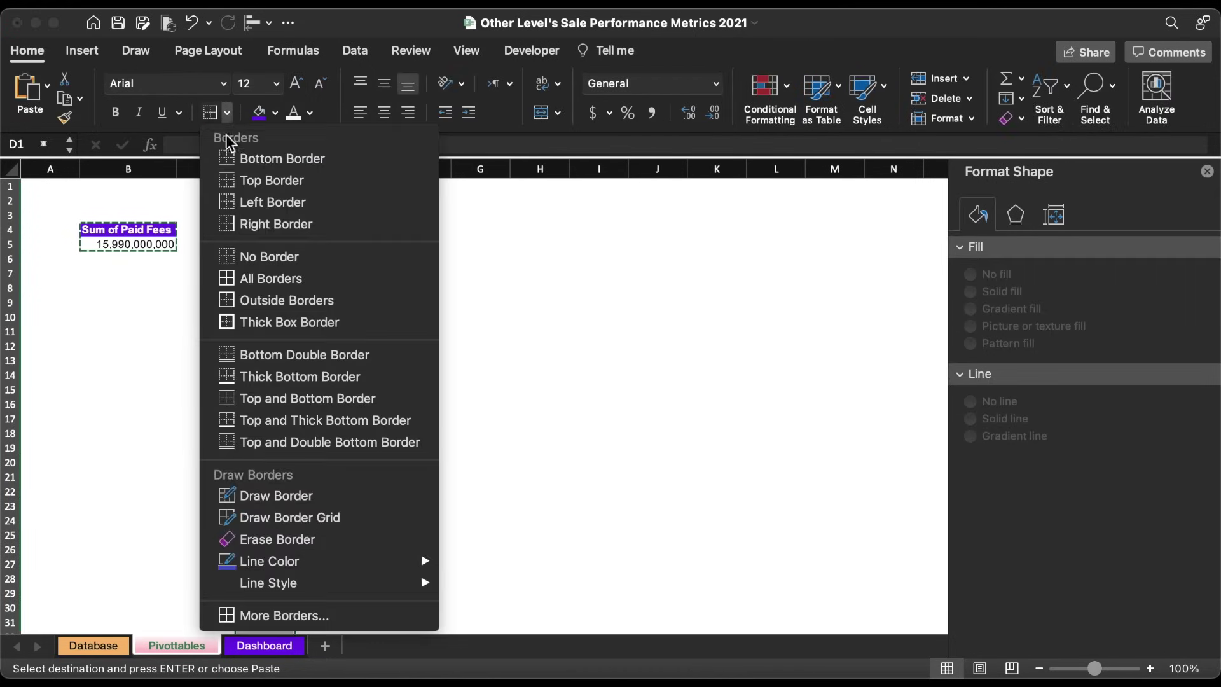
left_click(255, 199)
left_click(448, 418)
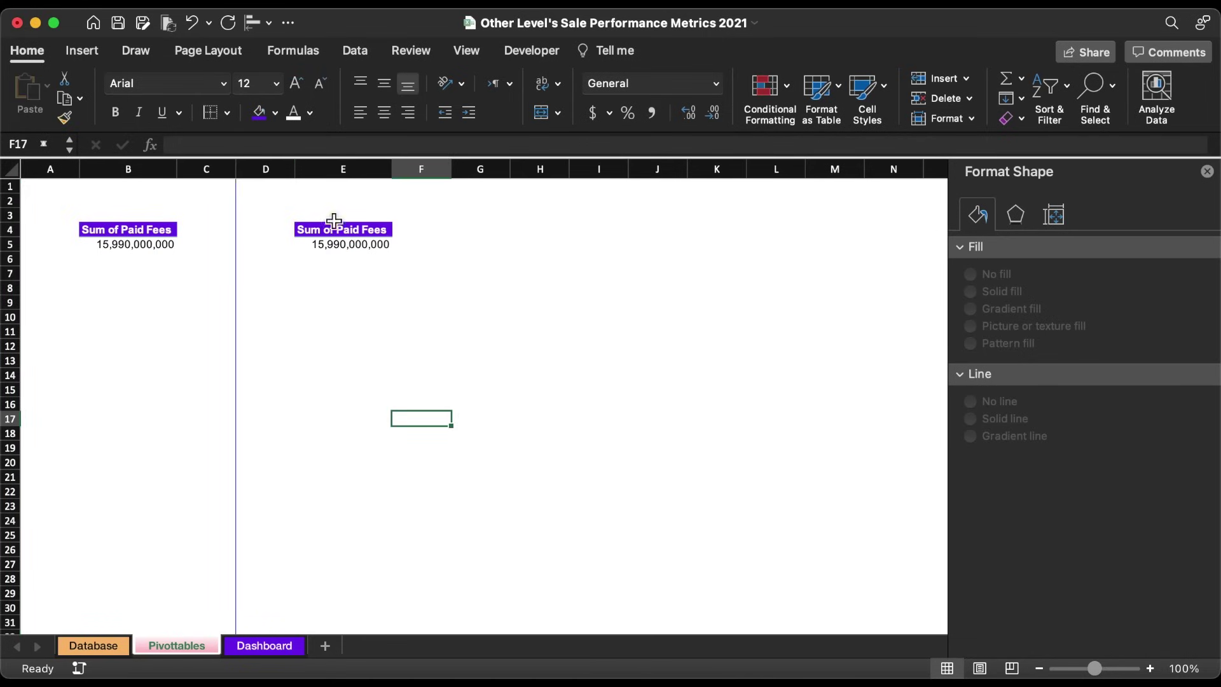
Change column D's border line colour to dark grey.
left_click(271, 169)
left_click(229, 114)
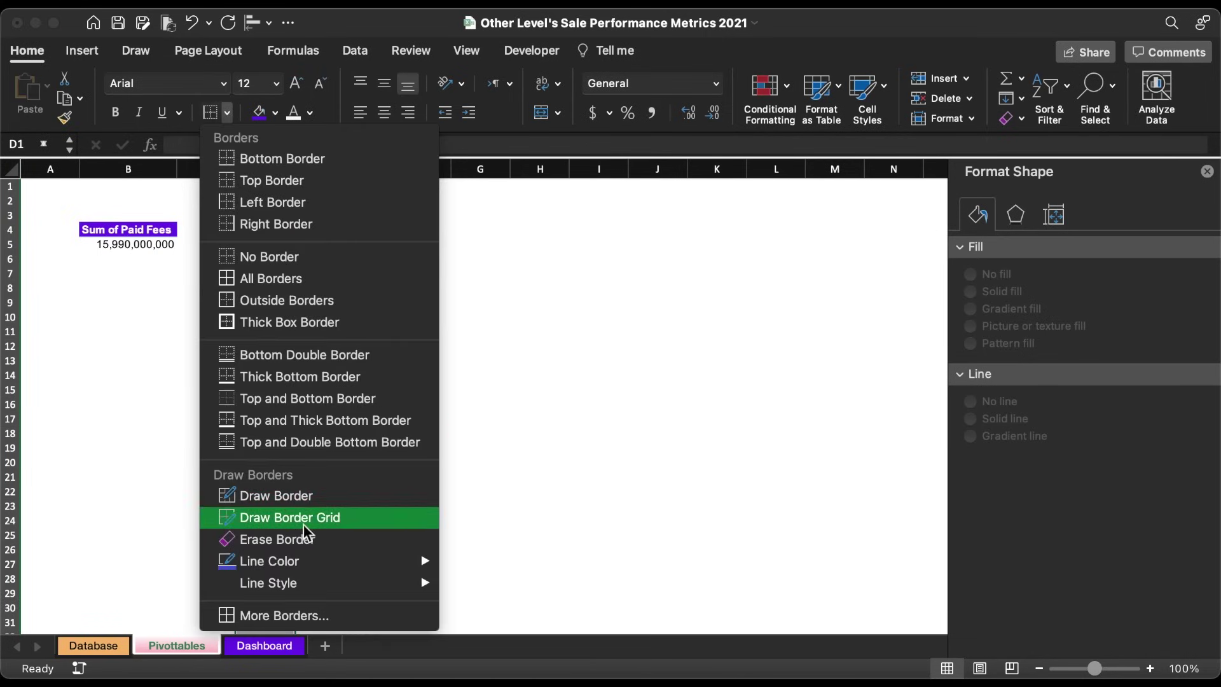
mouse_move(319, 567)
left_click(471, 533)
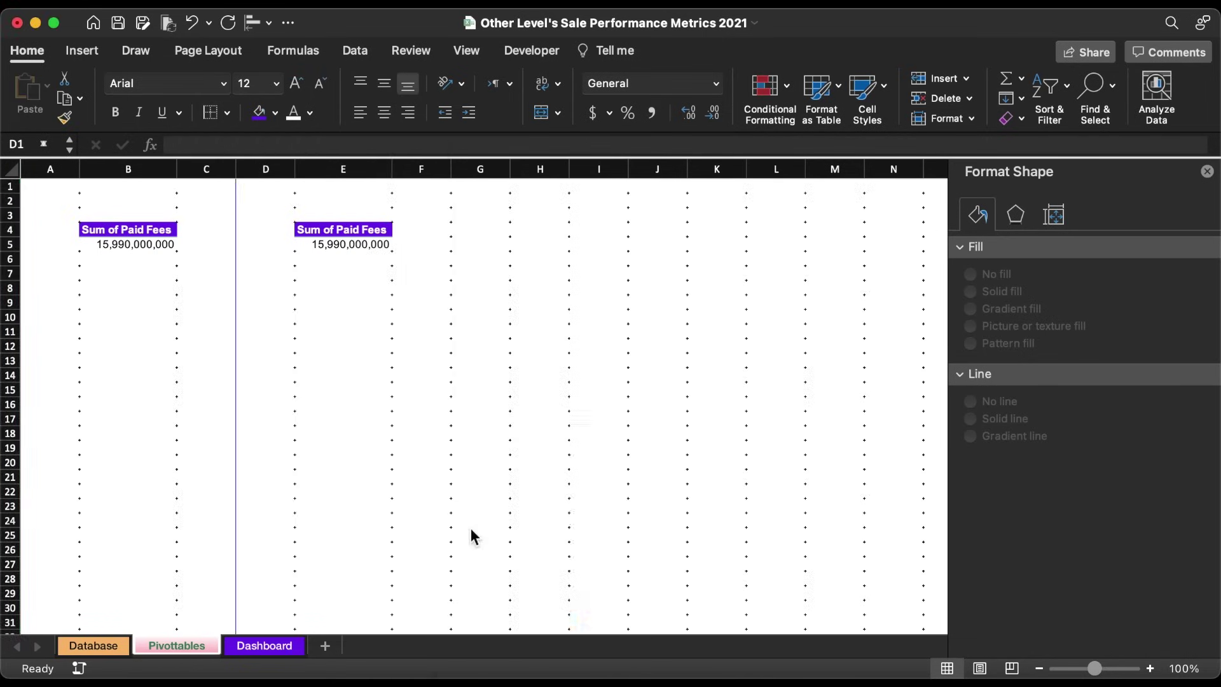
left_click(214, 115)
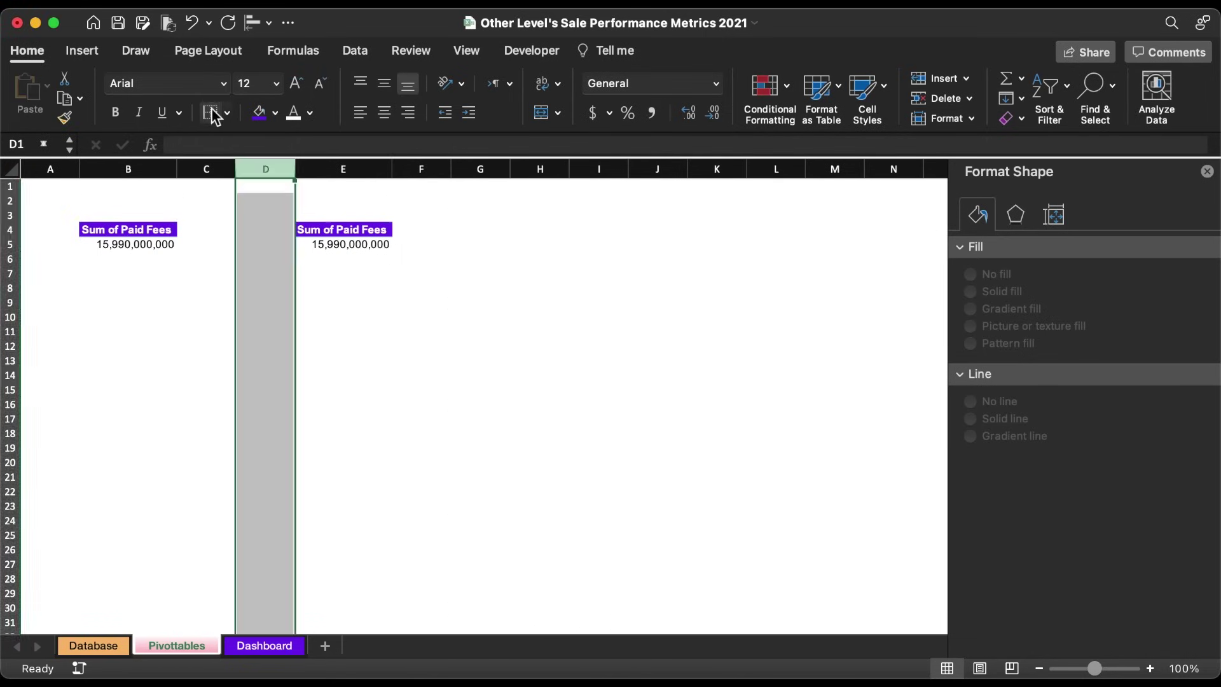
left_click(371, 324)
left_click(366, 251)
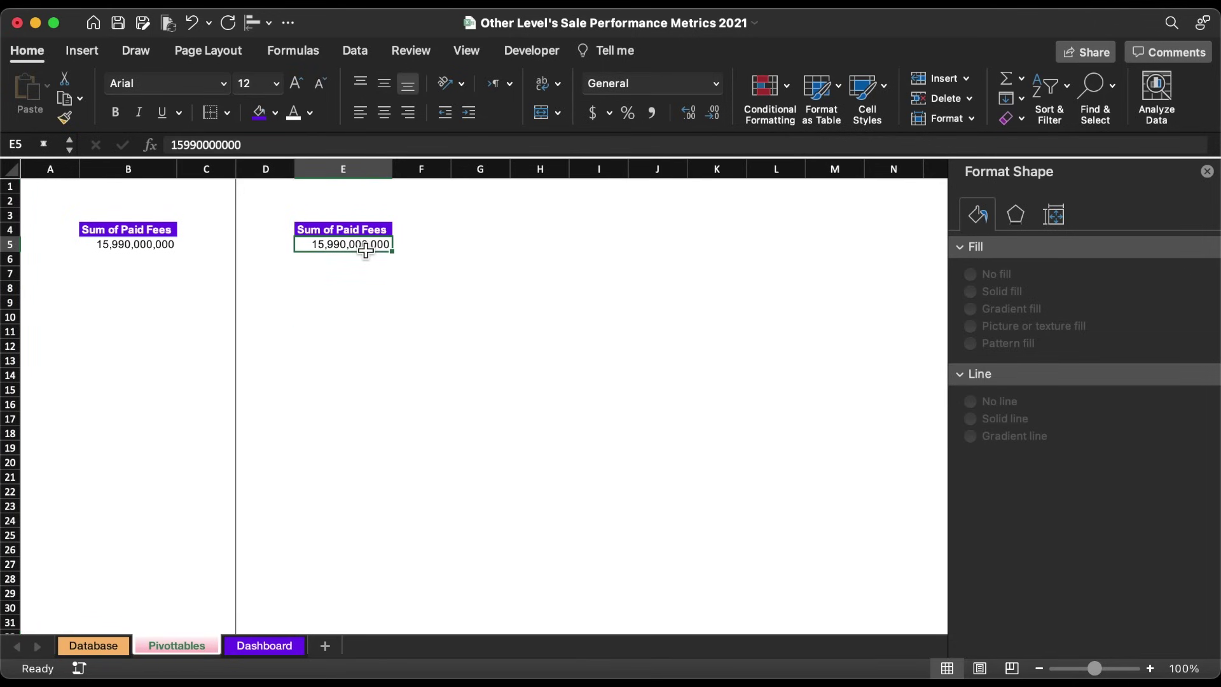
Make the copied pivot count entries by Fees Status and paste Not Paid/Paid as values into H5.
left_click_drag(1030, 248, 1030, 548)
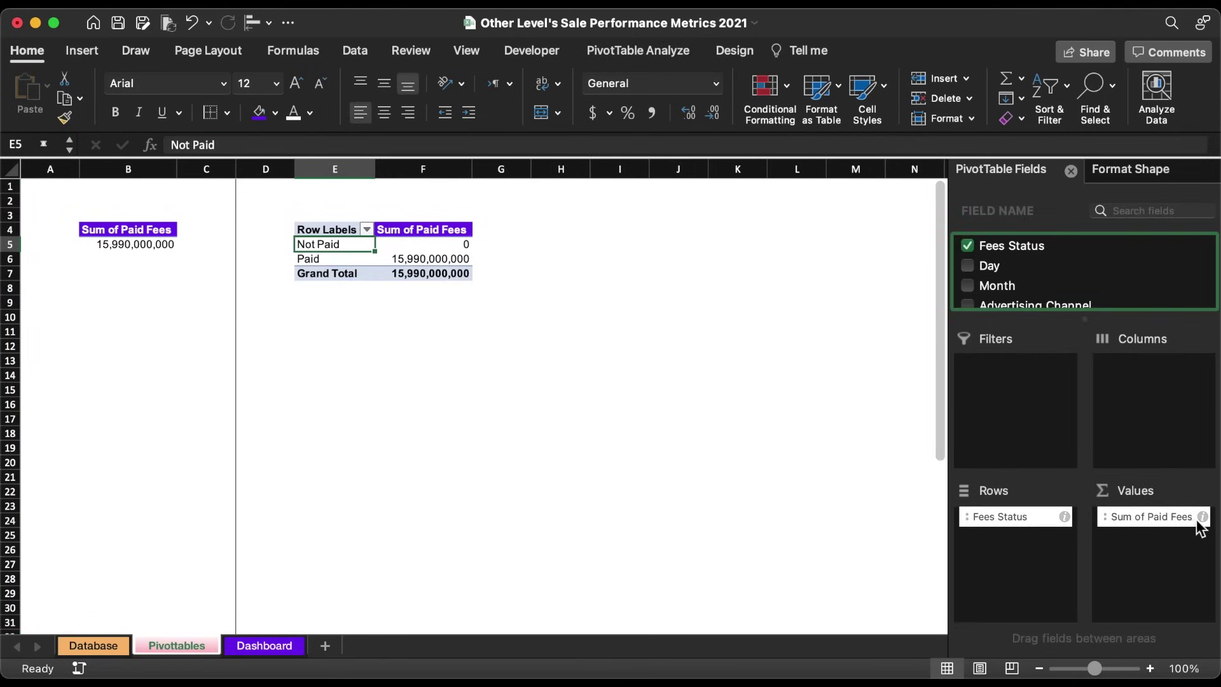
left_click_drag(1197, 517, 803, 470)
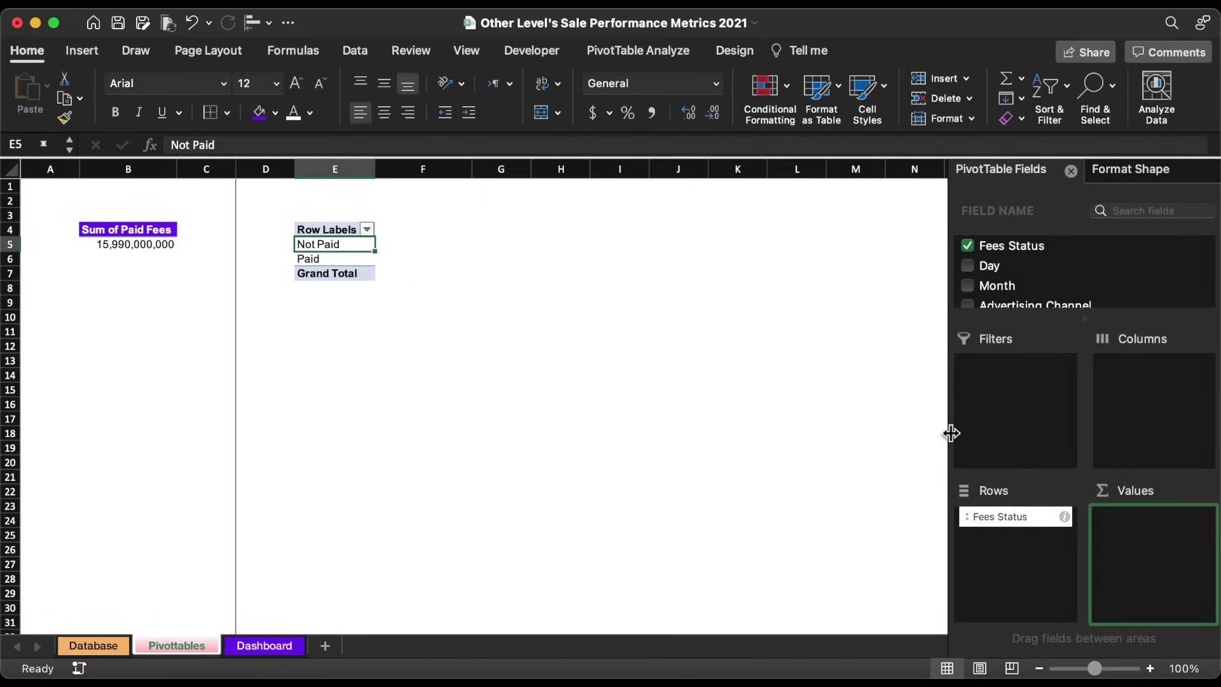
left_click_drag(1016, 249, 1150, 559)
left_click_drag(274, 245, 277, 266)
key("super+c")
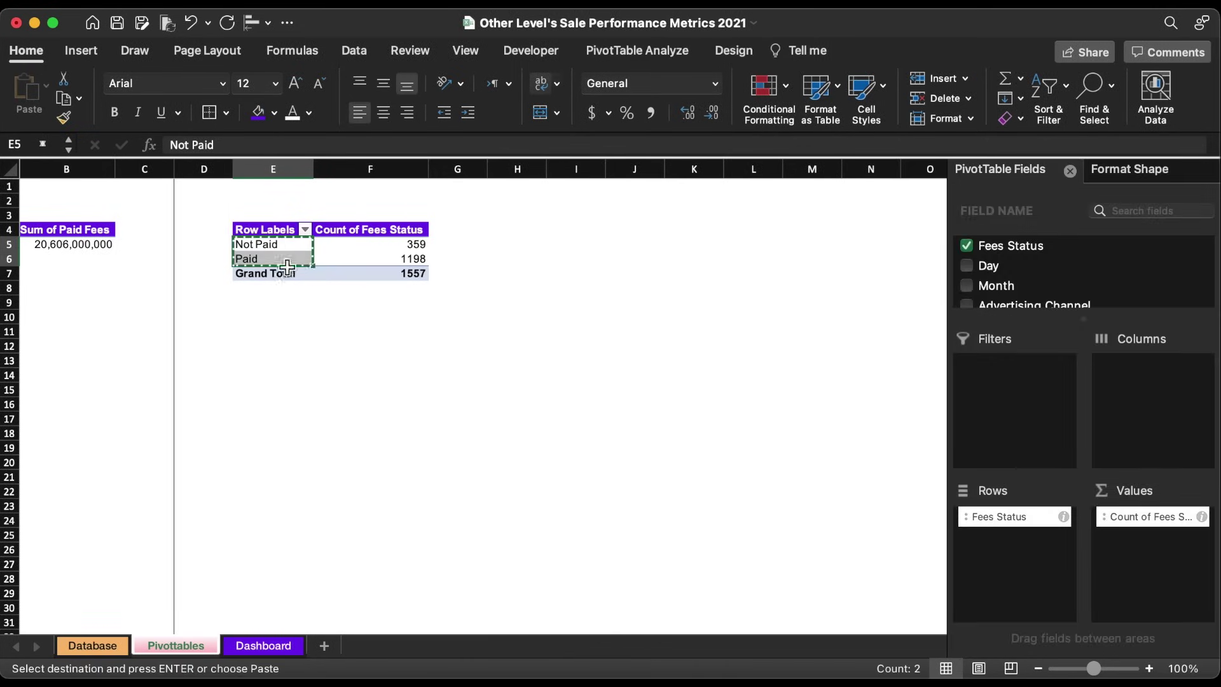
left_click(541, 249)
left_click(46, 85)
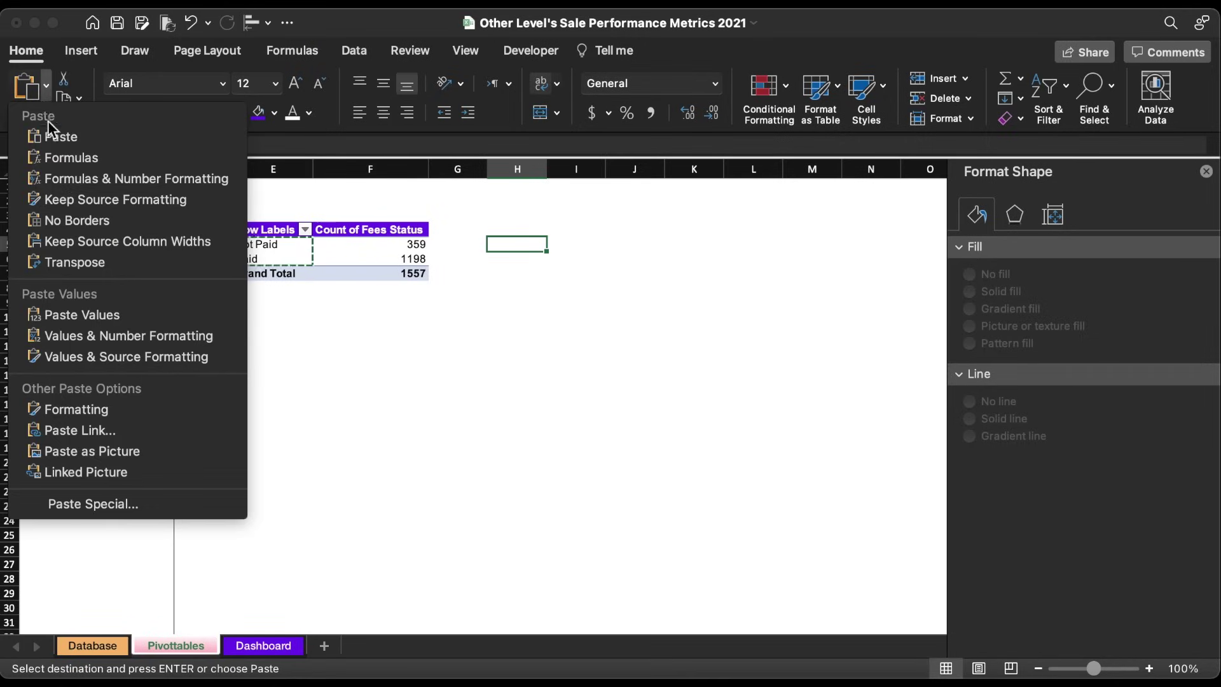
left_click(70, 311)
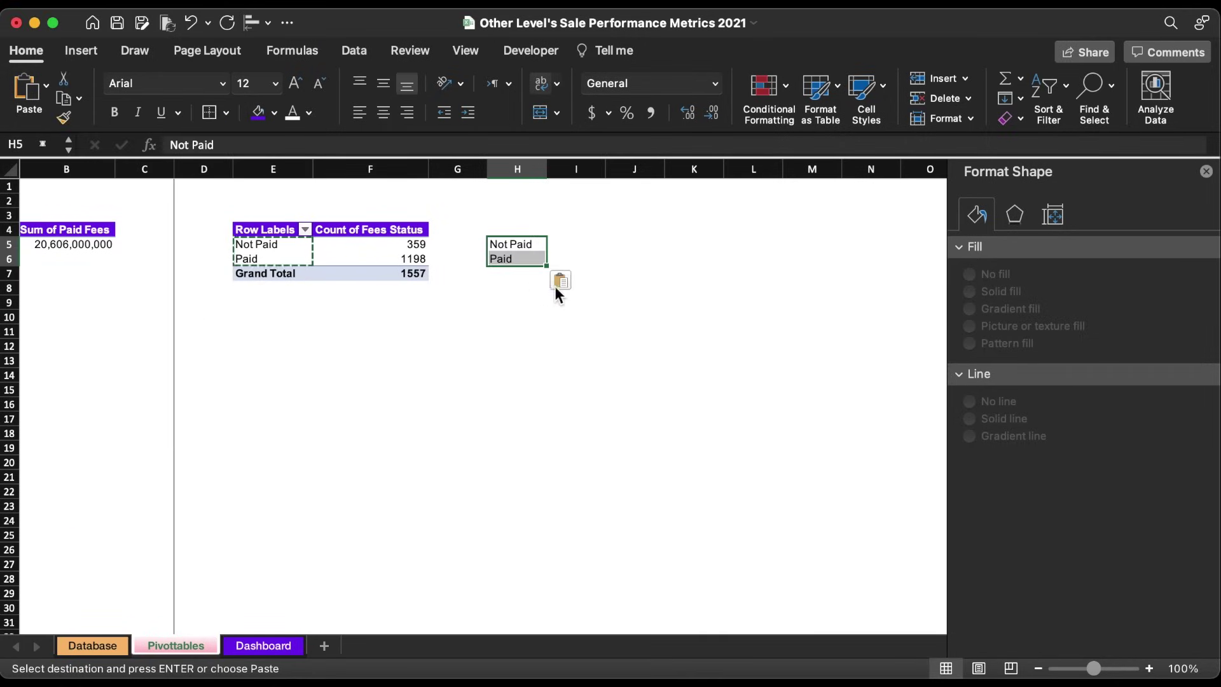
Enter =VLOOKUP(H5,E:F,2,0) in I5 to fetch the Not Paid count.
left_click(570, 248)
type("=vl")
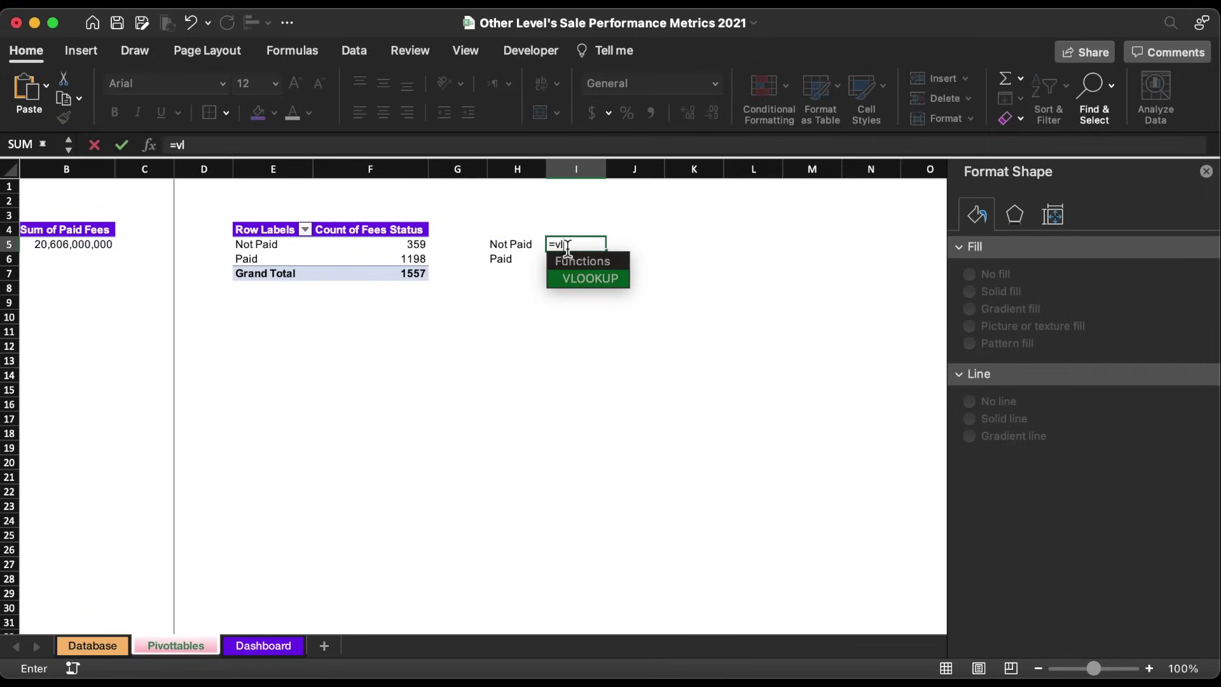
double_click(598, 283)
left_click(531, 246)
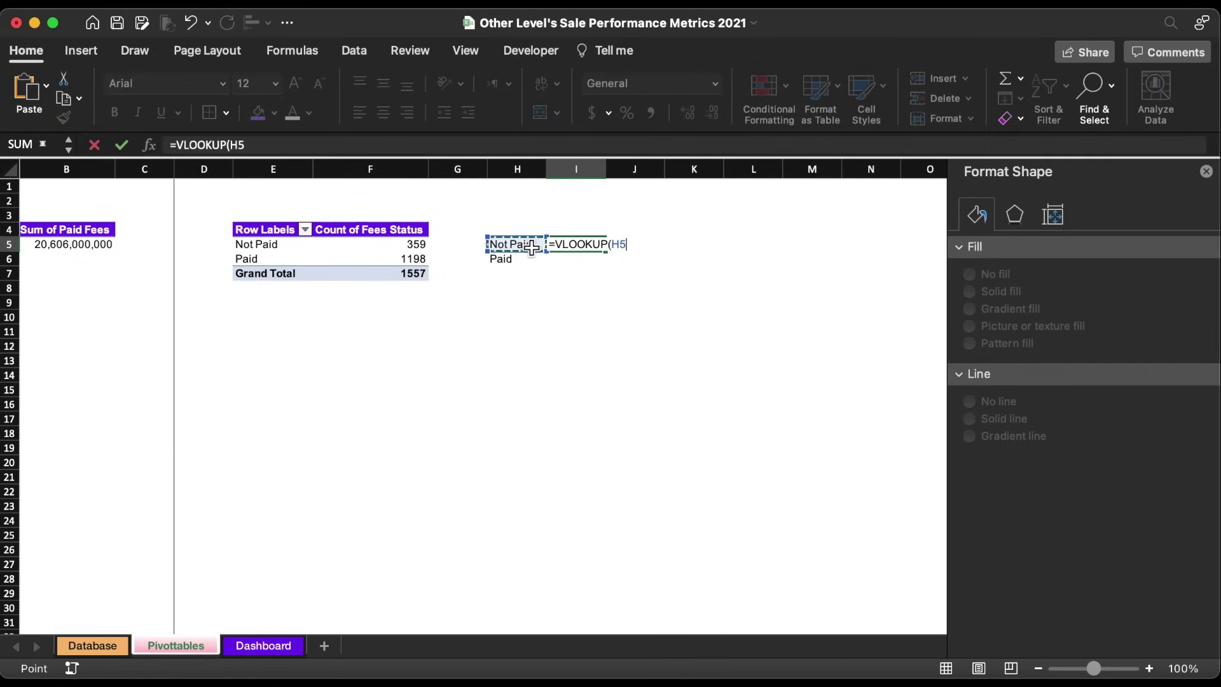
type(",")
left_click_drag(273, 169, 375, 171)
type(",")
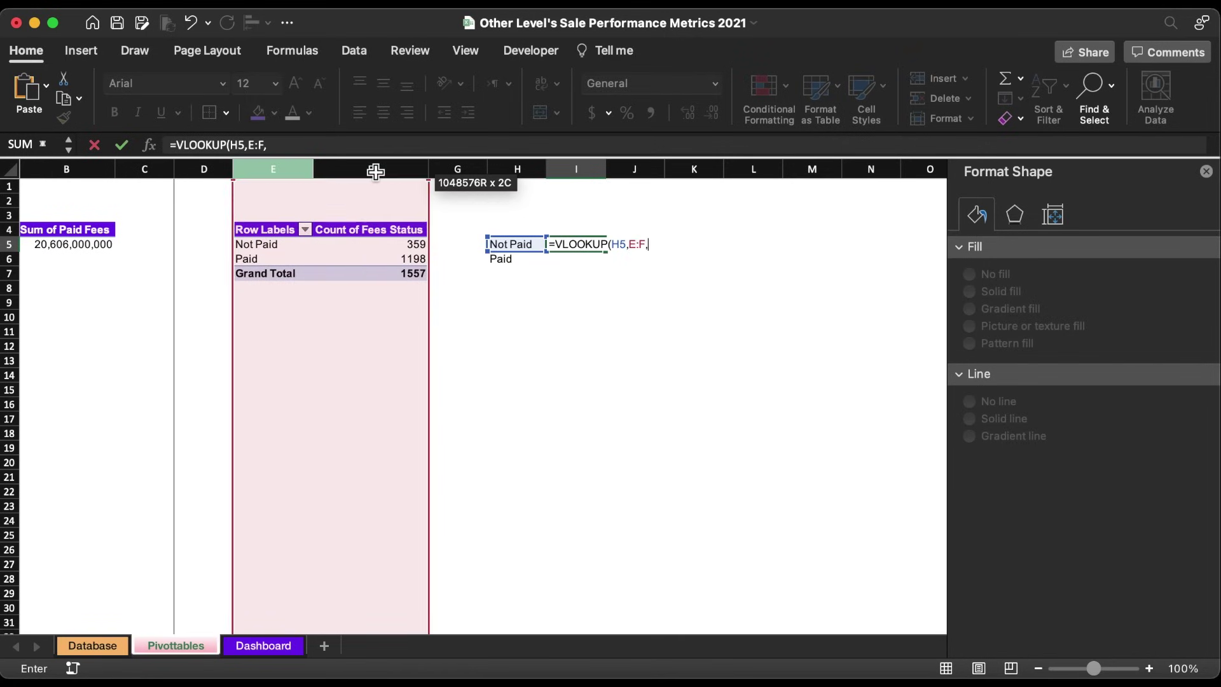
type("2,0)")
key("Return")
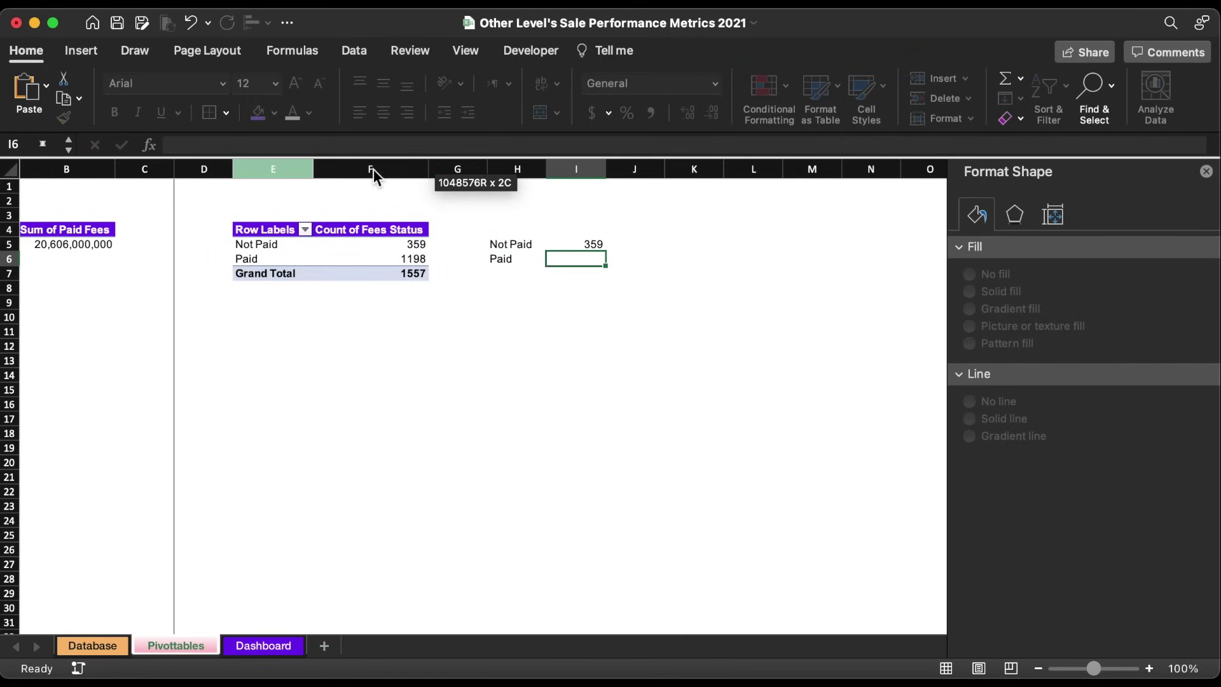
Wrap the I5 lookup in IFERROR so errors display "-".
left_click(569, 244)
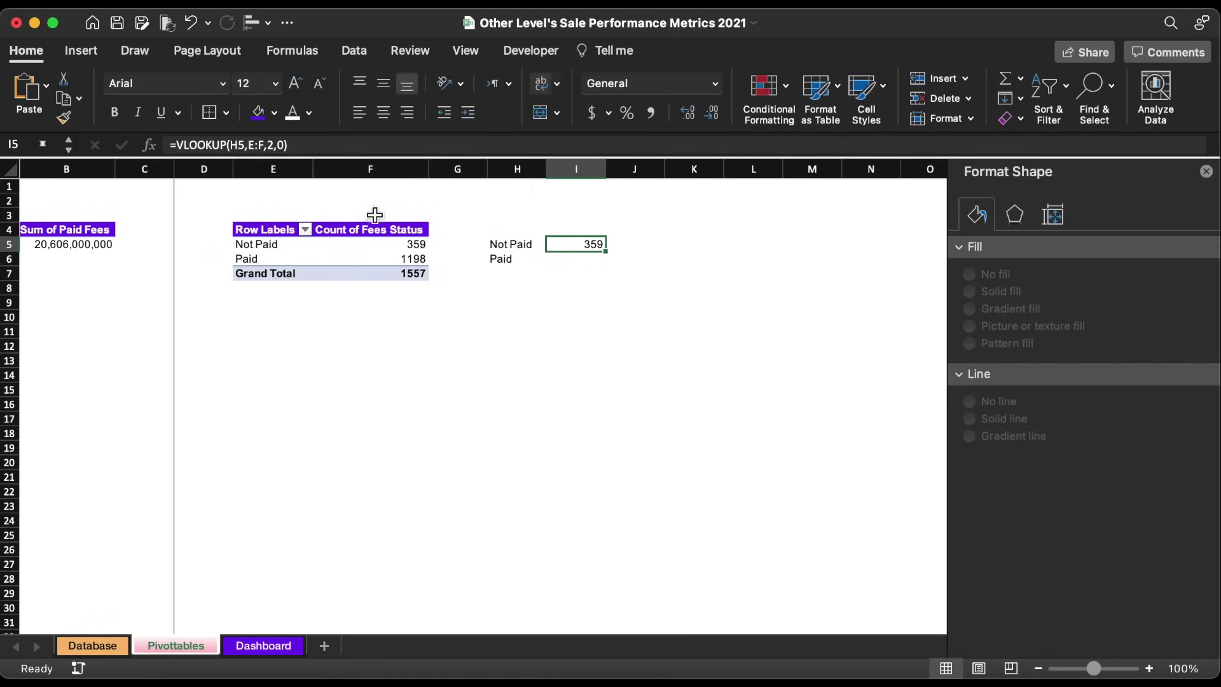
left_click(175, 145)
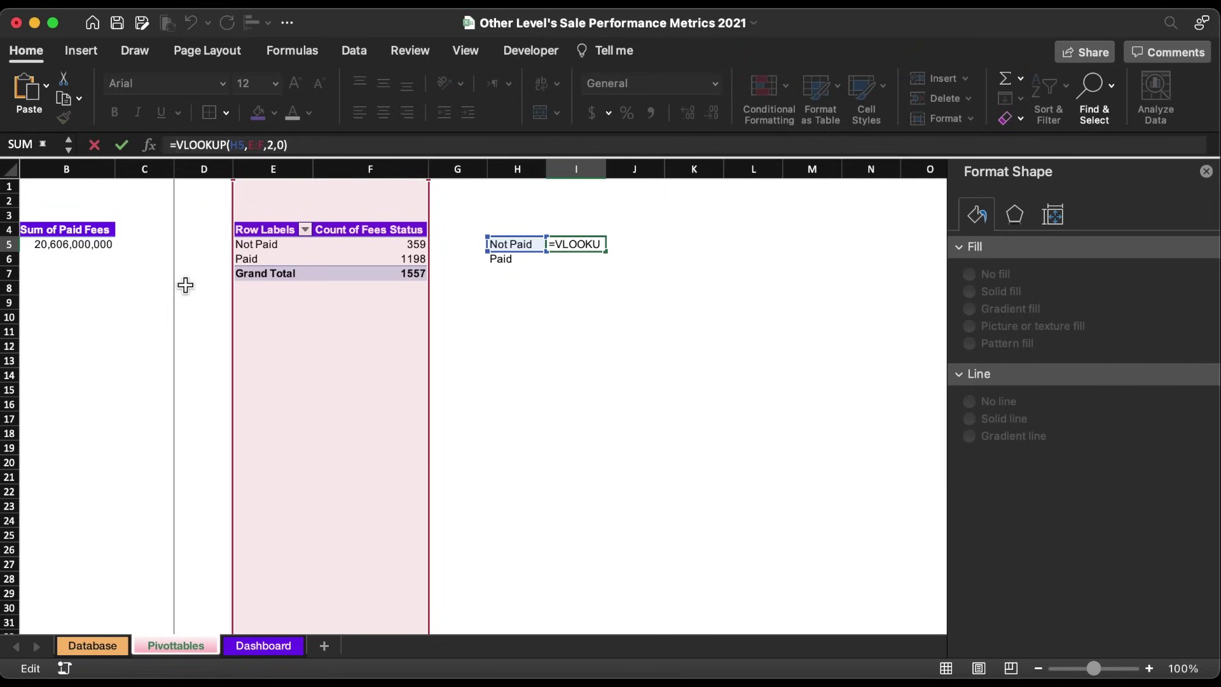
type("if")
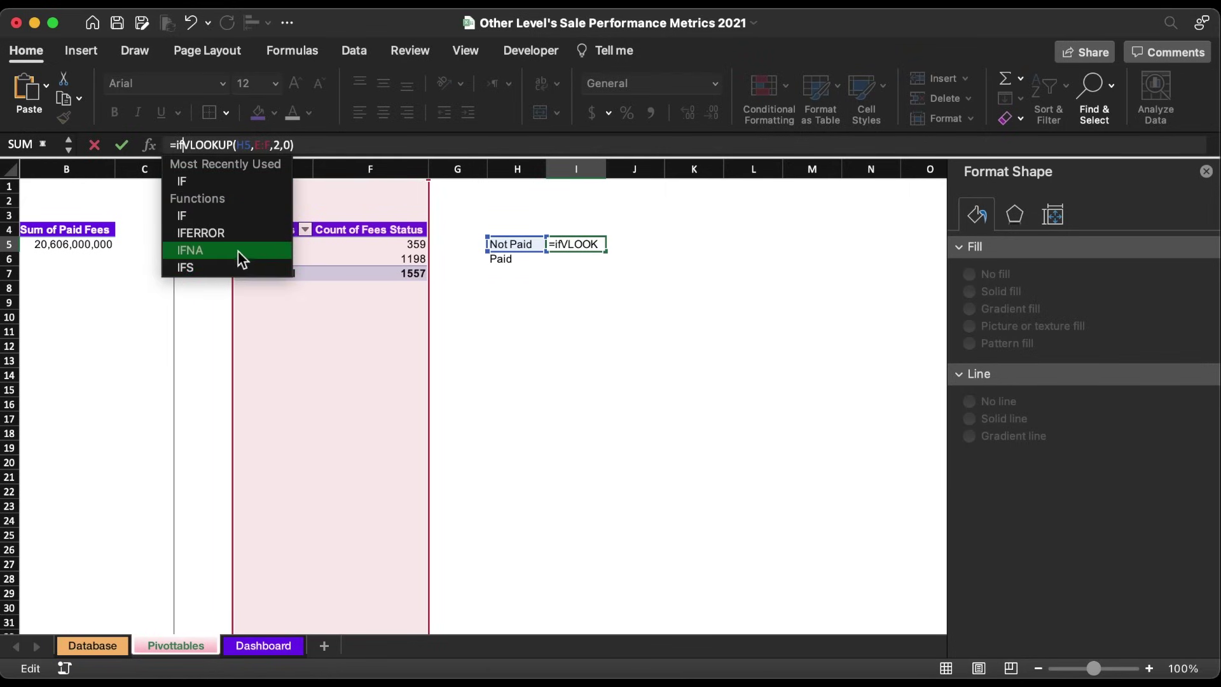
double_click(230, 234)
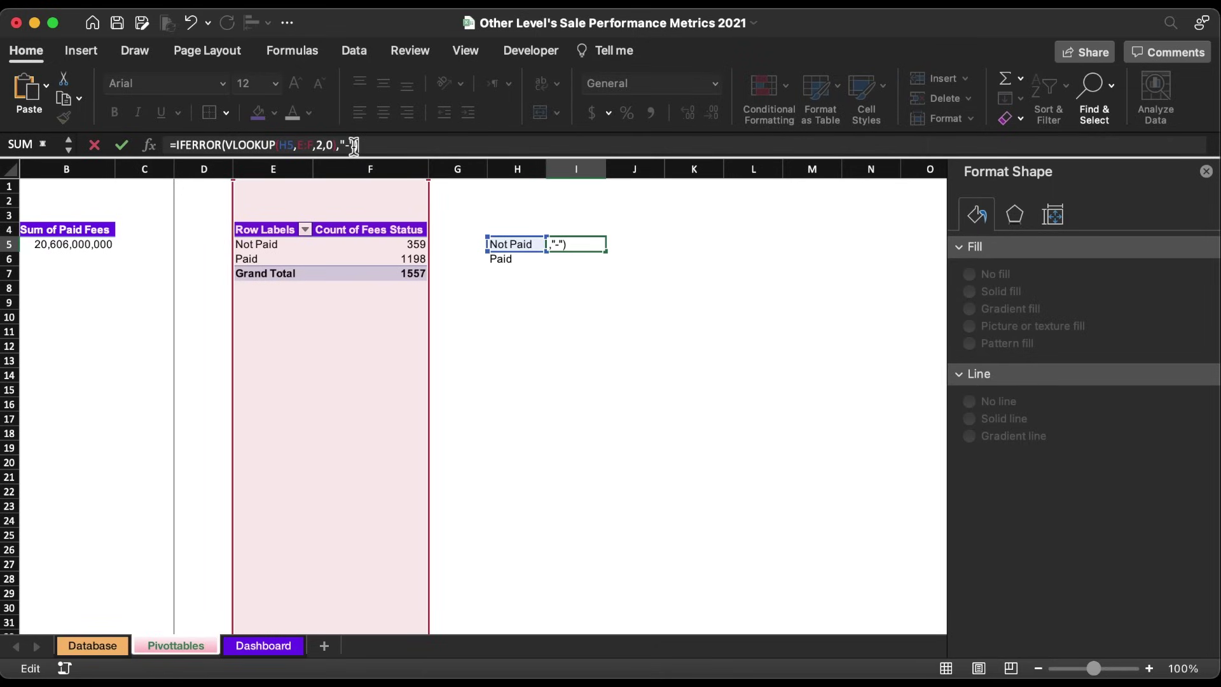
type(")")
key("Return")
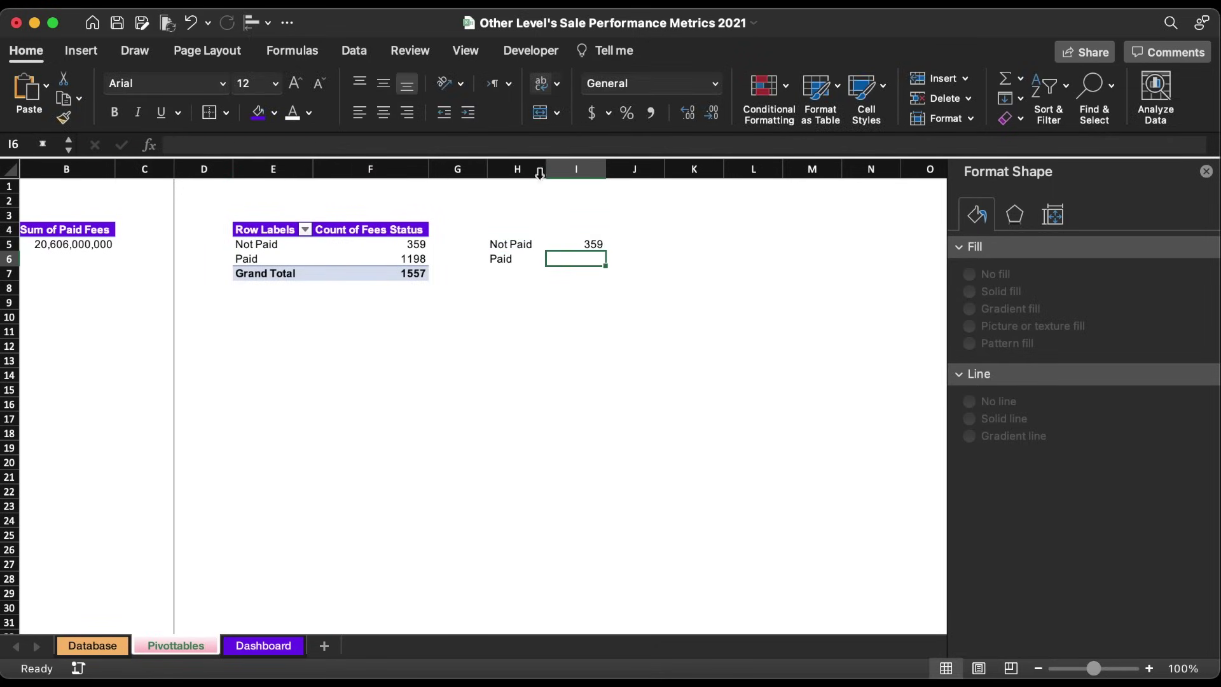
Fill the formula down to I6 and add borders to the H5:I6 table.
left_click(604, 248)
left_click_drag(606, 252, 609, 261)
left_click_drag(506, 245, 576, 260)
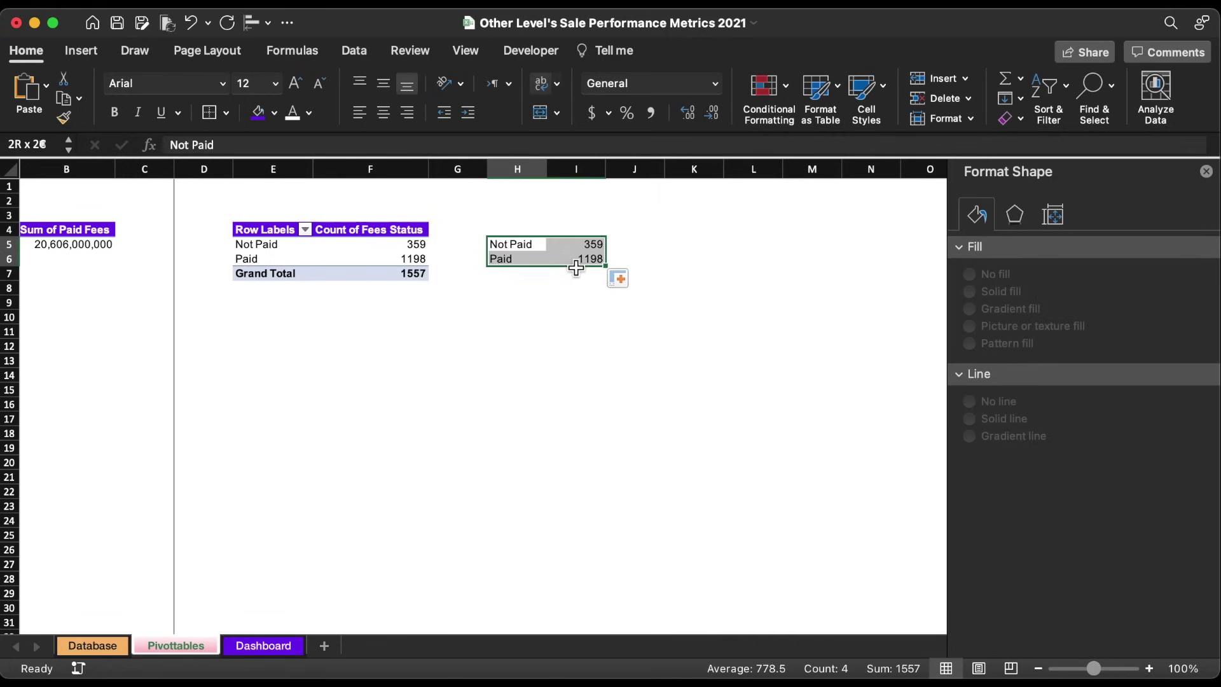
left_click(210, 114)
left_click(578, 359)
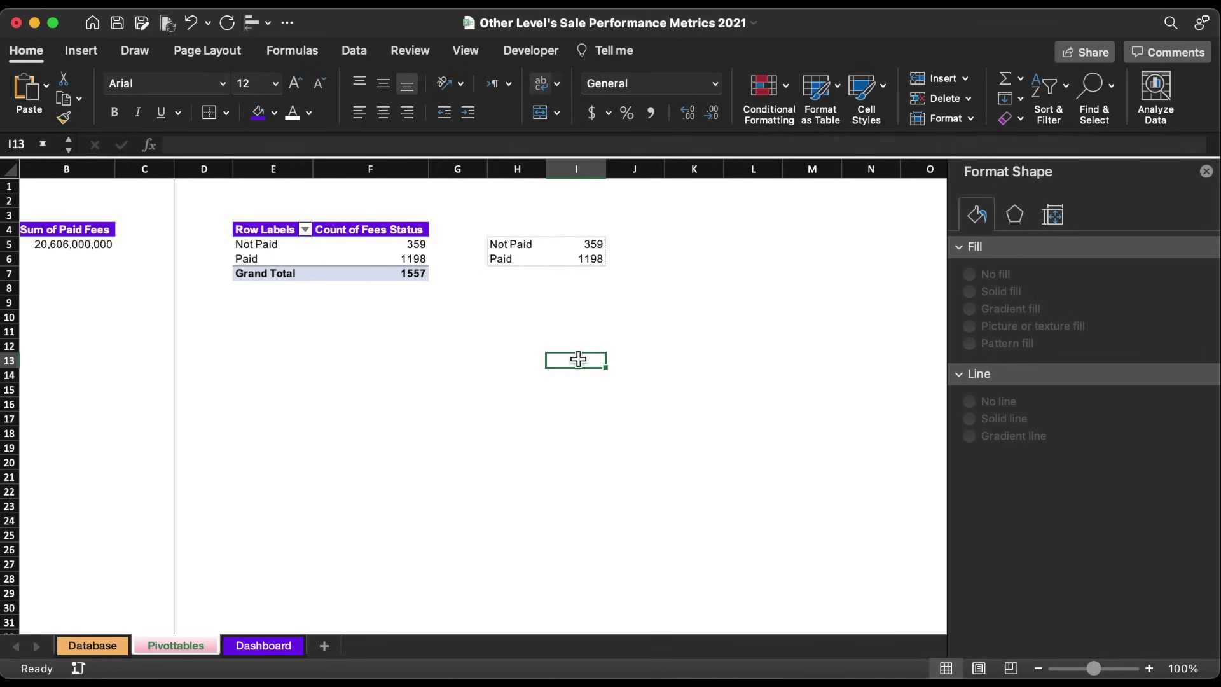
On the Dashboard, duplicate the Total Earnings contents lower in the card and retitle the copy 'Total Paid Calls'.
left_click(265, 646)
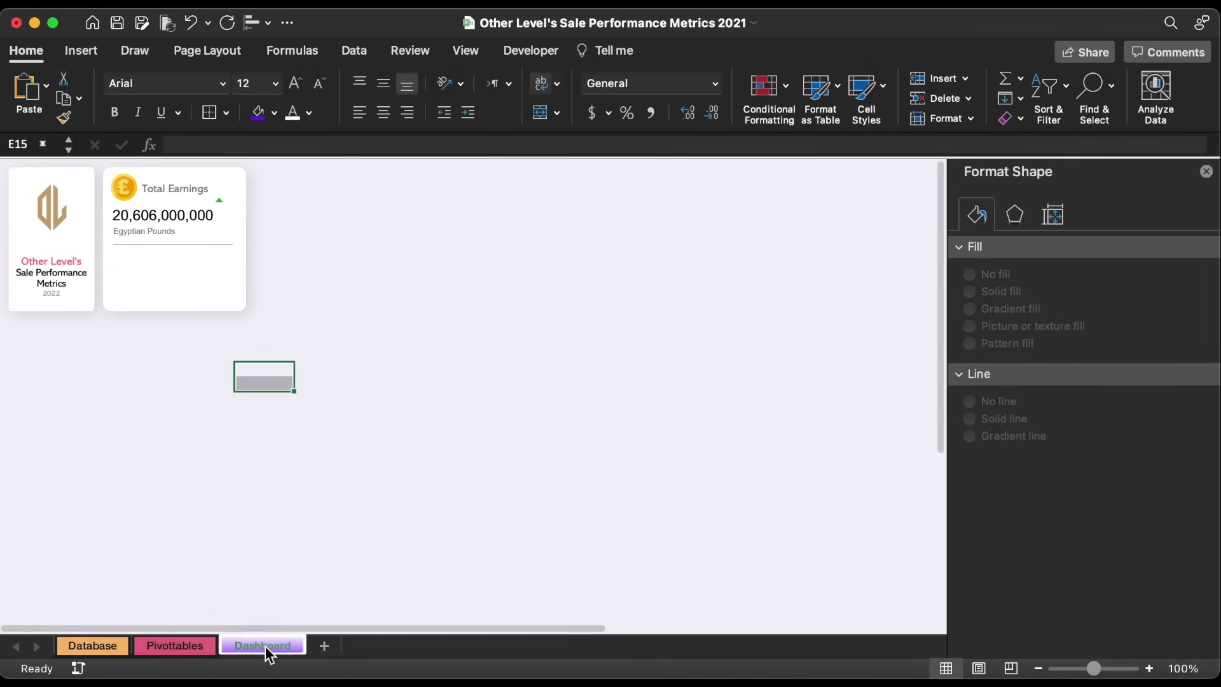
left_click(177, 215)
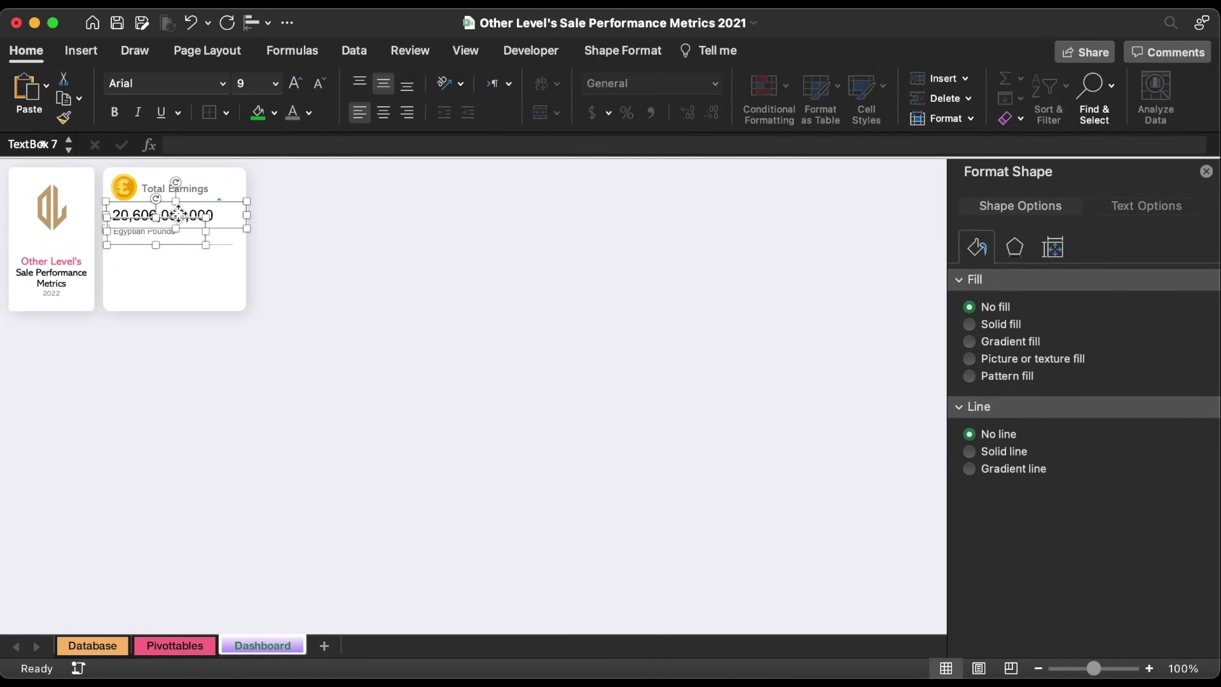
left_click_drag(196, 183, 194, 248)
left_click(184, 257)
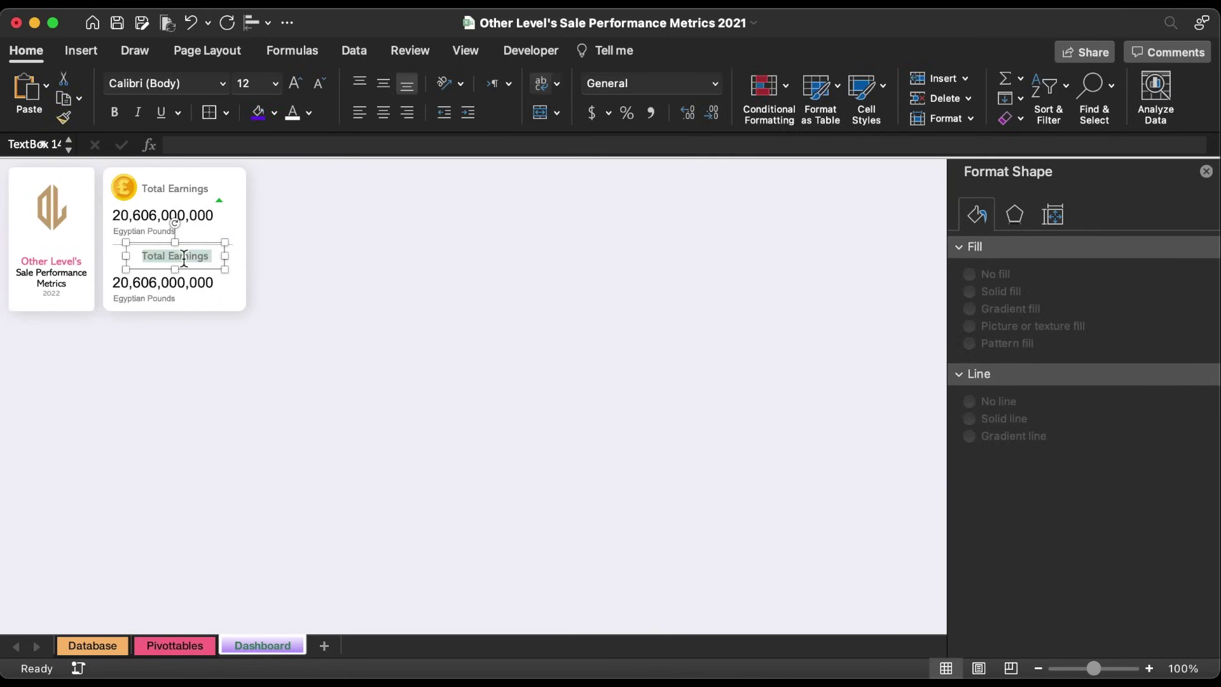
type("Total Paid Call")
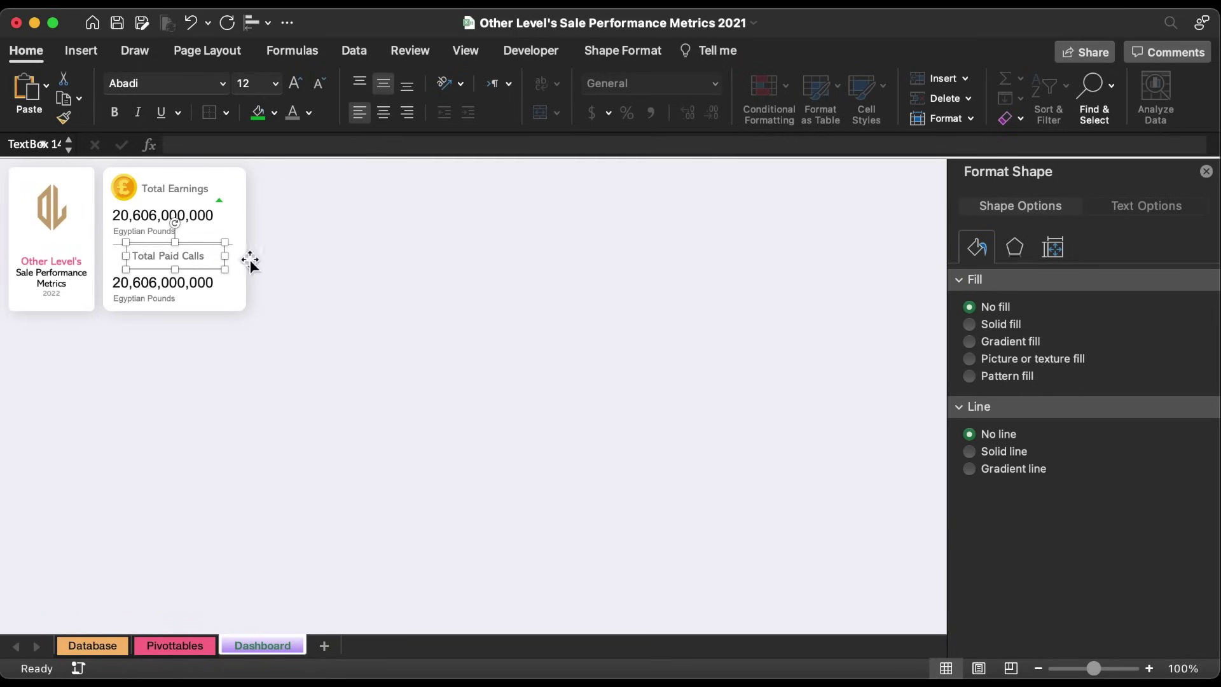
key("BackSpace")
left_click_drag(216, 271, 197, 274)
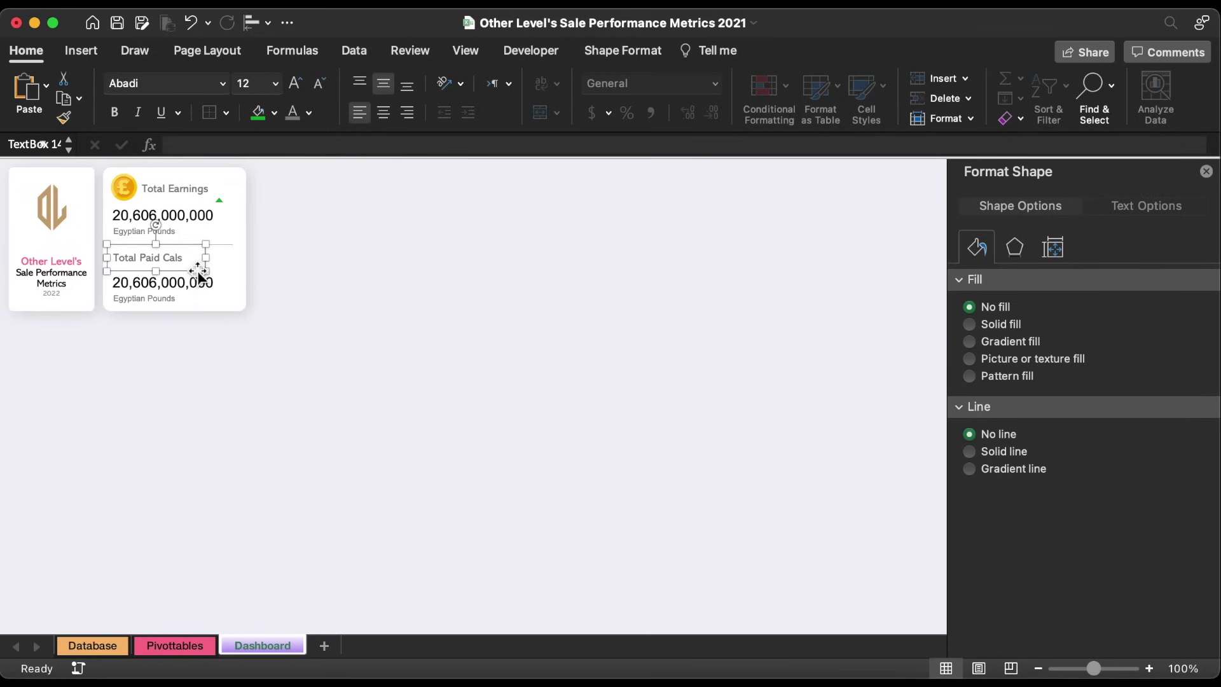
Link the copied number box to Pivottables cell I6.
left_click(204, 285)
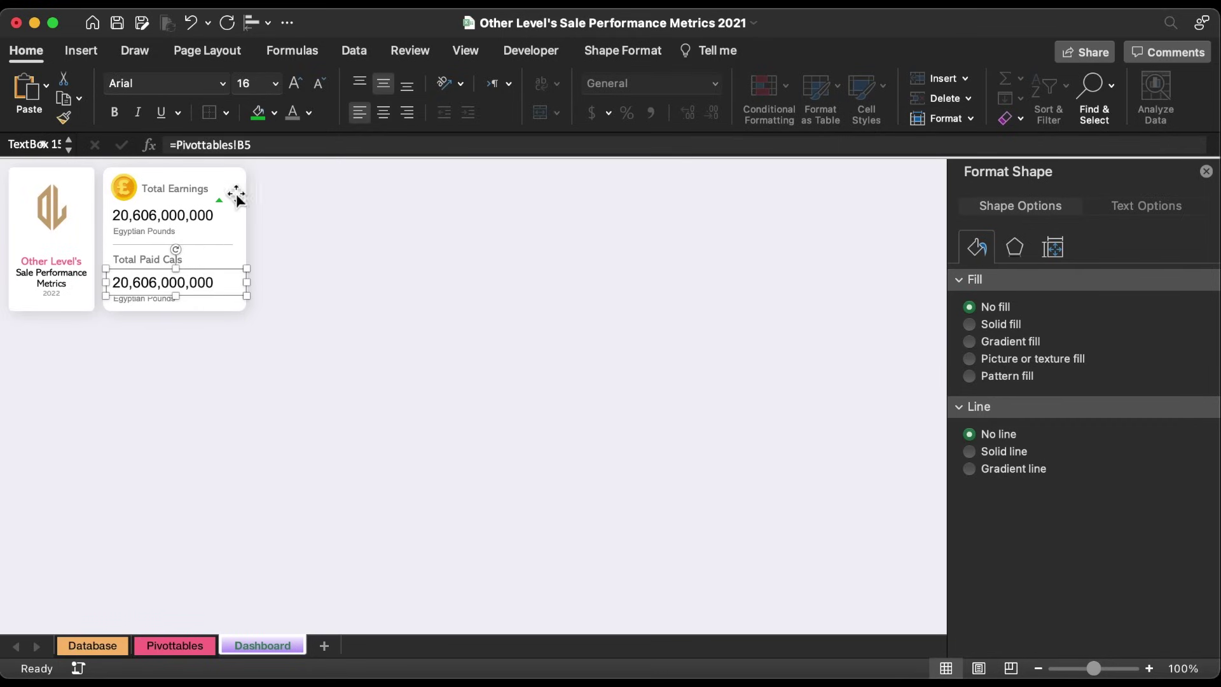
left_click(278, 141)
key("super+a")
type("=")
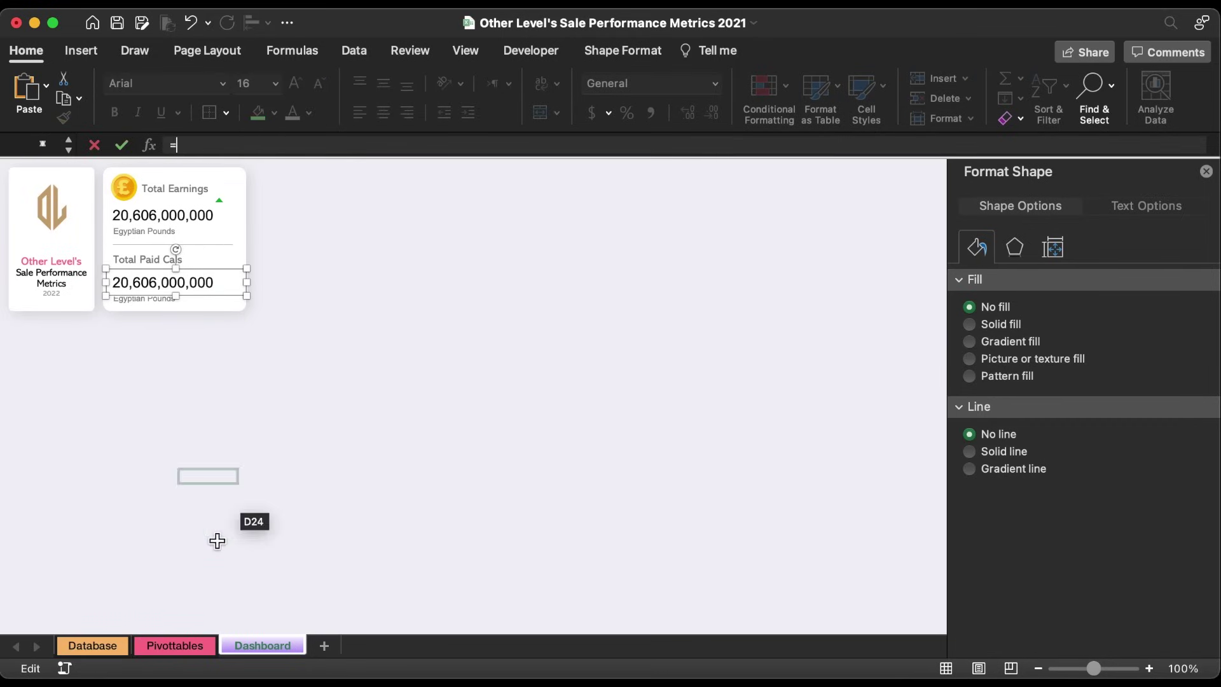
left_click(173, 645)
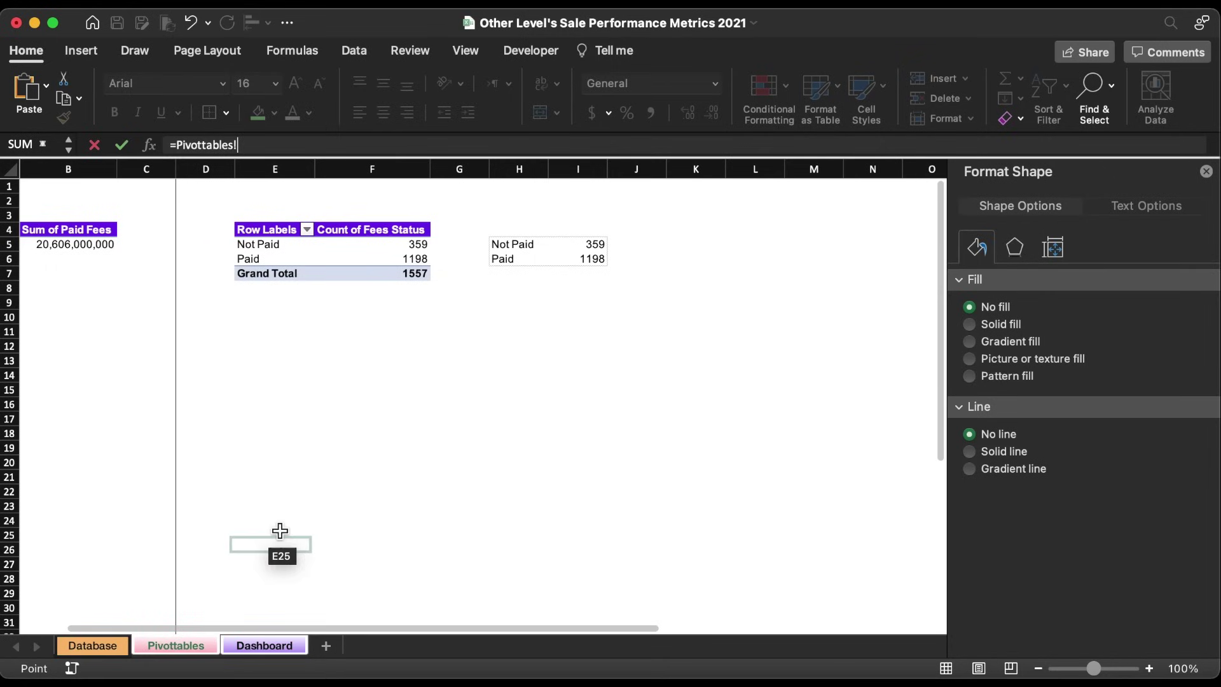
left_click(576, 258)
key("Return")
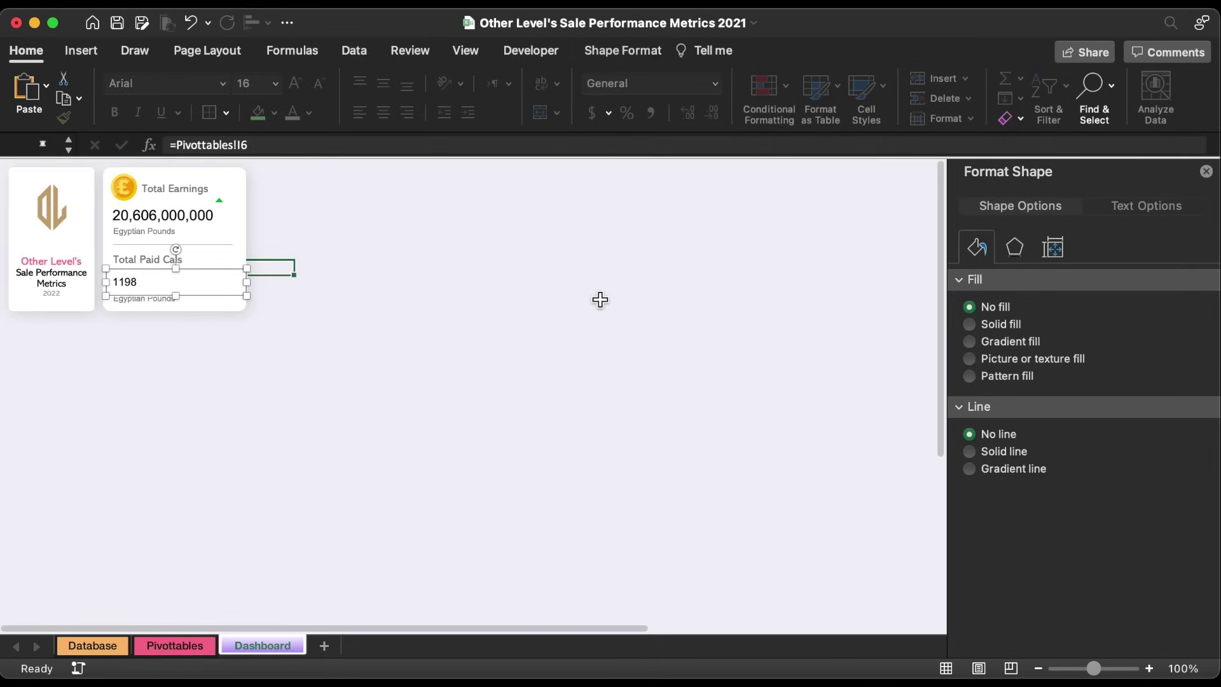
Format Pivottables I5:I6 with thousands separators and no decimal places.
left_click(176, 645)
left_click(576, 258)
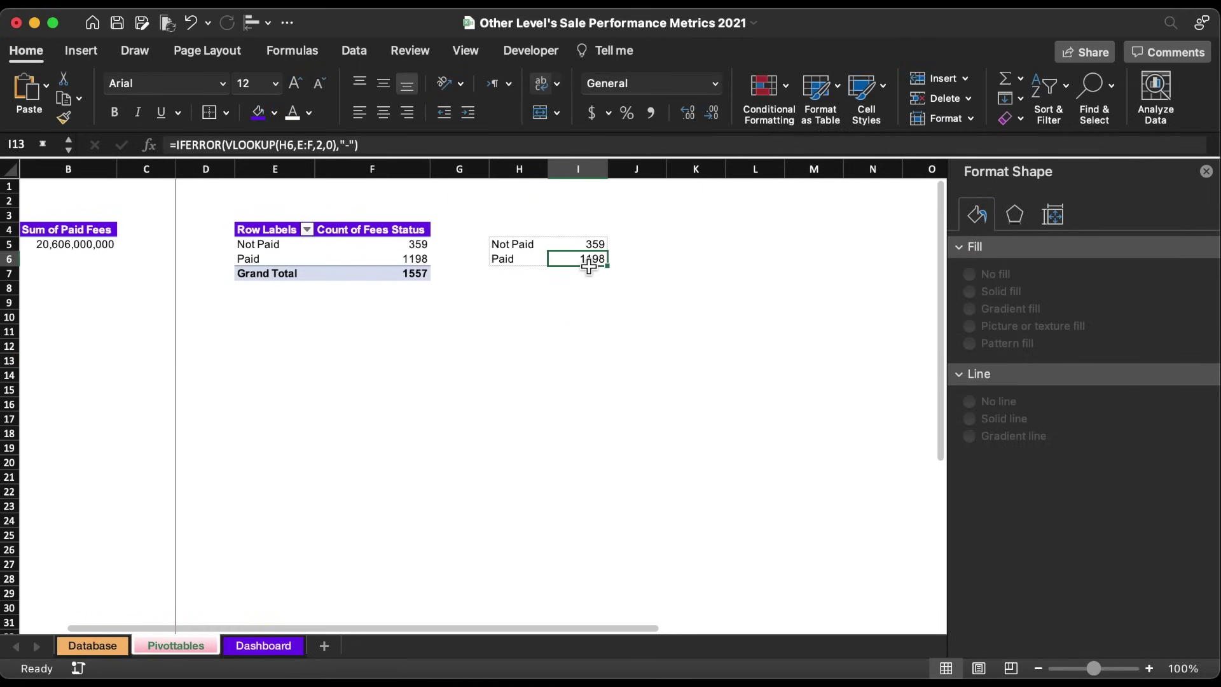
left_click_drag(591, 245, 596, 260)
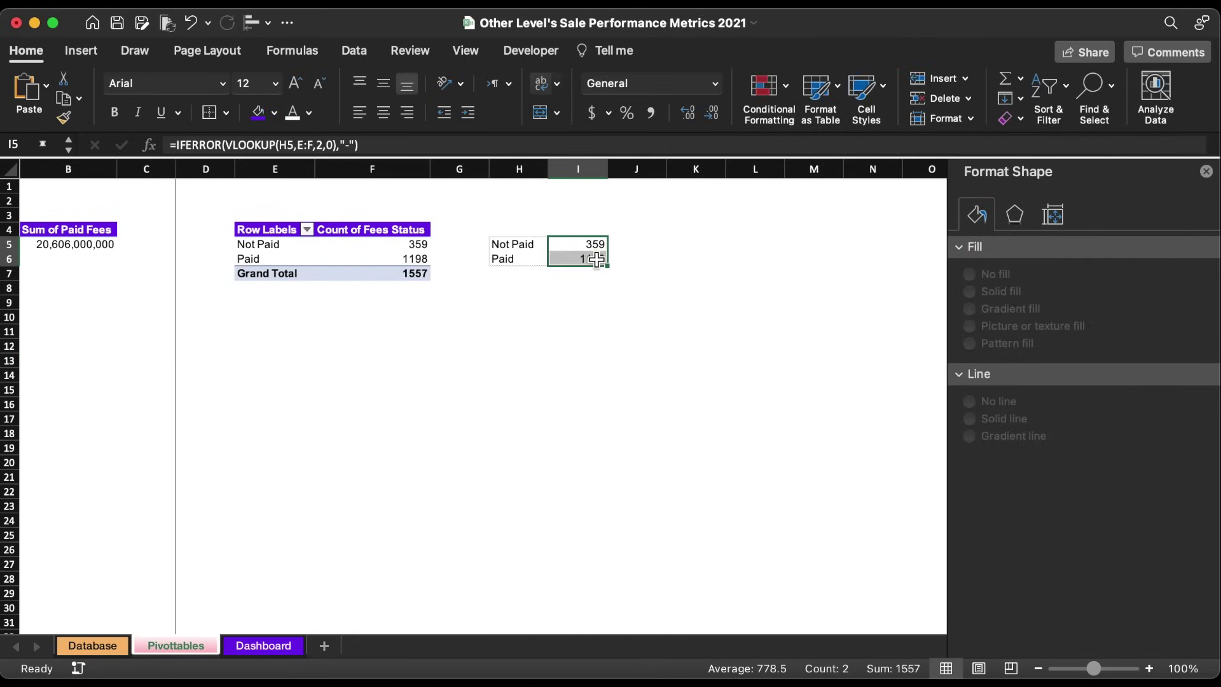
left_click(652, 112)
left_click(712, 113)
left_click(711, 112)
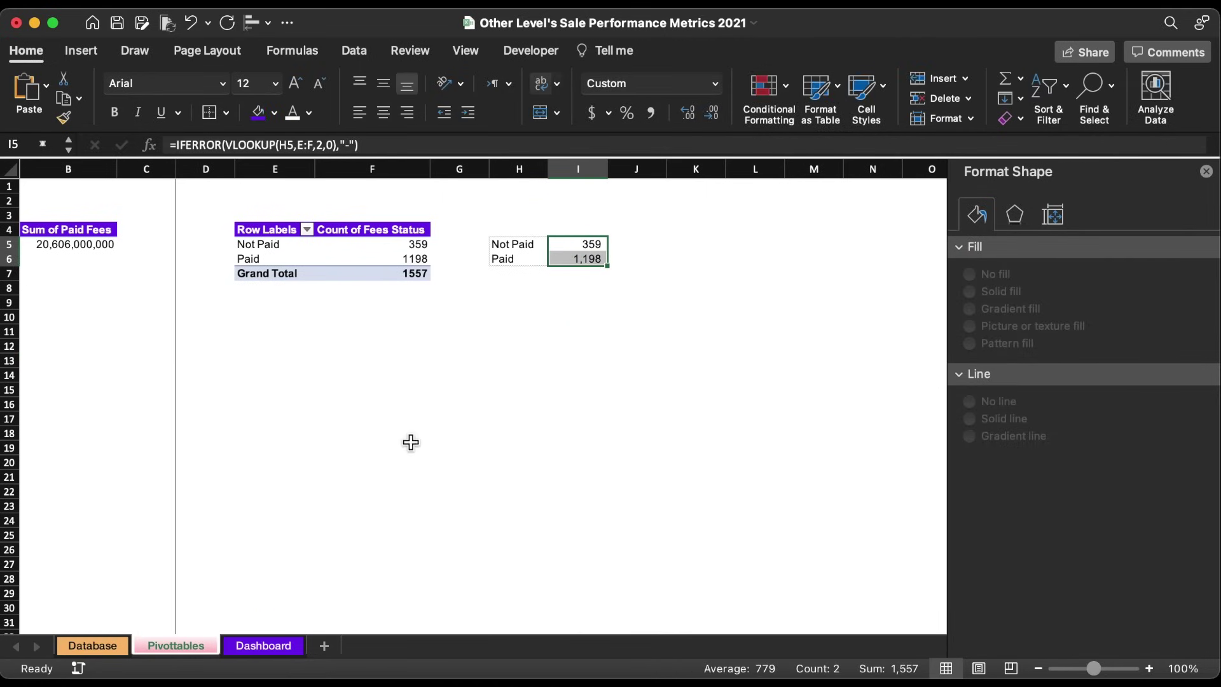
Copy the 20,606,000,000 box's style onto the 1,198 box, then nudge it and its label up.
left_click(279, 646)
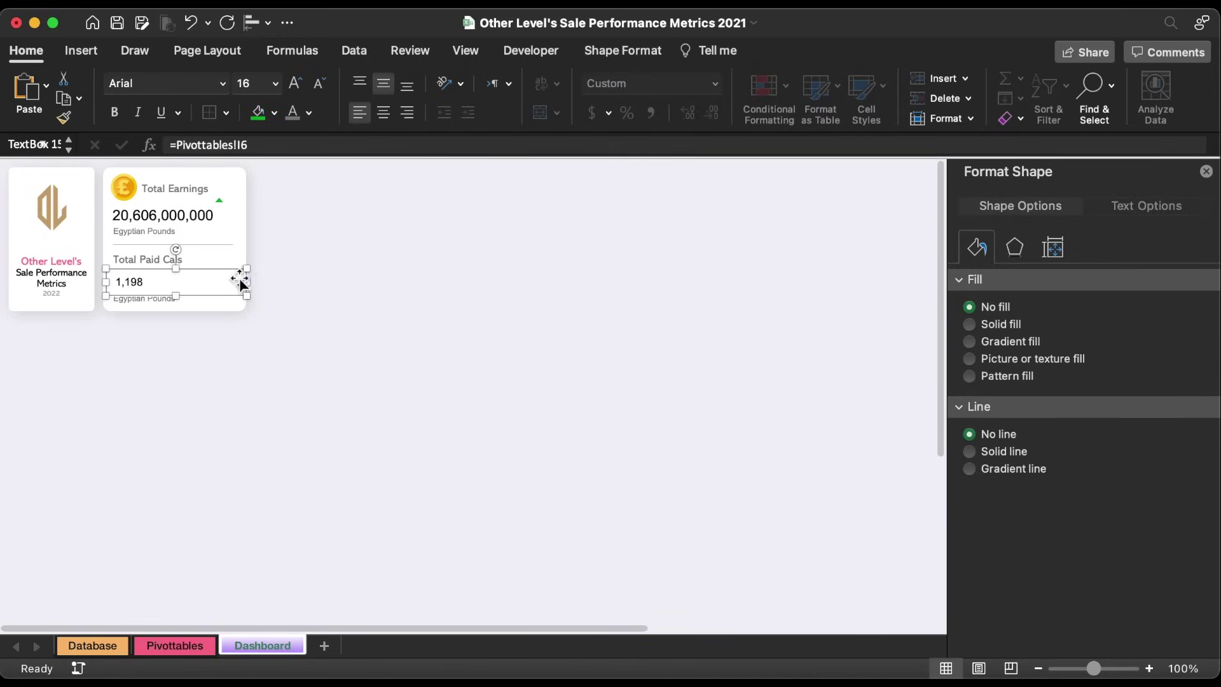
left_click(180, 219)
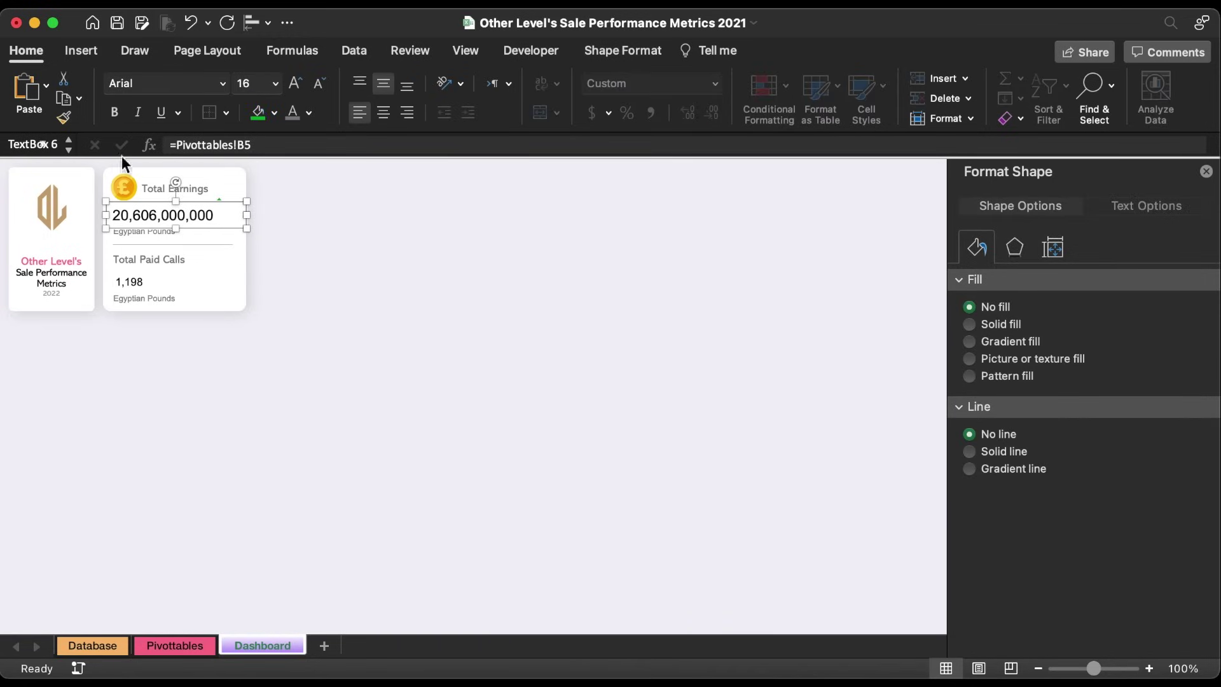
left_click(64, 117)
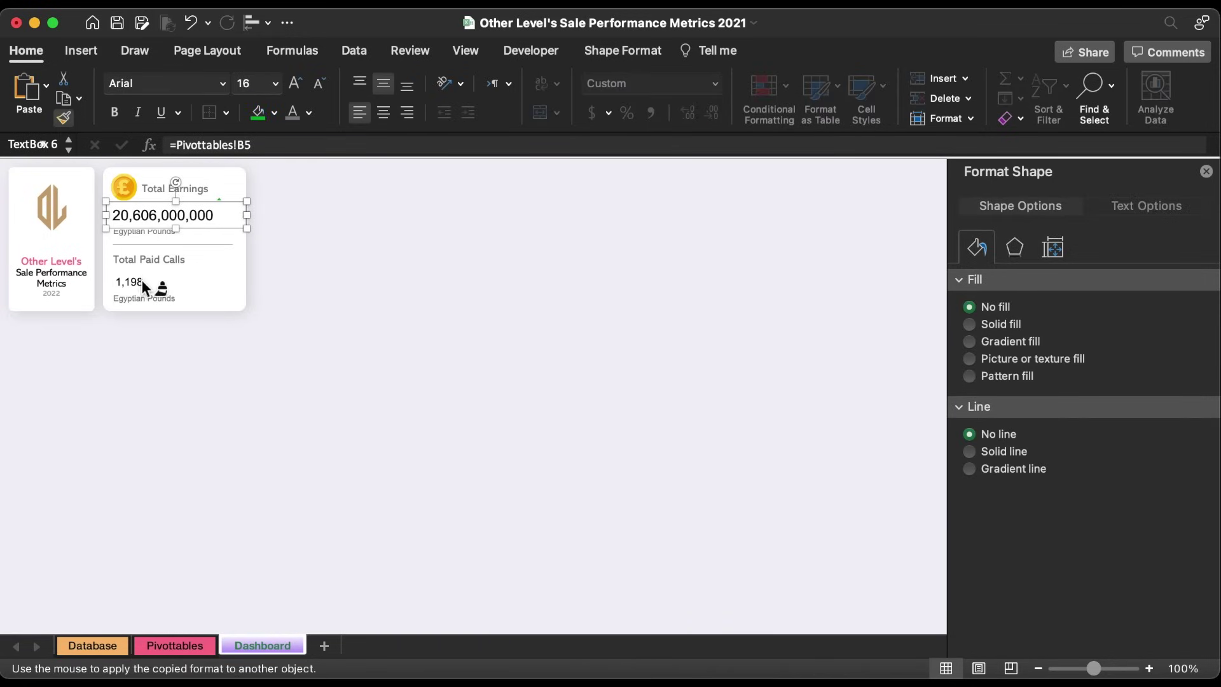
left_click(142, 283)
key("Left")
key("Left")
key("Left")
key("Left")
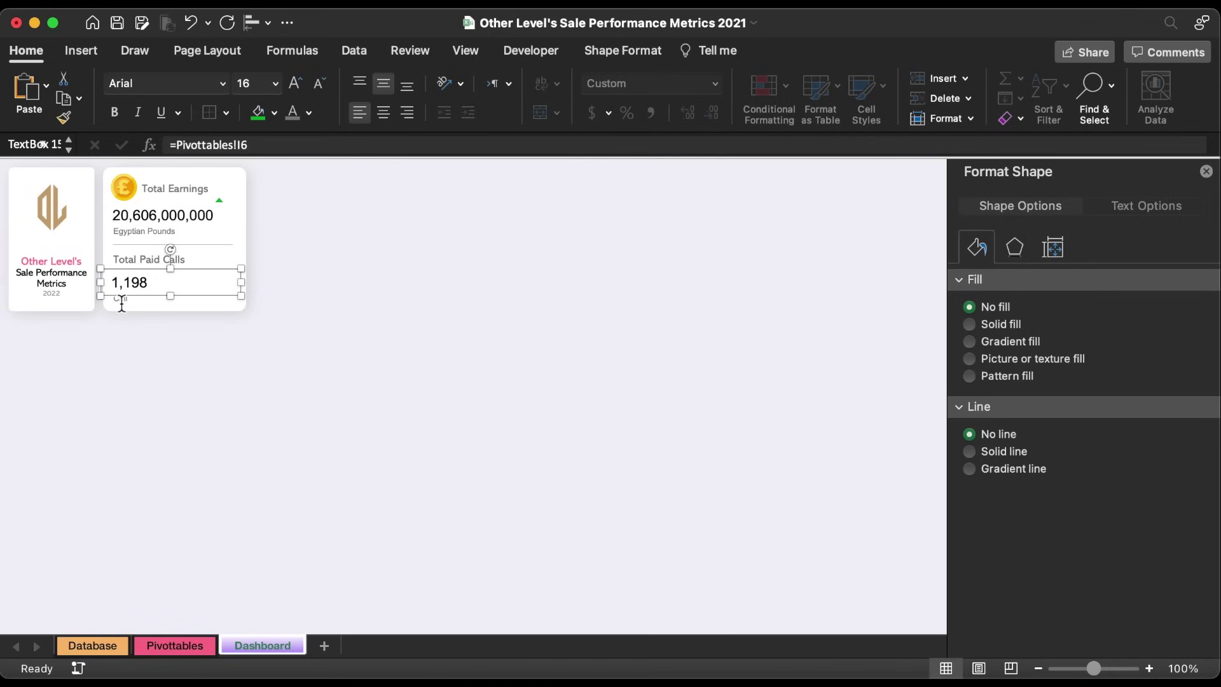
left_click(123, 303, "shift")
key("Up")
key("Up")
key("Up")
key("Up")
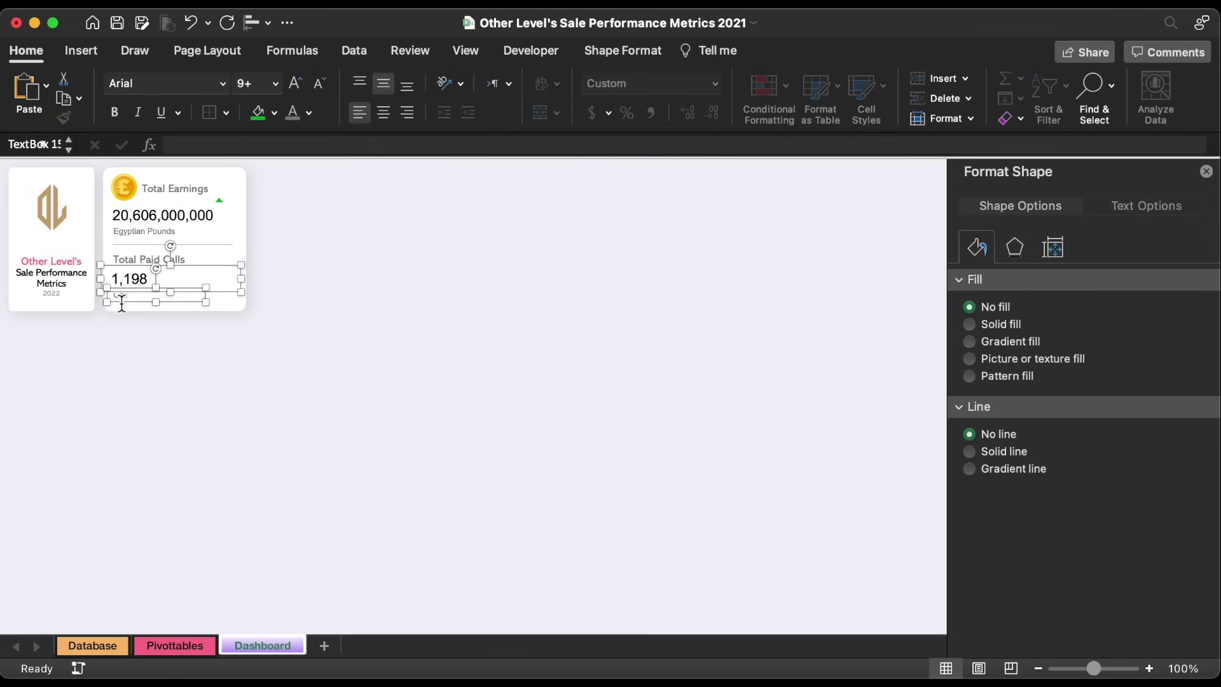
left_click(436, 329)
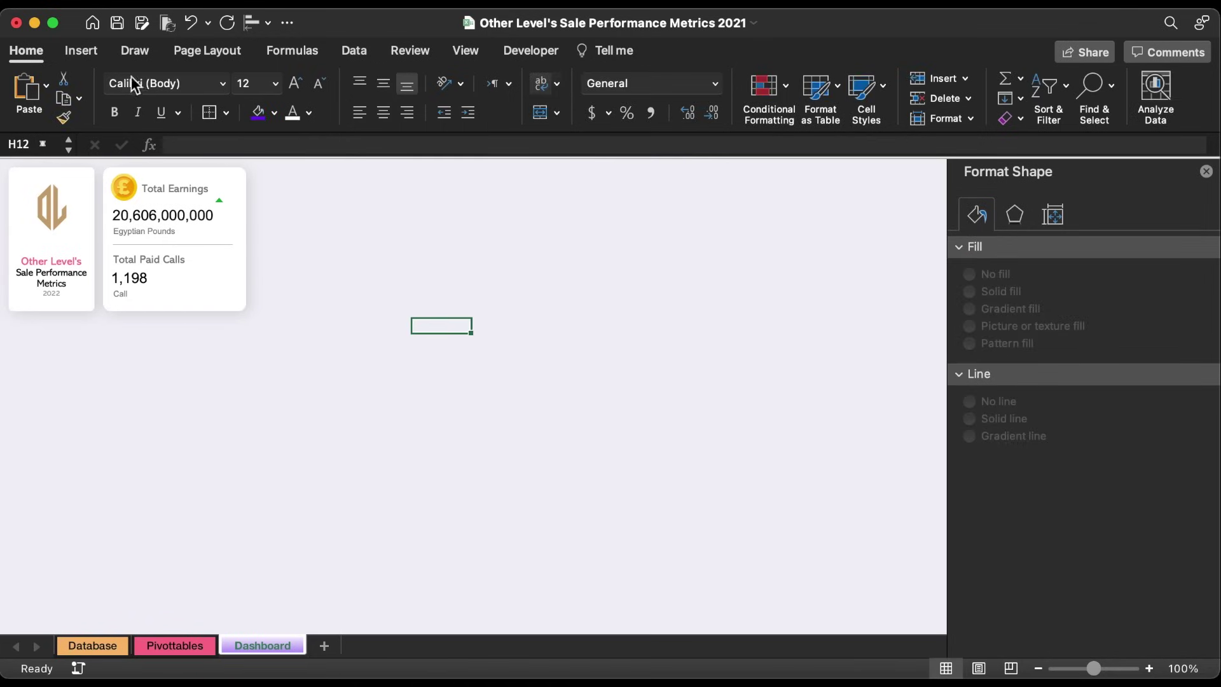
Insert a headset picture beside the 1,198 figure, recolour it blue and shrink it to half an inch.
left_click(80, 51)
left_click(272, 86)
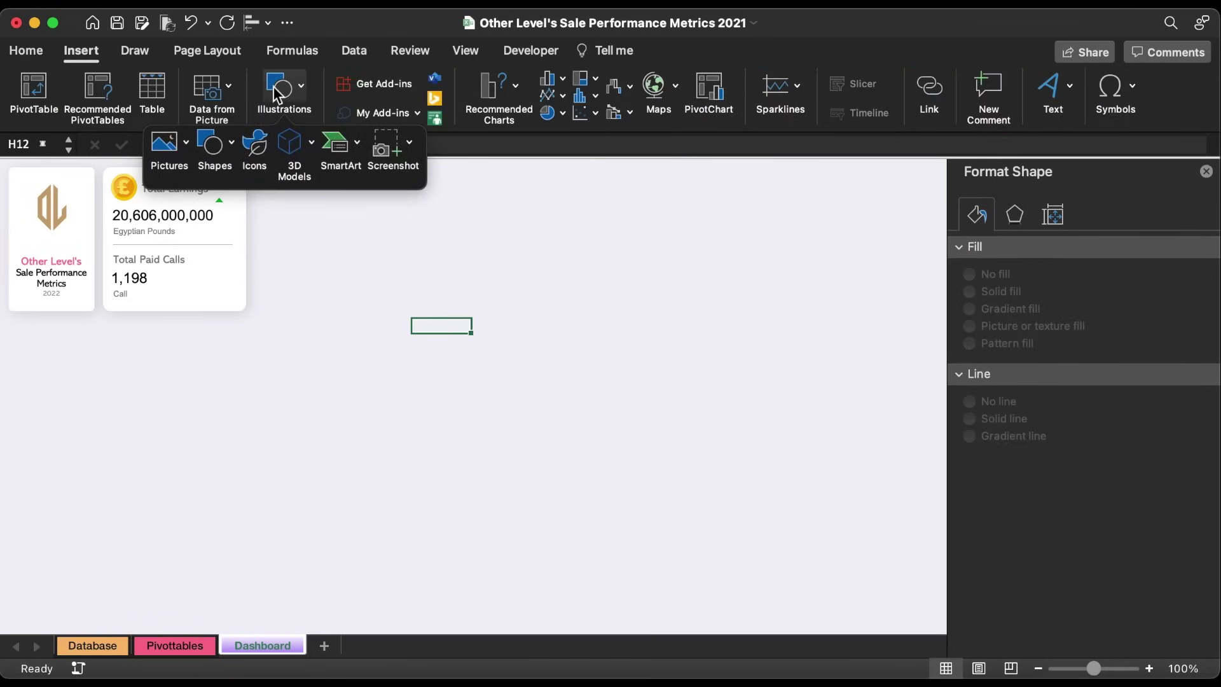
left_click(166, 141)
left_click(215, 224)
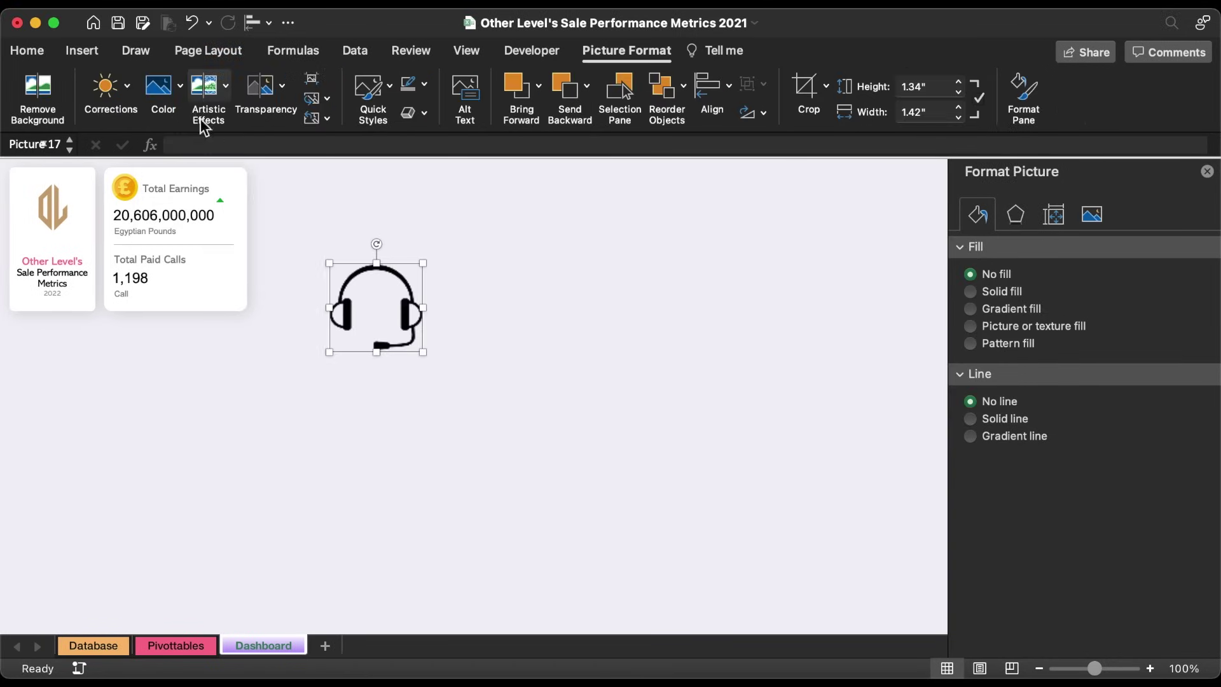
left_click(169, 90)
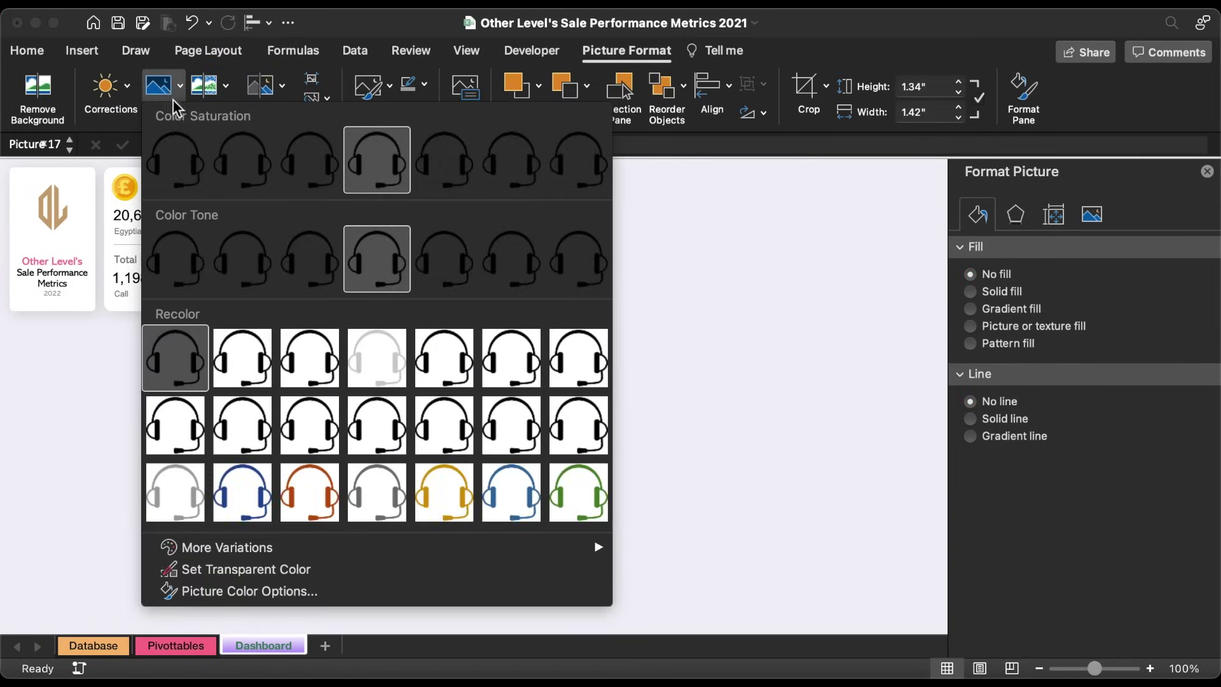
left_click(512, 487)
left_click_drag(423, 351, 209, 277)
Duplicate the earnings card to its right and copy the Total Earnings heading box into it.
left_click(383, 312)
left_click(230, 173)
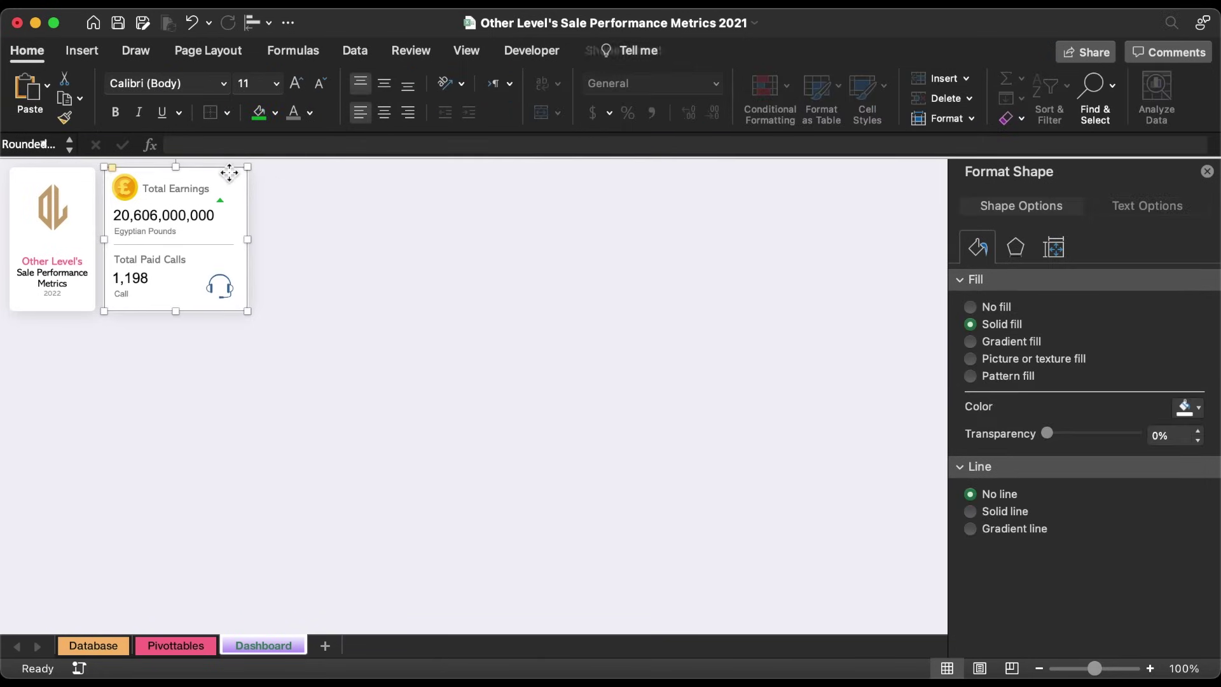
left_click_drag(229, 173, 381, 182)
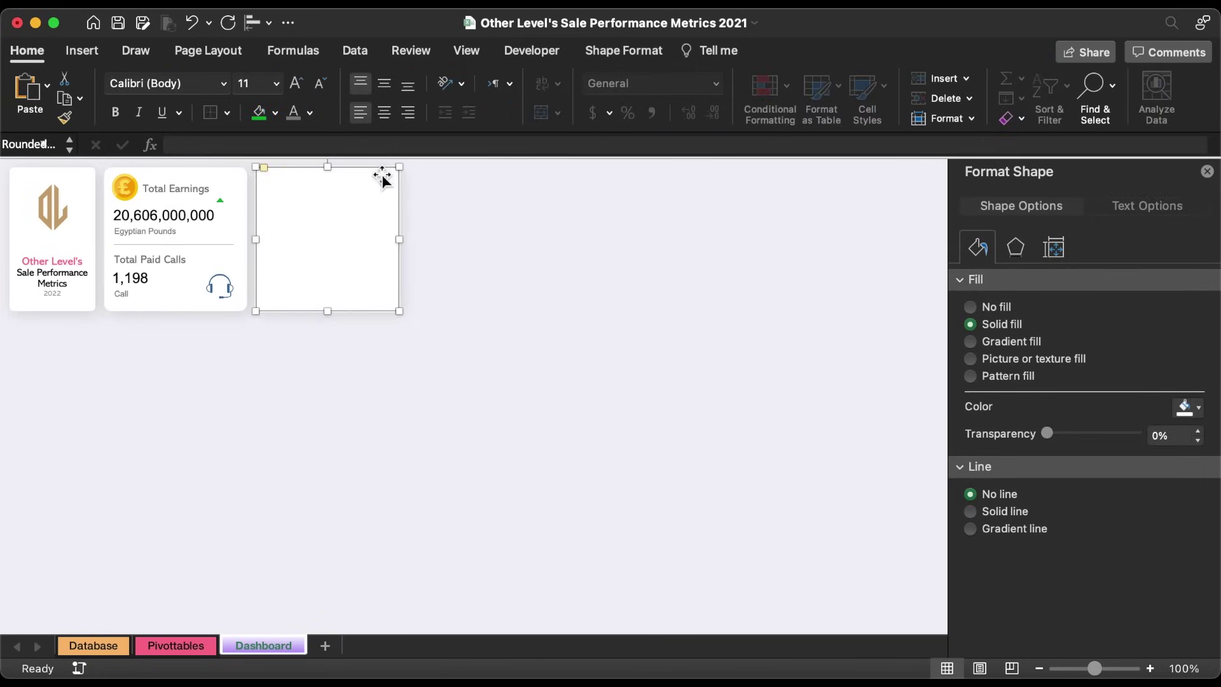
left_click(198, 187)
left_click_drag(211, 180, 321, 192)
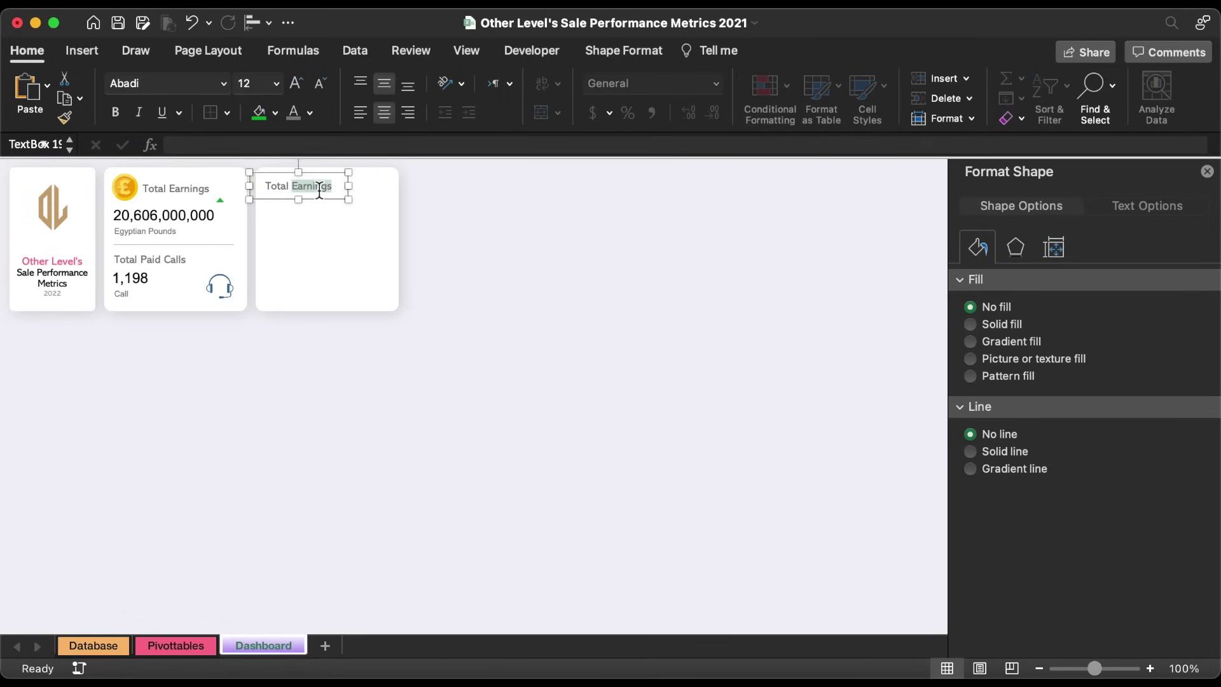
Paste the Top 5 / Consultant / Sales Revenue heading as plain text, left-aligned on separate lines.
type("Top 5 Consultant Sales Revenue")
left_click(344, 222)
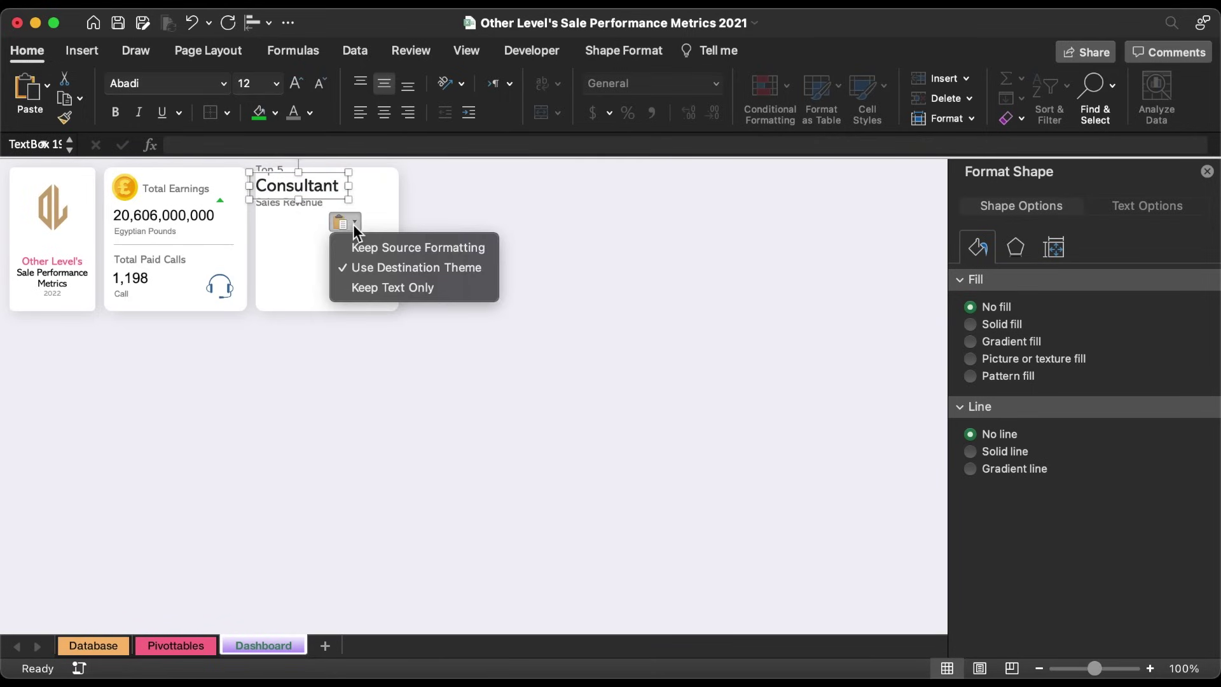
left_click(389, 286)
left_click_drag(337, 170, 418, 181)
left_click(326, 192)
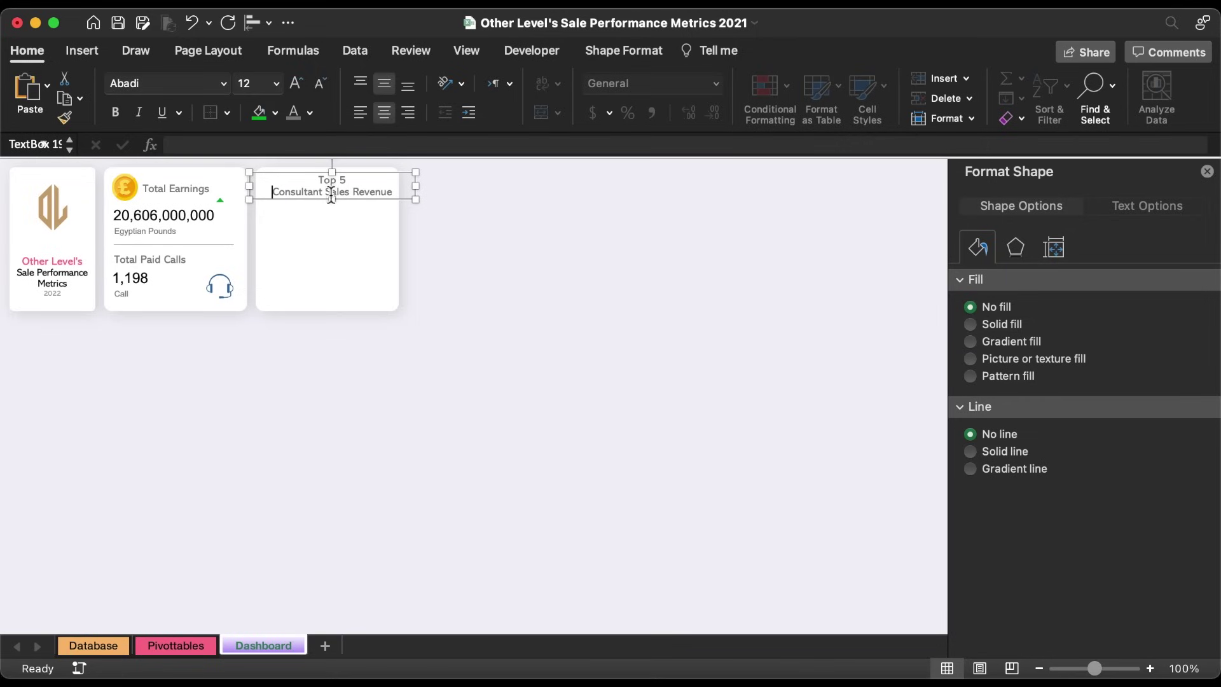
key("Return")
left_click(358, 117)
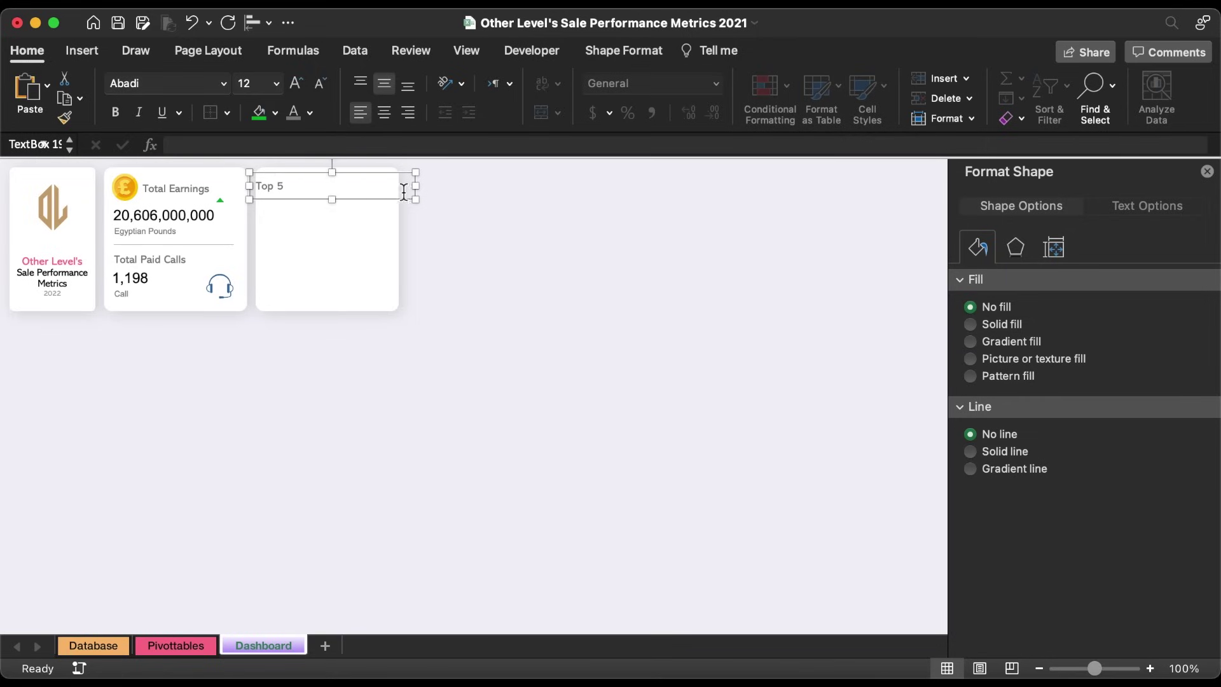
left_click_drag(415, 199, 419, 227)
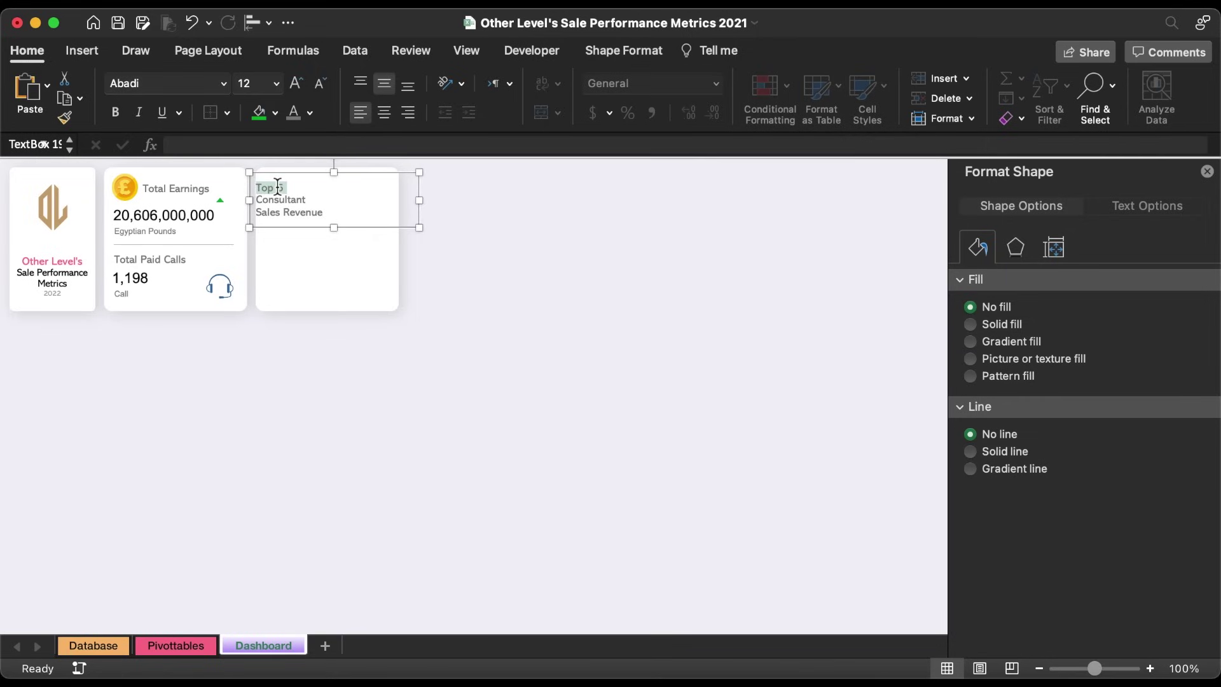
Make the heading grey and shrink 'Top 5' and 'Sales Revenue' to 9 pt.
left_click(311, 112)
left_click(316, 212)
left_click(311, 112)
left_click_drag(255, 187, 284, 188)
left_click(320, 83)
left_click(320, 83)
left_click(319, 83)
left_click(297, 211)
triple_click(297, 211)
left_click(320, 83)
left_click(320, 83)
left_click(320, 83)
Move the heading text box up and right and narrow it to fit the card.
left_click_drag(314, 173, 322, 164)
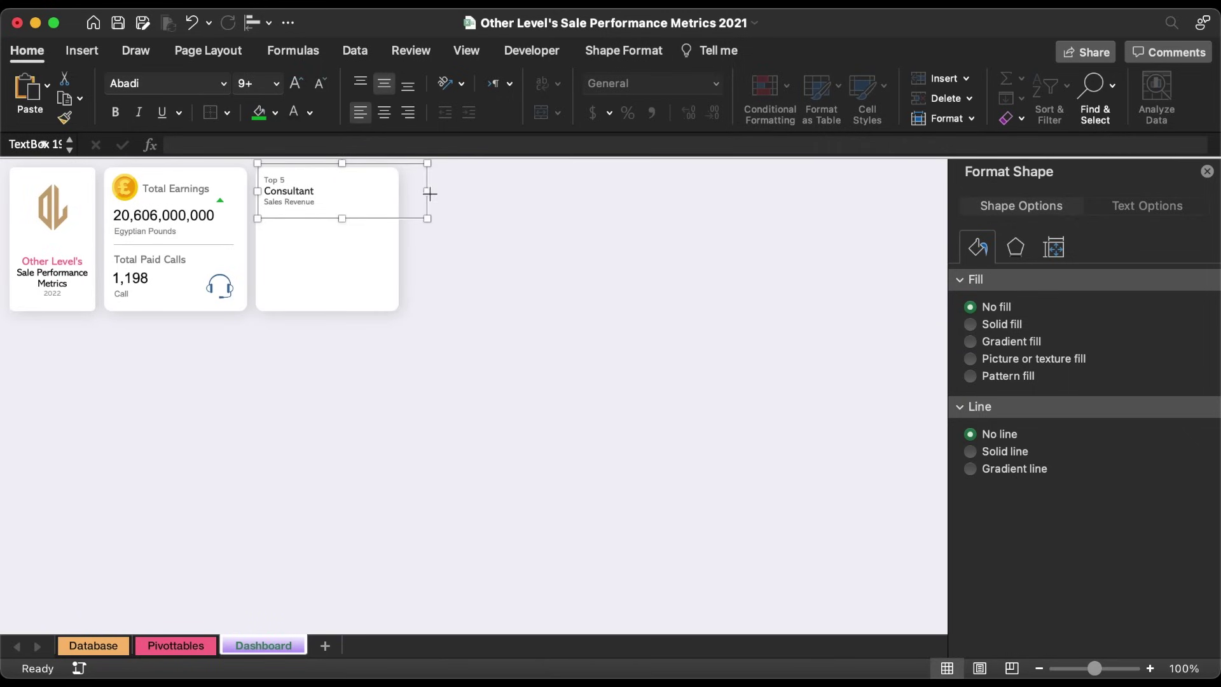
left_click_drag(430, 193, 335, 196)
left_click(395, 173)
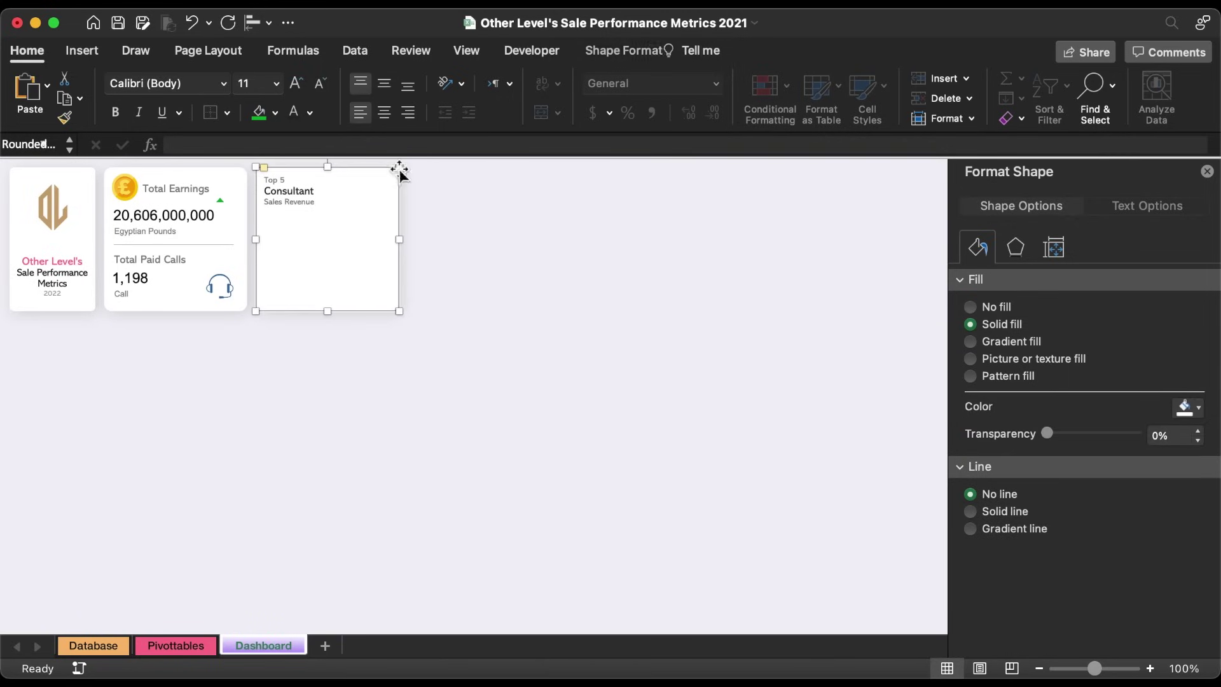
Draw a 5-point star in the card's top-right corner, sized 0.1" by 0.1".
left_click(648, 54)
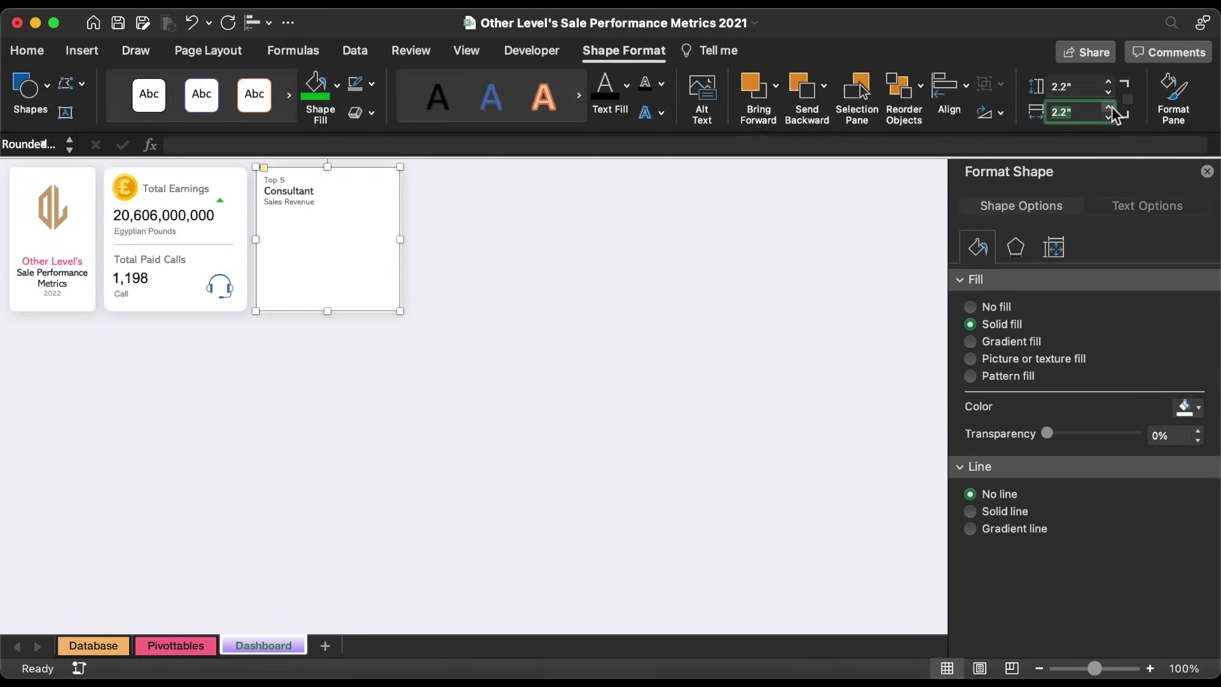
left_click(86, 53)
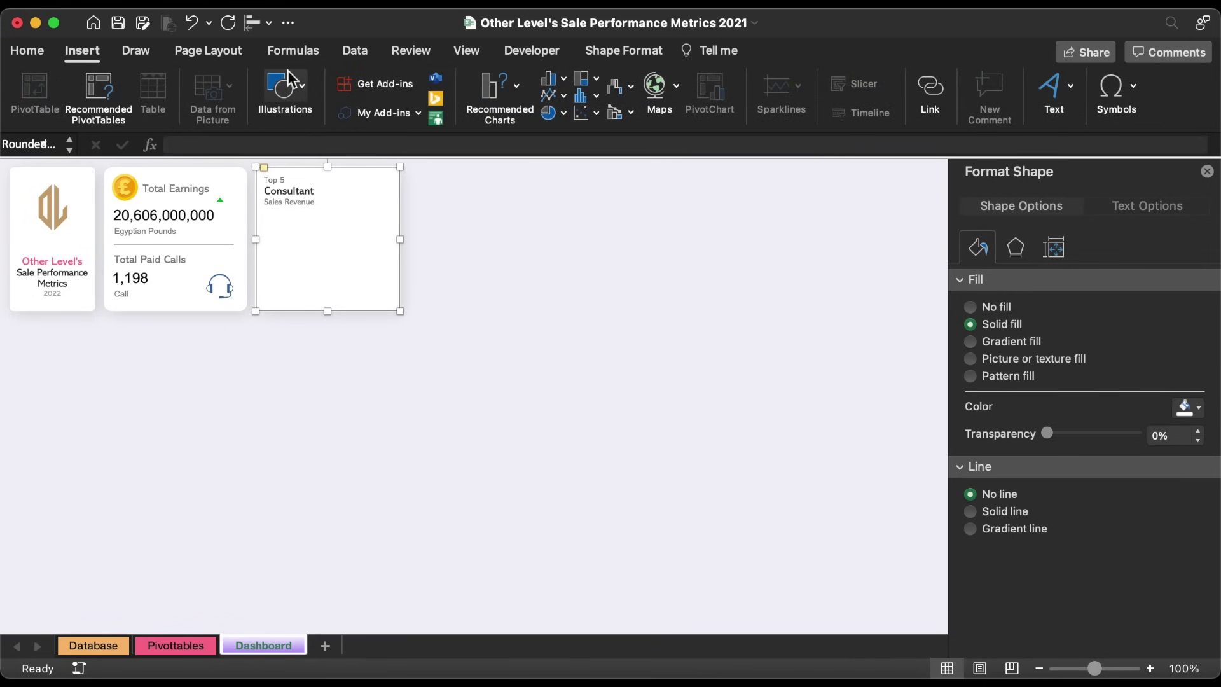
left_click(290, 89)
left_click(232, 146)
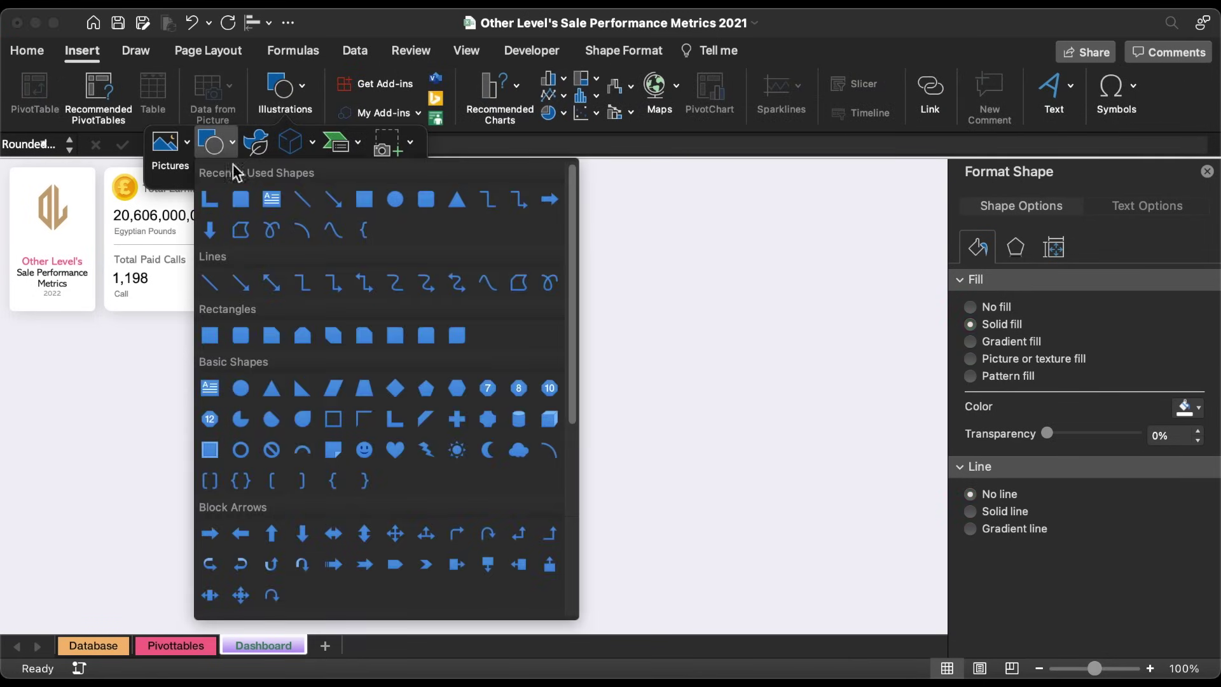
scroll(366, 482, "down", 5)
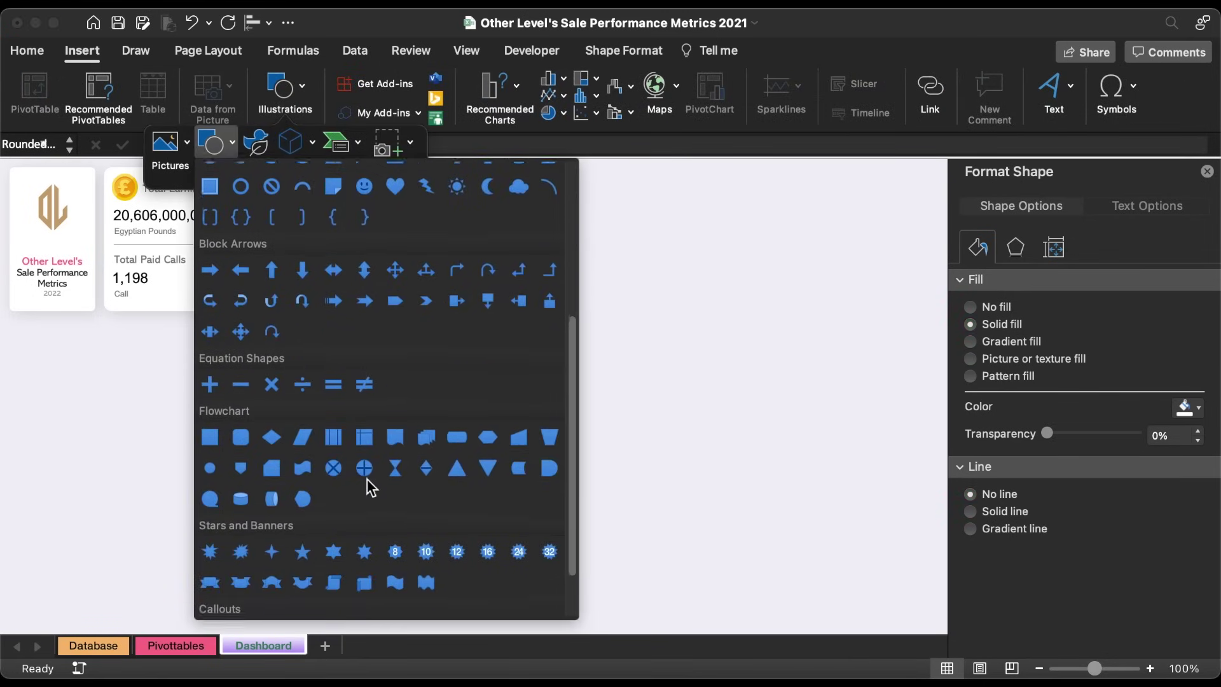
left_click(302, 551)
left_click_drag(380, 189, 385, 194)
left_click(1109, 82)
left_click(1108, 108)
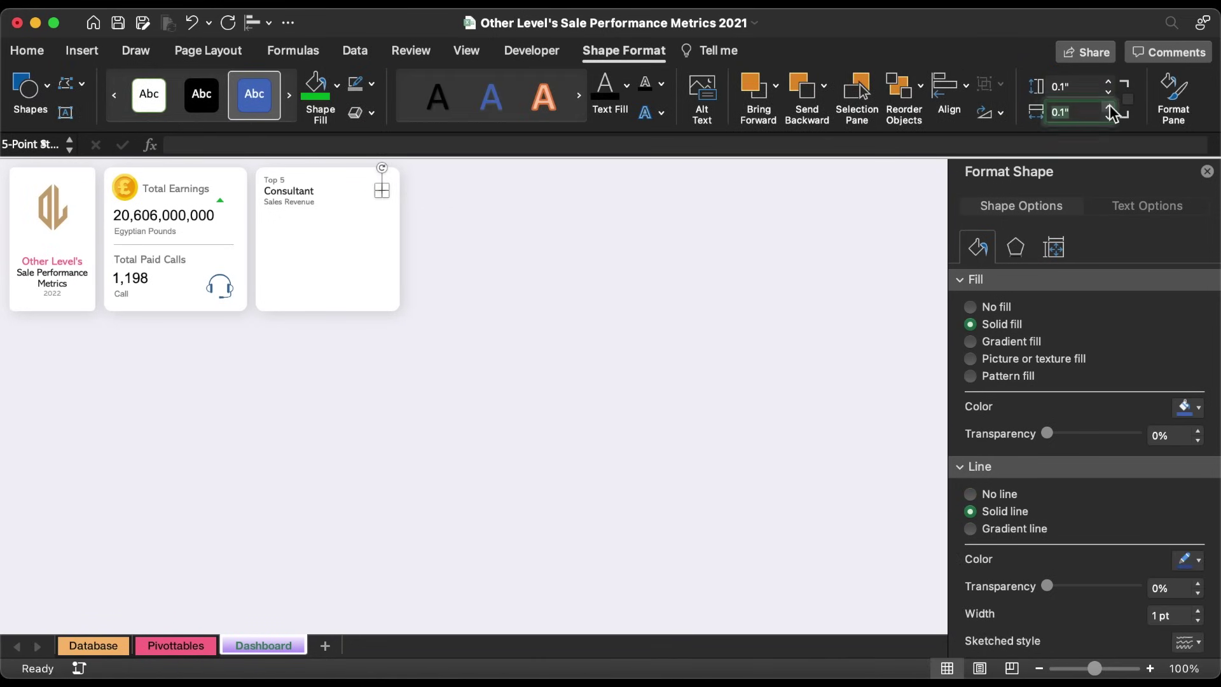
Remove the star's outline and fill it with custom colour FED14E.
left_click(371, 83)
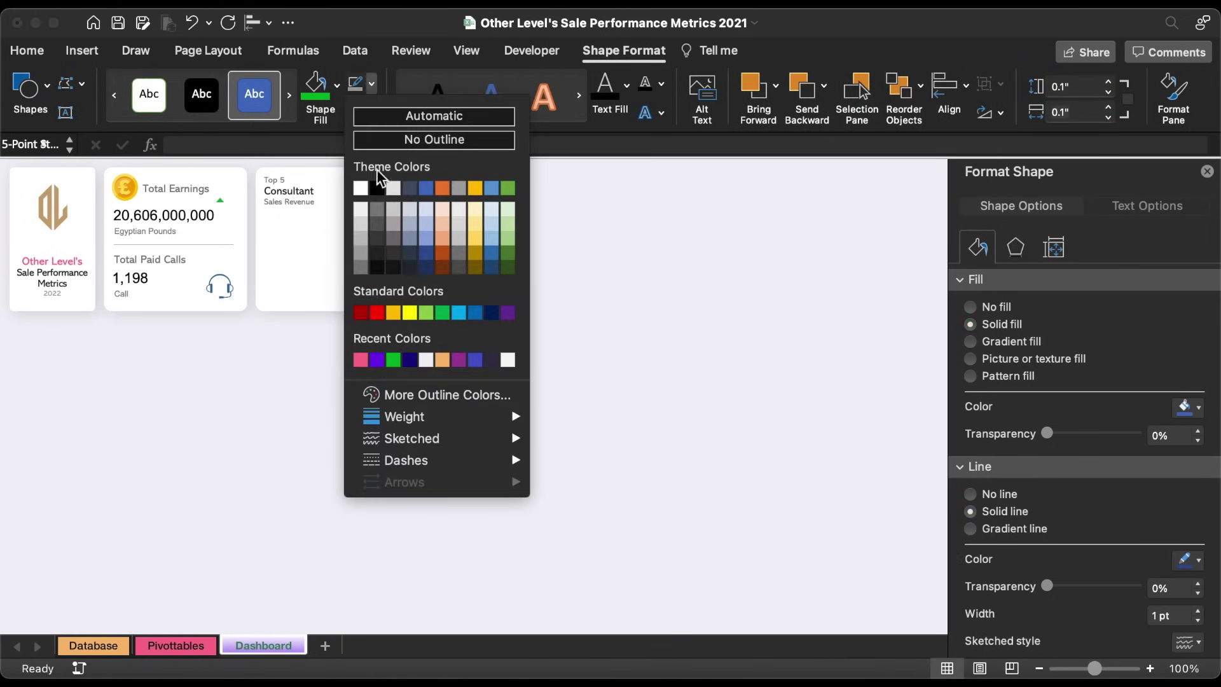
left_click(381, 141)
left_click(336, 84)
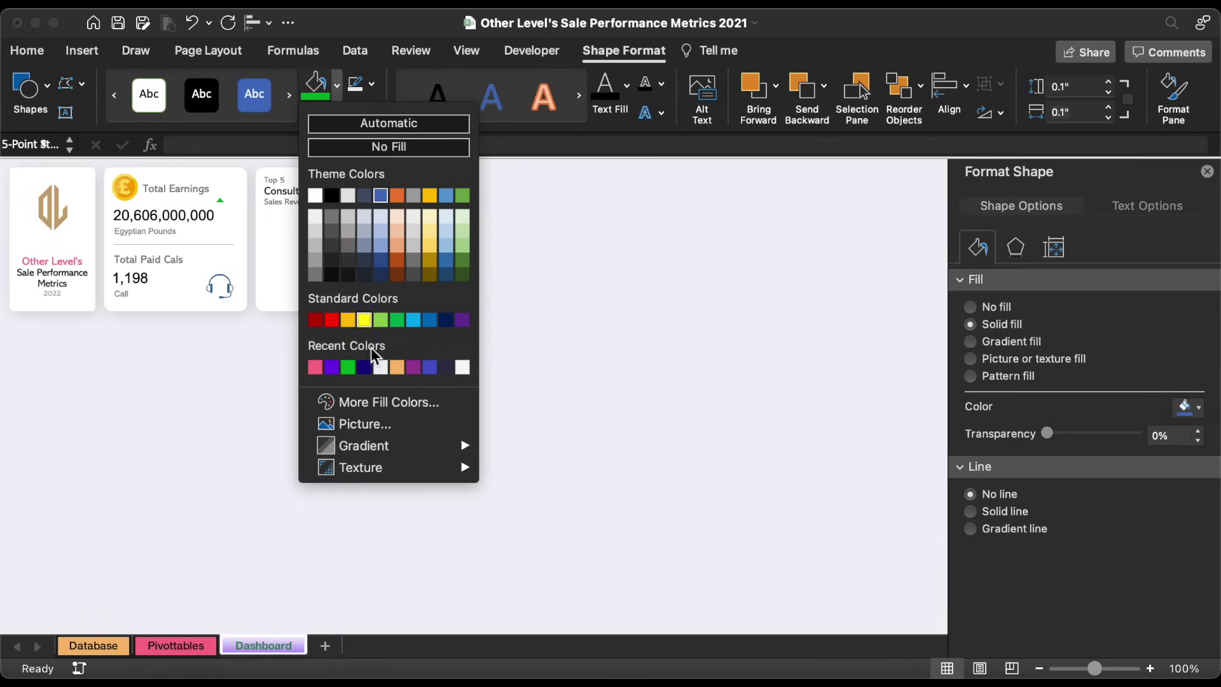
left_click(370, 403)
type("FED14E")
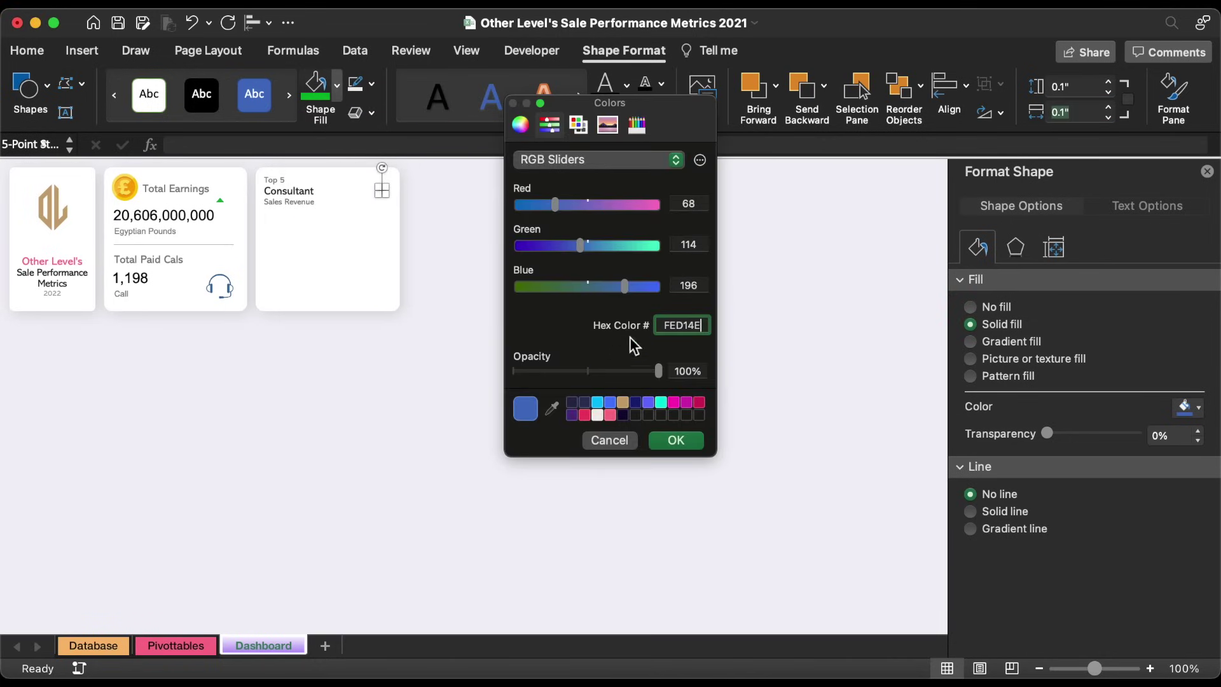
left_click(692, 439)
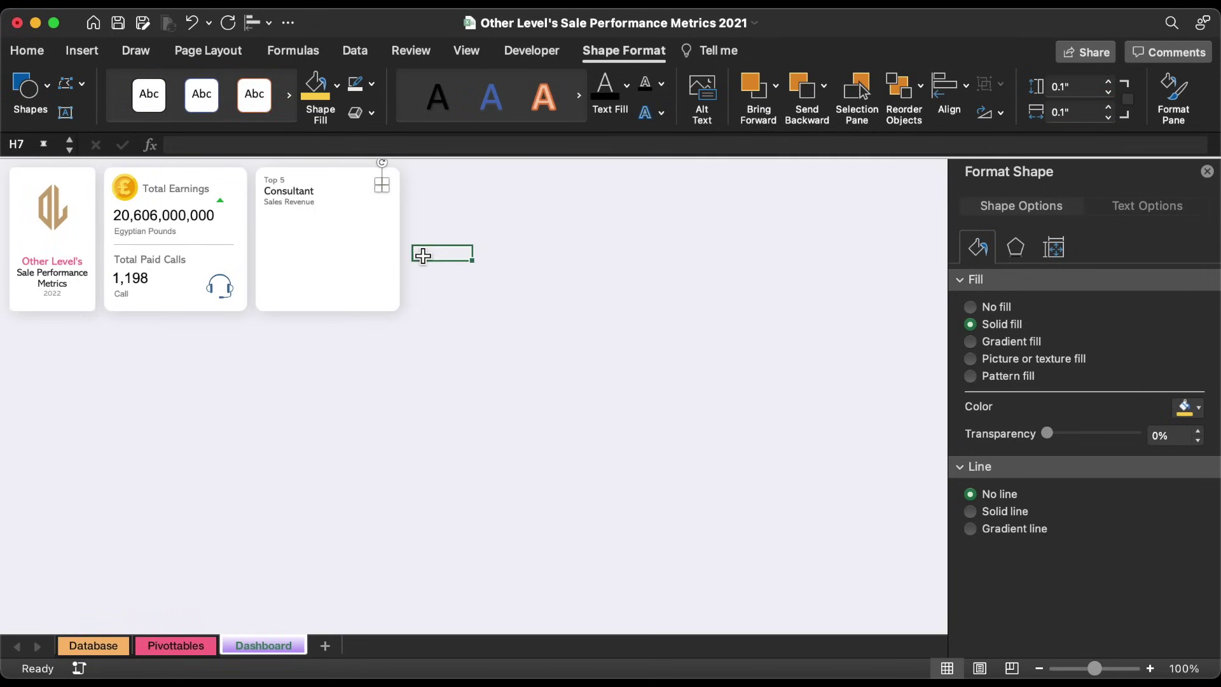
Give the star a yellow outline.
left_click(423, 254)
left_click(382, 185)
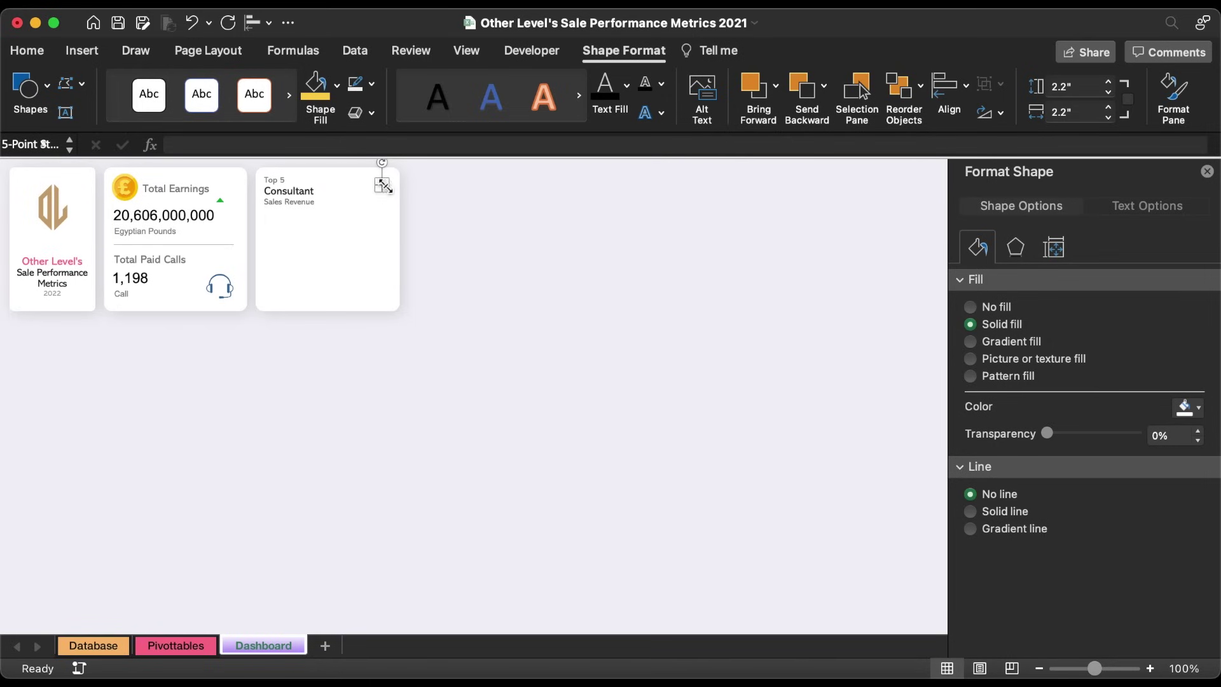
left_click(372, 84)
left_click(360, 360)
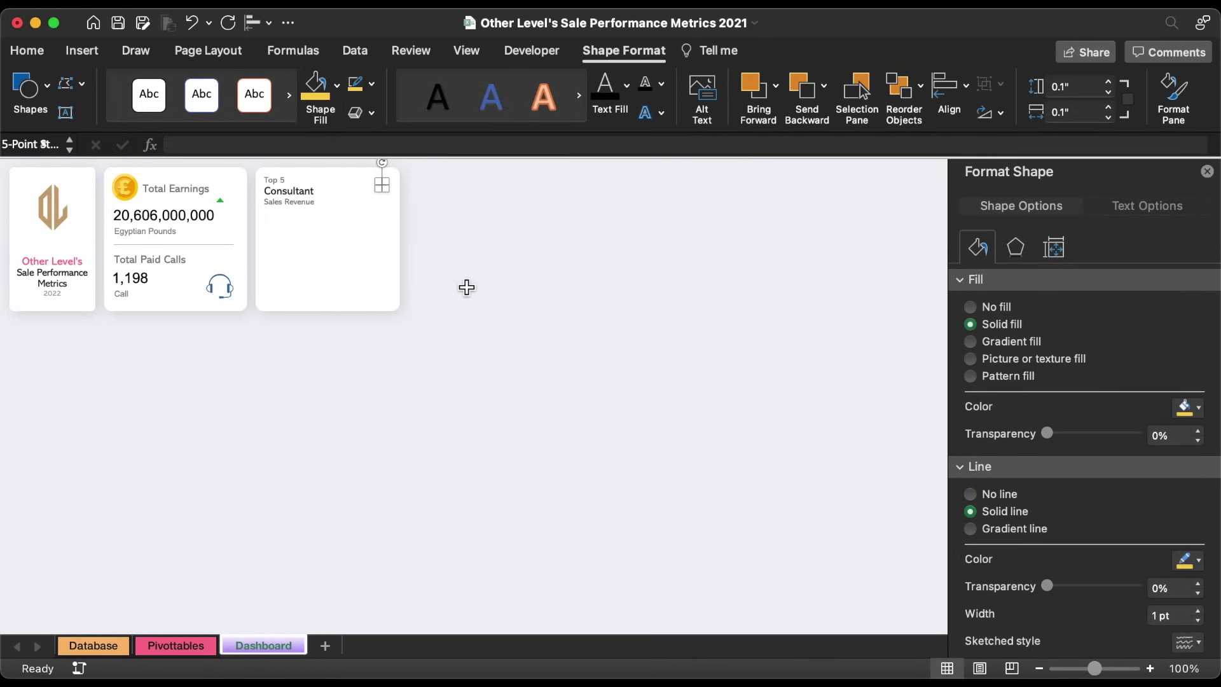
left_click(471, 283)
Copy the pivot table in columns C–F and paste it into column K on Pivottables.
left_click(186, 642)
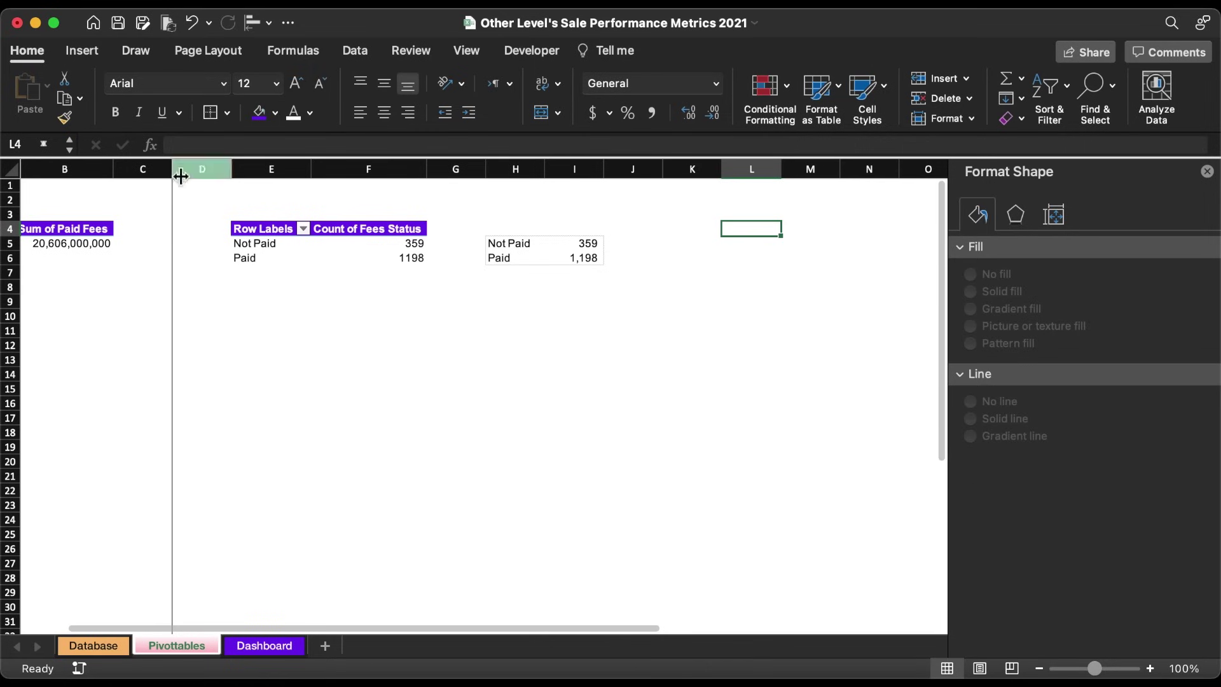
left_click_drag(149, 169, 393, 169)
key("super+c")
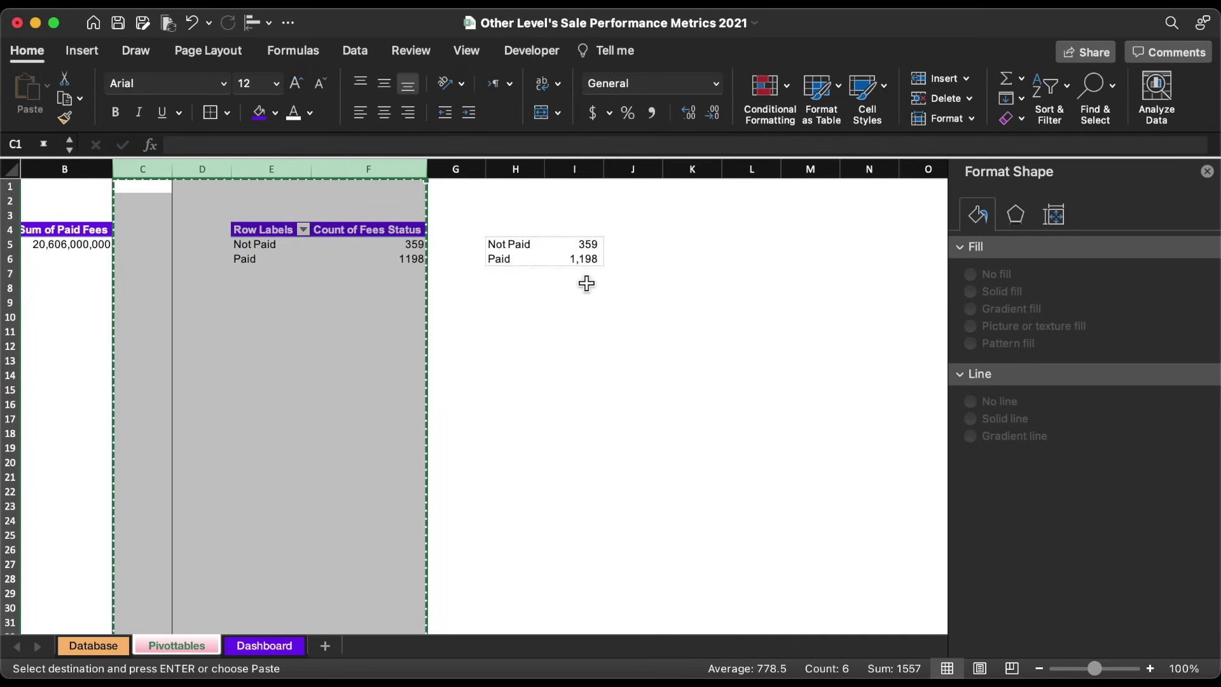
scroll(585, 284, "right", 4)
left_click(372, 168)
key("super+v")
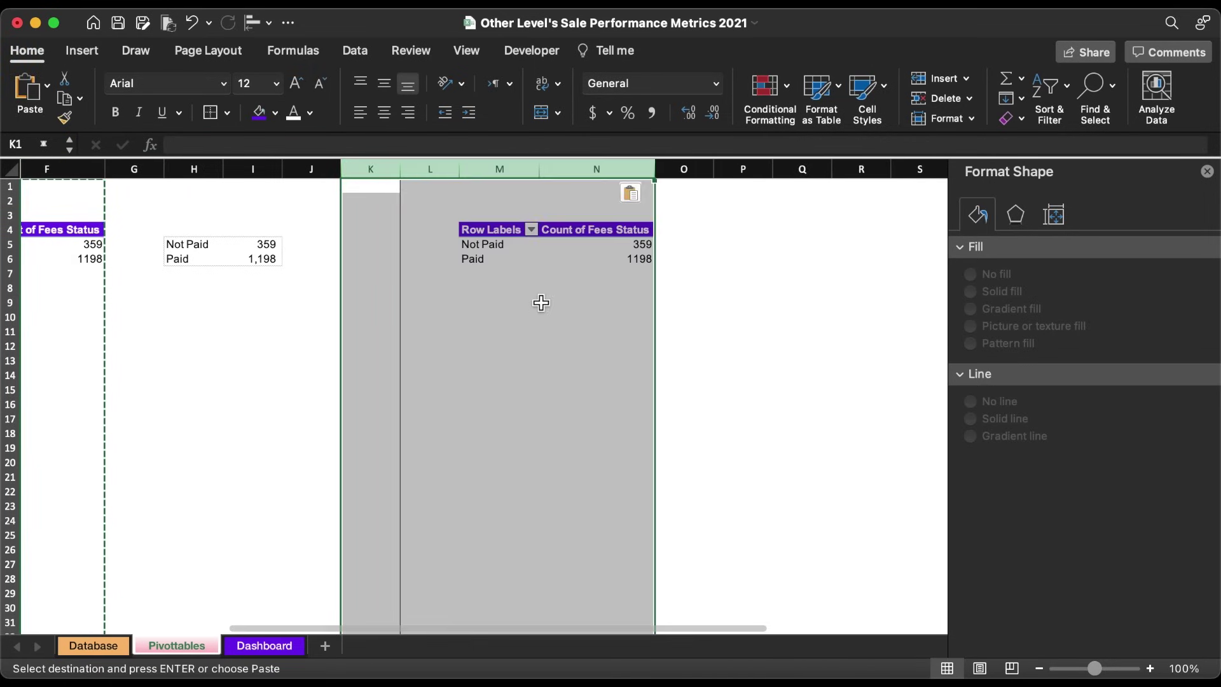
double_click(536, 302)
scroll(407, 329, "left", 3)
scroll(407, 329, "left", 2)
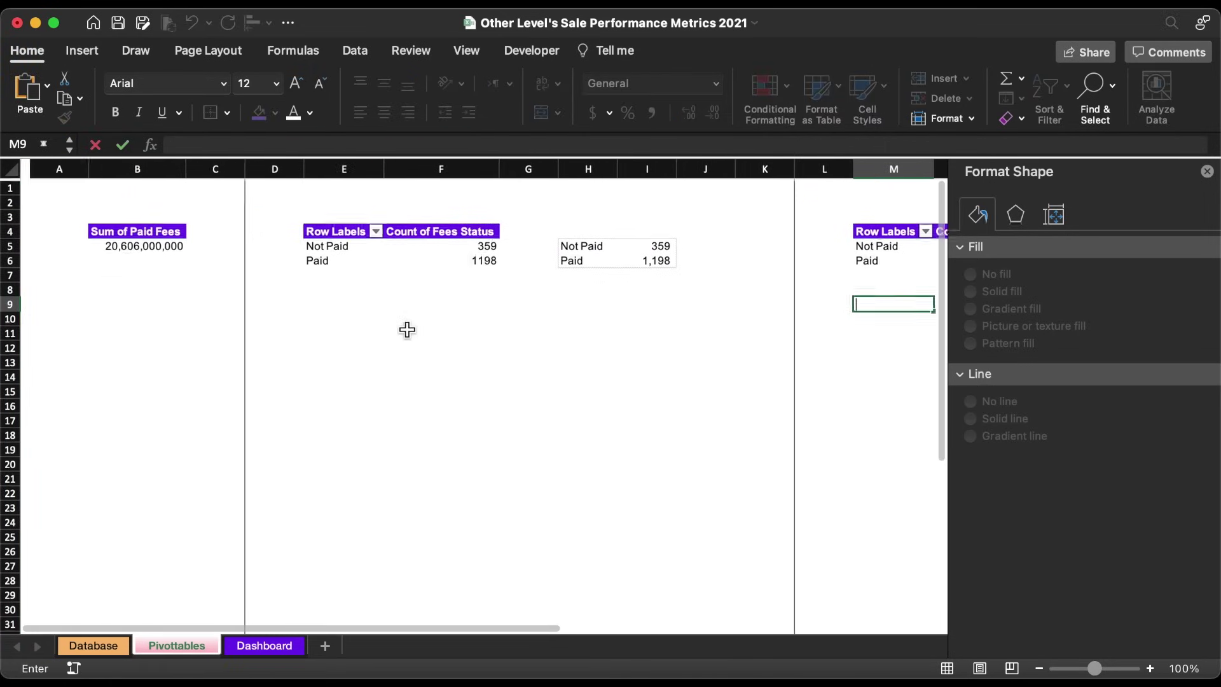
Enter 'Toatal Earnings' in B2 and 'Total Calls' in E2, and colour row 2 pink.
left_click(113, 201)
type("Toatal Earnings")
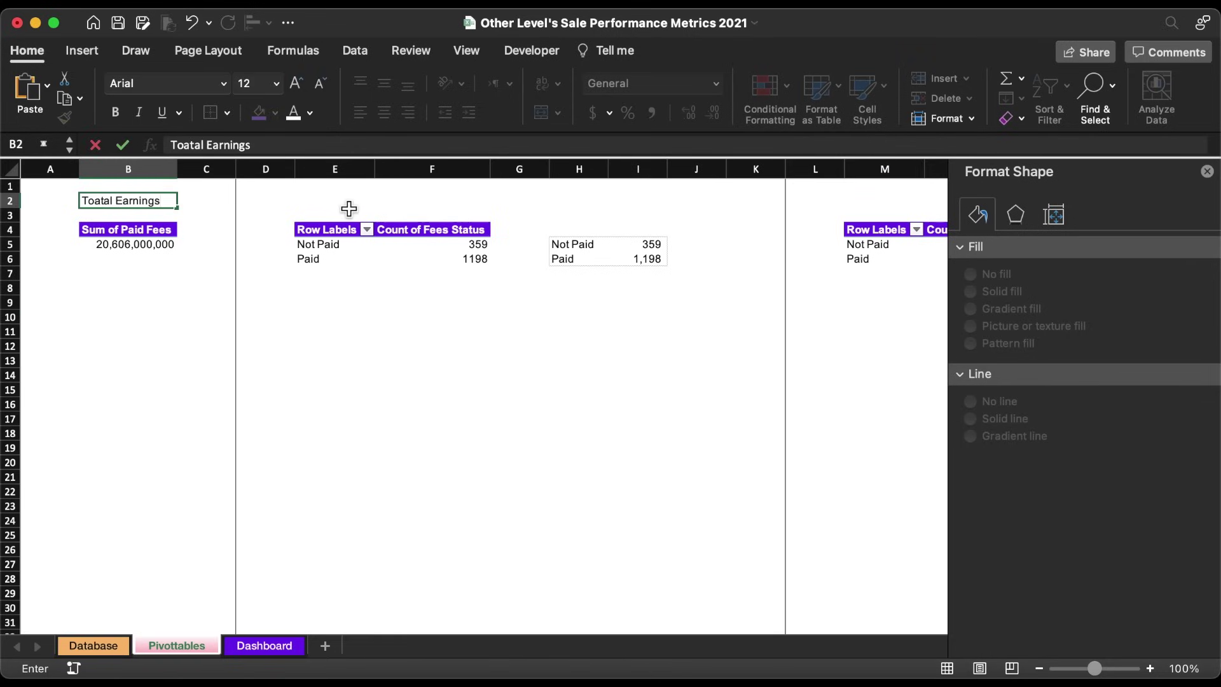
left_click(340, 201)
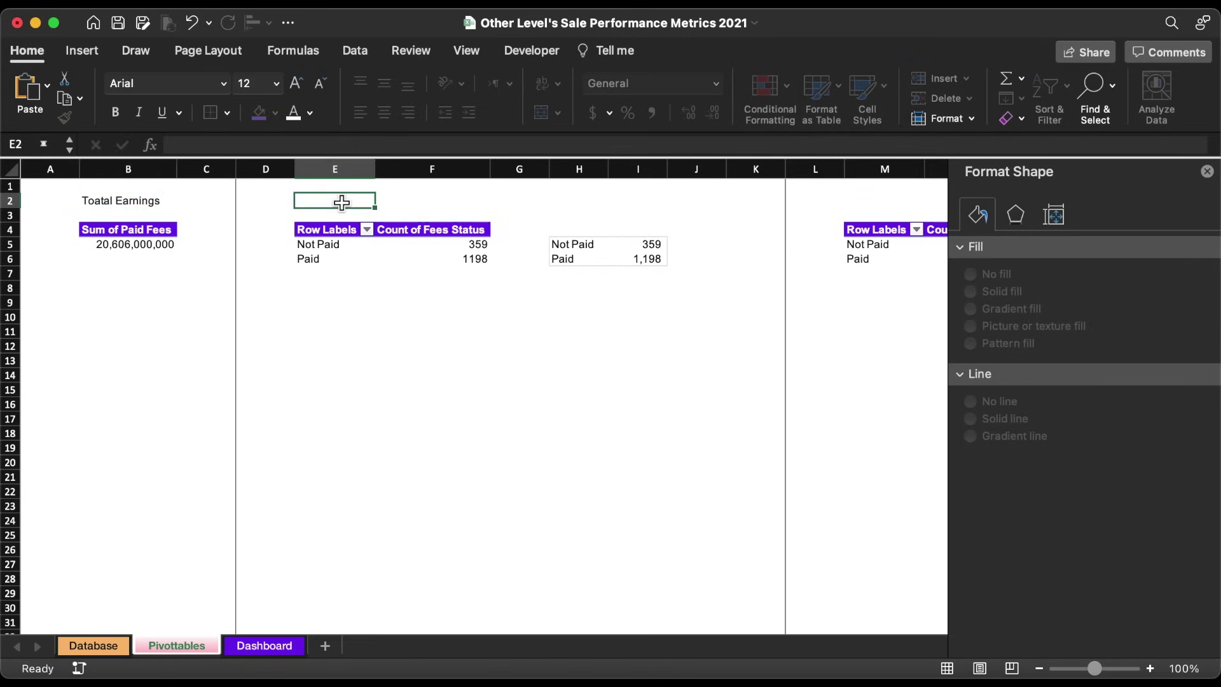
type("Total Calls")
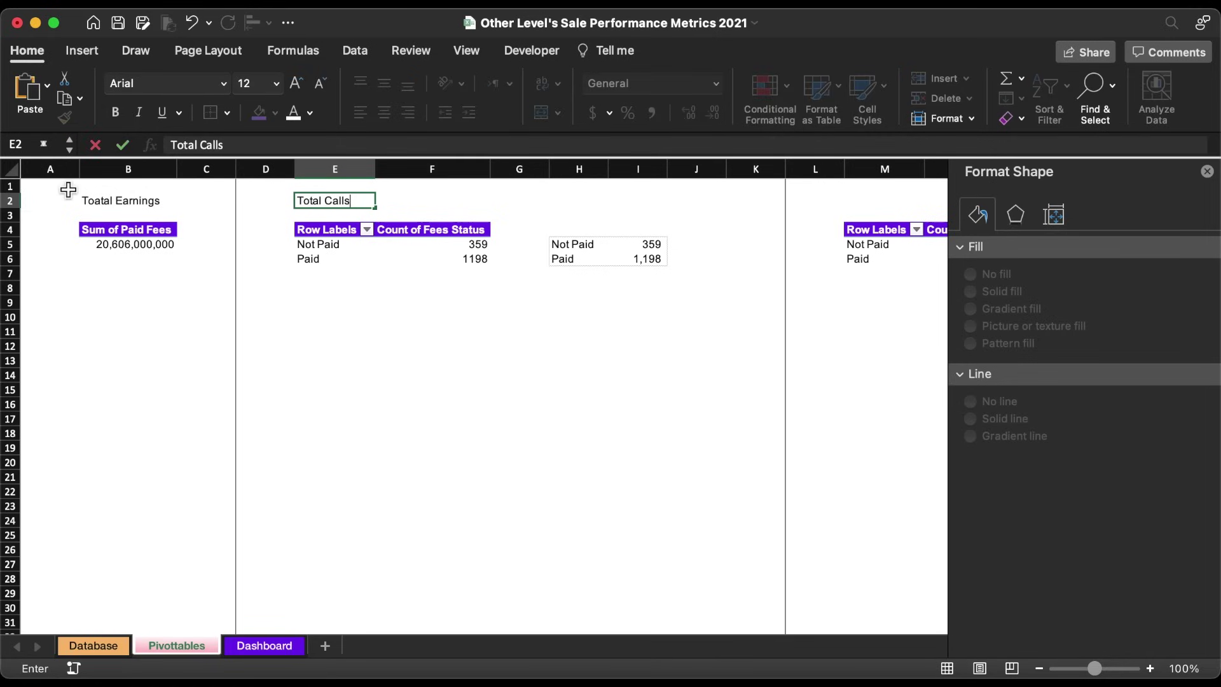
left_click(10, 201)
left_click(311, 113)
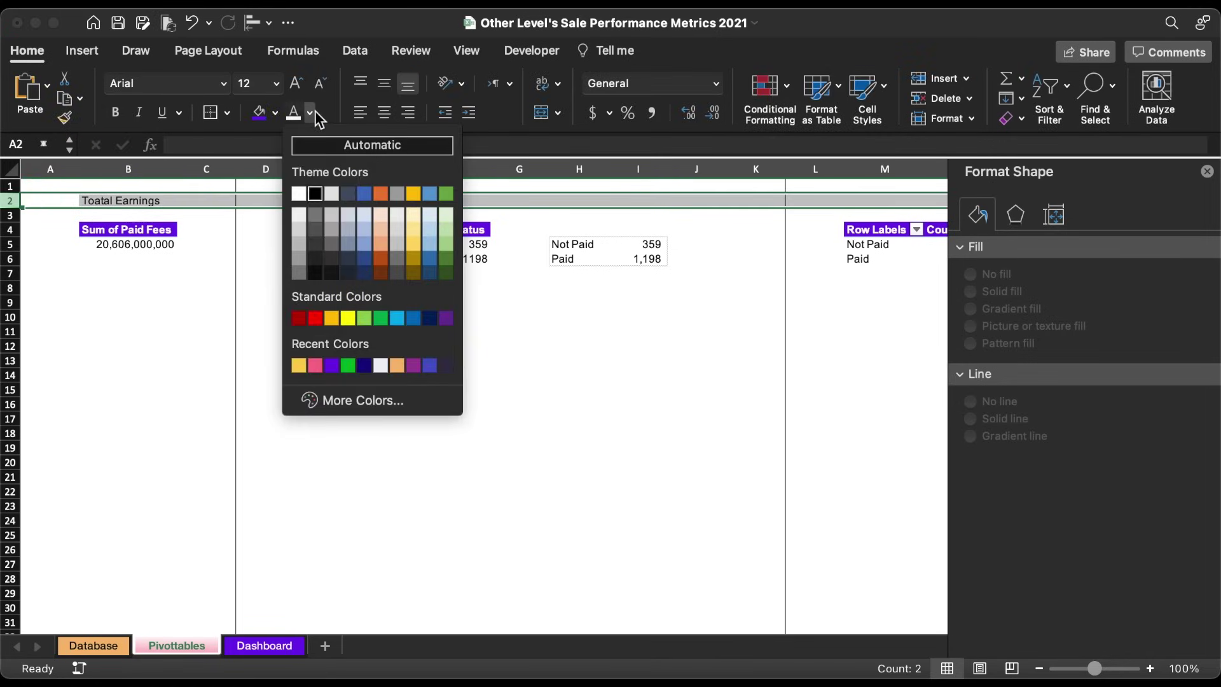
left_click(316, 365)
Enter the title 'Top 5 Consultant Sales Revenue' in M2.
scroll(505, 368, "right", 10)
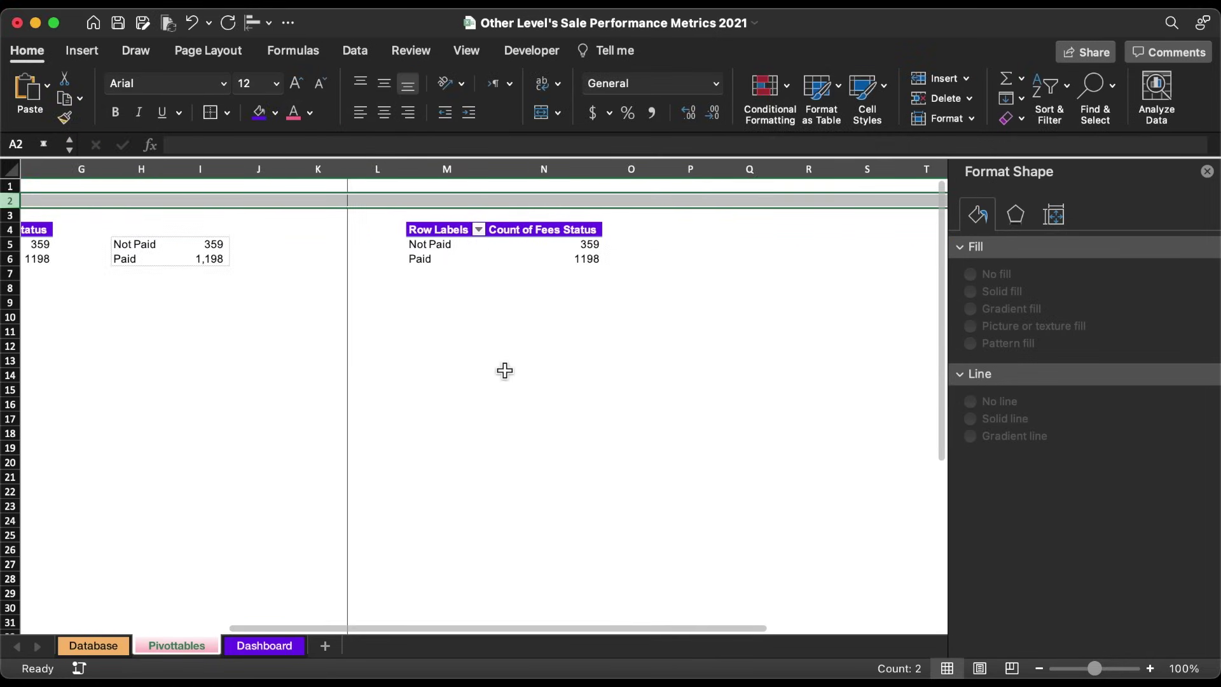
left_click(371, 202)
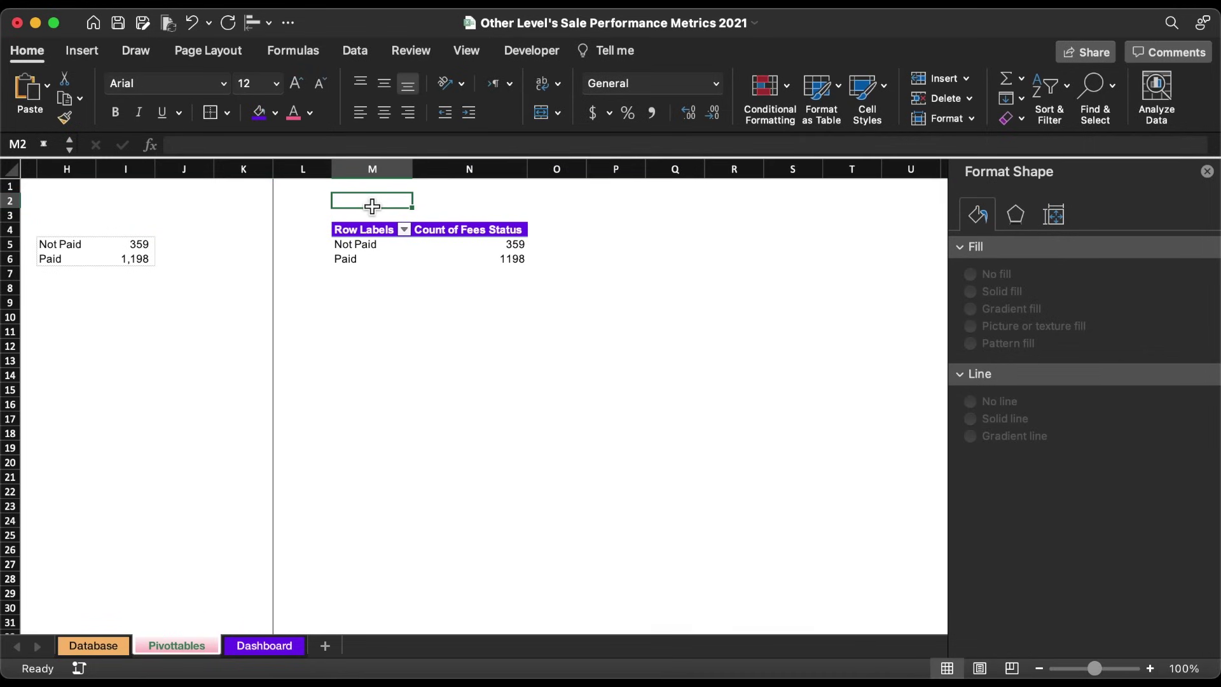
type("Top 5")
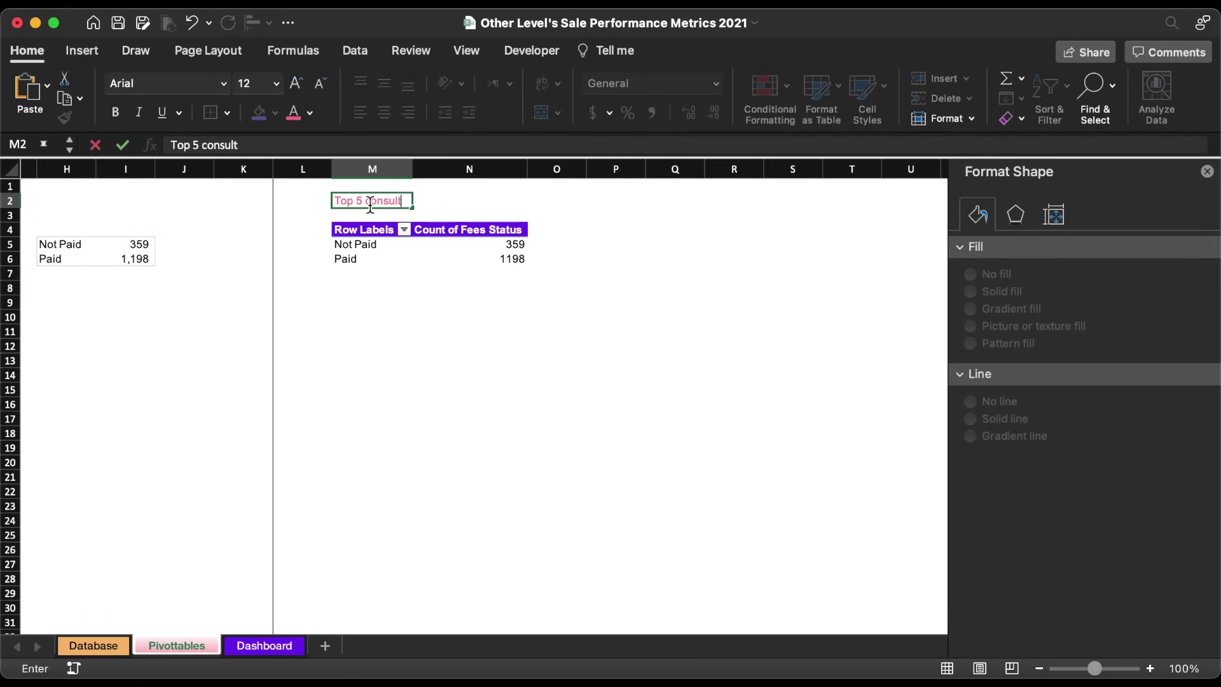
type(" consult")
left_click(490, 246)
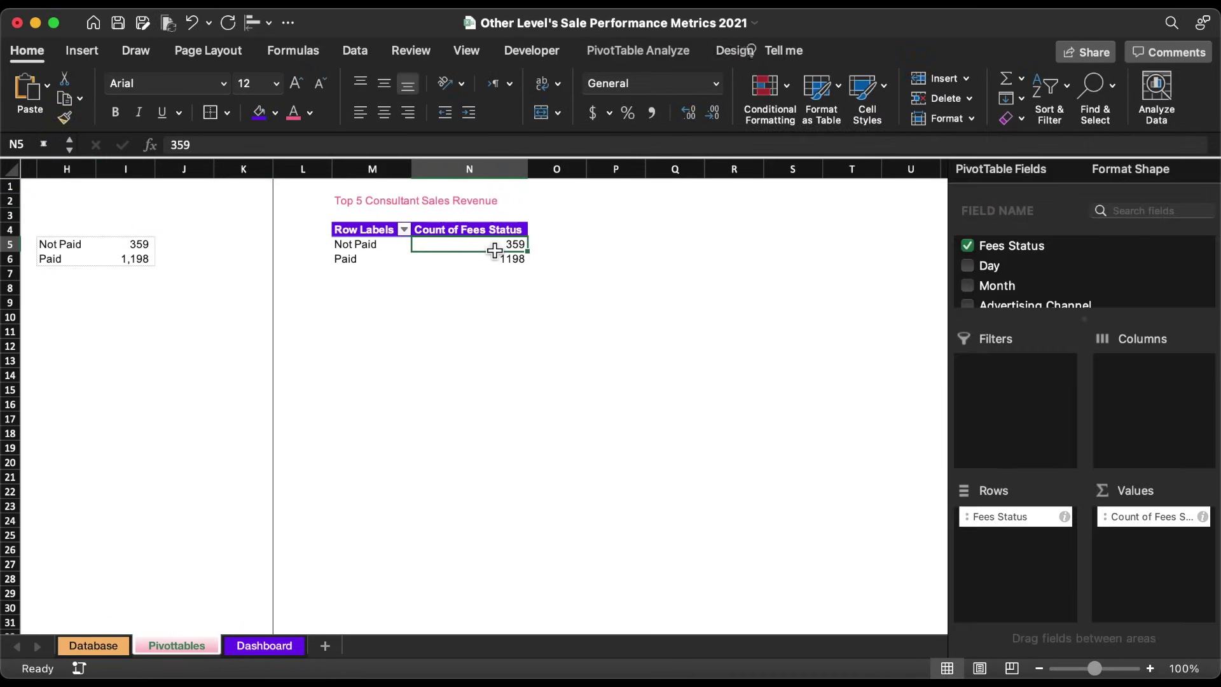
Inspect the consultant names in the Database sheet's Consultant column.
left_click(124, 646)
left_click(1207, 172)
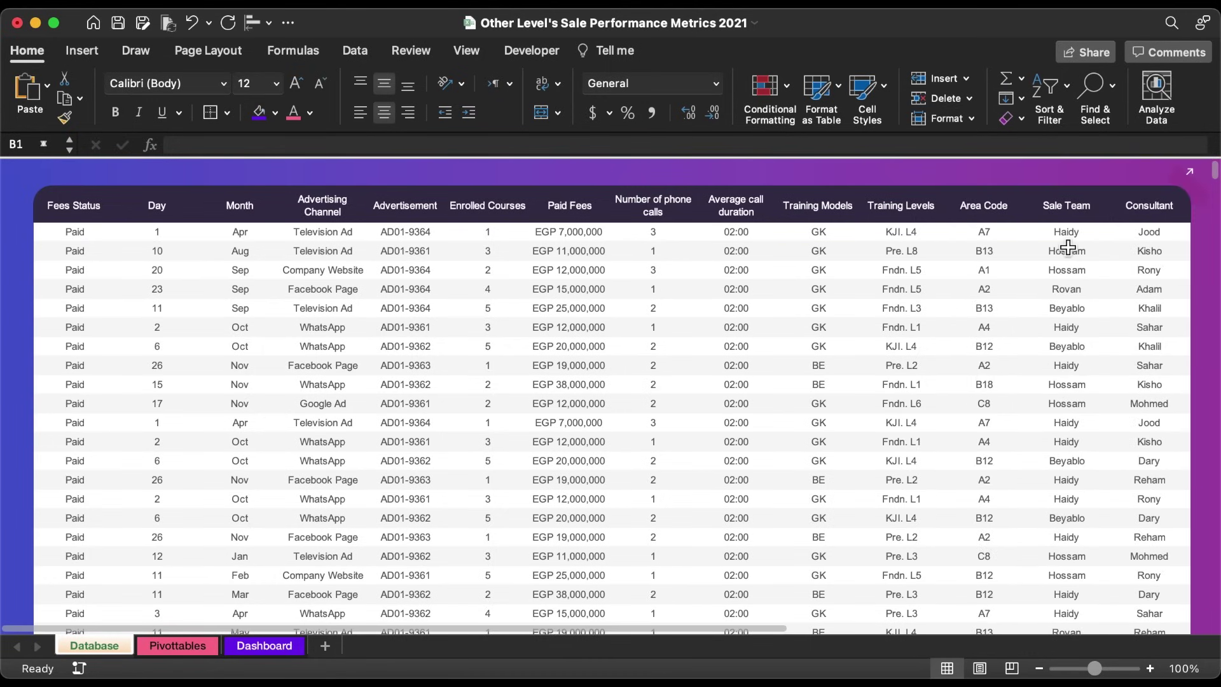
left_click_drag(1154, 248, 1152, 460)
left_click(1152, 293)
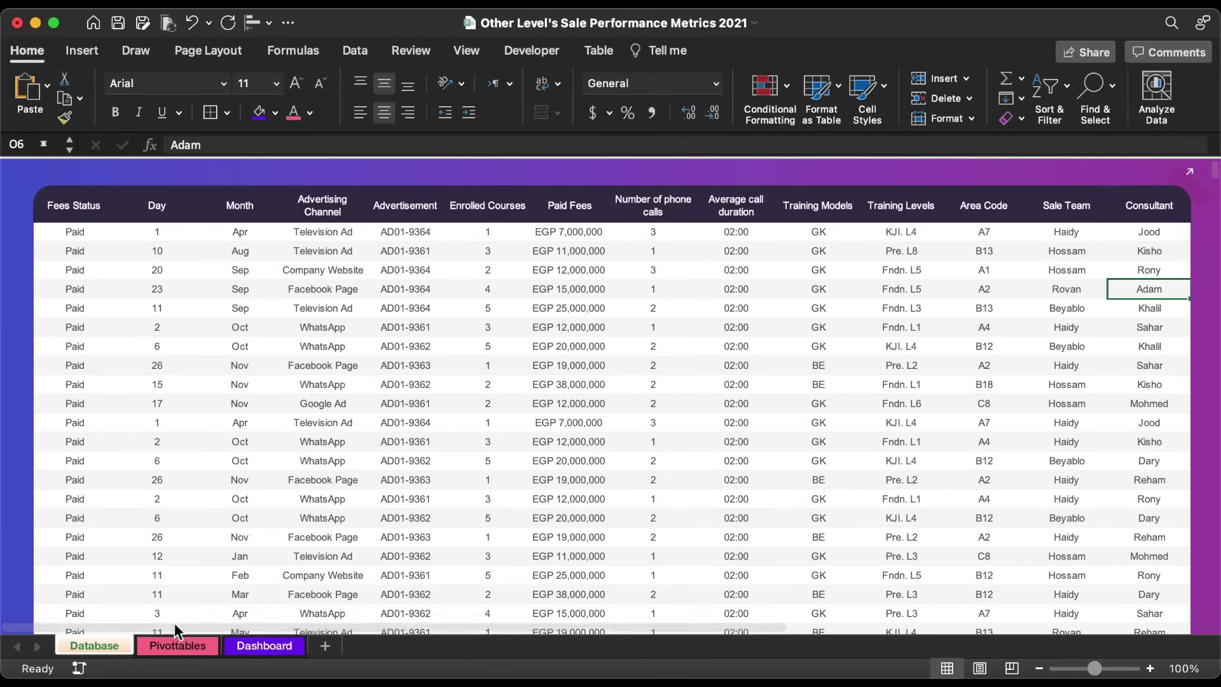
Remove Fees Status from the third pivot and add Consultant to Rows and Paid Fees to Values.
left_click(174, 643)
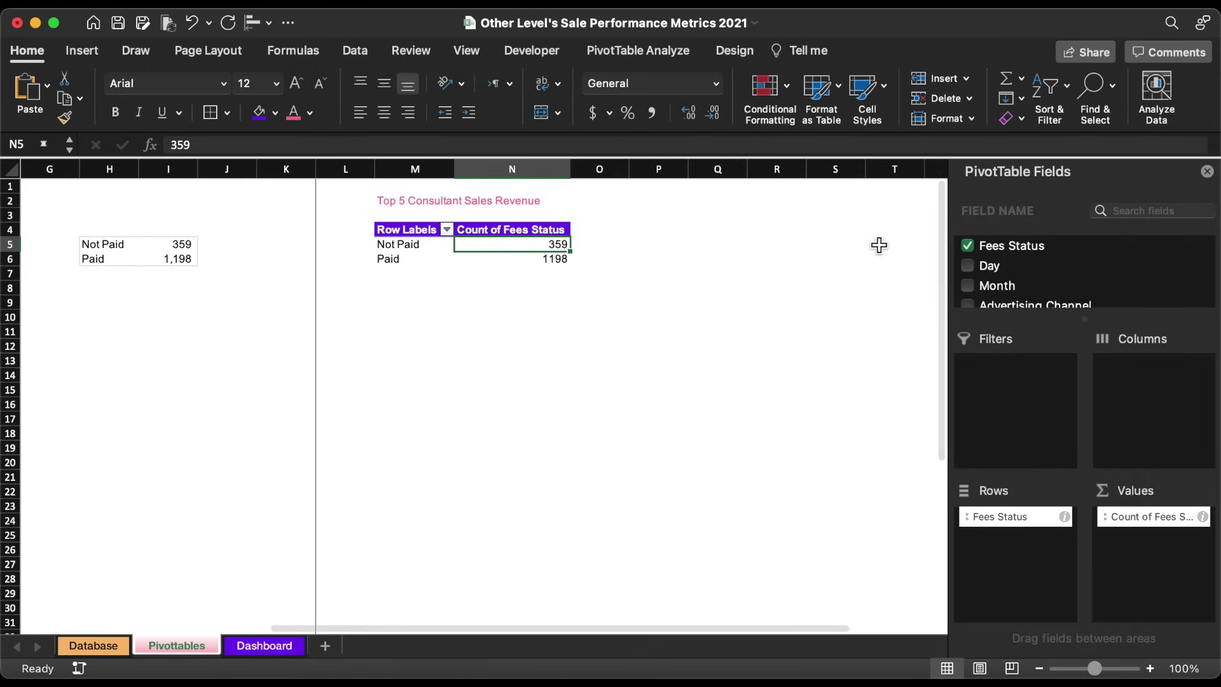
left_click(969, 246)
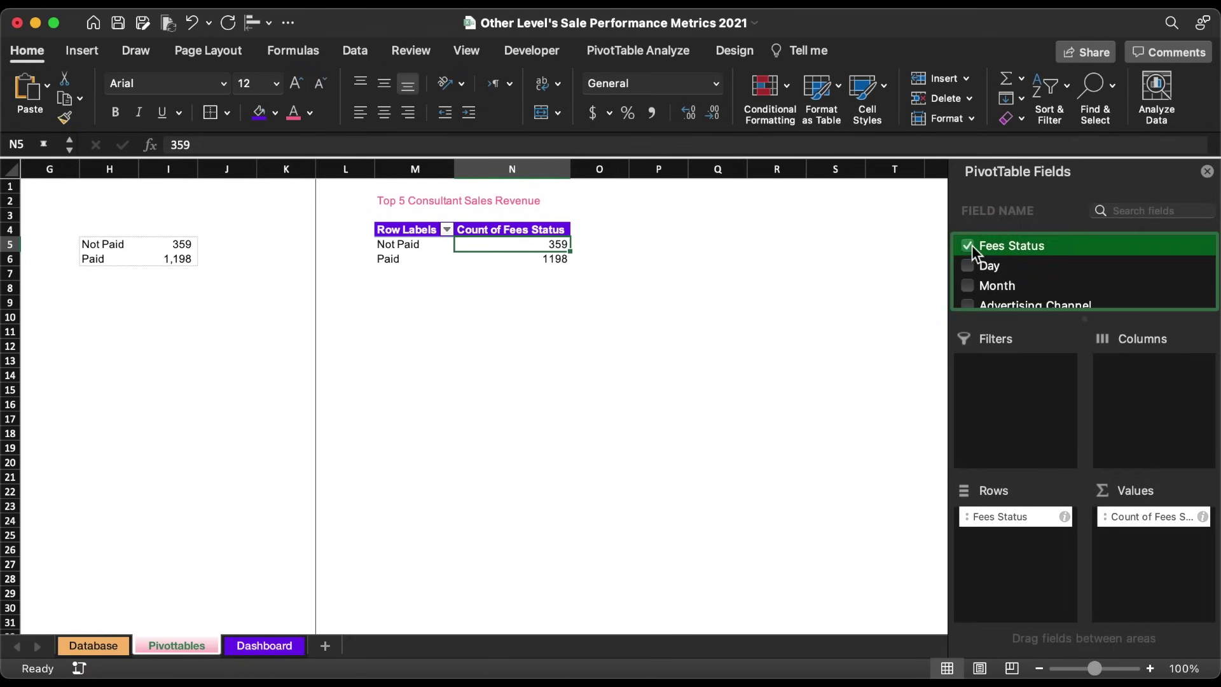
scroll(1019, 275, "down", 5)
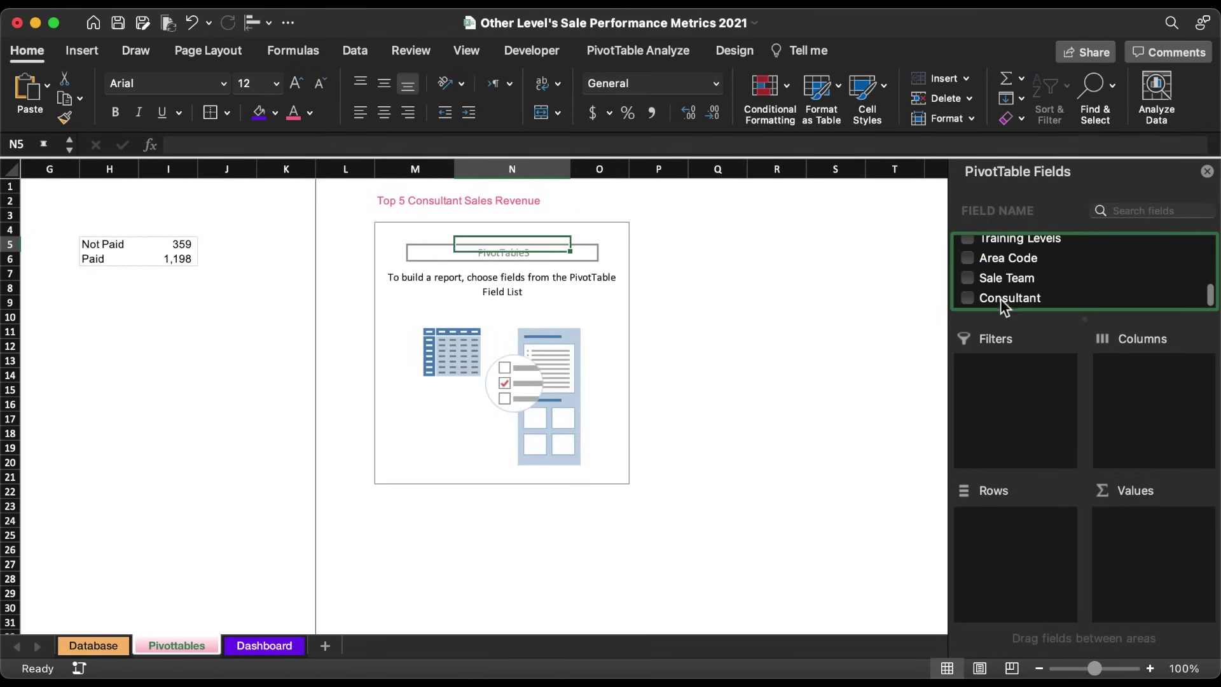
left_click_drag(1001, 299, 1008, 562)
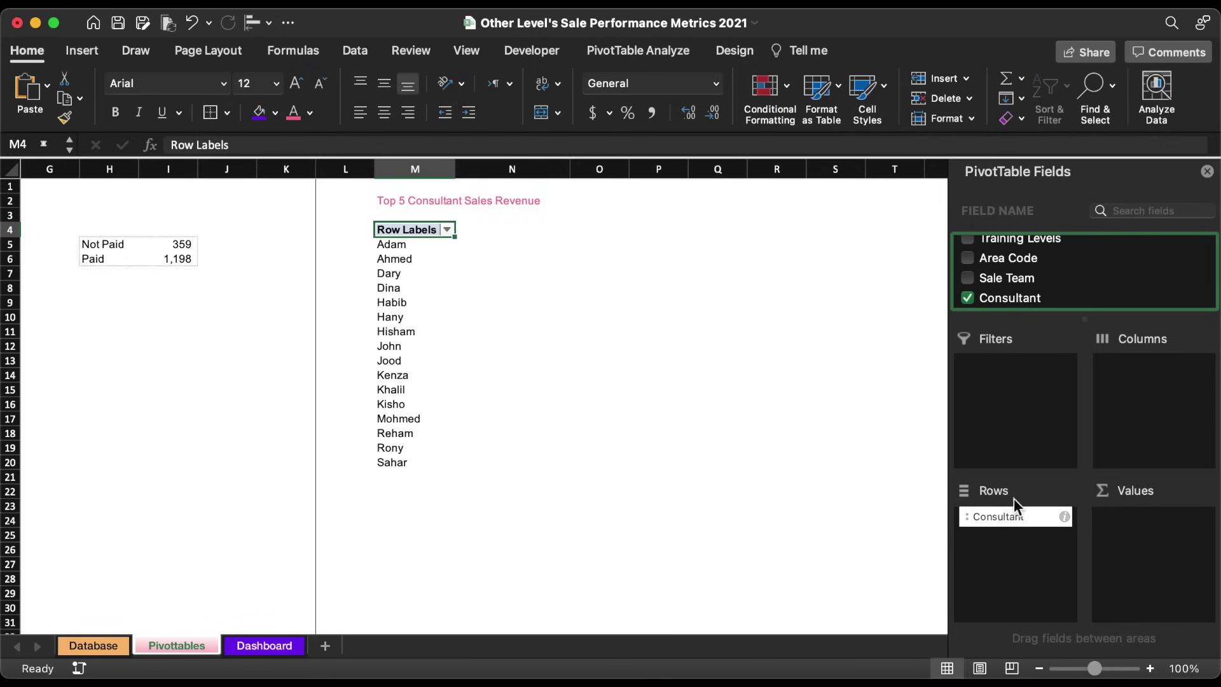
scroll(1048, 272, "down", 3)
left_click_drag(1008, 252, 1154, 547)
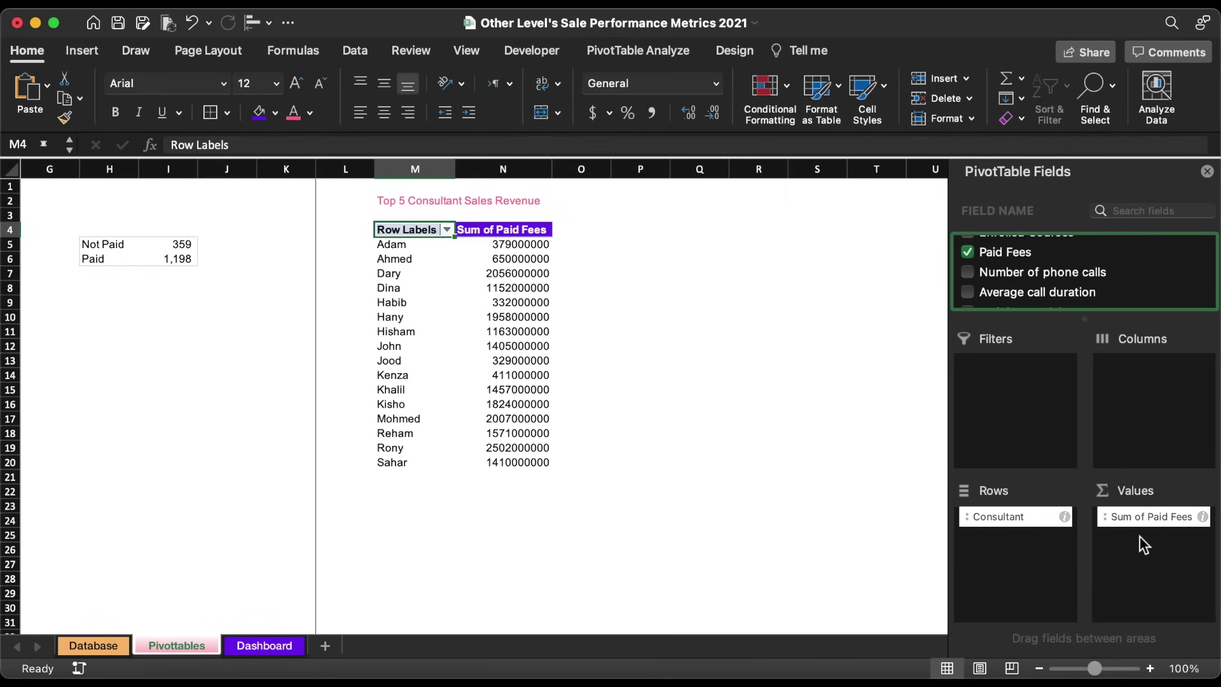
Sort the consultant pivot by Sum of Paid Fees, largest to smallest.
left_click(541, 249)
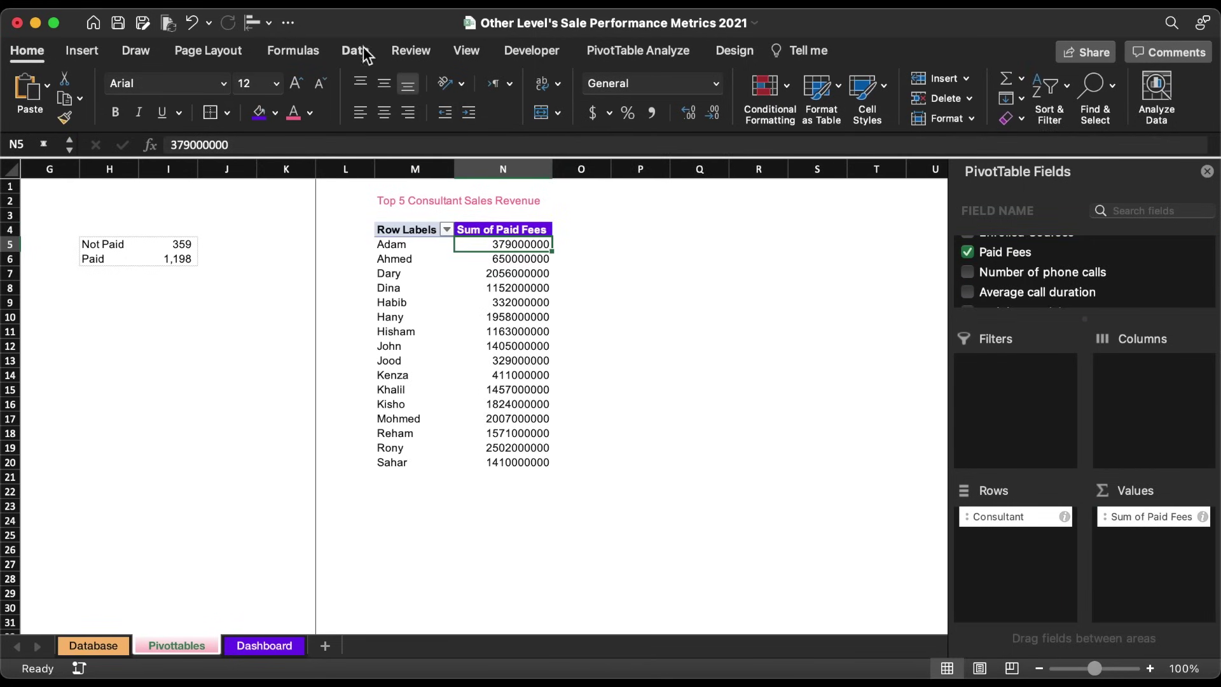
left_click(355, 50)
left_click(622, 83)
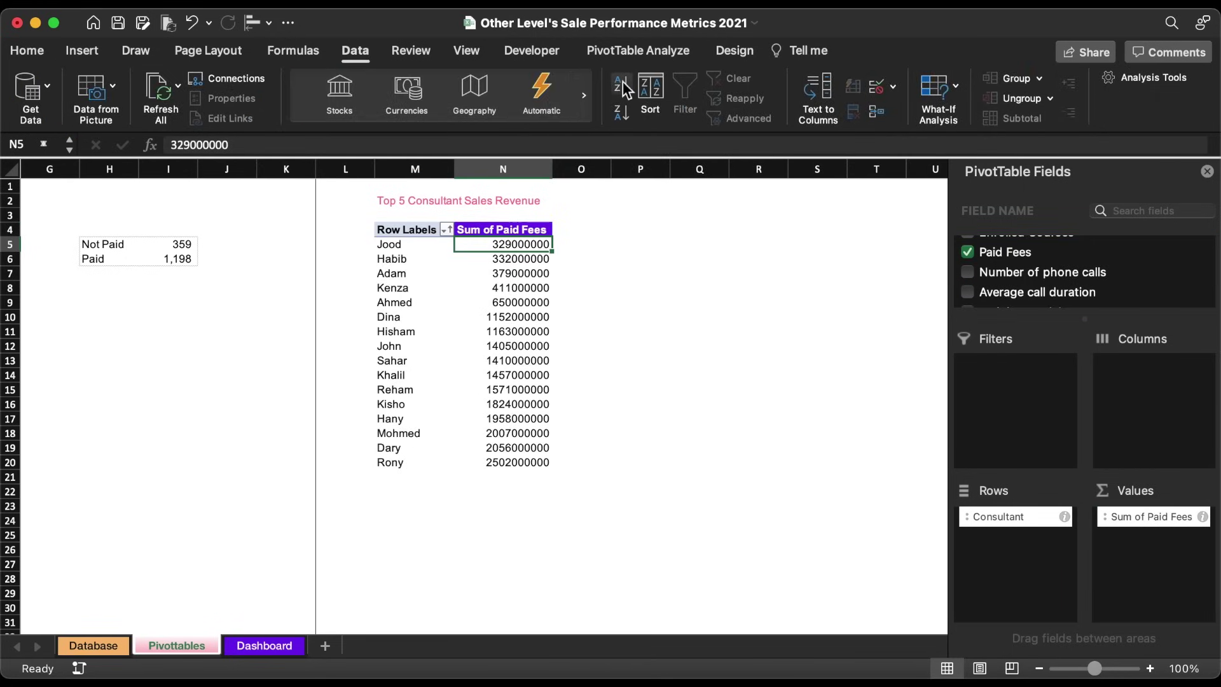
left_click(627, 111)
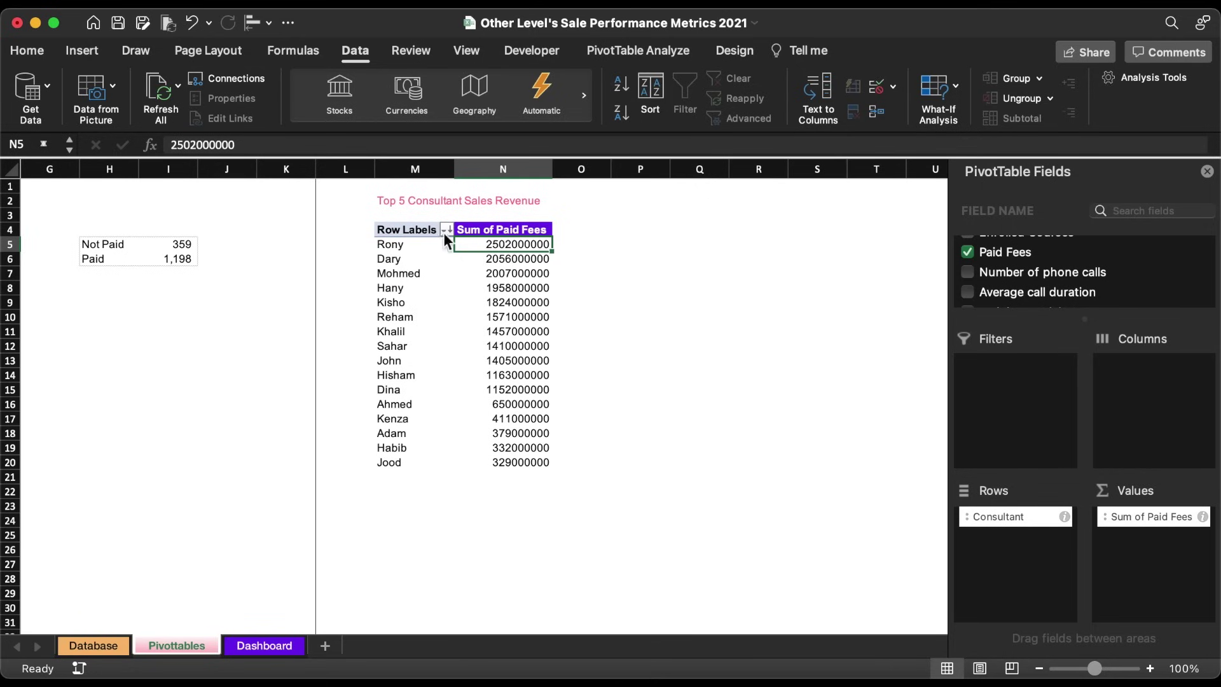
Copy the Sum of Paid Fees header's purple style onto the Row Labels header.
left_click(470, 230)
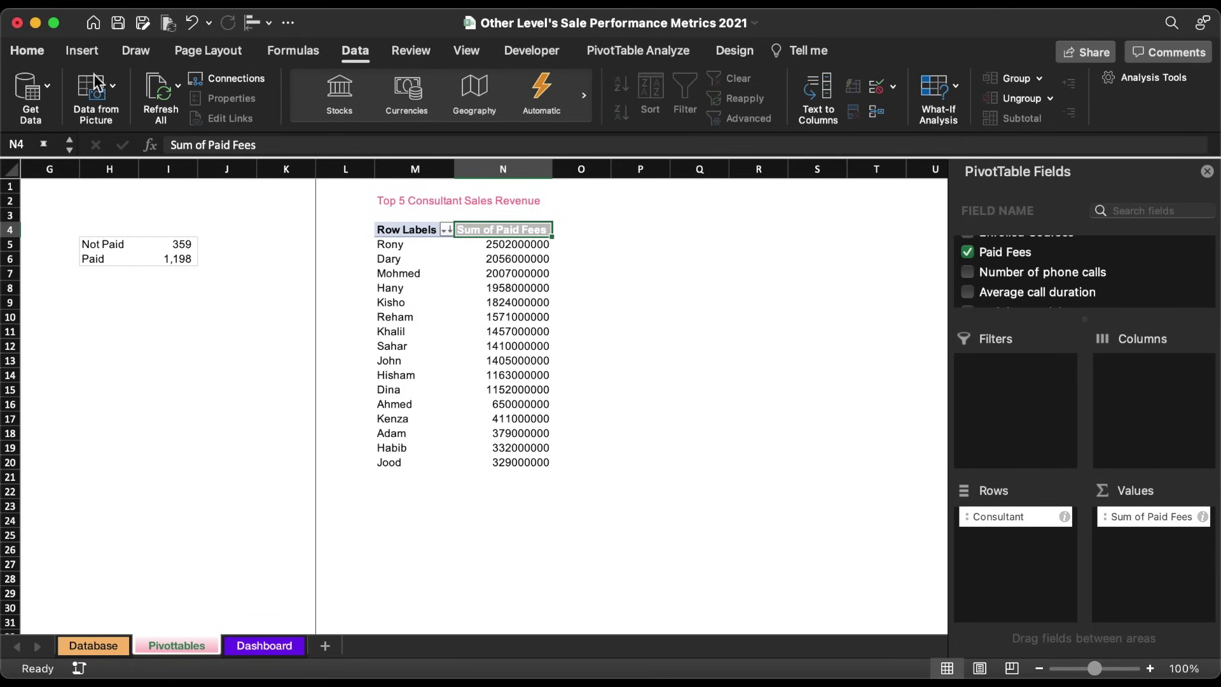
left_click(27, 50)
left_click(64, 117)
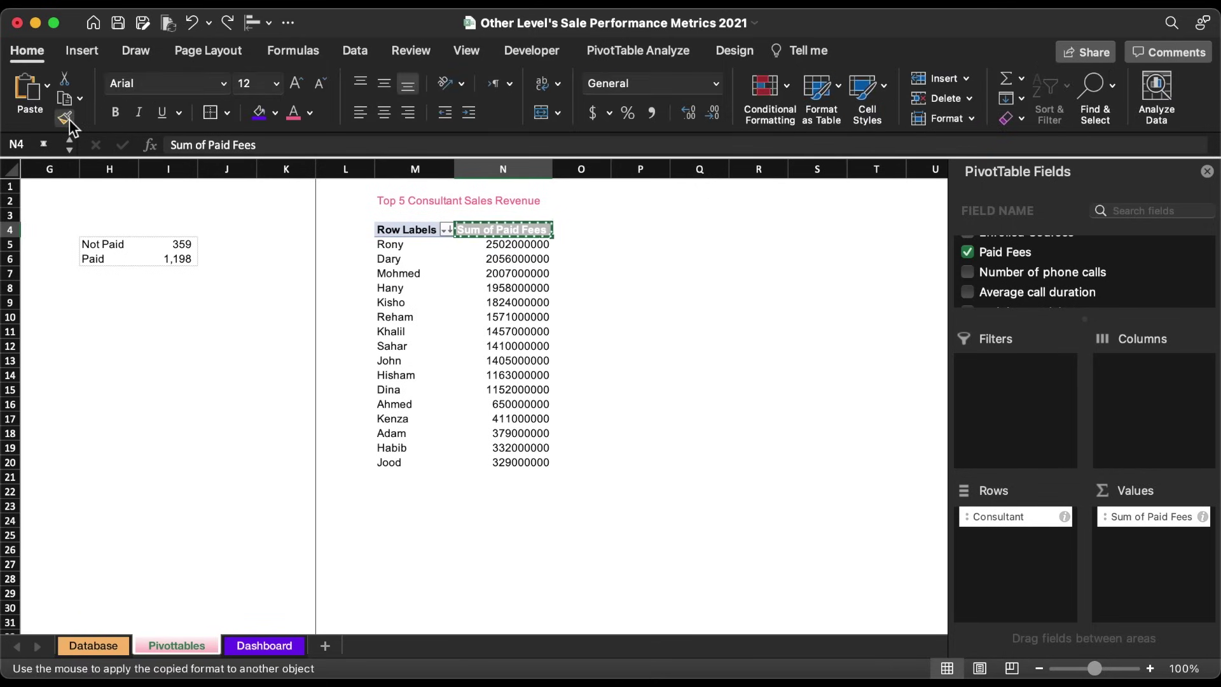
left_click(403, 230)
Format Sum of Paid Fees as Number with 0 decimals and thousands separators.
left_click(539, 248)
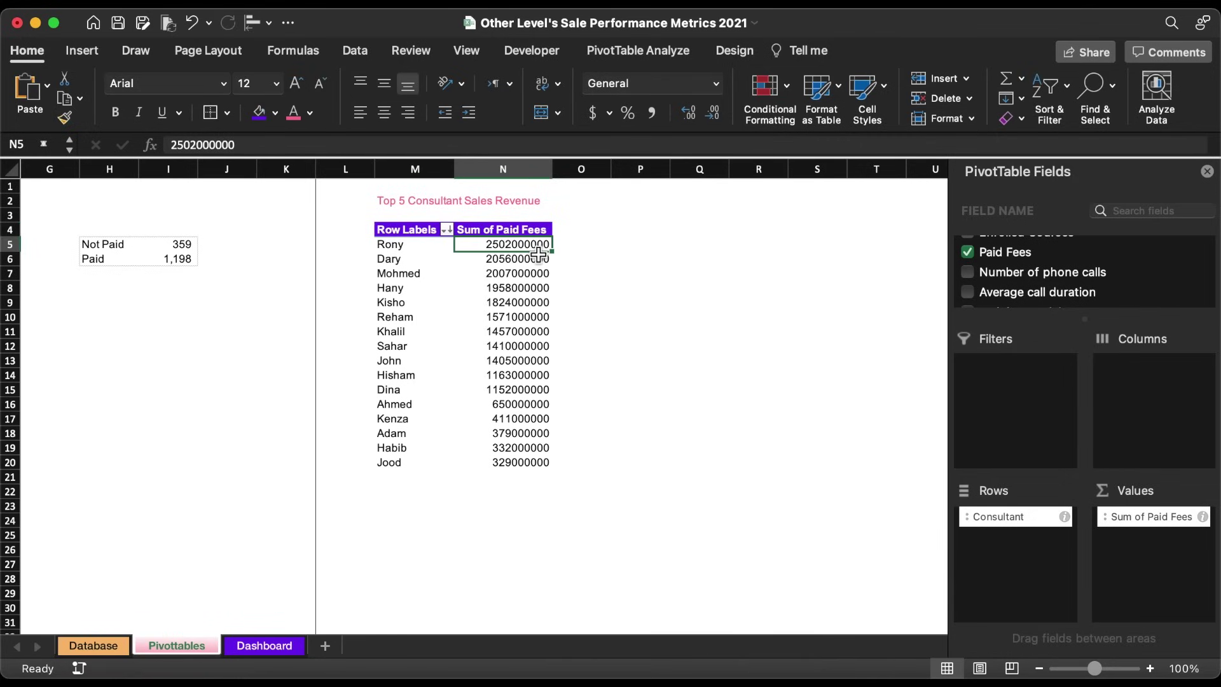
left_click(1202, 518)
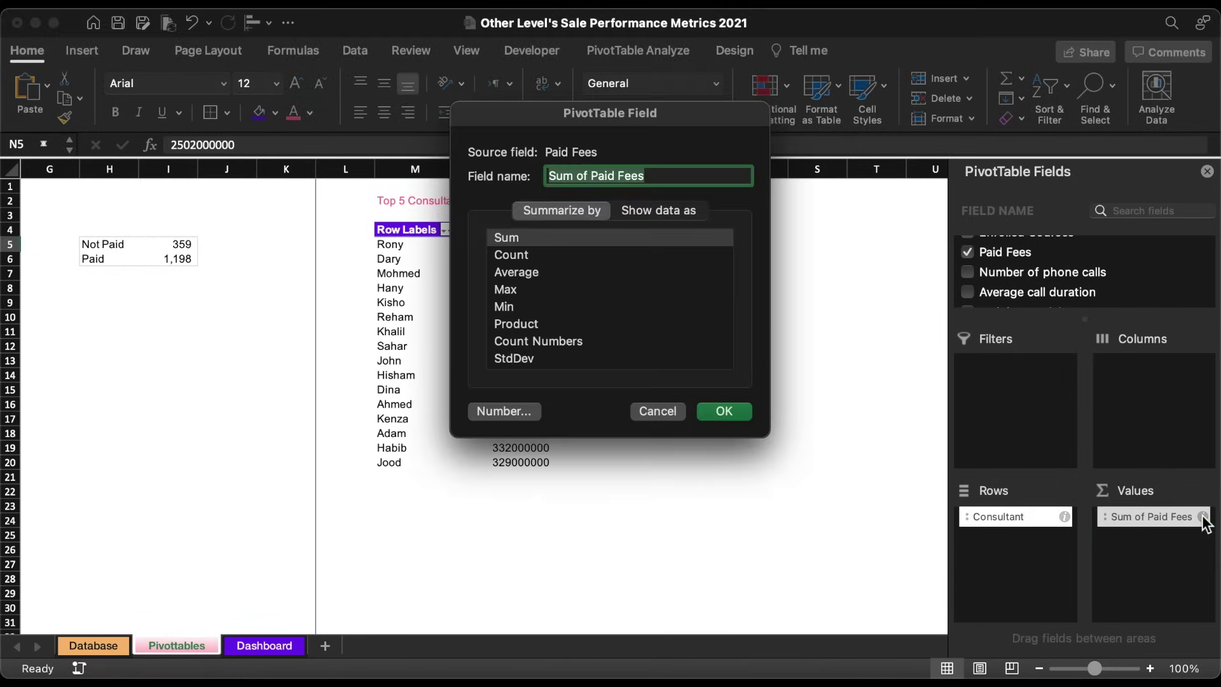
left_click(520, 410)
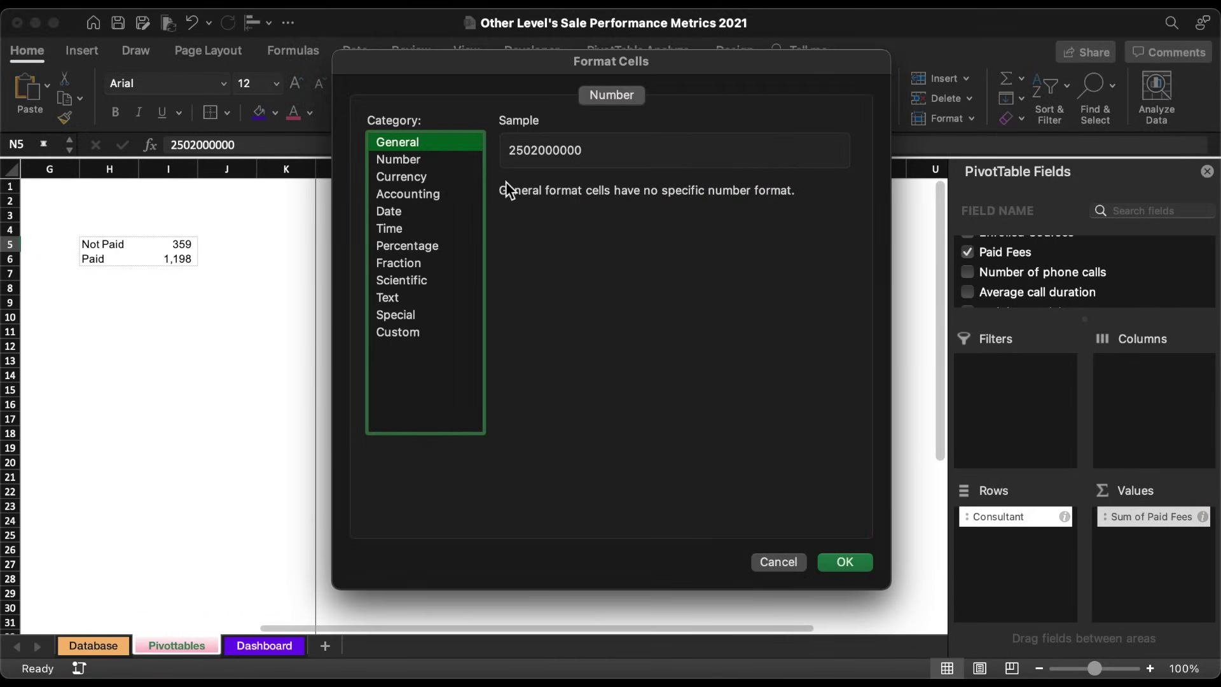
left_click(399, 160)
left_click(632, 196)
left_click(632, 197)
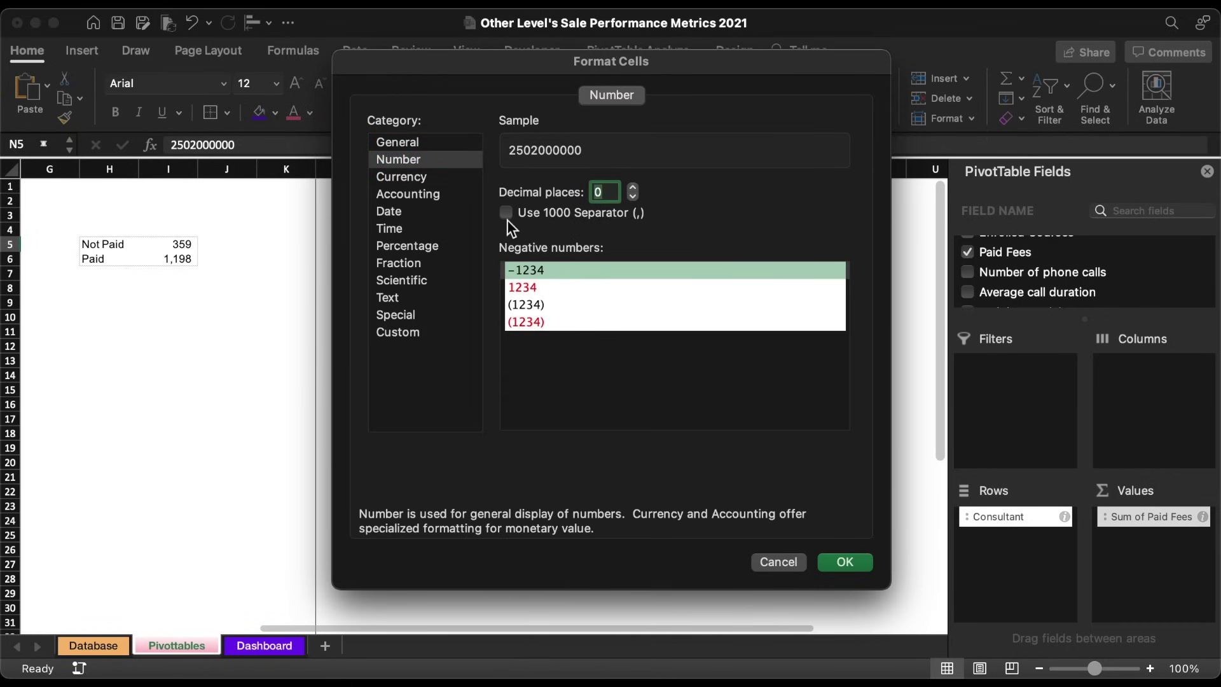
left_click(506, 213)
left_click(846, 562)
left_click(731, 414)
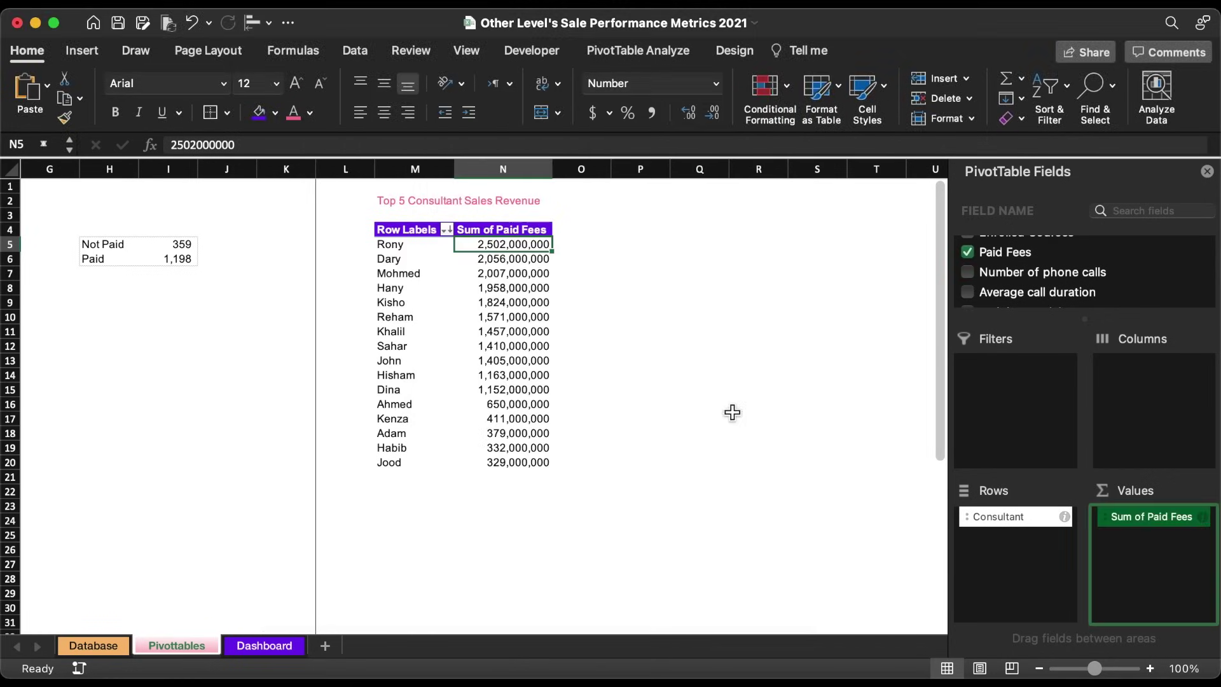
left_click(630, 247)
Enter =IFERROR(M5,"-") in P5 and fill it across and down to Q9.
type("=")
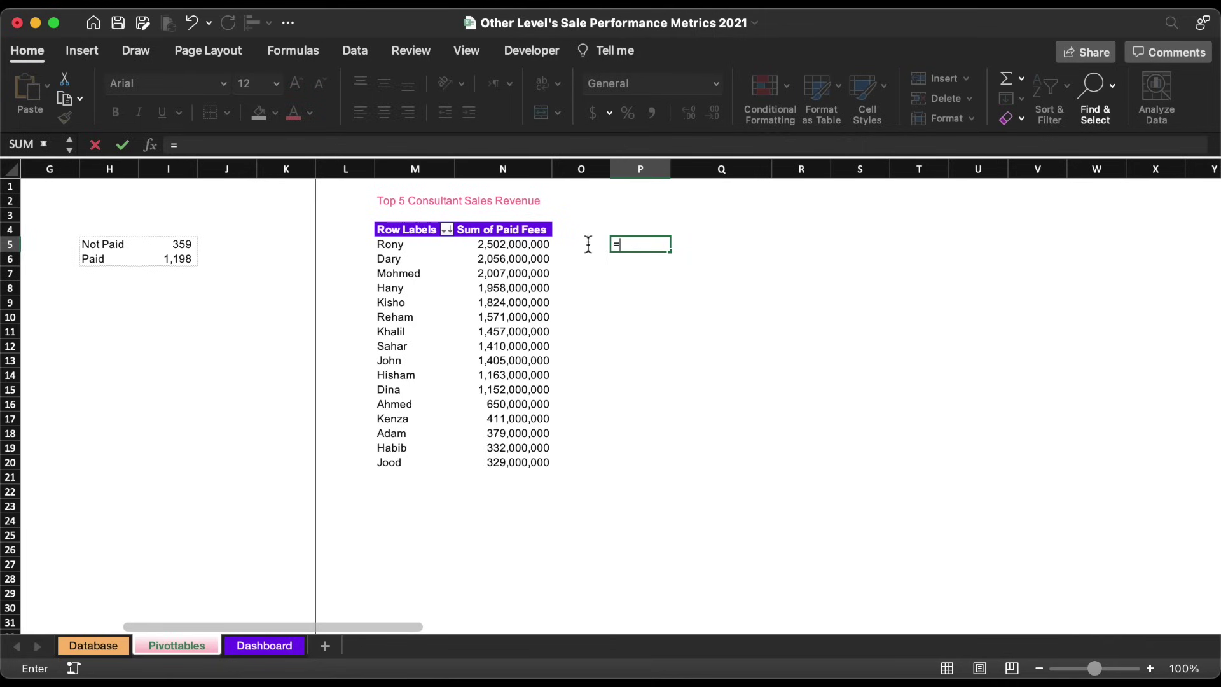
type("m")
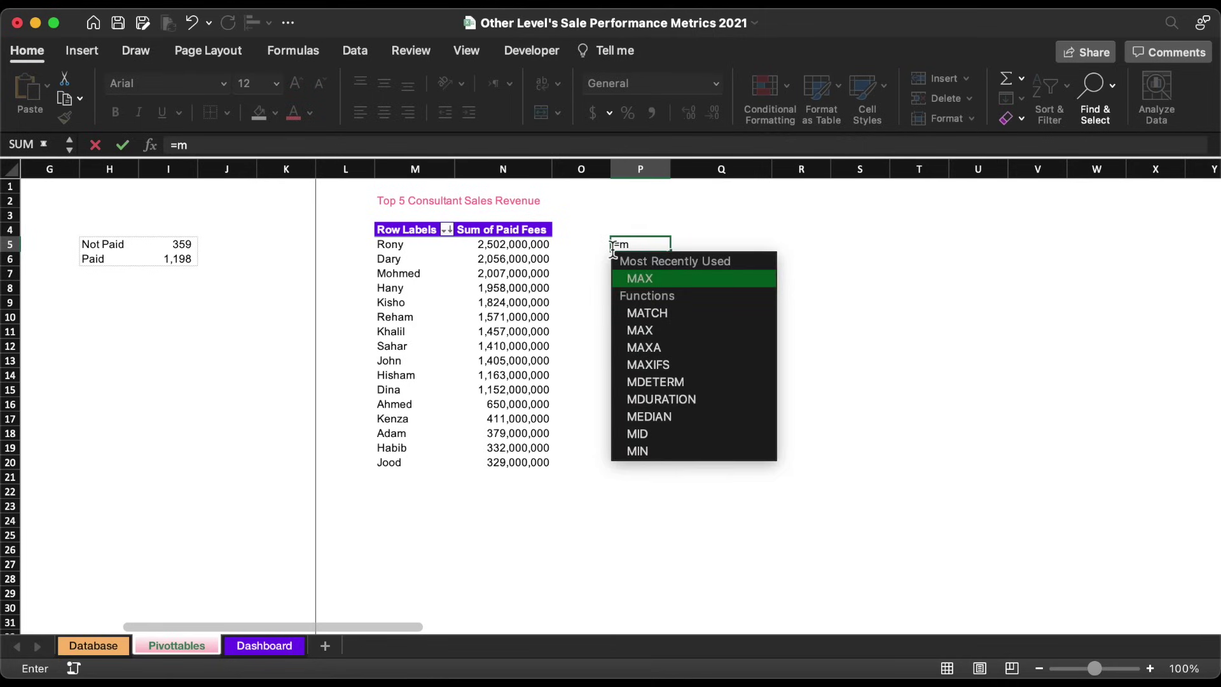
type("5")
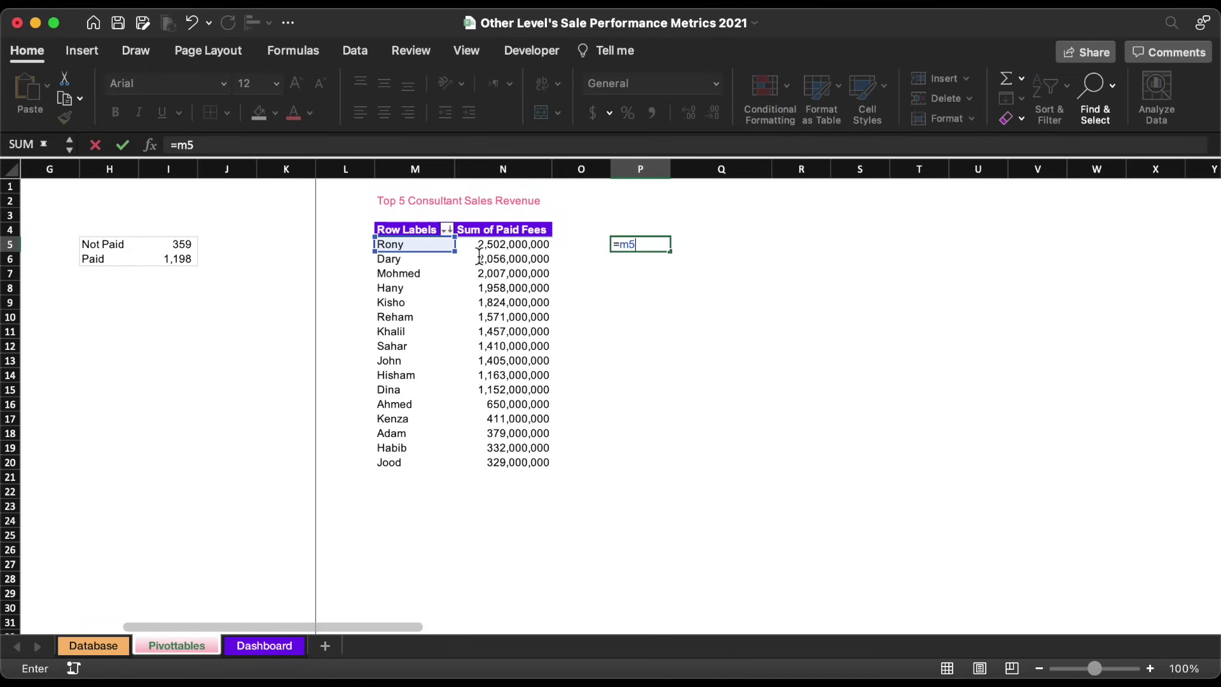
key("Return")
left_click(644, 246)
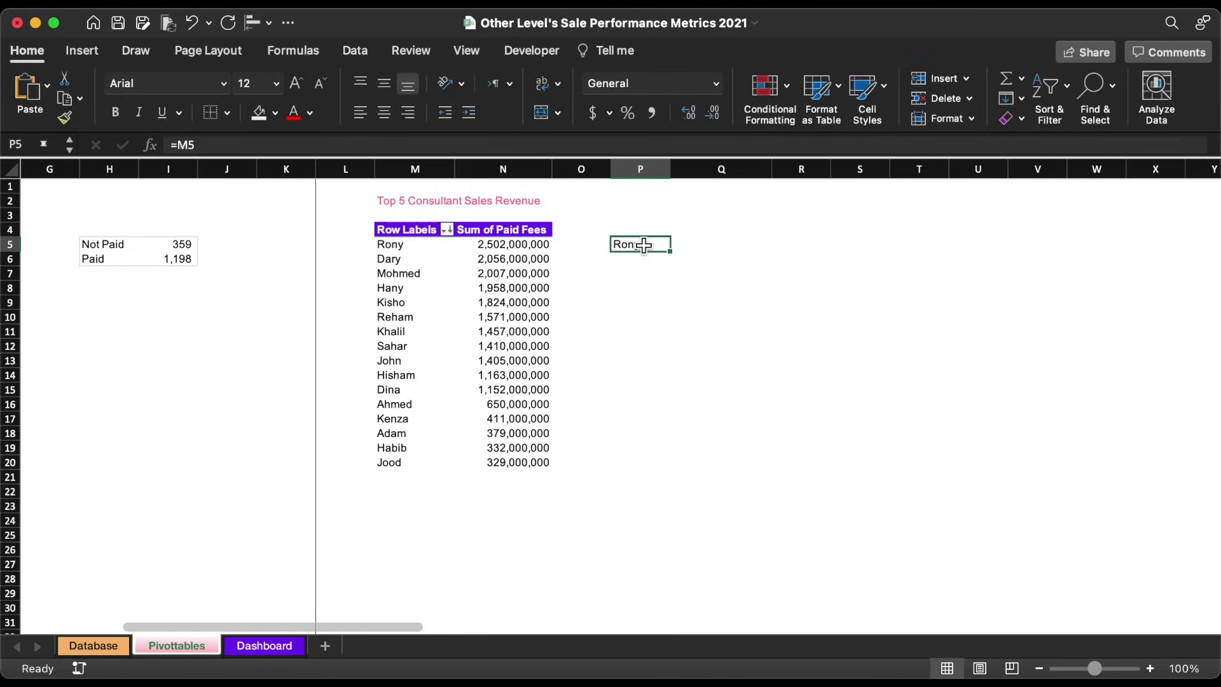
left_click(178, 143)
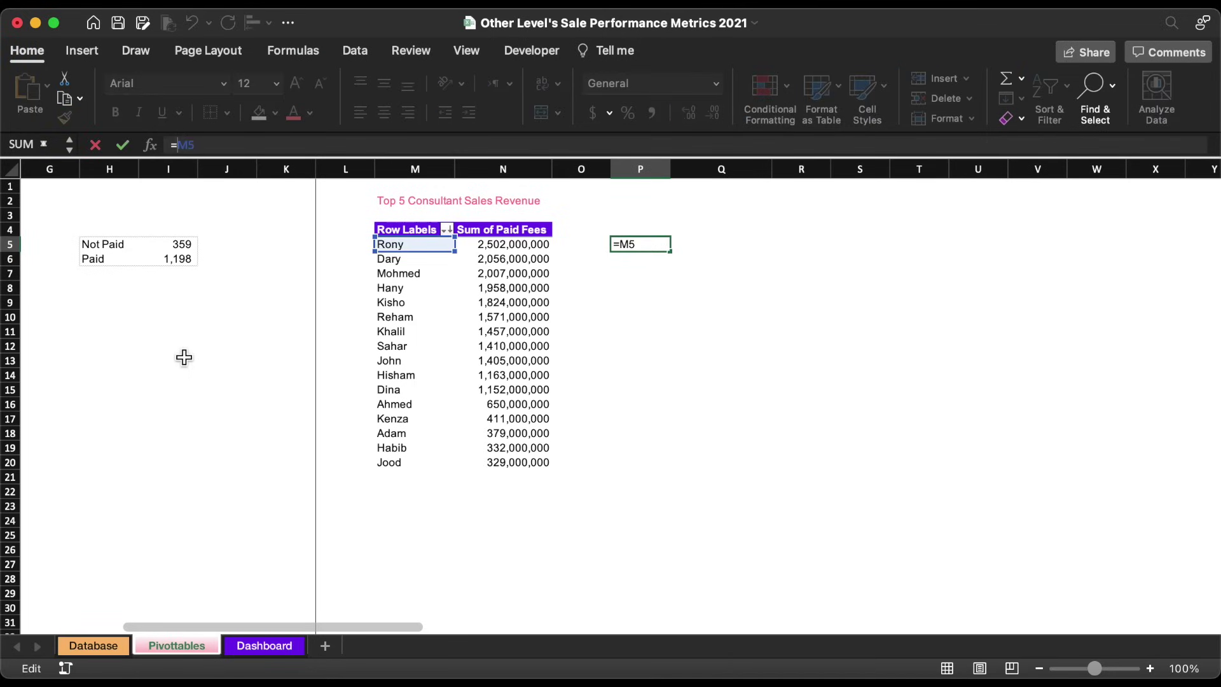
type("IF")
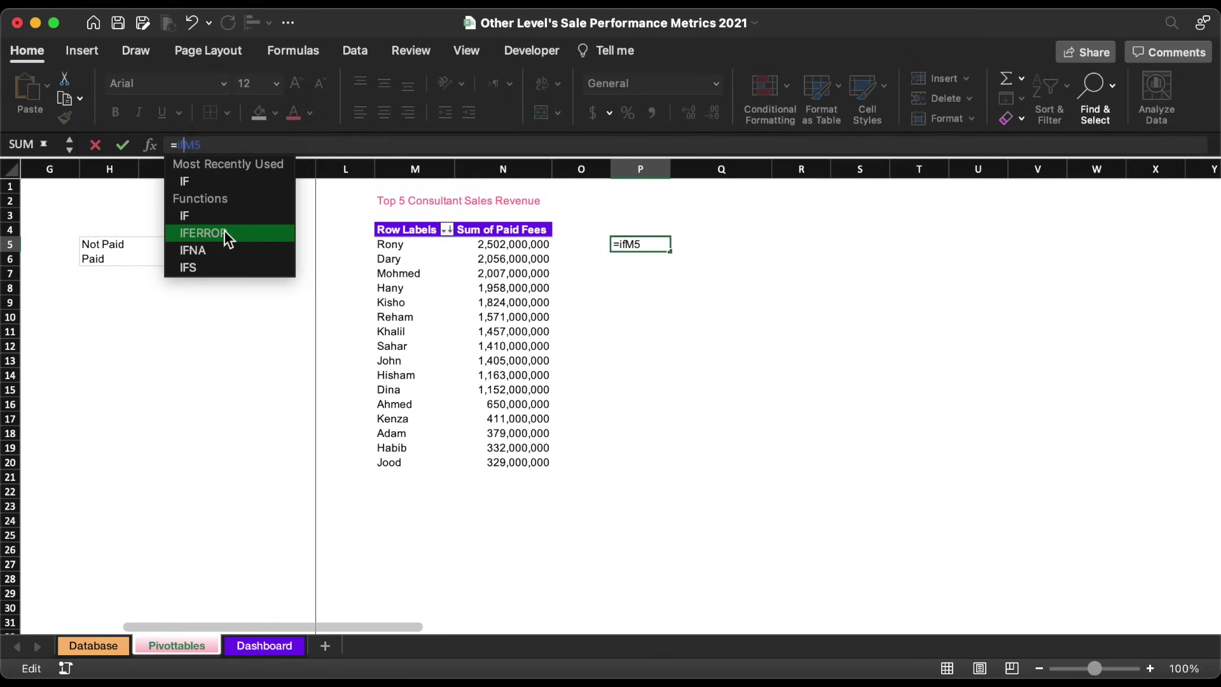
double_click(222, 232)
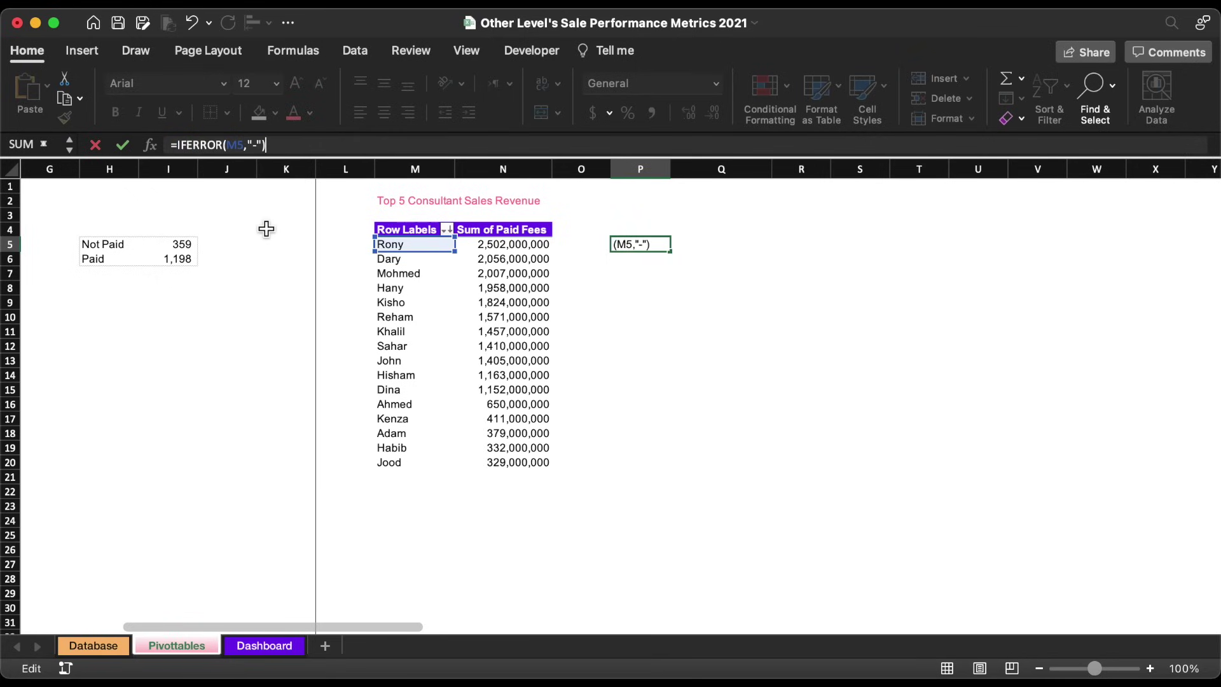
key("Return")
left_click(643, 250)
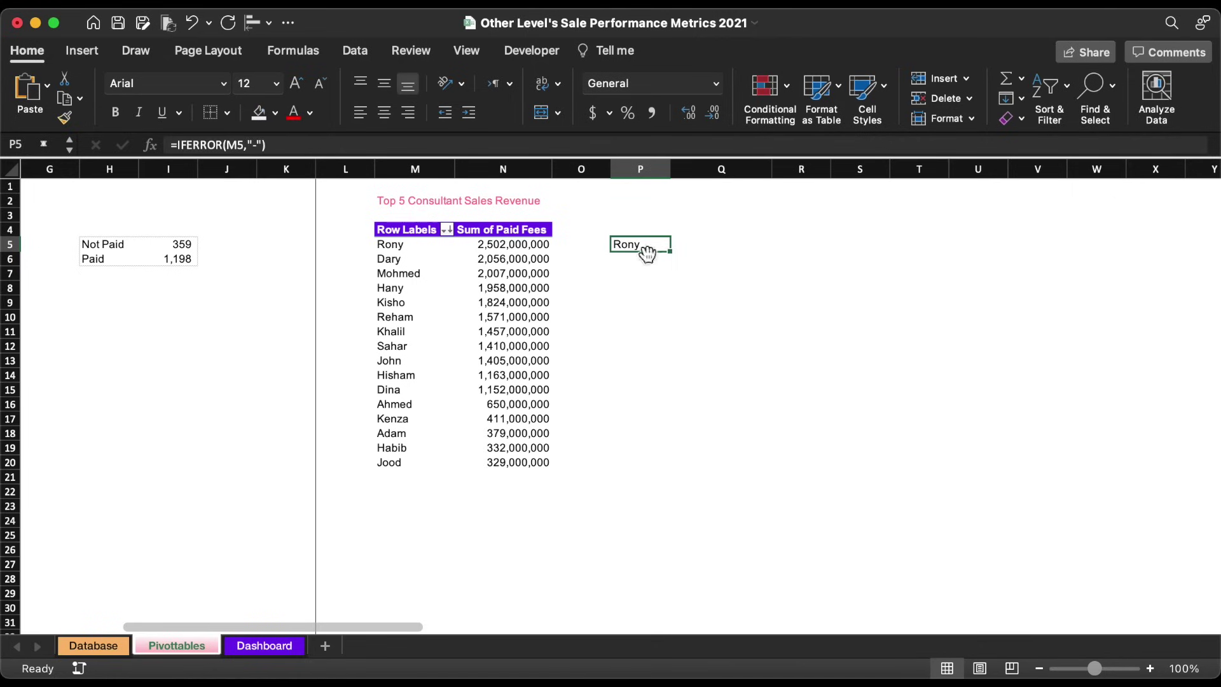
left_click_drag(669, 252, 742, 319)
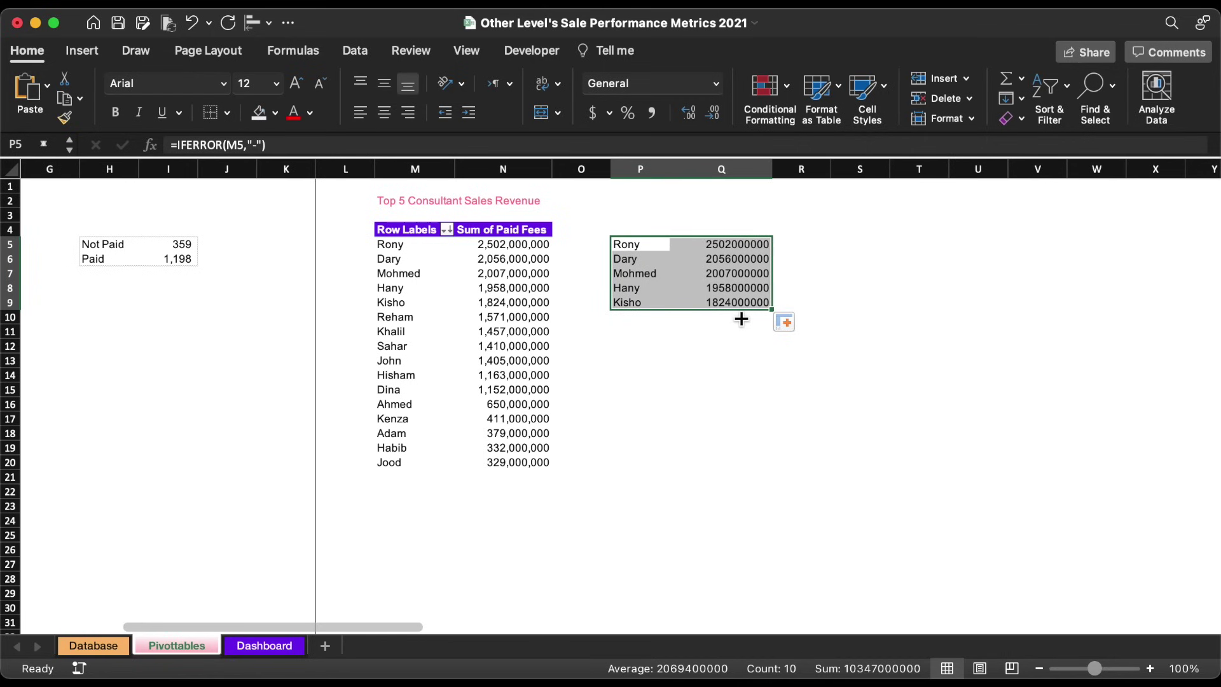
Copy pivot cell N6's number format onto the fees in Q5:Q9.
left_click(518, 261)
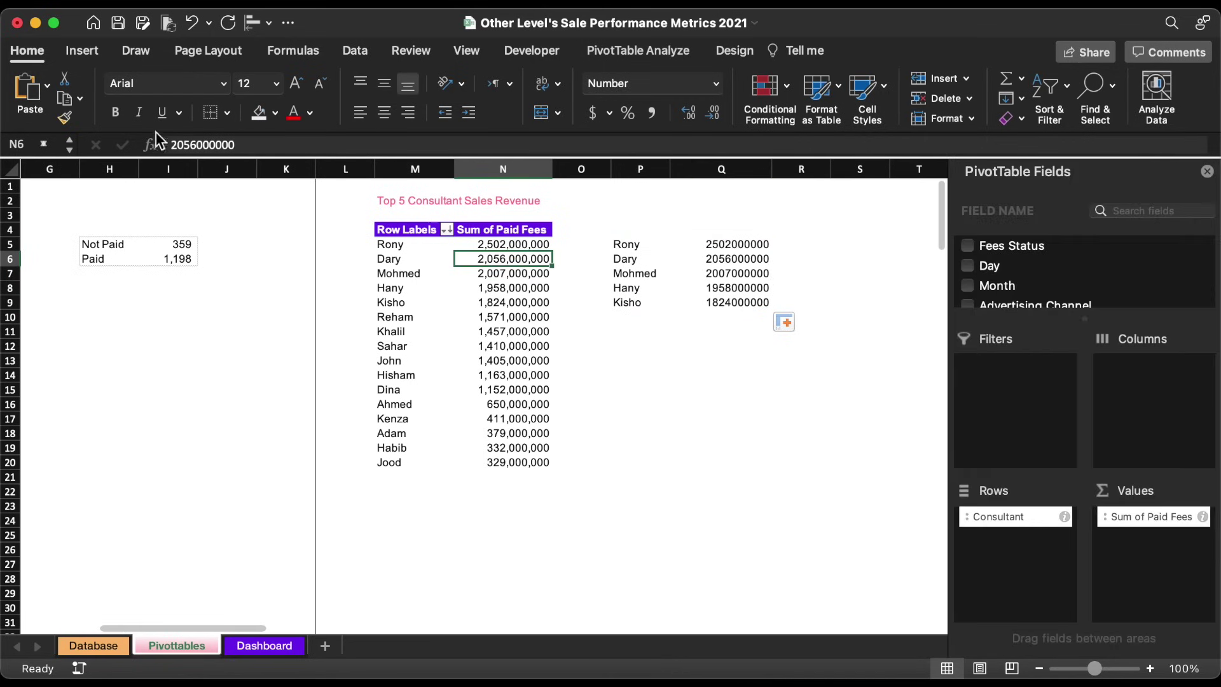
left_click(66, 117)
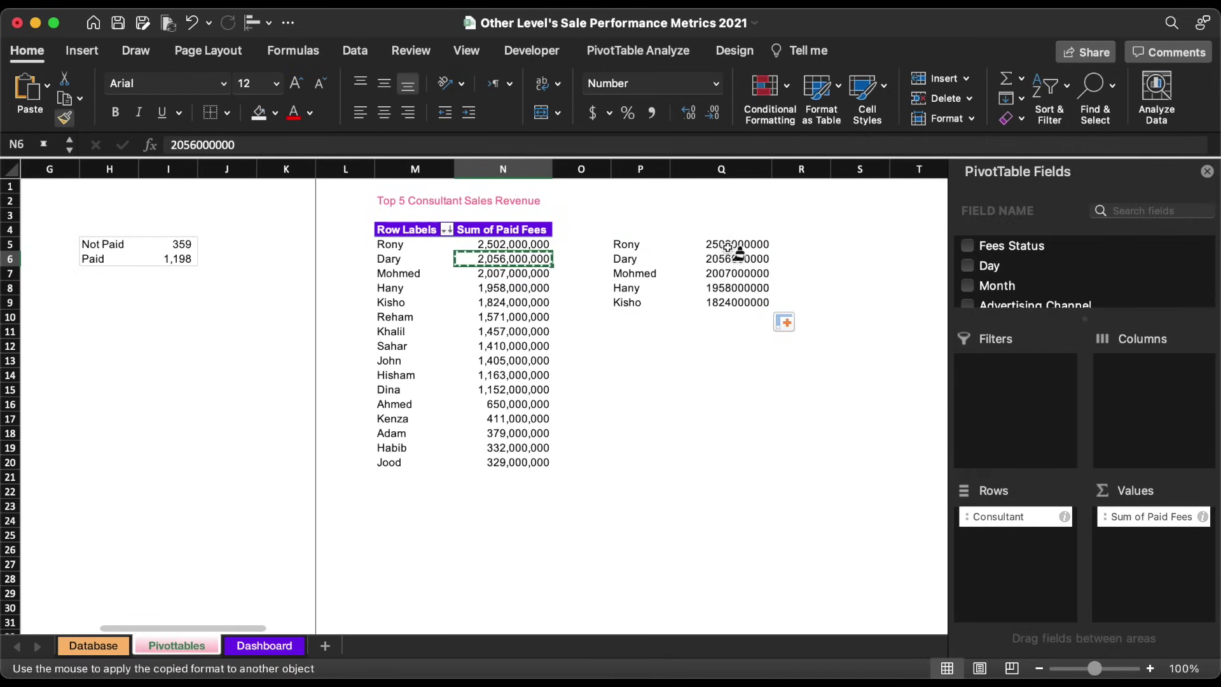
left_click_drag(731, 245, 740, 304)
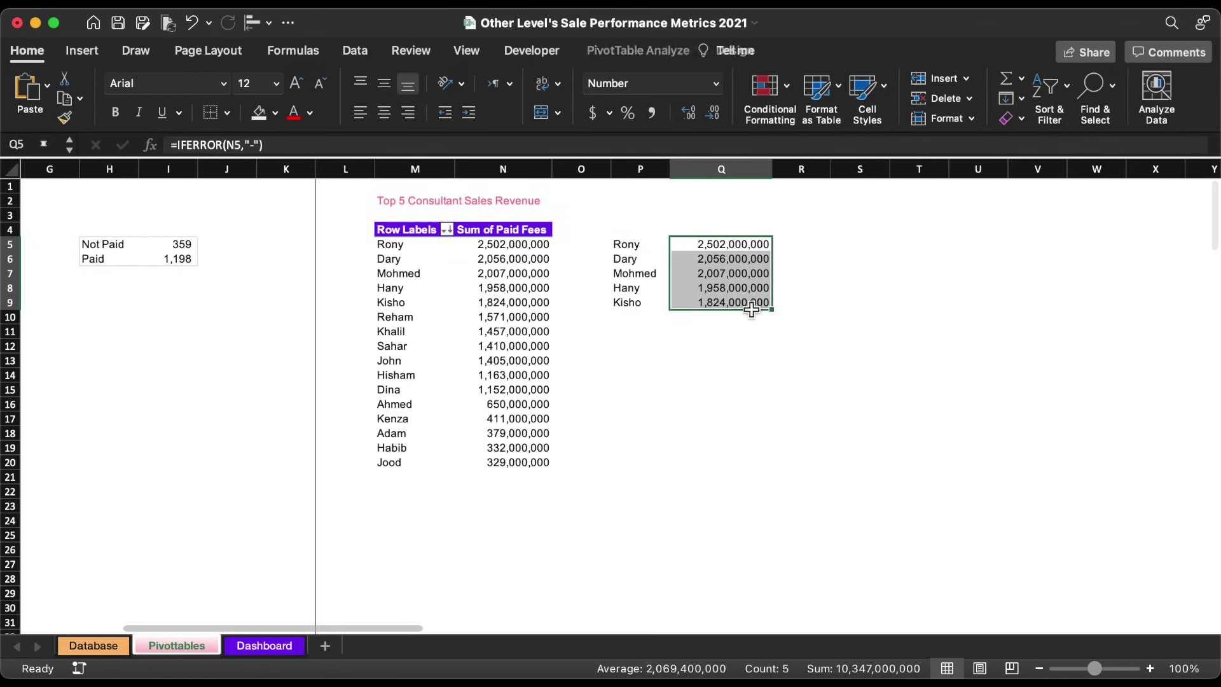
left_click(779, 326)
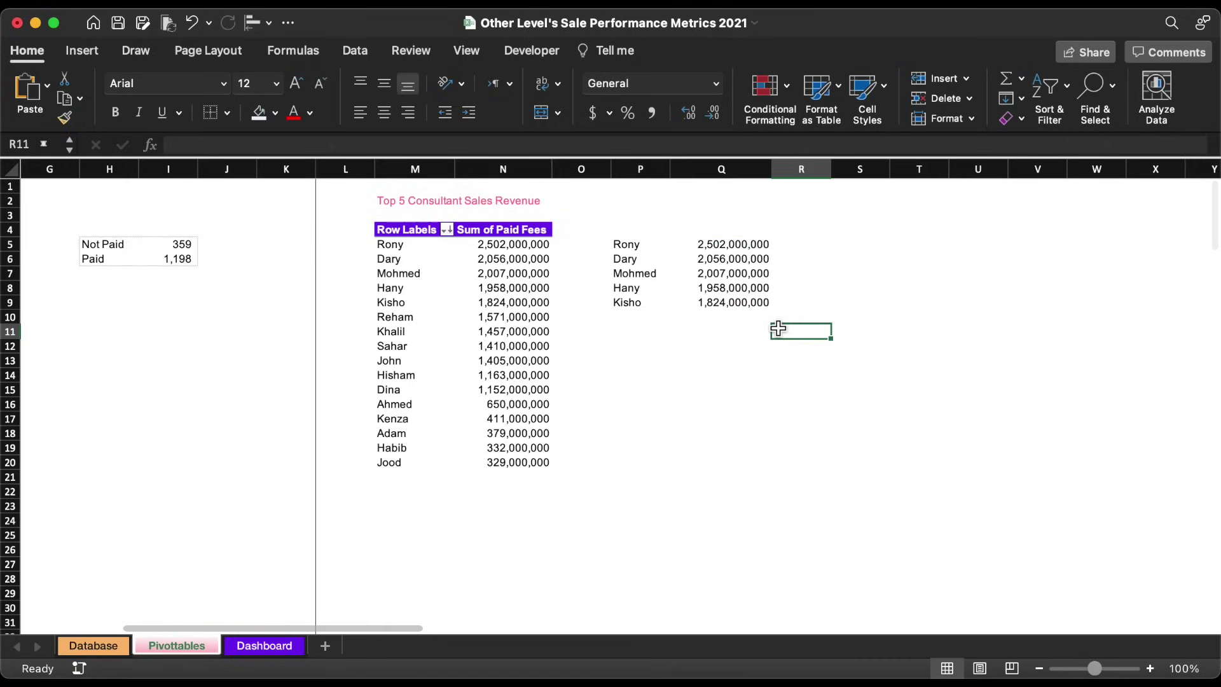
On Dashboard, duplicate the card title box and link the copy to Pivottables!P5, left-aligned.
left_click(260, 648)
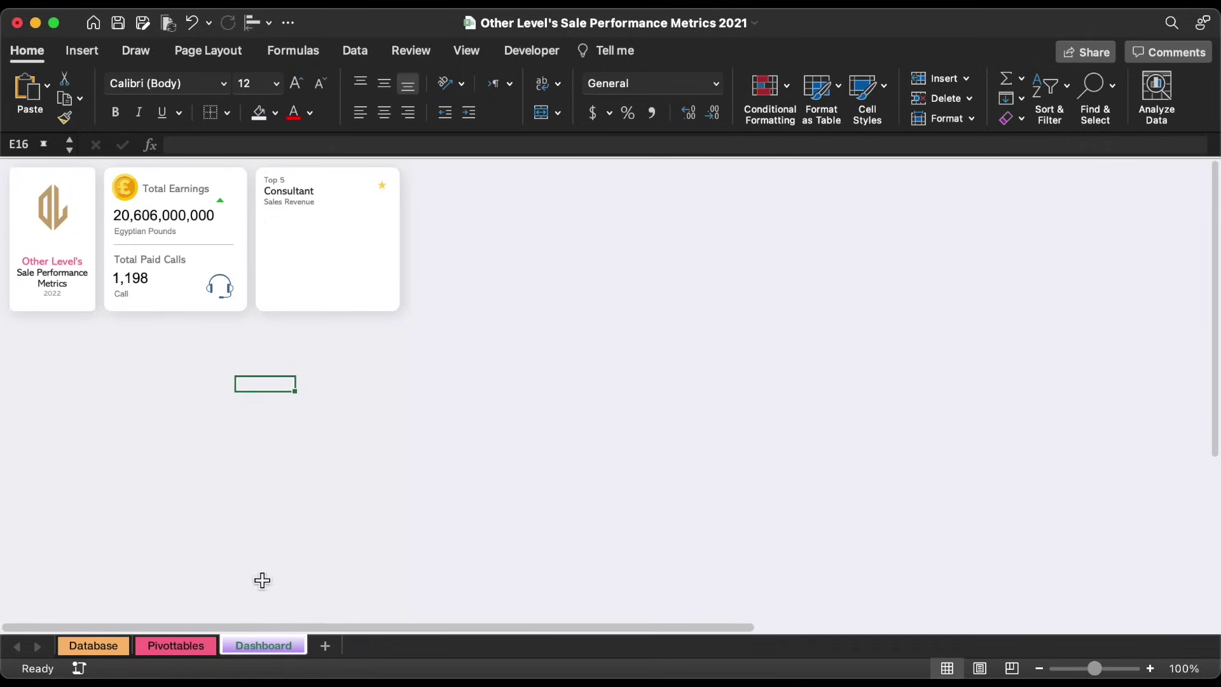
left_click(278, 201)
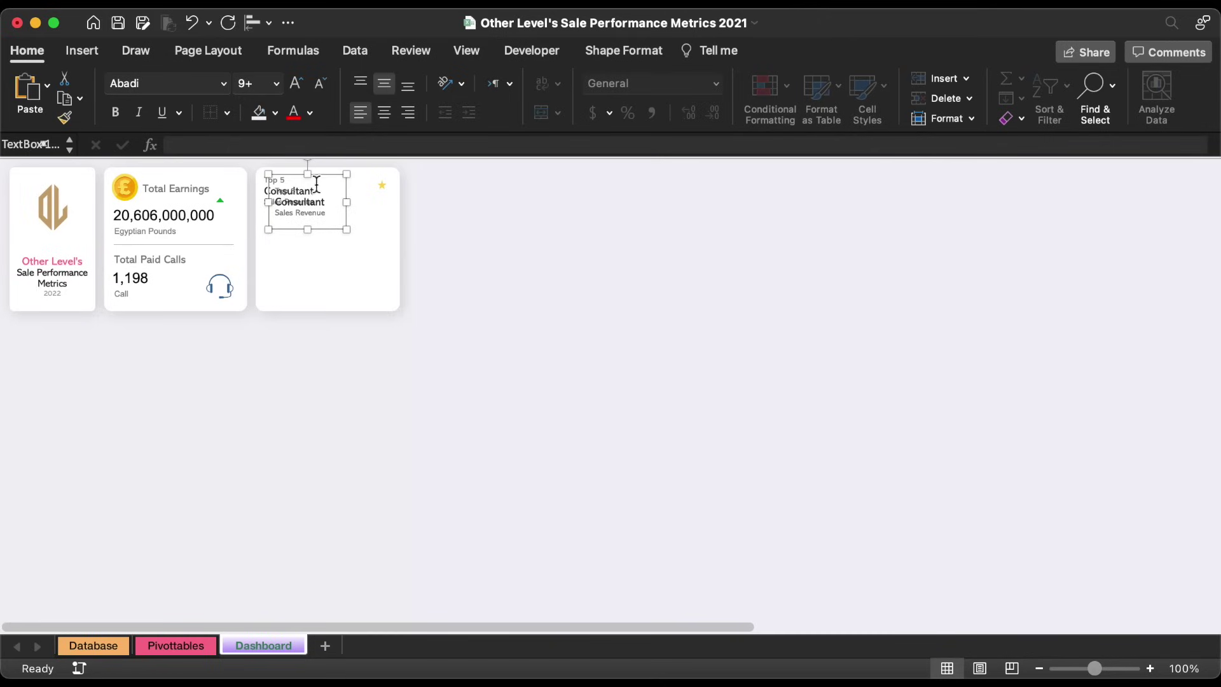
left_click_drag(314, 170, 309, 230)
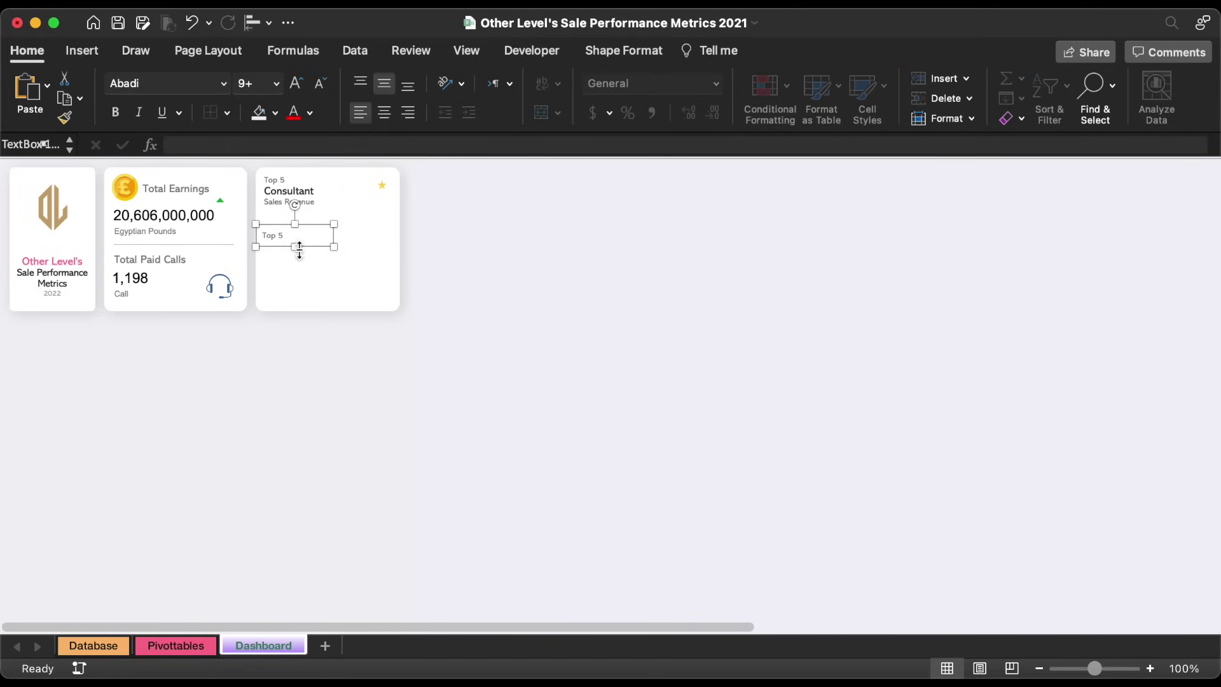
left_click(351, 146)
type("=")
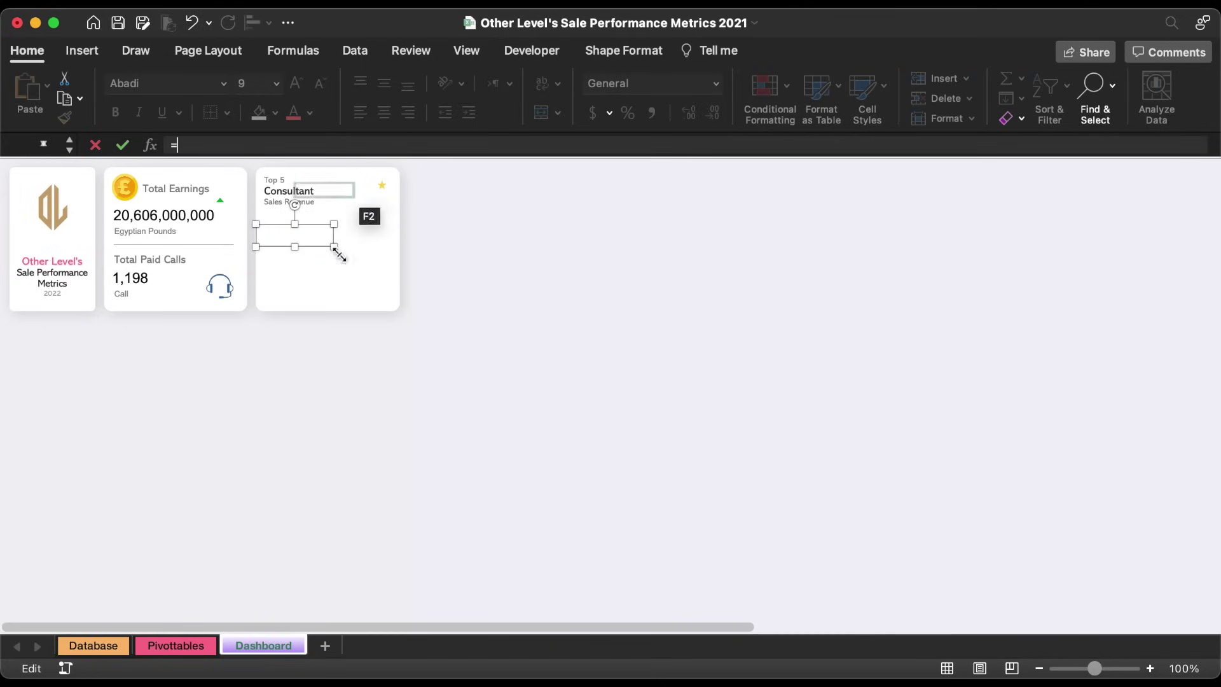
left_click(203, 646)
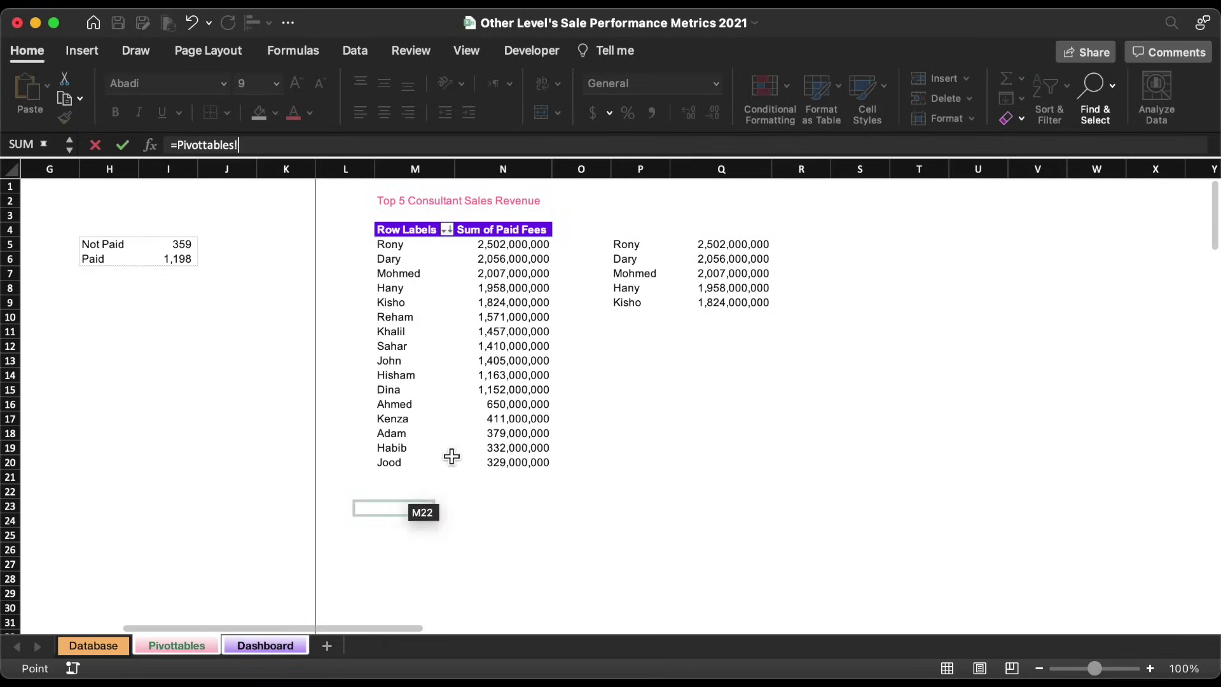
left_click(636, 244)
key("Return")
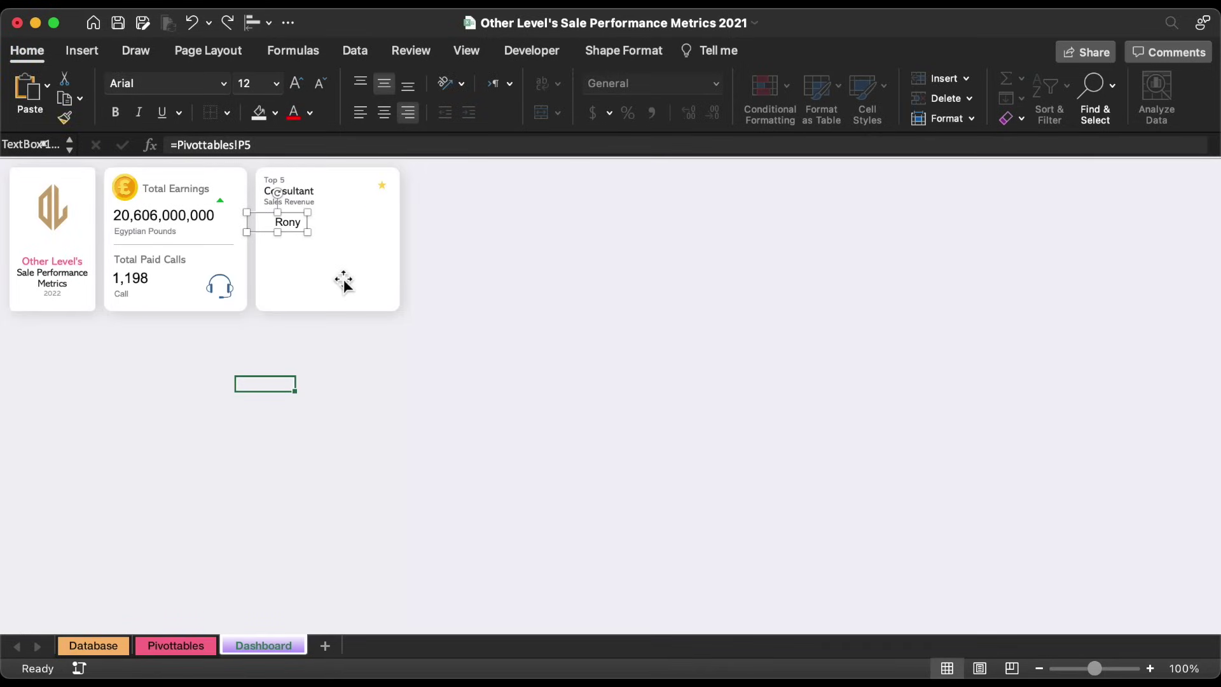
left_click(360, 112)
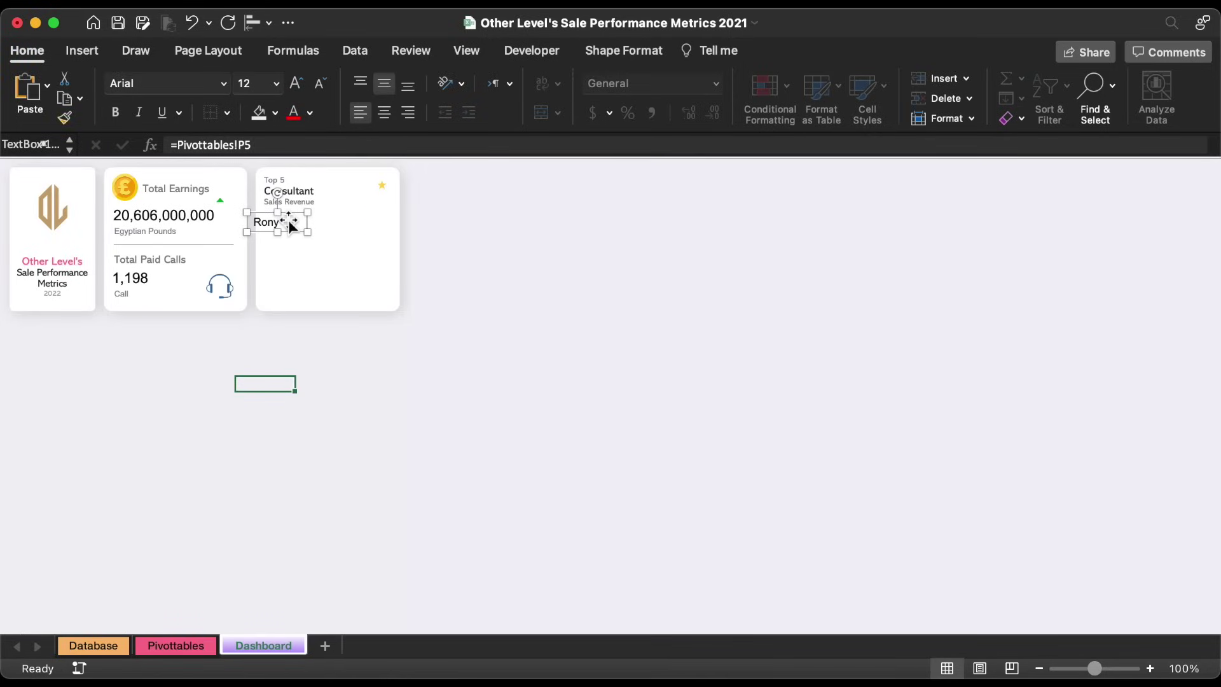
Add a second box linked to Pivottables!Q5, right-aligned and widened to show 2,502,000,000.
left_click_drag(291, 219, 317, 219)
triple_click(290, 144)
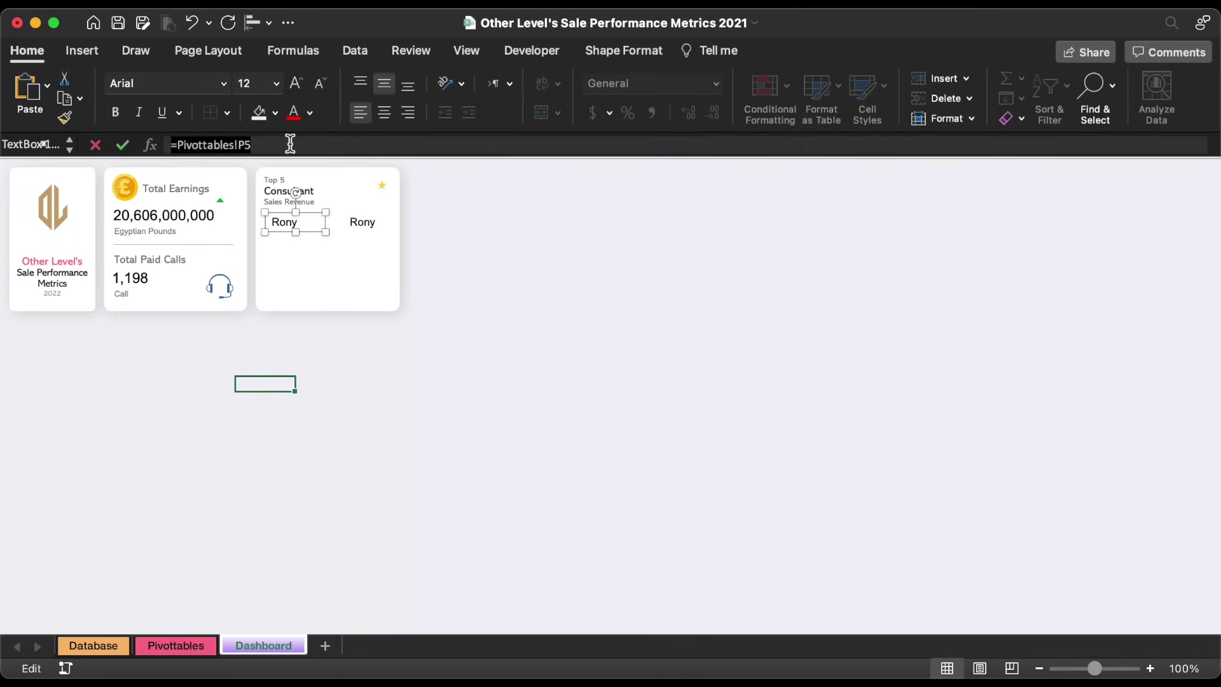
type("=")
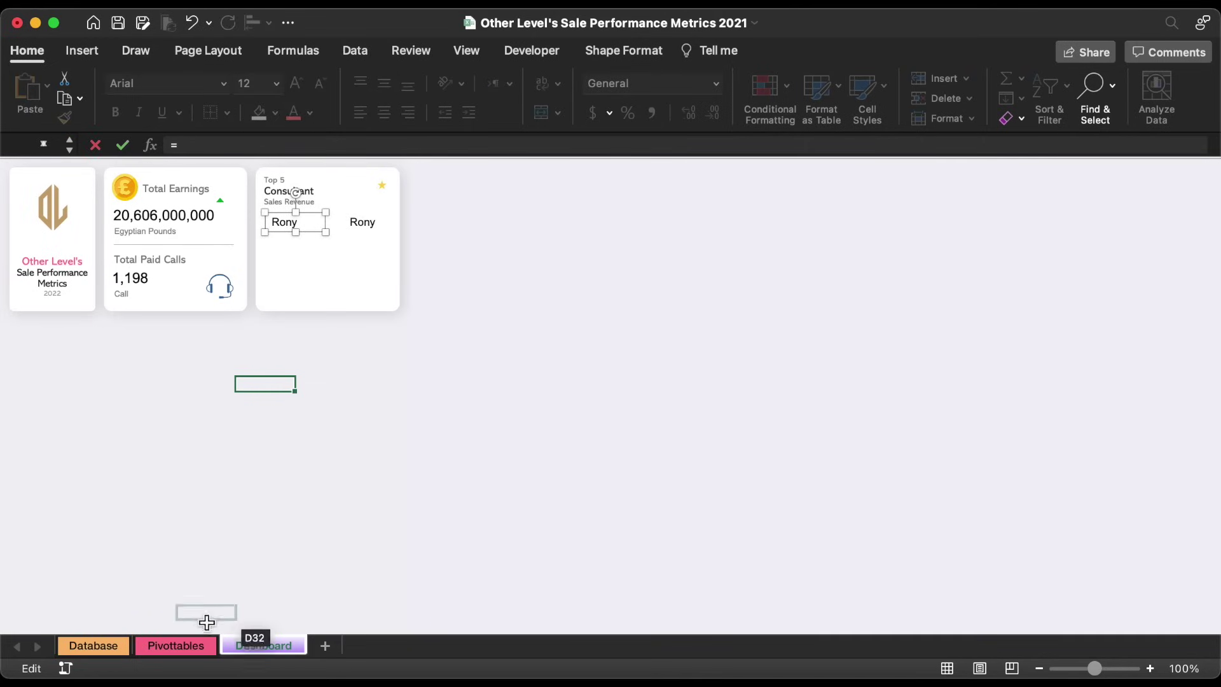
left_click(199, 647)
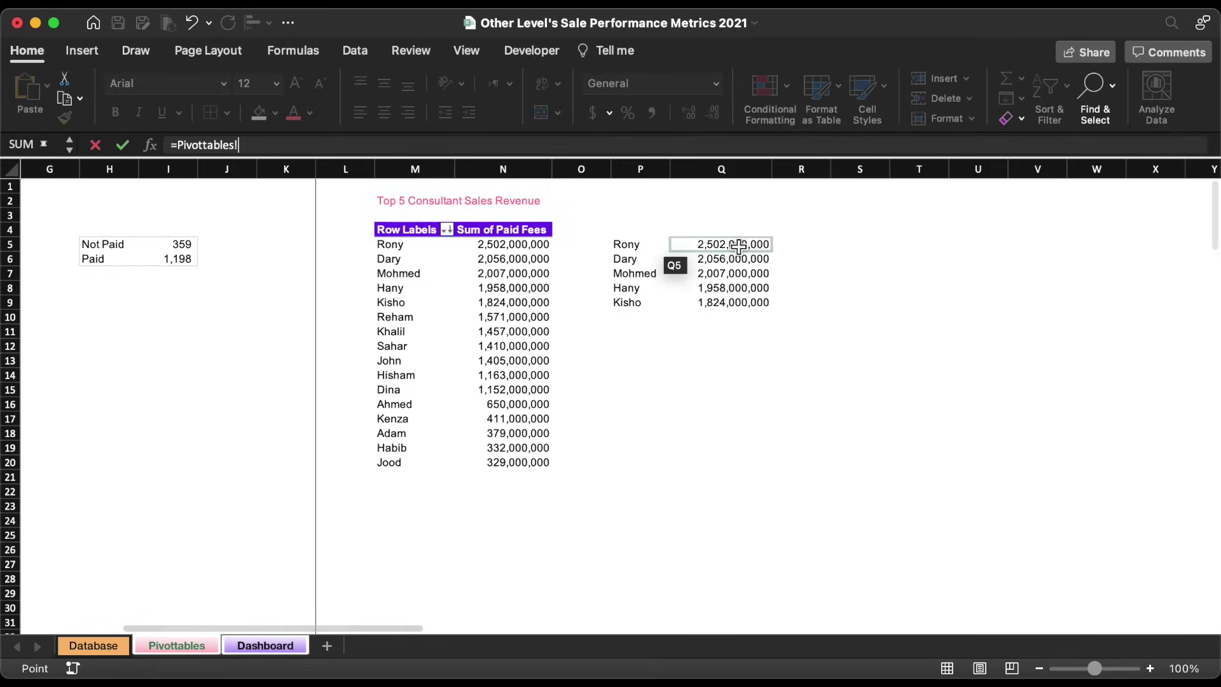
left_click(680, 244)
key("Return")
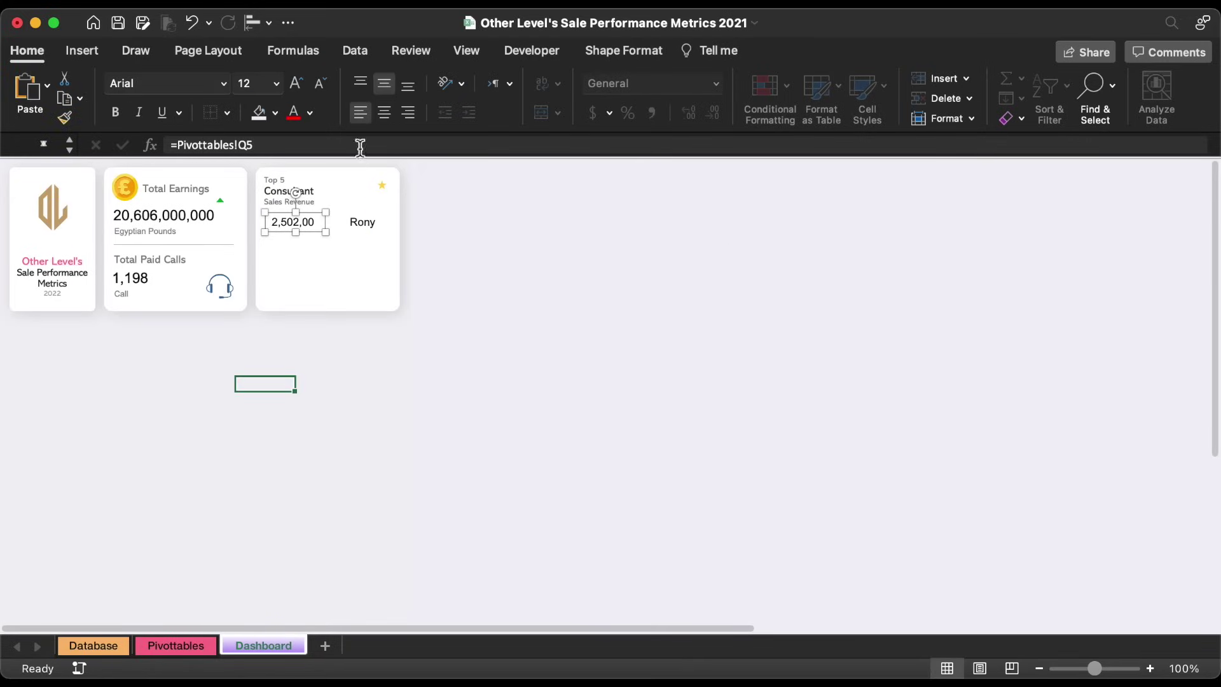
left_click(411, 110)
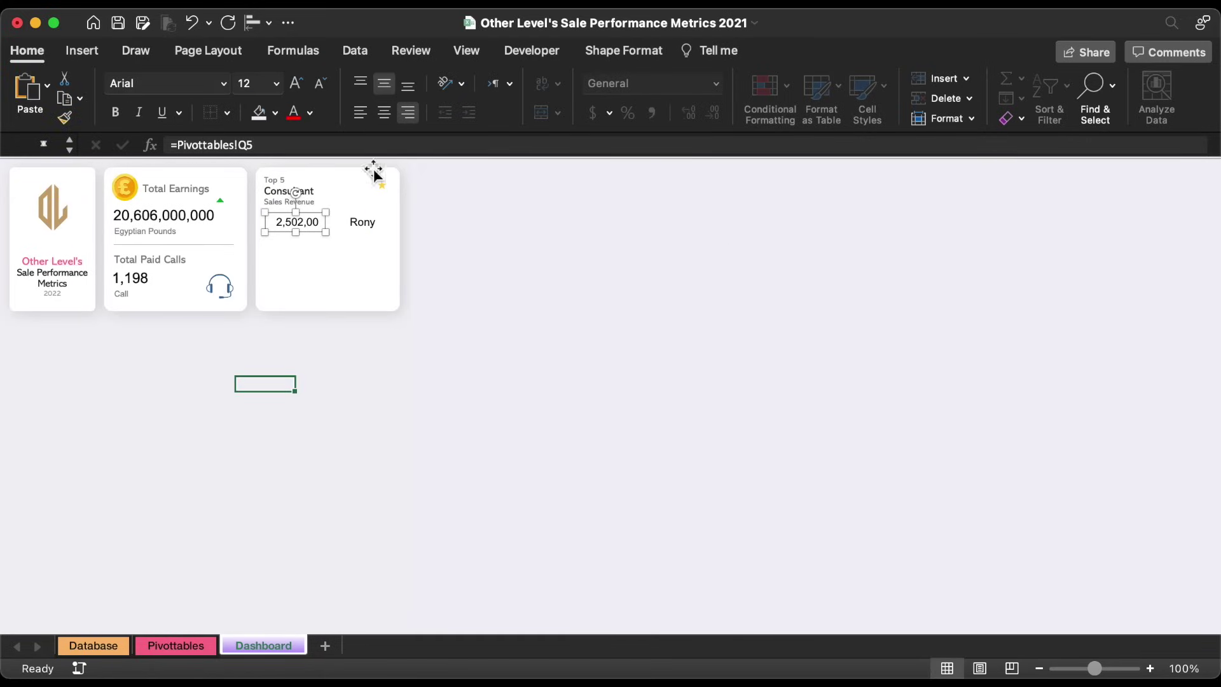
left_click_drag(269, 234, 321, 235)
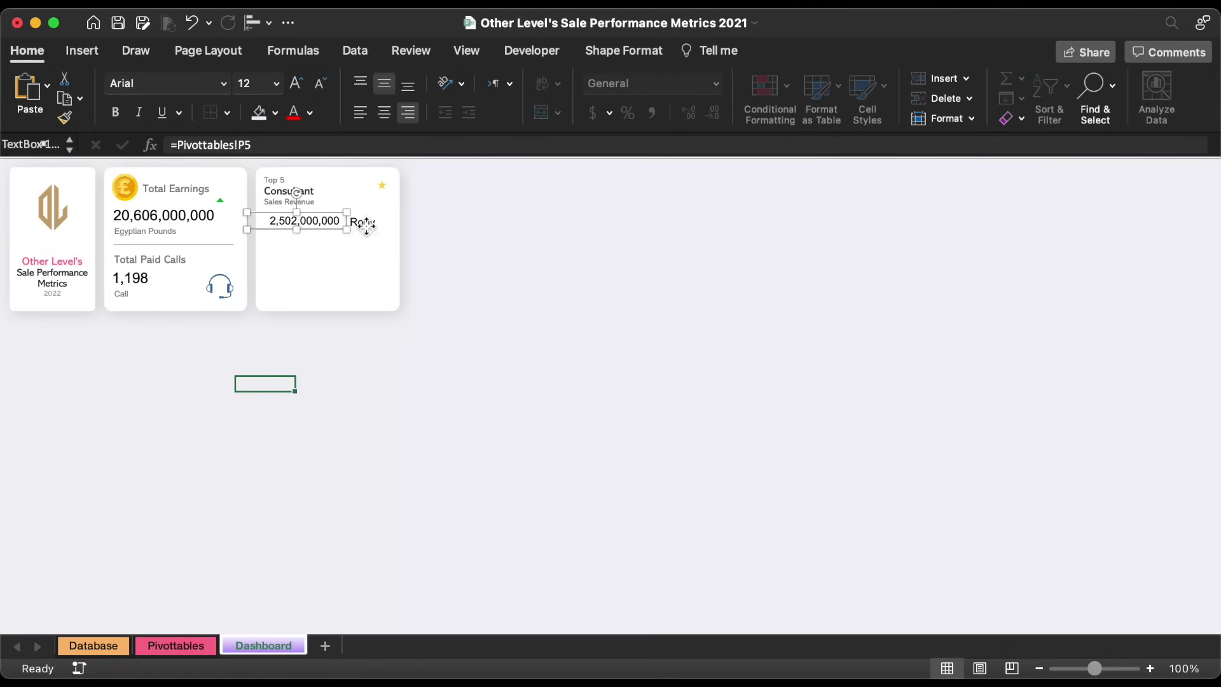
left_click(366, 224)
Align the Rony name box and fee box vertically and group them into one row.
left_click(312, 224, "shift")
left_click(257, 25)
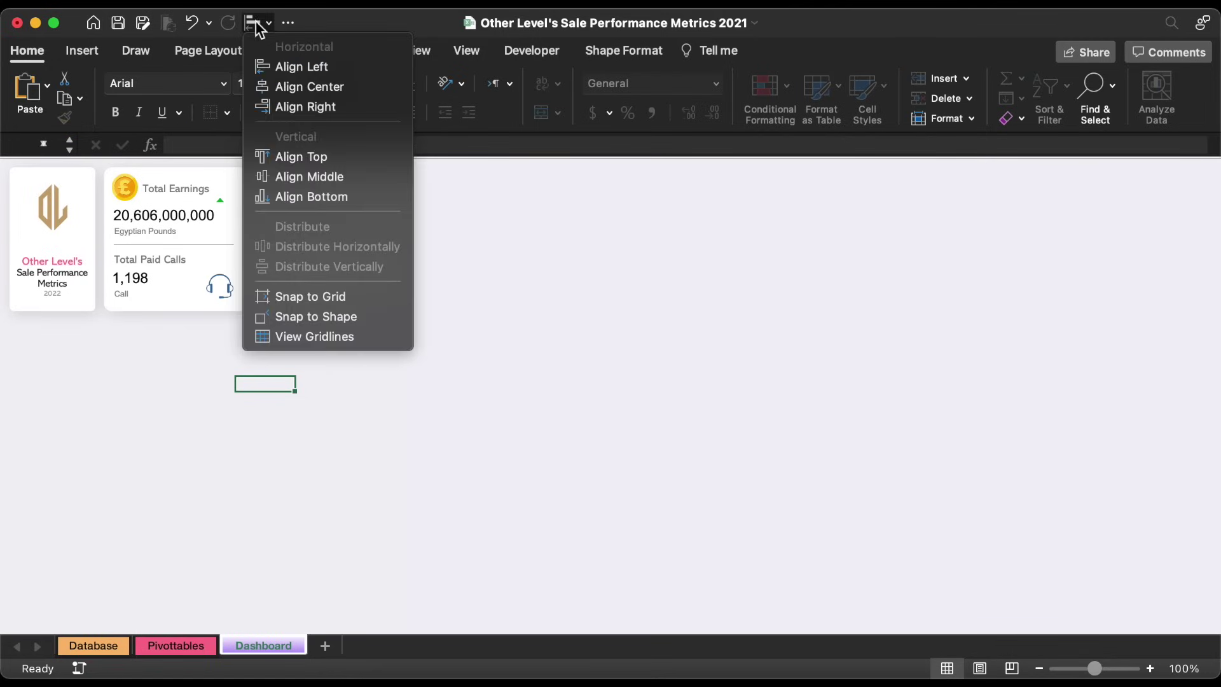
left_click(329, 176)
right_click(380, 224)
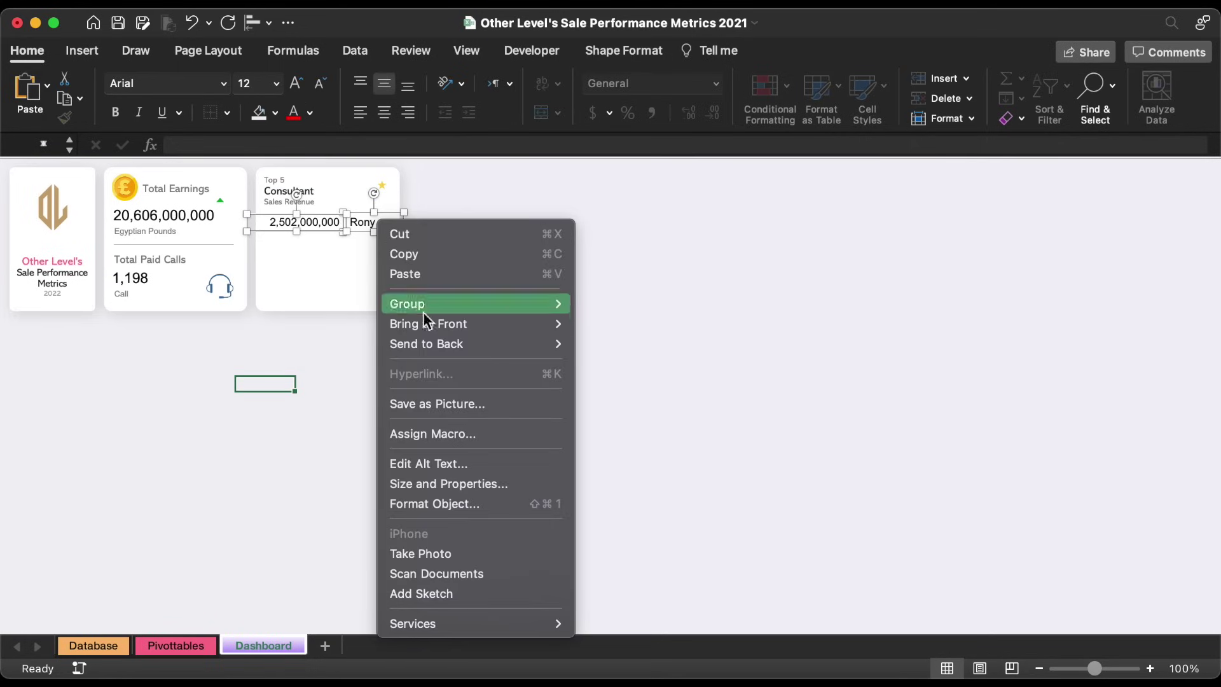
mouse_move(422, 309)
left_click(613, 302)
left_click(362, 224)
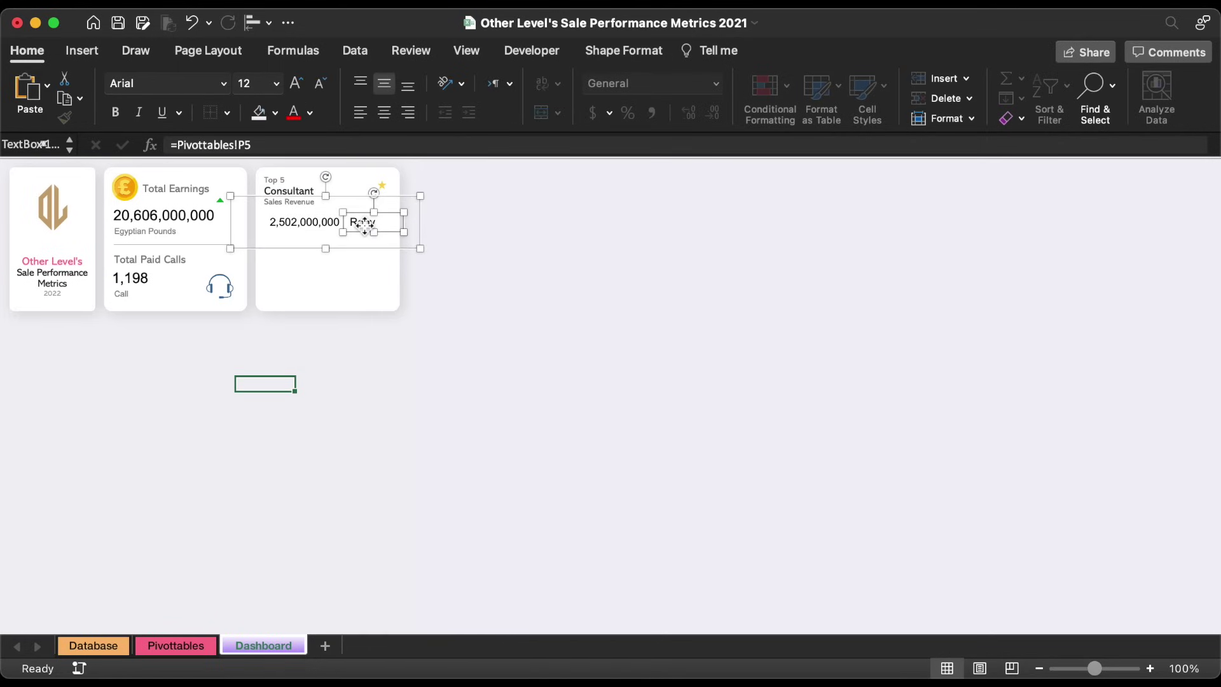
Colour the name grey and the fee dark grey, with the row text at size 11.
left_click(310, 113)
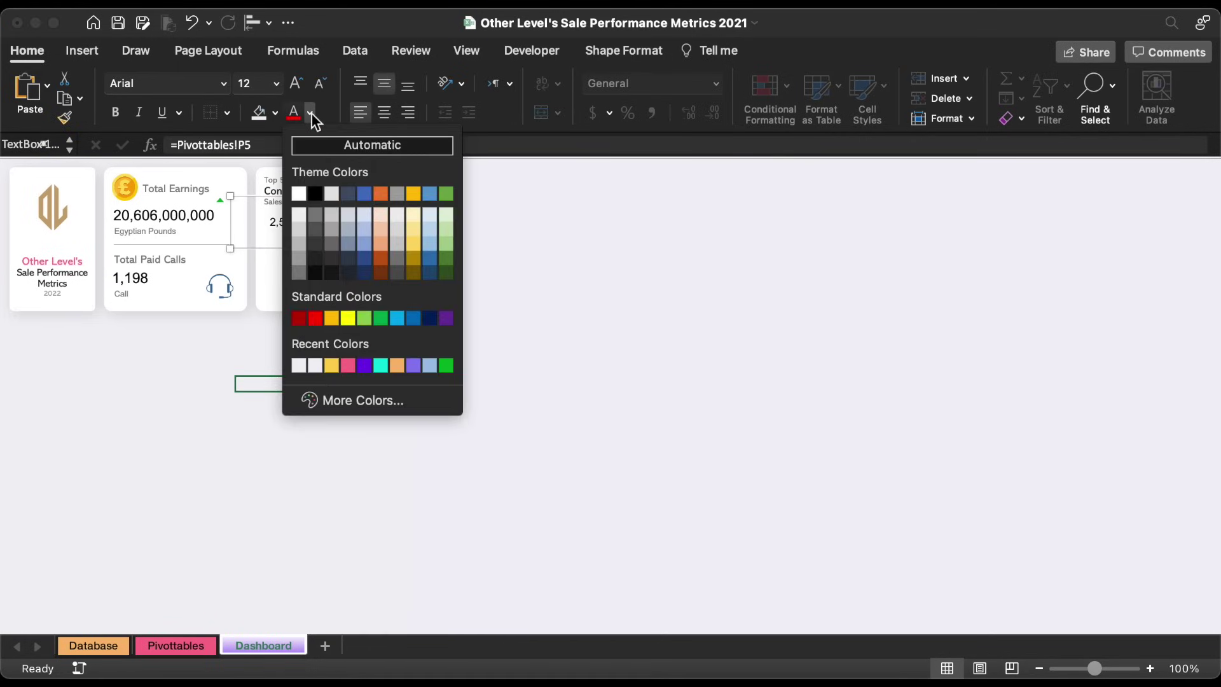
left_click(314, 215)
left_click(320, 223)
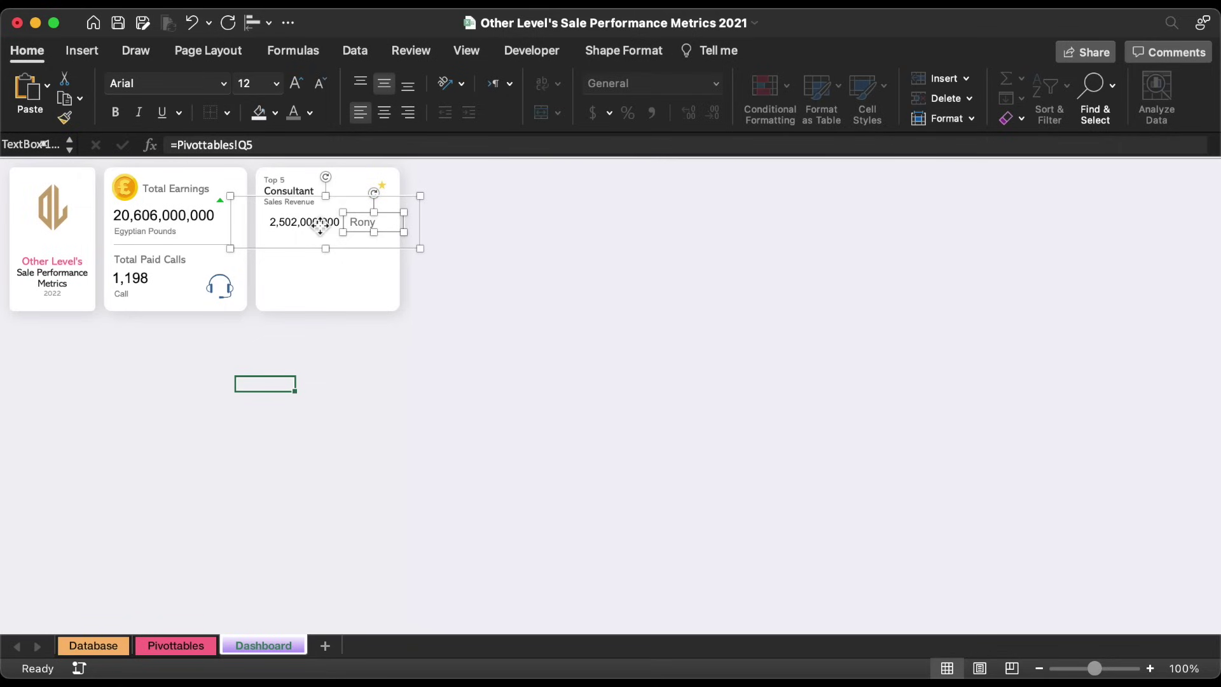
left_click(311, 112)
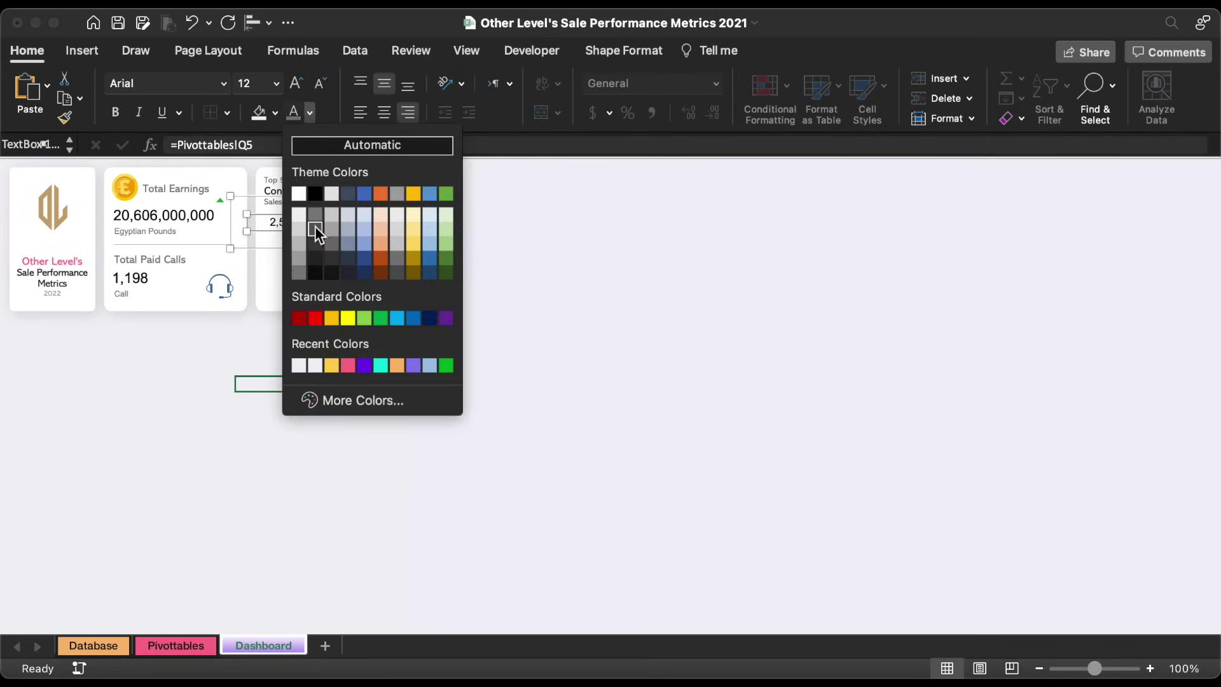
left_click(315, 228)
key("Escape")
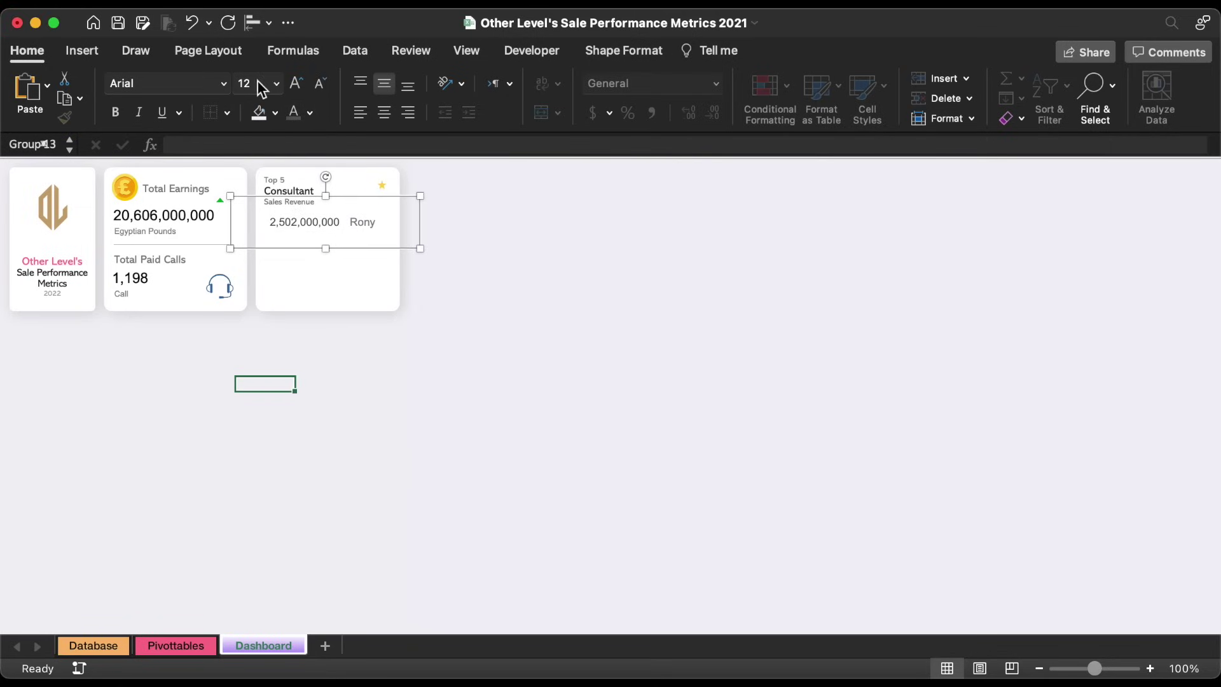
left_click(273, 84)
left_click(258, 183)
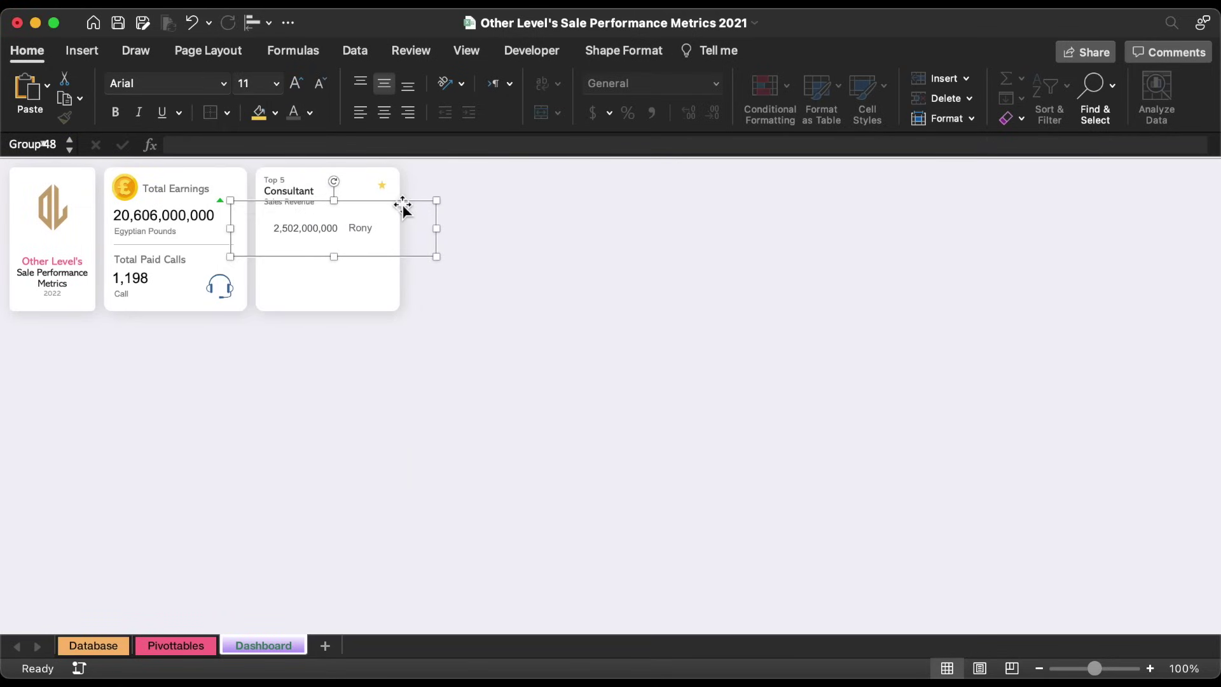
Copy the row to make five rows, distribute them evenly vertically, and group them.
left_click_drag(403, 207, 400, 269)
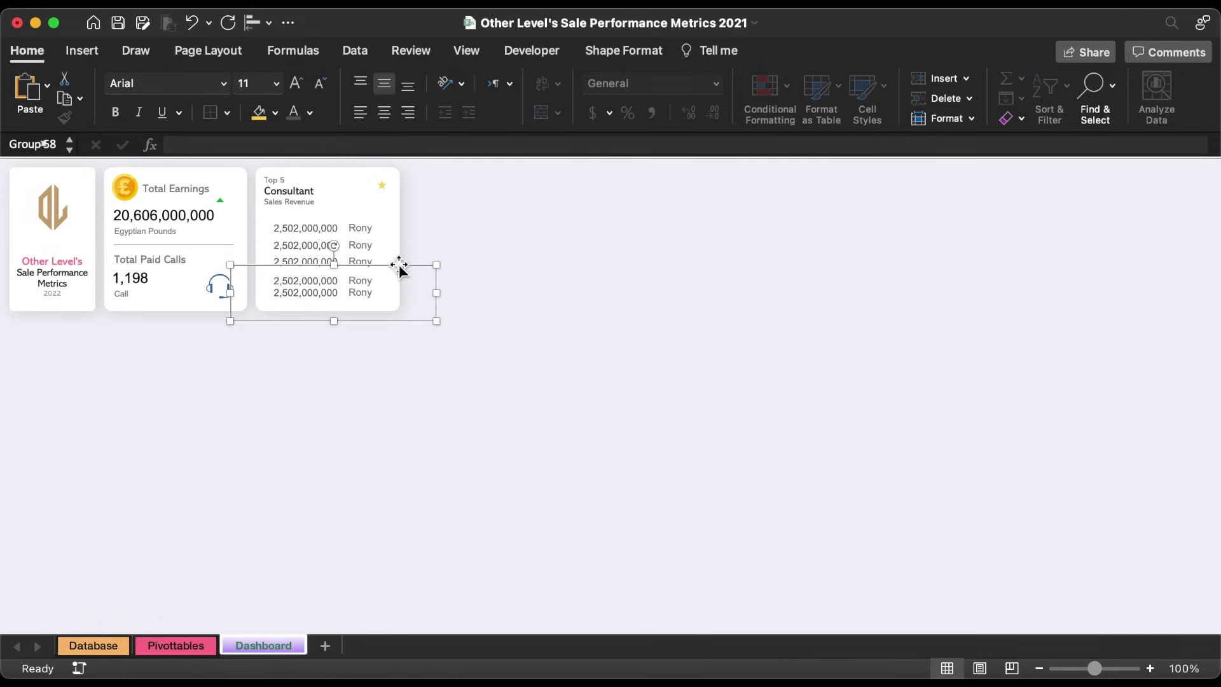
left_click(372, 277, "shift")
left_click(363, 240, "shift")
left_click(327, 303, "shift")
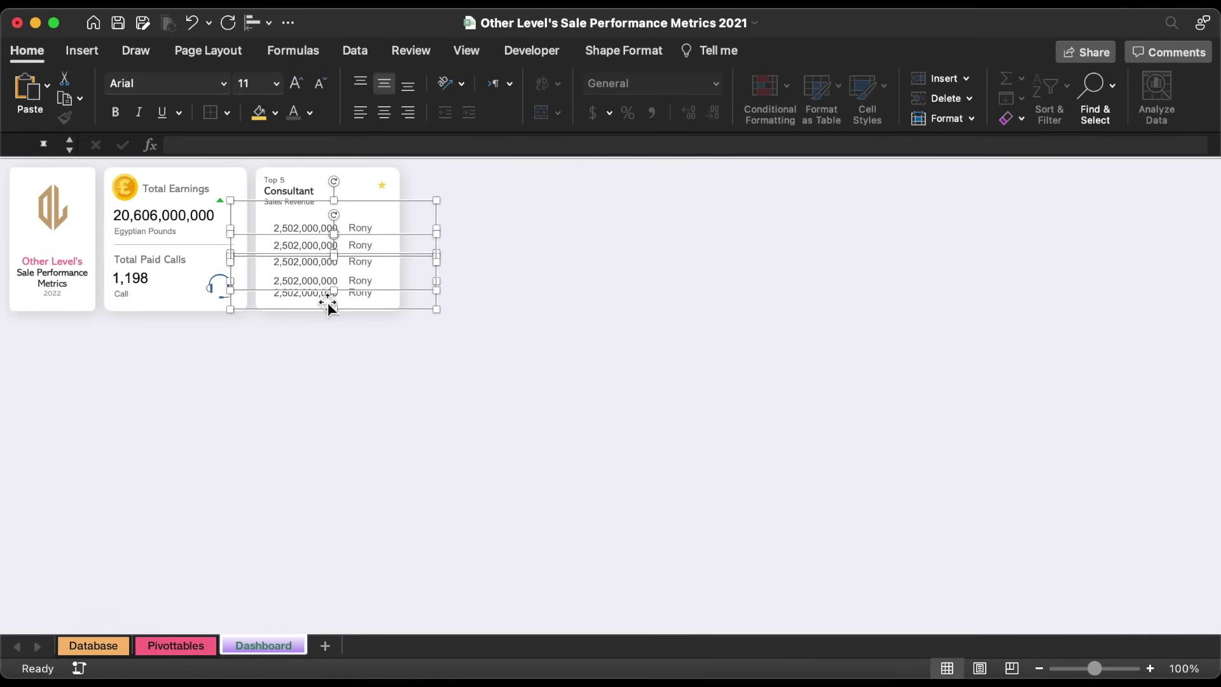
left_click(370, 253, "shift")
left_click(367, 246, "shift")
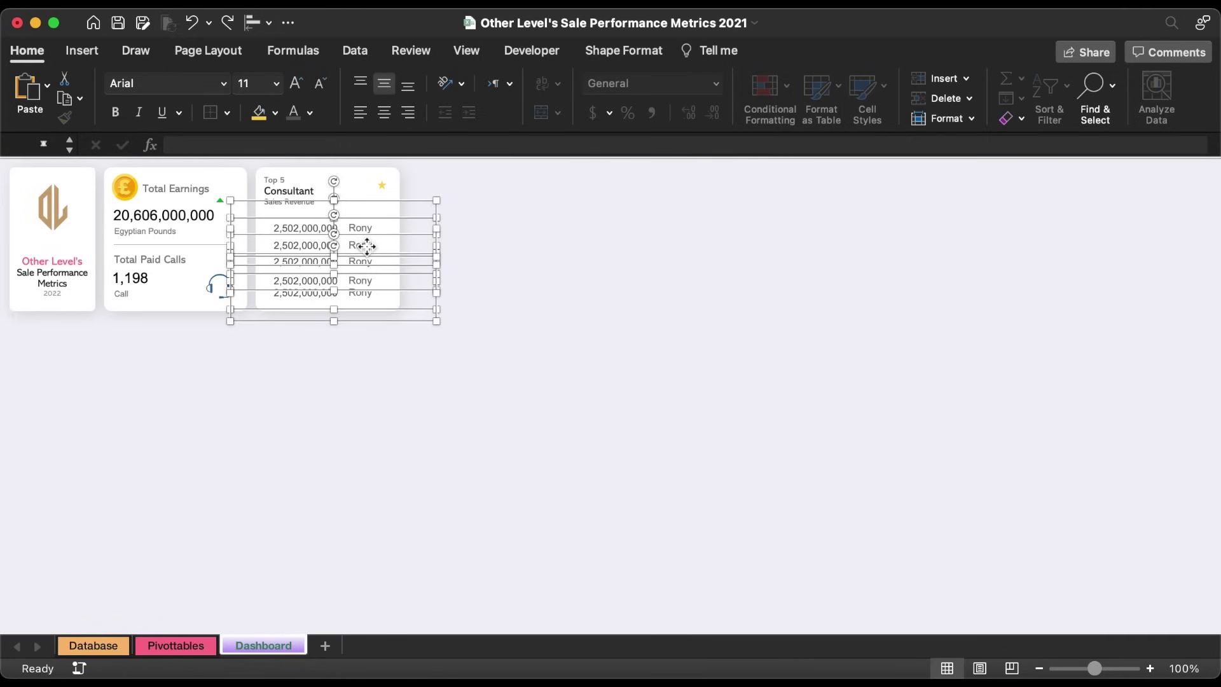
left_click(258, 23)
left_click(288, 264)
right_click(398, 249)
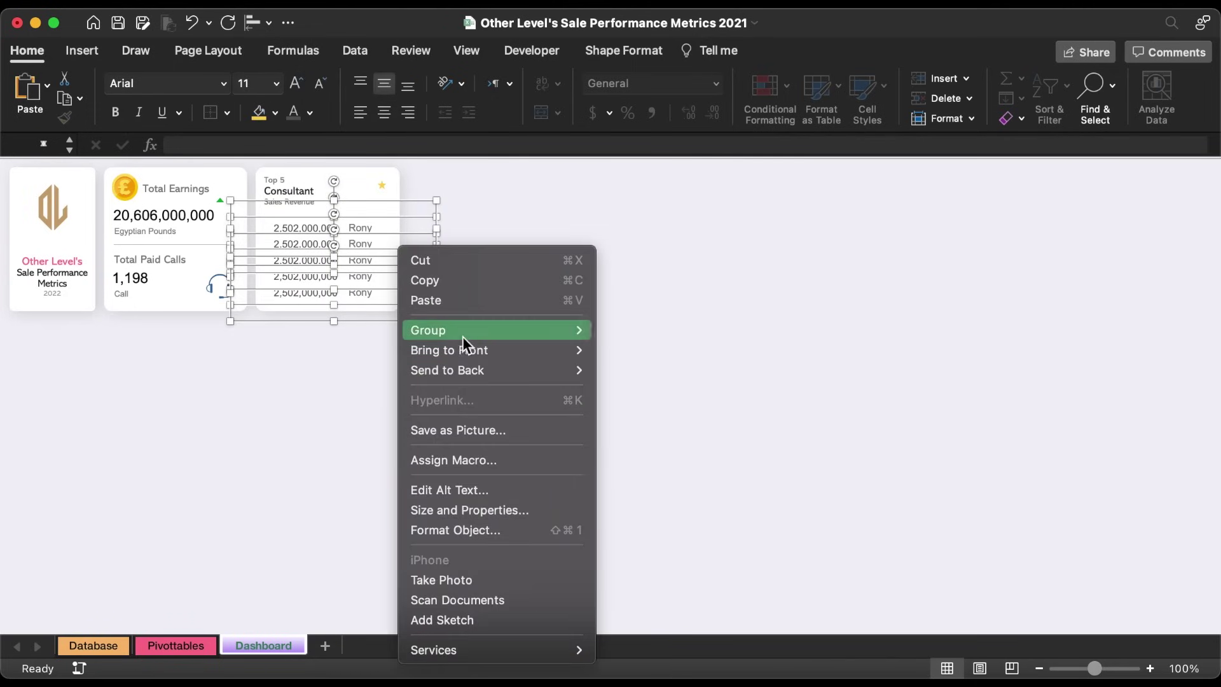
mouse_move(463, 337)
left_click(628, 337)
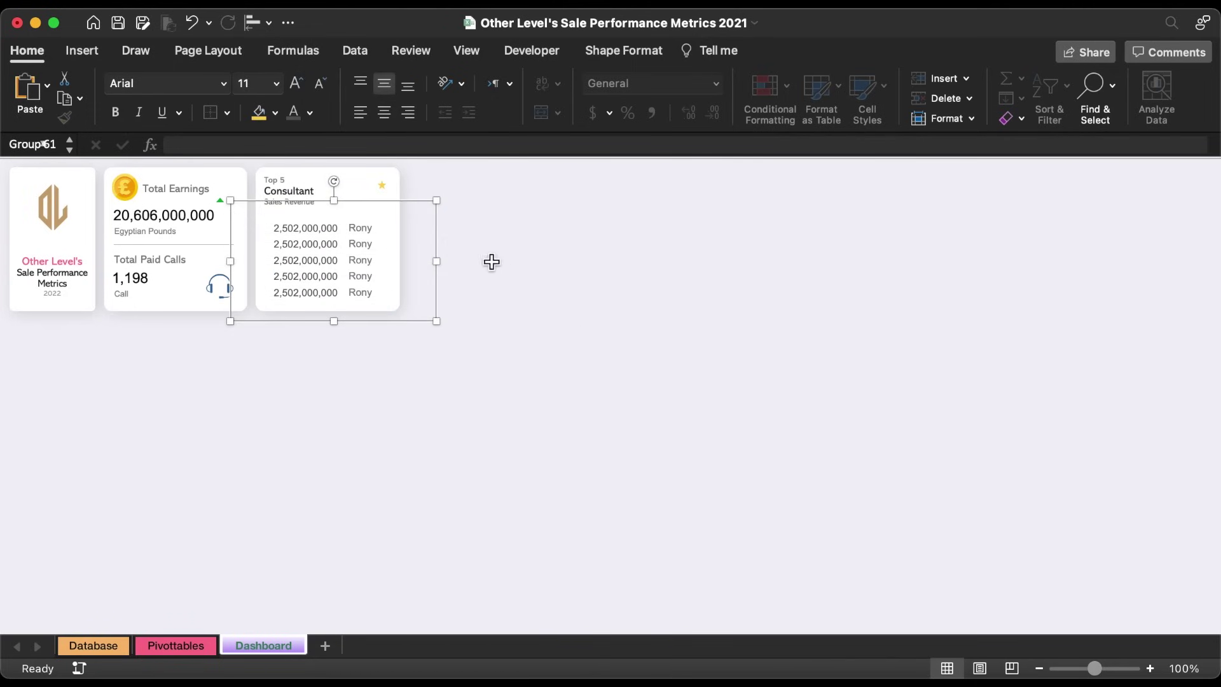
Relink the second and third rows to Pivottables Q6/P6 and Q7/P7.
left_click(313, 246)
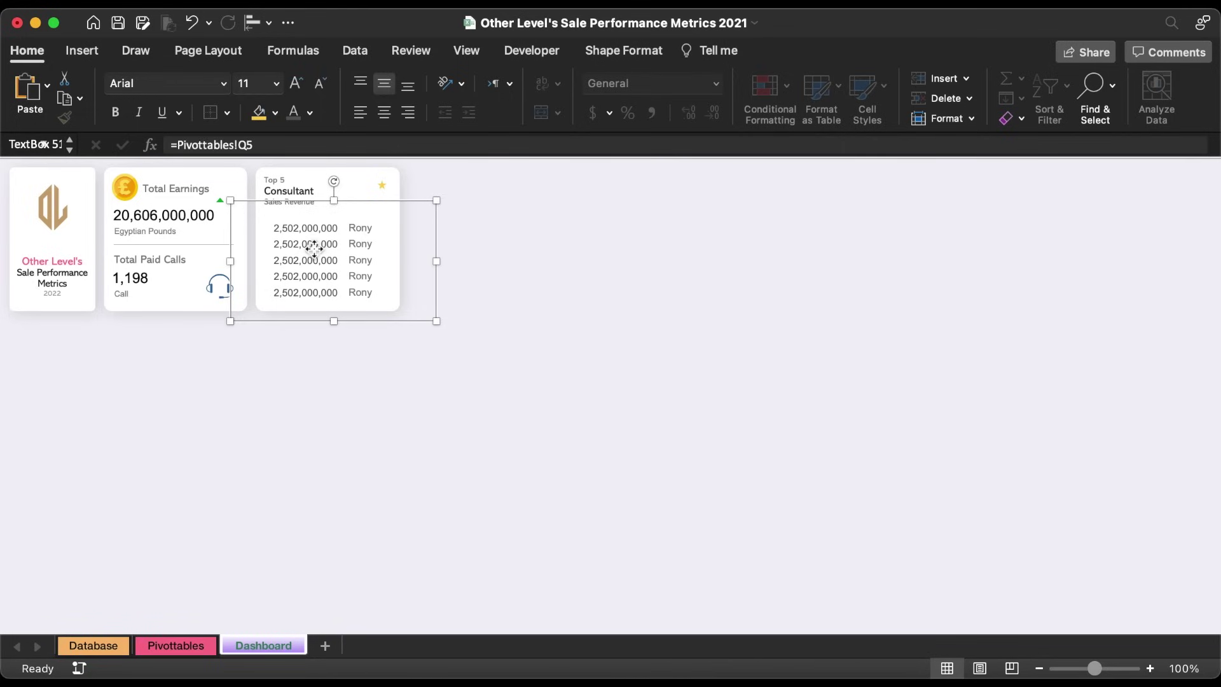
left_click(305, 144)
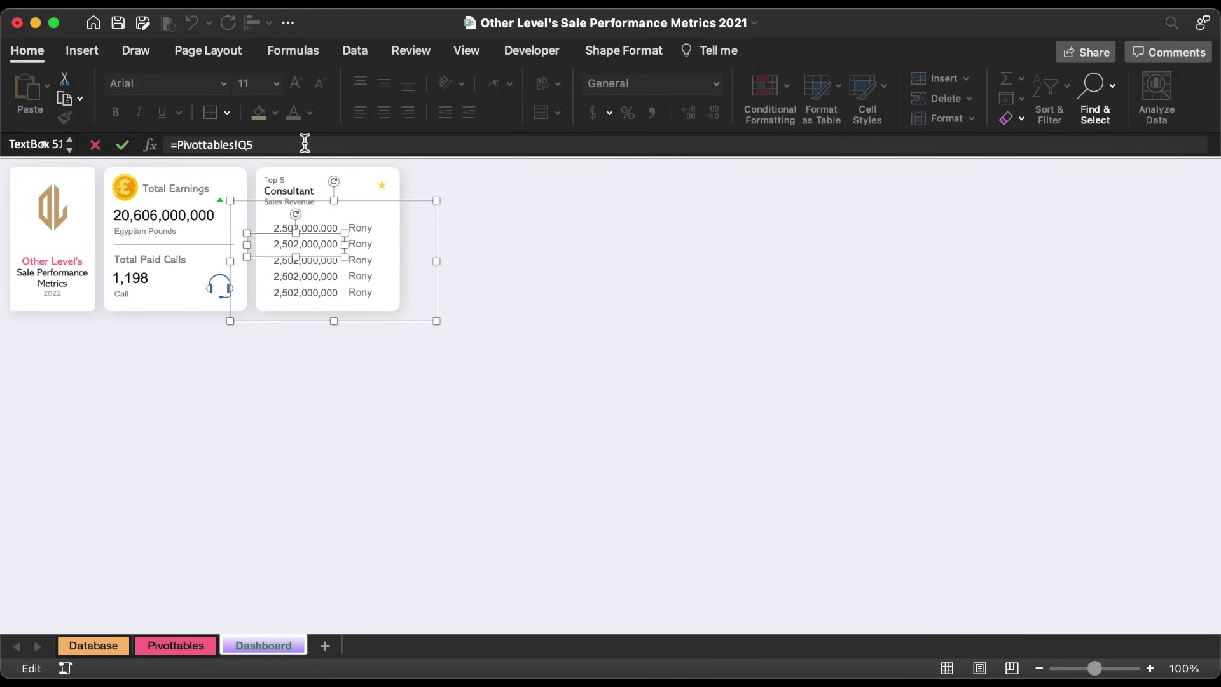
type("6")
key("Return")
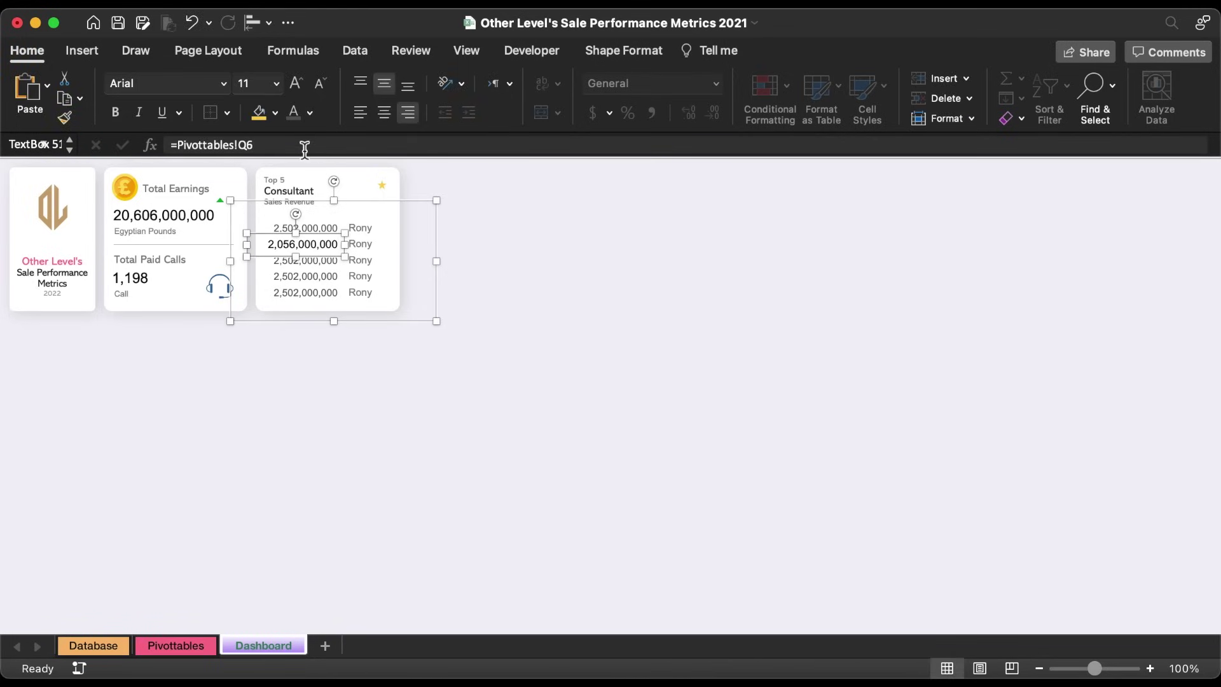
left_click(354, 250)
left_click(330, 144)
key("BackSpace")
type("6")
key("Return")
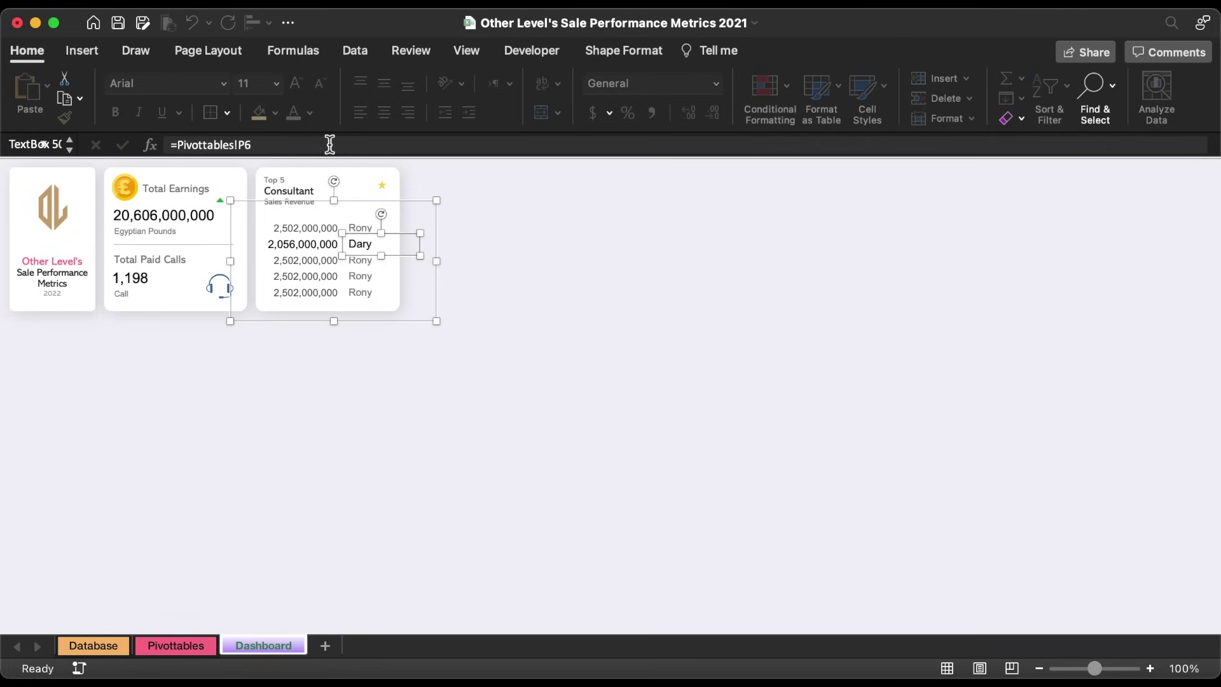
left_click(307, 258)
left_click(297, 145)
key("BackSpace")
type("7")
key("Return")
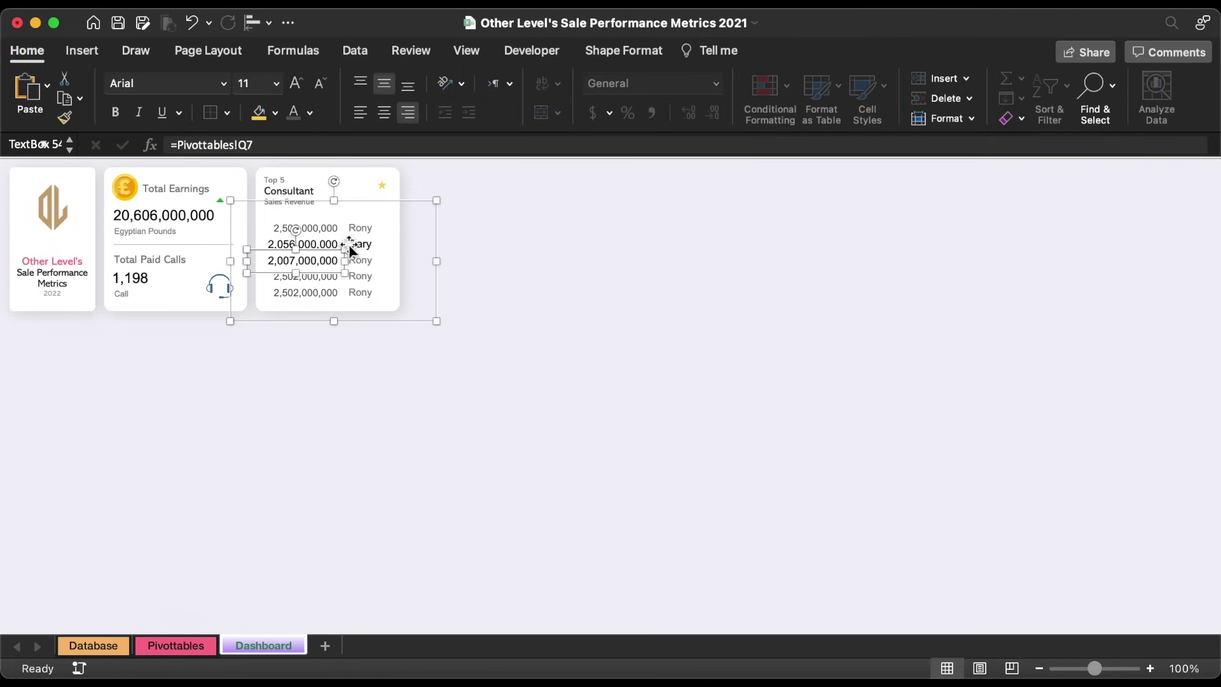
left_click(354, 260)
left_click(338, 145)
key("BackSpace")
type("7")
key("Return")
Relink the fourth and fifth rows to Pivottables Q8/P8 and Q9/P9.
left_click(318, 275)
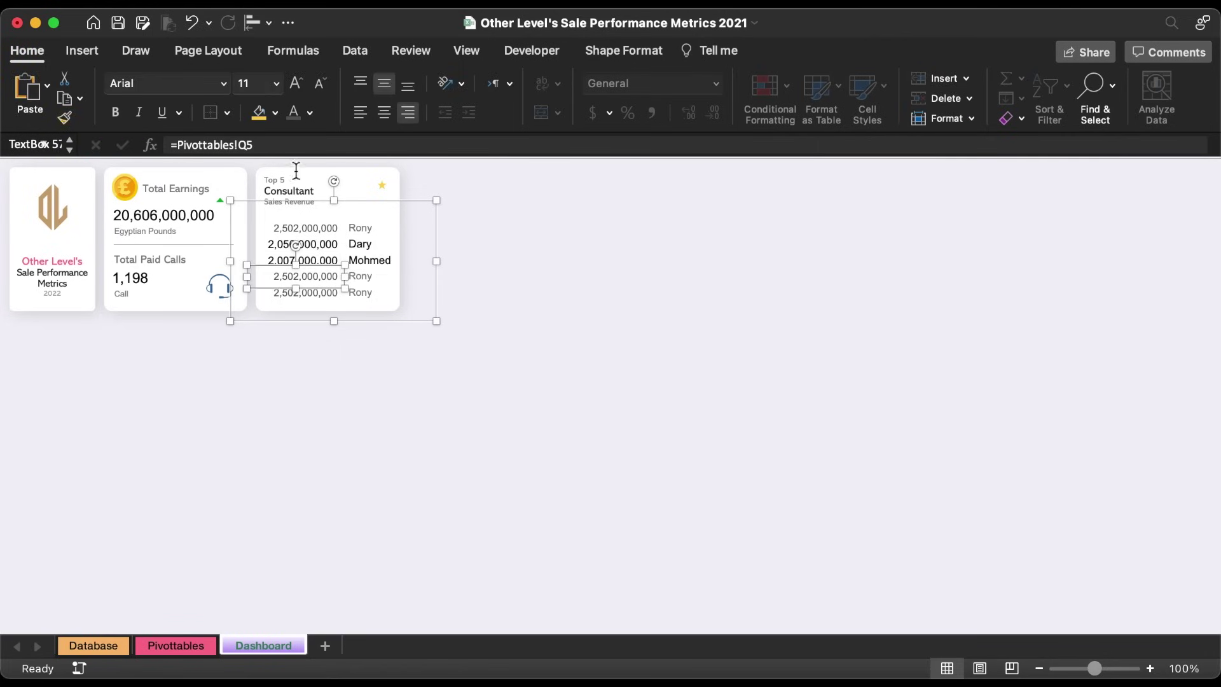
left_click(292, 147)
key("BackSpace")
type("8")
key("Return")
left_click(370, 279)
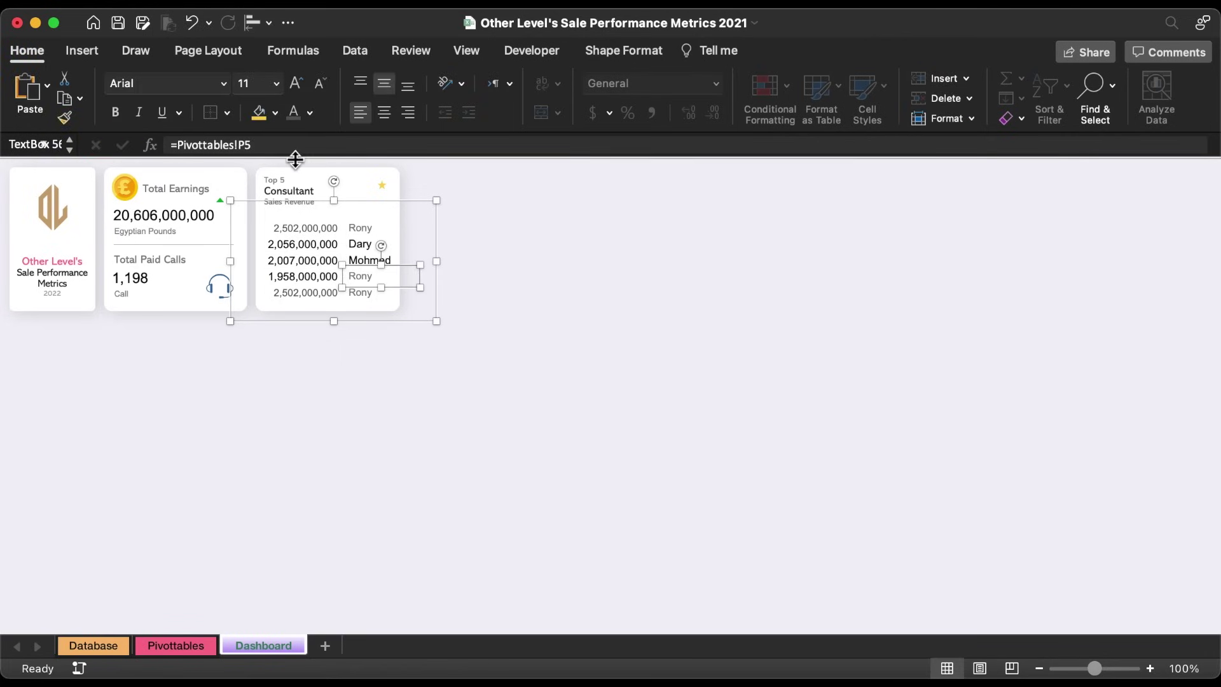
left_click(289, 147)
key("BackSpace")
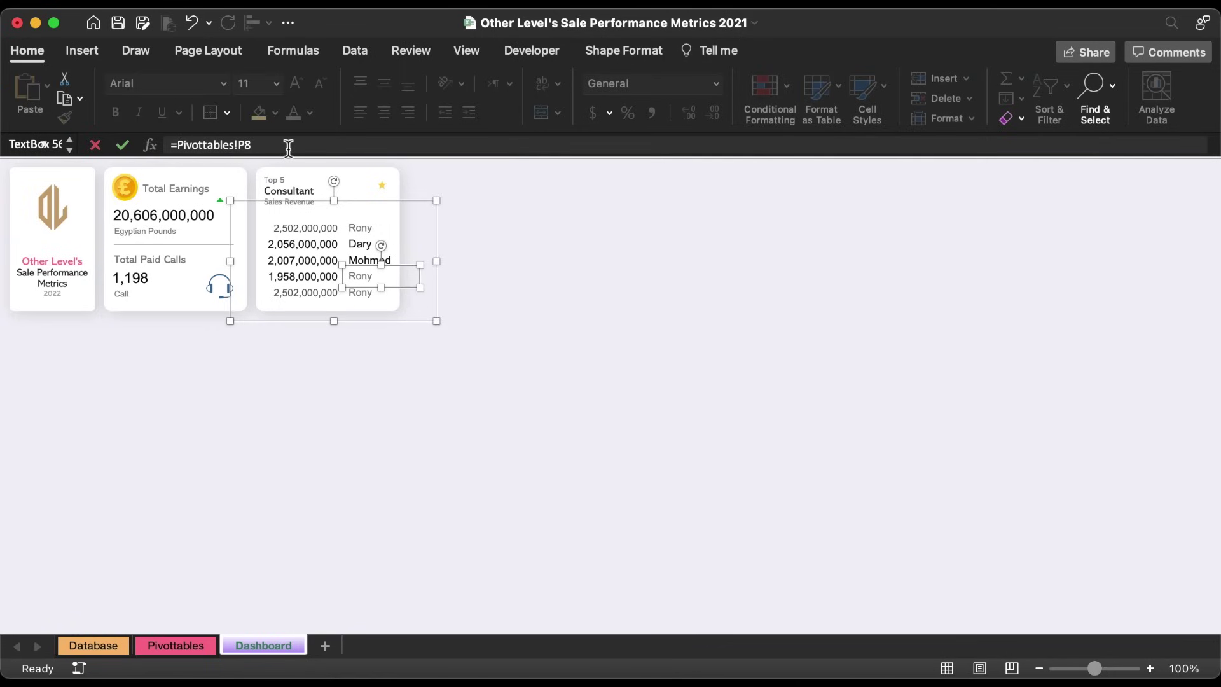
key("Return")
left_click(337, 296)
left_click(283, 145)
key("BackSpace")
type("9")
key("Return")
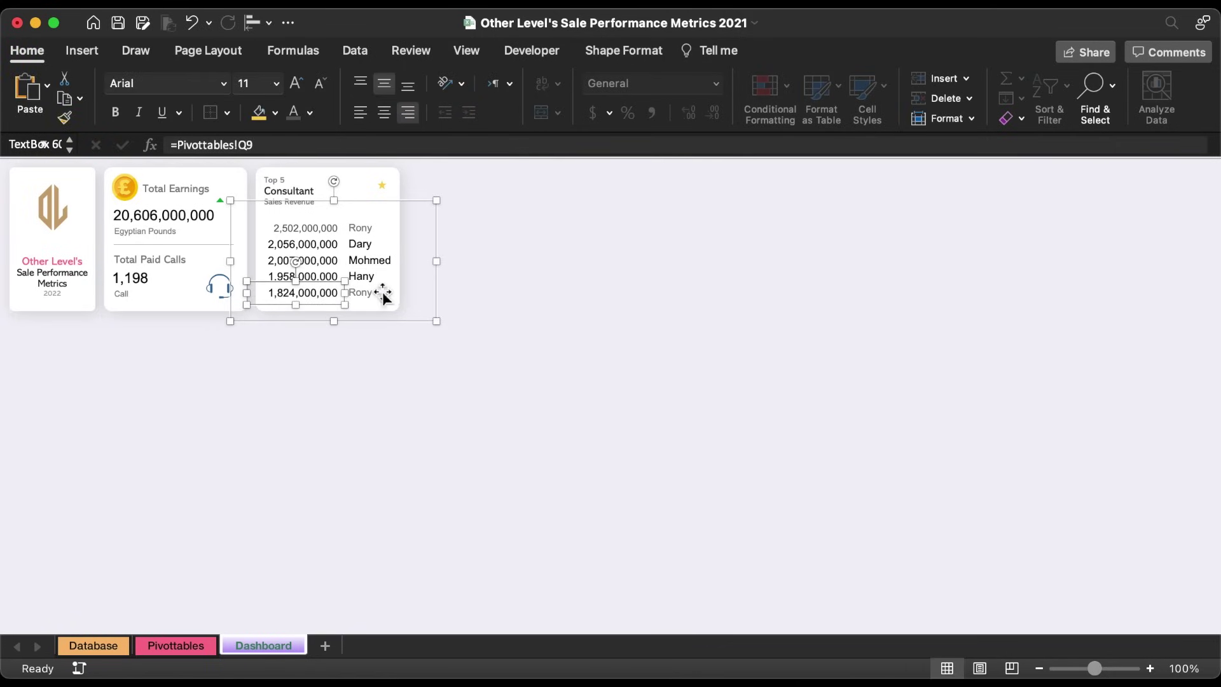
left_click(383, 296)
left_click(292, 145)
key("BackSpace")
type("9")
key("Return")
Format Painter the first fee's grey style onto the other four fee values.
left_click(305, 227)
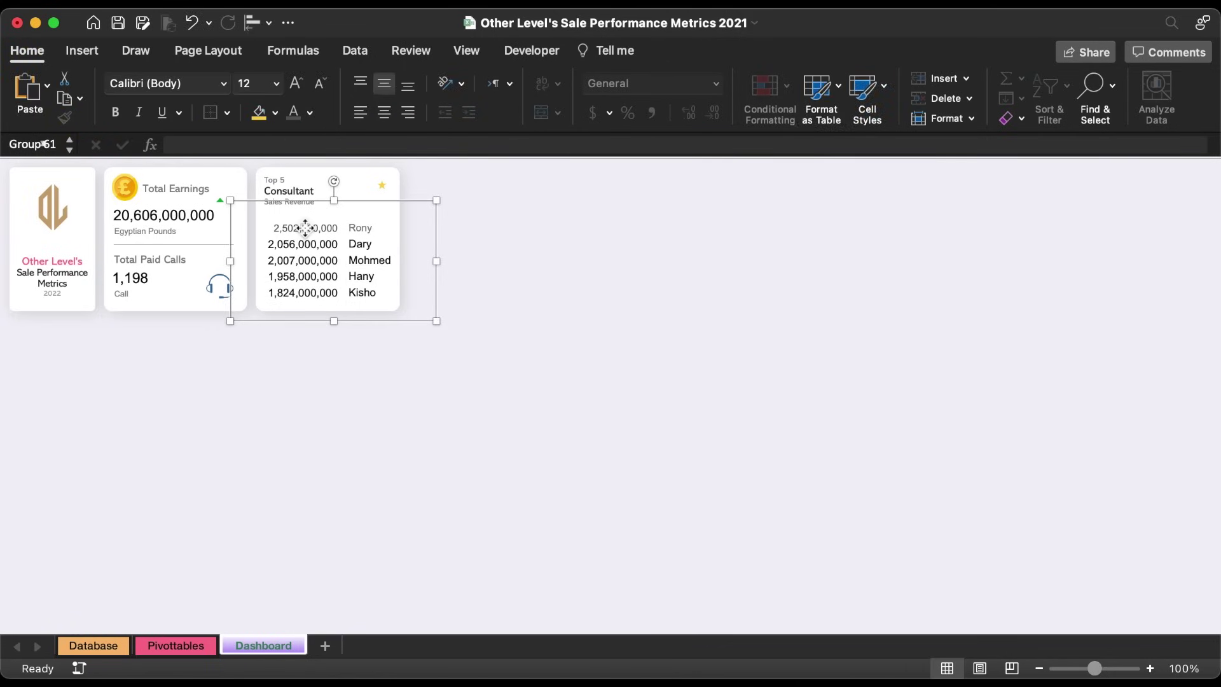
left_click(305, 228)
left_click(66, 119)
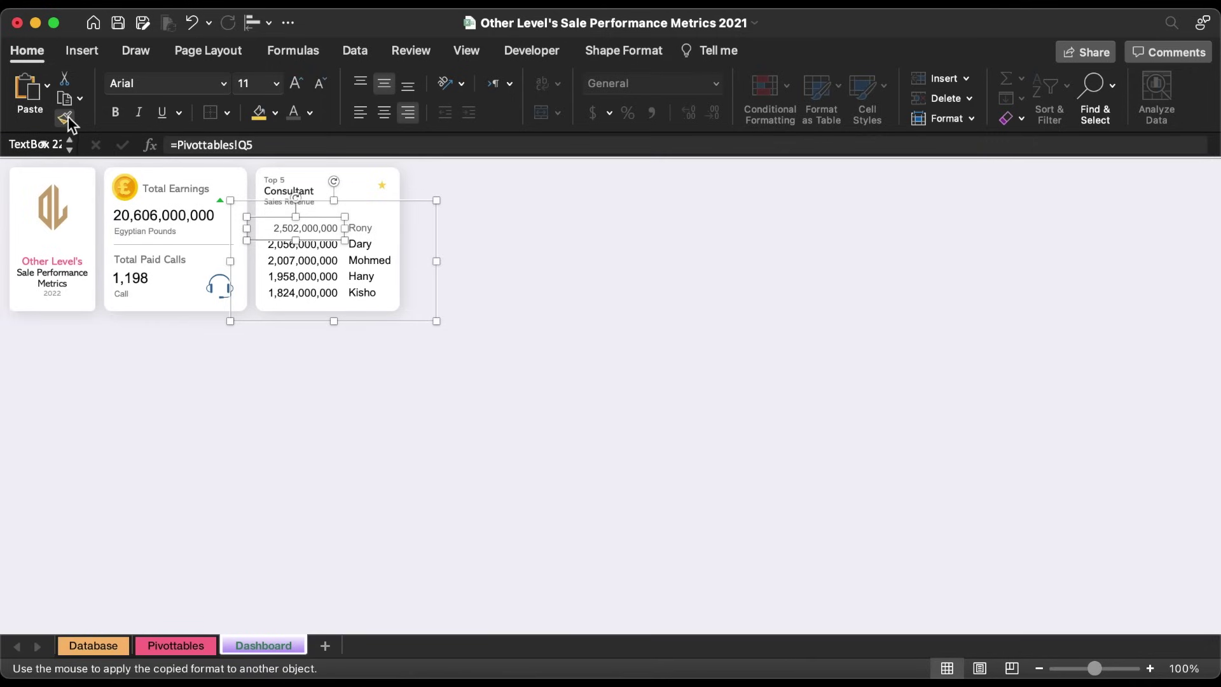
left_click(284, 247)
left_click(283, 261)
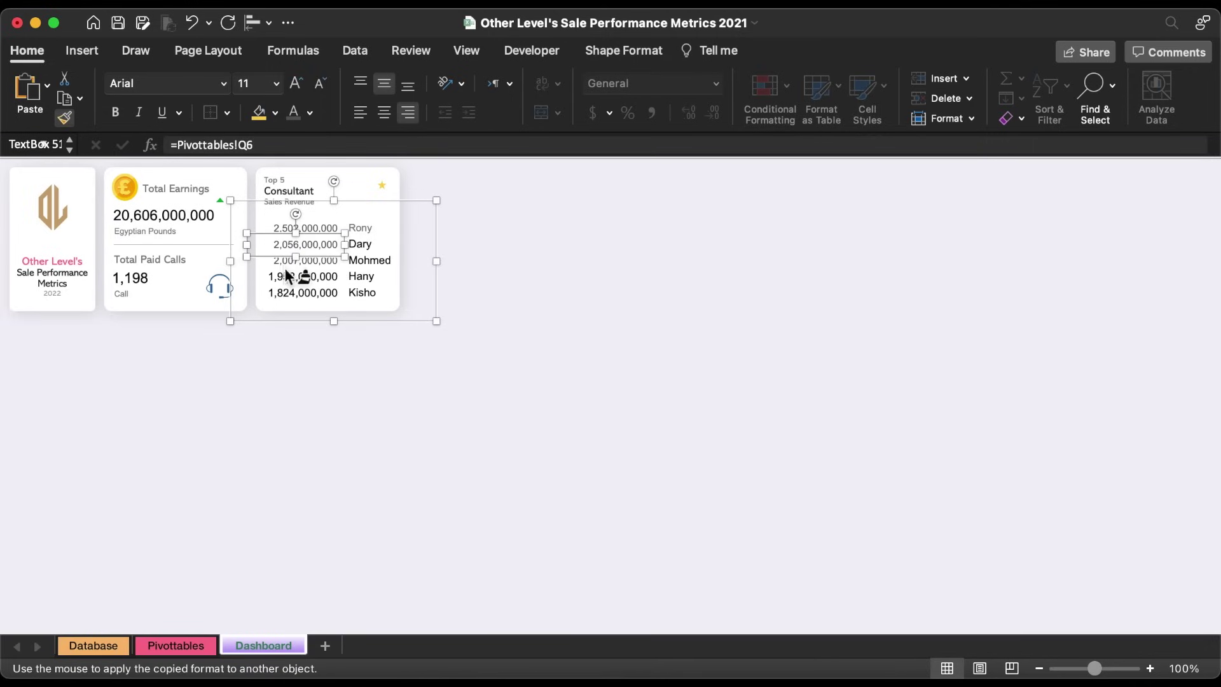
left_click(286, 277)
left_click(289, 293)
Format Painter the first name's grey style onto the other consultant names.
left_click(376, 236)
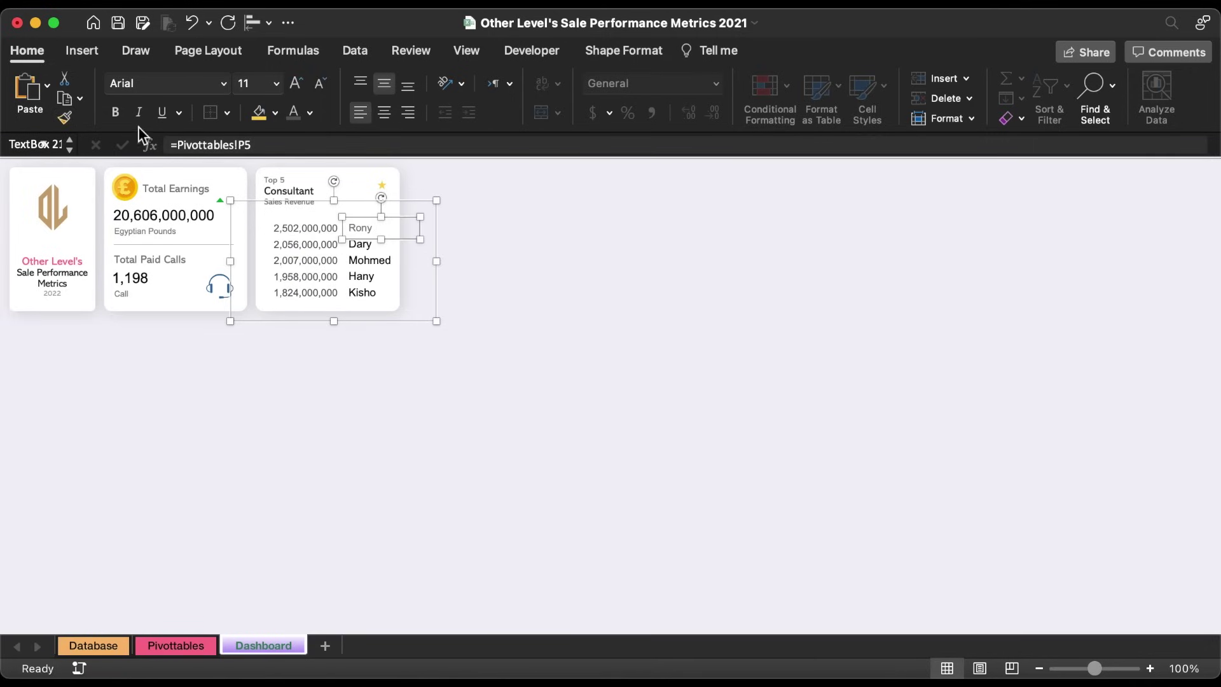
left_click(68, 120)
left_click(367, 255)
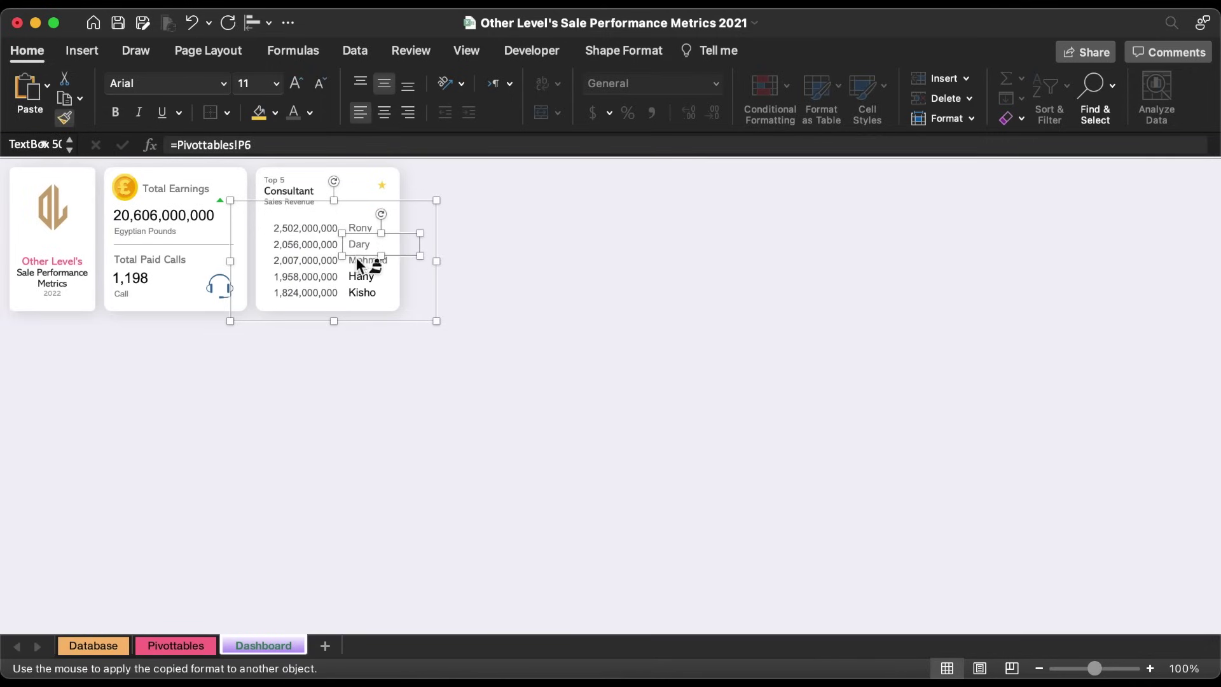
left_click(362, 278)
left_click(369, 294)
left_click(459, 270)
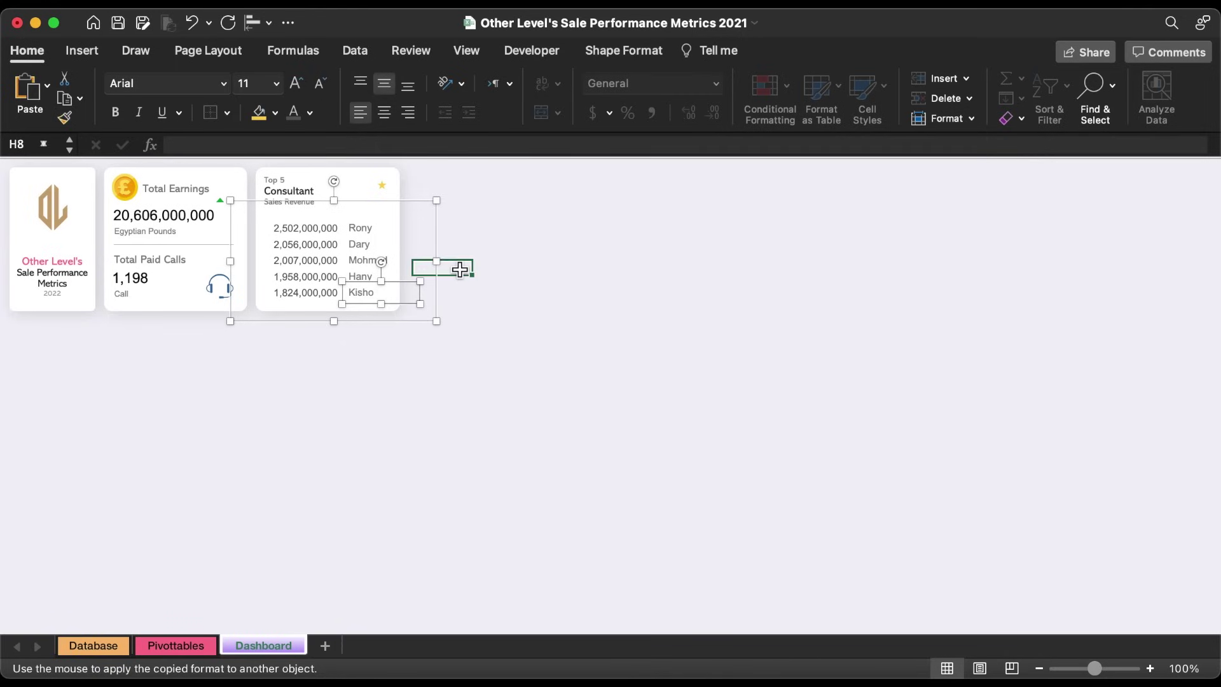
Copy the Top 5 Consultant card's rectangle to its right and set its width to 6.03 inches.
left_click(346, 175)
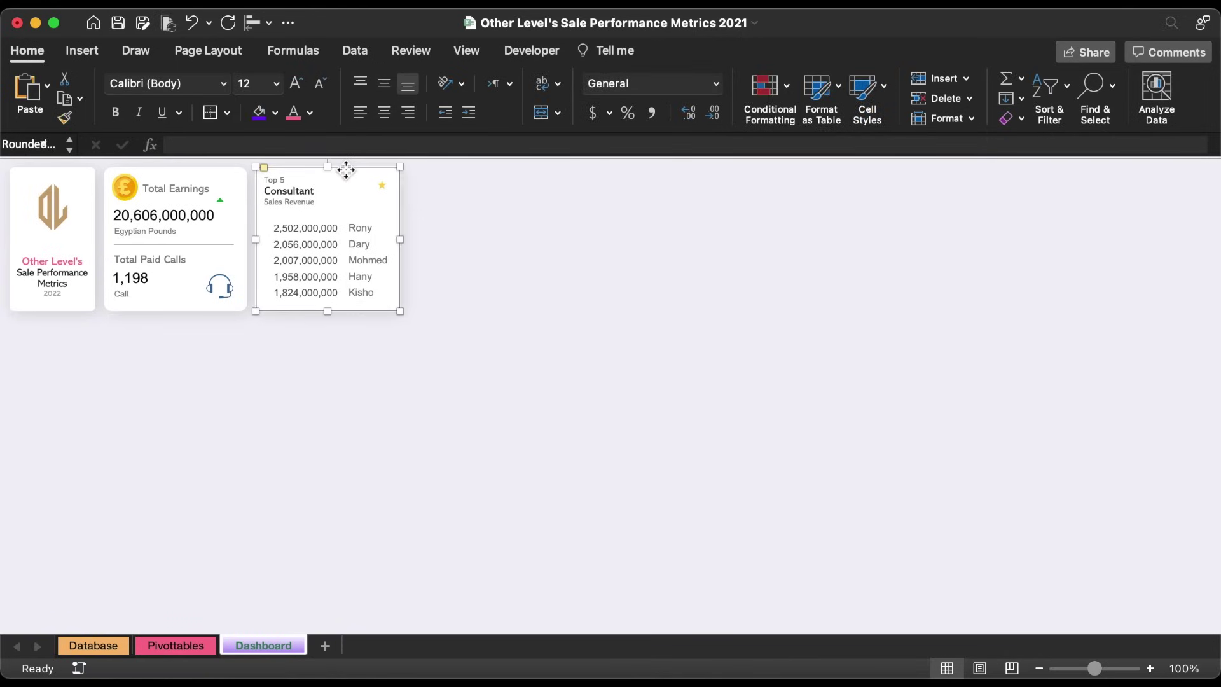
left_click_drag(346, 170, 500, 182)
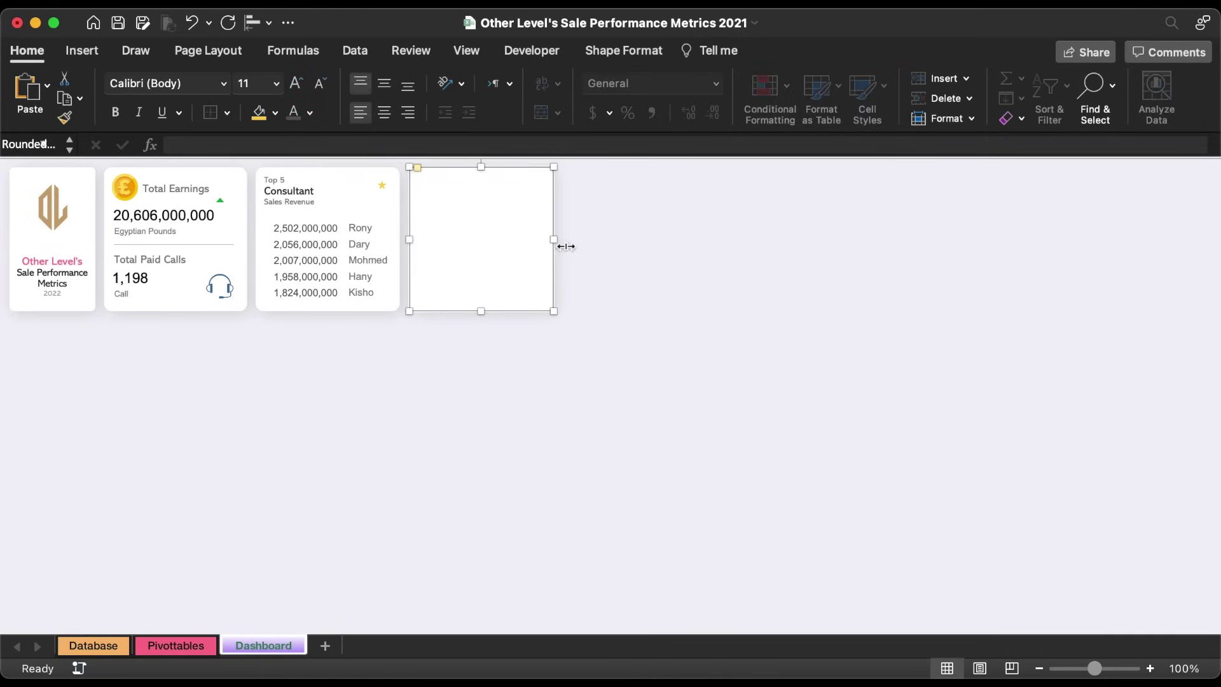
left_click_drag(553, 239, 836, 244)
left_click(645, 56)
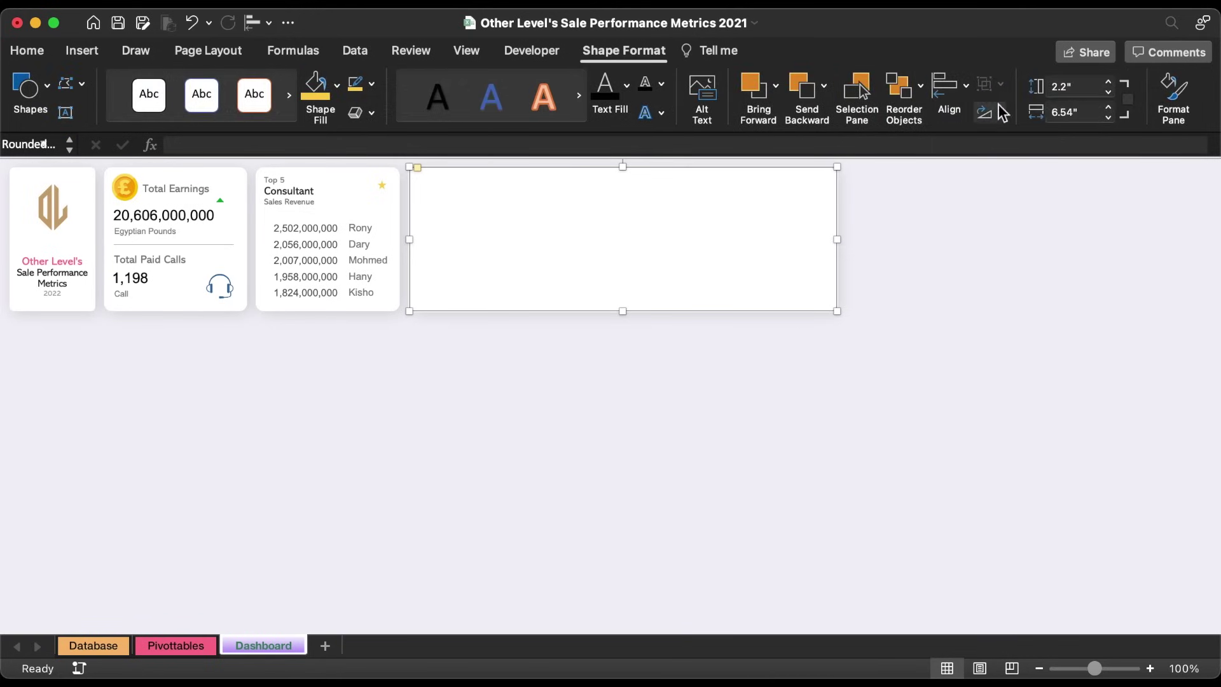
left_click(1073, 112)
type("6.03")
key("Return")
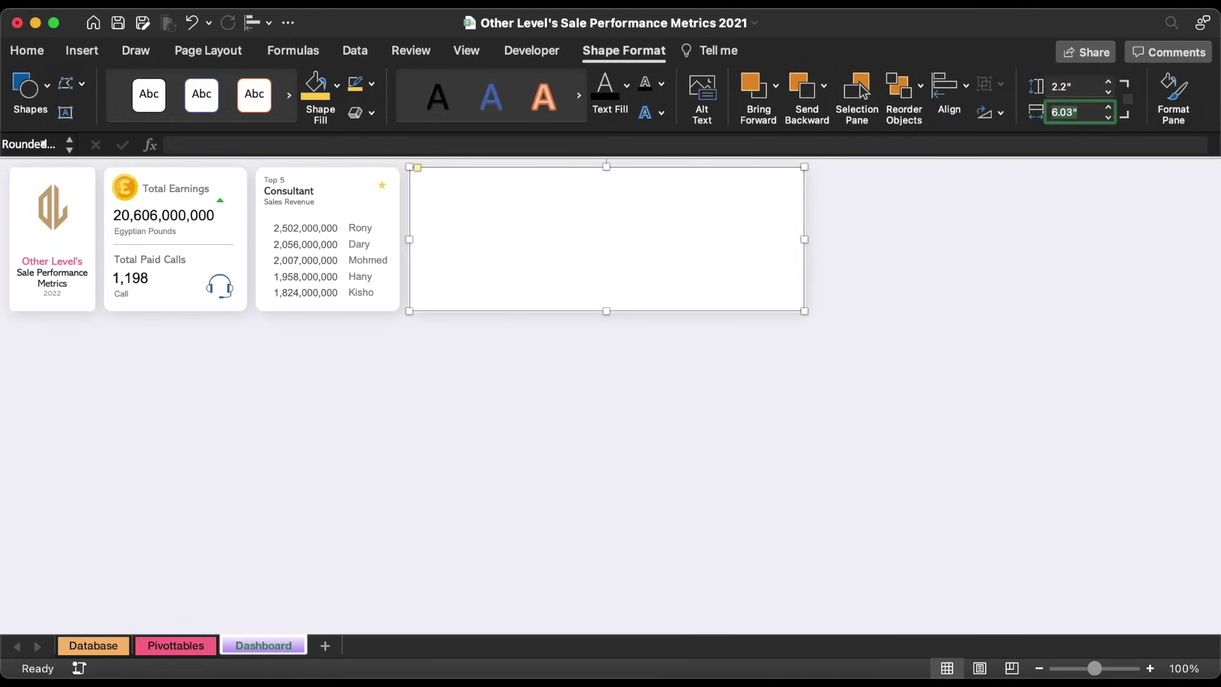
Copy the title box into the new card, retitle it 'Total Earning by Months', and shrink it to fit.
left_click(300, 197)
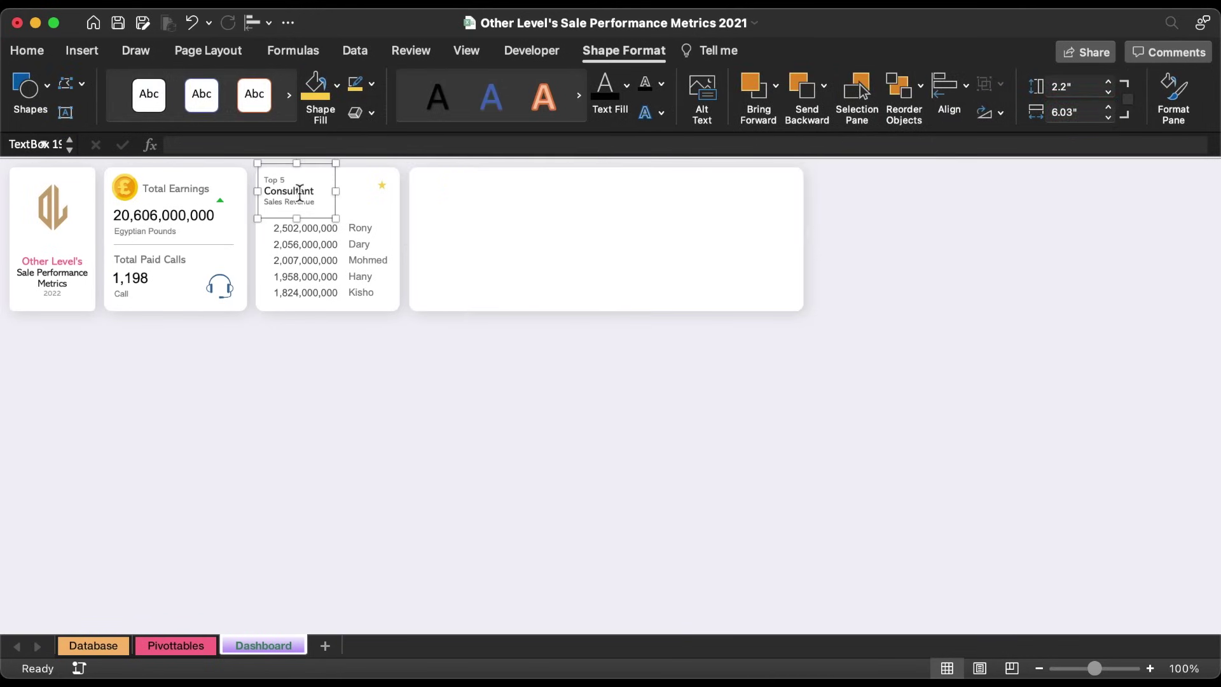
left_click_drag(308, 163, 473, 185)
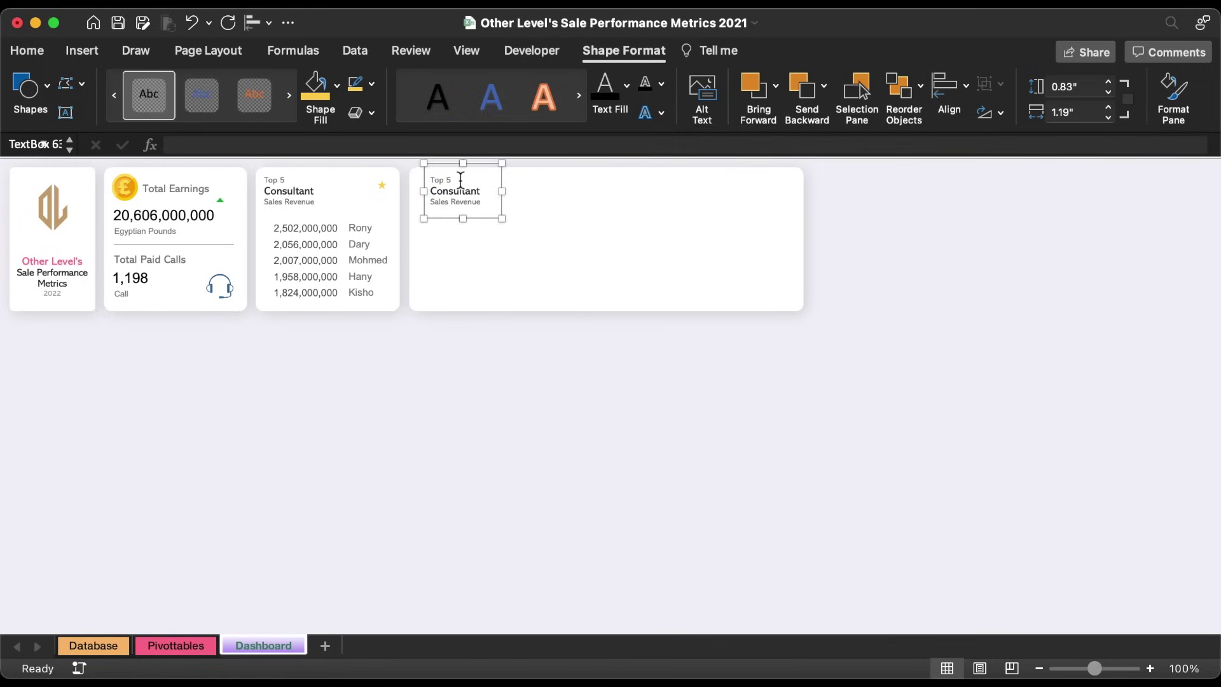
key("super+z")
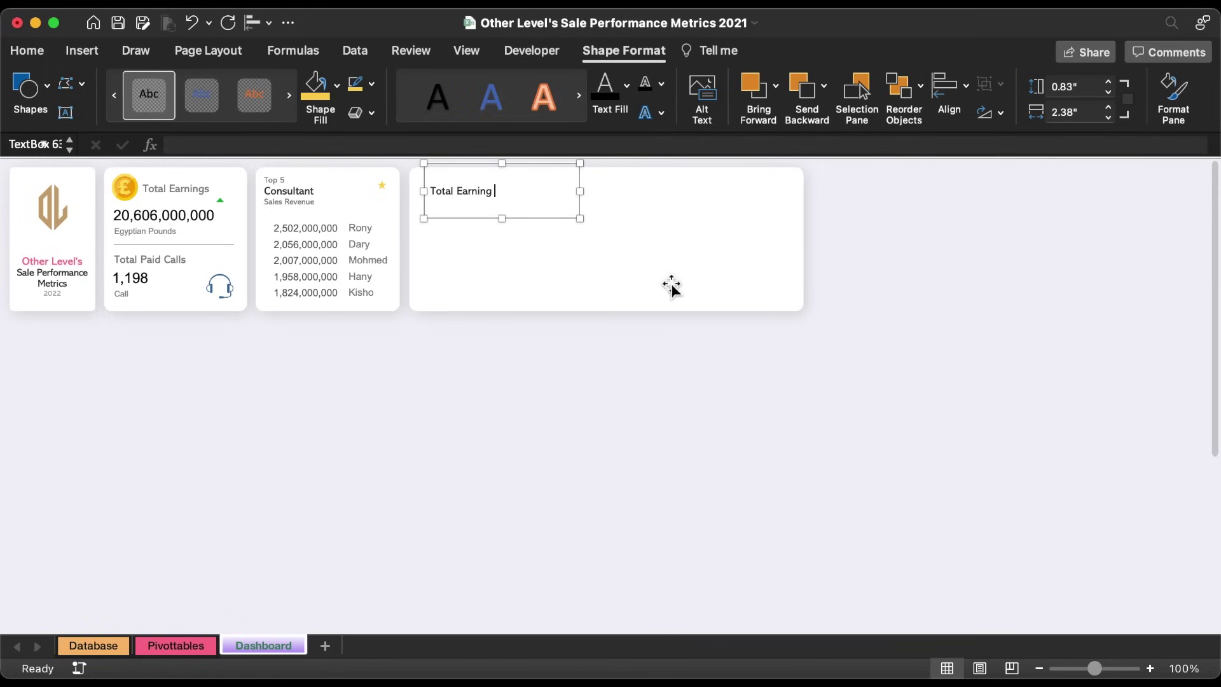
type("Total Earning by Months")
left_click_drag(507, 227, 519, 204)
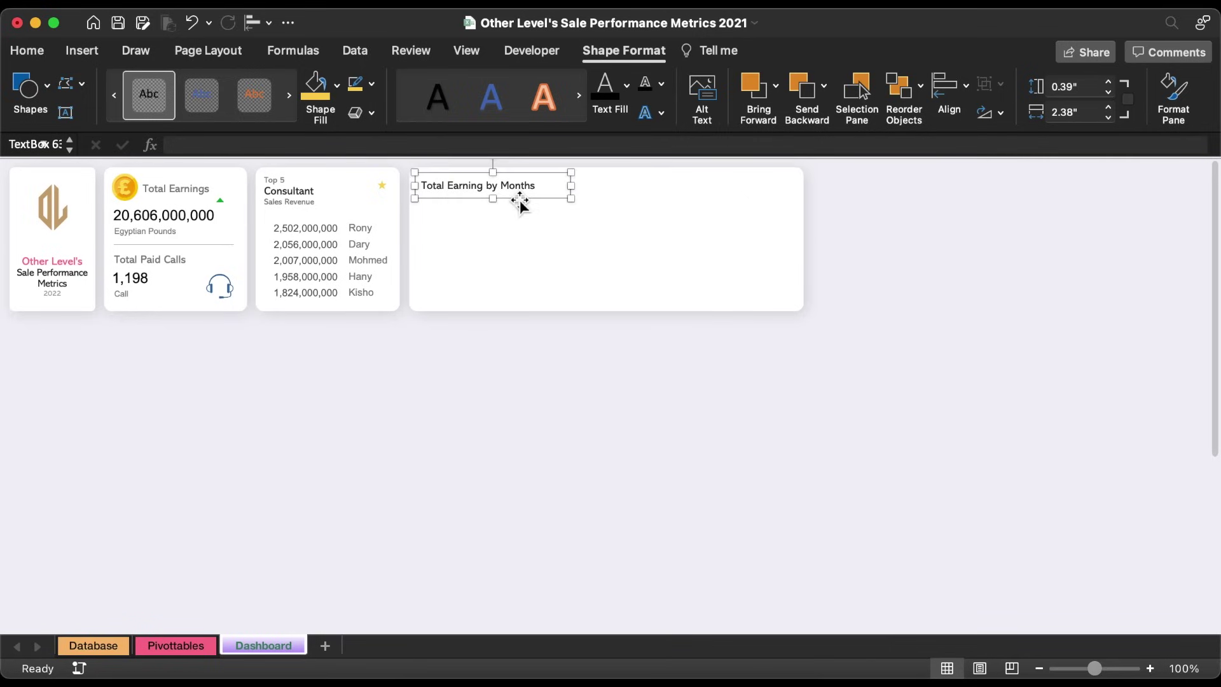
On Pivottables, copy the pivot in columns K:N and paste it at column S.
left_click(181, 646)
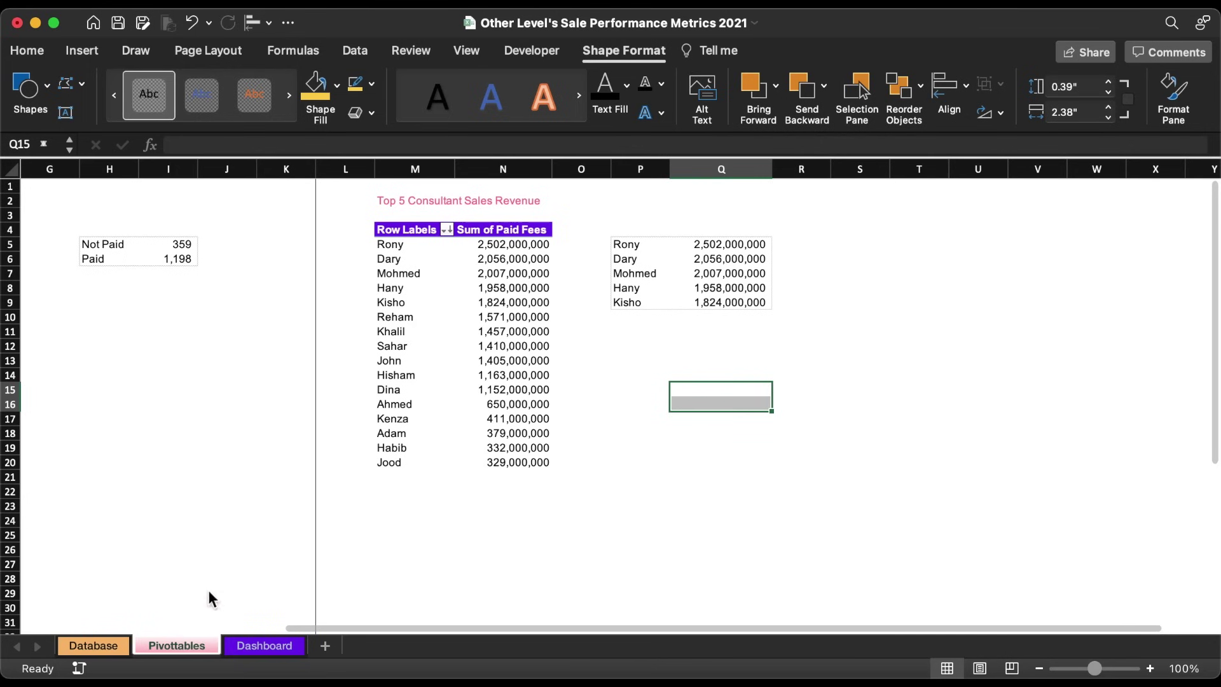
scroll(695, 363, "right", 2)
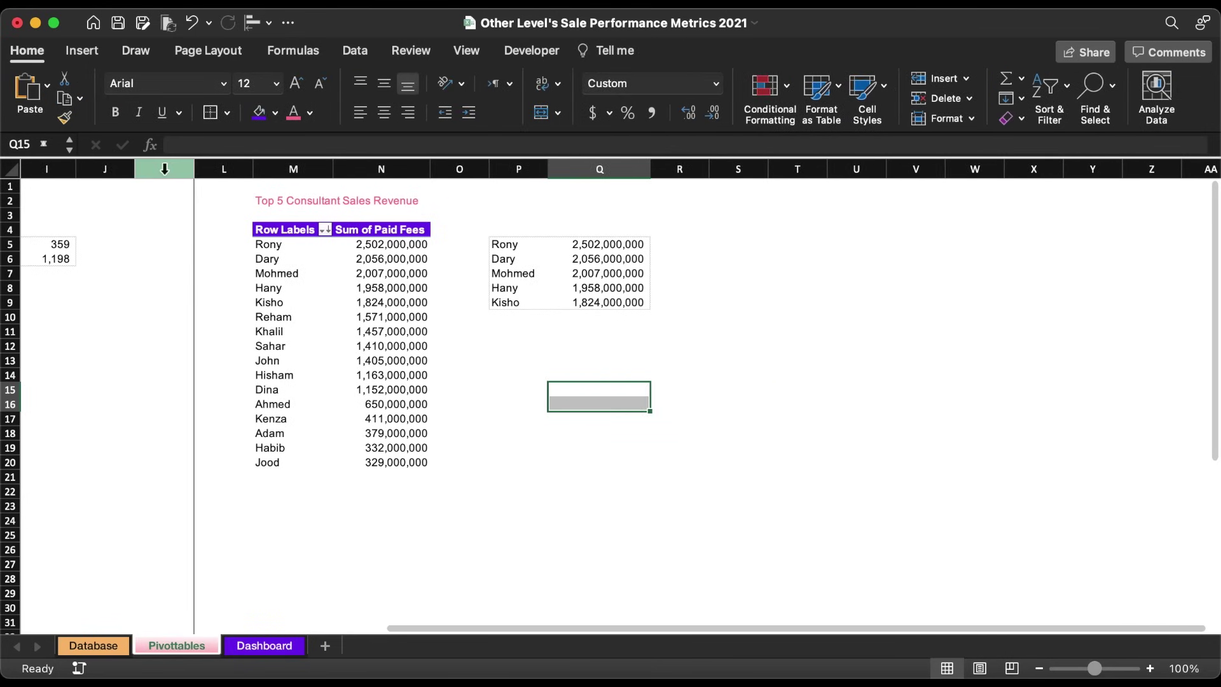
left_click_drag(164, 169, 377, 169)
key("super+c")
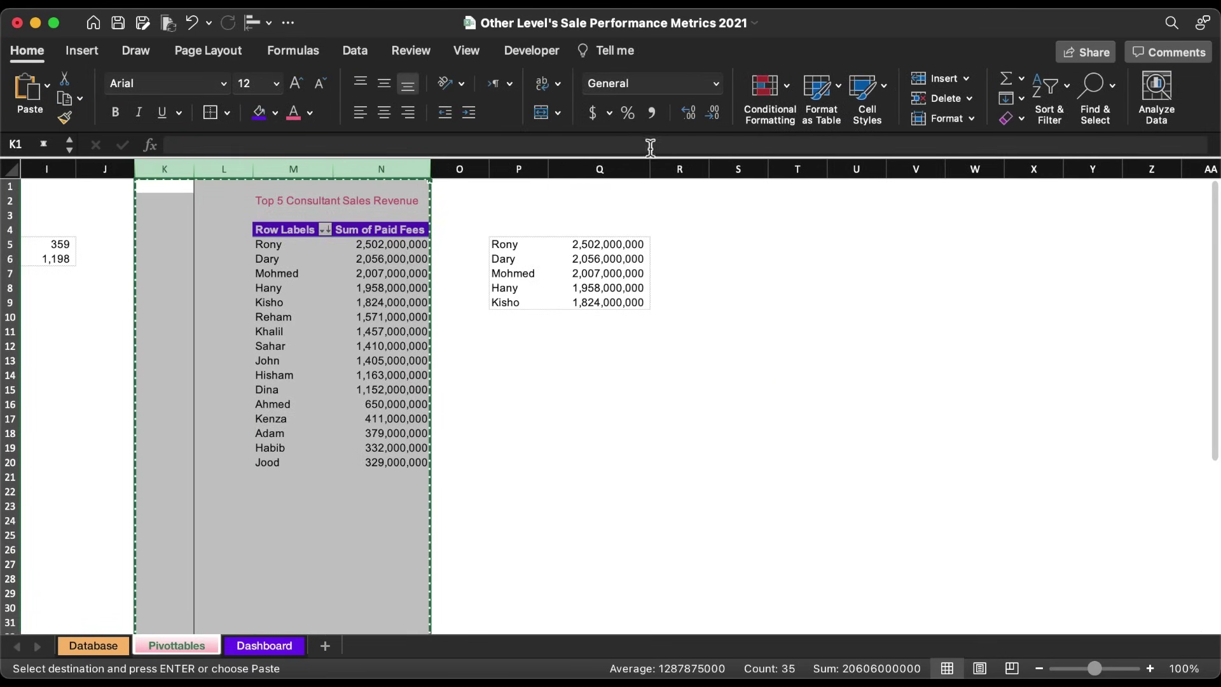
left_click(738, 169)
key("super+v")
Retitle the copied pivot in U2 as 'Total Earnings by months'.
scroll(902, 245, "right", 6)
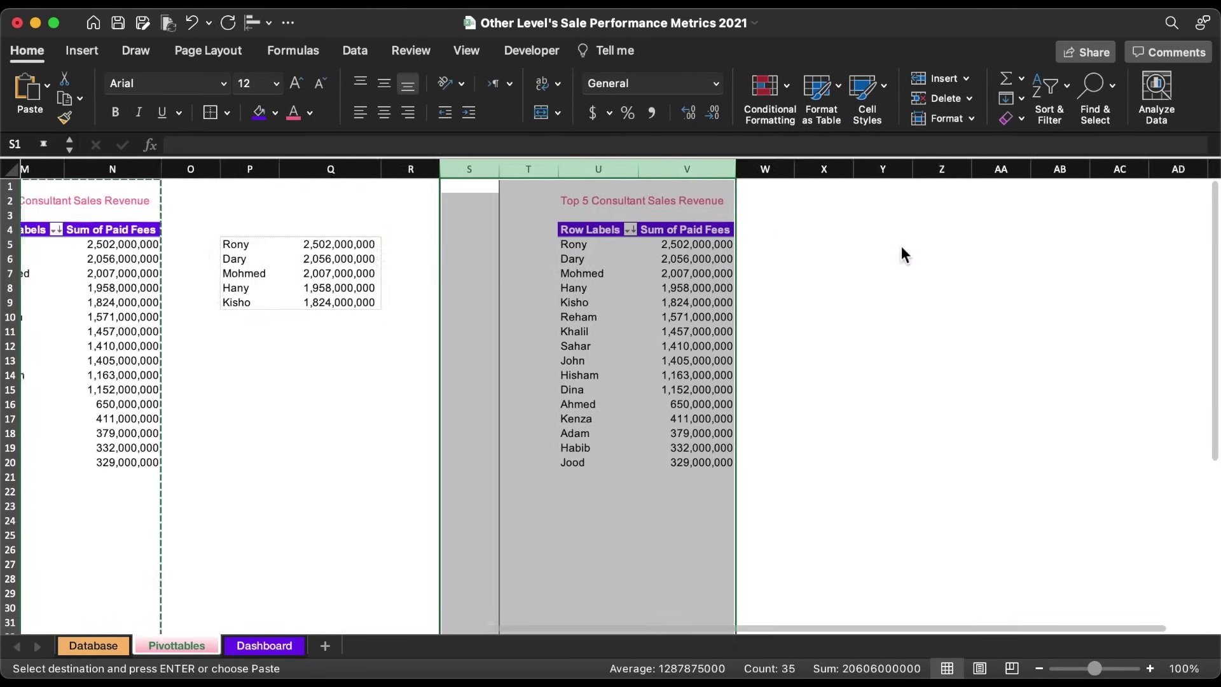
double_click(692, 274)
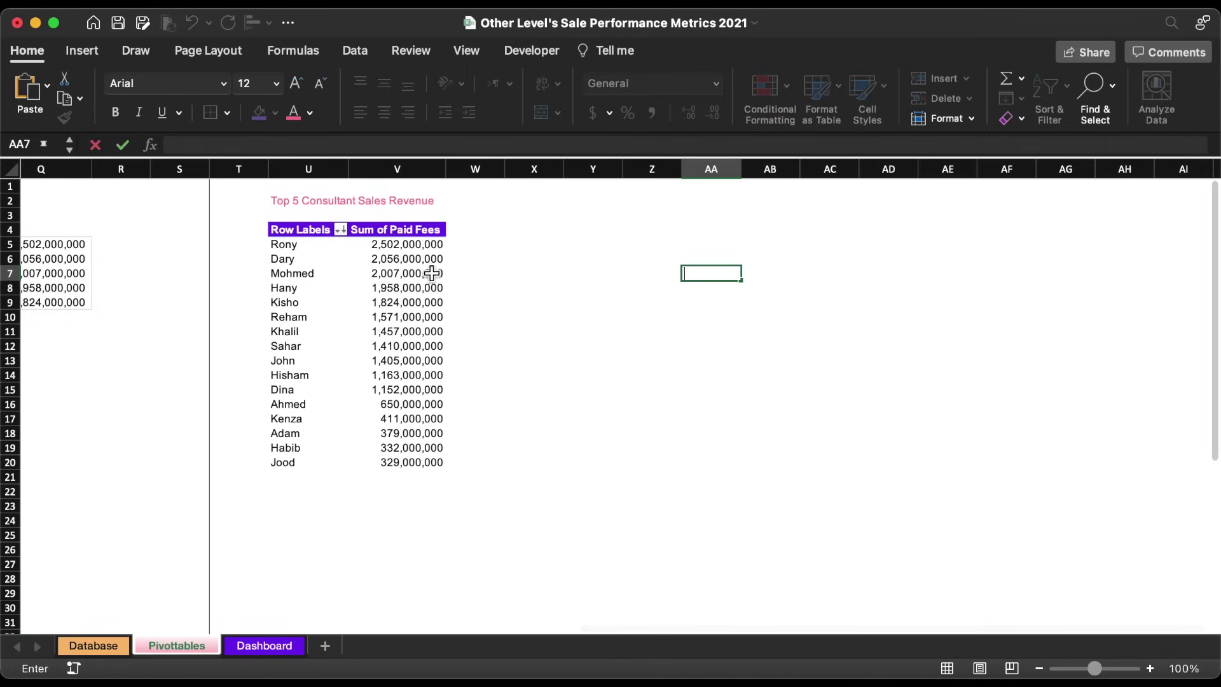
left_click(329, 207)
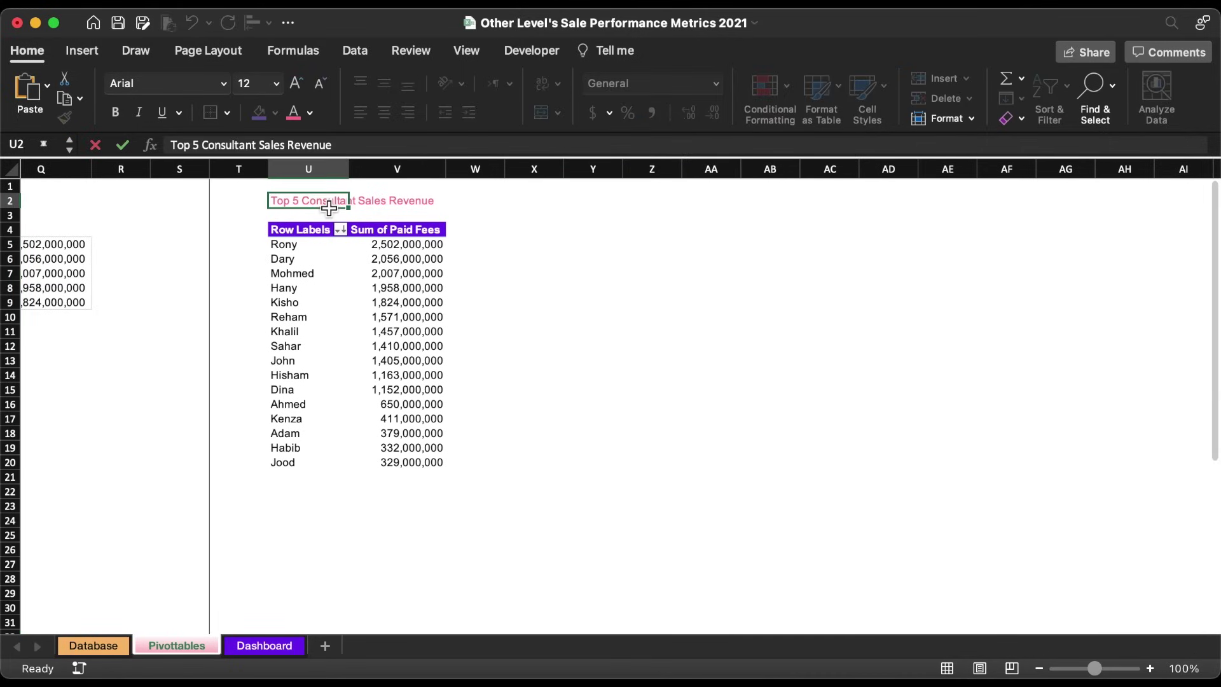
triple_click(293, 144)
type("Total Earning")
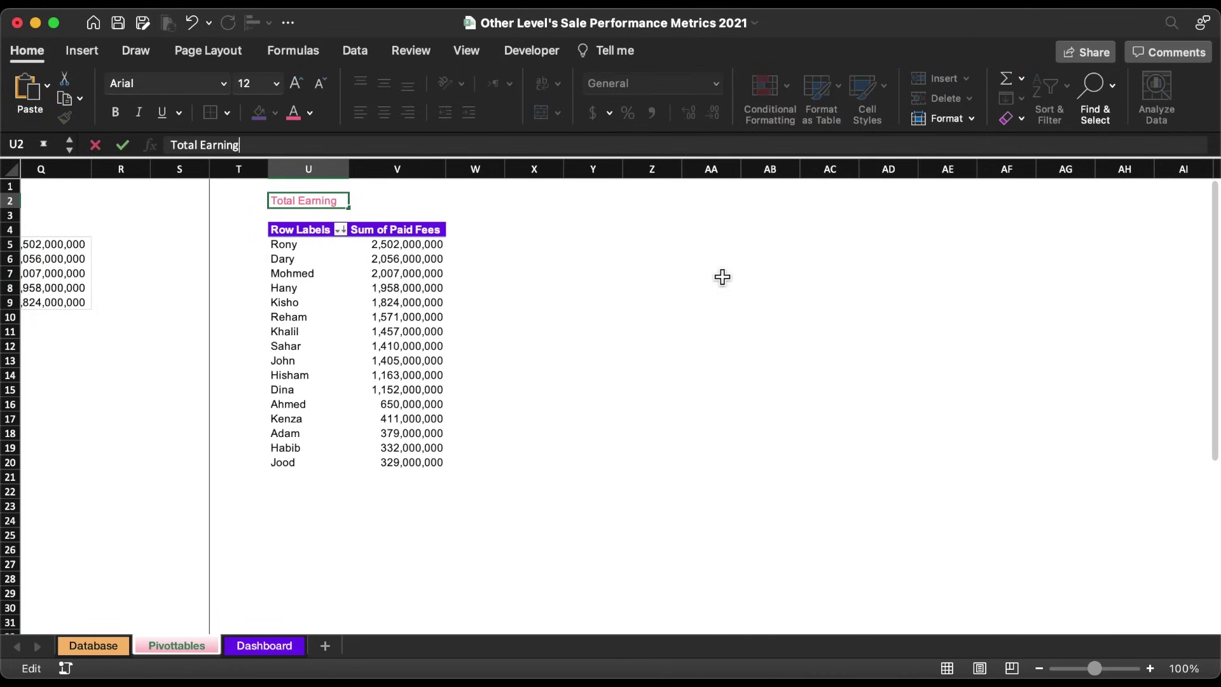
type("s by months")
key("Return")
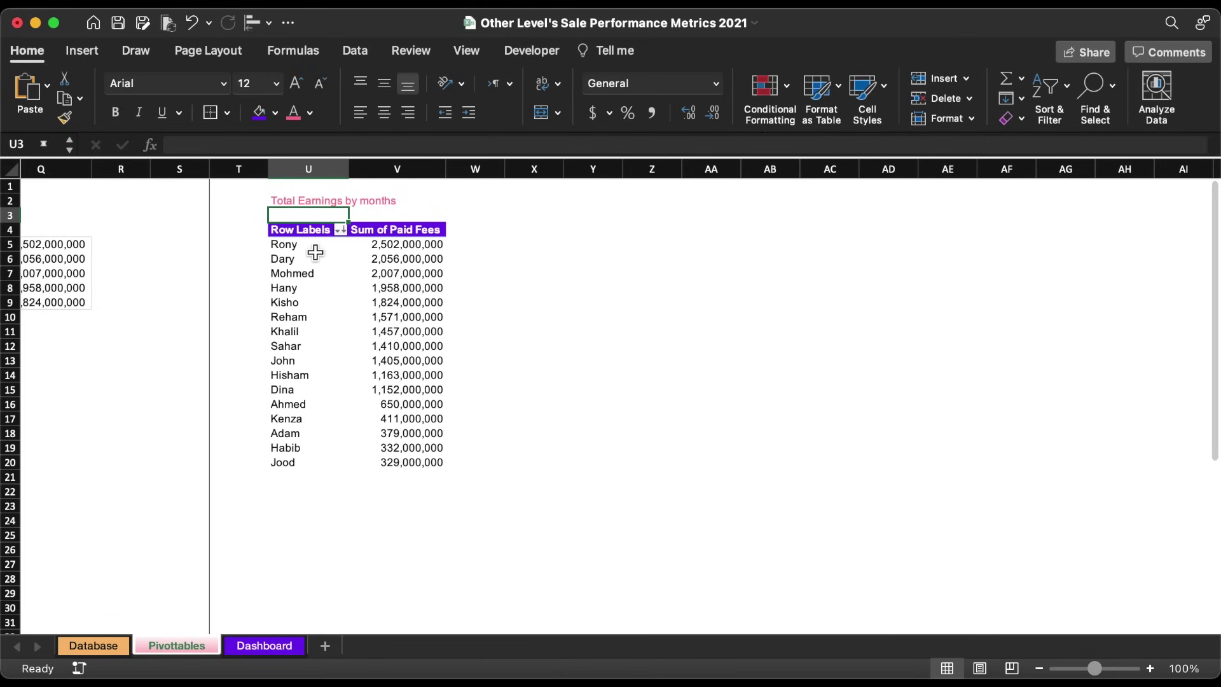
Swap Consultant for Month in the copied pivot's Rows field.
left_click(315, 250)
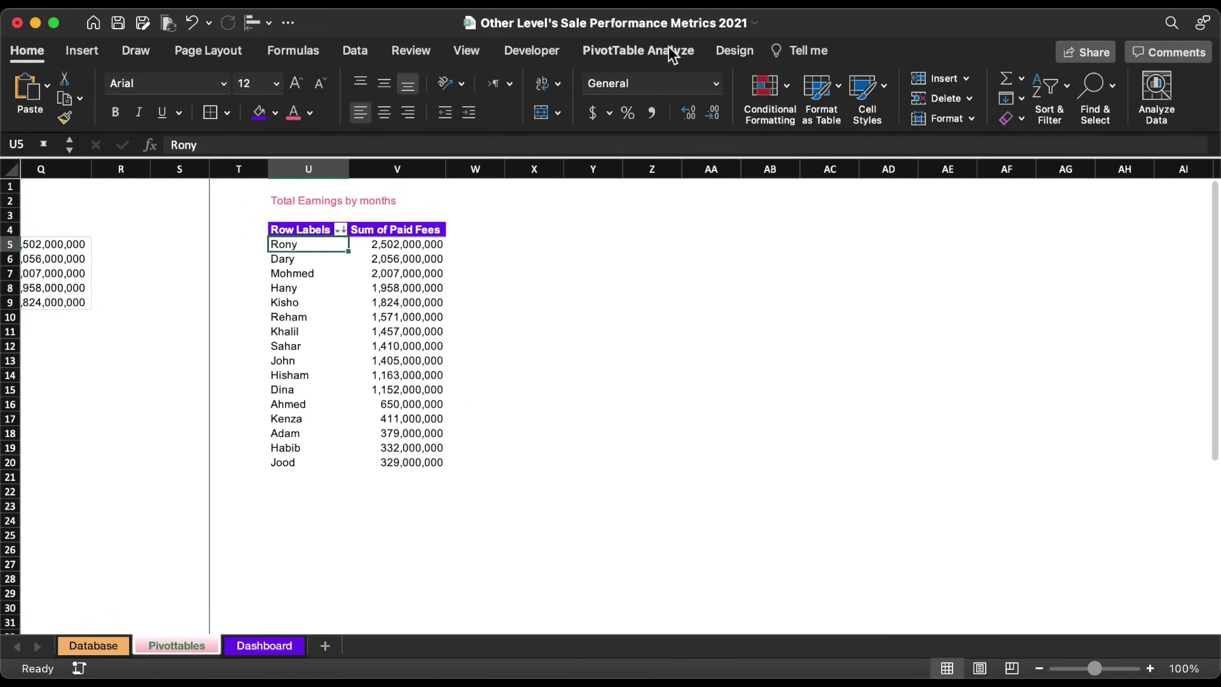
left_click(639, 51)
left_click(1107, 91)
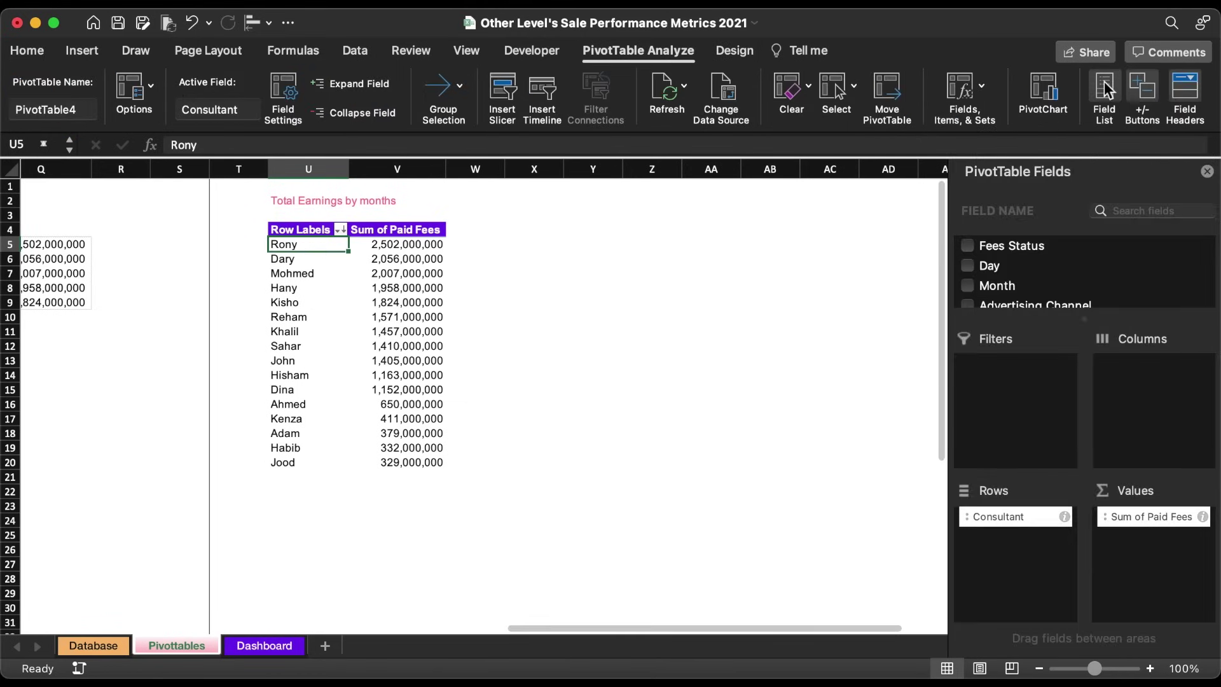
left_click_drag(992, 291, 788, 470)
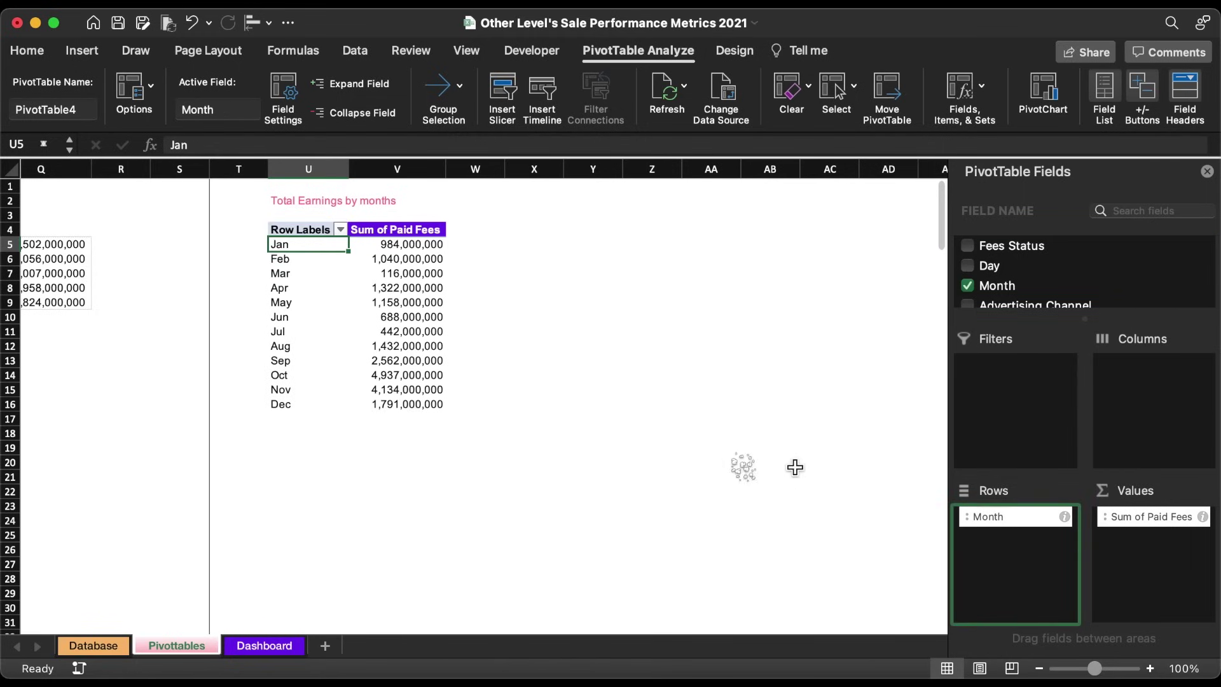
Format Painter the Sum of Paid Fees header style onto the Row Labels header.
left_click(371, 236)
left_click(26, 50)
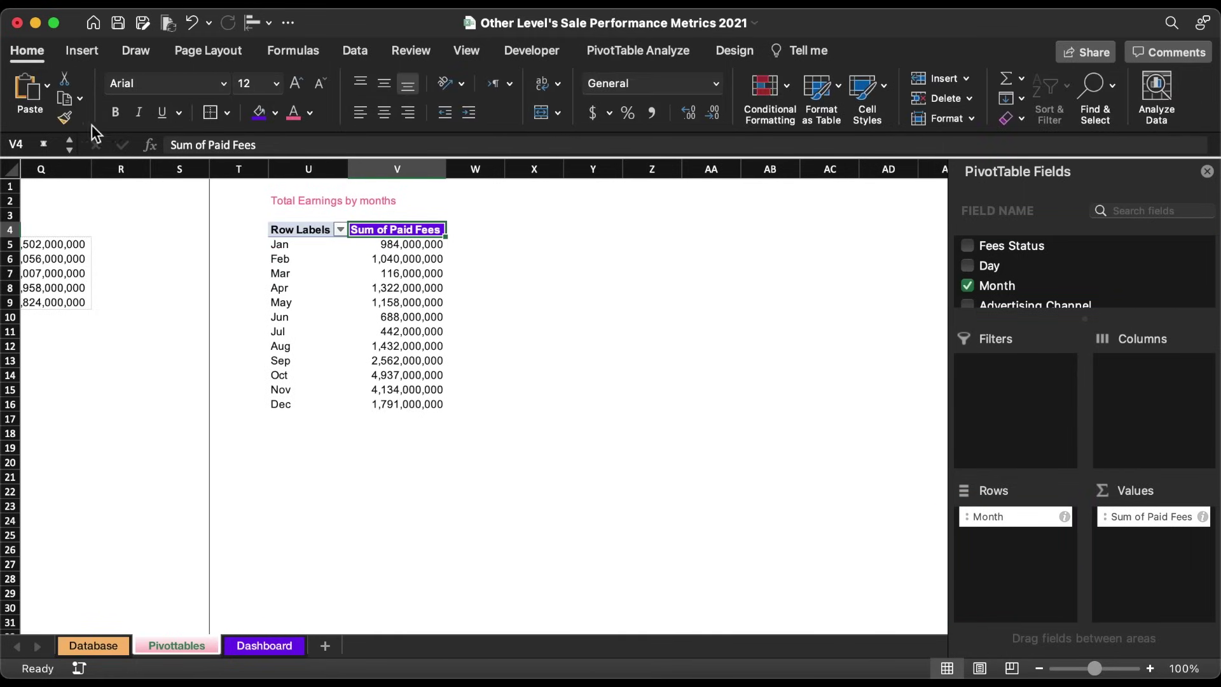
left_click(64, 118)
left_click(317, 238)
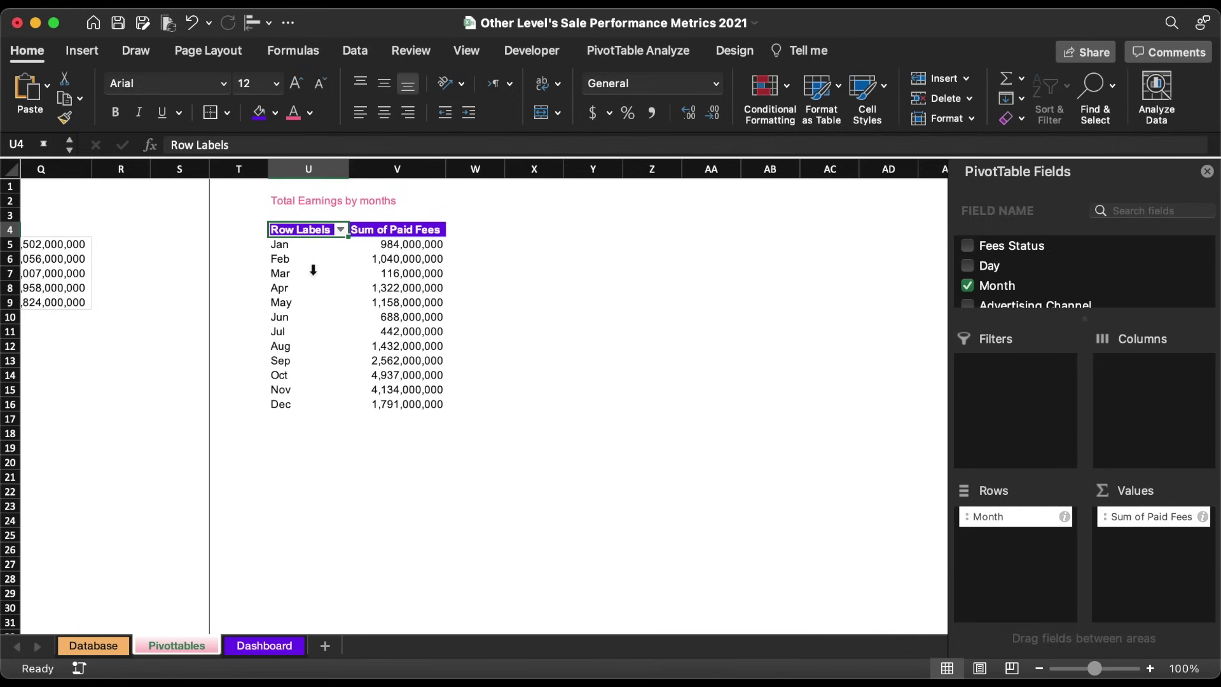
left_click(312, 269)
left_click(91, 55)
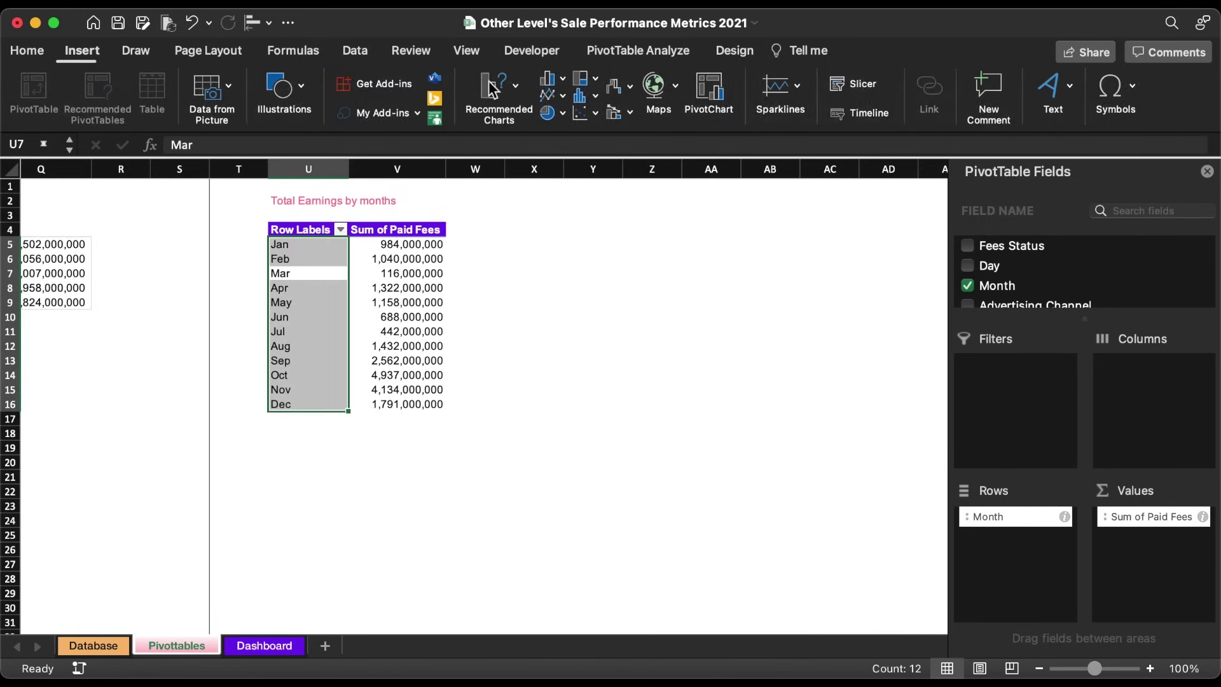
Insert a 2-D line PivotChart and place it beside the monthly pivot table.
left_click(552, 99)
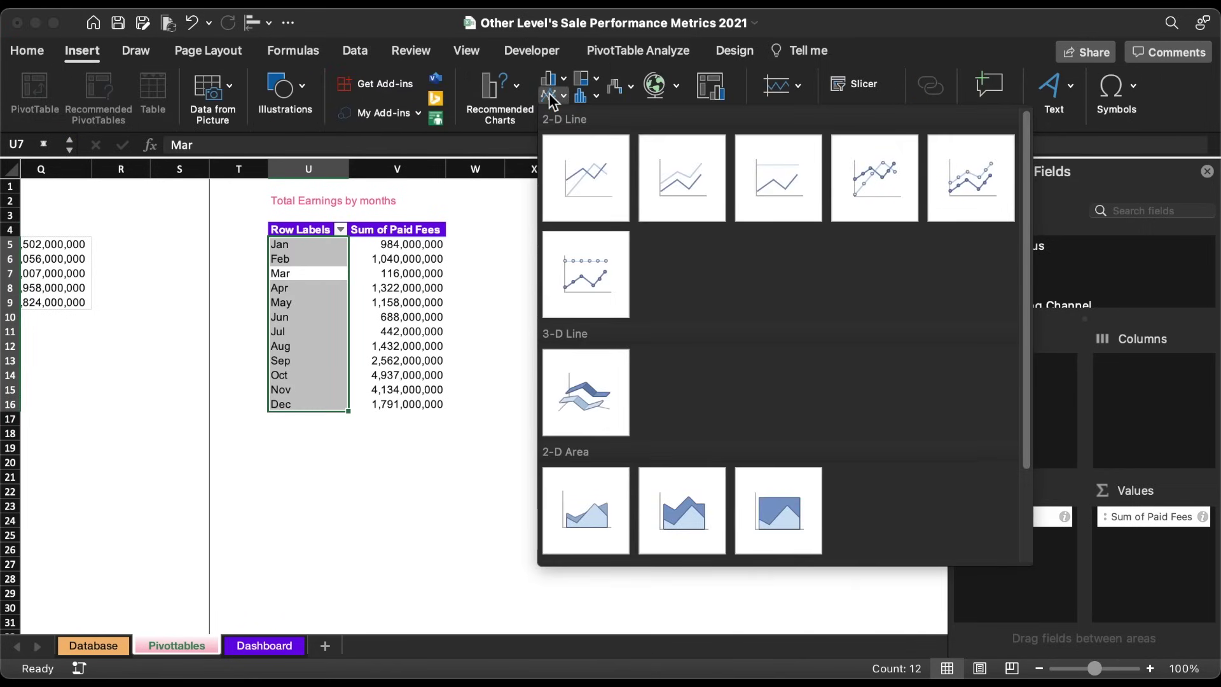
left_click(585, 178)
left_click_drag(580, 307, 799, 267)
Strip the chart of its vertical axis, legend, title, gridlines and month axis.
left_click(583, 330)
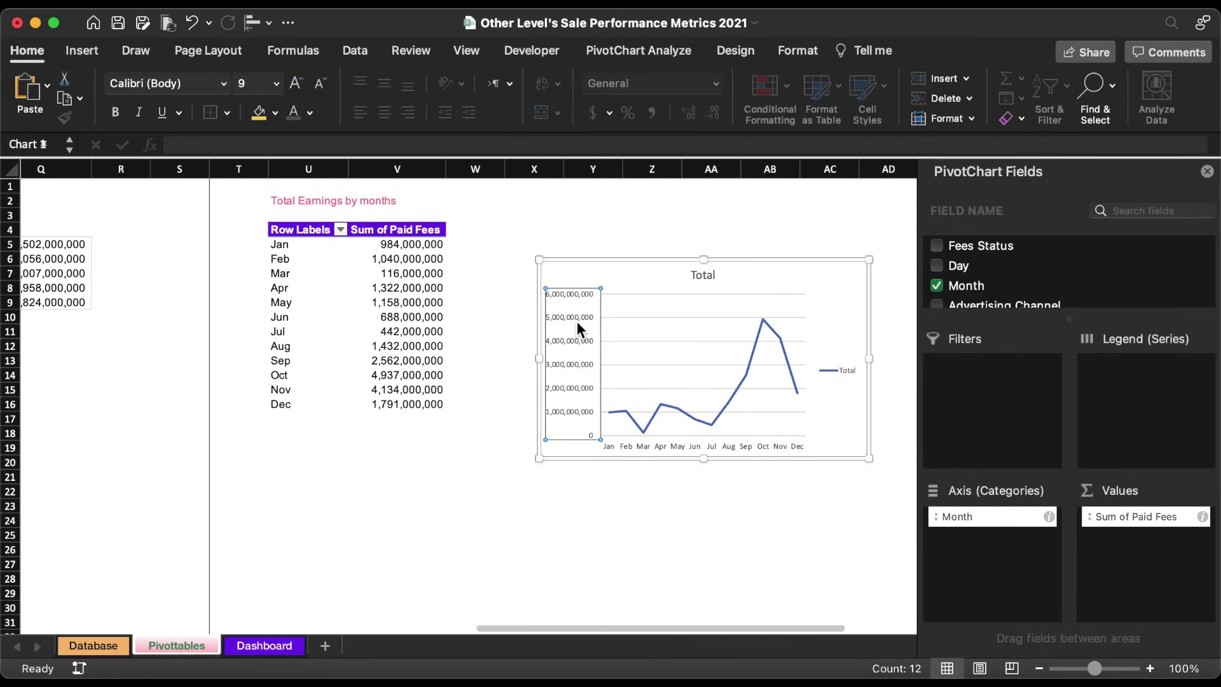
key("Delete")
left_click(826, 378)
key("Delete")
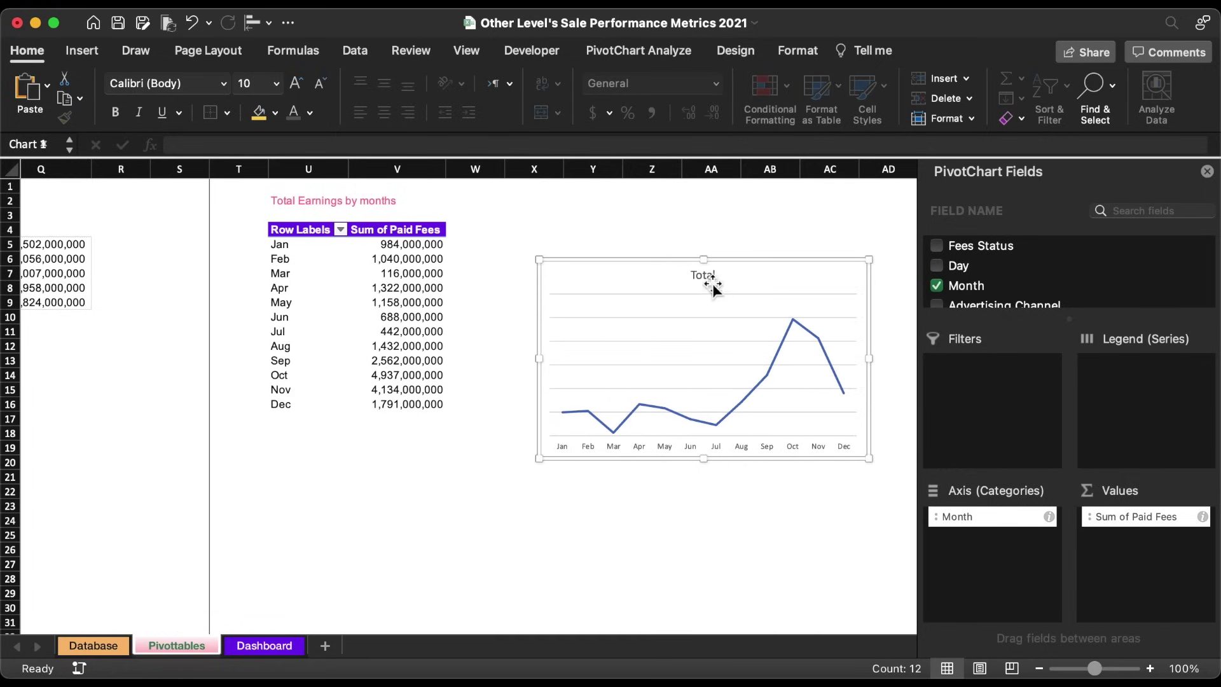
left_click(704, 277)
key("Delete")
left_click(699, 299)
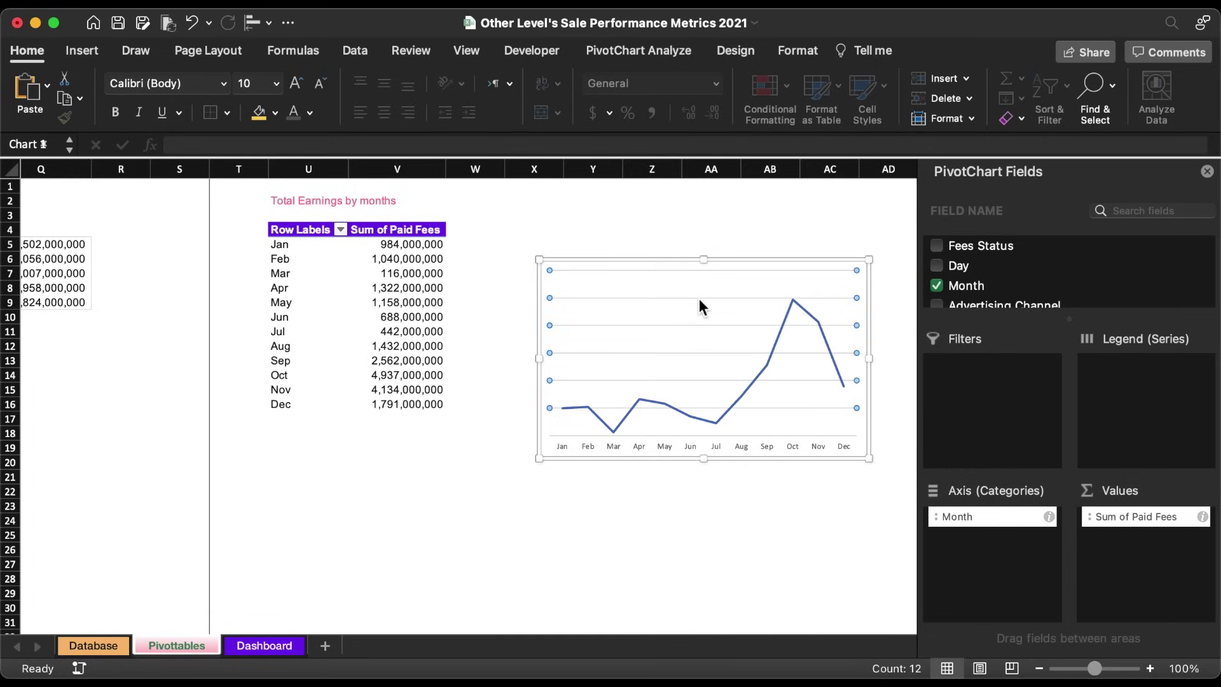
key("Delete")
left_click_drag(741, 274, 673, 262)
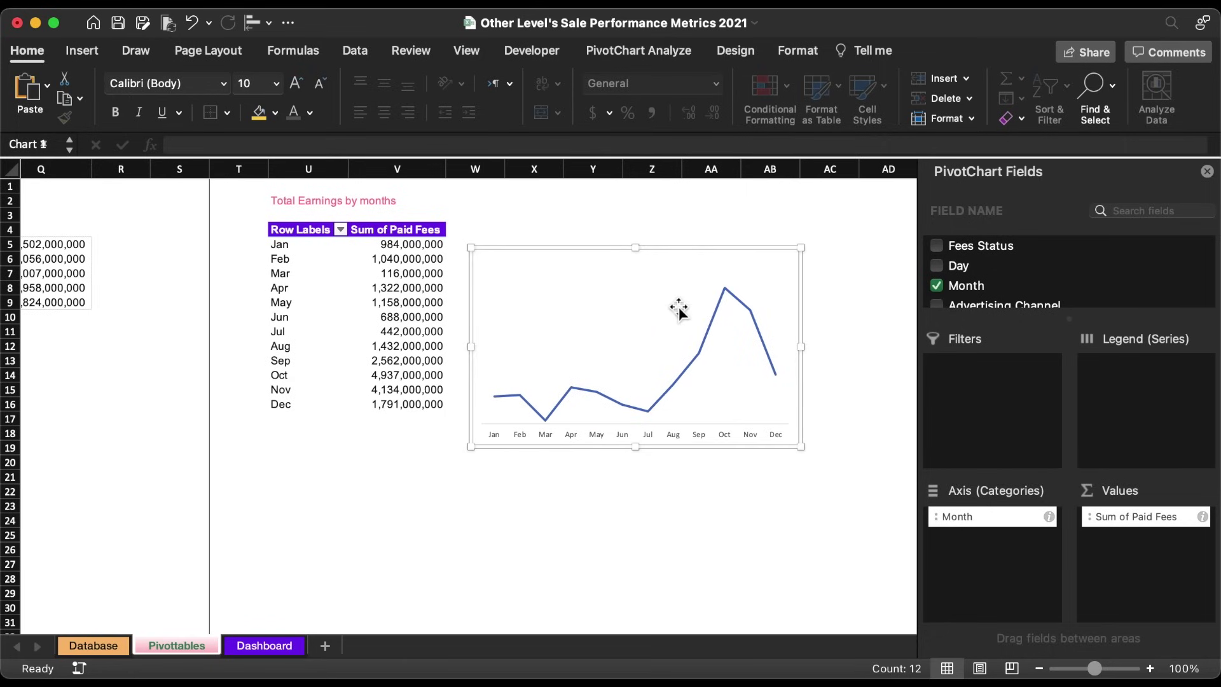
left_click(655, 437)
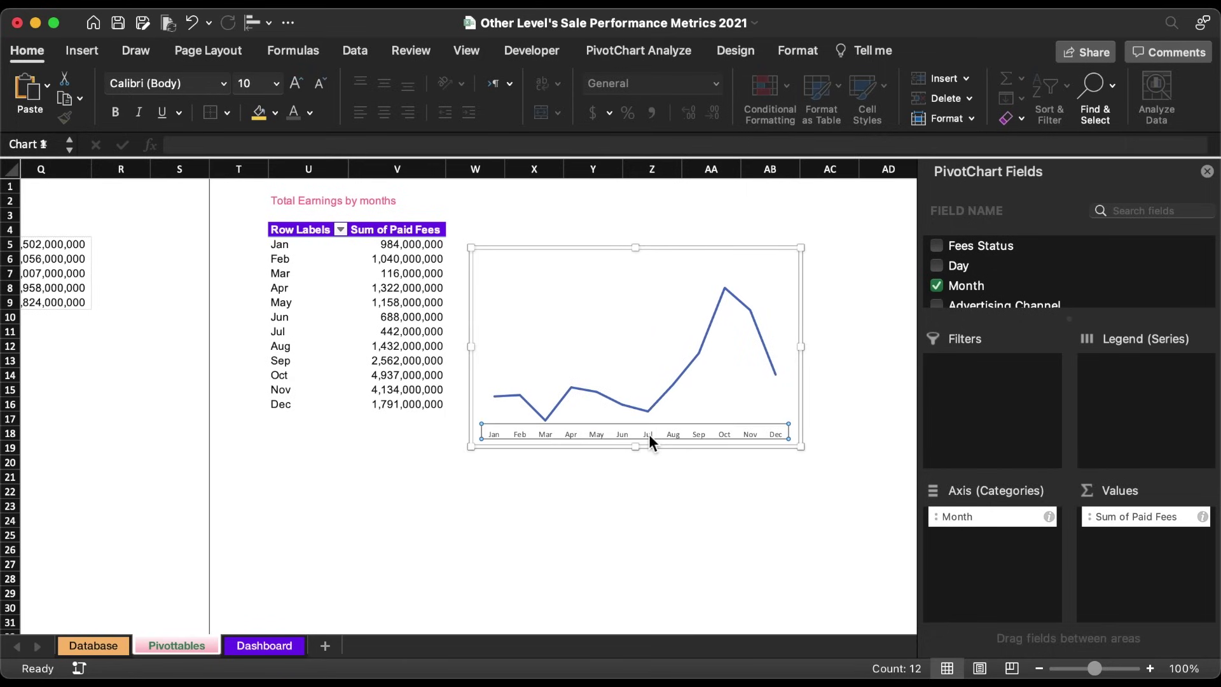
key("Delete")
Add data labels above each line point and shift the chart up and right.
left_click(736, 52)
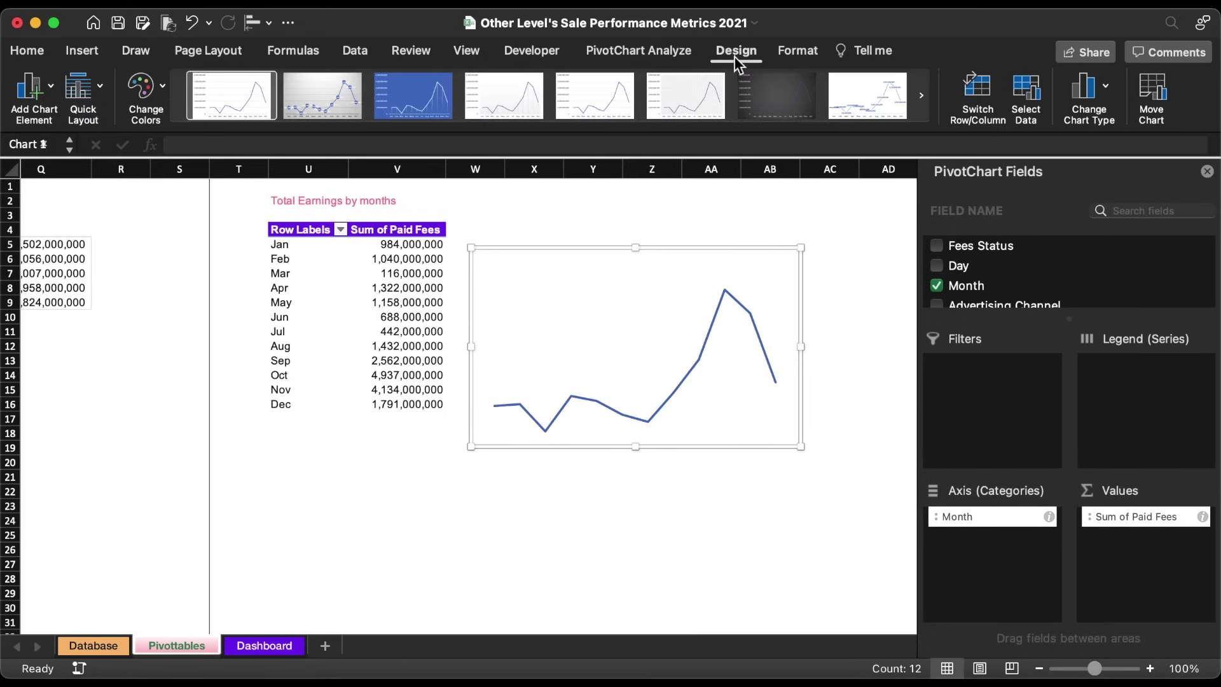
left_click(30, 86)
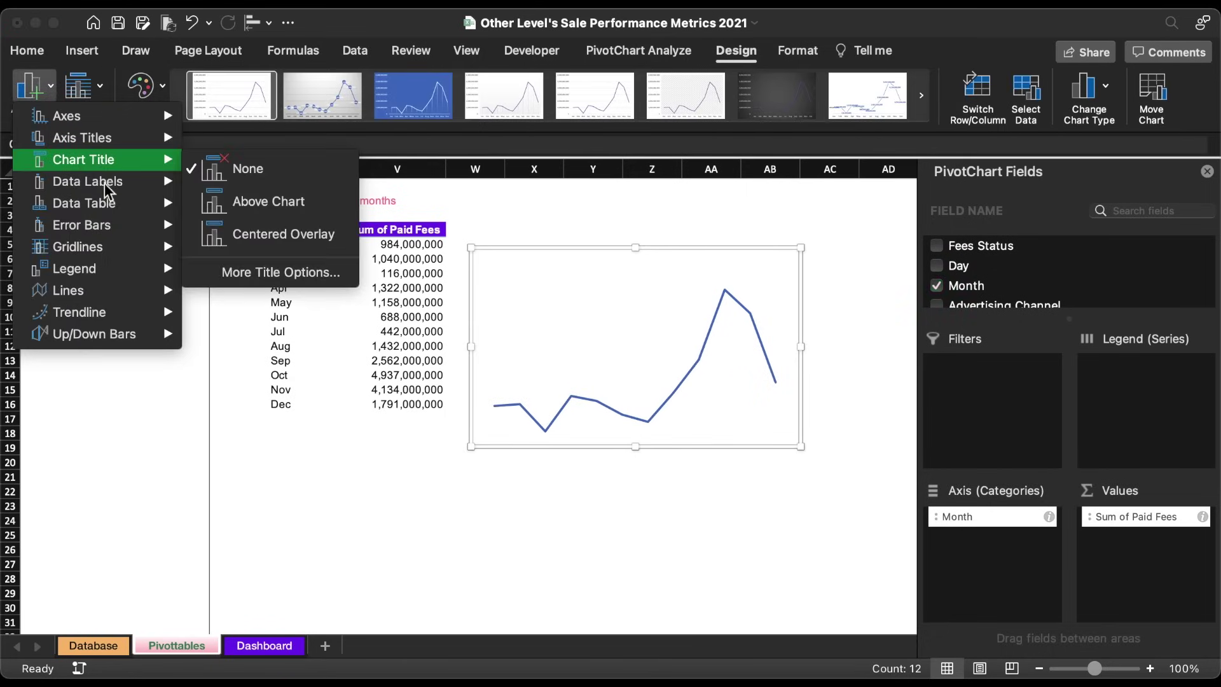
mouse_move(103, 181)
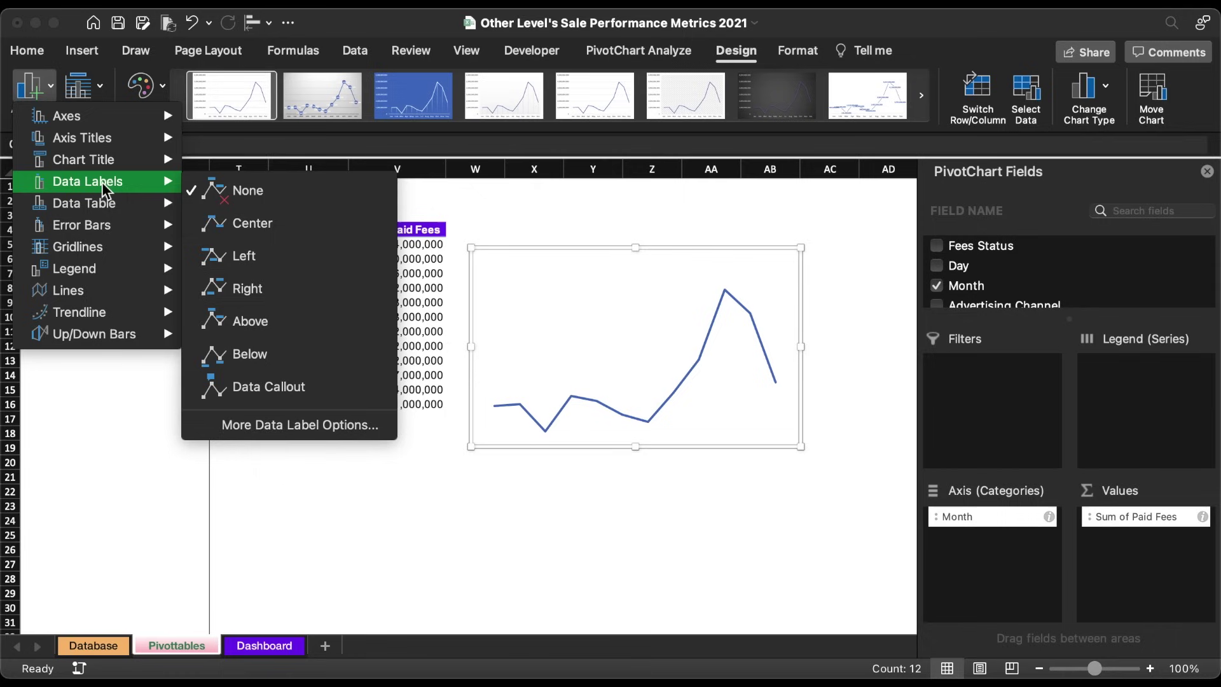
left_click(270, 319)
left_click_drag(649, 251, 709, 239)
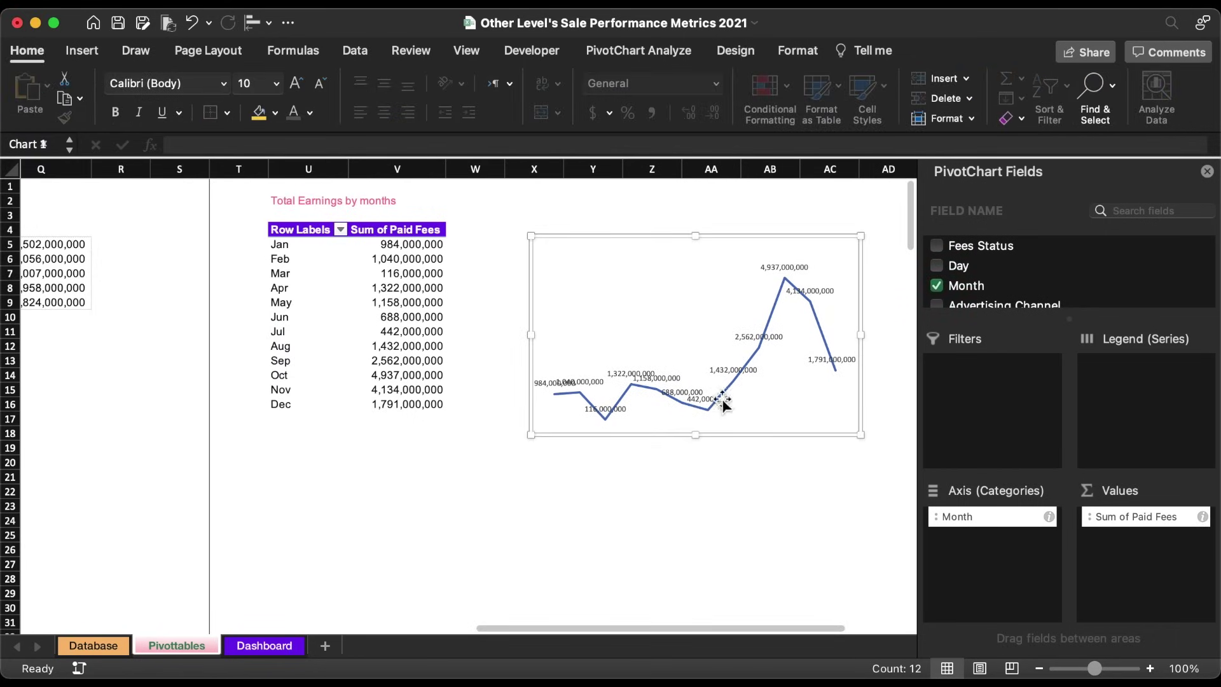
Replace Sum of Paid Fees' #,##0 format with custom code [<999950]0.0,"K";[<999950000]0.0,,"M";0.0,,,"B".
left_click(1201, 517)
left_click(525, 410)
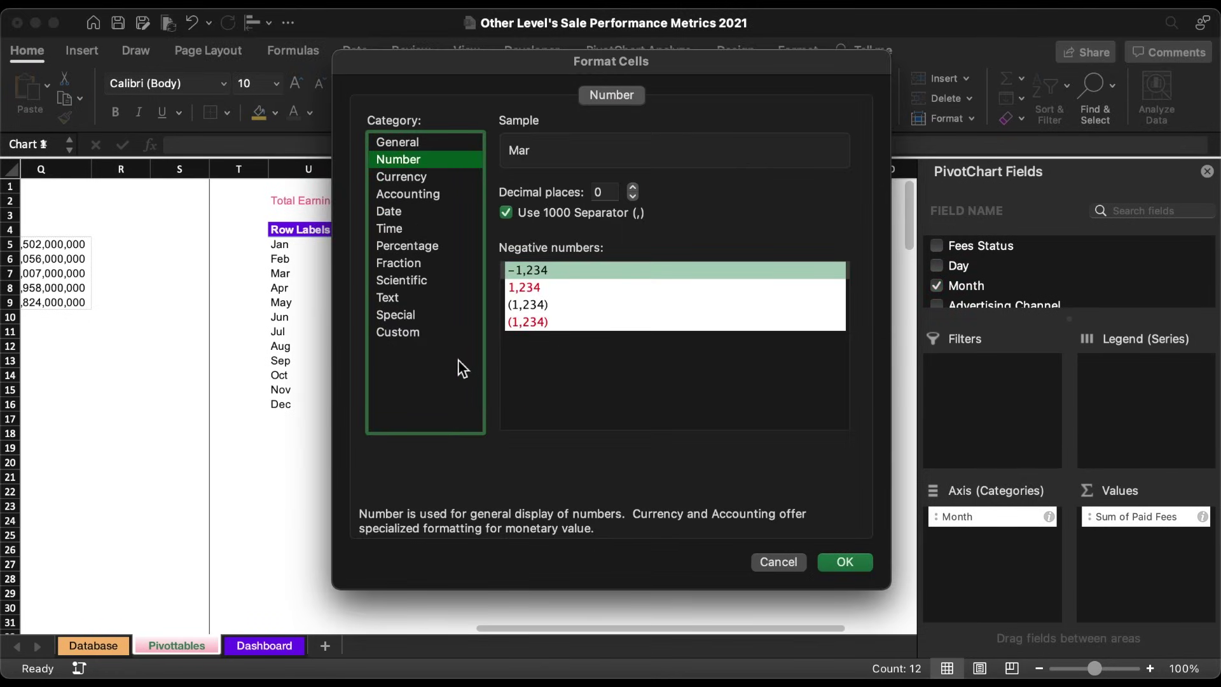
left_click(398, 332)
triple_click(566, 217)
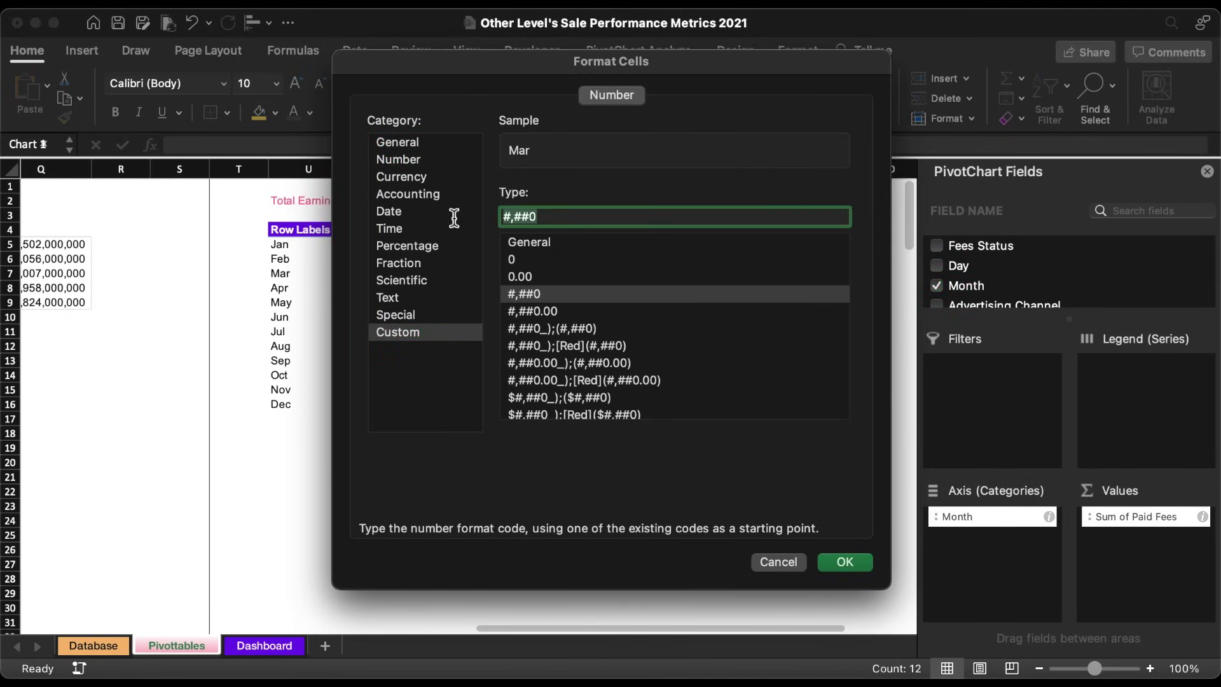
type("[<999950]0.0,\"K\";[<999950000]0.0,,\"M\";0.0,,,\"B\"")
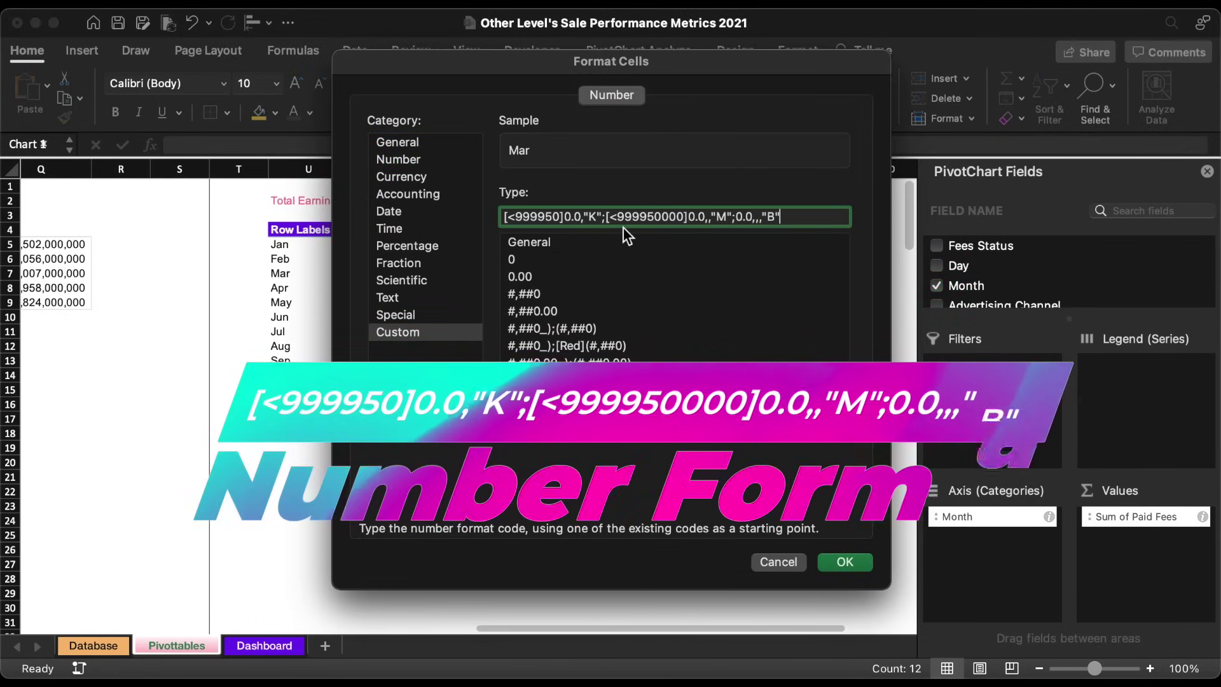
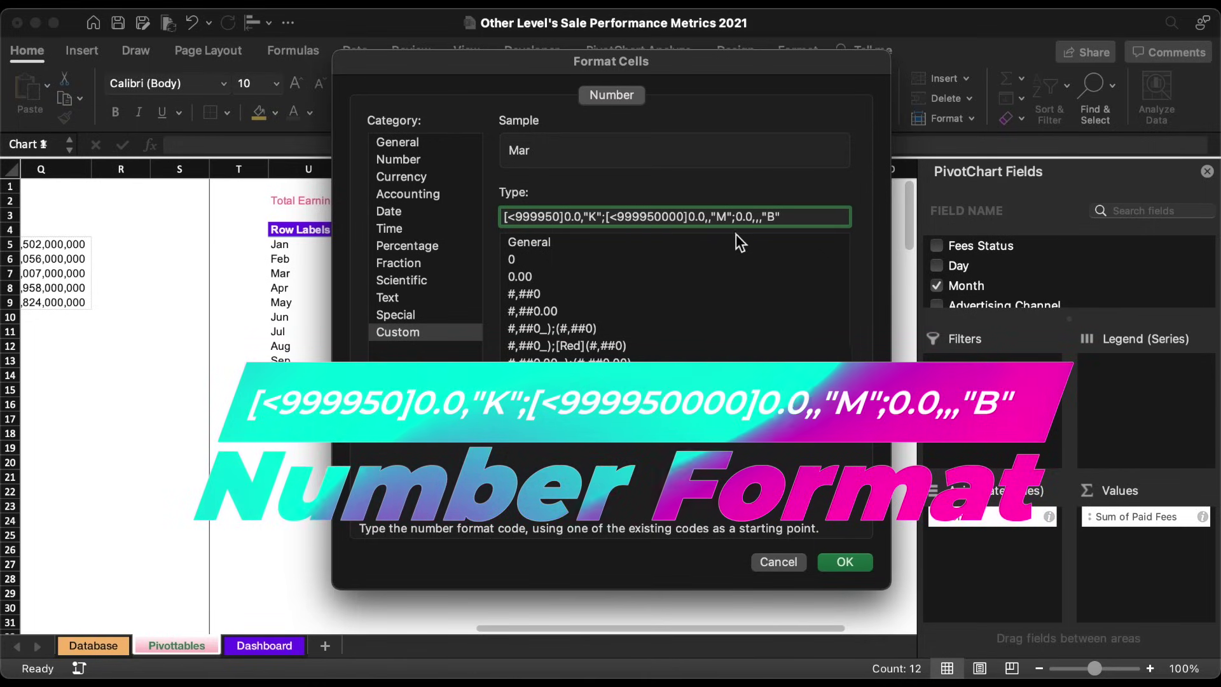
Apply the K/M/B custom number format to the Sum of Paid Fees values, e.g. 984.0M and 1.0B.
left_click(845, 562)
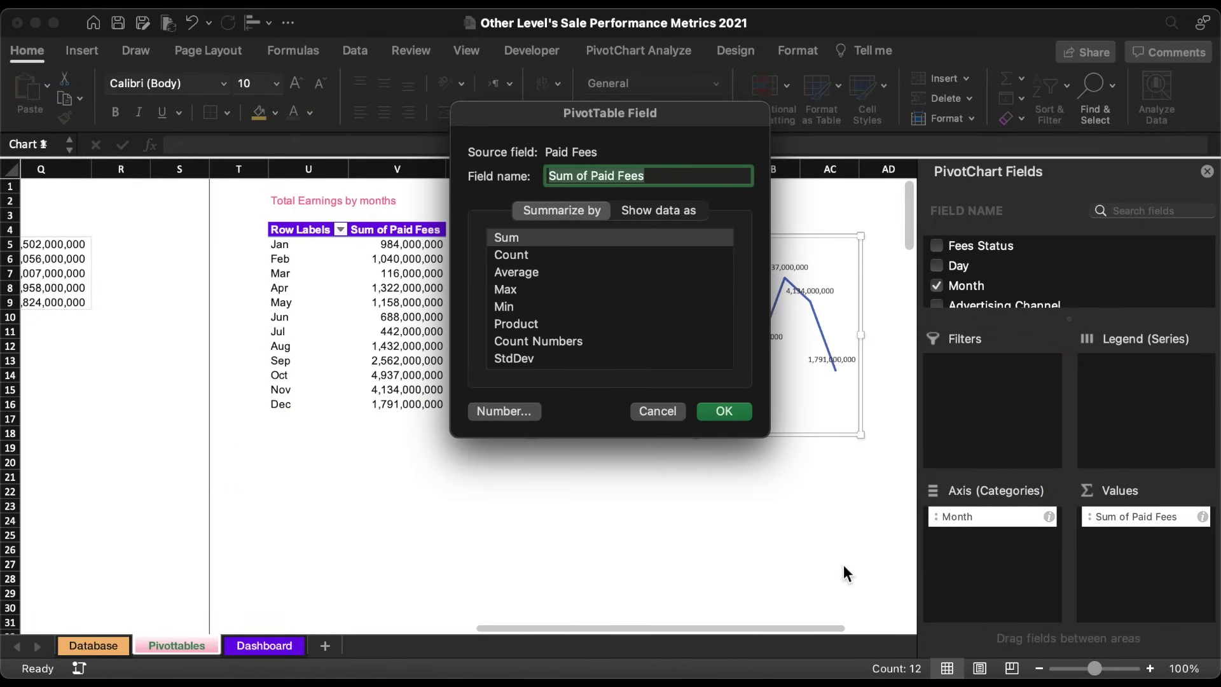
left_click(738, 409)
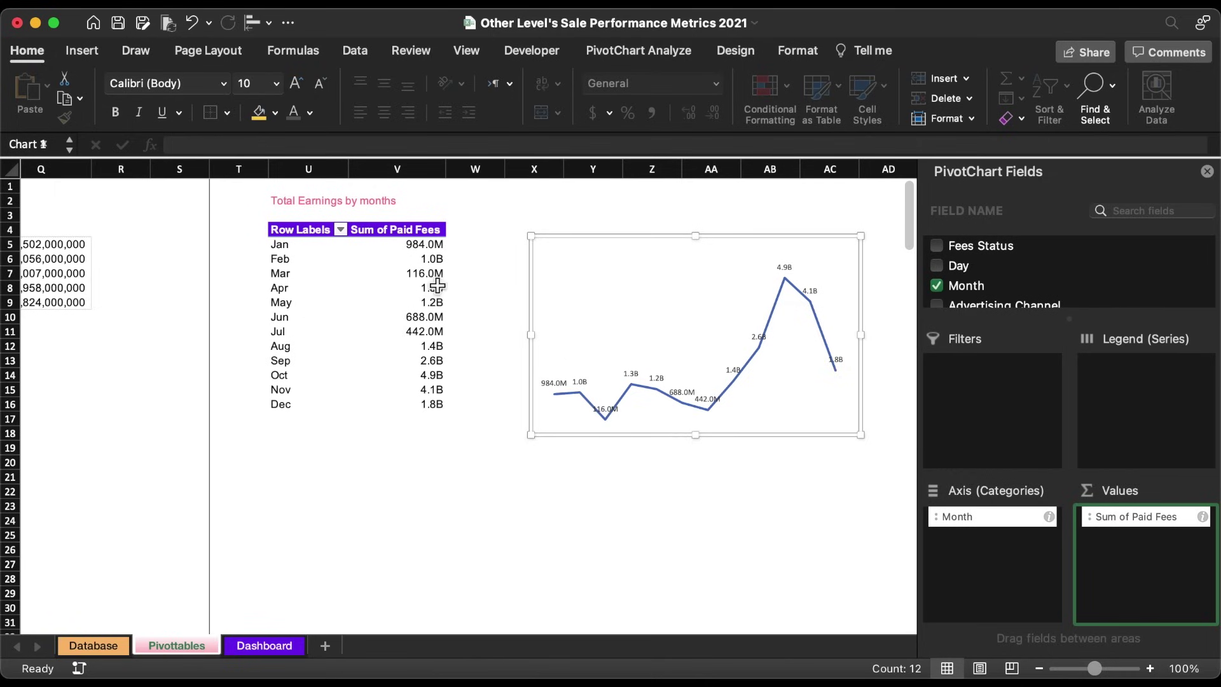
Make the earnings line smoothed, thinner and purple with colour 8D7EF3.
double_click(774, 313)
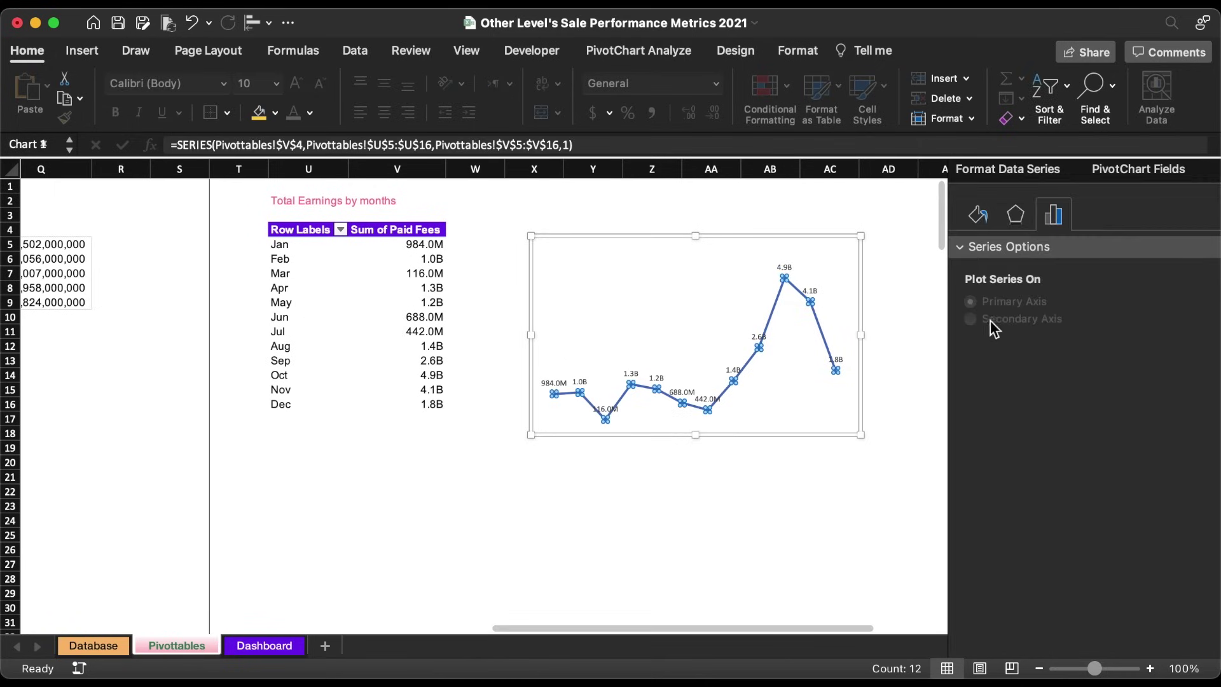
left_click(978, 216)
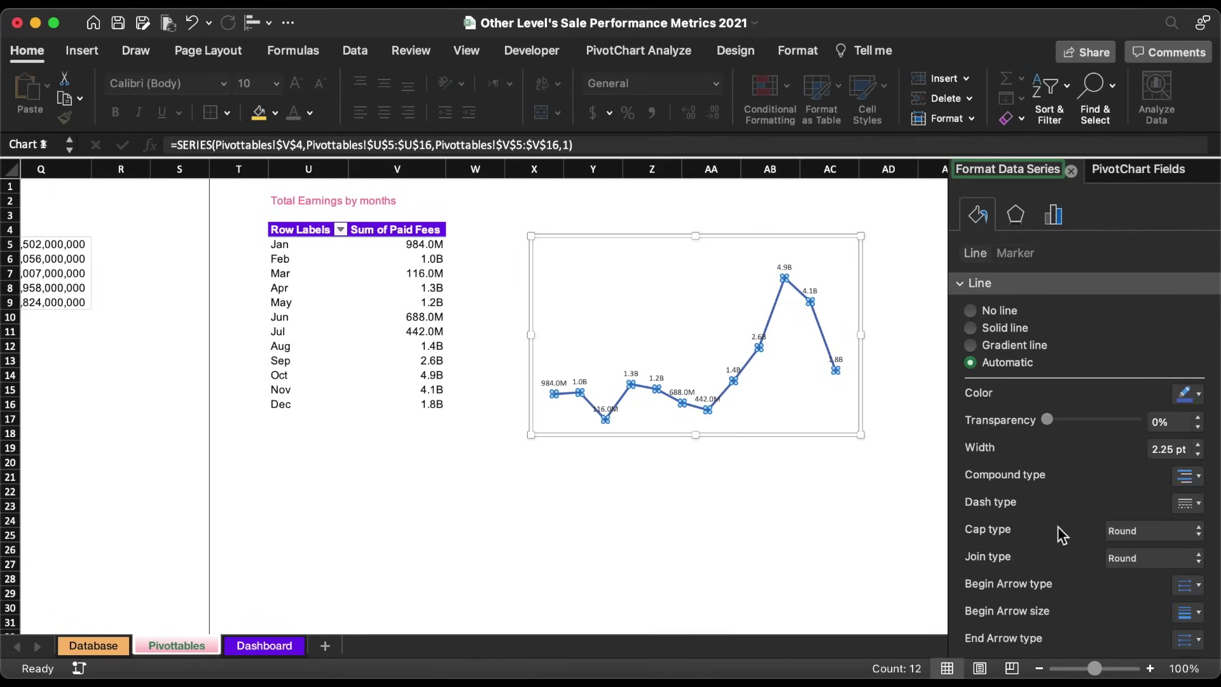
scroll(1058, 525, "down", 2)
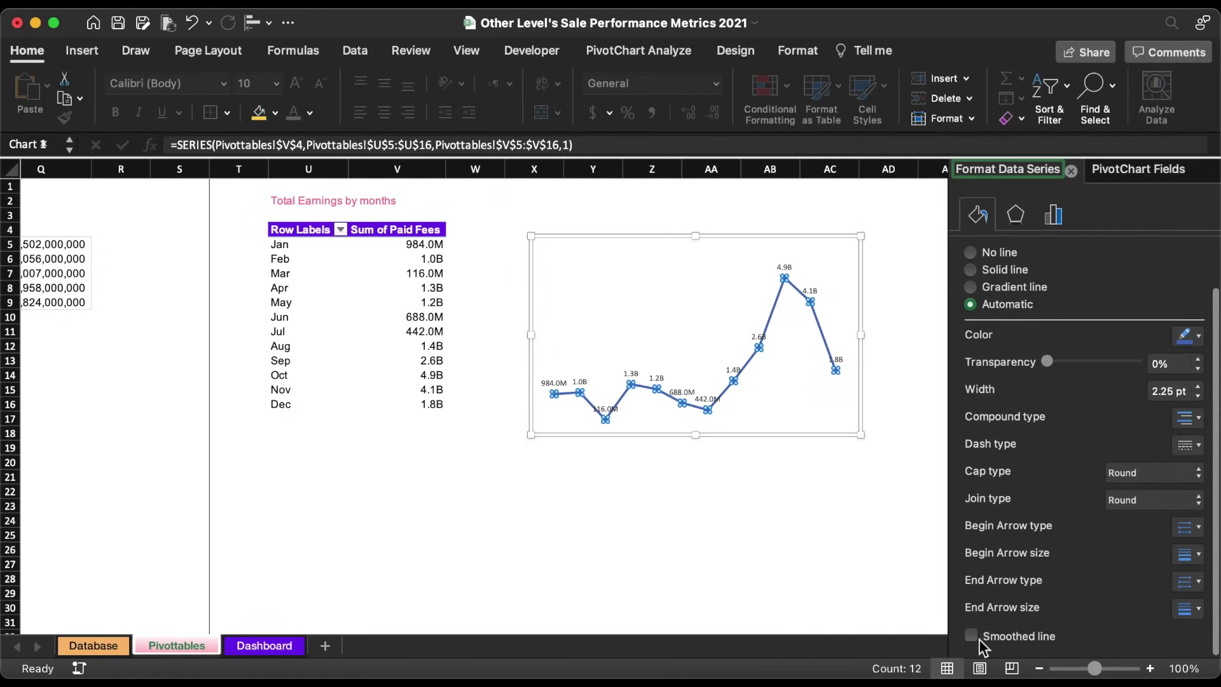
left_click(971, 635)
left_click(1198, 396)
left_click(1198, 396)
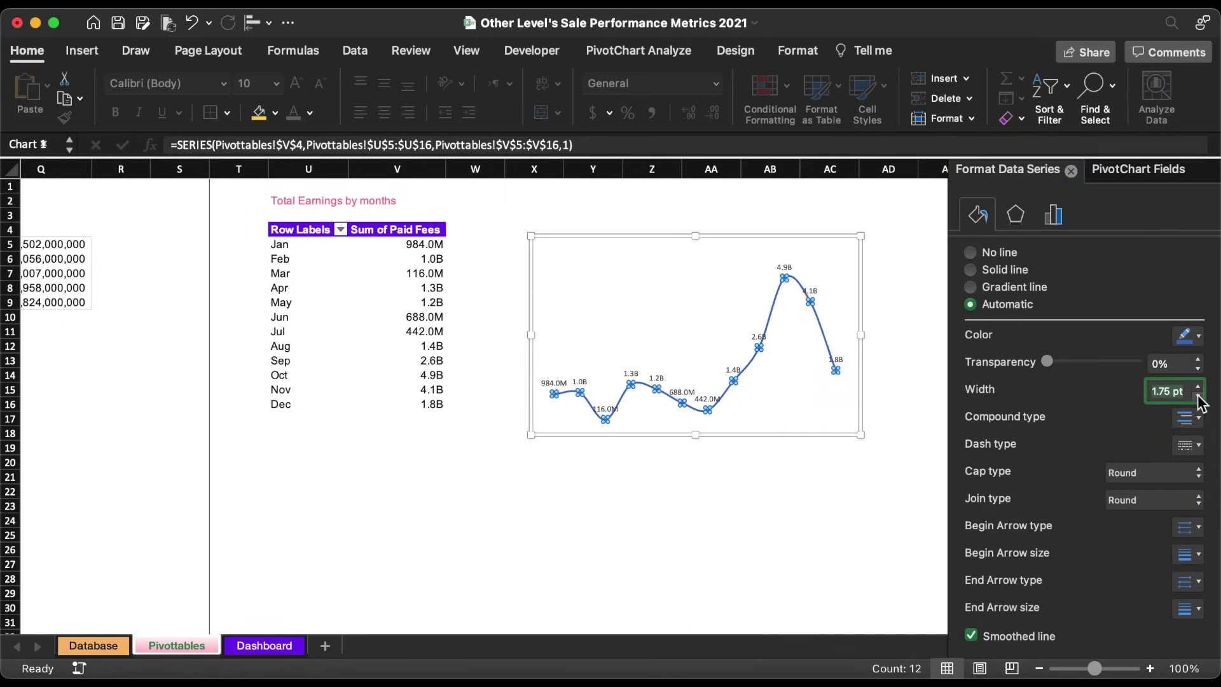
left_click(1186, 395)
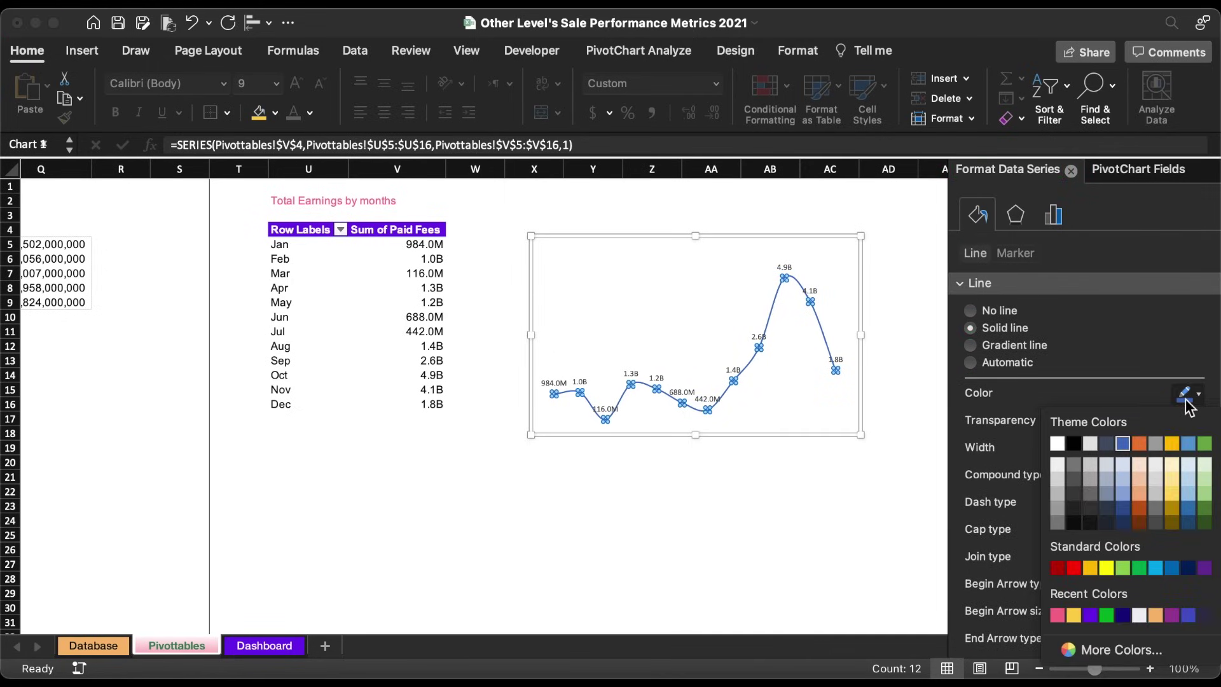
left_click(1107, 649)
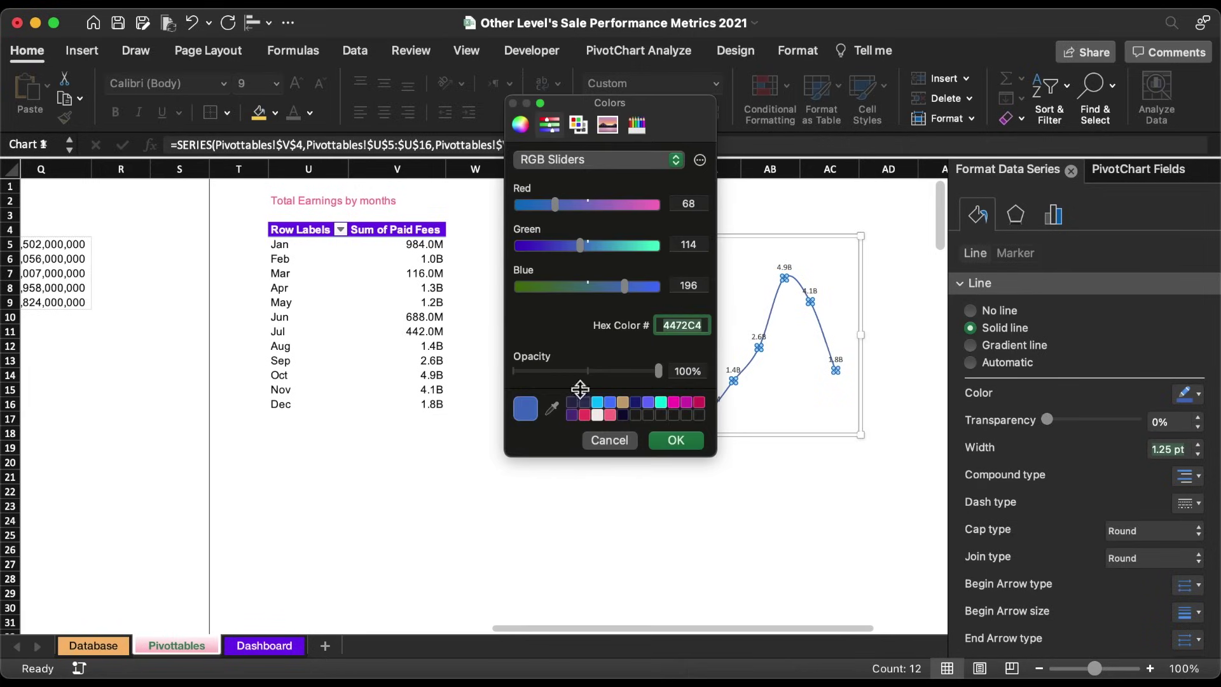
type("8D7EF3")
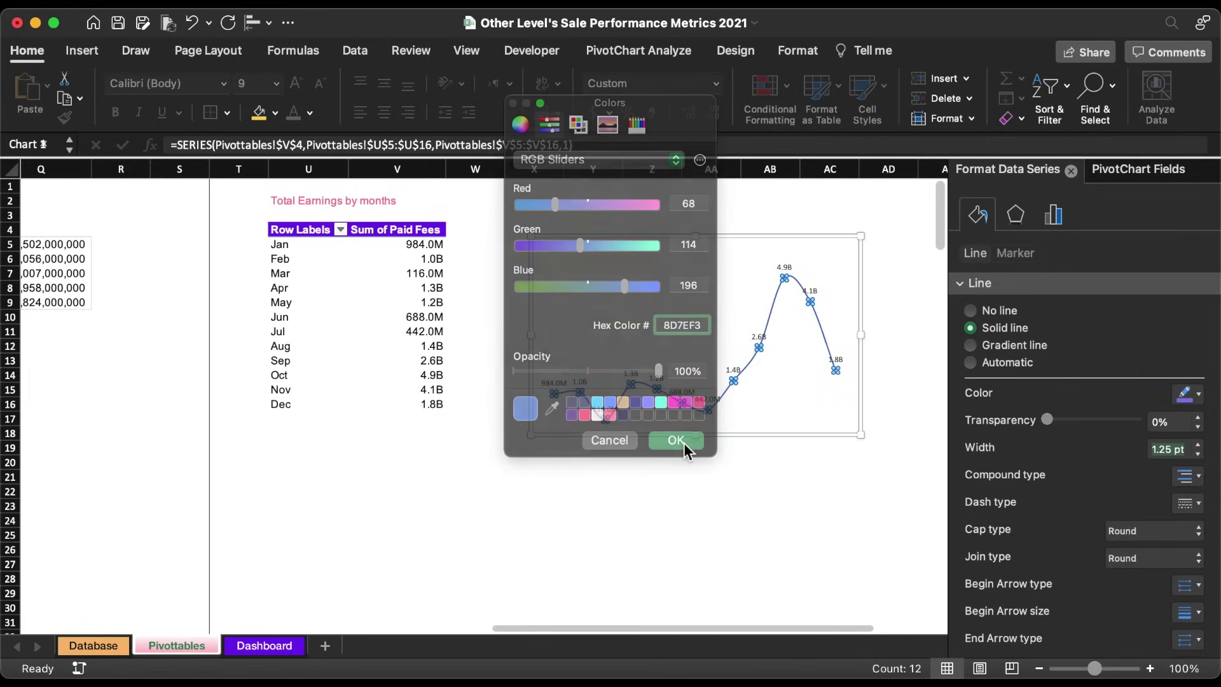
left_click(683, 441)
Set the chart's data labels to grey Arial, size 8.
left_click(797, 269)
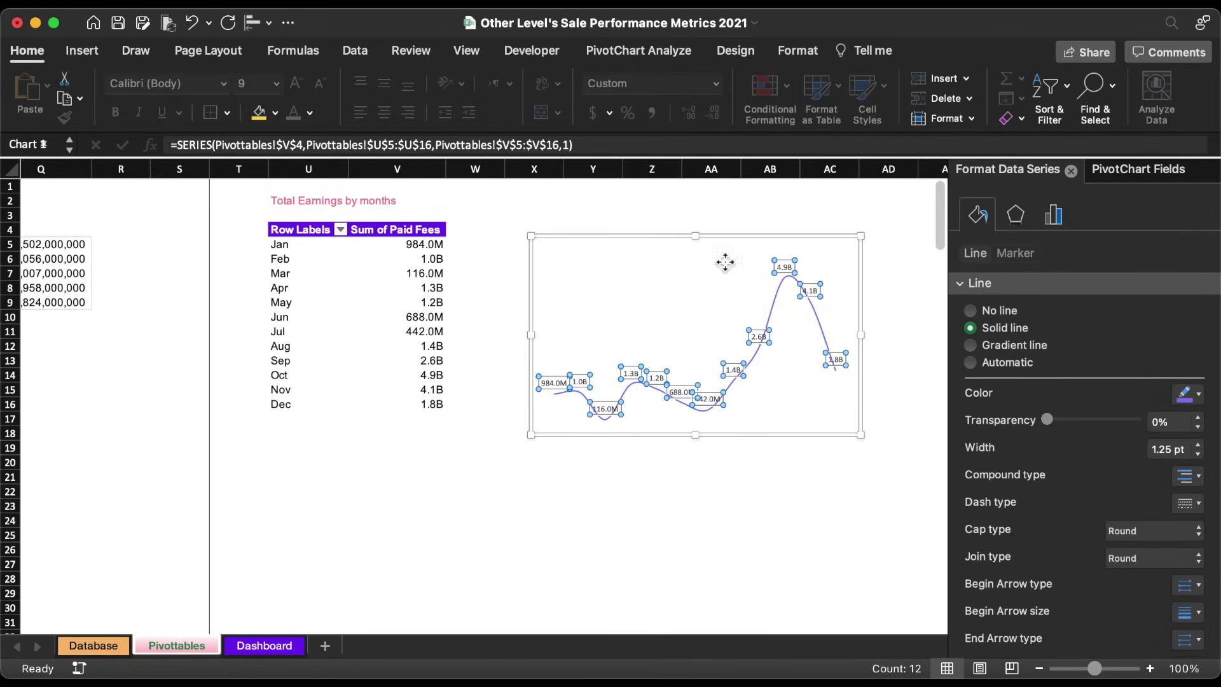
left_click(310, 112)
left_click(323, 215)
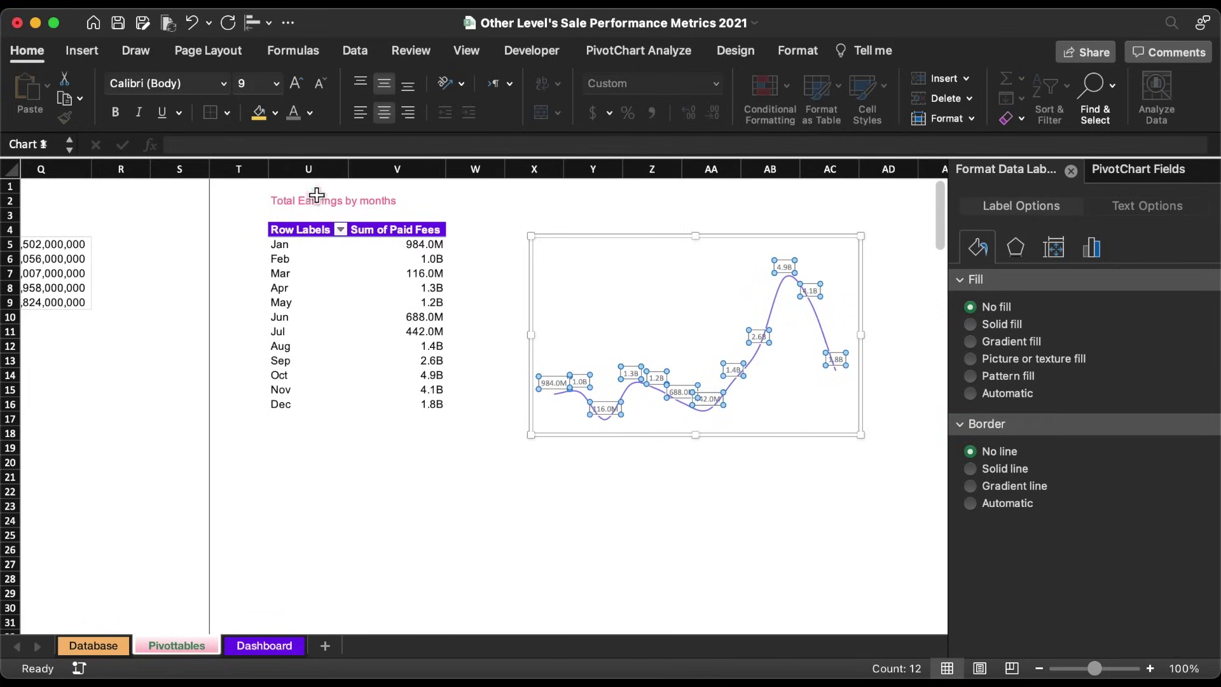
left_click(320, 83)
left_click(224, 83)
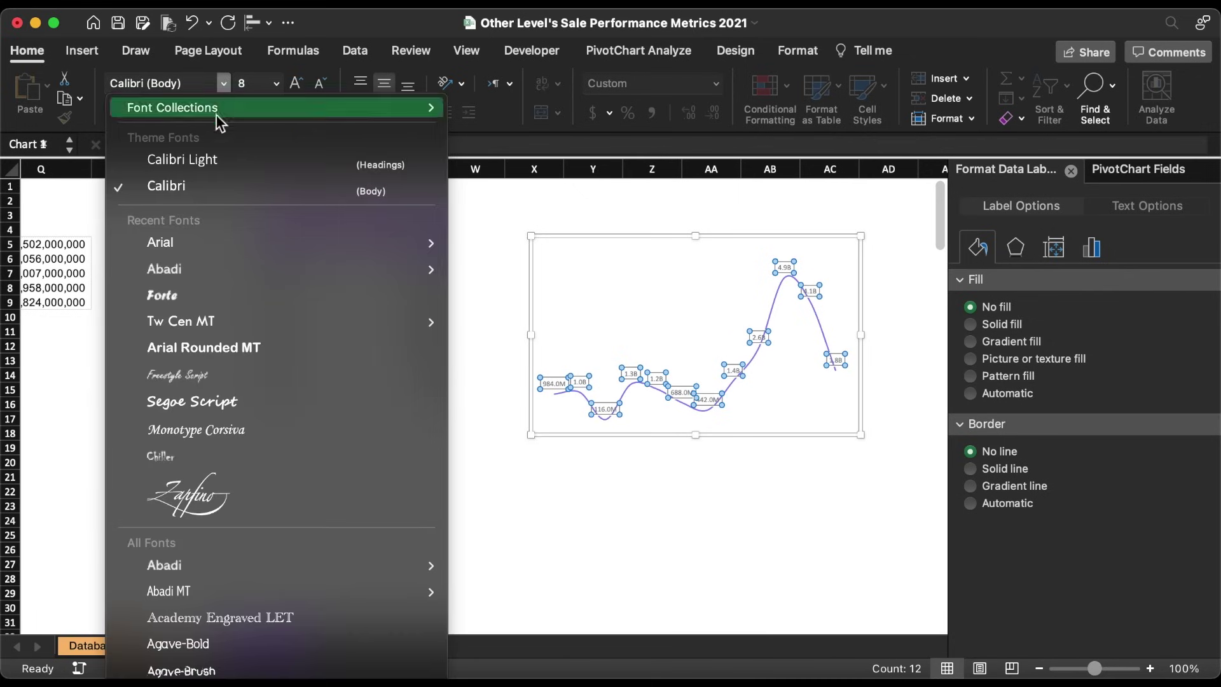
left_click(198, 246)
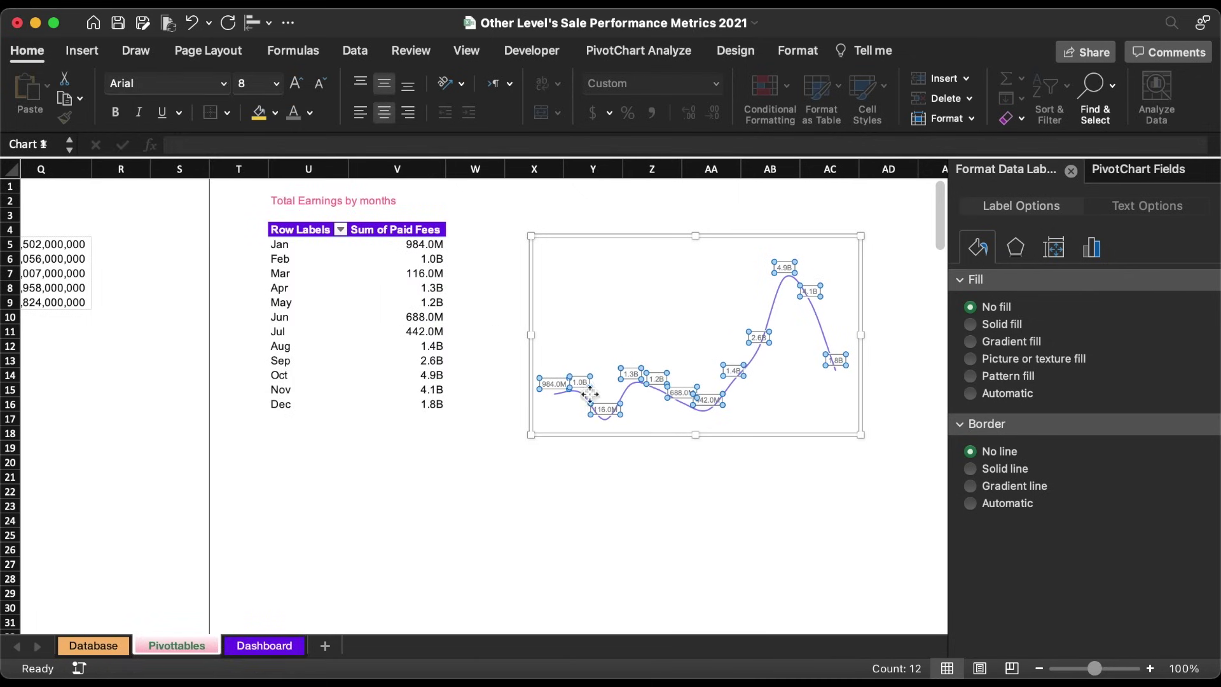
Remove the border from the chart area.
left_click(779, 447)
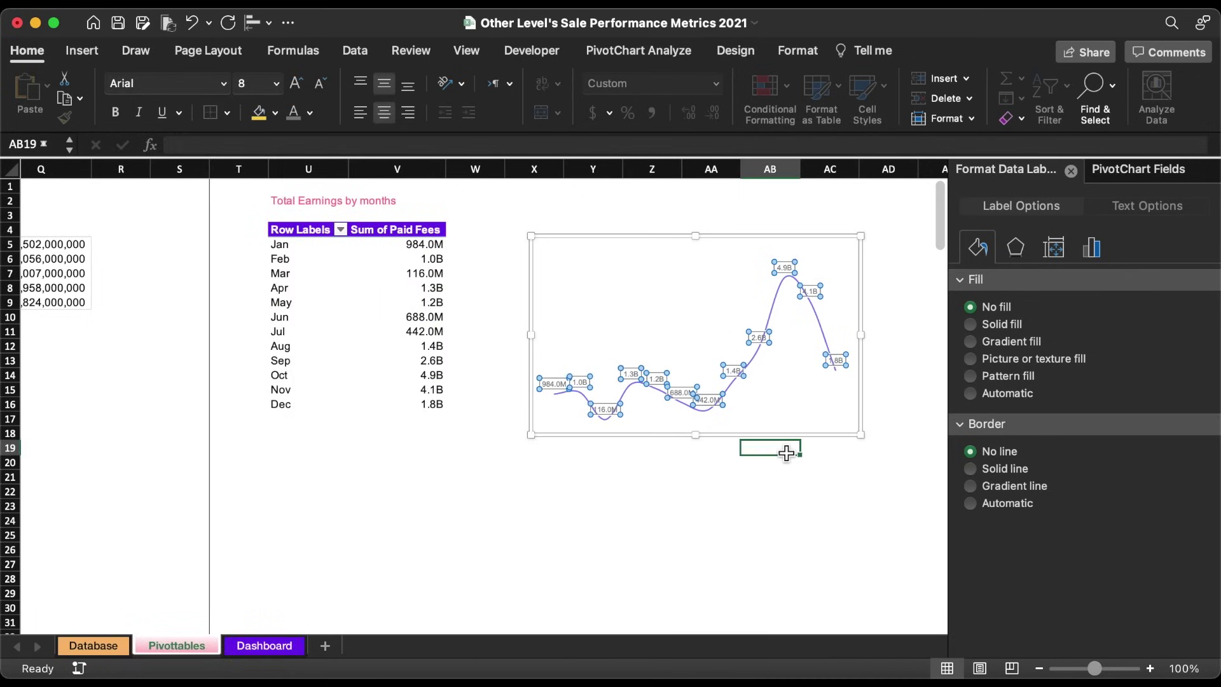
left_click(711, 242)
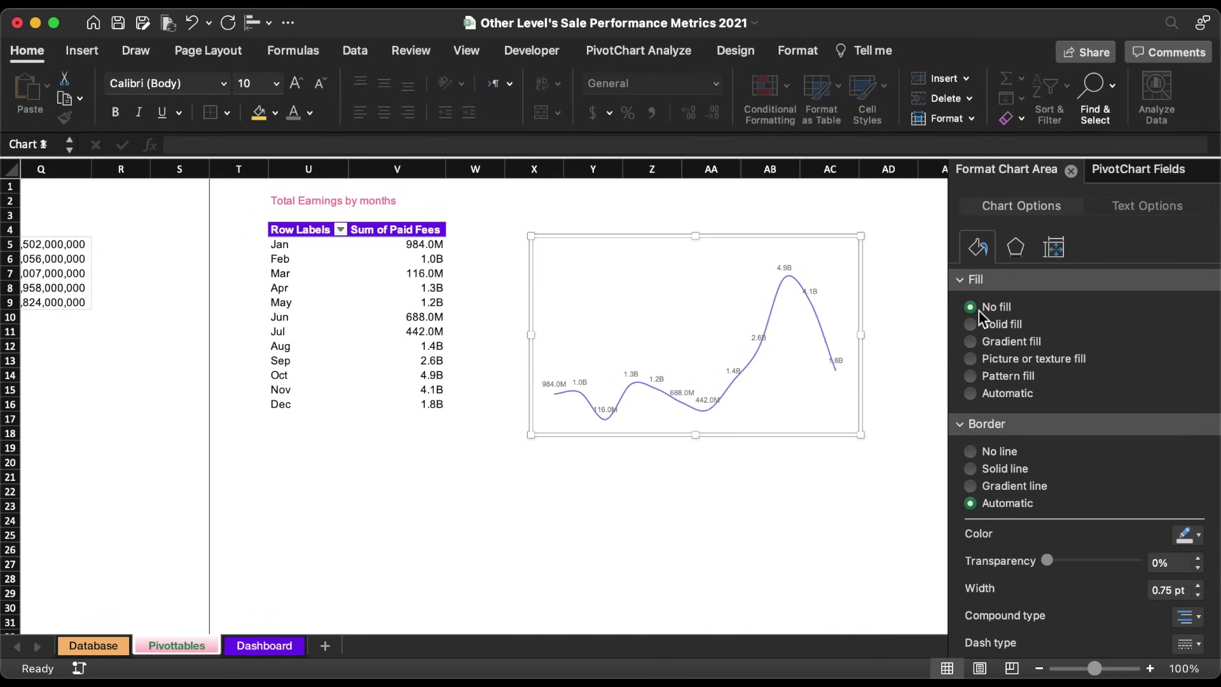
left_click(998, 452)
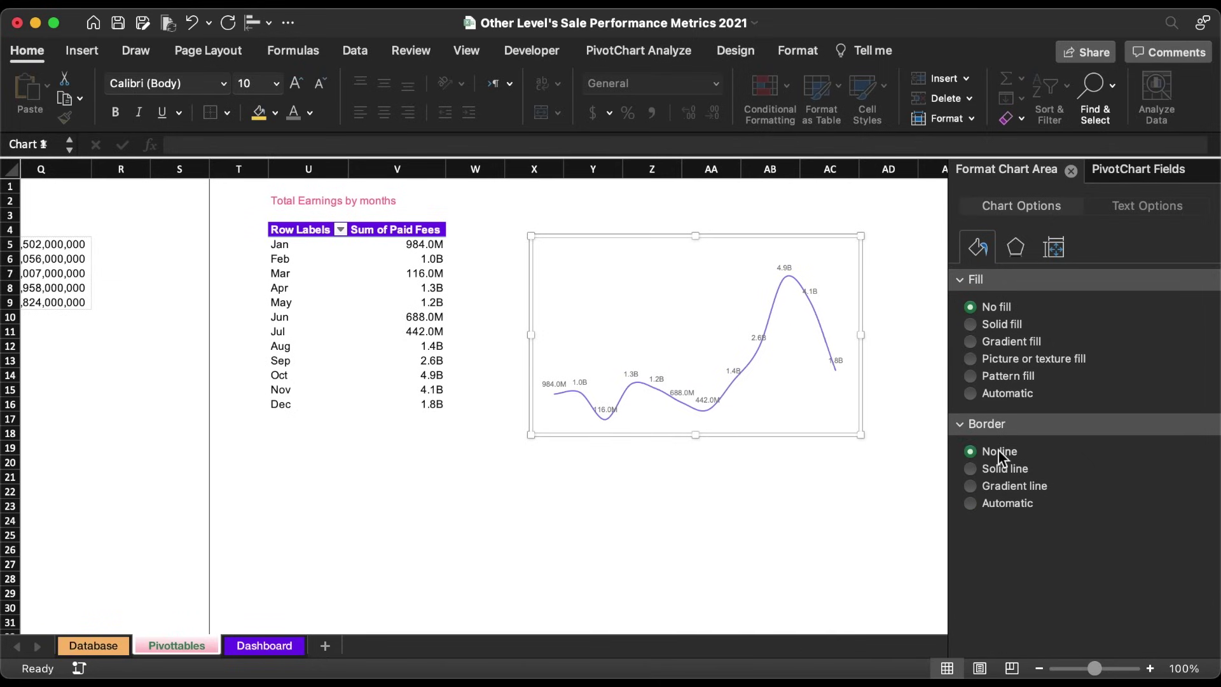
left_click(862, 494)
Add Paid Fees to the pivot table's Values a second time as Sum of Paid Fees2.
left_click(413, 346)
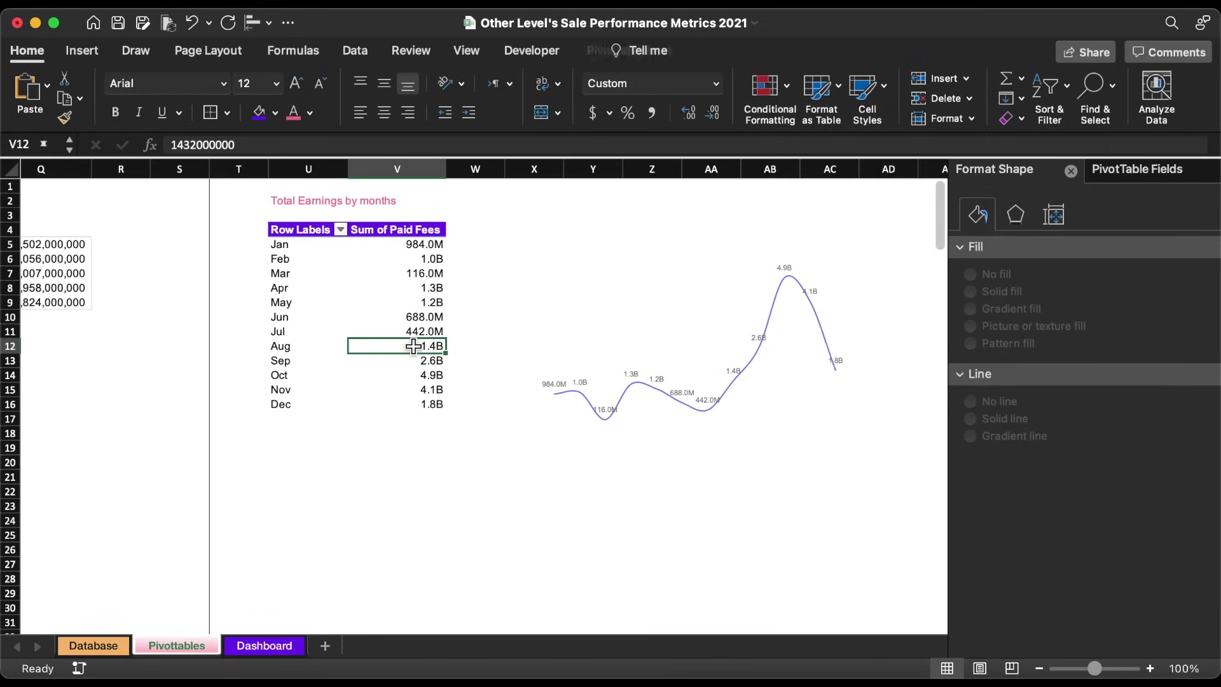
left_click(1132, 166)
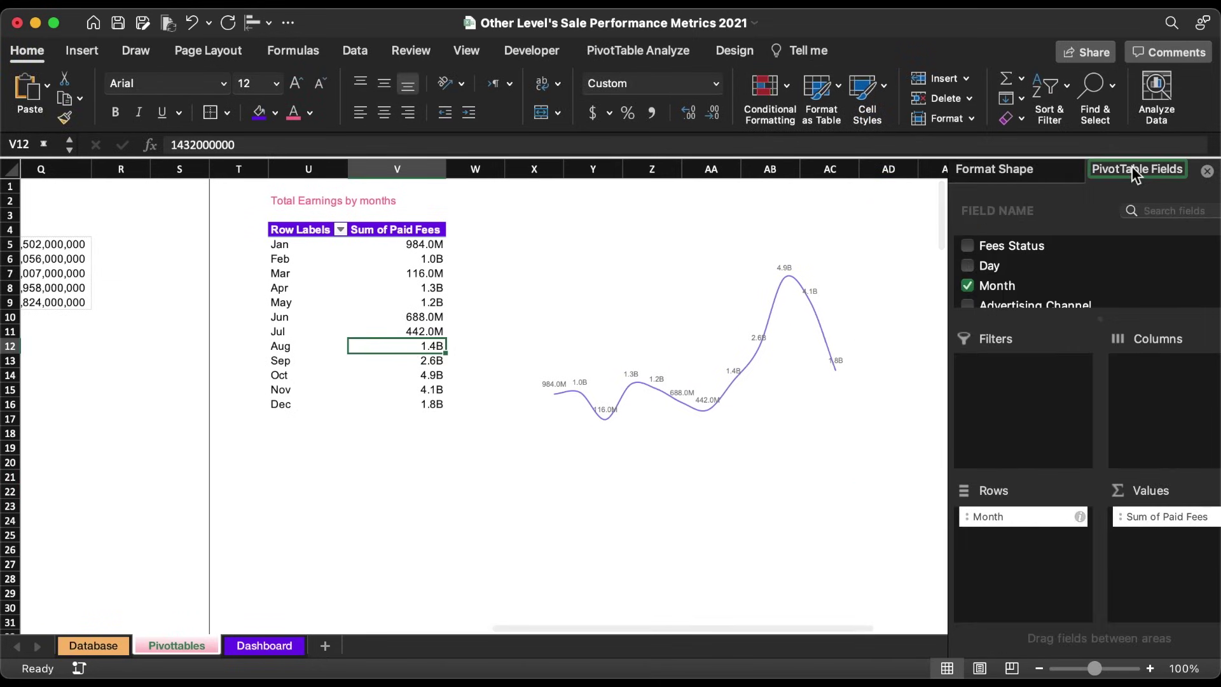
scroll(1014, 295, "down", 5)
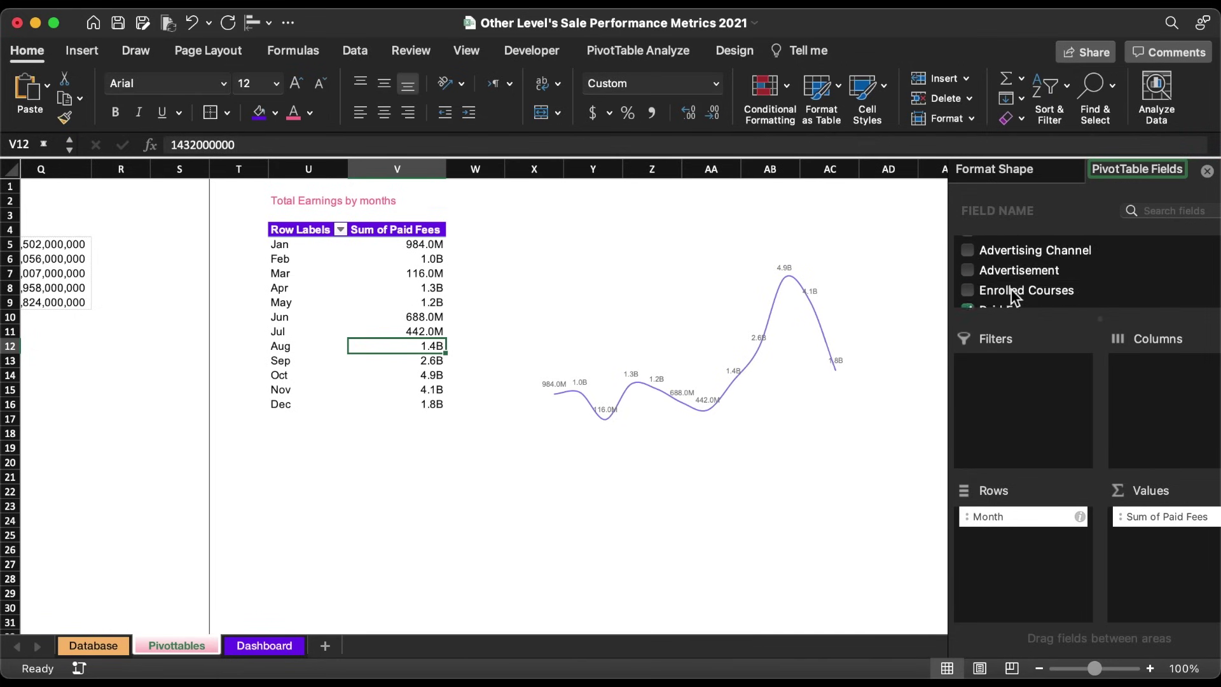
left_click_drag(1008, 260, 1186, 582)
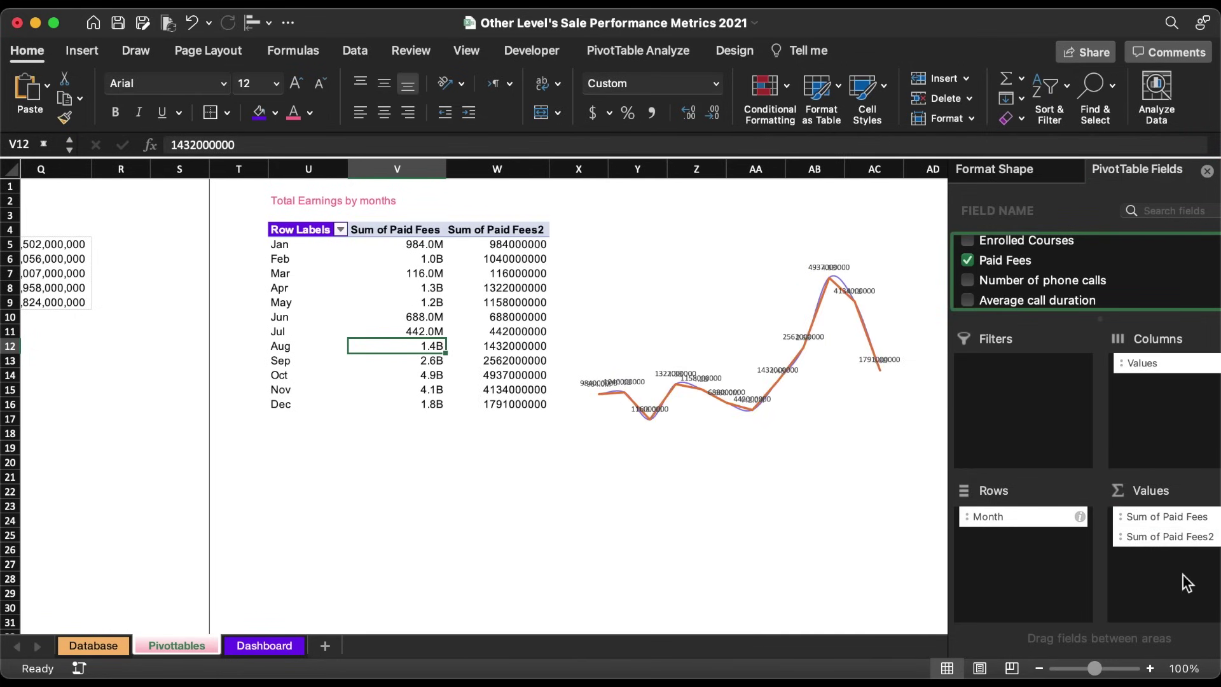
scroll(831, 452, "right", 2)
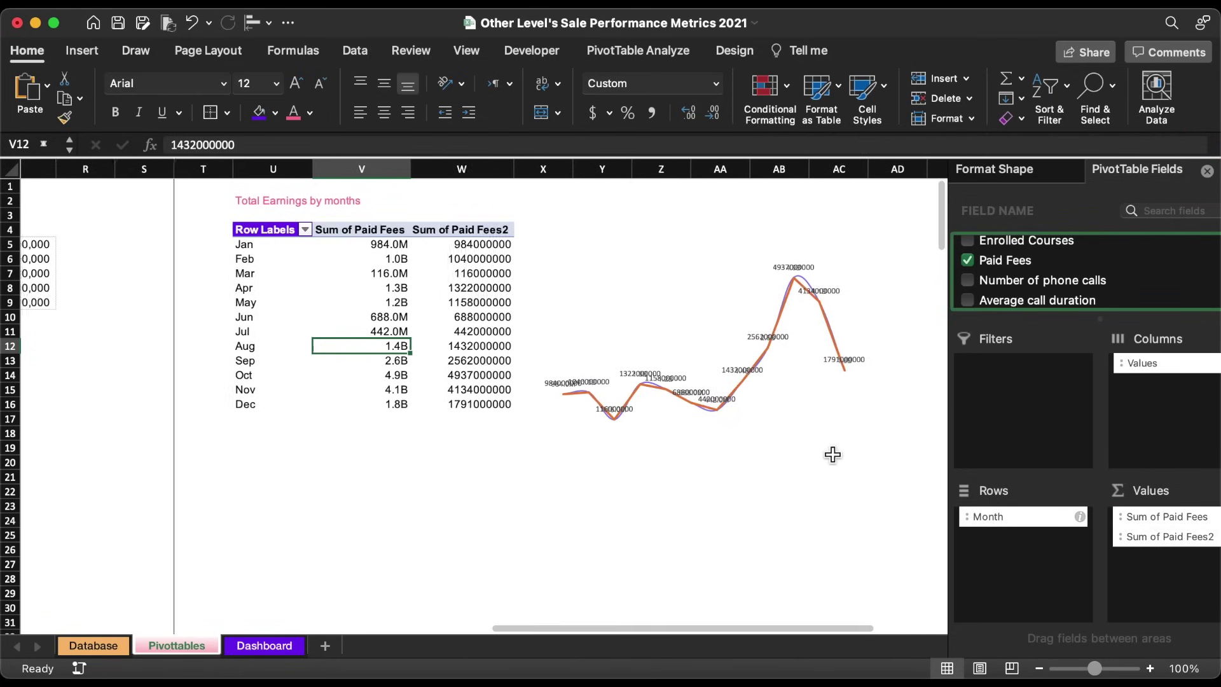
Change the new Sum of Paid Fees2 series to a 2-D Area chart.
left_click(725, 379)
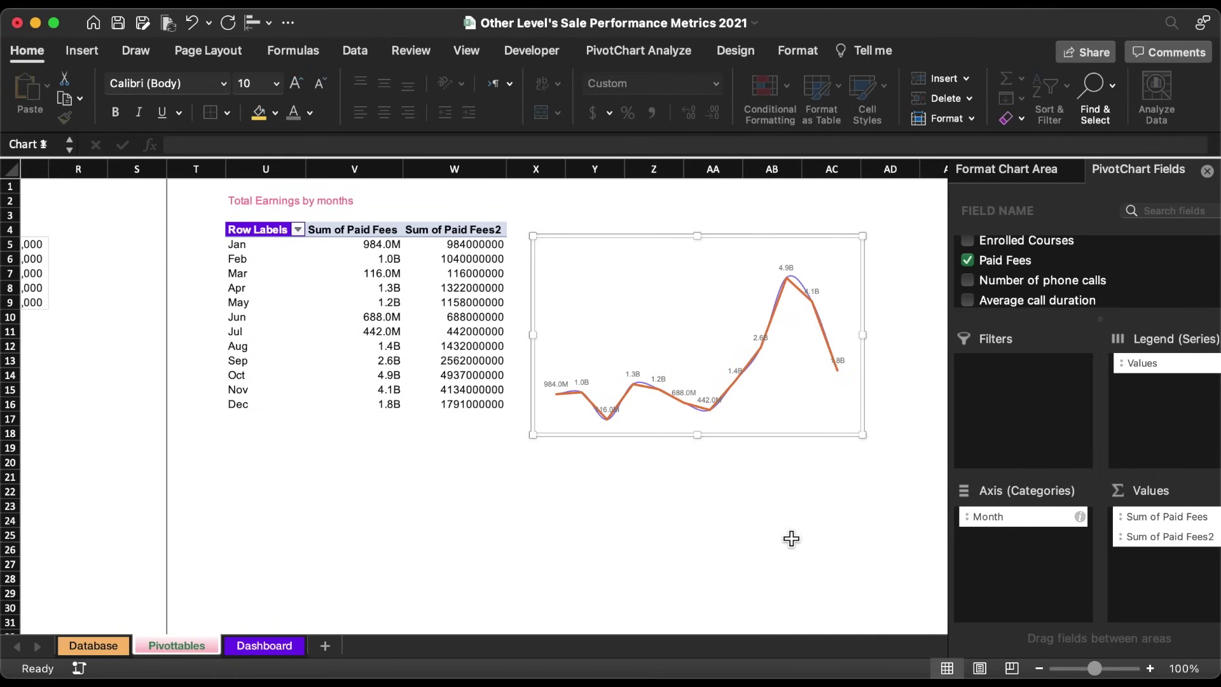
left_click(798, 288)
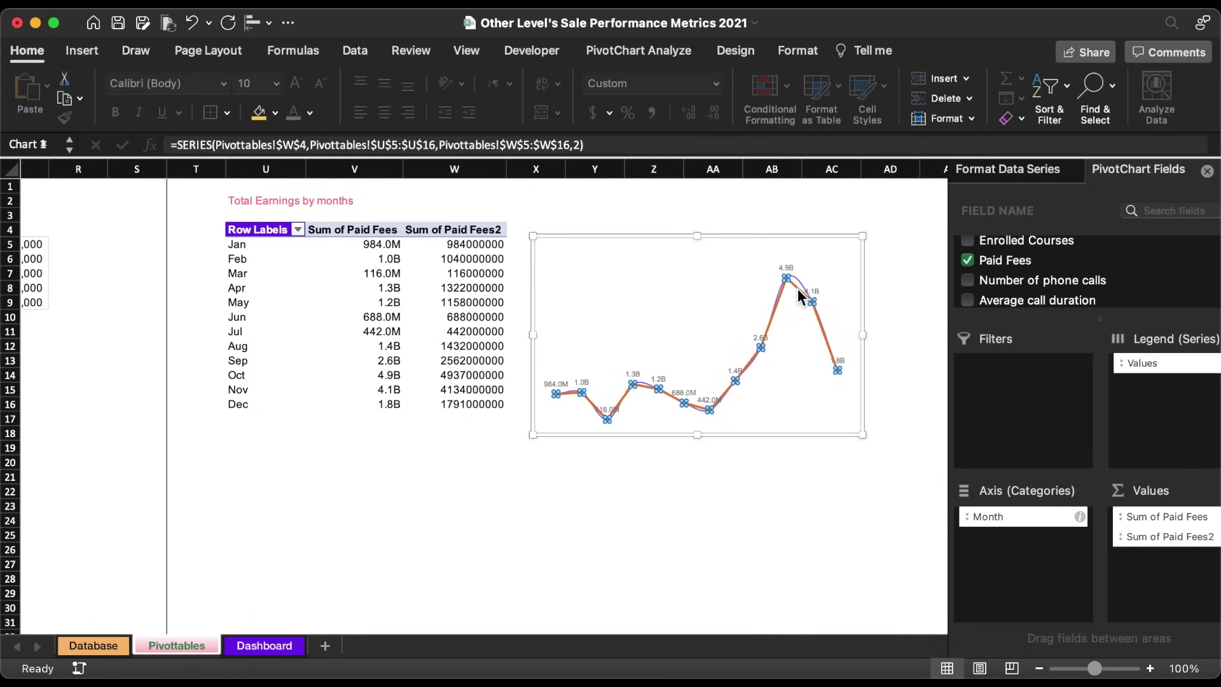
left_click(1087, 89)
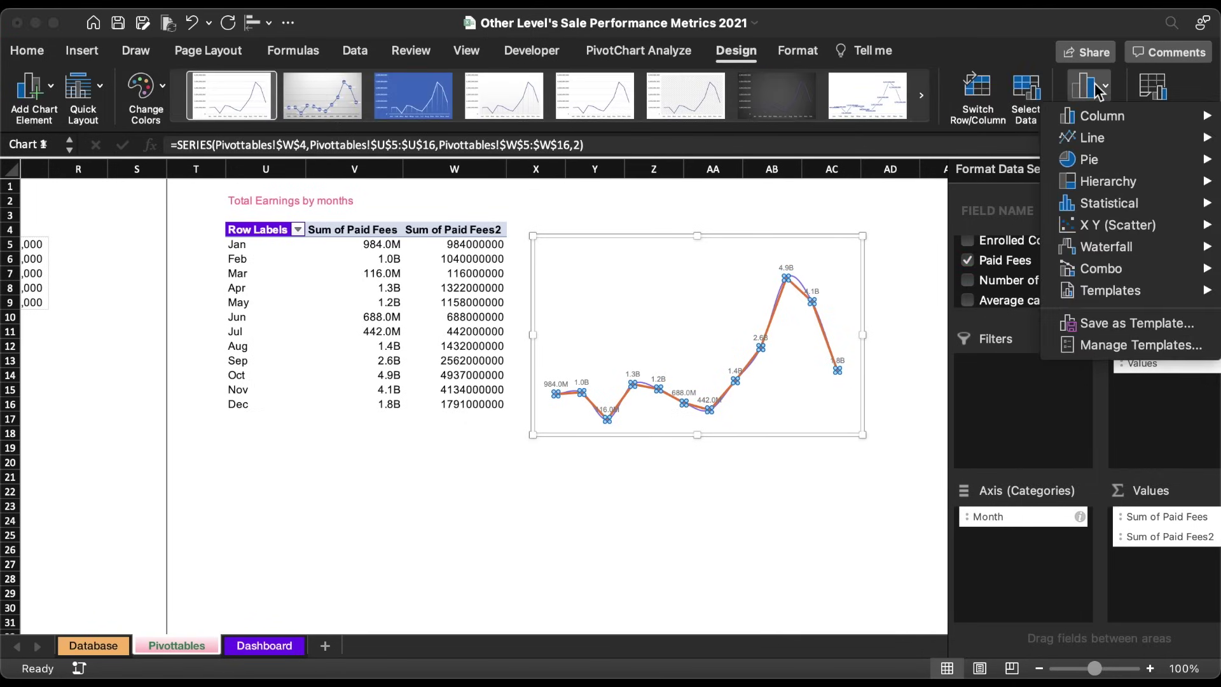
mouse_move(1103, 138)
scroll(777, 453, "down", 5)
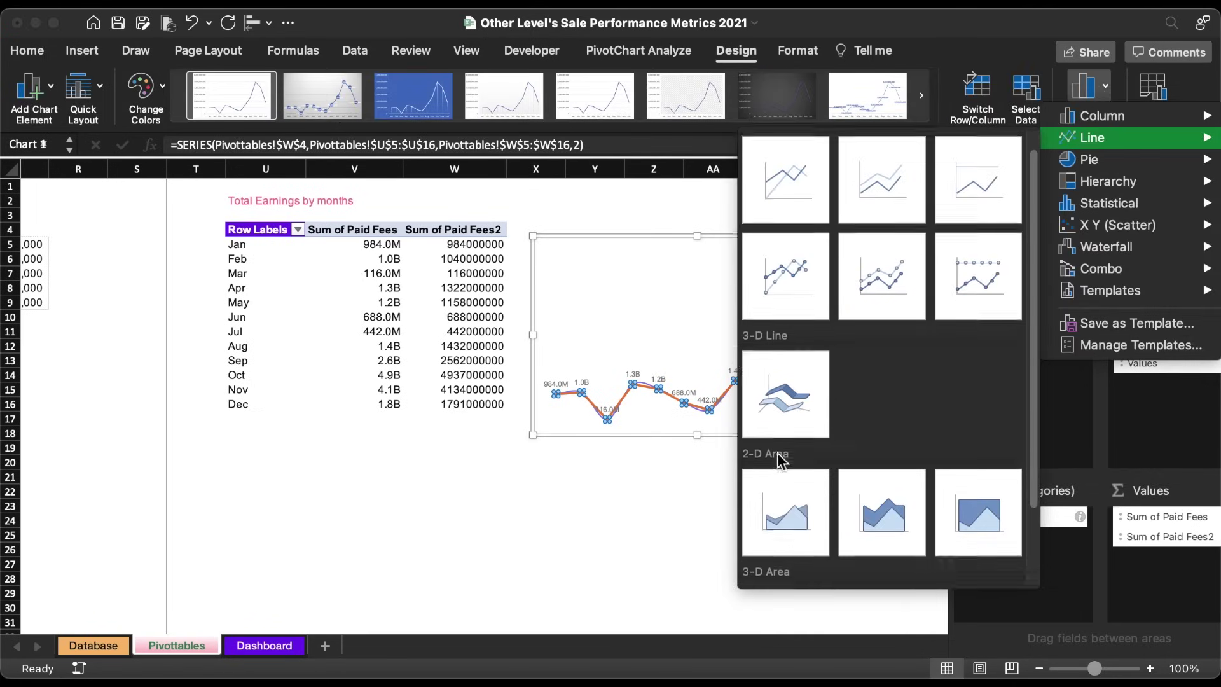
left_click(780, 421)
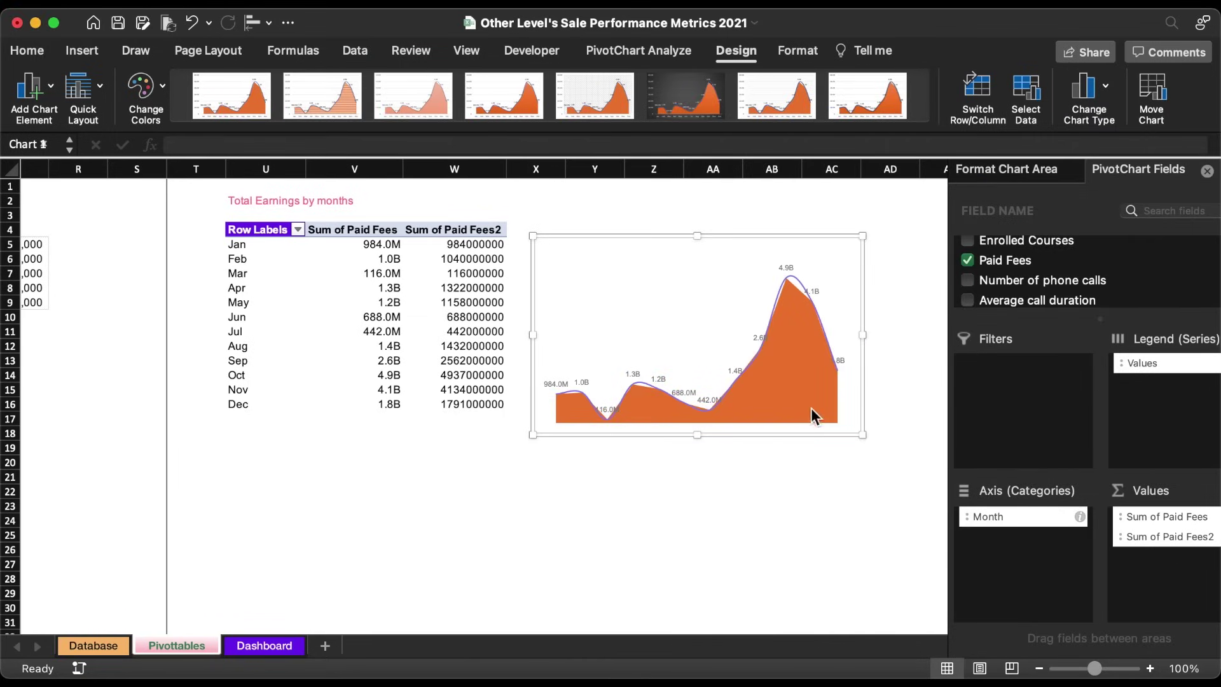
Remove the area's outline and give it a gradient fill with a pink first stop.
left_click(1029, 177)
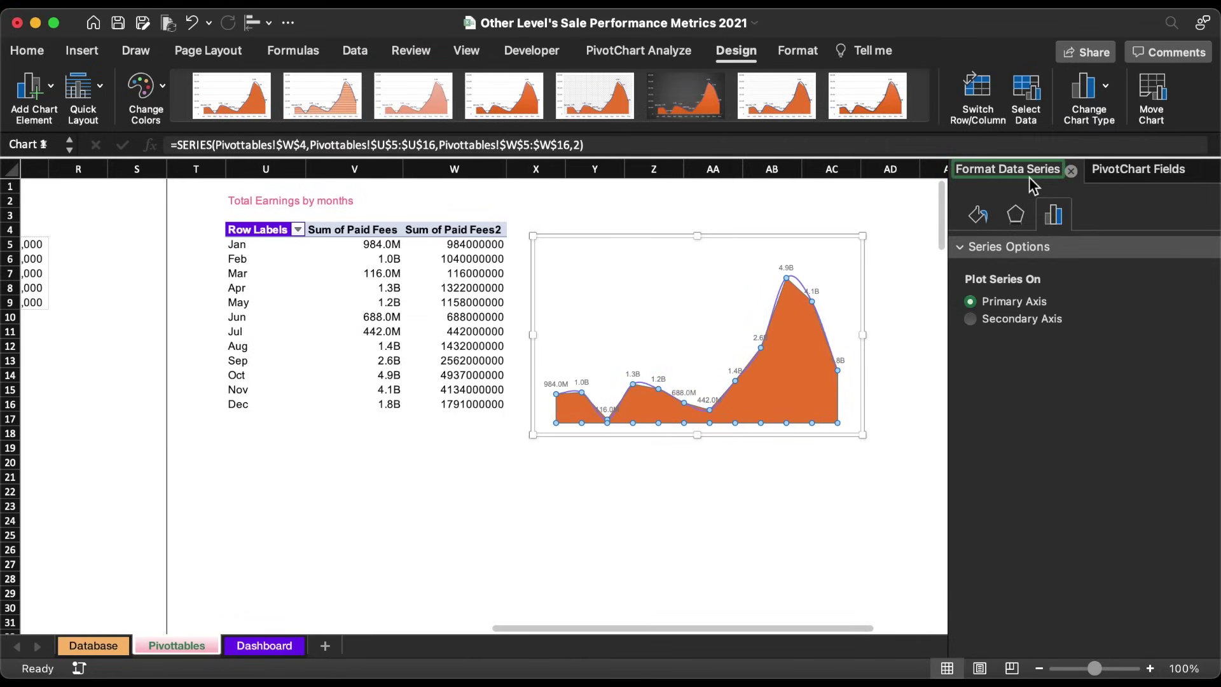
left_click(980, 215)
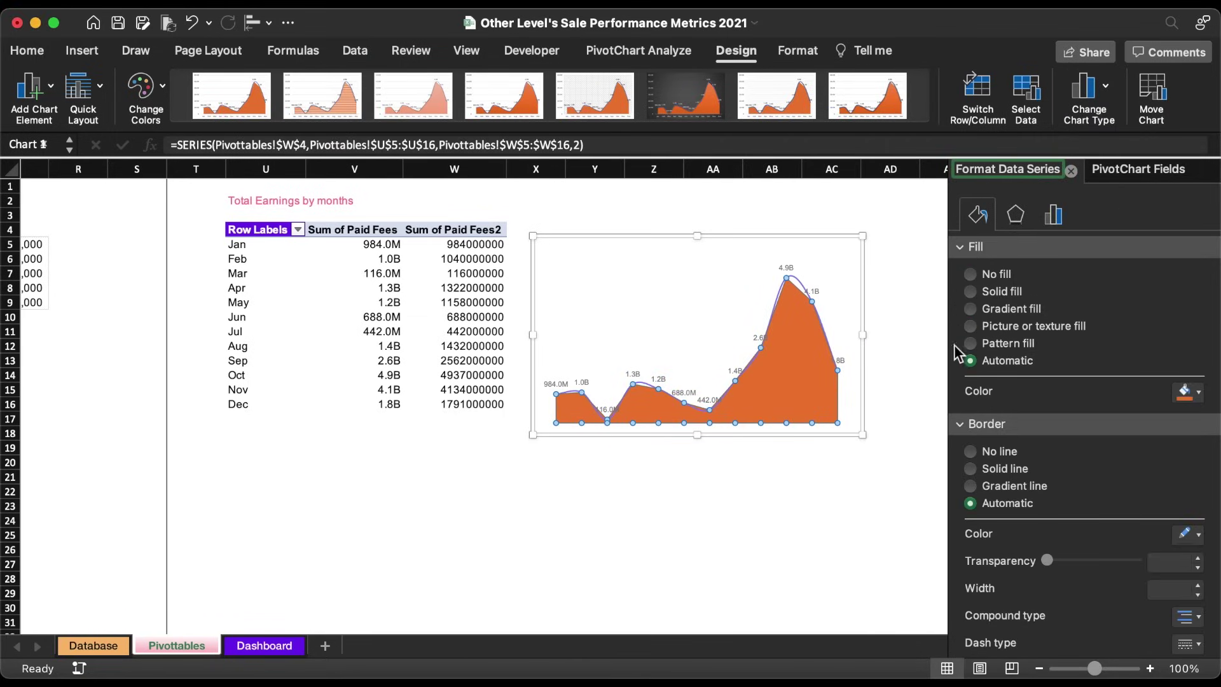
left_click(973, 452)
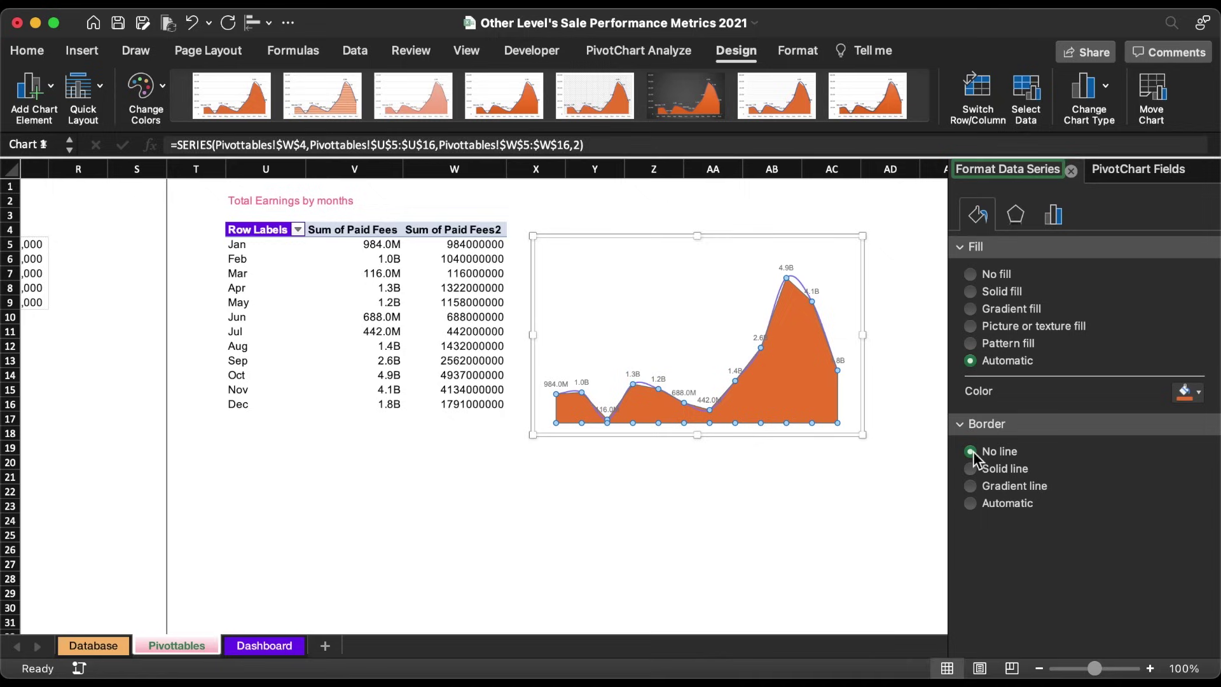
left_click(988, 311)
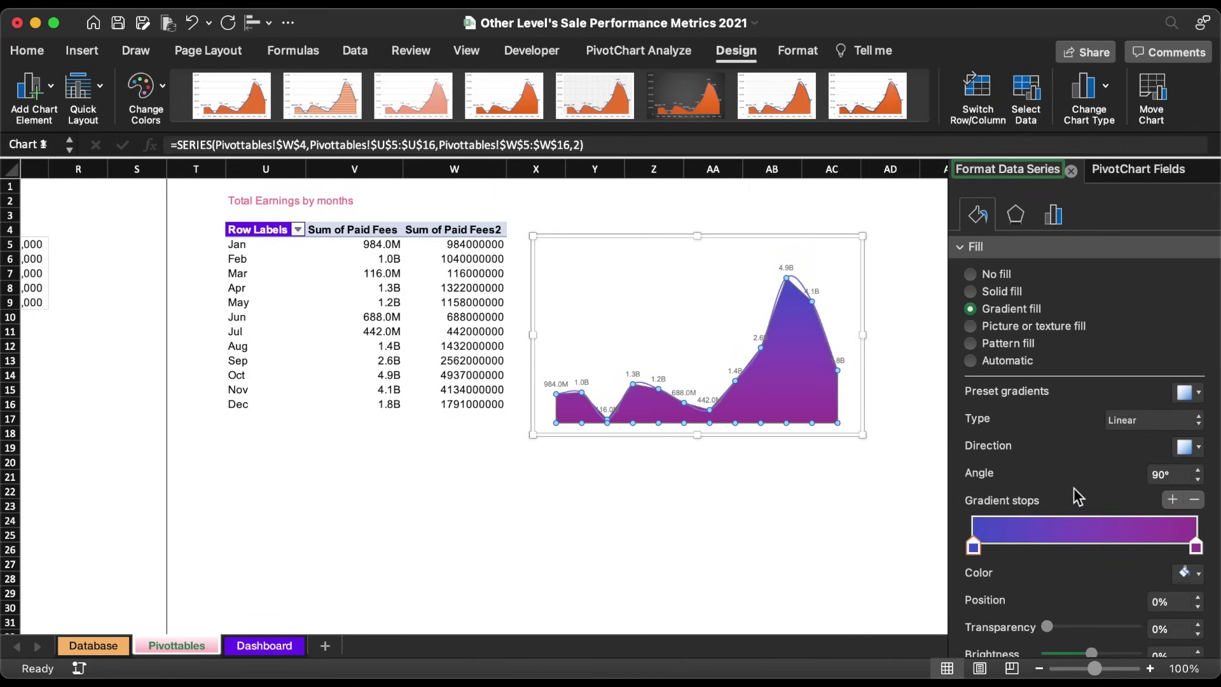
left_click(1197, 575)
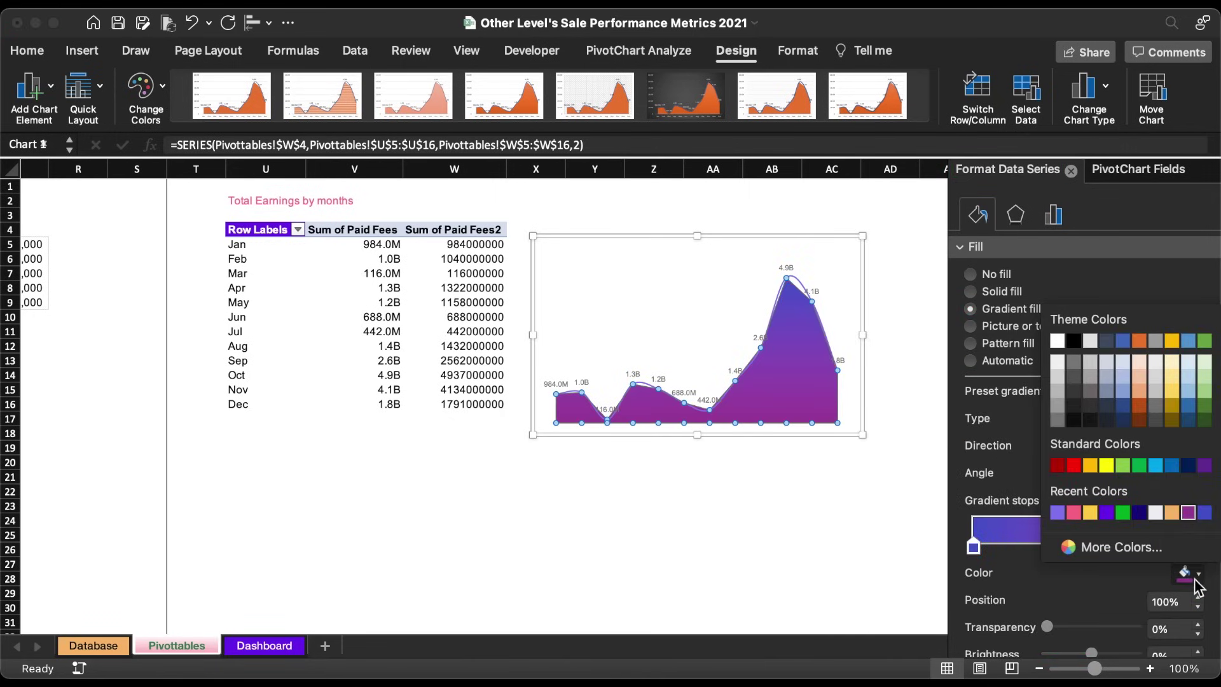
left_click(1079, 515)
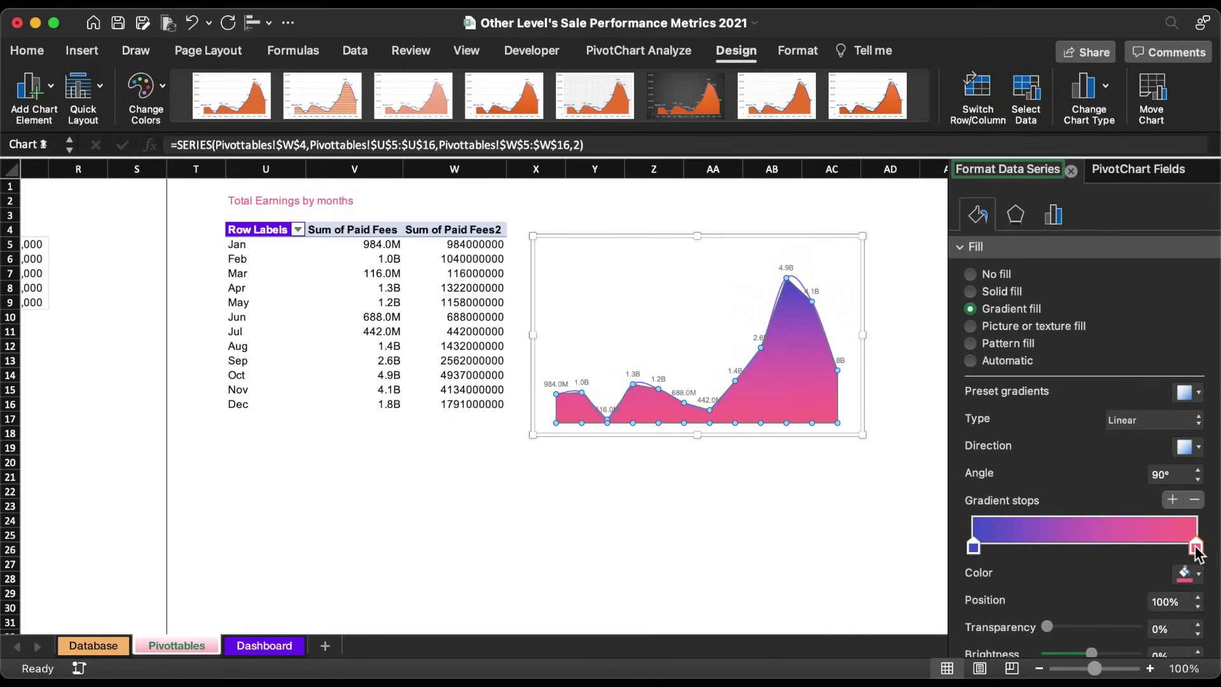
mouse_move(1196, 545)
left_mouse_down()
mouse_move(1046, 546)
mouse_move(1196, 545)
left_mouse_up()
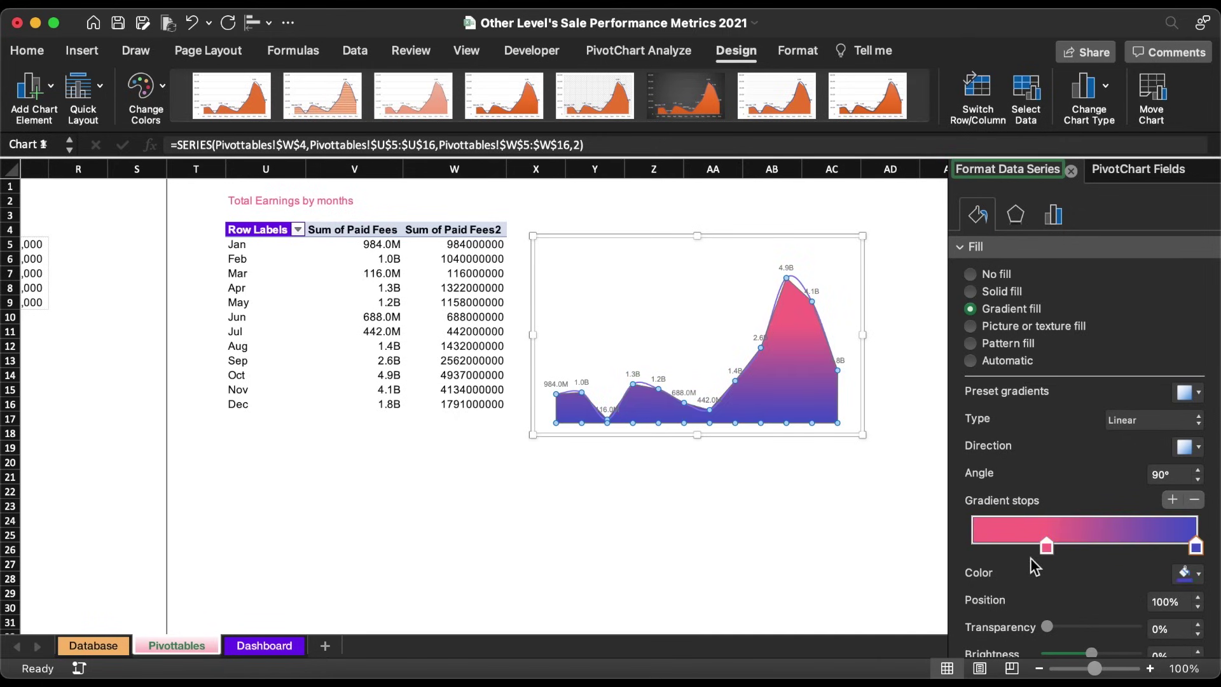
Make the other stop pink, set transparencies to 100% and 77%, and move the fading stop to 72%.
left_click(1195, 547)
left_click(1197, 575)
left_click(1079, 515)
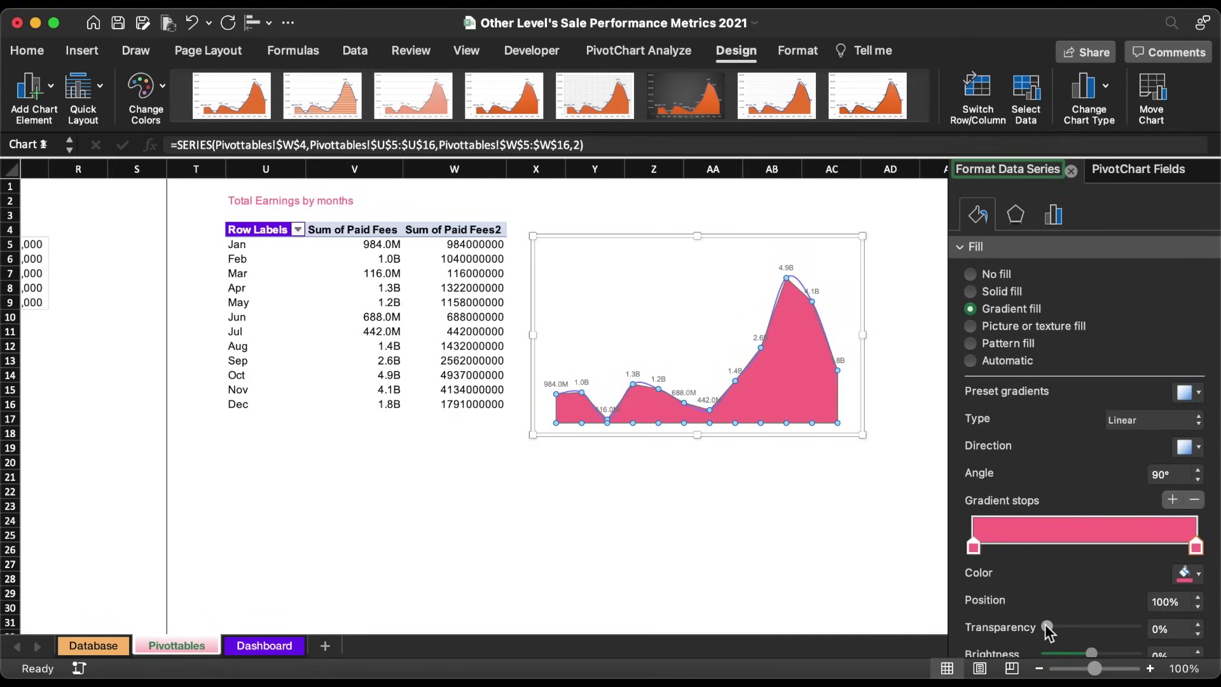
left_click_drag(1048, 630, 1138, 627)
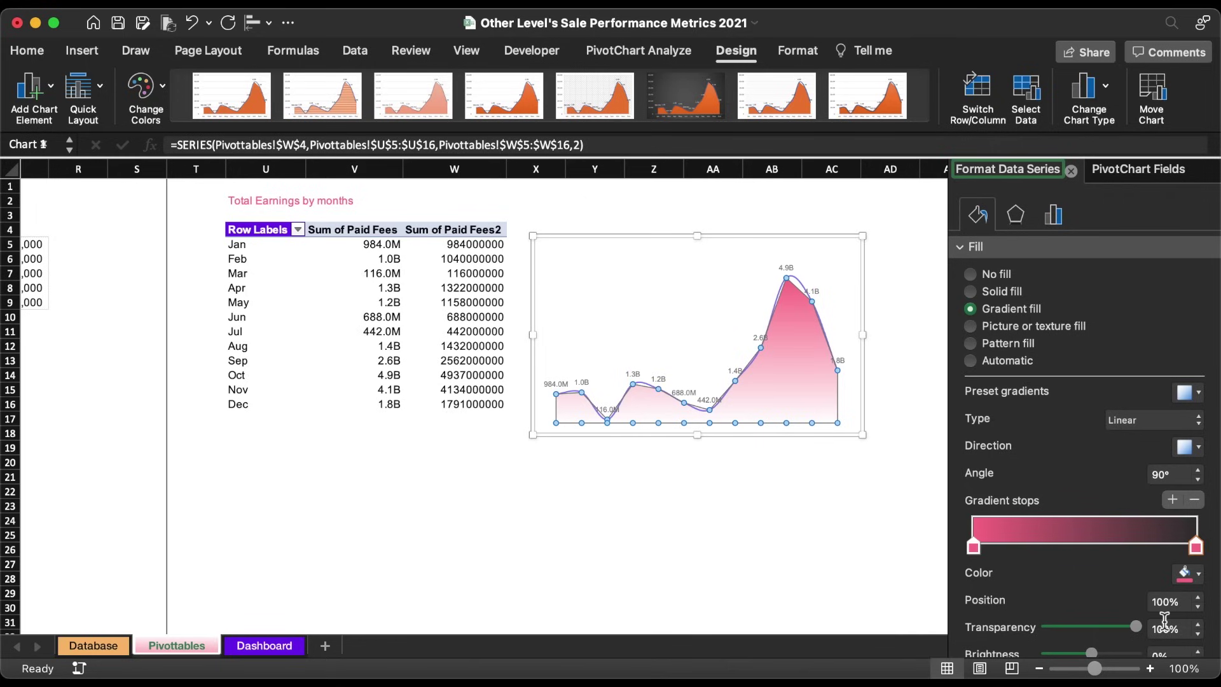
left_click(973, 547)
left_click_drag(1050, 633, 1120, 634)
left_click_drag(1195, 548, 1135, 548)
left_click(844, 512)
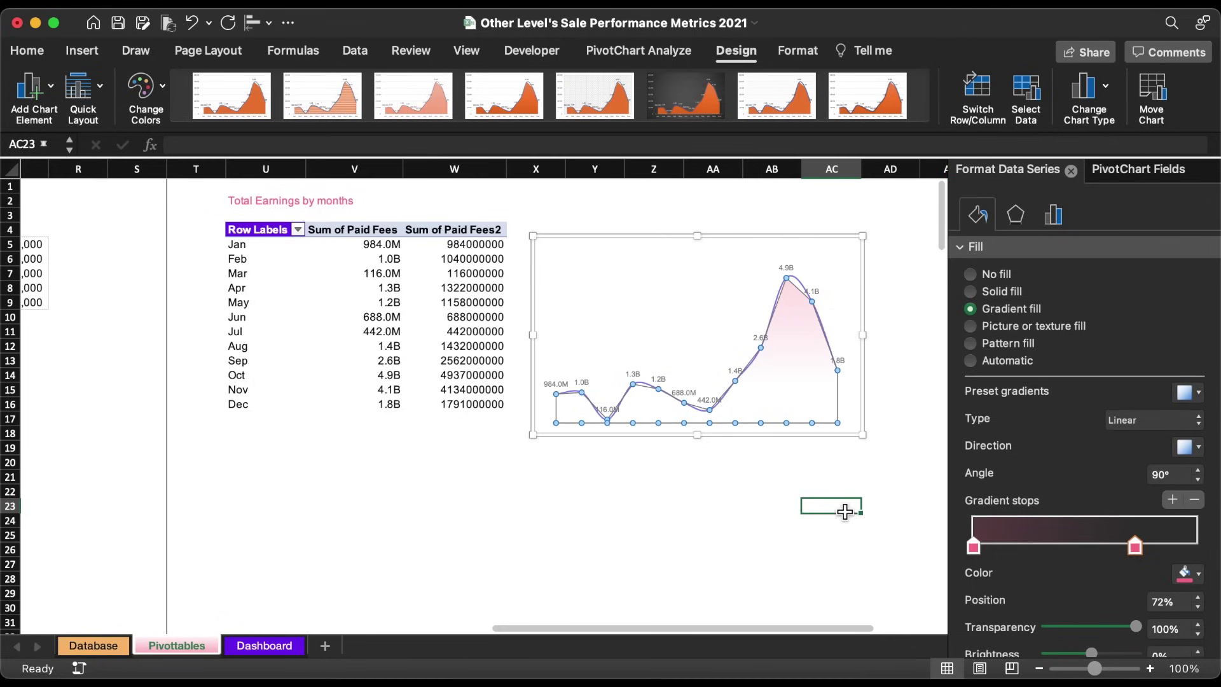
Paste the earnings chart onto the Dashboard sheet.
left_click(810, 414)
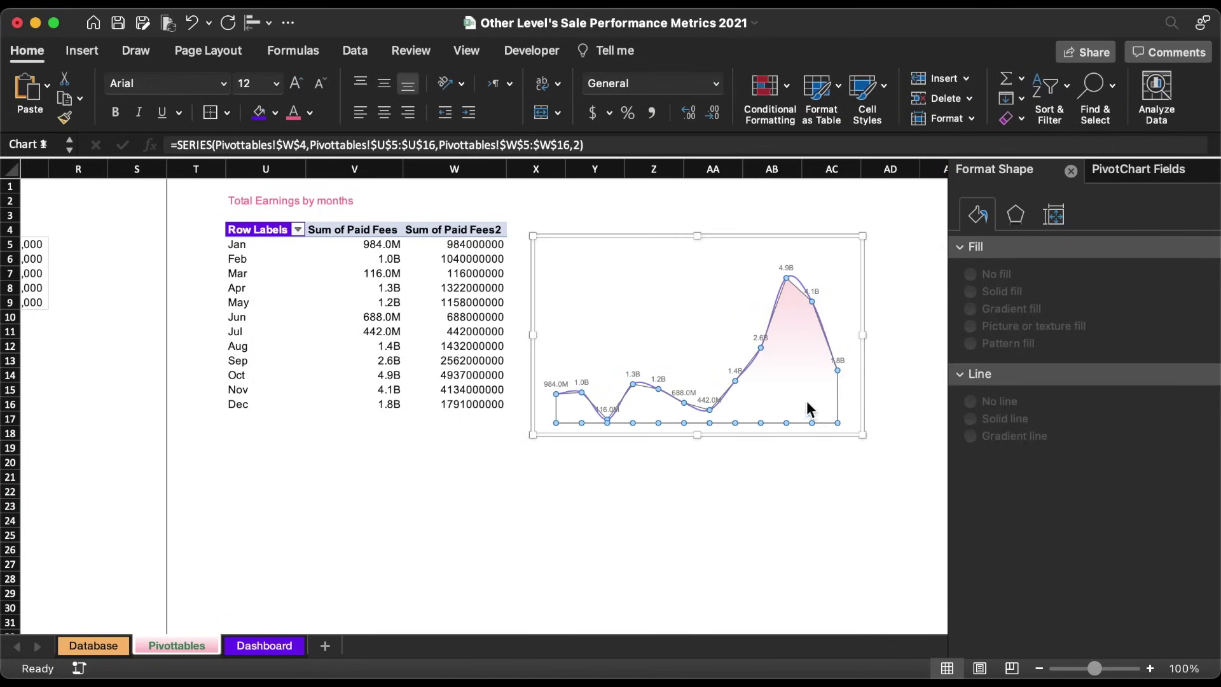
left_click_drag(693, 231, 702, 288)
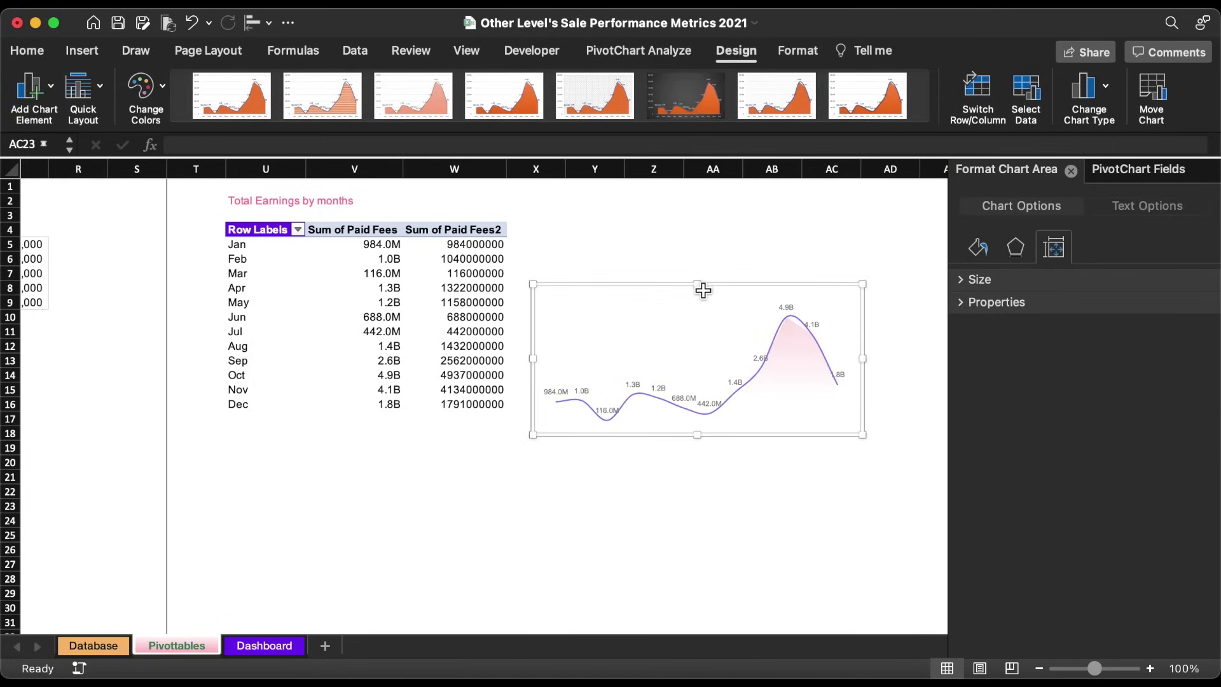
left_click(292, 644)
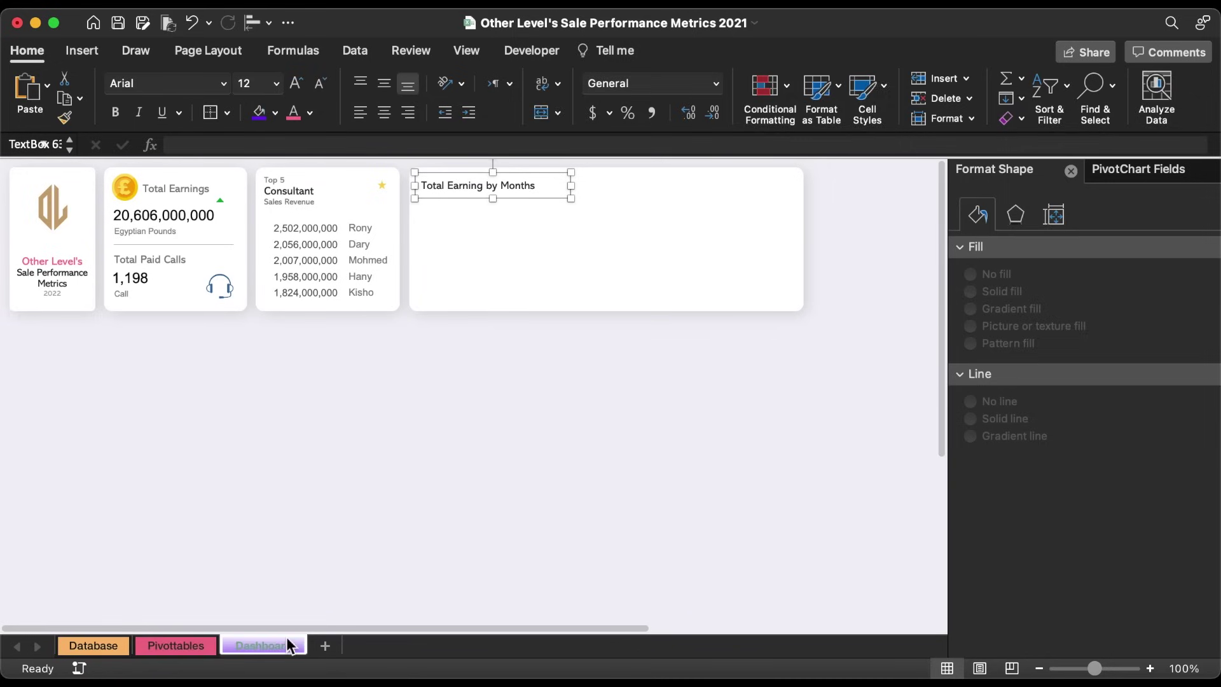
left_click(560, 396)
key("super+v")
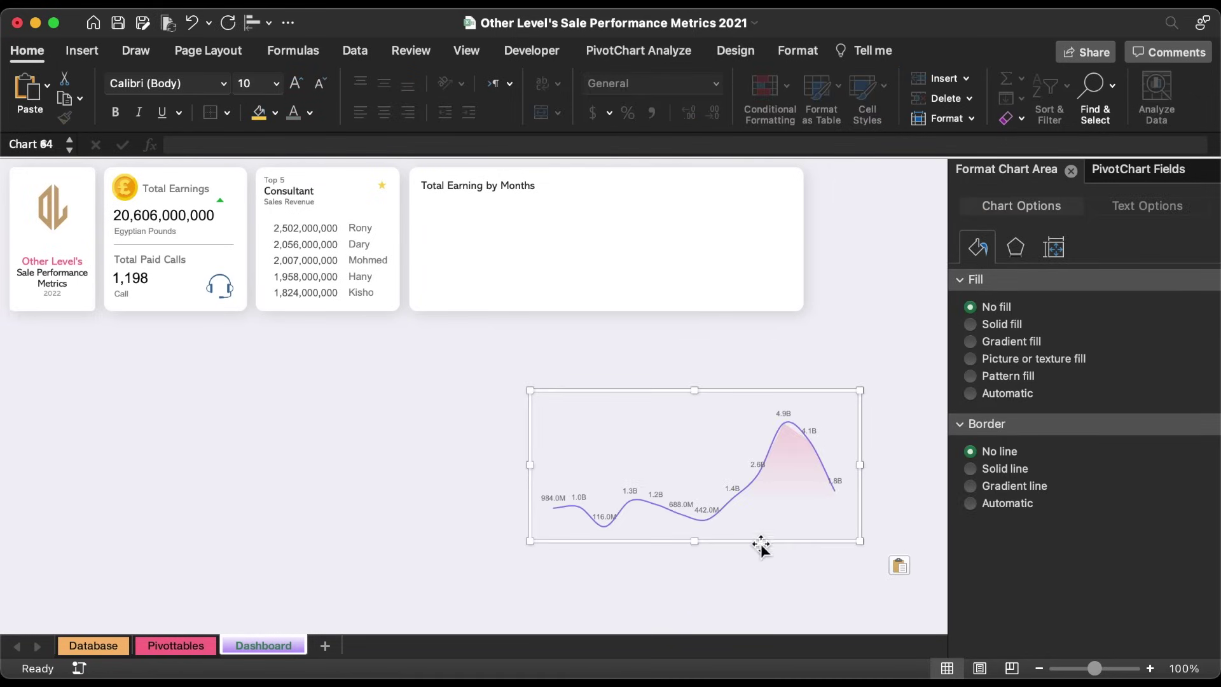
Position and resize the chart to fit inside the Total Earning by Months card.
left_click_drag(761, 545, 660, 322)
left_click_drag(599, 318, 690, 278)
left_click_drag(485, 220, 400, 221)
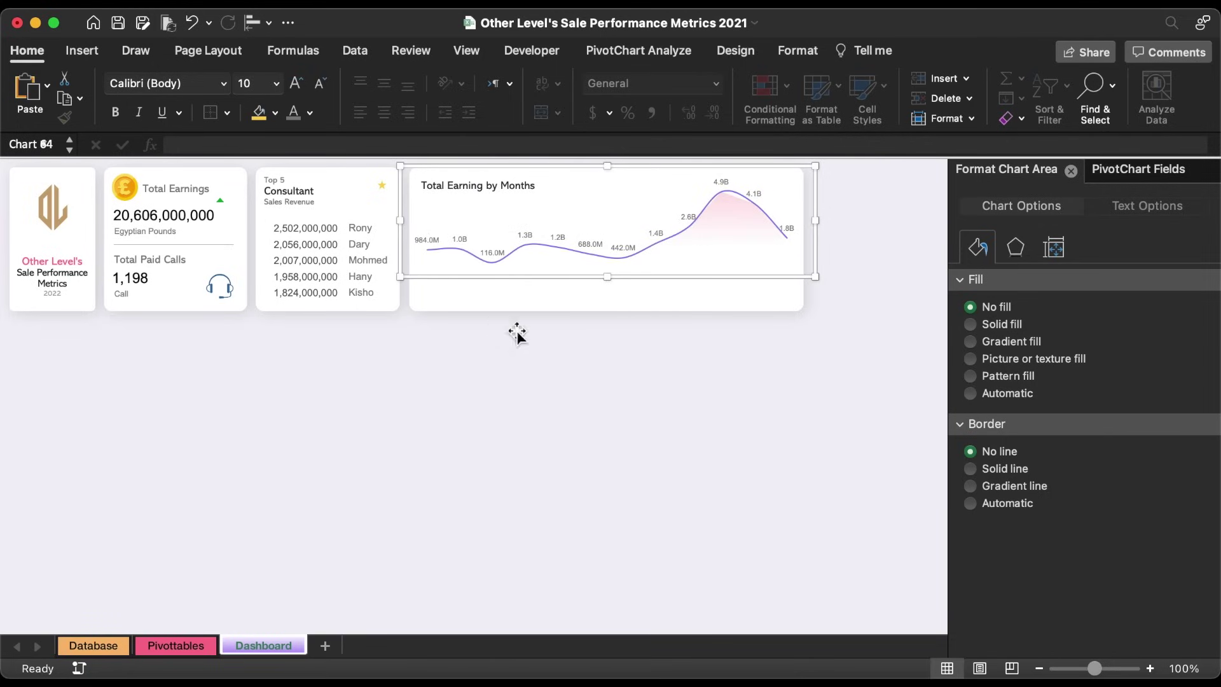
left_click(799, 52)
left_click(952, 92)
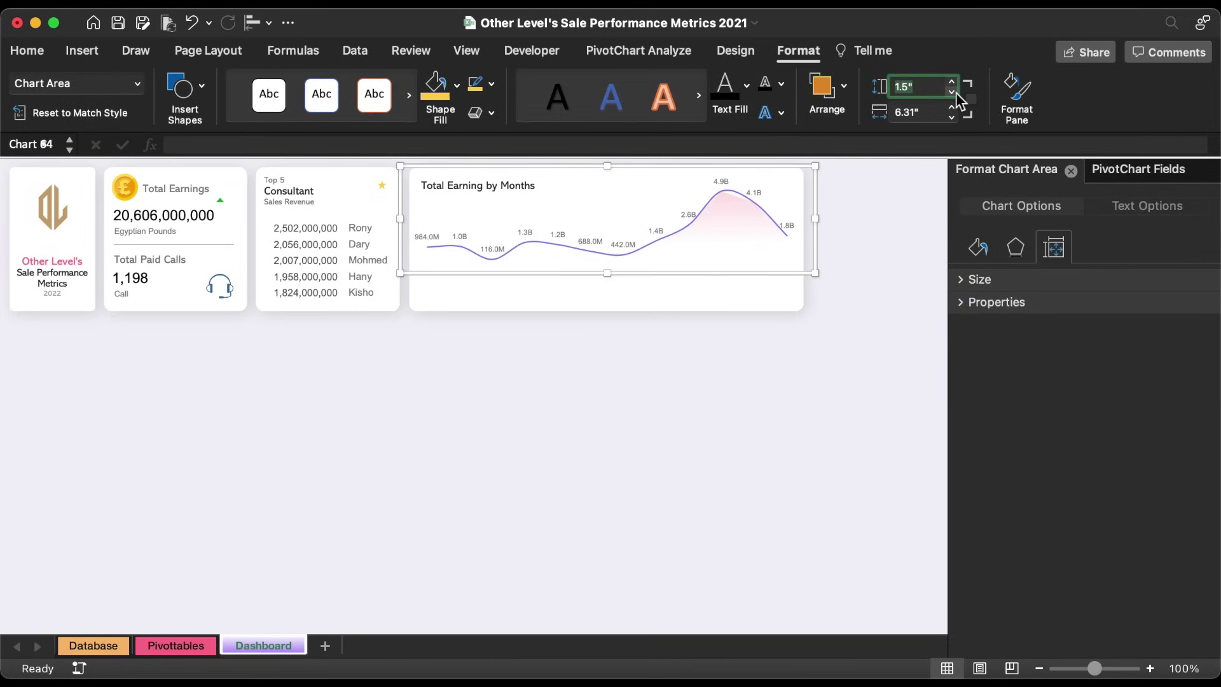
key("Escape")
On the Pivottables sheet, enter the labels Max, Avg. and Min. in Z5:Z7.
left_click(181, 647)
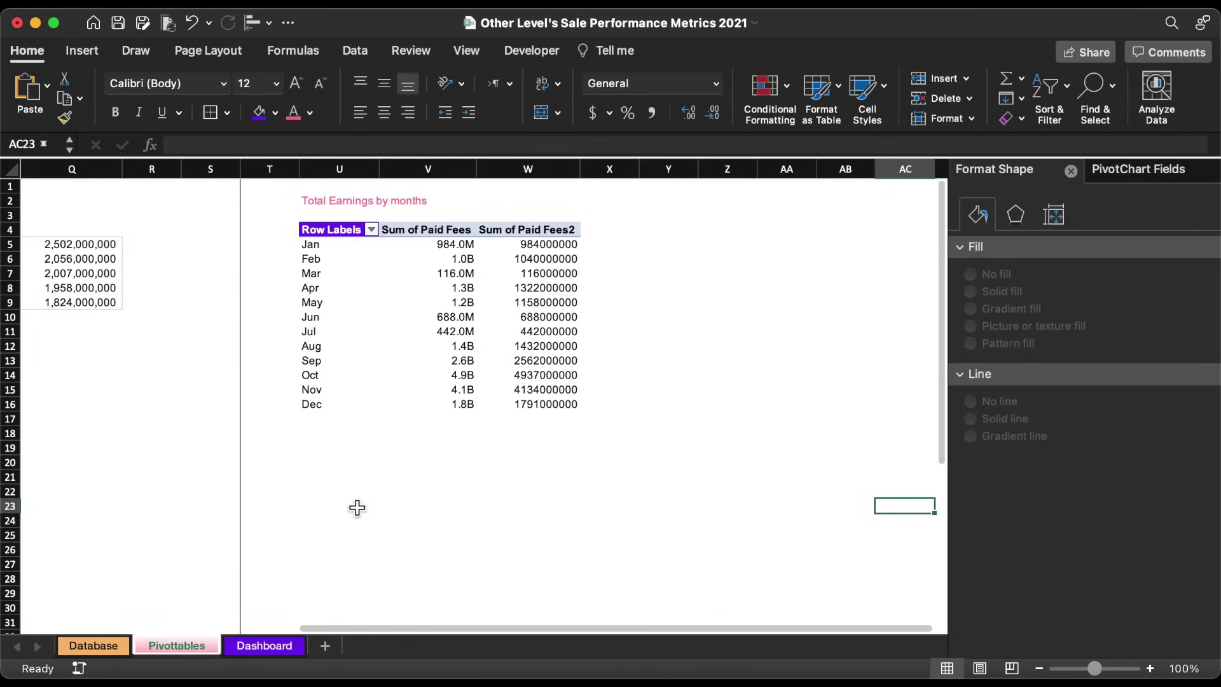
left_click(286, 229)
left_click_drag(337, 229, 502, 232)
left_click(640, 249)
left_click(640, 249)
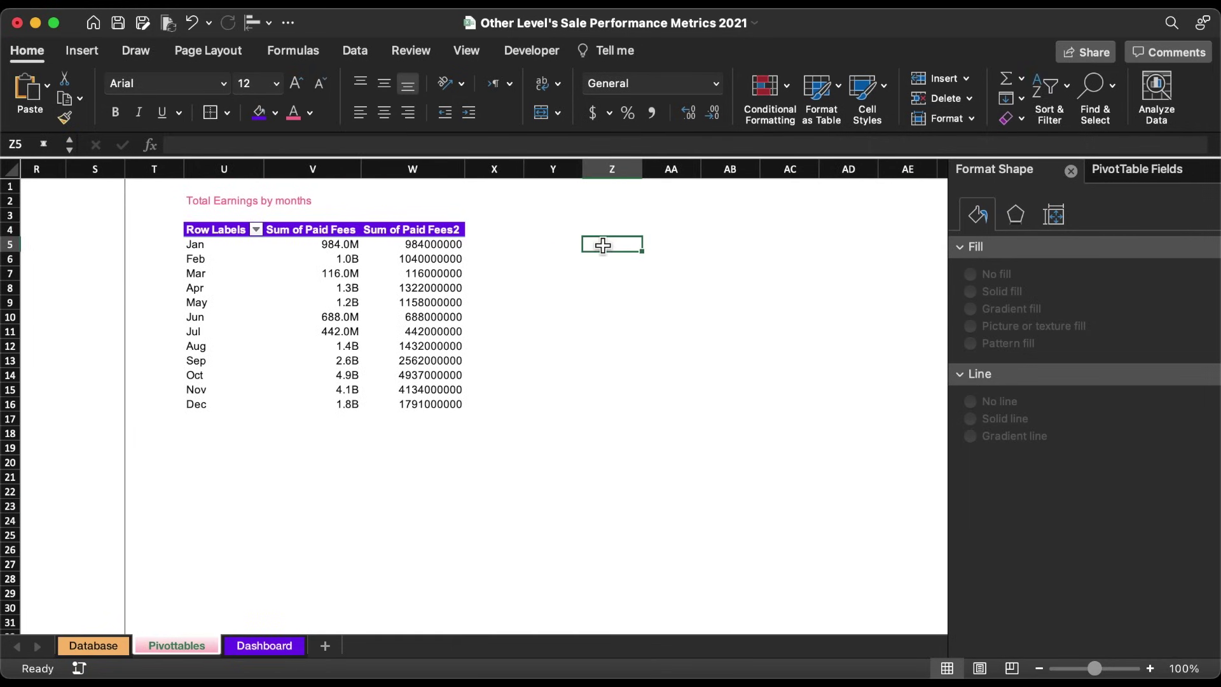
type("MAx")
key("Return")
type("Avg.")
key("Return")
type("Min.")
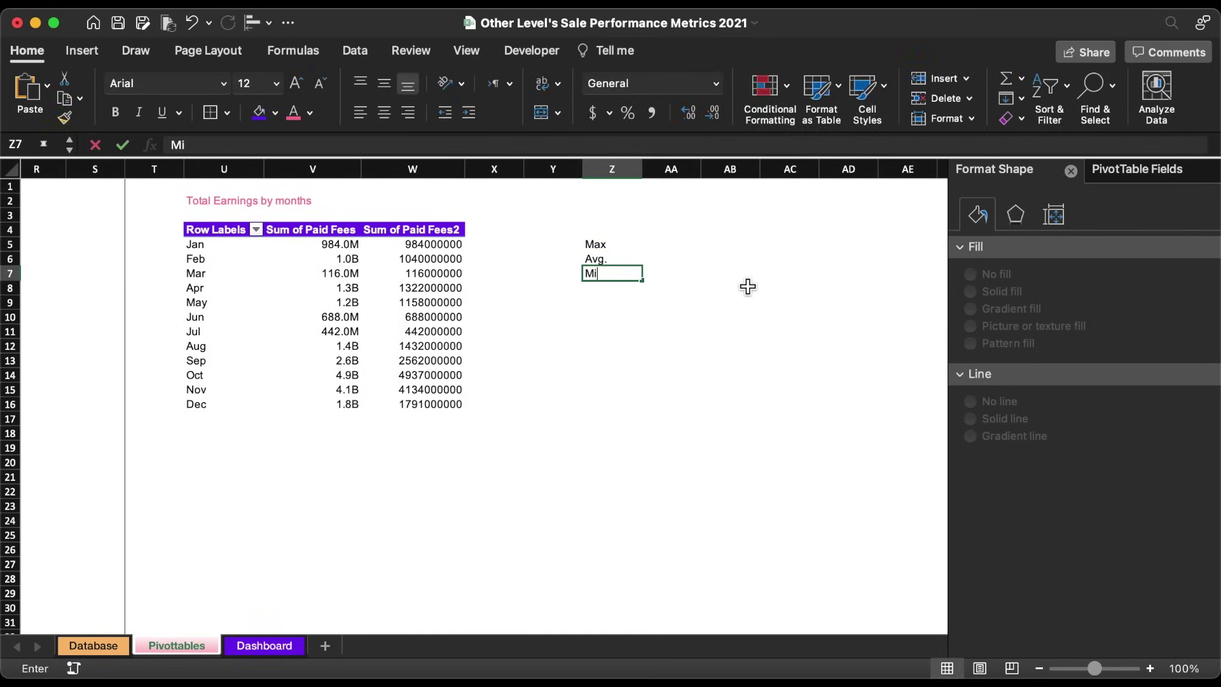
key("Return")
Enter a MAX formula over column W in AA5.
left_click(670, 249)
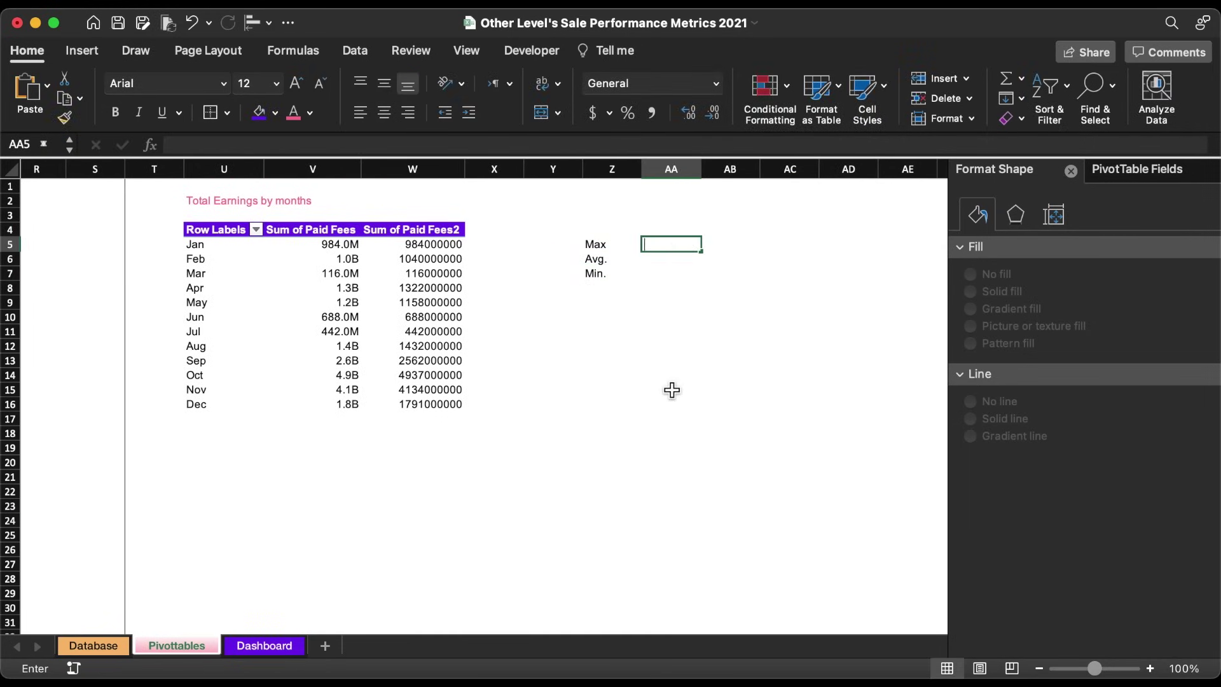
type("=max")
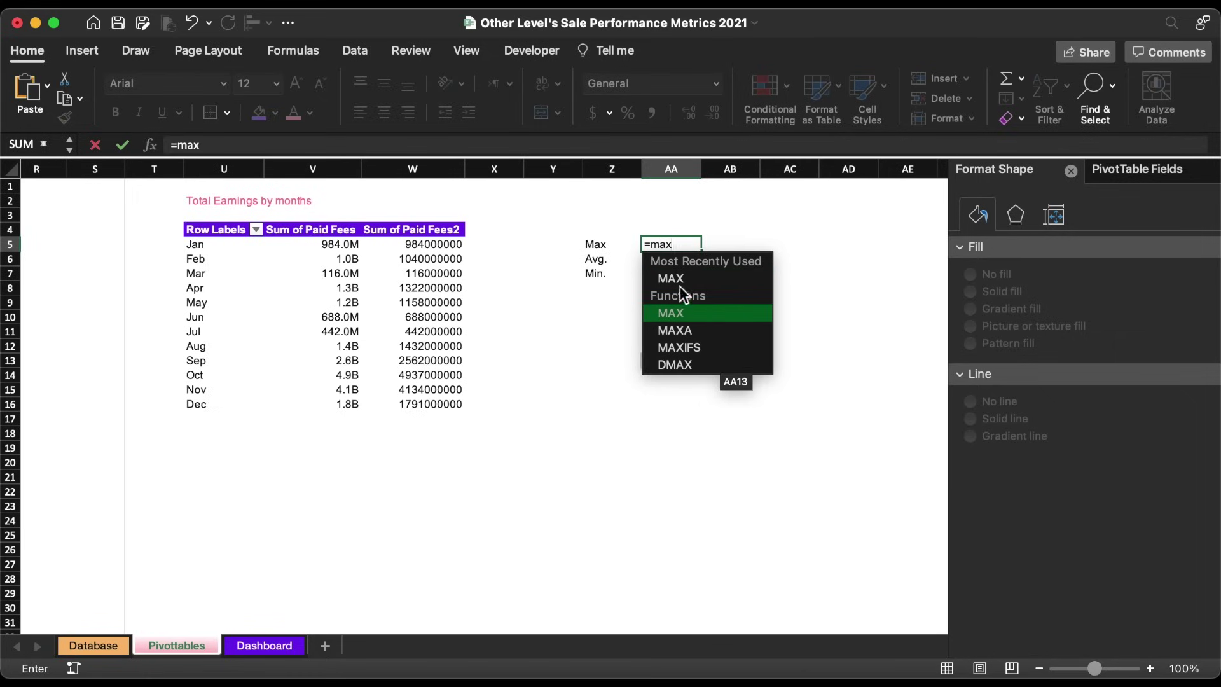
double_click(676, 277)
left_click(678, 277)
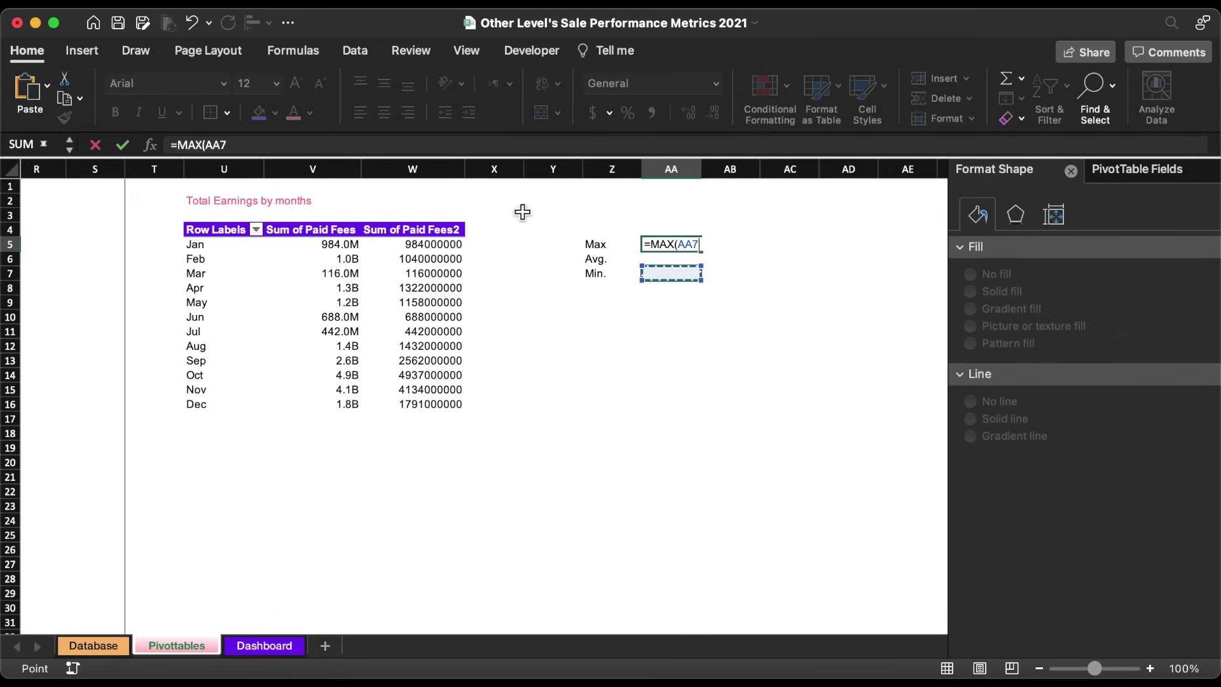
left_click(423, 166)
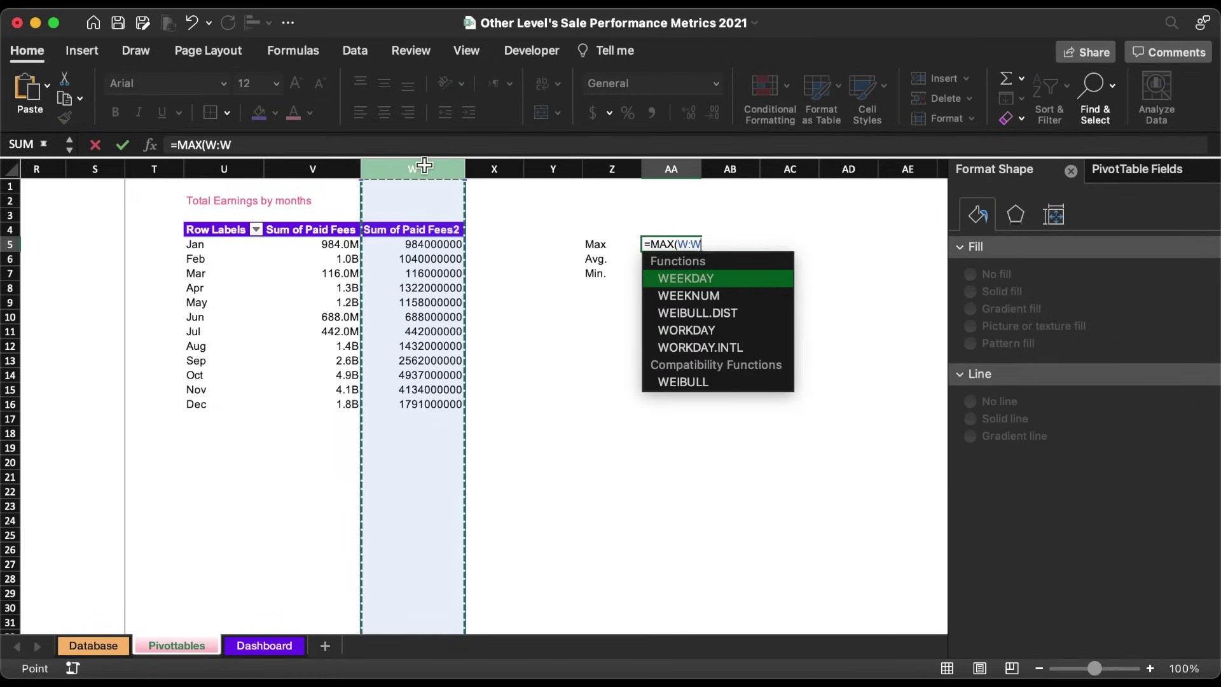
key("Return")
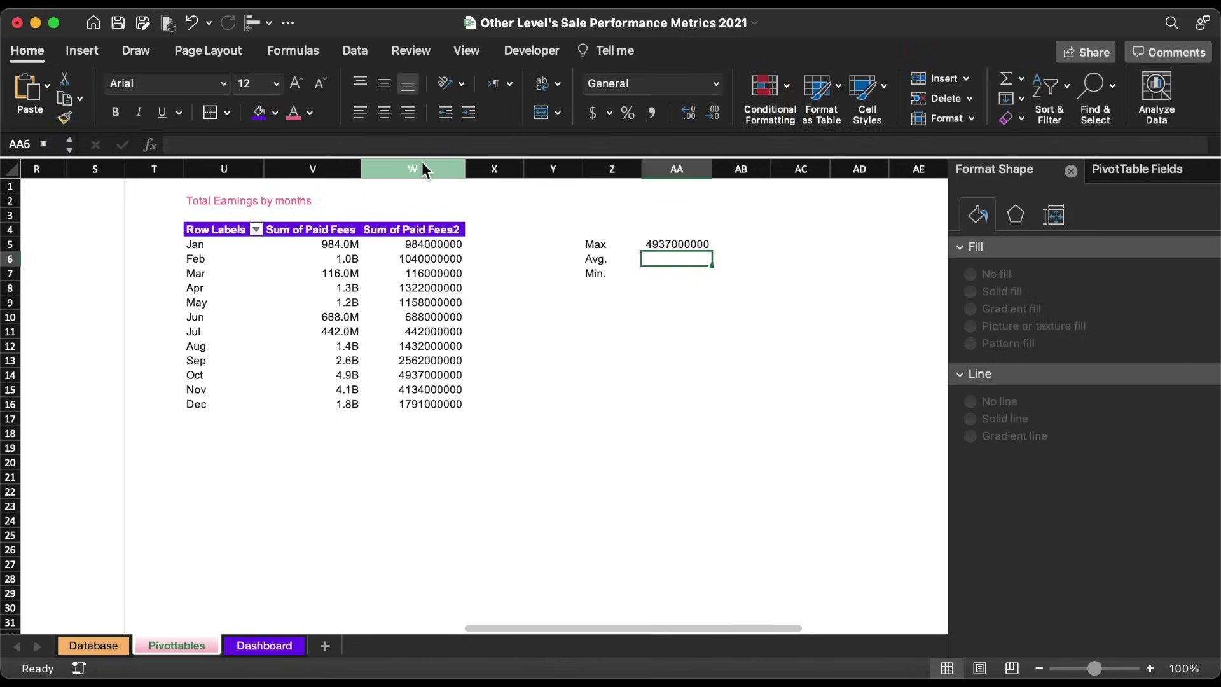
Add AVERAGE and MIN formulas over column W in AA6 and AA7.
type("=")
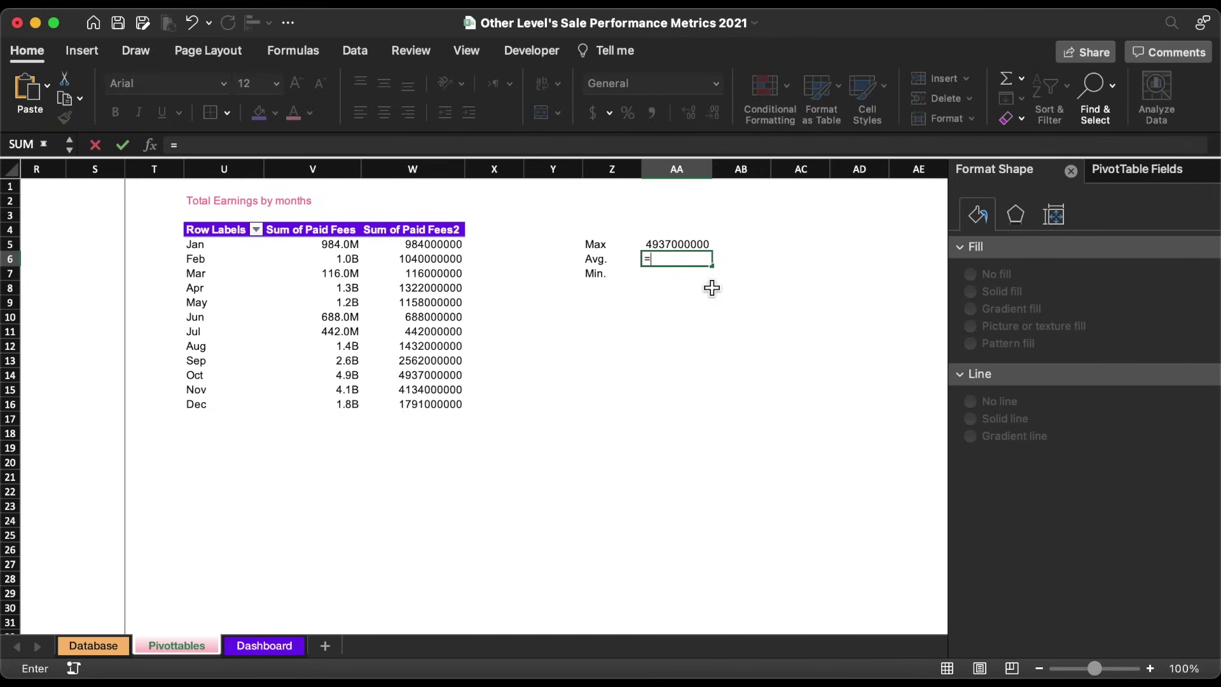
type("ave")
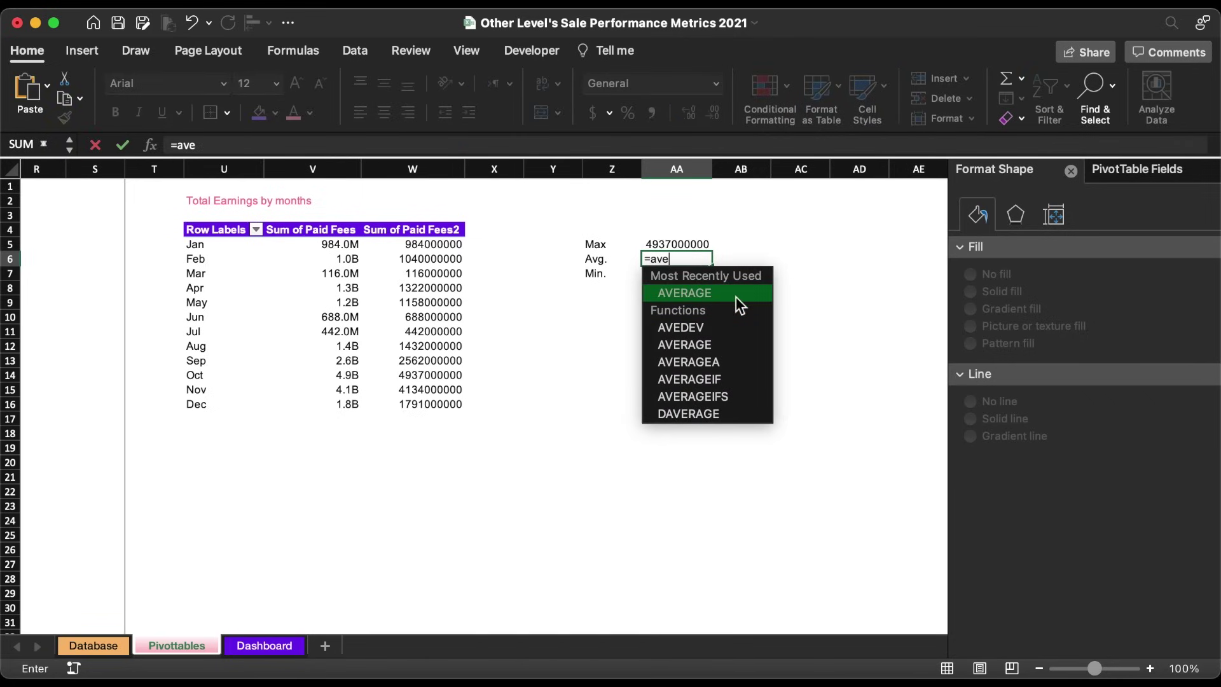
double_click(736, 296)
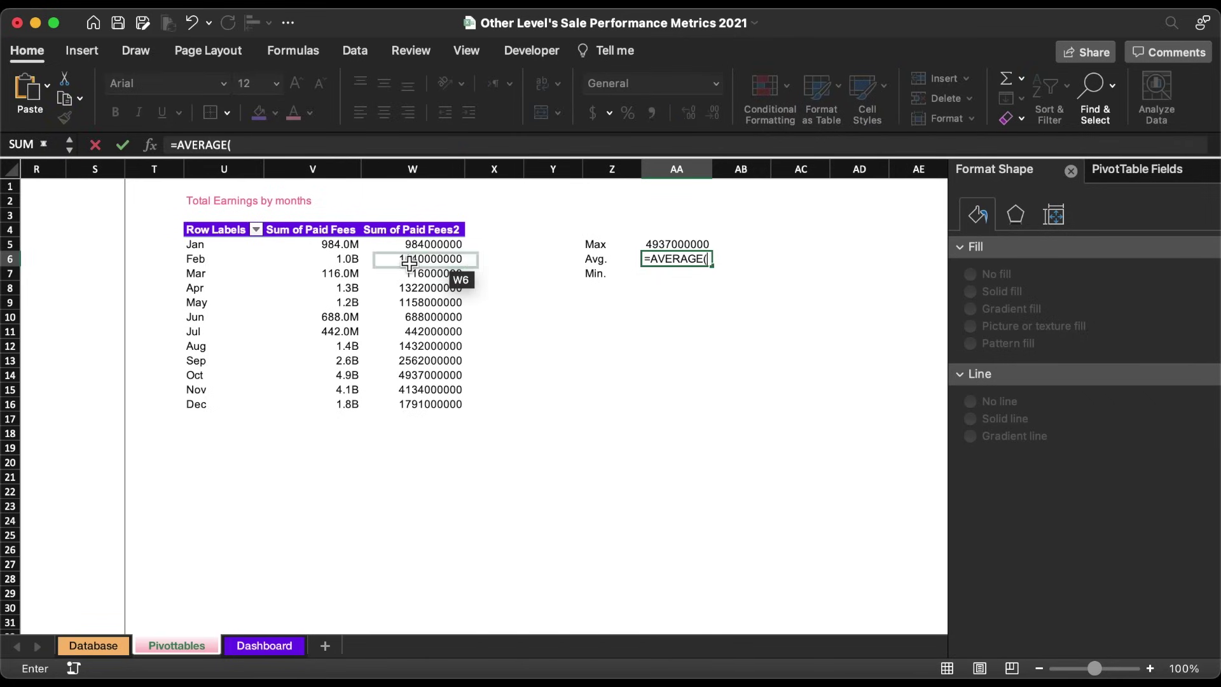
left_click(426, 172)
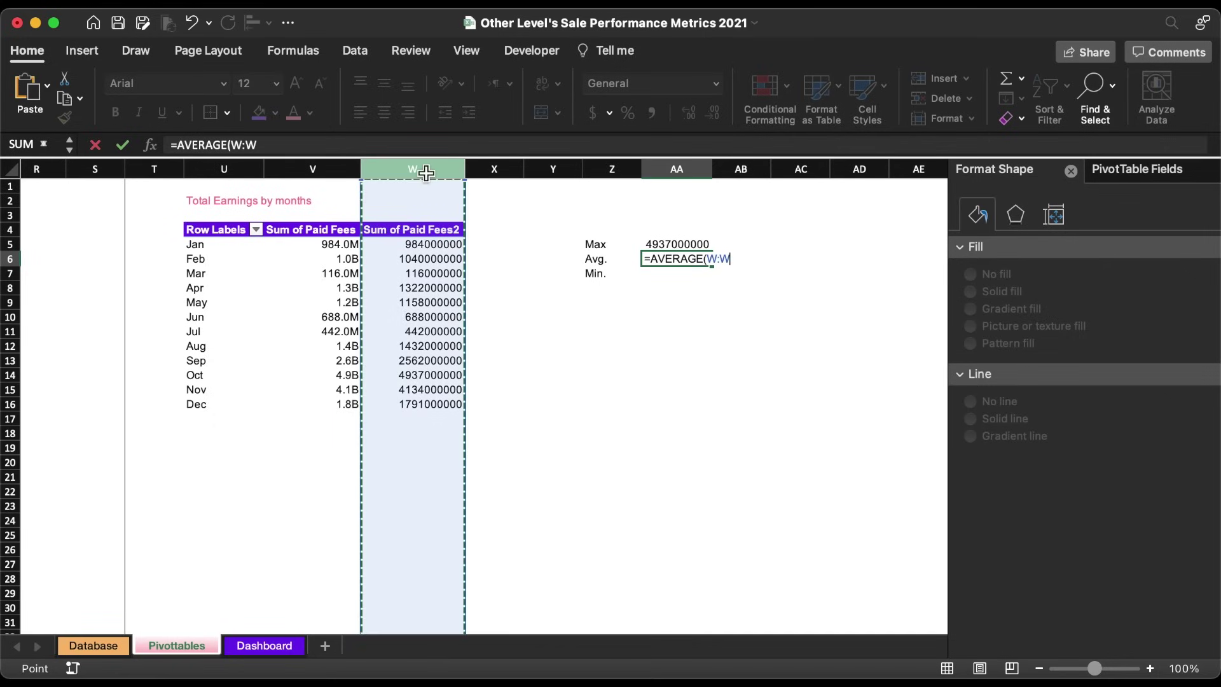
key("Return")
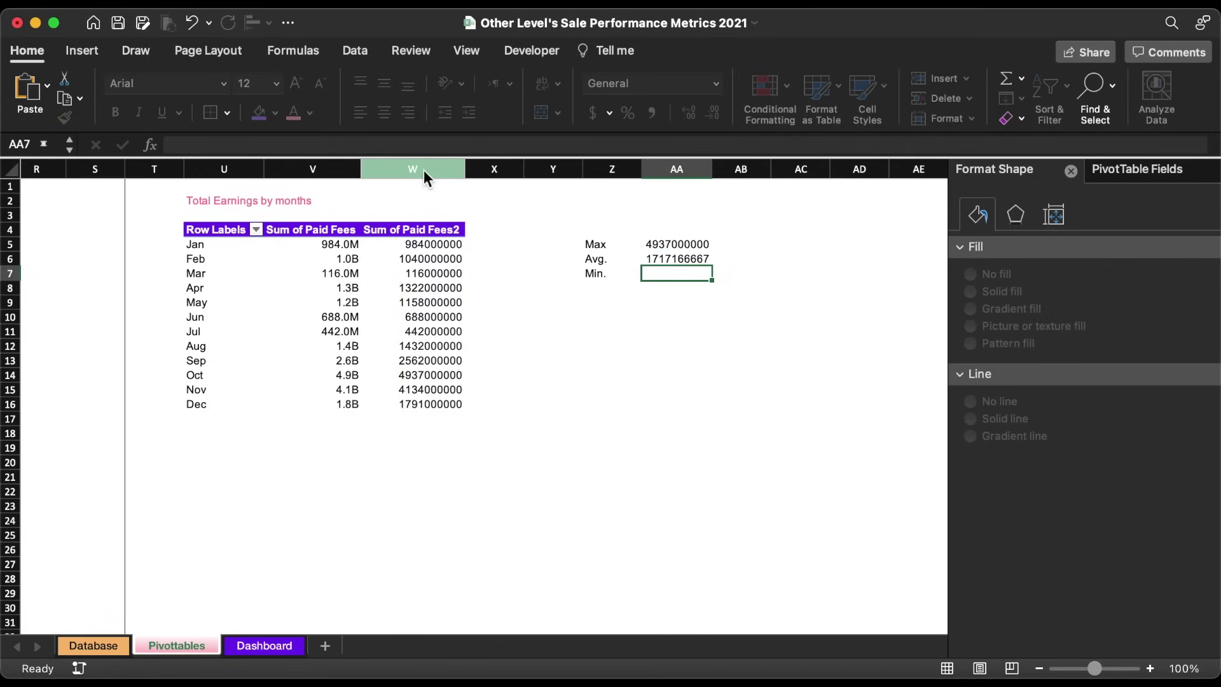
type("=")
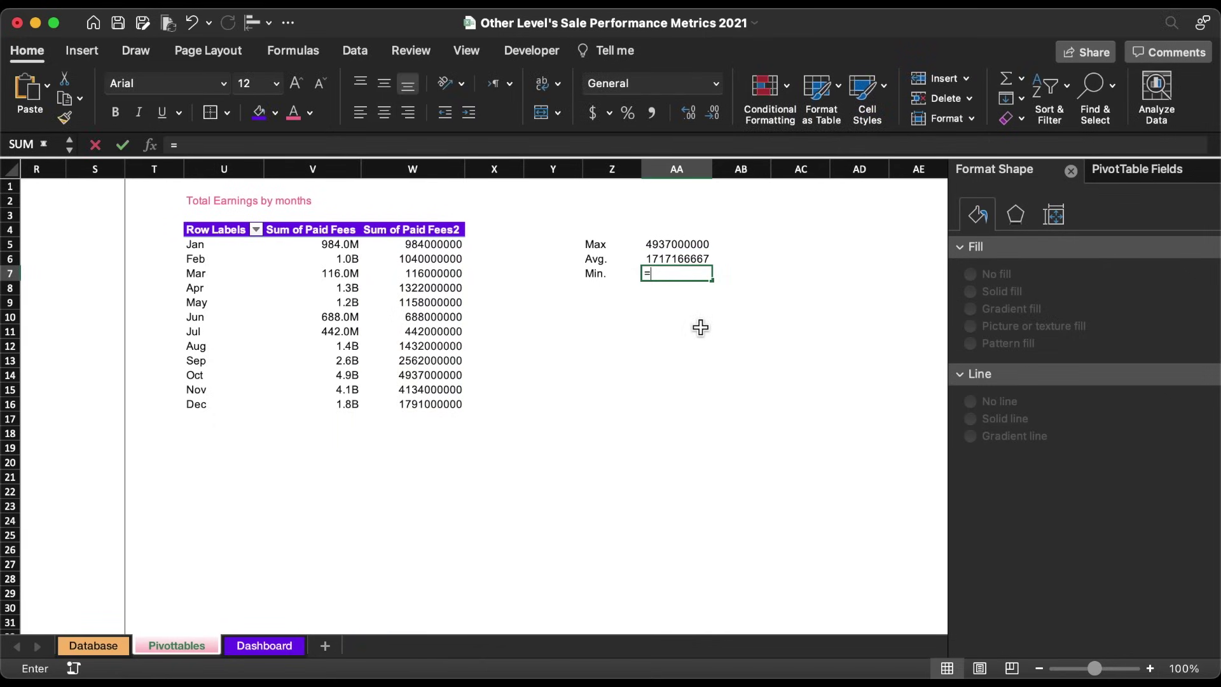
type("min")
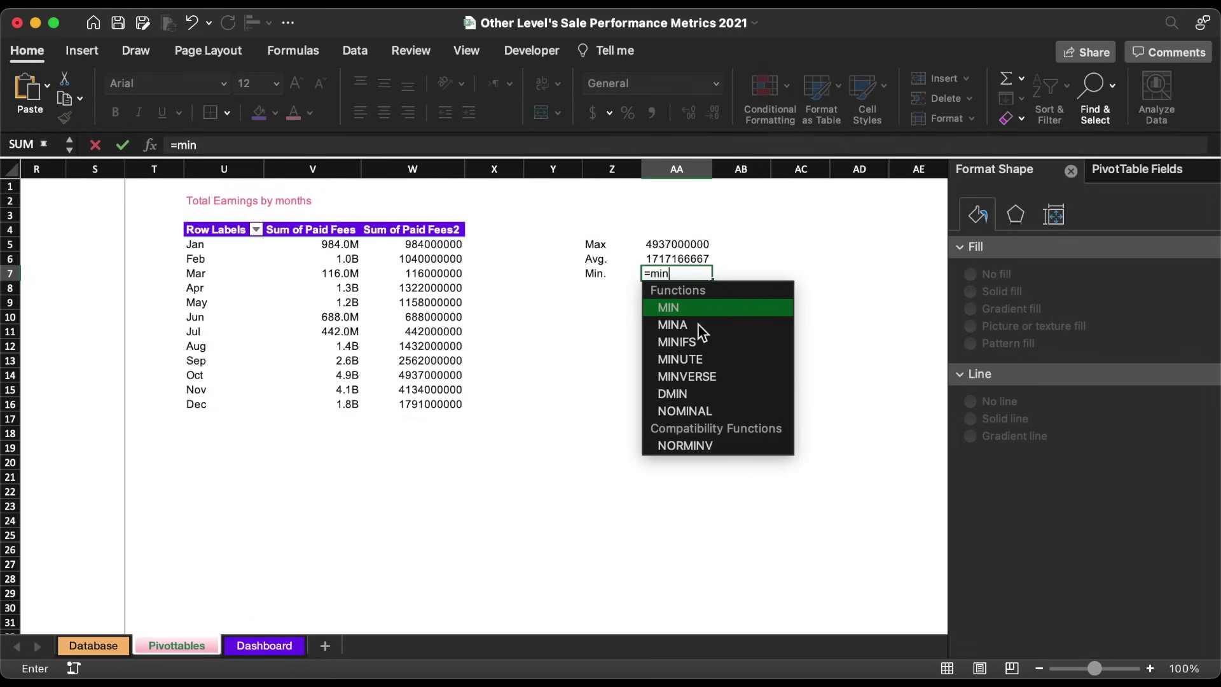
double_click(703, 312)
left_click(427, 171)
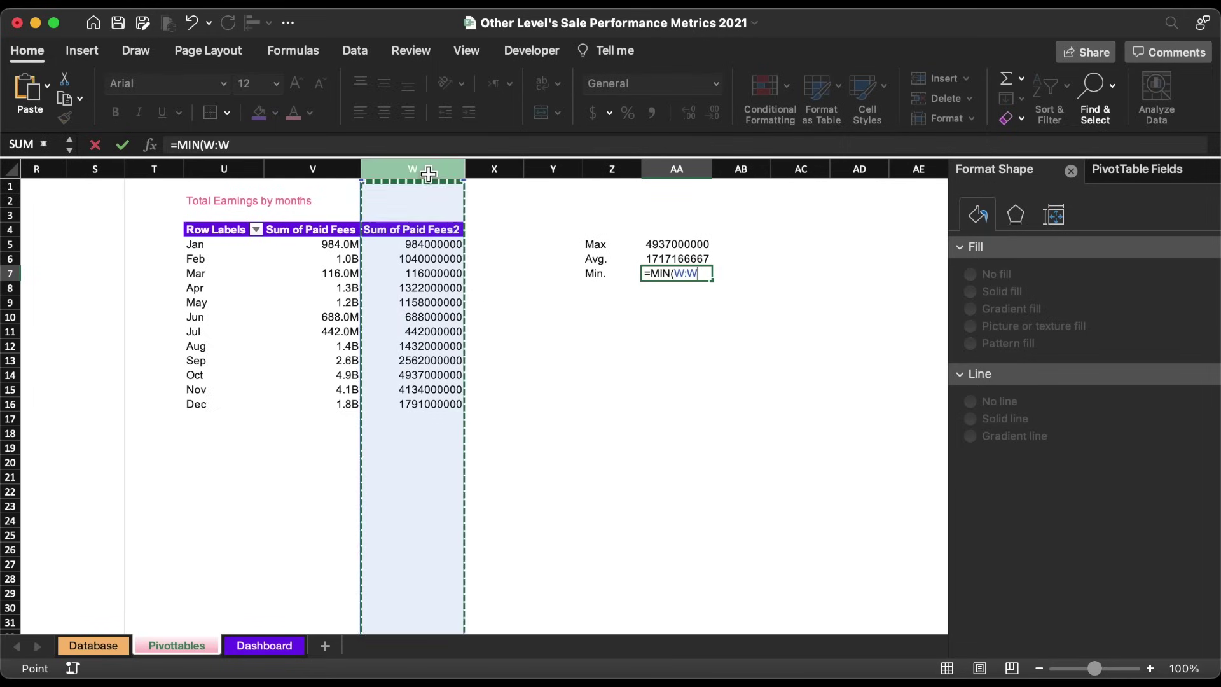
key("Return")
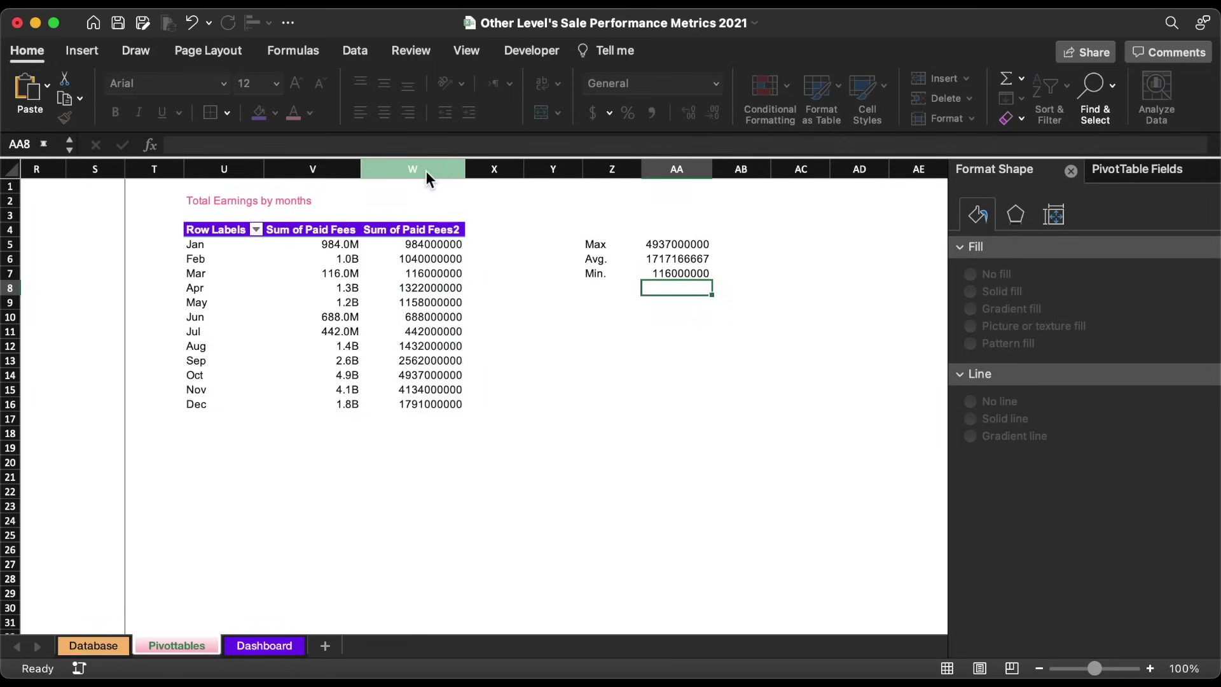
Format AA5:AA7 as comma style with no decimals and select the Z5:AA7 block for borders.
left_click(691, 248)
left_click_drag(692, 249, 692, 272)
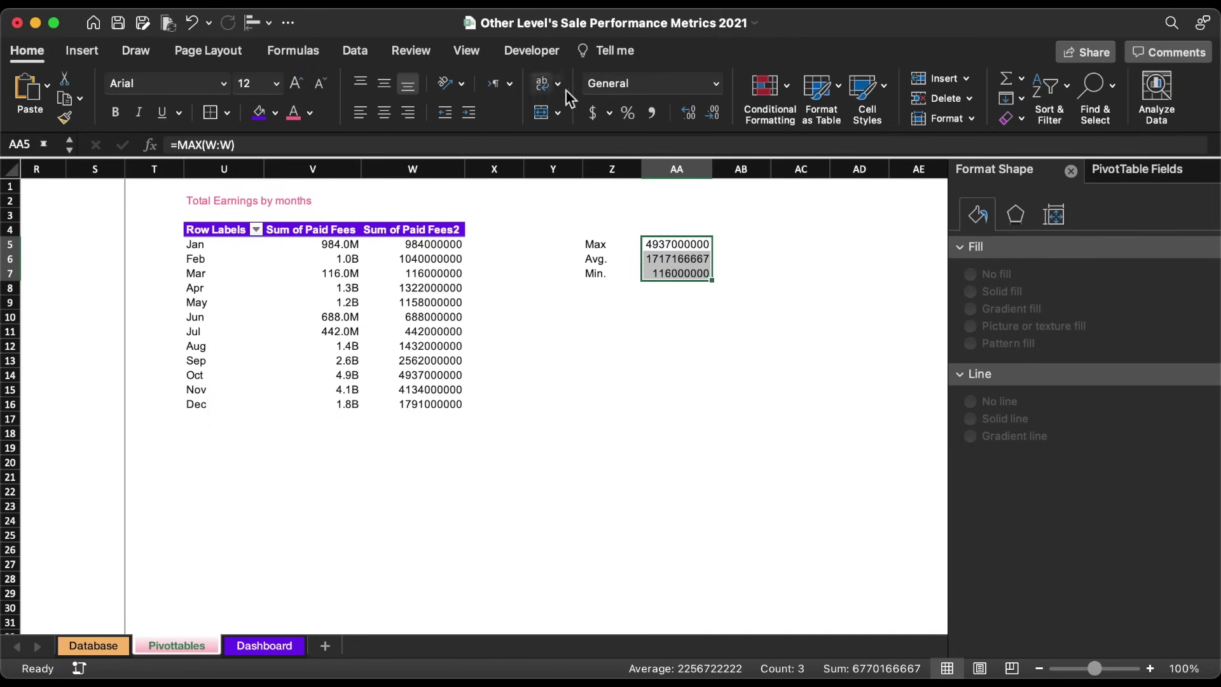
left_click(650, 113)
left_click(714, 114)
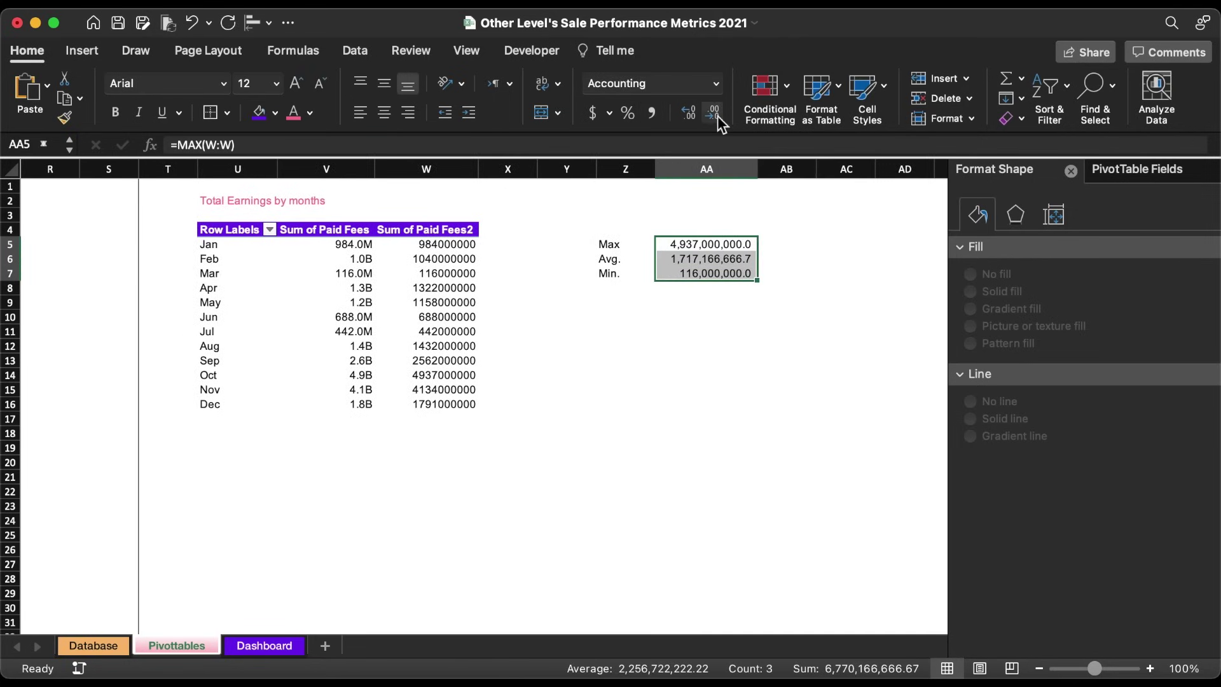
left_click(715, 115)
left_click(669, 321)
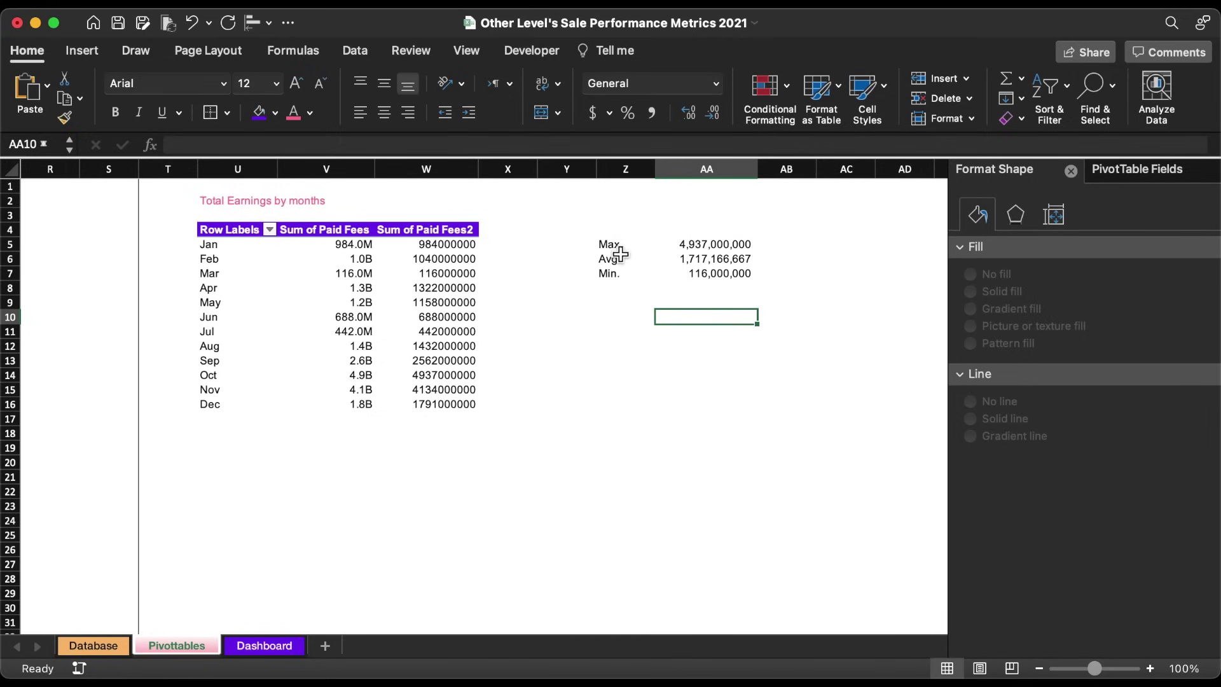
left_click_drag(626, 246, 717, 273)
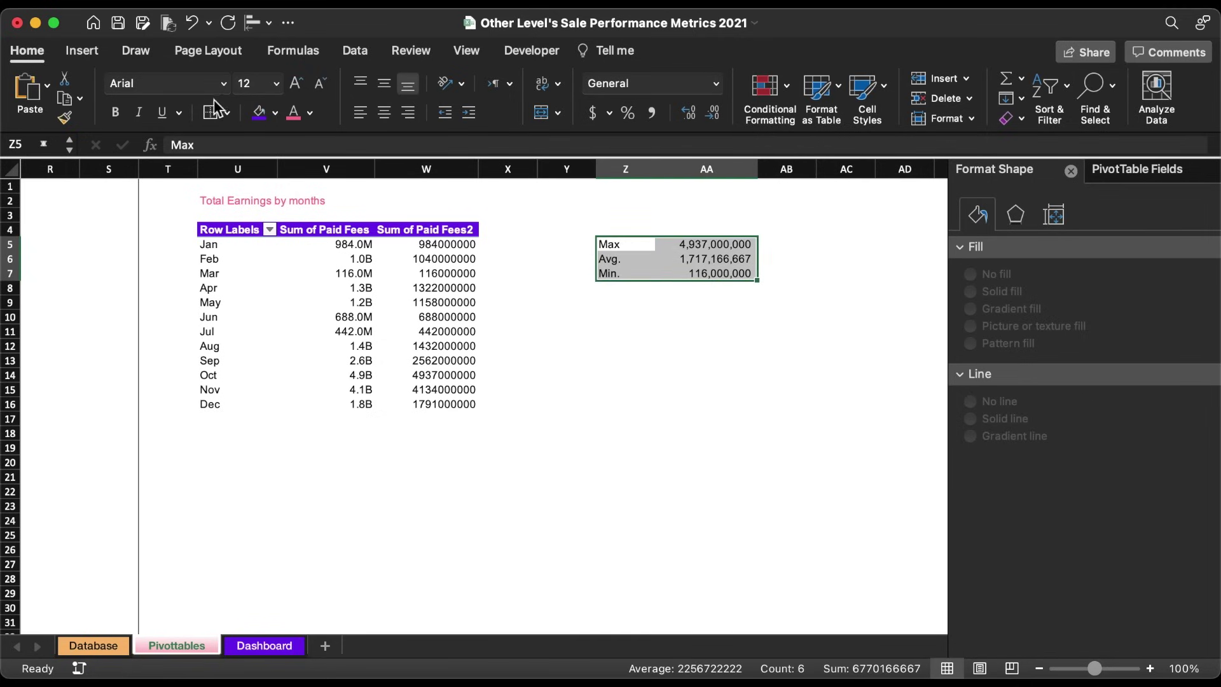
left_click(595, 375)
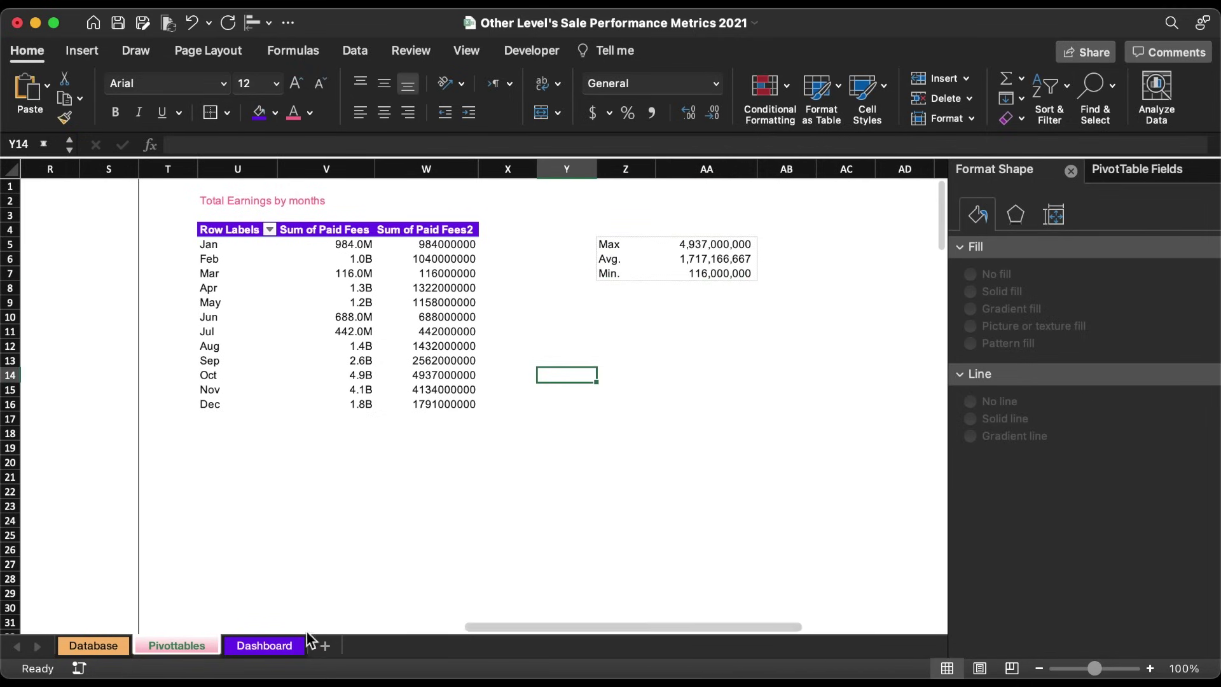
Copy the Total Paid Calls label onto the earnings chart, centred, reading 'Highest Monthly Revenue'.
left_click(278, 647)
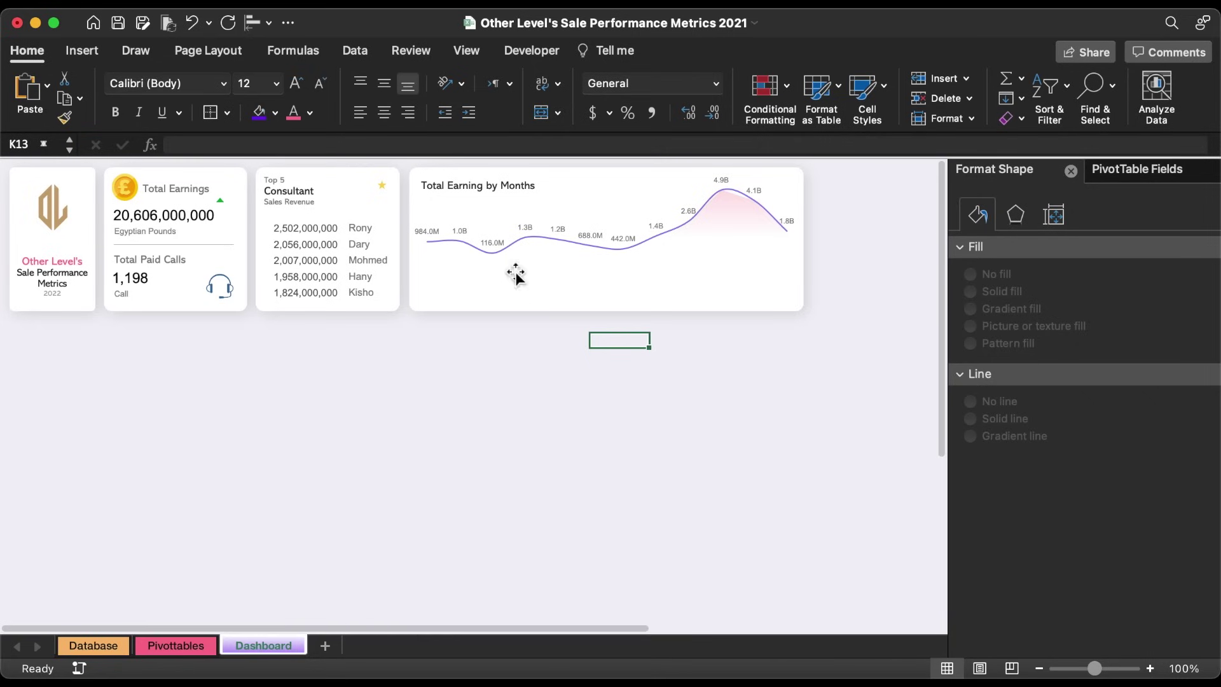
left_click(183, 278)
left_click(181, 256)
left_click_drag(187, 280, 523, 288)
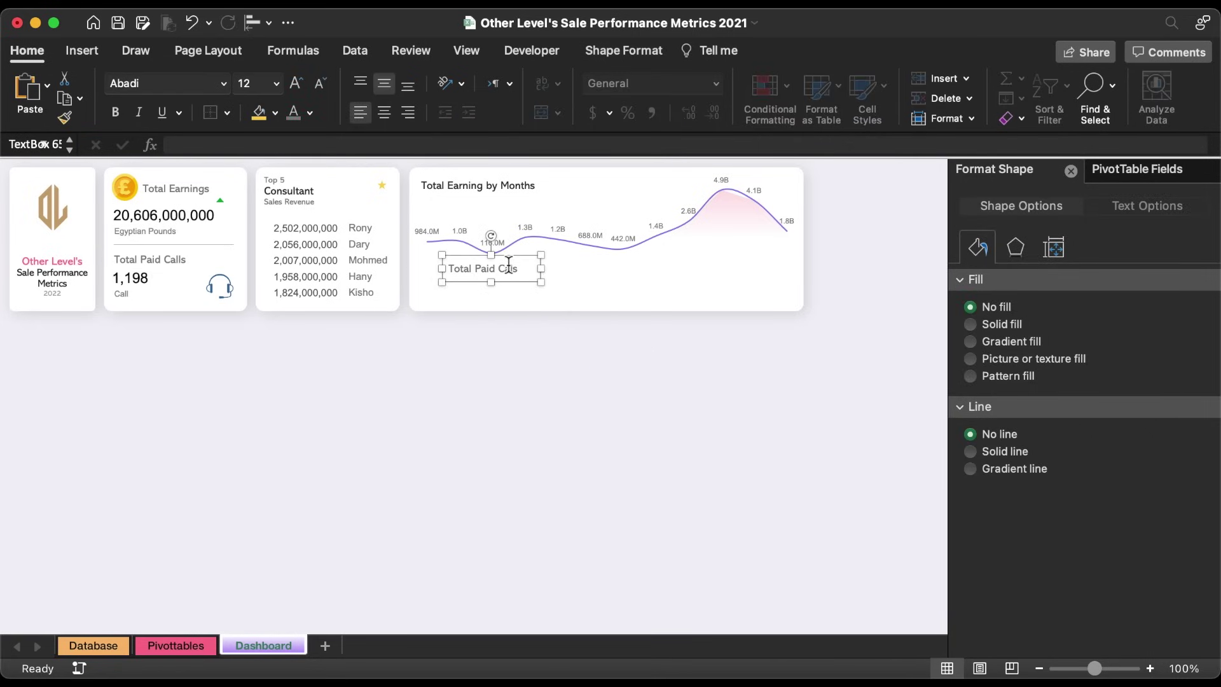
left_click(384, 113)
key("super+a")
key("BackSpace")
type("Highest Month")
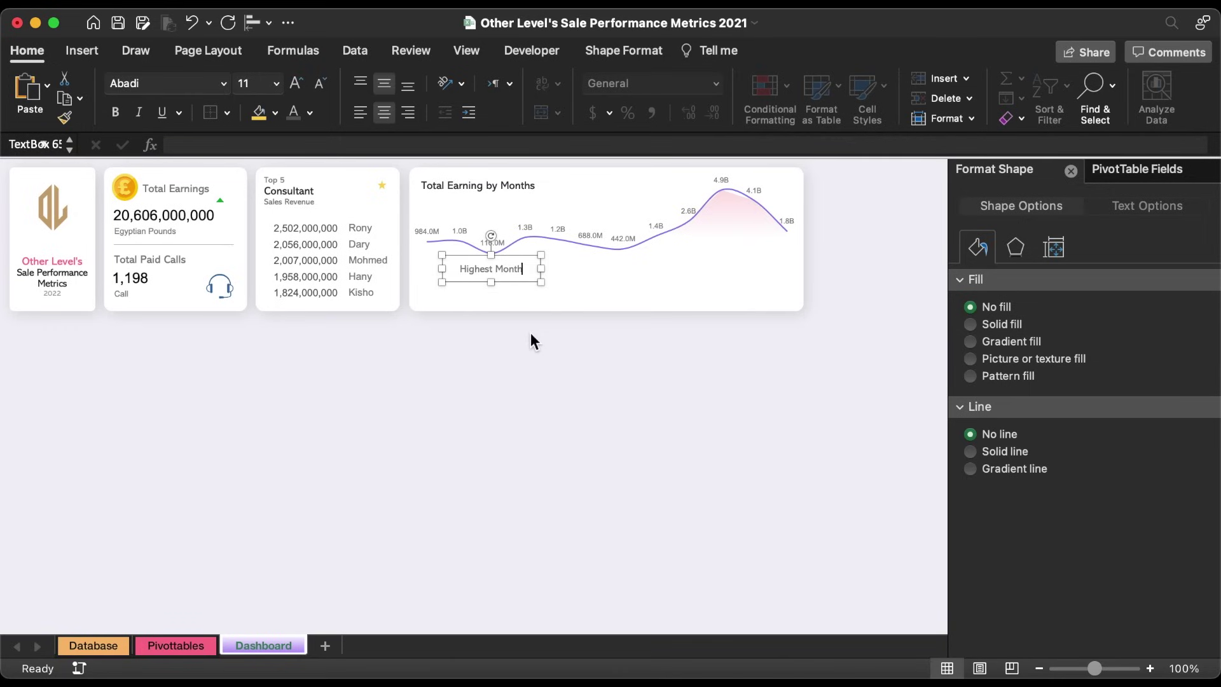
type("ly Revenue")
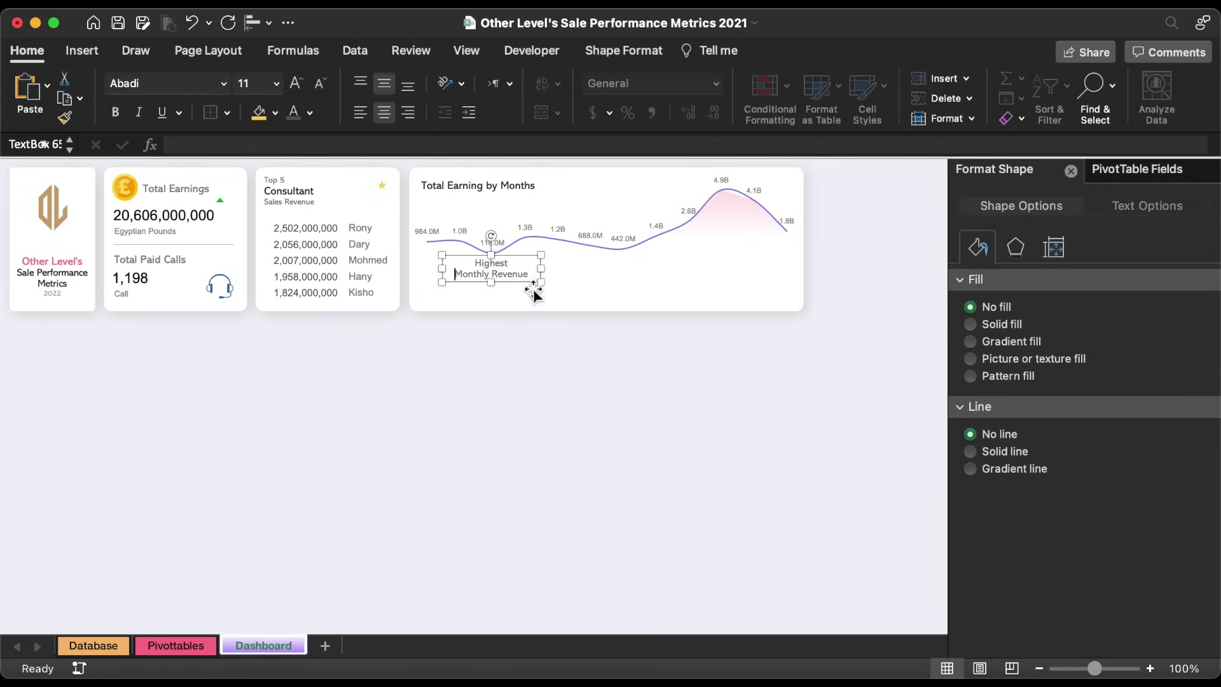
Colour 'Highest' dark grey, make 'Monthly Revenue' grey size 6, and duplicate the box below.
left_click(311, 112)
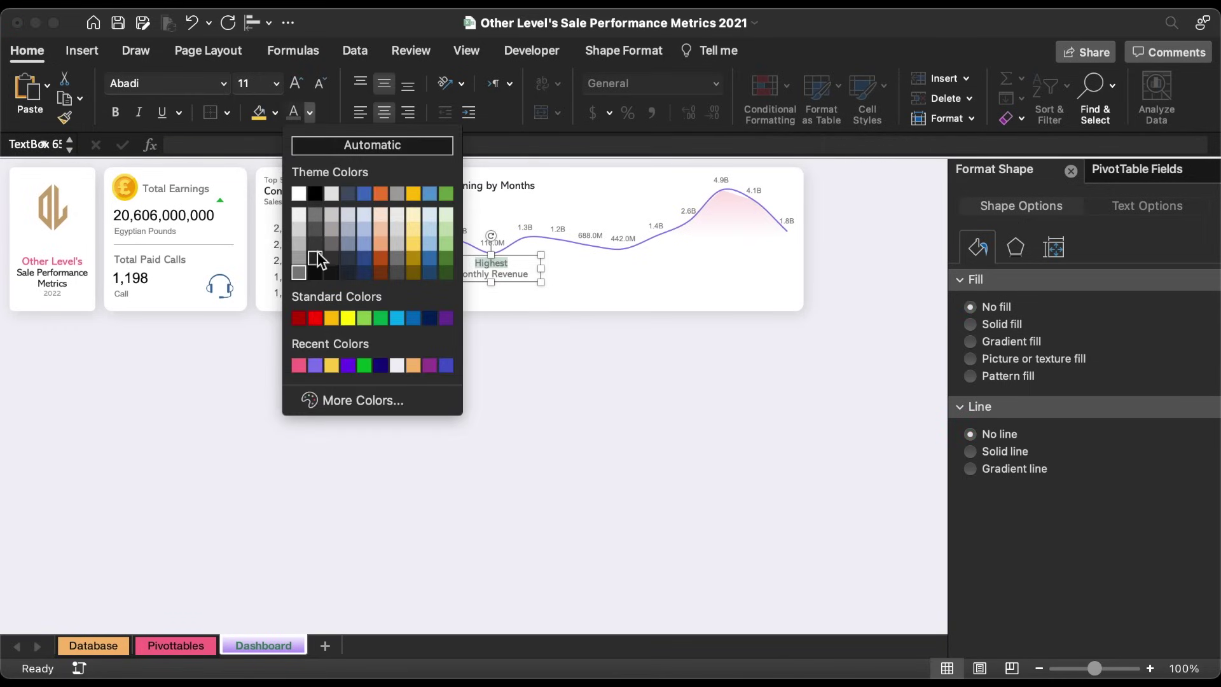
left_click(316, 257)
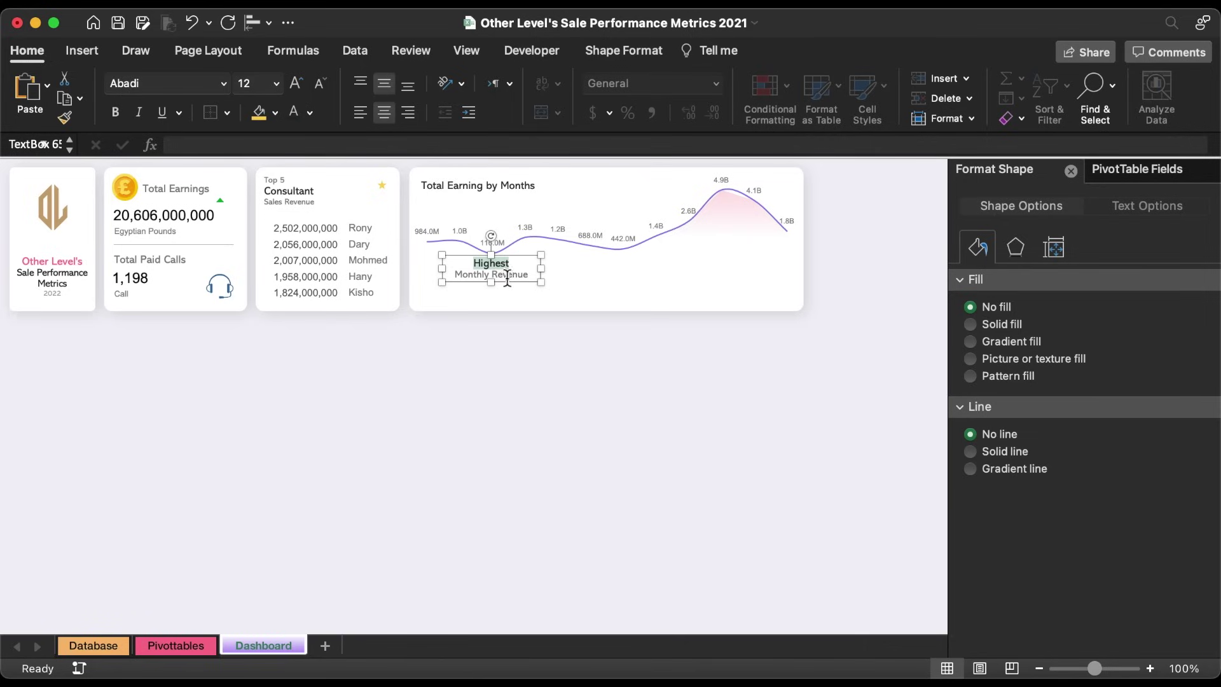
left_click_drag(456, 275, 507, 277)
left_click(310, 113)
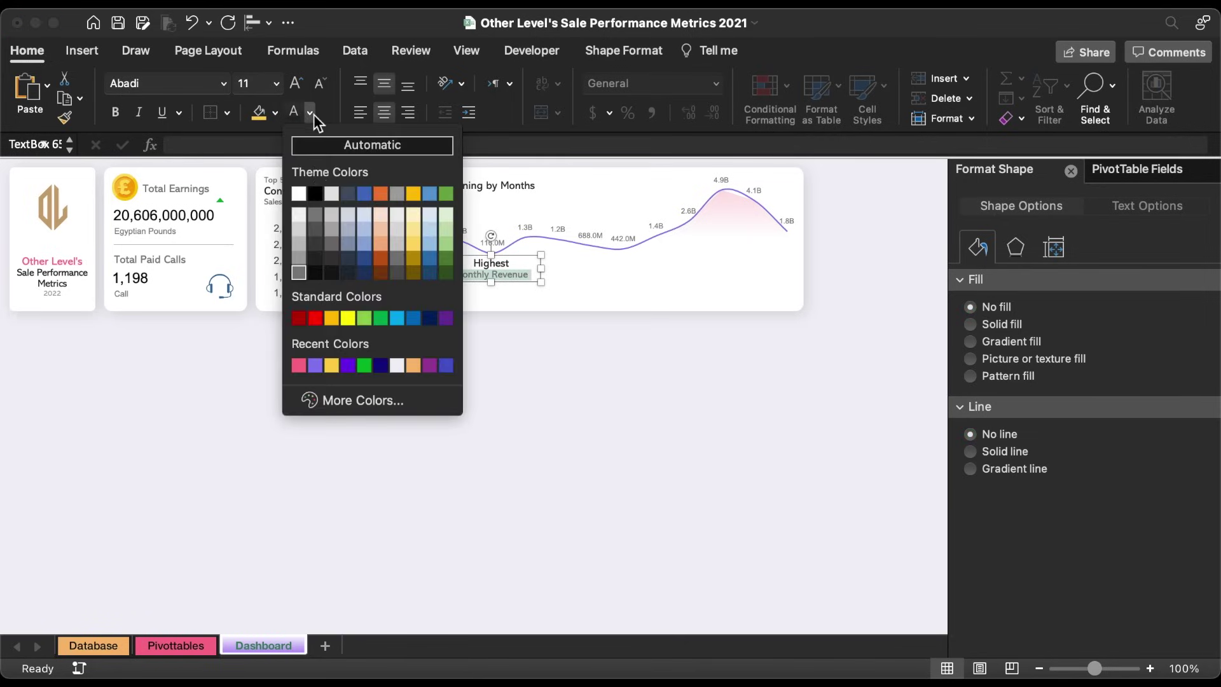
left_click(314, 230)
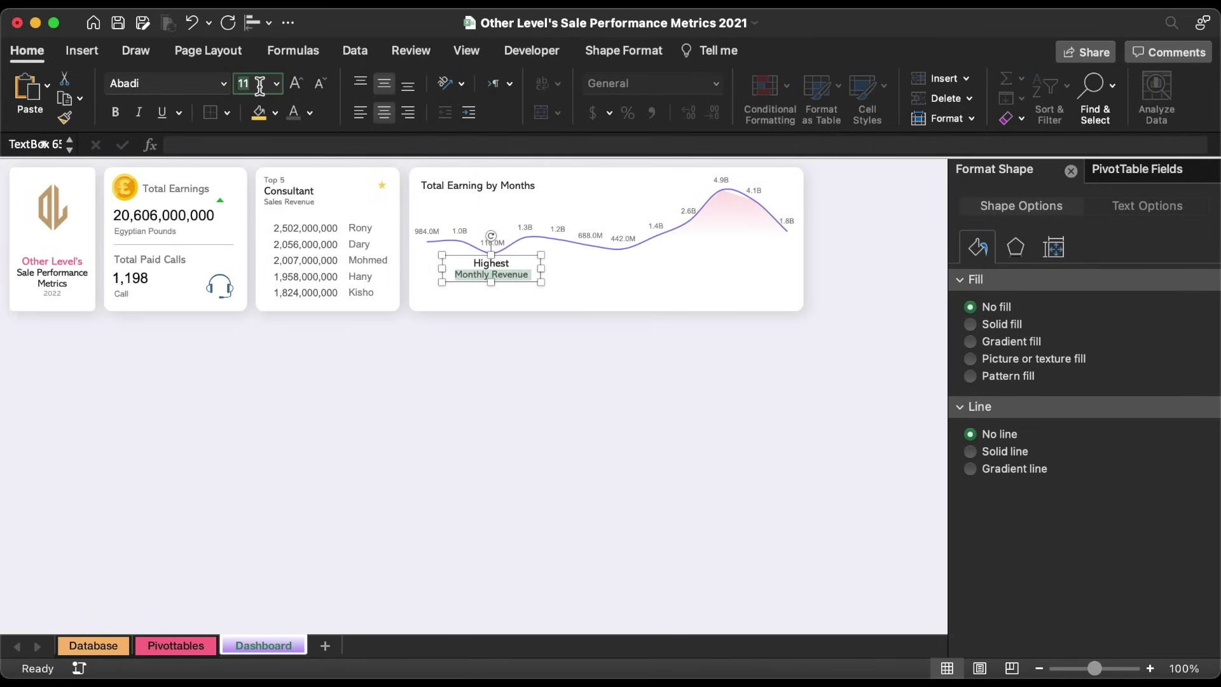
key("Return")
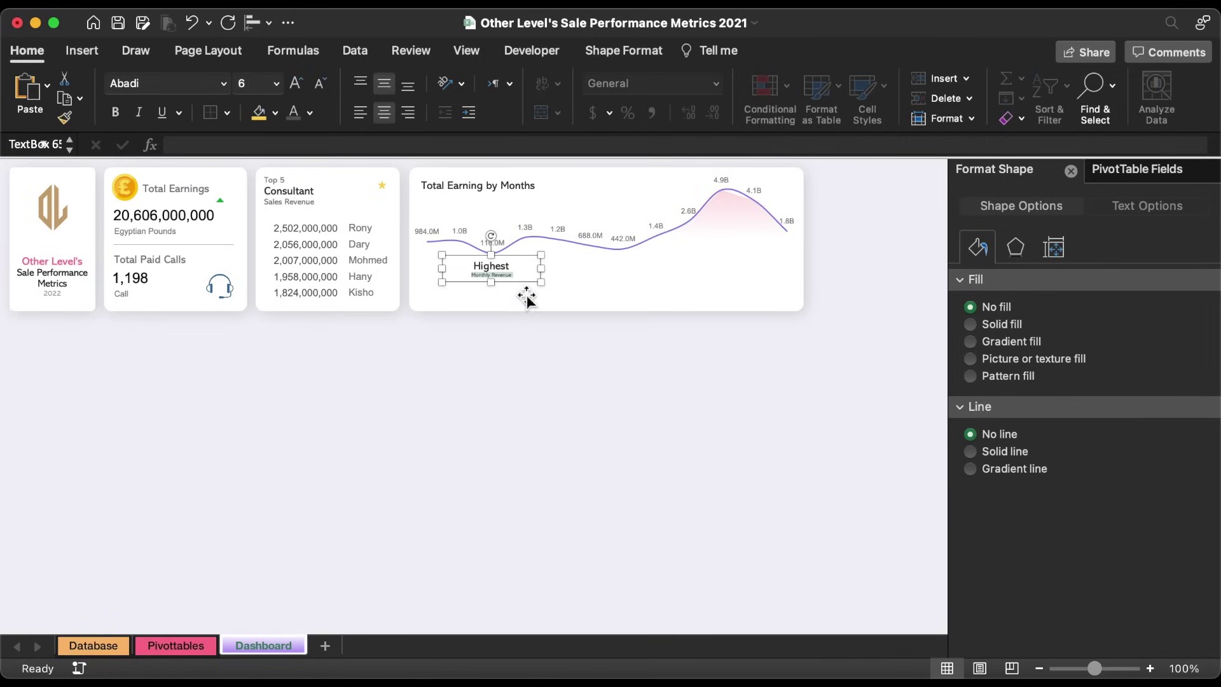
left_click_drag(526, 297, 521, 312)
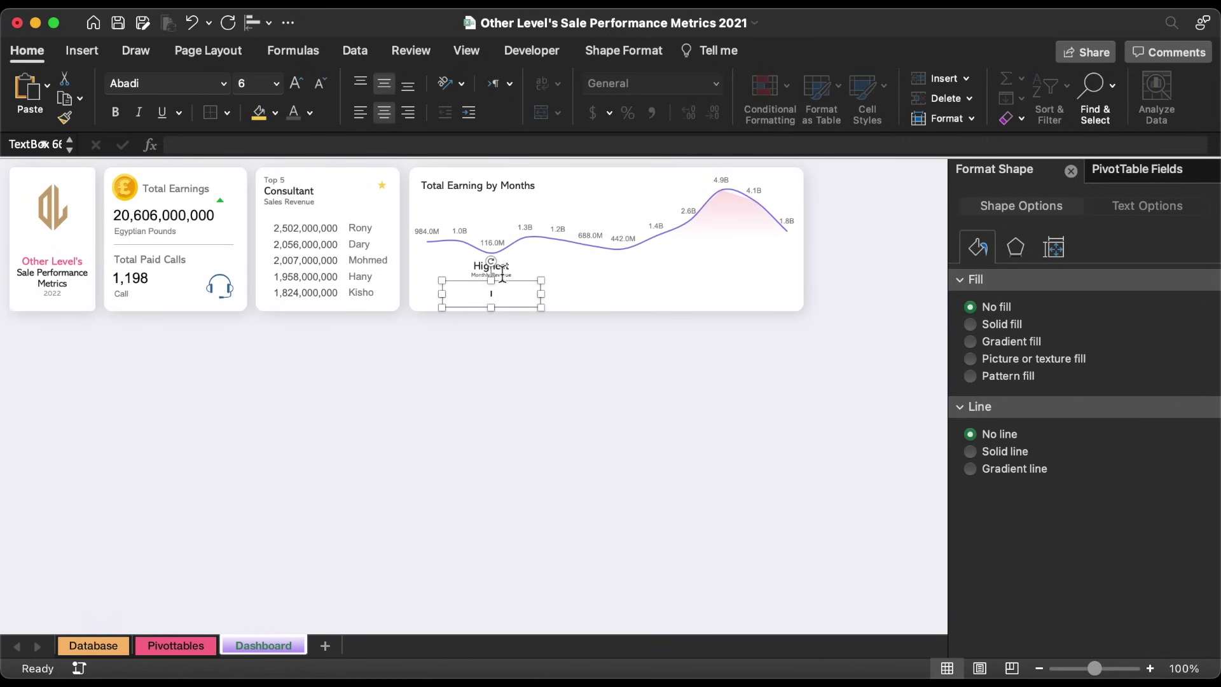
Link the copied box to =Pivottables!AA5, showing 4,937,000,000 in light grey.
type("=")
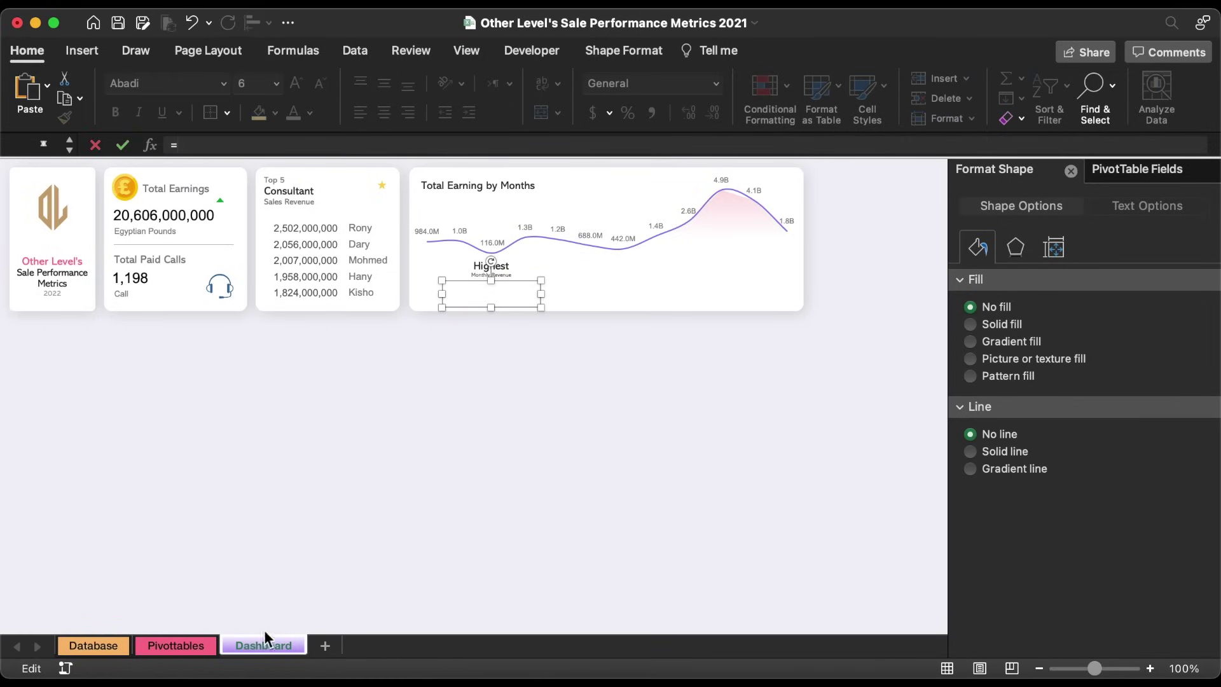
left_click(190, 644)
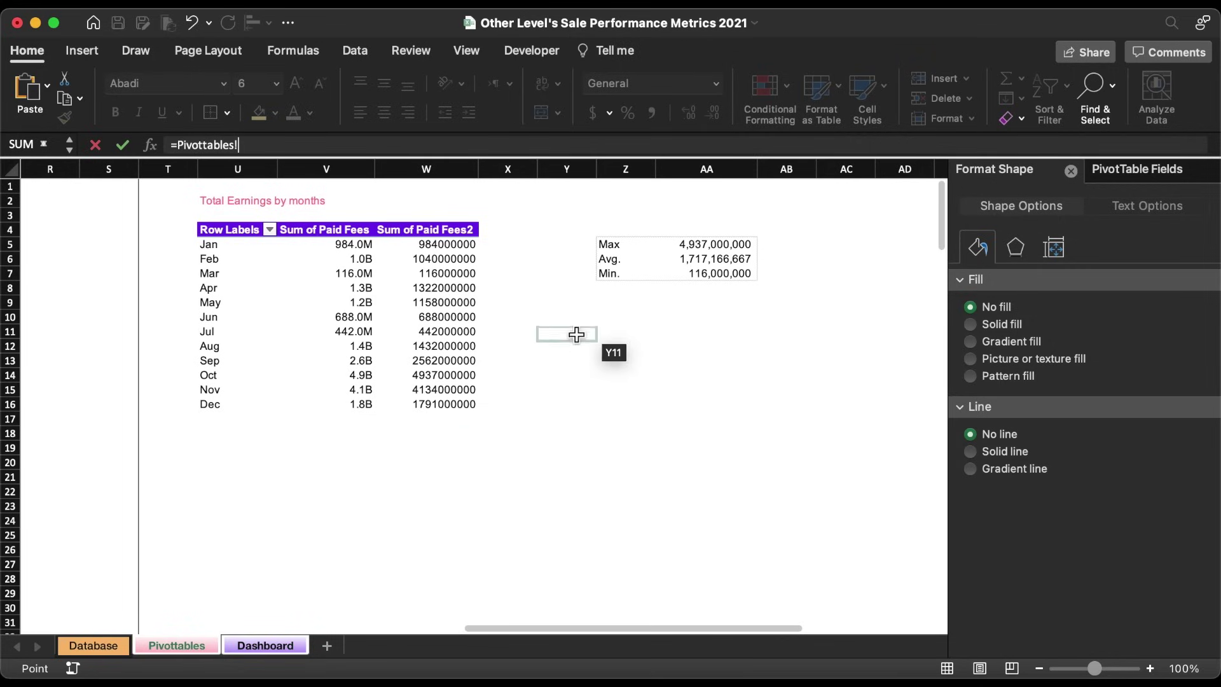
left_click(713, 244)
key("Return")
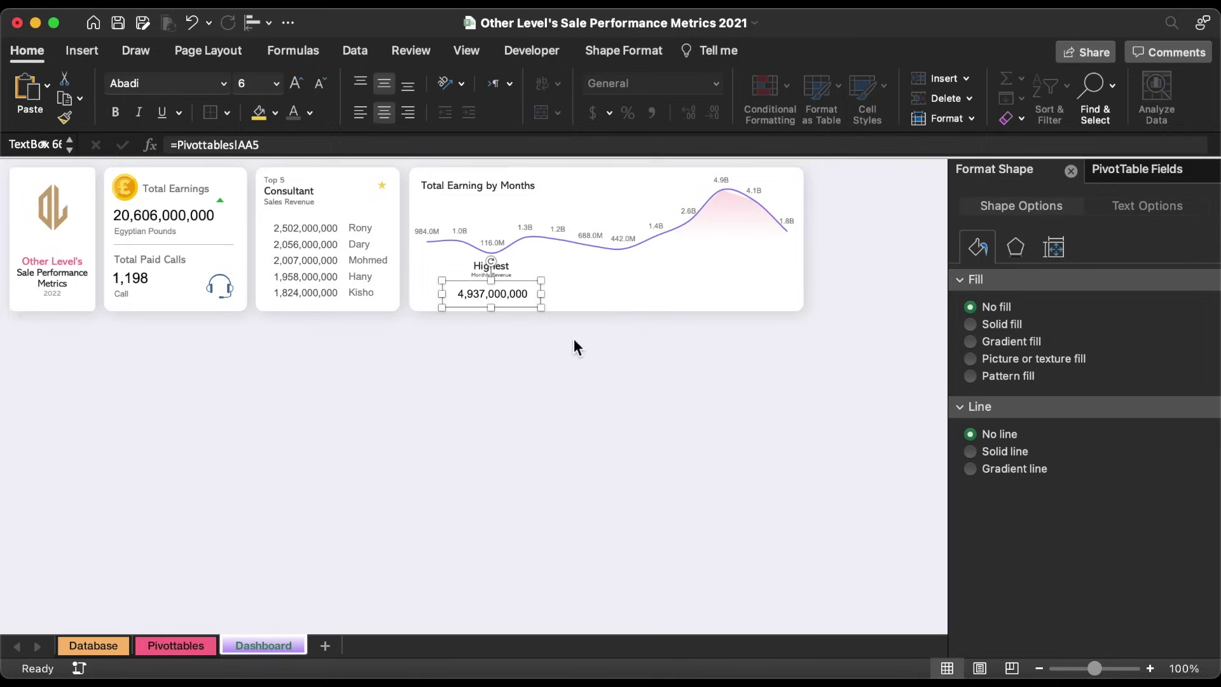
left_click(310, 115)
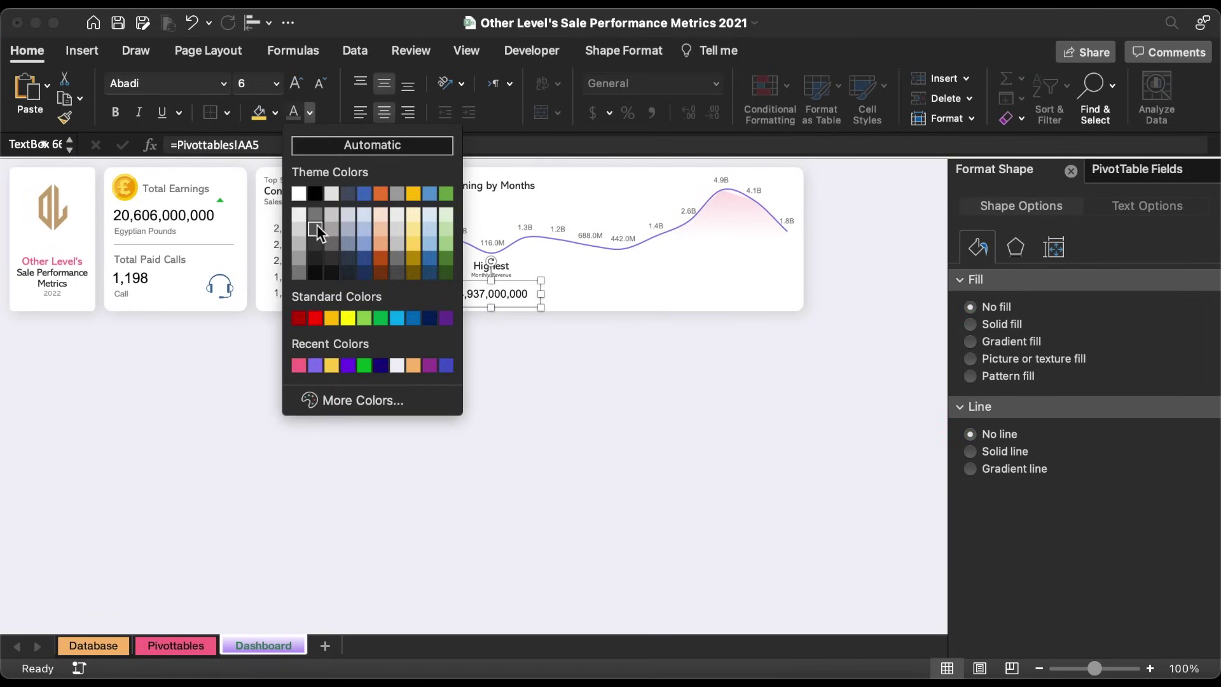
left_click(315, 227)
left_click(295, 114)
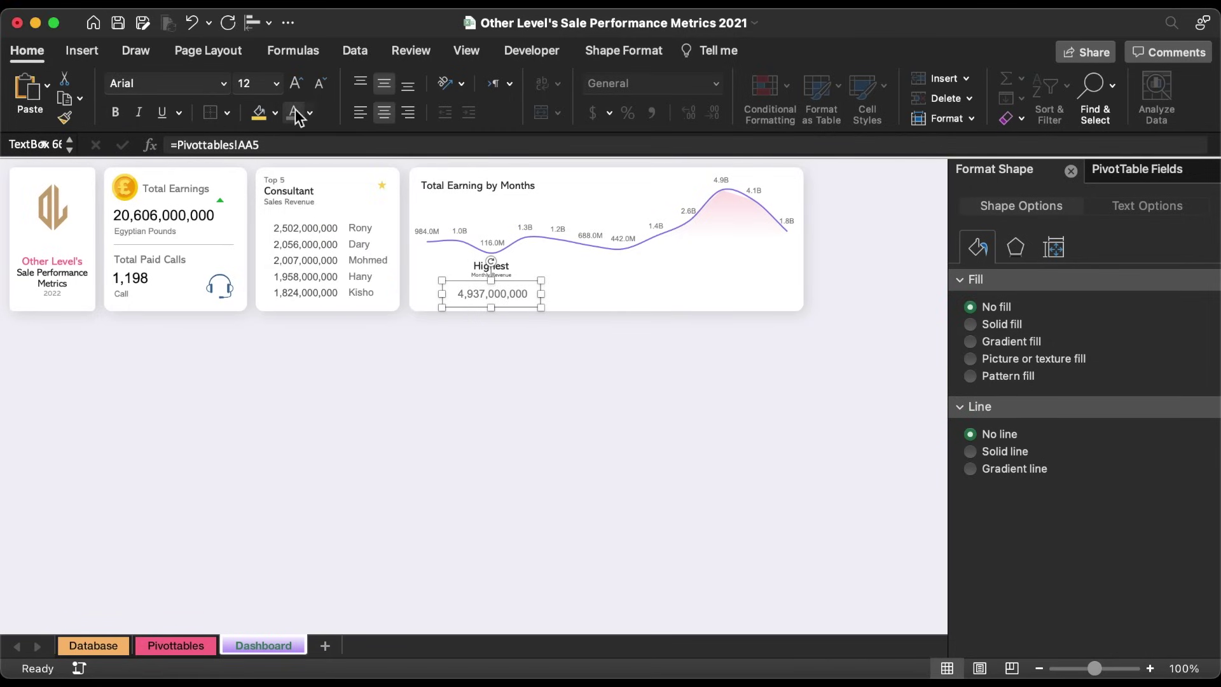
Group the label with its value, make two copies, and distribute the three horizontally.
left_click(480, 277, "shift")
right_click(477, 291)
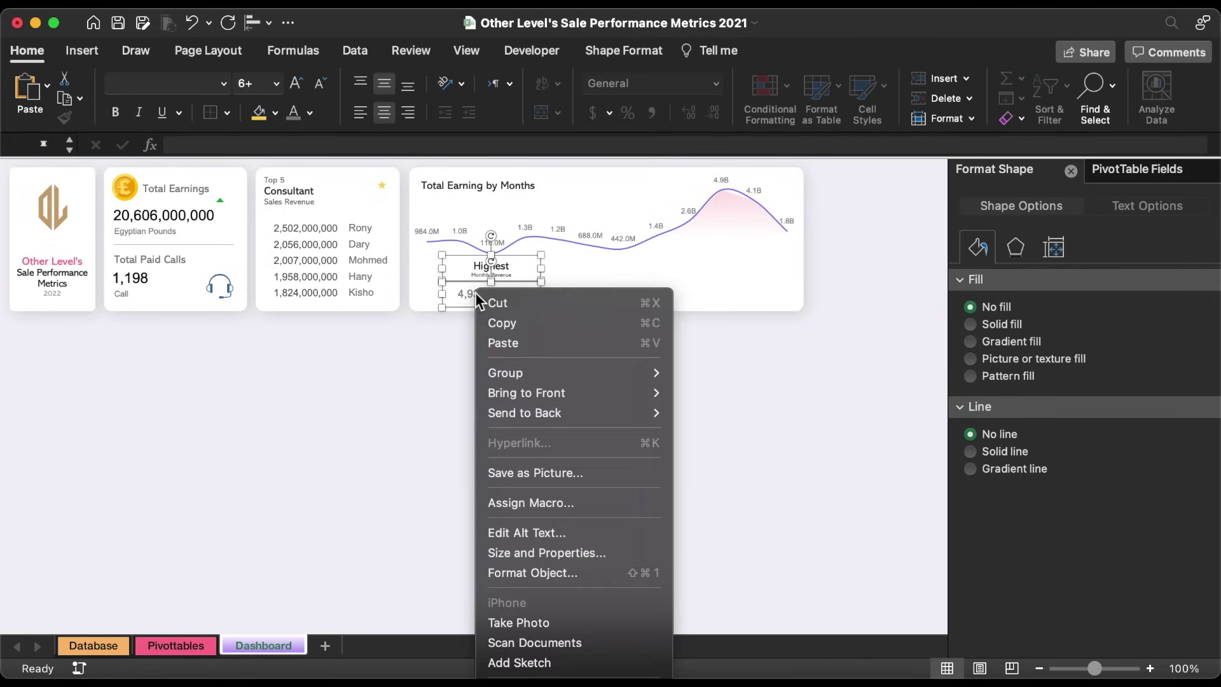
mouse_move(536, 368)
left_click(722, 372)
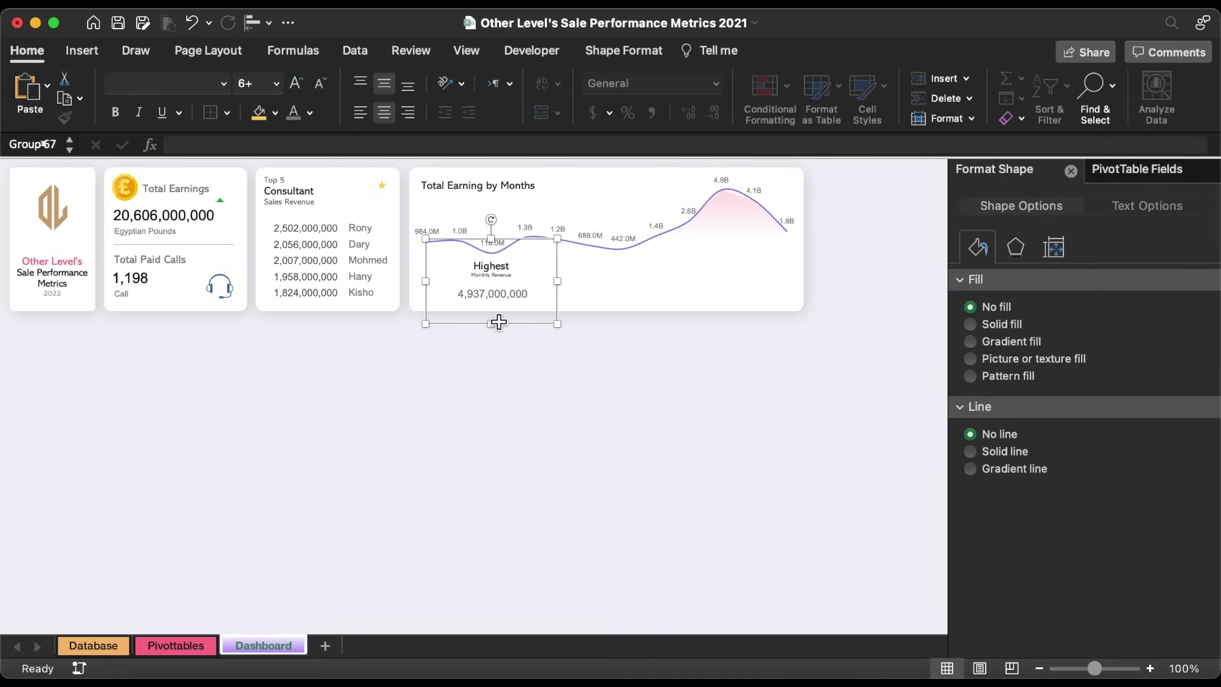
left_click_drag(521, 324, 760, 319, "alt")
left_click(623, 304, "shift")
left_click(489, 300, "shift")
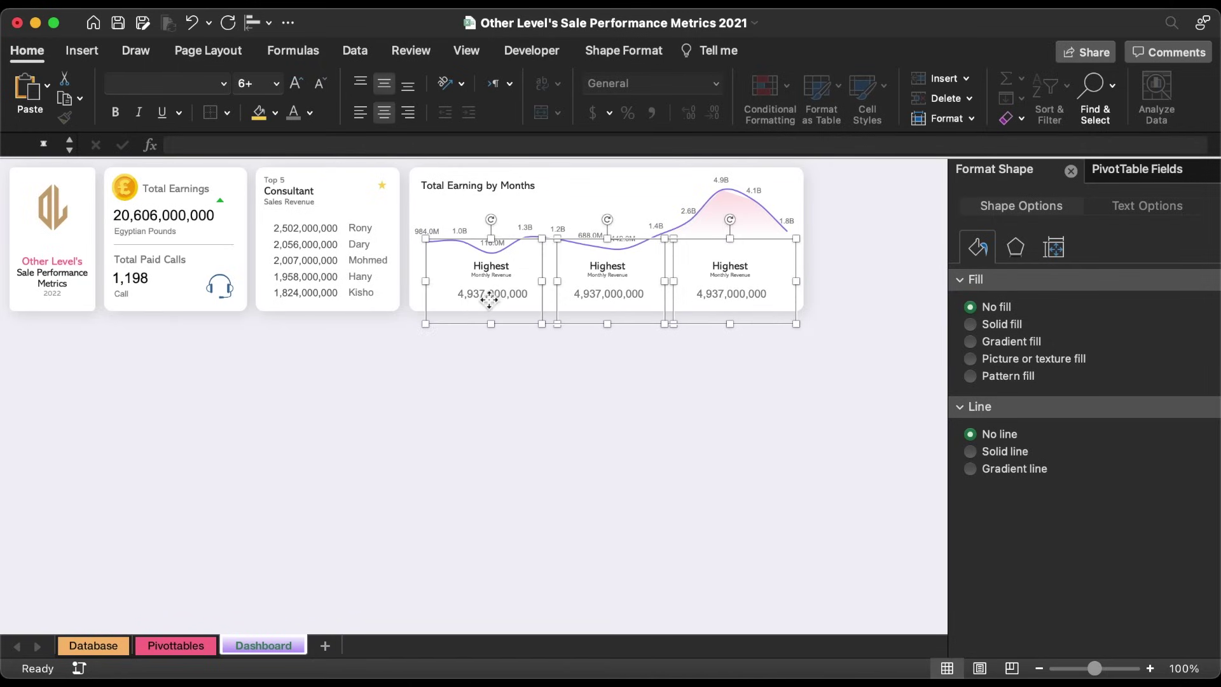
left_click(262, 23)
left_click(292, 248)
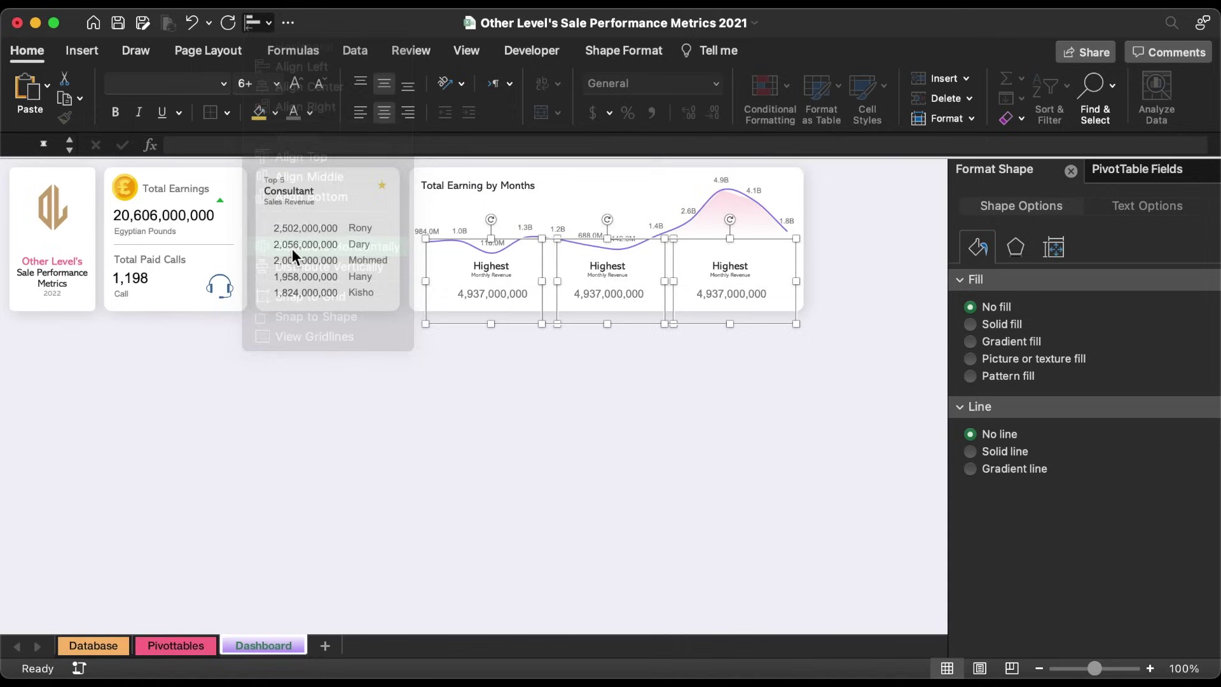
key("Left")
key("Left")
key("Left")
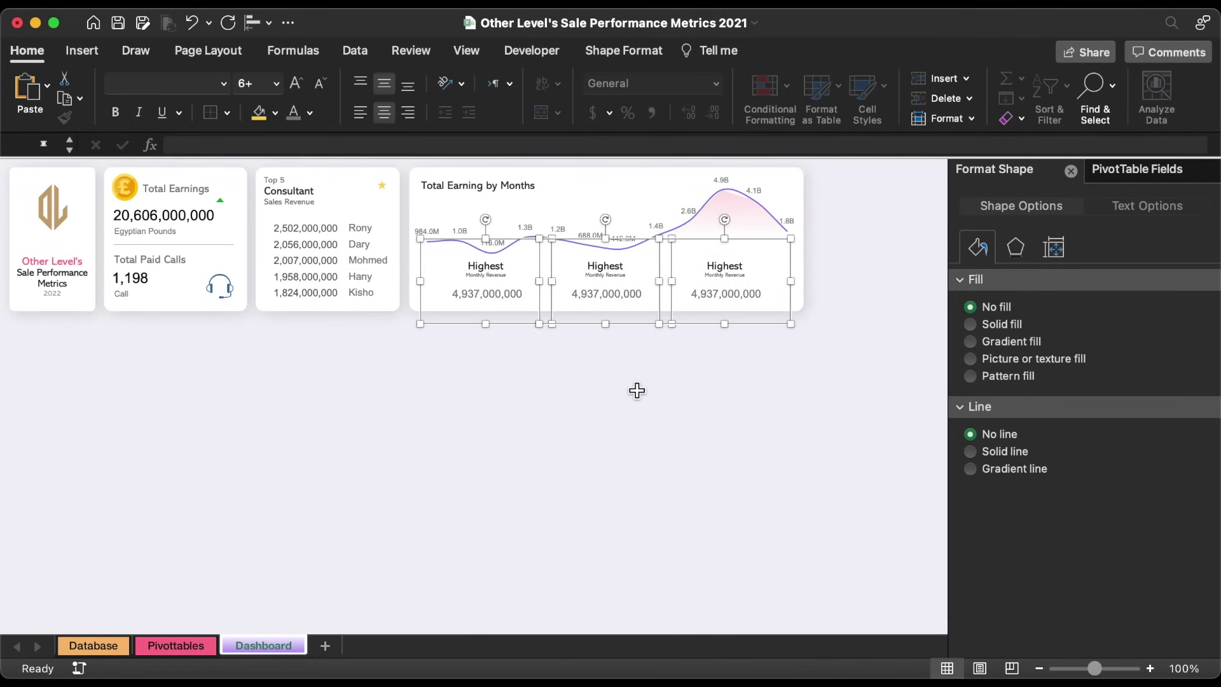
Retitle the middle and right groups 'Average' and 'Lowest'.
left_click(637, 390)
double_click(605, 265)
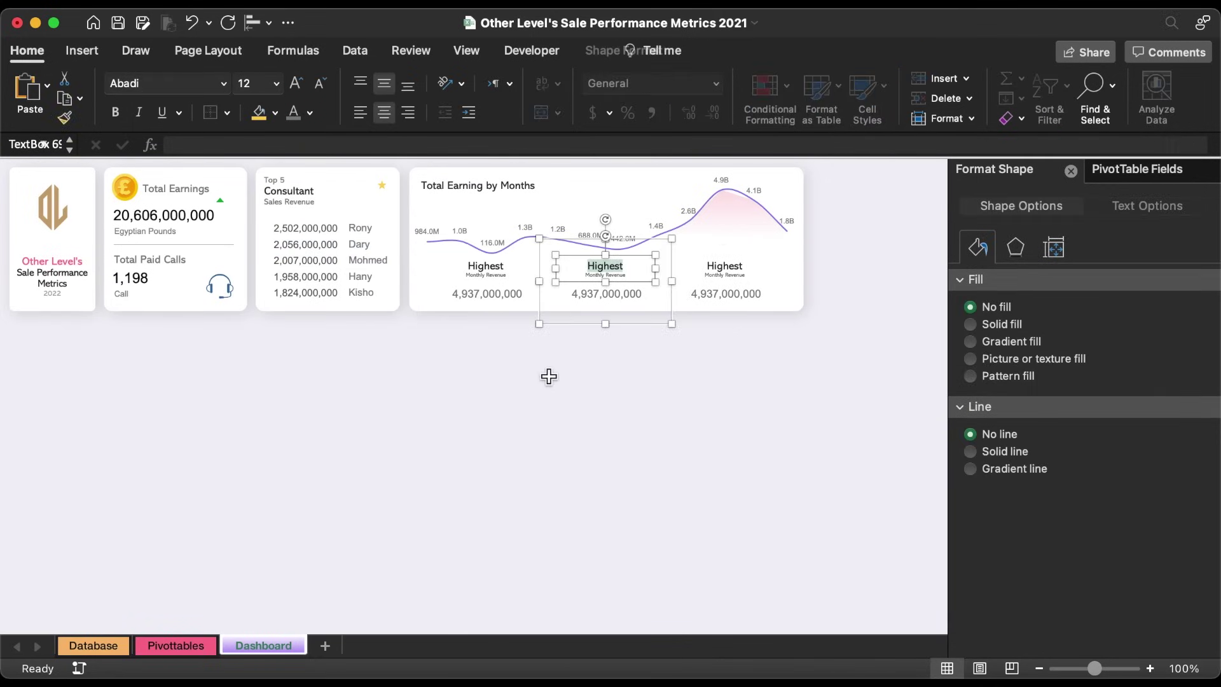
type("Average")
left_click(724, 265)
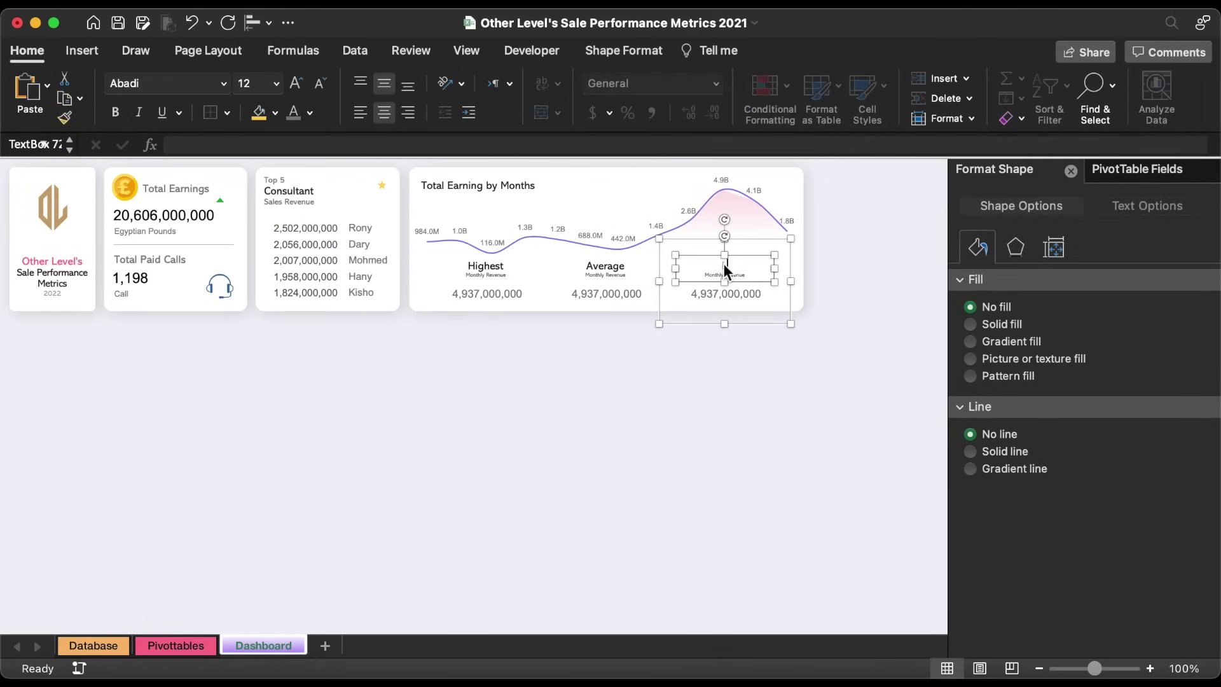
type("Lowest")
left_click(689, 356)
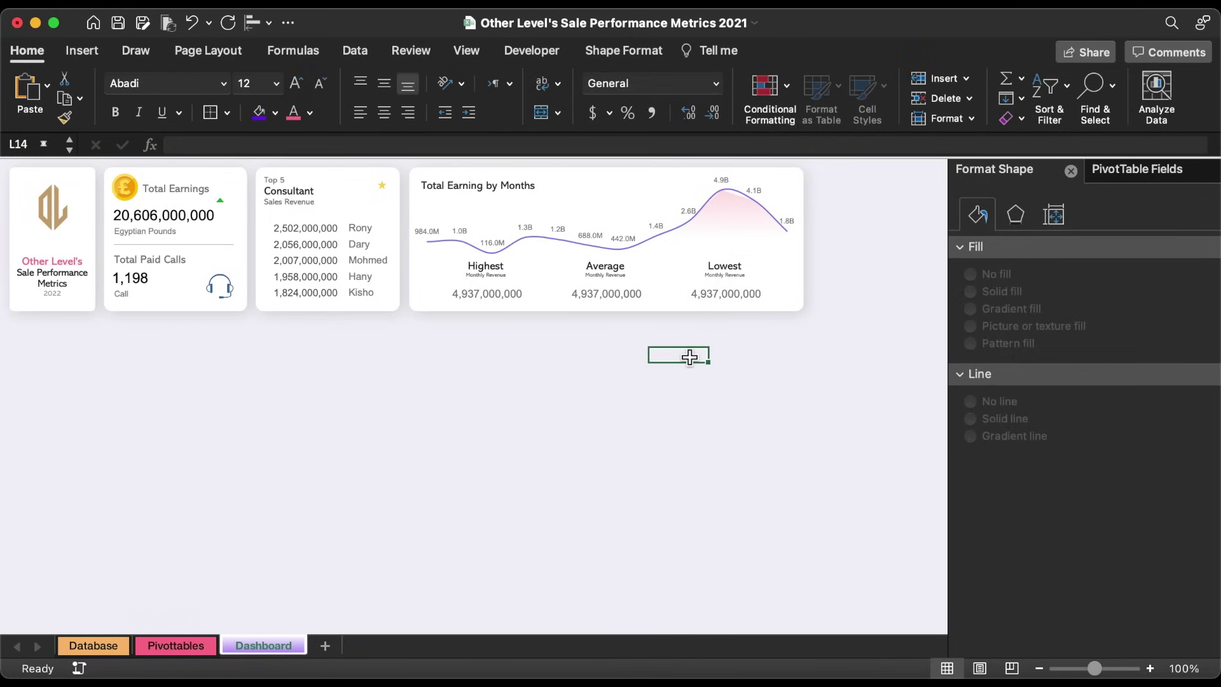
Insert an up-chevron icon (search 'up') and a bell-curve icon (search 'norma') from the icon library.
left_click(81, 50)
left_click(282, 89)
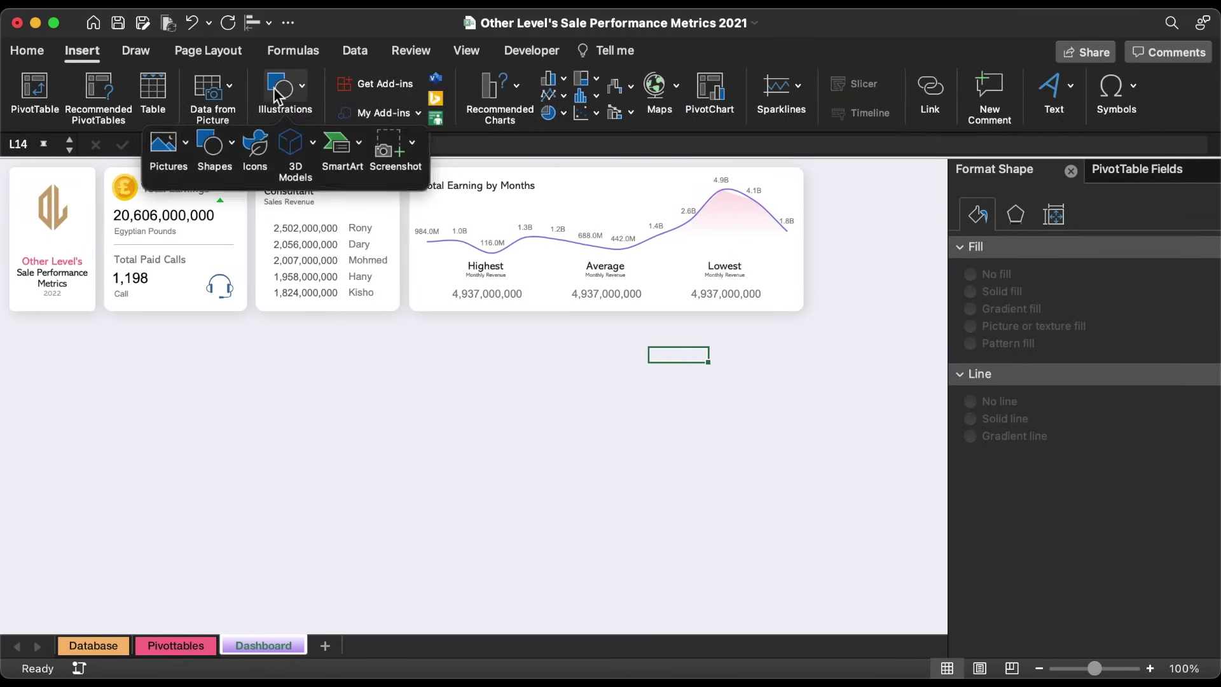
left_click(253, 142)
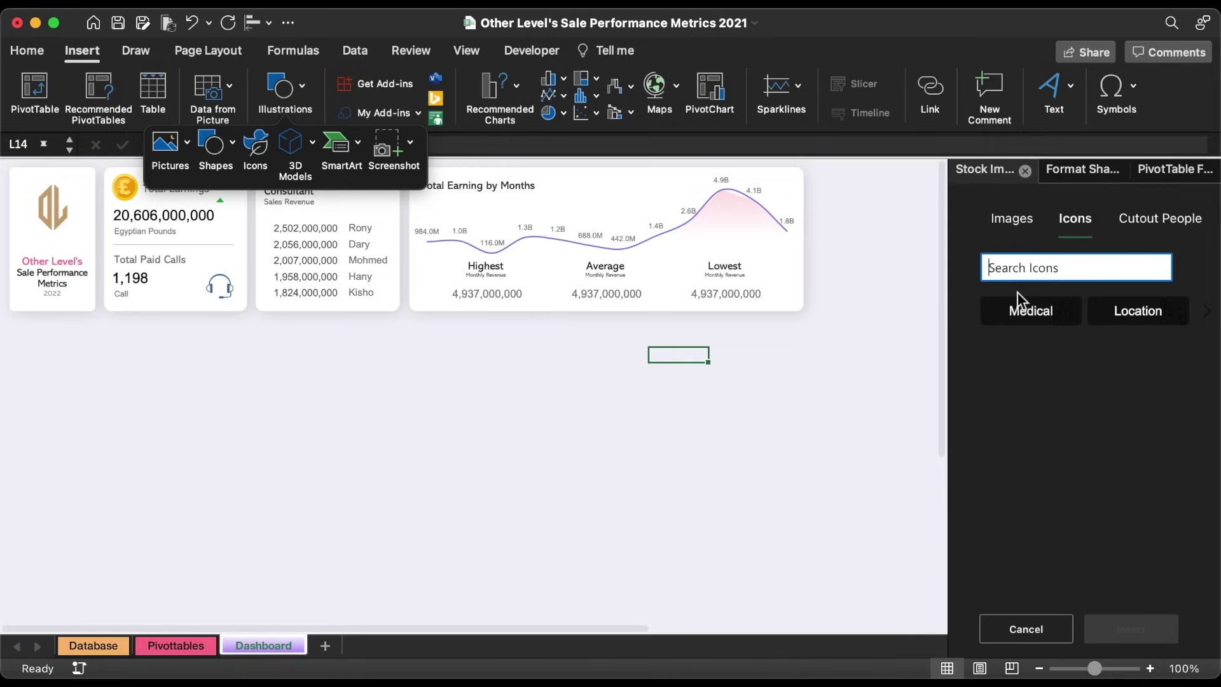
left_click(1051, 267)
type("up")
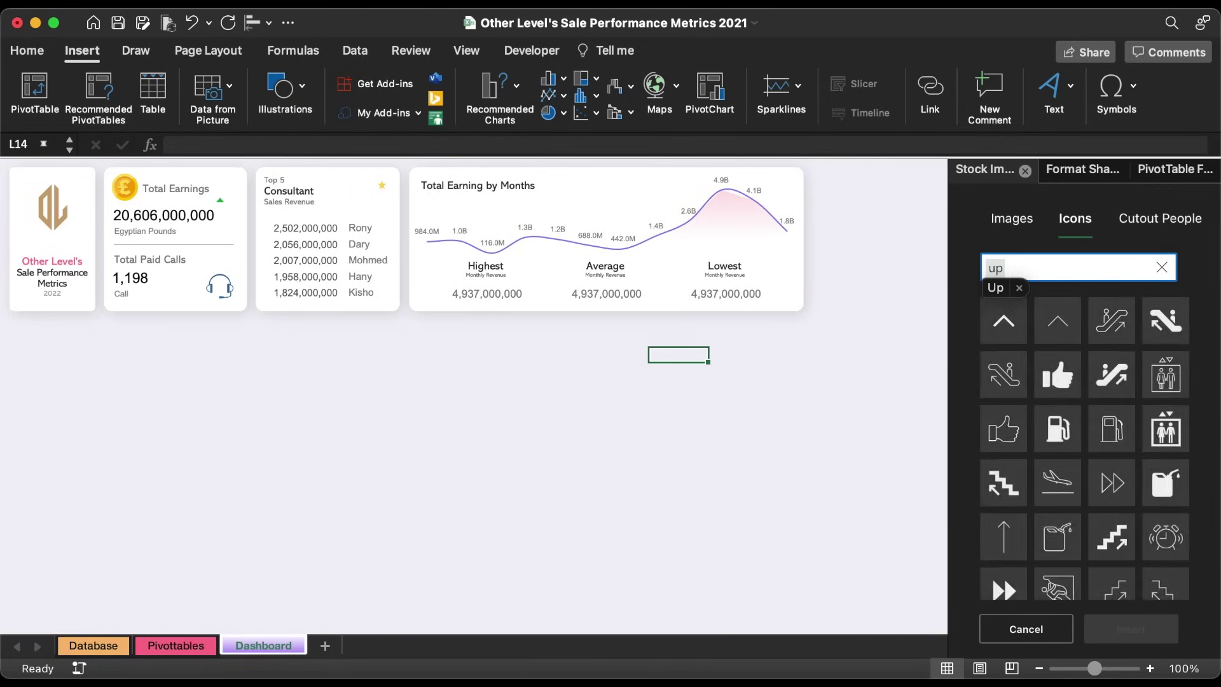
left_click(1024, 324)
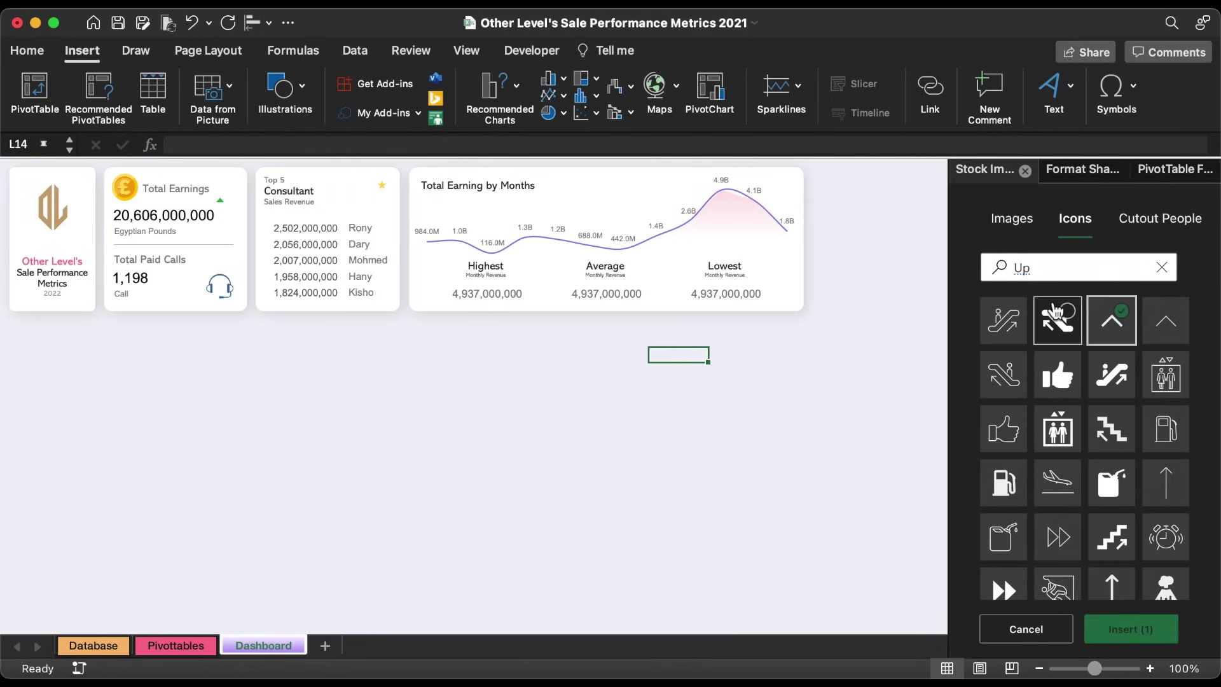
left_click(1041, 269)
type("normal")
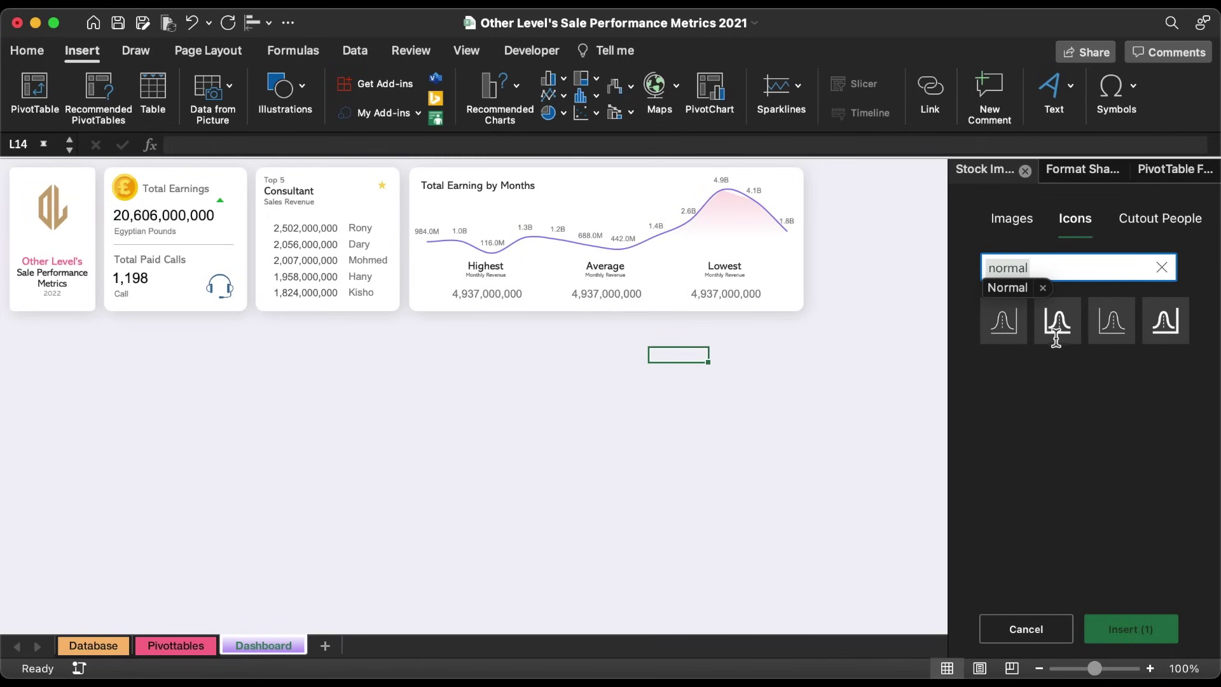
left_click(1056, 337)
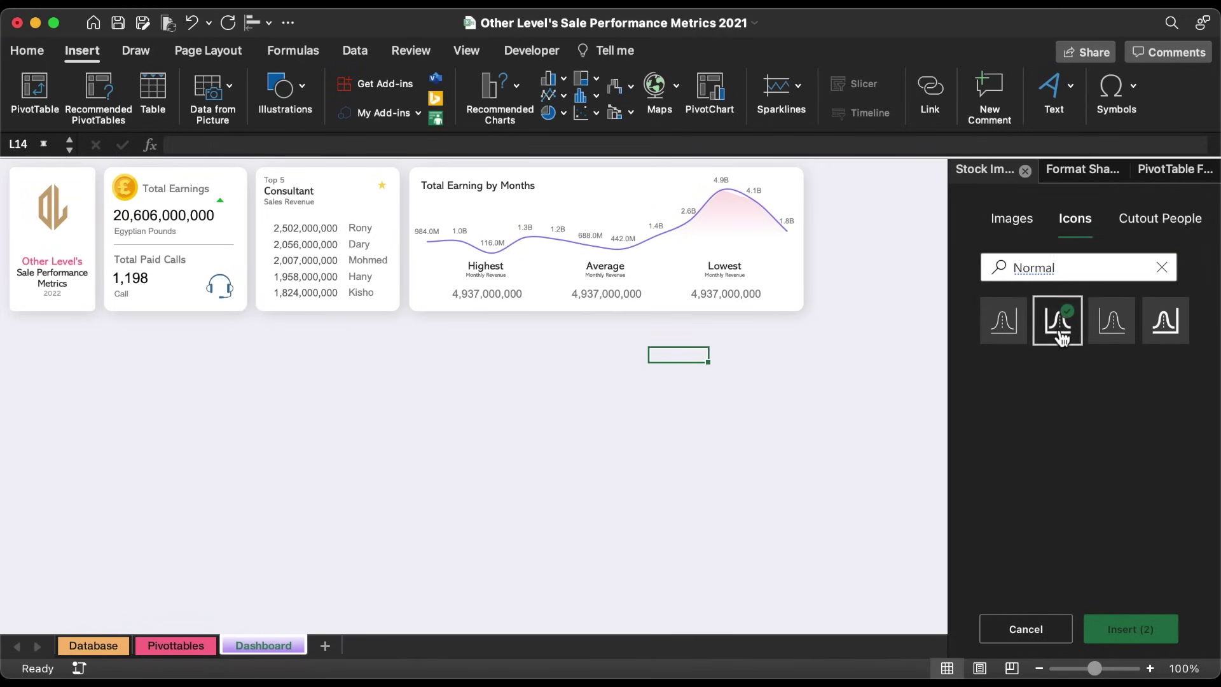
left_click(1093, 629)
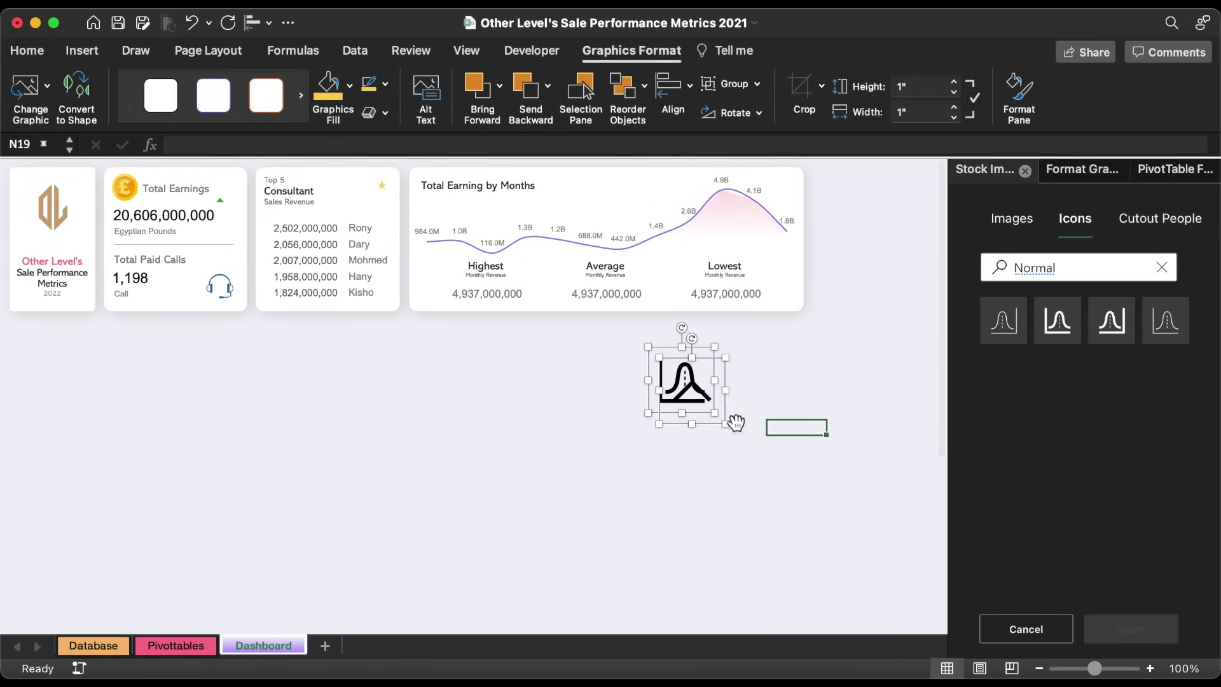
Colour the up-chevron green, resize it to 0.3 inches, and place it beside Highest.
left_click(698, 396)
left_click_drag(686, 391, 470, 348)
left_click(276, 113)
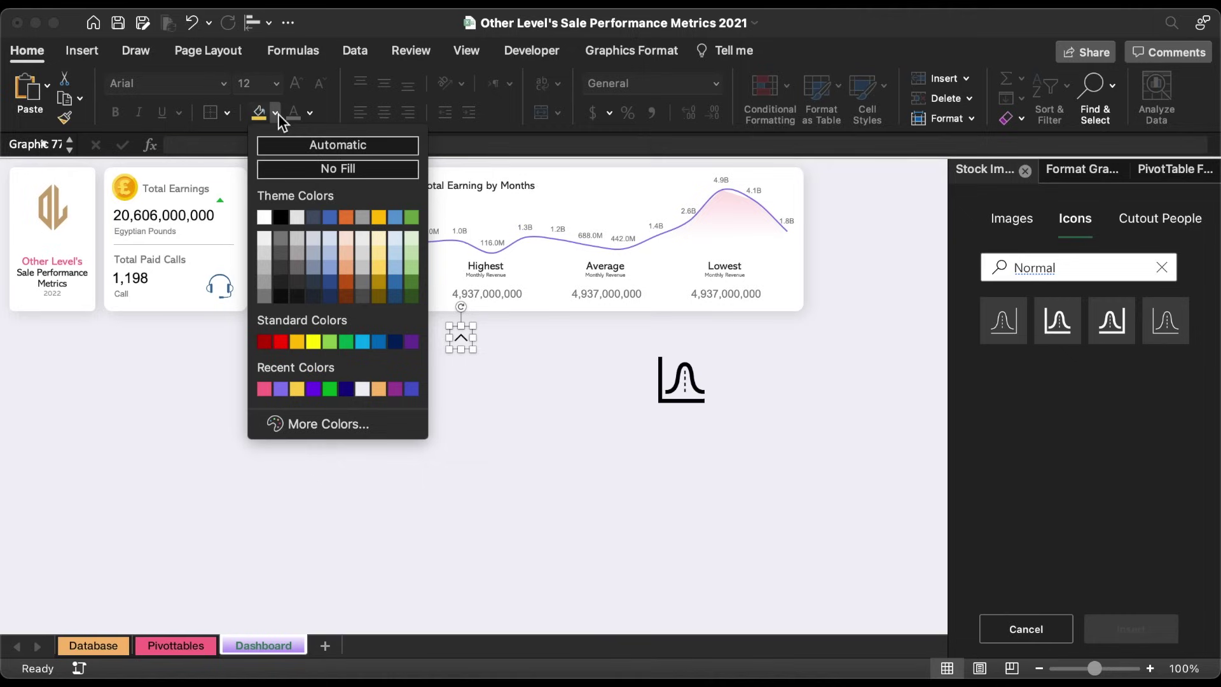
left_click(313, 343)
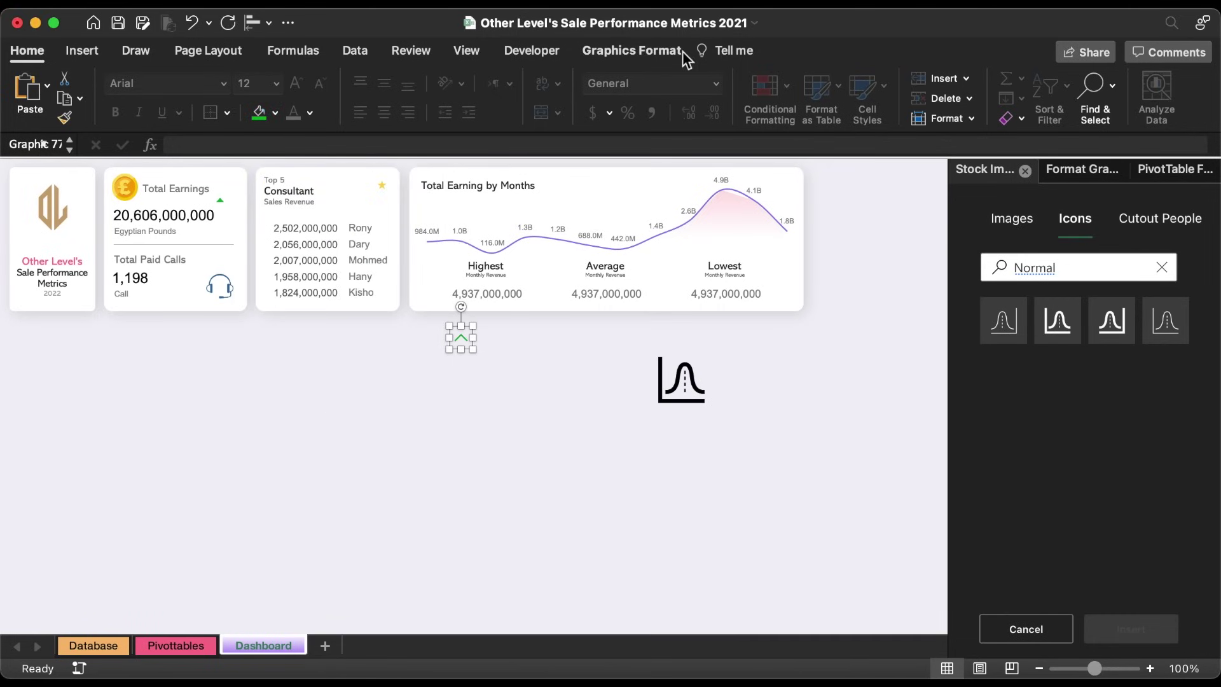
left_click(655, 56)
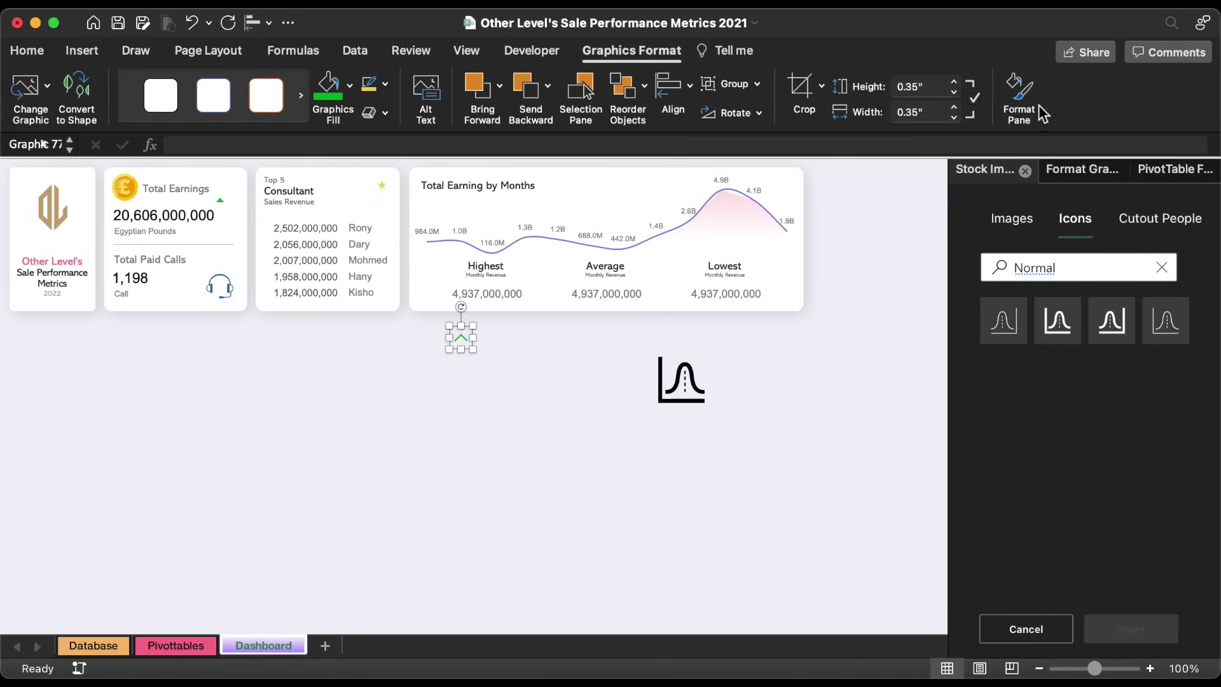
left_click(955, 95)
left_click_drag(469, 356, 697, 277)
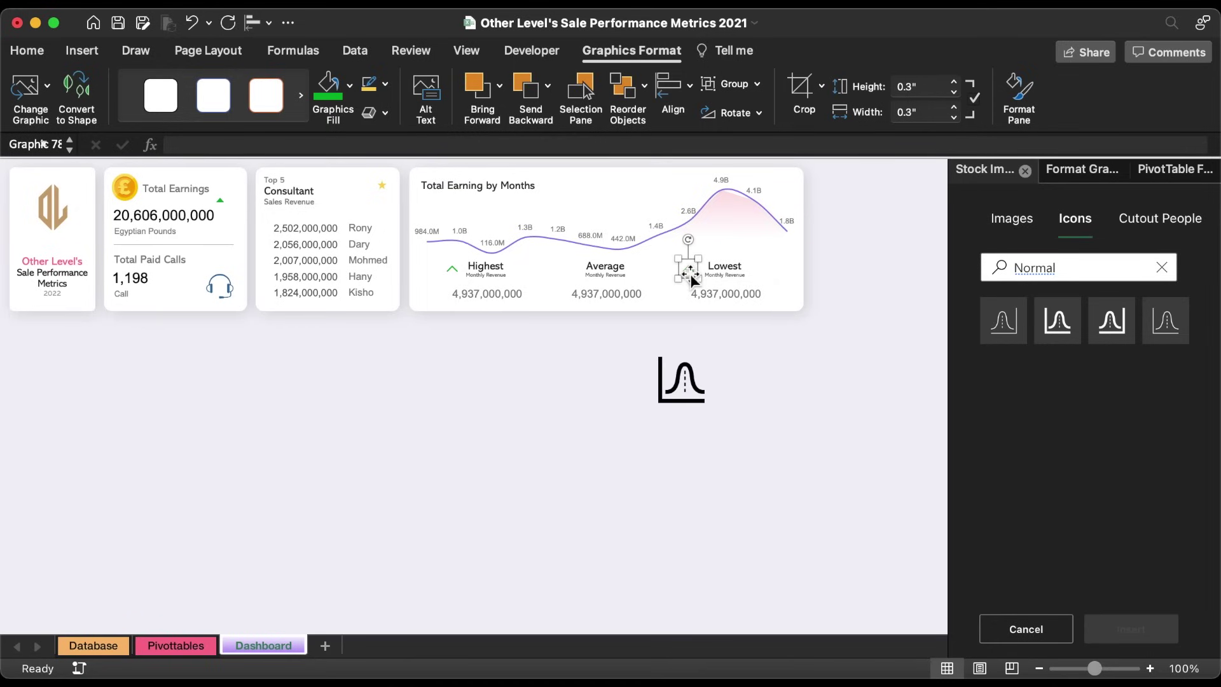
Place a copy of the chevron beside Lowest, flip it vertically, and colour it pink.
left_click(734, 113)
left_click(749, 182)
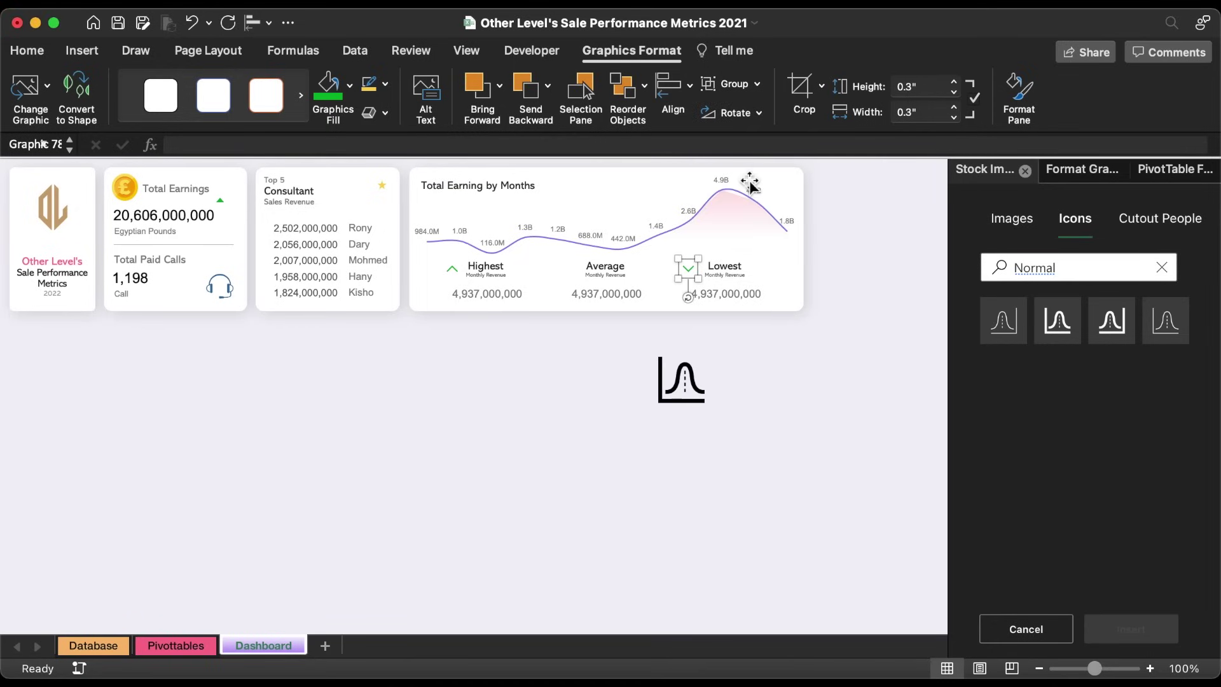
left_click(350, 85)
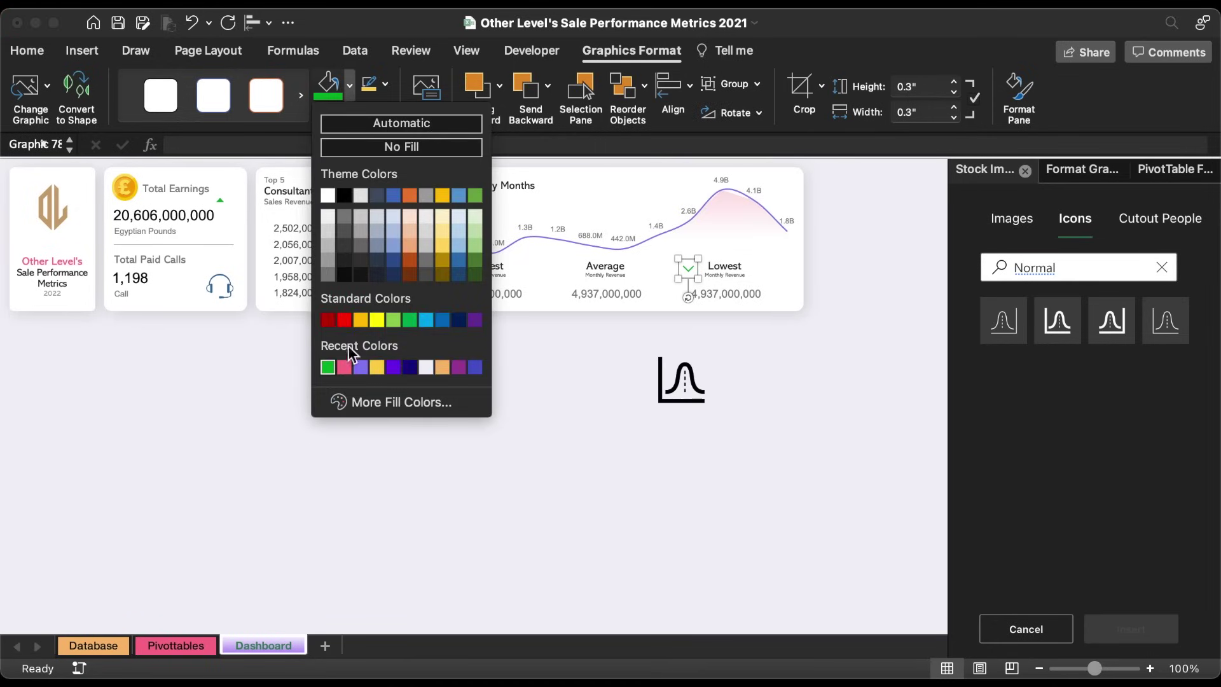
left_click(344, 368)
Shrink the bell-curve icon to 0.3 inches and place it beside Average.
left_click_drag(681, 392, 681, 392)
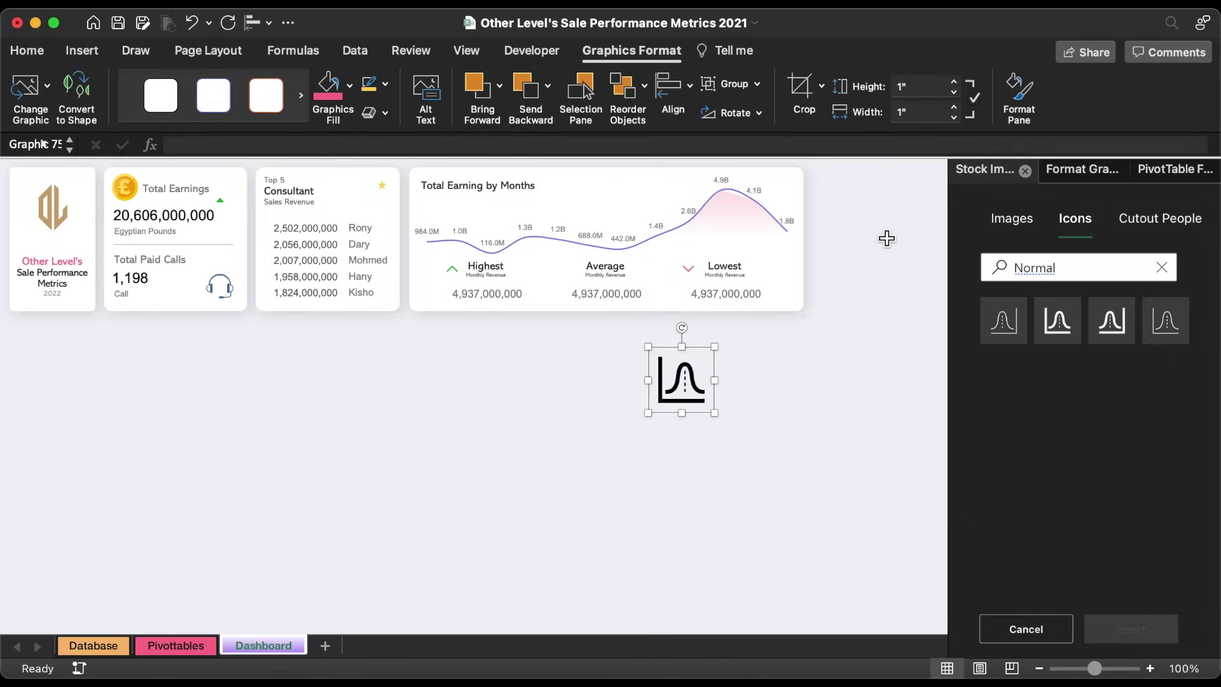
left_click(954, 92)
left_click(953, 92)
left_click(953, 92)
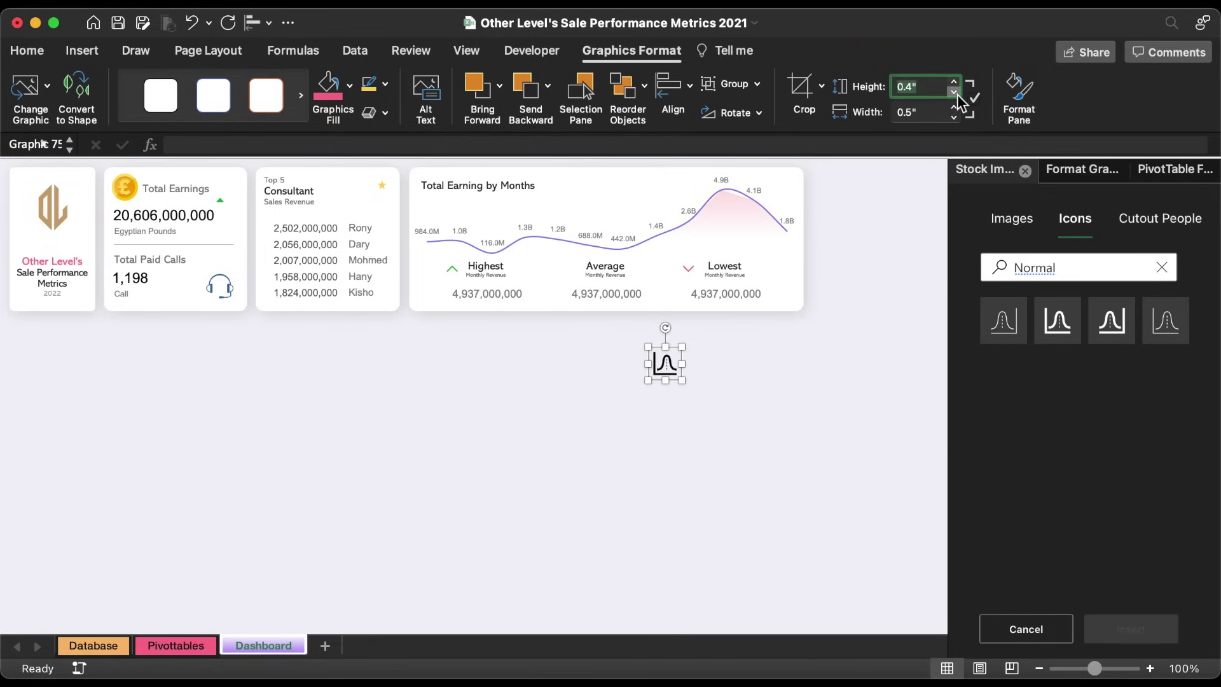
left_click(954, 92)
left_click_drag(666, 376, 639, 289)
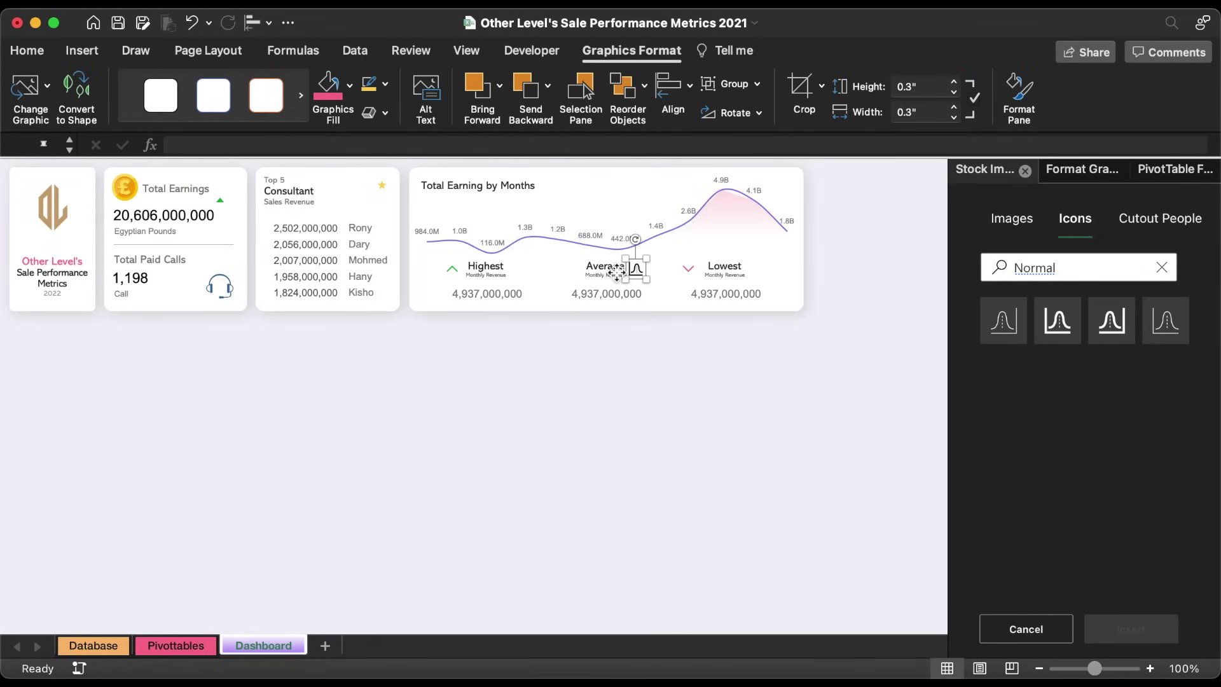
Group the bell-curve icon with the Average label and nudge the group slightly left.
left_click(632, 325, "shift")
right_click(631, 320)
mouse_move(777, 401)
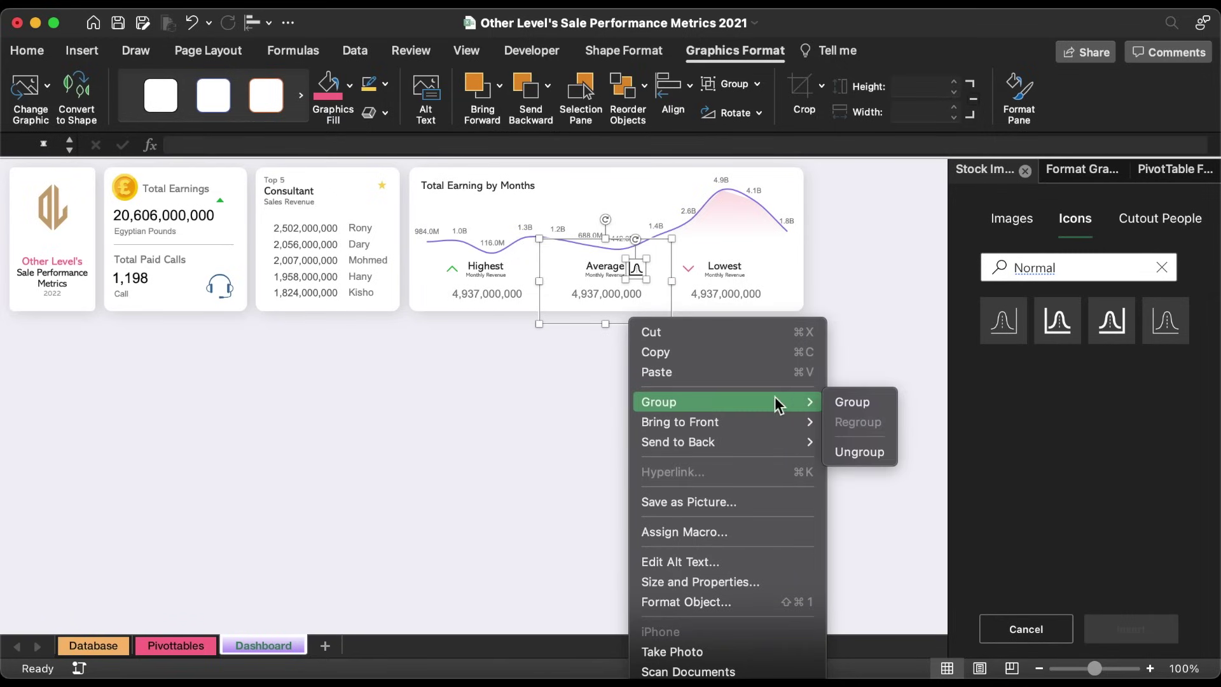
left_click(833, 402)
left_click(615, 270)
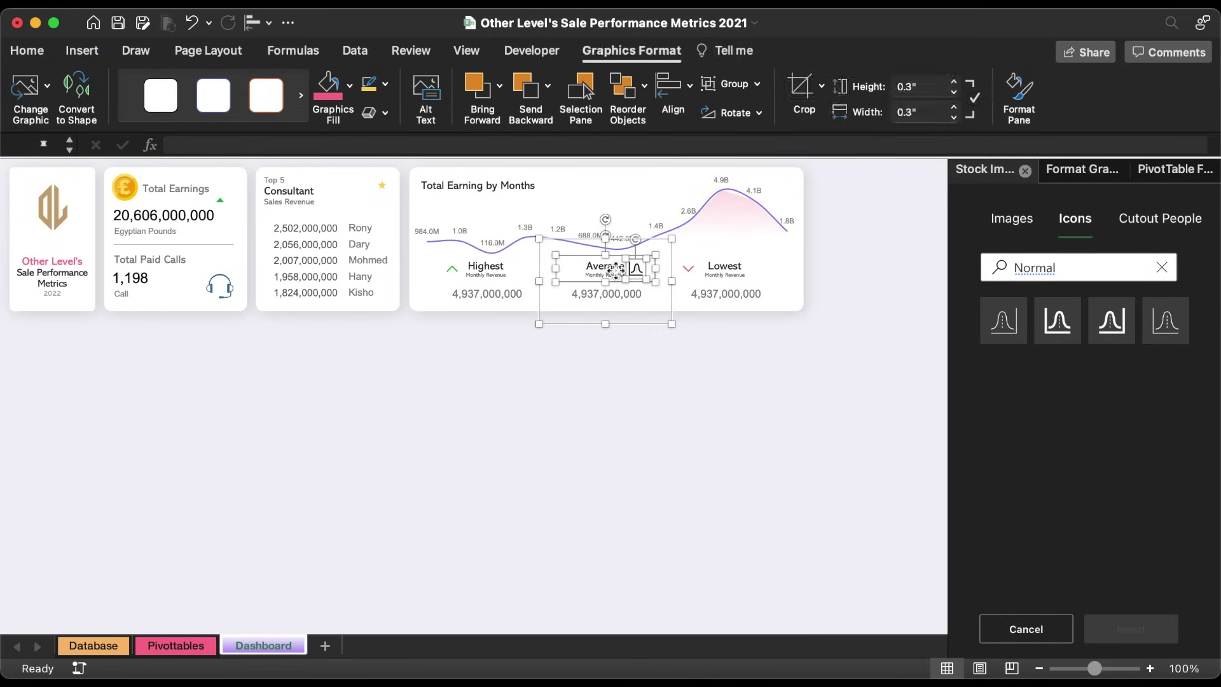
left_click_drag(615, 270, 608, 270)
left_click(679, 428)
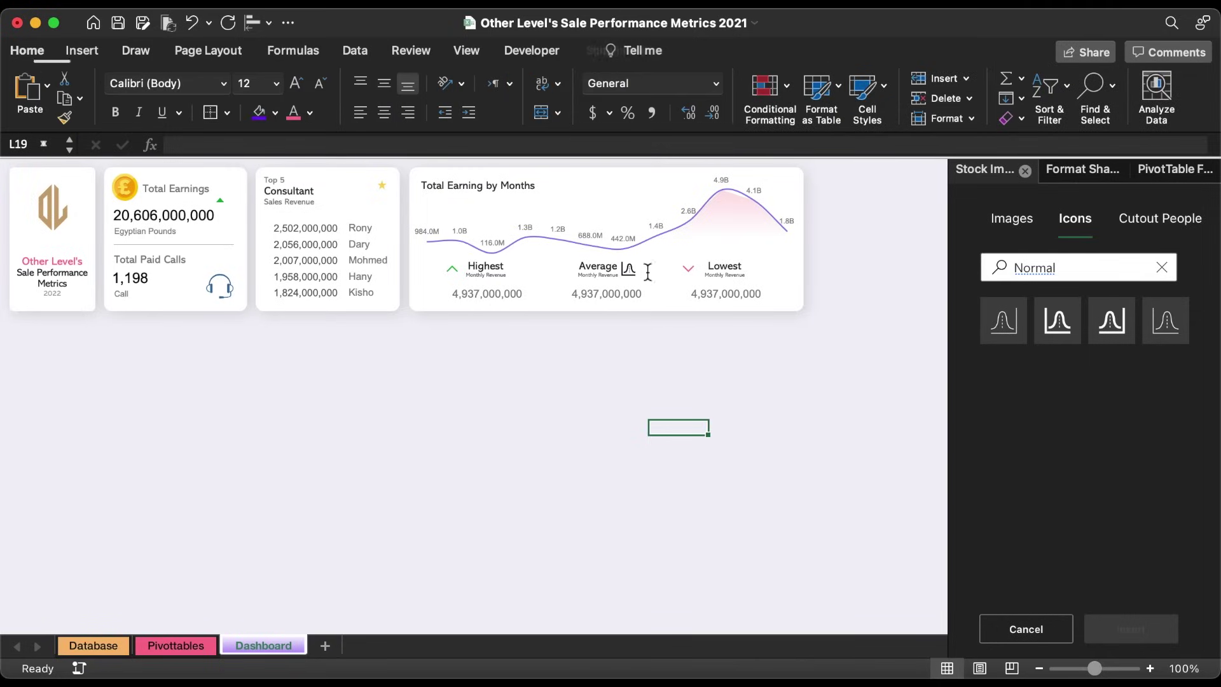
Fill the bell-curve icon inside the group with orange.
left_click(628, 270)
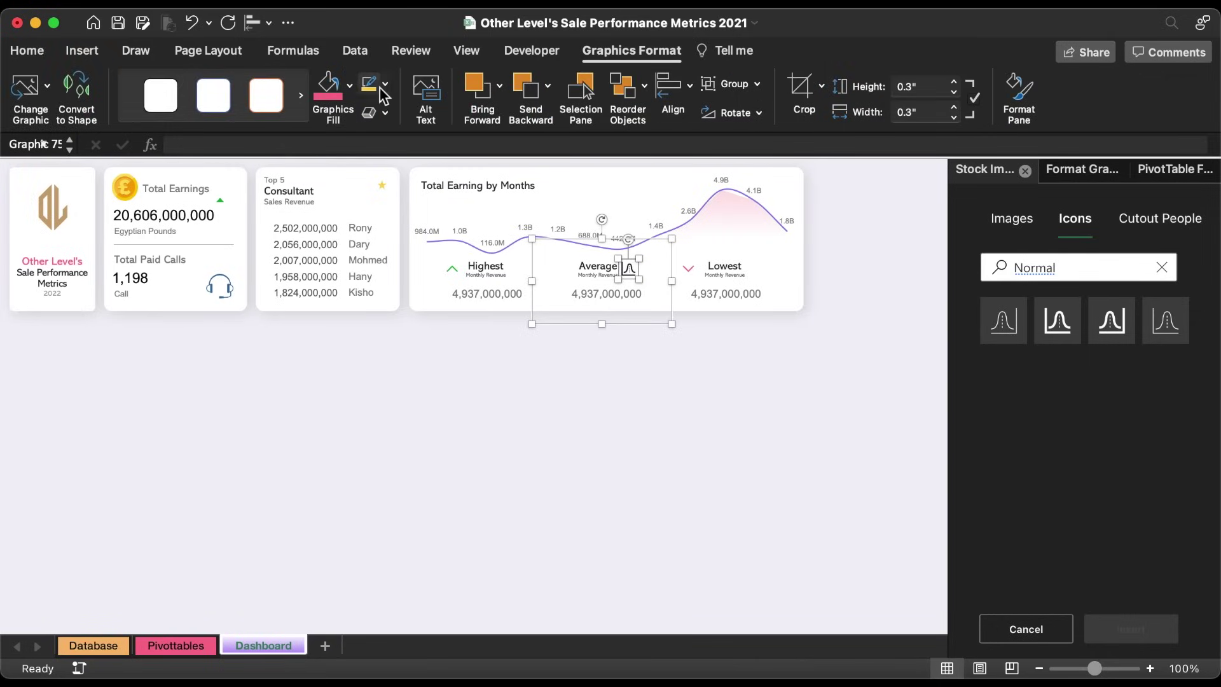
left_click(350, 85)
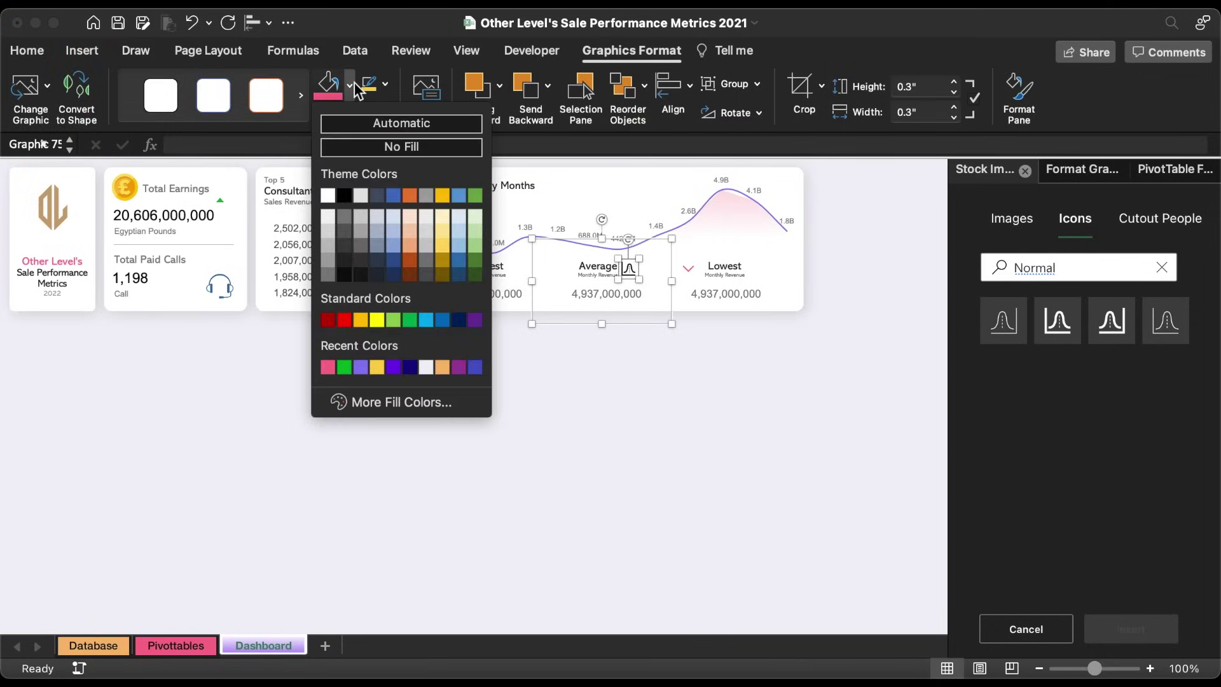
left_click(442, 367)
left_click(567, 379)
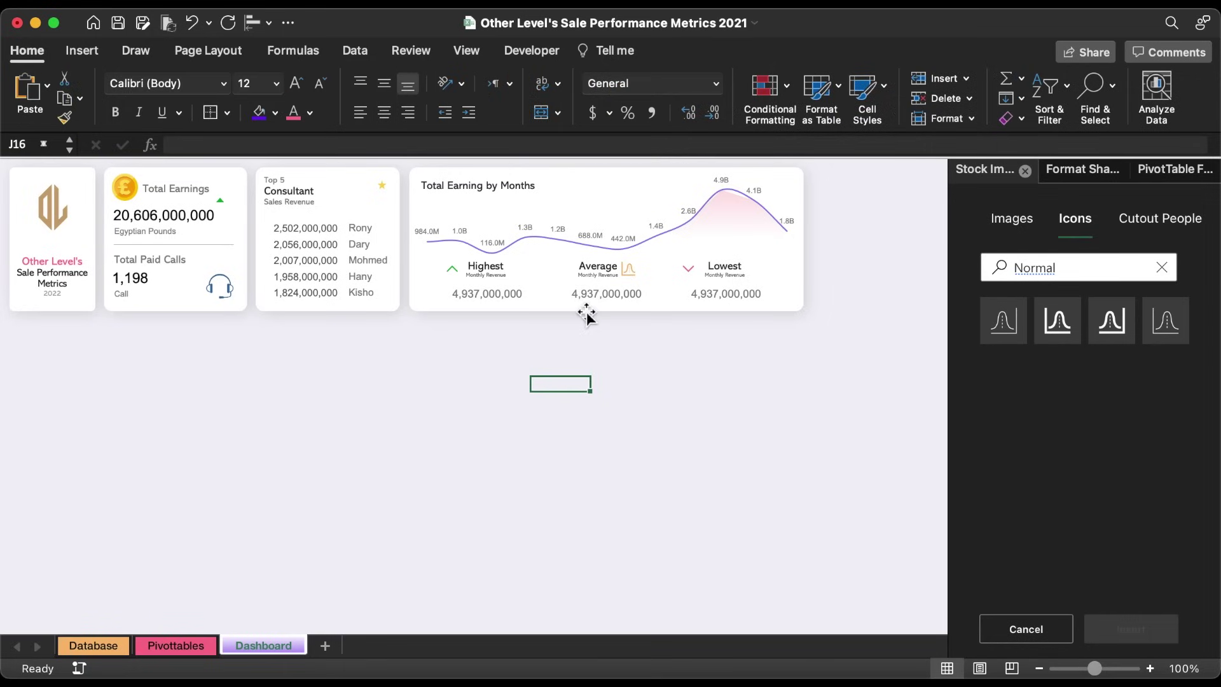
left_click(613, 290)
Link the Average value box to Pivottables cell AA6, showing 1,717,166,667.
left_click(613, 290)
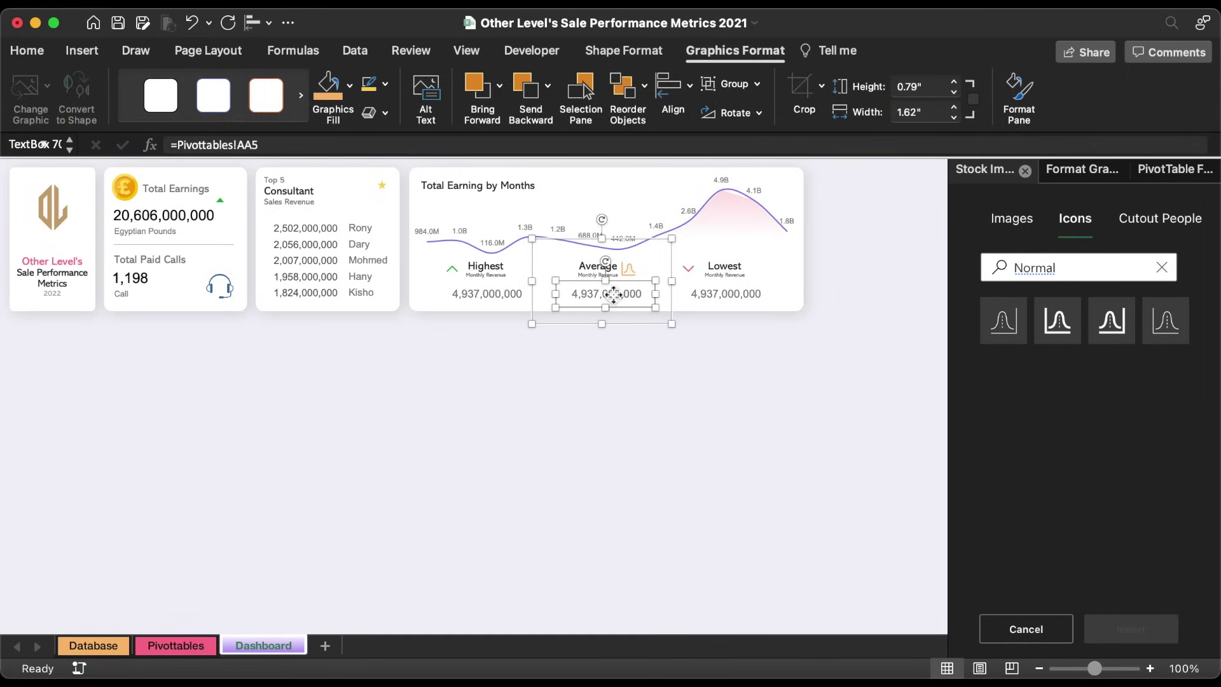
left_click(342, 144)
key("BackSpace")
key("BackSpace")
key("BackSpace")
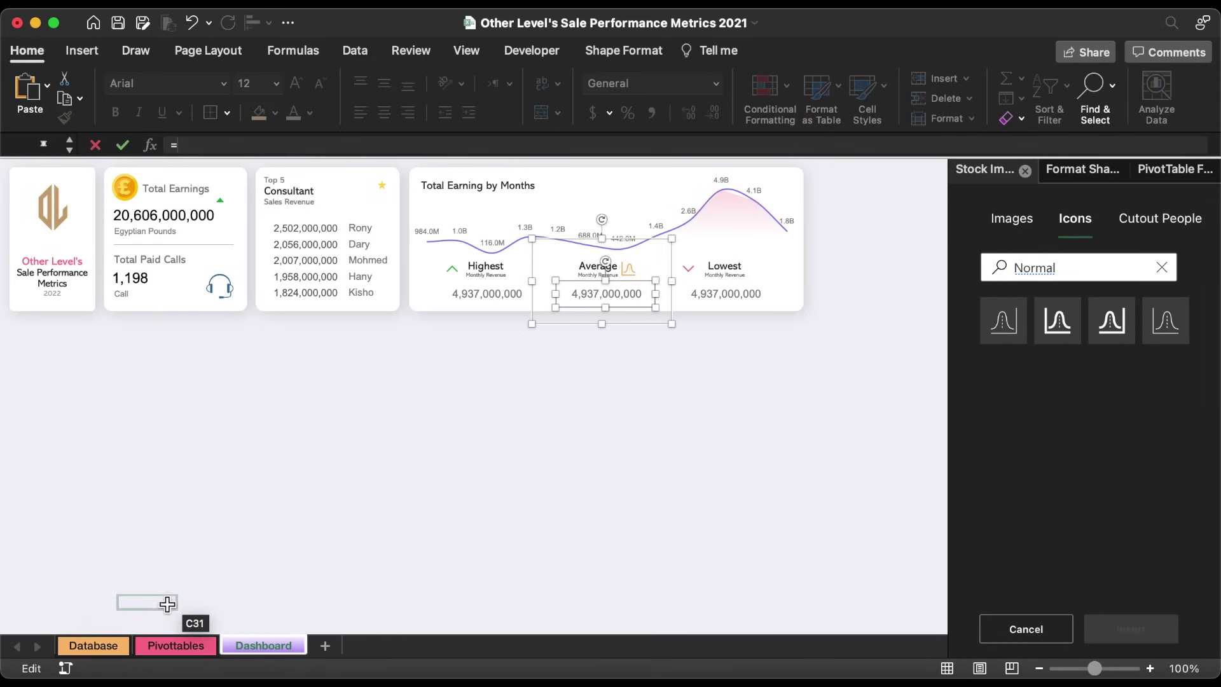
left_click(175, 645)
left_click(654, 261)
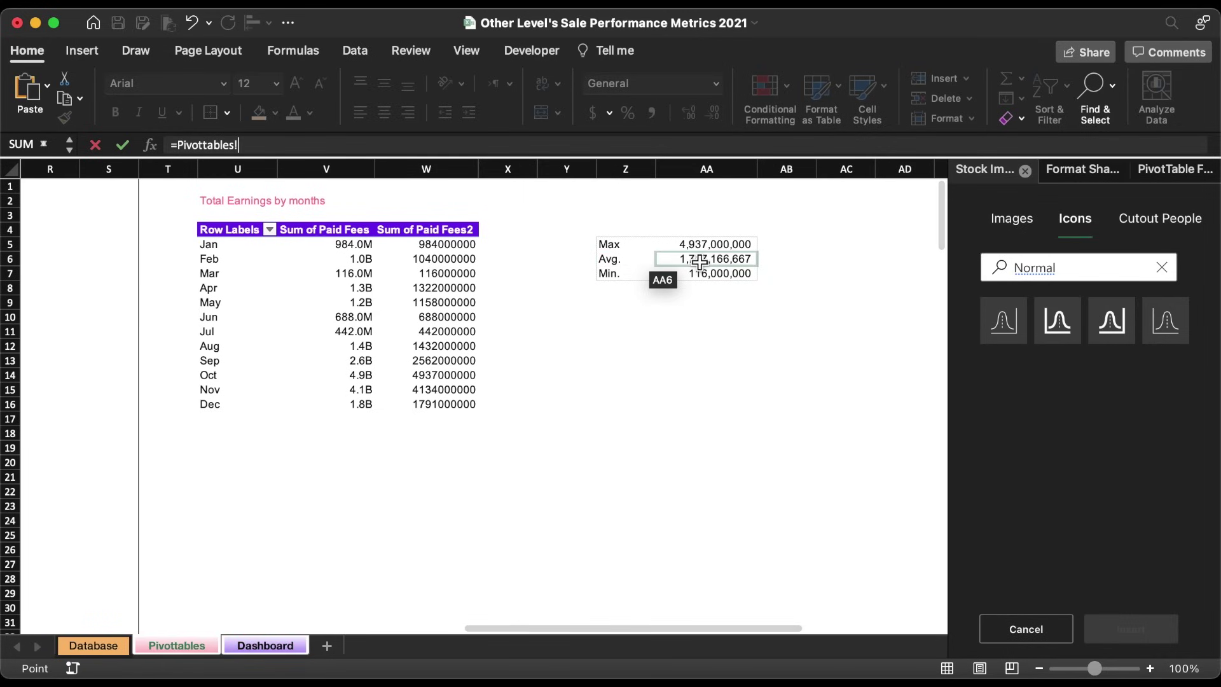
key("Return")
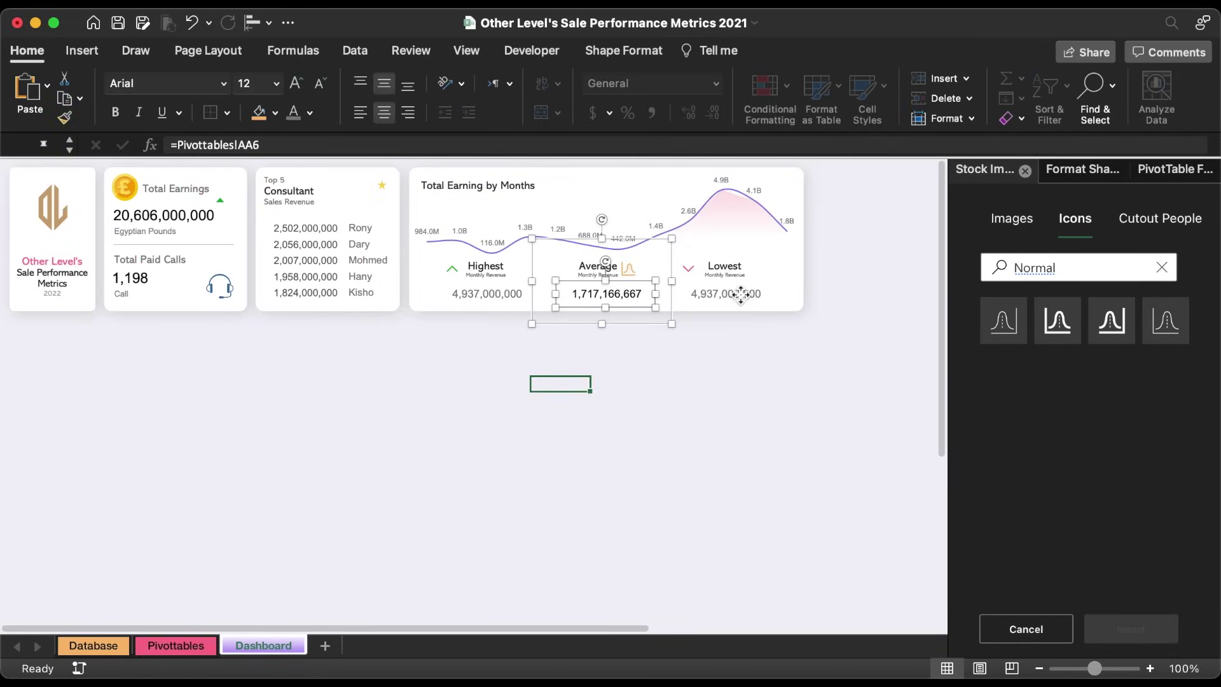
Link the Lowest value box to Pivottables cell AA7, showing 116,000,000.
left_click(741, 294)
left_click(369, 151)
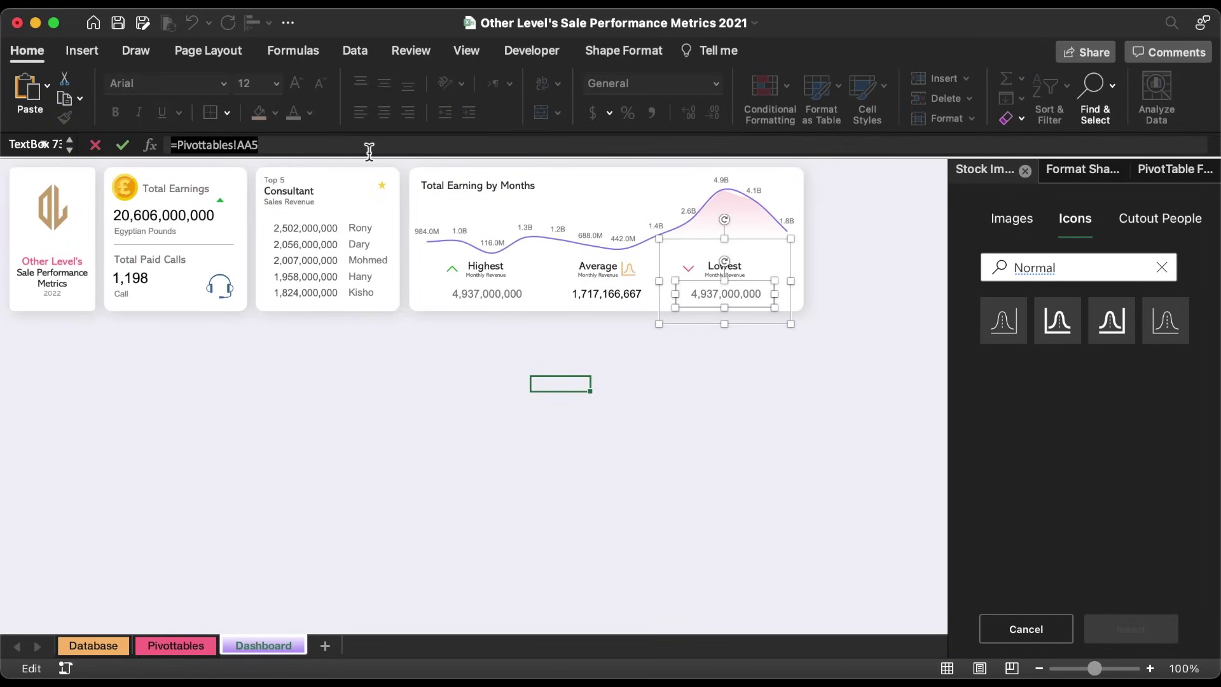
type("=")
left_click(180, 645)
left_click(729, 273)
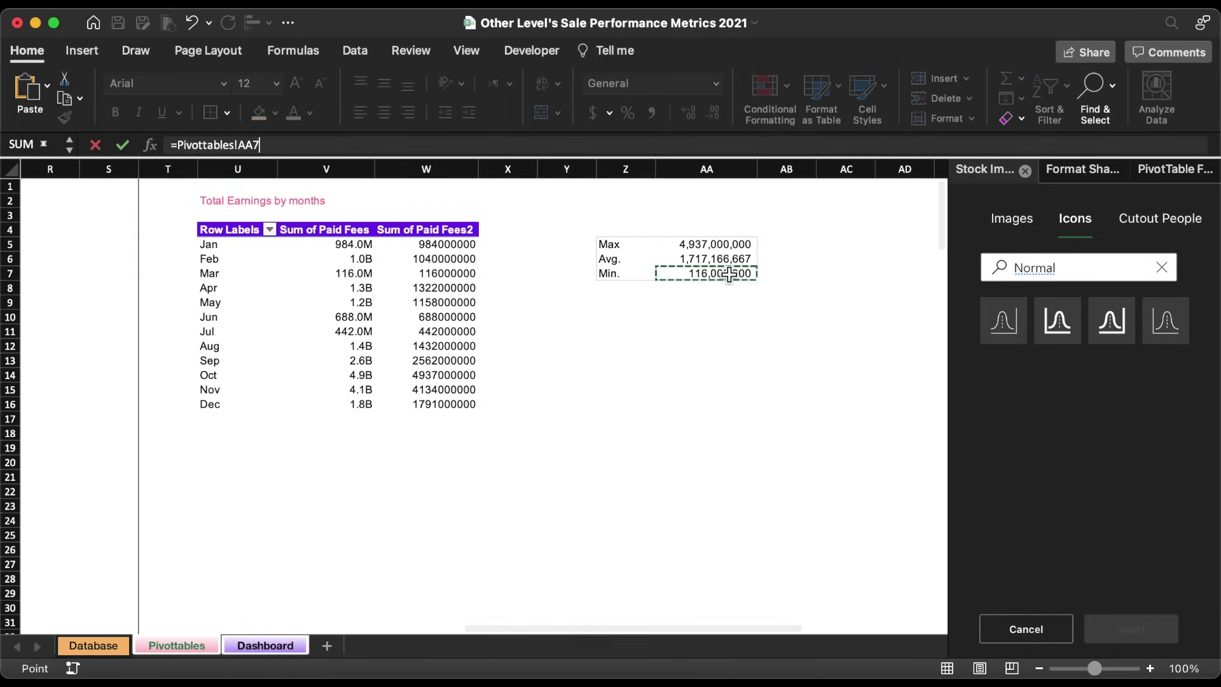
key("Return")
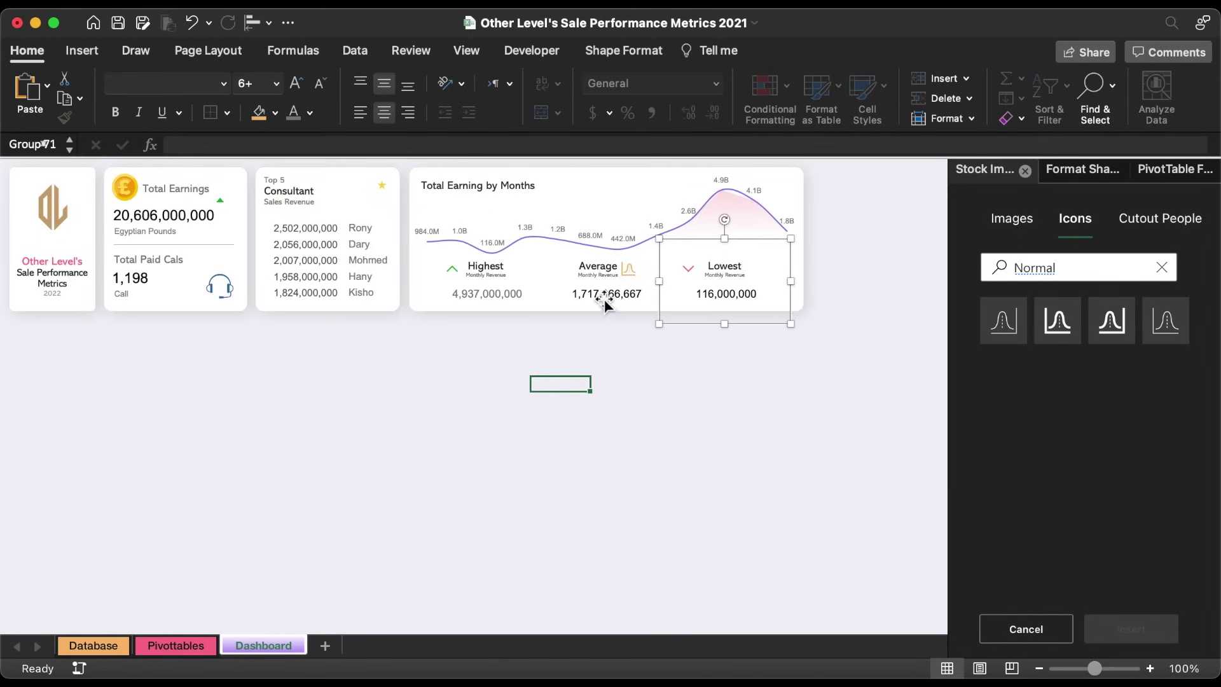
Ungroup the Highest and Average groups so the Average label and value are separate.
left_click(604, 299, "shift")
left_click(474, 295, "shift")
right_click(475, 295)
mouse_move(533, 389)
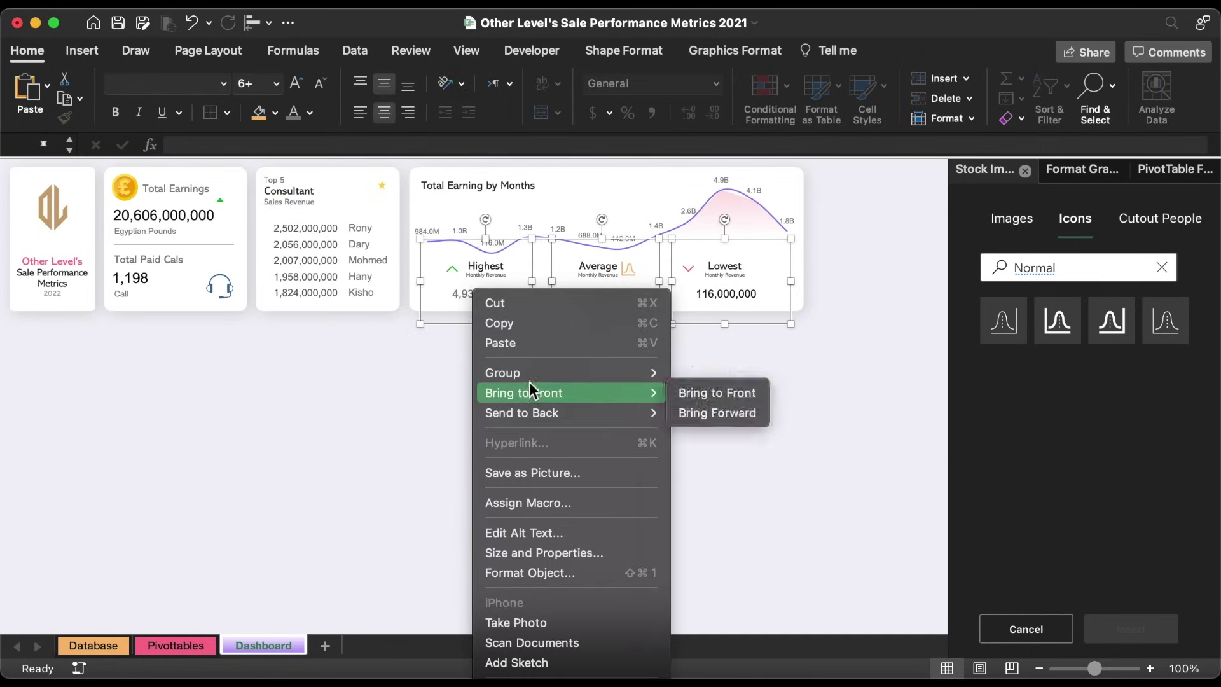
mouse_move(654, 372)
left_click(731, 425)
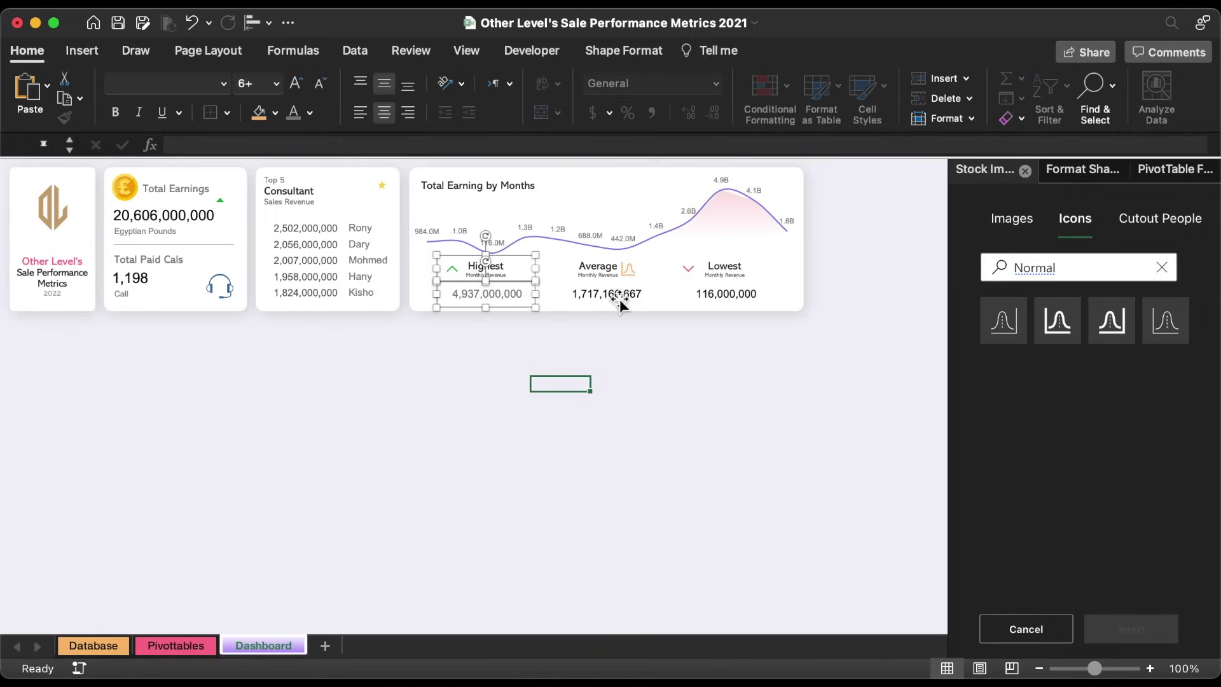
left_click(612, 307)
left_click(613, 310)
right_click(612, 310)
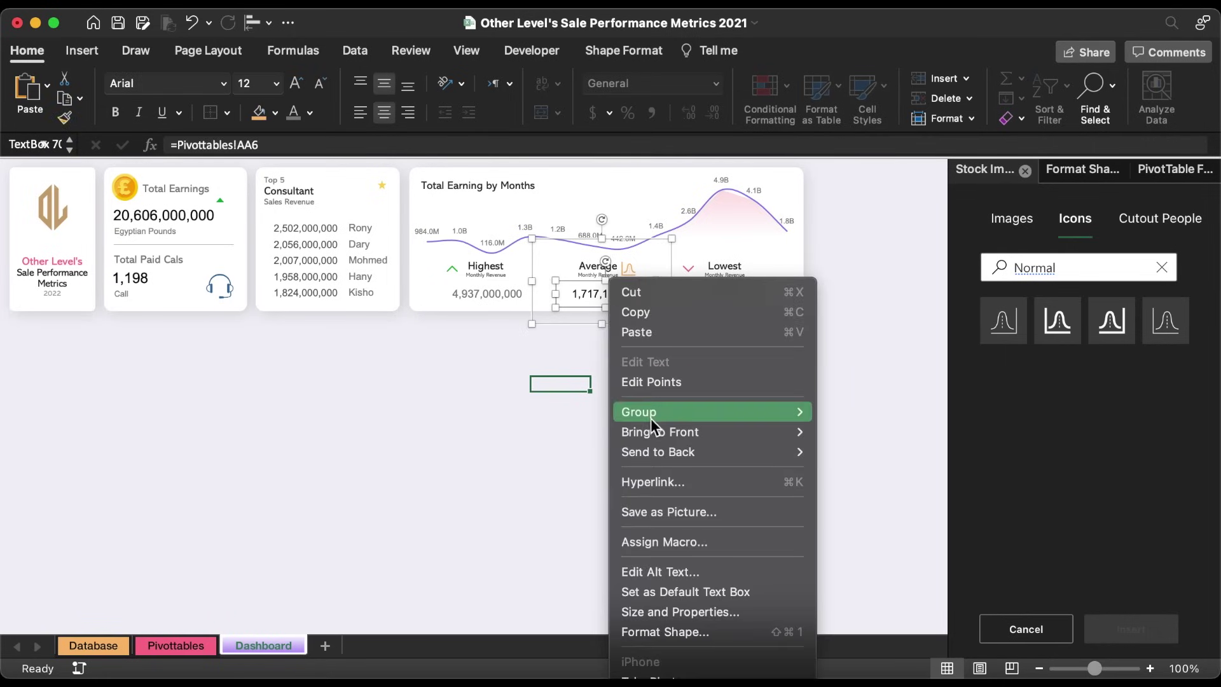
mouse_move(731, 412)
left_click(862, 455)
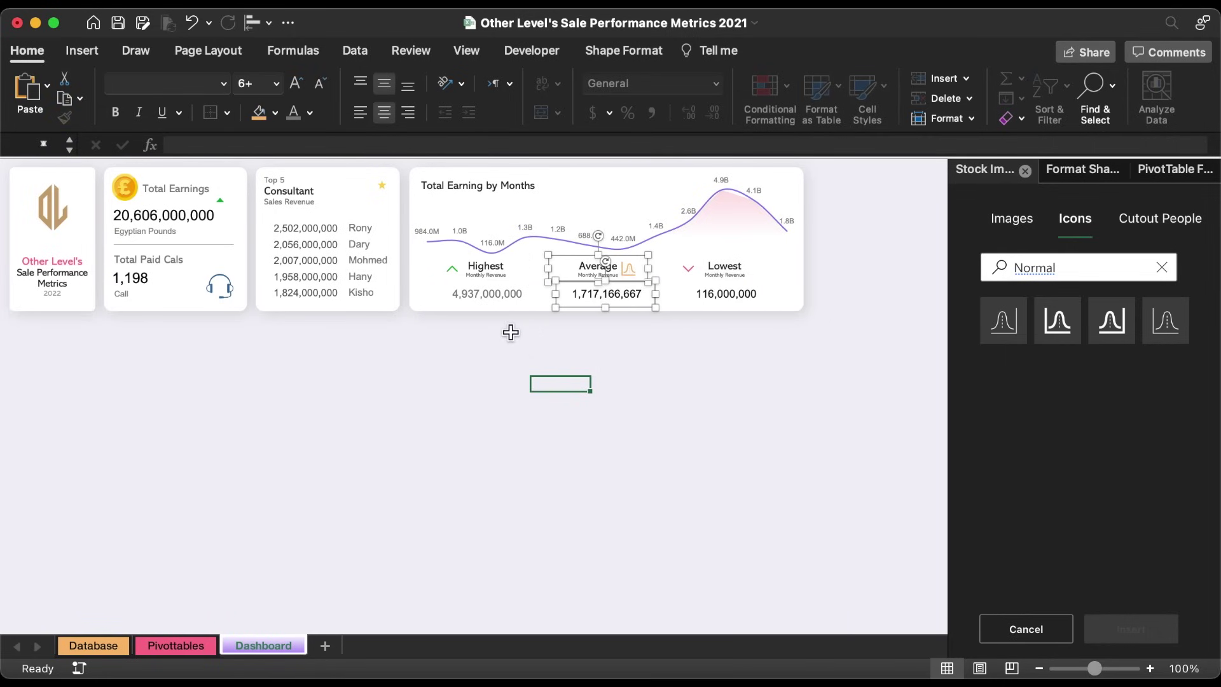
Copy the Highest value's formatting onto the Average and Lowest values with Format Painter.
left_click(497, 306)
left_click(64, 117)
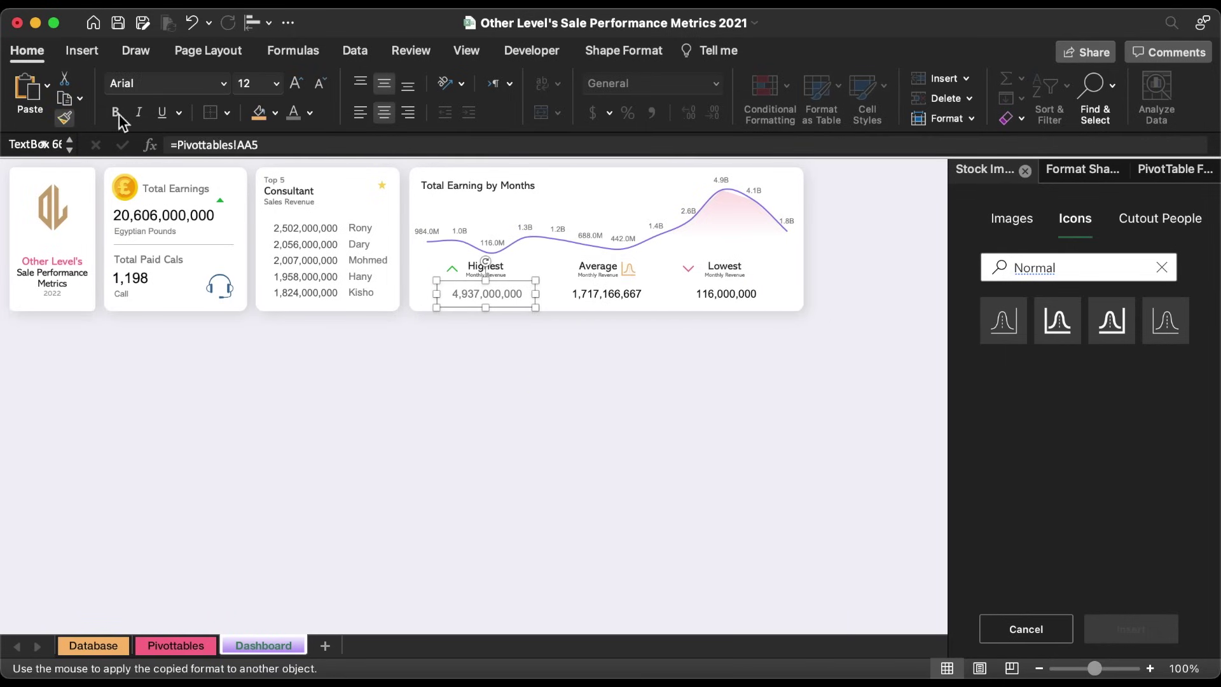
left_click(612, 295)
left_click(719, 294)
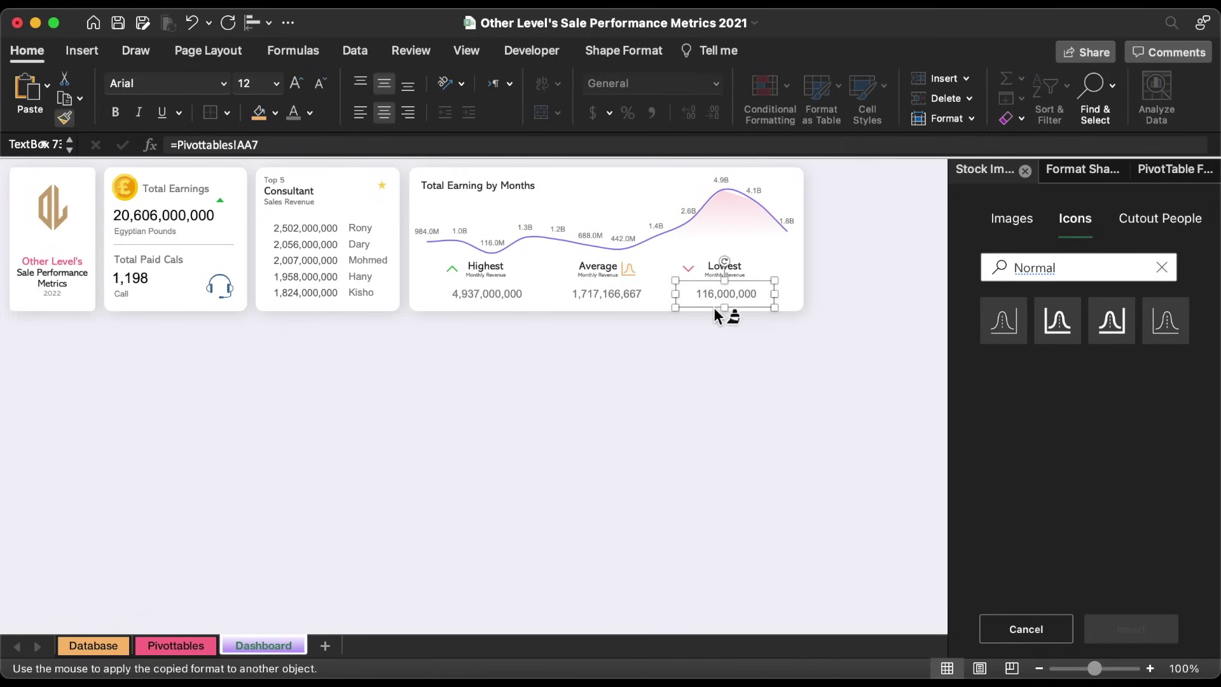
Select the chevrons and labels, then drag the chart plot area's top edge down slightly.
left_click(454, 269)
left_click(479, 272, "shift")
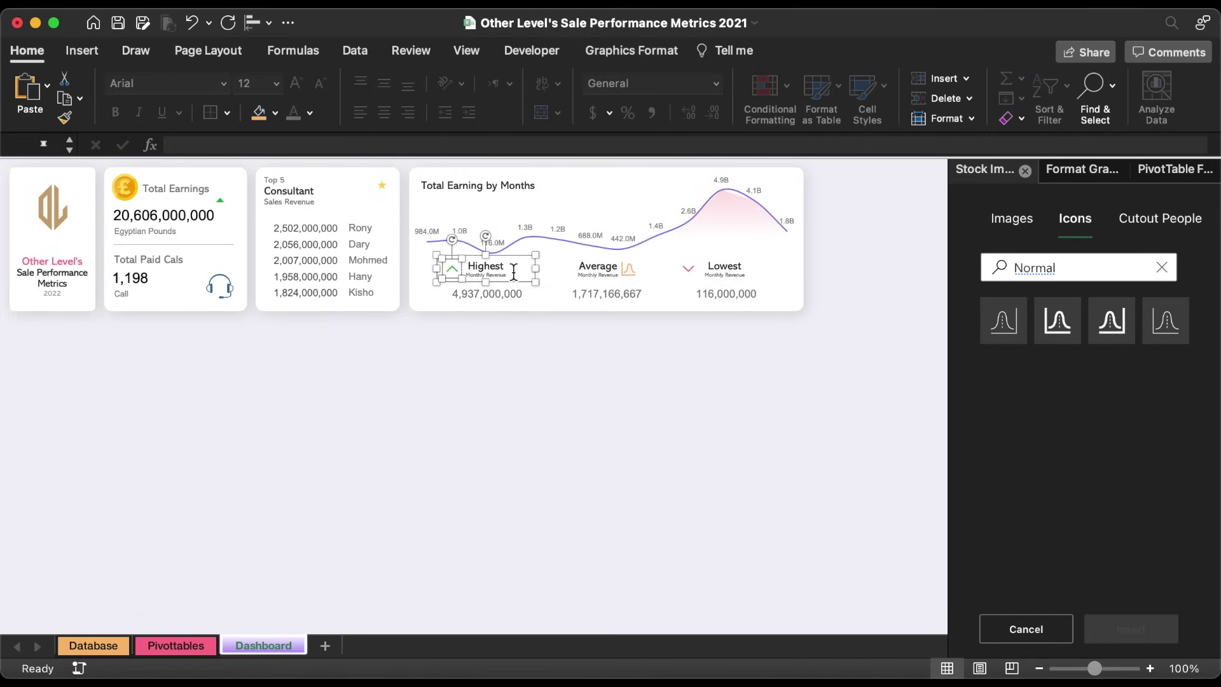
left_click(601, 274, "shift")
left_click(698, 274, "shift")
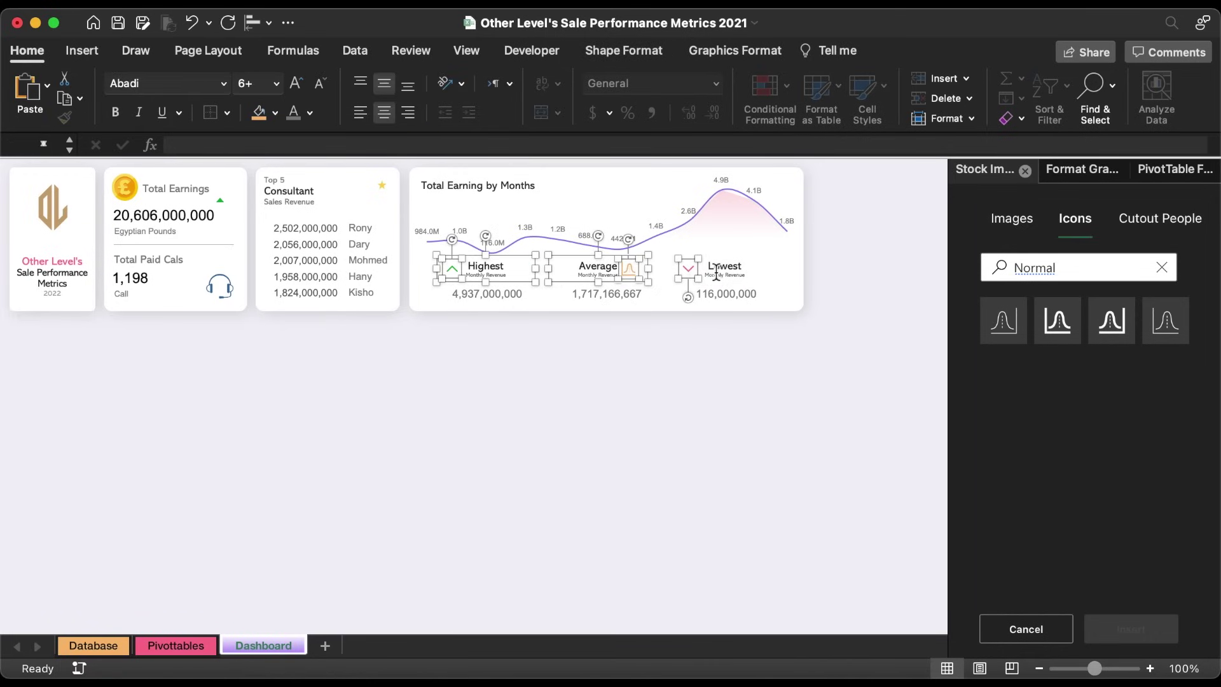
left_click(725, 270, "shift")
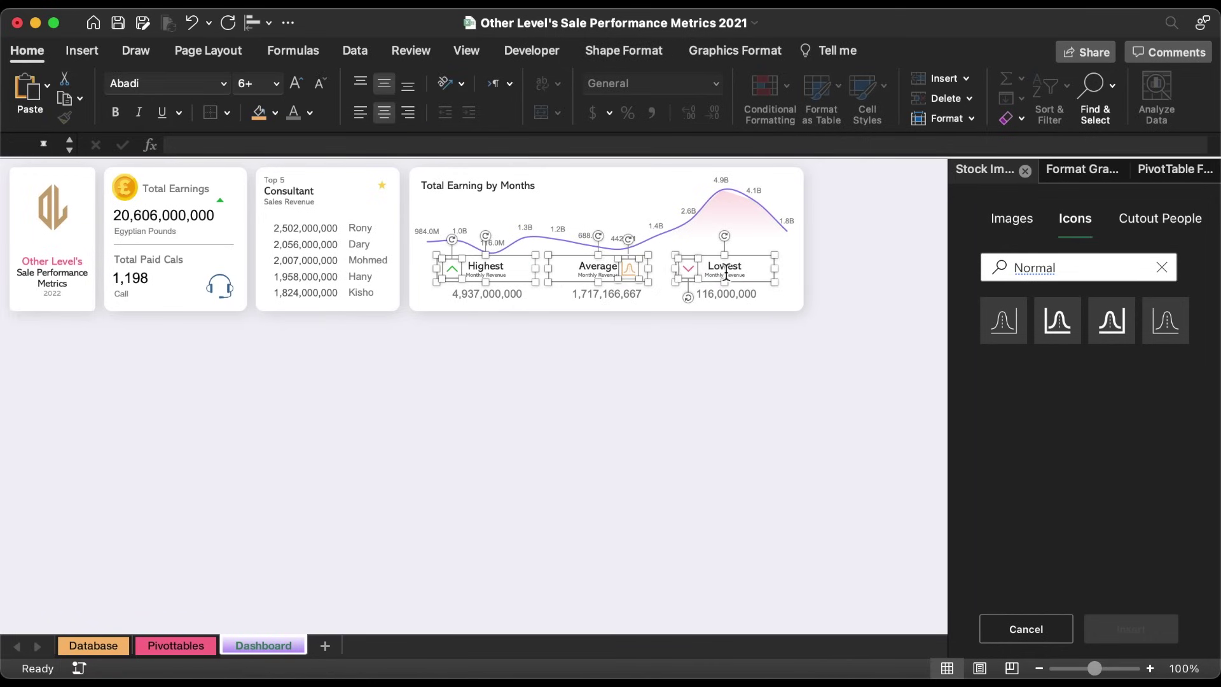
left_click(722, 407)
left_click_drag(615, 181, 614, 183)
left_click(723, 385)
Duplicate the white card to the right of the chart and narrow it to 2.2 inches wide.
scroll(723, 385, "right", 5)
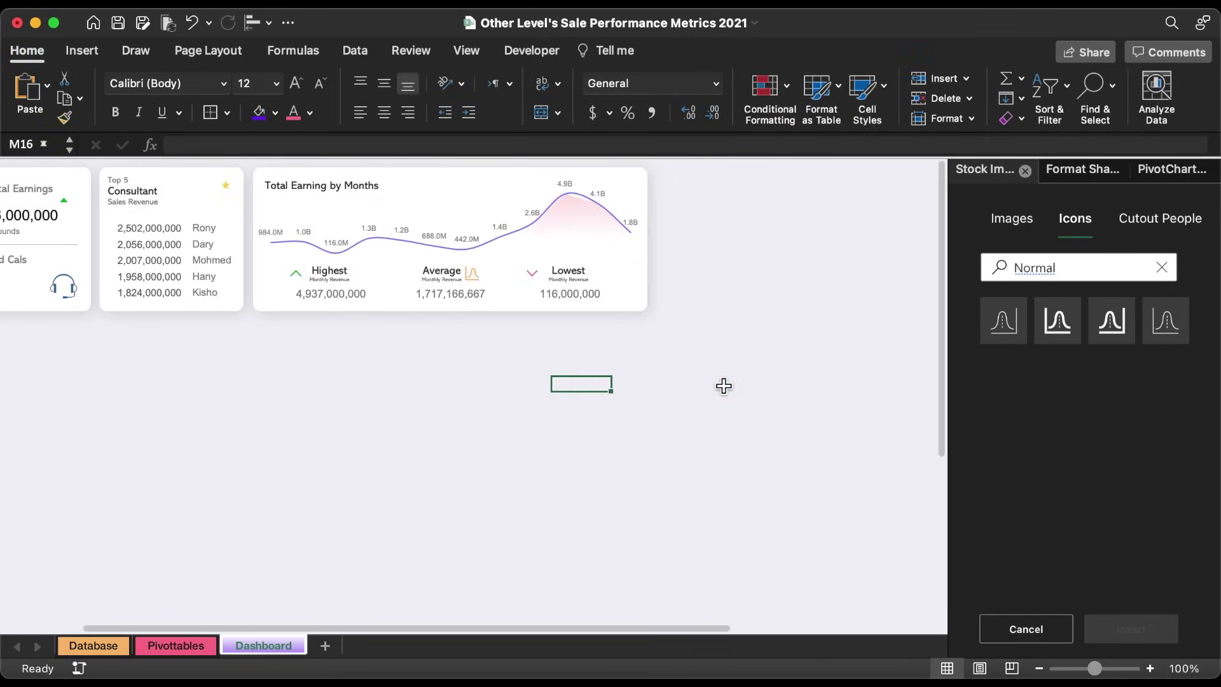
left_click_drag(227, 175, 753, 193)
left_click(639, 54)
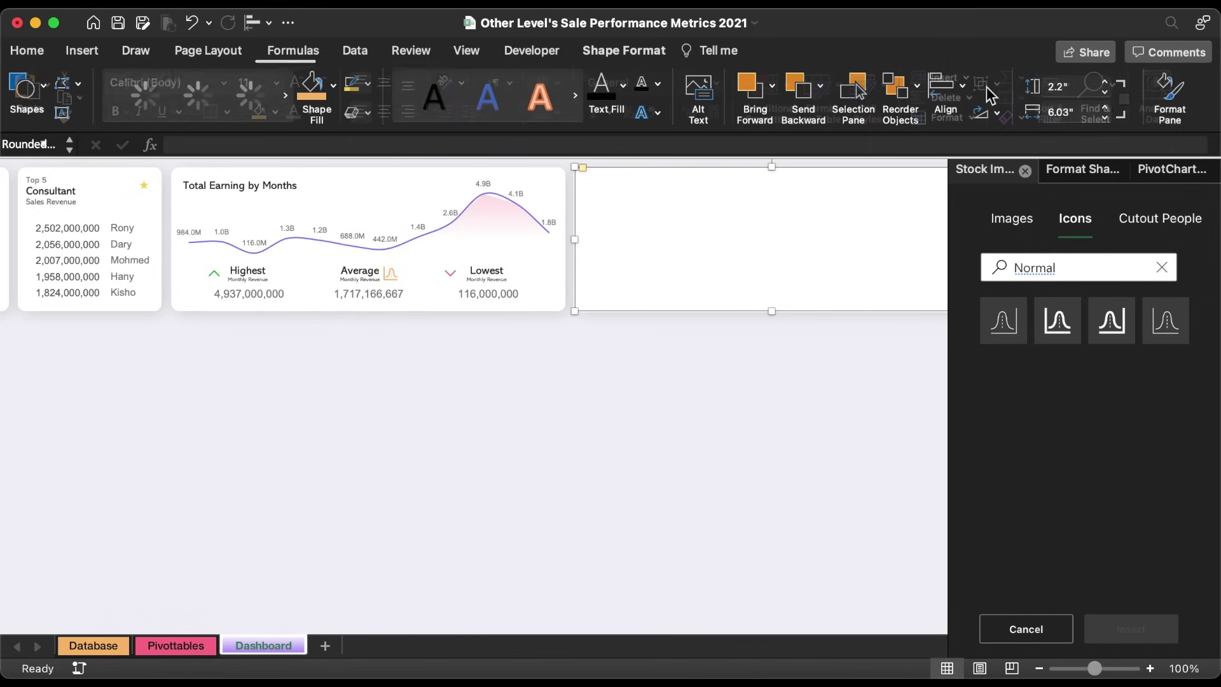
left_click(1109, 117)
left_click(1109, 116)
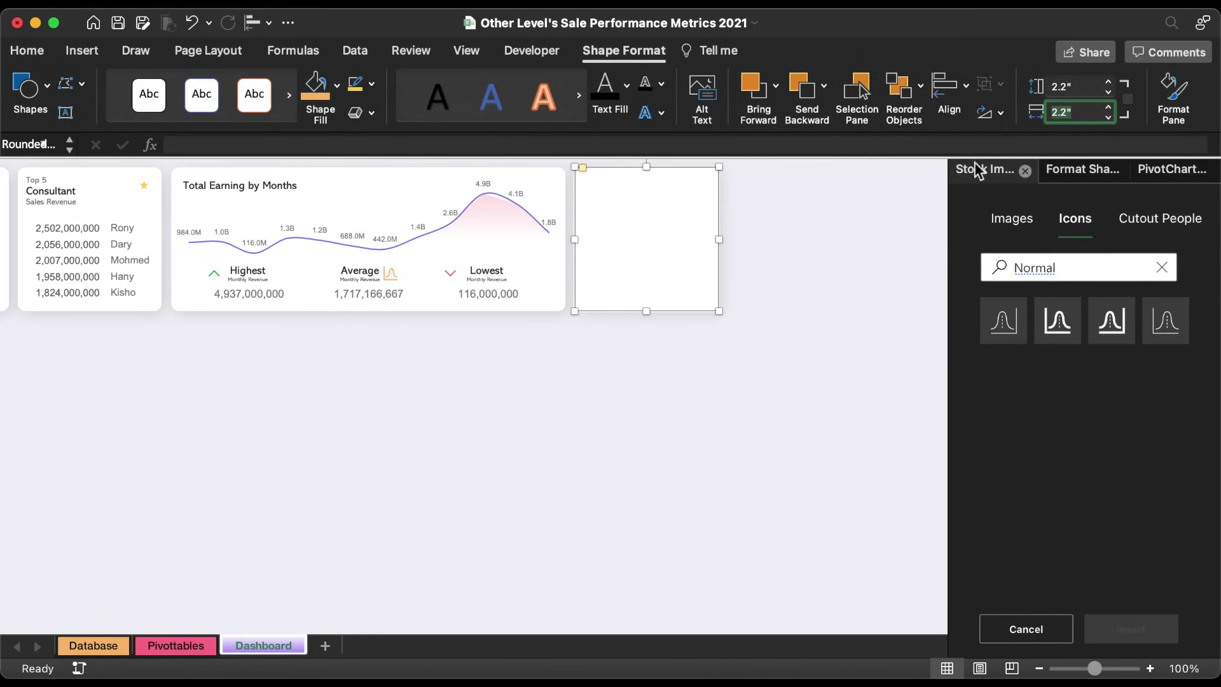
left_click(206, 192)
Copy the Top 5 Consultant text box into the new card, clear its text, and set size 12.
left_click(90, 186)
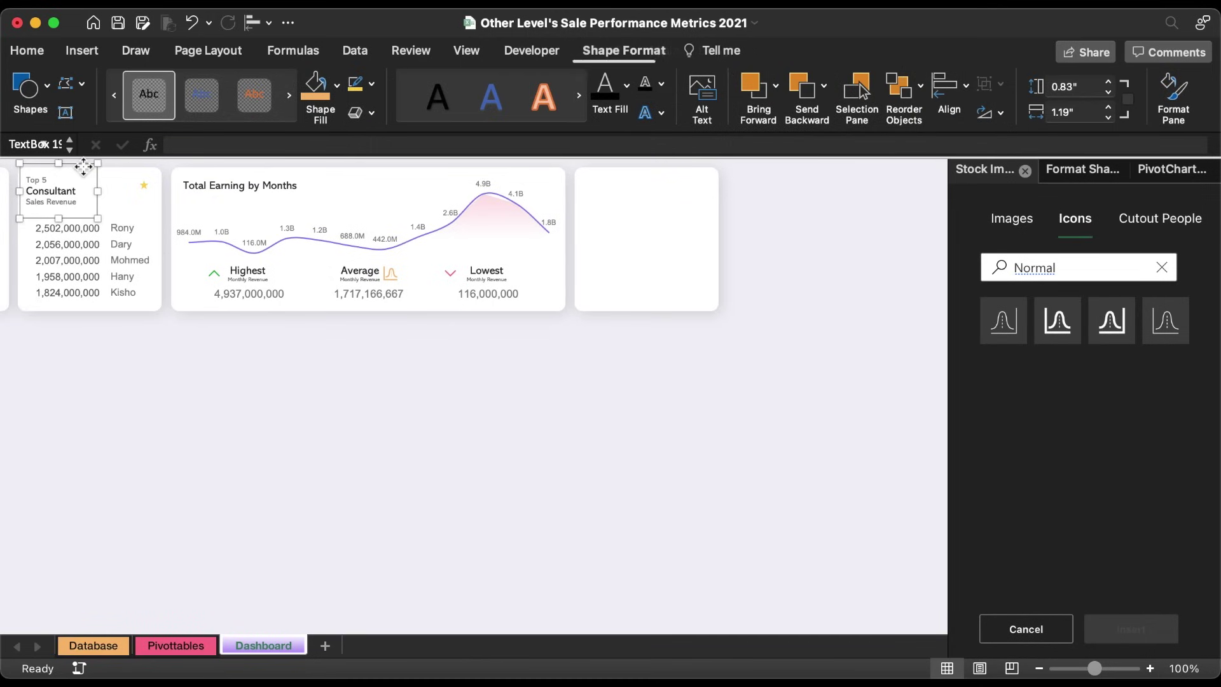
left_click_drag(88, 178, 670, 198)
key("super+a")
key("BackSpace")
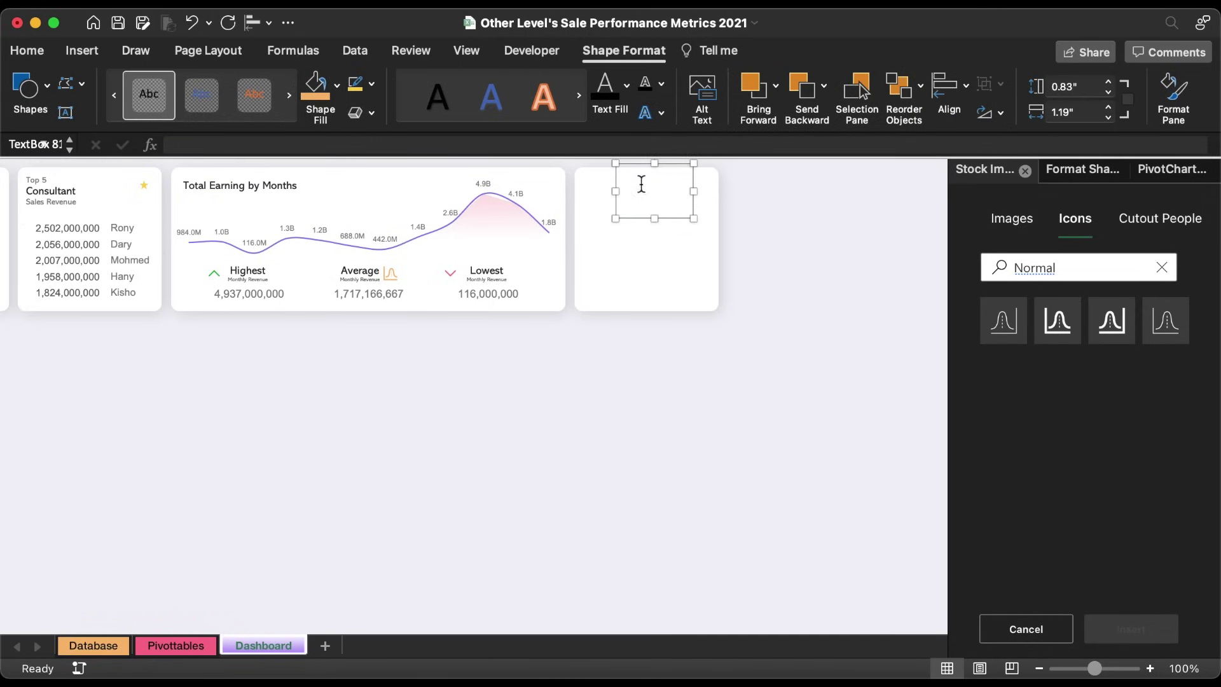
left_click(27, 50)
left_click(273, 89)
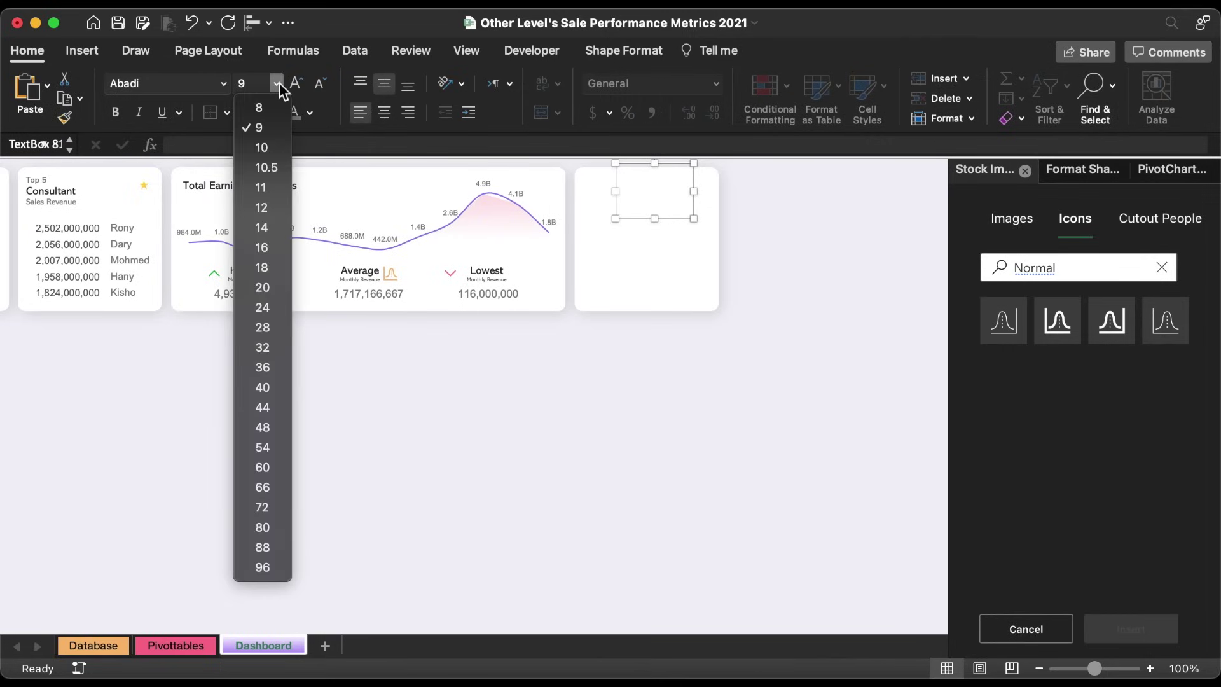
left_click(270, 208)
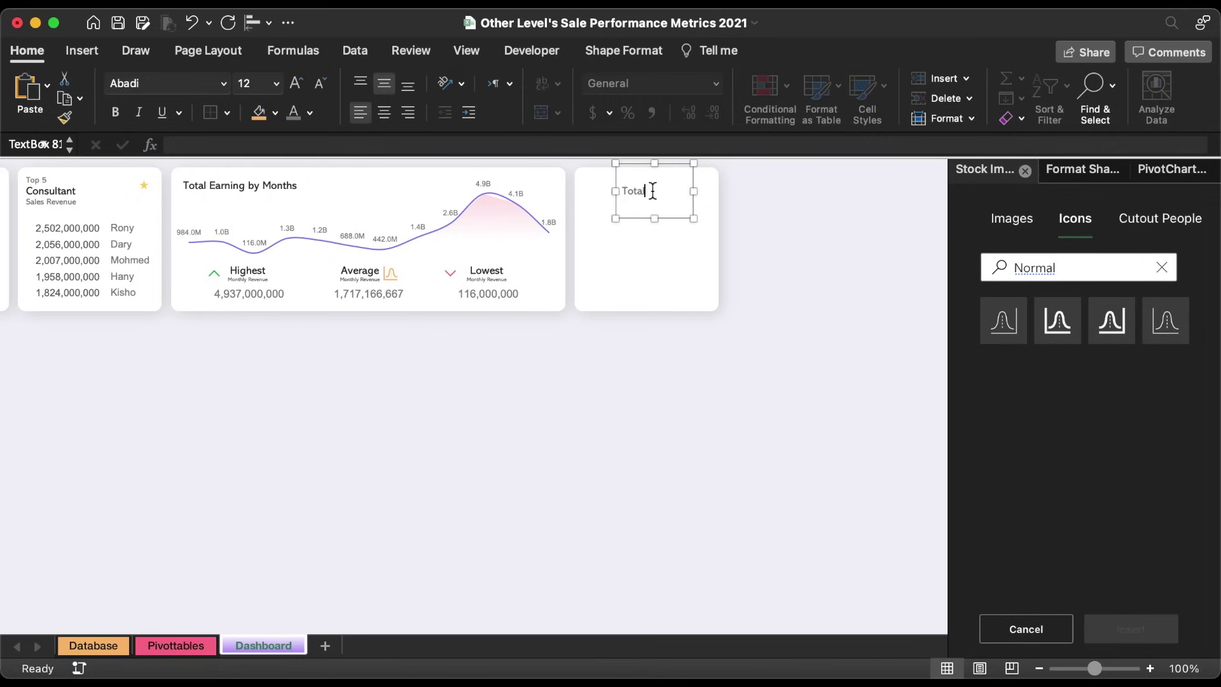
Duplicate the Total Paid label below it with the text 'Call', then go to the Pivottables sheet.
left_click_drag(656, 167, 638, 245)
type("Call")
left_click(634, 208)
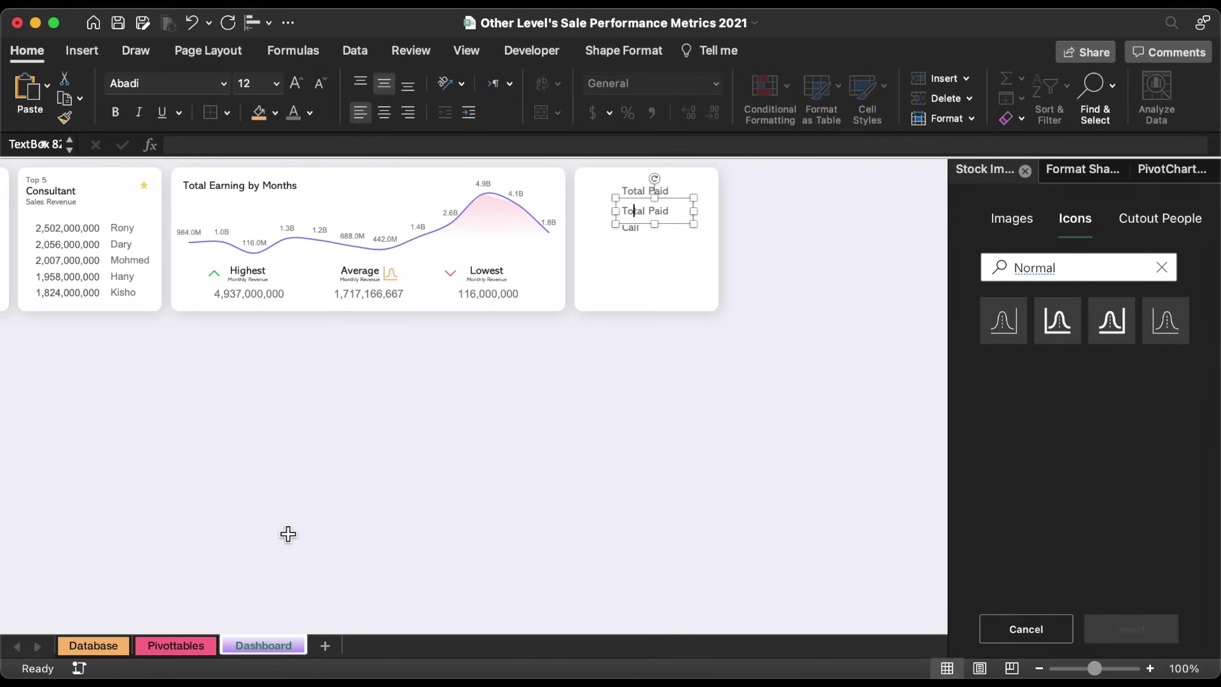
left_click(176, 645)
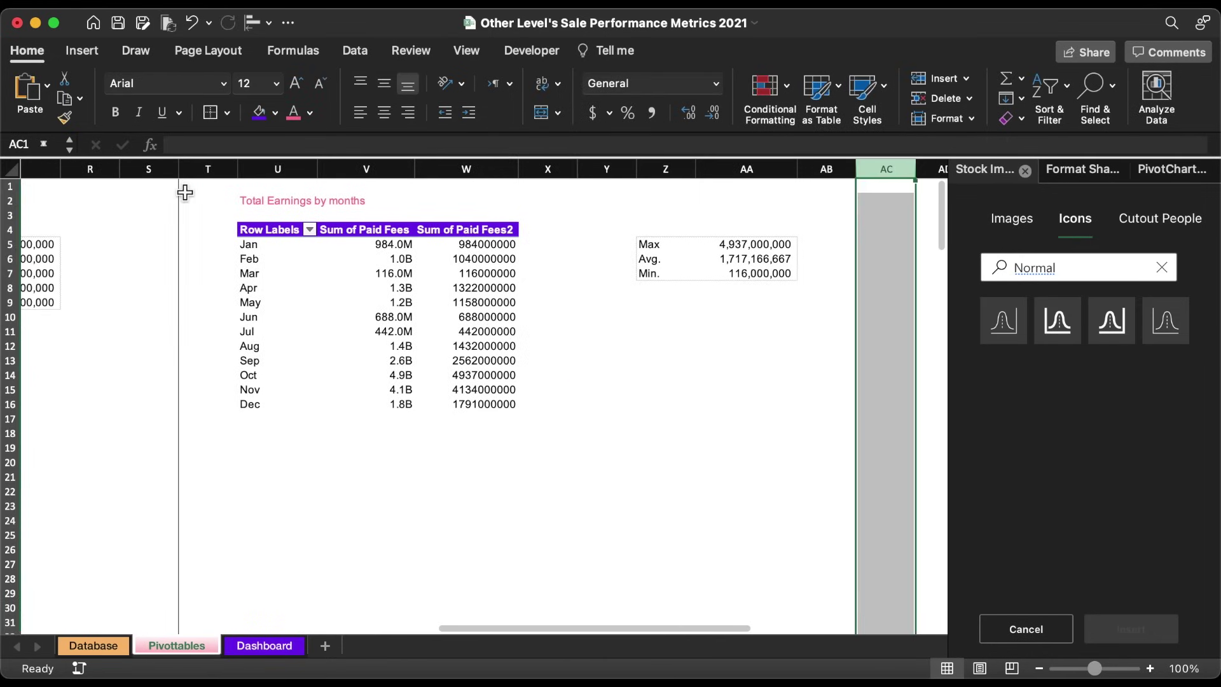
Copy the earnings pivot in columns S:W to column AB and retitle it 'Paid/unpaid Calls'.
left_click_drag(149, 169, 466, 168)
key("super+c")
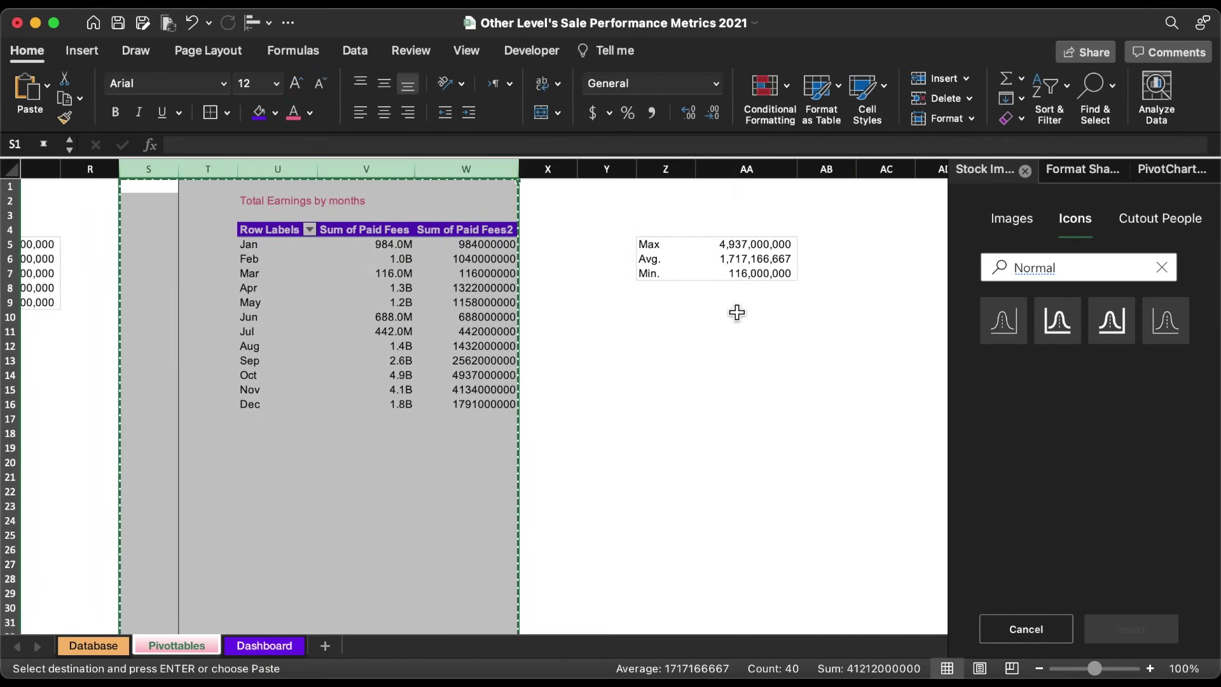
scroll(736, 313, "right", 3)
left_click(661, 169)
key("super+v")
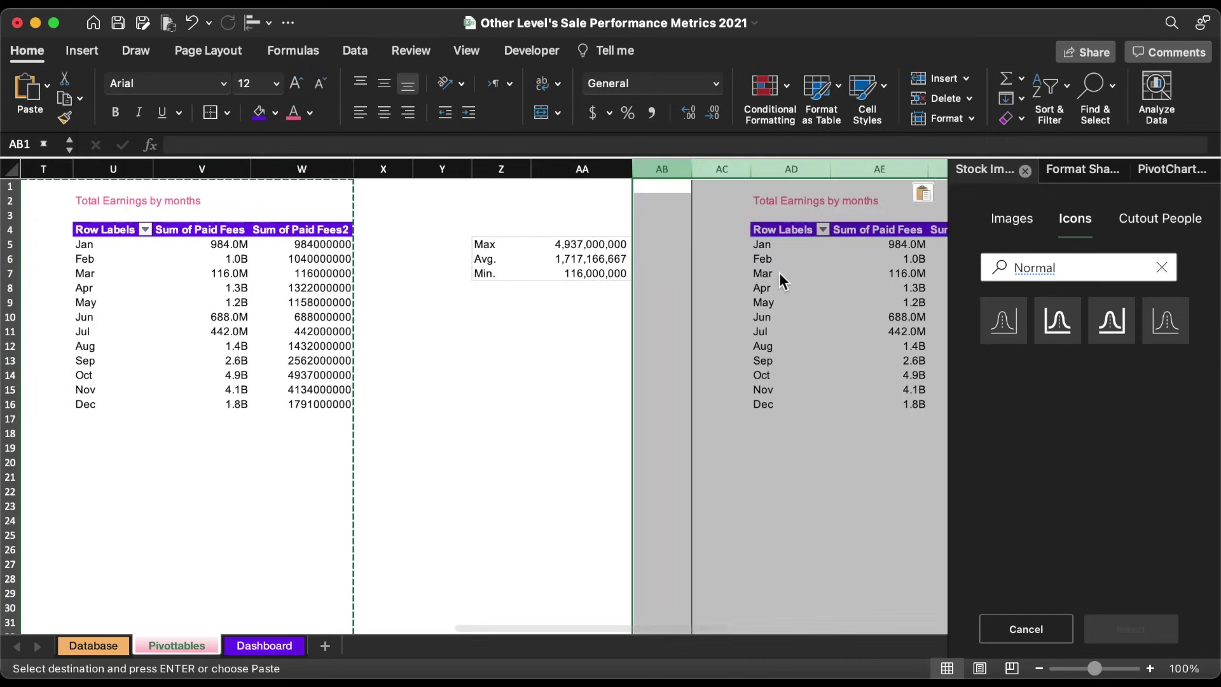
scroll(780, 272, "right", 5)
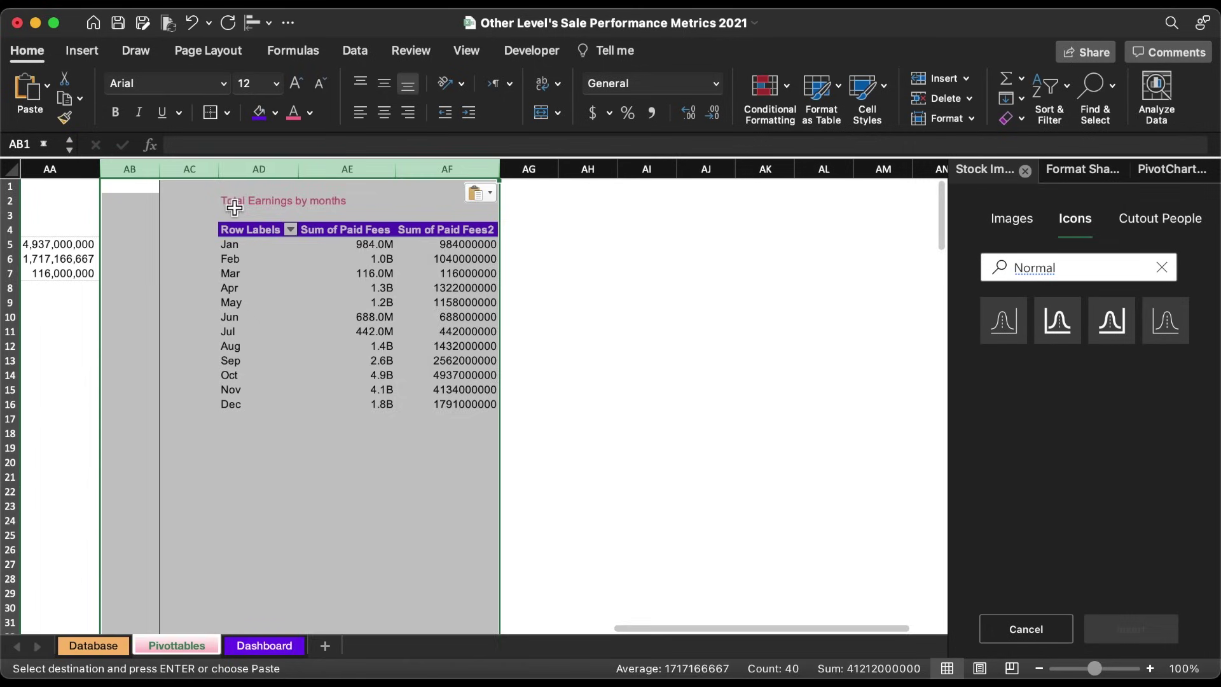
left_click(235, 208)
type("Paid/unpai")
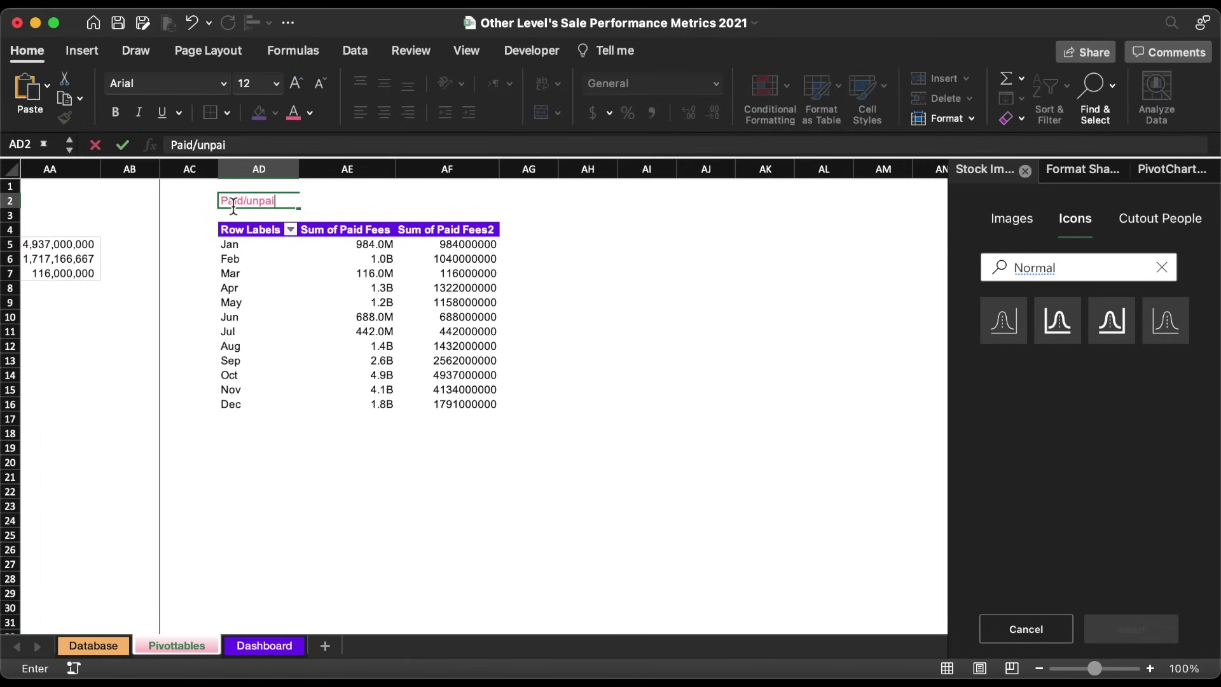
type("d Calls")
key("Return")
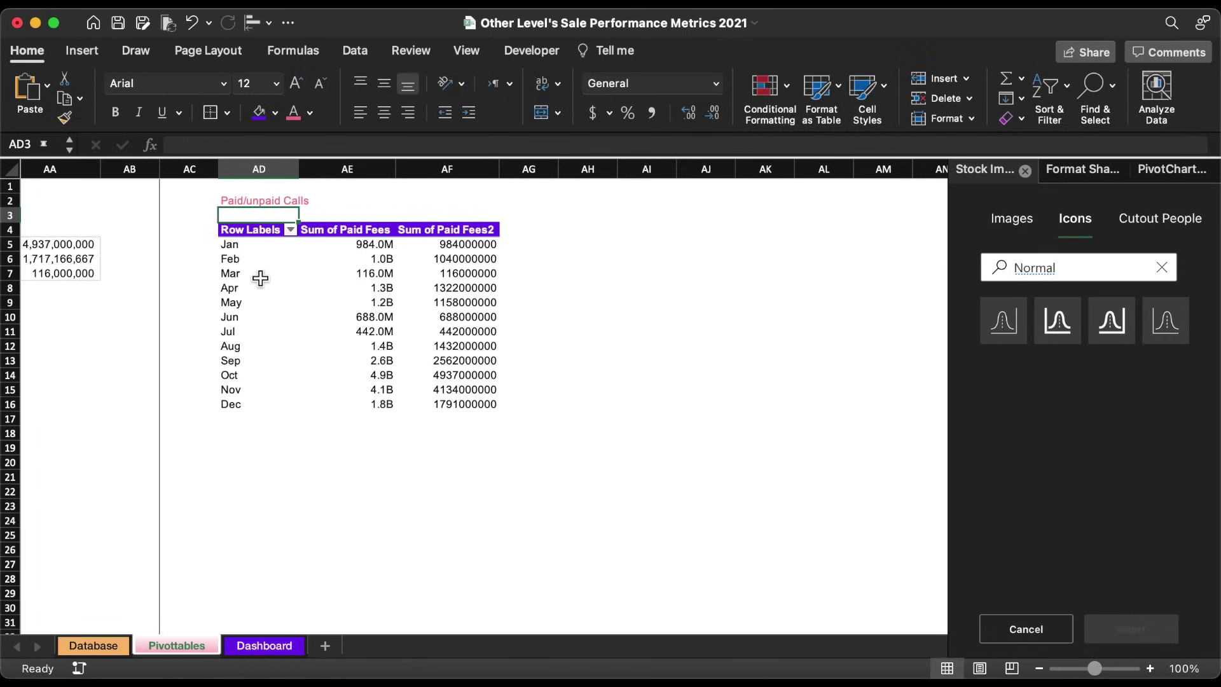
Replace Month and the sums with Fees Status rows and counts (Not Paid 359, Paid 1198), then copy labels.
left_click(264, 273)
left_click(1175, 170)
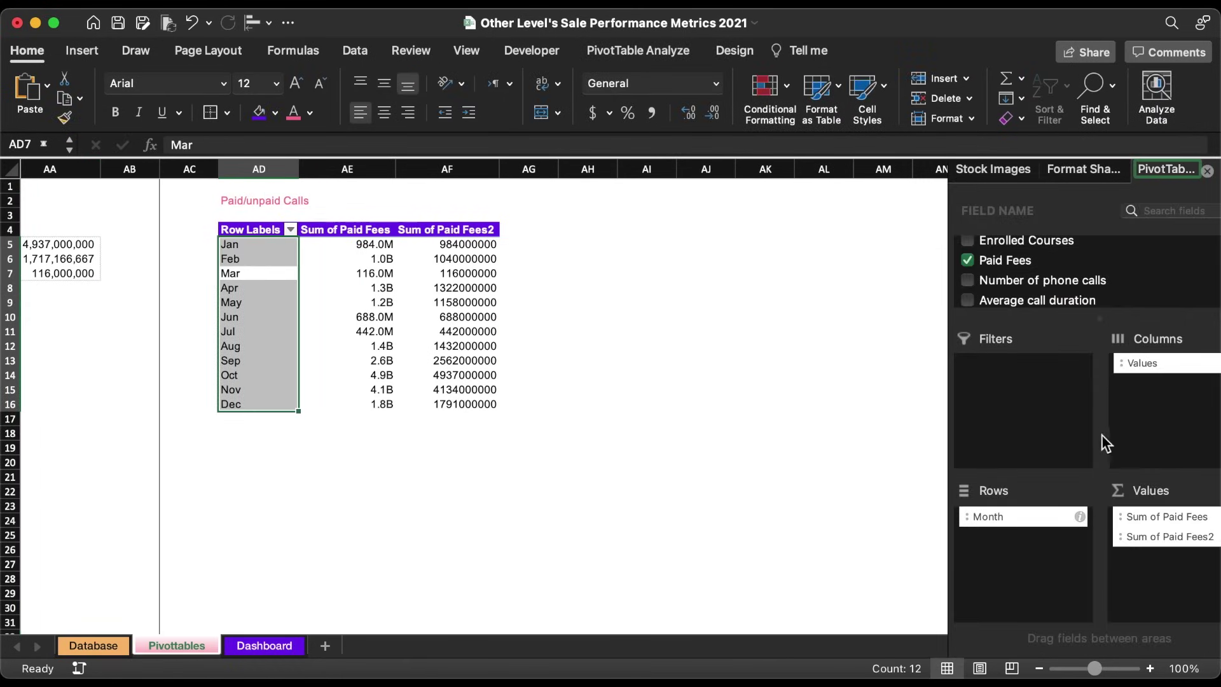
left_click_drag(1040, 515, 781, 511)
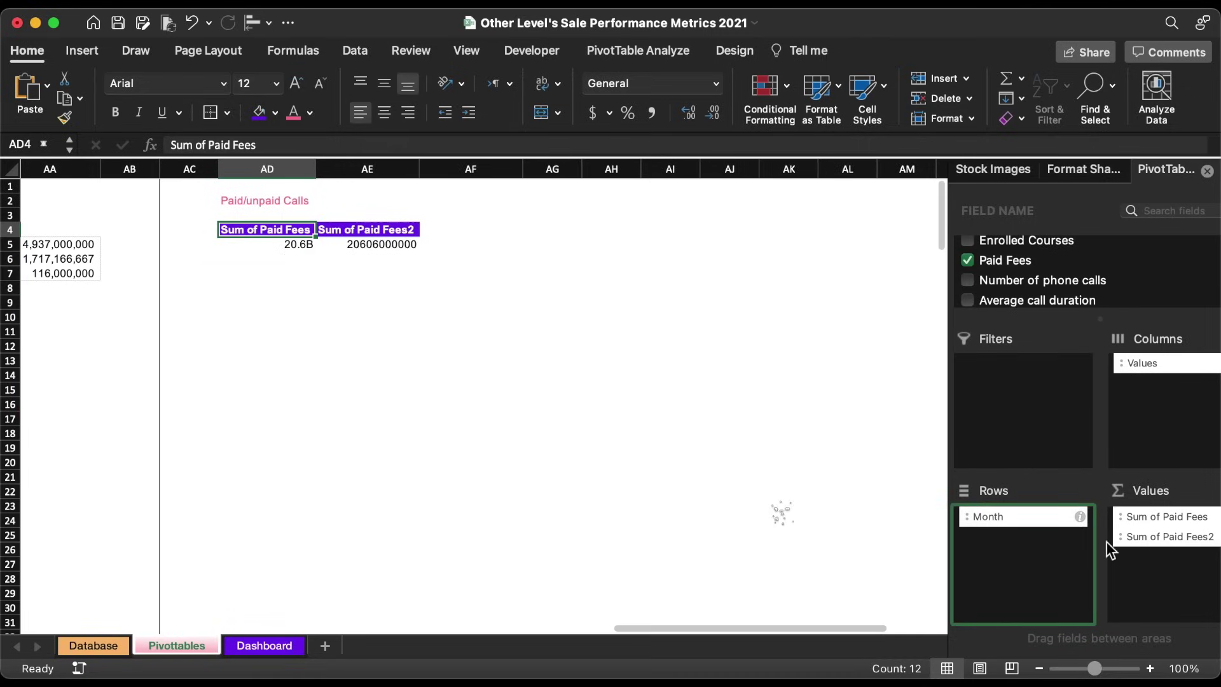
left_click_drag(1145, 537, 736, 432)
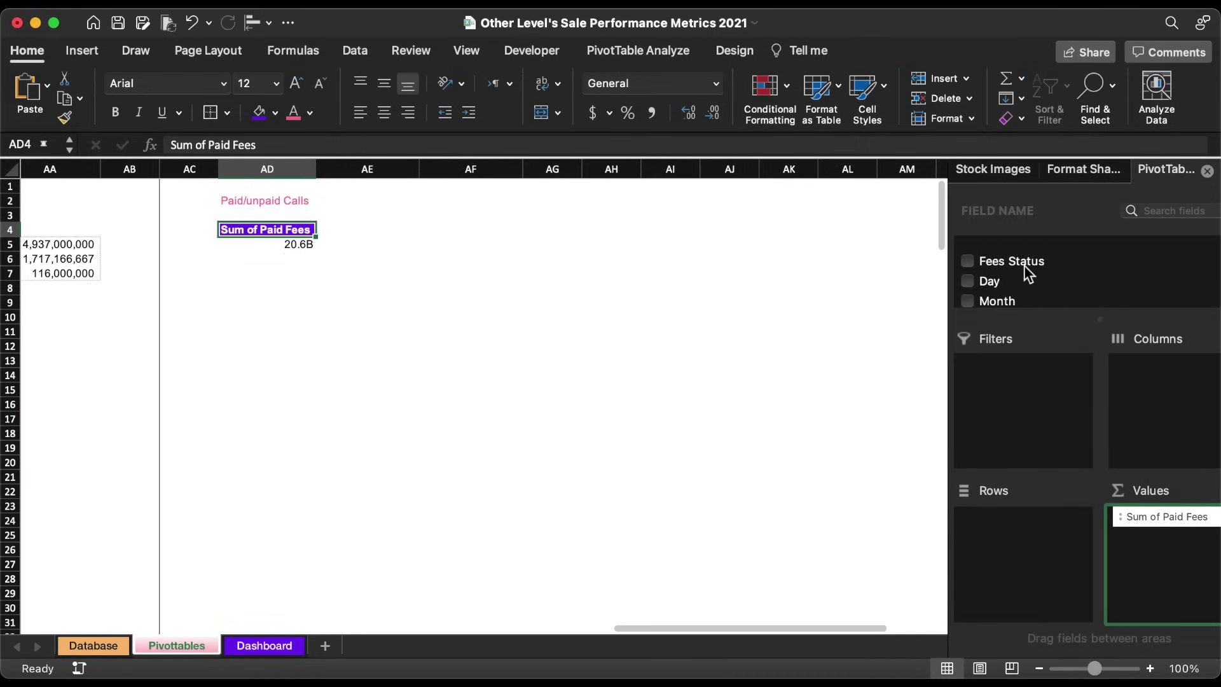
left_click_drag(987, 244, 1001, 547)
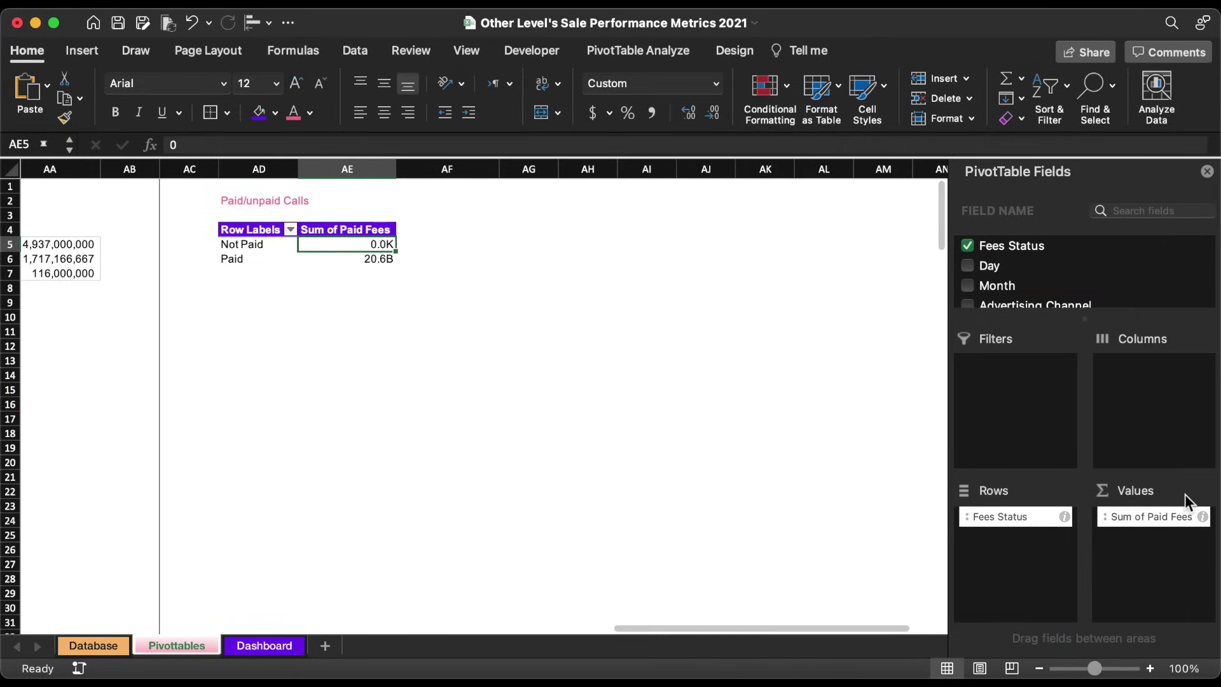
left_click_drag(1211, 529, 700, 494)
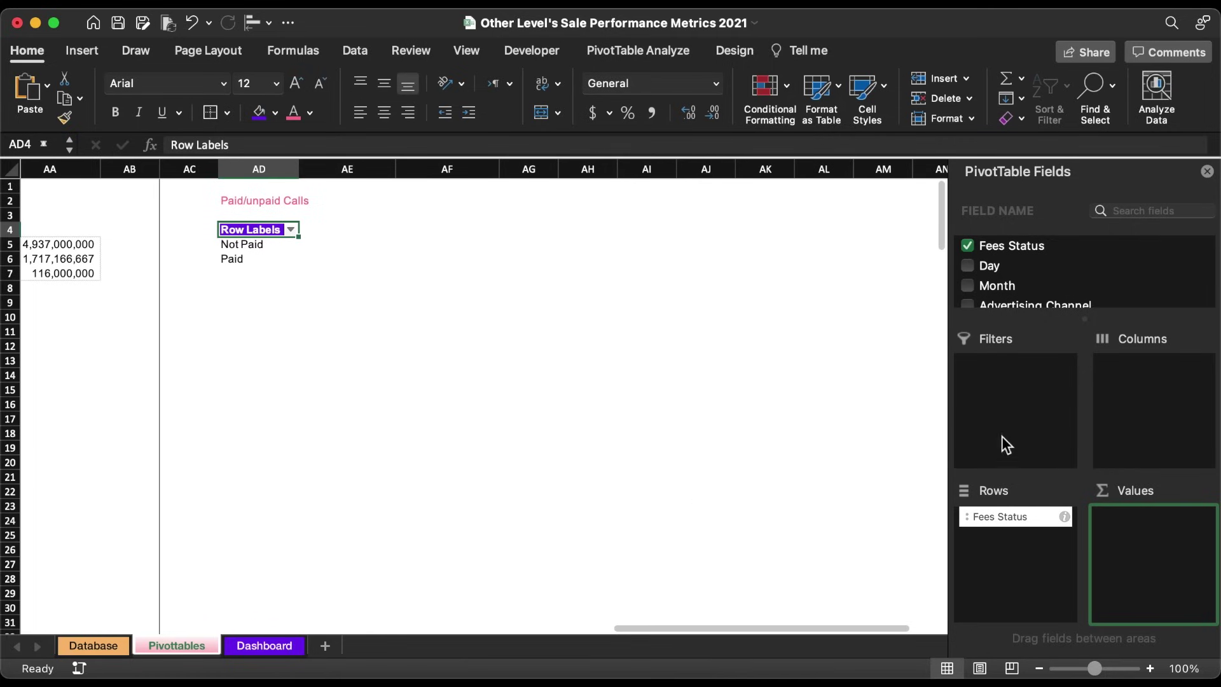
left_click_drag(1020, 243, 1165, 560)
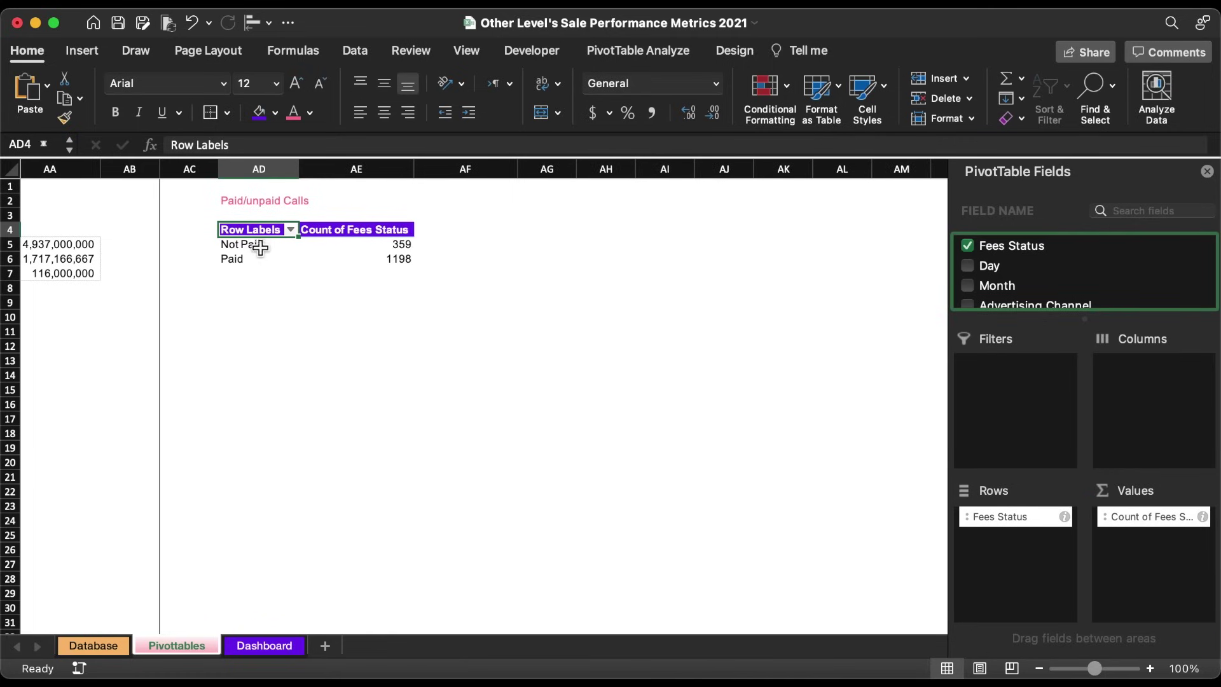
left_click_drag(260, 248, 258, 257)
key("super+c")
Paste the Not Paid/Paid labels as values into AG5 and enter =VLOOKUP(AG5,AD:AE,2,0) in AH5.
left_click(547, 242)
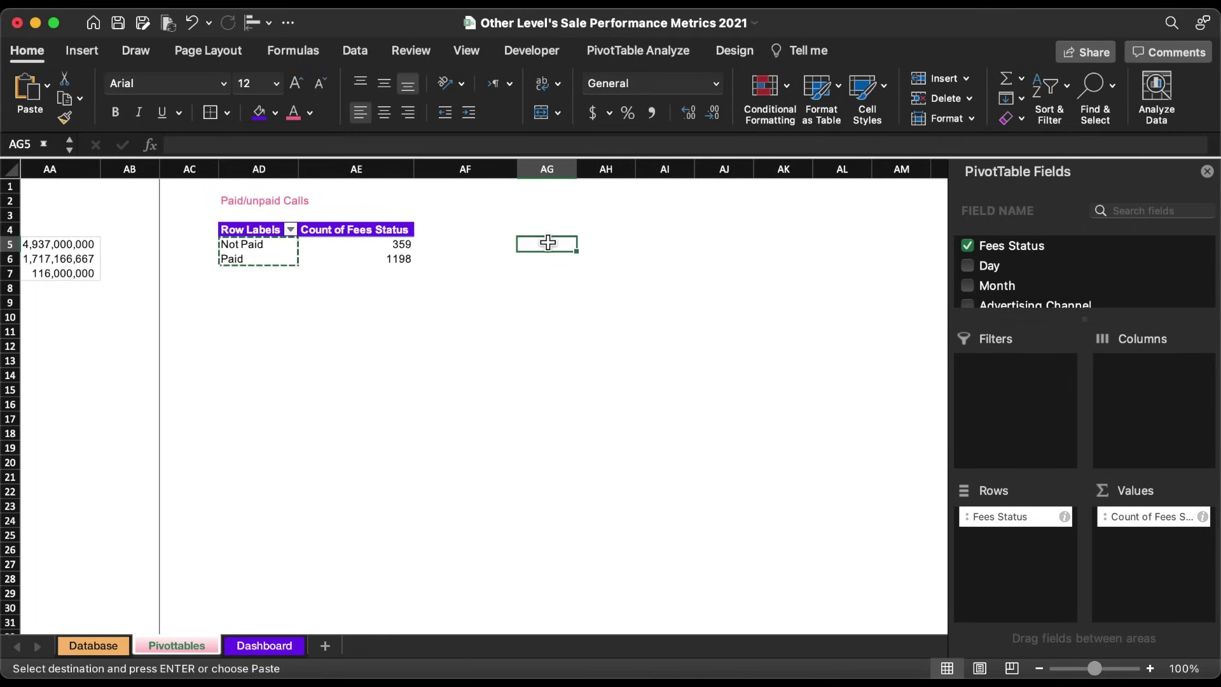
left_click(47, 85)
left_click(74, 314)
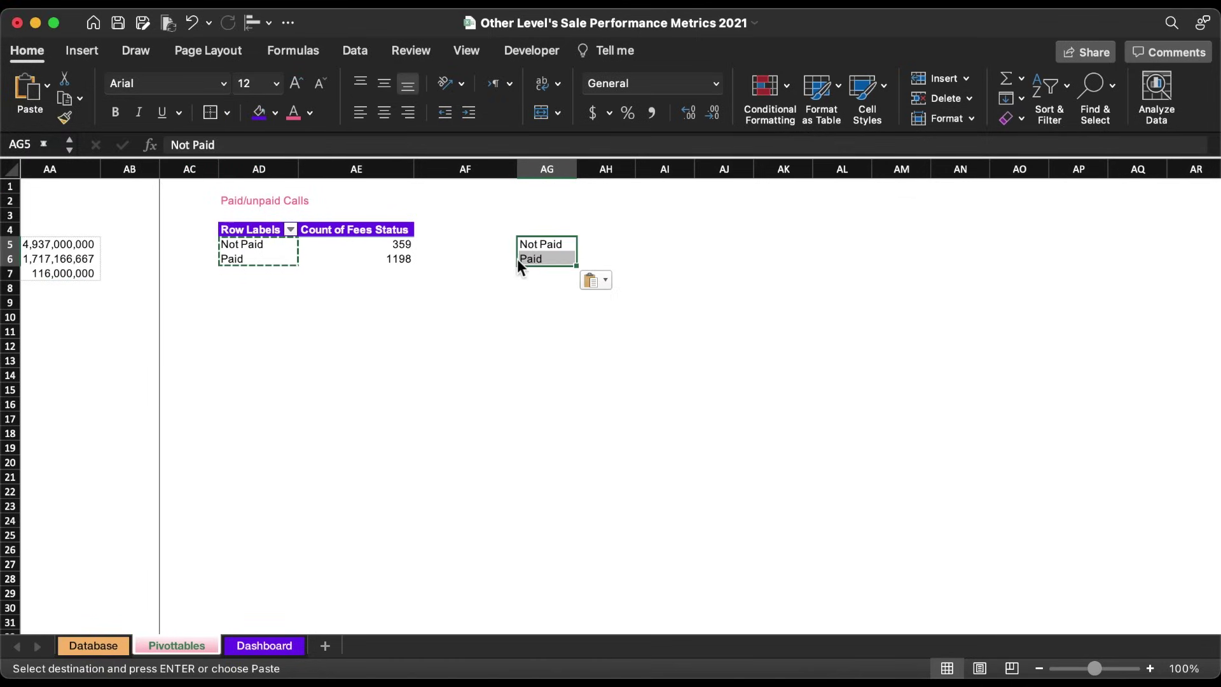
left_click(604, 246)
type("=vl")
double_click(618, 278)
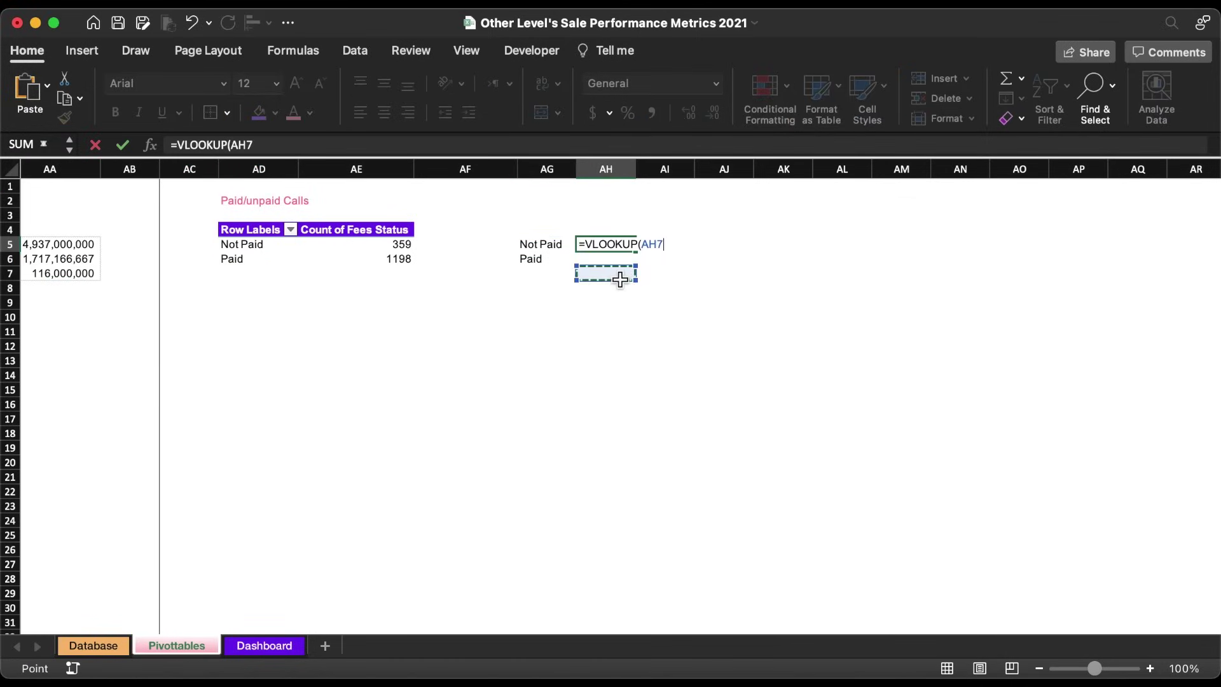
left_click(539, 245)
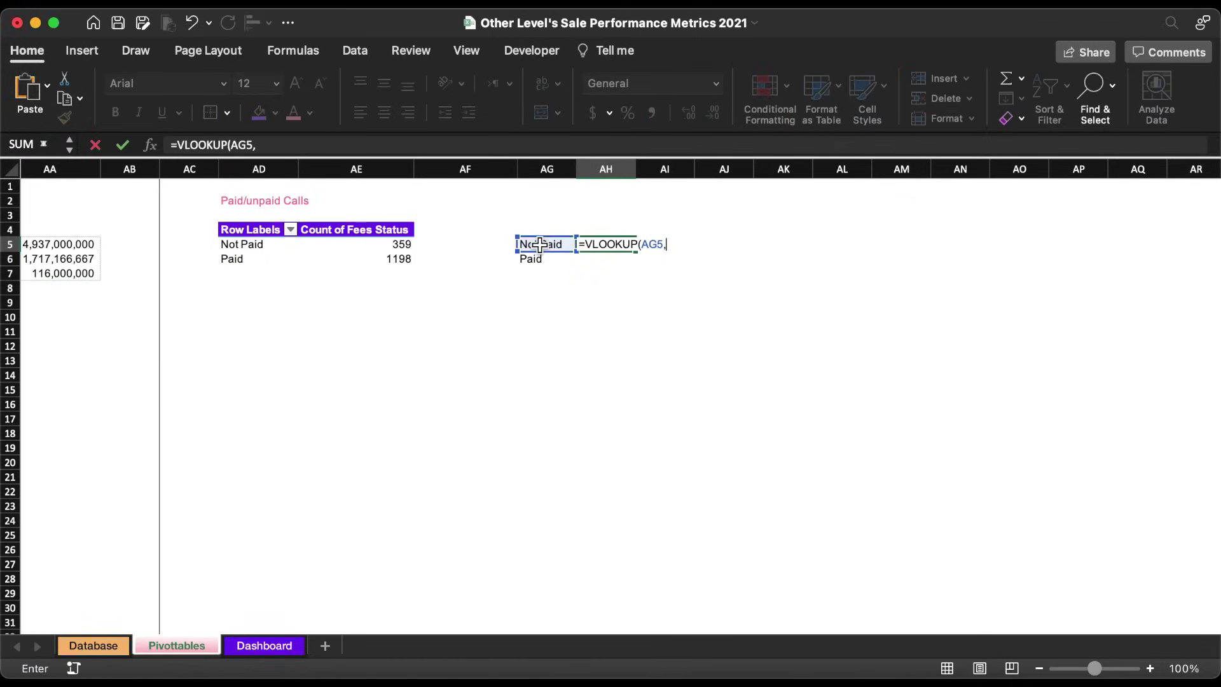
type(",")
left_click_drag(289, 169, 324, 168)
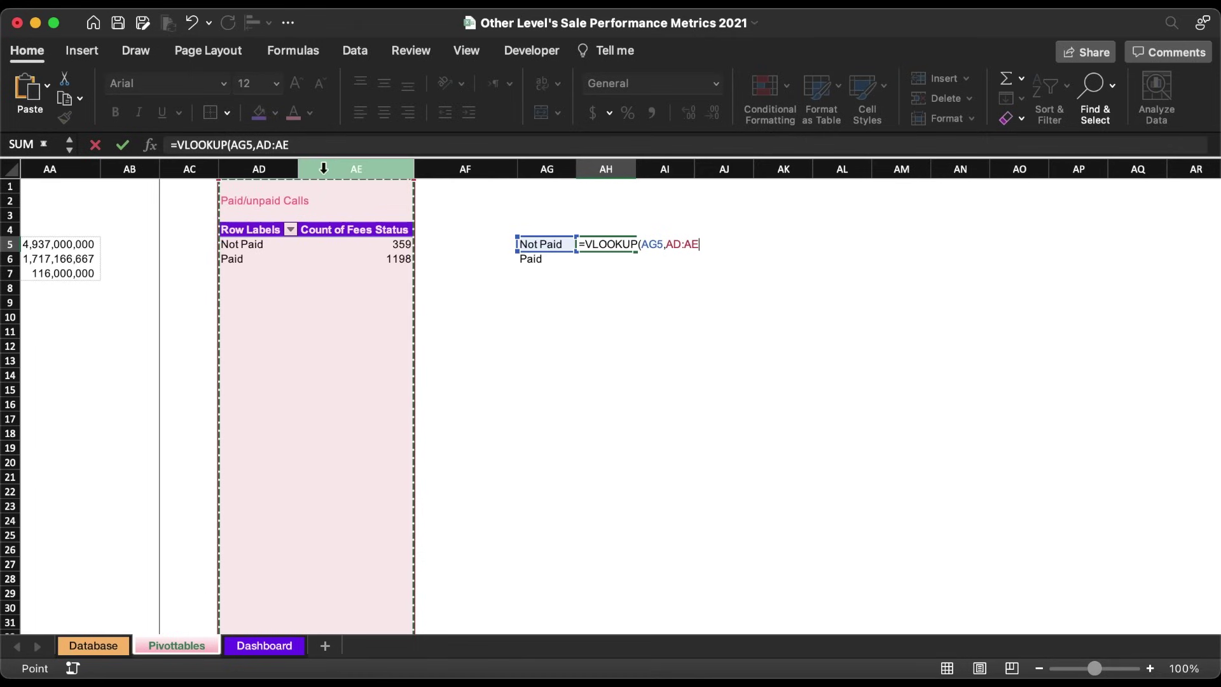
type(",2,")
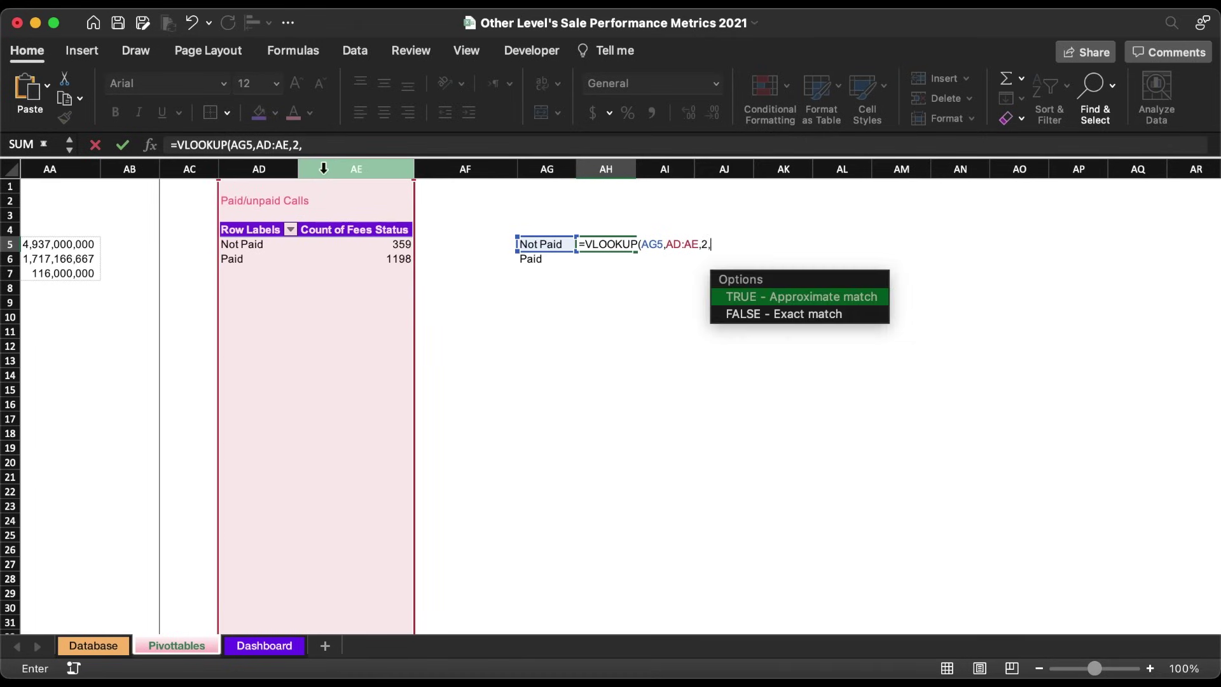
type("0)")
key("Return")
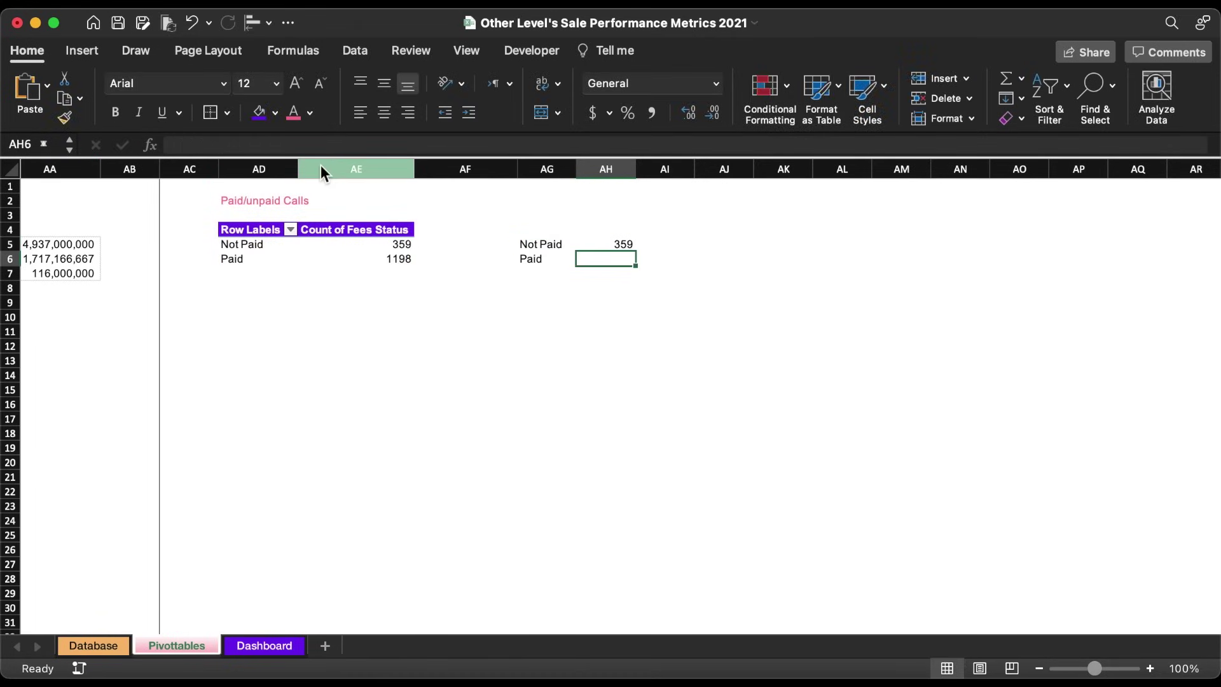
Wrap AH5's lookup in IFERROR so errors show "-".
left_click(611, 244)
left_click(178, 145)
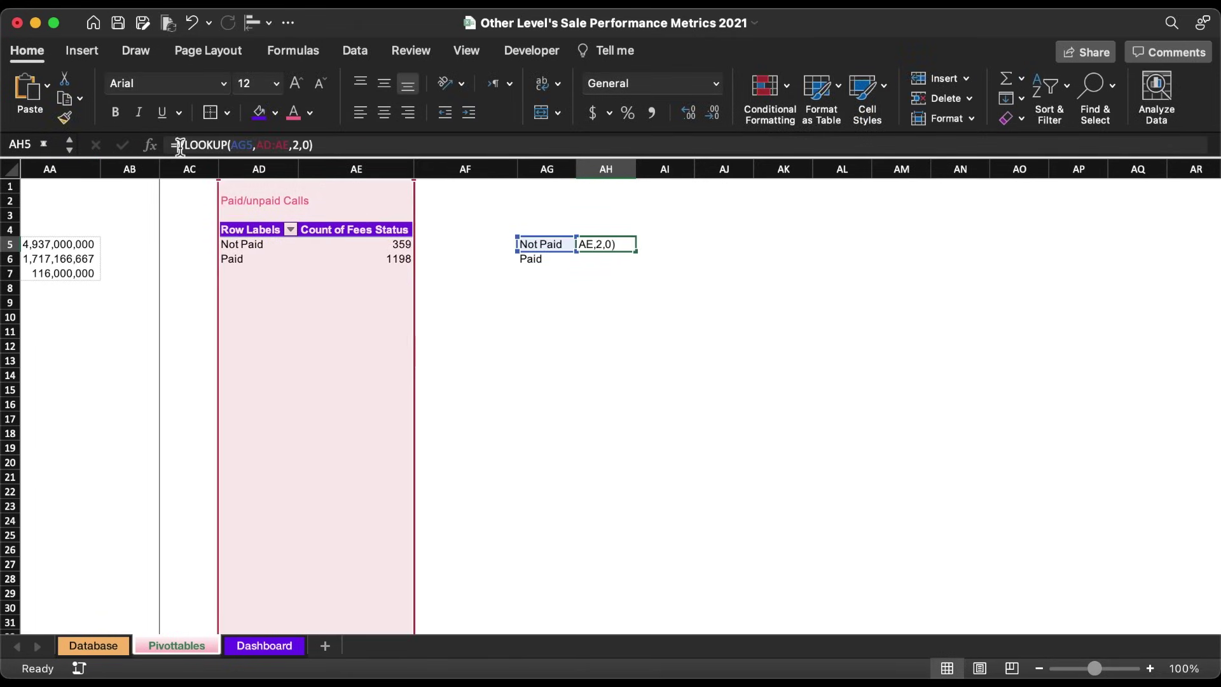
type("I")
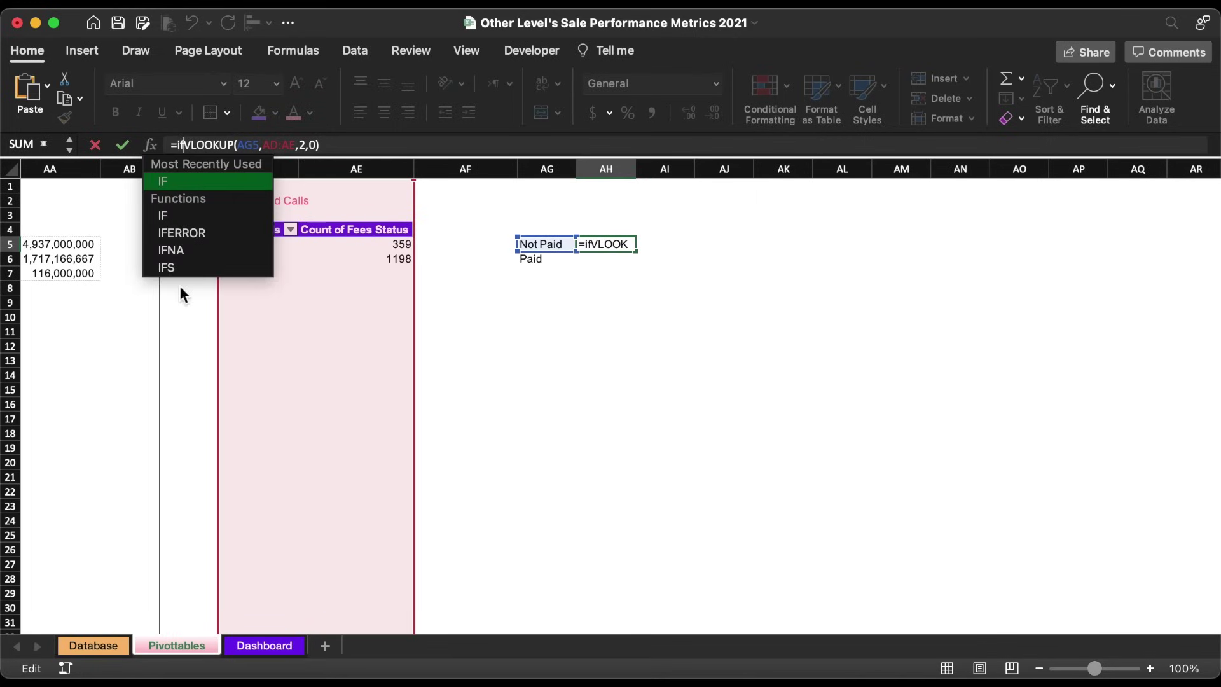
double_click(201, 237)
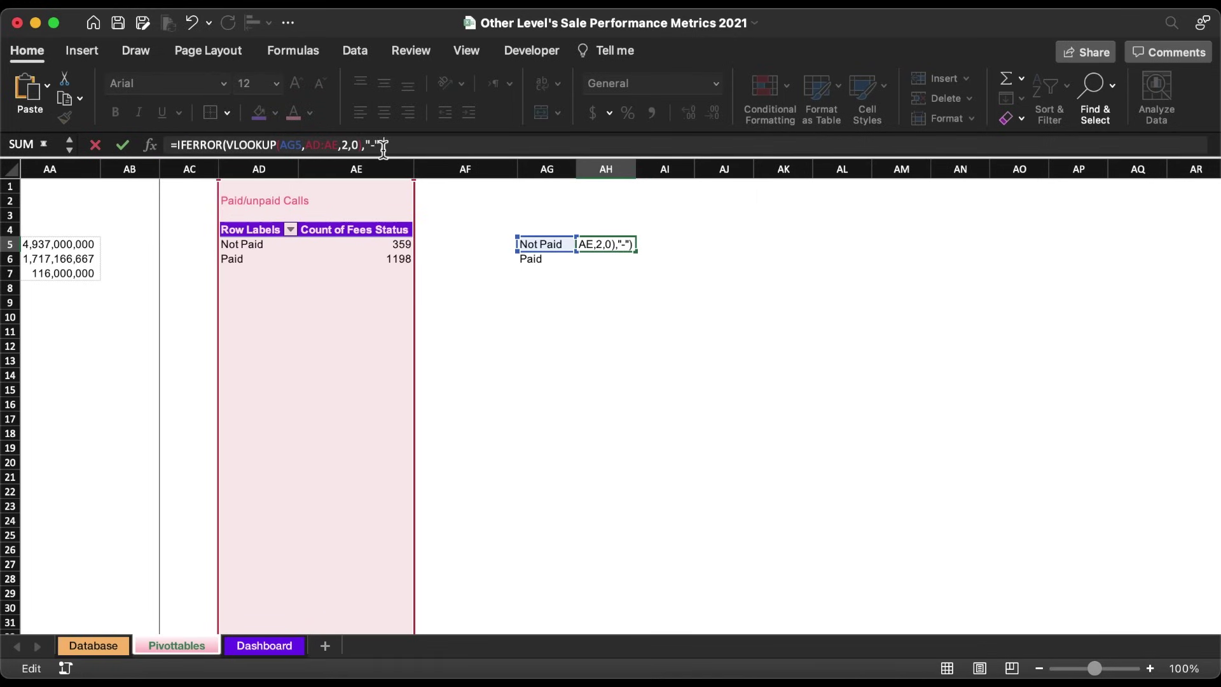
type(",\"-\")")
key("Return")
Fill the formula down to AH6 and apply All Borders to AG5:AH6.
left_click(624, 247)
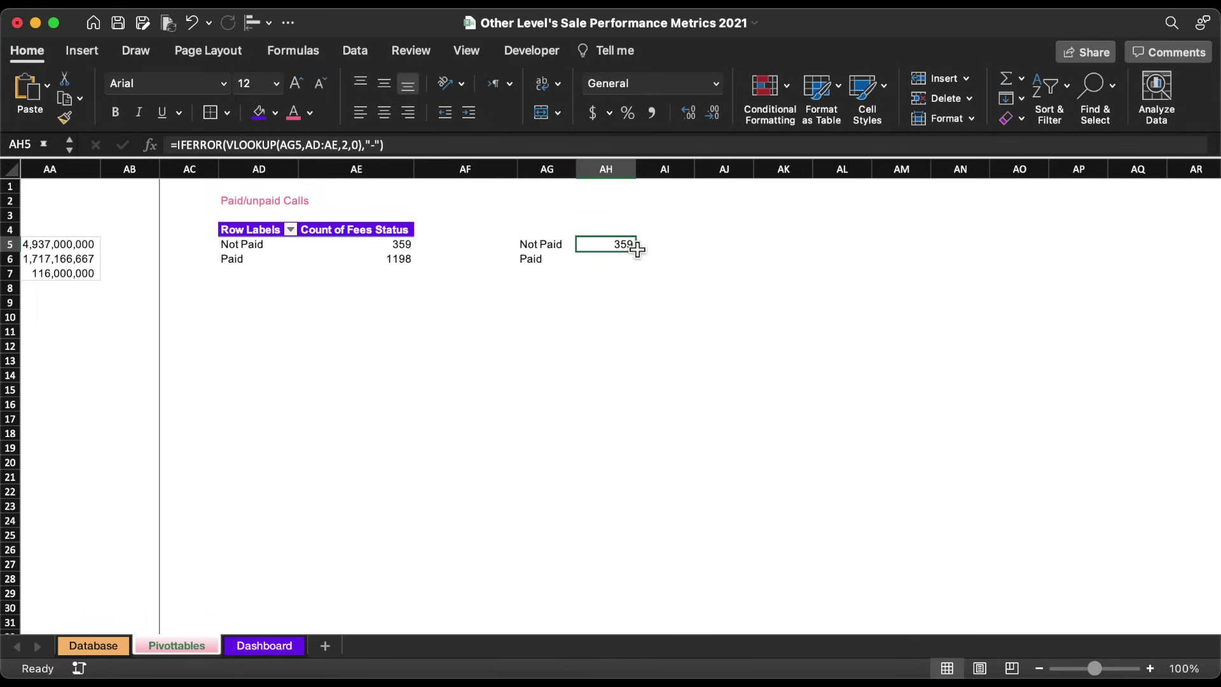
left_click_drag(637, 252, 638, 266)
left_click_drag(534, 244, 584, 259)
left_click(210, 112)
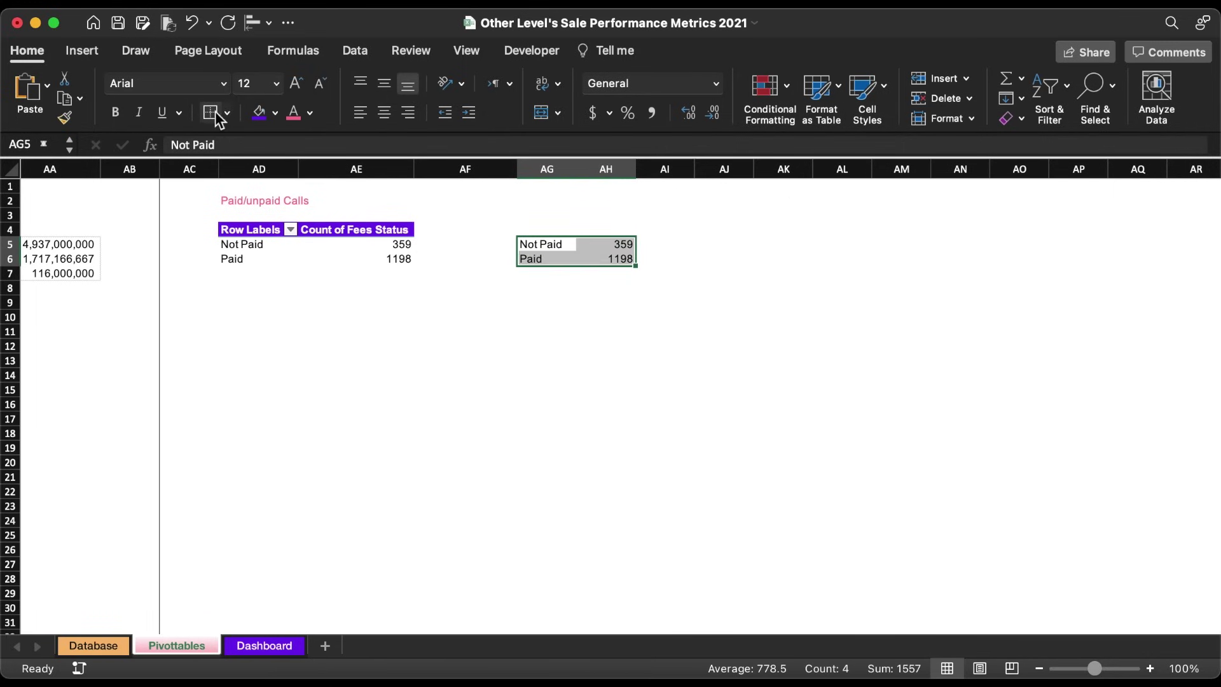
left_click(248, 263)
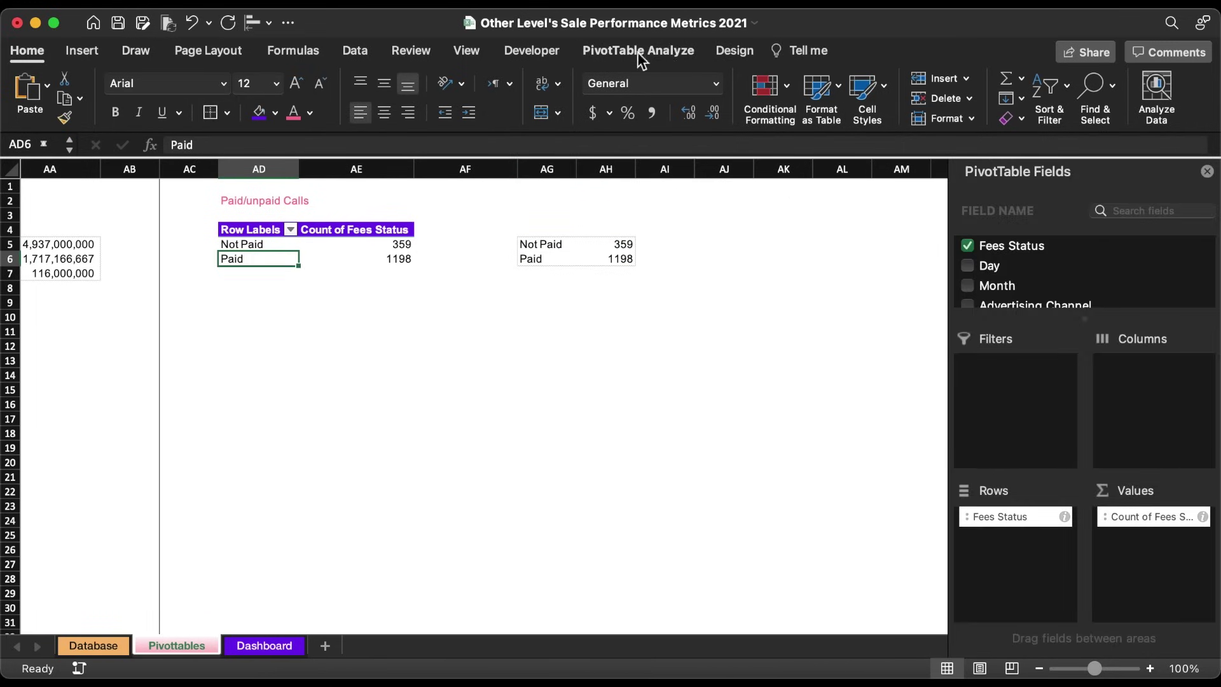
Turn on the pivot's Grand Totals for rows and columns, giving a total of 1557.
left_click(720, 48)
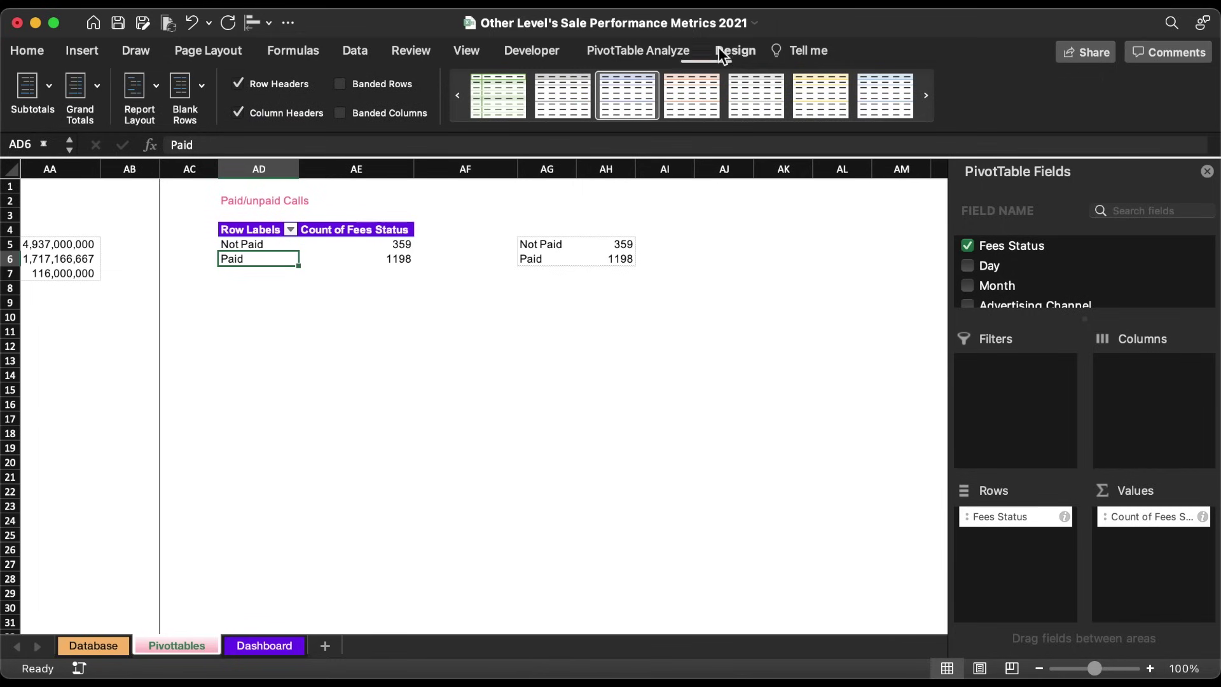
left_click(96, 85)
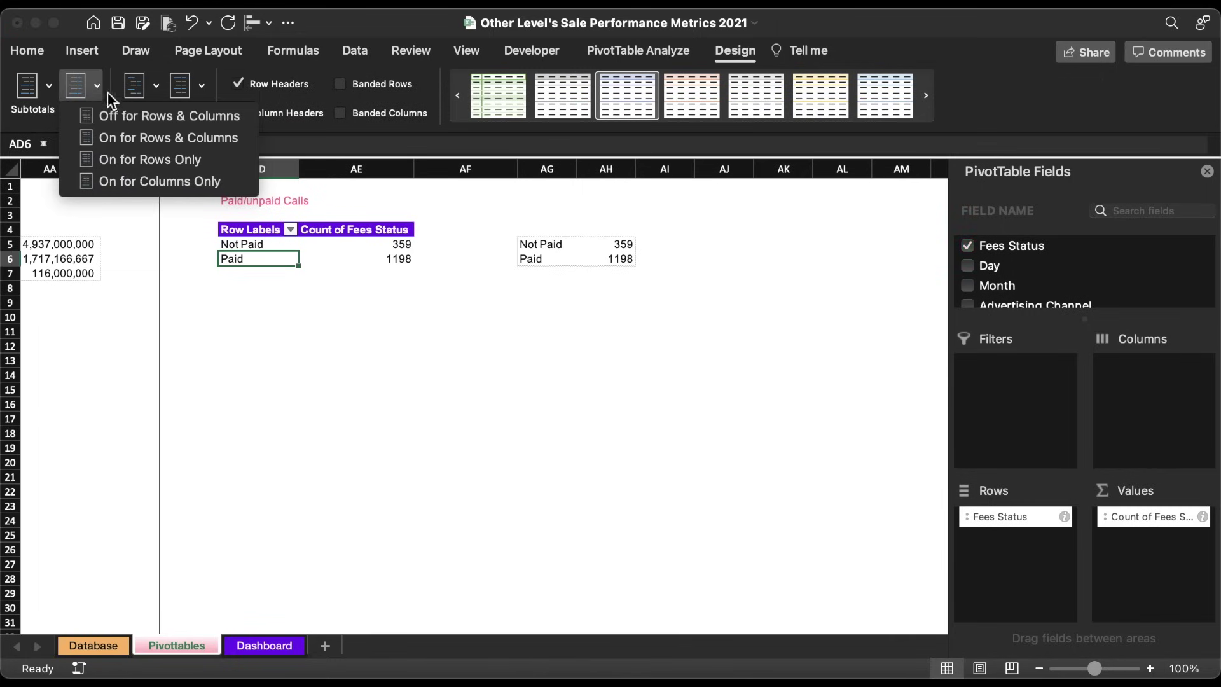
left_click(193, 137)
left_click(629, 275)
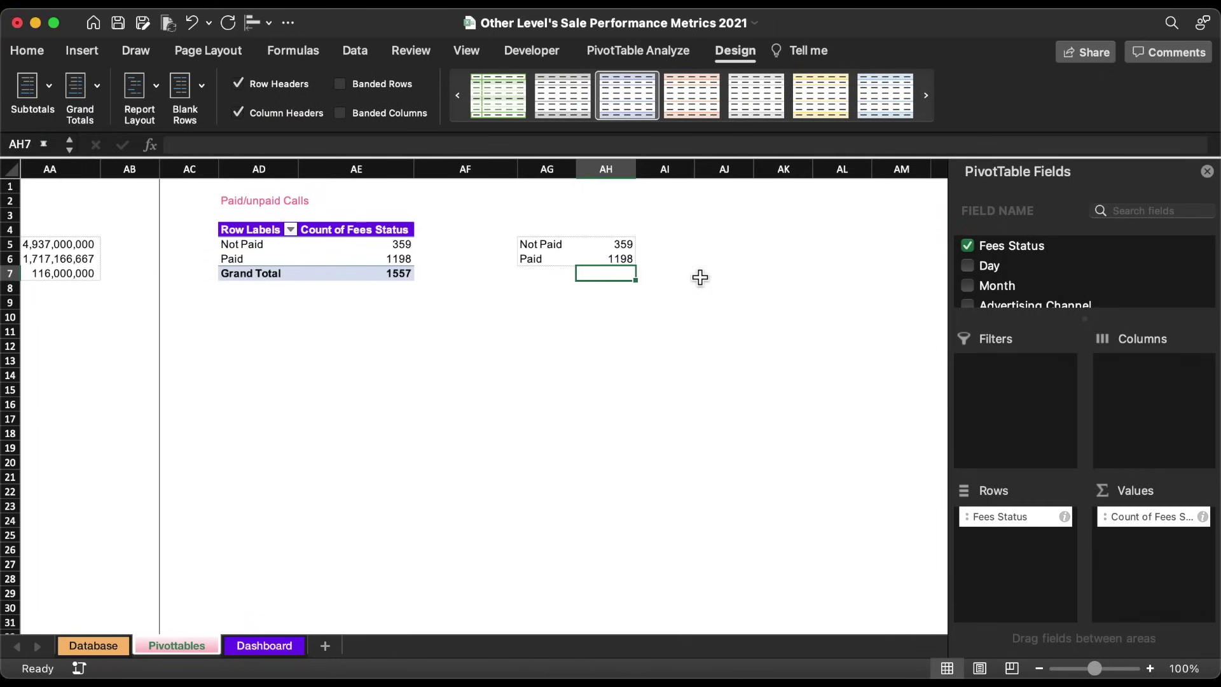
Enter formulas in AI5 and AI6 dividing the Not Paid and Paid counts by the Grand Total.
left_click(658, 247)
type("=")
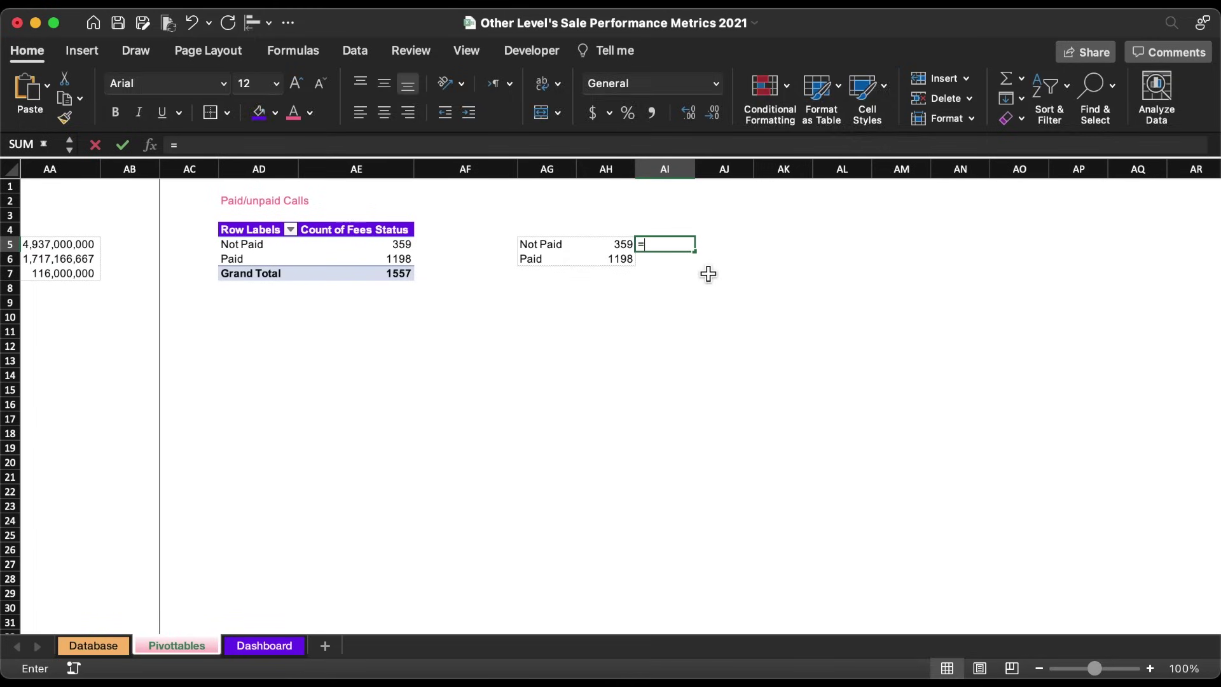
left_click(625, 244)
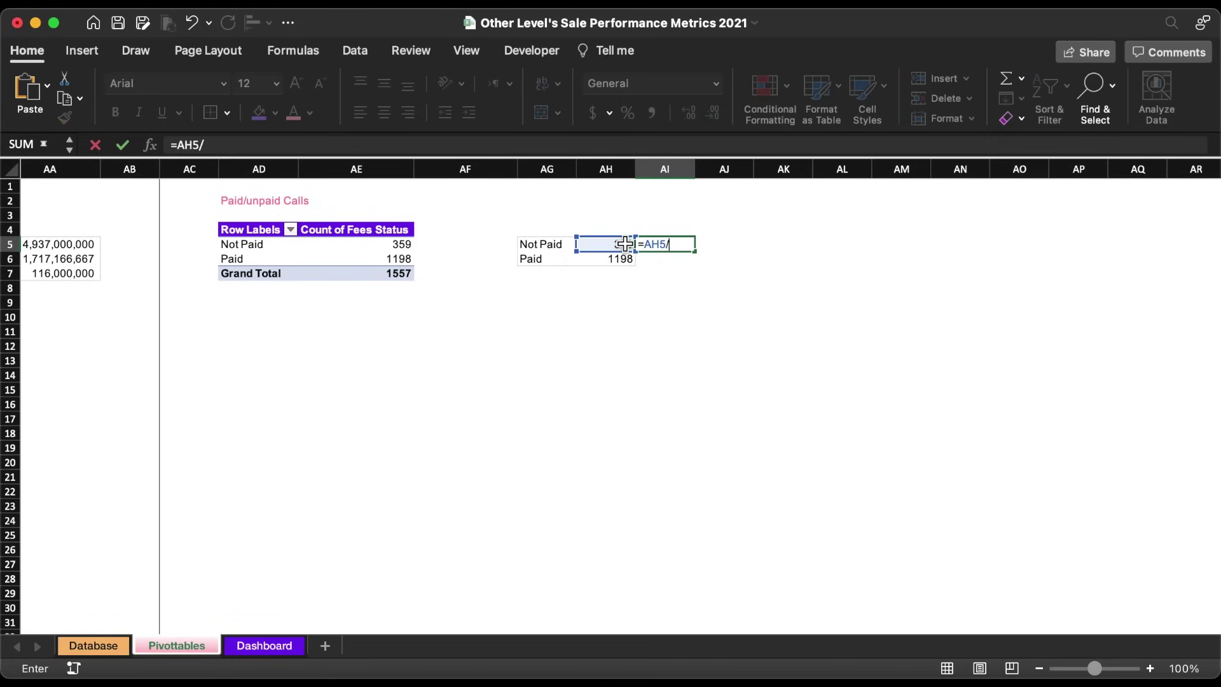
left_click(408, 273)
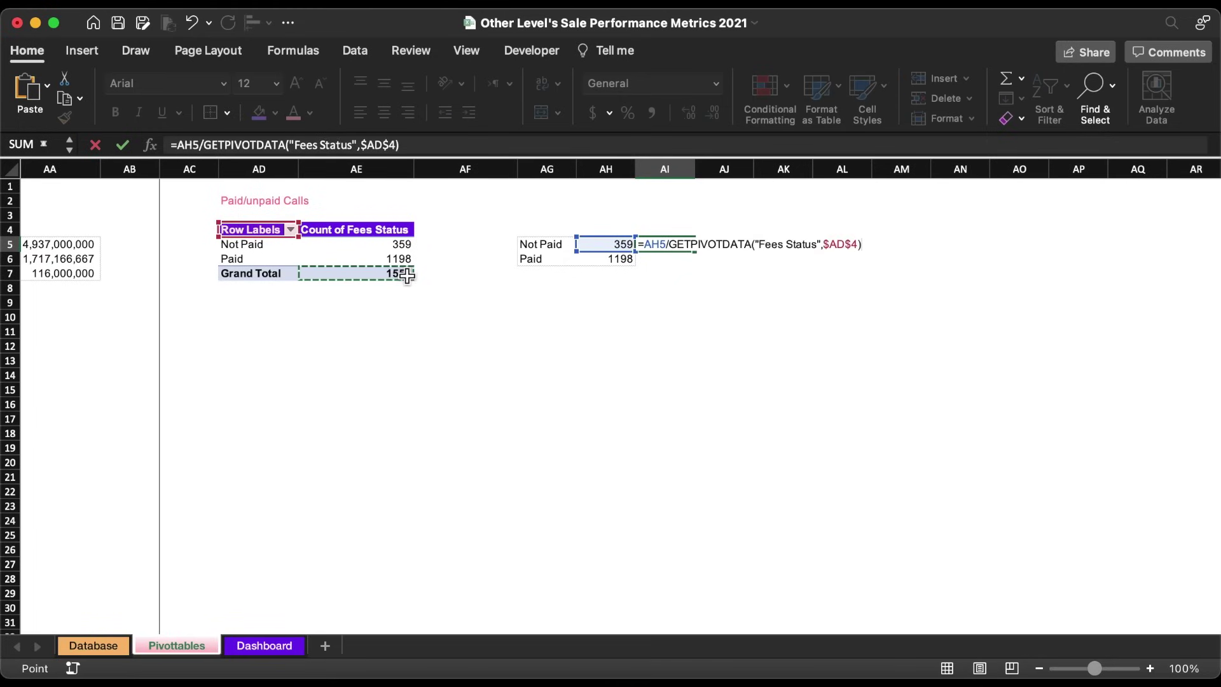
key("Return")
type("=")
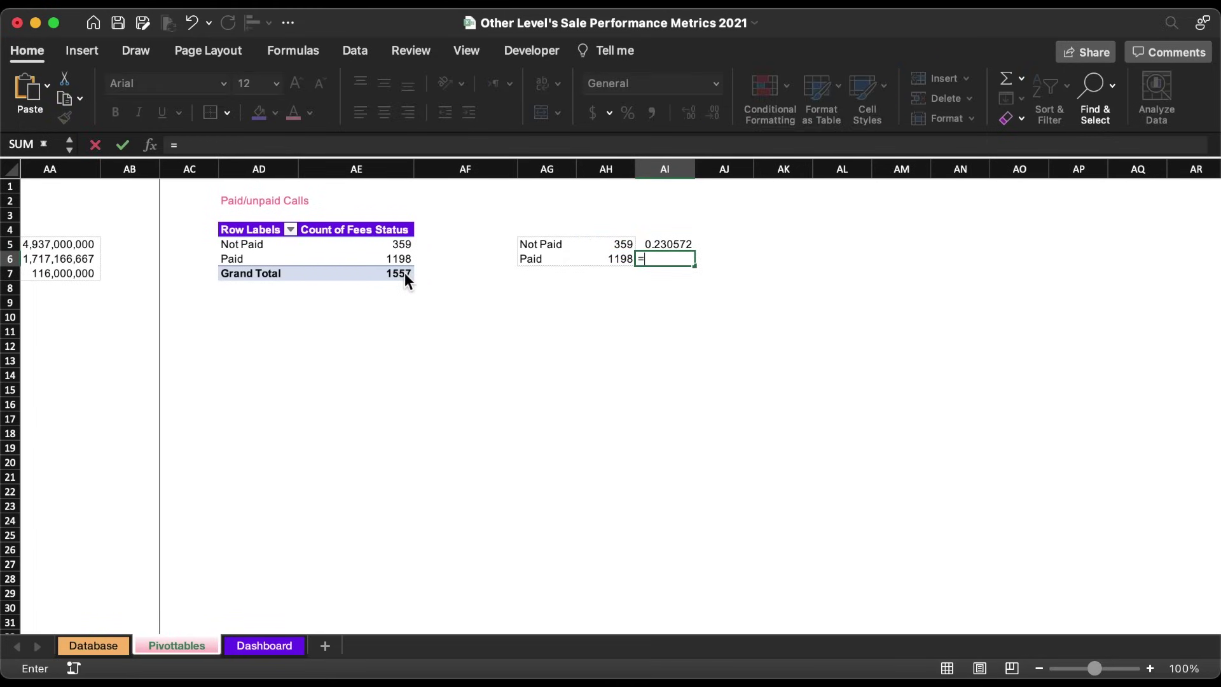
left_click(628, 261)
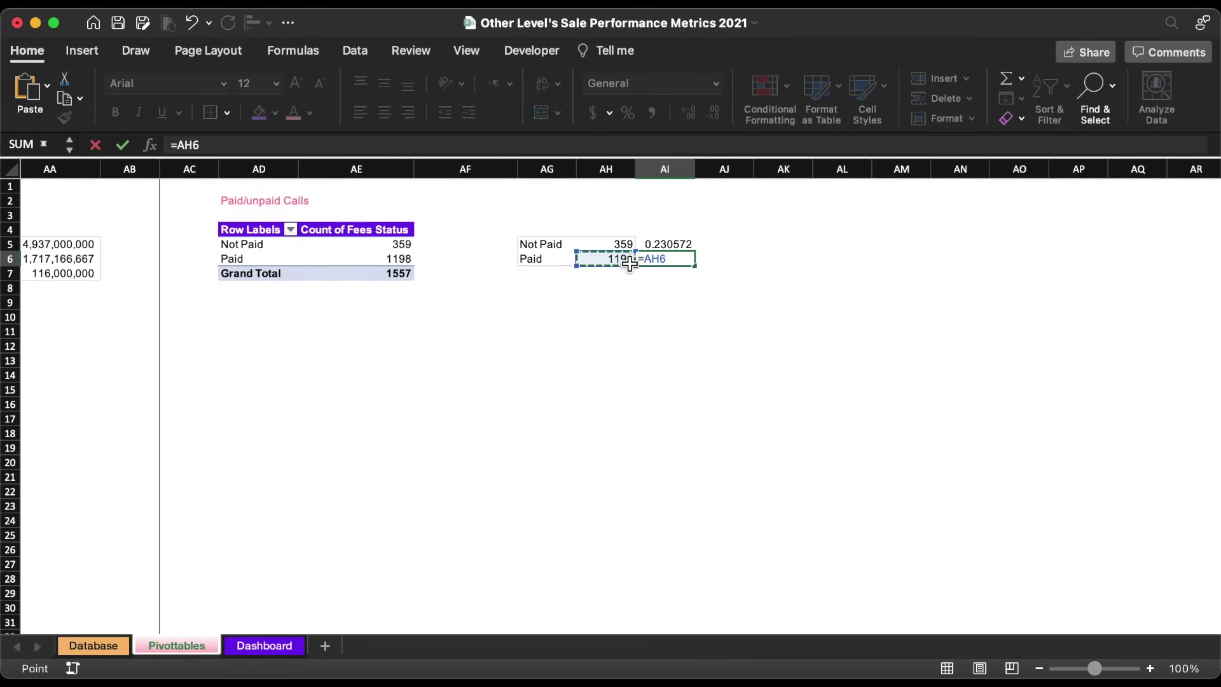
type("/")
left_click(402, 279)
key("Return")
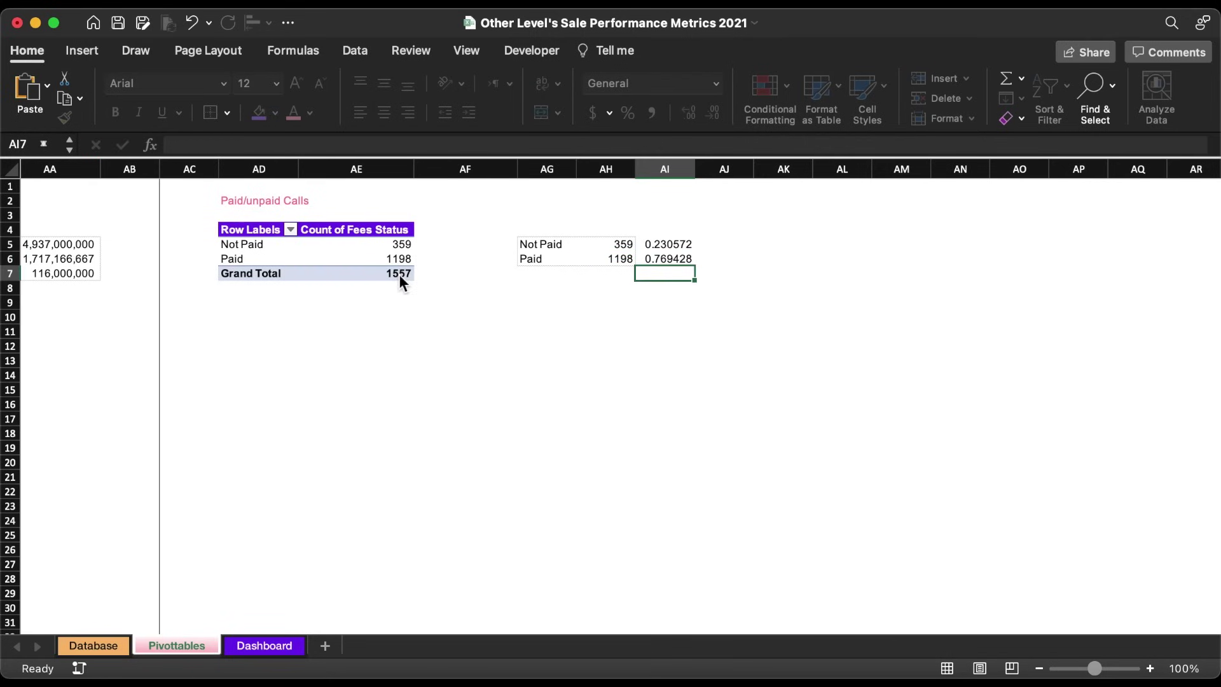
Format AI5:AI6 as percentages so they show 23% and 77%.
left_click(658, 248)
left_click_drag(657, 248, 659, 260)
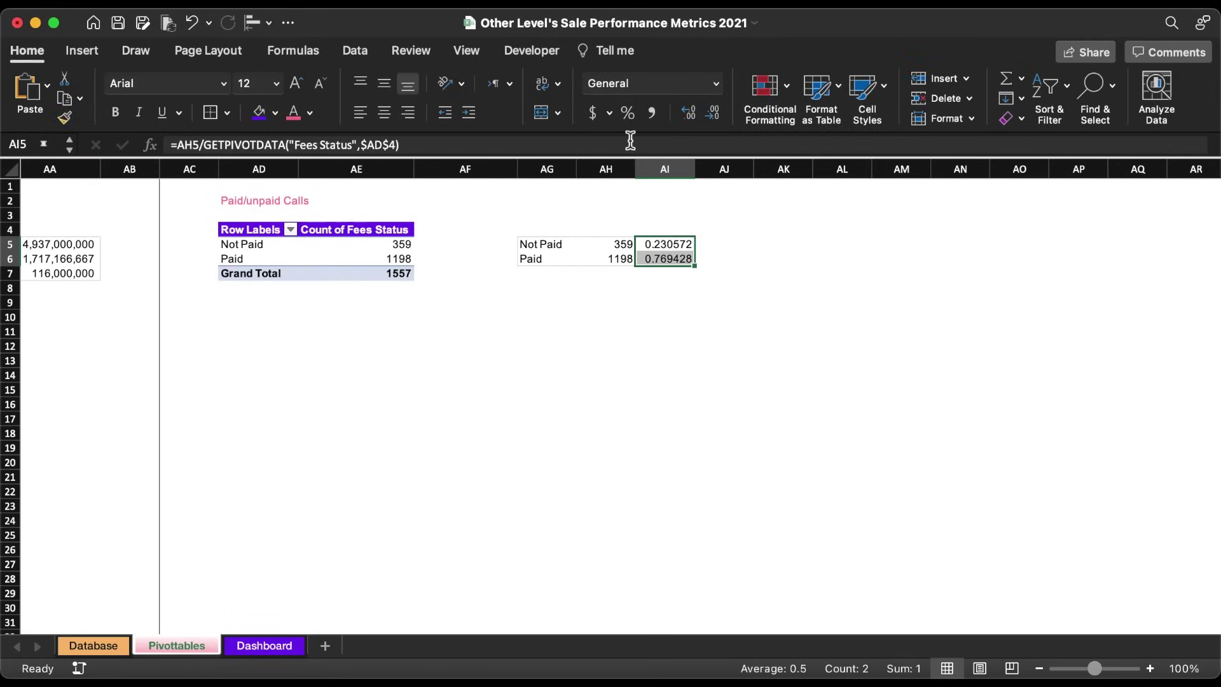
left_click(627, 114)
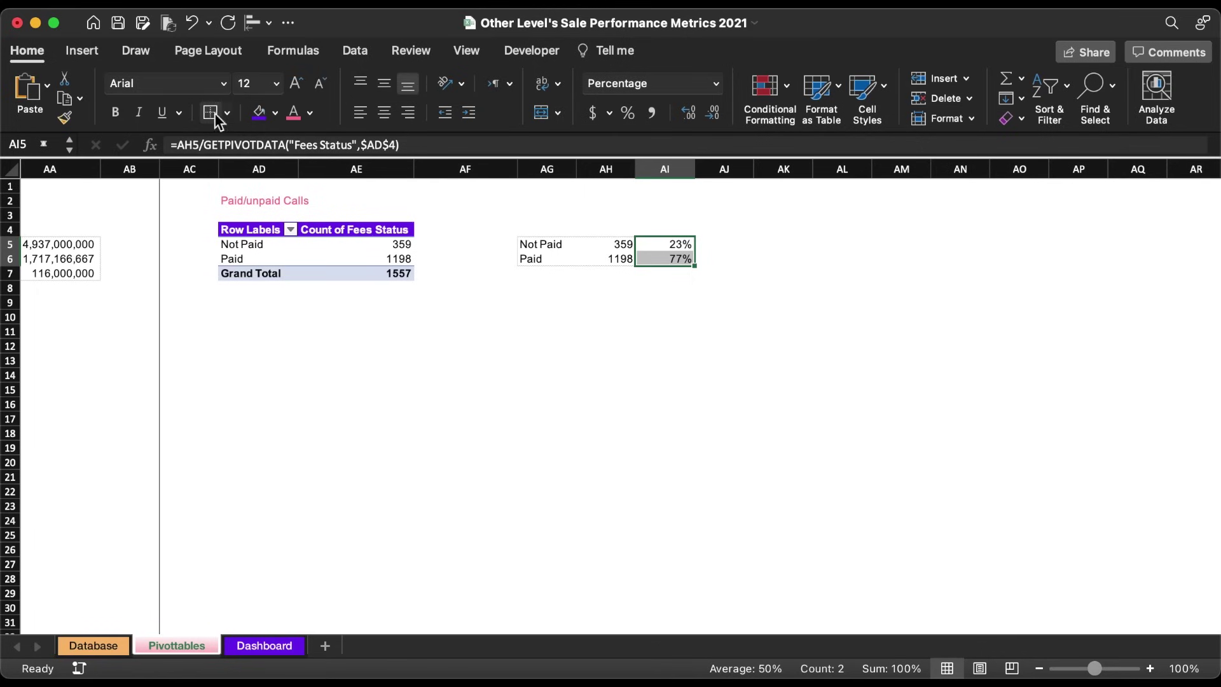
left_click(807, 313)
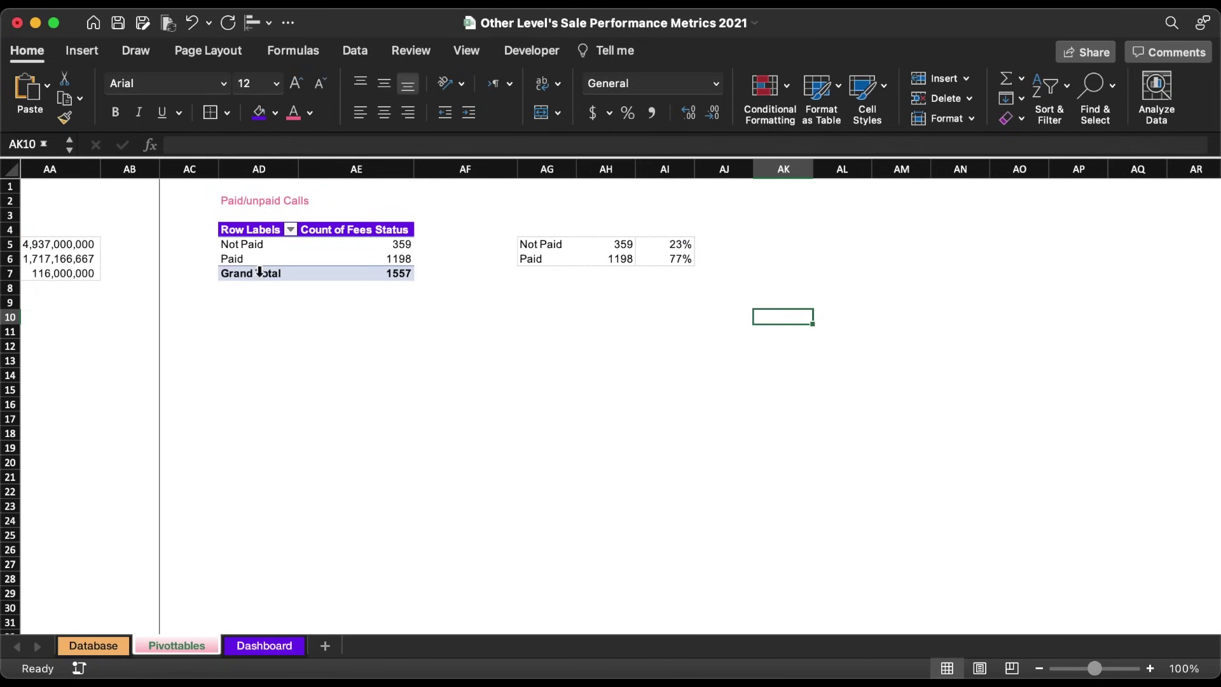
Give the pivot's Grand Total row a purple fill with white text.
left_click_drag(260, 272, 349, 272)
left_click(258, 112)
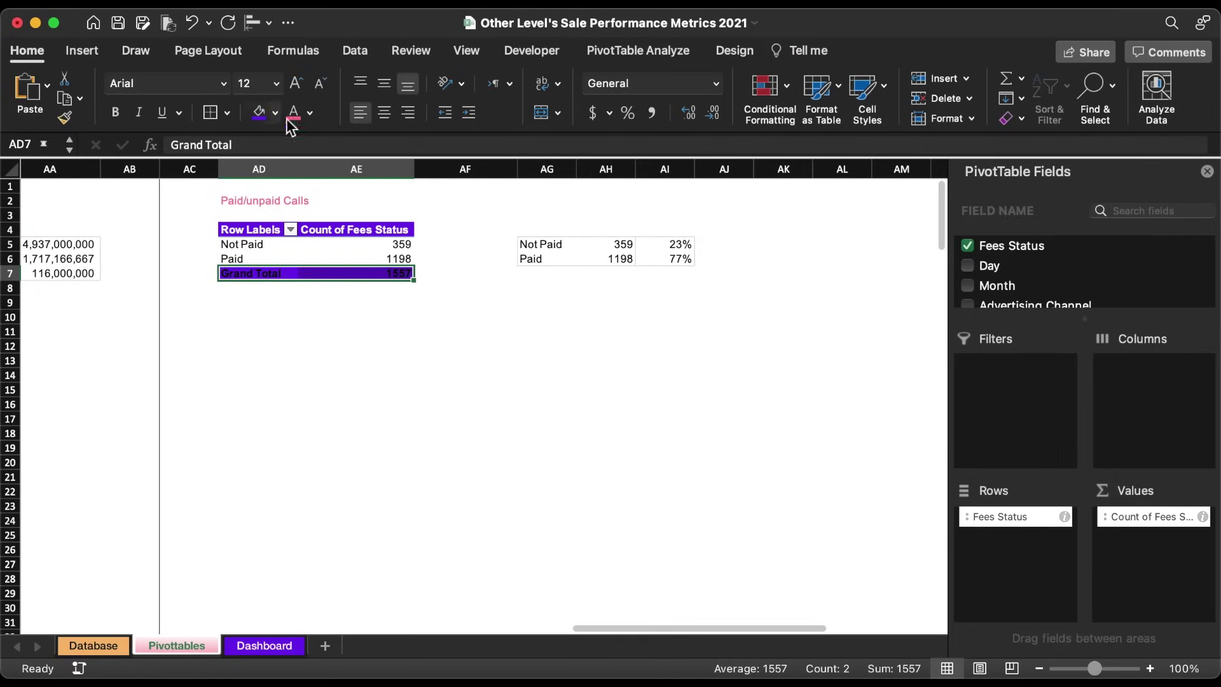
left_click(309, 118)
left_click(299, 192)
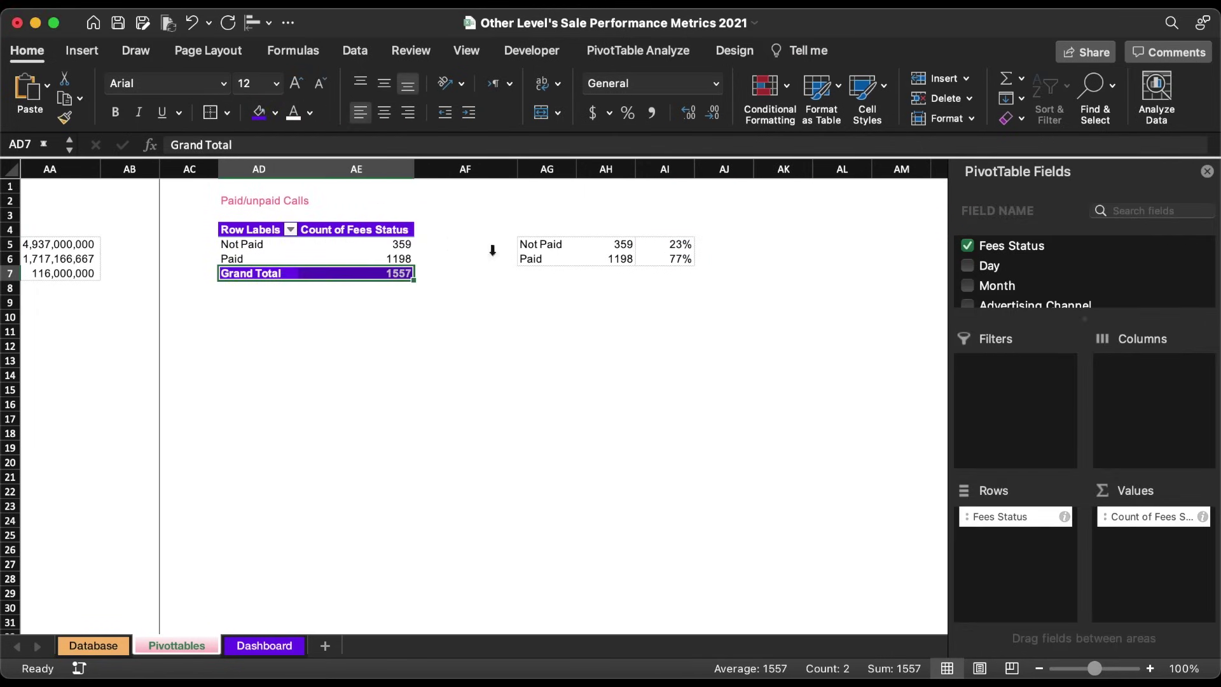
left_click(709, 318)
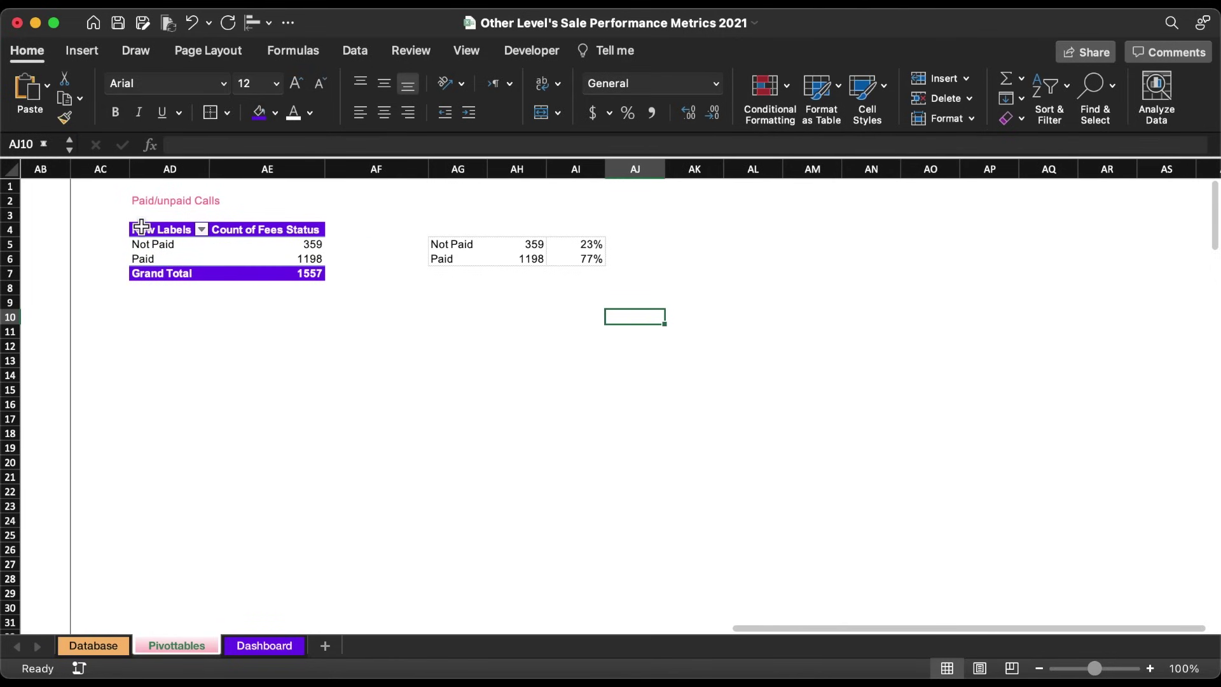
left_click_drag(144, 258, 279, 258)
Insert a doughnut chart of the pivot beside the tables and delete its legend and title.
left_click(82, 51)
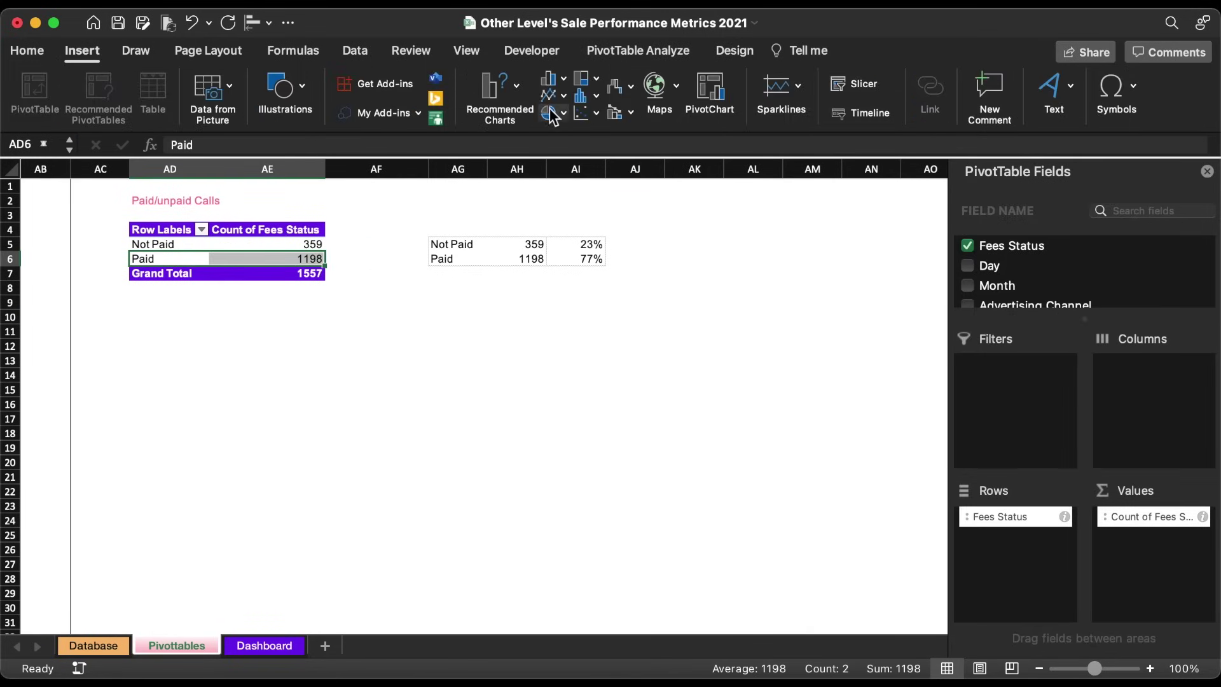
left_click(564, 114)
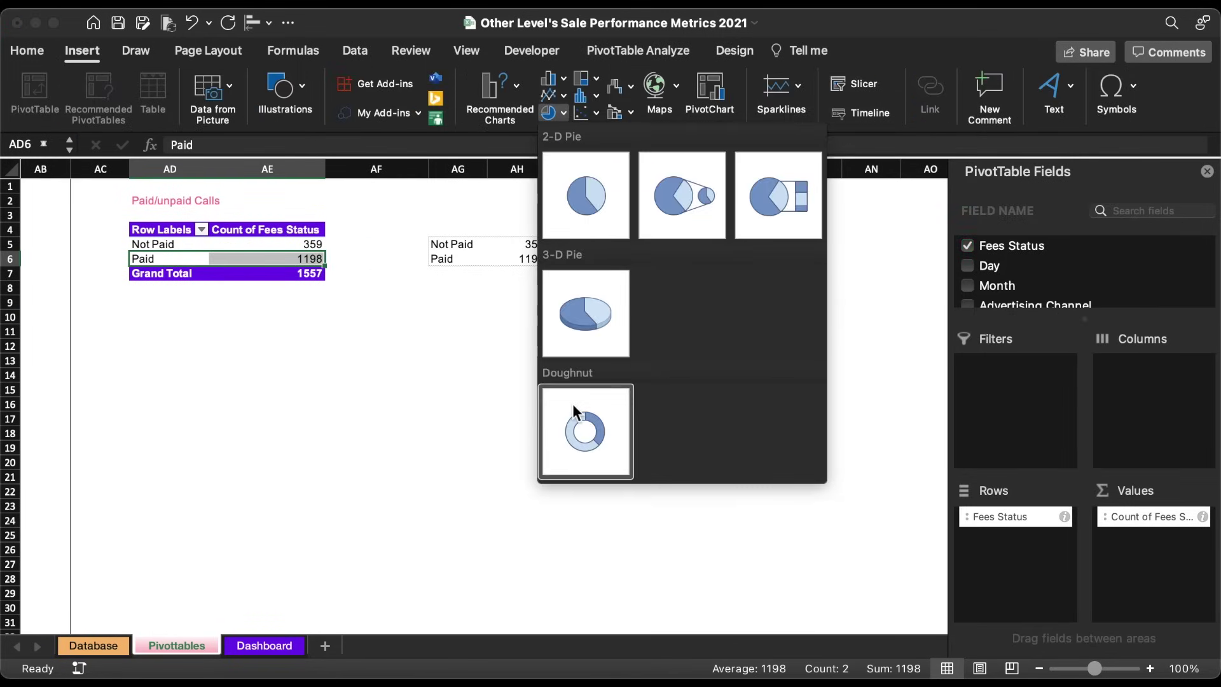
left_click(576, 423)
left_click_drag(534, 309, 766, 318)
left_click(837, 442)
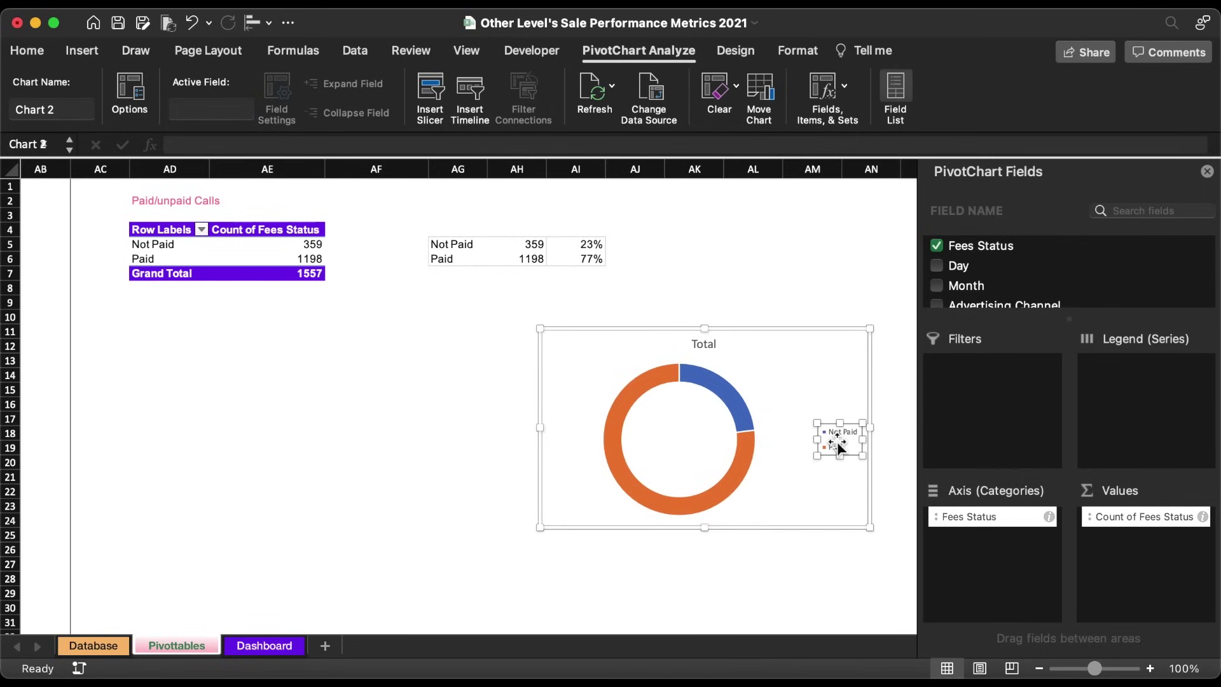
key("Delete")
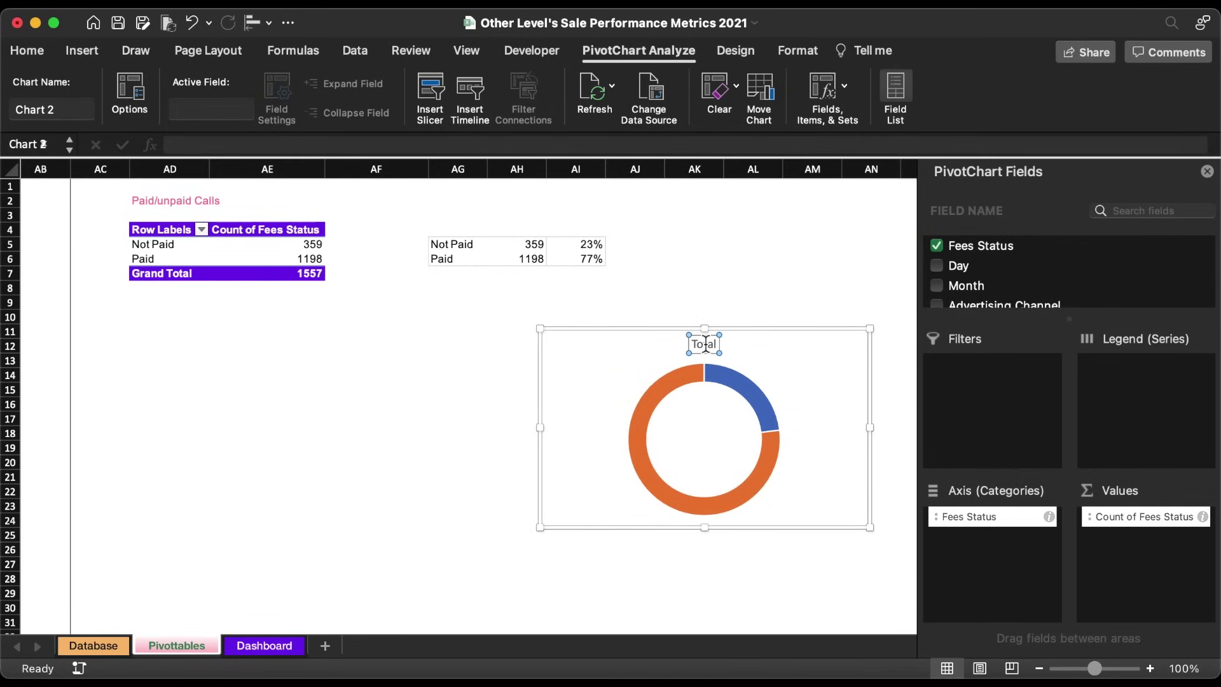
key("Delete")
Enlarge the doughnut's hole size to 80%.
left_click(673, 361)
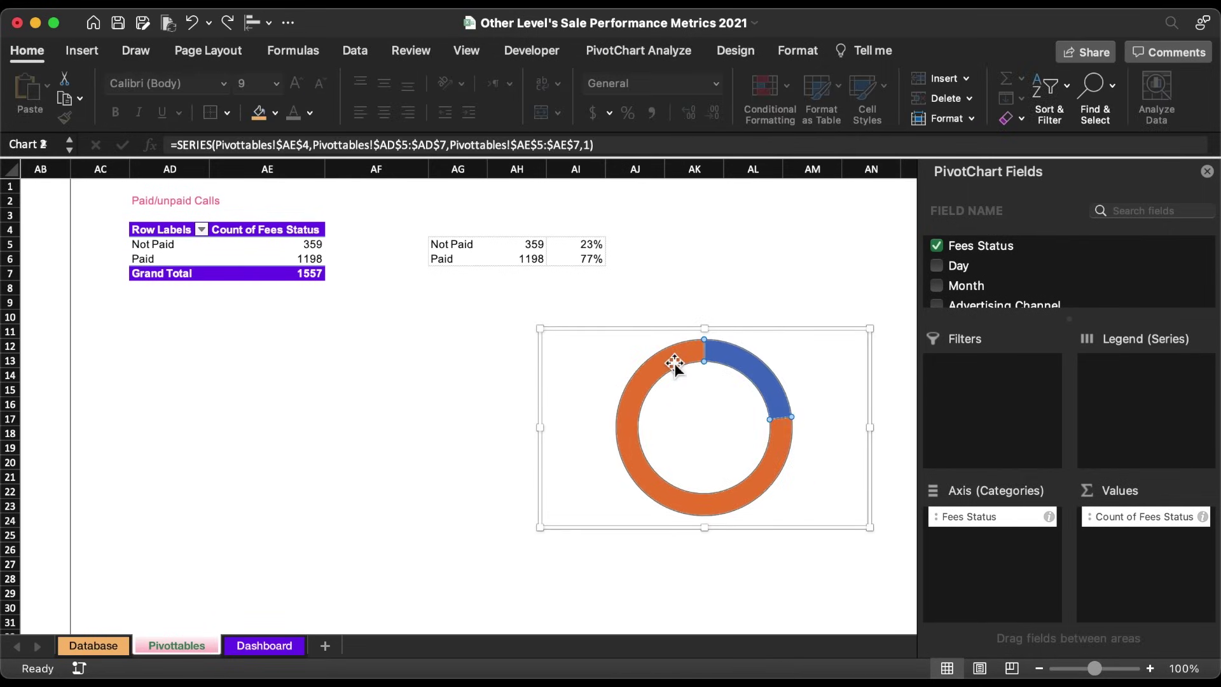
key("super+1")
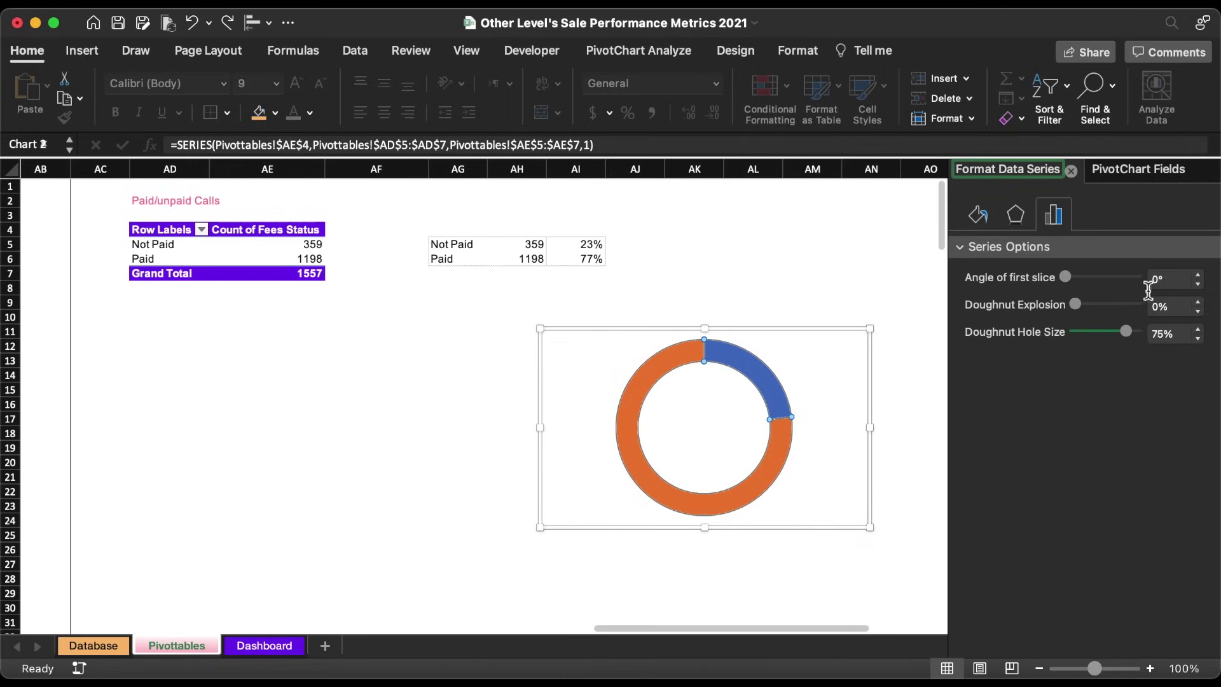
left_click(1197, 329)
left_click(1198, 329)
left_click(1197, 328)
left_click(1197, 329)
left_click(1197, 329)
Size the doughnut chart to 1.4" high by 1.65" wide and move it left.
left_click(839, 328)
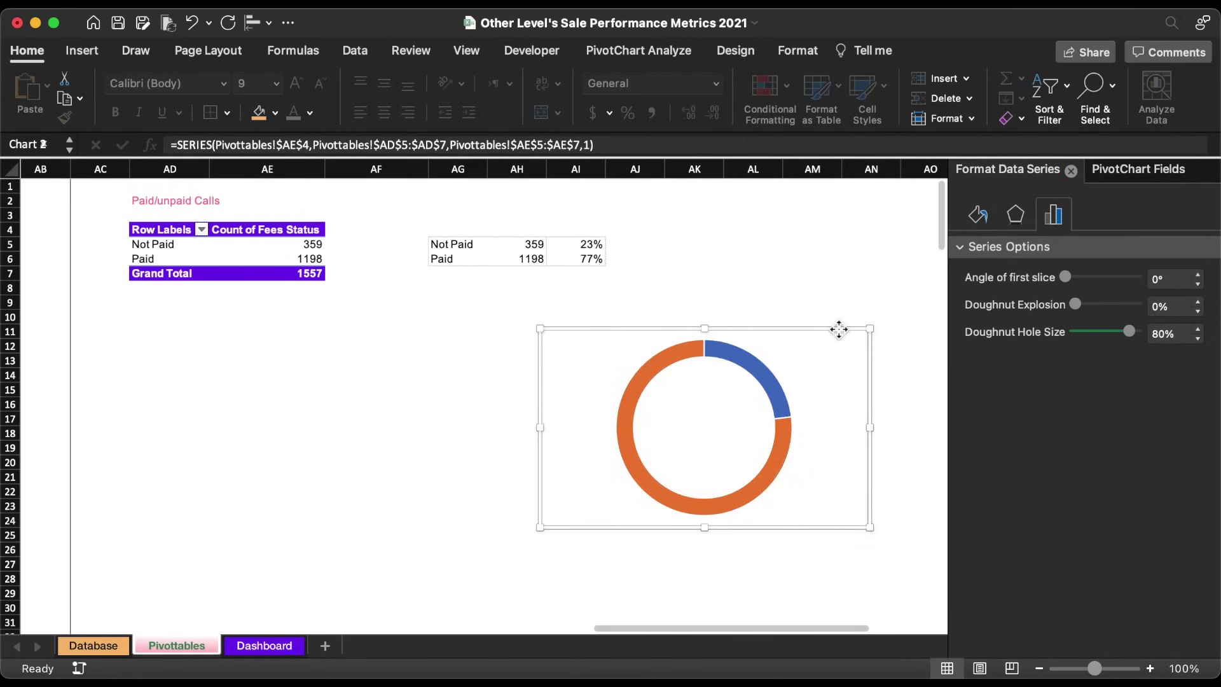
left_click(812, 53)
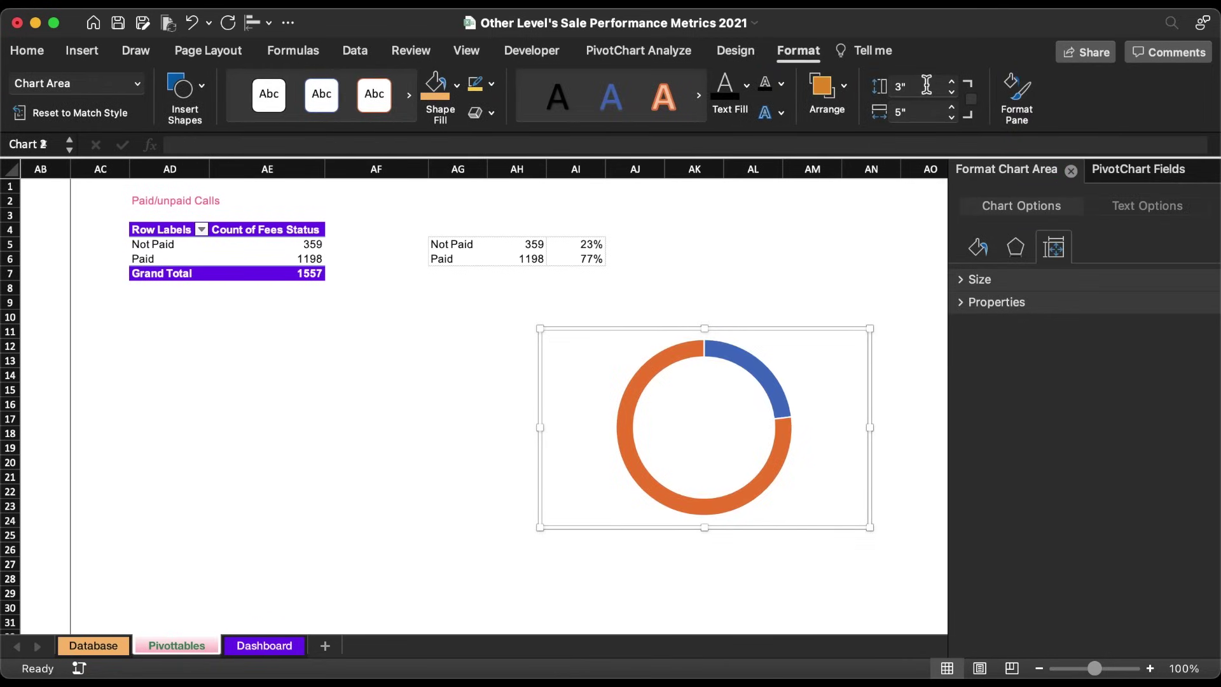
type("1.4")
key("Return")
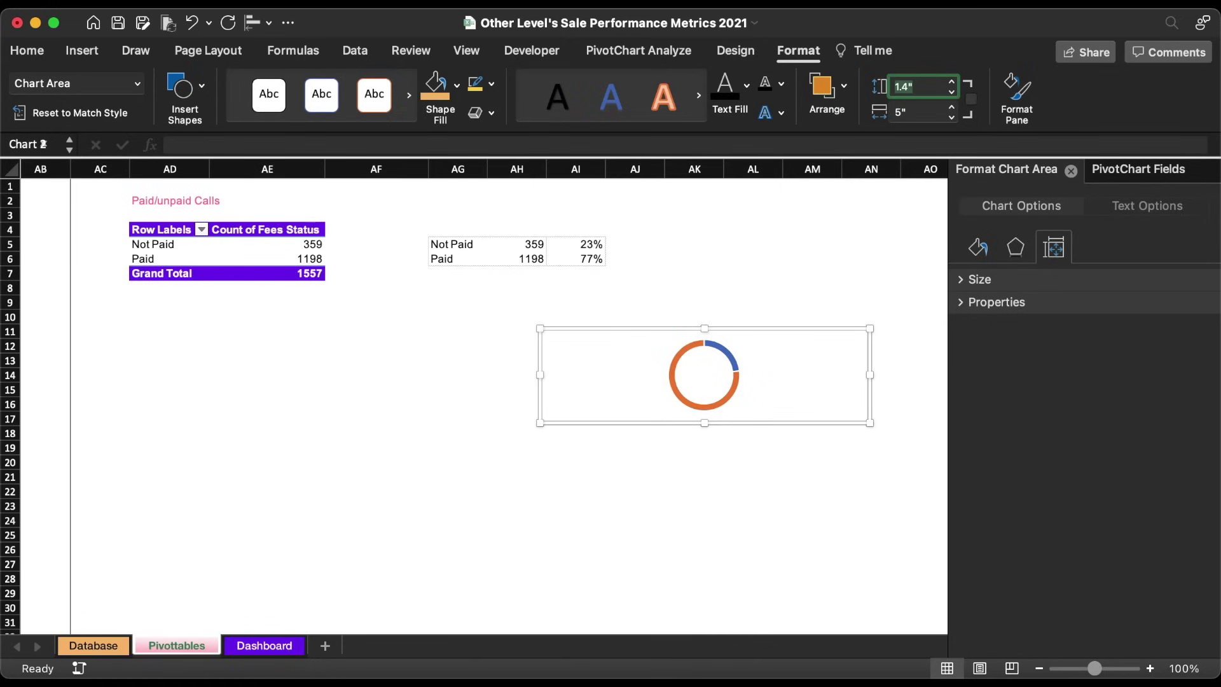
left_click(920, 112)
type("1.65")
key("Return")
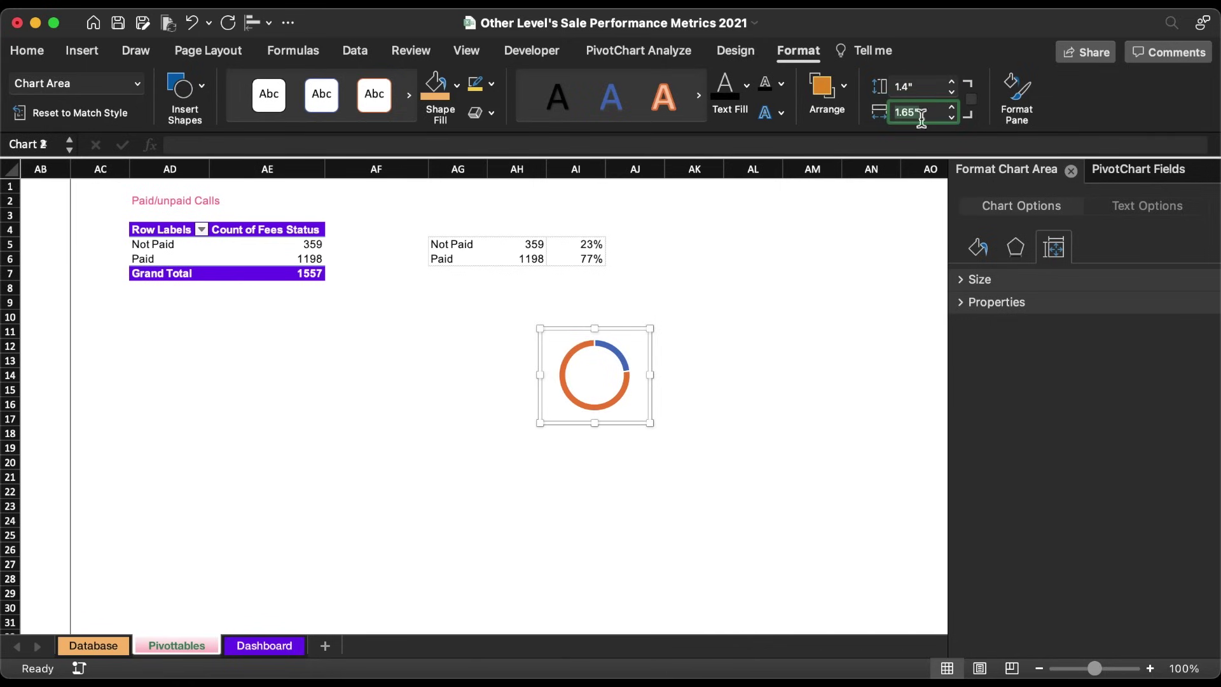
left_click_drag(624, 331, 556, 327)
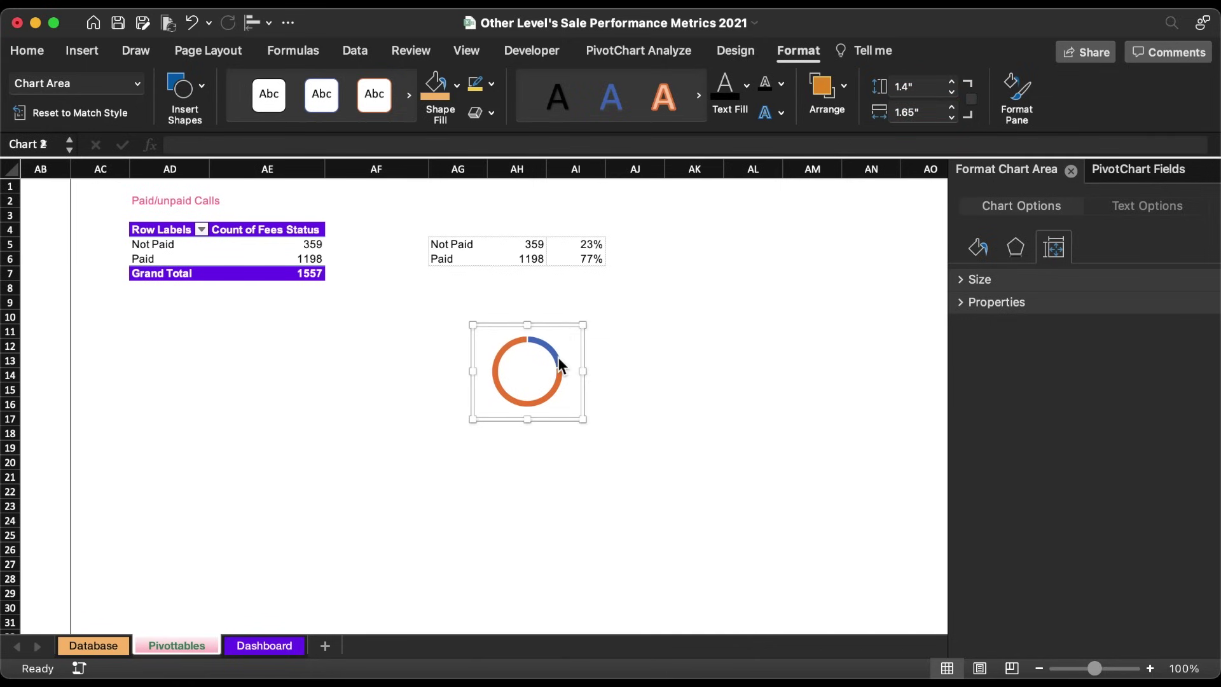
Move Not Paid below Paid in the pivot, then colour Paid green and Not Paid light grey.
left_click(153, 245)
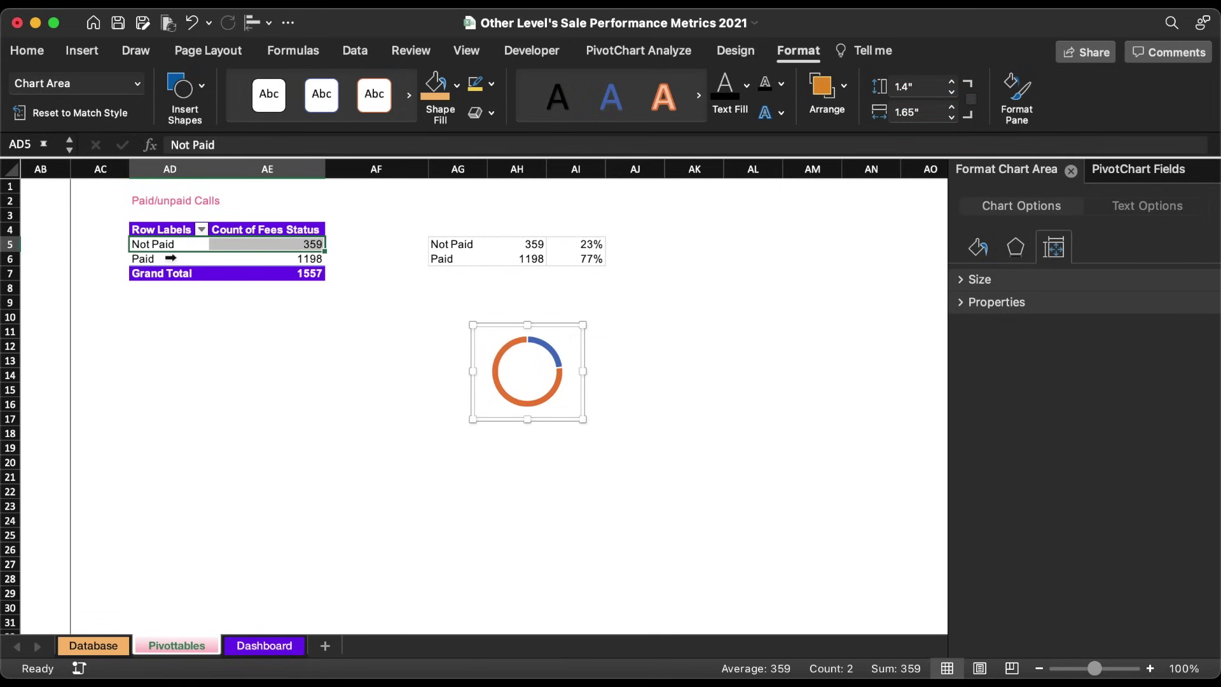
left_click_drag(197, 253, 195, 262)
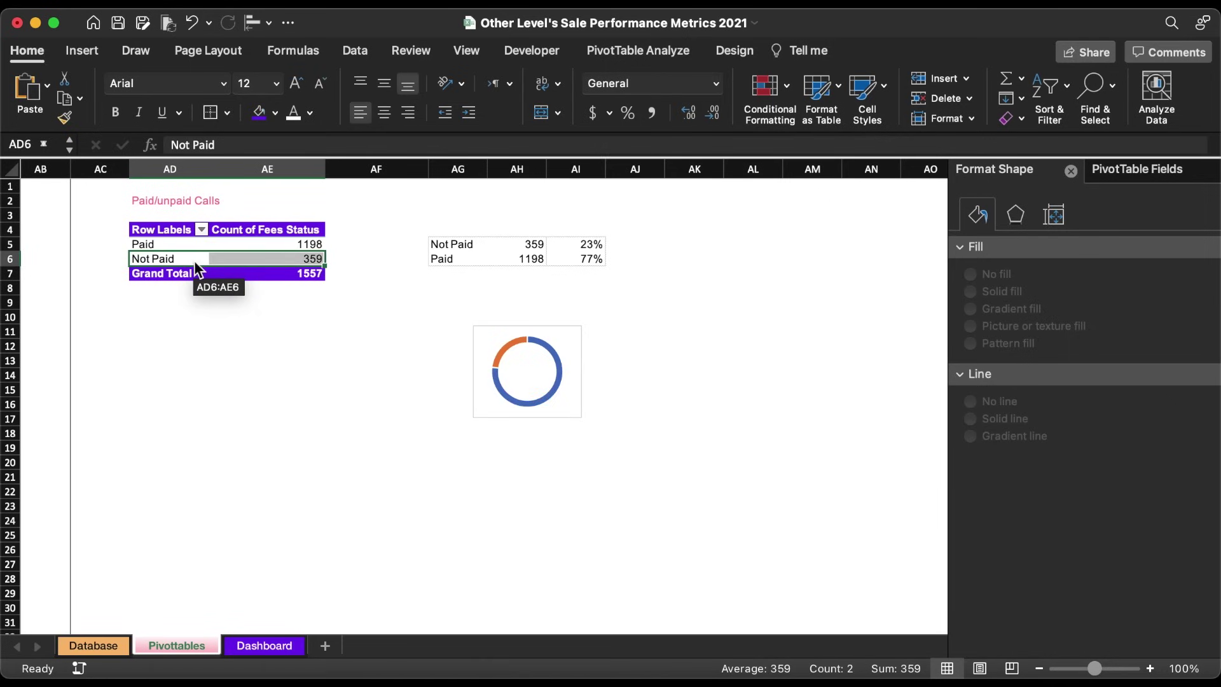
left_click(552, 354)
left_click(552, 354)
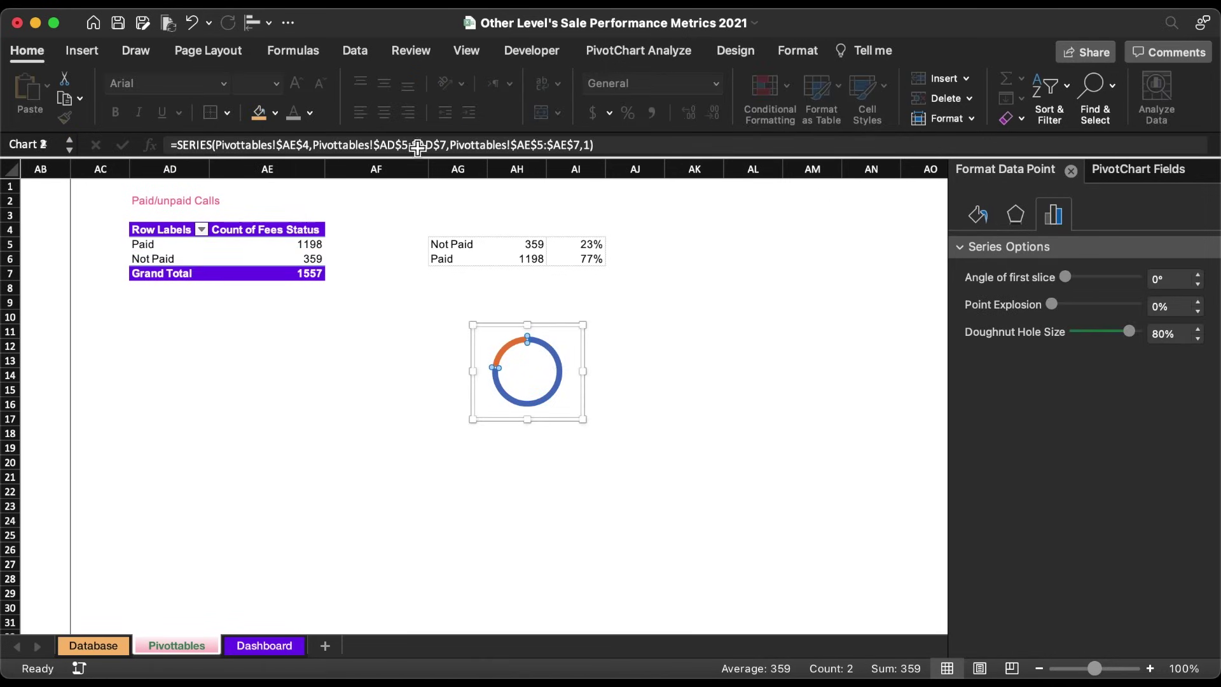
left_click(274, 112)
left_click(297, 389)
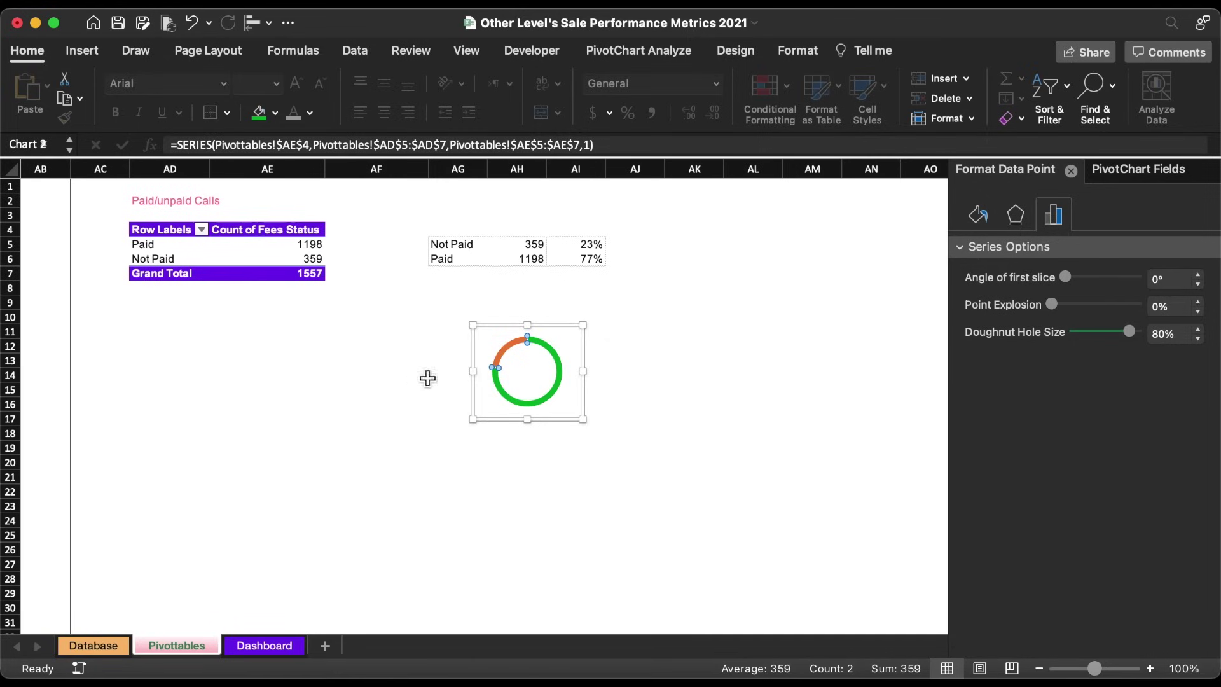
left_click(274, 112)
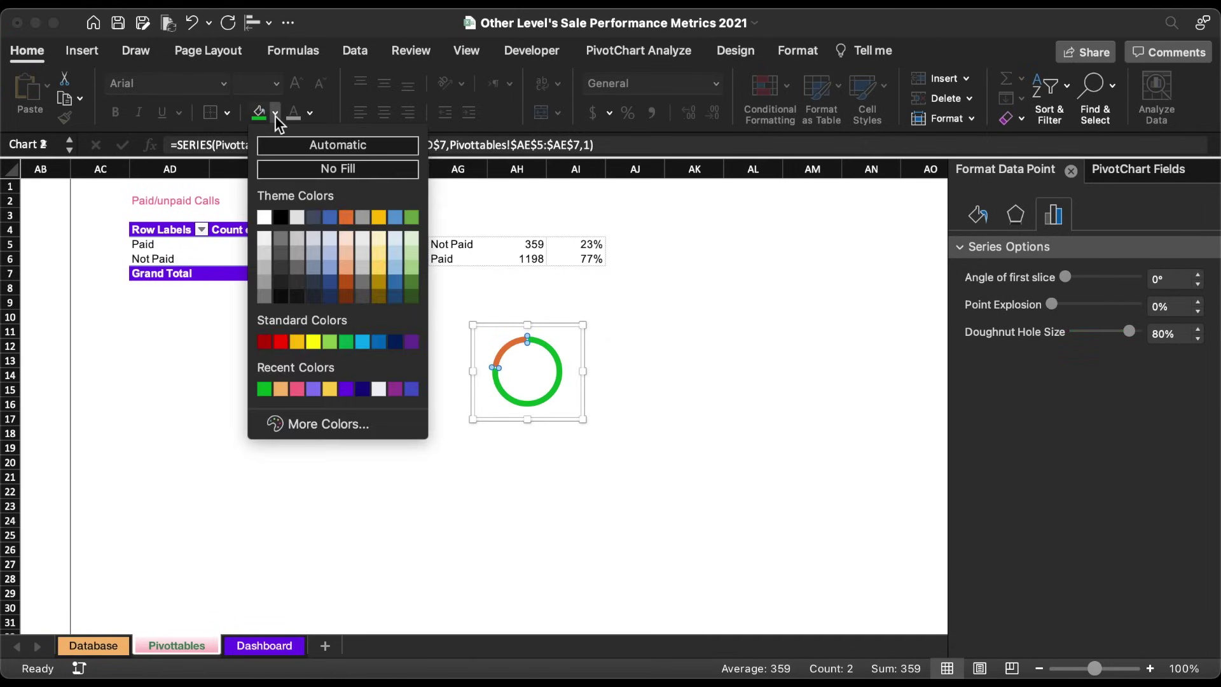
left_click(265, 242)
left_click_drag(190, 258, 248, 253)
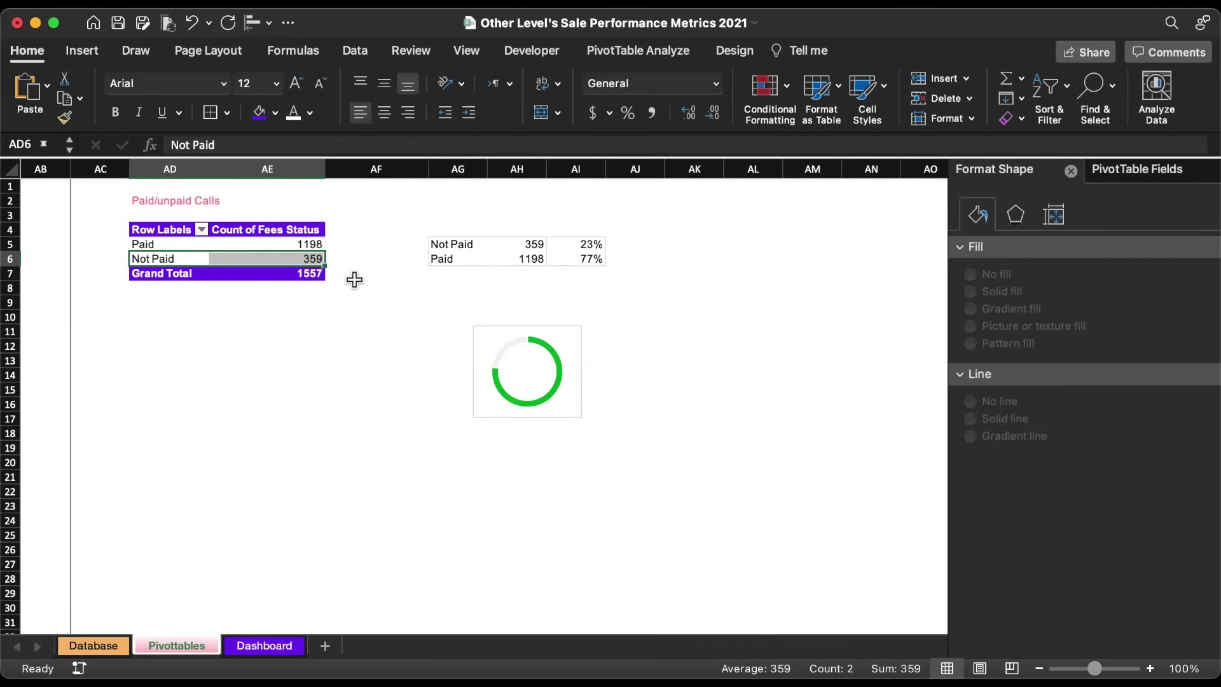
Insert a second doughnut chart left of the green one, without title or legend.
left_click(82, 51)
left_click(566, 111)
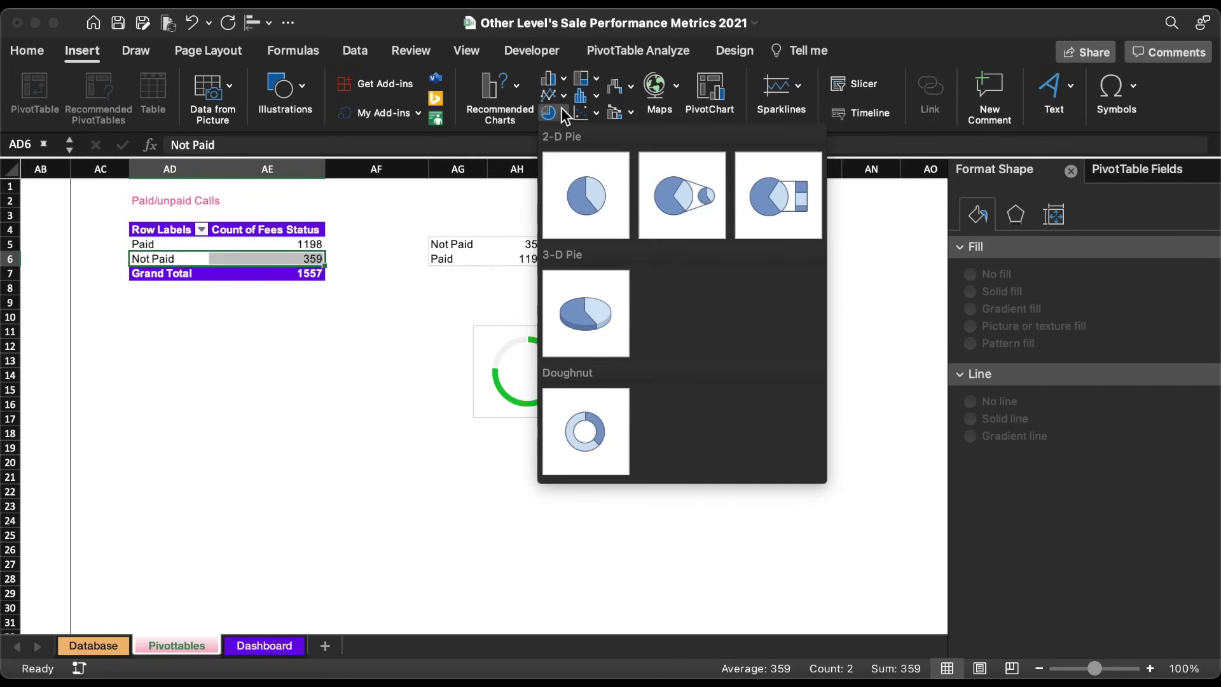
left_click(588, 414)
left_click_drag(604, 315, 416, 333)
left_click(415, 437)
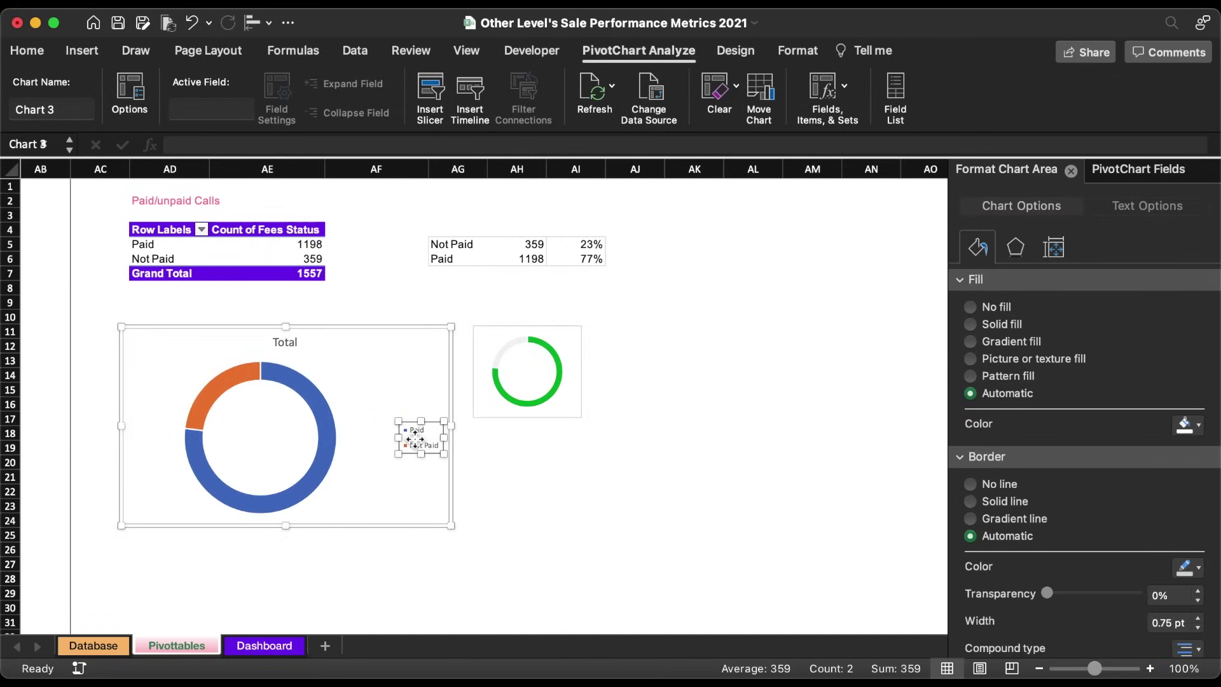
left_click(284, 342)
left_click(284, 343)
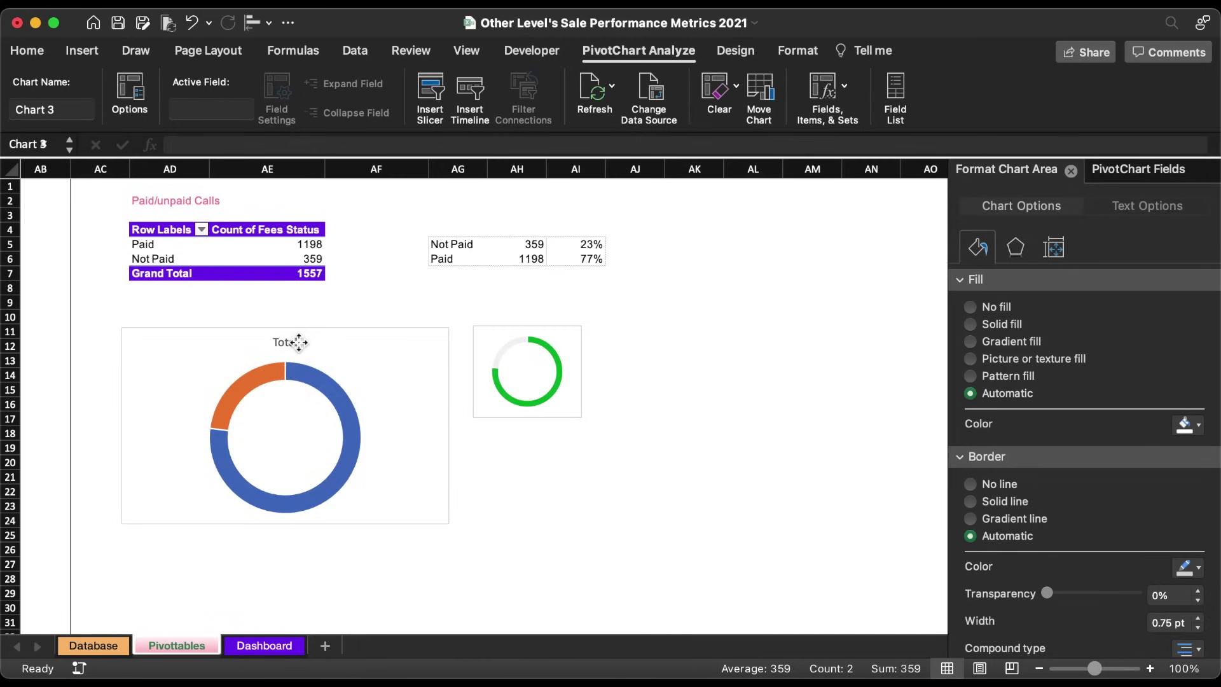
key("Delete")
Give the new doughnut solid fills: Paid light grey, Not Paid pink.
left_click(313, 361)
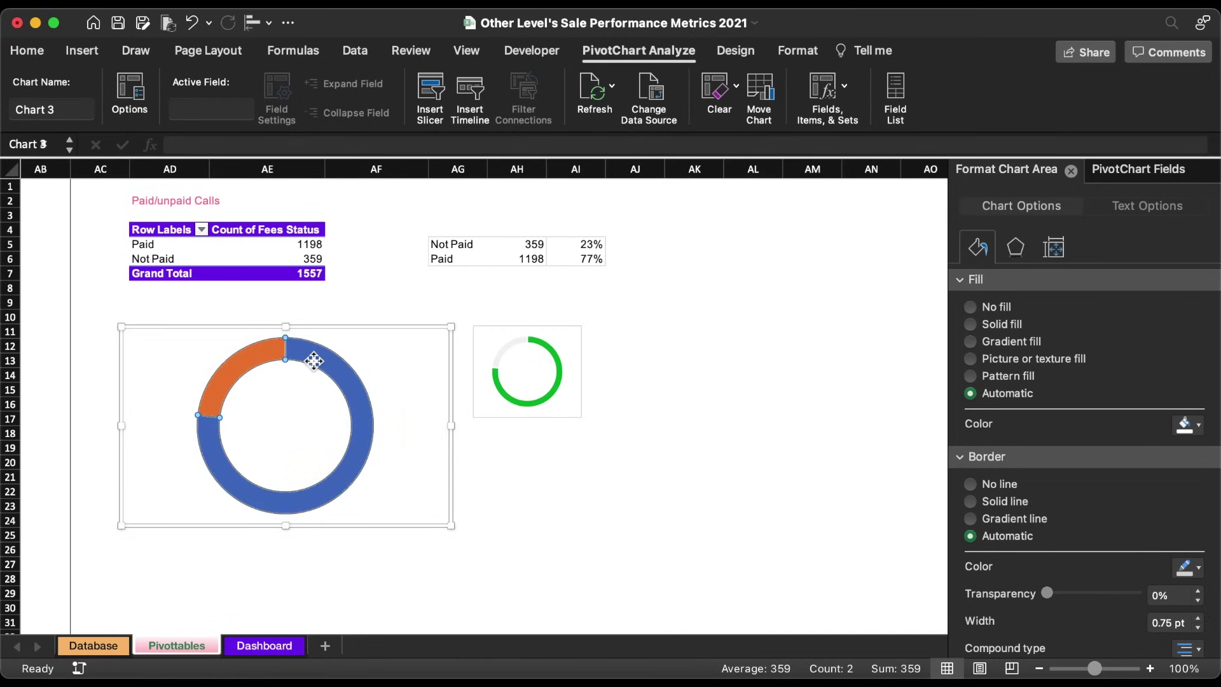
left_click(315, 360)
left_click(995, 293)
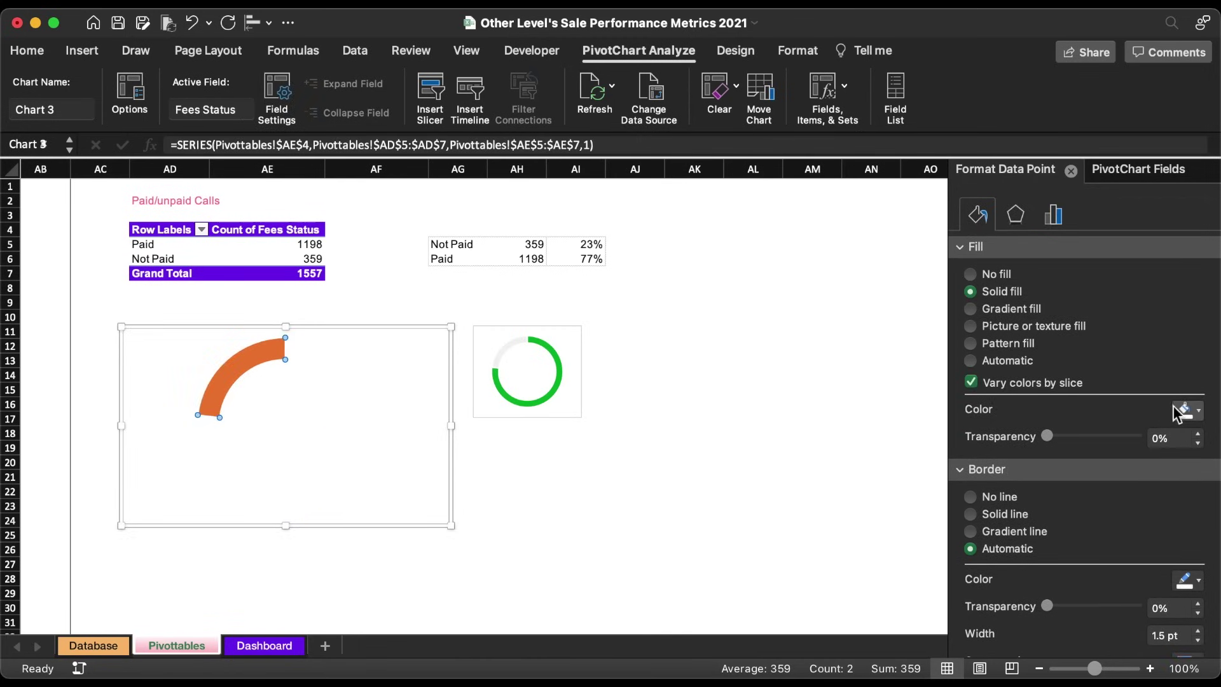
left_click(1195, 412)
left_click(1057, 481)
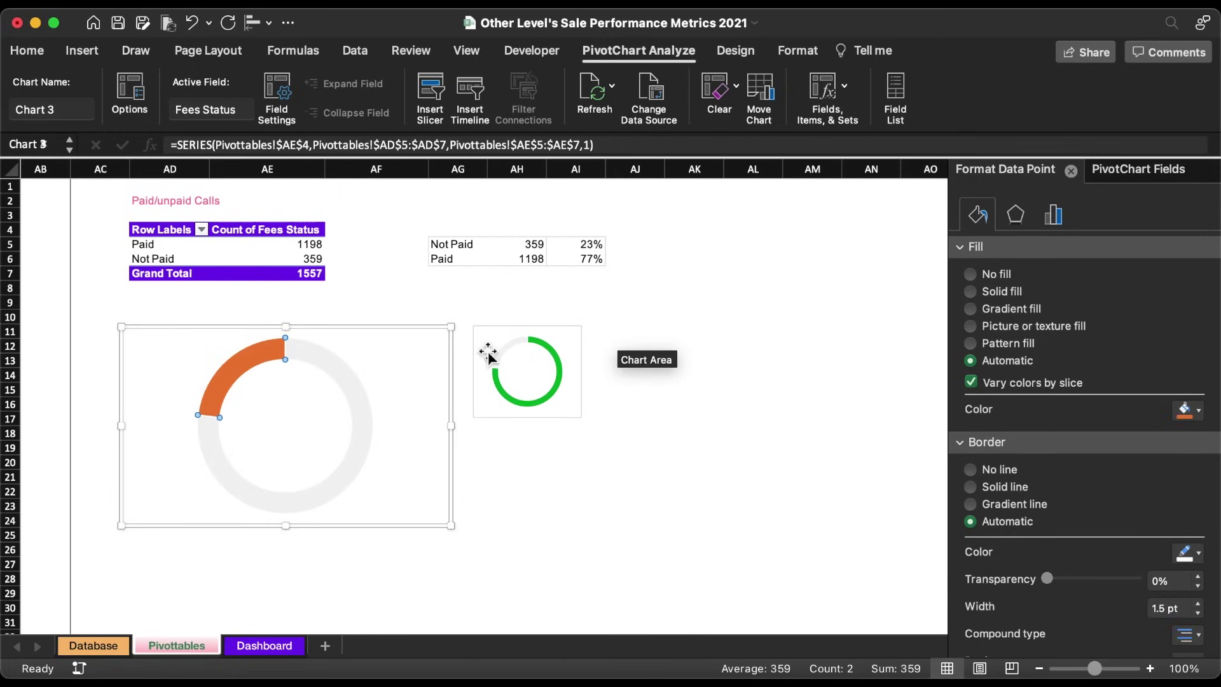
left_click(1195, 412)
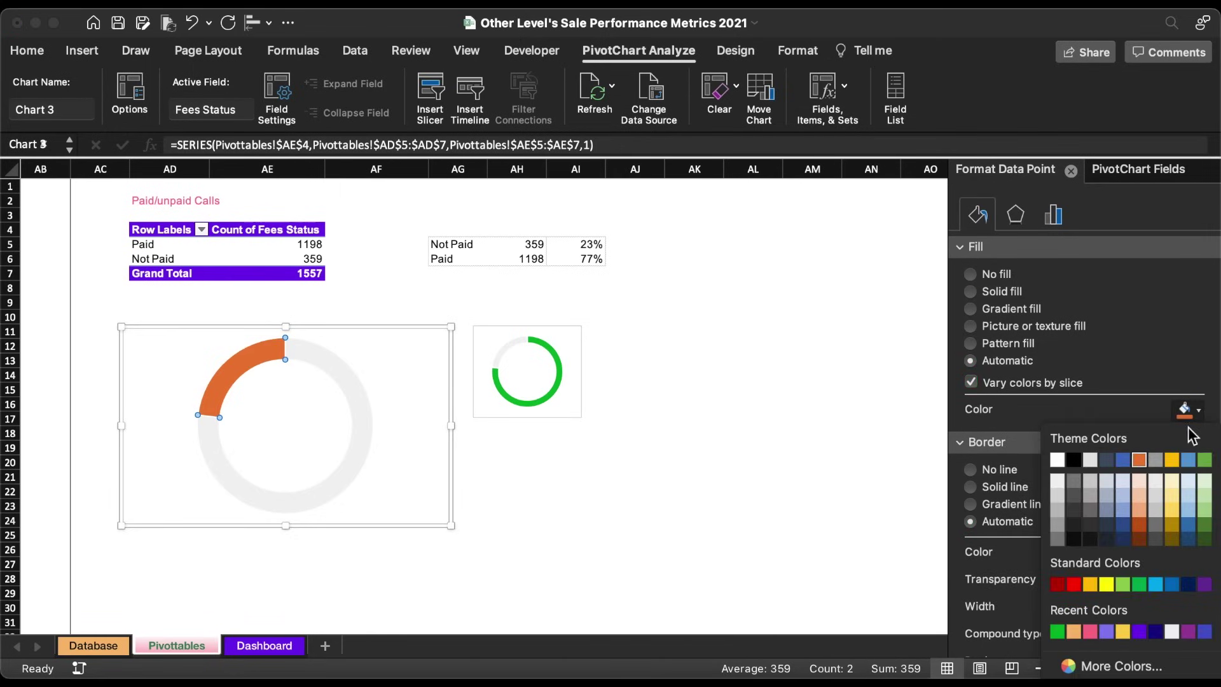
left_click(1090, 631)
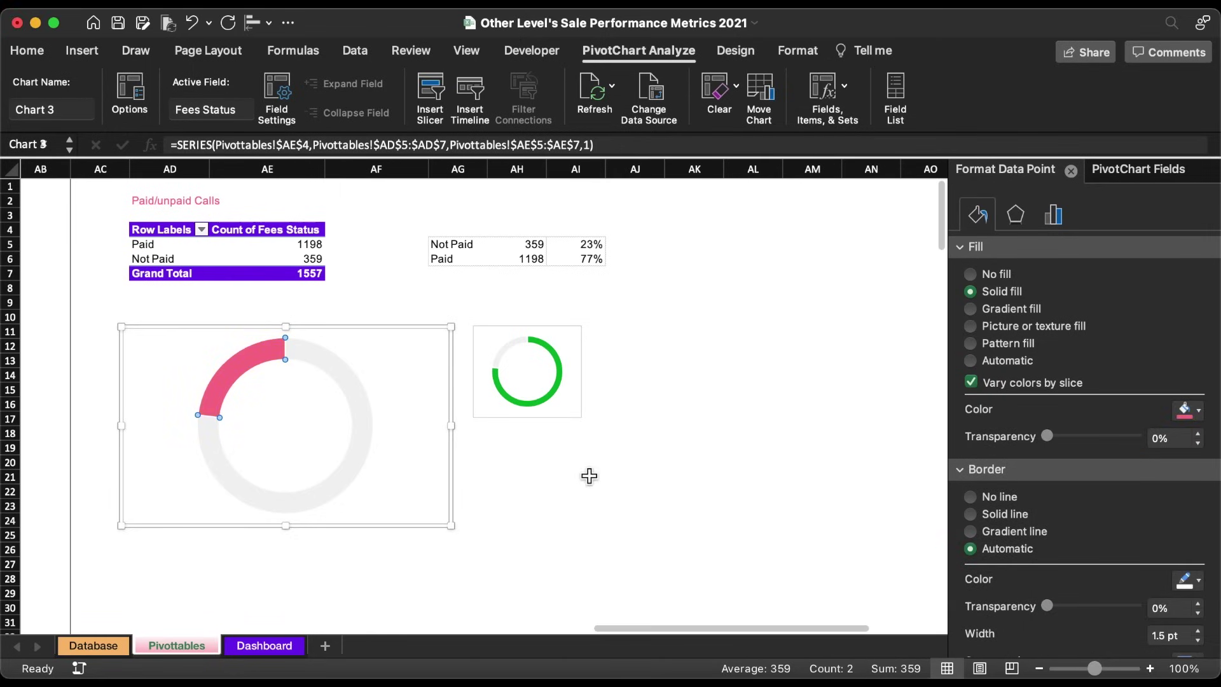
Widen the pink doughnut's hole size to 80%.
left_click(423, 328)
left_click(322, 351)
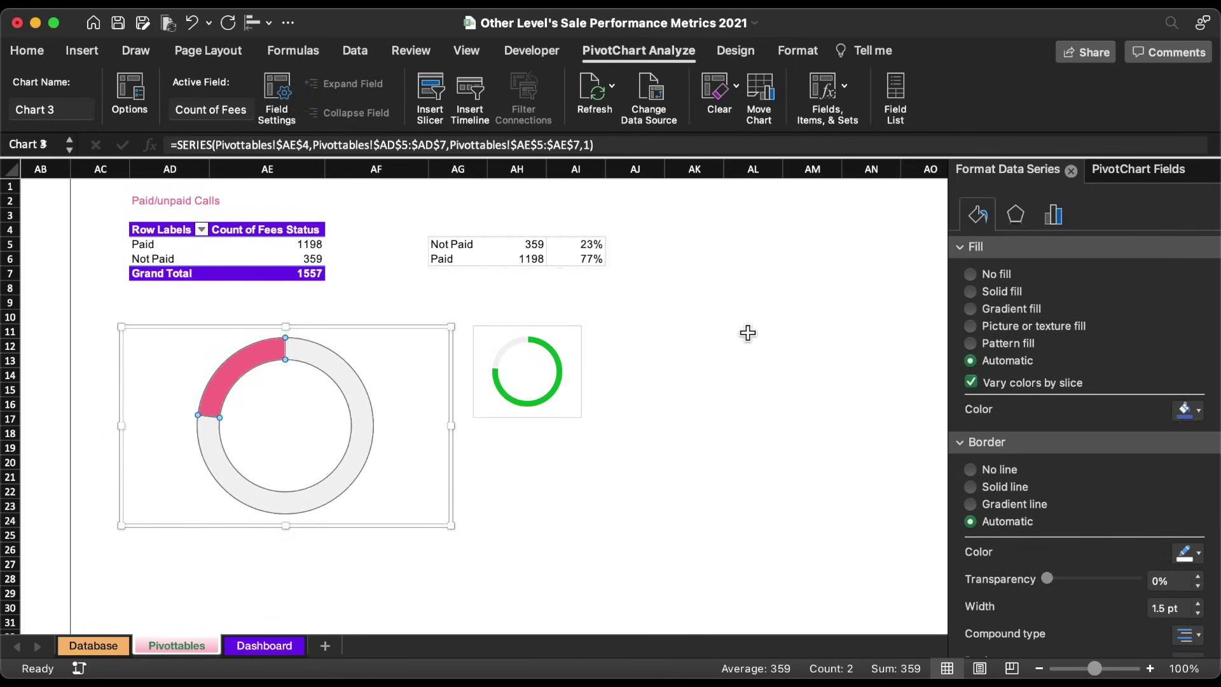
left_click(1053, 214)
left_click(1198, 328)
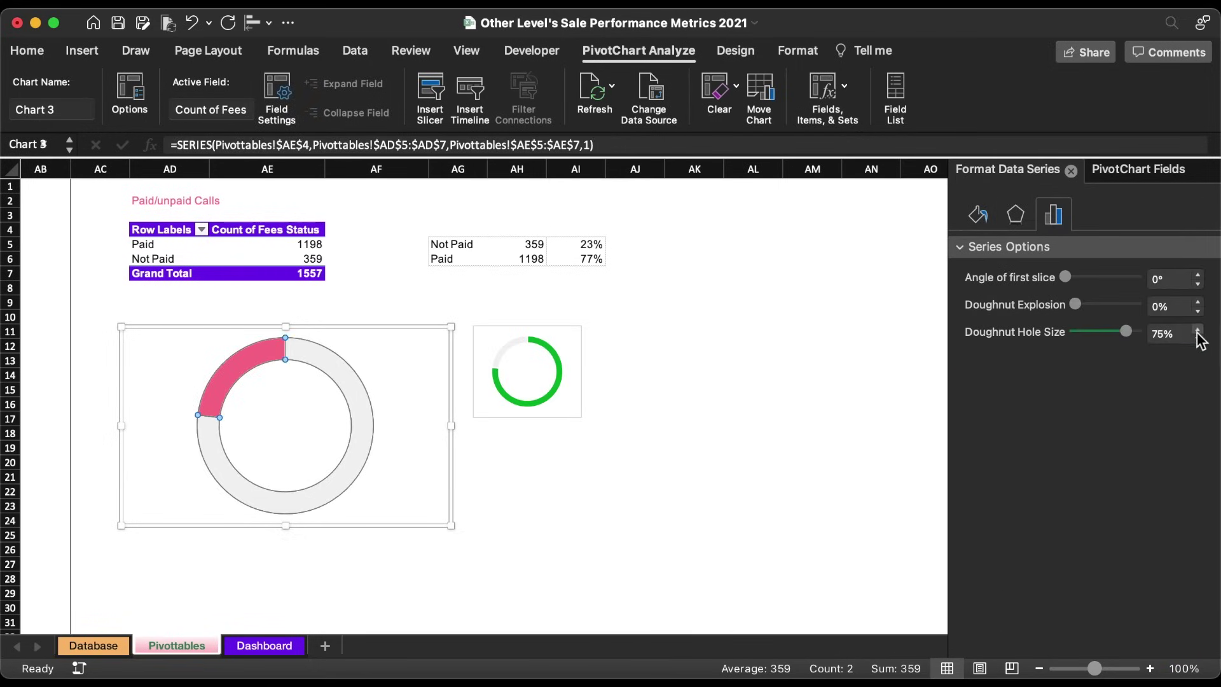
left_click(1198, 329)
left_click(1198, 329)
left_click(1198, 329)
left_click(1198, 329)
left_click(352, 331)
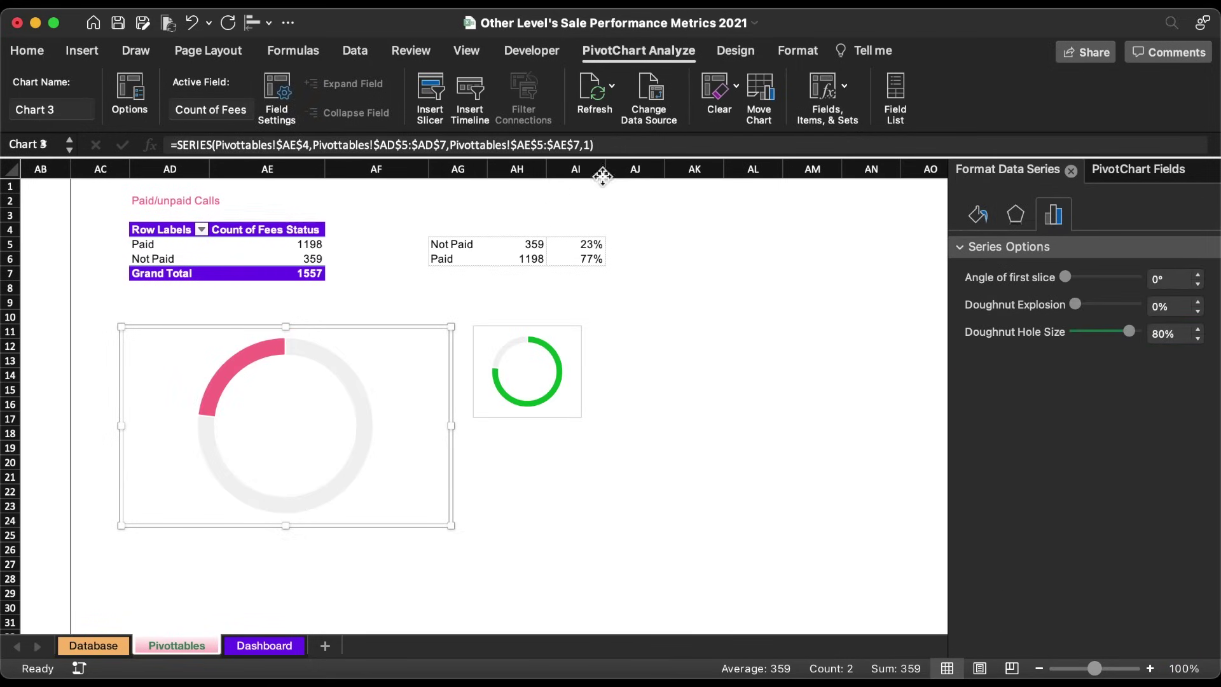
left_click(799, 51)
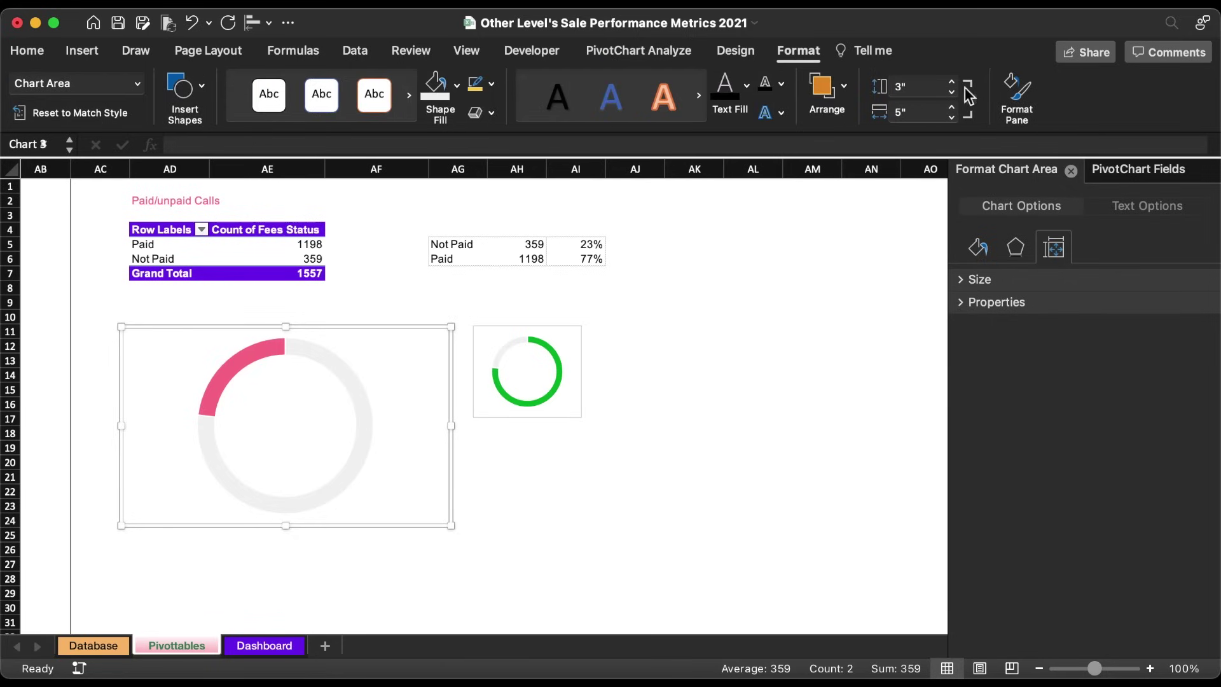
Size the pink doughnut chart to 1.4" high by 1.65" wide.
left_click(932, 96)
type("1.4")
key("Return")
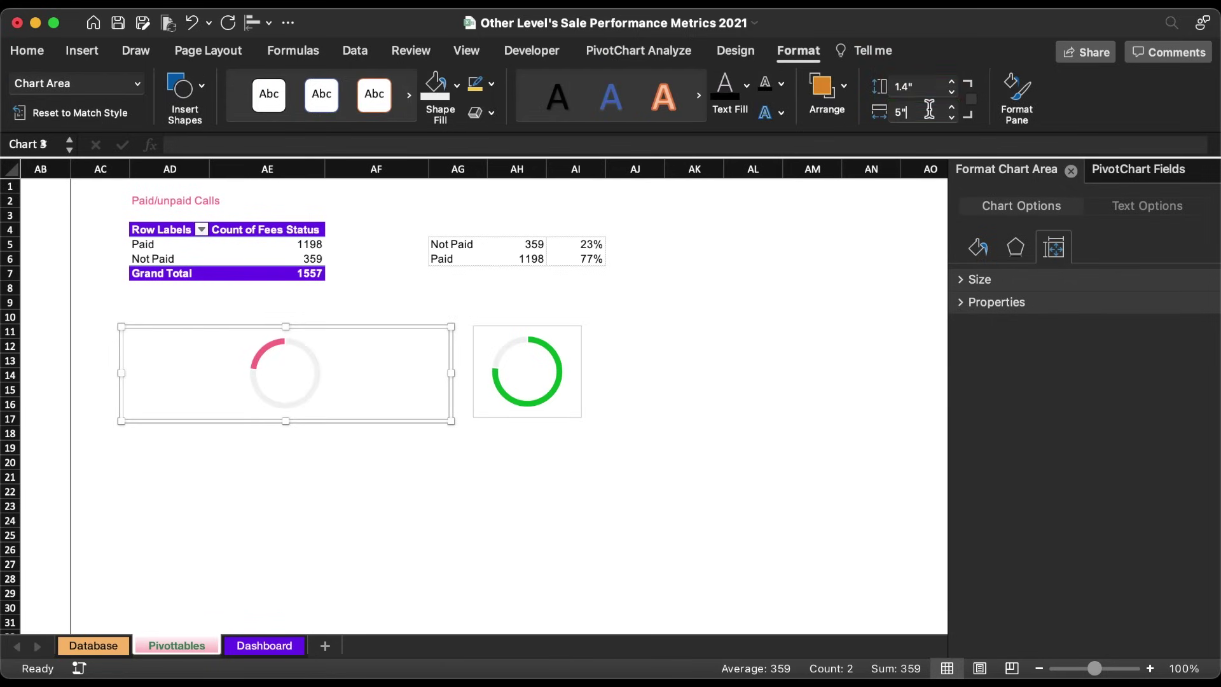
left_click(932, 114)
type("1.65")
key("Return")
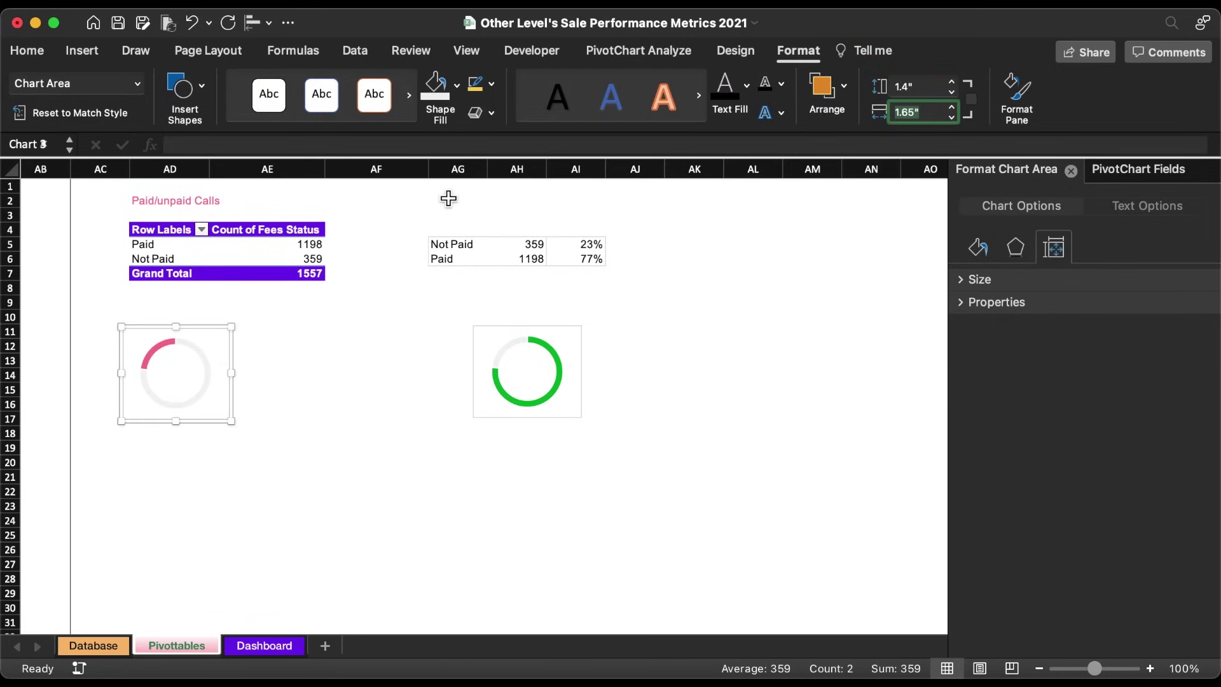
Remove the background fill and outline from both the pink and green doughnut charts.
left_click(456, 84)
left_click(462, 150)
left_click(491, 86)
left_click(497, 135)
left_click(548, 332)
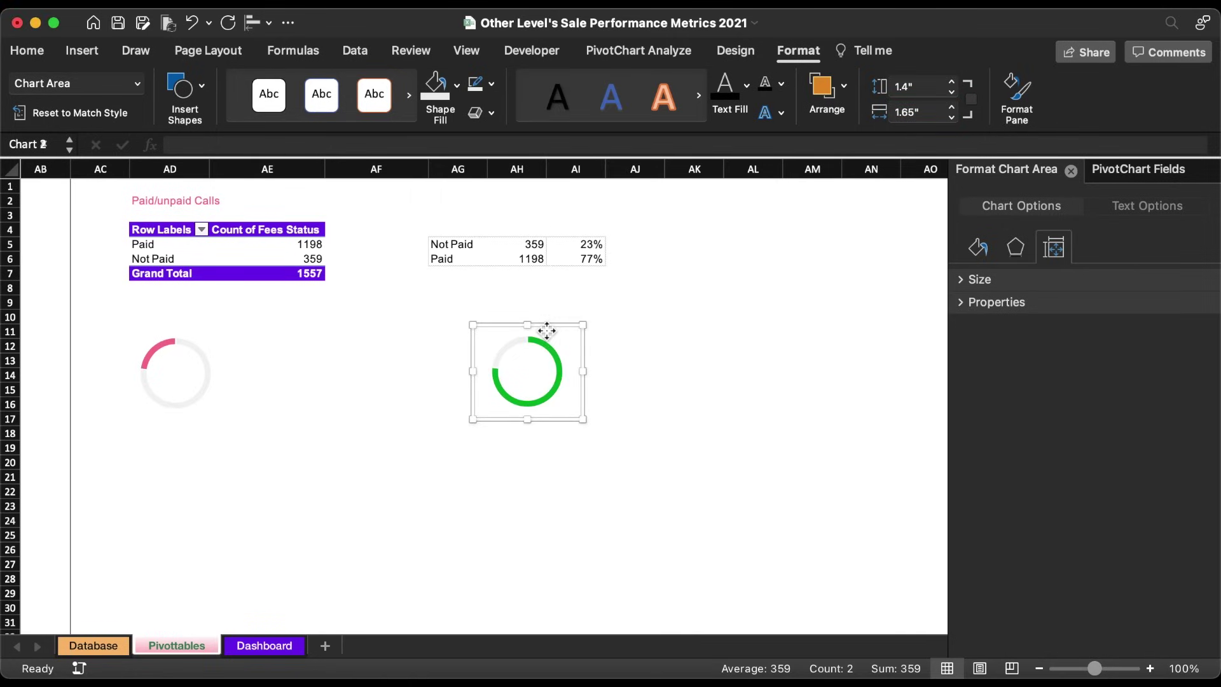
left_click(491, 85)
left_click(490, 140)
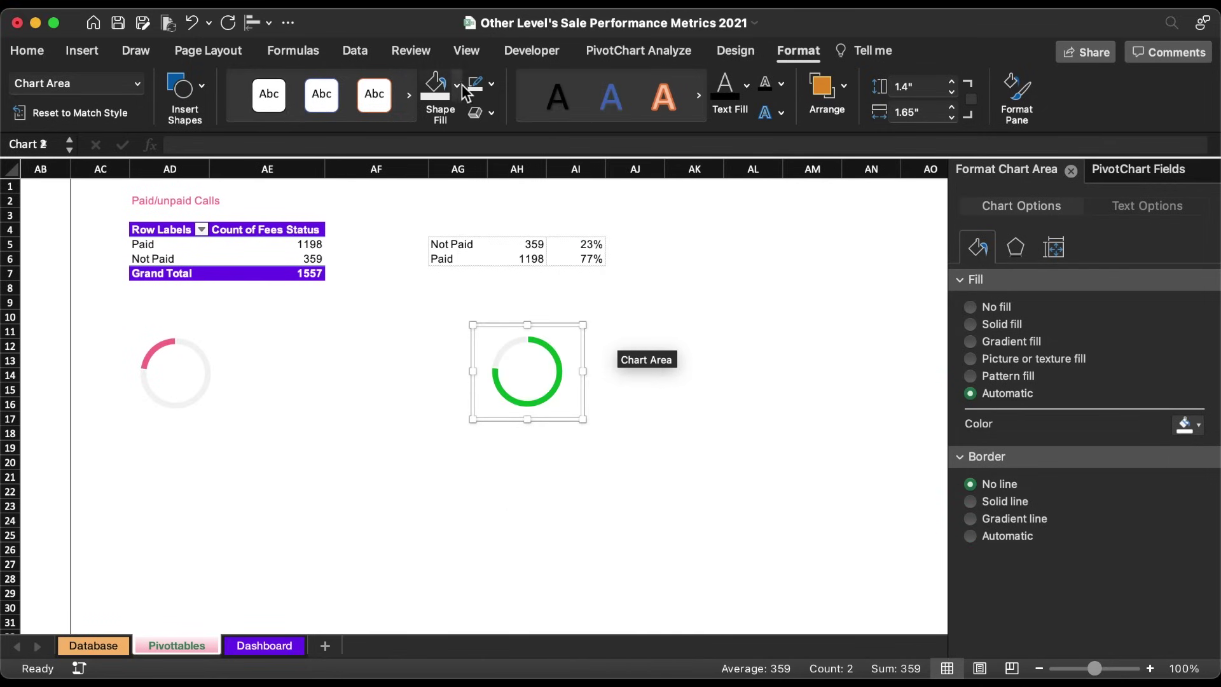
left_click(456, 86)
left_click(463, 146)
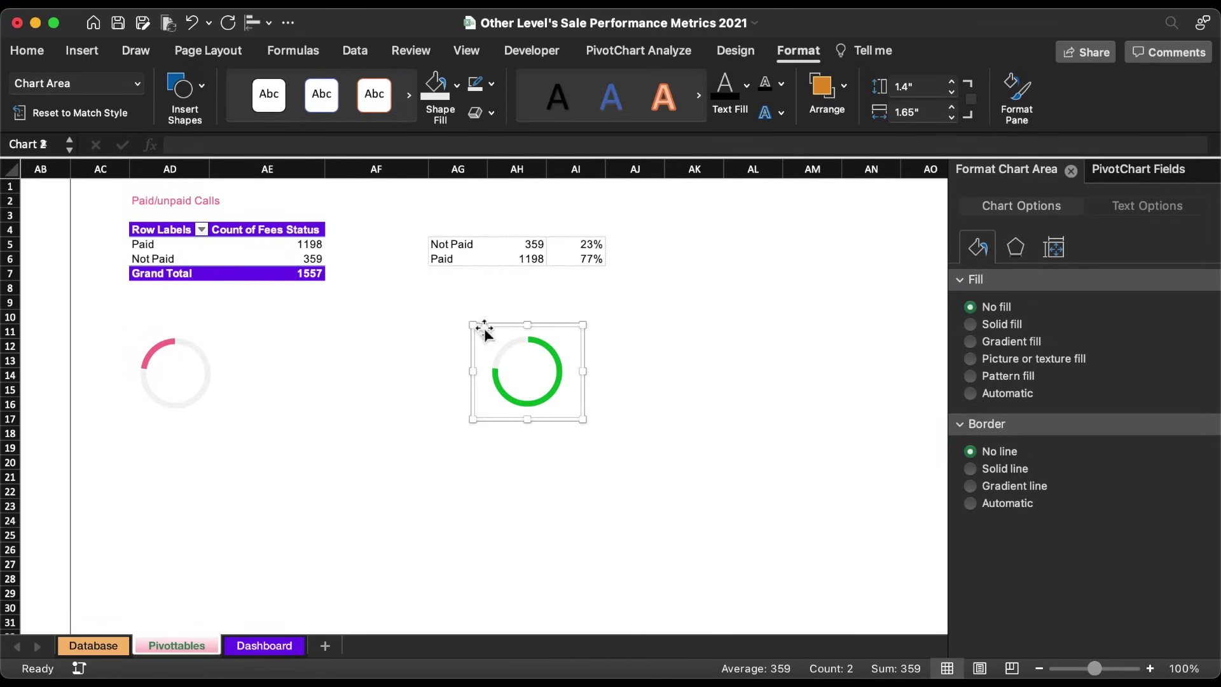
Stack the pink doughnut below the green, set both to 1.04" tall, and remove them.
left_click(192, 331)
left_click_drag(192, 331, 534, 439)
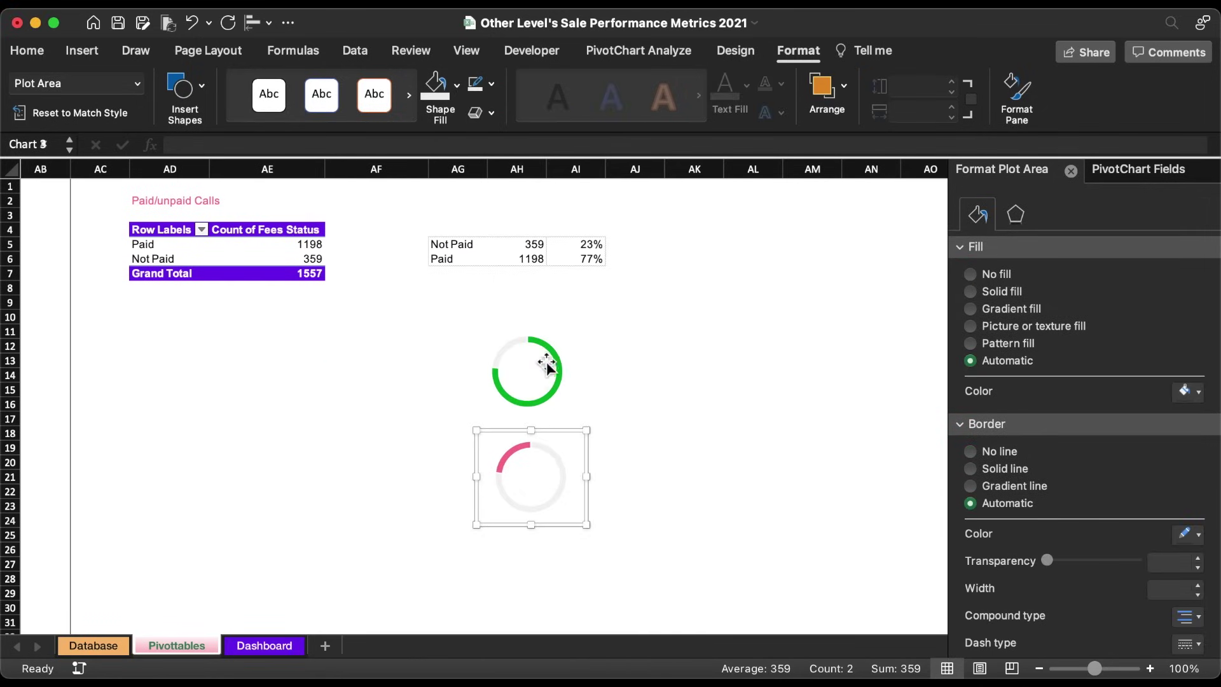
left_click(545, 363, "shift")
left_click(1058, 86)
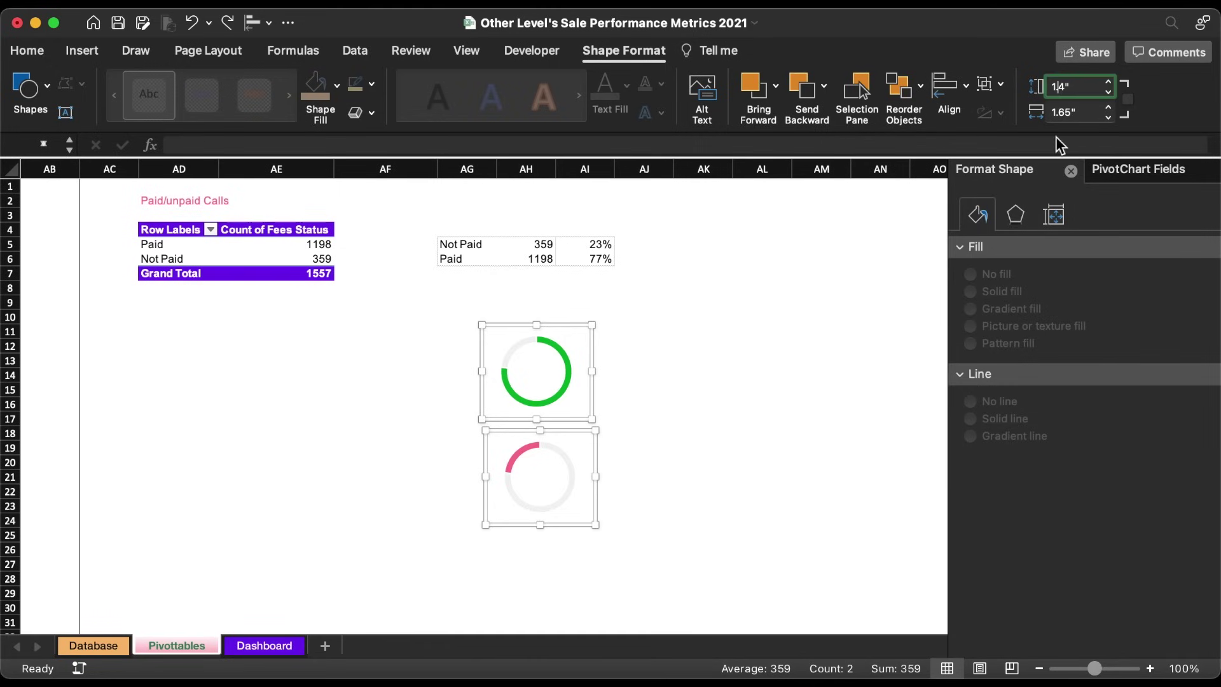
key("Return")
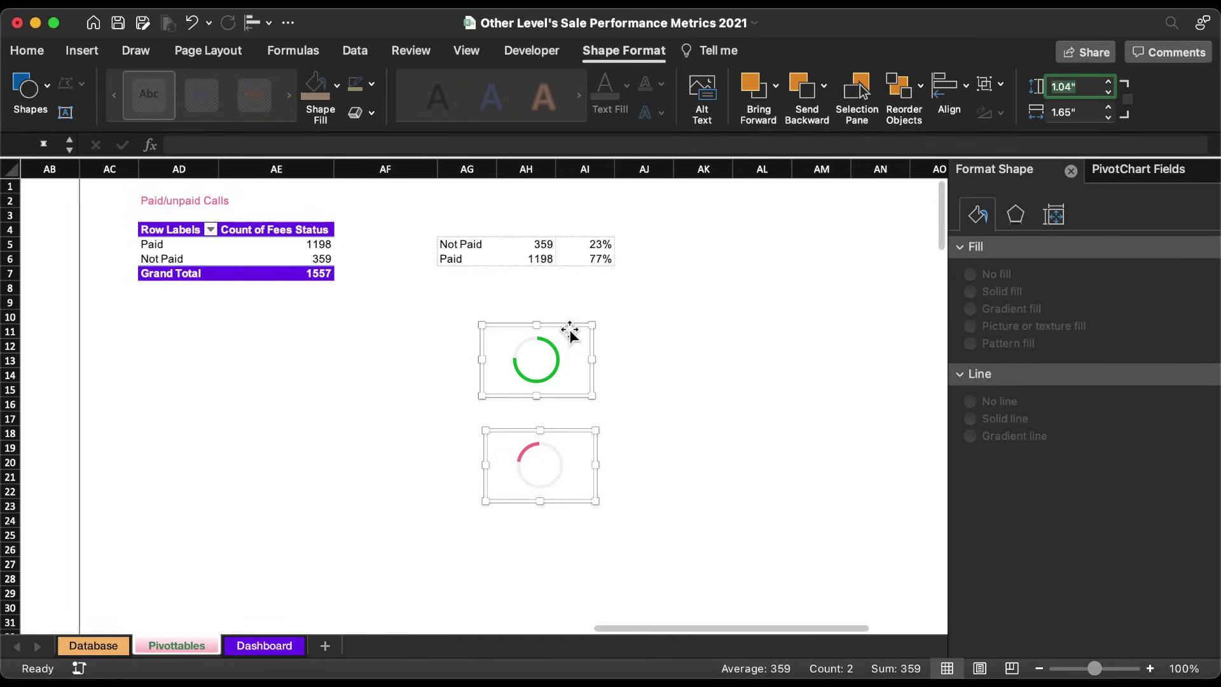
key("Delete")
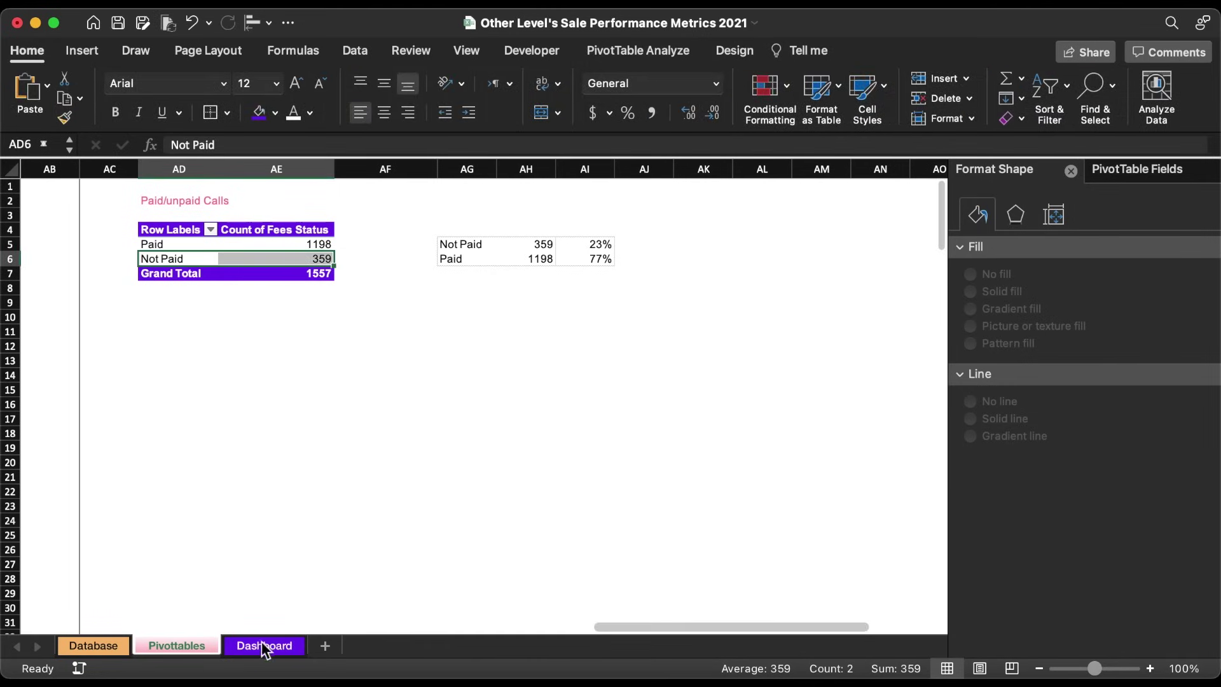
Paste both doughnuts onto the Dashboard and position them inside the Total Paid card.
left_click(264, 646)
key("super+v")
left_click_drag(542, 483, 621, 188)
left_click(724, 331)
left_click(687, 213)
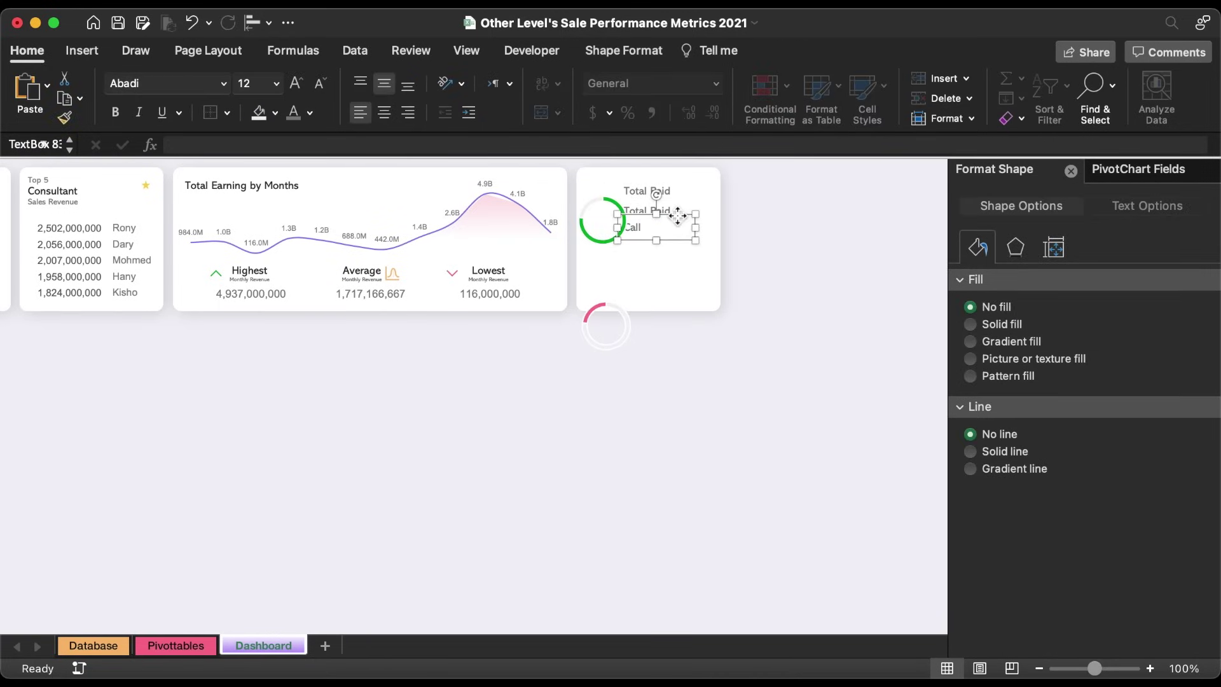
left_click_drag(675, 185, 691, 183)
left_click(611, 248)
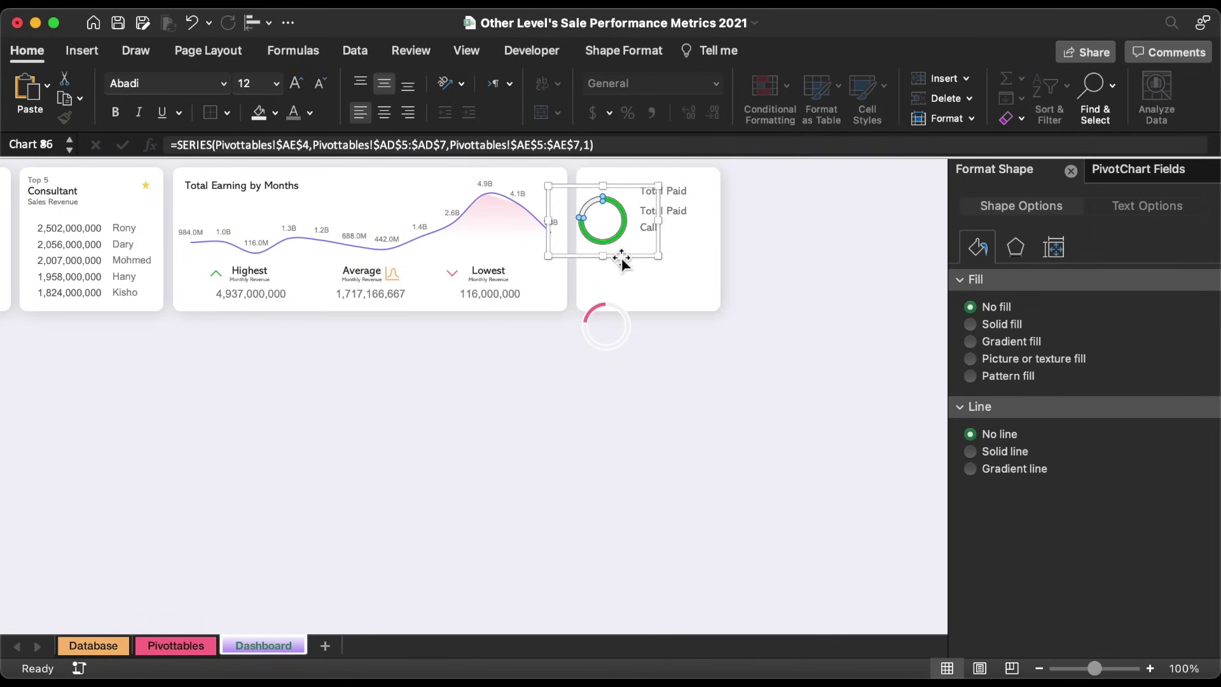
left_click_drag(621, 261, 631, 251)
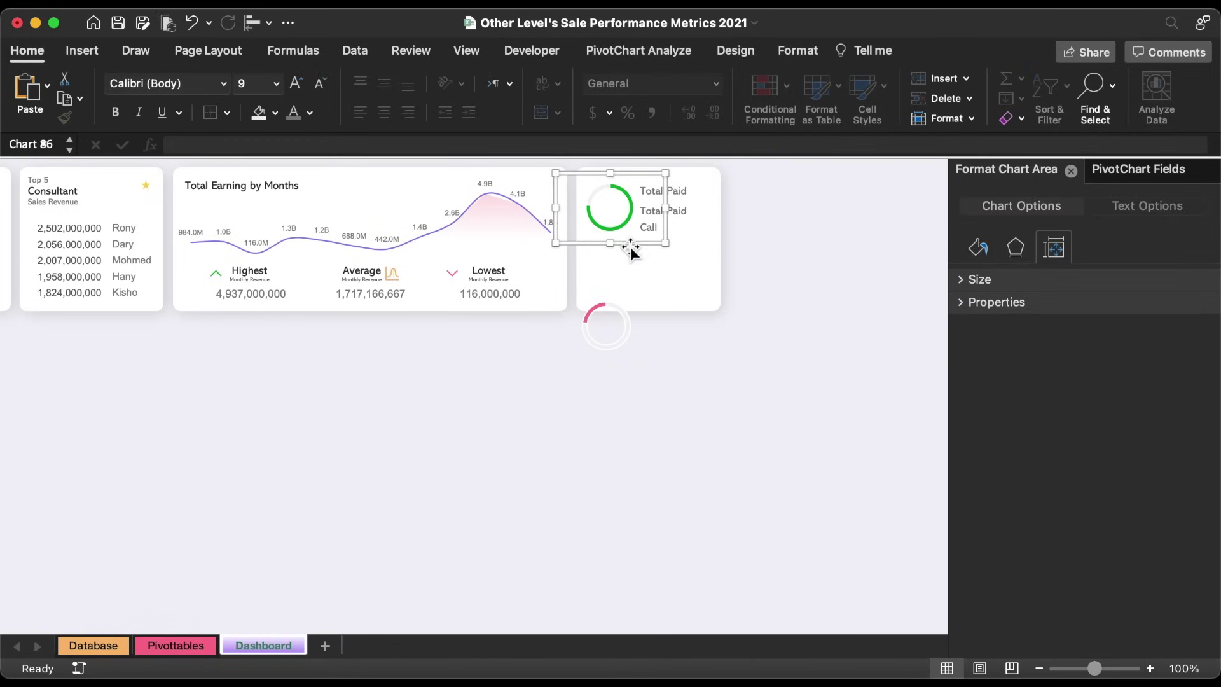
left_click_drag(633, 354, 638, 316)
Draw a light grey horizontal divider line between the two doughnuts.
left_click(89, 50)
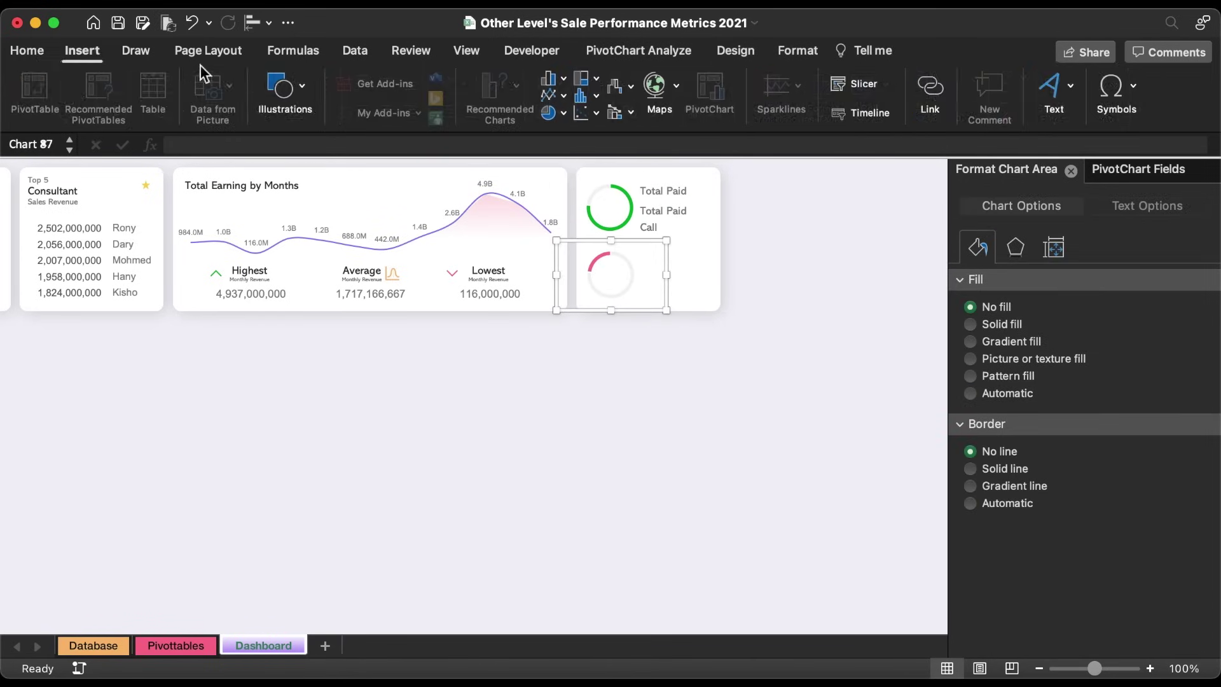
left_click(280, 89)
left_click(214, 144)
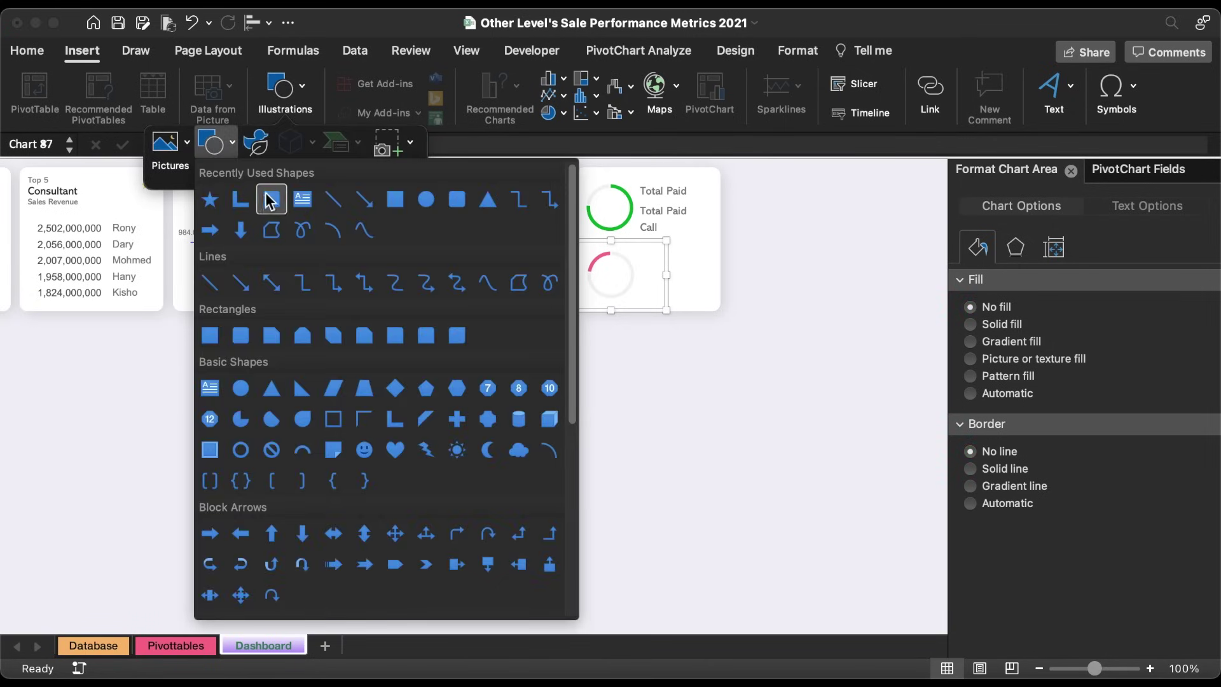
left_click(330, 199)
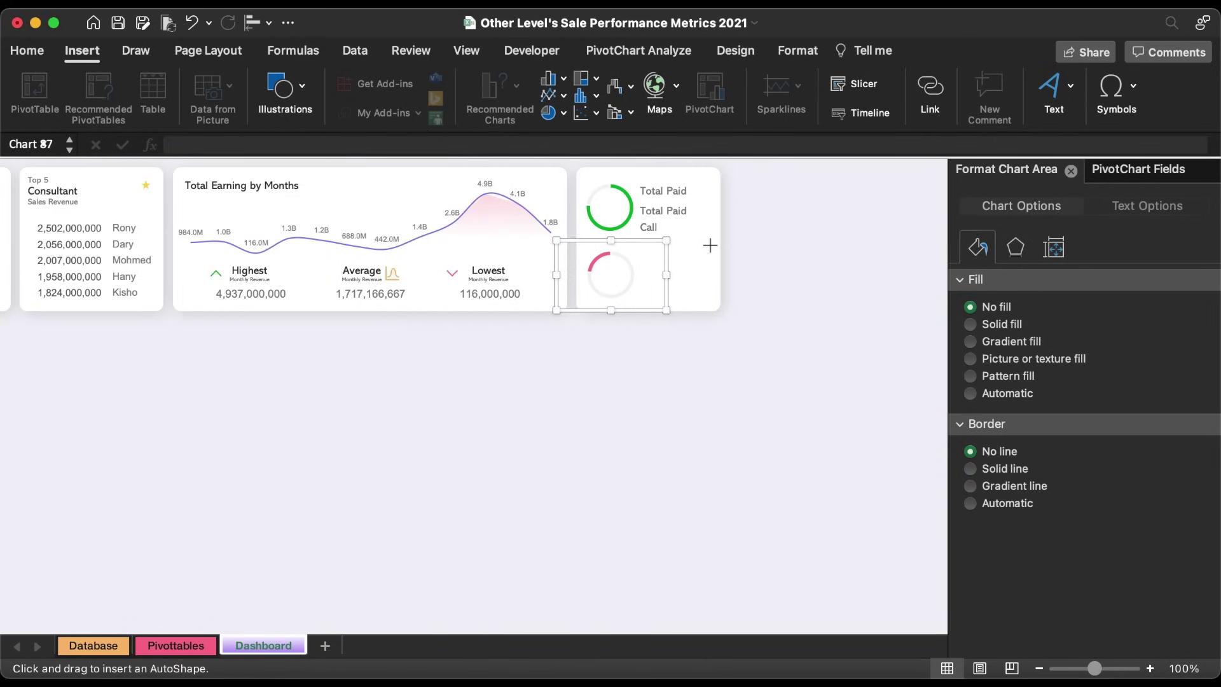
left_click_drag(709, 244, 595, 241)
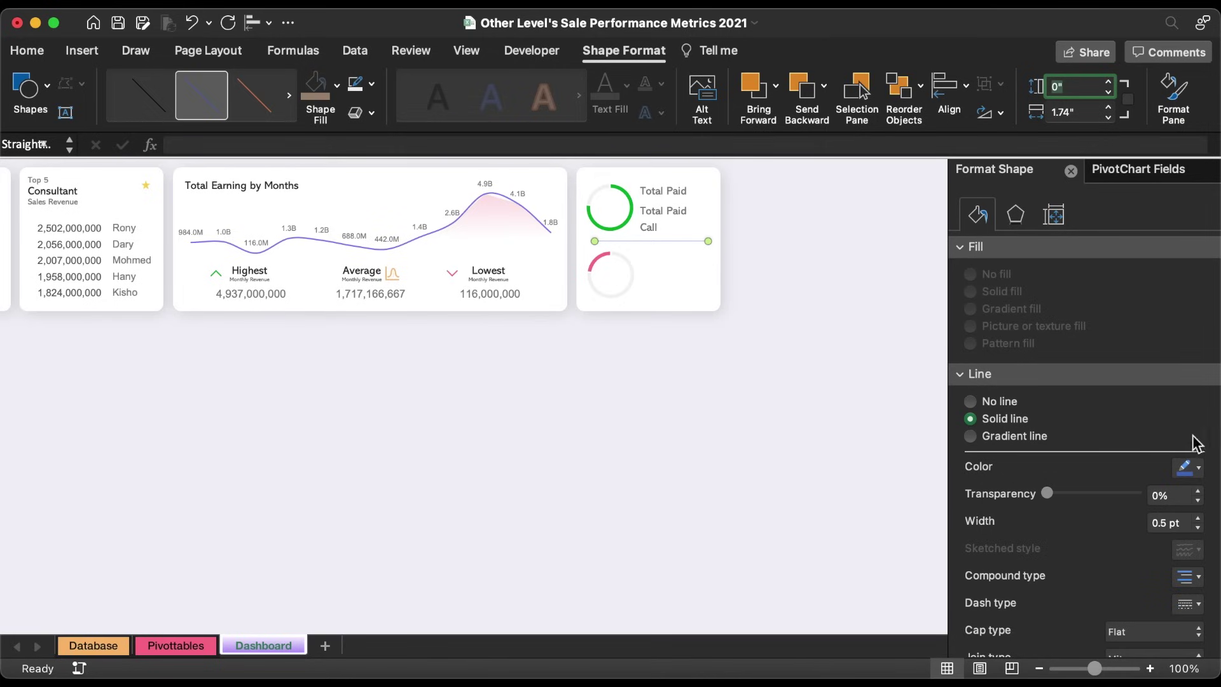
left_click(1192, 472)
left_click(1057, 289)
Distribute the green doughnut, divider and pink doughnut evenly from top to bottom.
left_click(599, 287, "shift")
left_click(610, 185, "shift")
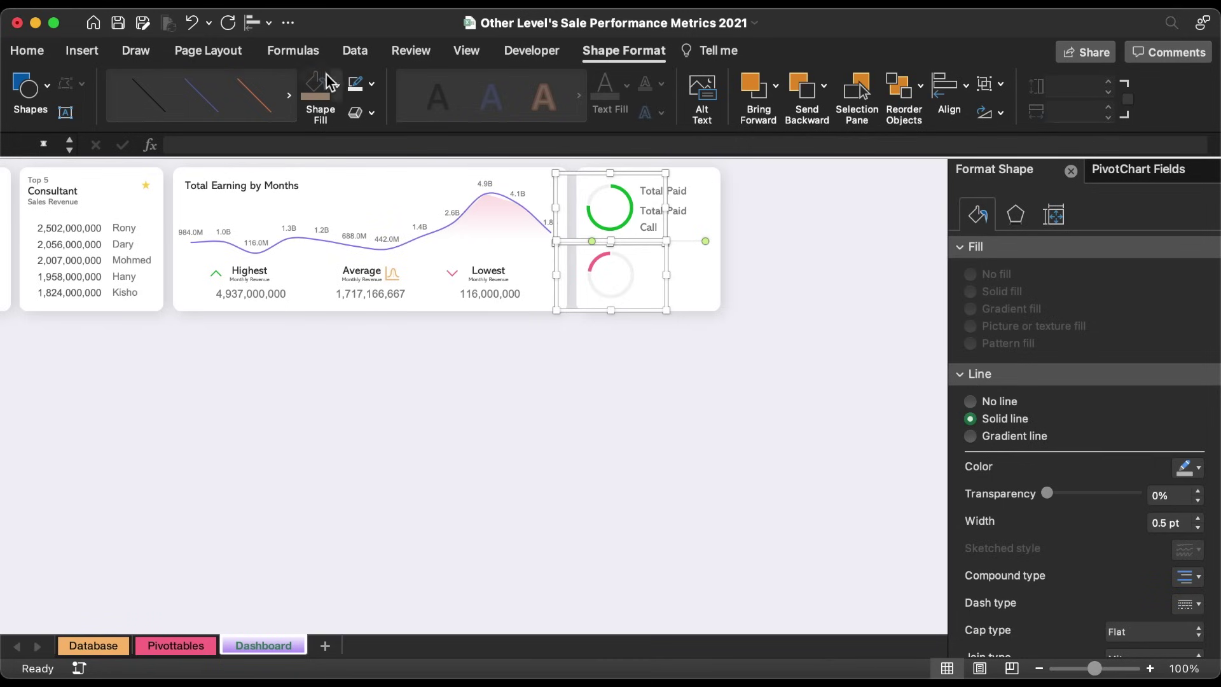
left_click(268, 24)
left_click(281, 266)
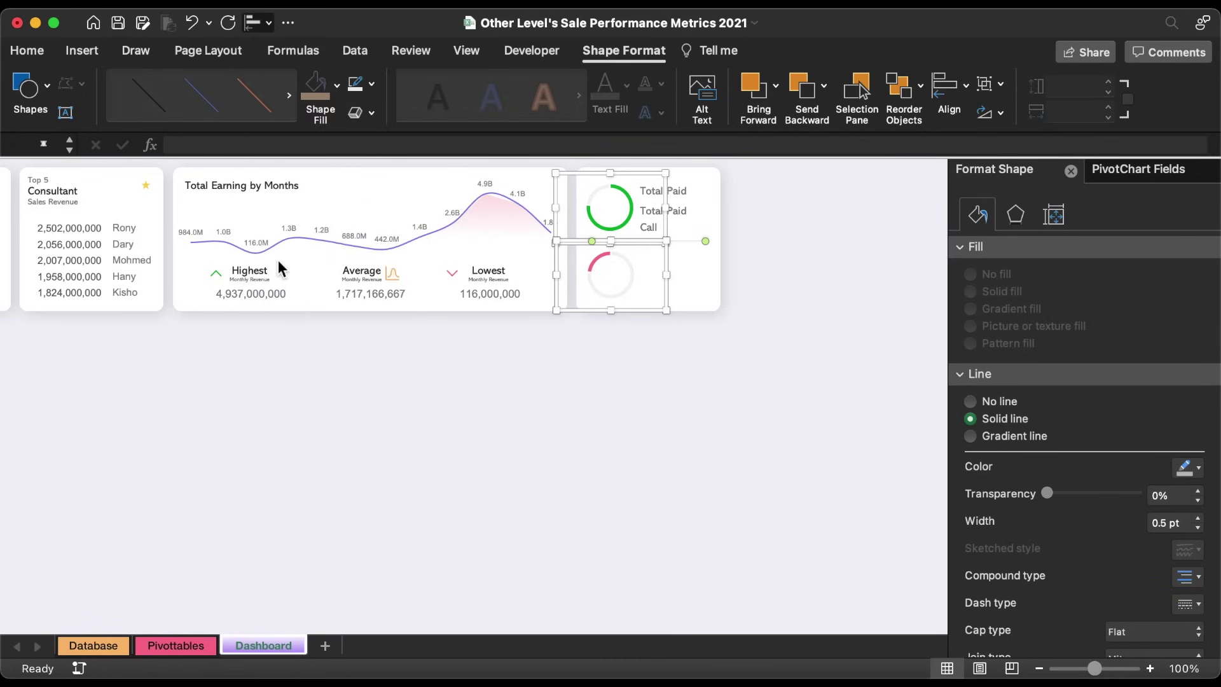
left_click(626, 354)
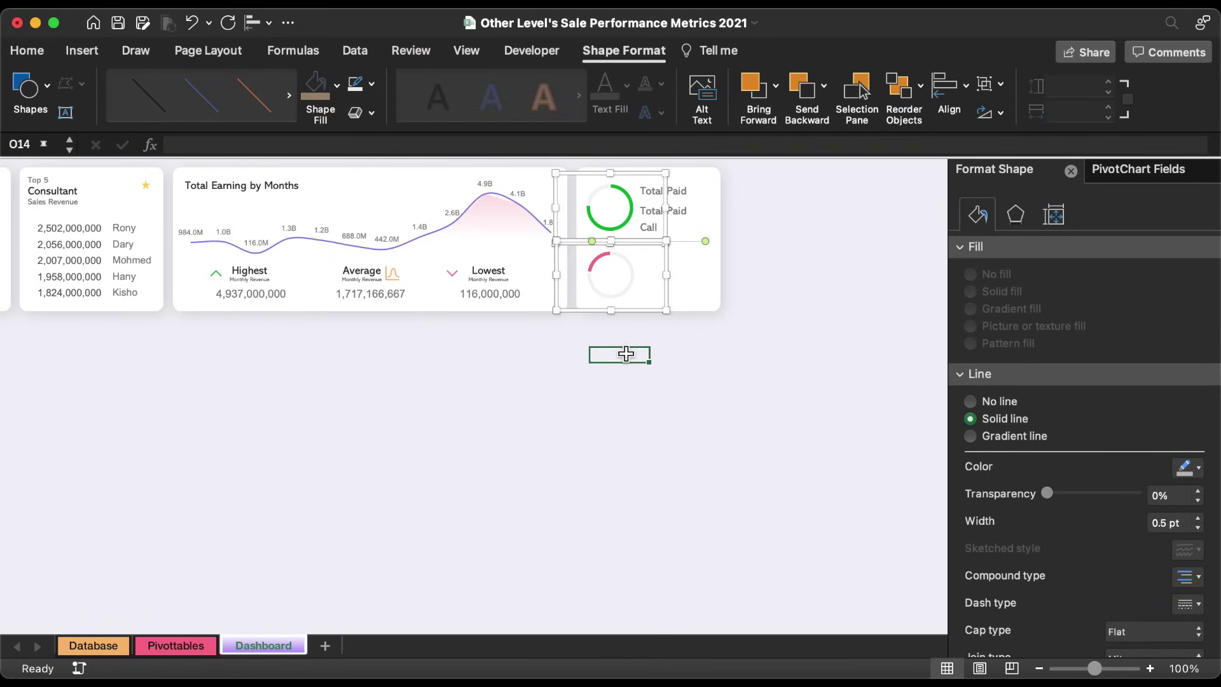
Link the Total Paid value text box to the Paid count in Pivottables!AH6.
double_click(675, 210)
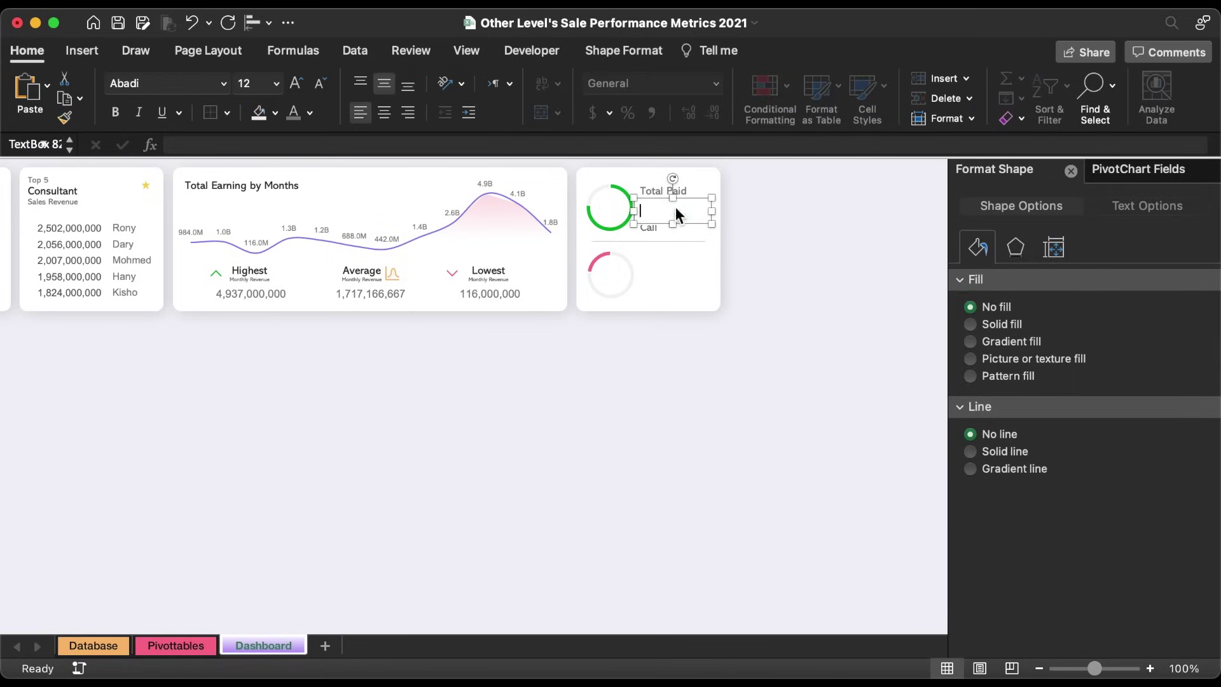
left_click(635, 142)
type("=")
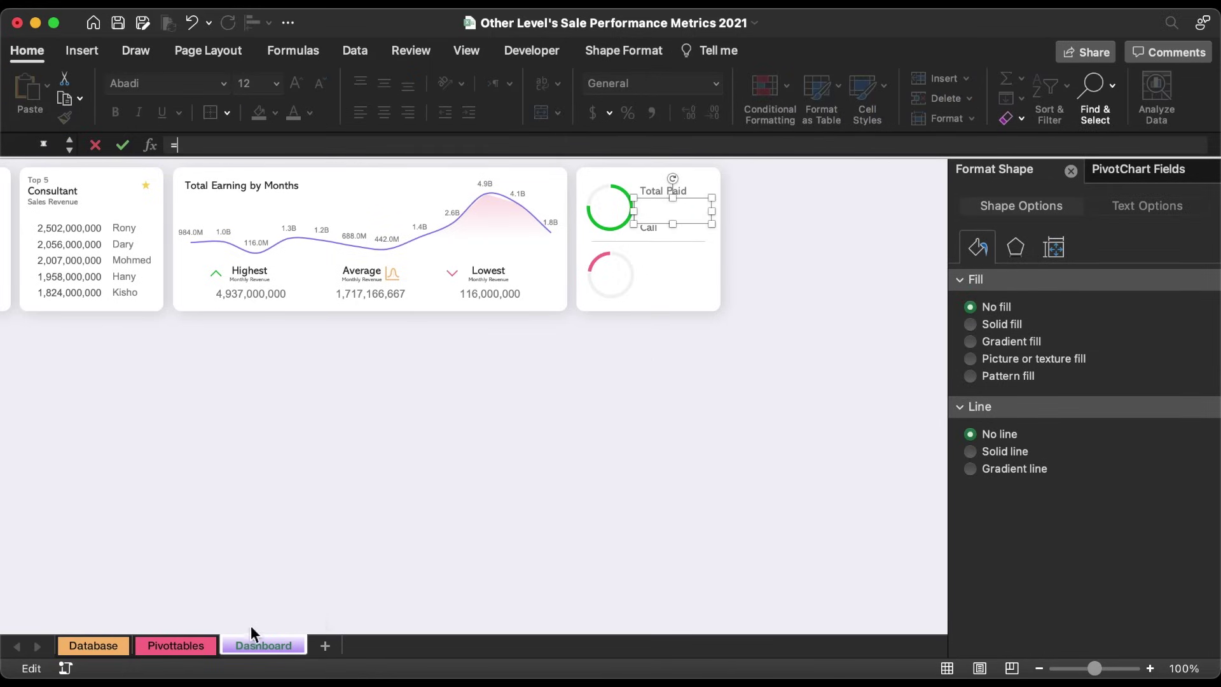
left_click(188, 644)
left_click(550, 261)
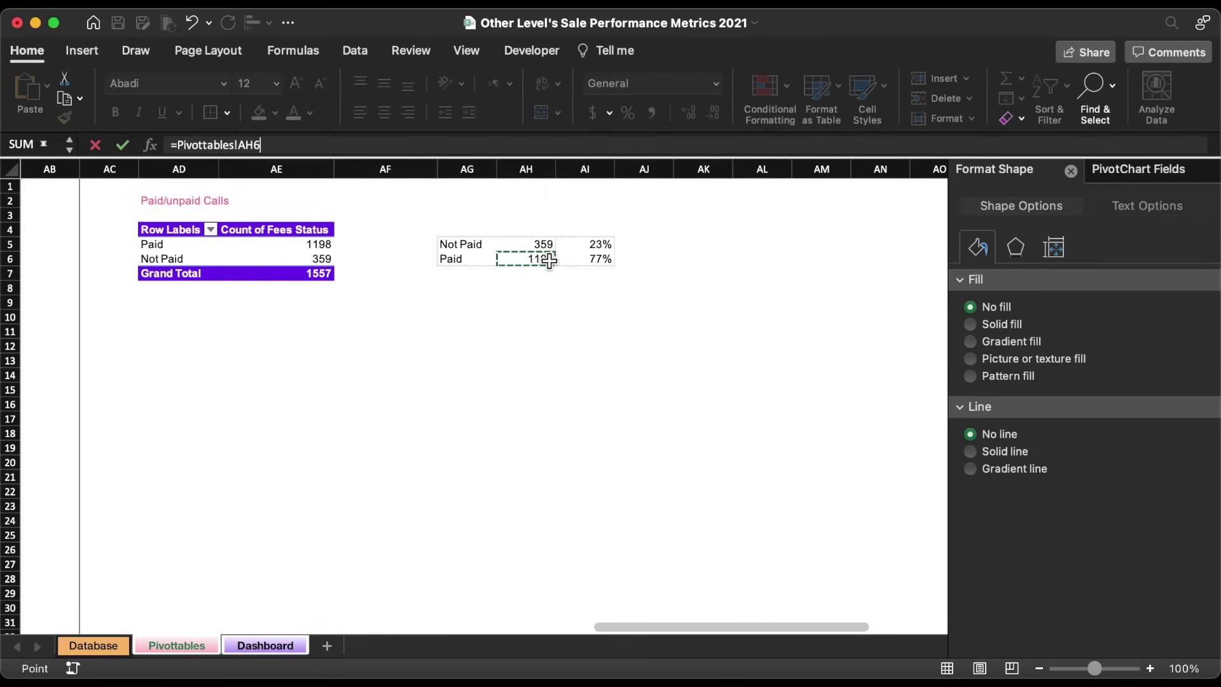
key("Return")
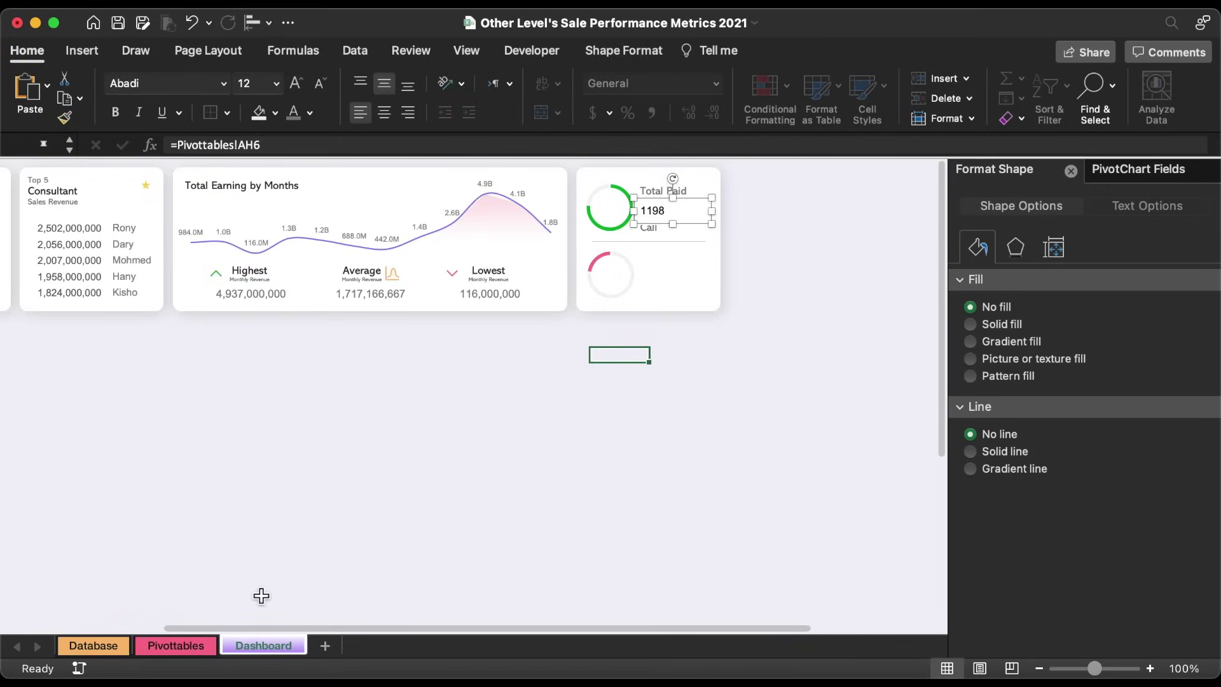
Format counts AH5:AH6 with thousands separators and no decimals, showing 1,198.
left_click(185, 640)
left_click_drag(527, 244, 528, 259)
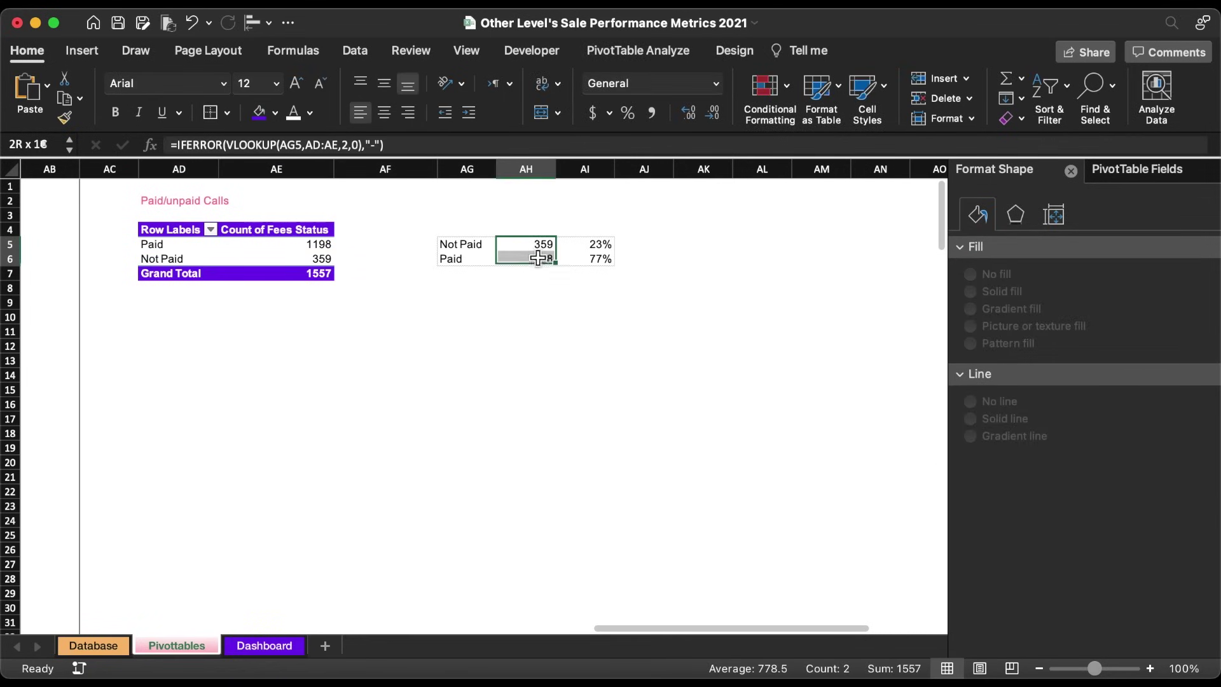
left_click(651, 112)
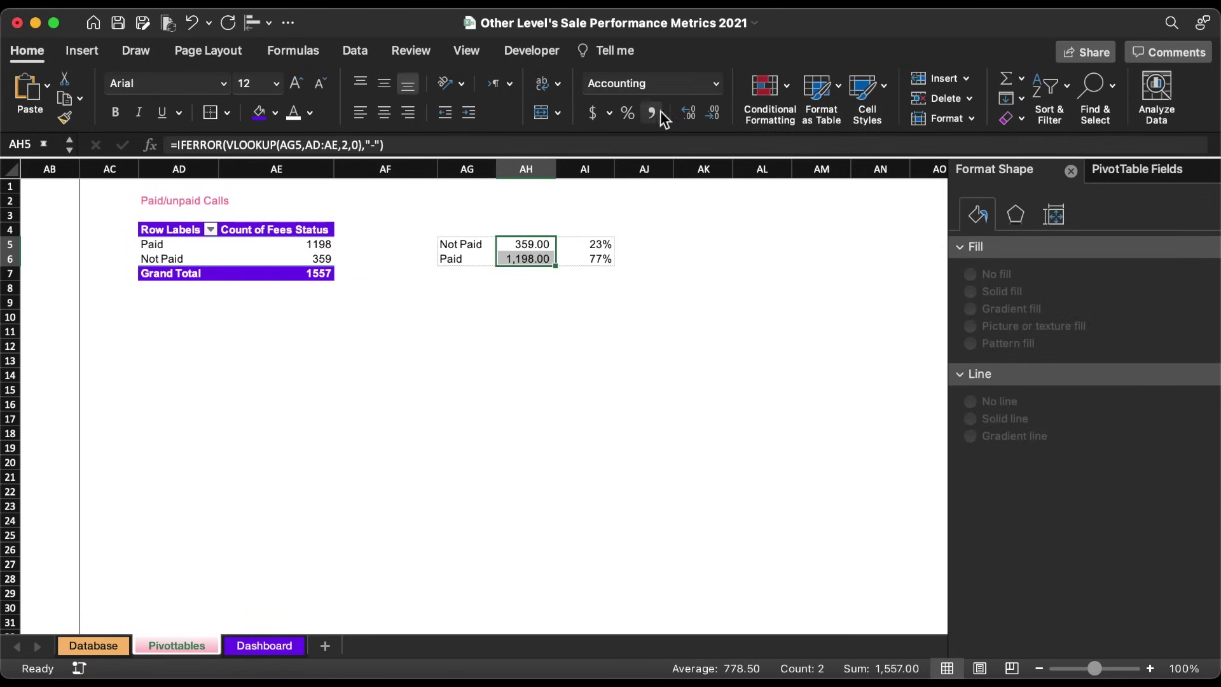
left_click(713, 114)
left_click(714, 115)
Duplicate the value box, centre it on the green doughnut, and link it to AI6's 77%.
left_click(264, 645)
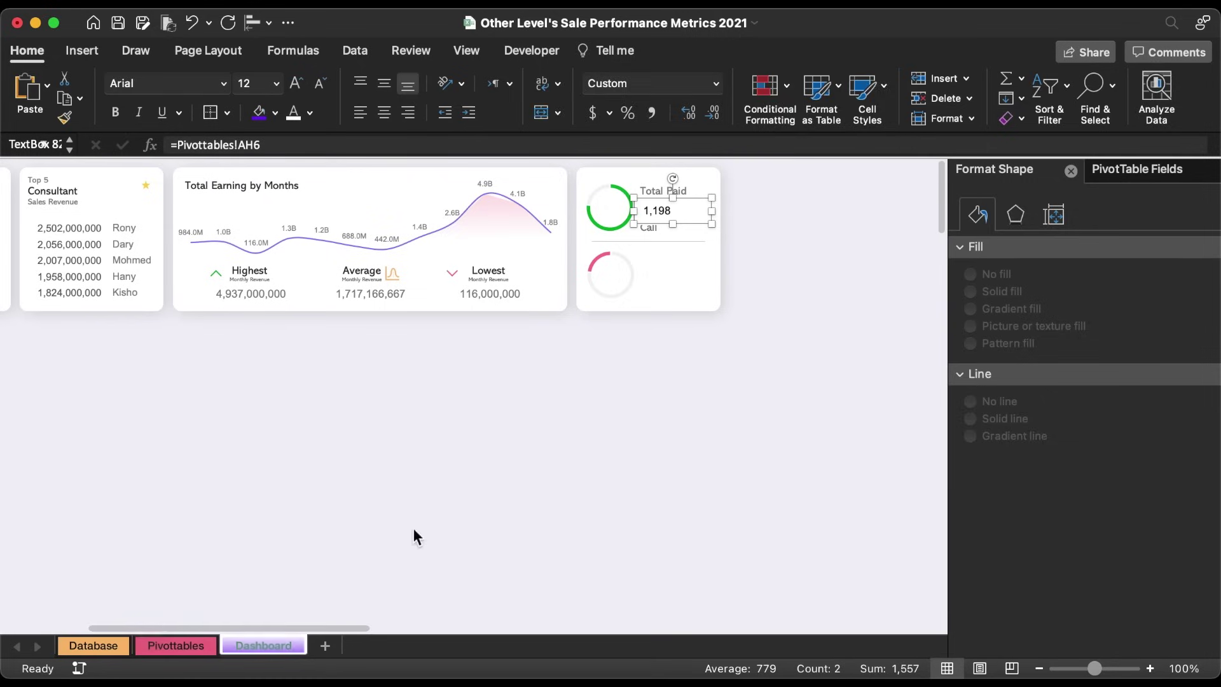
key("super+d")
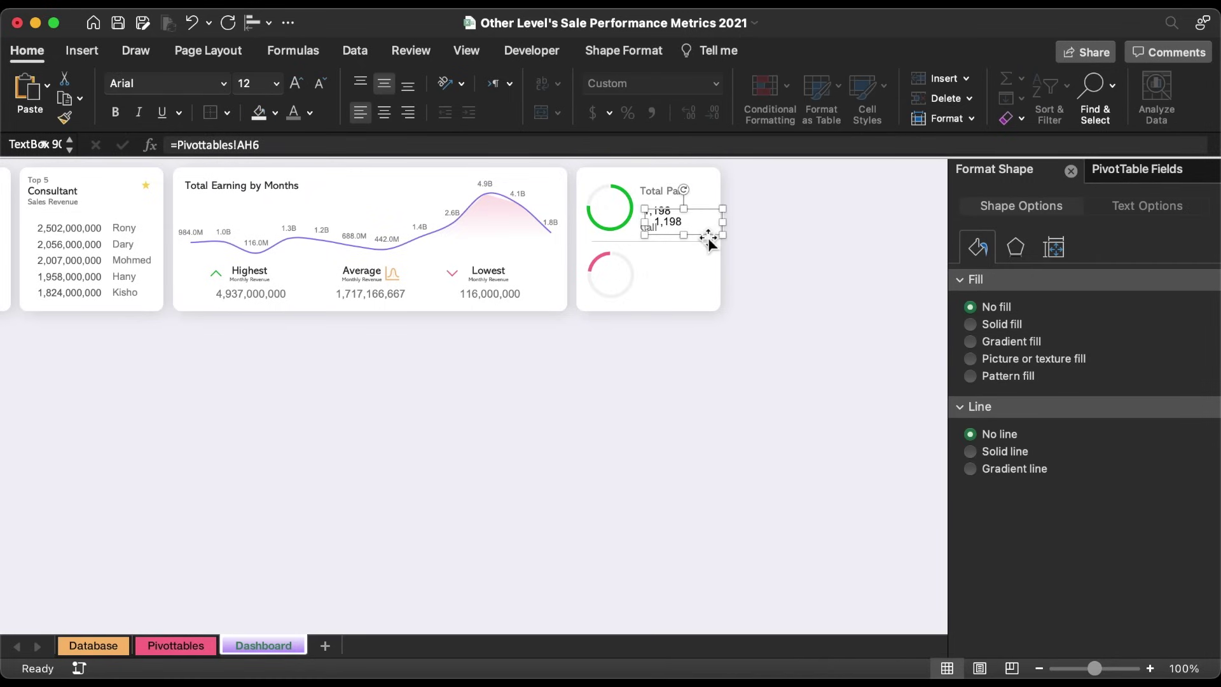
left_click_drag(708, 237, 630, 200)
left_click(384, 112)
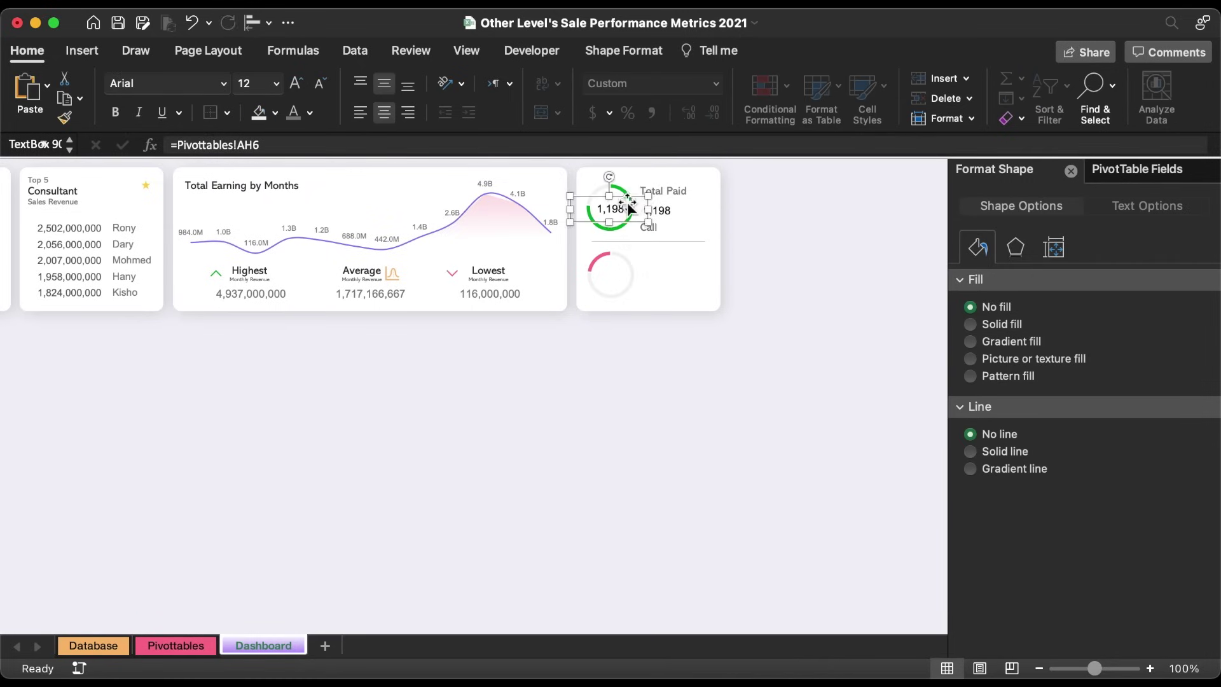
triple_click(467, 150)
type("=")
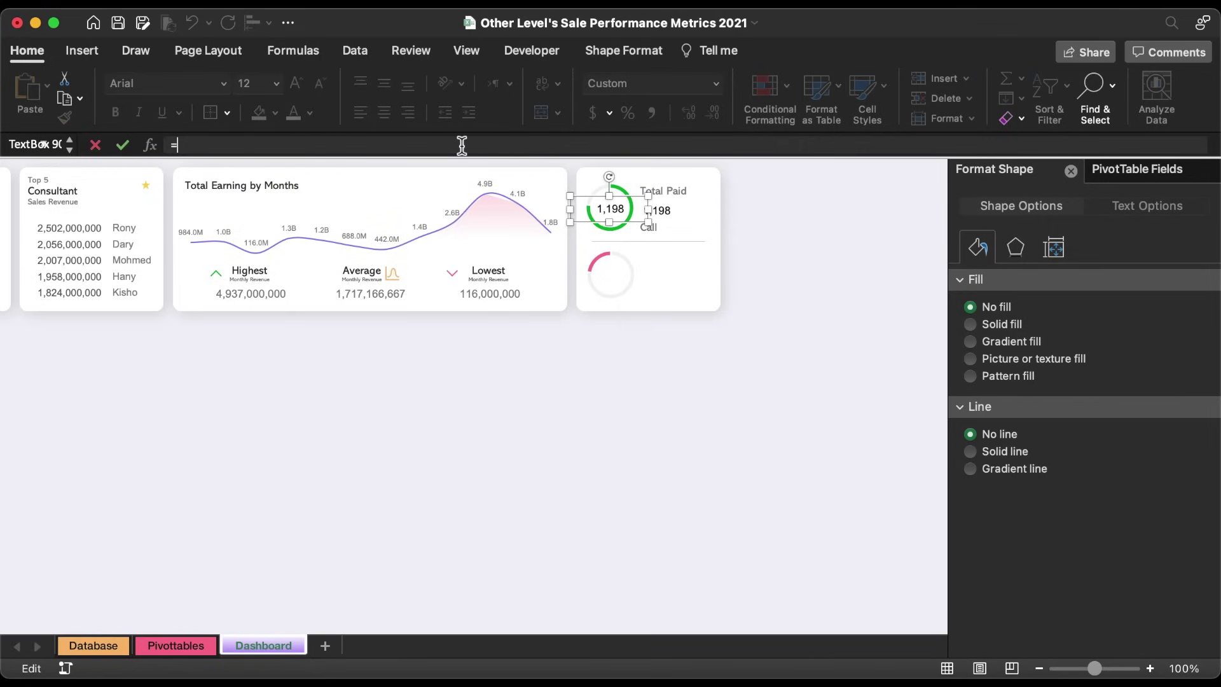
left_click(178, 643)
left_click(585, 258)
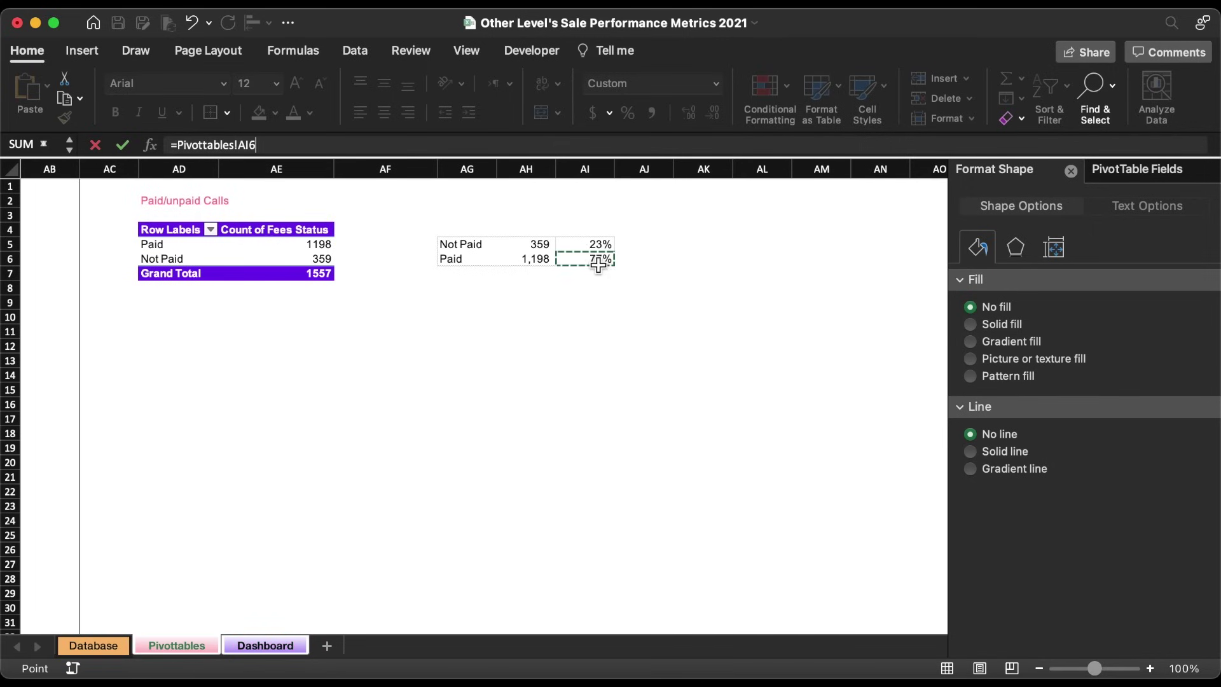
key("Return")
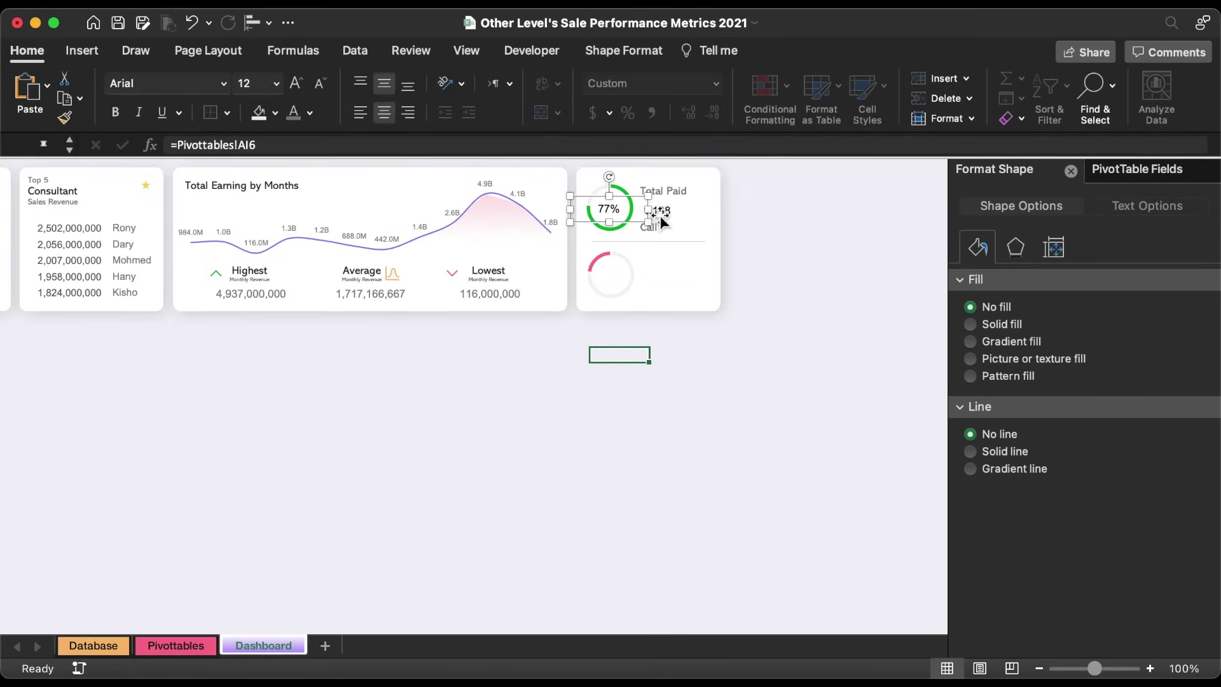
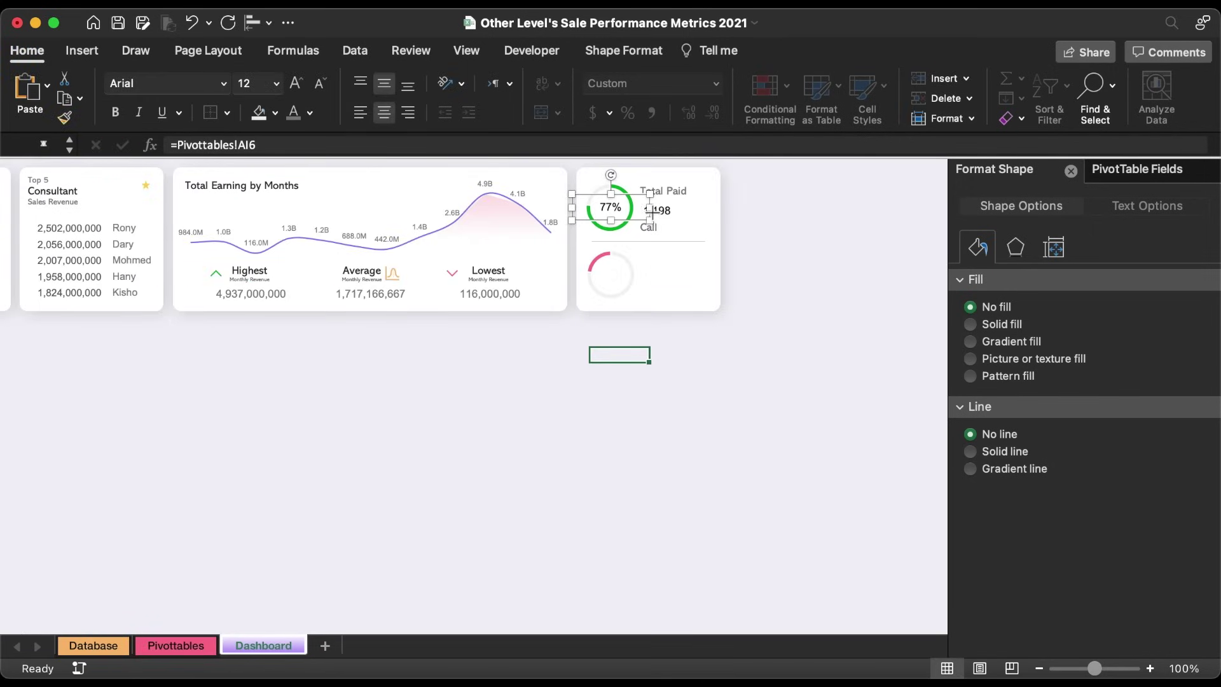
Narrow the 77% text box, make it dark grey, and shrink the Call label to 8 pt.
left_click_drag(652, 210, 637, 214)
left_click(312, 110)
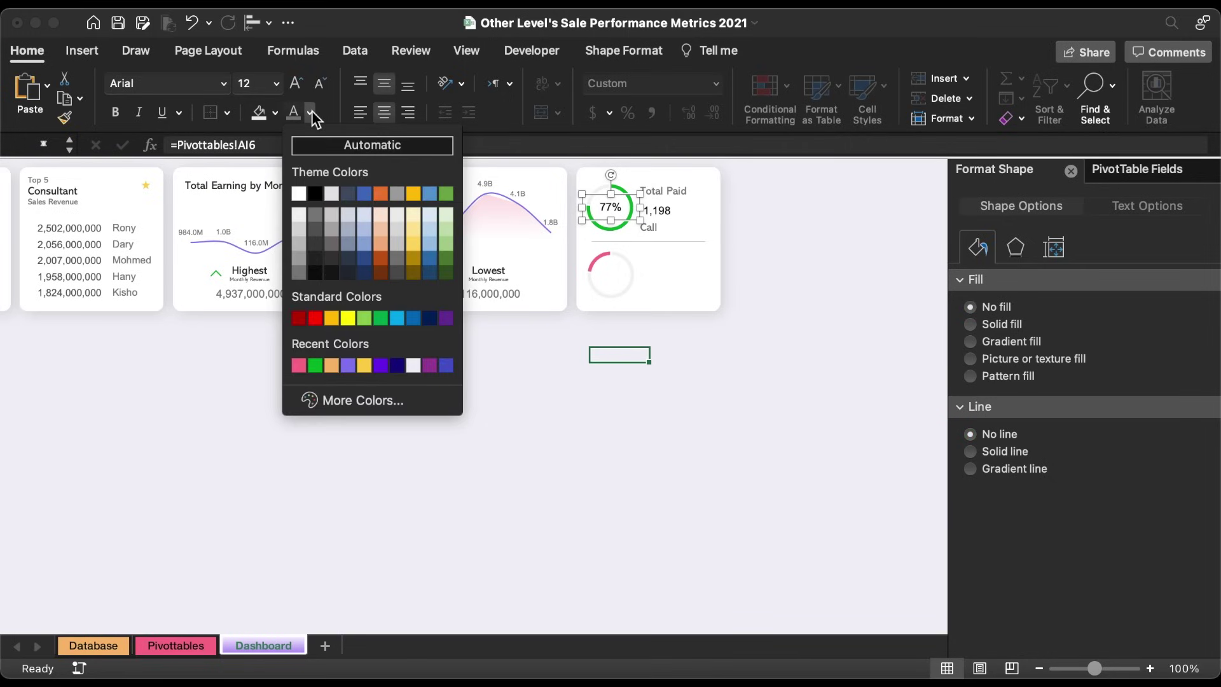
left_click(314, 229)
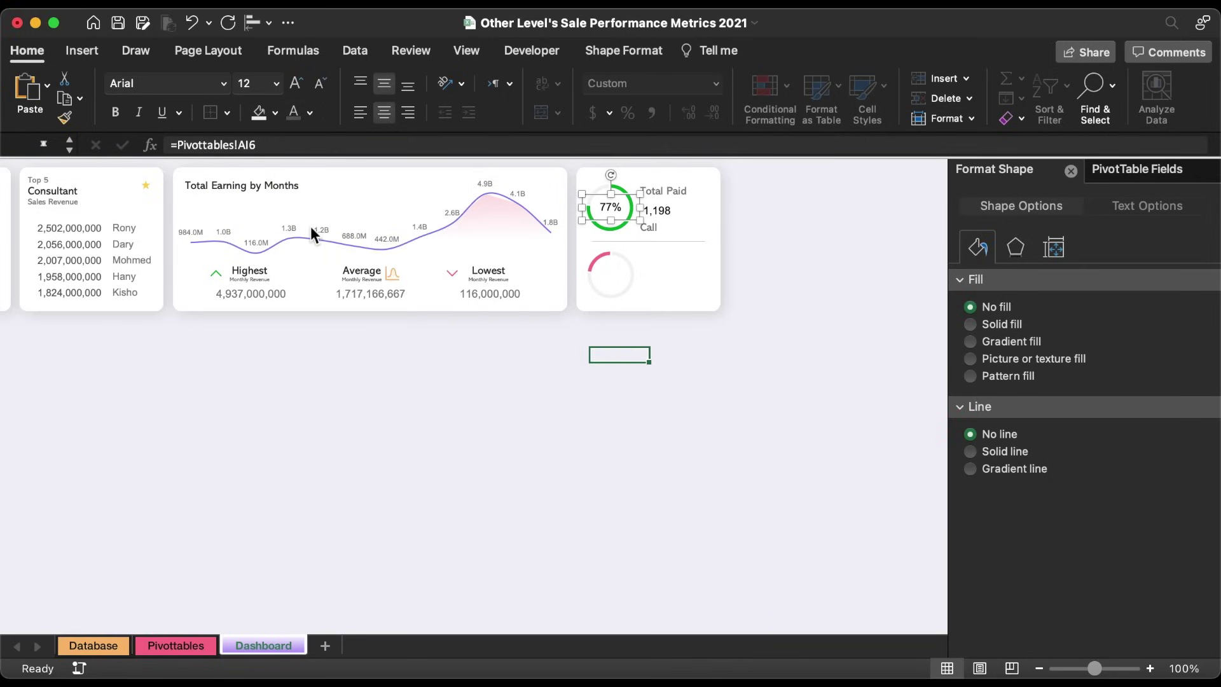
left_click(655, 229)
left_click(323, 83)
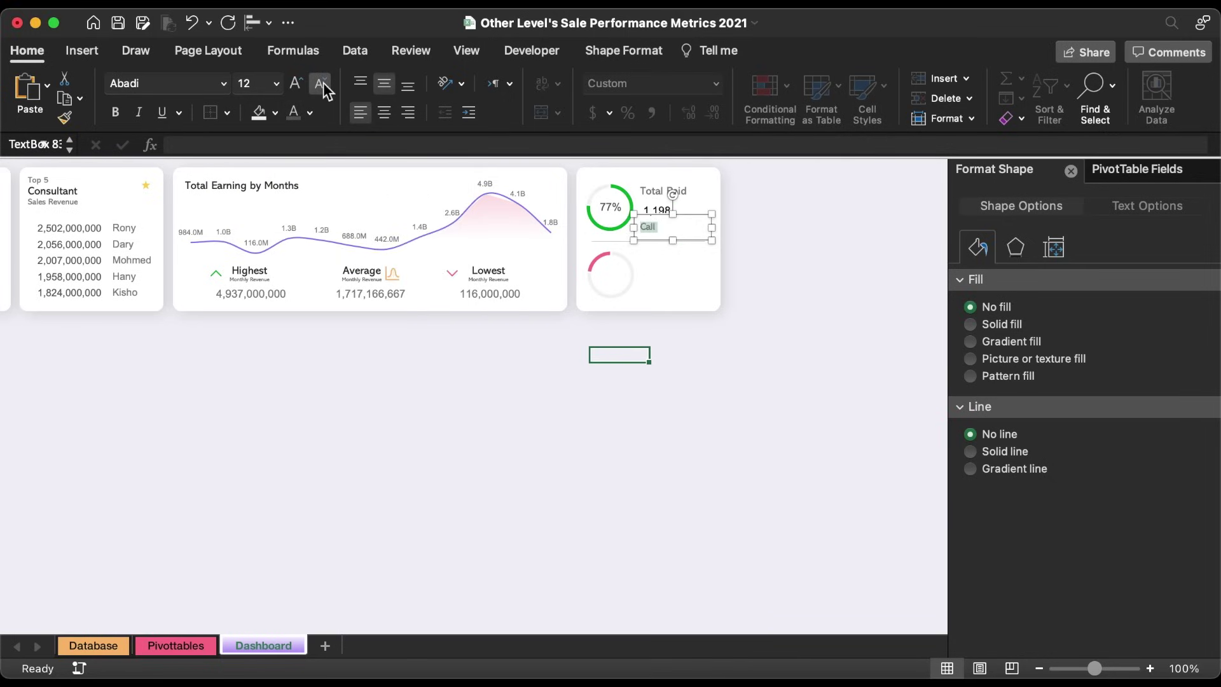
left_click(323, 82)
left_click(326, 83)
left_click(325, 82)
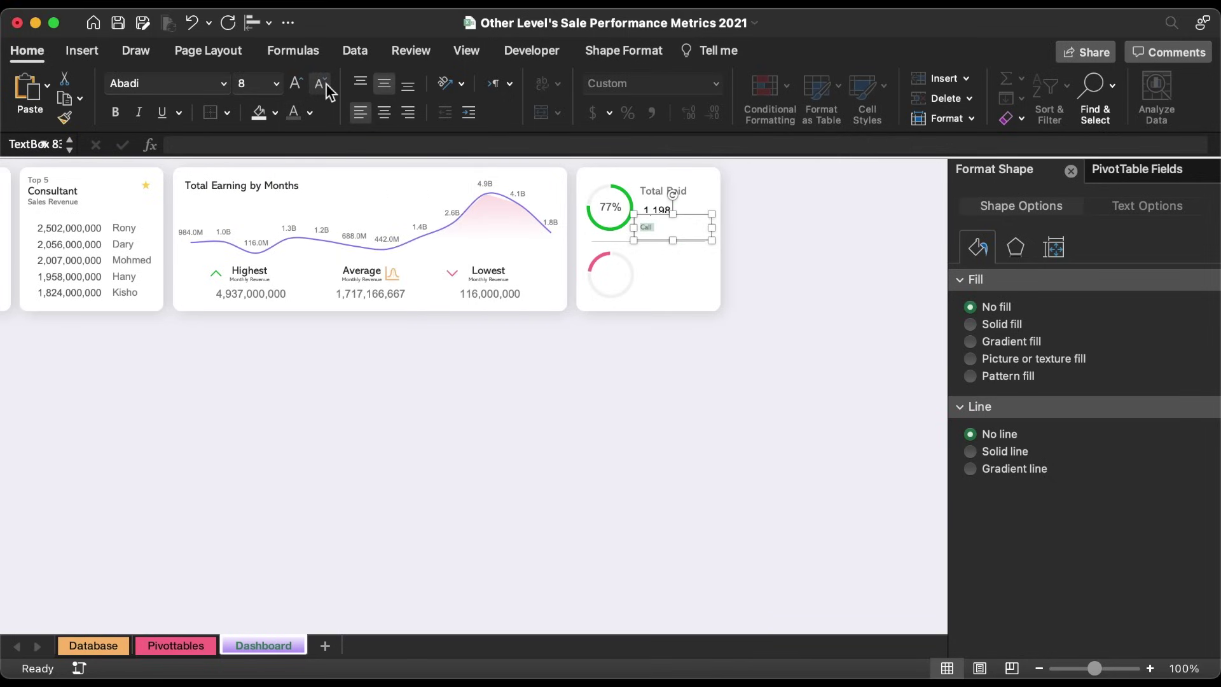
Group the Total Paid, 1,198 and Call labels and place a copy beside the lower ring.
left_click(657, 210, "shift")
left_click(652, 190, "shift")
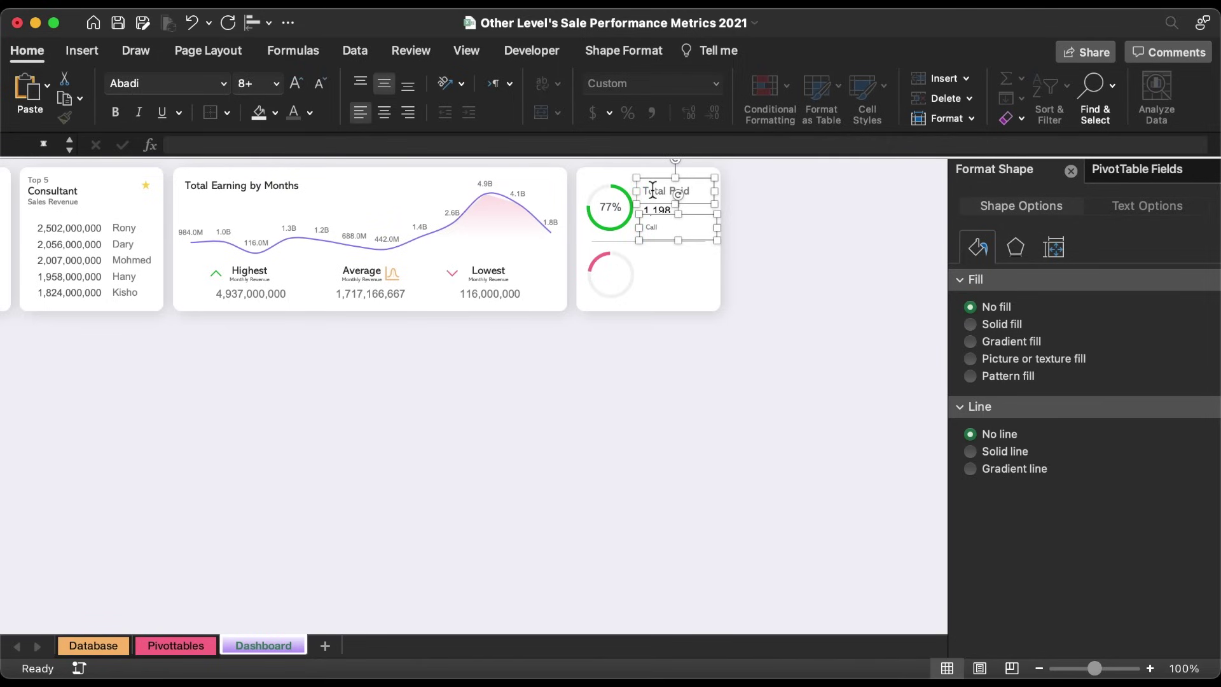
left_click(662, 210, "shift")
right_click(660, 209)
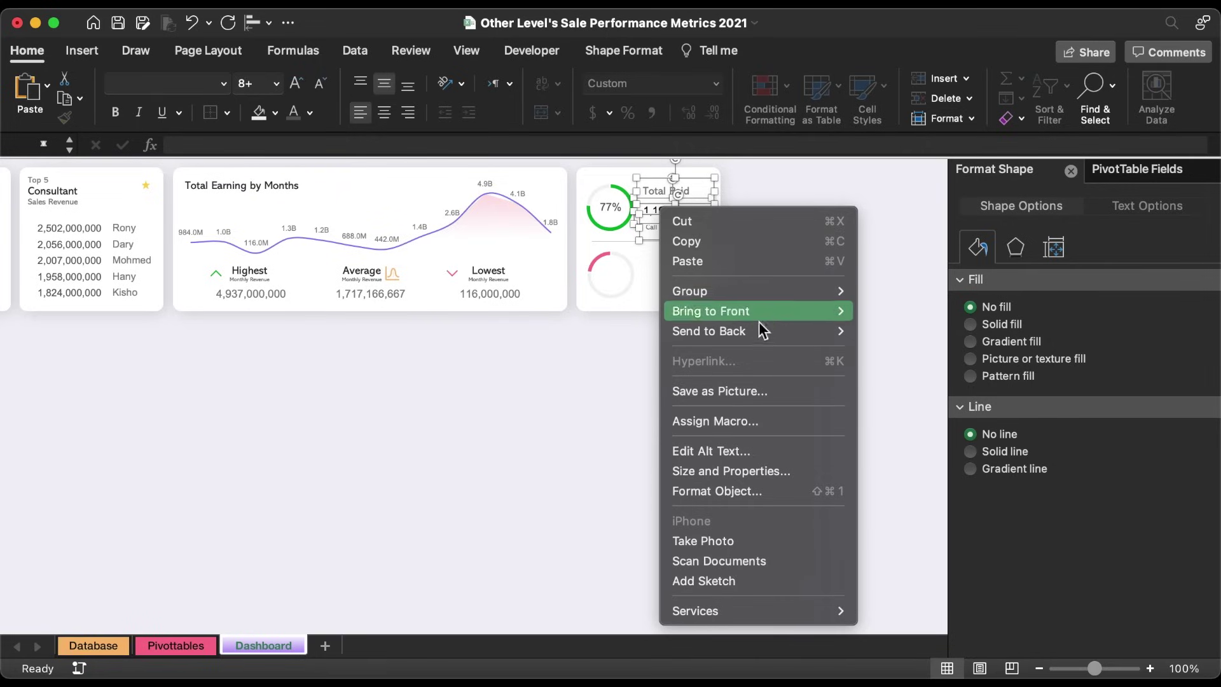
mouse_move(753, 291)
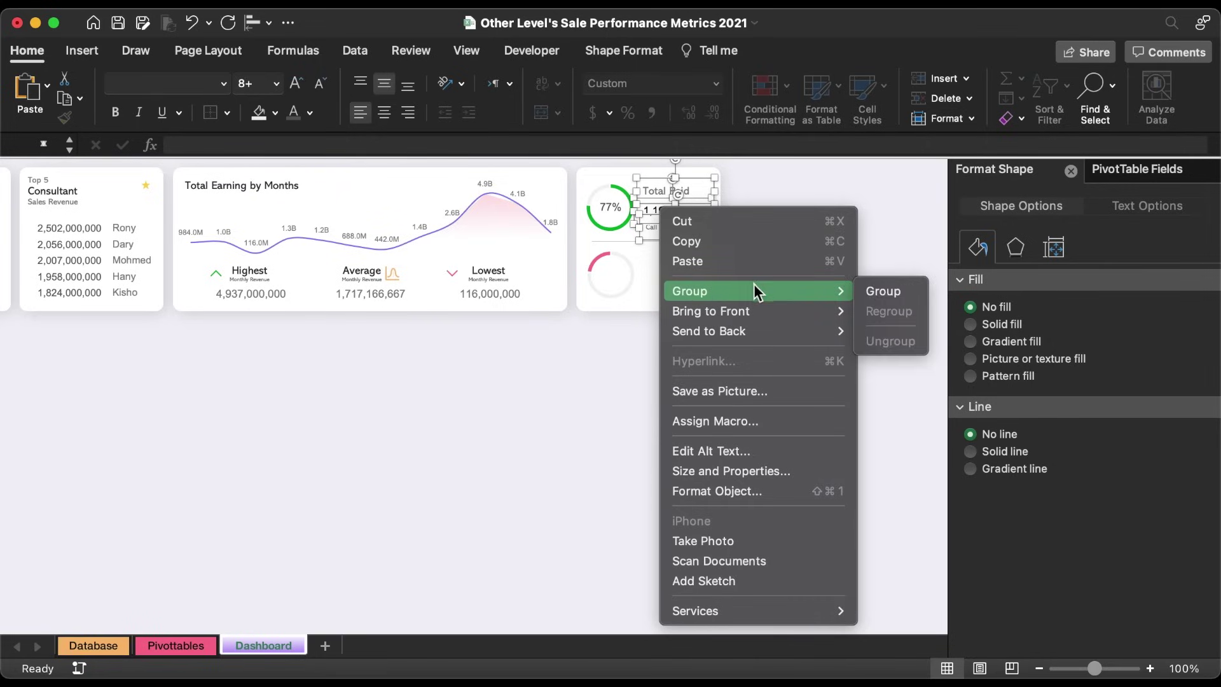
left_click(889, 291)
left_click_drag(702, 166, 700, 232)
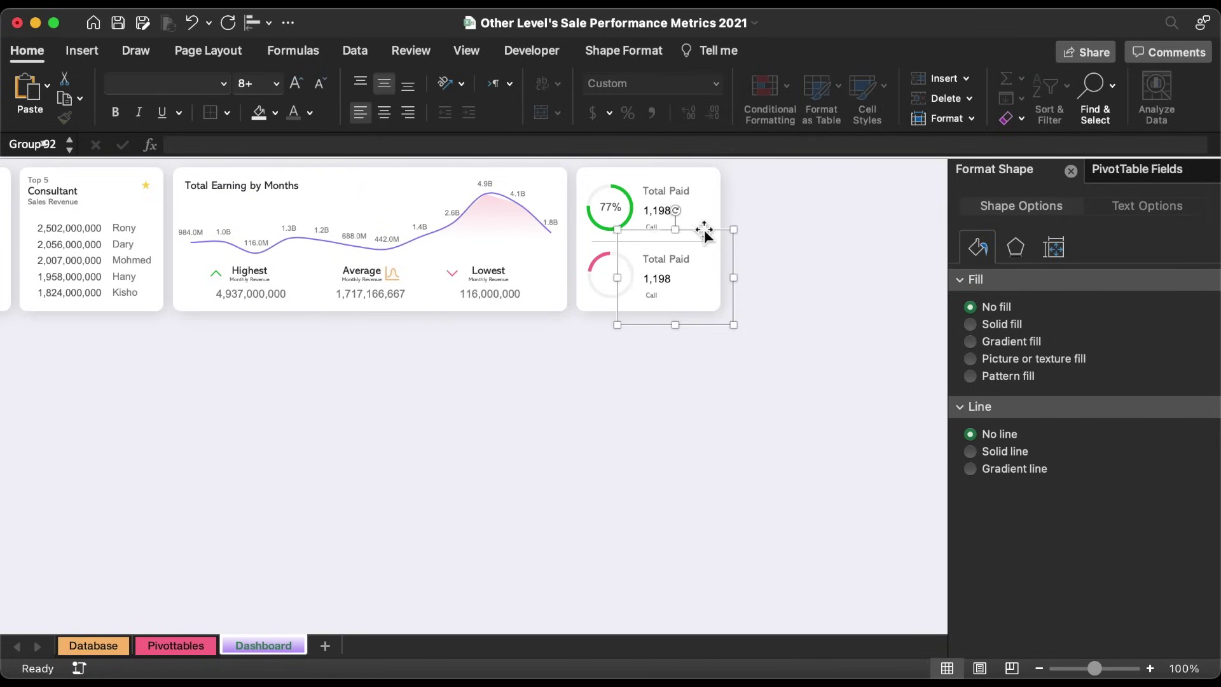
Relink the copied value to =Pivottables!AH5 so it shows 359, in grey.
left_click(674, 261)
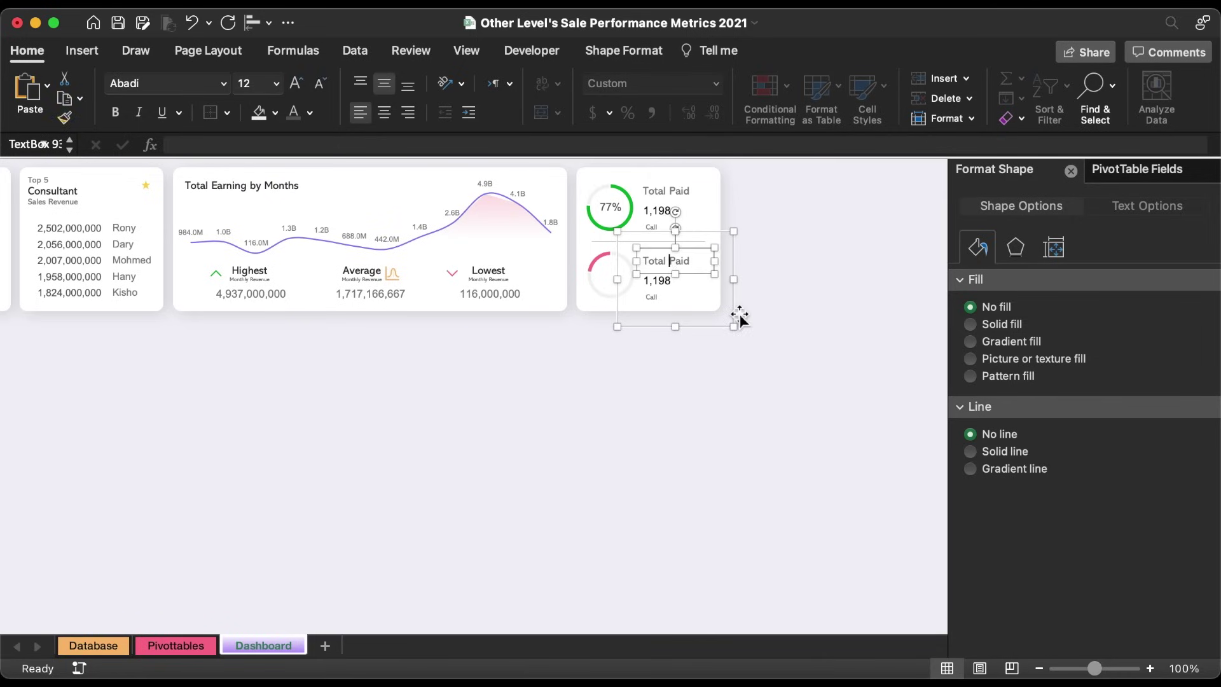
left_click(656, 286)
left_click(395, 153)
key("shift+Left")
key("shift+Left")
key("shift+Left")
key("shift+Left")
key("shift+Left")
key("shift+Left")
key("shift+Left")
key("shift+Left")
key("shift+Left")
key("shift+Left")
key("shift+Left")
key("shift+Left")
key("shift+Left")
key("shift+Left")
key("shift+Left")
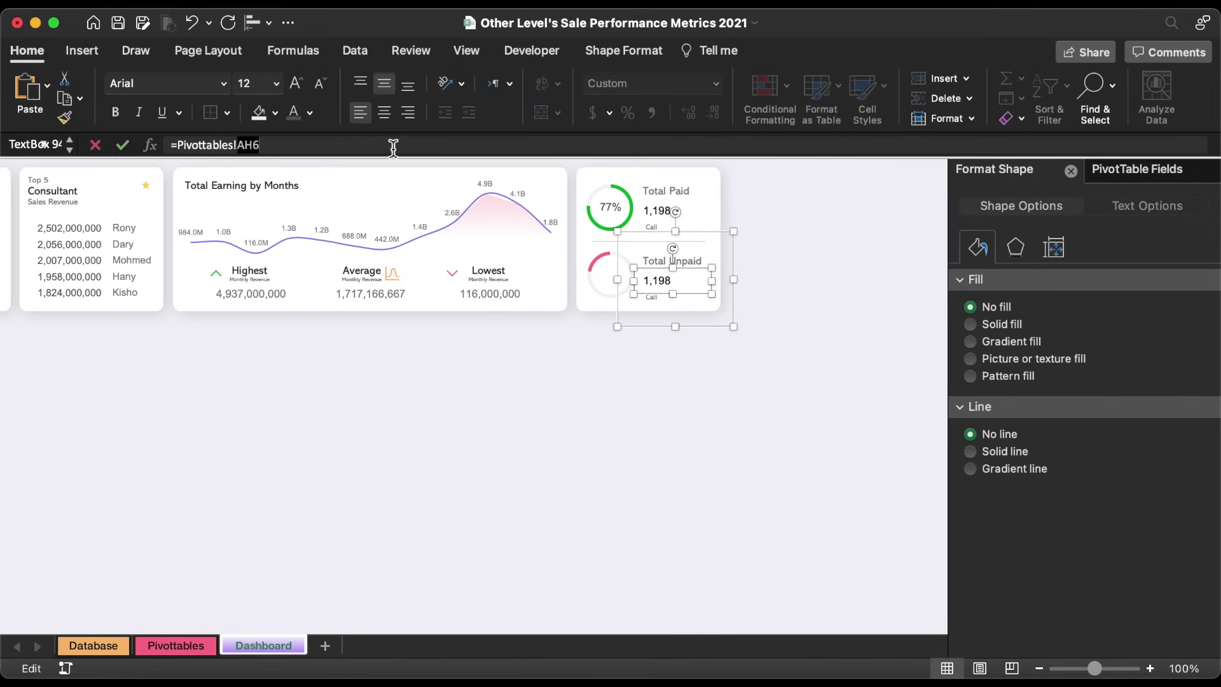
key("BackSpace")
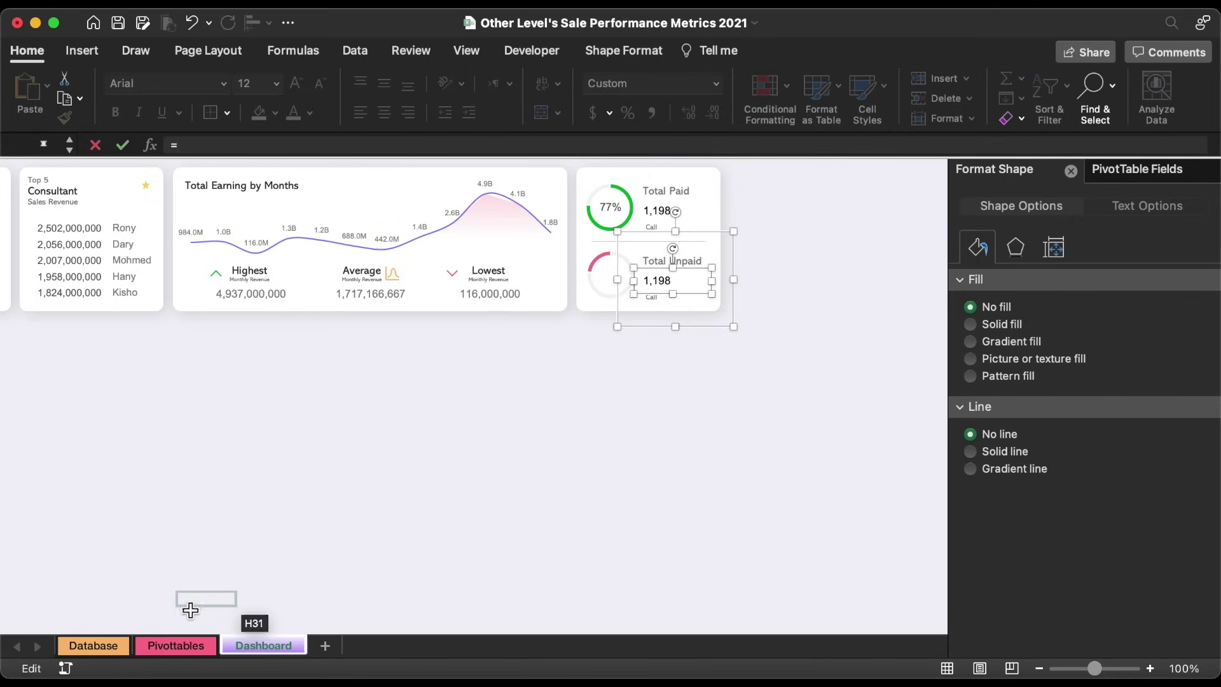
left_click(184, 644)
left_click(523, 249)
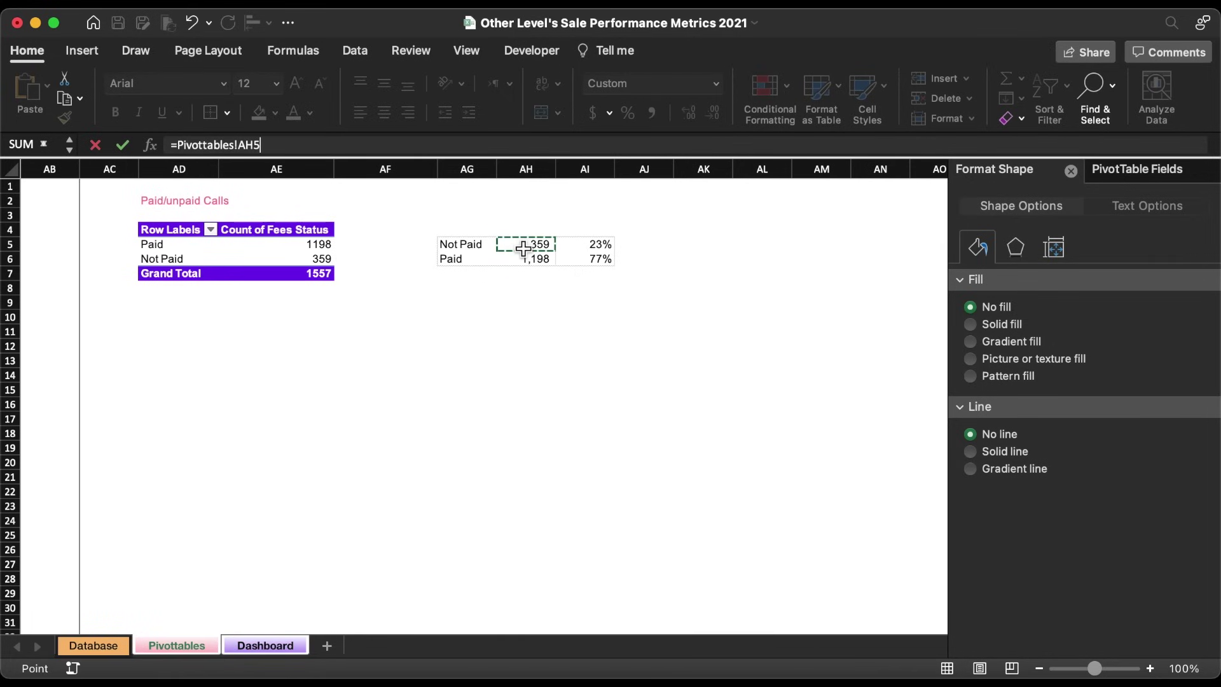
key("Return")
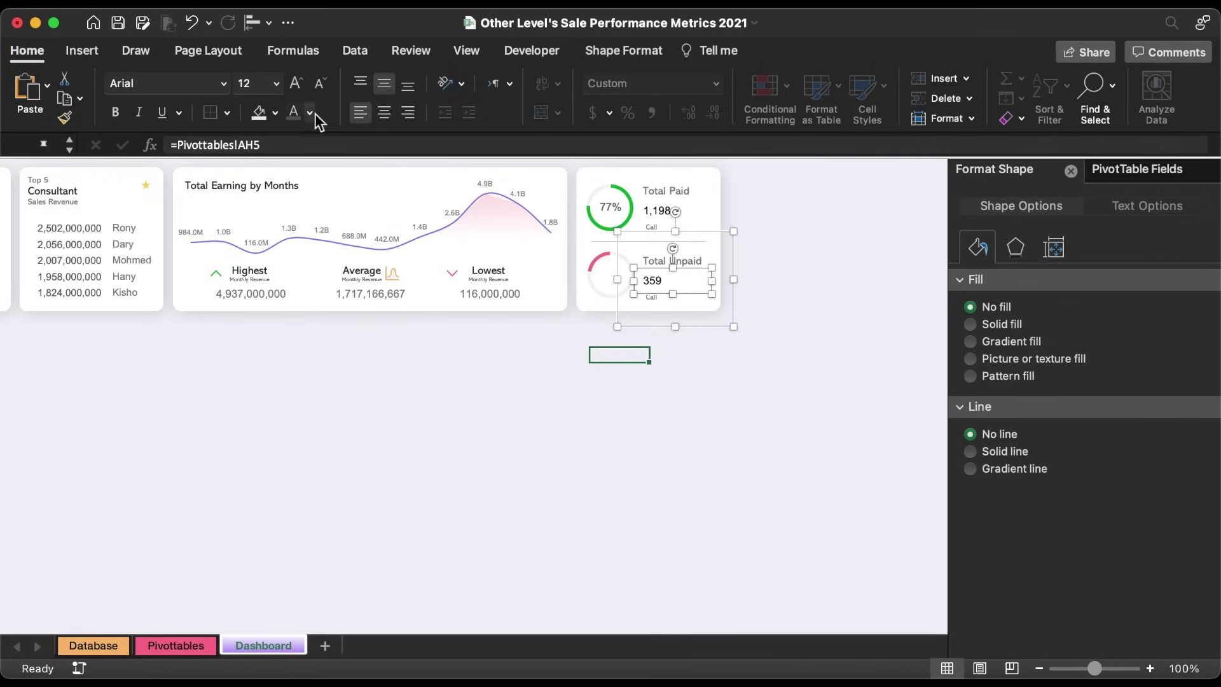
left_click(311, 113)
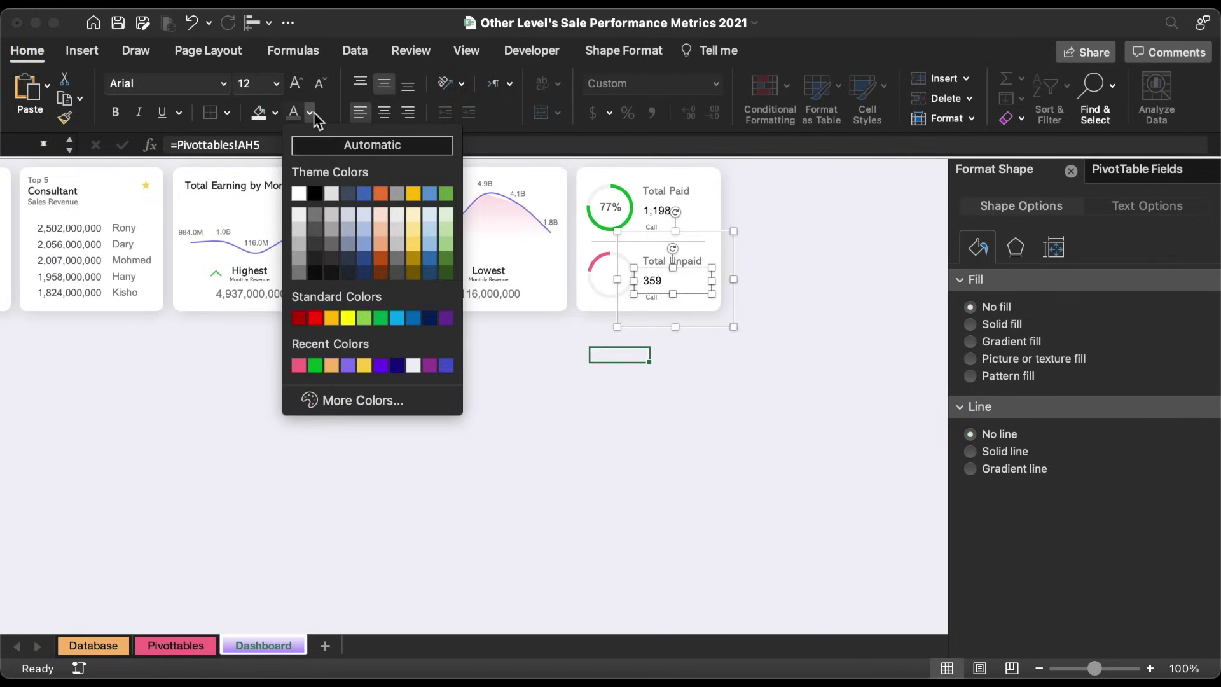
left_click(316, 243)
Copy the 77% label into the pink ring, link it to =Pivottables!AI5 (23%), and make it lighter grey.
left_click(664, 214)
left_click(669, 212)
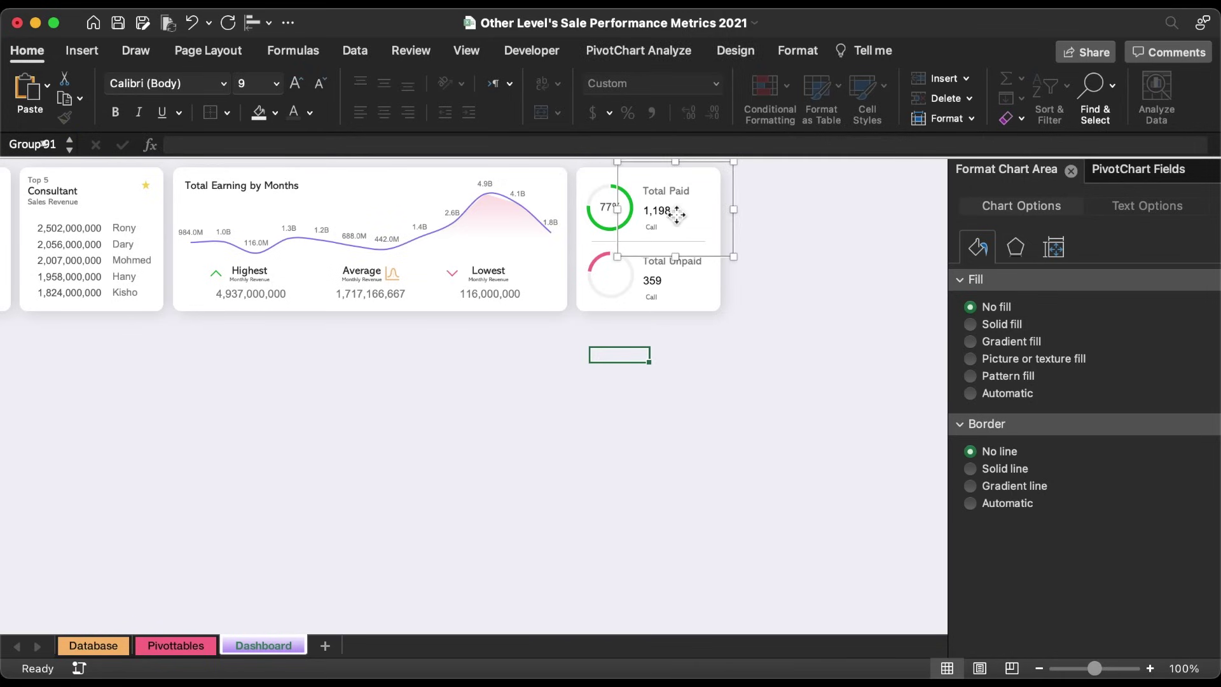
left_click(668, 213)
left_click(612, 208)
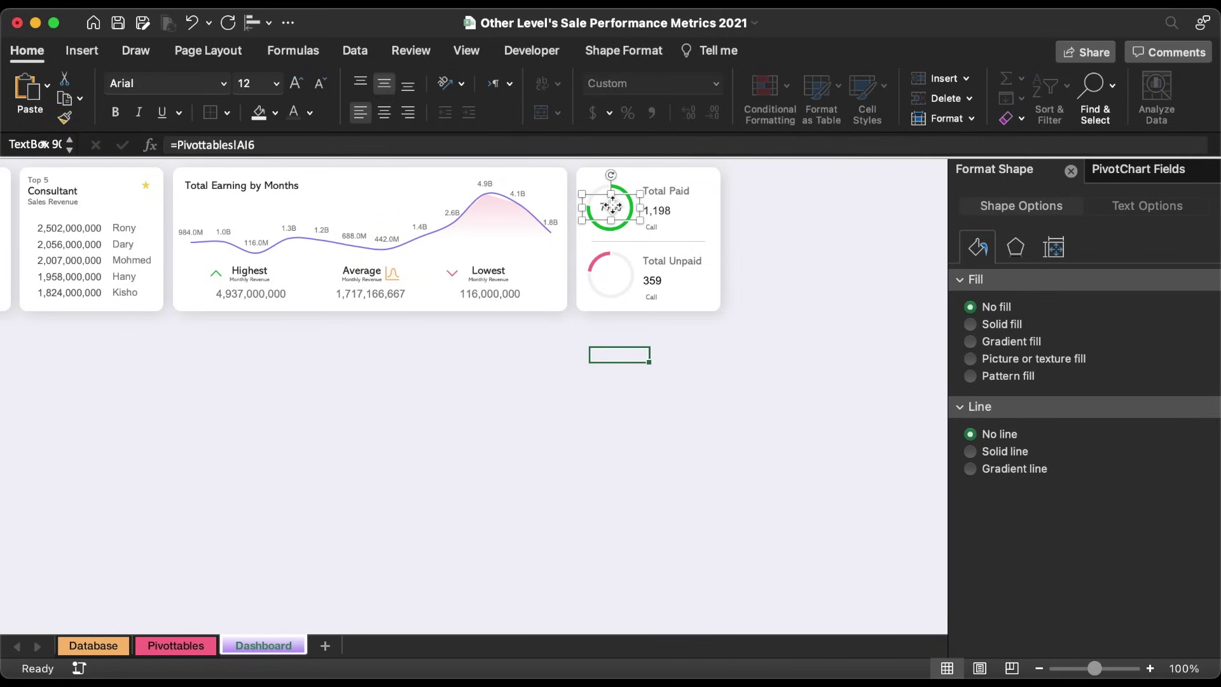
left_click_drag(612, 210, 620, 273)
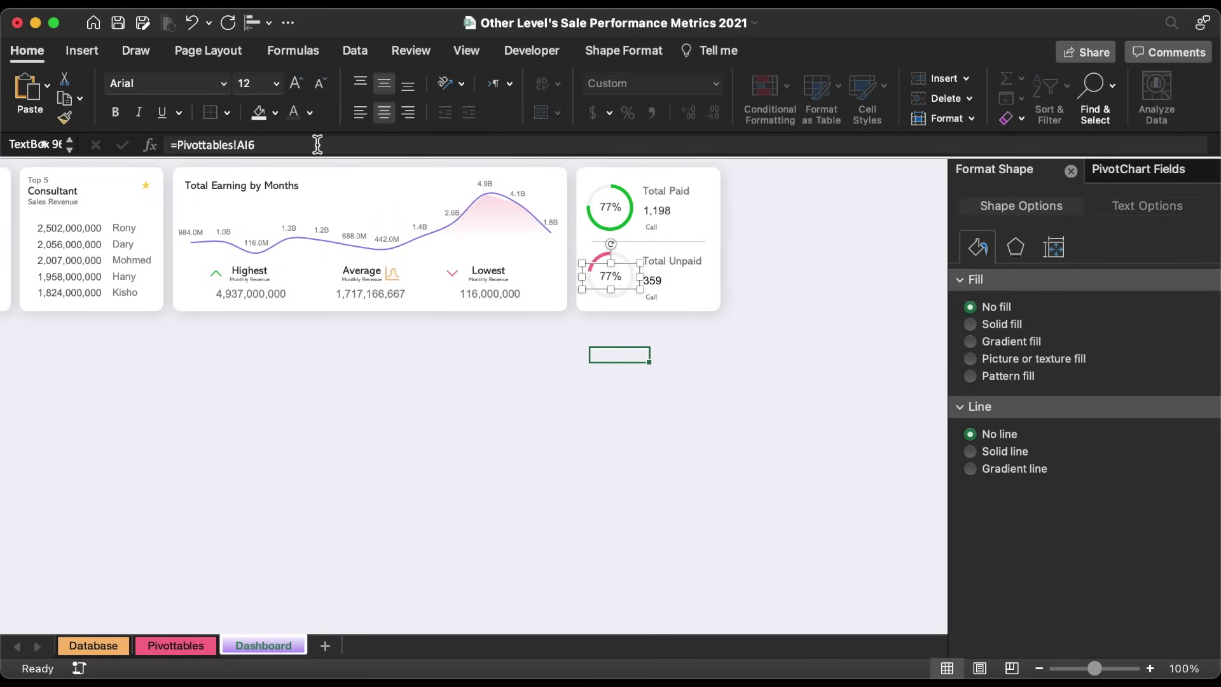
key("super+a")
type("=")
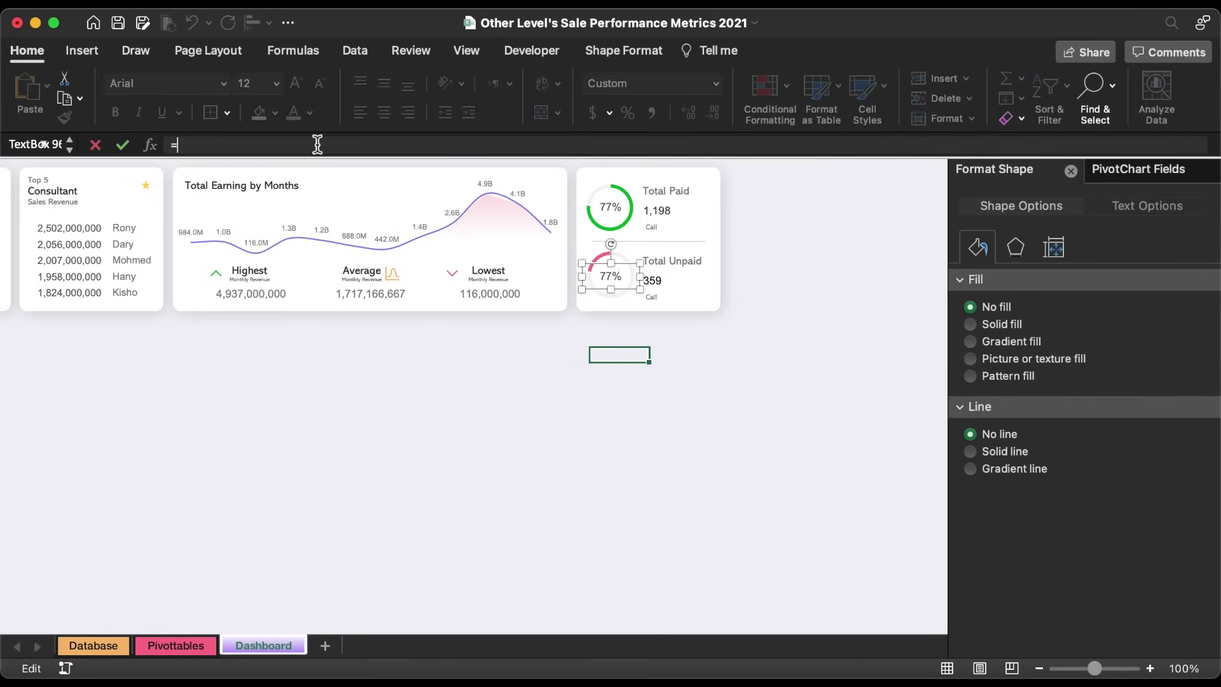
left_click(192, 647)
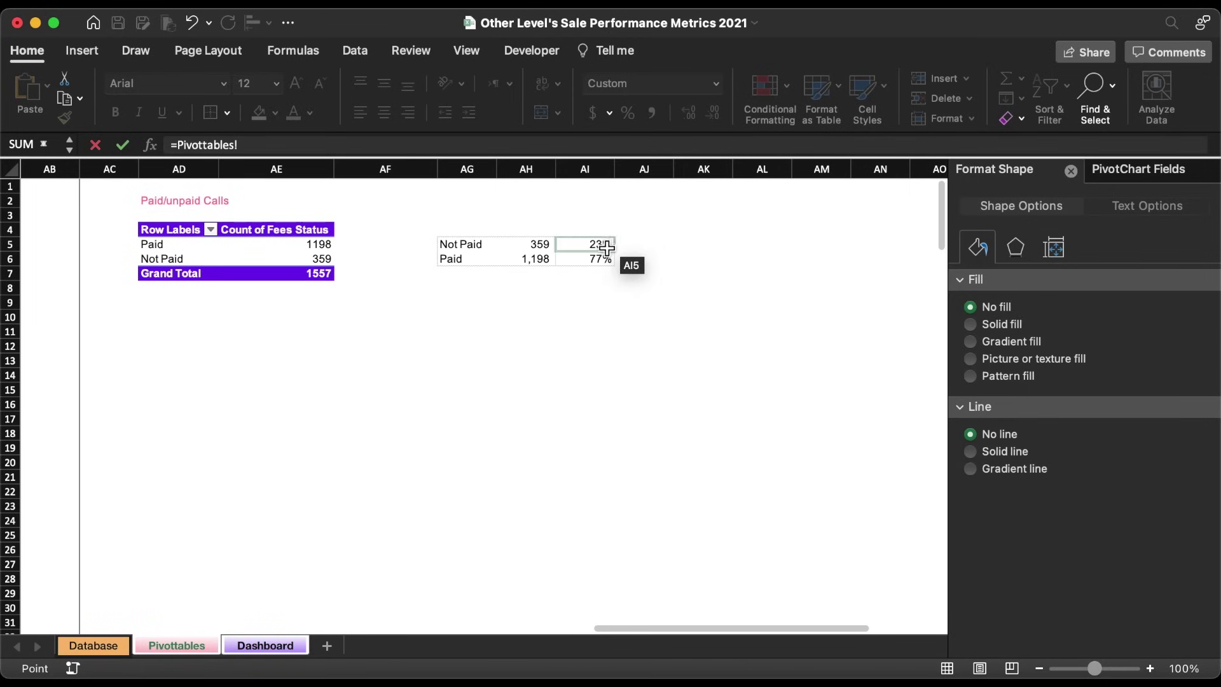
left_click(606, 248)
key("Return")
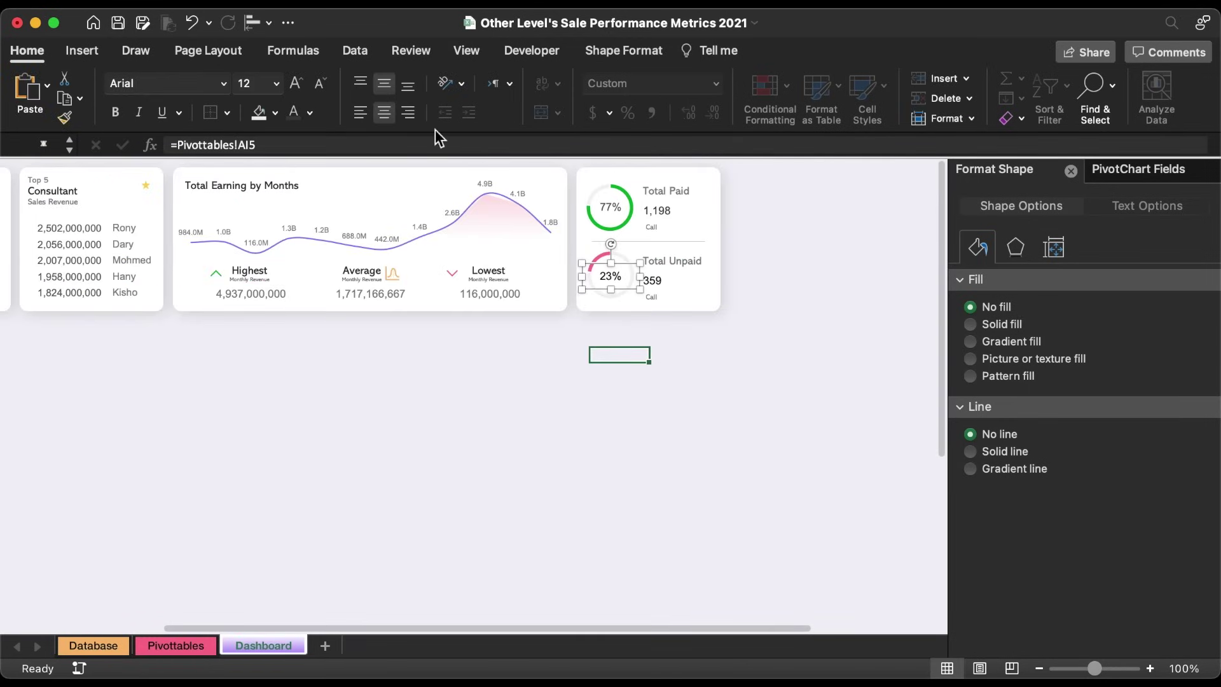
left_click(310, 113)
left_click(319, 231)
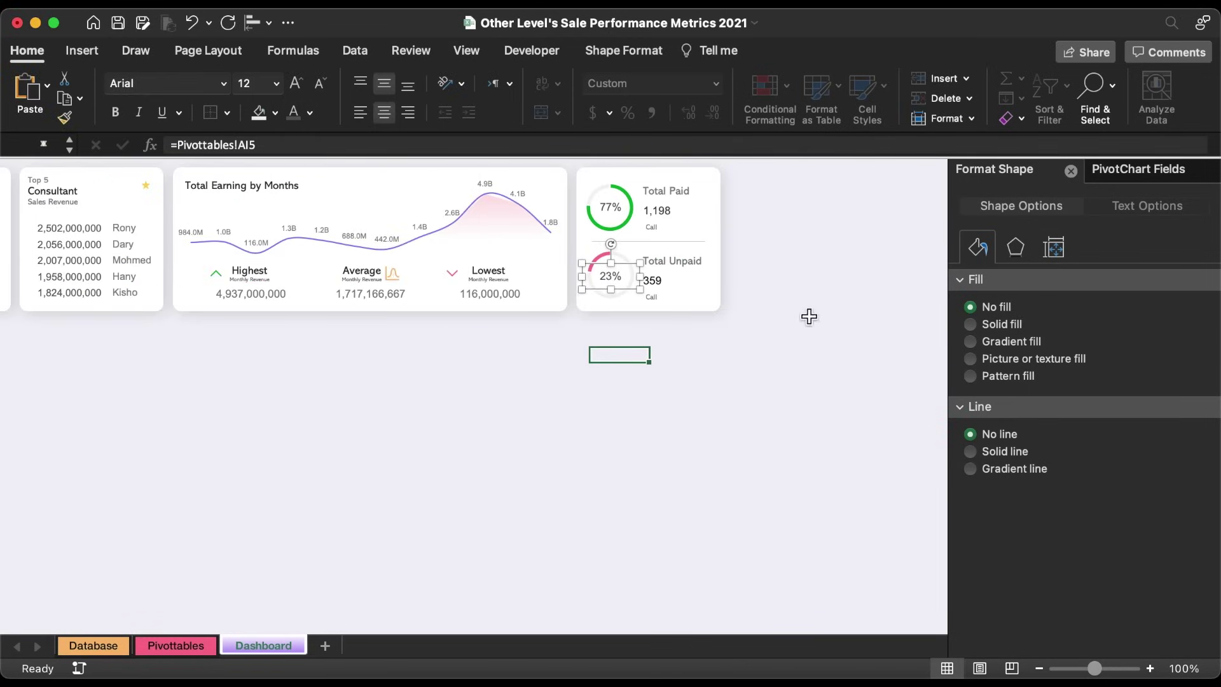
Enlarge the 359 value to 14 pt and nudge it into alignment.
left_click(672, 212)
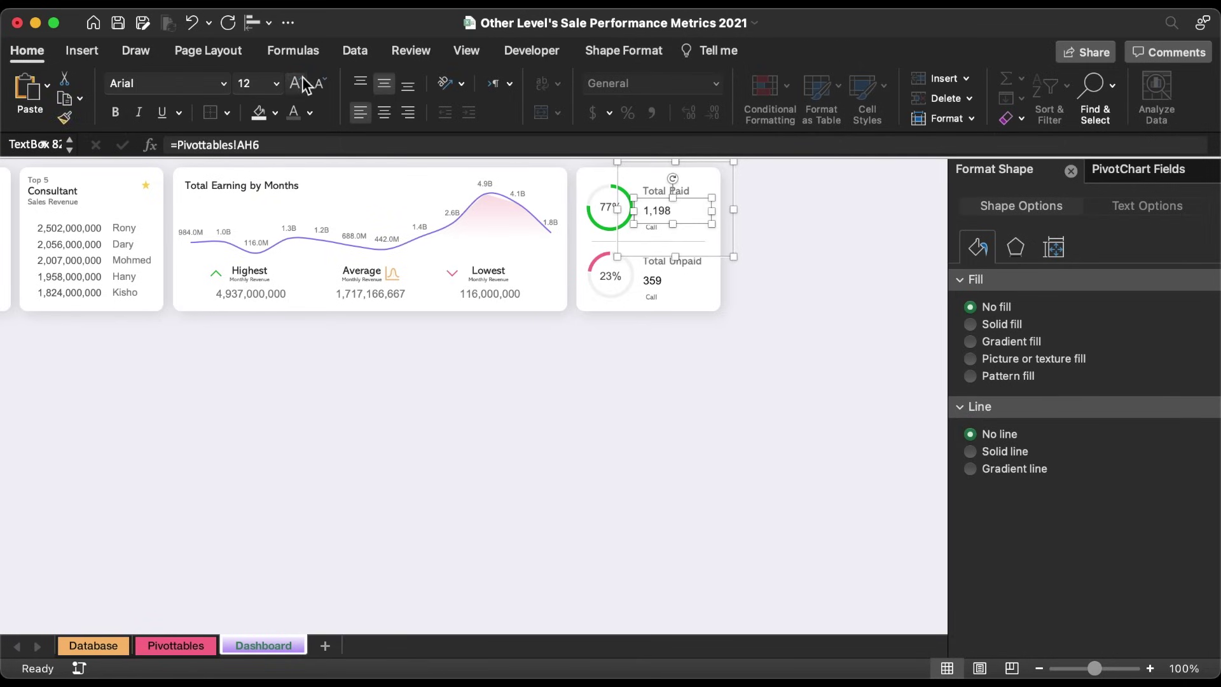
left_click(653, 281)
left_click(654, 280)
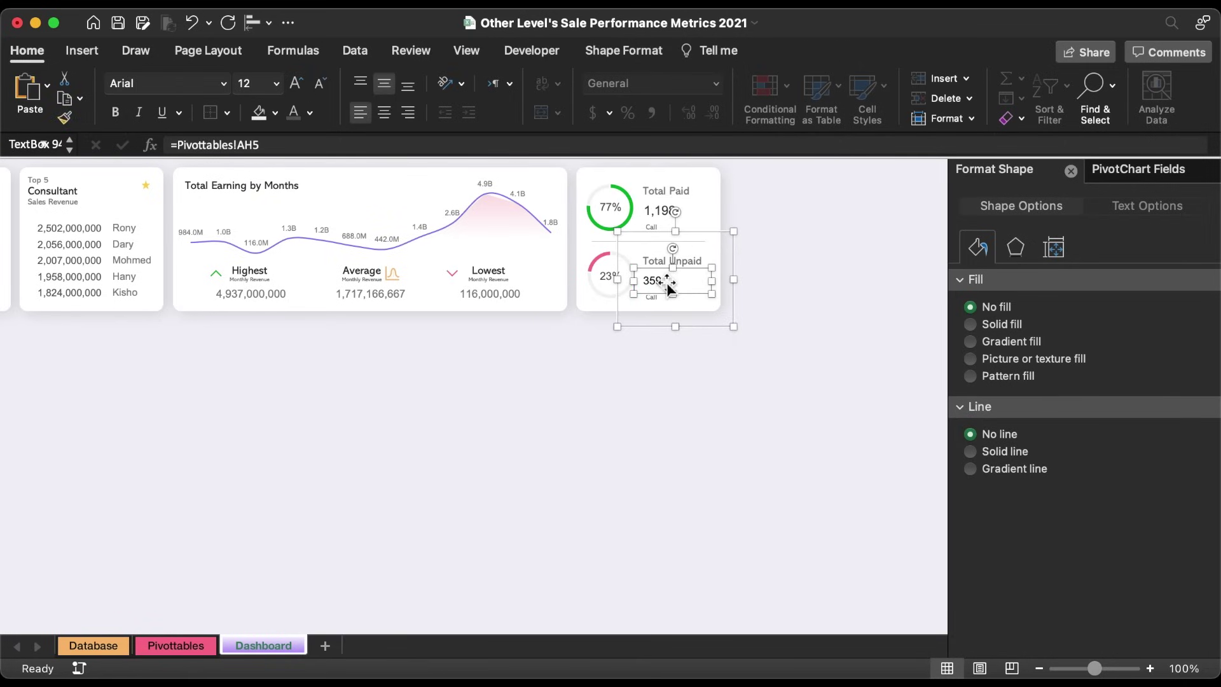
left_click(303, 83)
left_click_drag(687, 282, 688, 285)
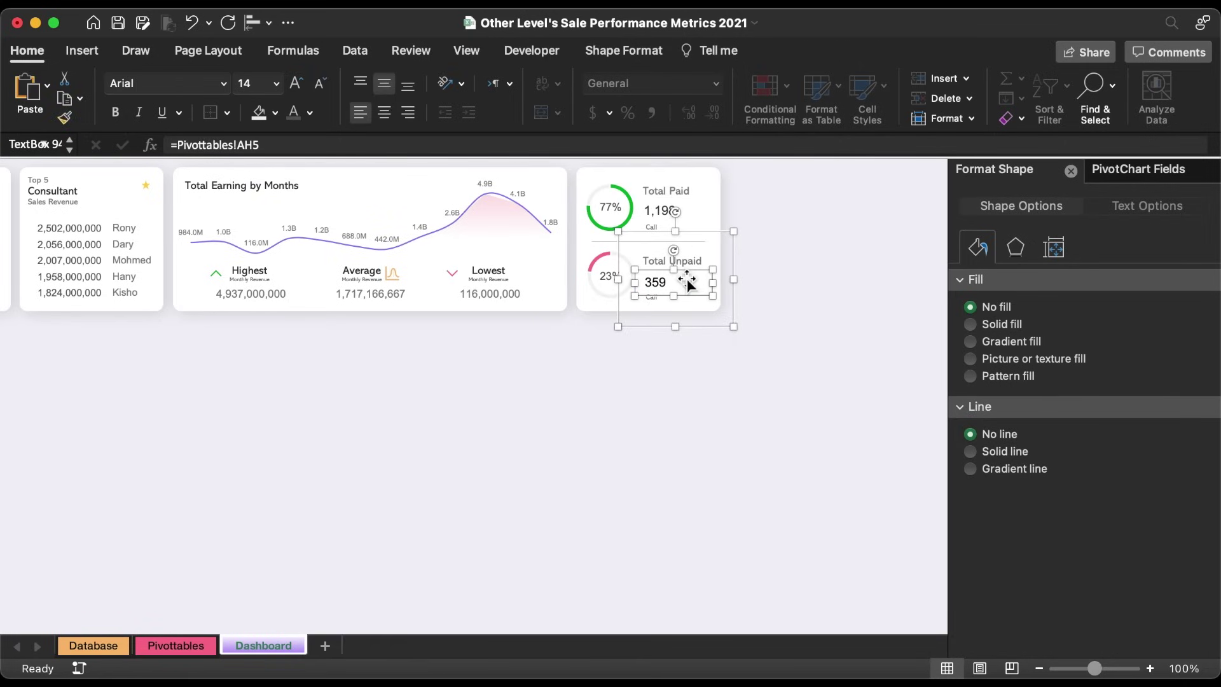
left_click(660, 216)
left_click(661, 217)
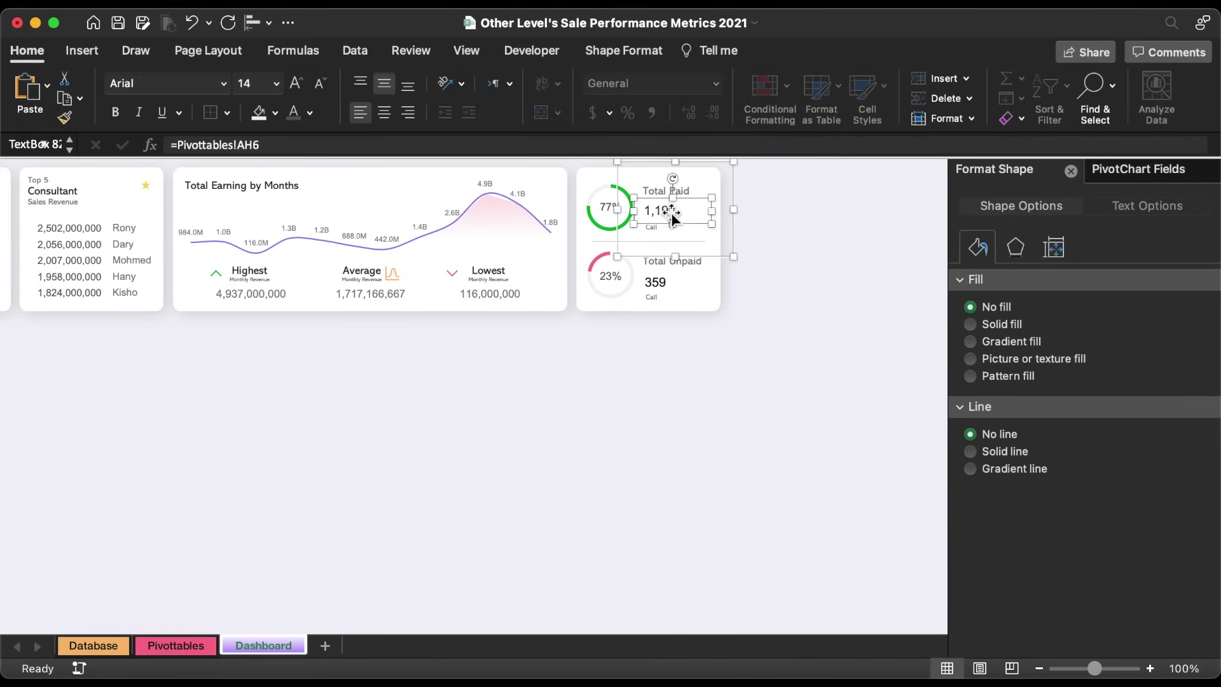
left_click(916, 385)
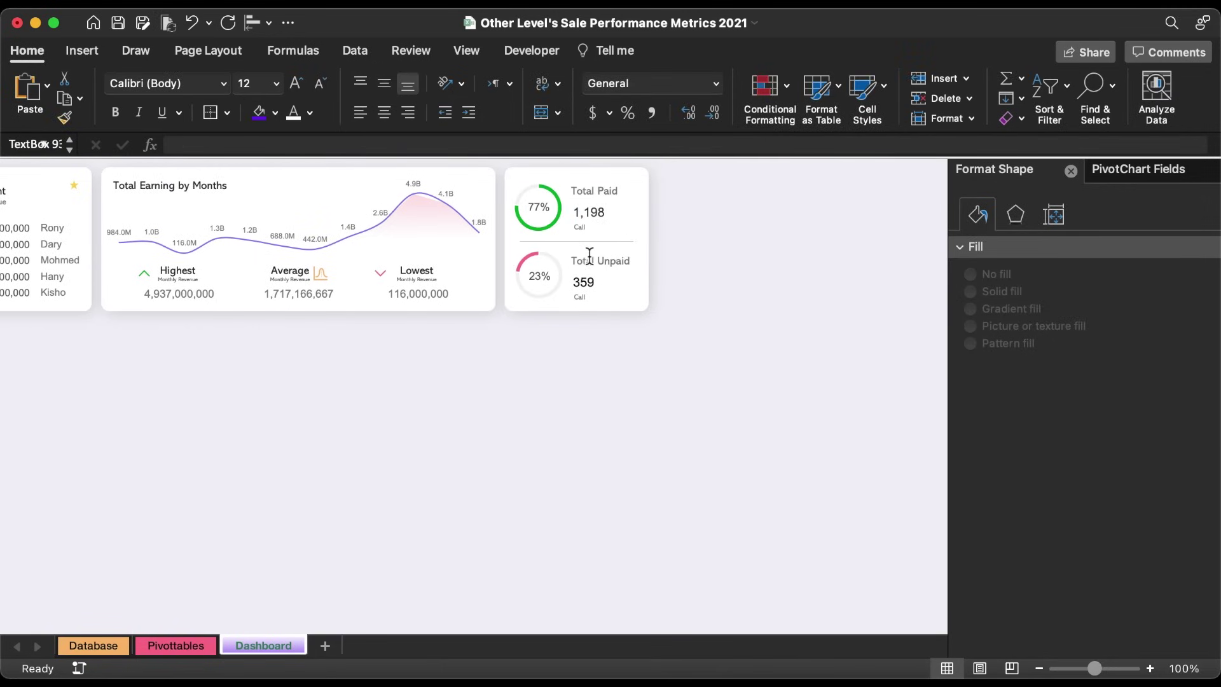
Check the card's labels and select its rounded background shape.
left_click(589, 255)
left_click(590, 284)
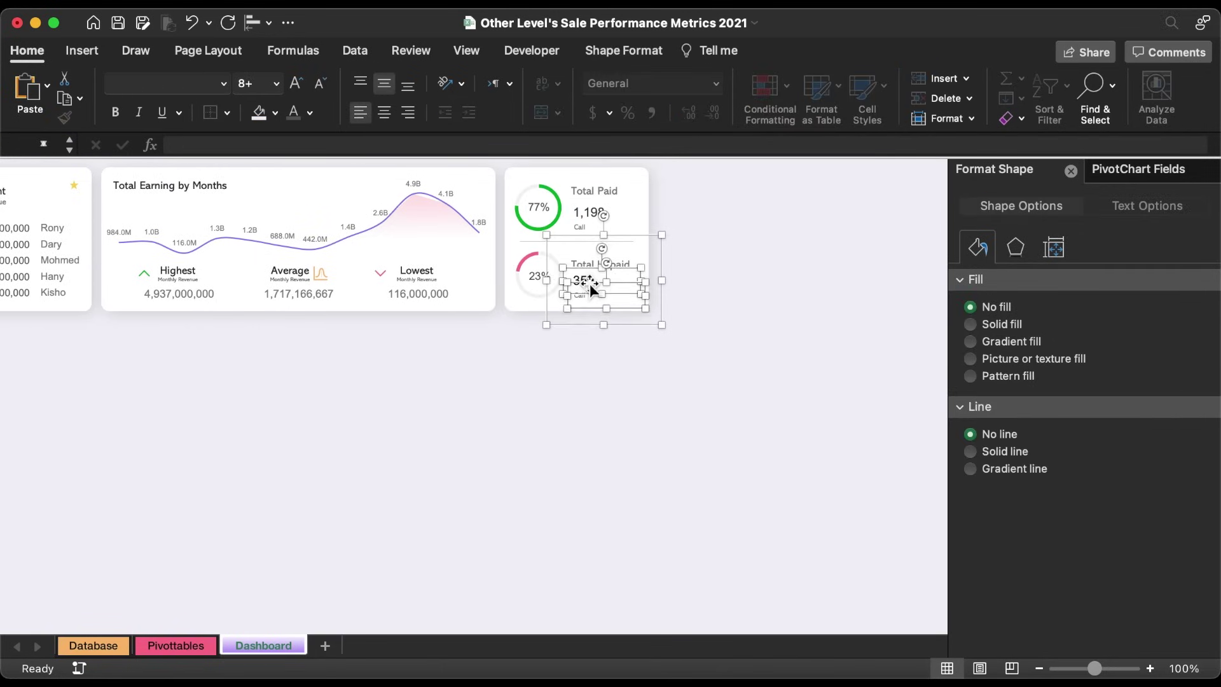
left_click(593, 191)
left_click(593, 188)
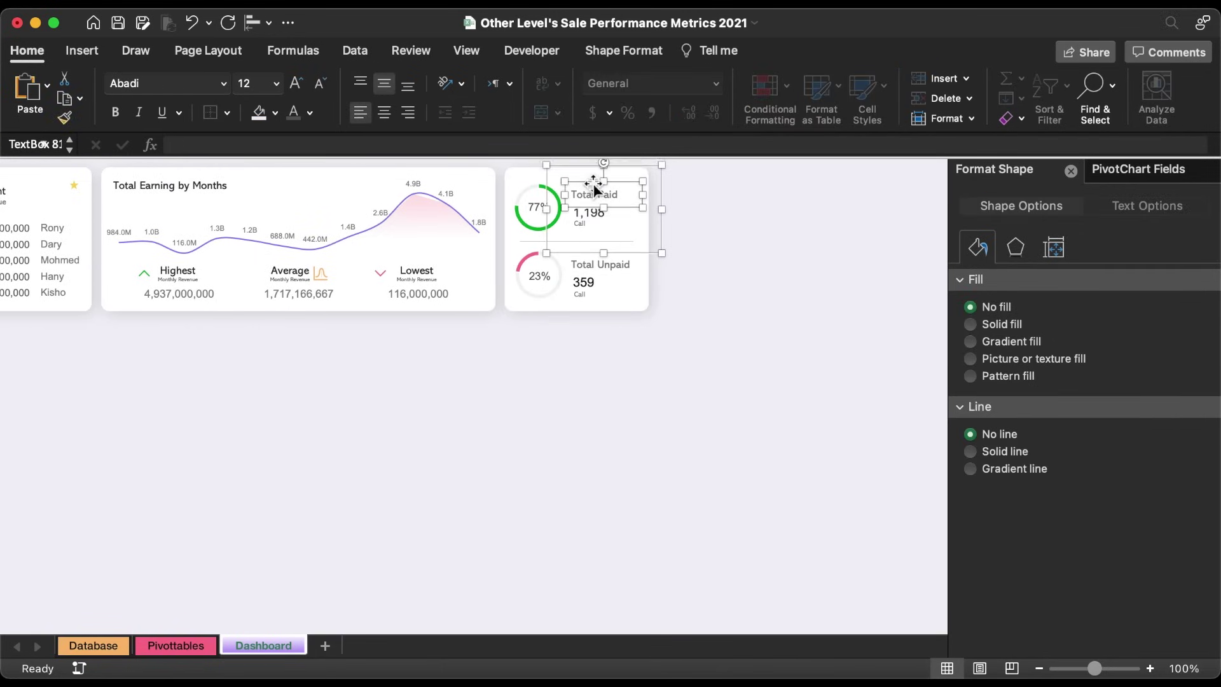
left_click(643, 251)
left_click(564, 311)
Place a copy of the card to the right and set its width to 1.88".
left_click_drag(564, 311, 703, 305)
left_click(628, 53)
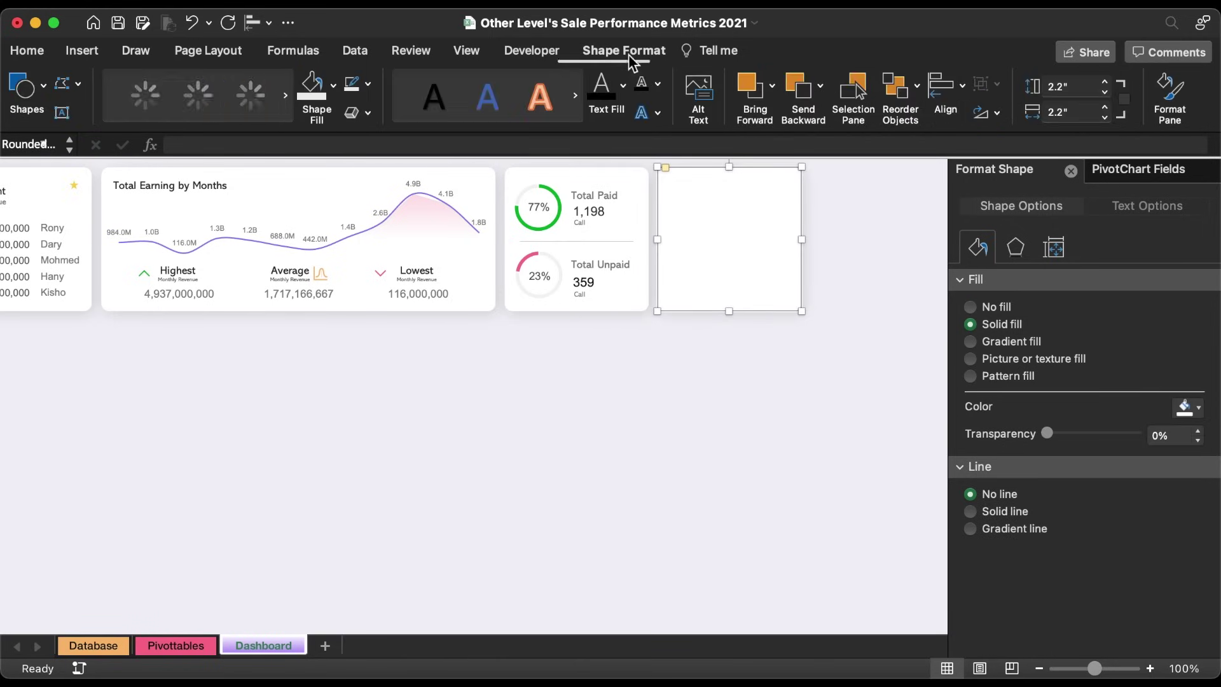
left_click(1103, 116)
type("1.88")
key("Return")
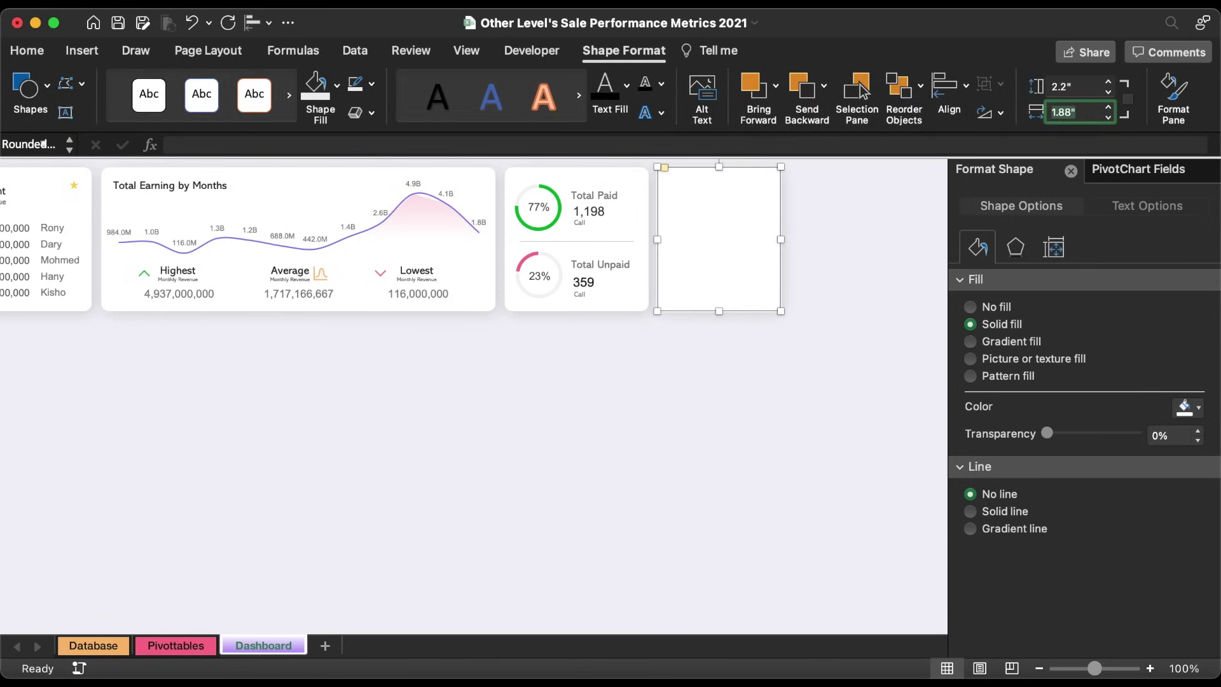
Fill the new card with light blue A5C2E3.
left_click(338, 87)
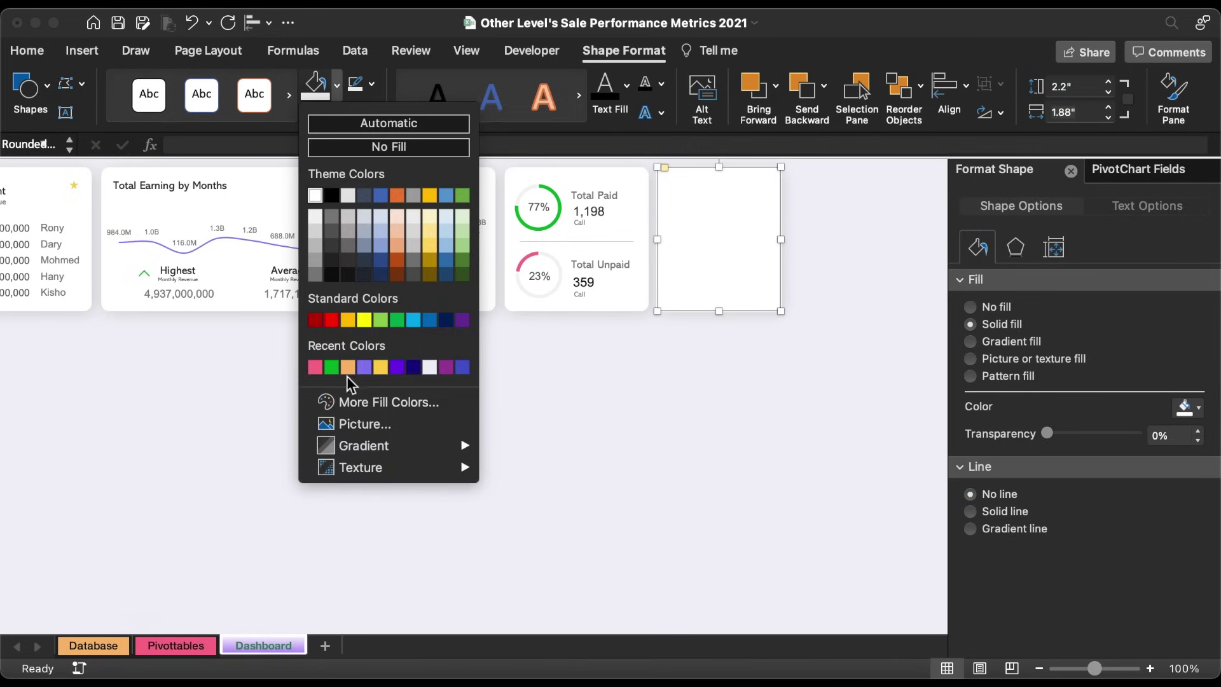
left_click(376, 411)
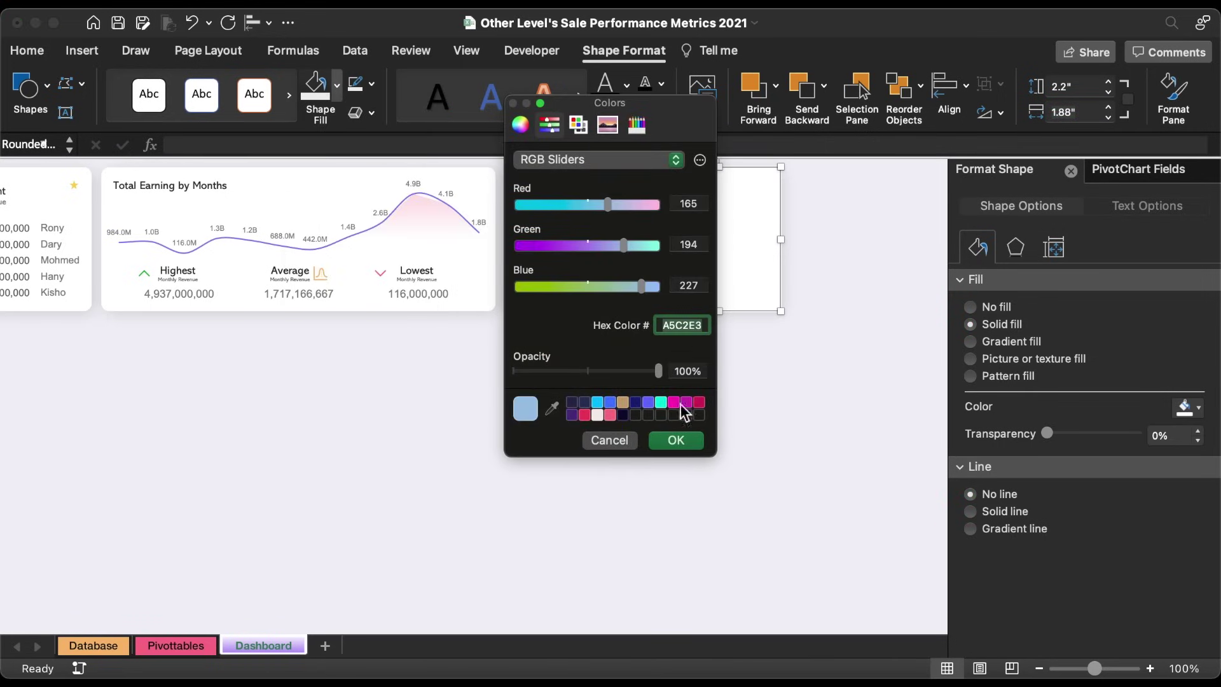
left_click(676, 440)
left_click(657, 340)
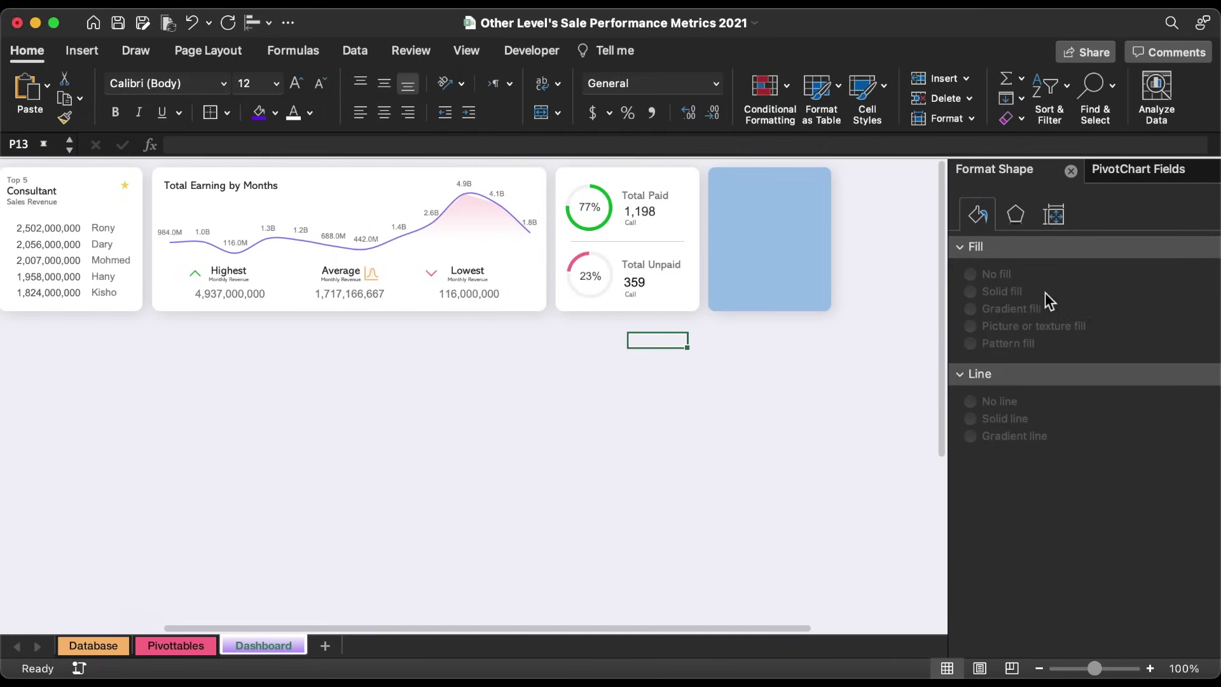
left_click(1070, 170)
scroll(436, 559, "left", 5)
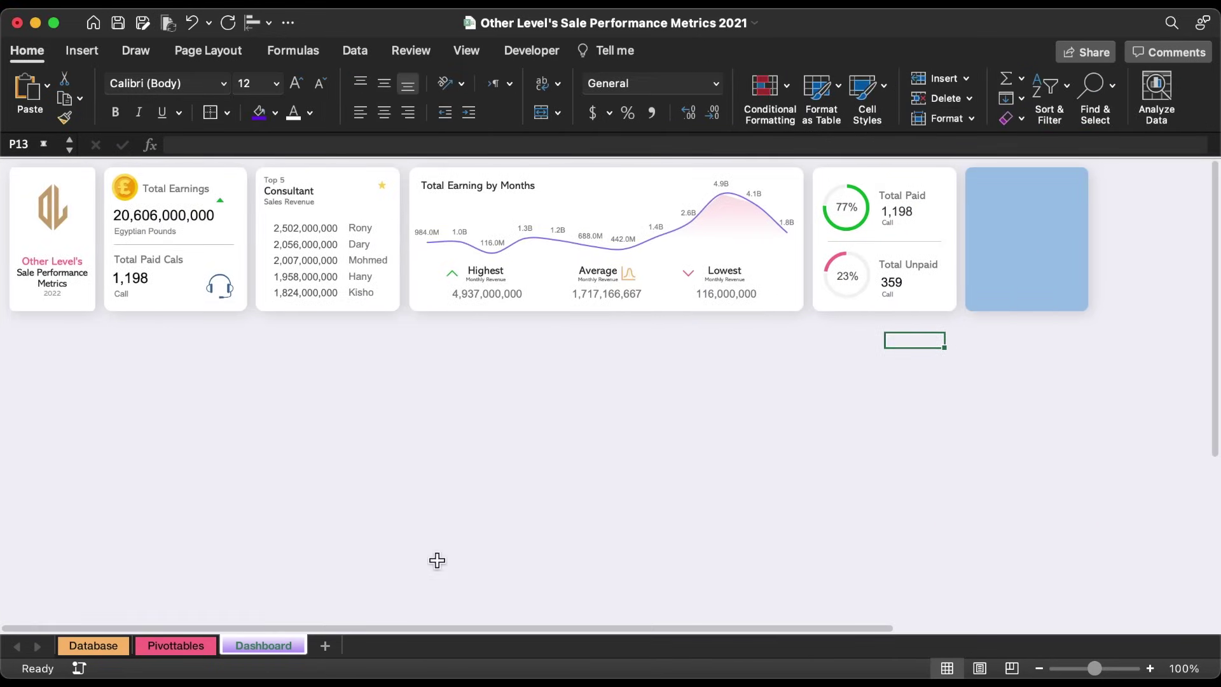
Insert a Month slicer for the paid/unpaid pivot table and place it beside the table.
left_click(191, 642)
left_click(293, 245)
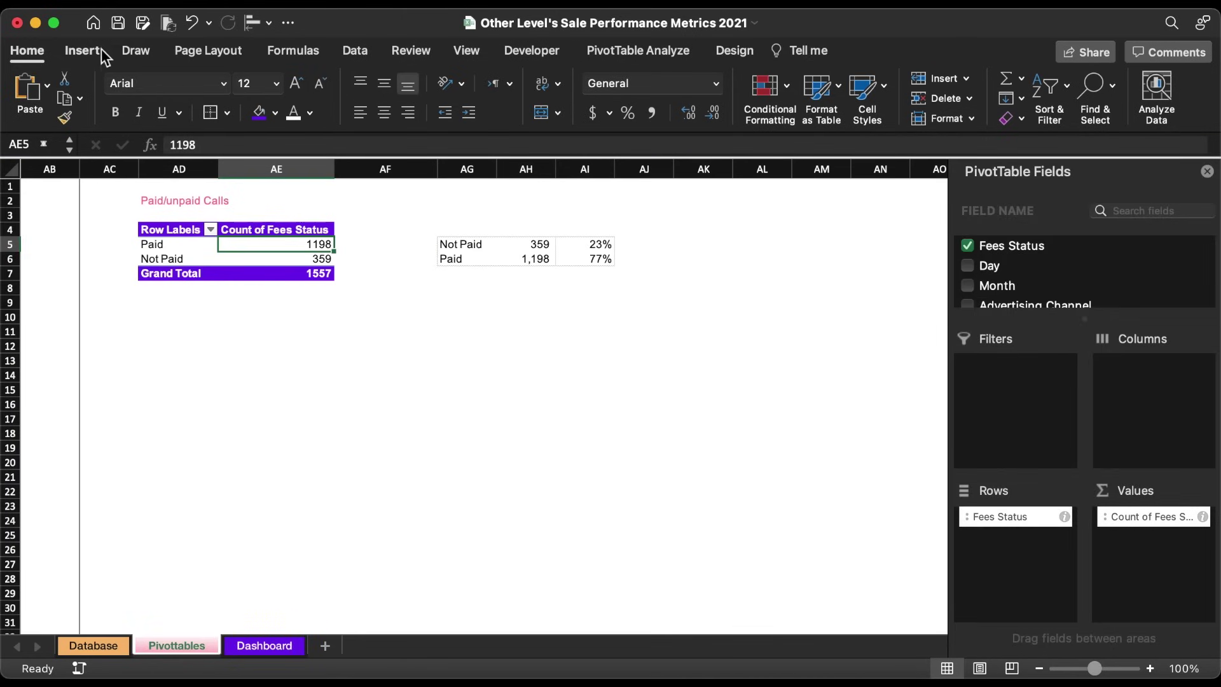
left_click(92, 55)
left_click(848, 85)
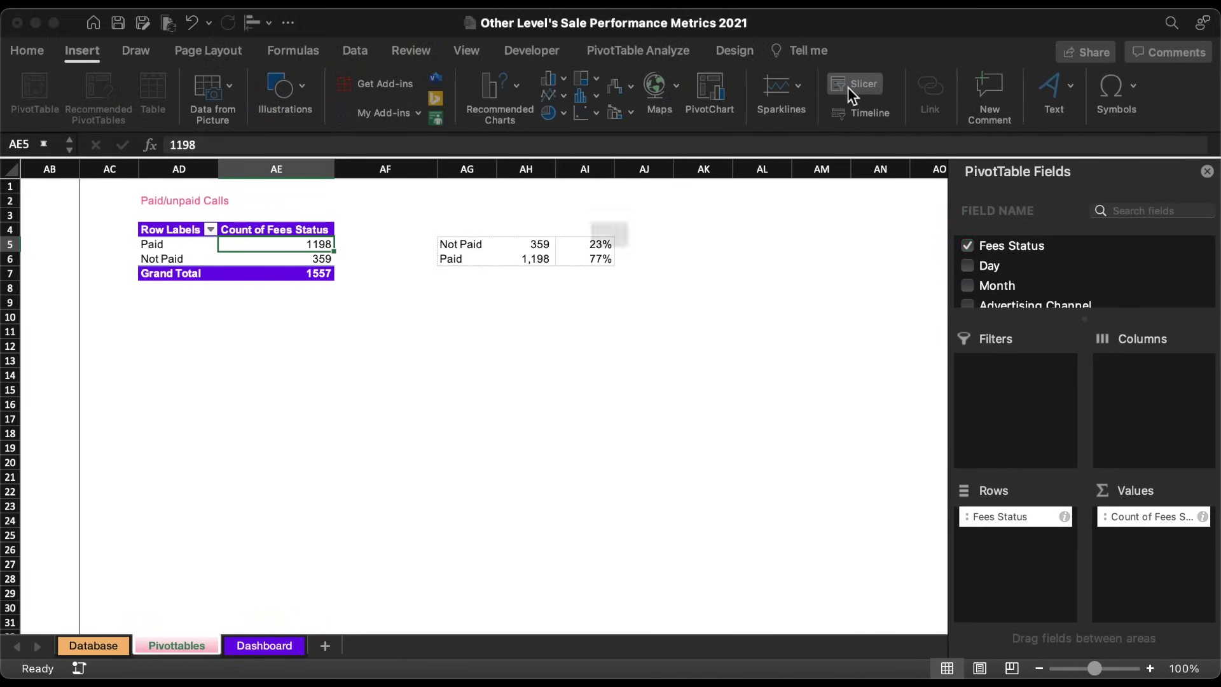
left_click(513, 224)
left_click(711, 300)
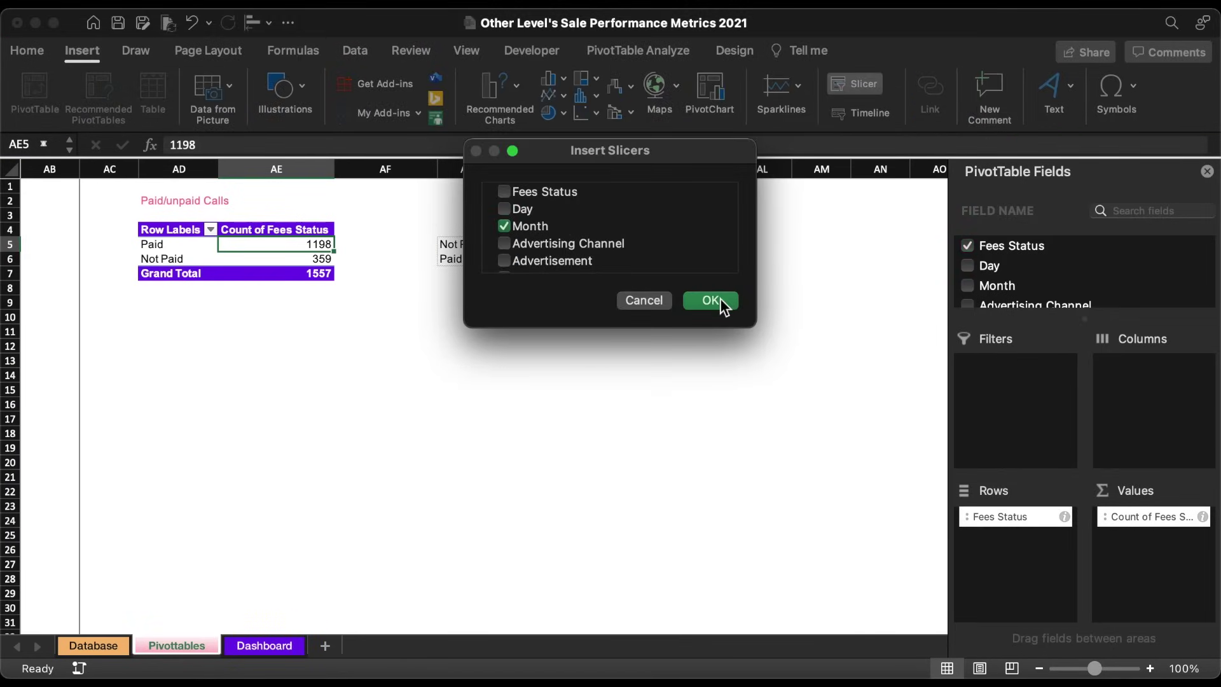
left_click_drag(512, 332, 425, 296)
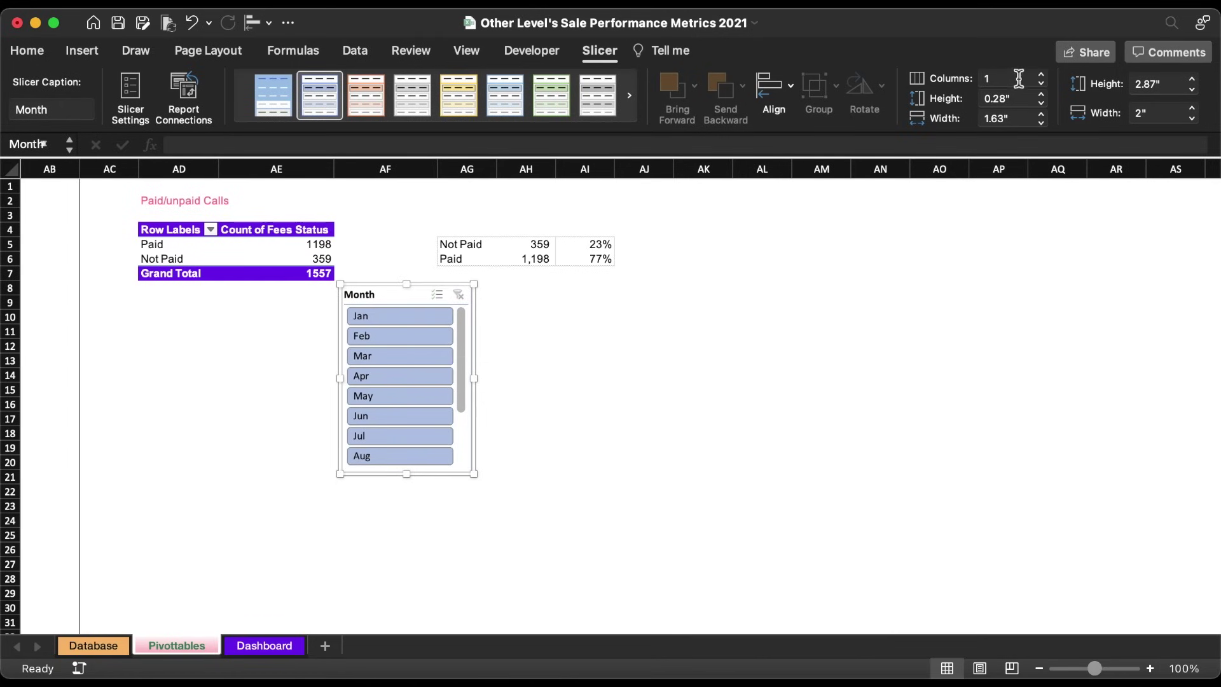
Give the slicer 3 columns, hide months without data, apply the light blue style, and cut it.
left_click(1040, 74)
left_click(1040, 75)
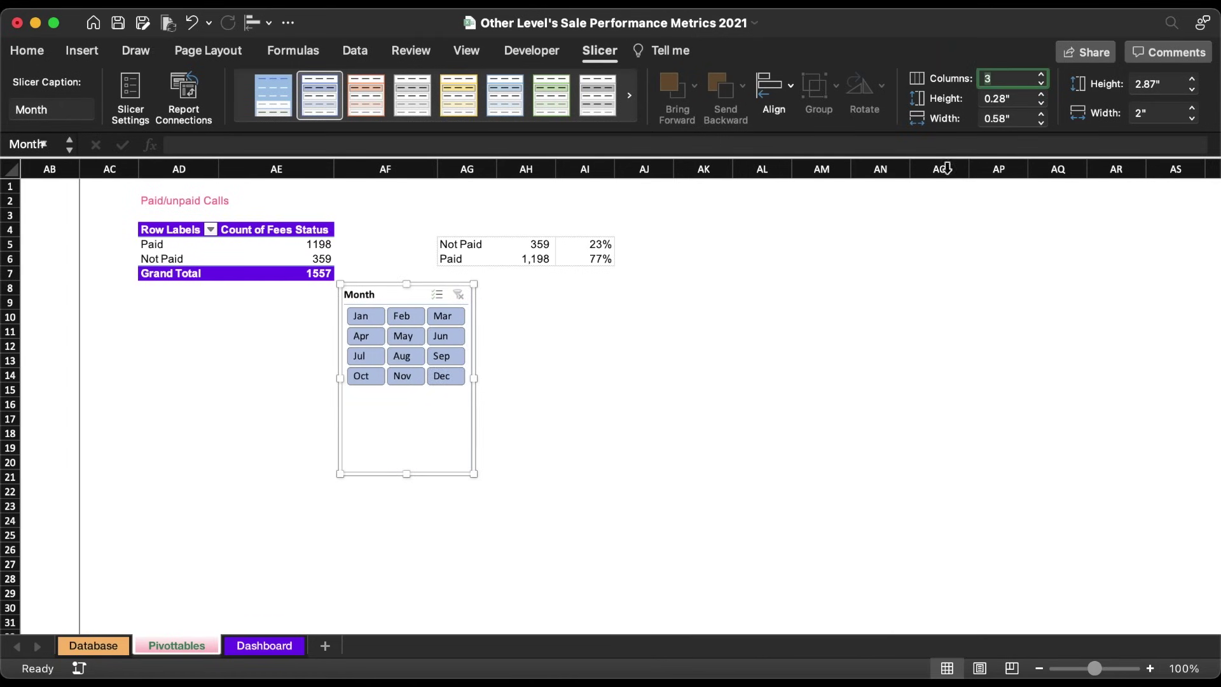
right_click(405, 306)
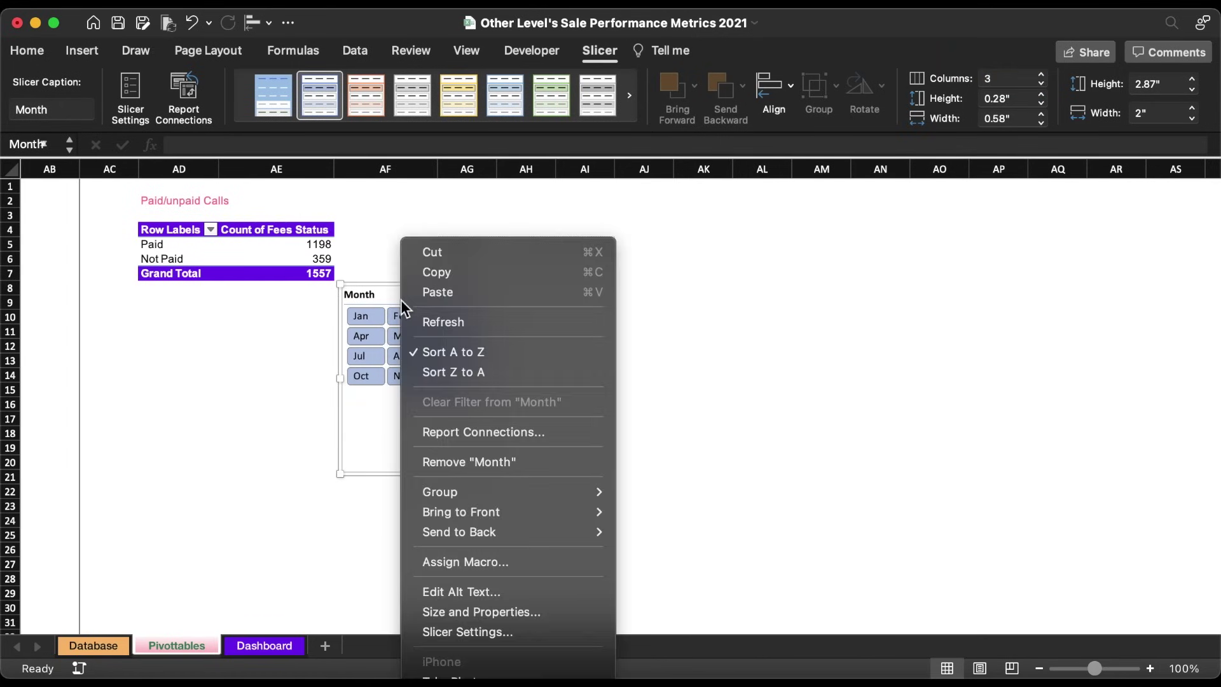
left_click(494, 632)
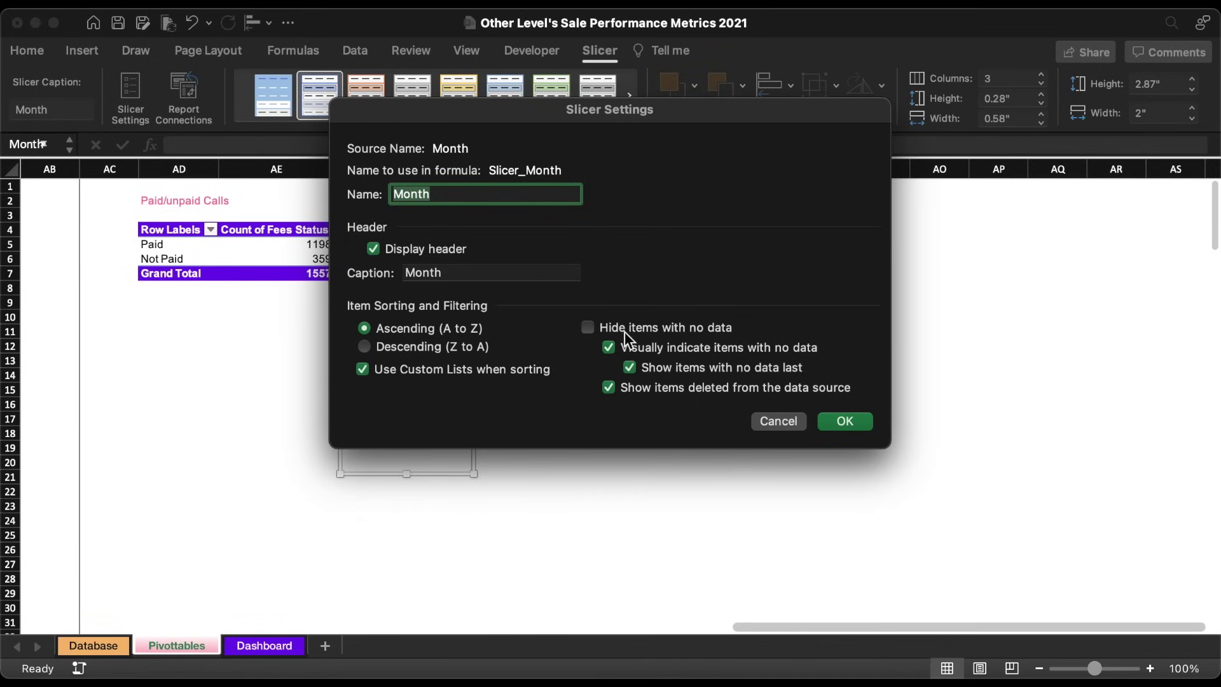
left_click(625, 329)
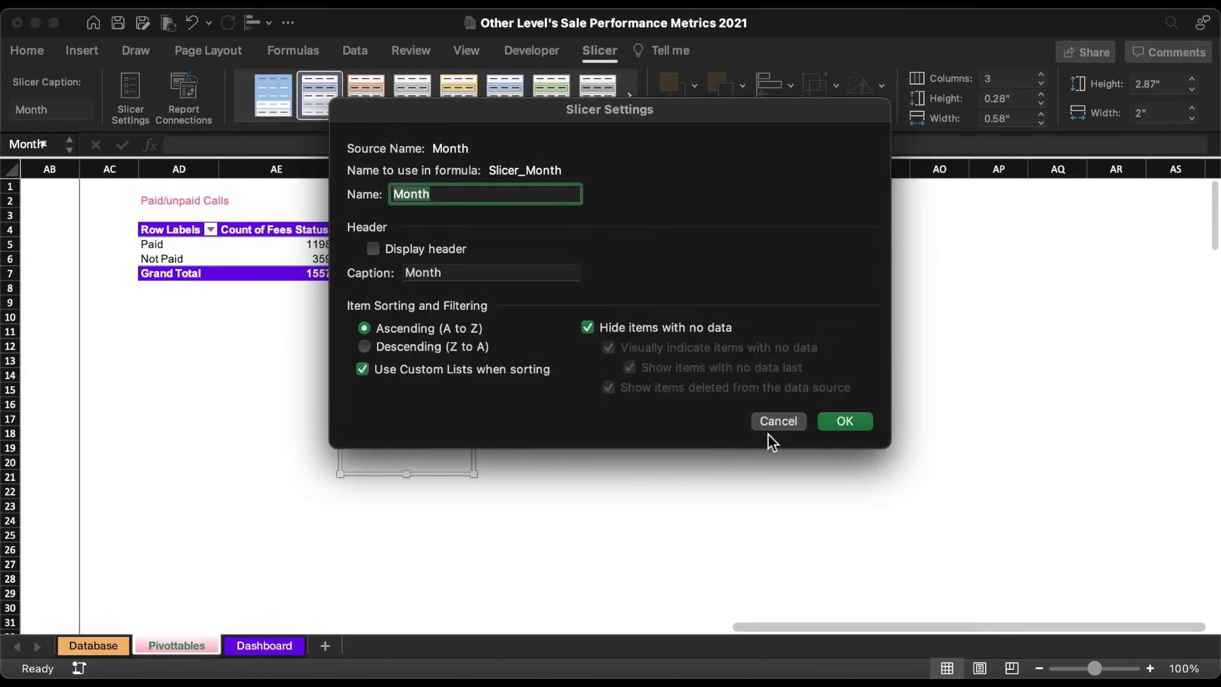
left_click(841, 422)
left_click(273, 95)
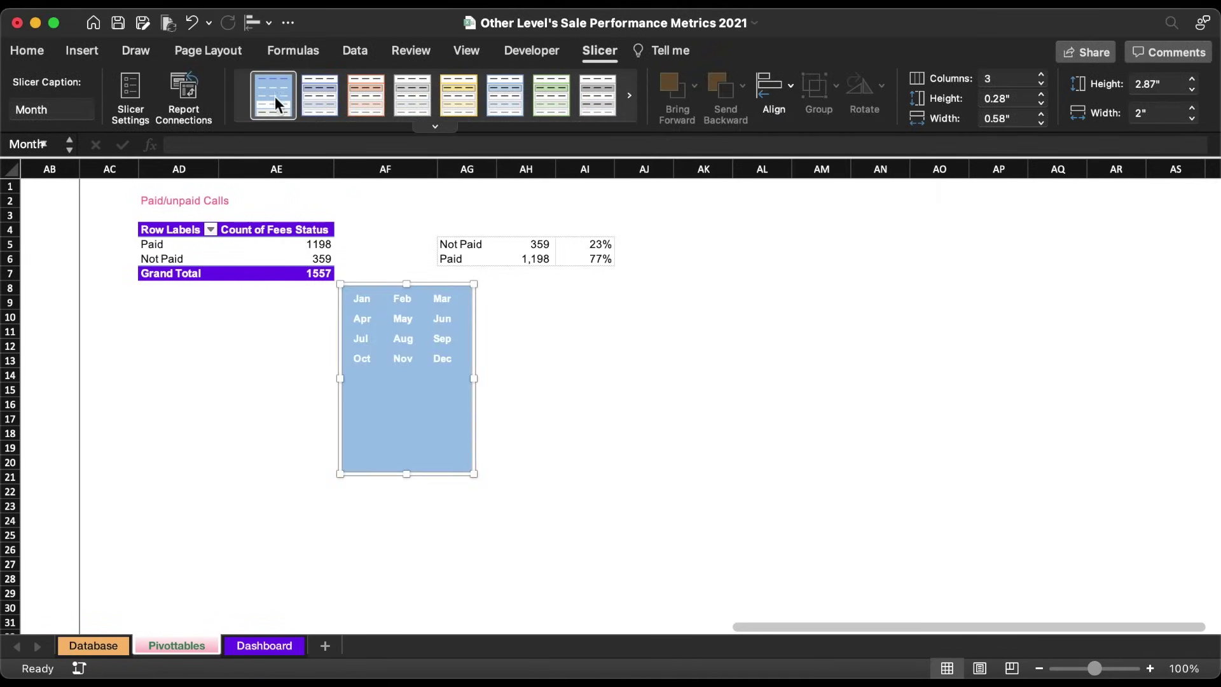
left_click_drag(415, 480, 416, 389)
key("Escape")
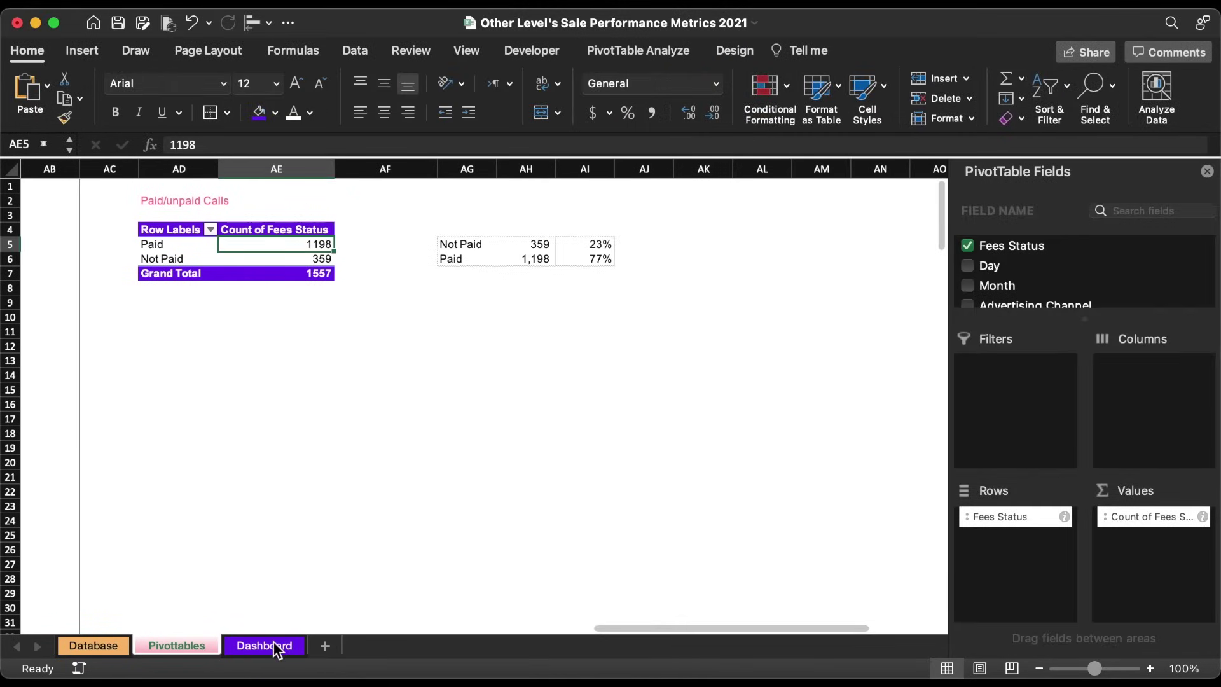
Paste the Month slicer onto the dashboard's blue card and narrow it to fit.
left_click(264, 646)
key("cmd+v")
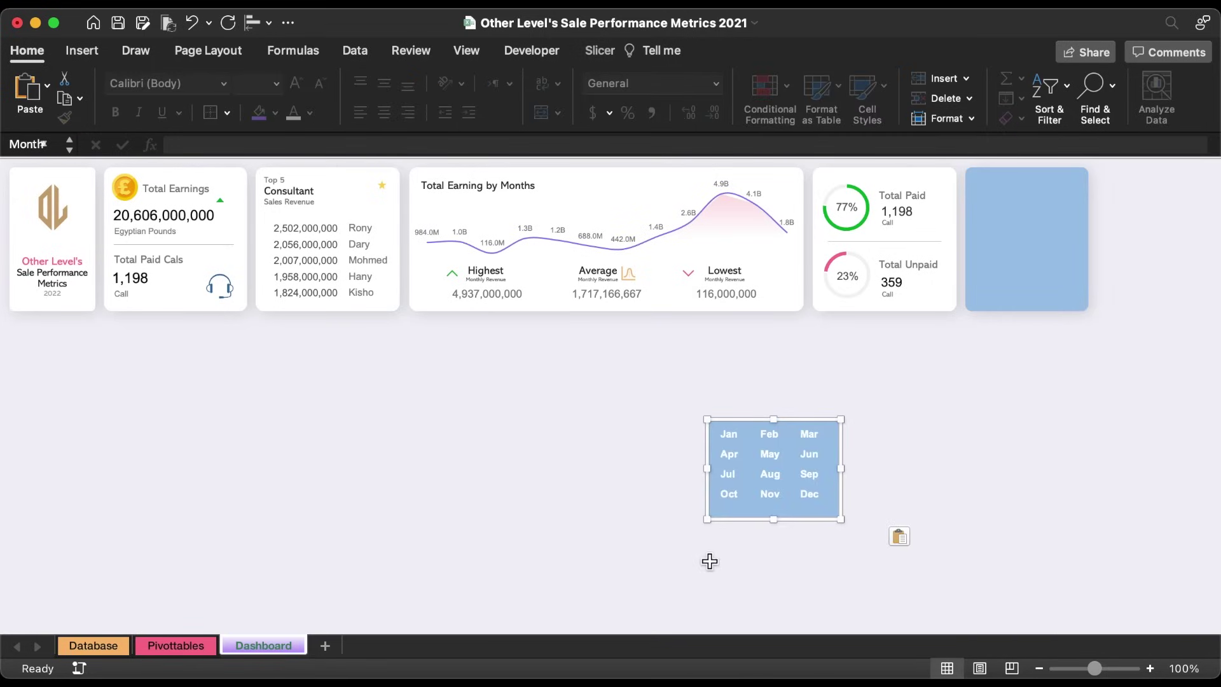
left_click_drag(747, 496, 1010, 284)
left_click_drag(1099, 253, 1089, 254)
left_click(1032, 374)
Copy the Total Paid label to the card's top as a white, 9 pt "Monthly Slicer" title.
left_click(902, 196)
key("super+c")
key("super+v")
left_click_drag(1030, 375, 1020, 195)
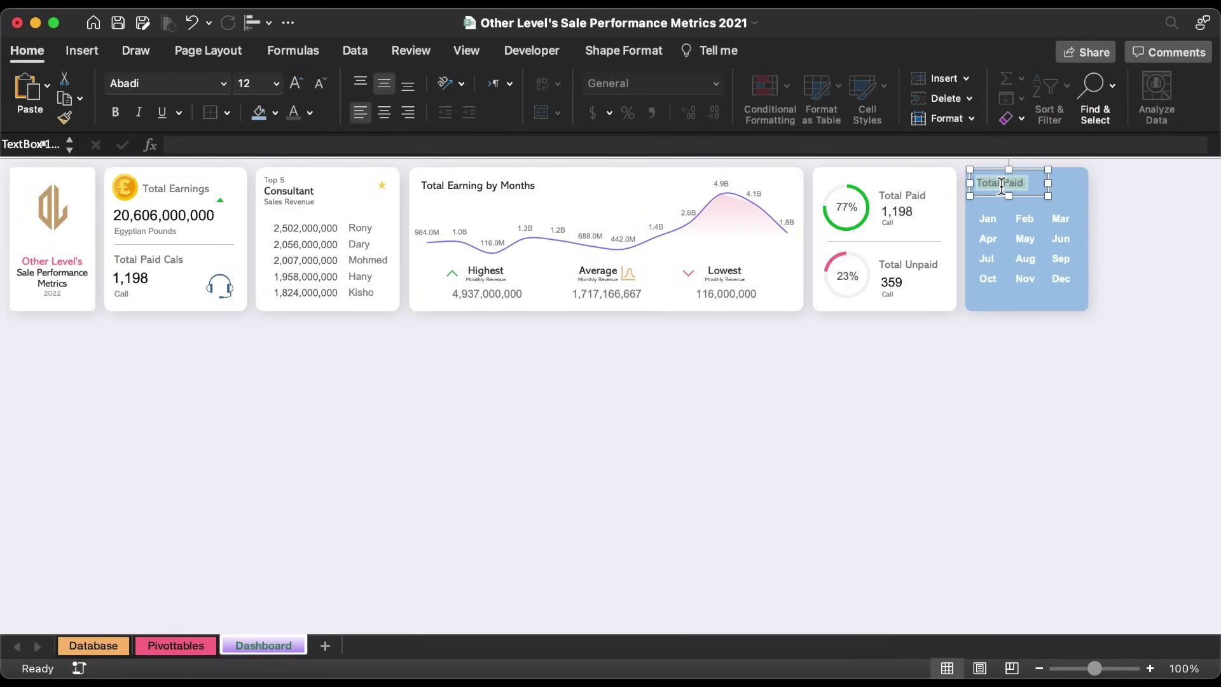
left_click(310, 112)
left_click(299, 192)
type("Monthly")
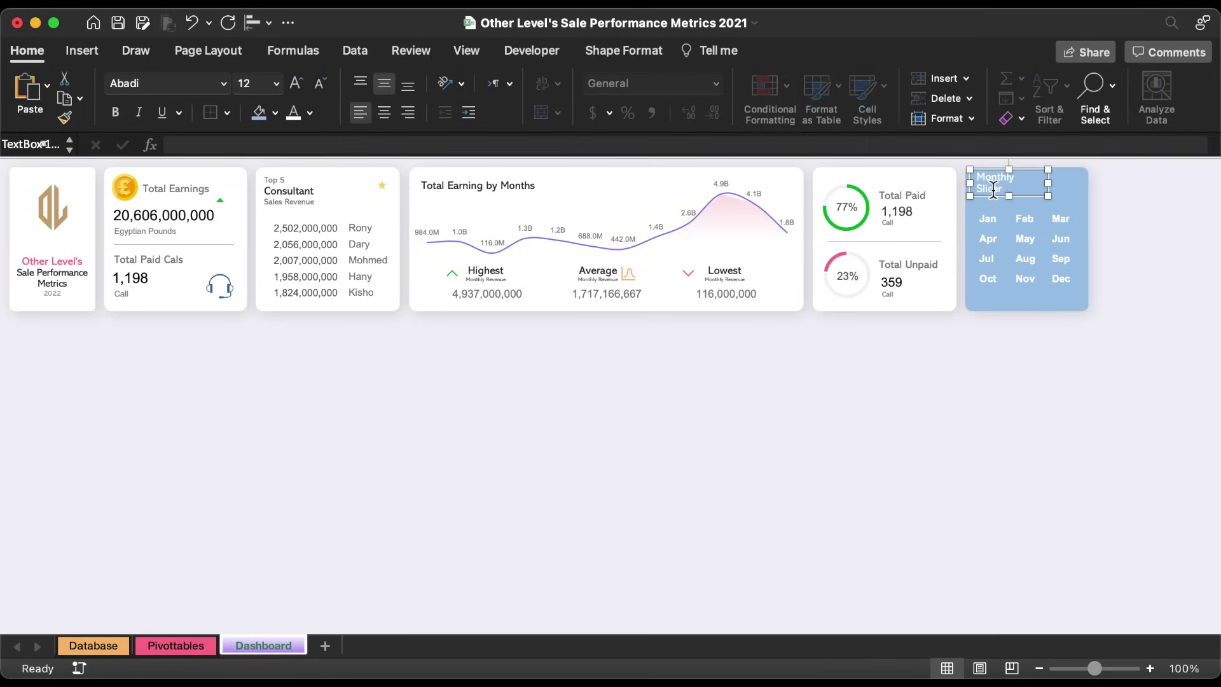
left_click(319, 81)
left_click(319, 81)
left_click(319, 82)
mouse_move(1046, 196)
left_mouse_down()
mouse_move(1081, 235)
mouse_move(1039, 209)
mouse_move(1052, 209)
left_mouse_up()
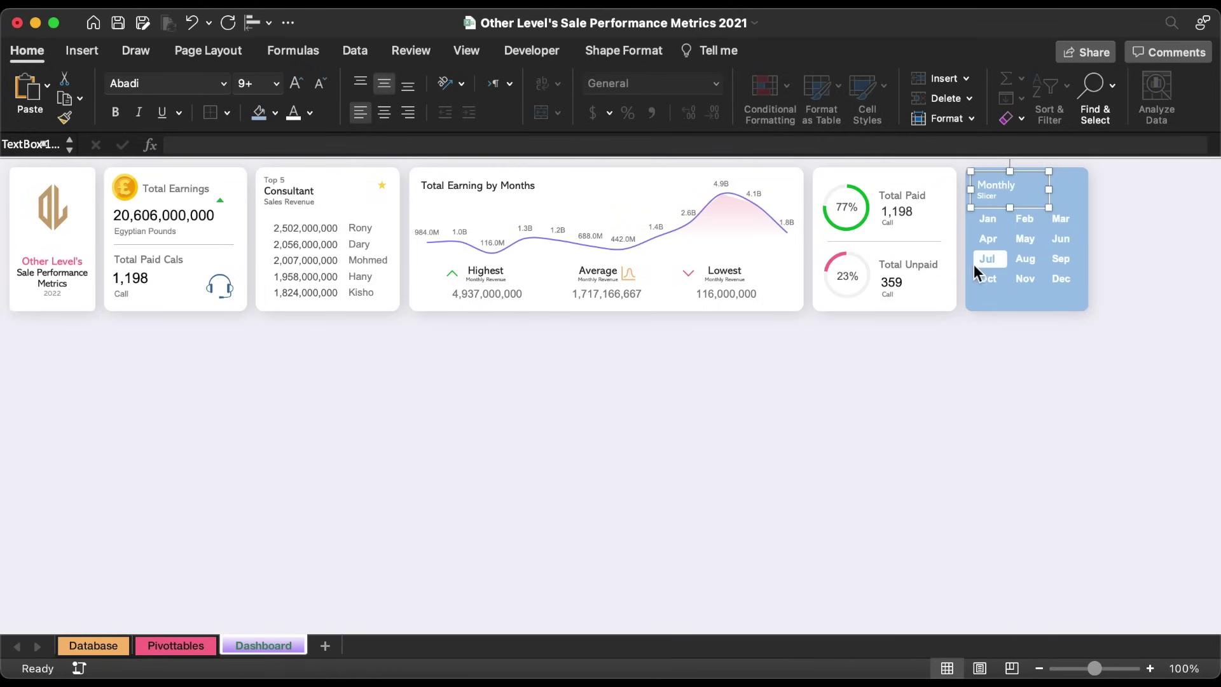
Move the divider line onto the slicer card, make it white and 1" long, and lower the slicer.
left_click(937, 245)
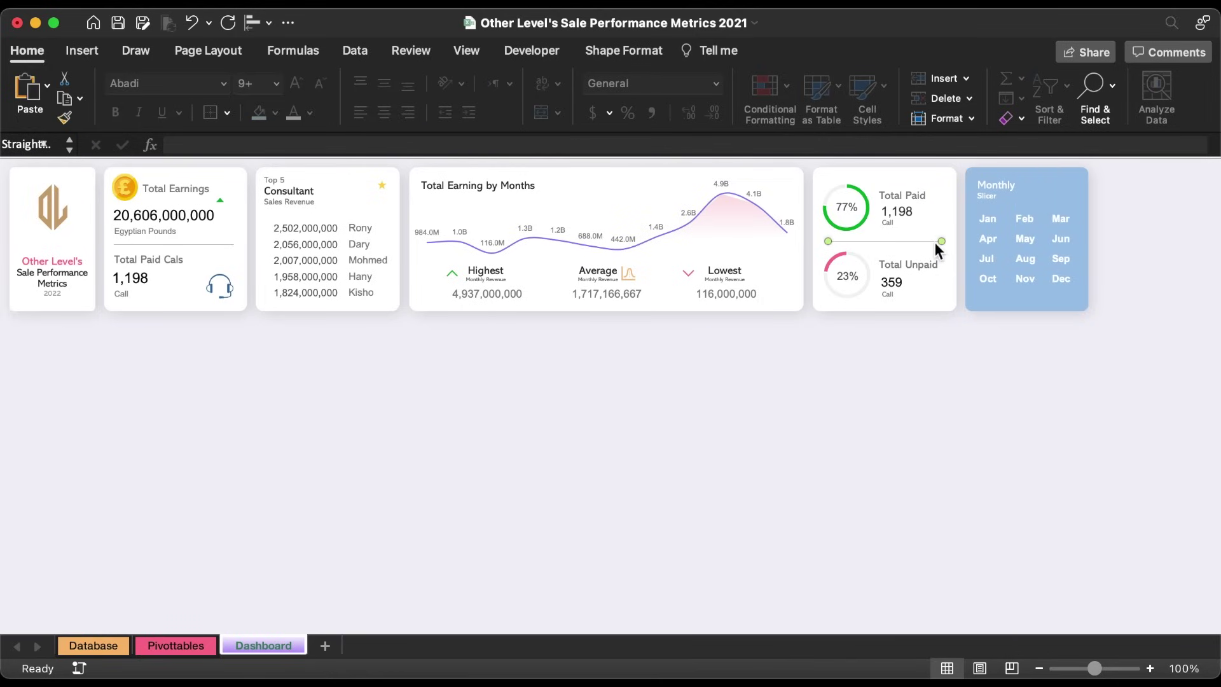
left_click_drag(936, 245, 1059, 205)
left_click(623, 51)
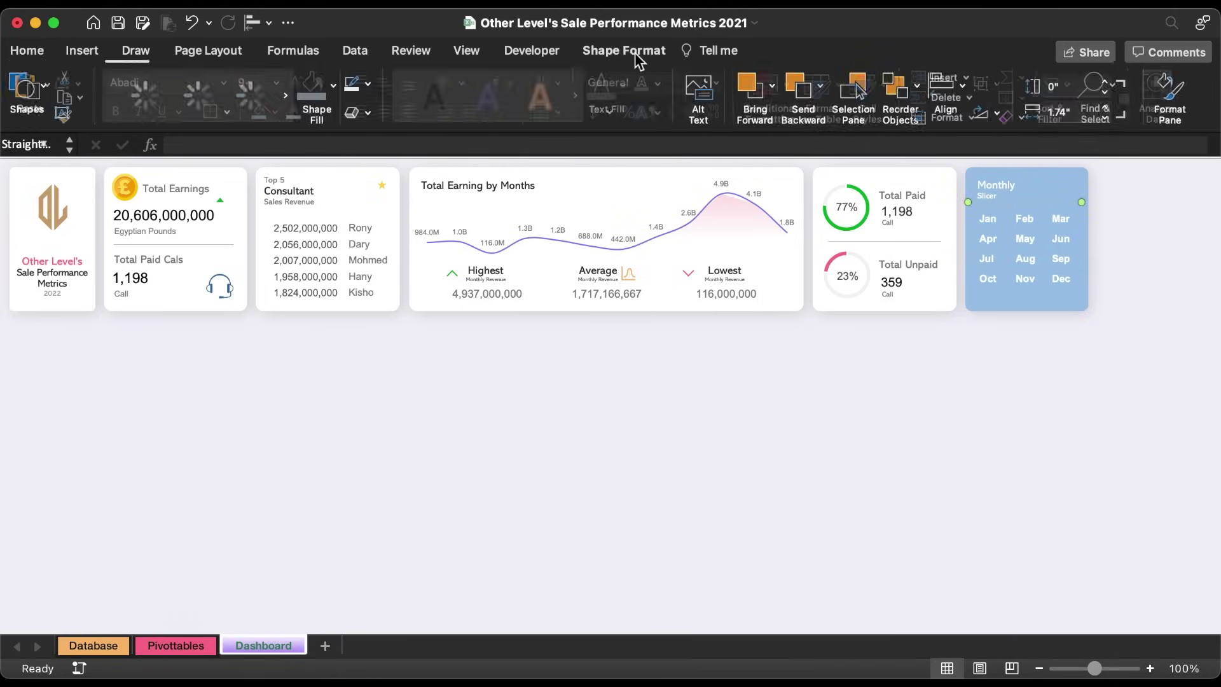
left_click(372, 89)
left_click(364, 185)
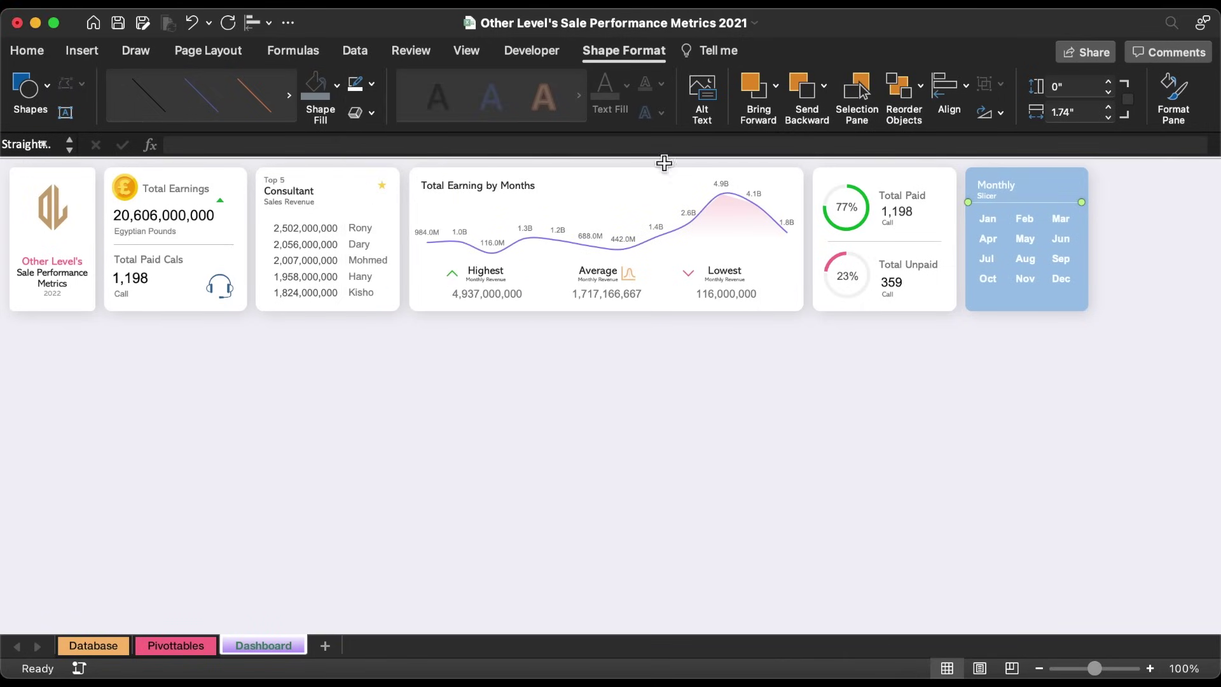
left_click(1108, 118)
left_click(1108, 117)
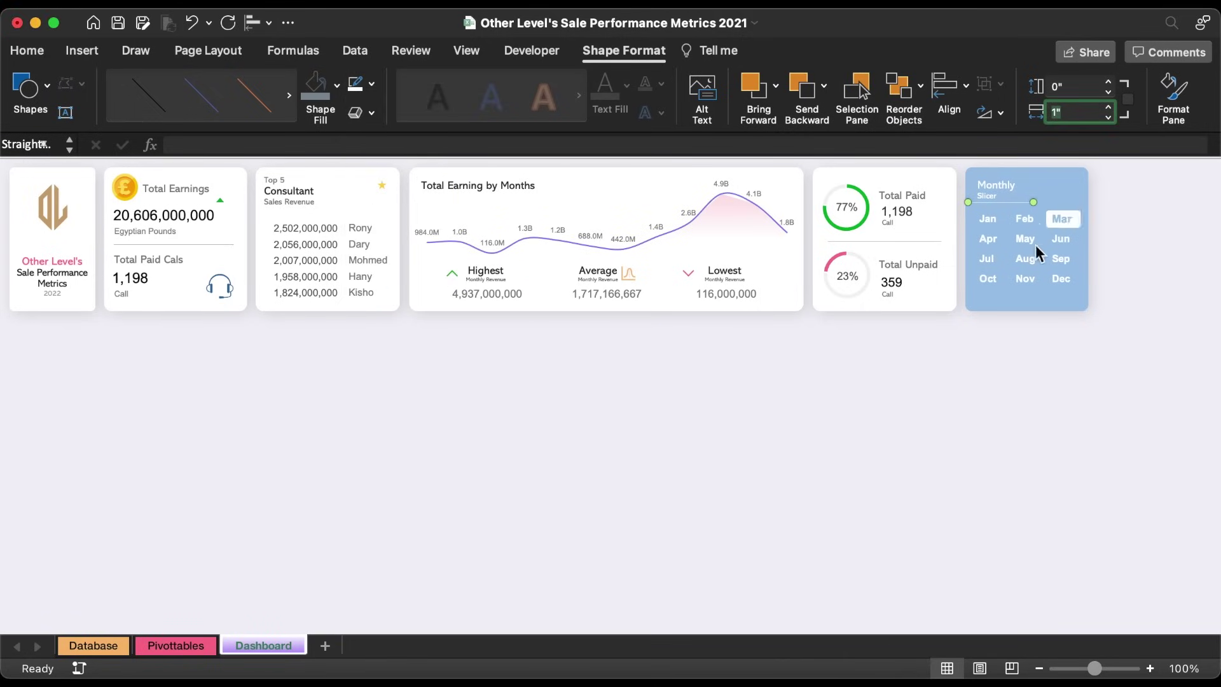
left_click(1001, 210)
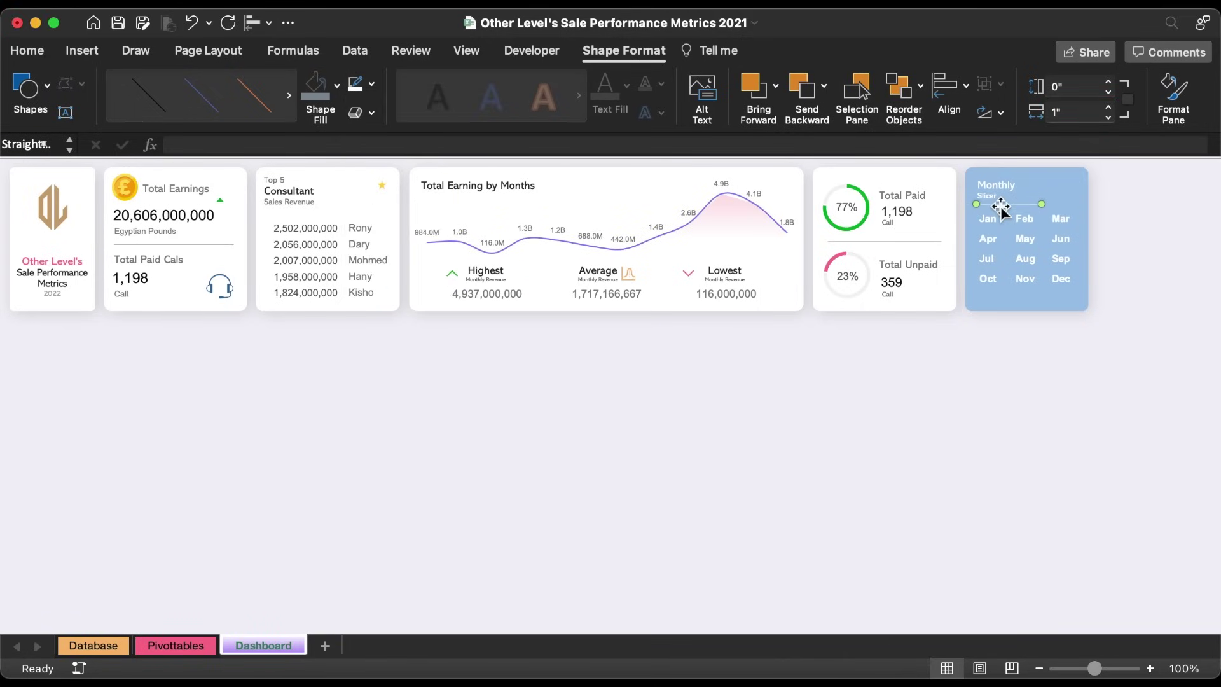
left_click(1008, 358)
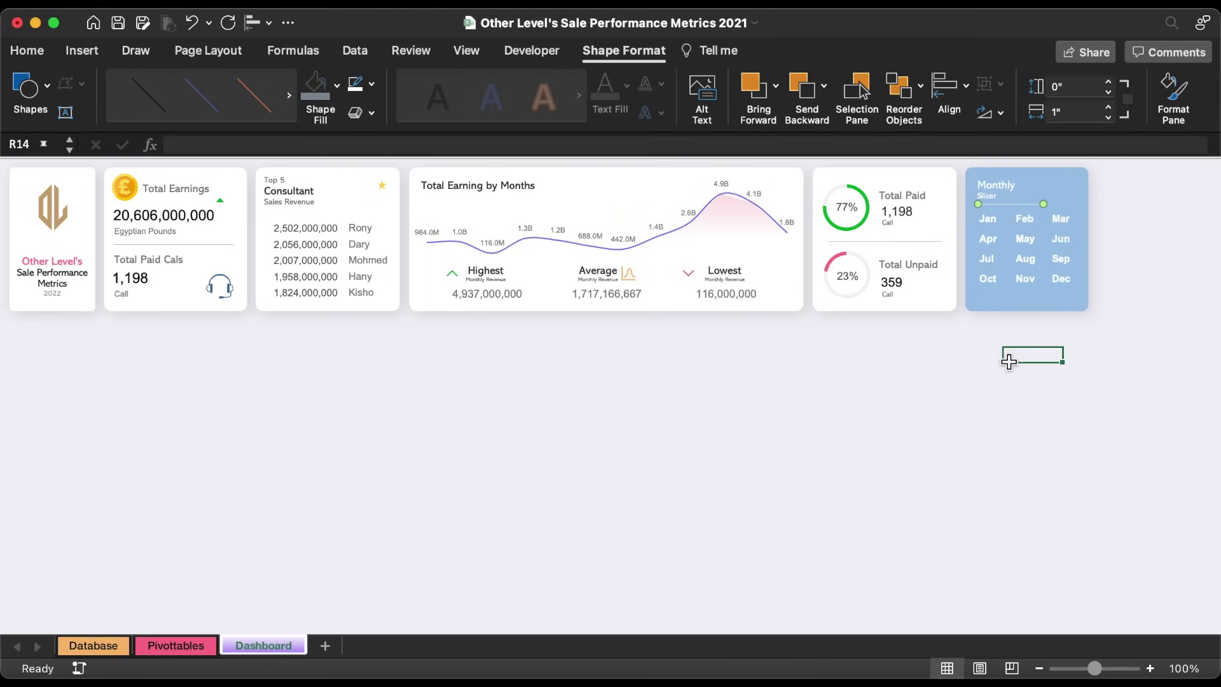
left_click(1035, 298)
left_click_drag(1034, 299, 1034, 303)
left_click(1037, 342)
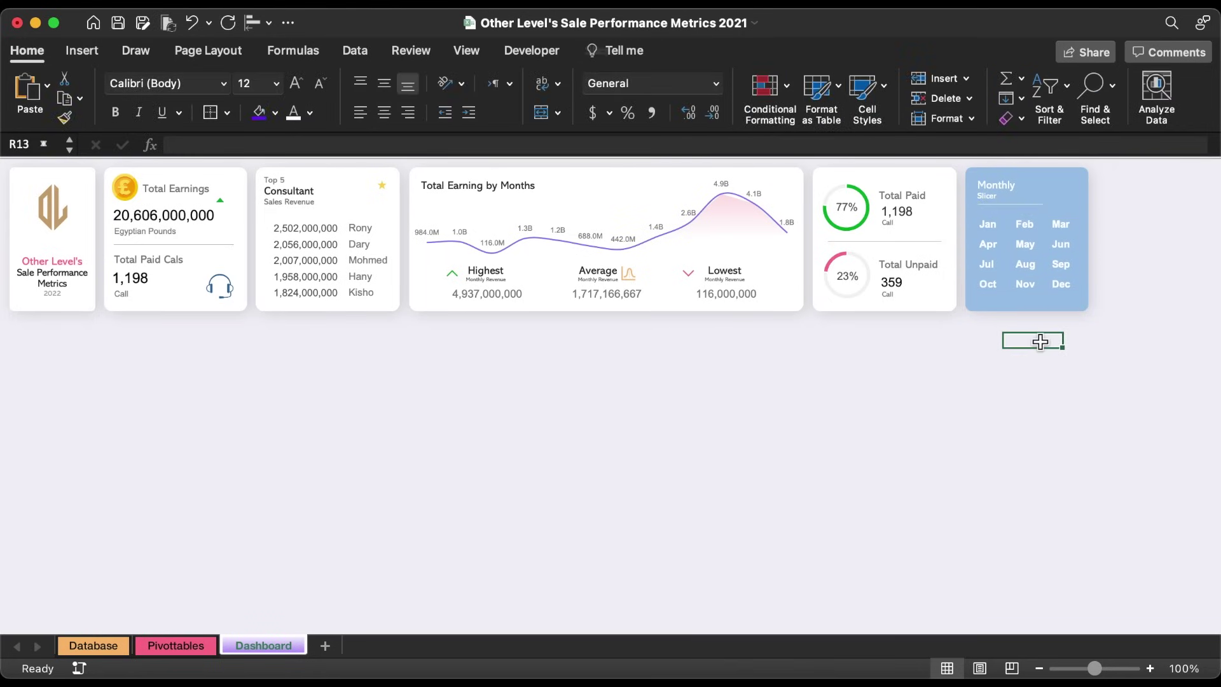
Copy the arrow text box from the Database sheet to the slicer card's top-right corner.
left_click(108, 640)
right_click(1188, 177)
left_click(1019, 222)
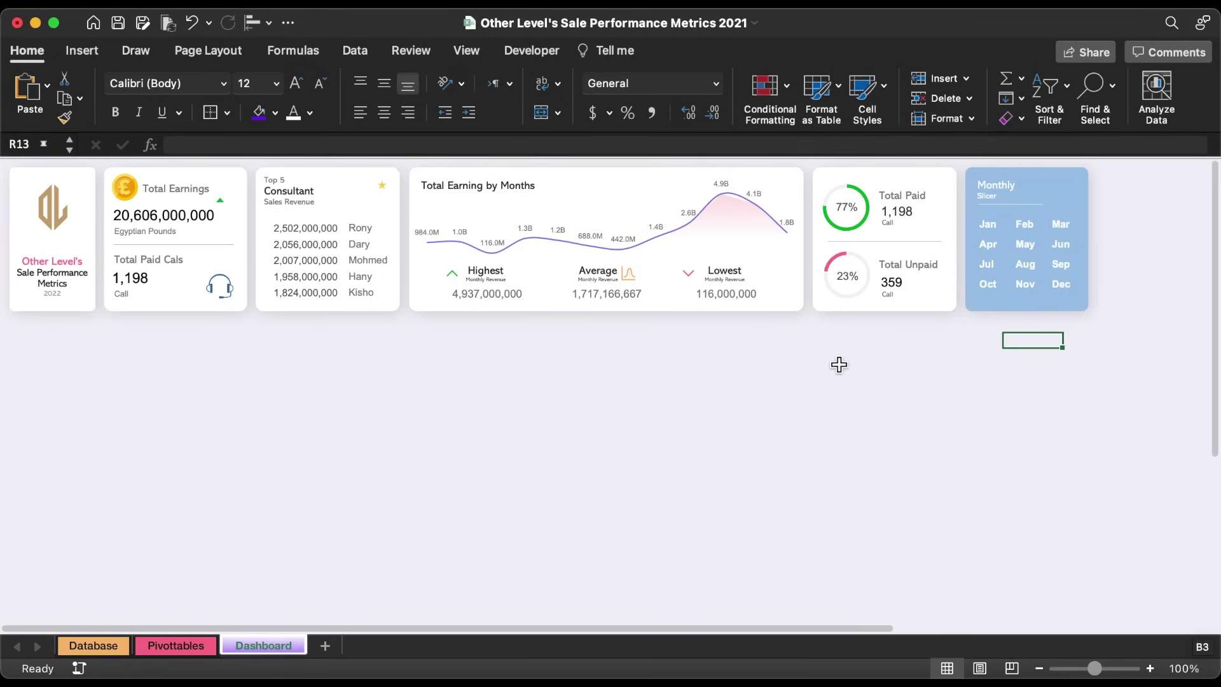
key("super+v")
left_click_drag(1030, 345, 1082, 200)
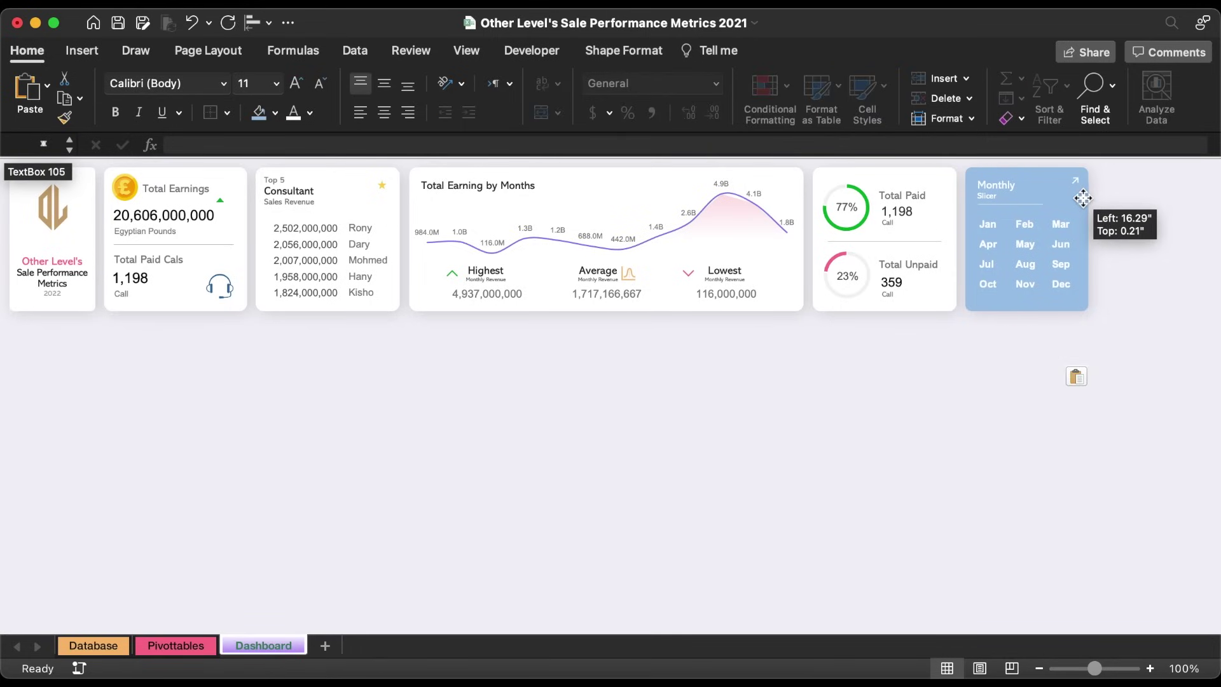
Hyperlink the arrow to the Database sheet with the ScreenTip "Go To Database".
right_click(1076, 192)
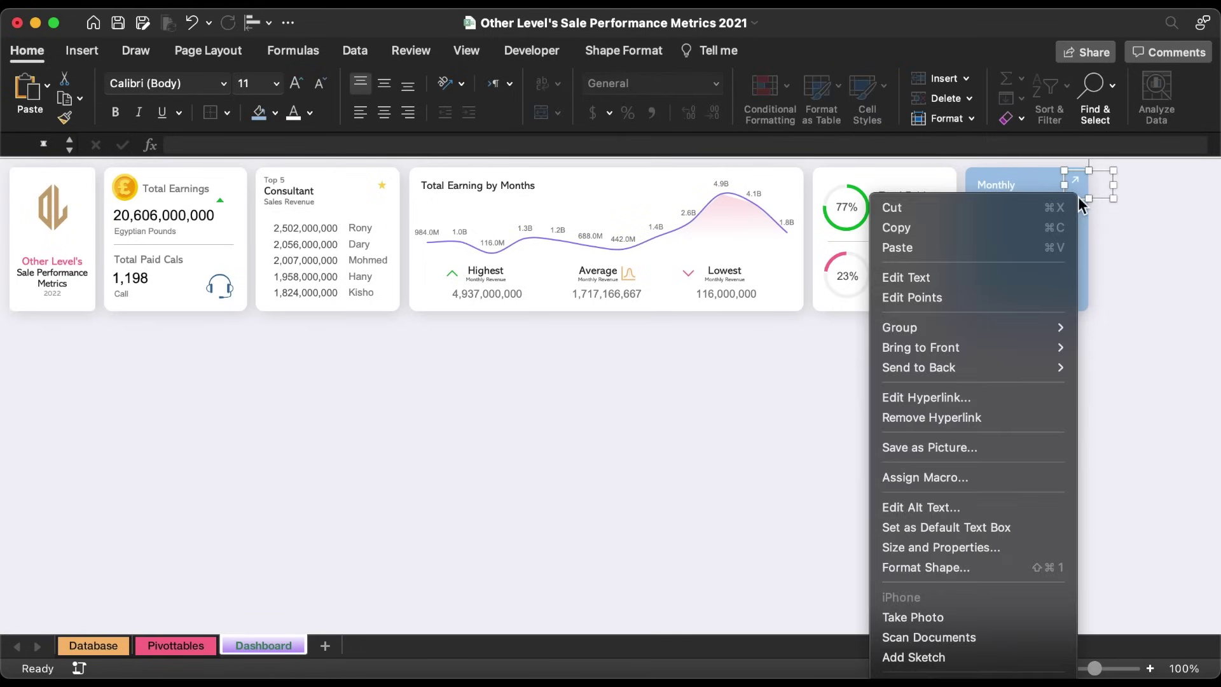
left_click(953, 395)
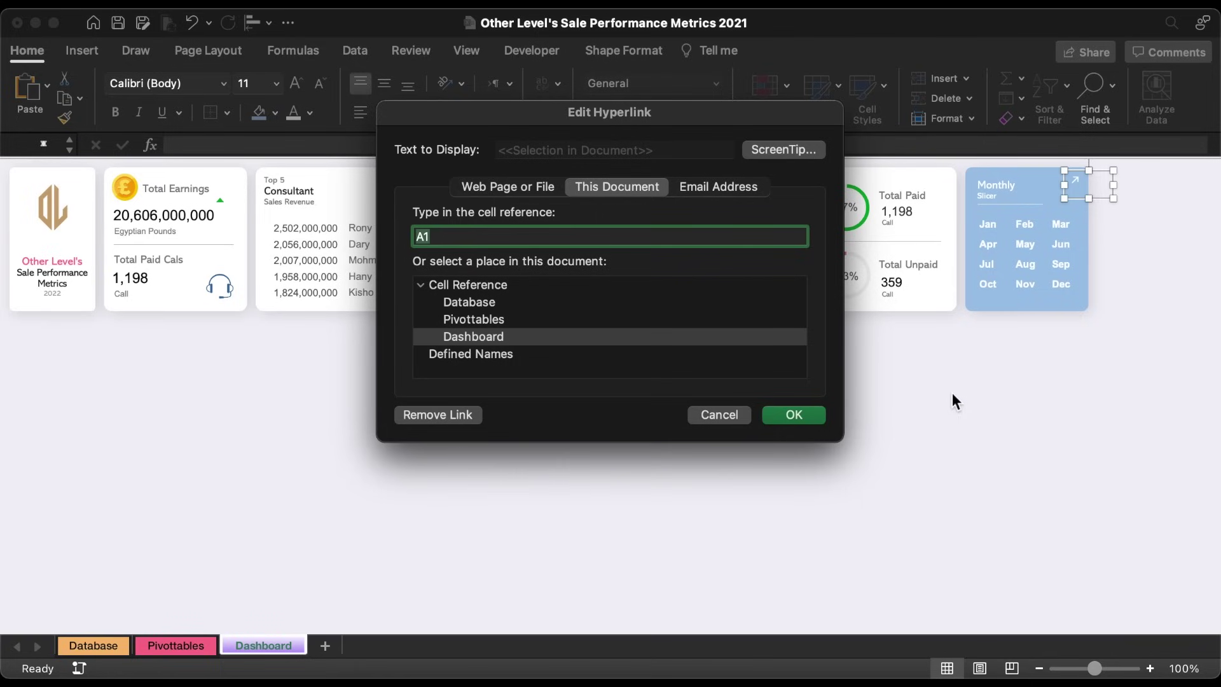
left_click(474, 304)
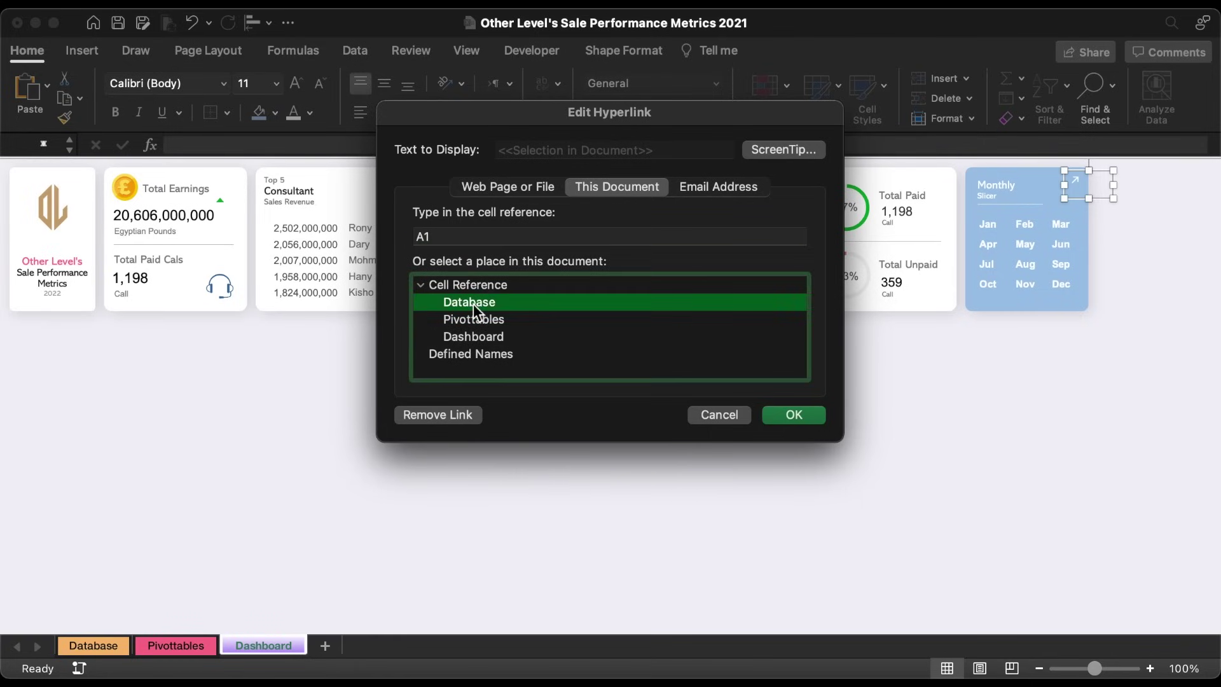
left_click(763, 150)
left_click_drag(572, 227, 532, 228)
key("BackSpace")
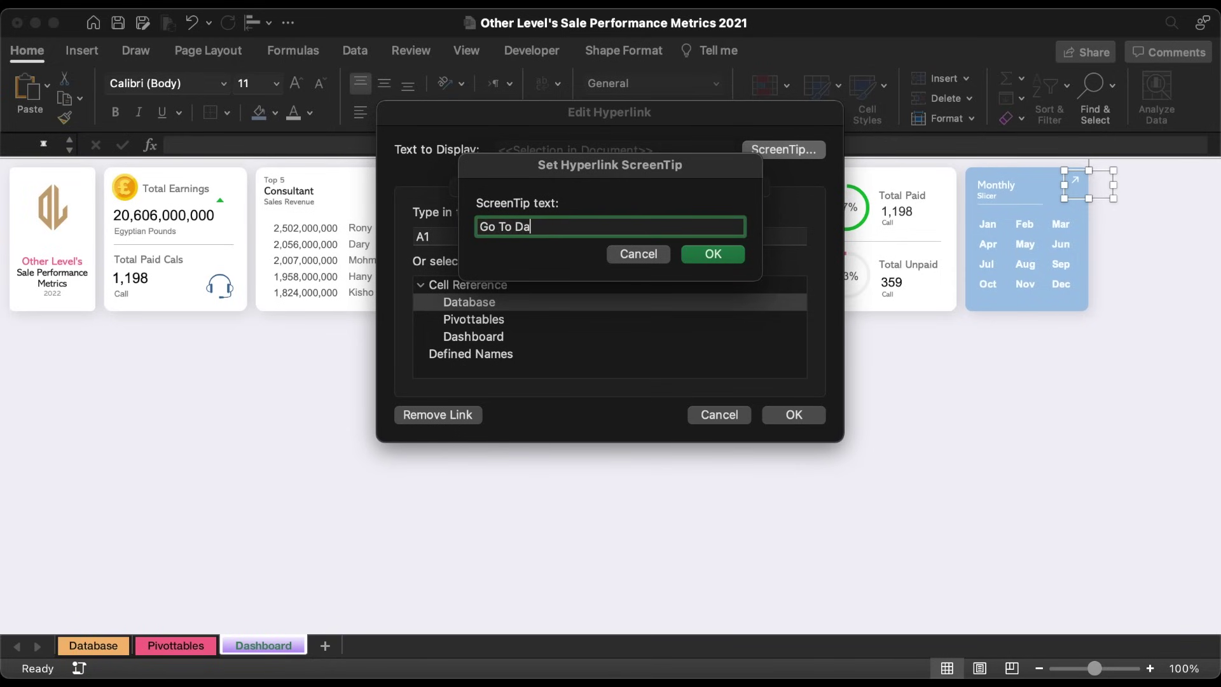
left_click(707, 255)
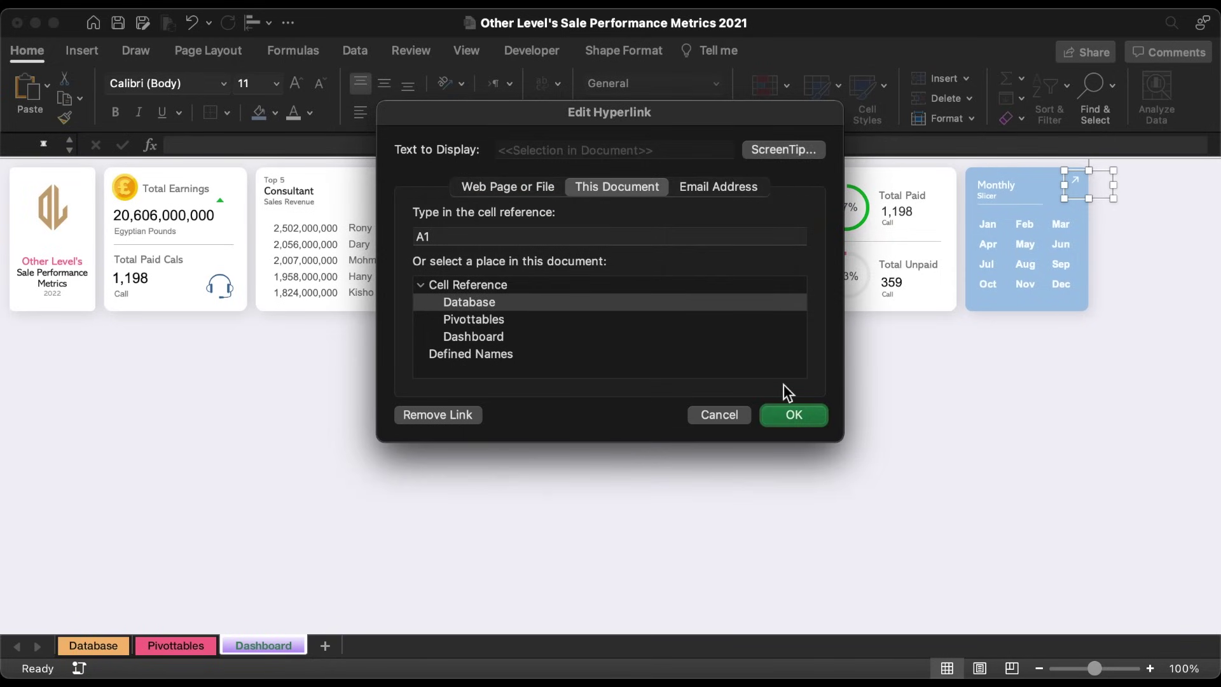
left_click(795, 415)
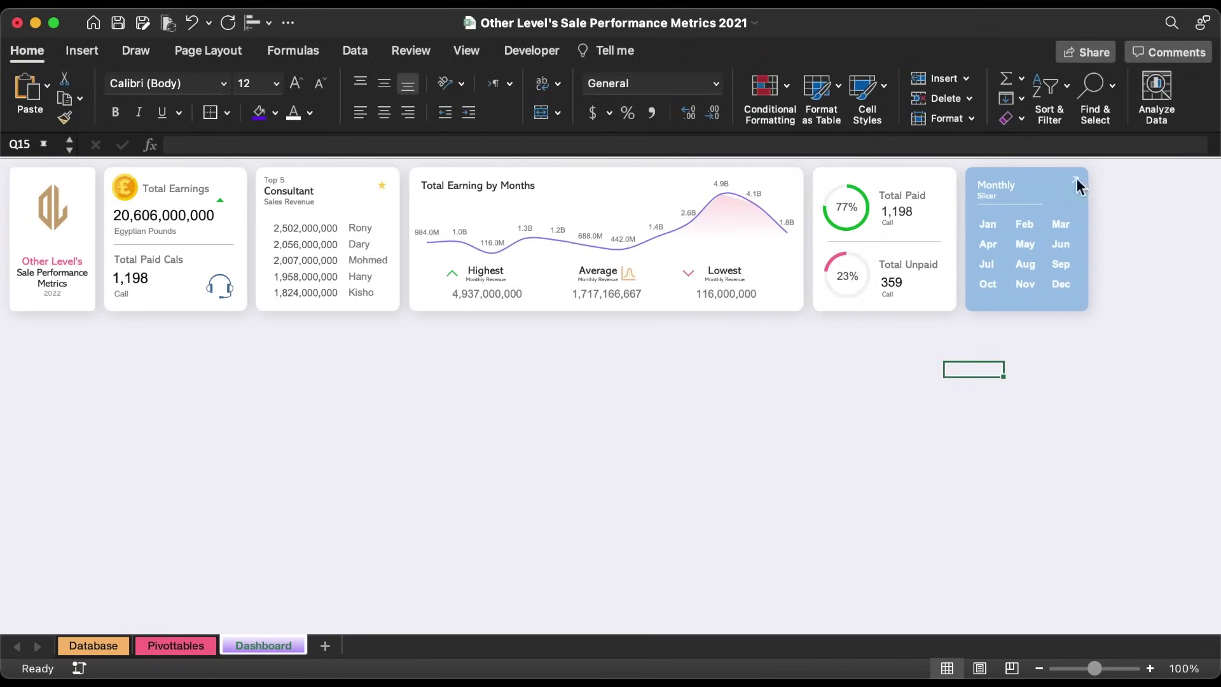
Test the link to Database and the back link to the Dashboard twice.
left_click(1075, 180)
left_click(1191, 174)
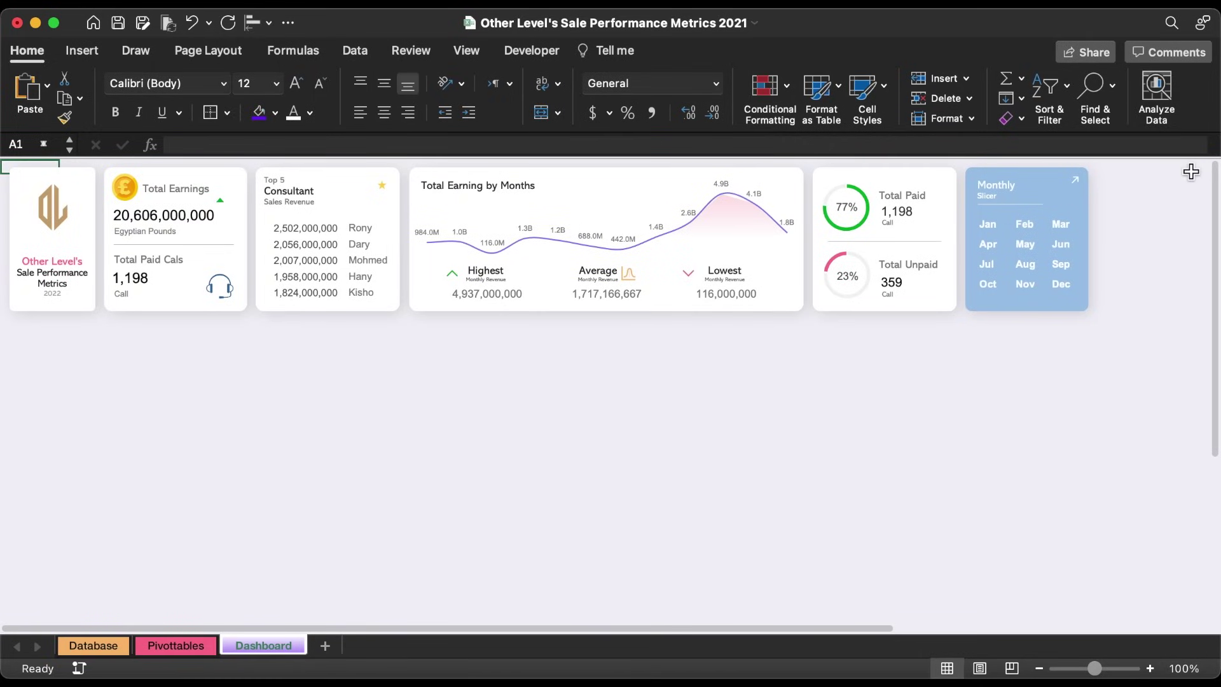
left_click(1075, 182)
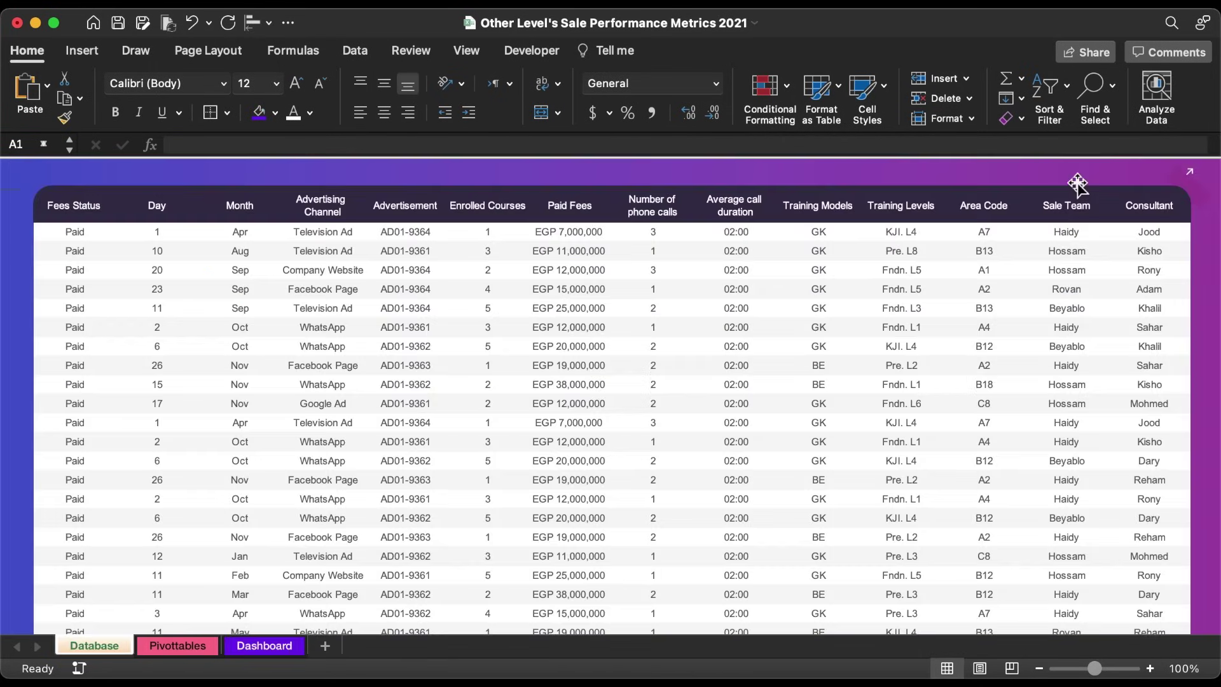
left_click(1190, 175)
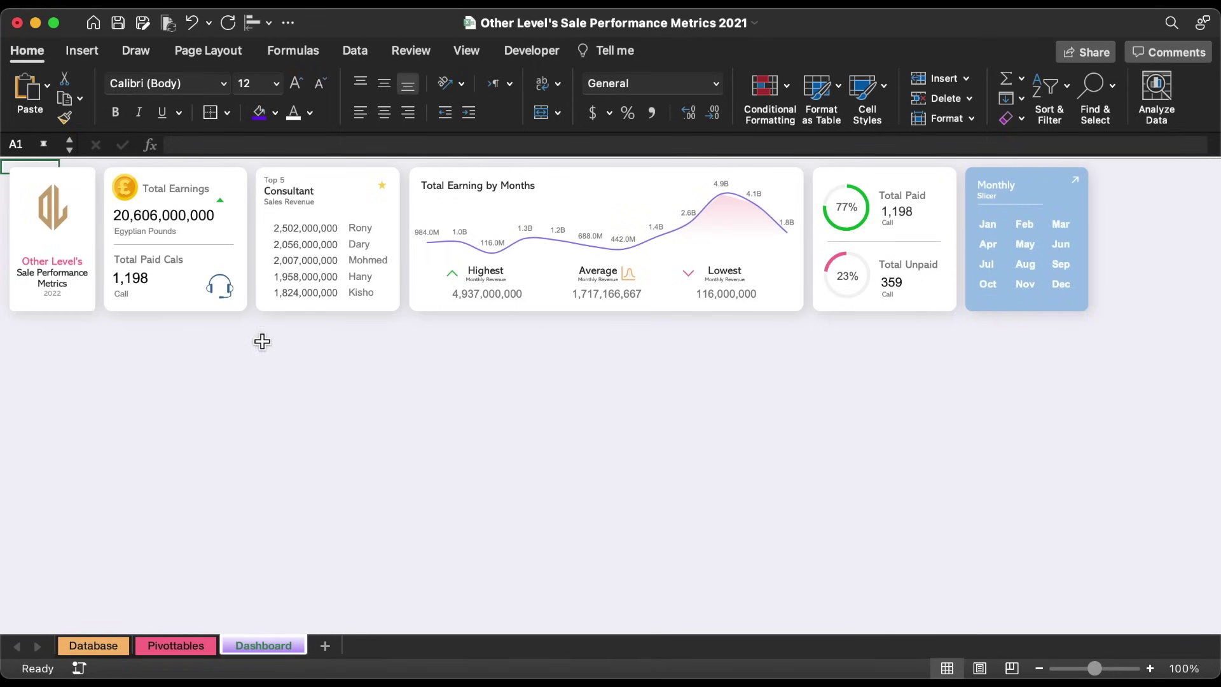
Draw a rectangle near the sheet's top-left and set its outline.
left_click(94, 56)
left_click(284, 92)
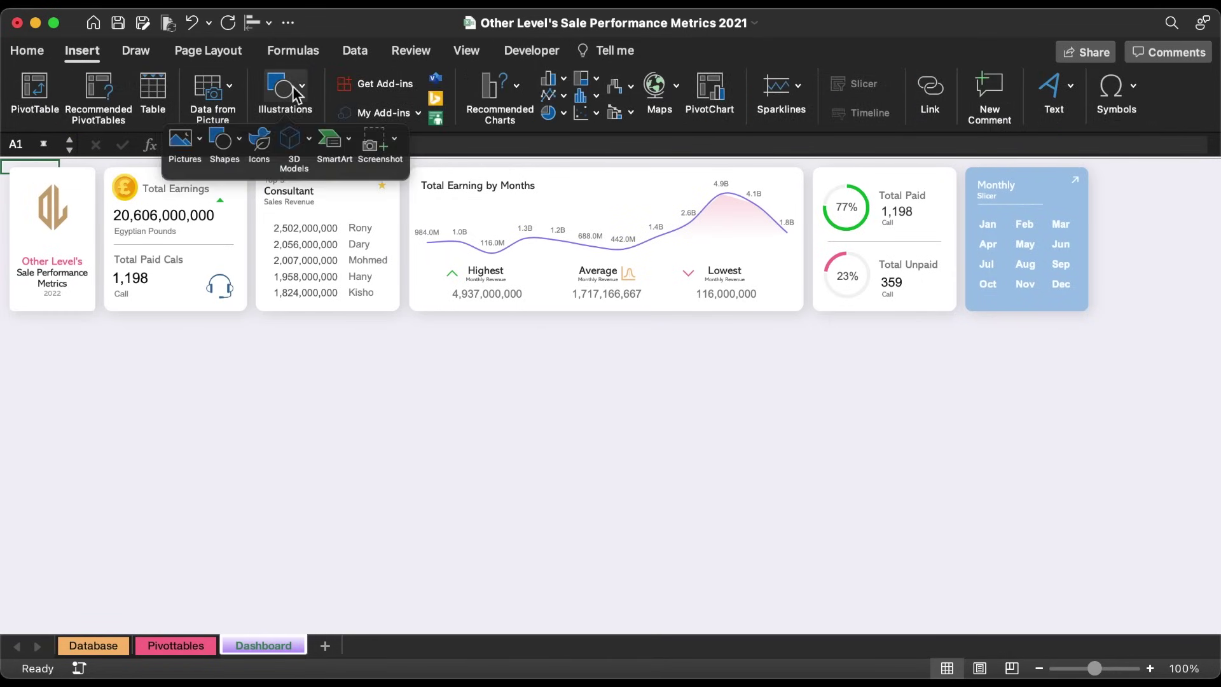
left_click(220, 150)
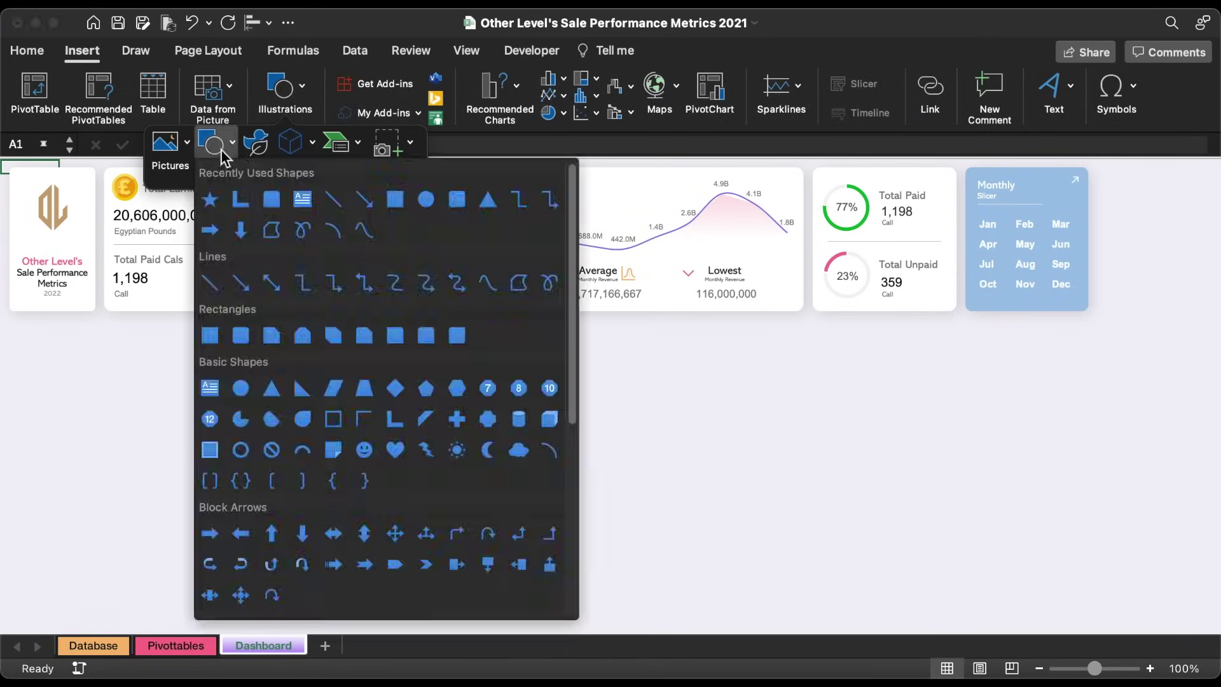
left_click(395, 199)
mouse_move(168, 430)
left_mouse_down()
mouse_move(239, 458)
mouse_move(34, 175)
left_mouse_up()
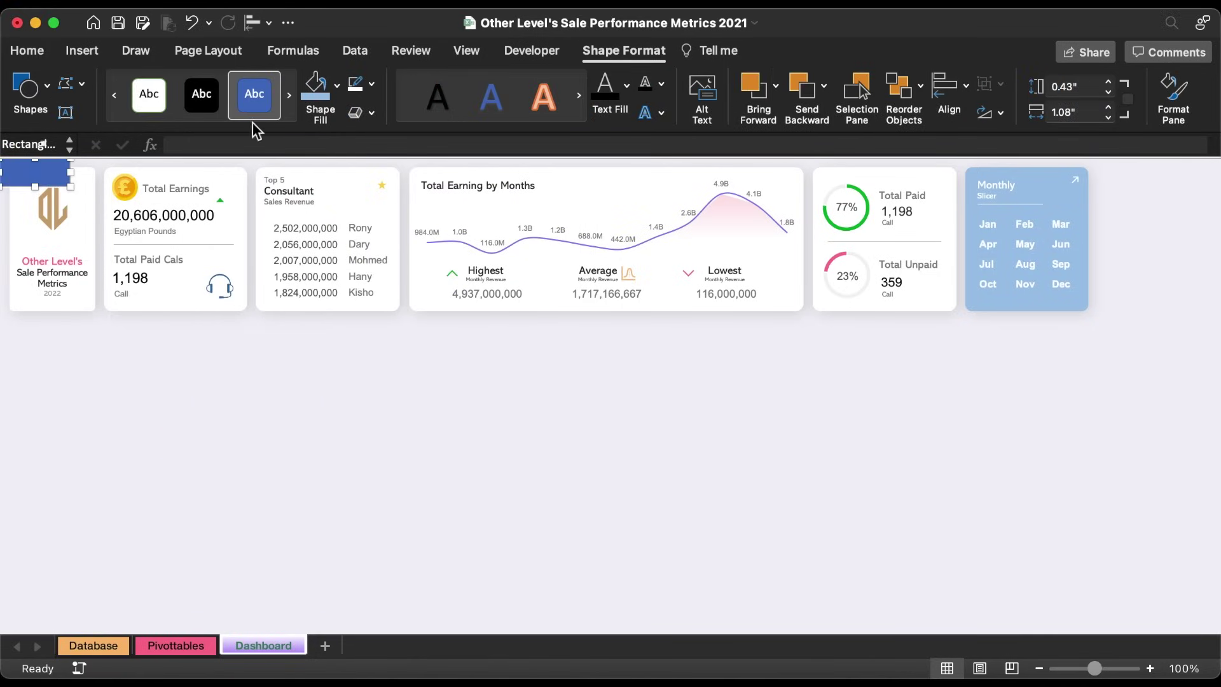
left_click(372, 85)
left_click(376, 140)
Fill the rectangle with F1F0F5, send it to the back, and retest the slicer card's link.
left_click(337, 85)
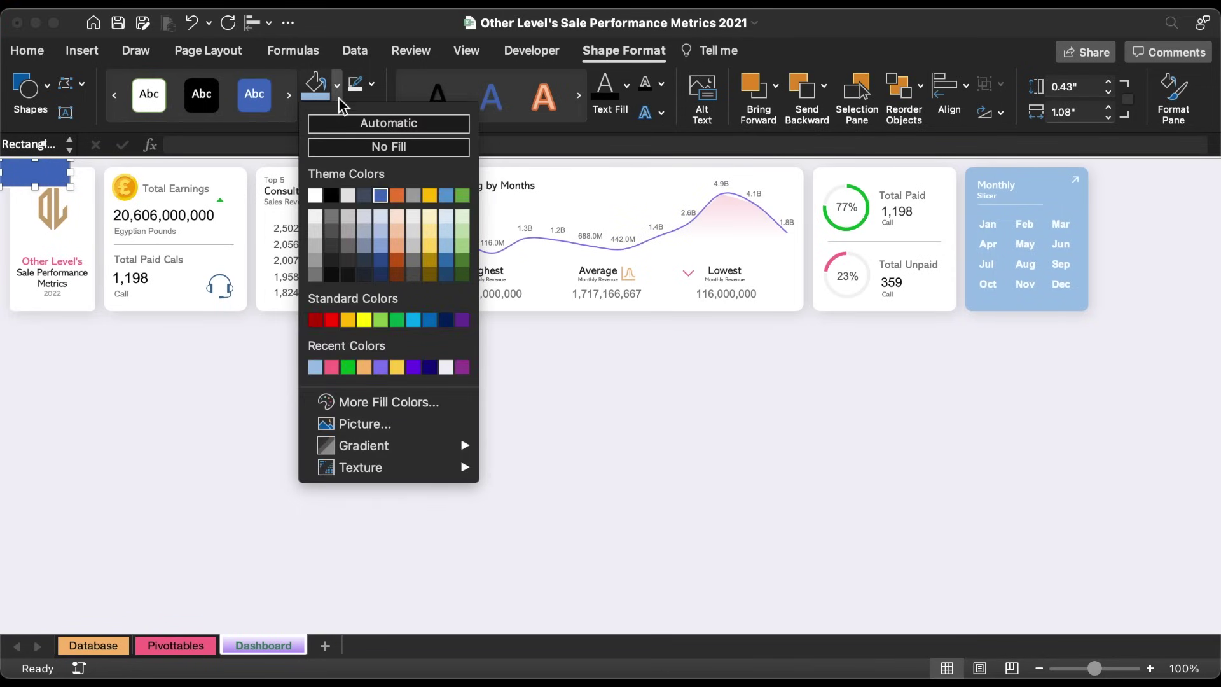
left_click(343, 402)
type("F1F0F5")
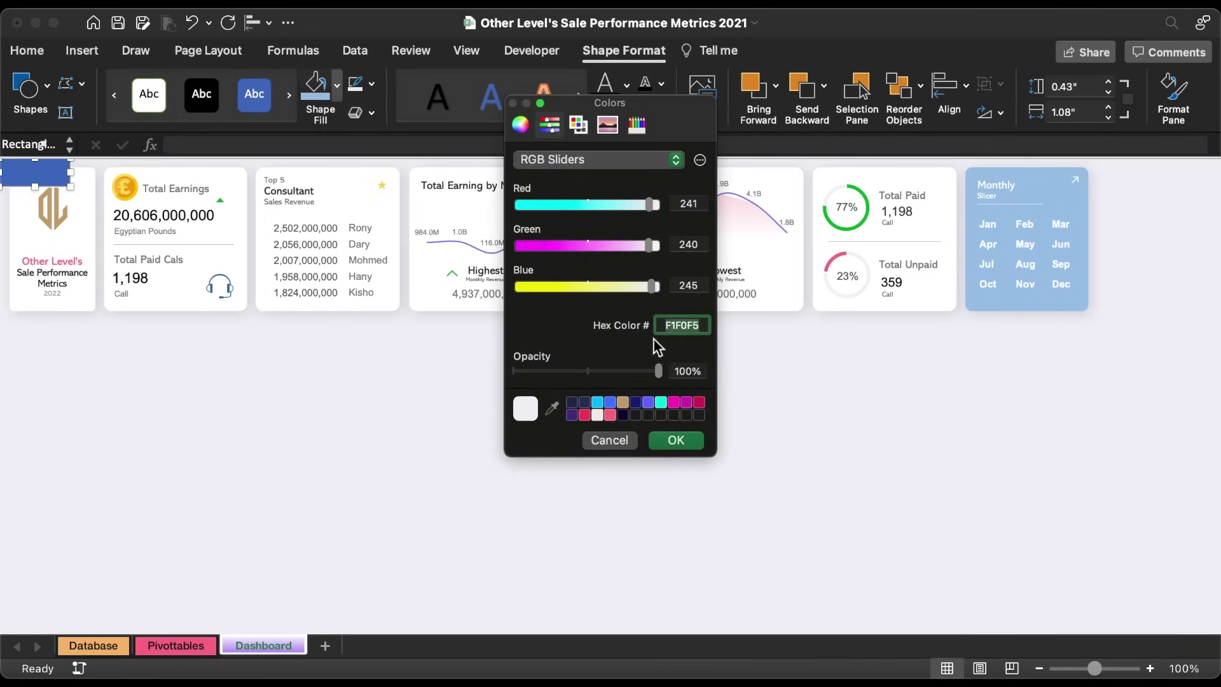
left_click(676, 440)
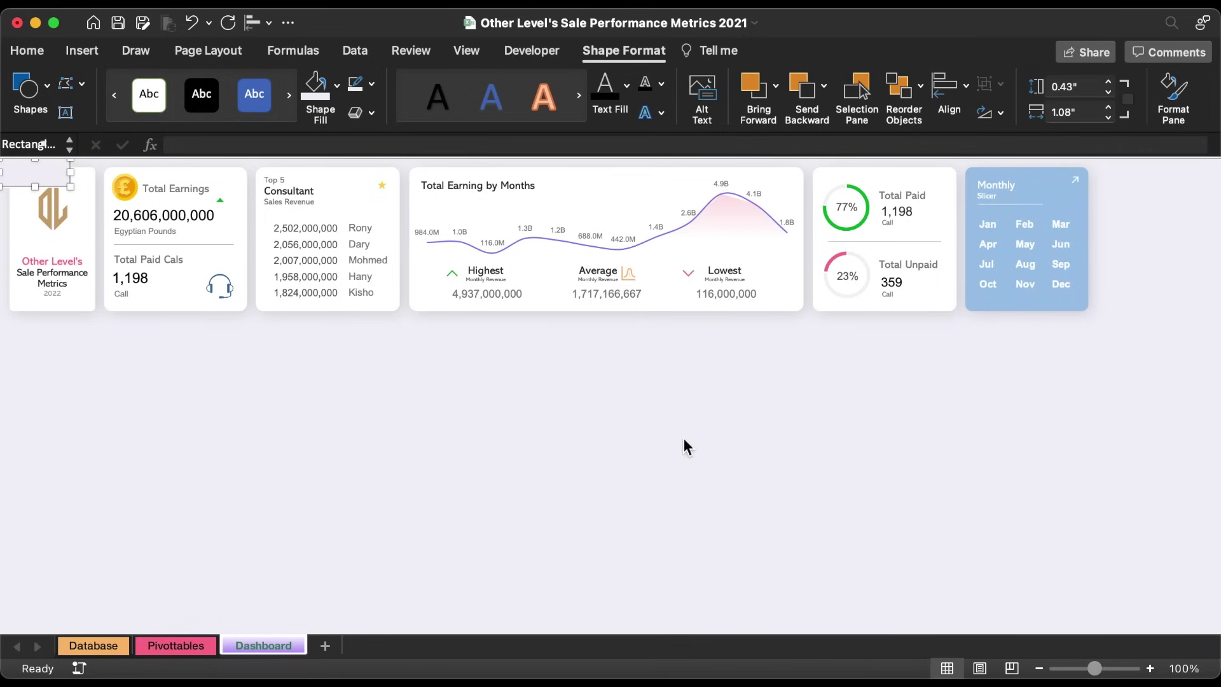
right_click(39, 182)
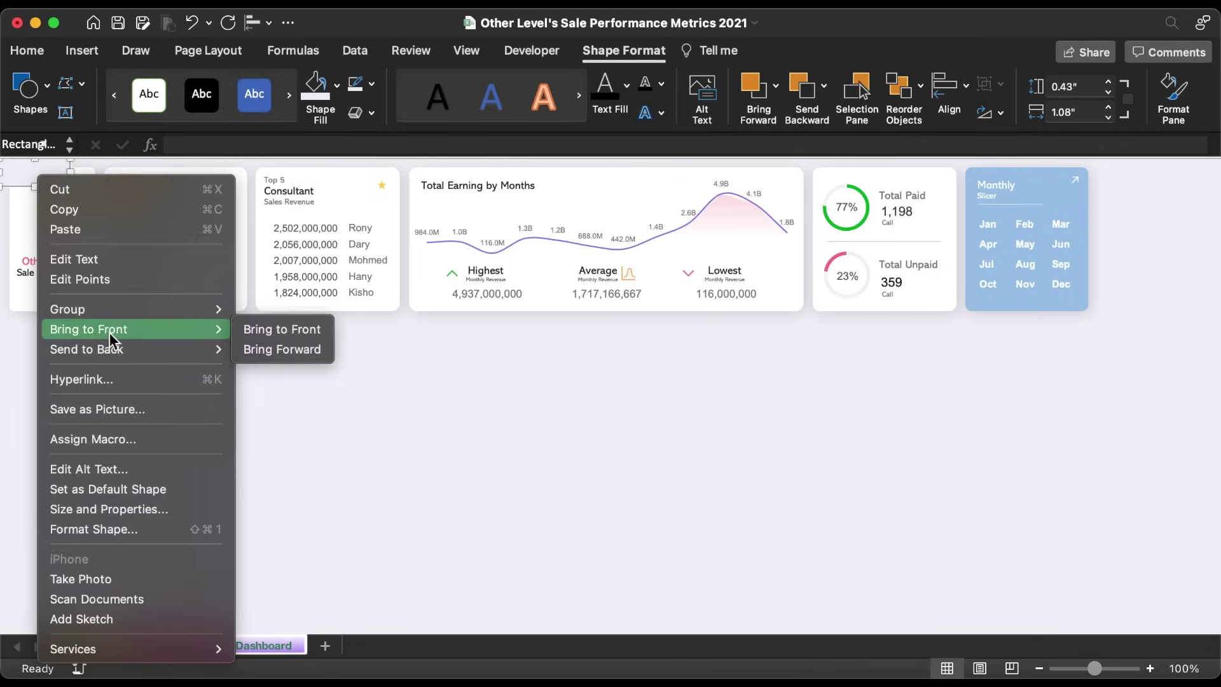
mouse_move(117, 349)
left_click(299, 351)
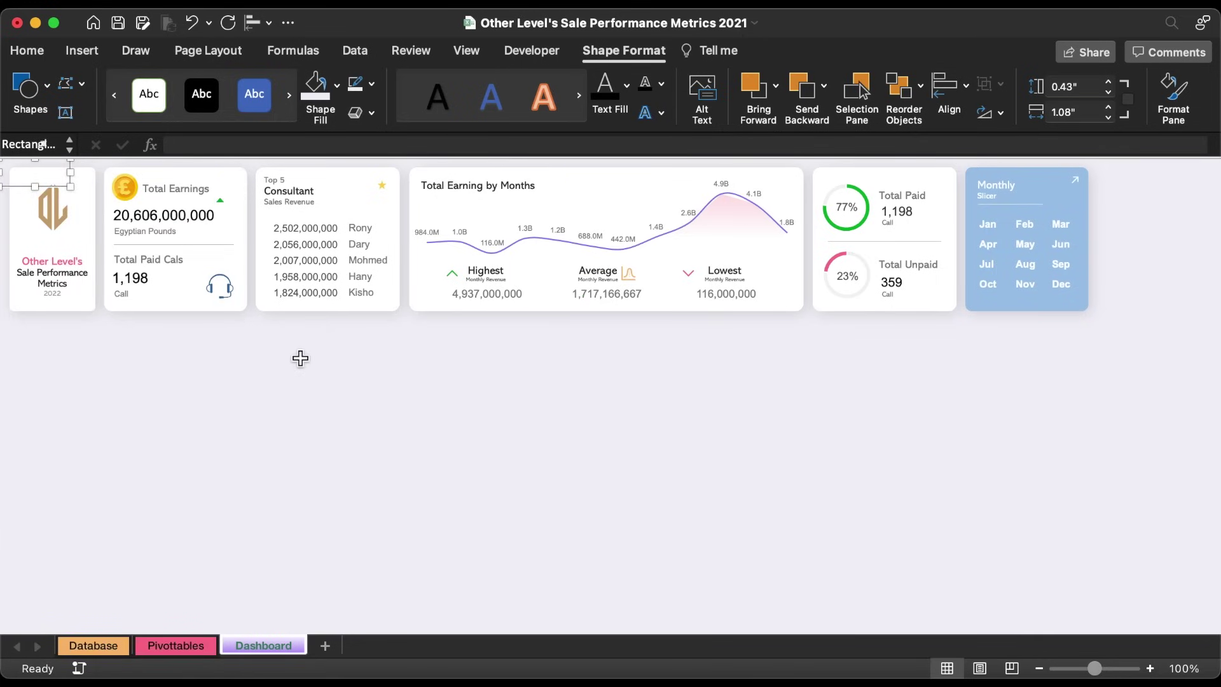
left_click(300, 357)
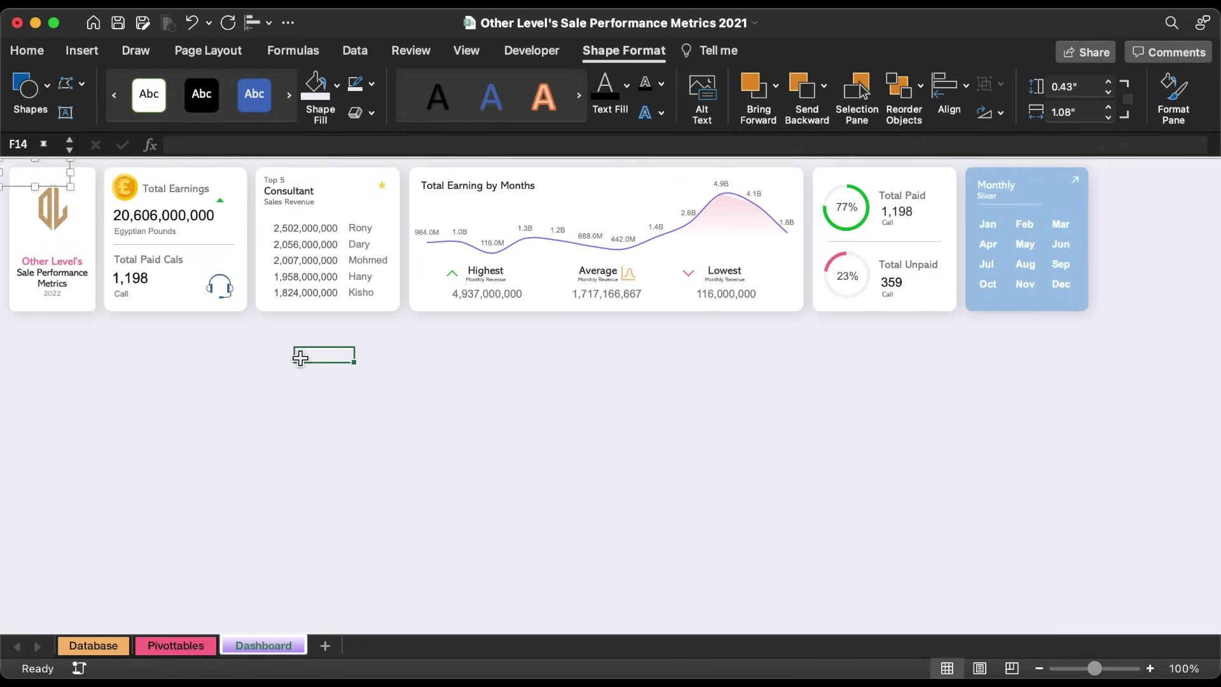
left_click(1088, 190)
On the Dashboard, copy the white Total Paid card beside the slicer, narrow it, and copy the slicer title in.
left_click(1190, 169)
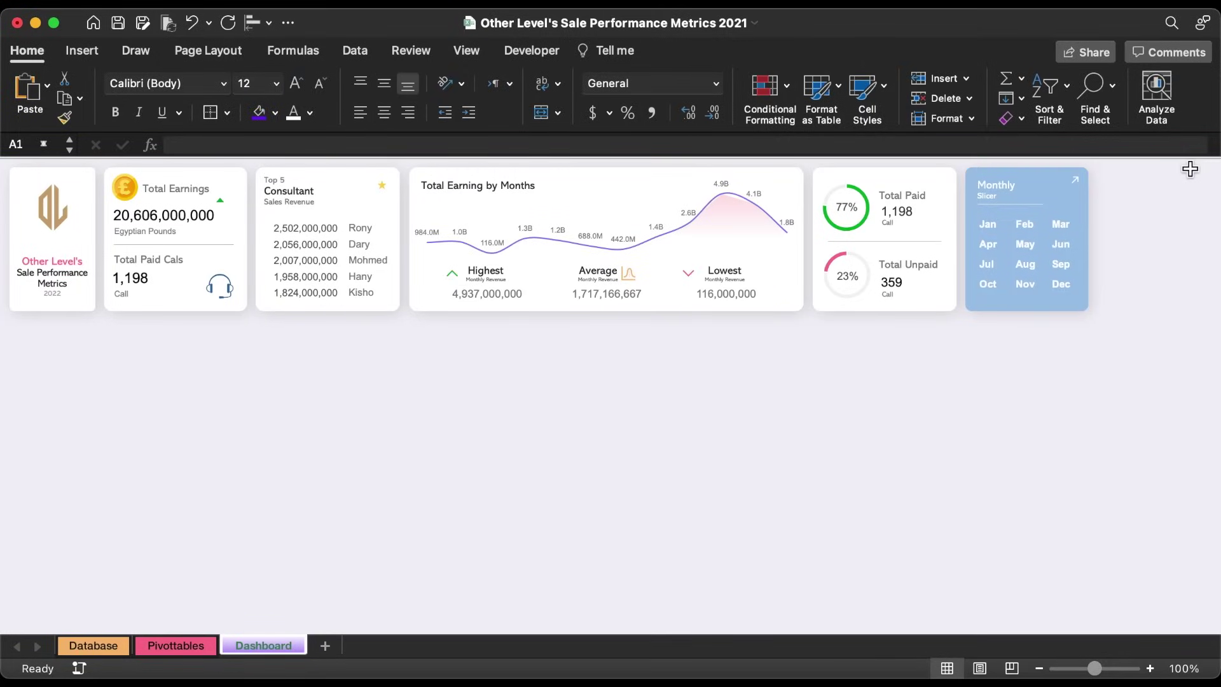
left_click(861, 170)
left_click_drag(861, 170, 1121, 183)
left_click_drag(1074, 241, 1101, 242)
left_click_drag(1007, 182, 1122, 183)
Retitle the new card 'Enrolled Courses' in dark grey and fit the title box to one line.
triple_click(1120, 184)
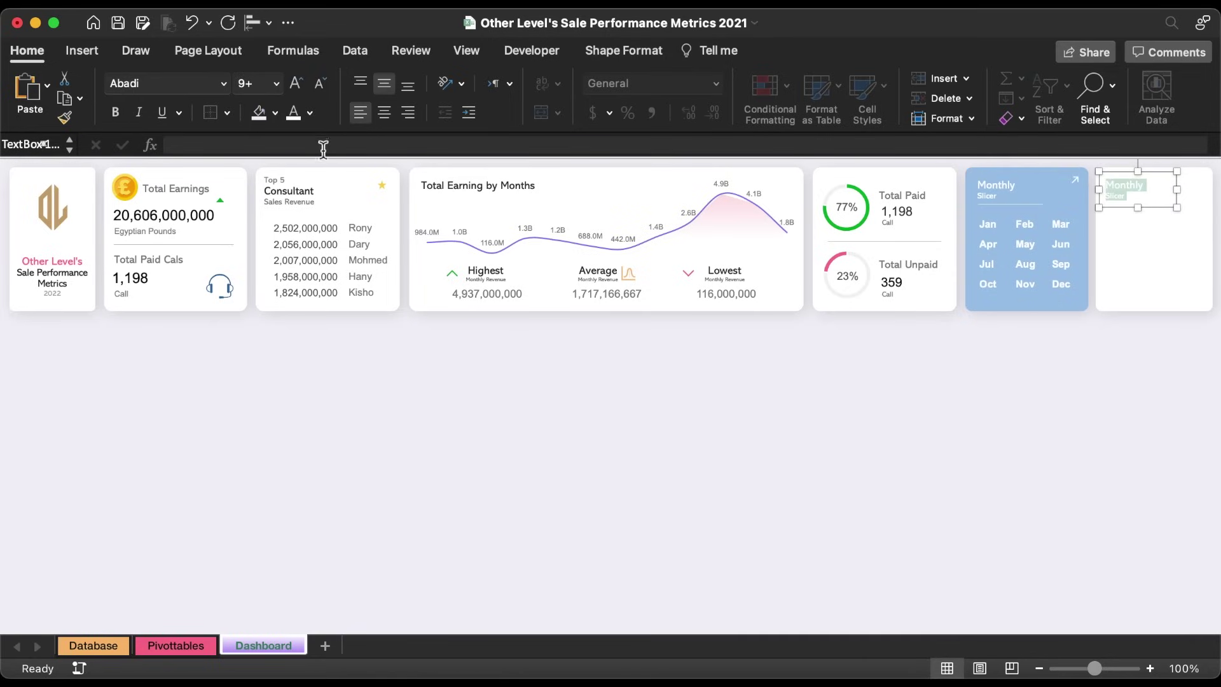
left_click(310, 113)
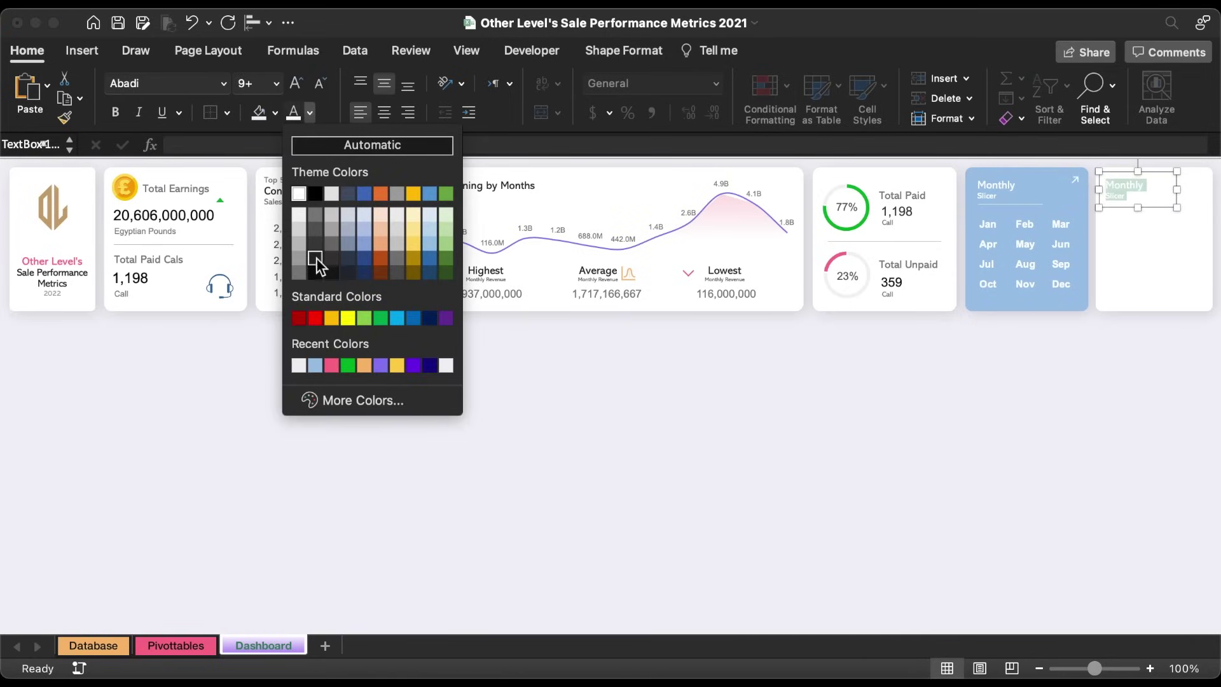
left_click(316, 260)
type("Enrolled Courses")
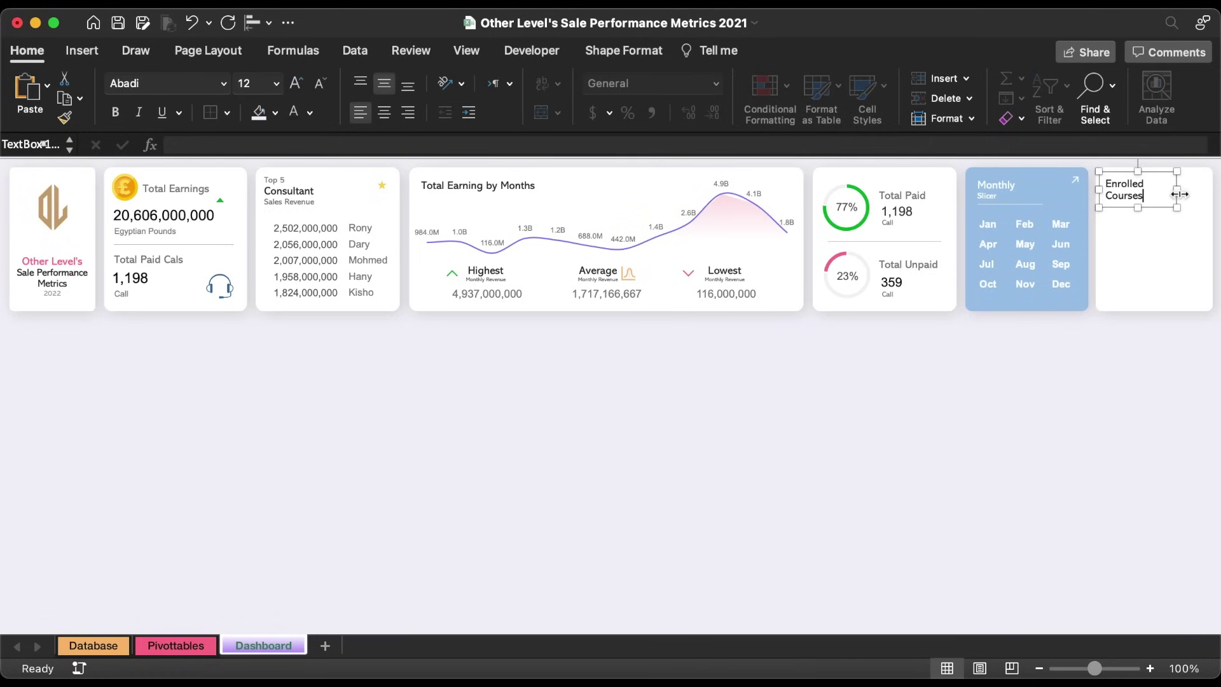
left_click_drag(1180, 194, 1205, 192)
key("Up")
key("Up")
key("Up")
key("Up")
key("Up")
key("Up")
key("Up")
key("Up")
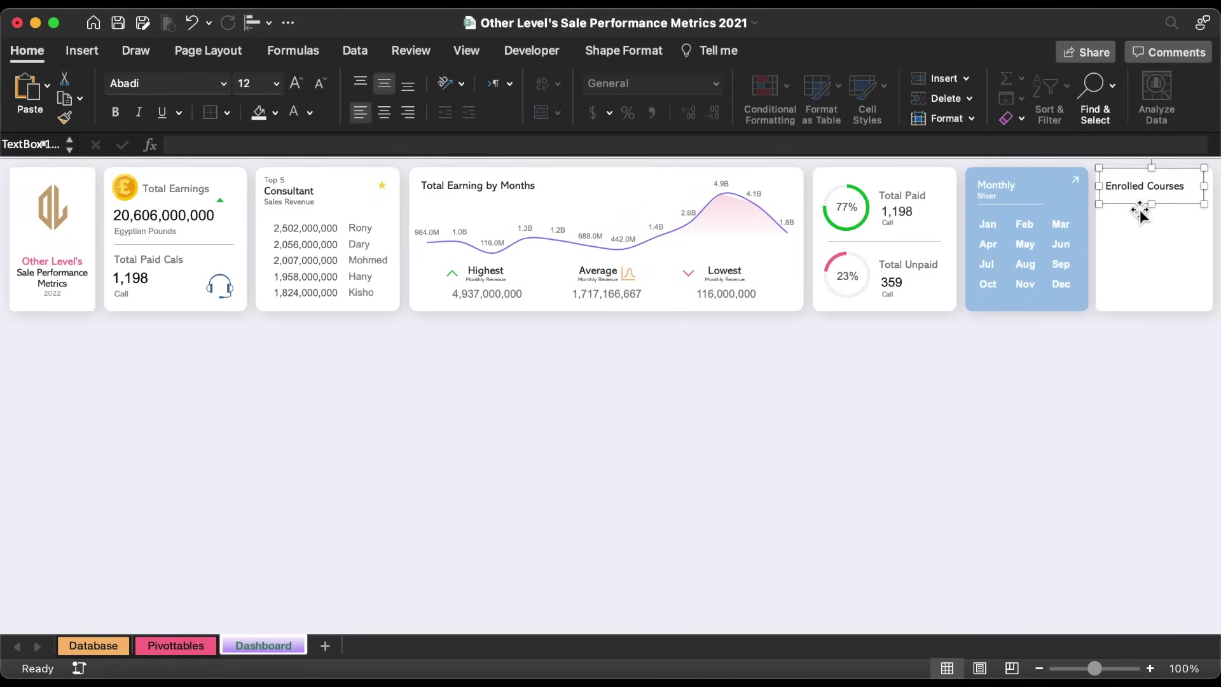
left_click_drag(1154, 207, 1154, 196)
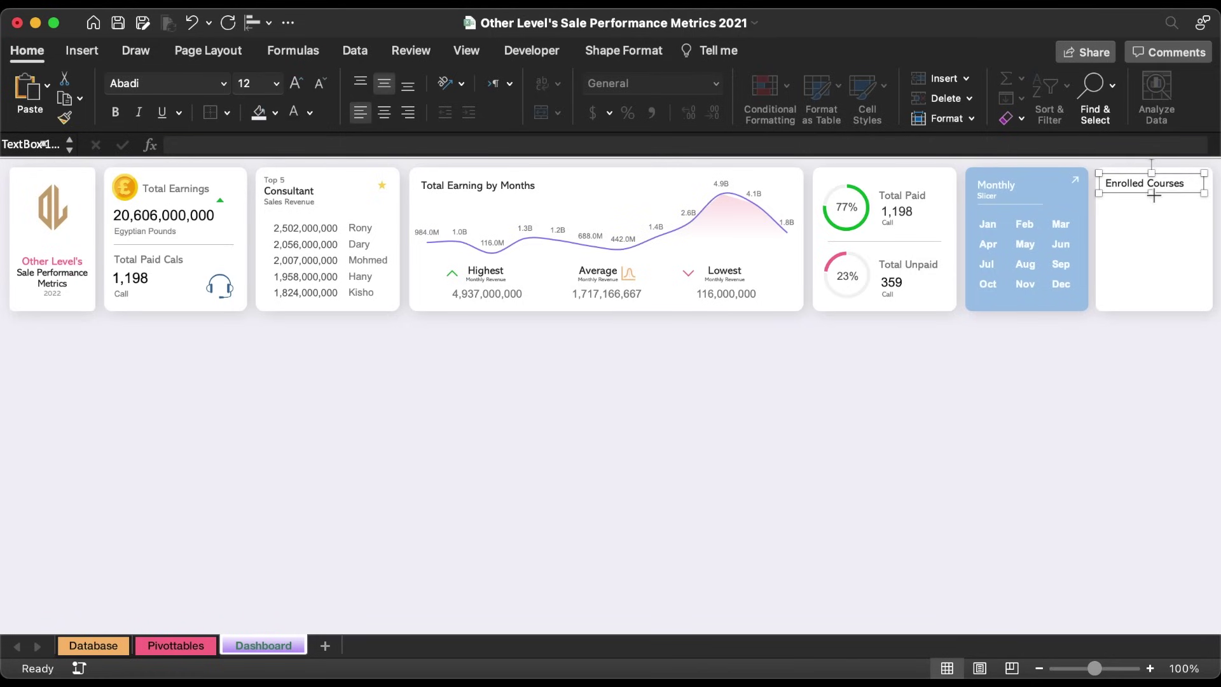
left_click(728, 371)
On the Pivottables sheet, copy the paid/unpaid pivot in columns AB:AE to column AK.
left_click(177, 646)
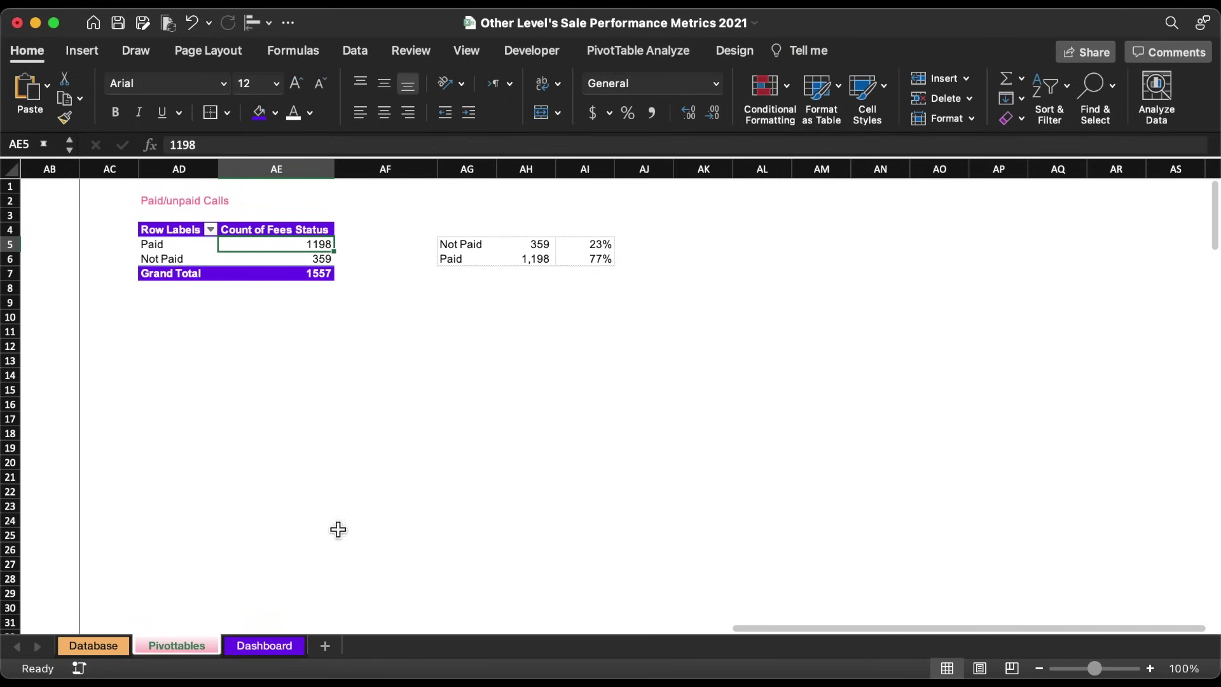
left_click_drag(64, 169, 314, 169)
key("super+c")
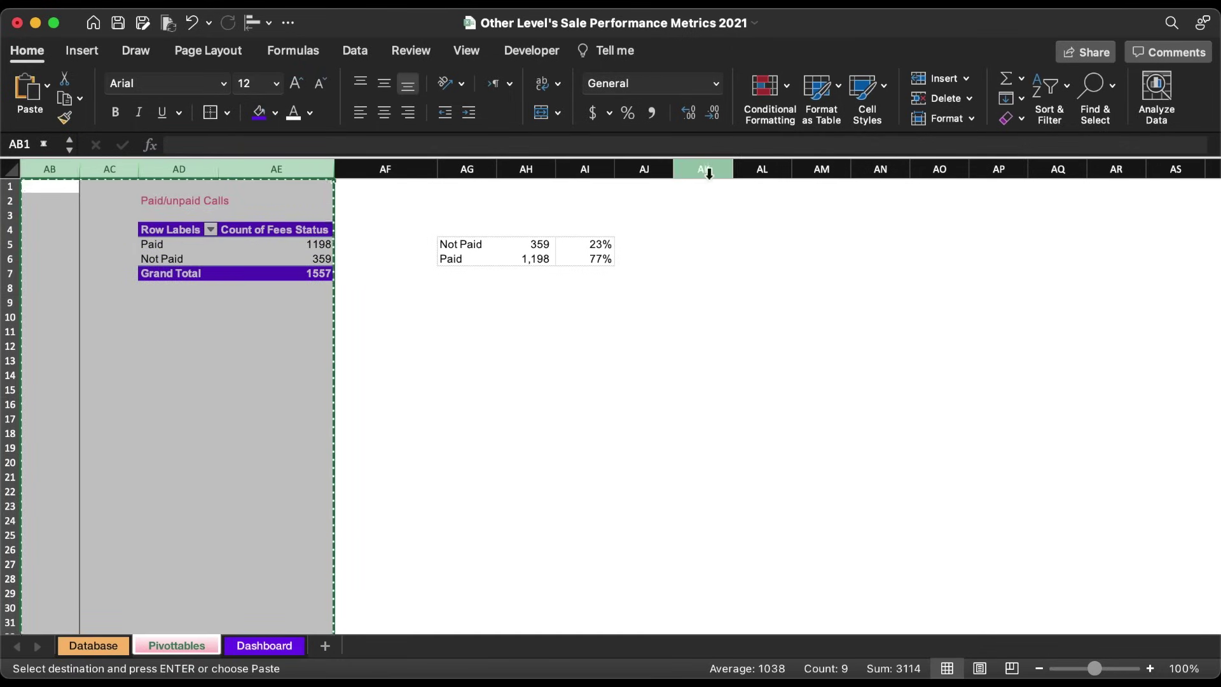
left_click(704, 170)
key("super+v")
Rename the copied pivot's title from 'Paid/unpaid Calls' to 'Enrolled Courses'.
scroll(910, 294, "right", 5)
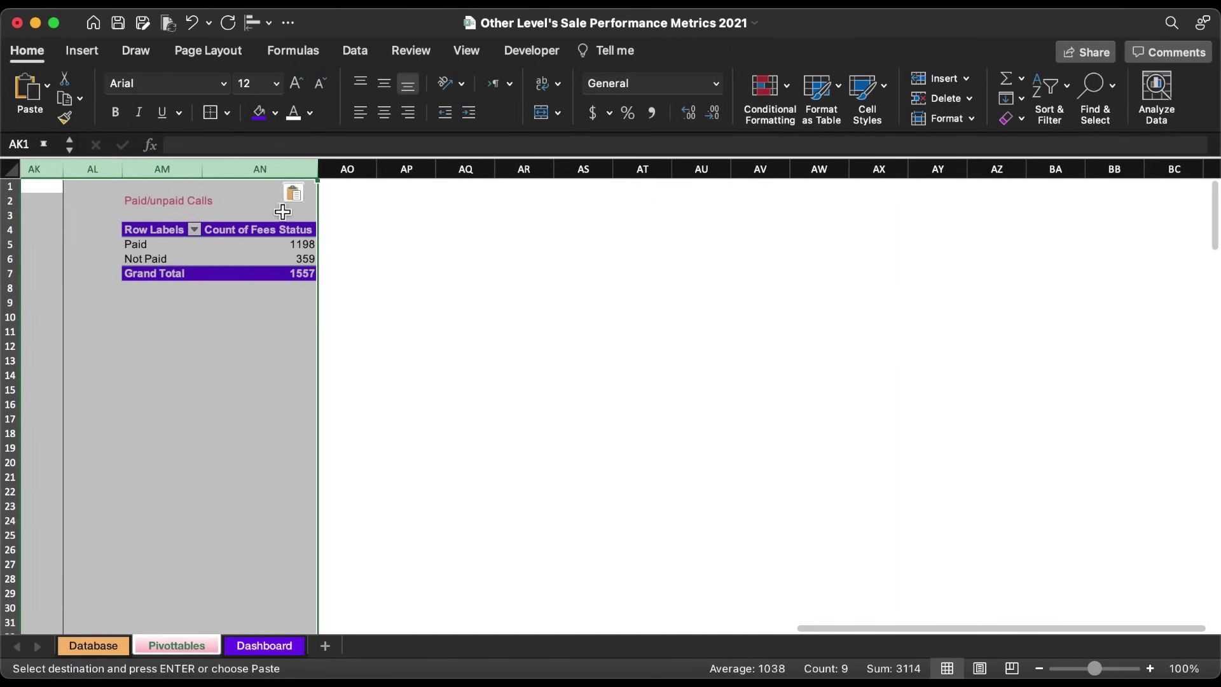
left_click(175, 209)
triple_click(223, 145)
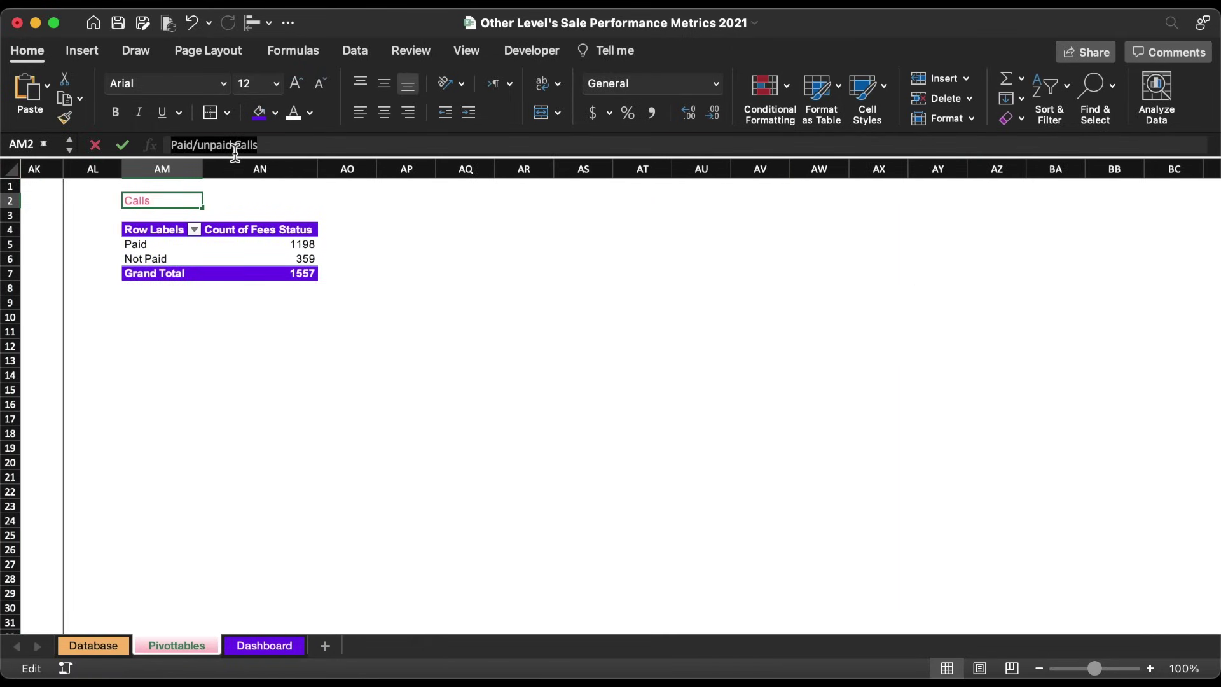
type("Enrolled Courses")
key("Return")
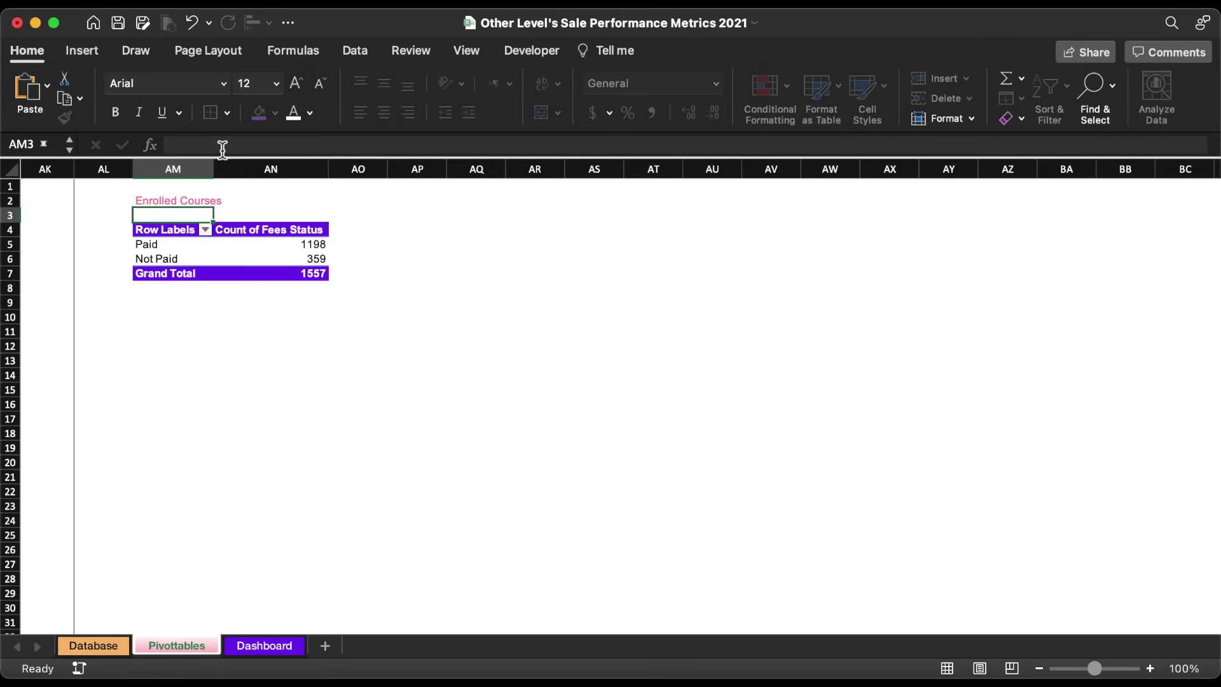
Rebuild the copied pivot without Fees Status as Sum of Enrolled Courses by Month.
left_click(199, 263)
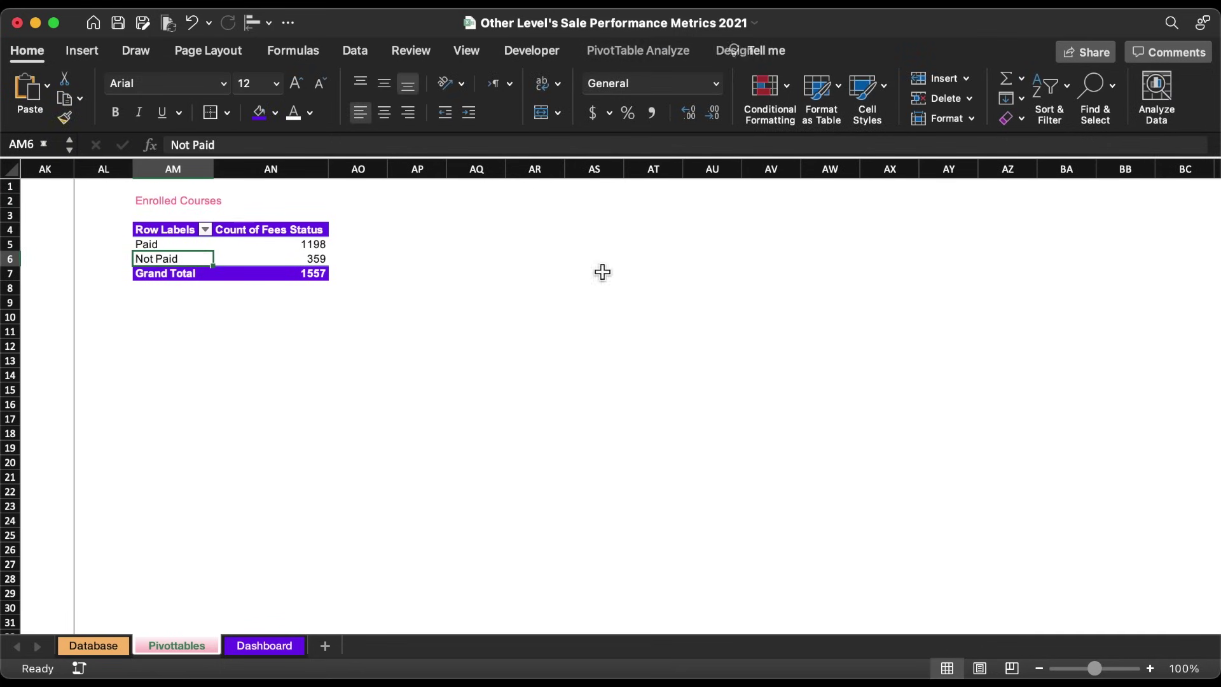
left_click(637, 50)
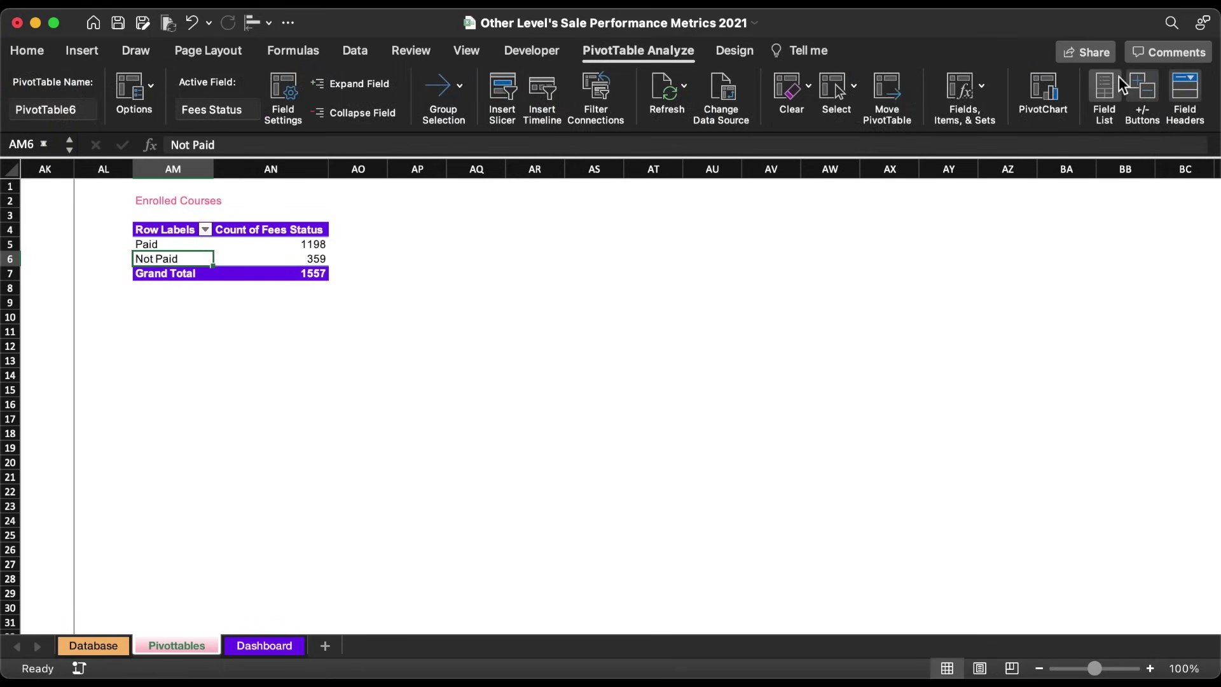
left_click(1104, 92)
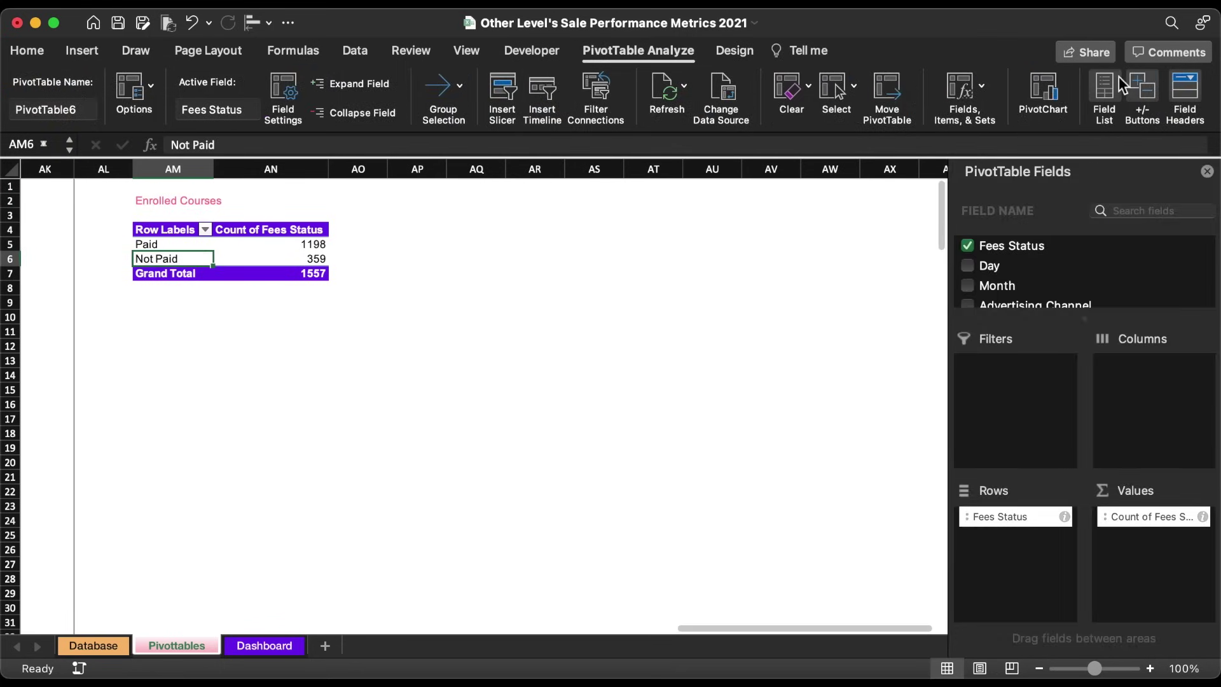
left_click(967, 246)
scroll(979, 281, "down", 3)
scroll(979, 281, "down", 1)
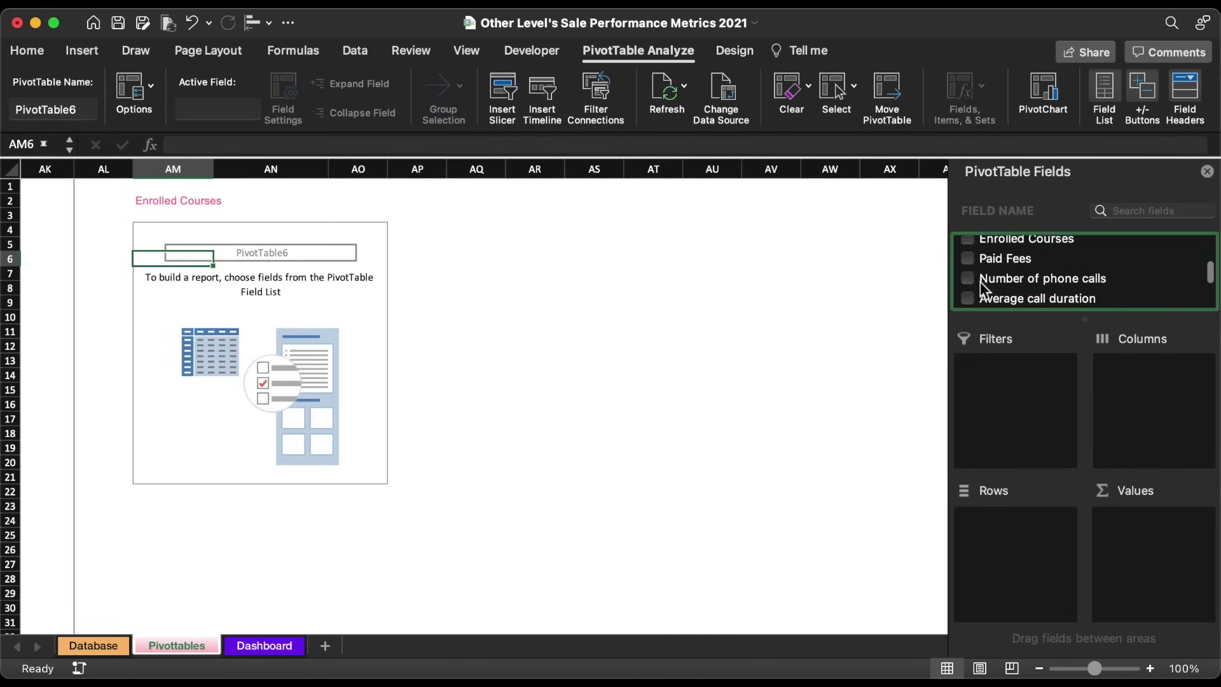
scroll(980, 281, "up", 1)
left_click_drag(983, 258, 1126, 552)
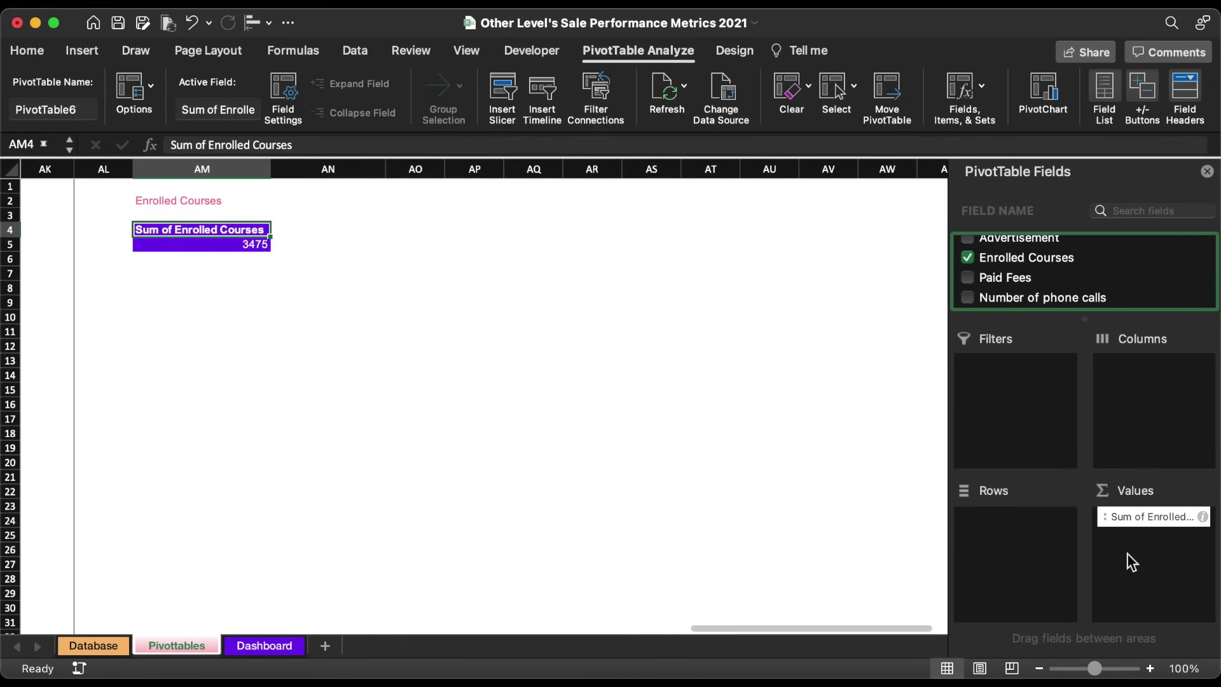
scroll(1043, 286, "up", 4)
left_click_drag(1043, 285, 1003, 540)
Copy the whole monthly Enrolled Courses pivot and paste it at cell AP4.
left_click(290, 326)
key("super+a")
key("super+a")
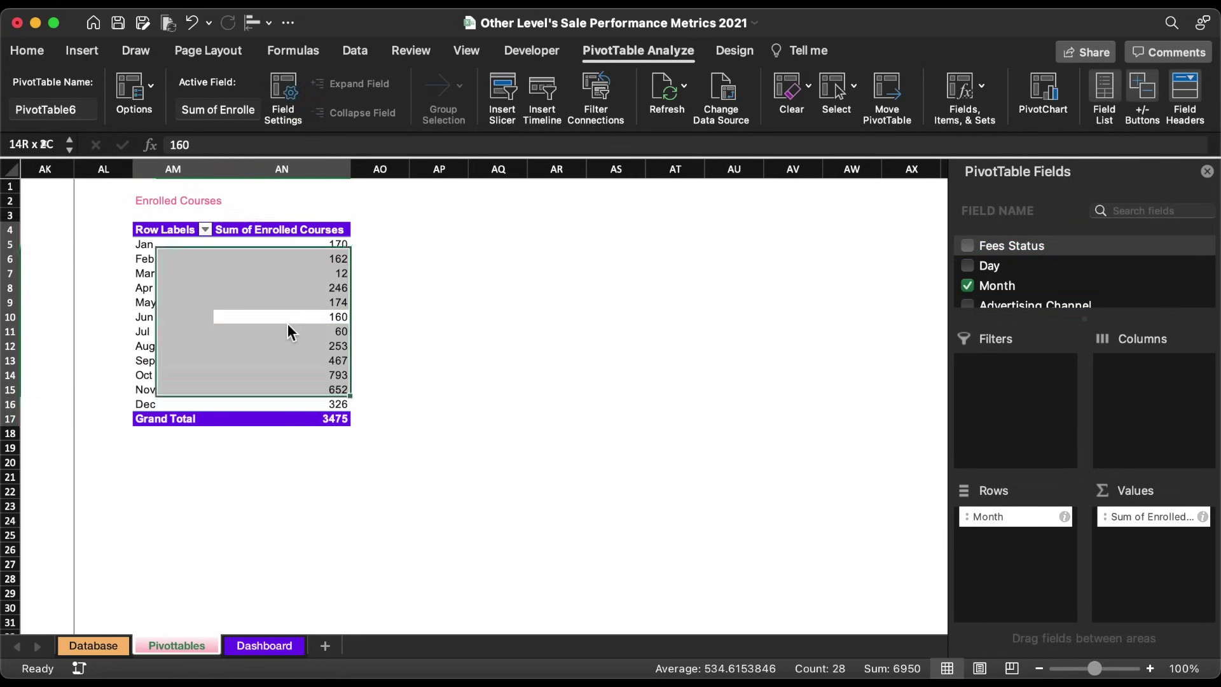
key("super+c")
left_click(448, 232)
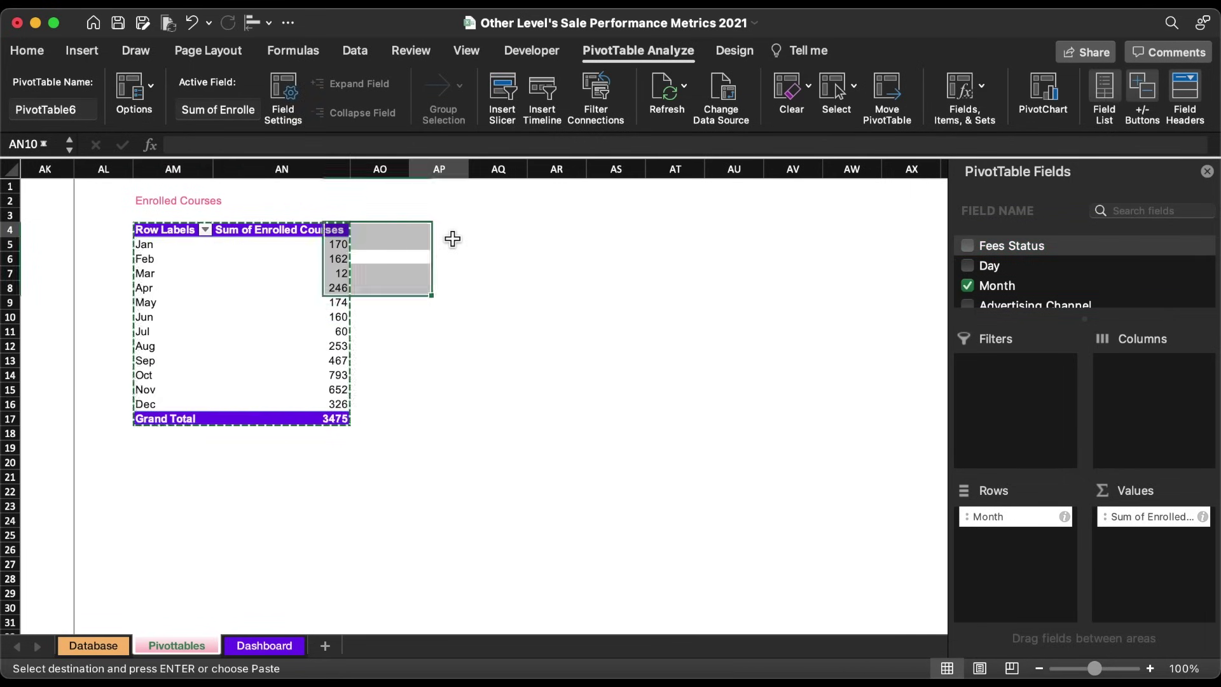
key("super+v")
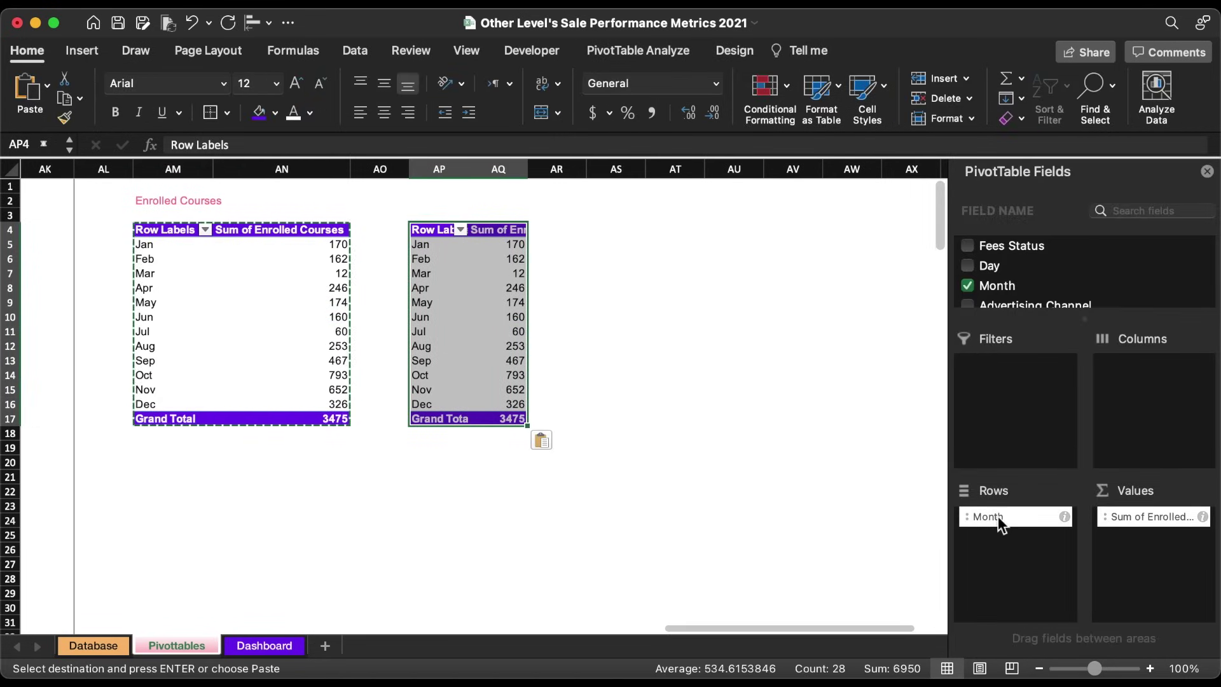
Remove Month from the AP4 pivot and summarize Enrolled Courses by Average, giving 2.23.
left_click_drag(989, 516, 749, 492)
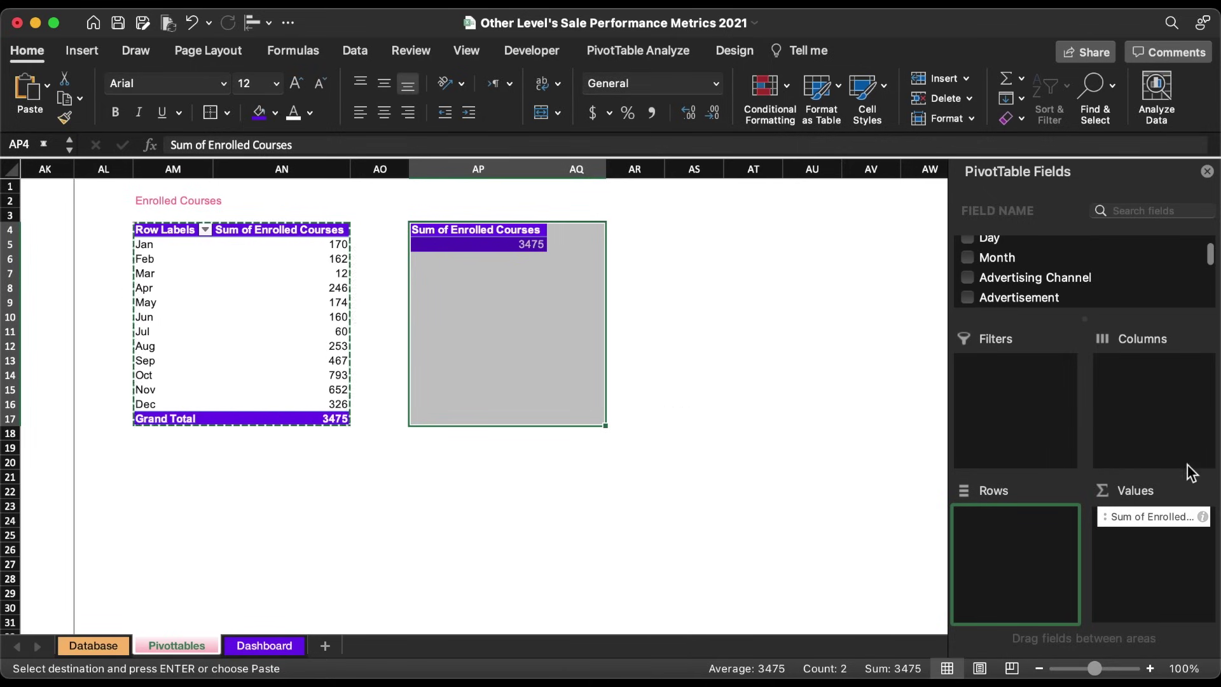
left_click(1202, 516)
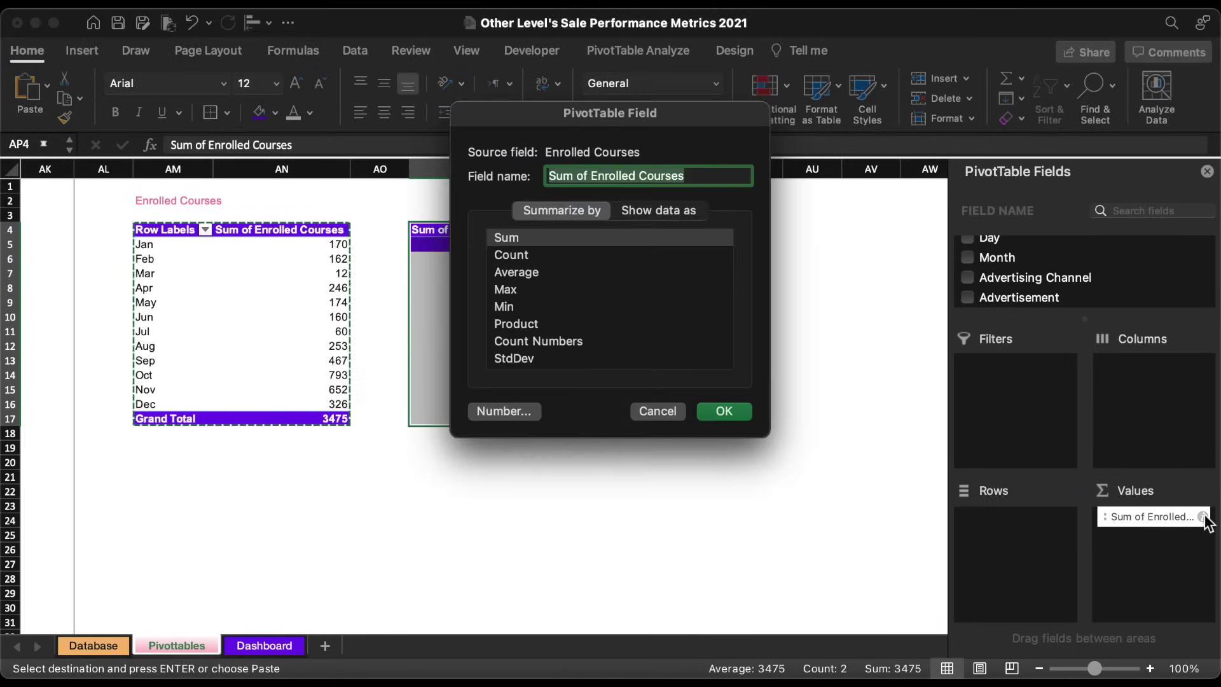
left_click(511, 273)
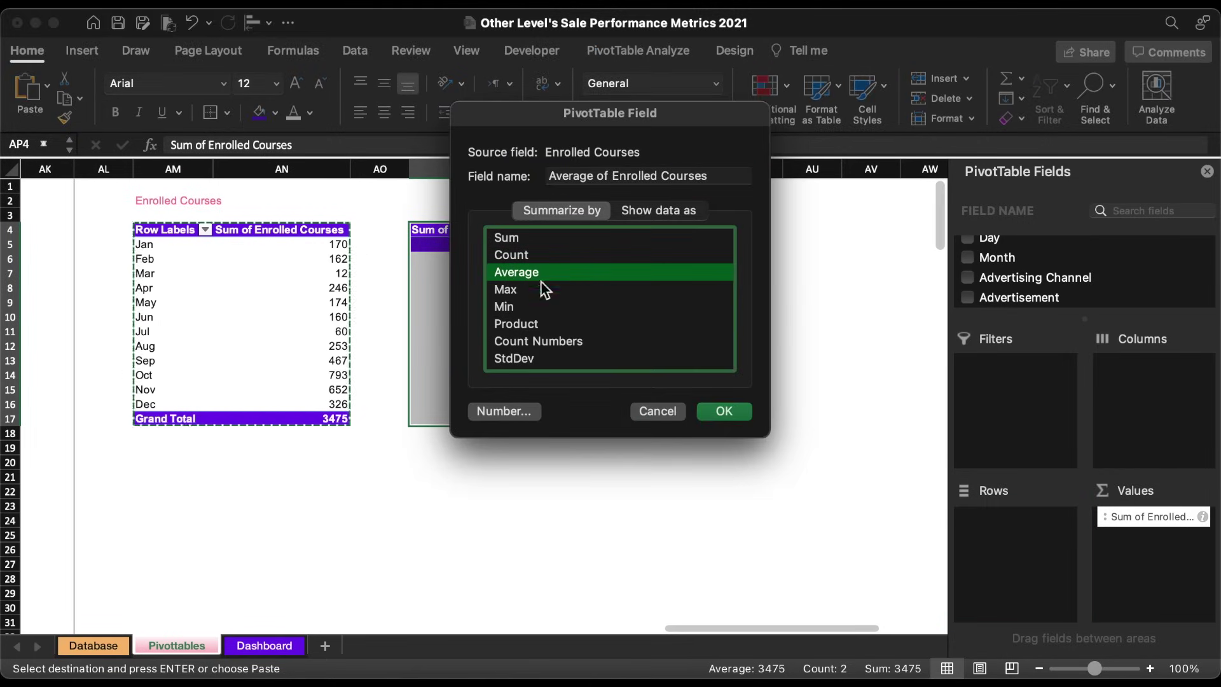
left_click(732, 411)
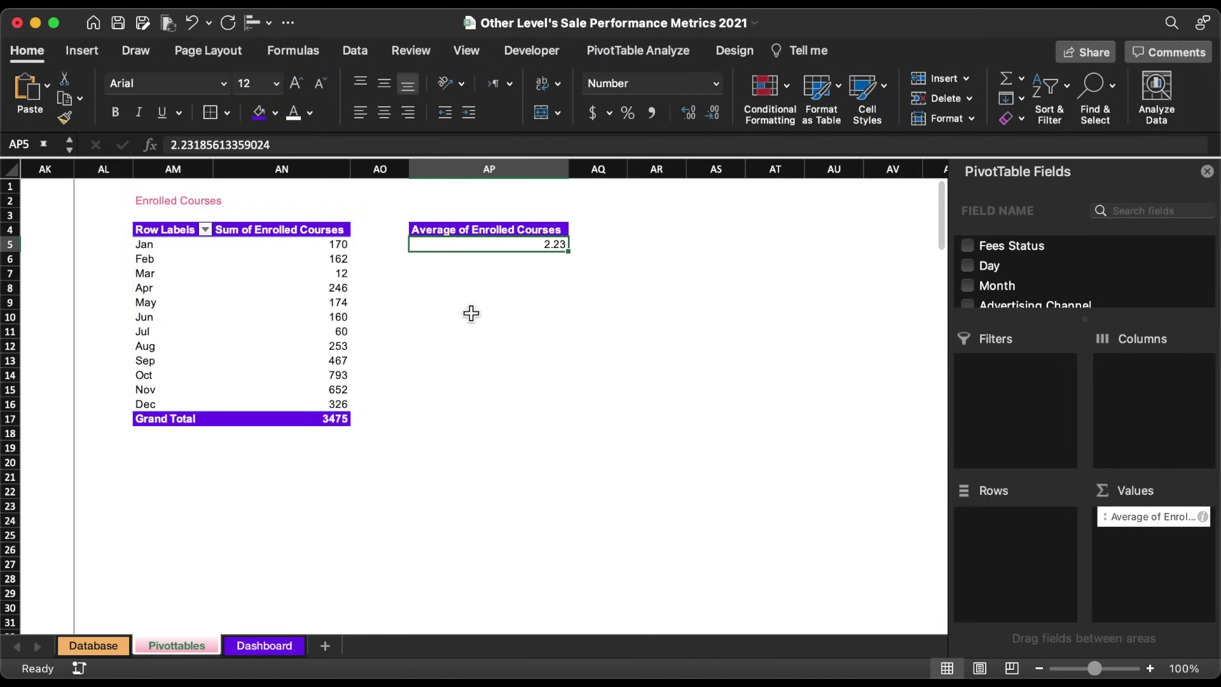
left_click(508, 302)
left_click(325, 273)
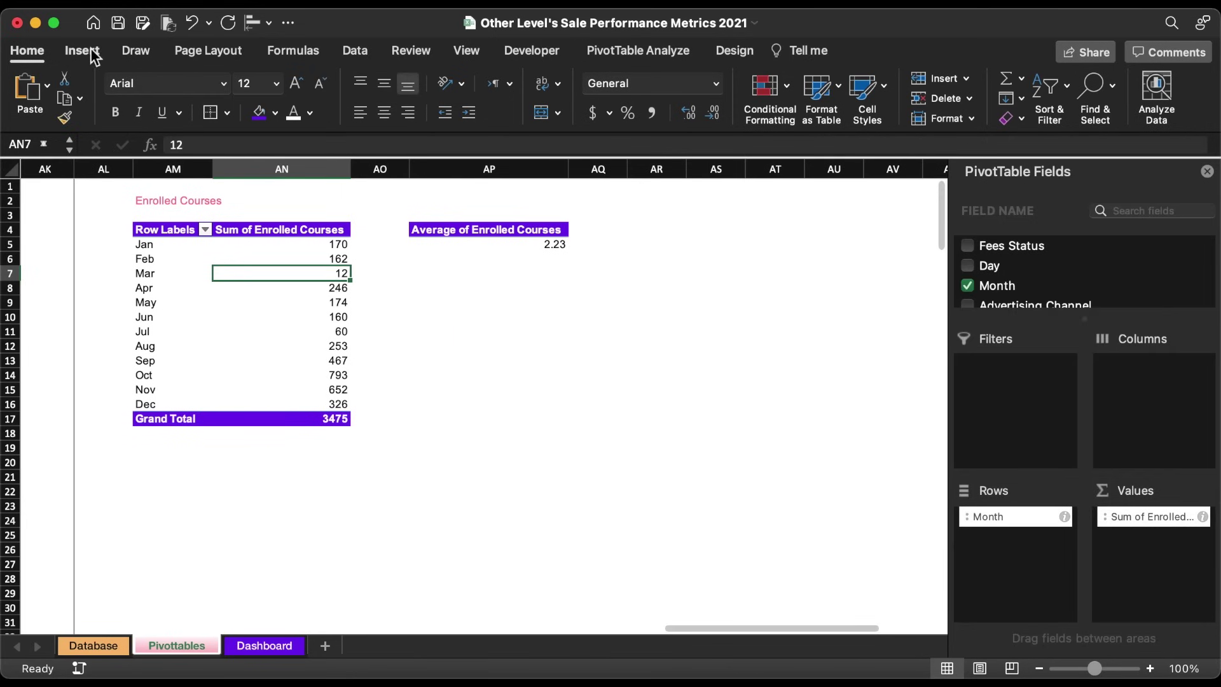
left_click(92, 53)
Insert a 2-D line chart of monthly enrolled courses without legend, axes, title or gridlines.
left_click(553, 95)
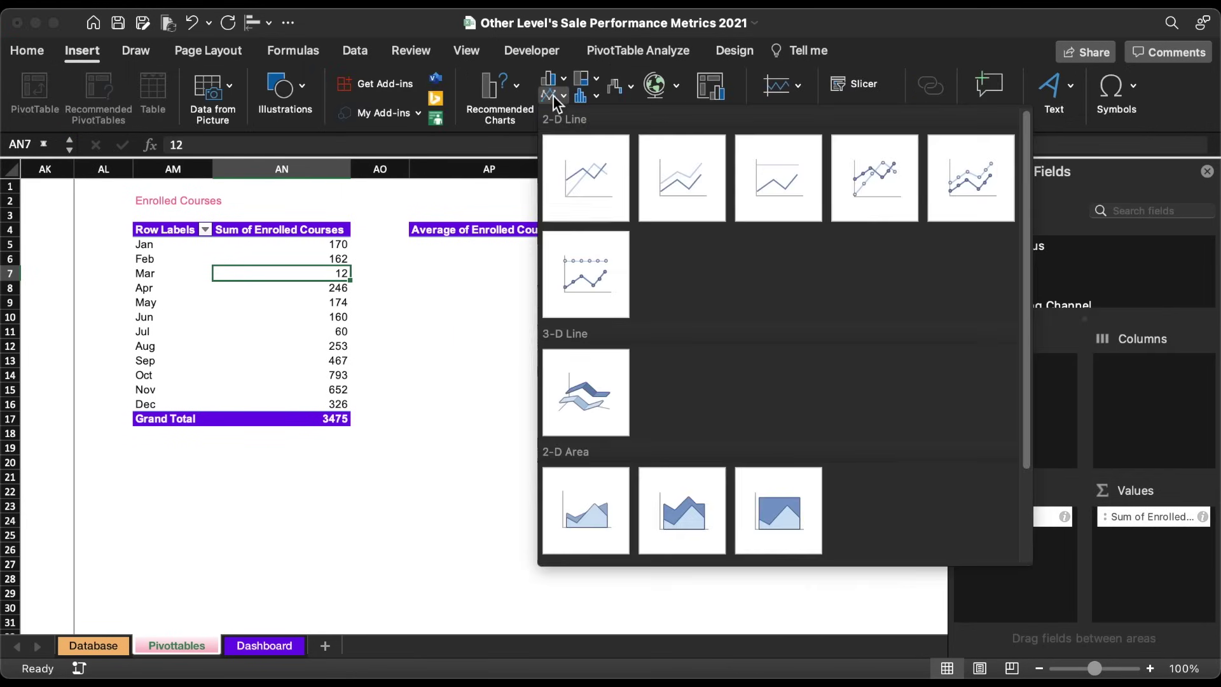
left_click(604, 194)
left_click(604, 417)
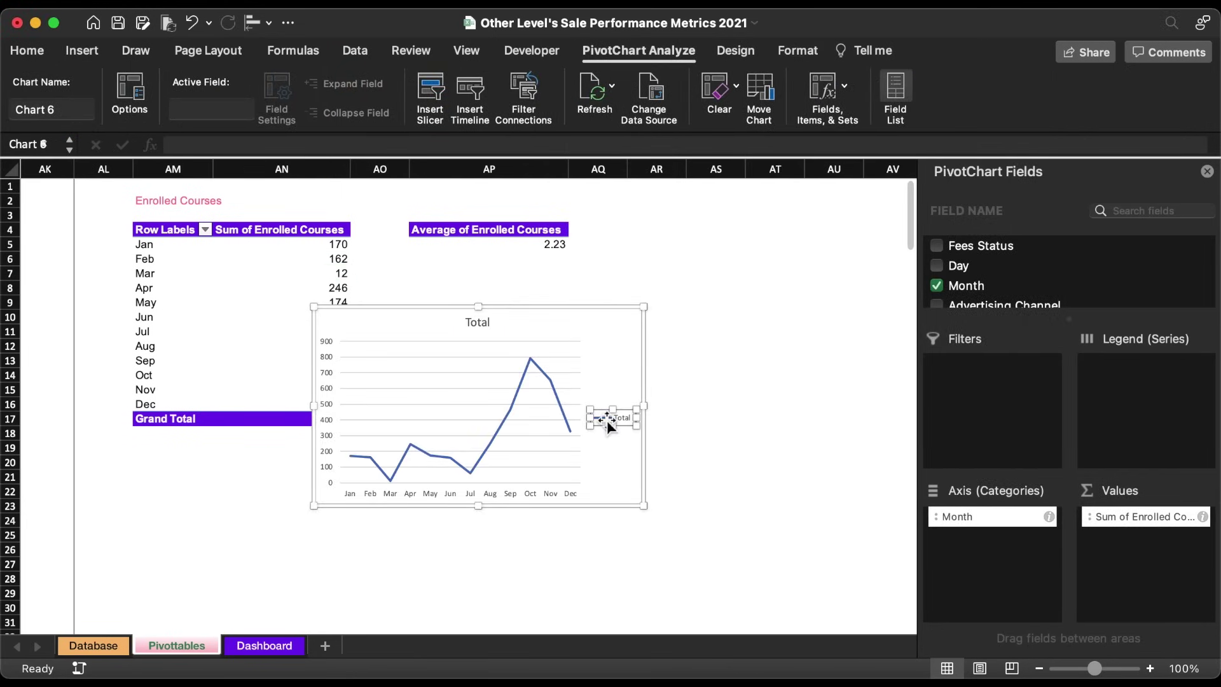
key("Delete")
left_click(532, 495)
key("Delete")
left_click(326, 388)
key("Delete")
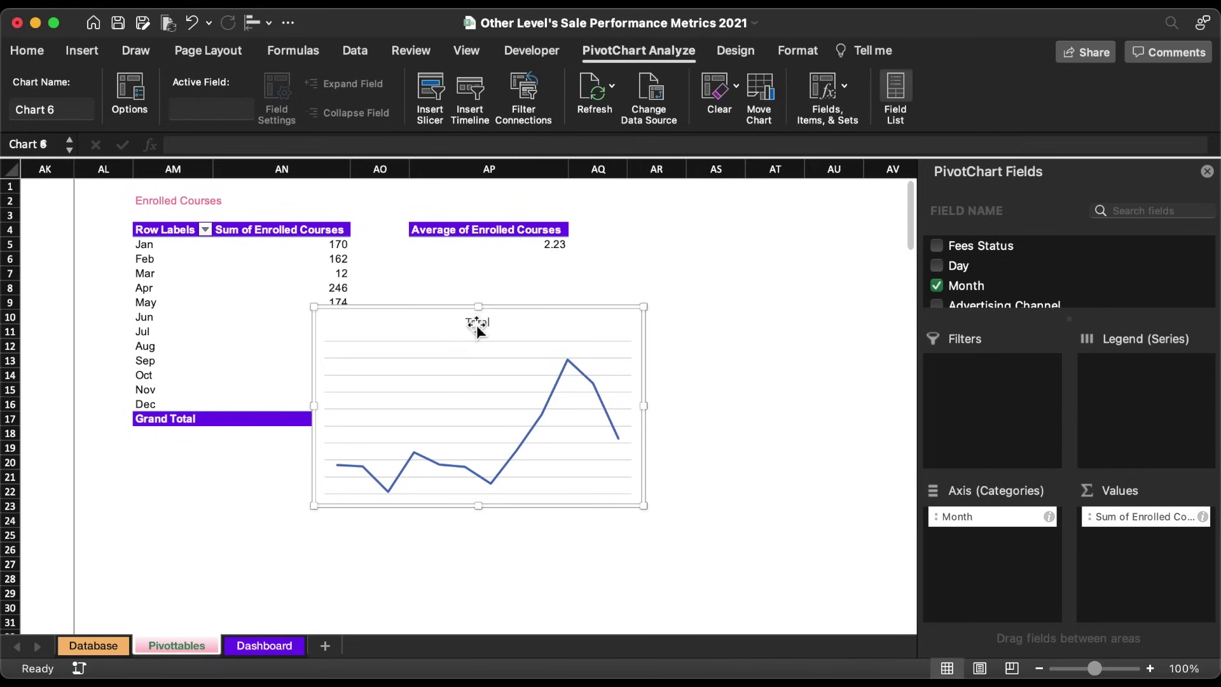
left_click(476, 326)
key("Delete")
left_click(473, 355)
key("Delete")
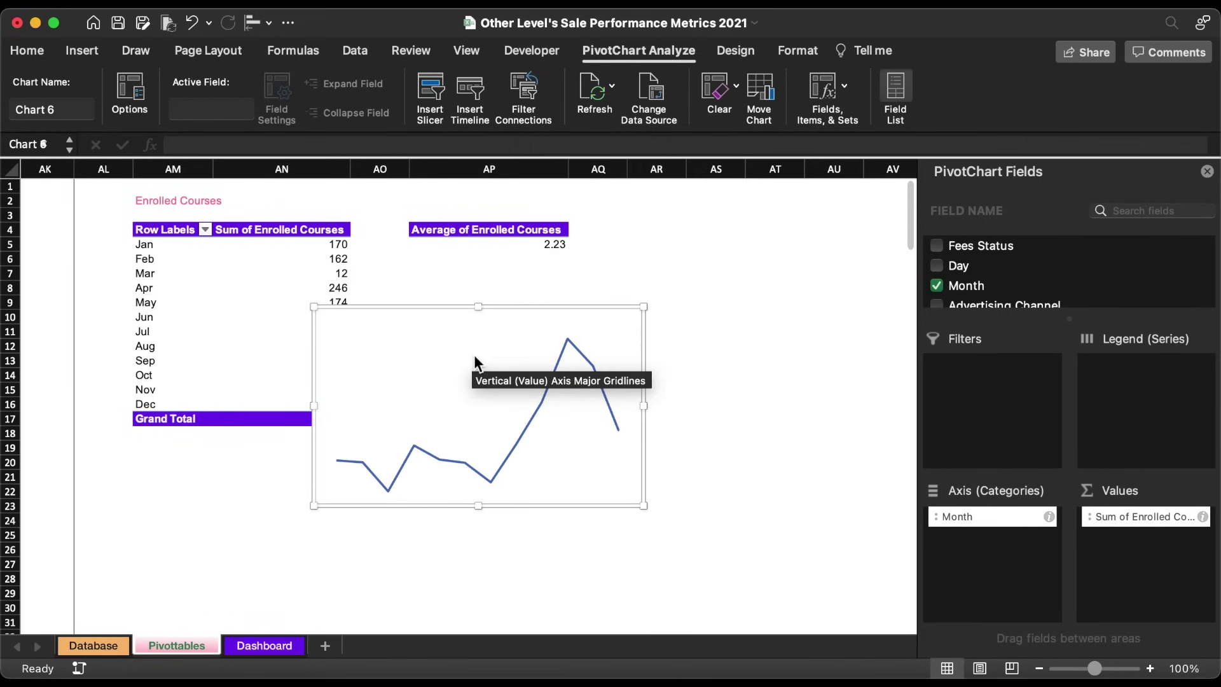
Give the line chart no outline and no fill.
left_click(734, 51)
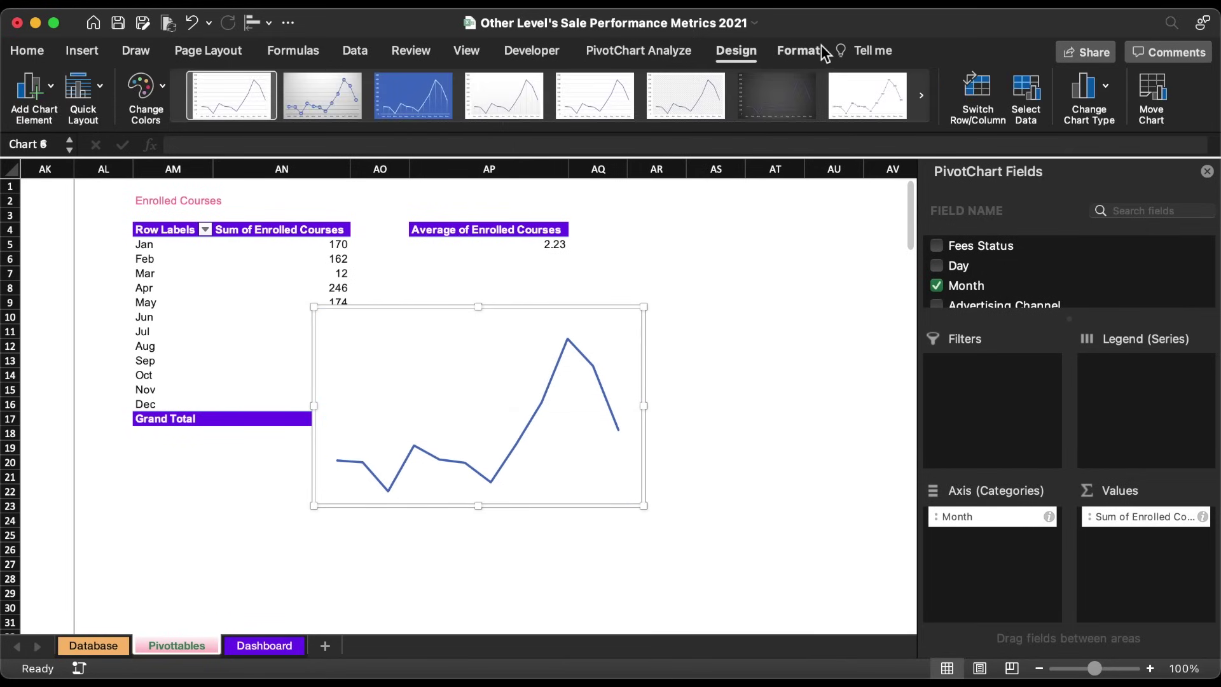
left_click(798, 51)
left_click(491, 84)
left_click(502, 140)
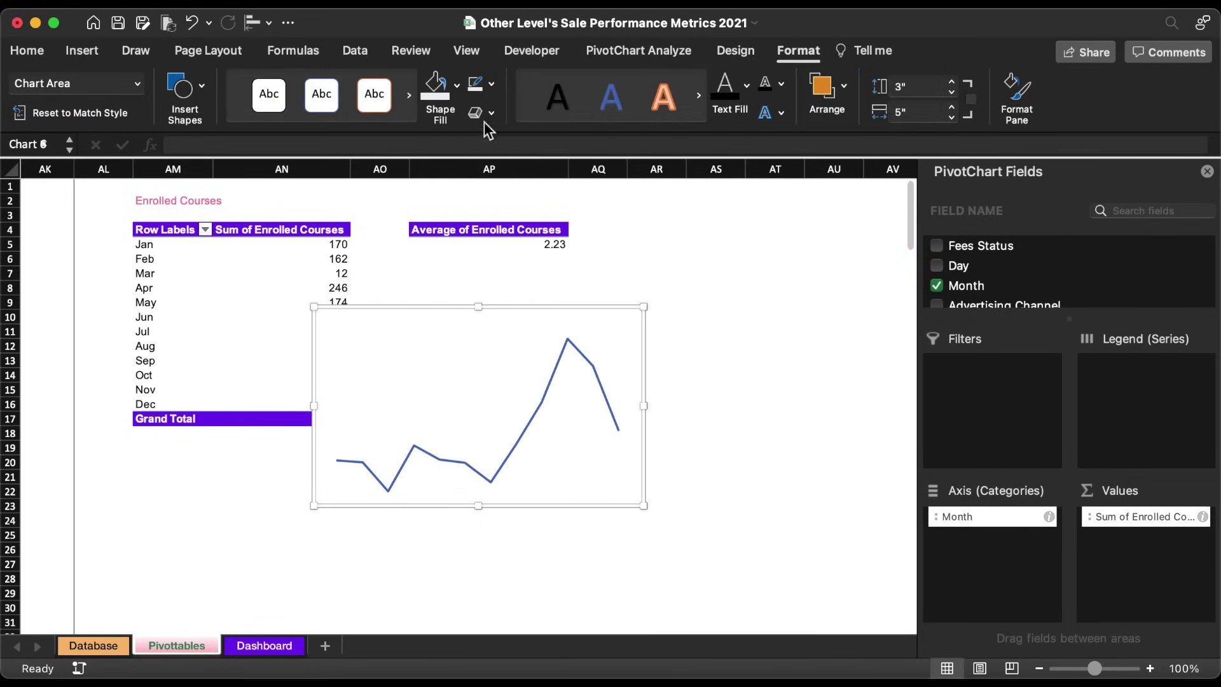
left_click(457, 84)
left_click(464, 147)
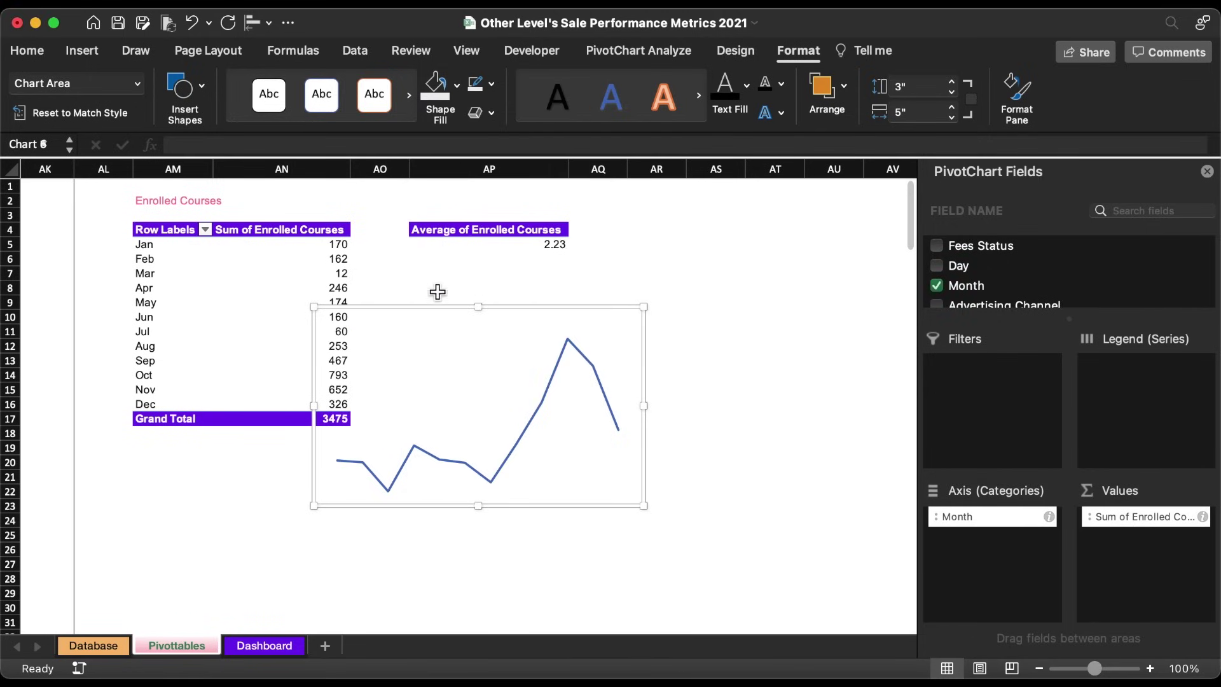
Format the chart's line as a smoothed, solid 1.25 pt purple line.
double_click(555, 360)
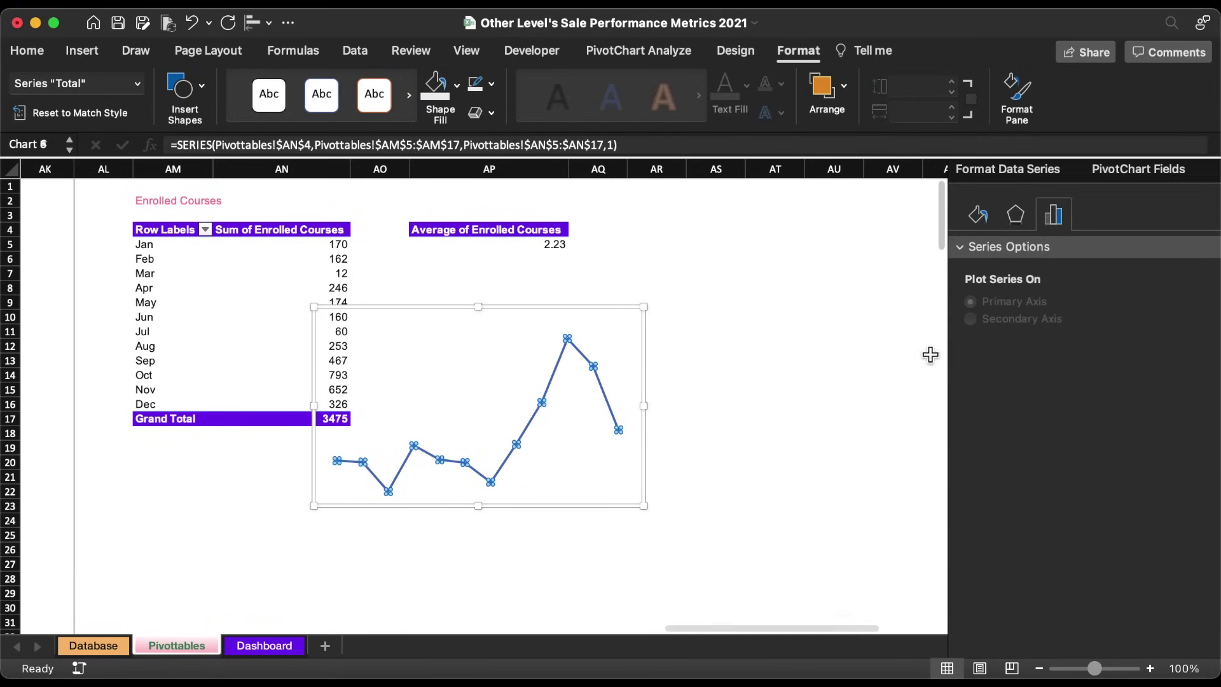
left_click(978, 216)
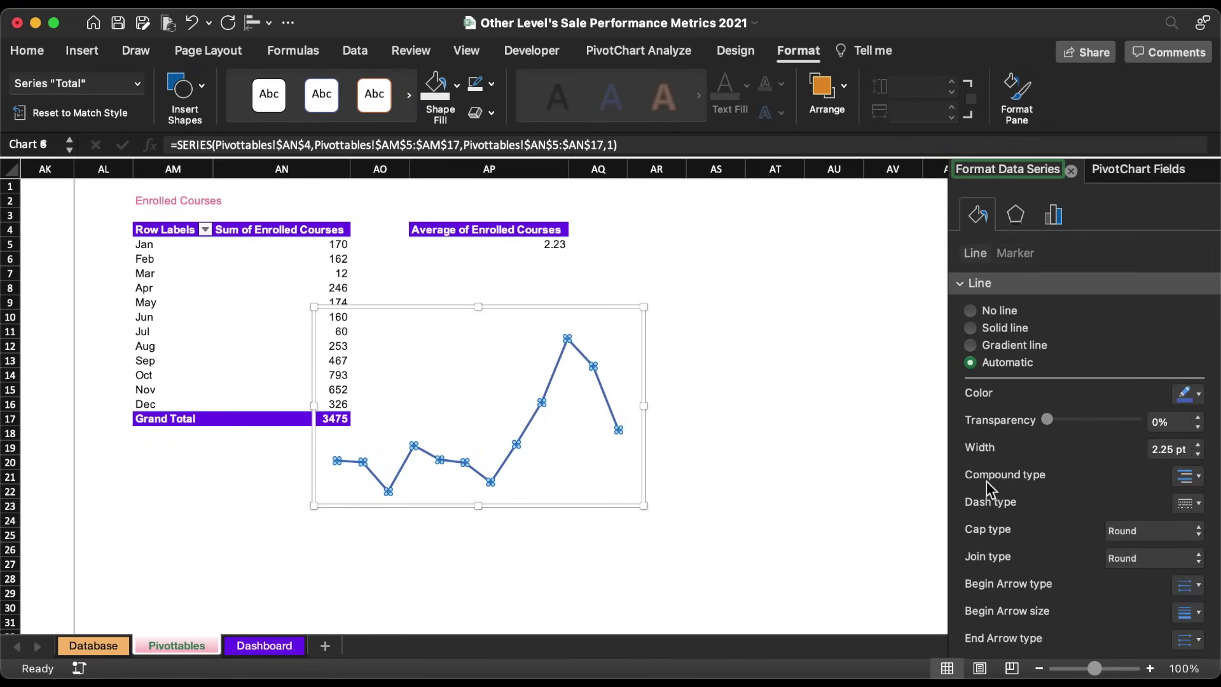
scroll(986, 483, "down", 2)
left_click(971, 636)
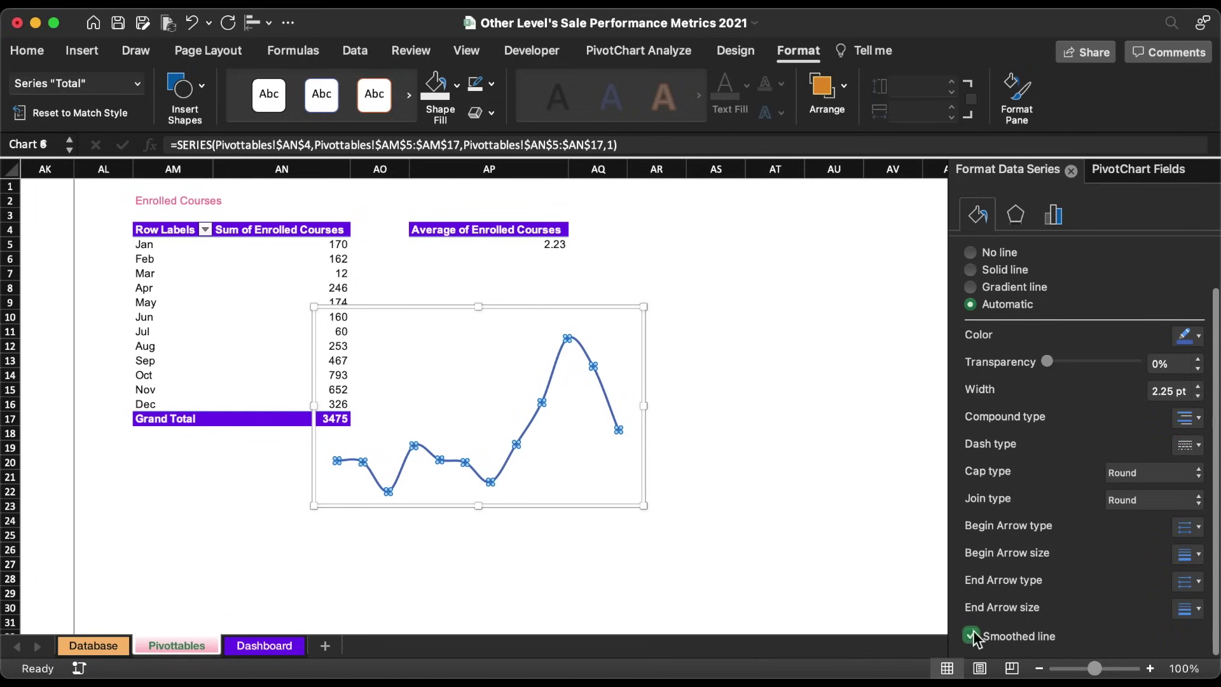
left_click(1198, 395)
left_click(1198, 395)
left_click(1198, 394)
left_click(1198, 395)
left_click(1187, 336)
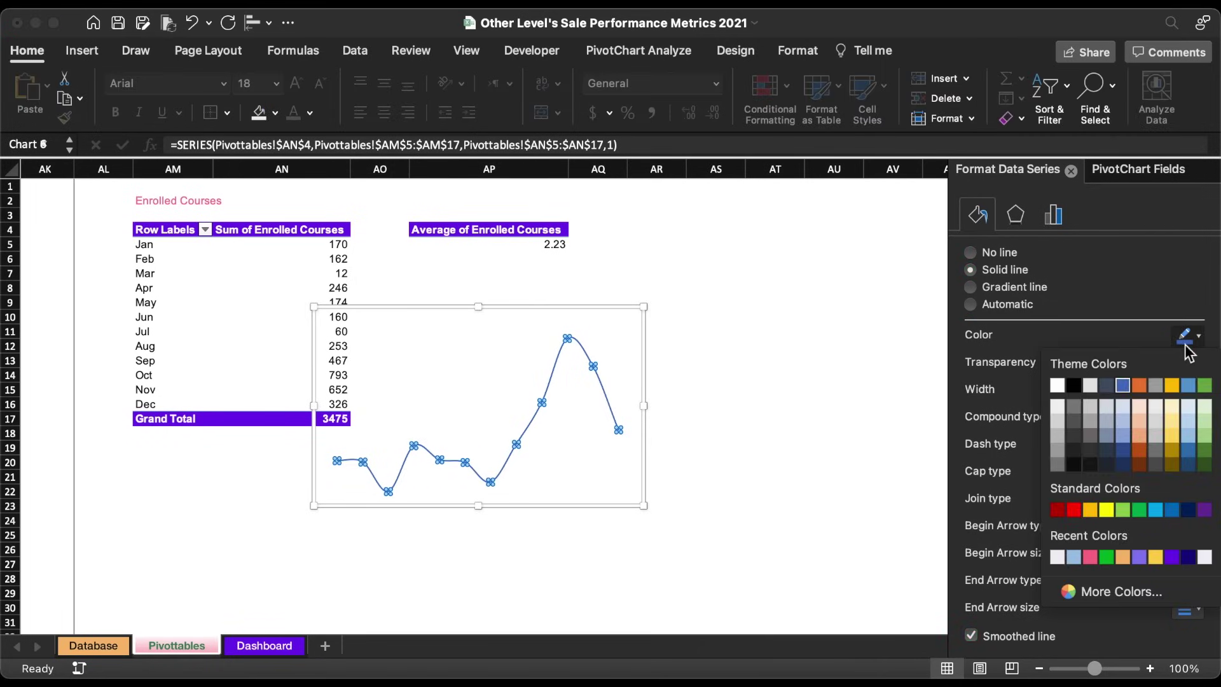
left_click(1140, 558)
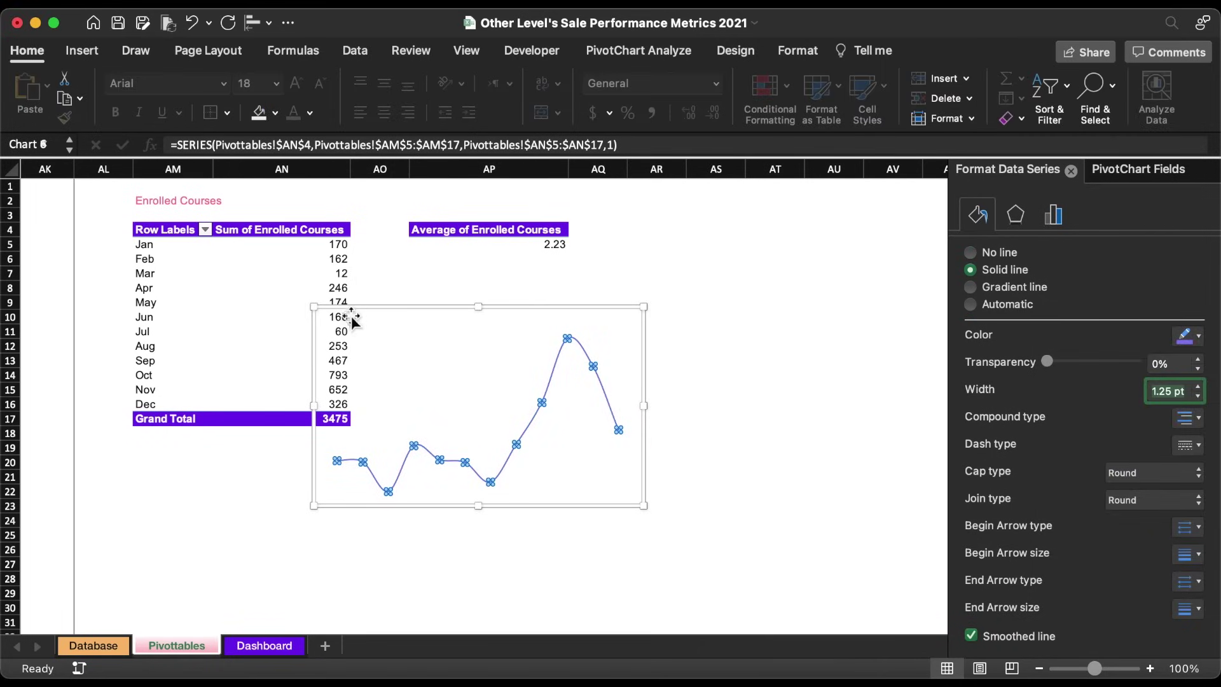
Shrink the chart, shift it right, and copy the Average of Enrolled Courses pivot.
left_click_drag(316, 308, 565, 361)
left_click_drag(467, 228, 469, 247)
key("super+c")
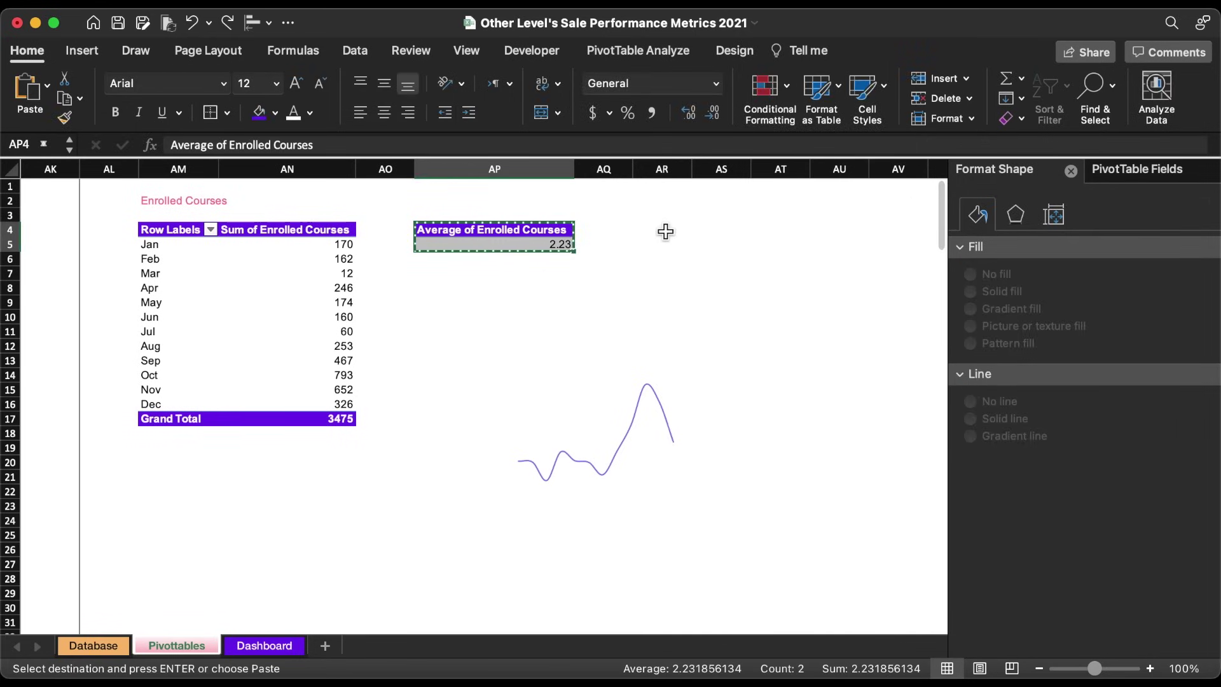
Paste a Sum of Enrolled Courses copy (3,475, no decimals) at AR4 and move the line chart to the Dashboard.
left_click(663, 230)
key("super+v")
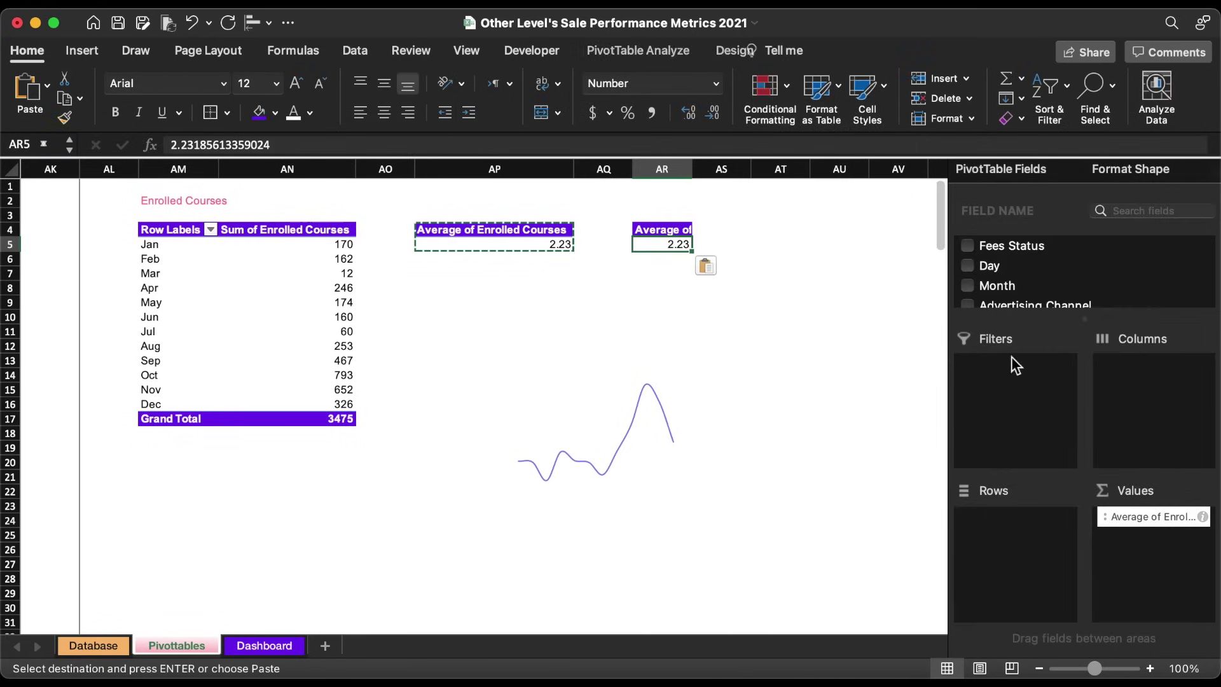
left_click(1202, 517)
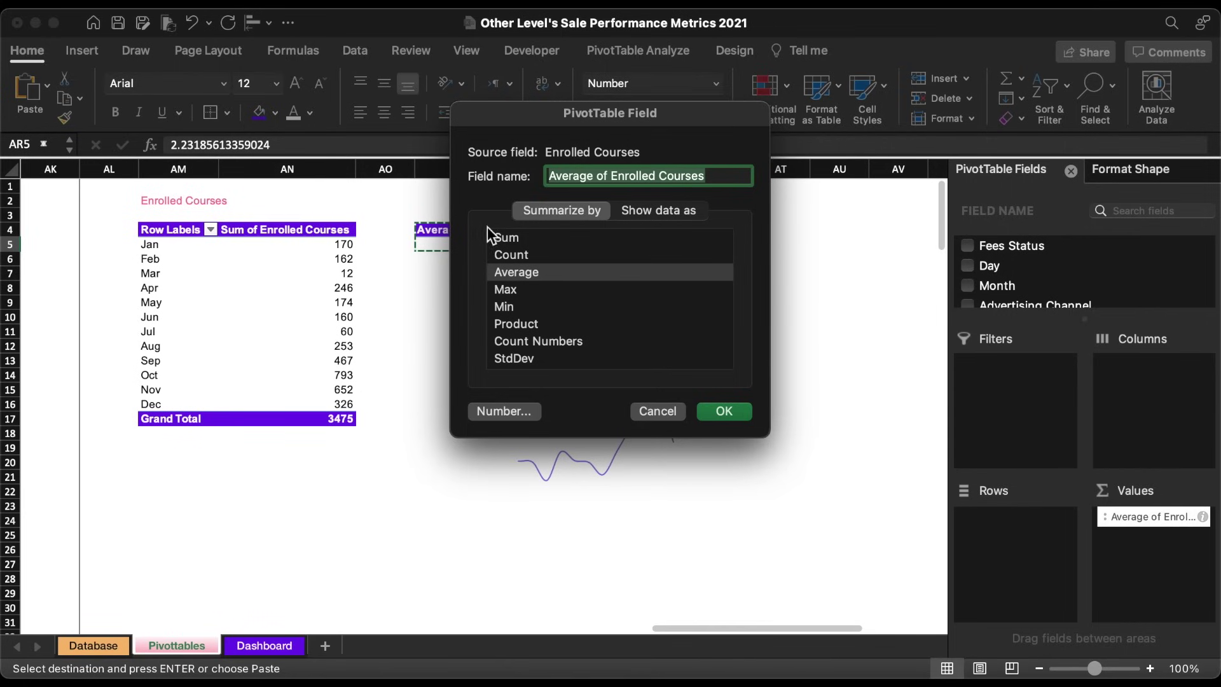
left_click(507, 237)
left_click(724, 412)
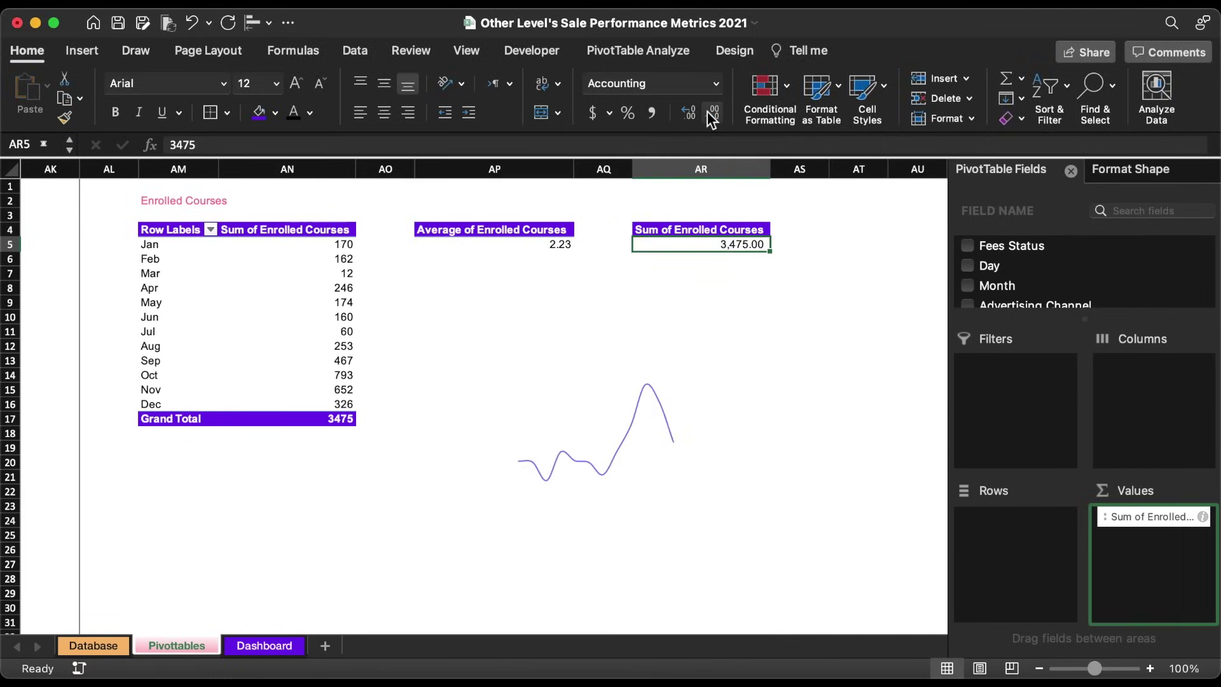
left_click(708, 112)
left_click(708, 112)
left_click(647, 389)
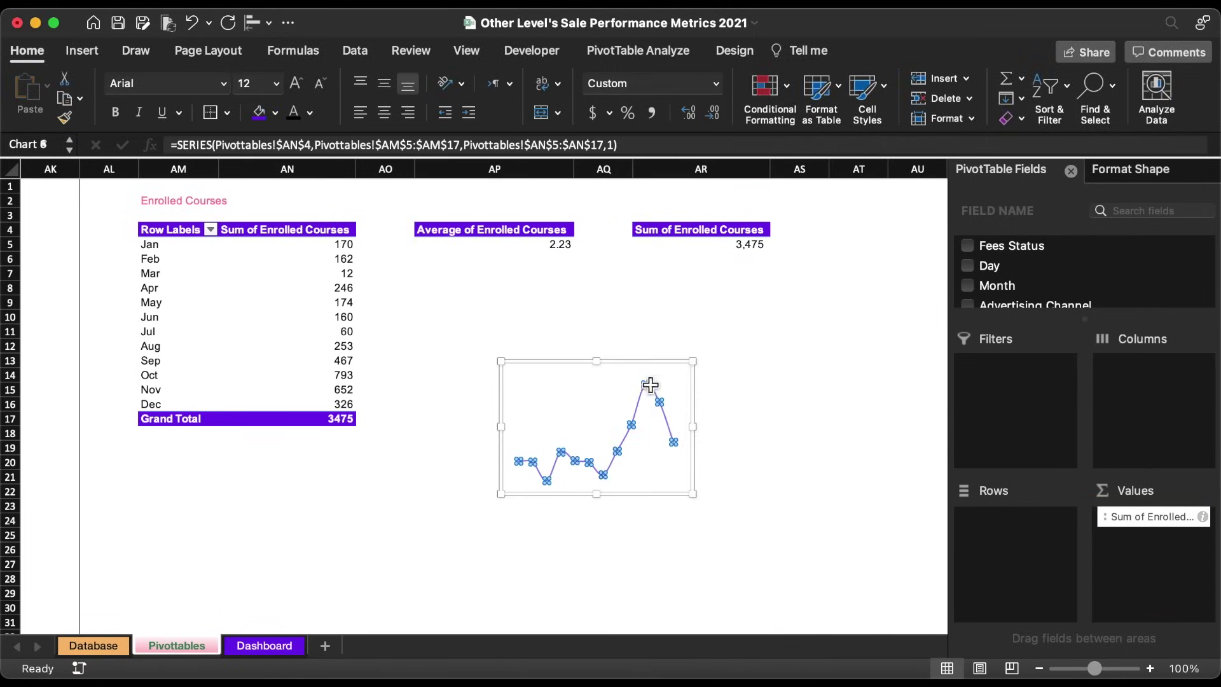
left_click_drag(523, 428, 668, 361)
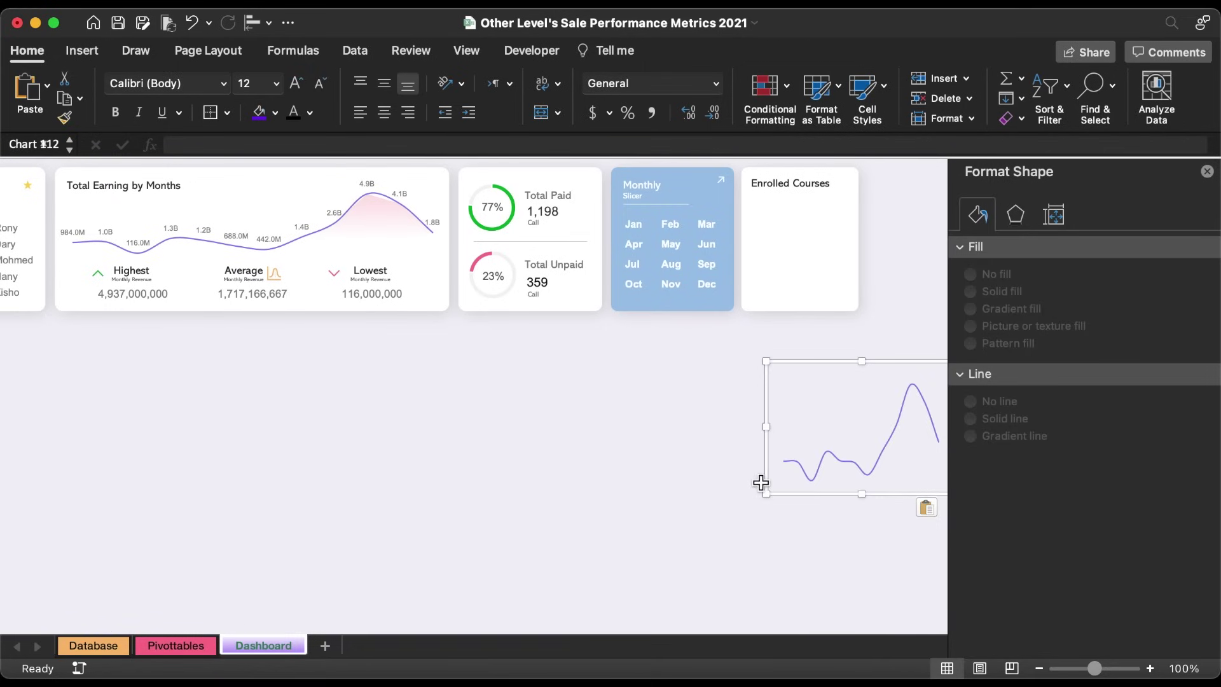
Fit the line chart inside the Enrolled Courses card below its title.
left_click_drag(761, 482, 762, 316)
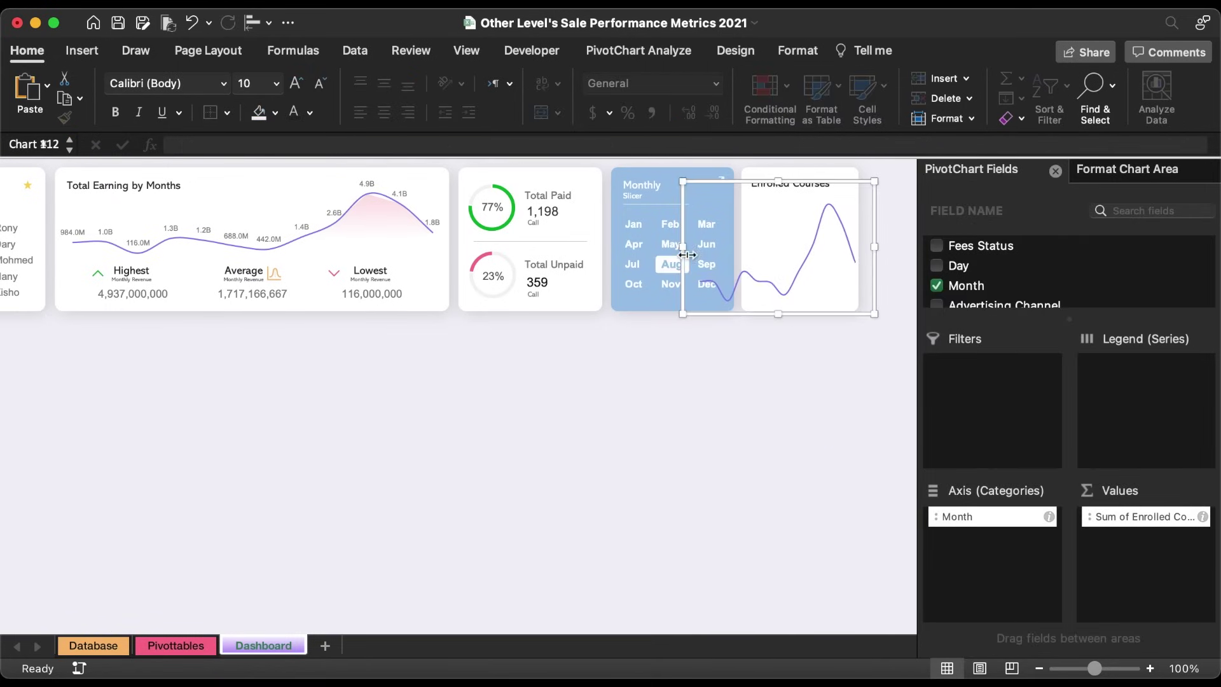
left_click_drag(681, 248, 726, 246)
left_click_drag(810, 195, 777, 200)
Duplicate the card title and link it to Pivottables!AR5, showing 3,475 right-aligned.
left_click(795, 365)
left_click(776, 182)
triple_click(777, 204)
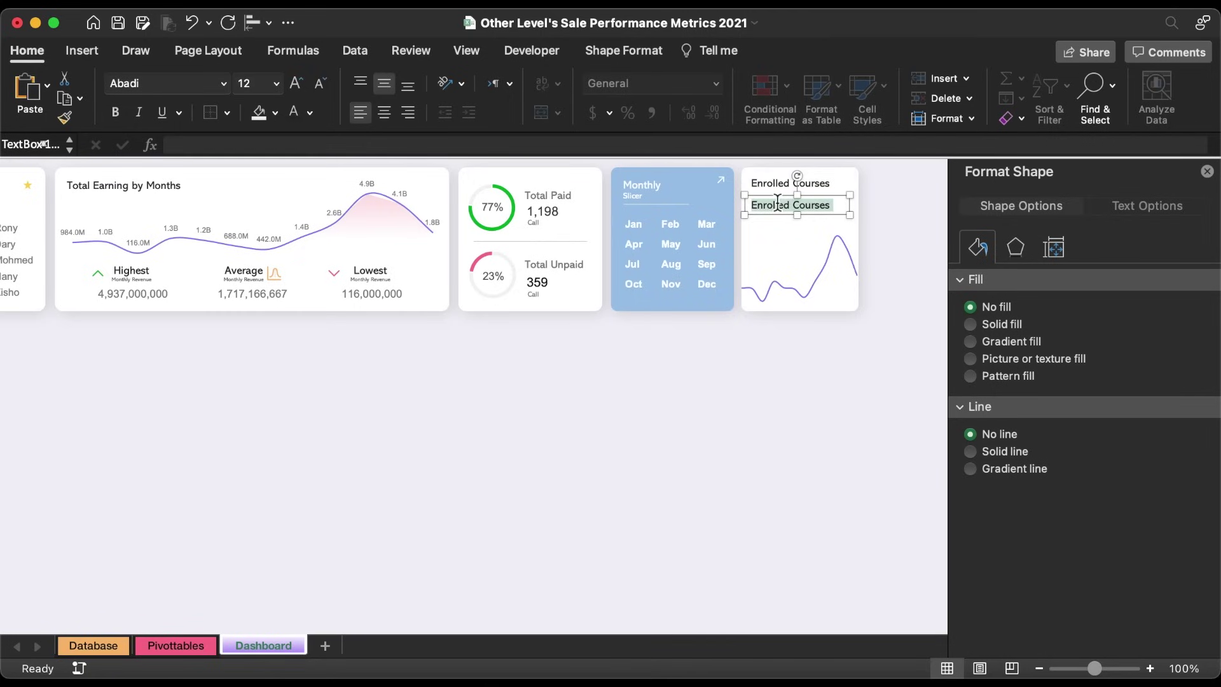
key("BackSpace")
left_click(572, 146)
type("=")
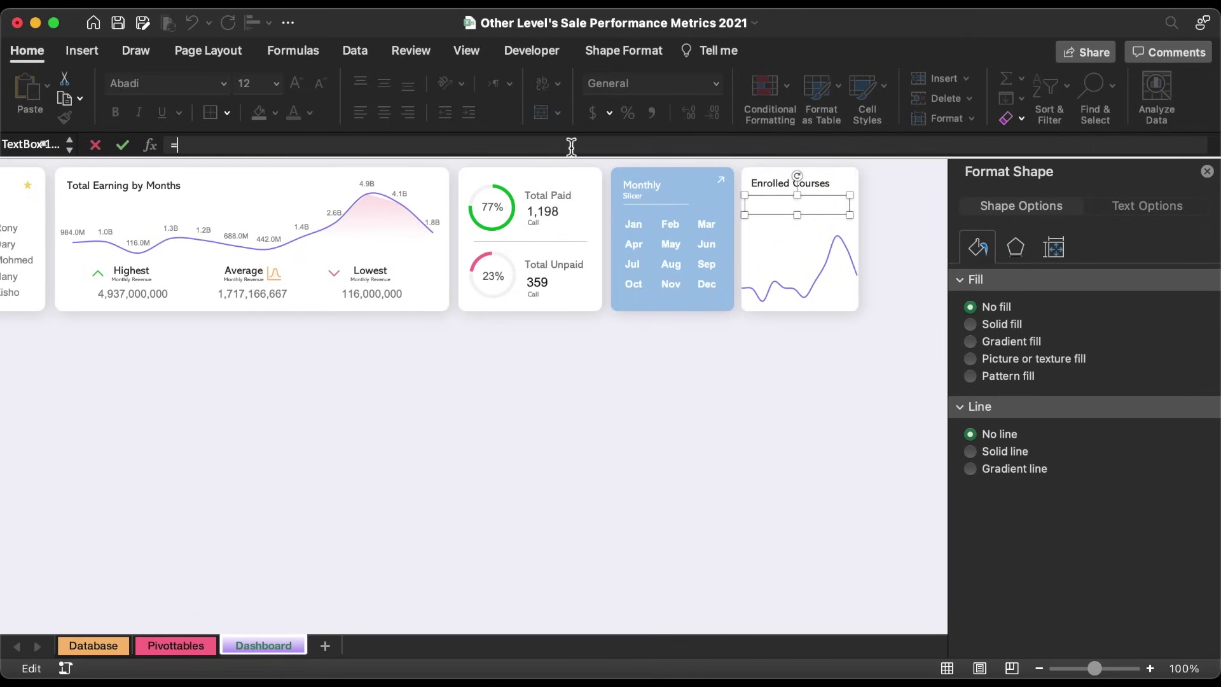
left_click(183, 646)
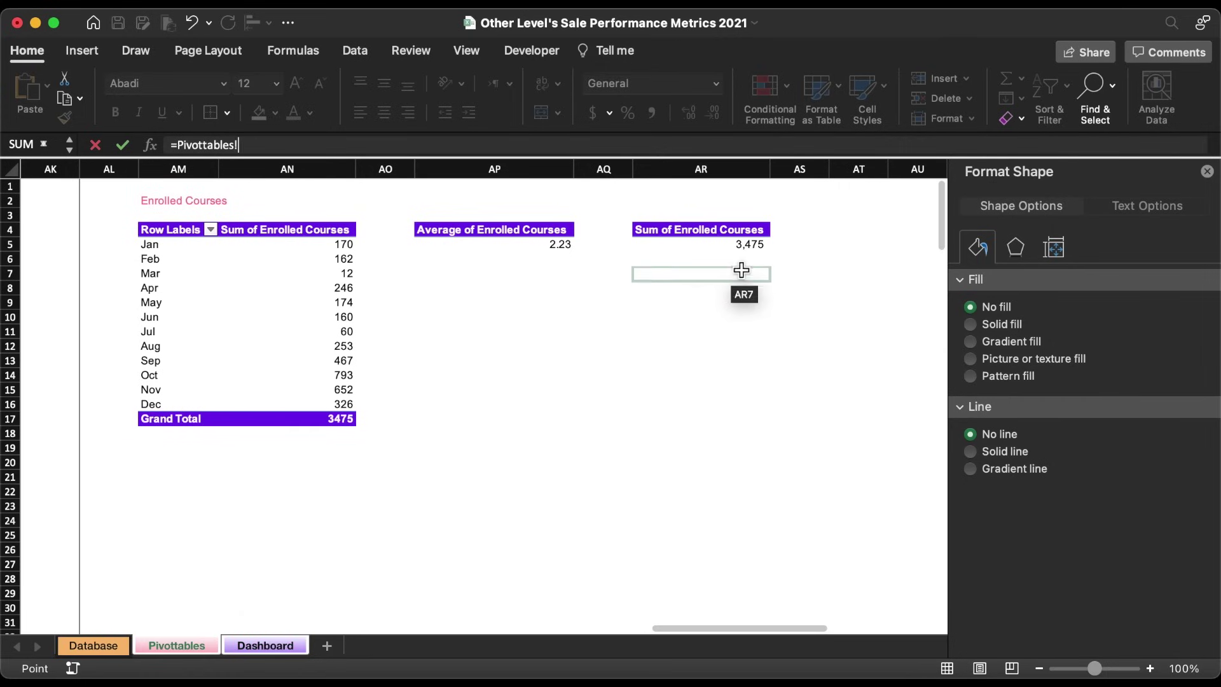
left_click(698, 258)
key("Up")
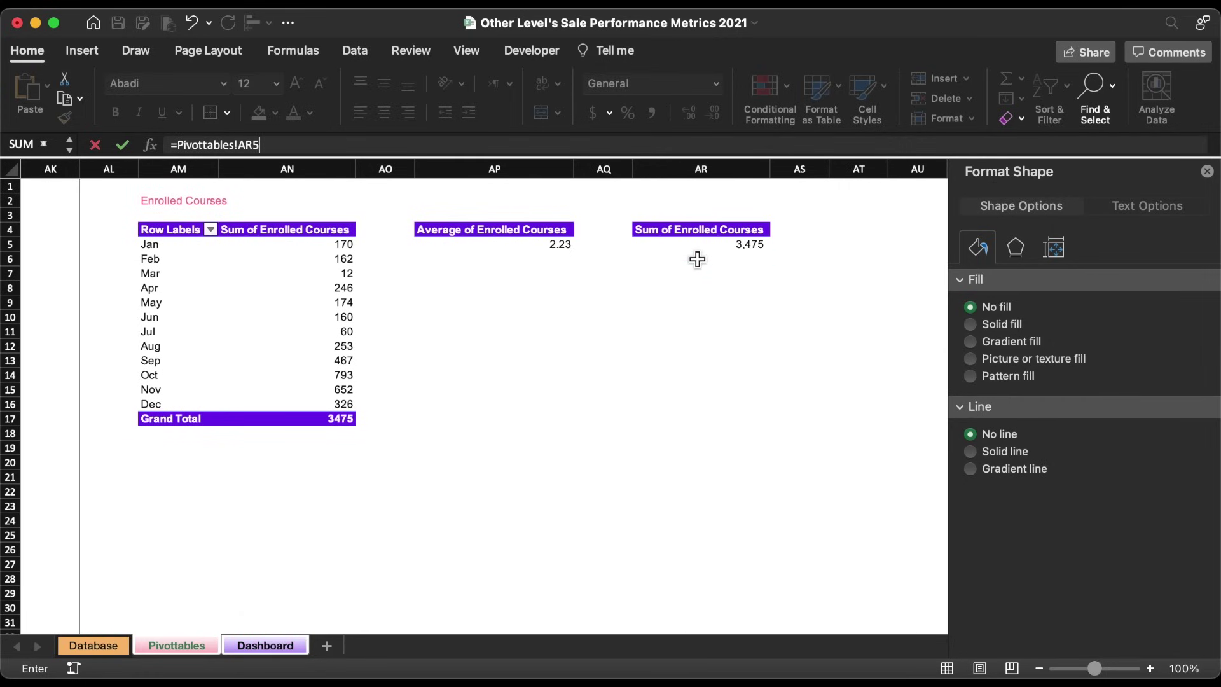
key("Return")
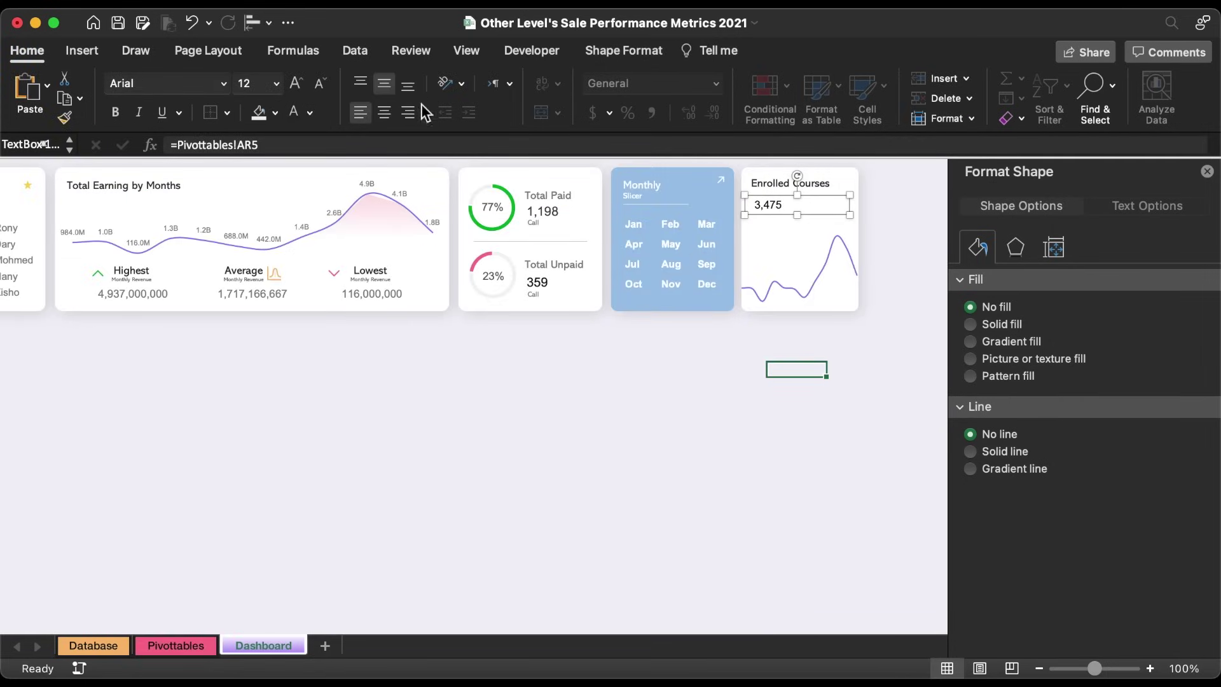
left_click(408, 111)
mouse_move(828, 215)
left_mouse_down()
mouse_move(763, 215)
mouse_move(826, 203)
left_mouse_up()
Add a small grey 'Courses' label beside the 3,475 value.
left_click(808, 184)
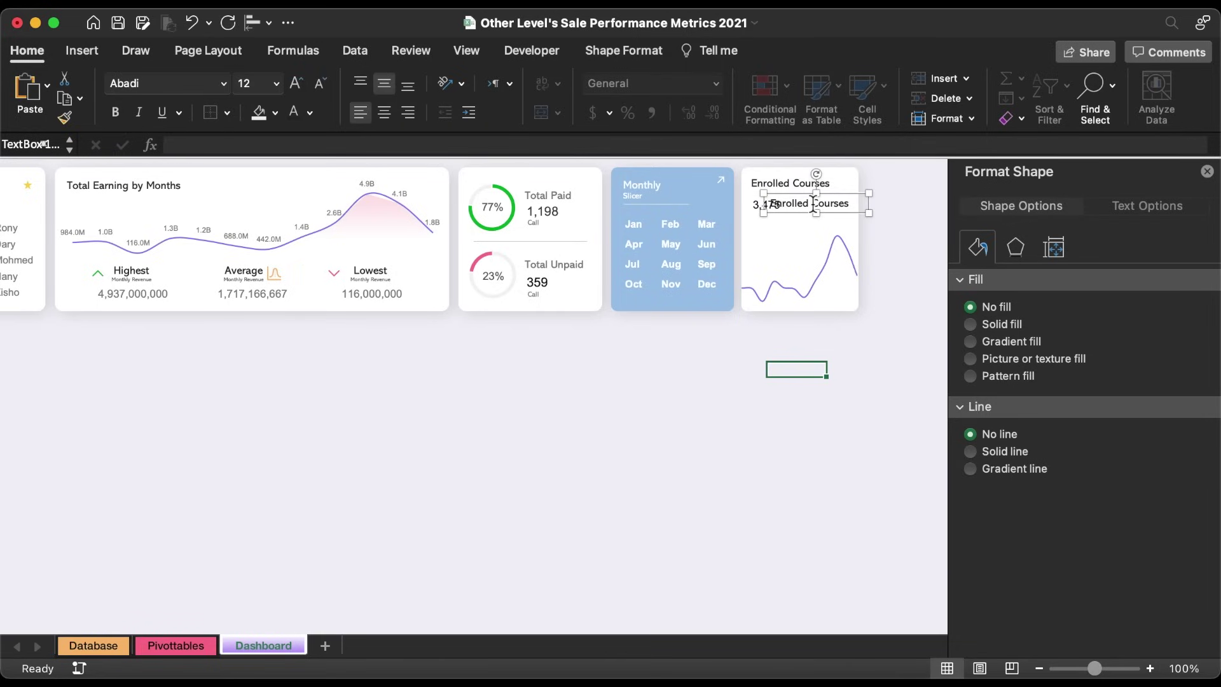
left_click(310, 113)
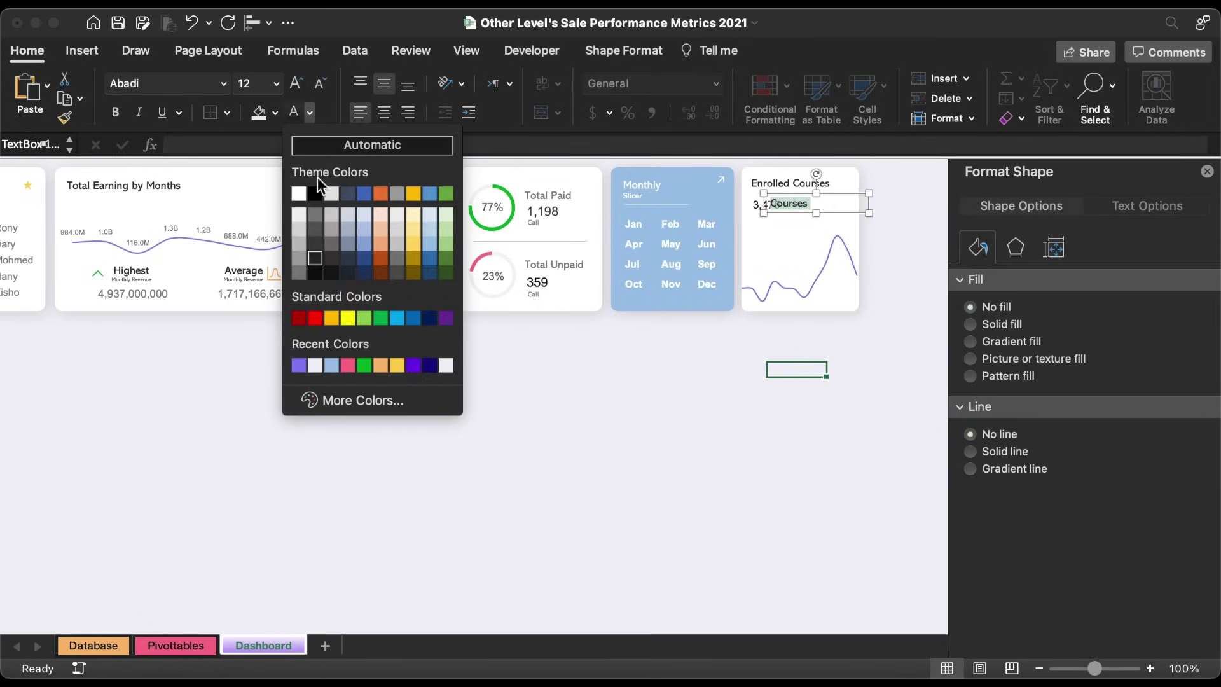
left_click(318, 227)
left_click(322, 81)
left_click(322, 81)
left_click(322, 81)
left_click_drag(803, 213, 819, 219)
left_click(311, 112)
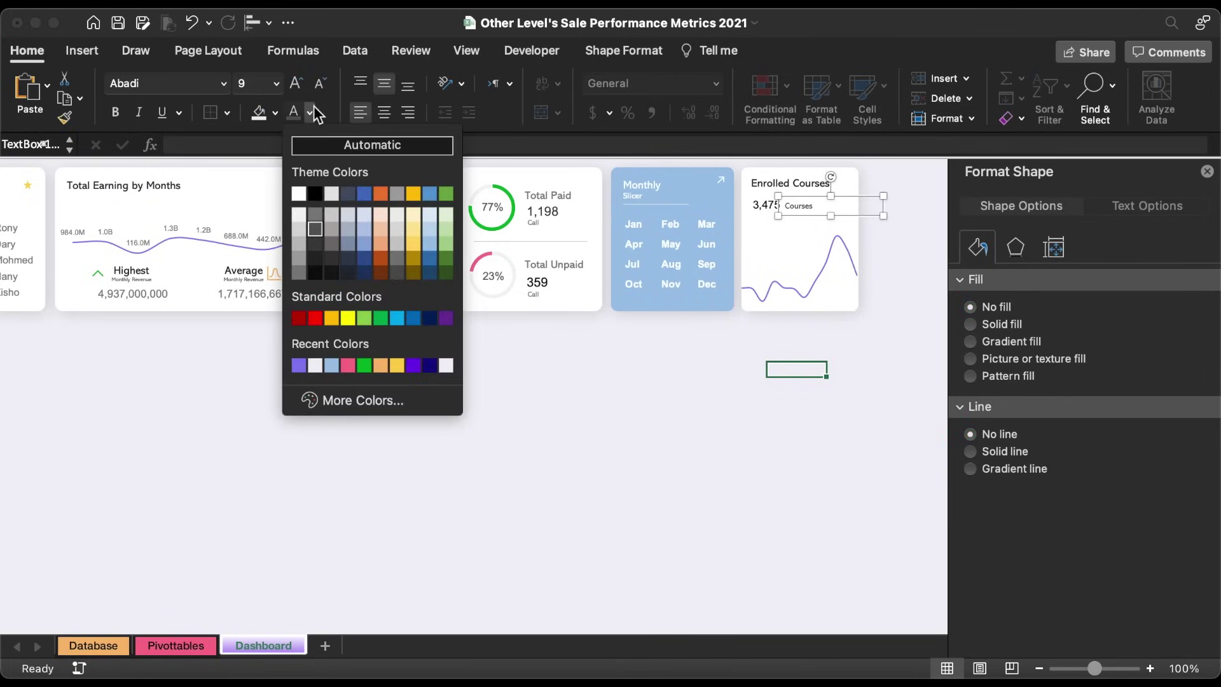
left_click(319, 216)
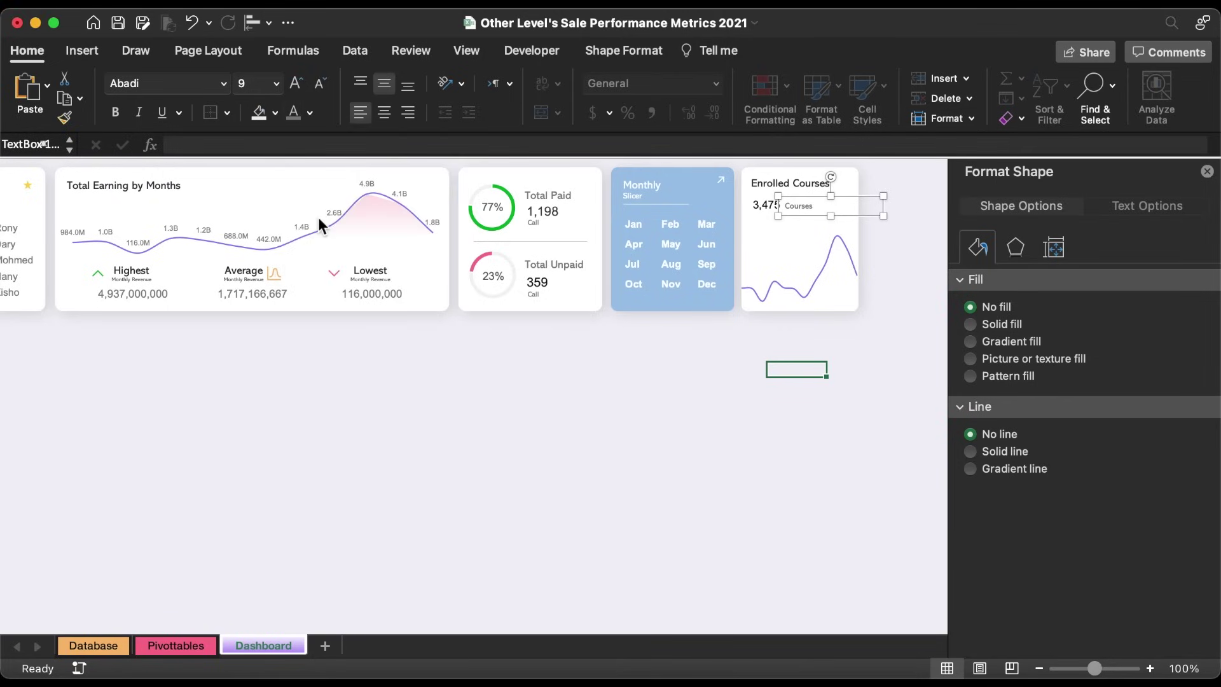
left_click(327, 85)
left_click(327, 85)
left_click(309, 112)
left_click(297, 276)
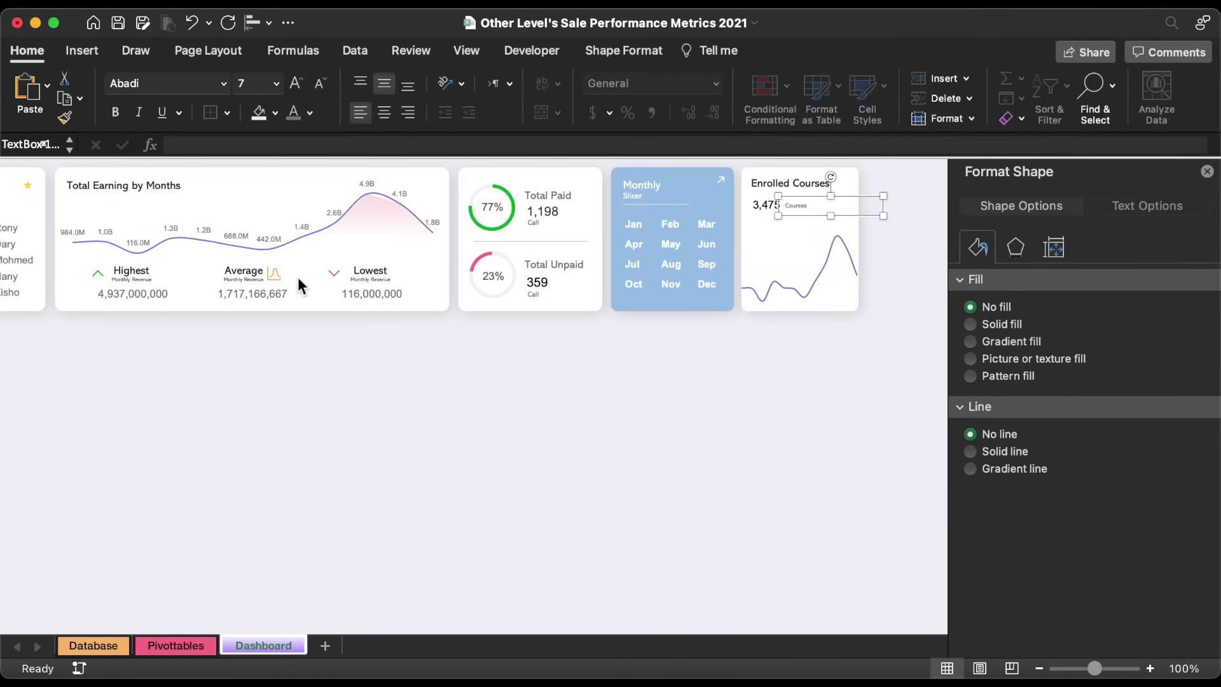
Make 3,475 larger and purple, and shift it right together with the Courses label.
left_click(742, 217)
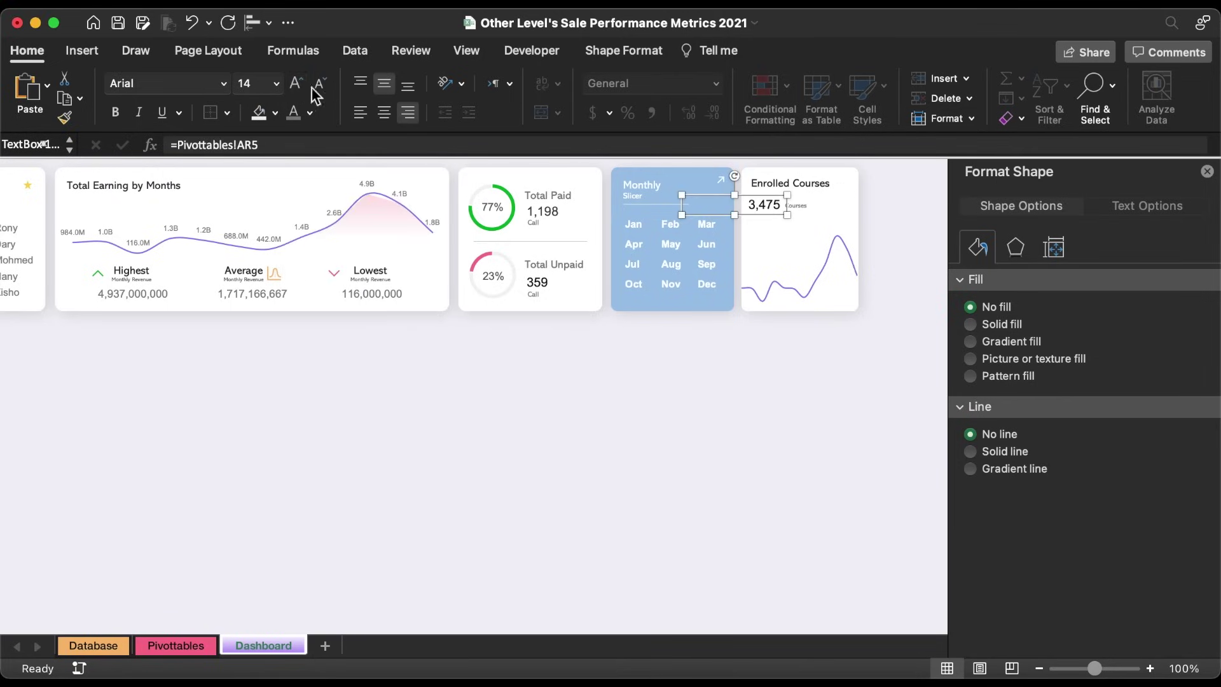
left_click(311, 113)
left_click(413, 365)
left_click(296, 83)
left_click(296, 83)
left_click(804, 207, "shift")
left_click_drag(804, 207, 817, 206)
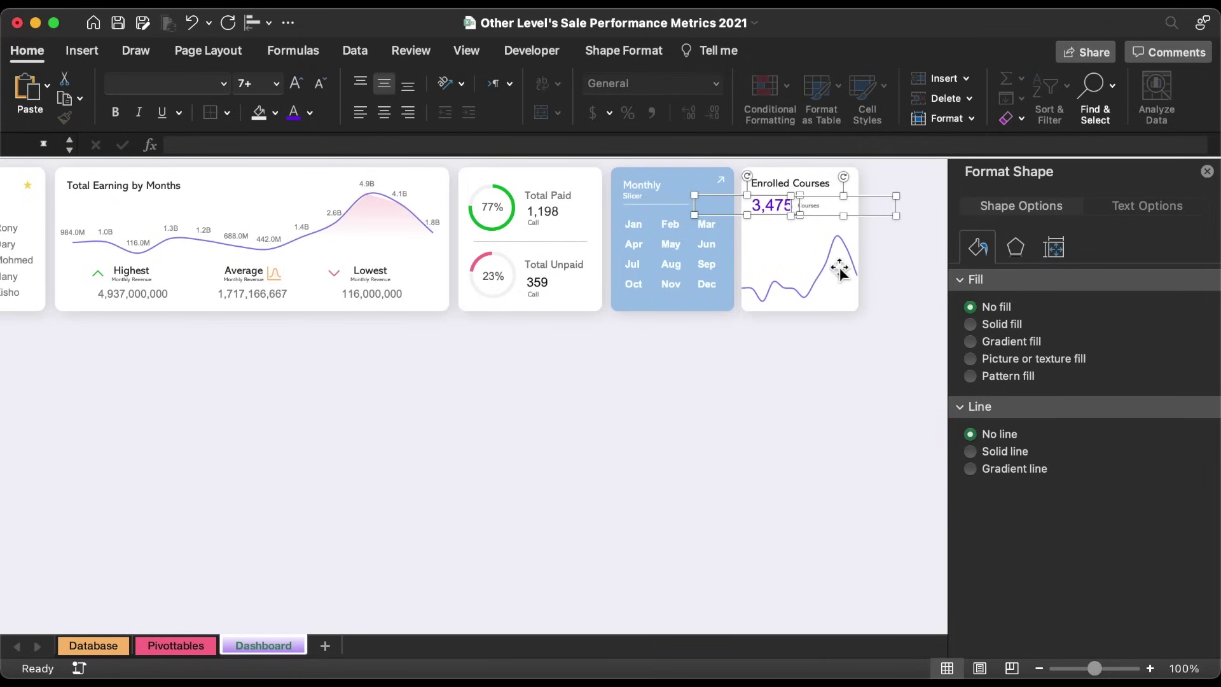
left_click(883, 239)
Copy the title and value lower in the card and retype the title as 'Average'.
left_click(766, 180)
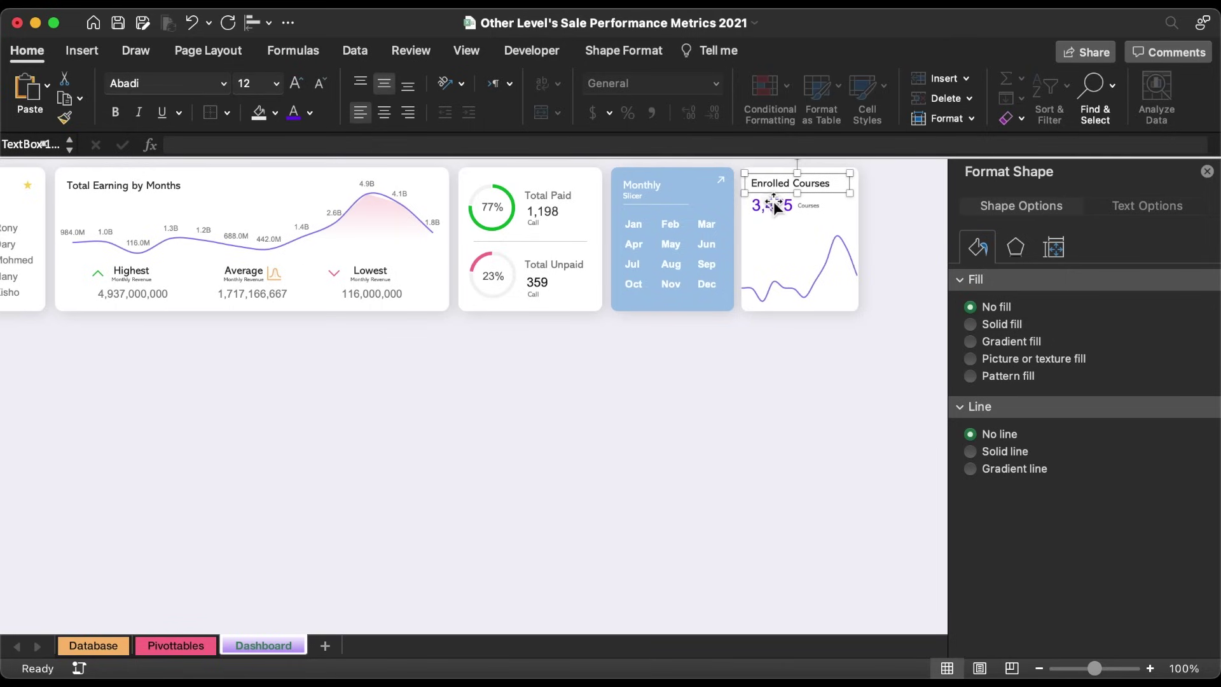
left_click(774, 206, "shift")
left_click_drag(774, 207, 775, 251)
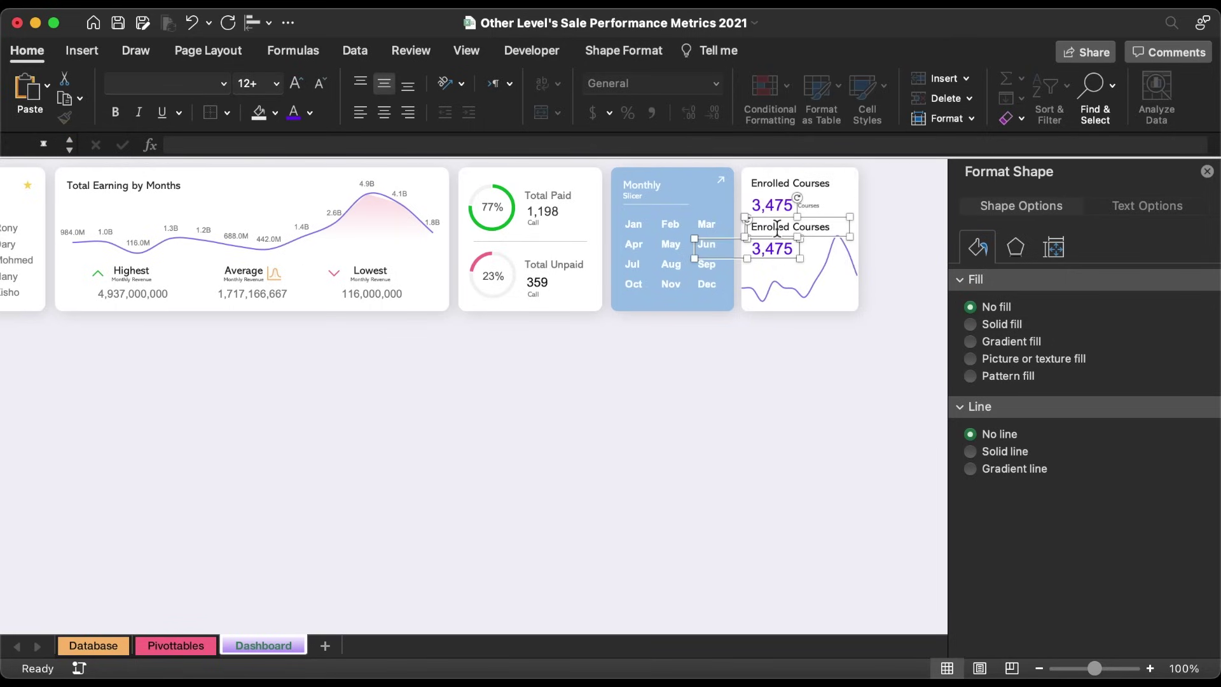
triple_click(777, 227)
type("Average")
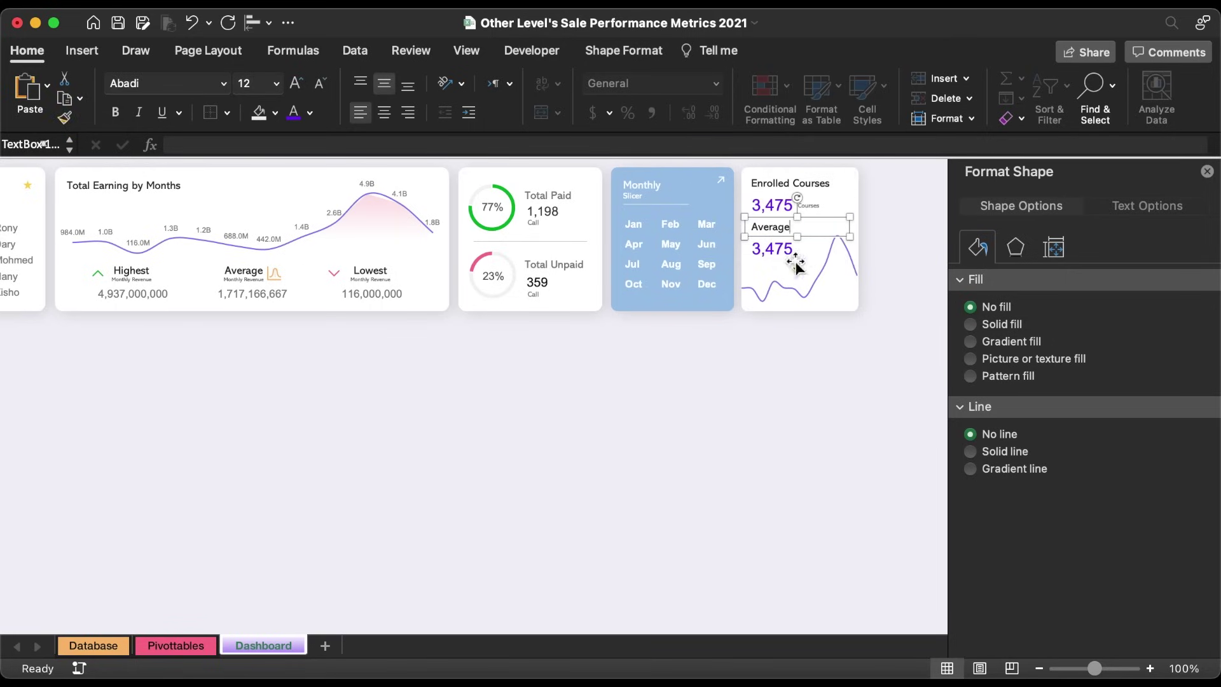
Make the Average label grey and link the value below it to Pivottables!AP5 (2.23).
left_click(309, 115)
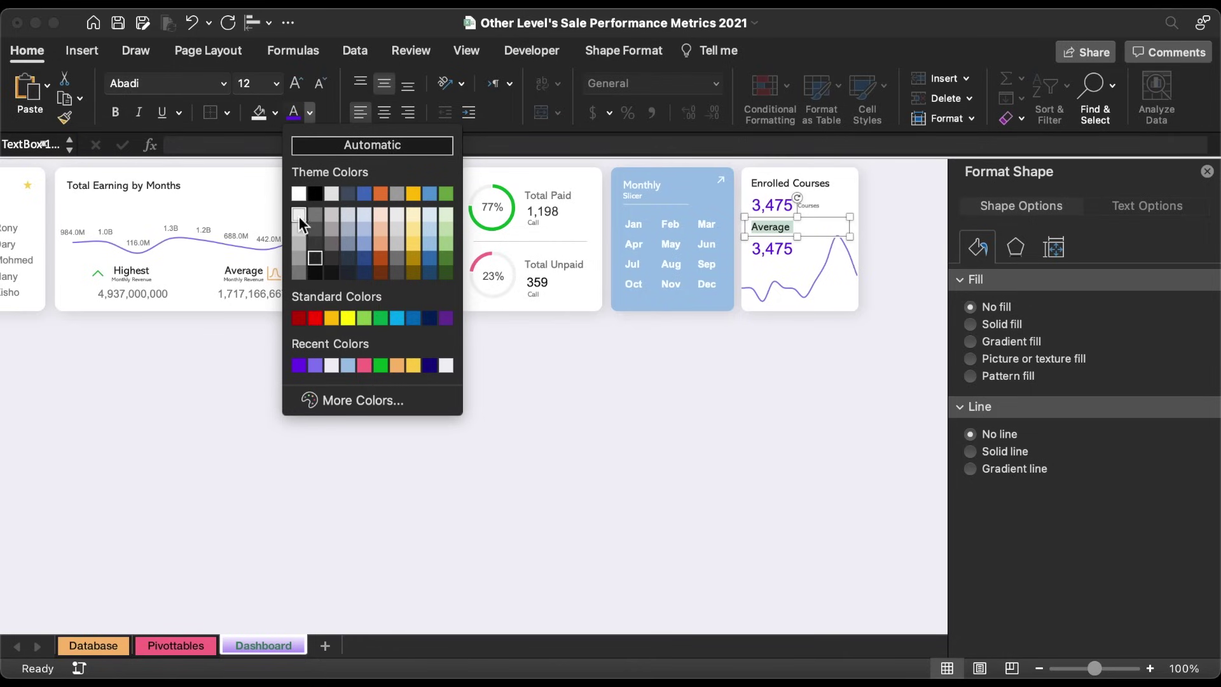
left_click(298, 271)
left_click(798, 271)
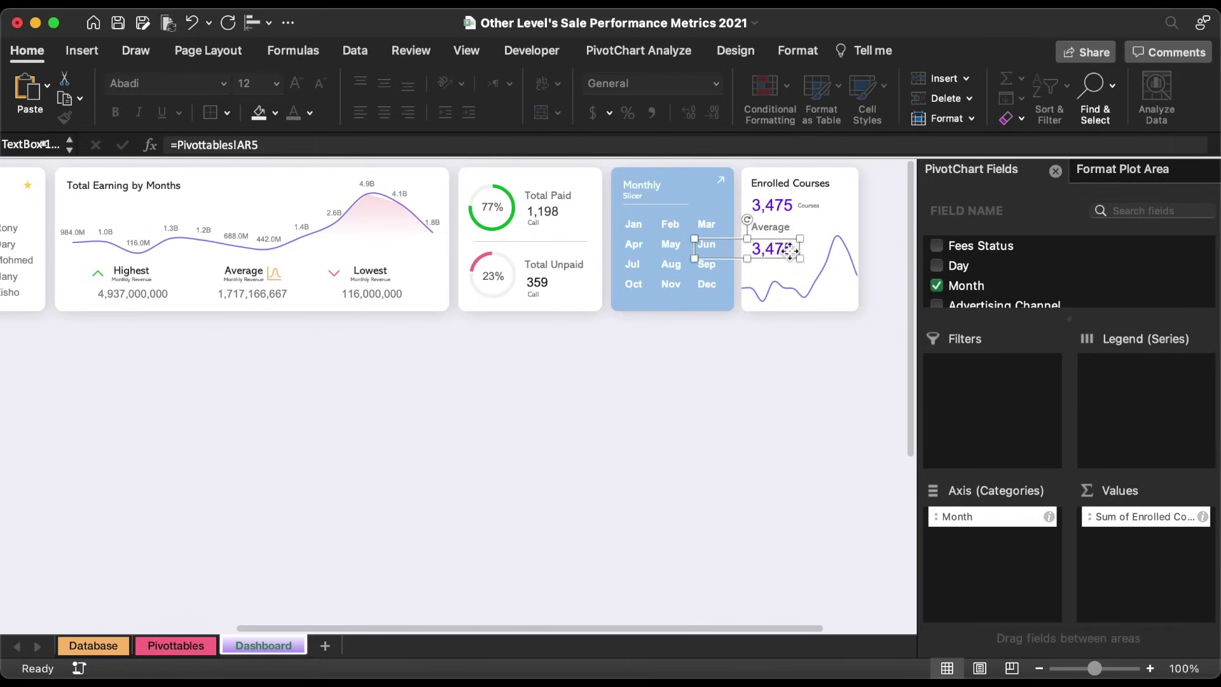
left_click(772, 249)
left_click(512, 144)
key("super+a")
type("=")
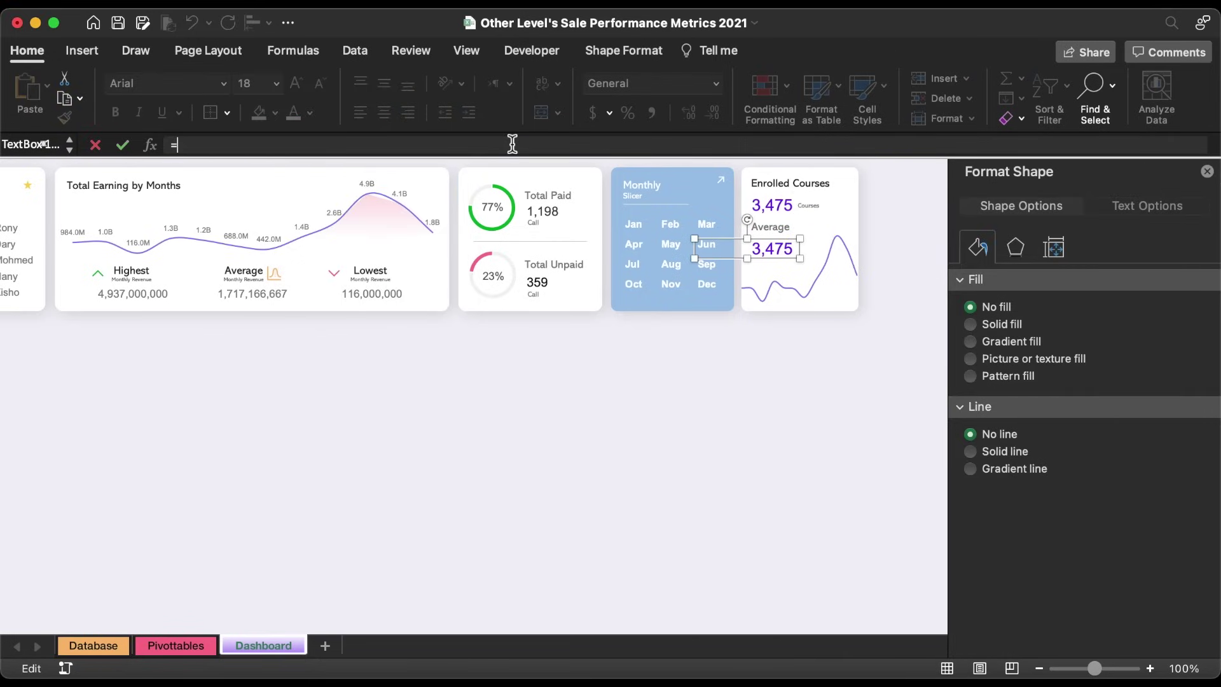
left_click(204, 645)
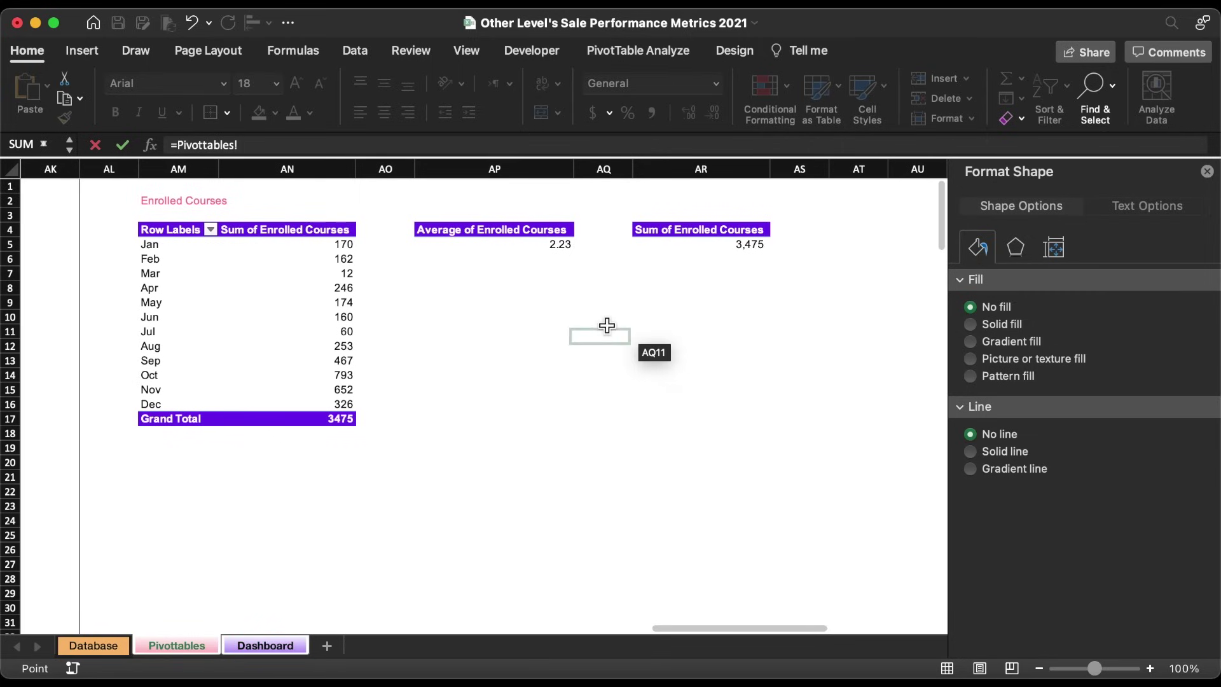
left_click(551, 264)
key("BackSpace")
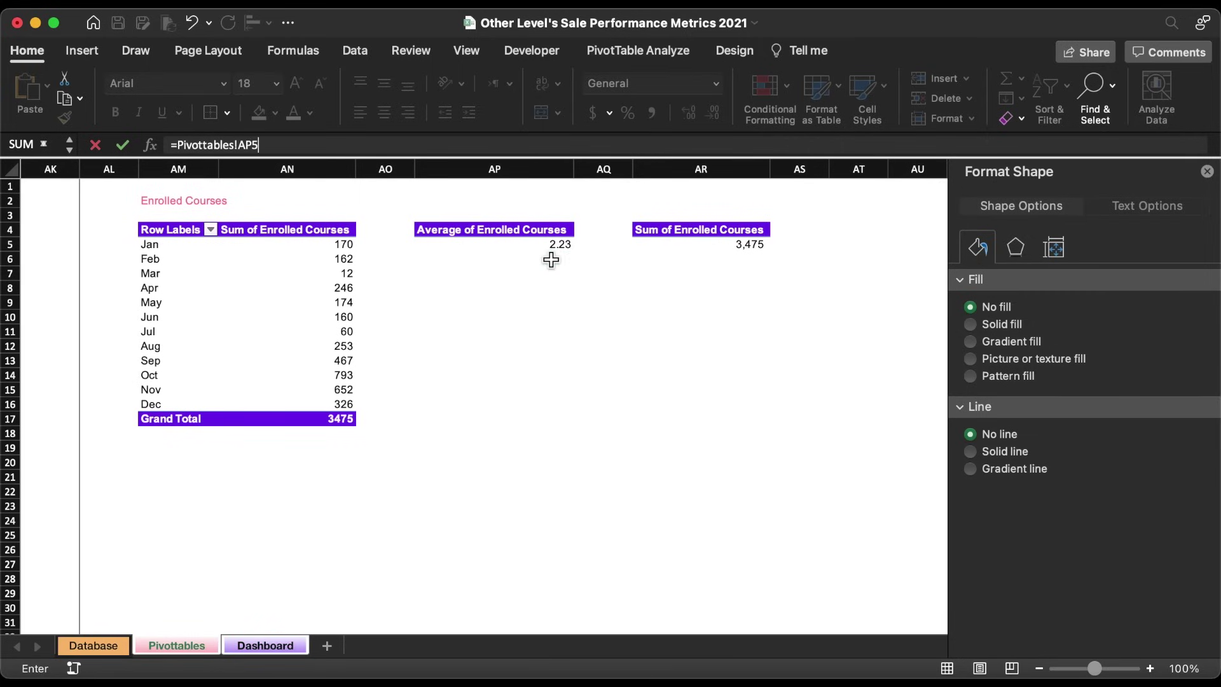
key("Return")
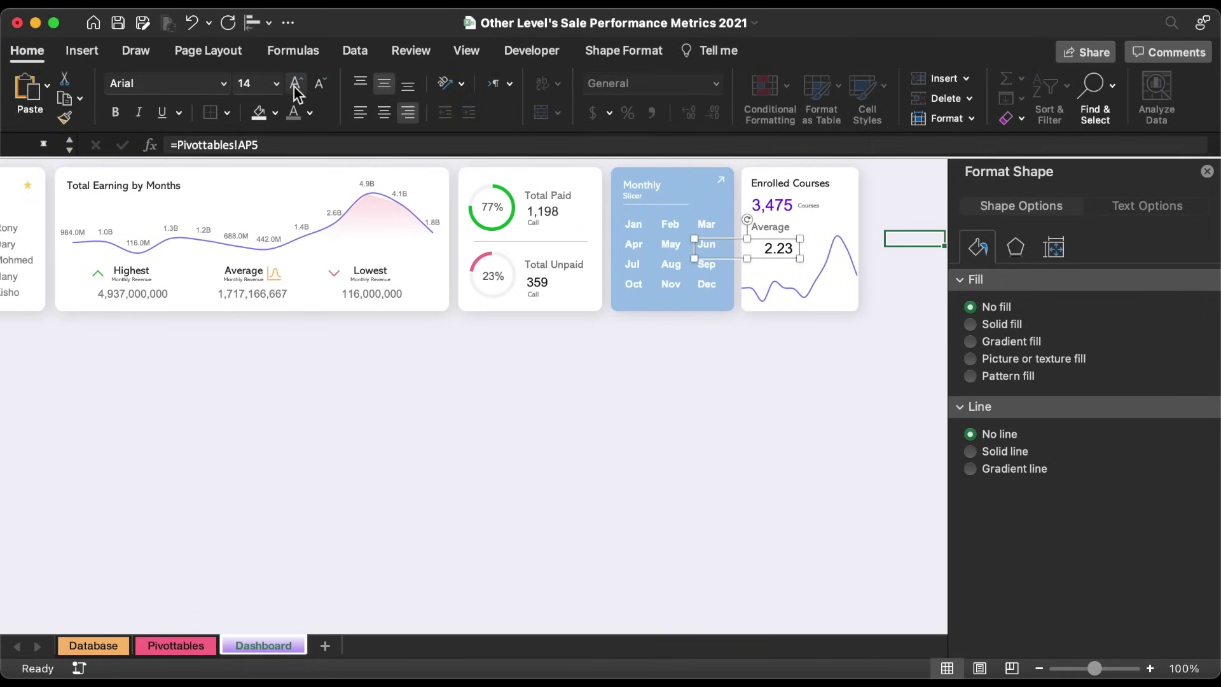
Colour the 2.23 value gold and nudge it slightly up and left.
left_click(310, 113)
left_click(415, 364)
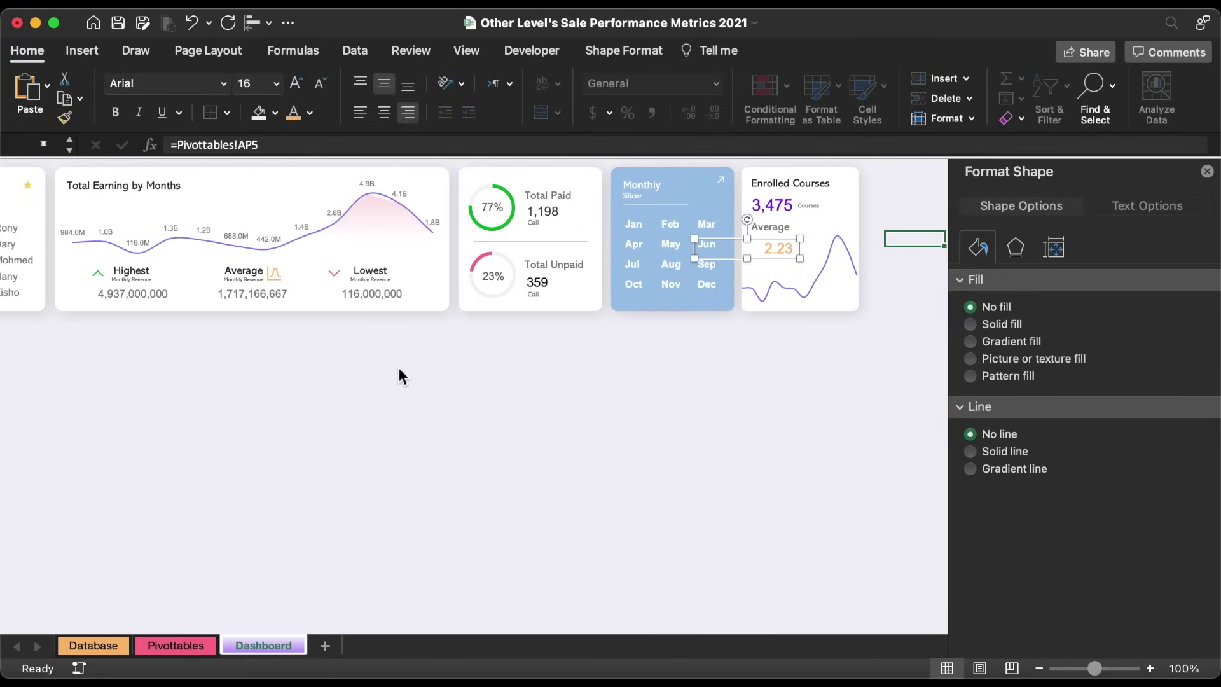
left_click_drag(788, 261, 776, 256)
Resize the sparkline, then move a spare text box beside the 2.23 average and clear its text.
left_click(738, 261)
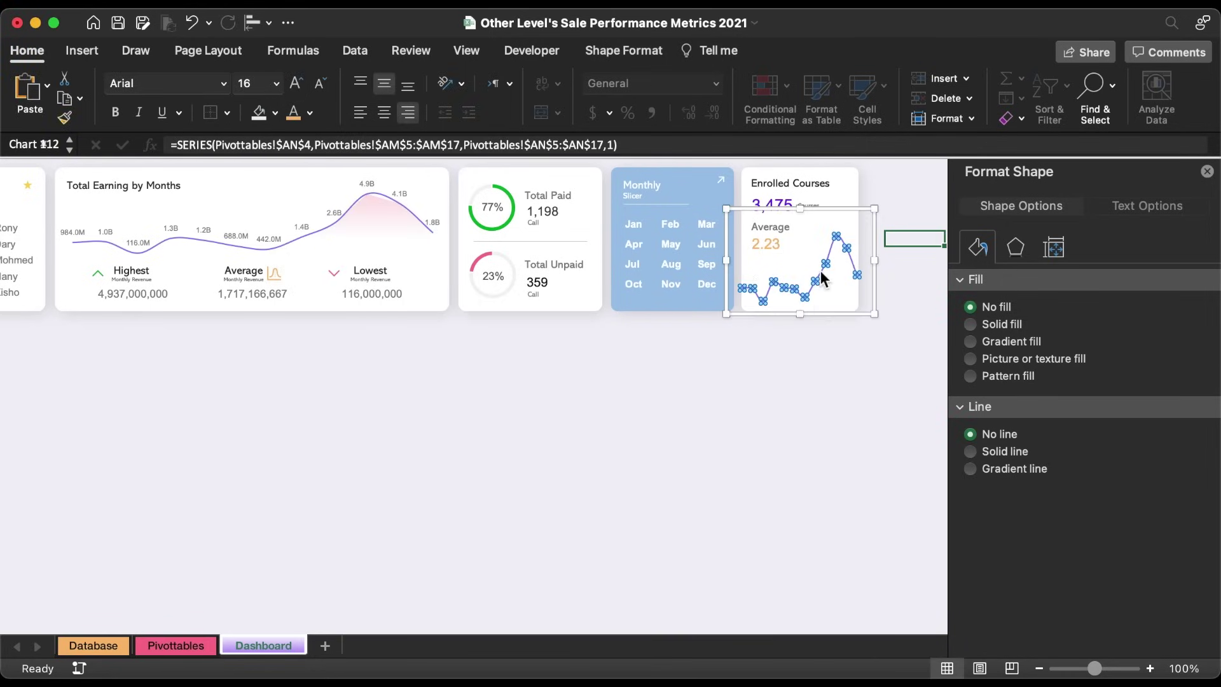
left_click_drag(874, 270, 865, 274)
left_click(788, 227)
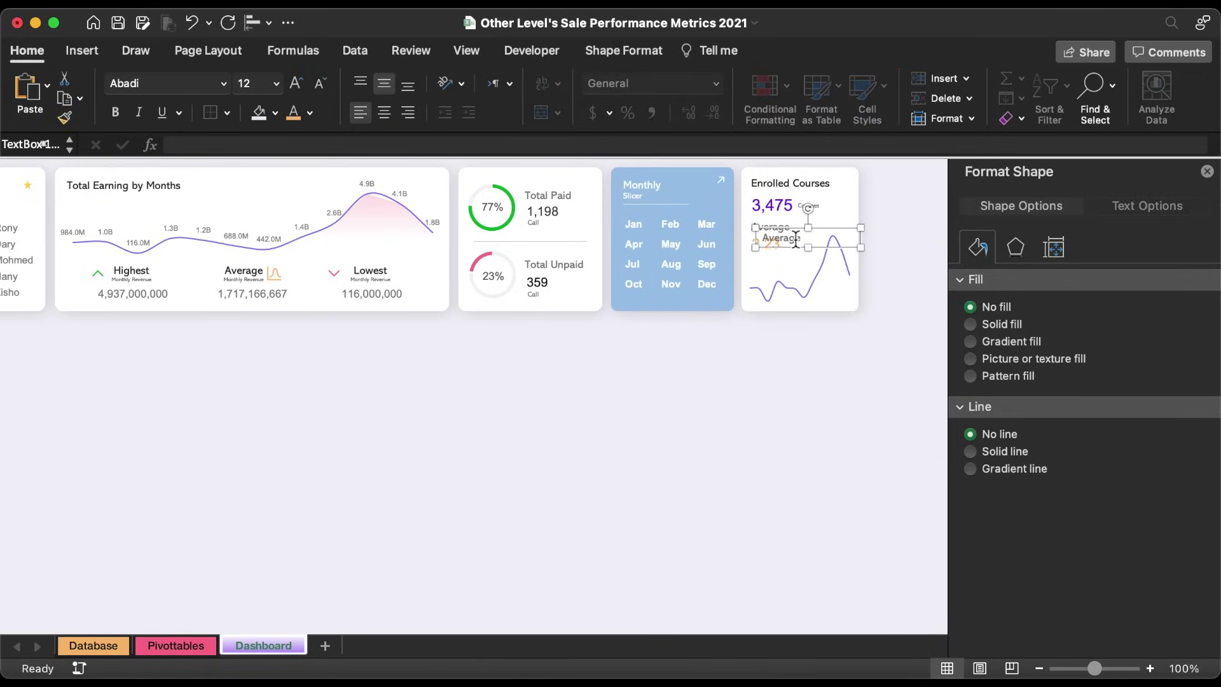
left_click_drag(790, 229, 808, 243)
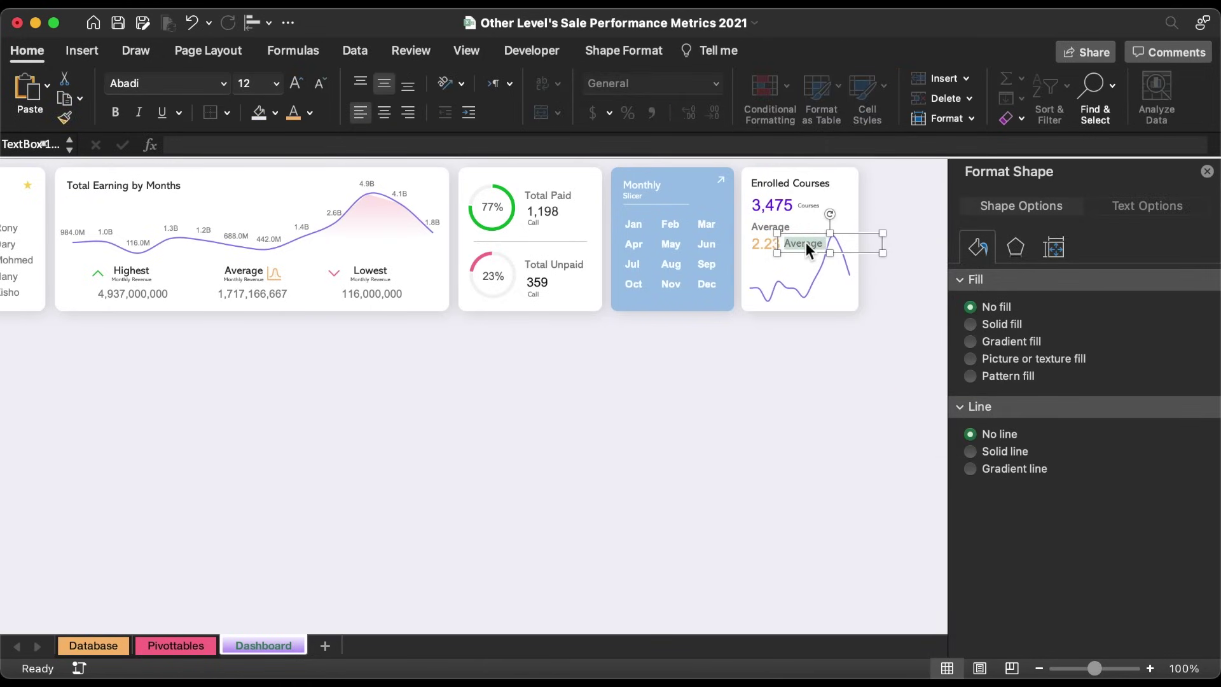
key("super+z")
Insert a tilde symbol into the box beside 2.23 and narrow the box to fit.
left_click(94, 50)
left_click(1101, 99)
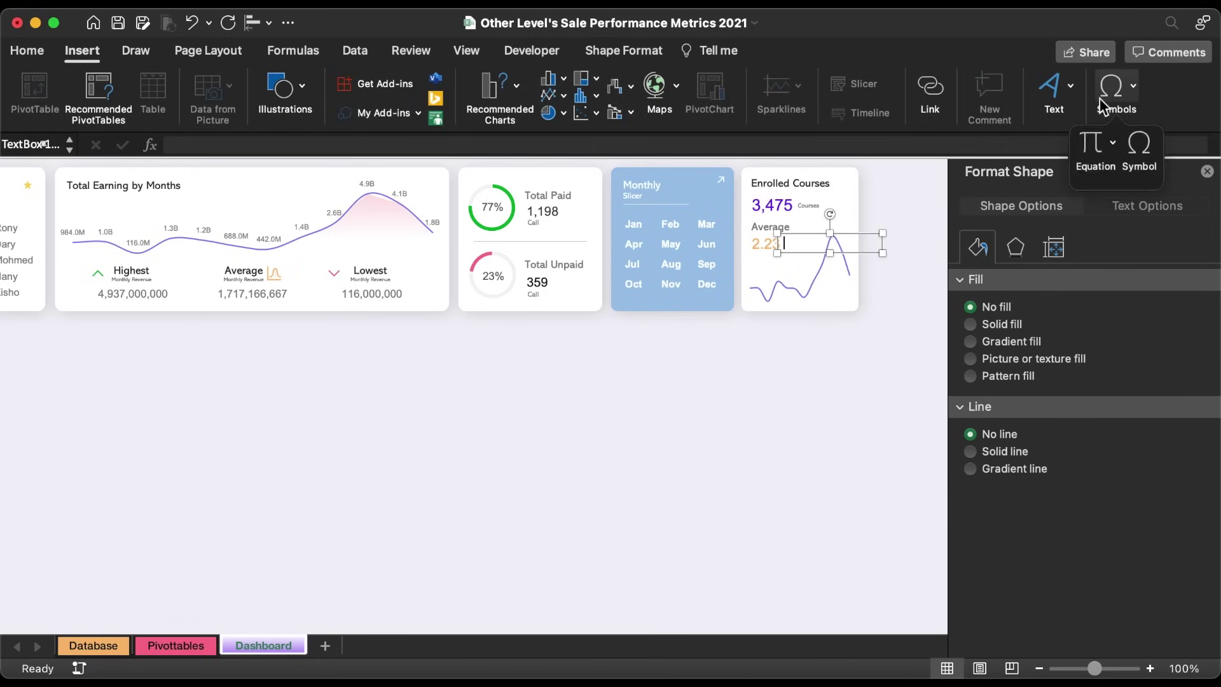
left_click(1131, 158)
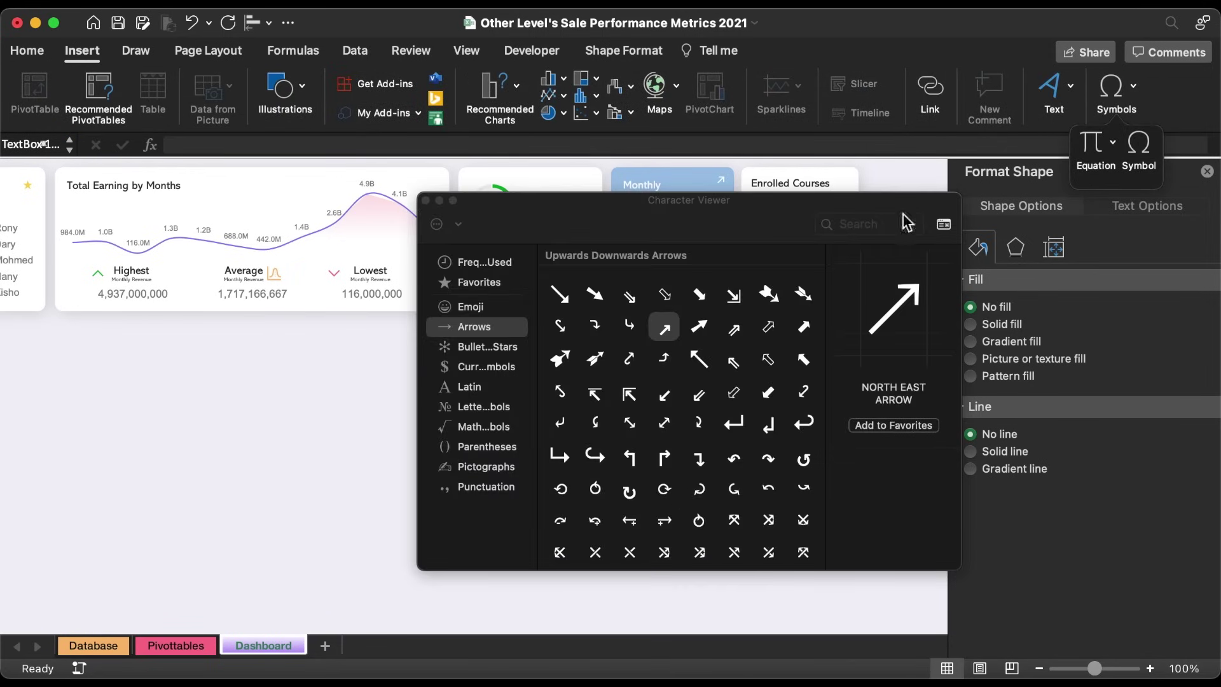
scroll(639, 436, "down", 1)
left_click(765, 484)
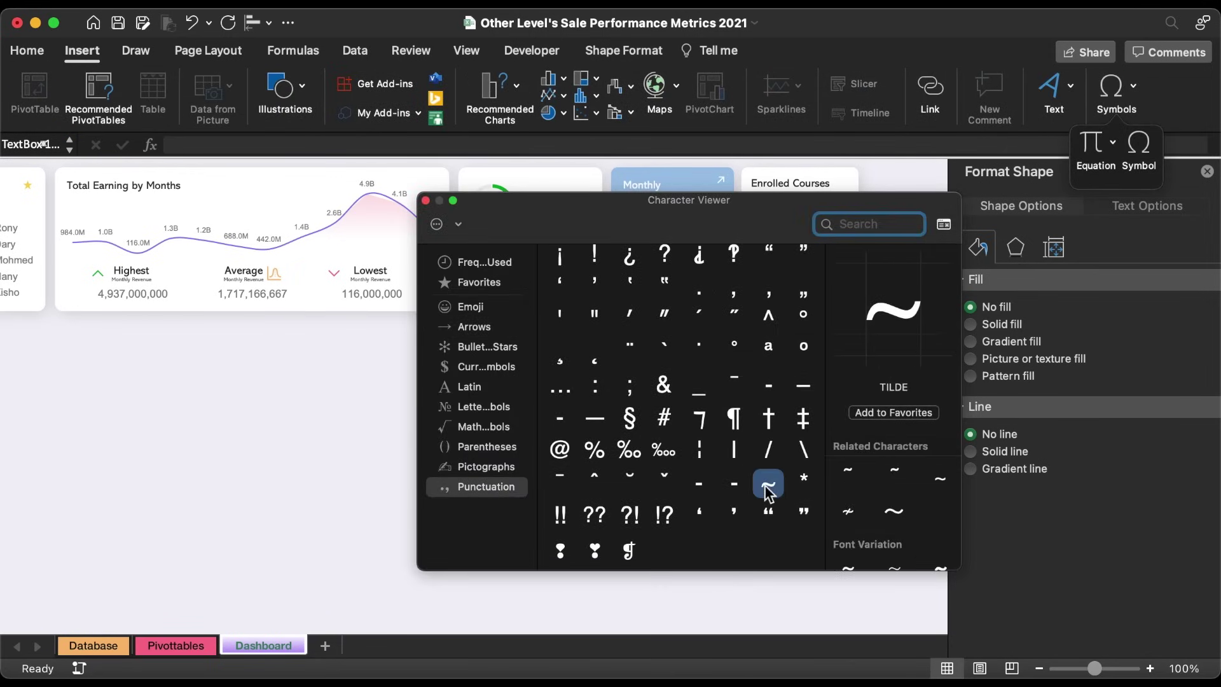
double_click(765, 484)
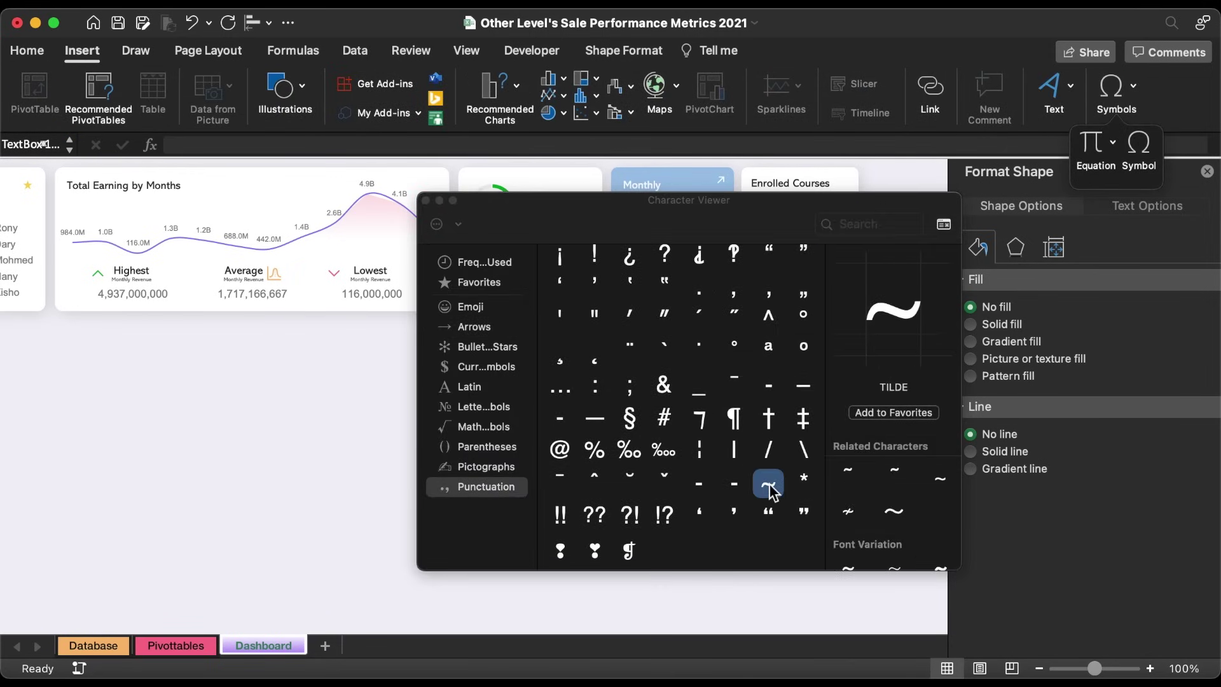
left_click(426, 201)
left_click(788, 243)
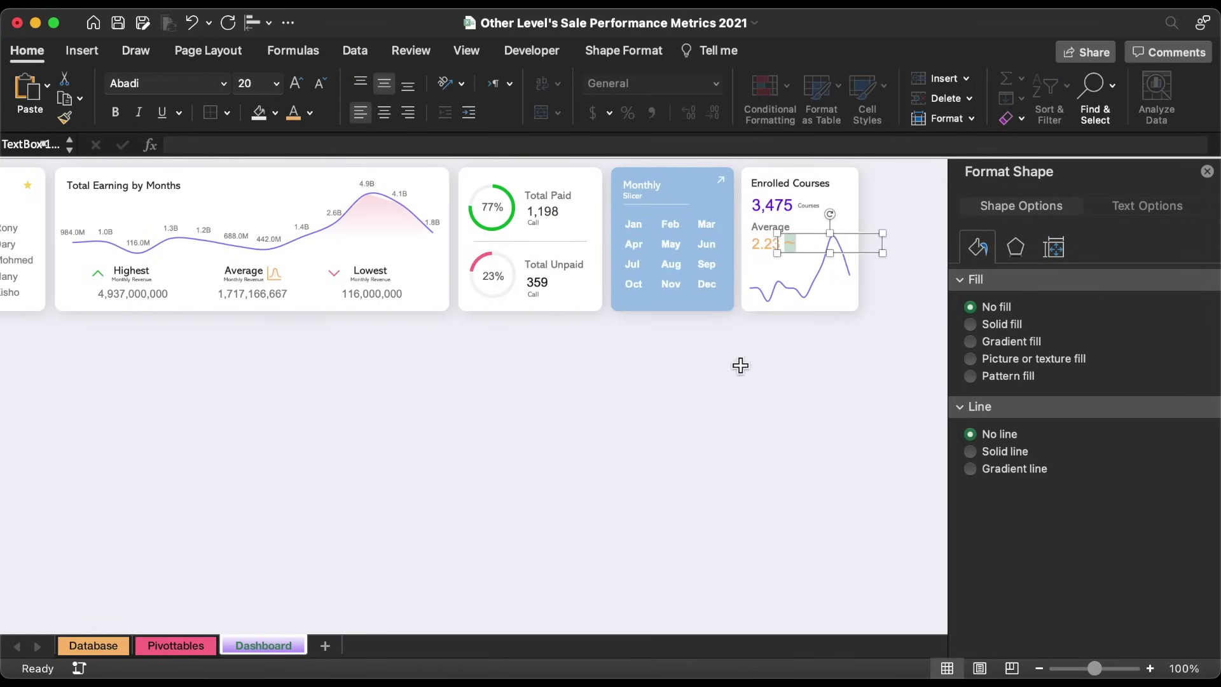
left_click_drag(887, 262, 814, 256)
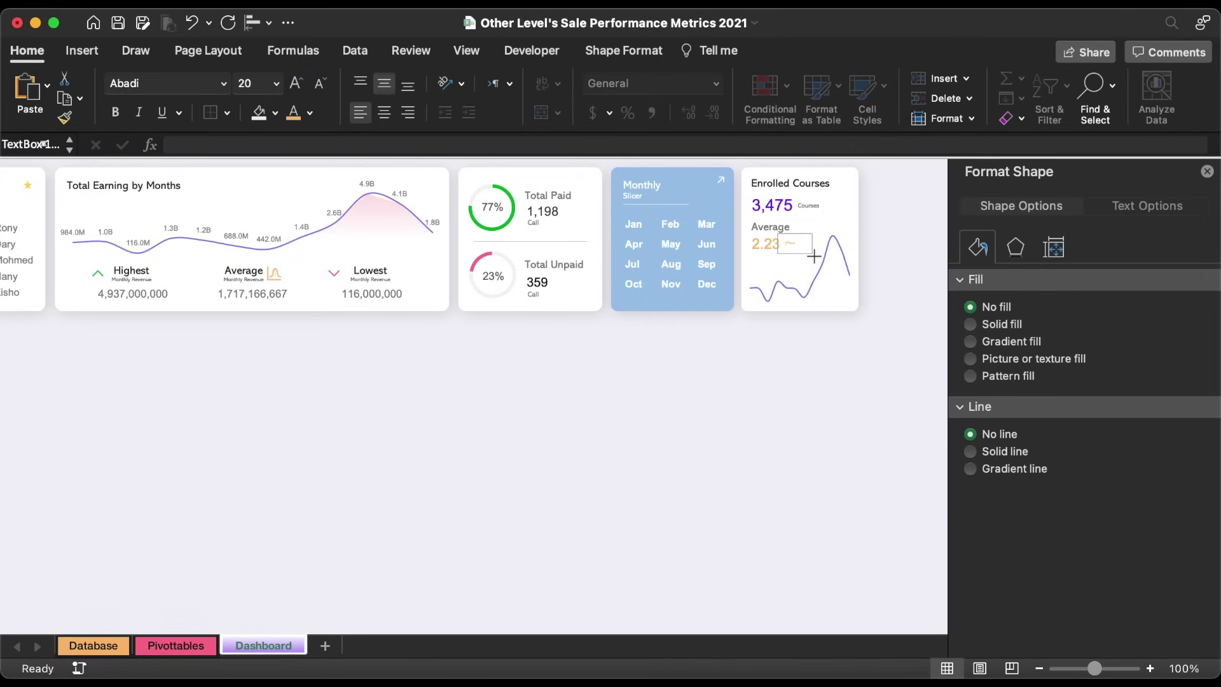
left_click(856, 402)
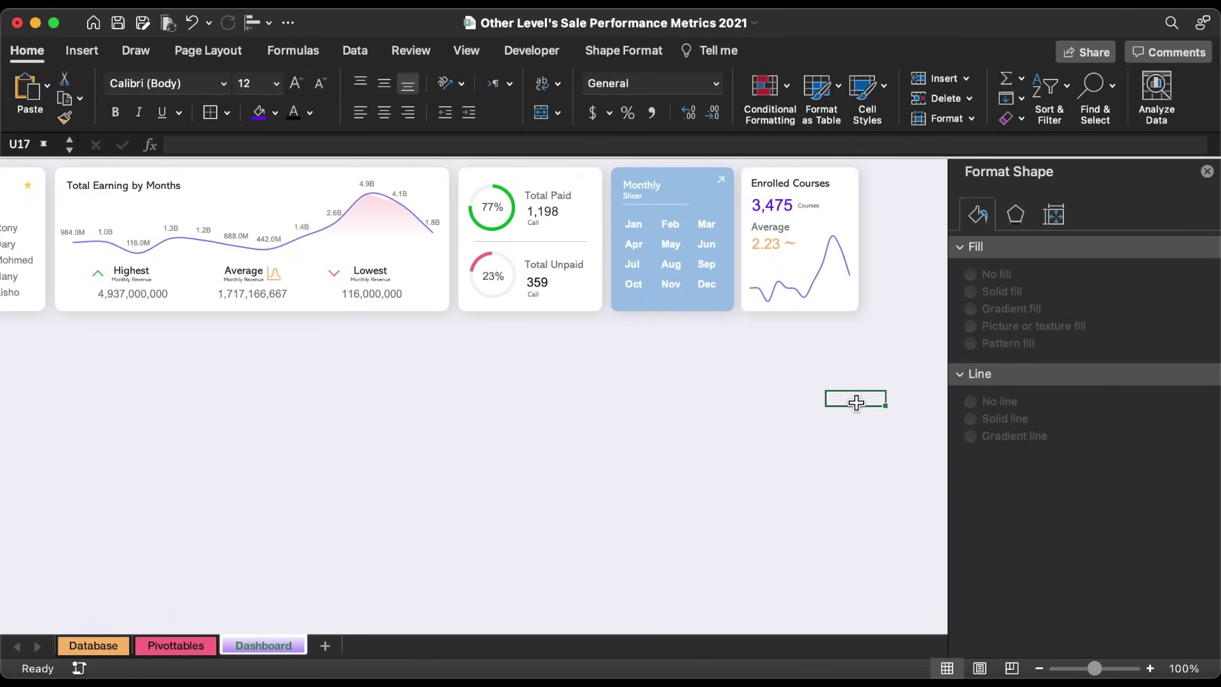
Turn on Smoothed line for the Enrolled Courses trend line series in Format Data Series.
left_click(817, 277)
left_click(1101, 169)
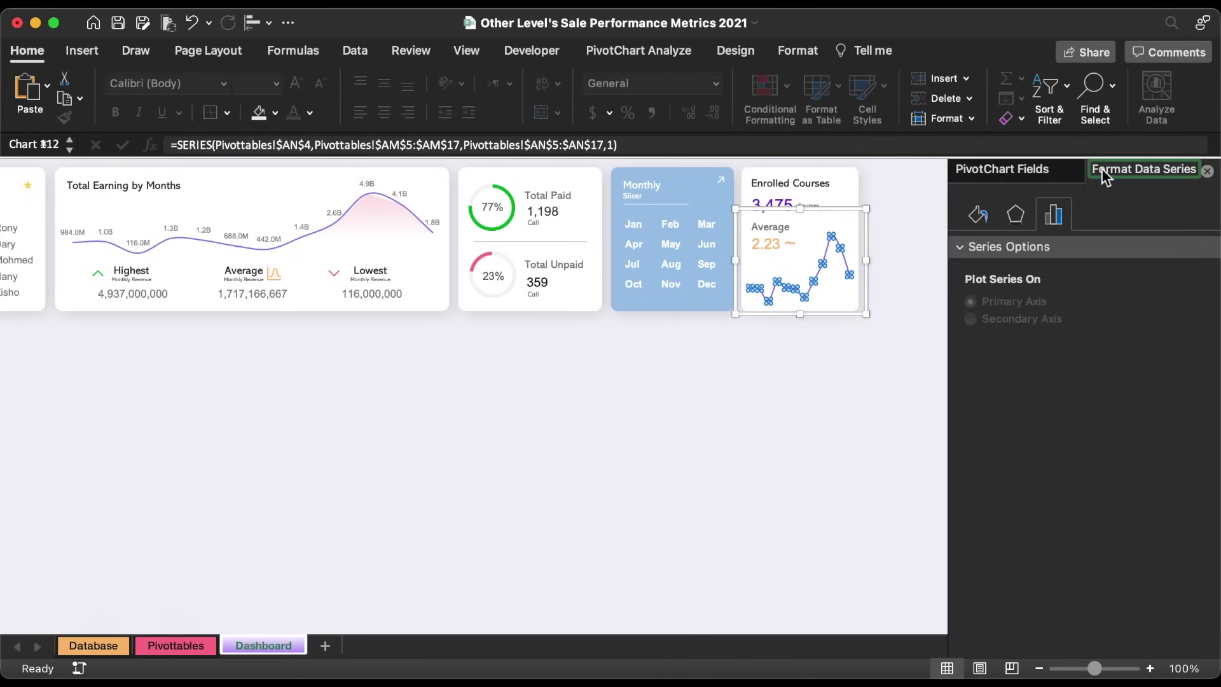
left_click(978, 217)
scroll(1043, 432, "down", 3)
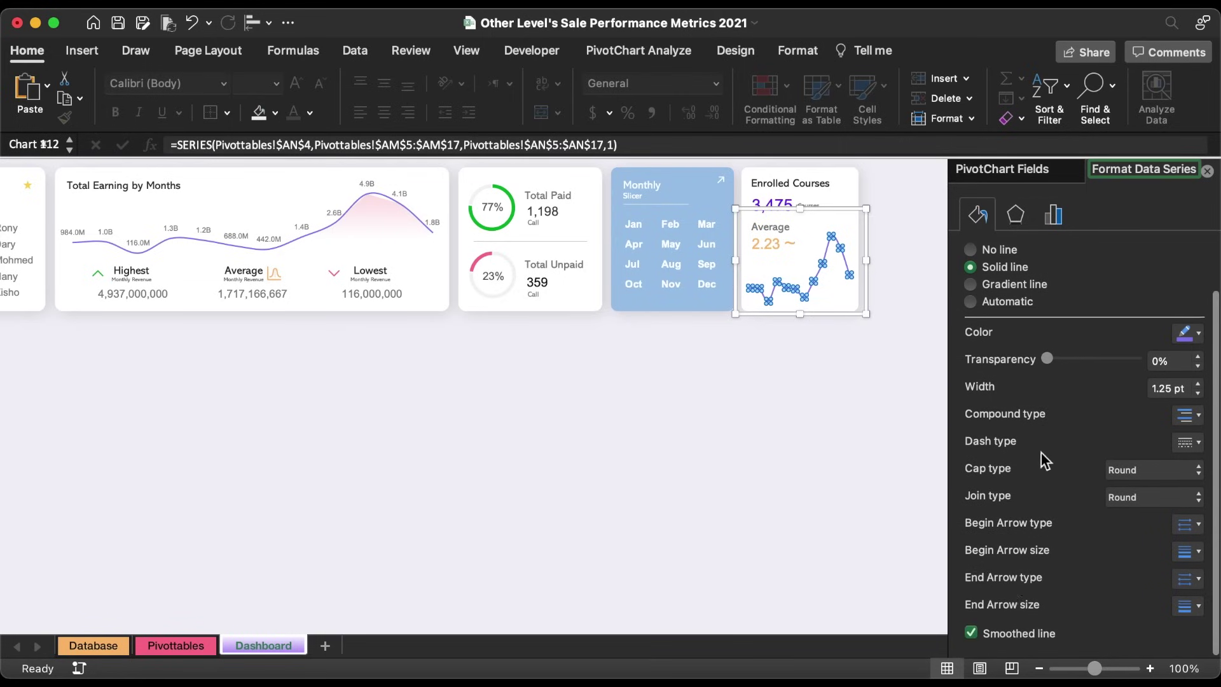
left_click(971, 636)
left_click(876, 471)
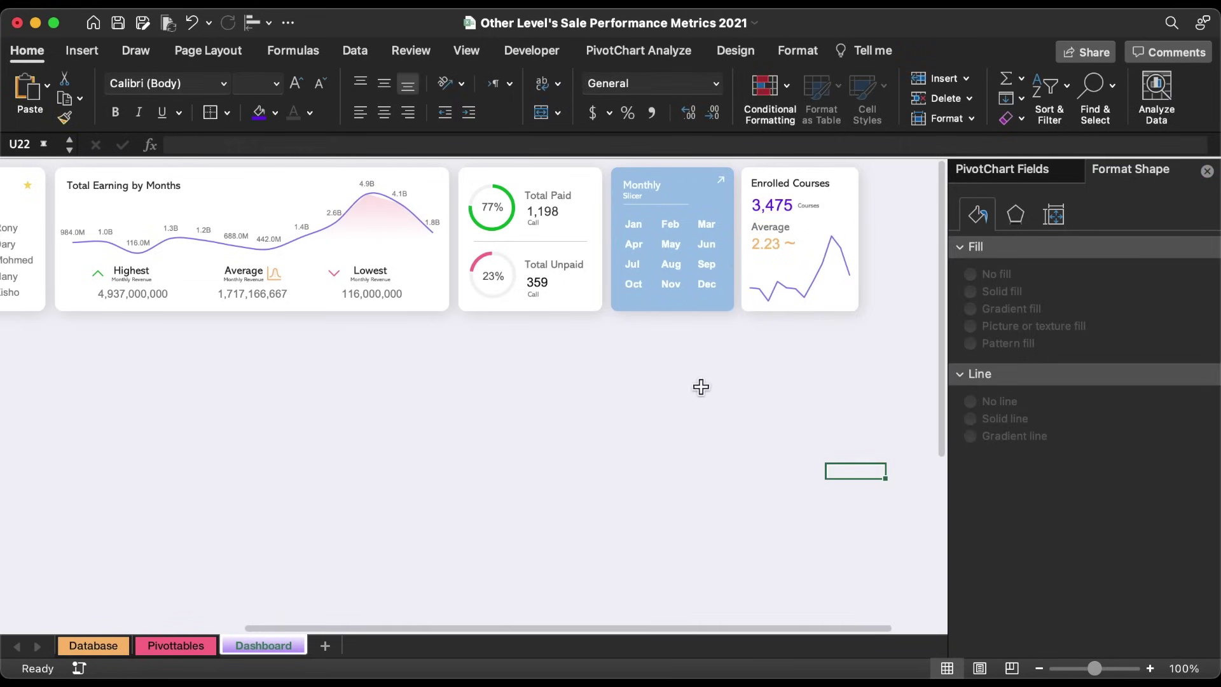
left_click(1207, 171)
Duplicate the Enrolled Courses card just below it and widen the copy to the left.
scroll(730, 523, "left", 10)
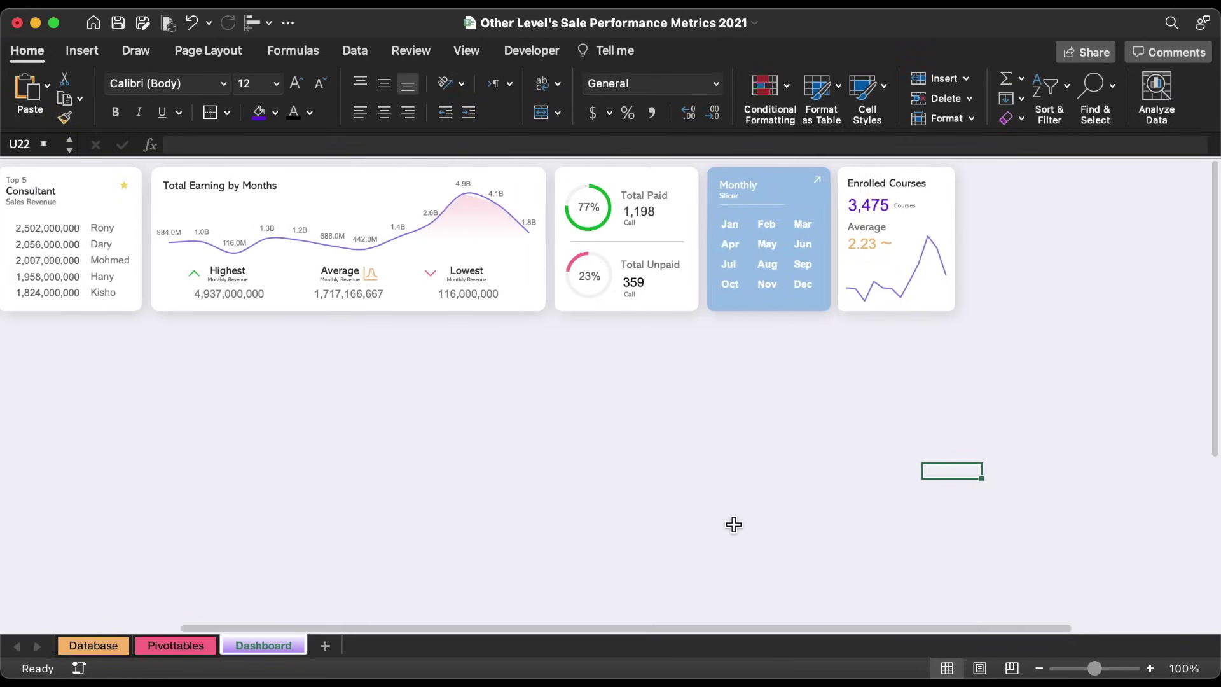
left_click(1158, 175)
left_click_drag(1158, 174, 1158, 327)
left_click_drag(1100, 402, 1022, 394)
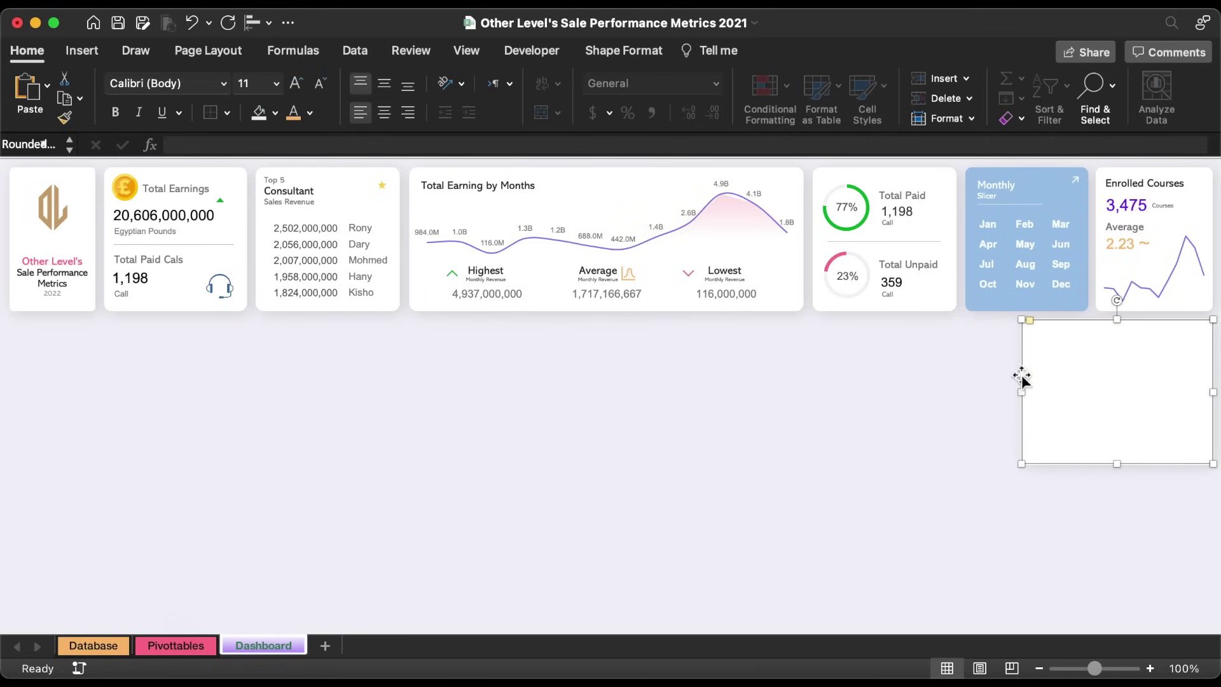
Make the new card taller and align its right edge with the Enrolled Courses card.
left_click(624, 50)
left_click(1108, 82)
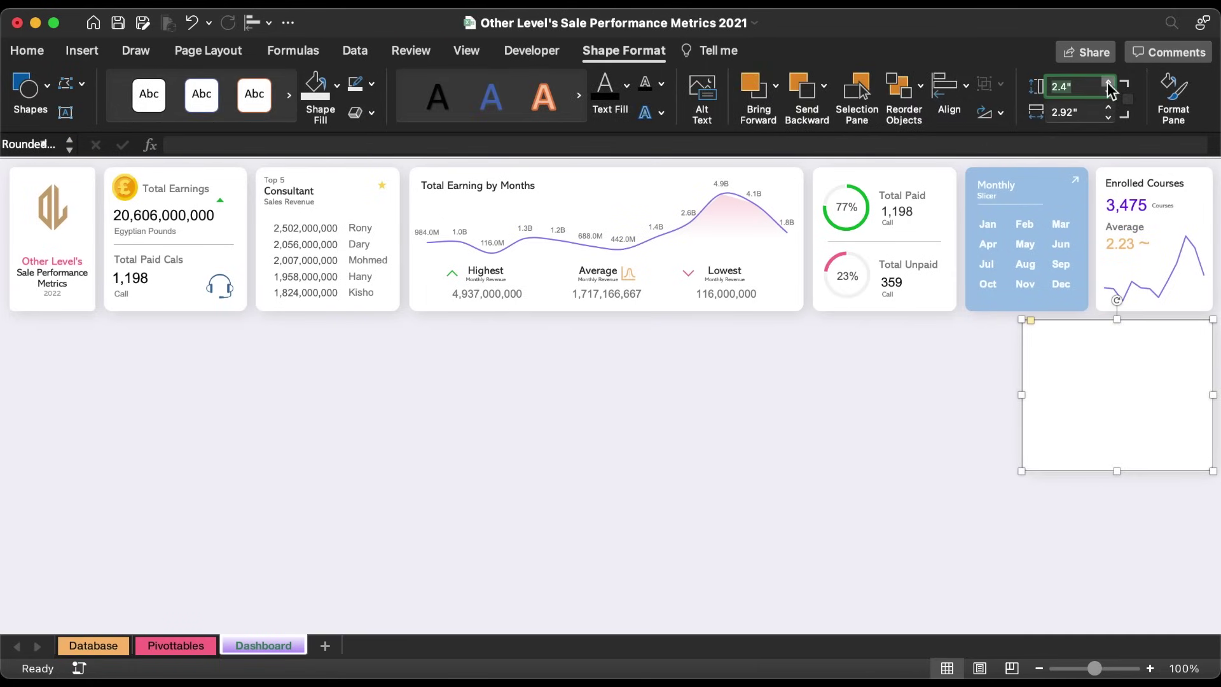
left_click(1108, 82)
left_click(1108, 116)
left_click(1136, 175, "shift")
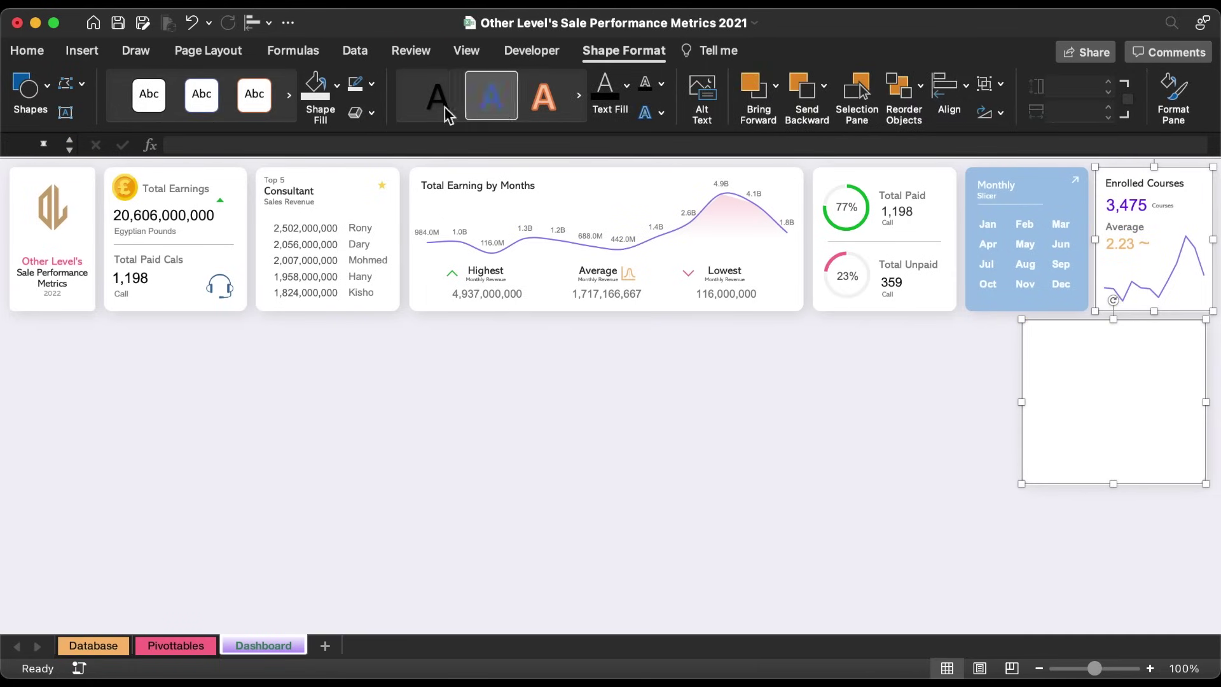
left_click(258, 23)
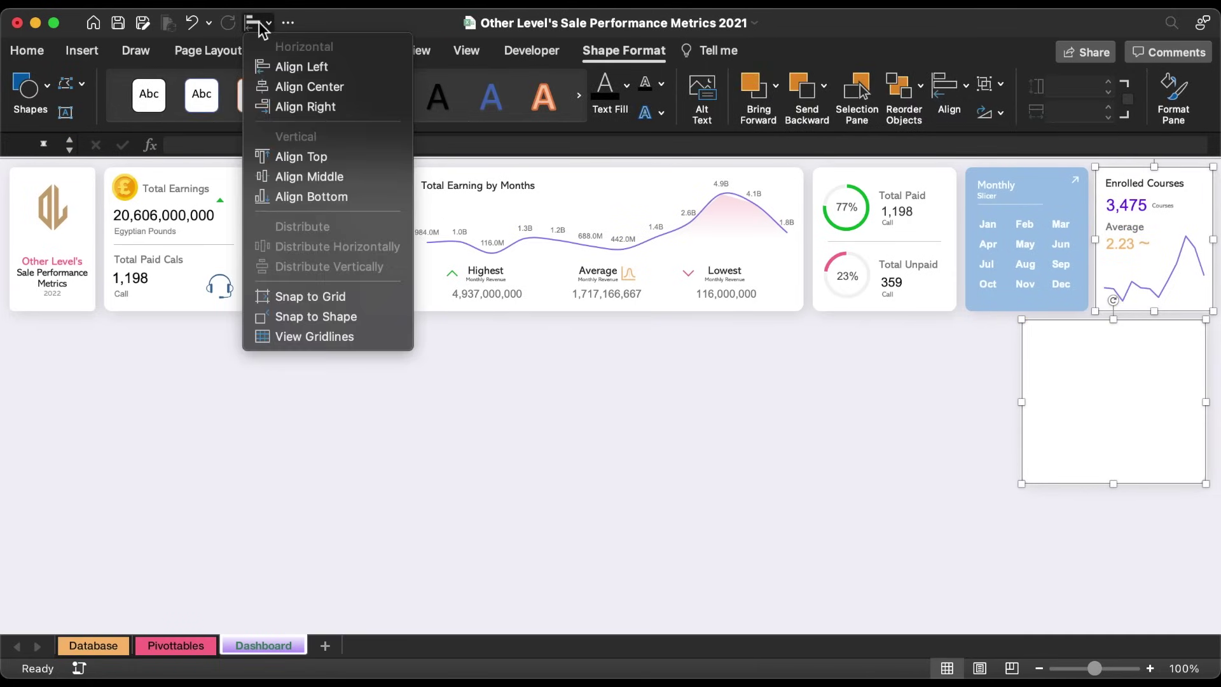
left_click(314, 99)
left_click(953, 439)
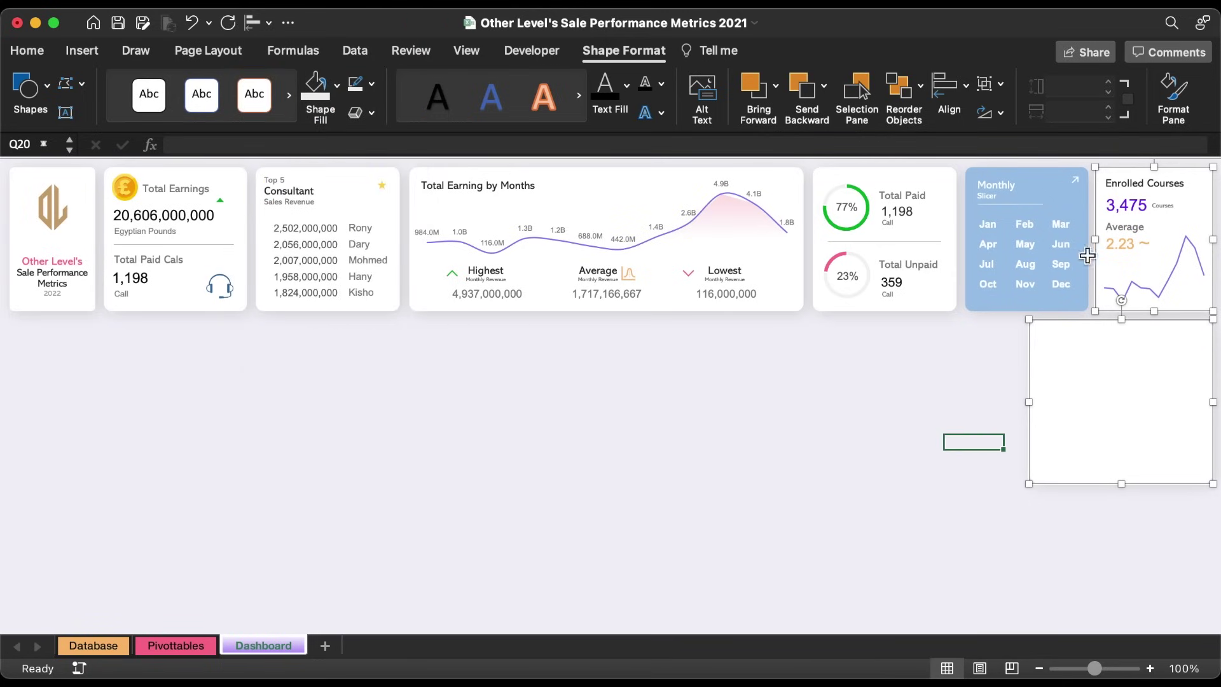
Copy the title text box into the new card, retitle it 'Area Code', and center it on the card.
left_click_drag(1130, 191, 1109, 339)
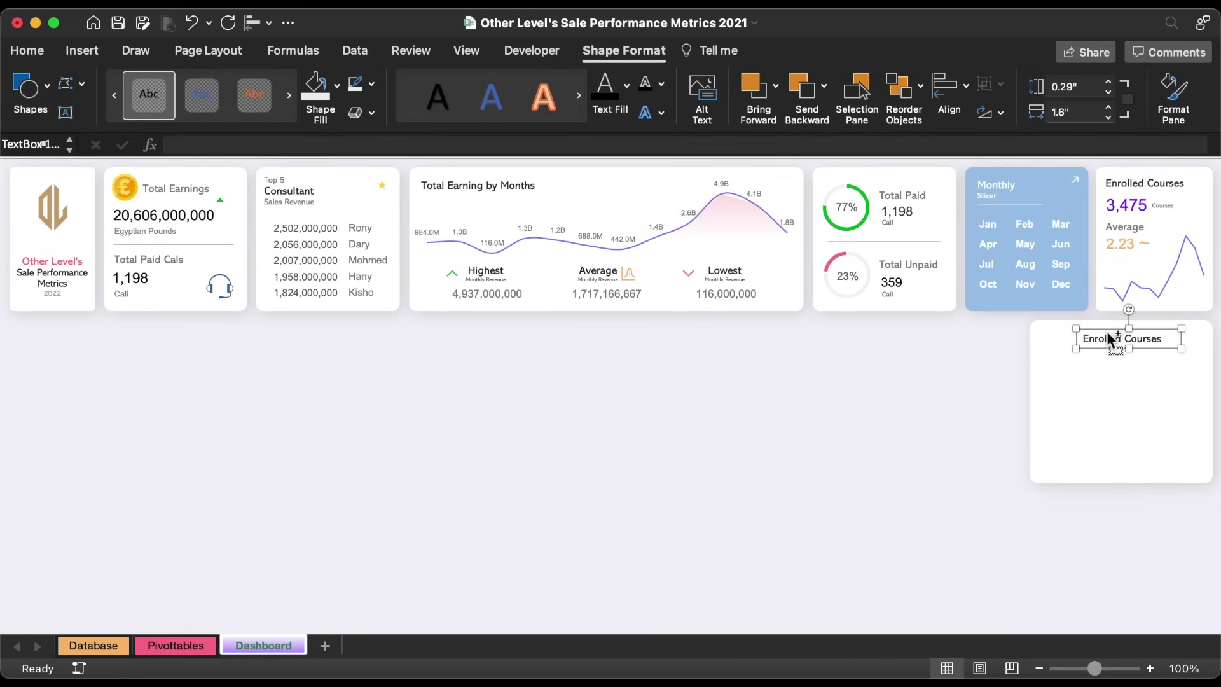
type("Area Code")
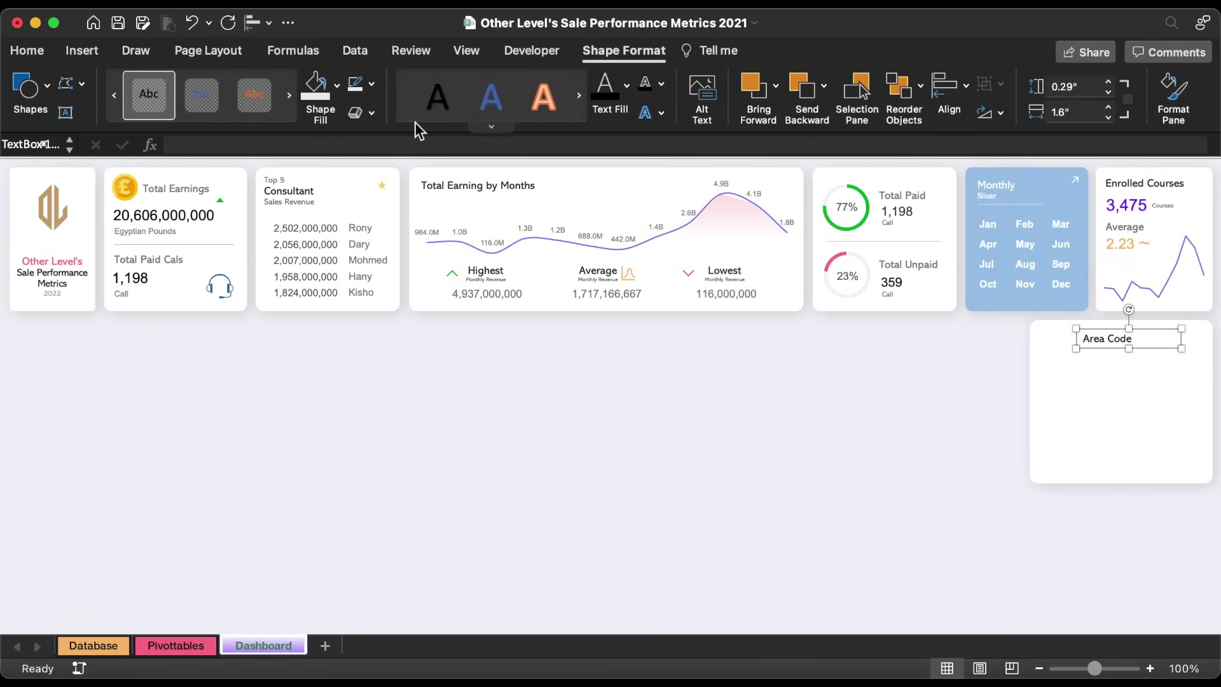
left_click(27, 51)
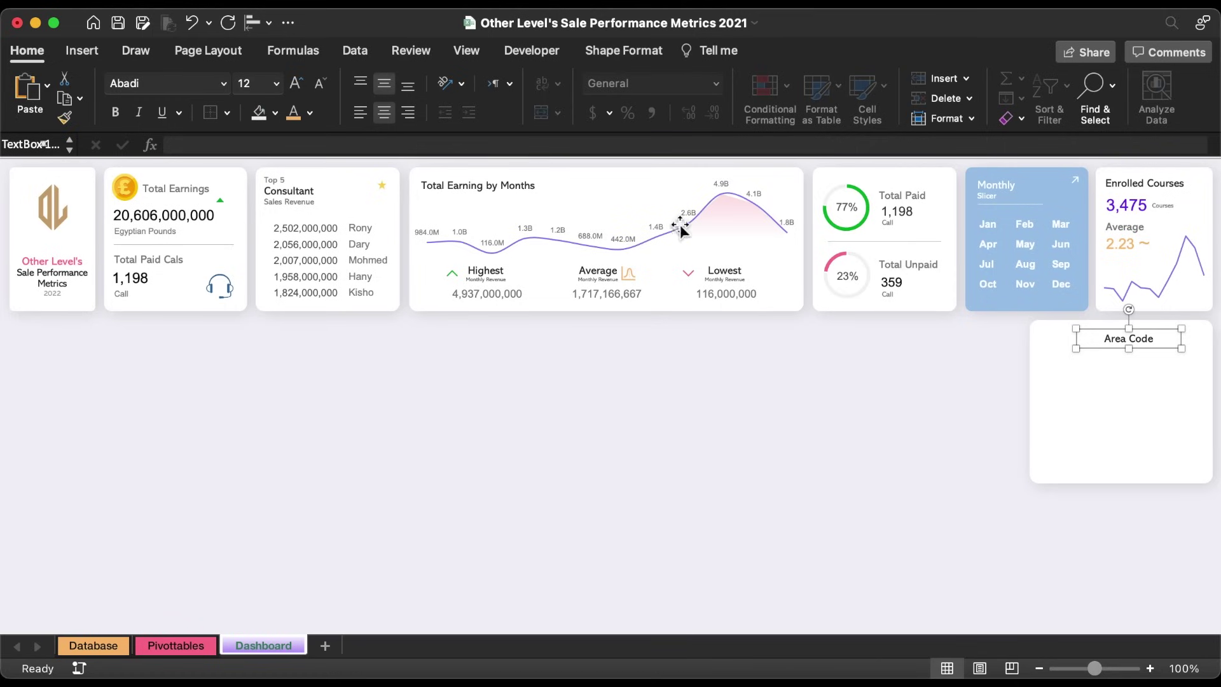
left_click(1132, 423, "shift")
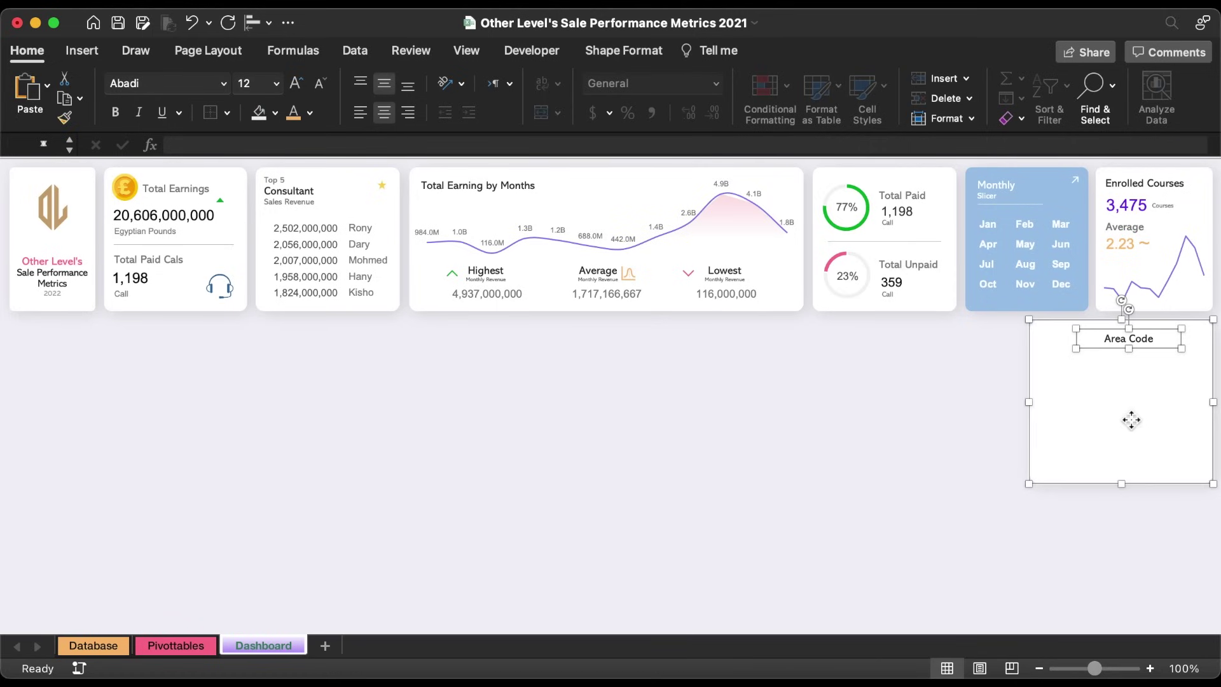
left_click(269, 23)
left_click(300, 87)
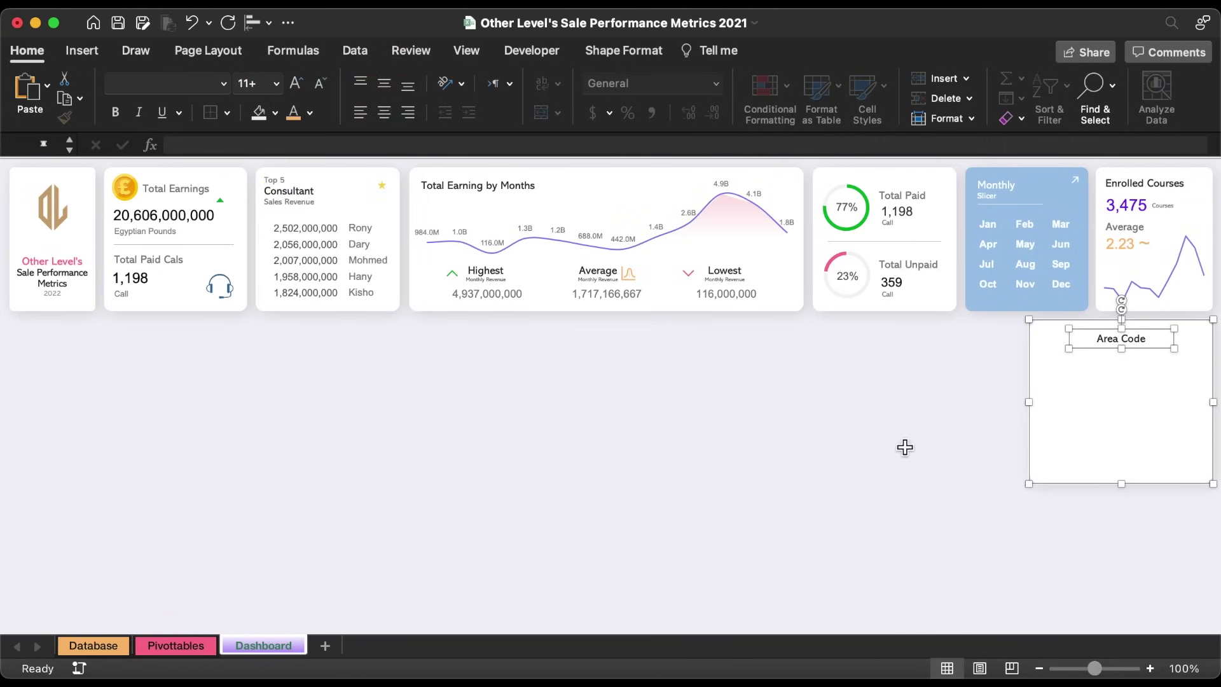
left_click(986, 430)
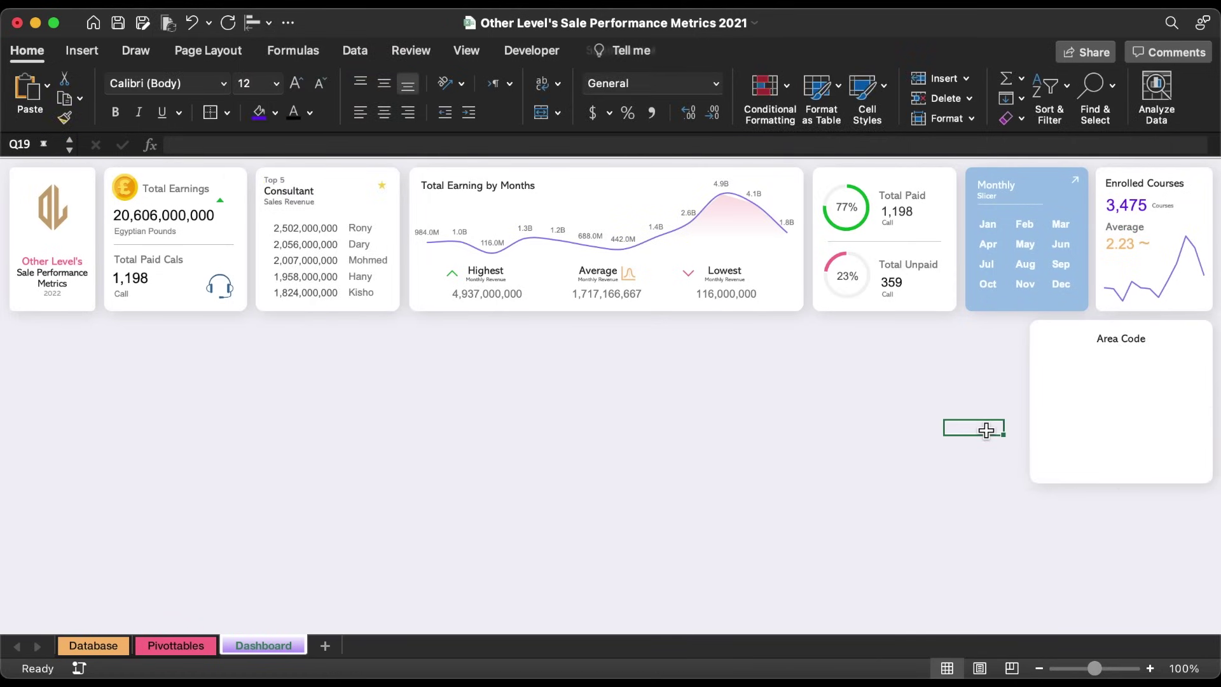
On the Pivottables sheet, copy the Enrolled Courses pivot in columns AK:AN to column AS.
left_click(200, 644)
left_click_drag(68, 175, 262, 180)
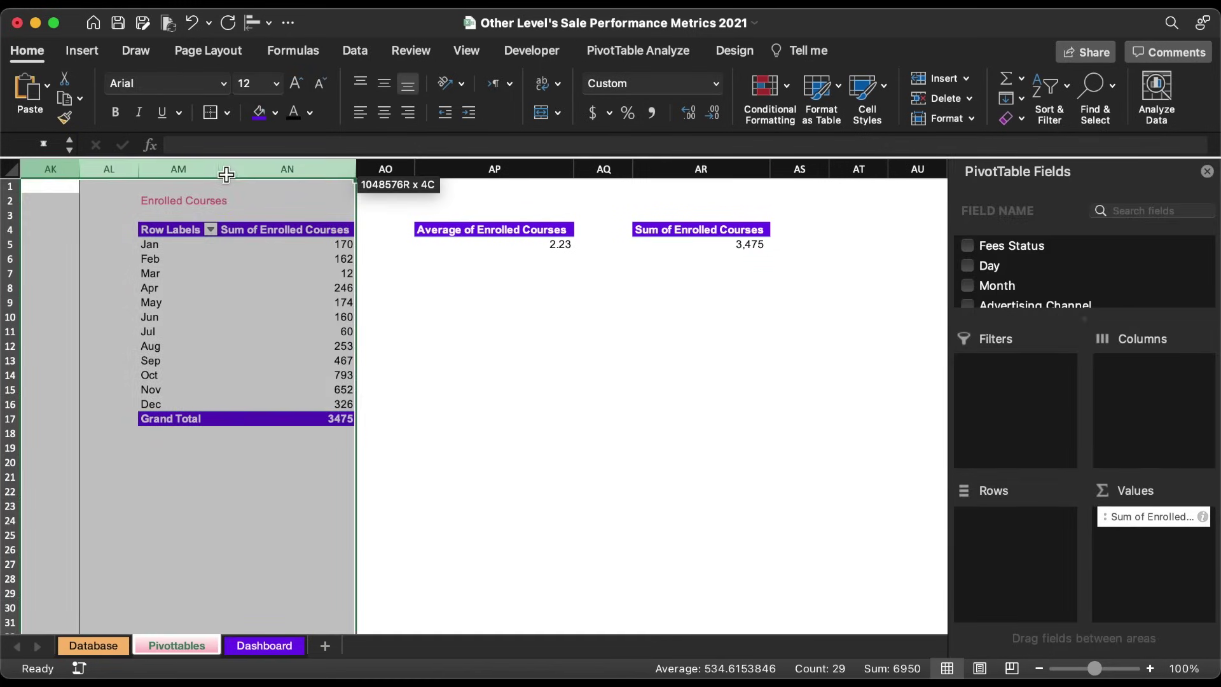
key("super+c")
scroll(678, 330, "right", 4)
left_click(493, 171)
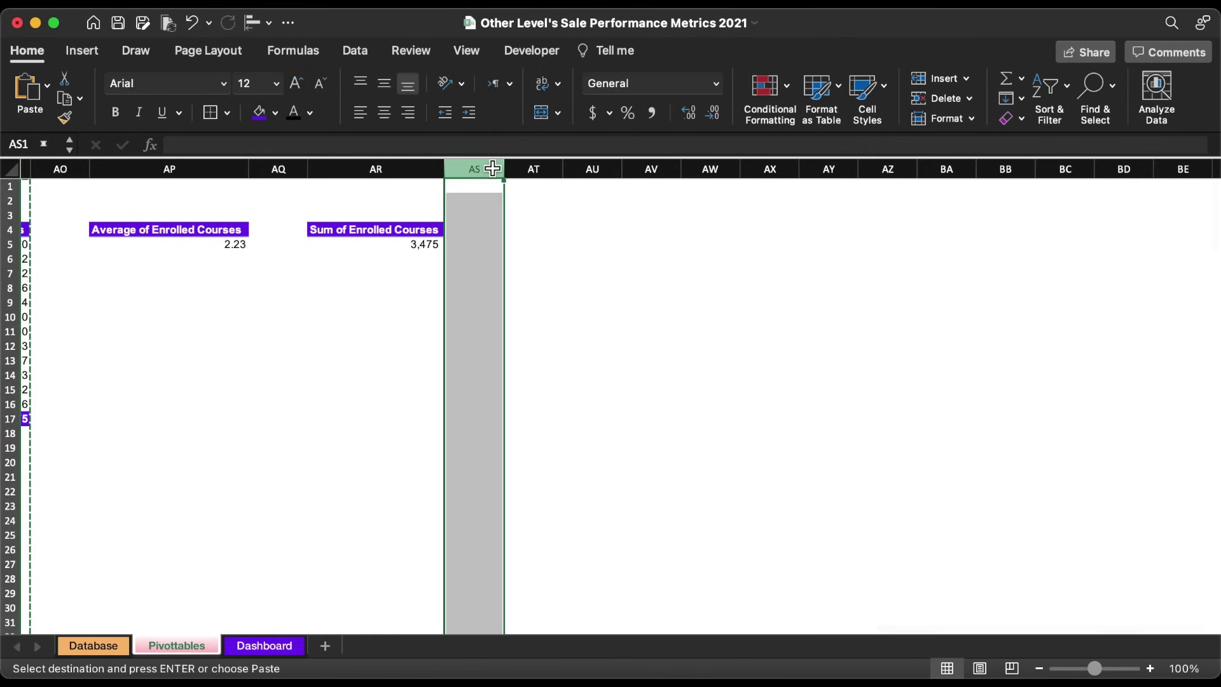
key("super+v")
scroll(782, 239, "right", 4)
left_click(480, 266)
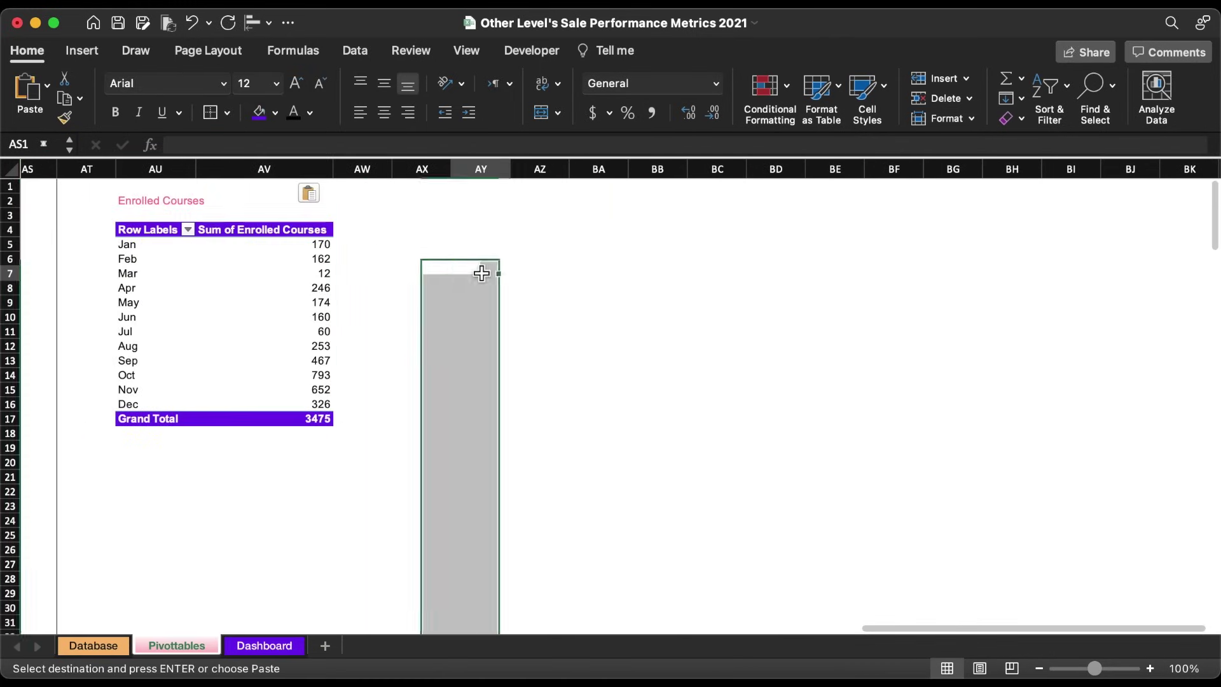
Replace Month and Sum of Enrolled Courses with Area Code as rows and count values.
left_click(286, 271)
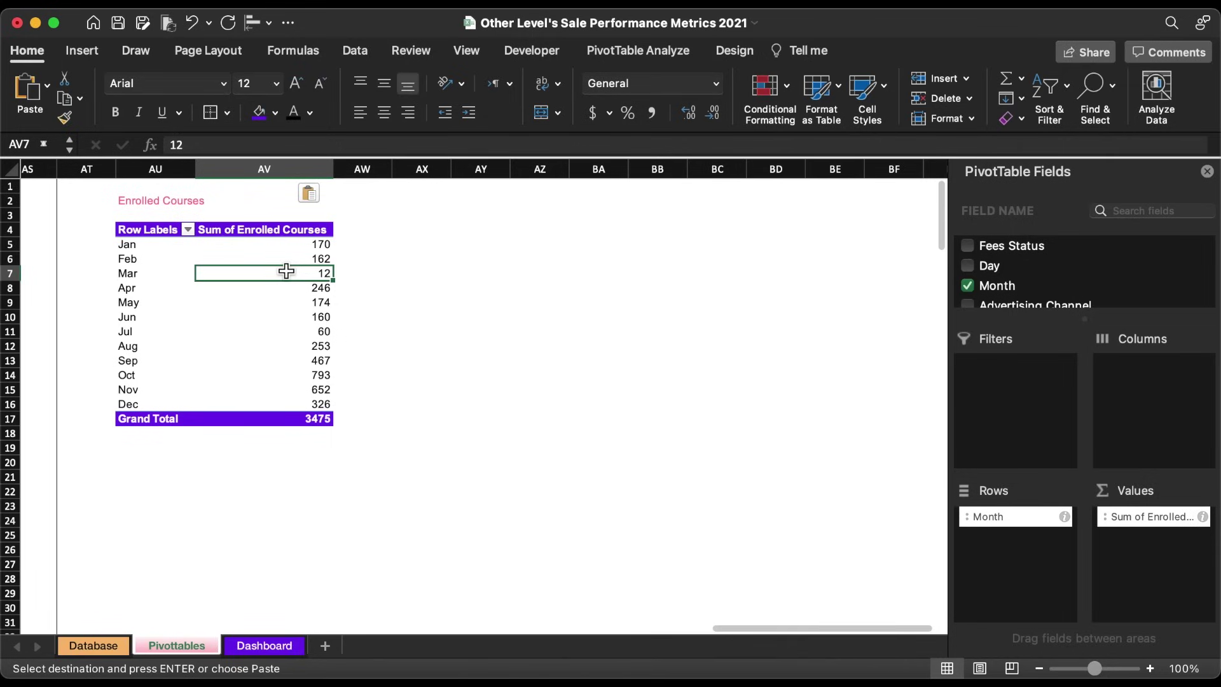
left_click_drag(1005, 518, 711, 463)
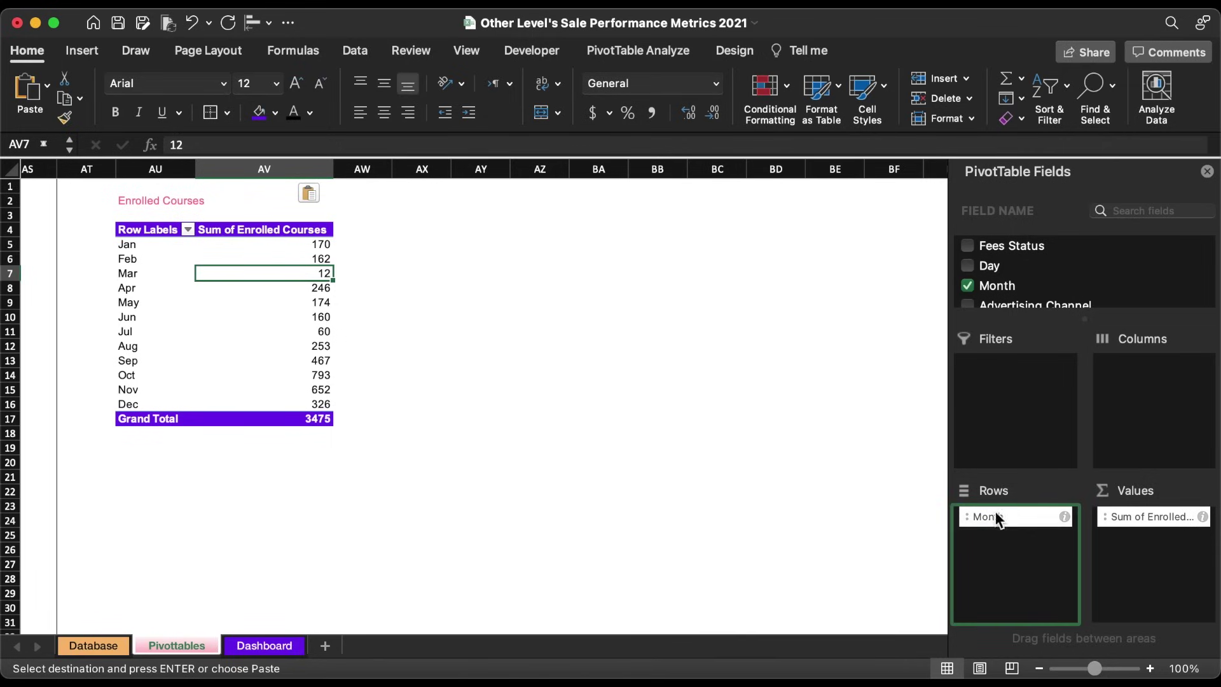
left_click_drag(1137, 516, 778, 405)
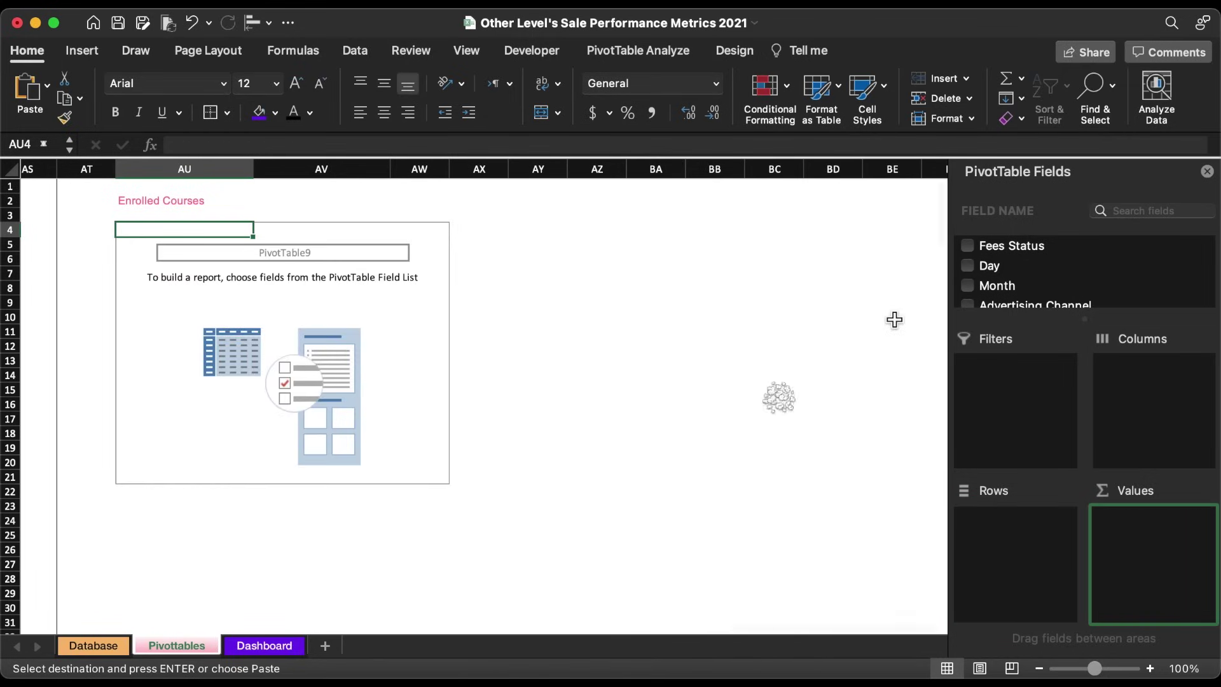
scroll(1021, 295, "down", 5)
scroll(1011, 286, "up", 1)
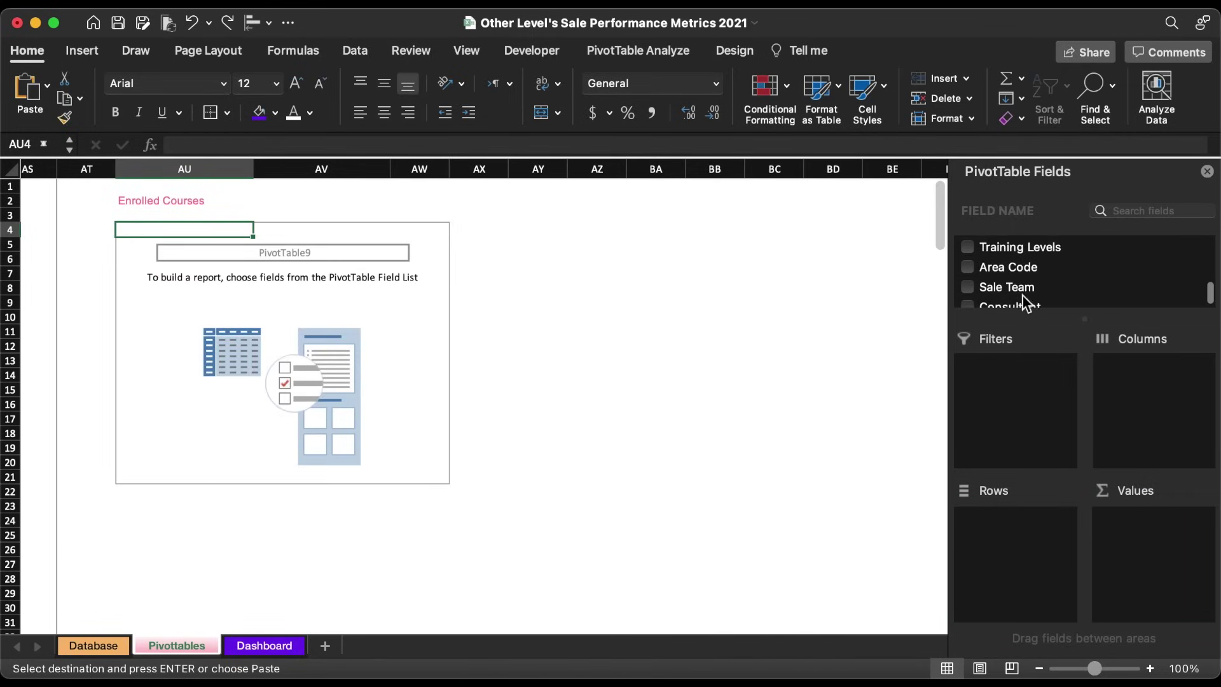
left_click_drag(1005, 284, 1015, 548)
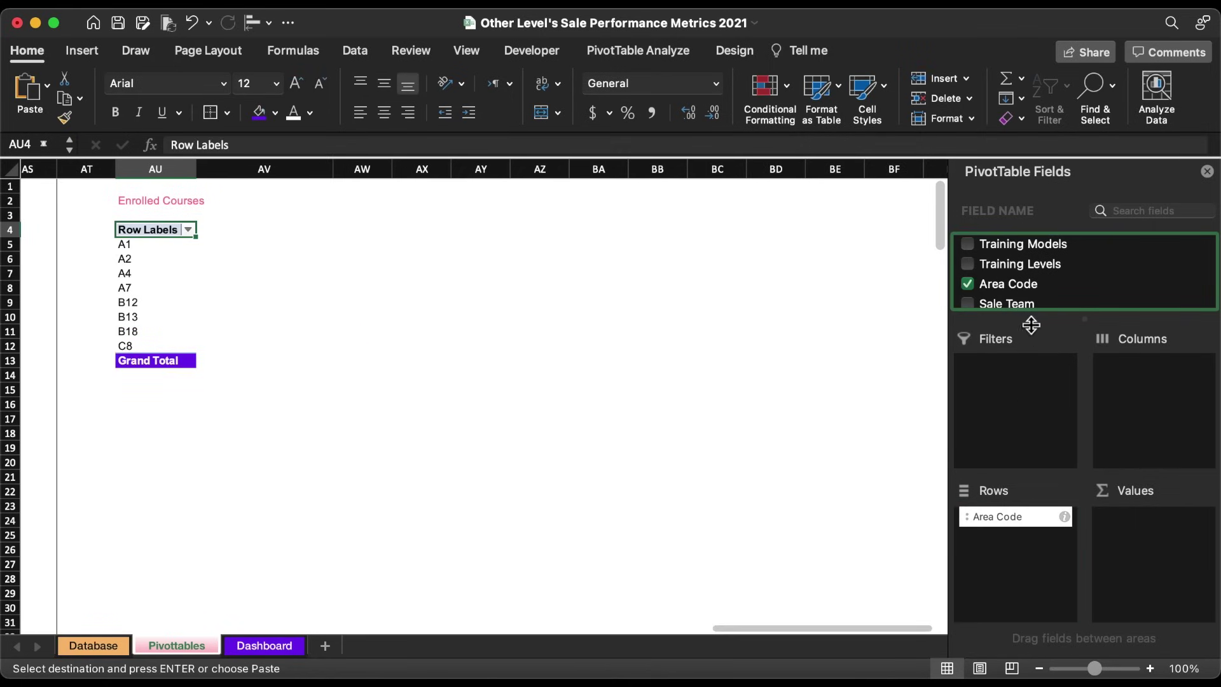
left_click_drag(1008, 286, 1135, 539)
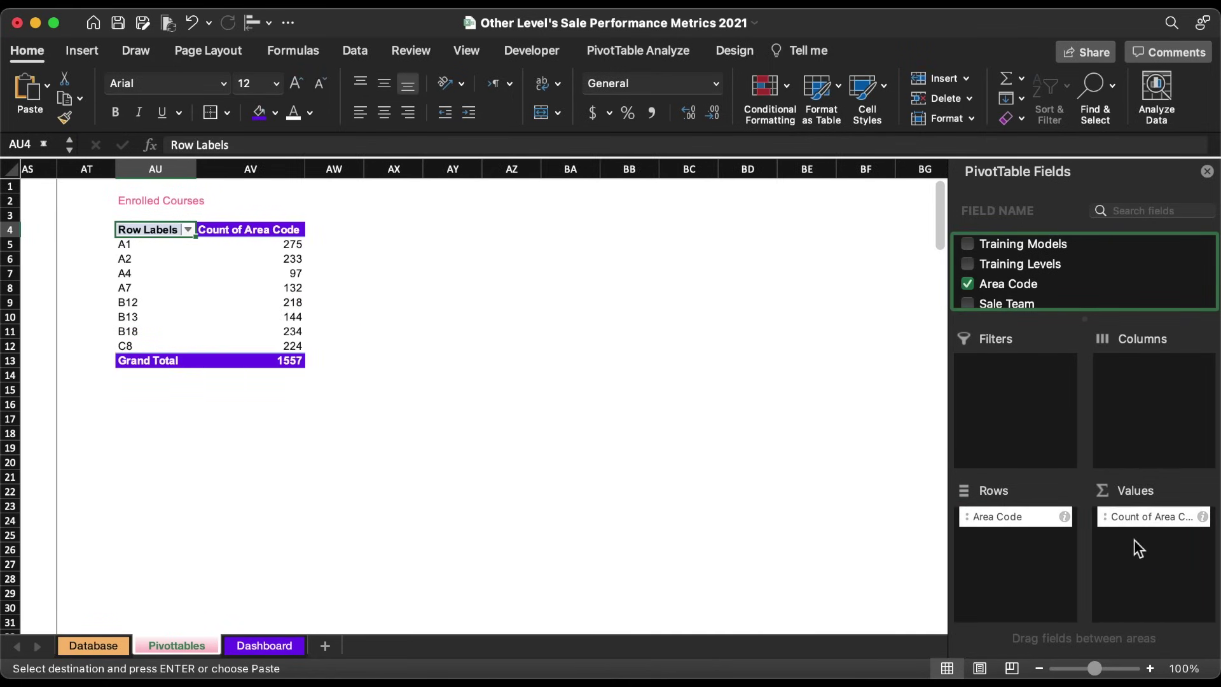
Rename the title in AU2 to 'Area Code' and copy the header formatting onto Row Labels.
left_click(146, 201)
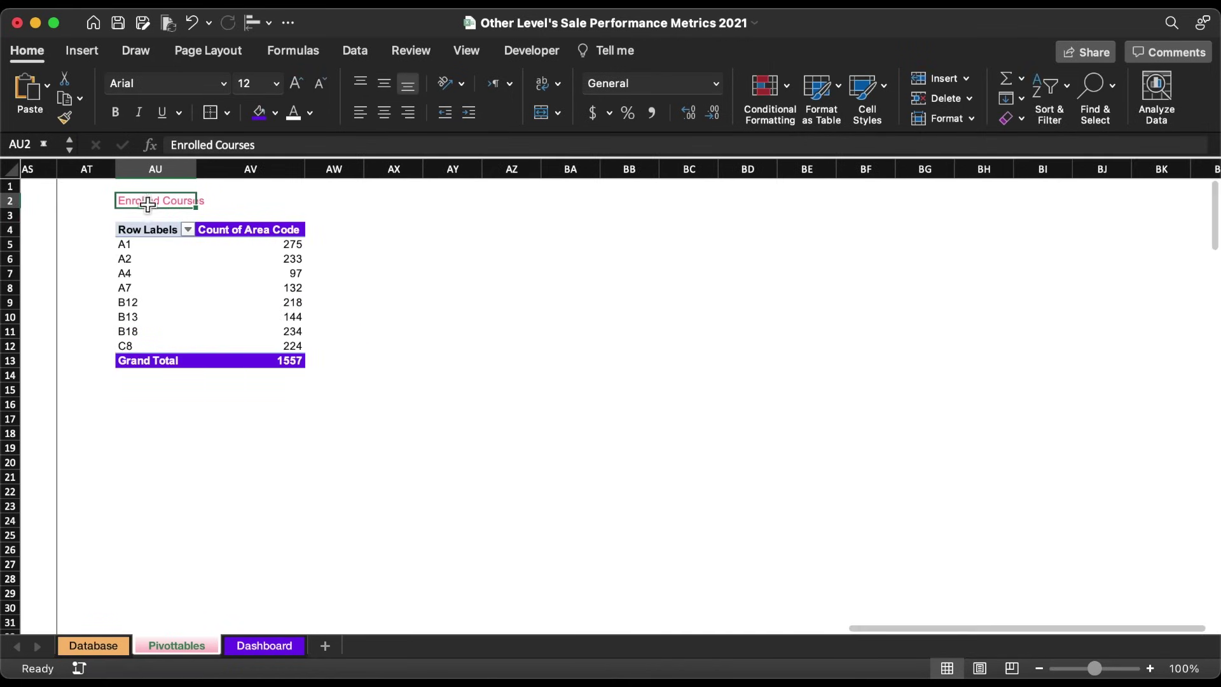
triple_click(232, 144)
type("Area Code")
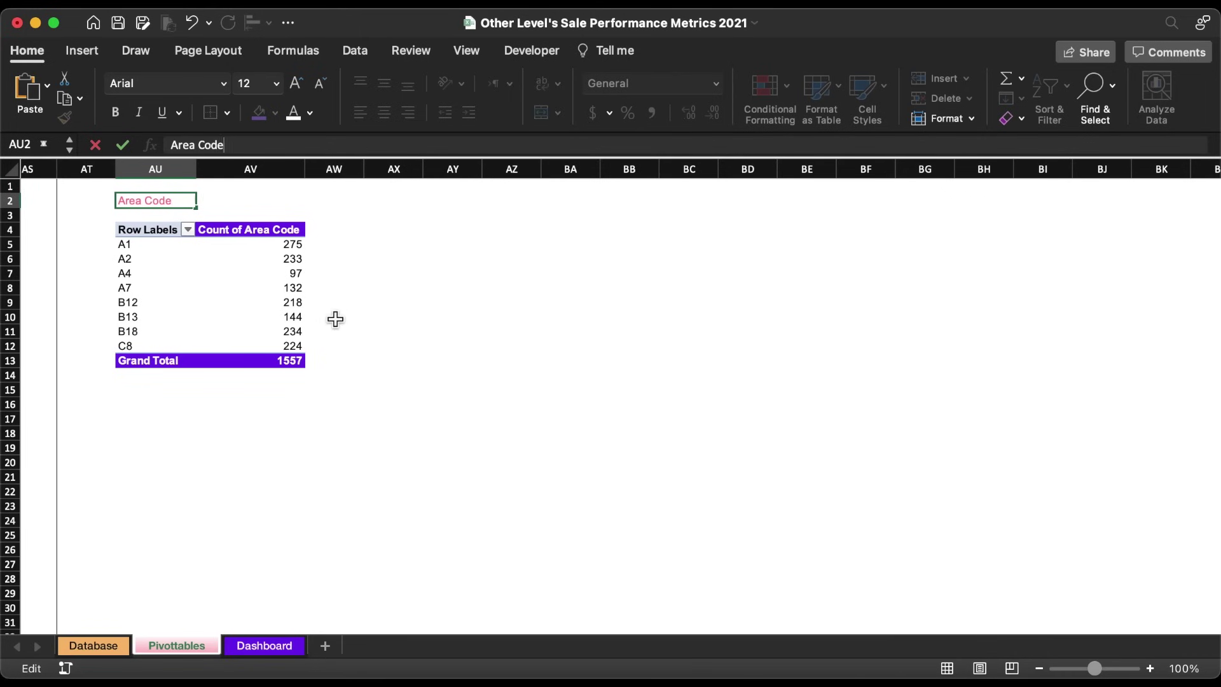
left_click(336, 319)
left_click(254, 230)
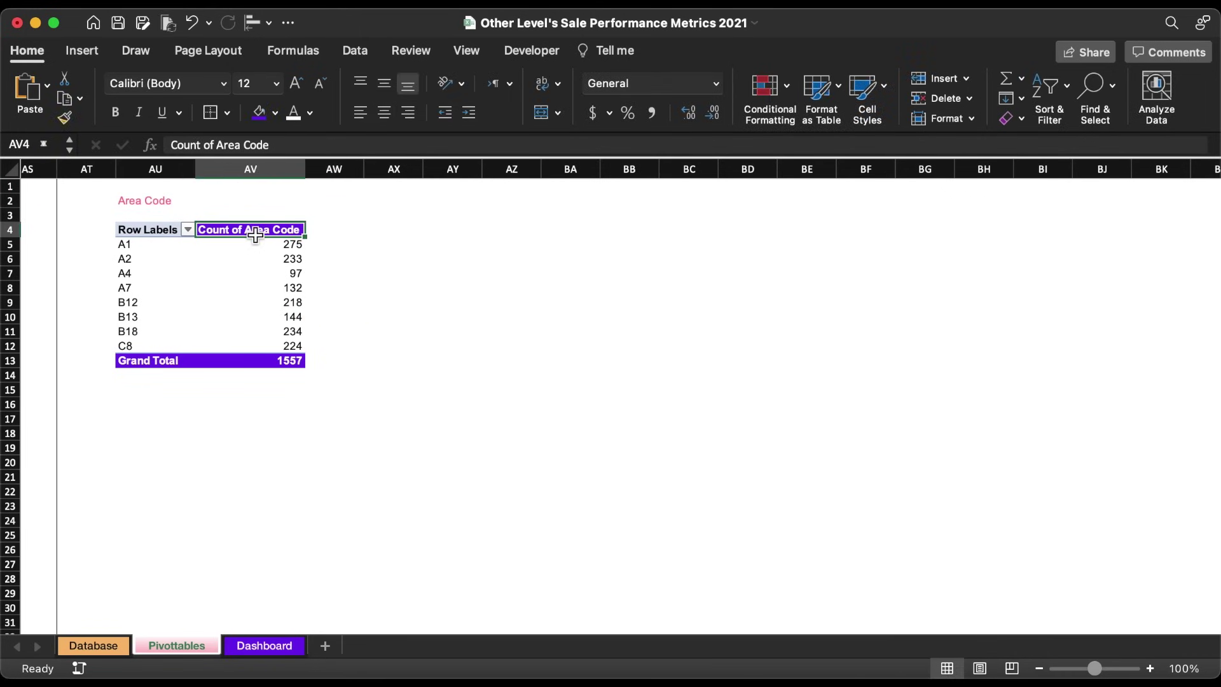
left_click(66, 121)
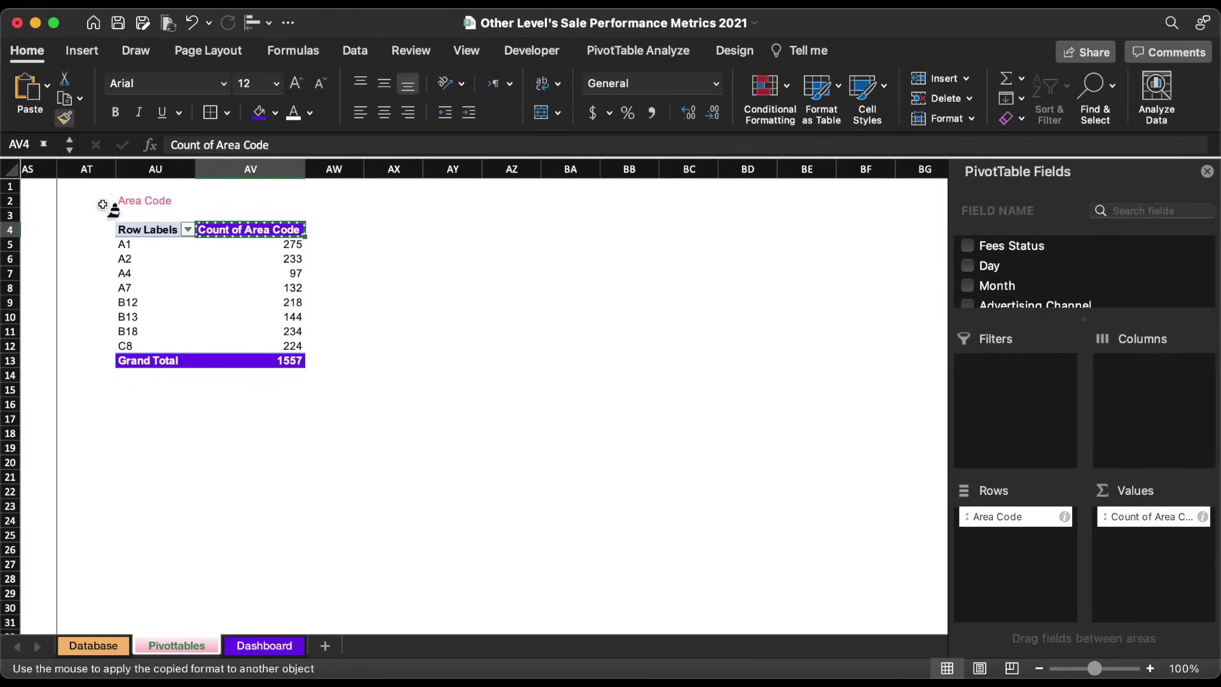
left_click(146, 230)
left_click(309, 288)
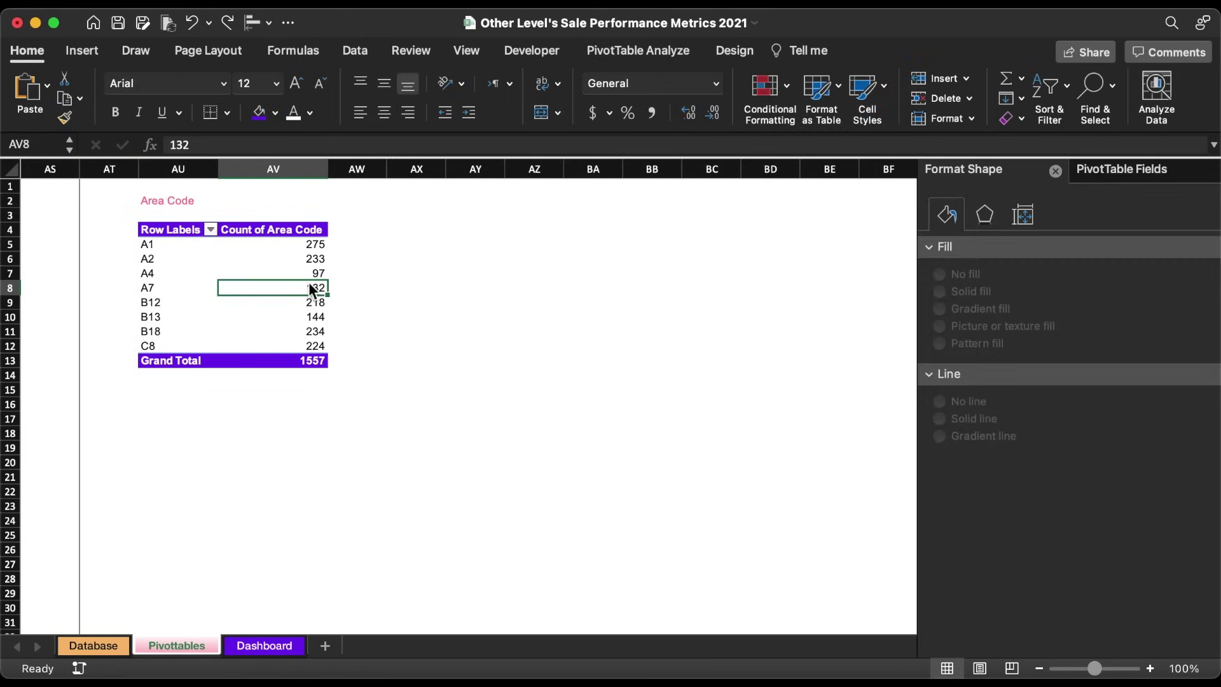
left_click(84, 52)
Insert a filled radar chart of the Area Code counts without axis labels, title or legend.
left_click(628, 89)
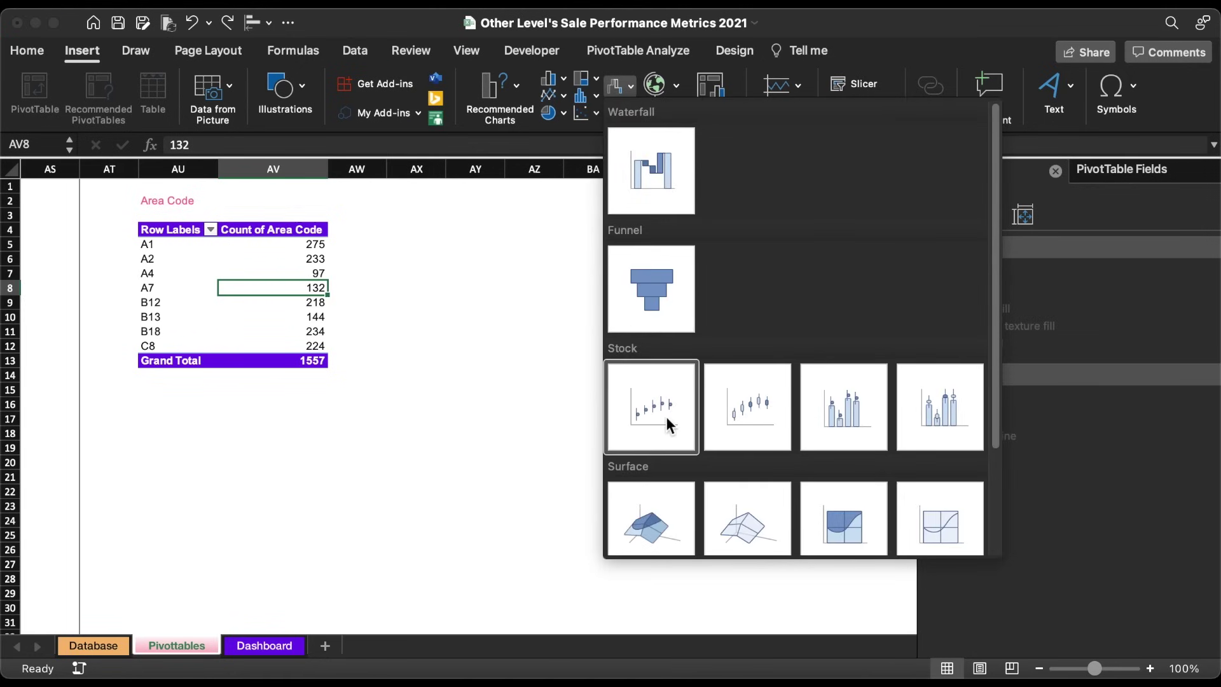
scroll(666, 415, "down", 3)
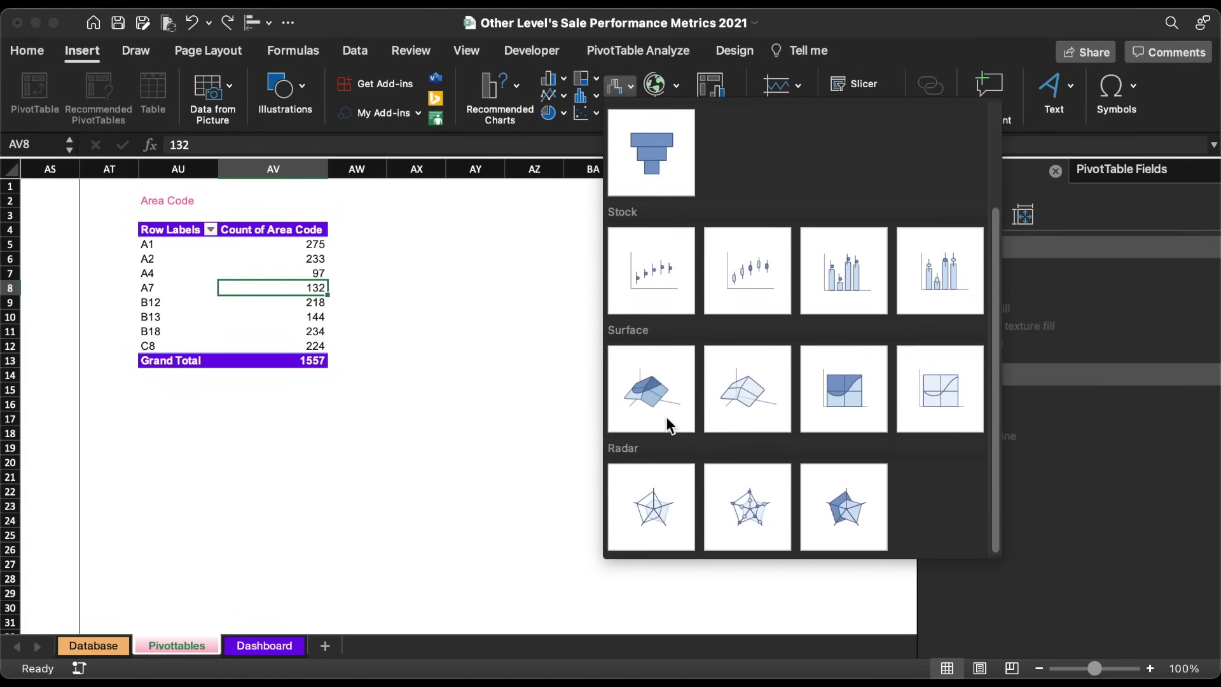
left_click(827, 509)
left_click(435, 350)
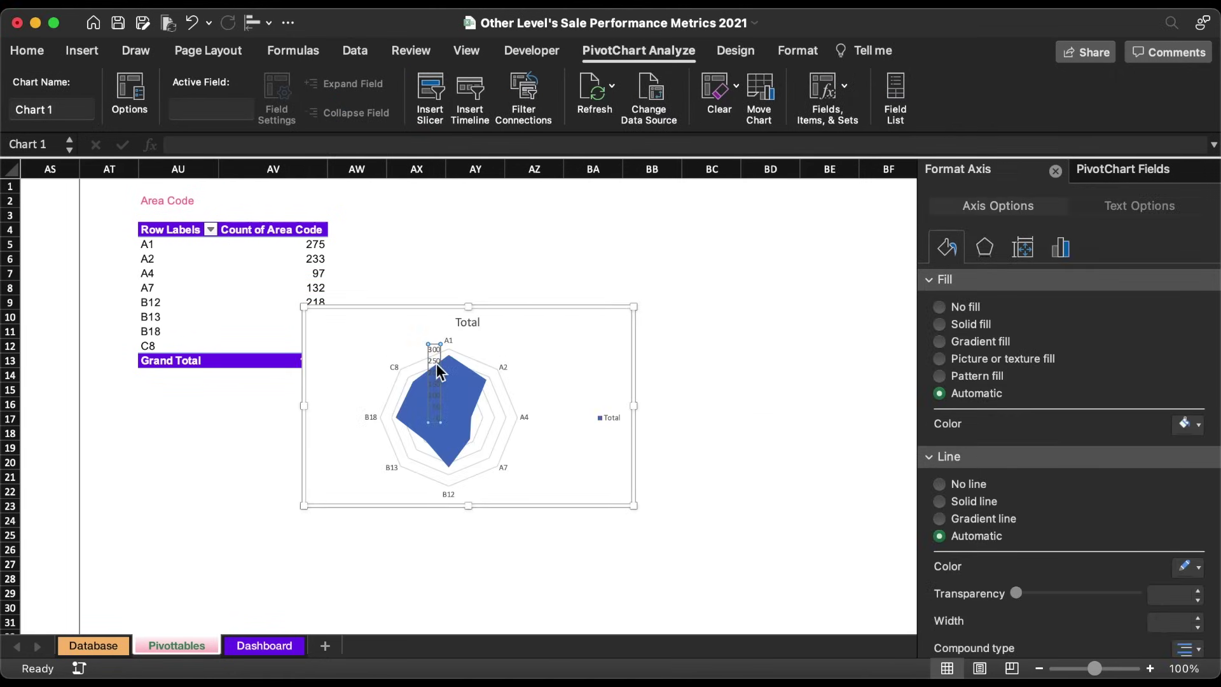
key("Delete")
key("Delete")
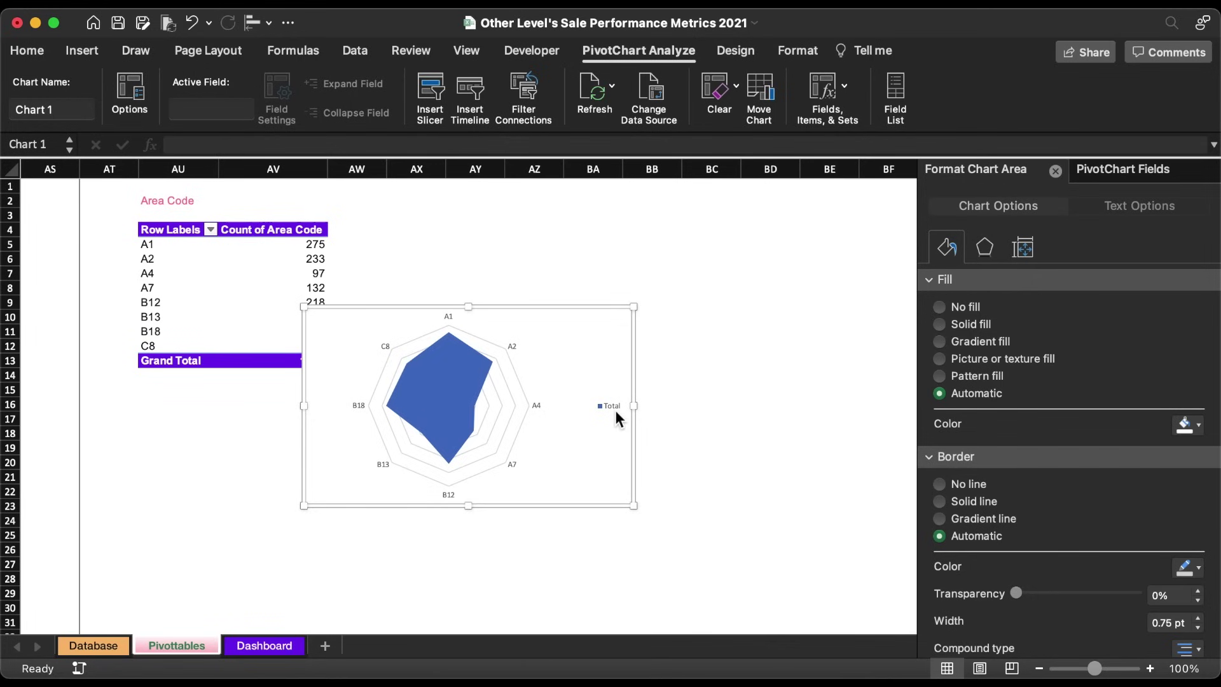
left_click(616, 410)
key("Delete")
Give the radar series a purple outline and solid 0AEAE0 fill at 87% transparency.
left_click(486, 381)
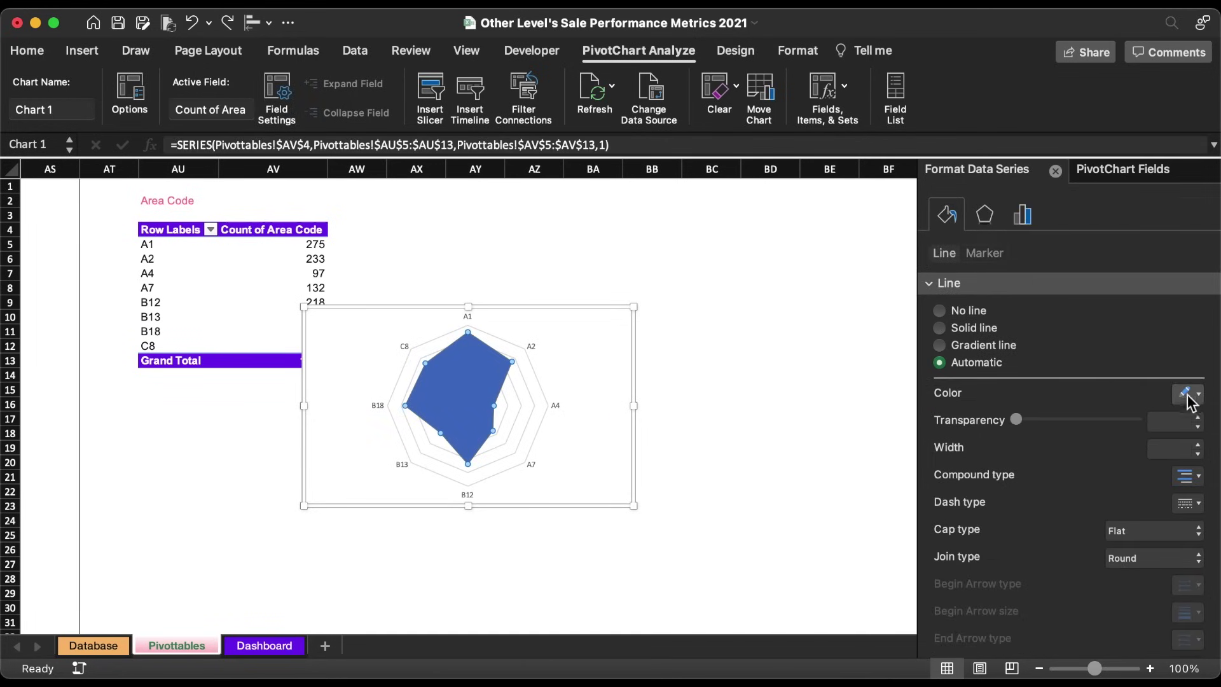
left_click(1198, 394)
left_click(1057, 615)
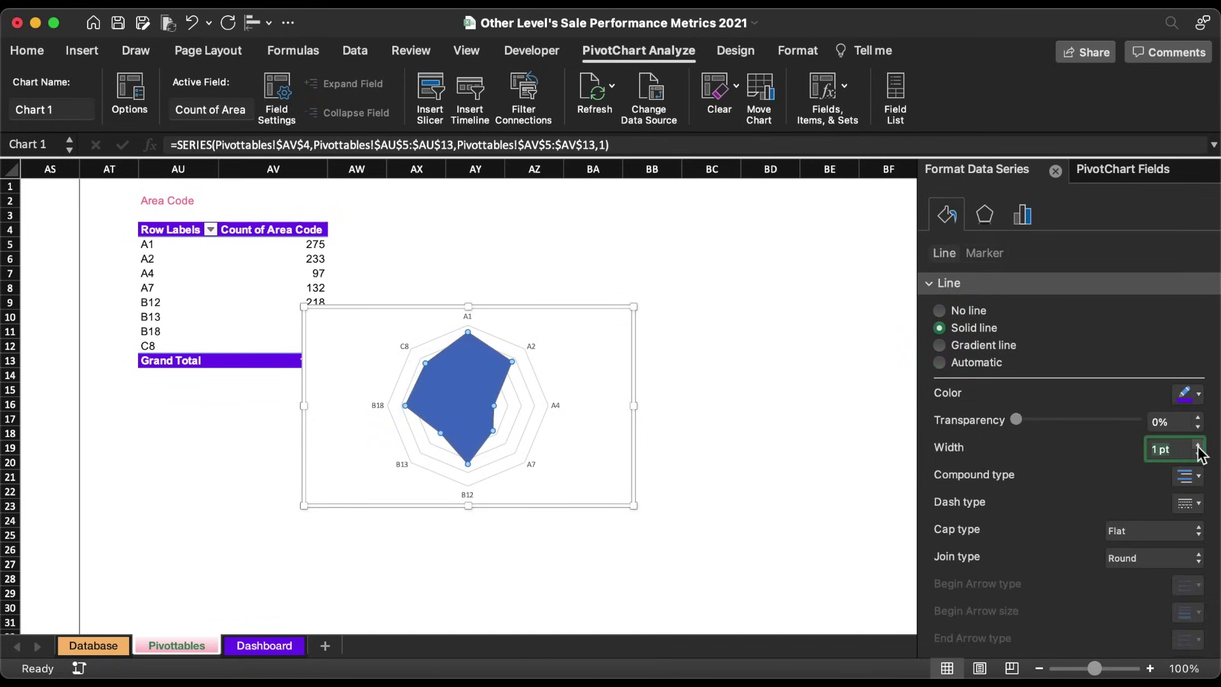
left_click(984, 254)
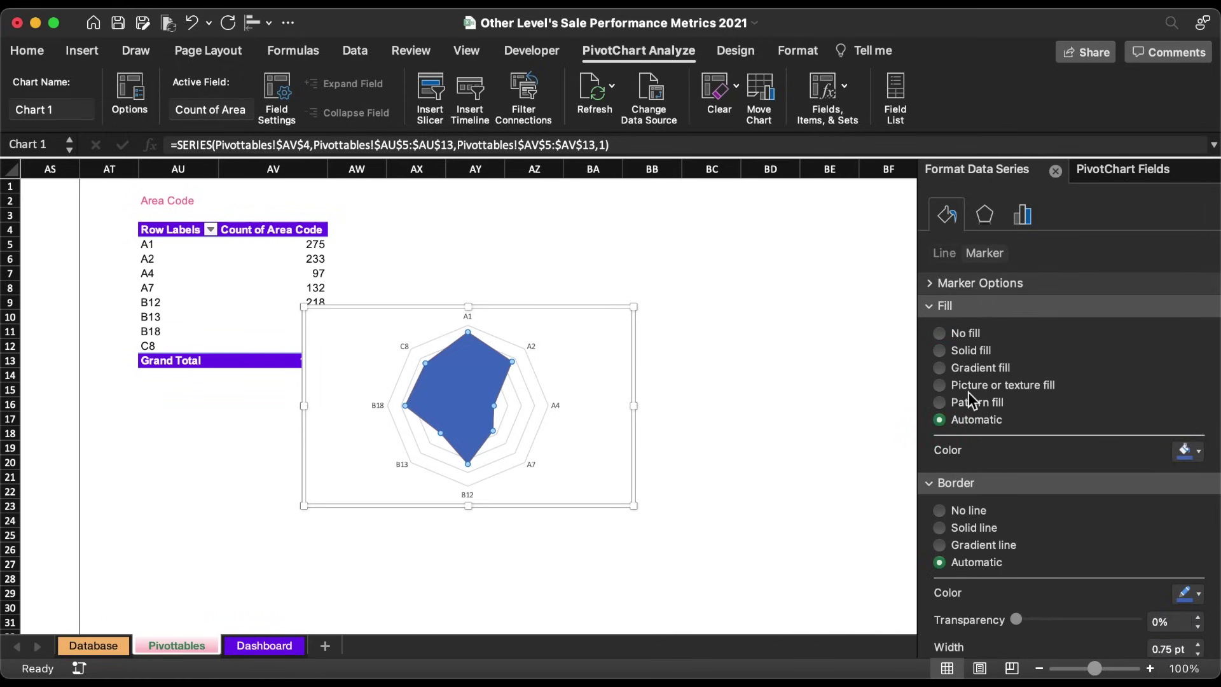
left_click(969, 350)
left_click(1188, 453)
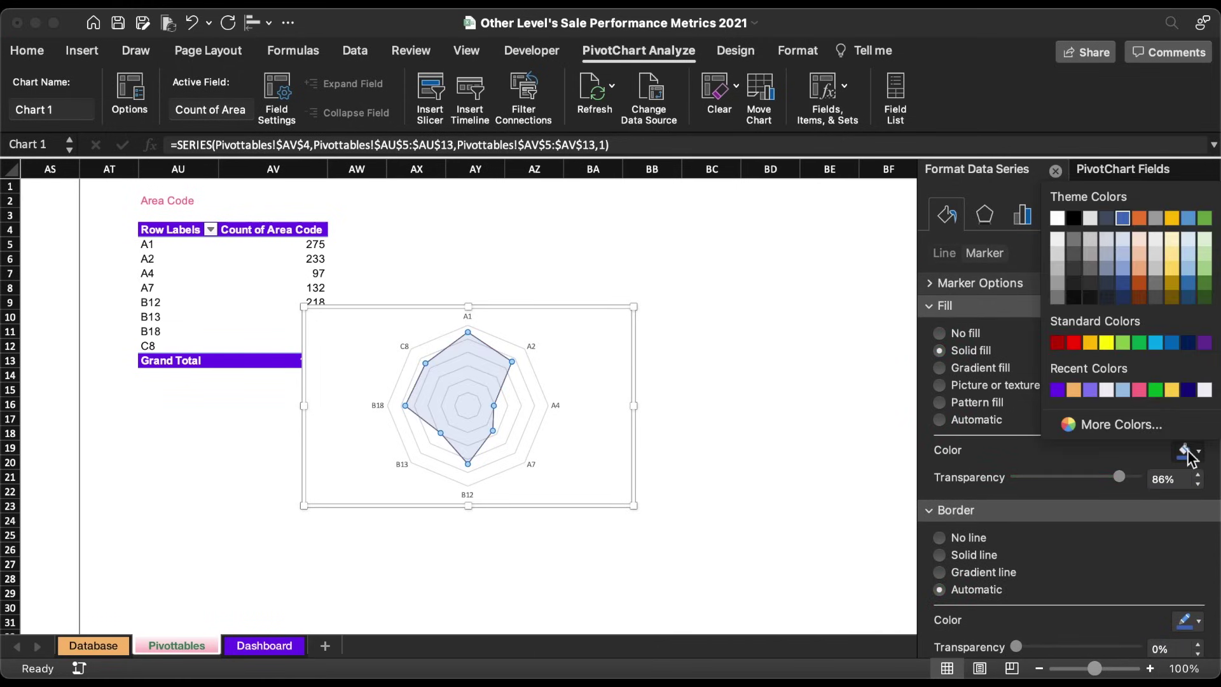
left_click(1164, 425)
type("0AEAE0")
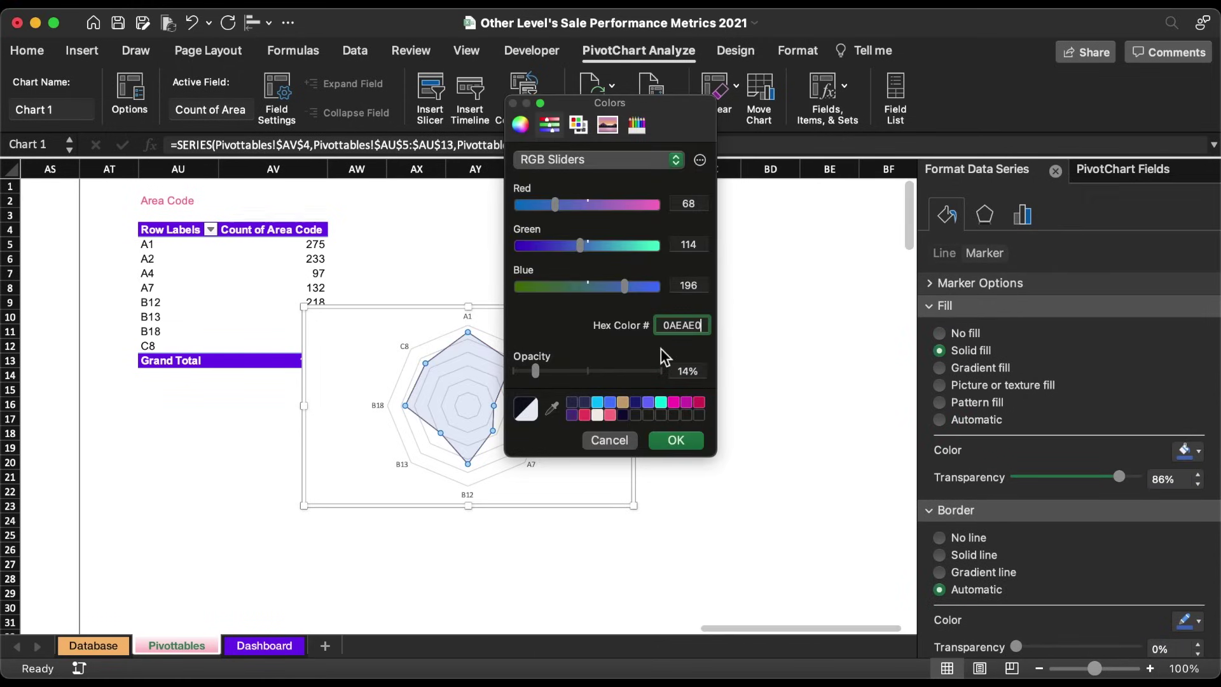
left_click(677, 439)
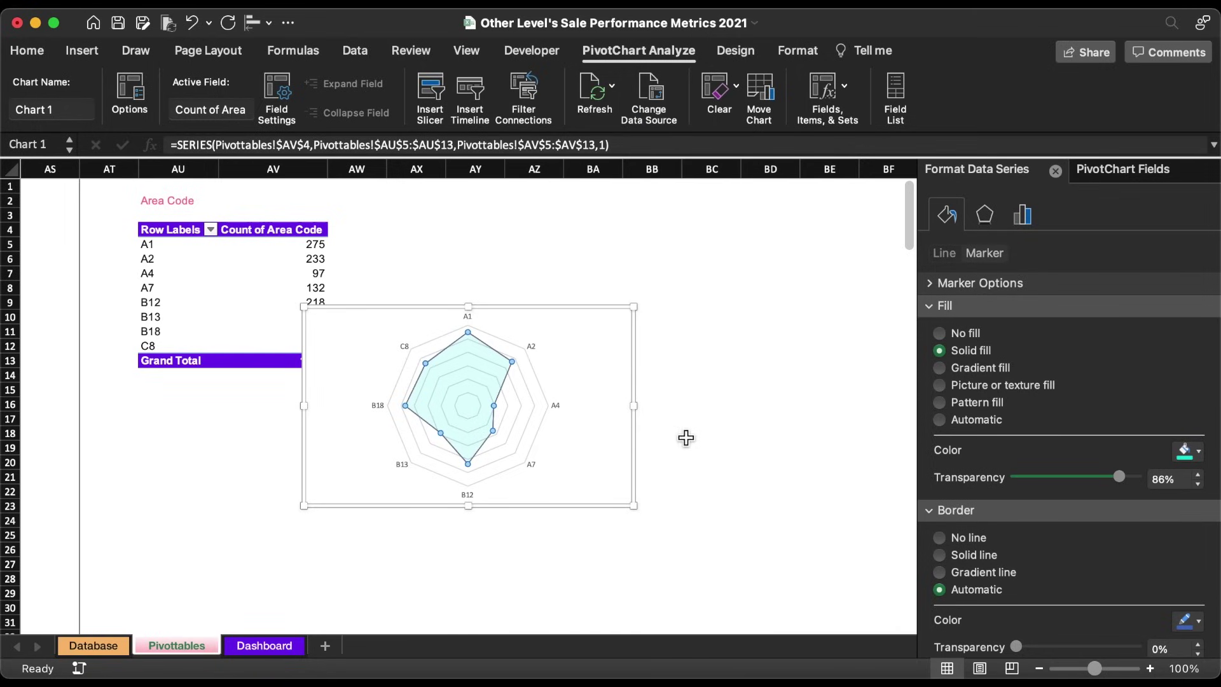
left_click(1198, 477)
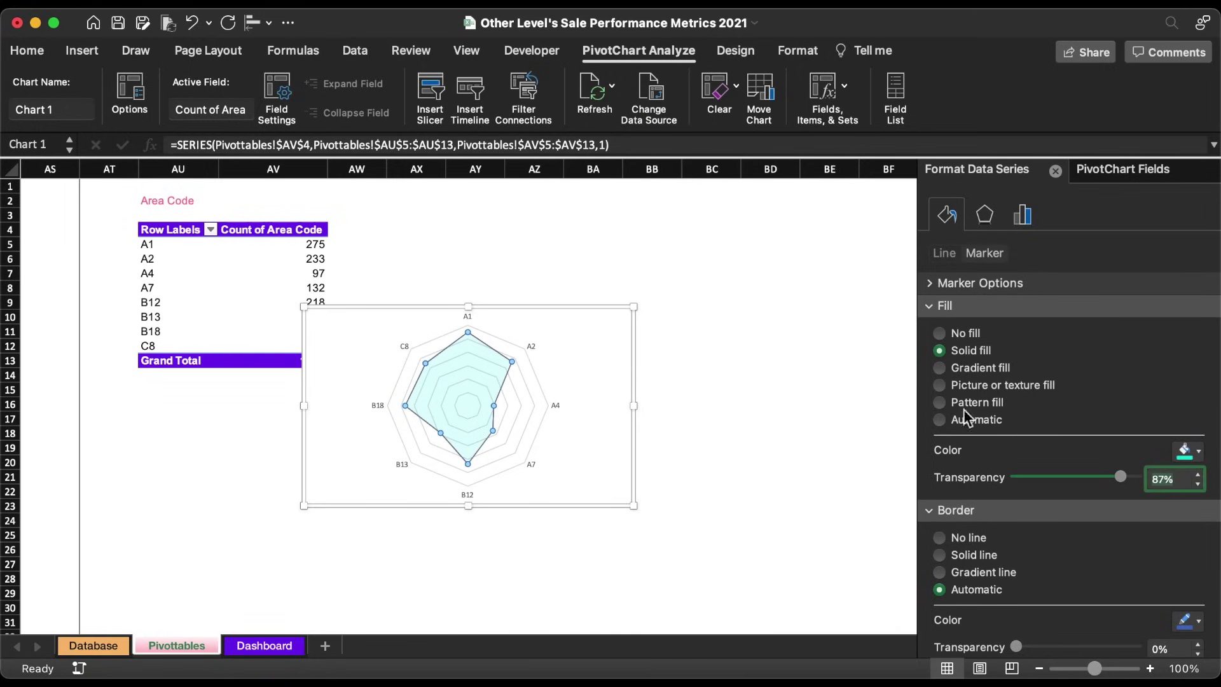
Set the chart area to no fill and no border, and nudge the chart slightly.
left_click(621, 316)
left_click(939, 307)
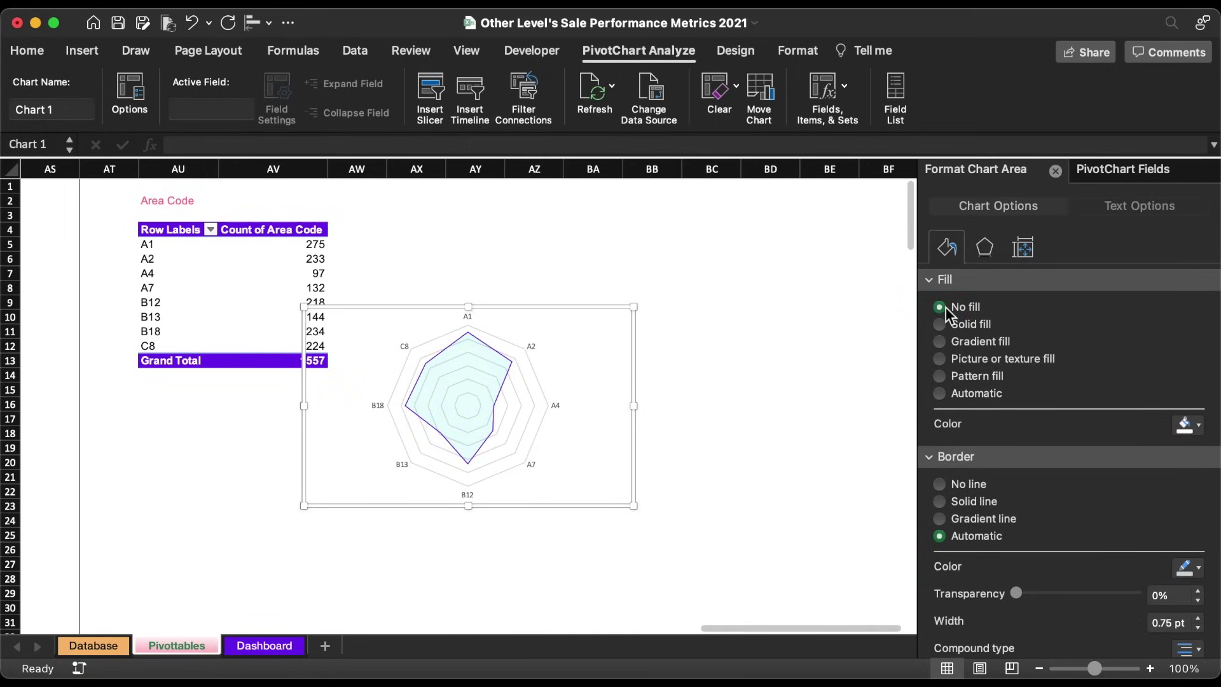
left_click(967, 453)
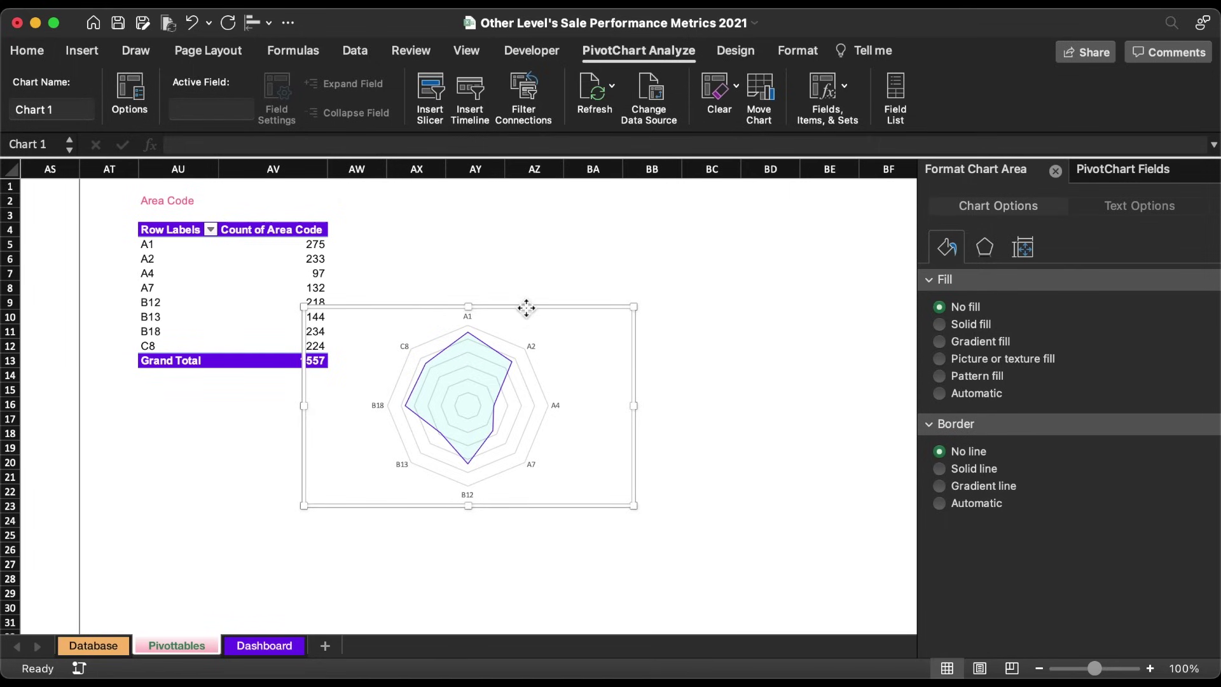
left_click_drag(526, 308, 551, 314)
Move the radar chart to the Dashboard sheet and fit it inside the Area Code card.
key("super+x")
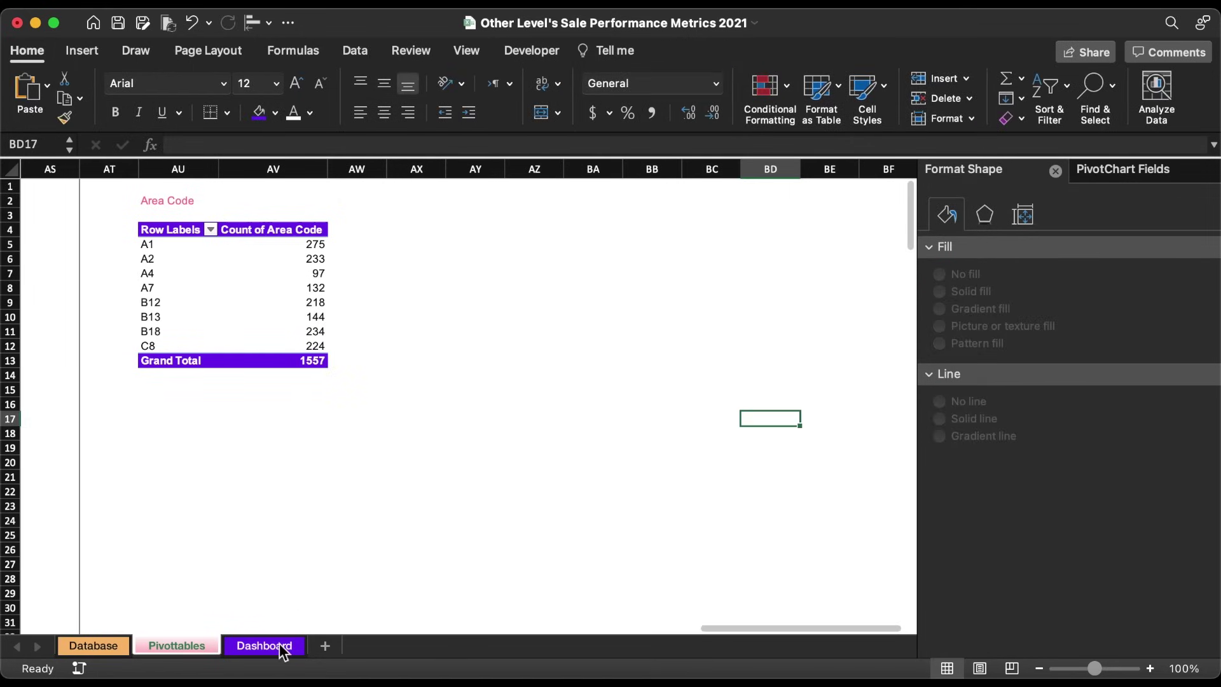
left_click(264, 645)
left_click(877, 384)
key("super+v")
left_click_drag(826, 376, 906, 409)
left_click_drag(962, 578, 1060, 490)
left_click_drag(1005, 323, 1067, 347)
Set the radar chart's axis labels to Arial in black.
left_click(1060, 413)
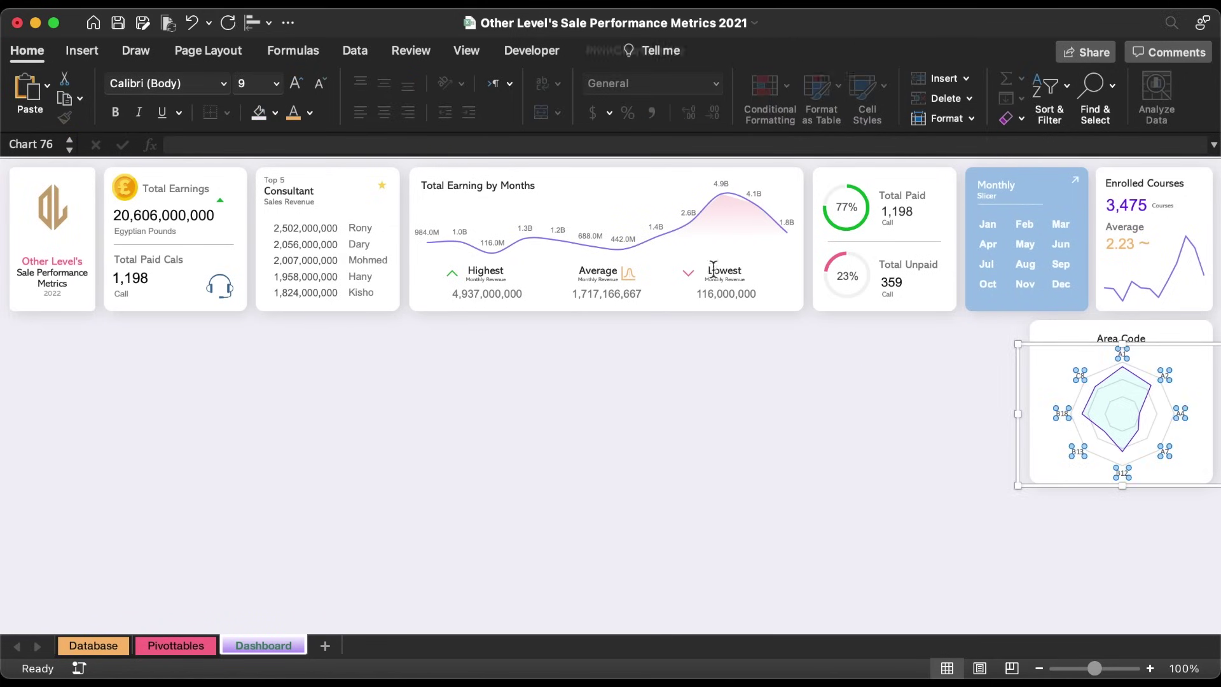
left_click(224, 83)
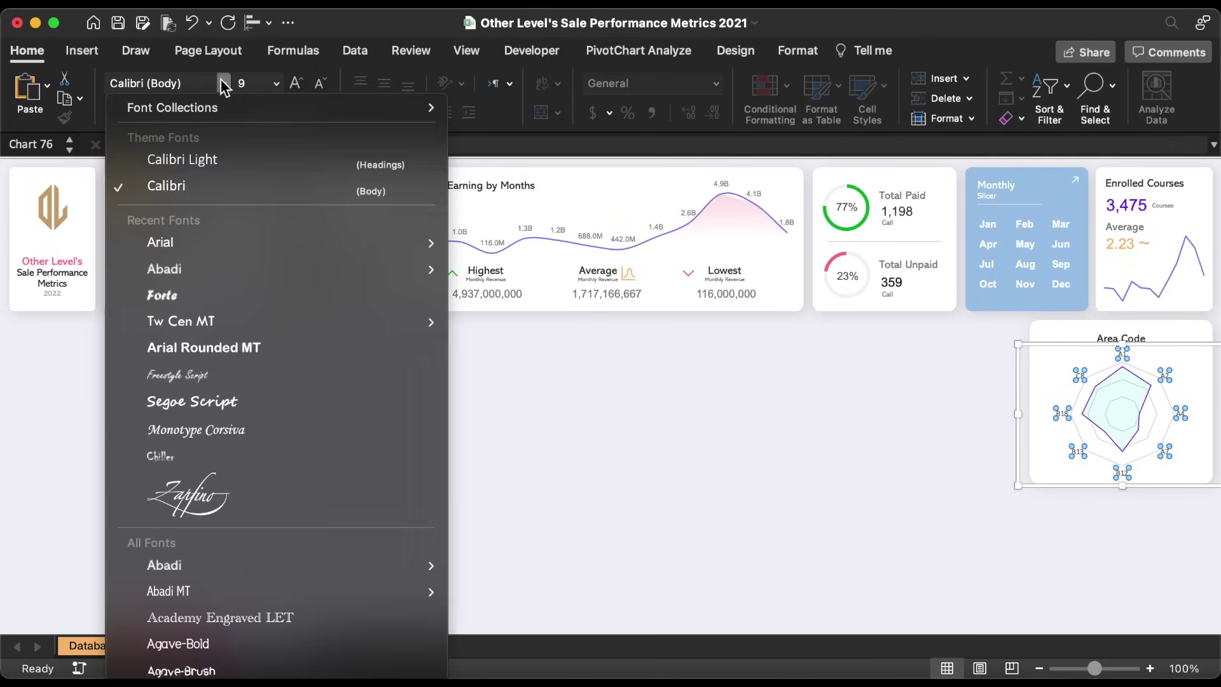
left_click(174, 240)
left_click(310, 113)
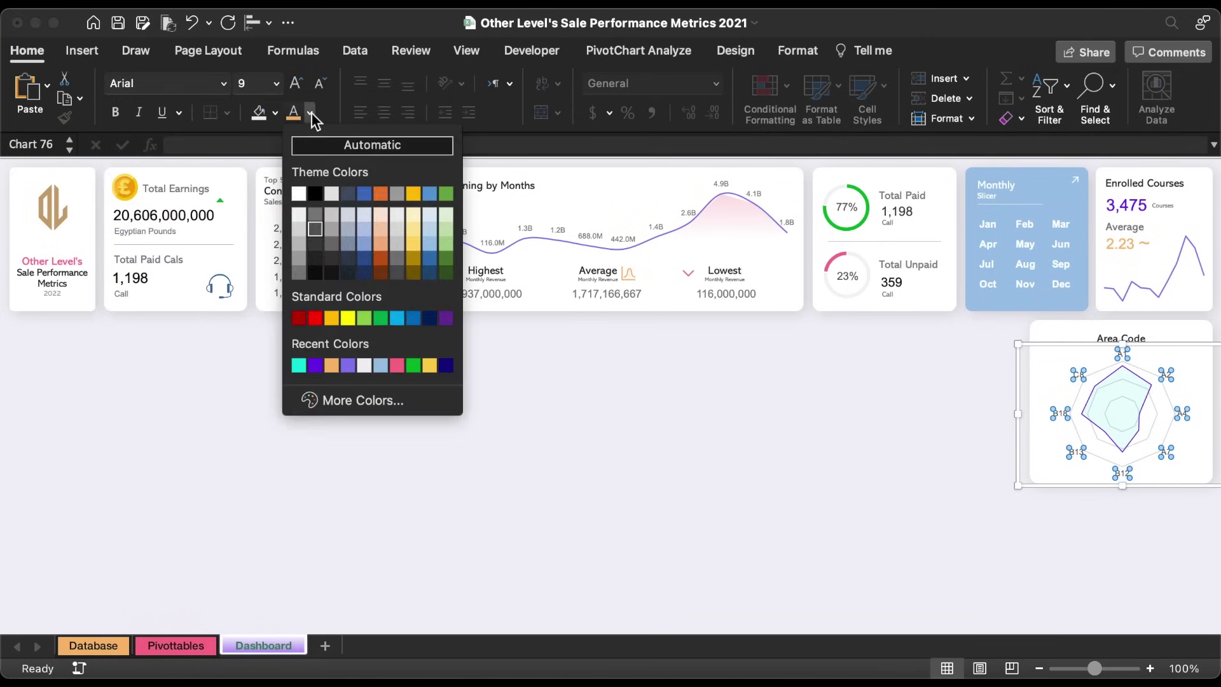
left_click(317, 196)
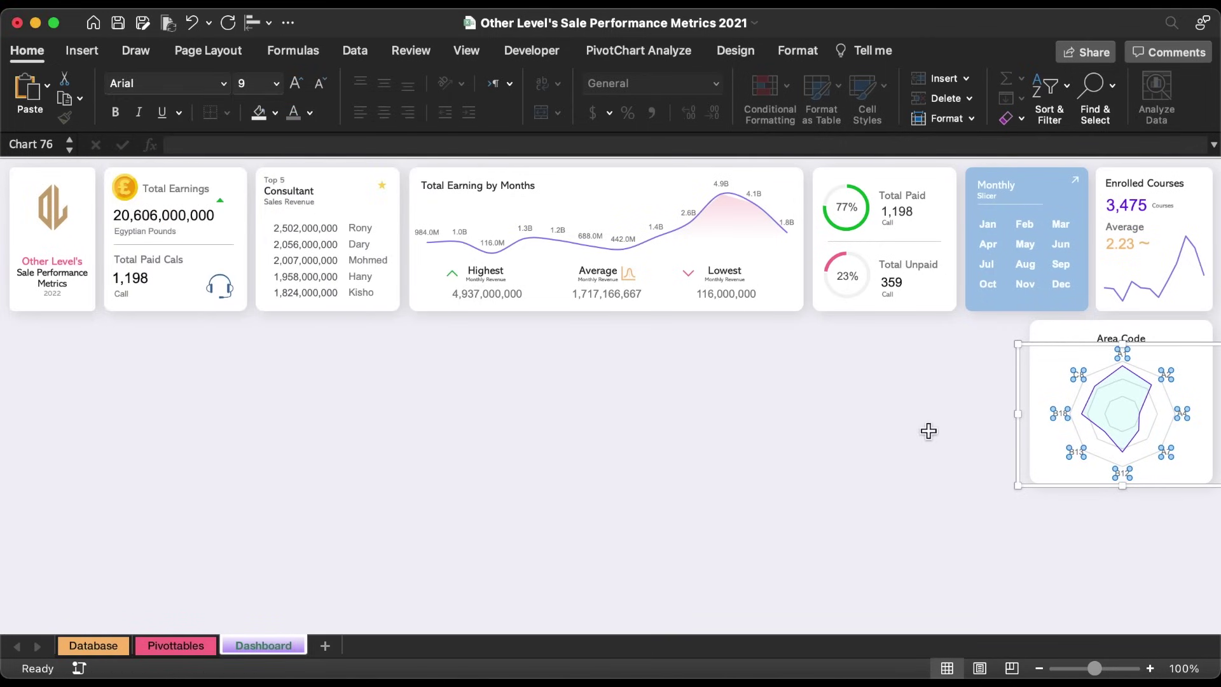
Drag a blank copy of the rounded card below the Area Code card.
left_click(1047, 358)
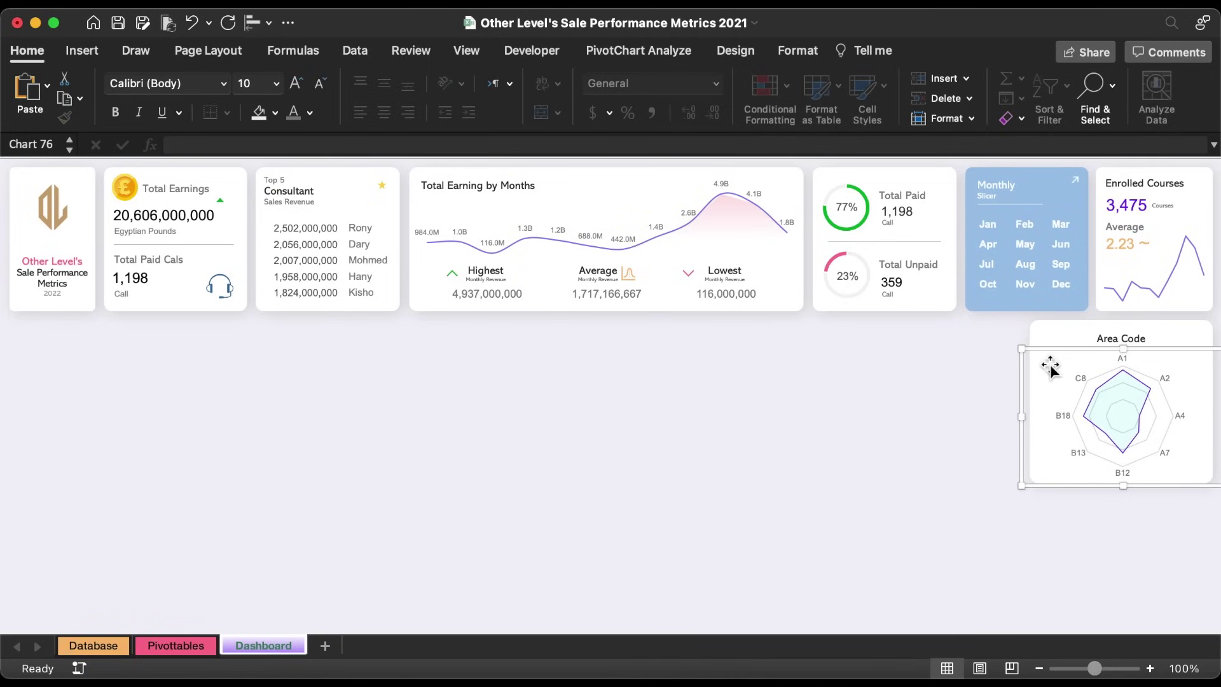
left_click(1059, 342)
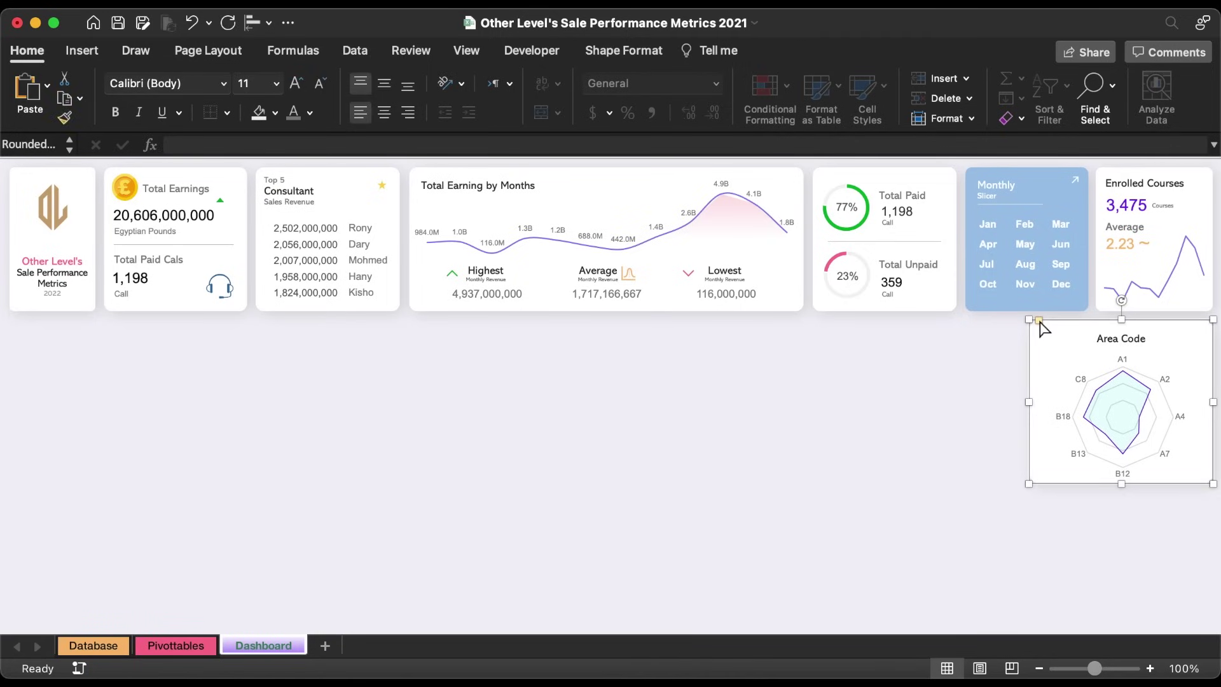
left_click(1043, 329)
left_click(1035, 349)
left_click(1041, 330)
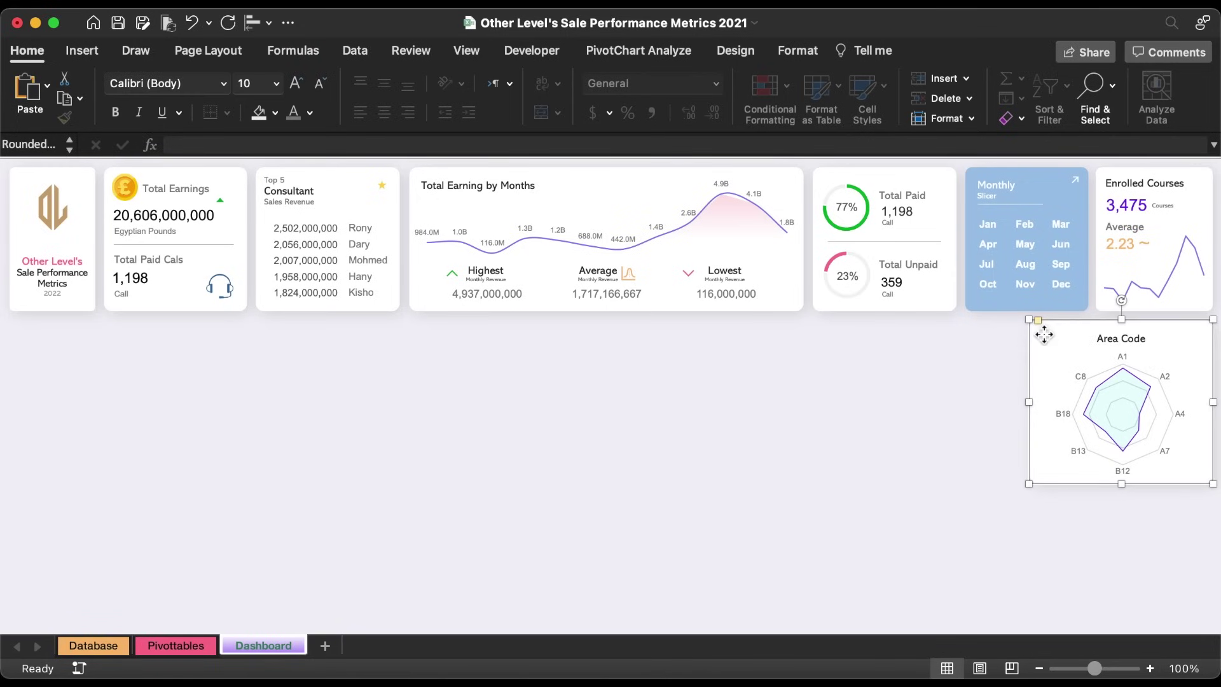
left_click_drag(1051, 337, 1065, 531)
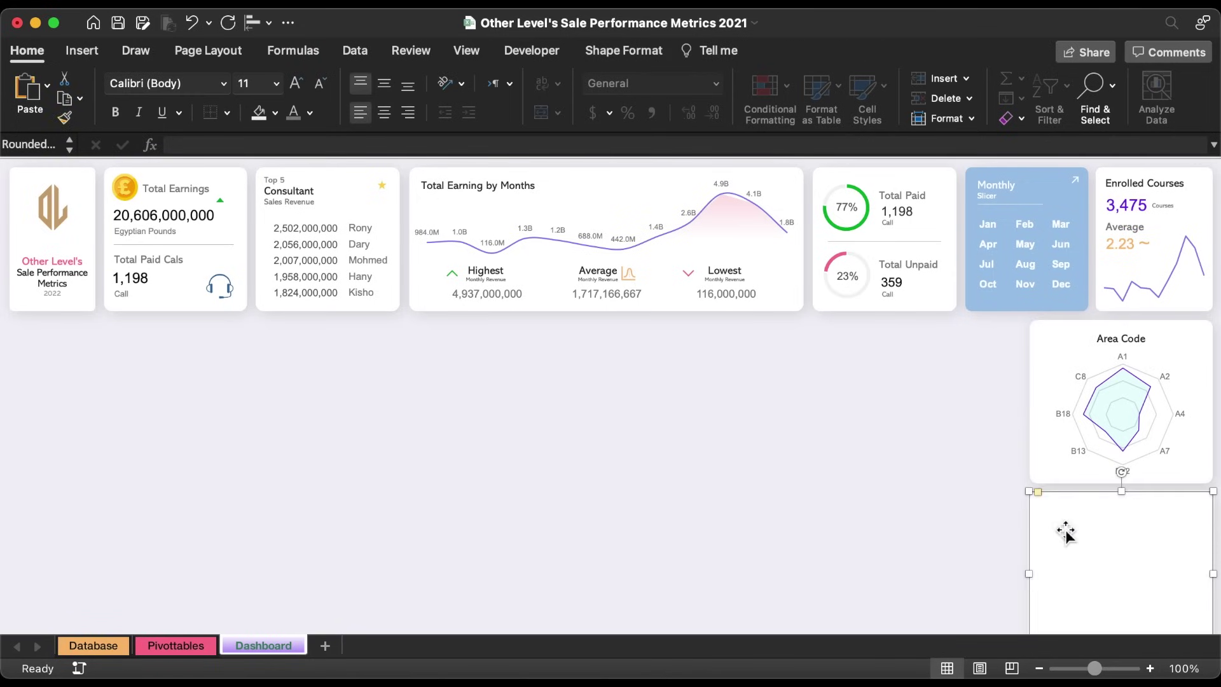
scroll(1066, 534, "down", 3)
scroll(1066, 531, "up", 1)
left_click(915, 482)
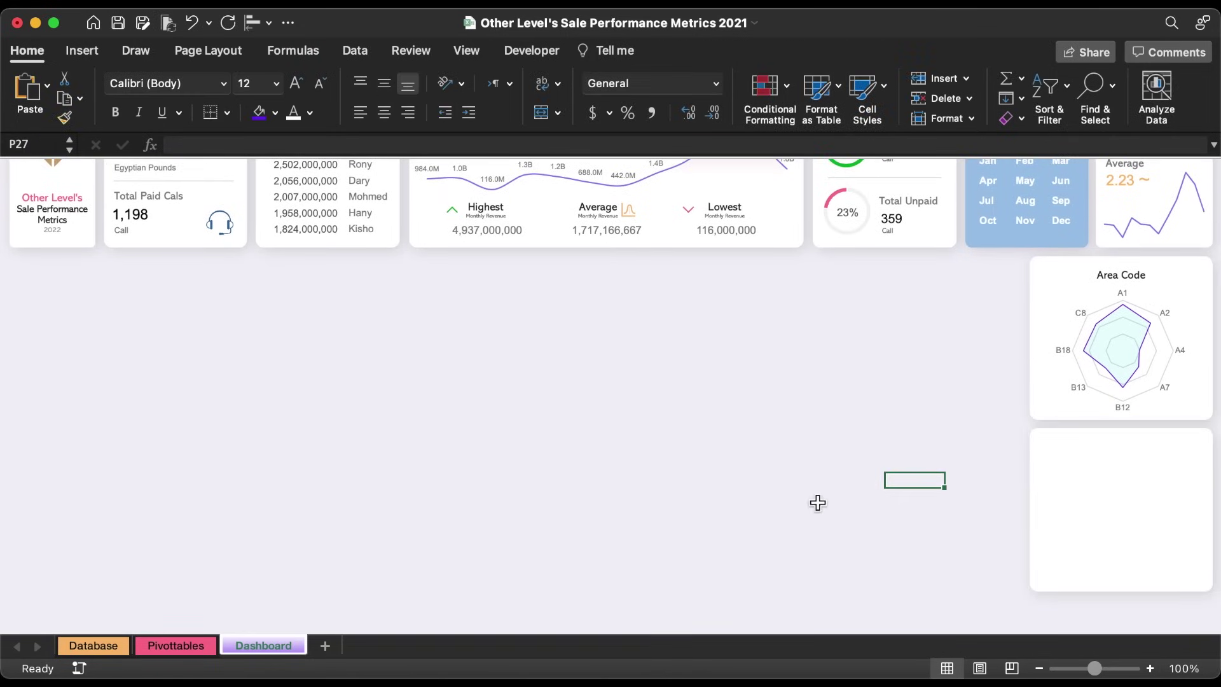
left_click(198, 643)
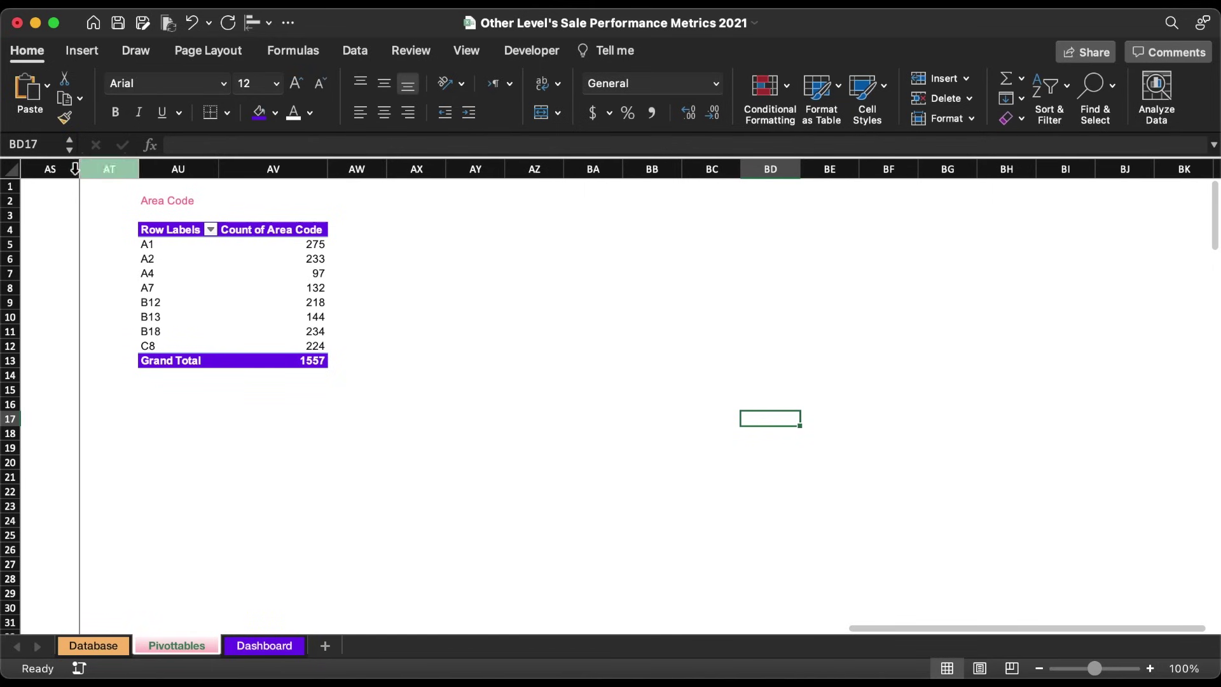
Copy the Area Code pivot in columns AS–AV and paste it at column AX.
left_click_drag(54, 165, 273, 166)
key("cmd+c")
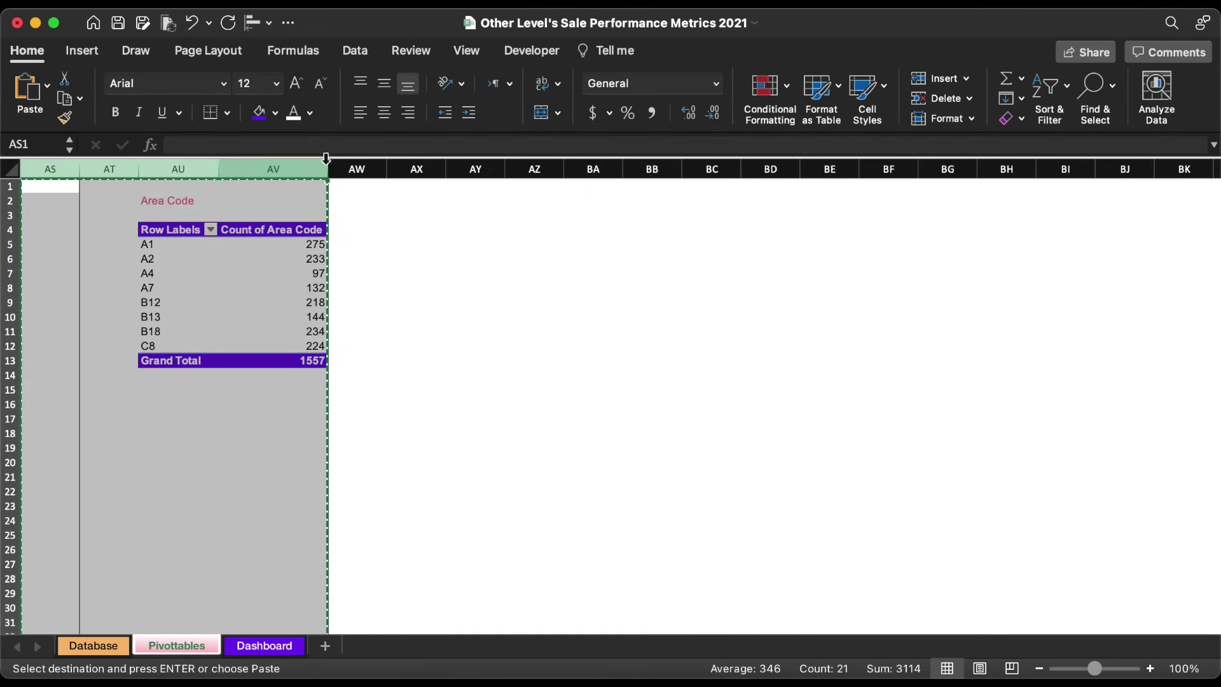
left_click(407, 169)
key("super+v")
left_click(531, 202)
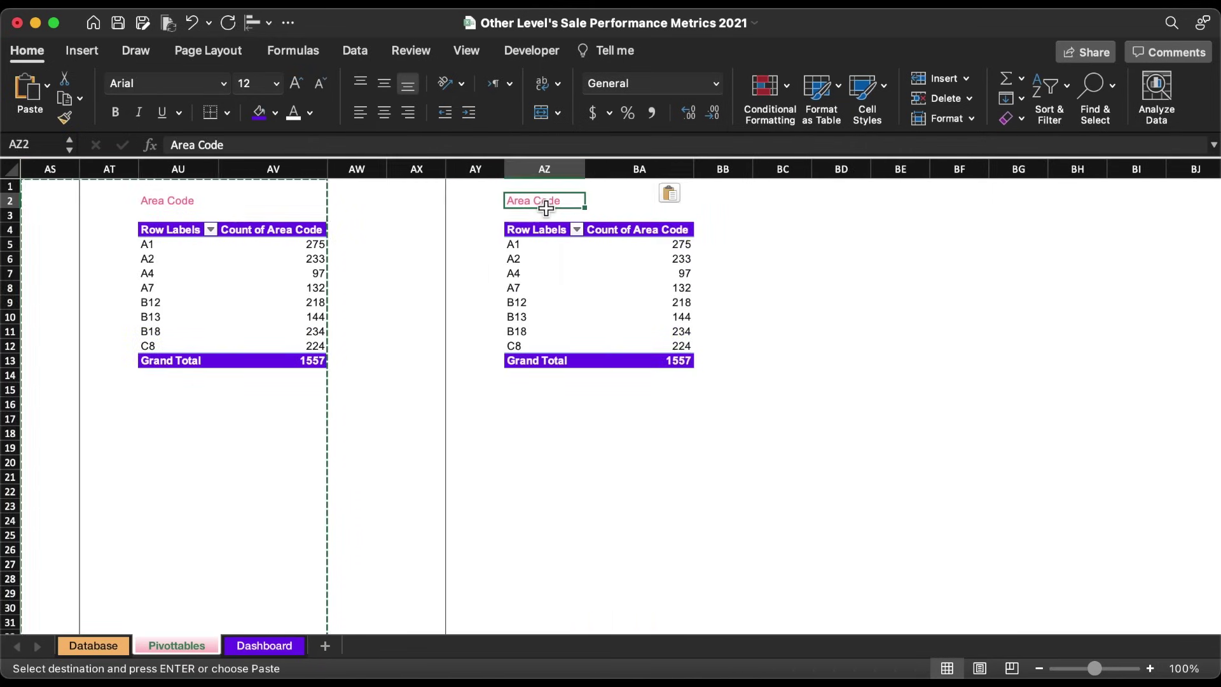
key("Escape")
Retitle the copied pivot in AZ2 as 'Training Models'.
left_click(385, 145)
key("shift+alt+Left")
key("shift+alt+Left")
type("Models")
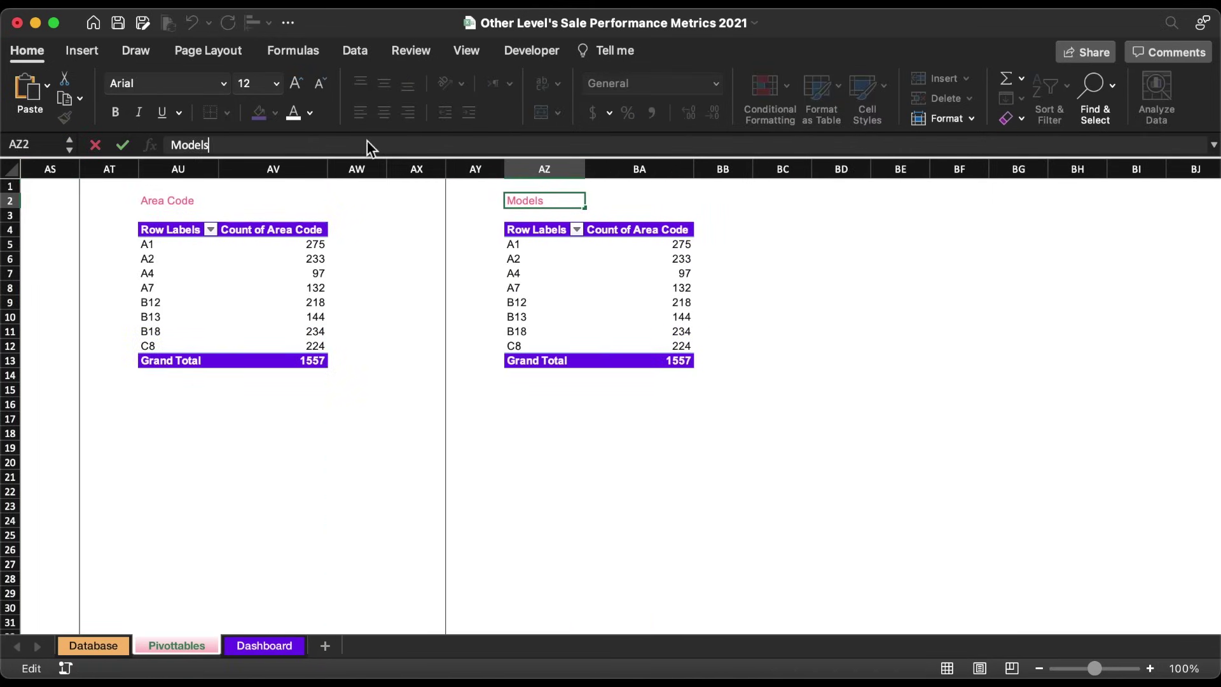
left_click(171, 145)
type("Training")
key("End")
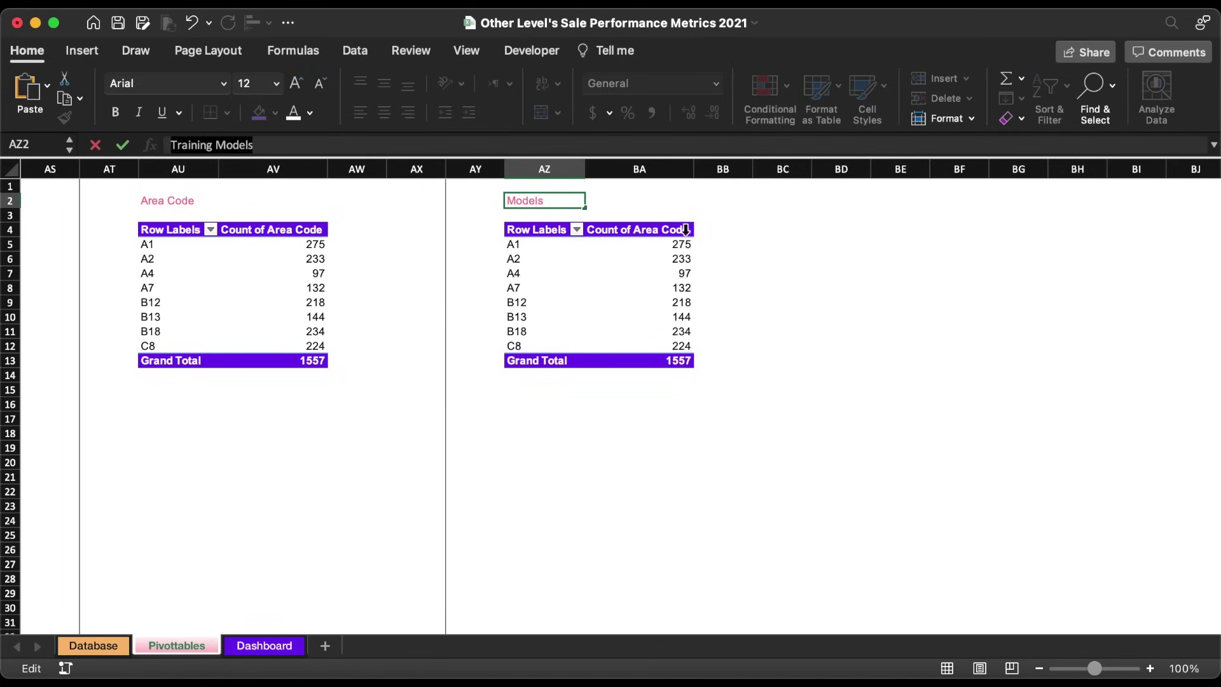
left_click(756, 245)
Show the field list for the copied pivot table through PivotTable Analyze.
left_click(574, 247)
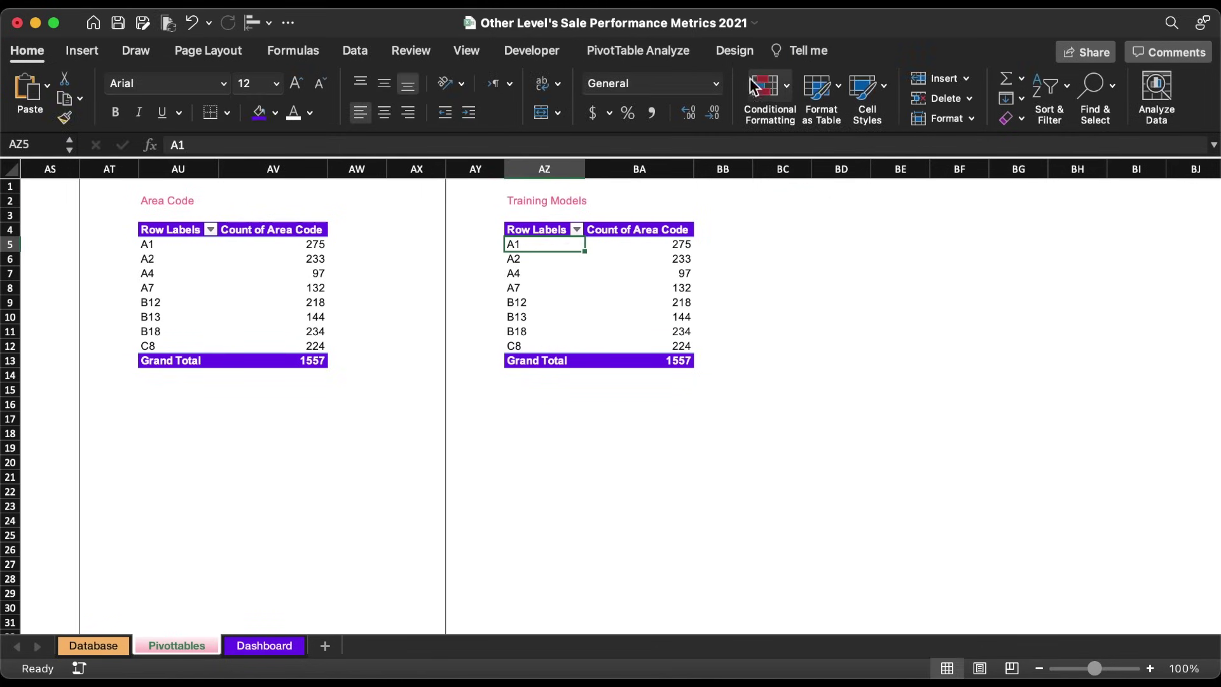
left_click(674, 50)
left_click(1114, 89)
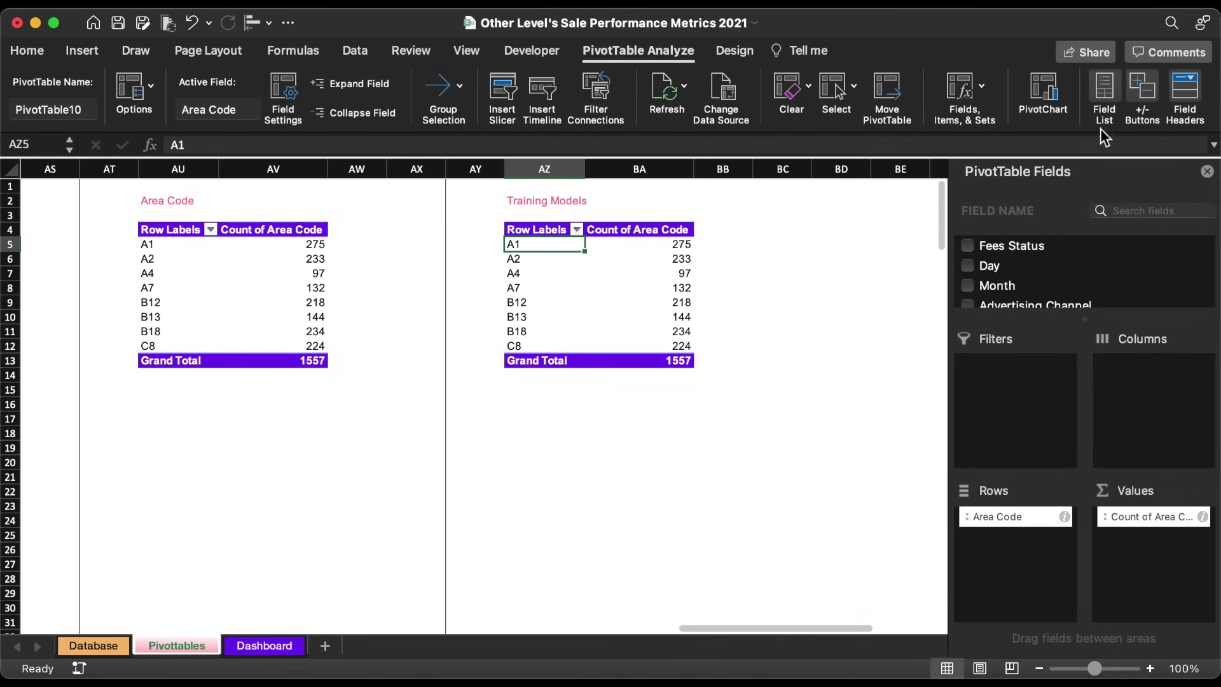
Swap the copied pivot's count field for Training Models rows and a Paid Fees sum.
left_click_drag(1138, 515, 817, 453)
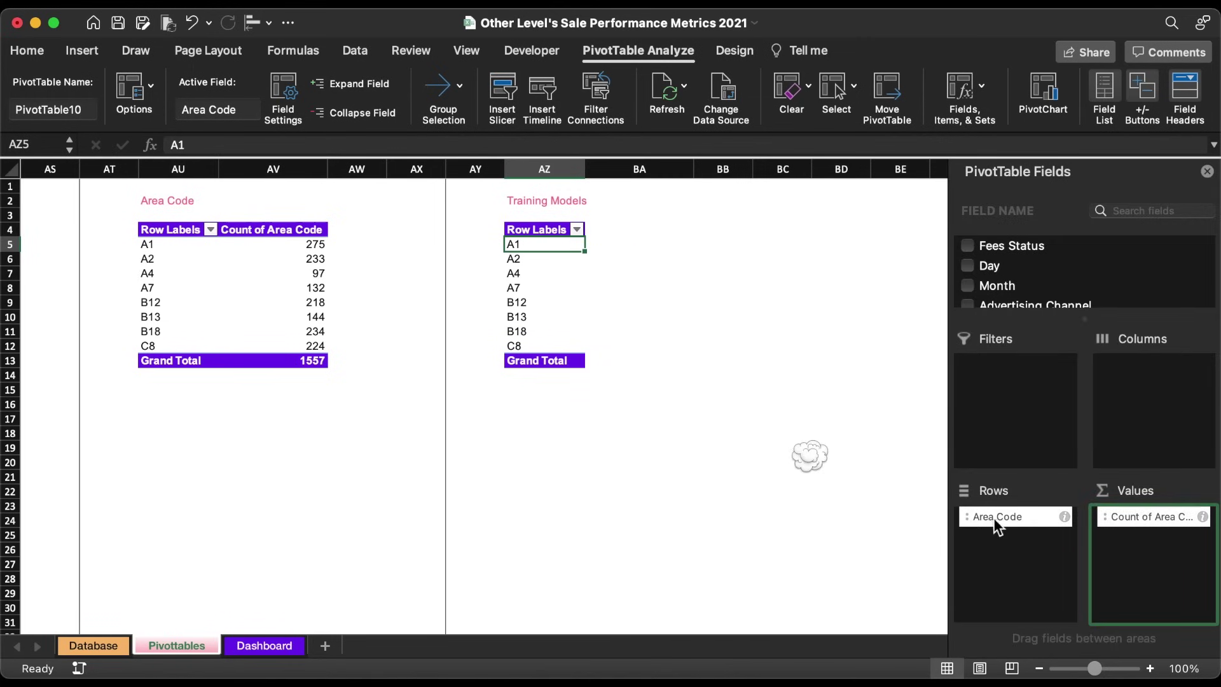
left_click_drag(997, 524, 860, 473)
scroll(1066, 284, "down", 2)
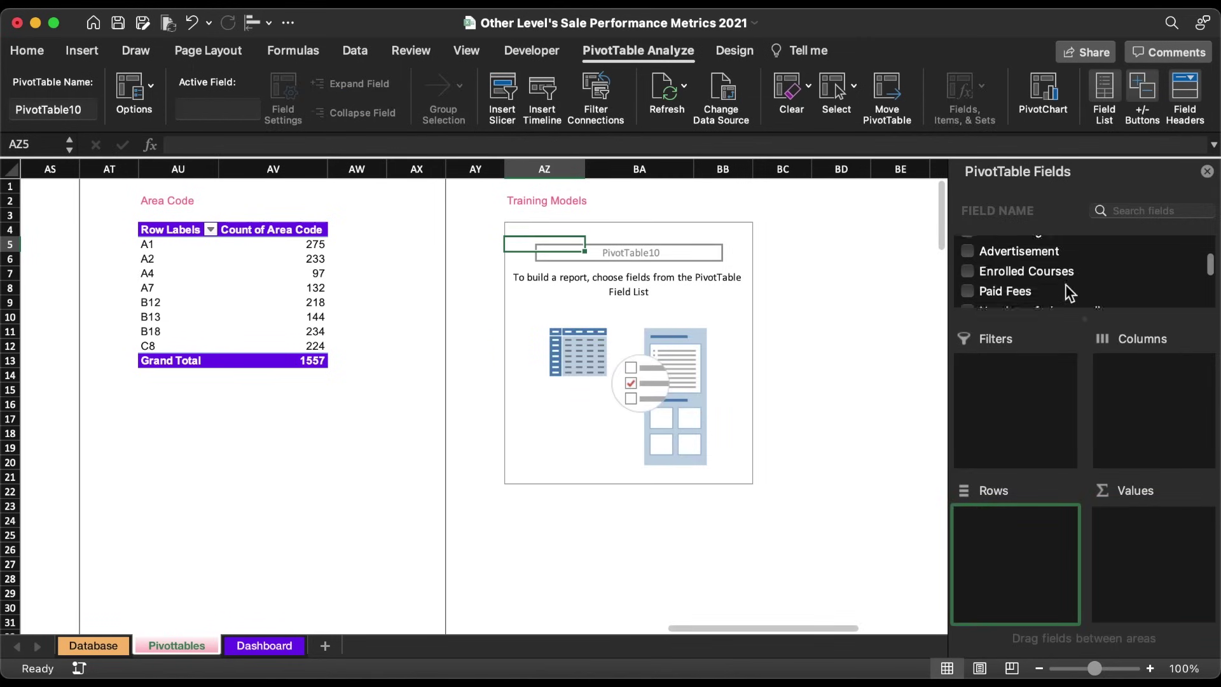
scroll(1066, 284, "down", 3)
left_click_drag(1033, 264, 1021, 541)
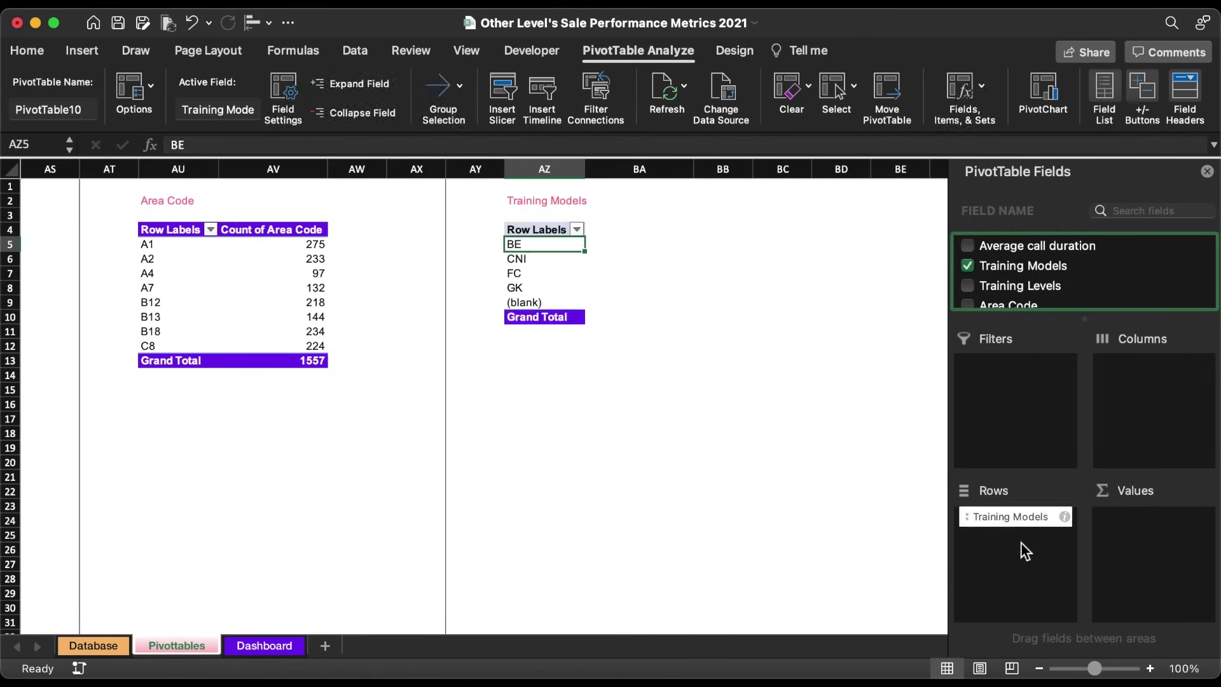
scroll(1056, 270, "up", 3)
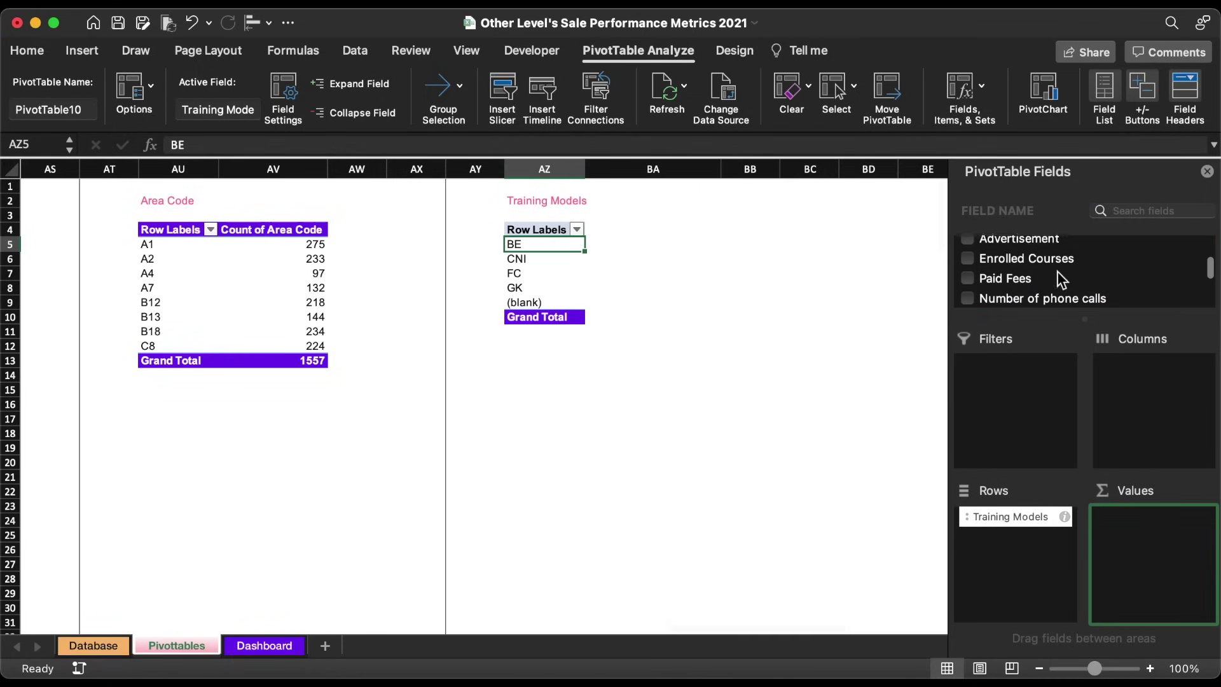
left_click_drag(1019, 280, 1139, 547)
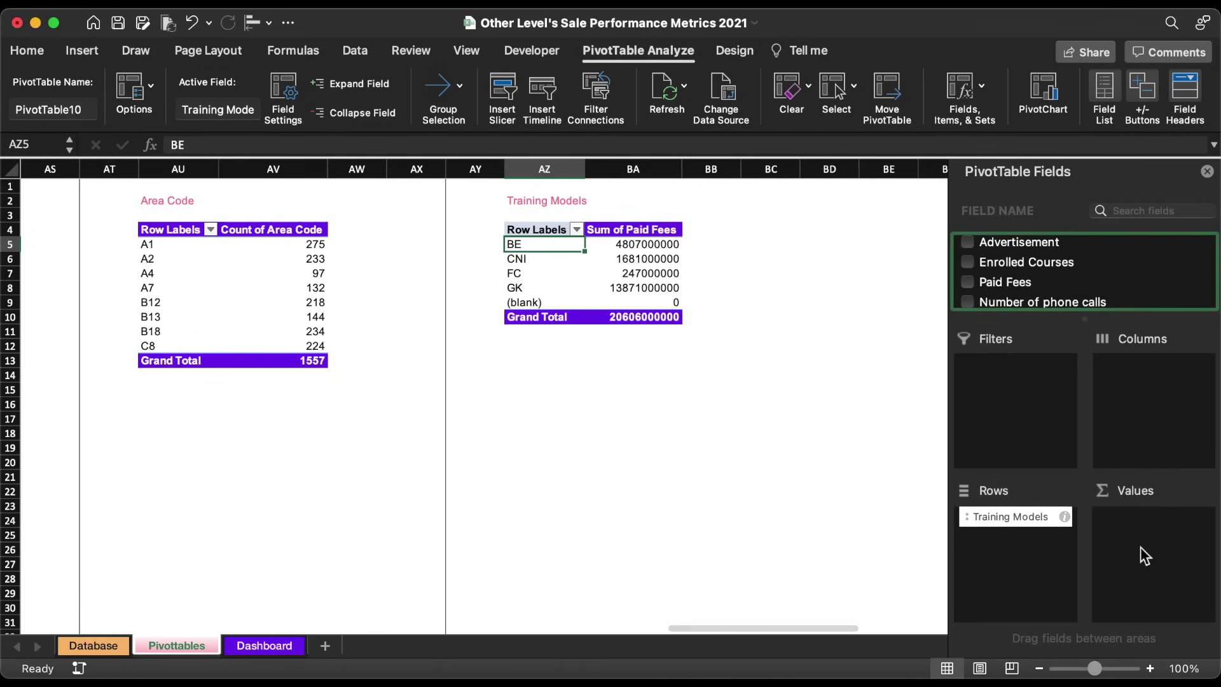
Format the Sum of Paid Fees values with the custom K/M/B short-number format.
left_click(1203, 517)
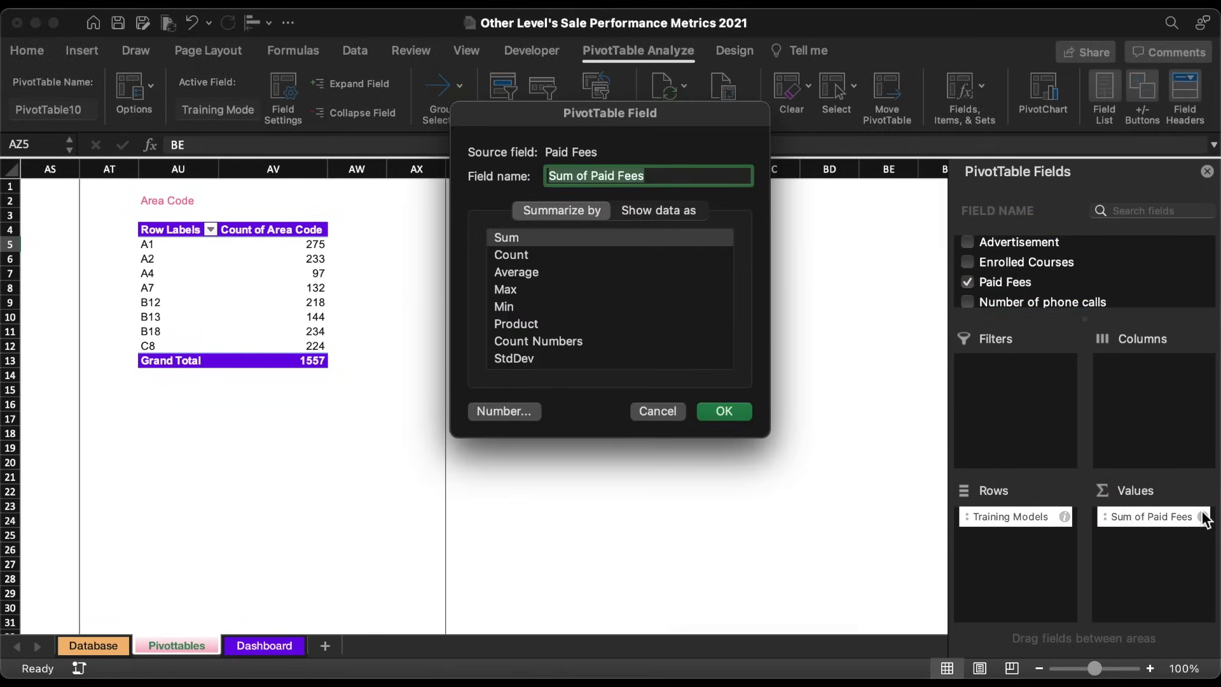
left_click(506, 411)
left_click(419, 332)
scroll(707, 369, "down", 4)
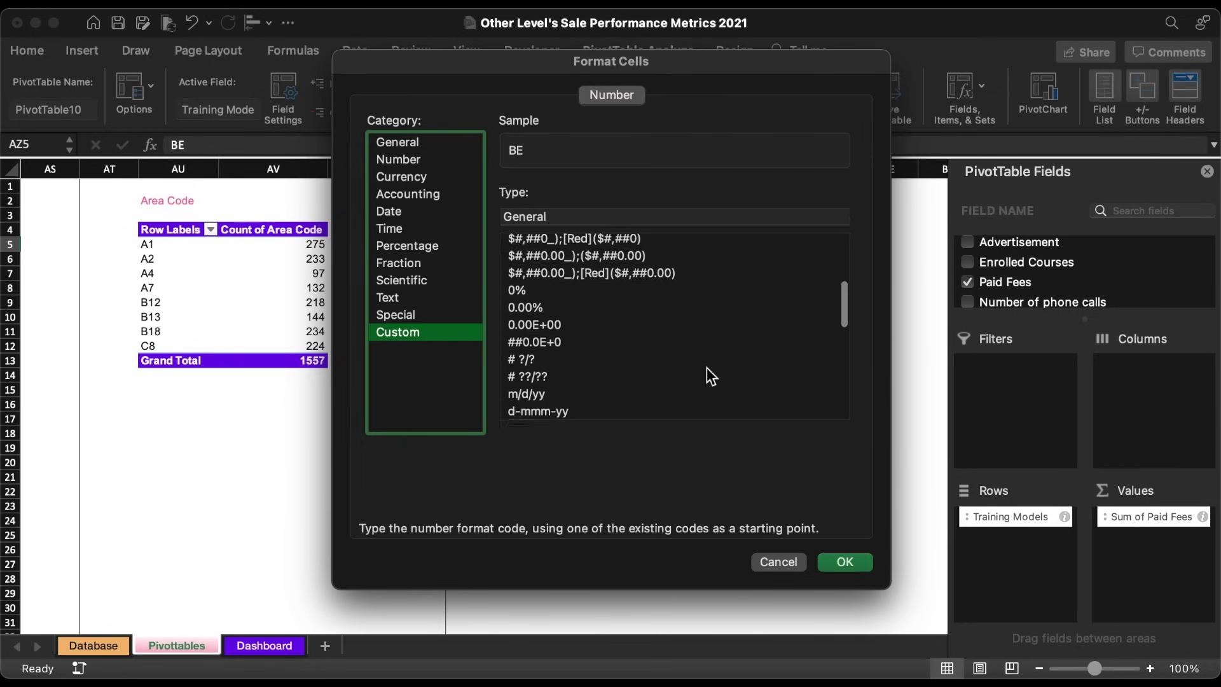
scroll(707, 372, "down", 10)
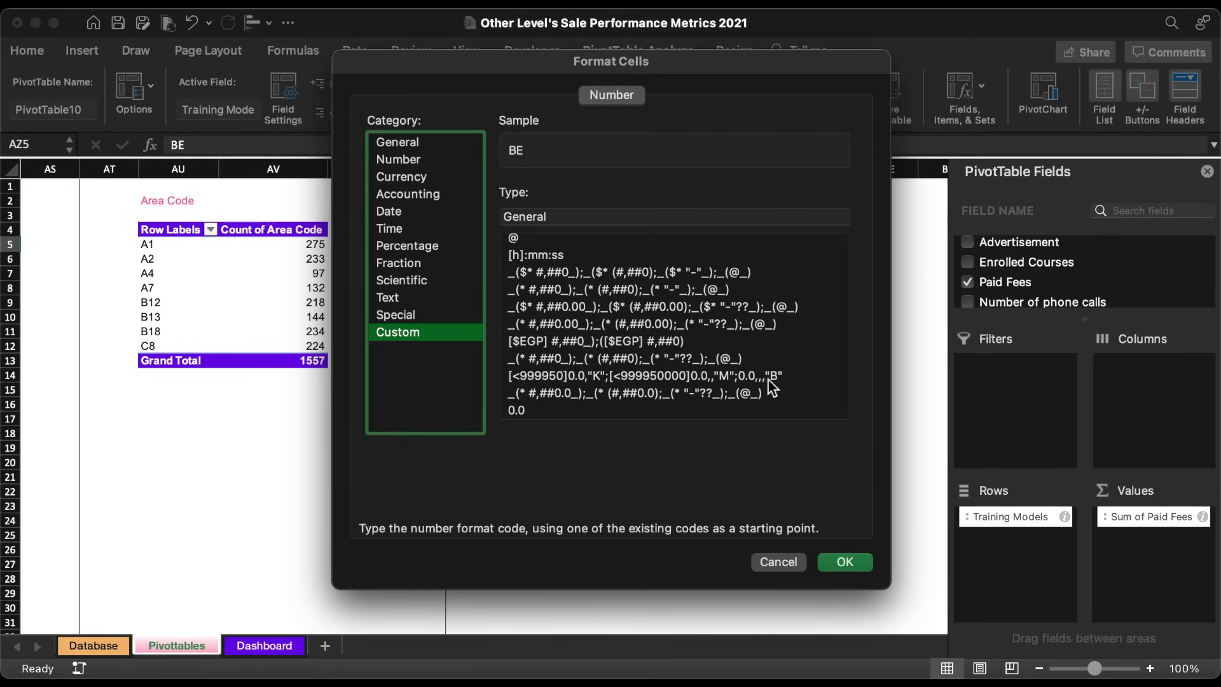
left_click(769, 376)
left_click(845, 562)
left_click(732, 412)
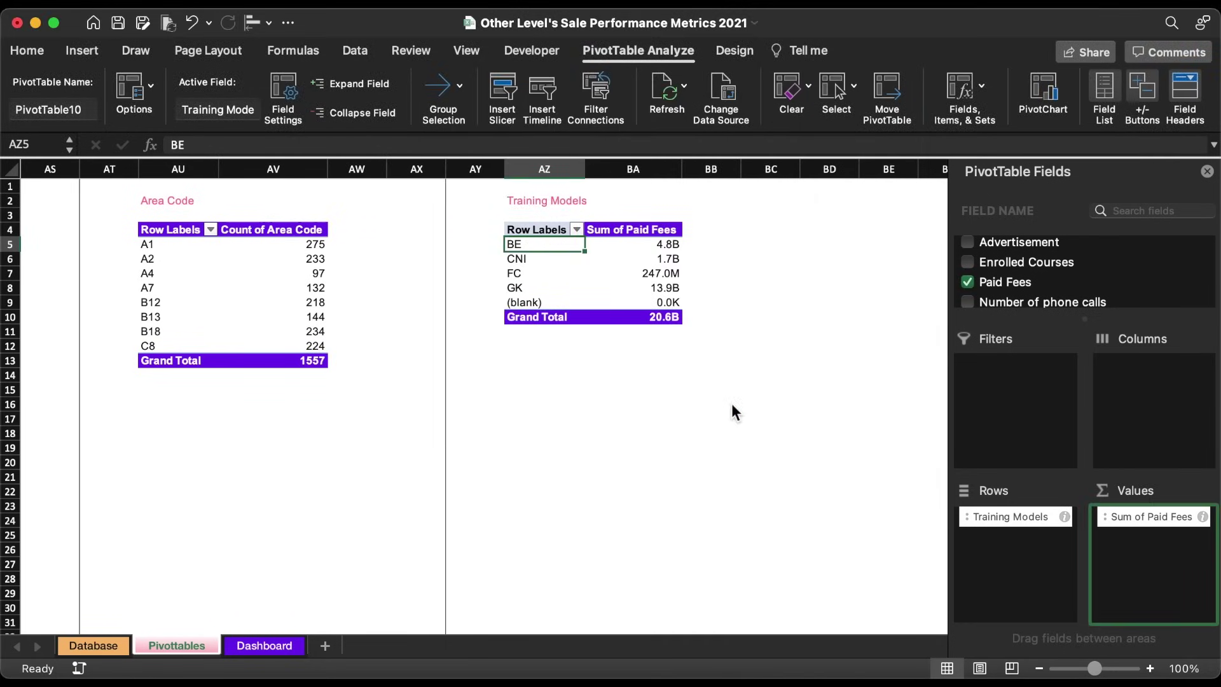
Format Painter the purple Sum of Paid Fees header style onto Row Labels.
left_click(599, 233)
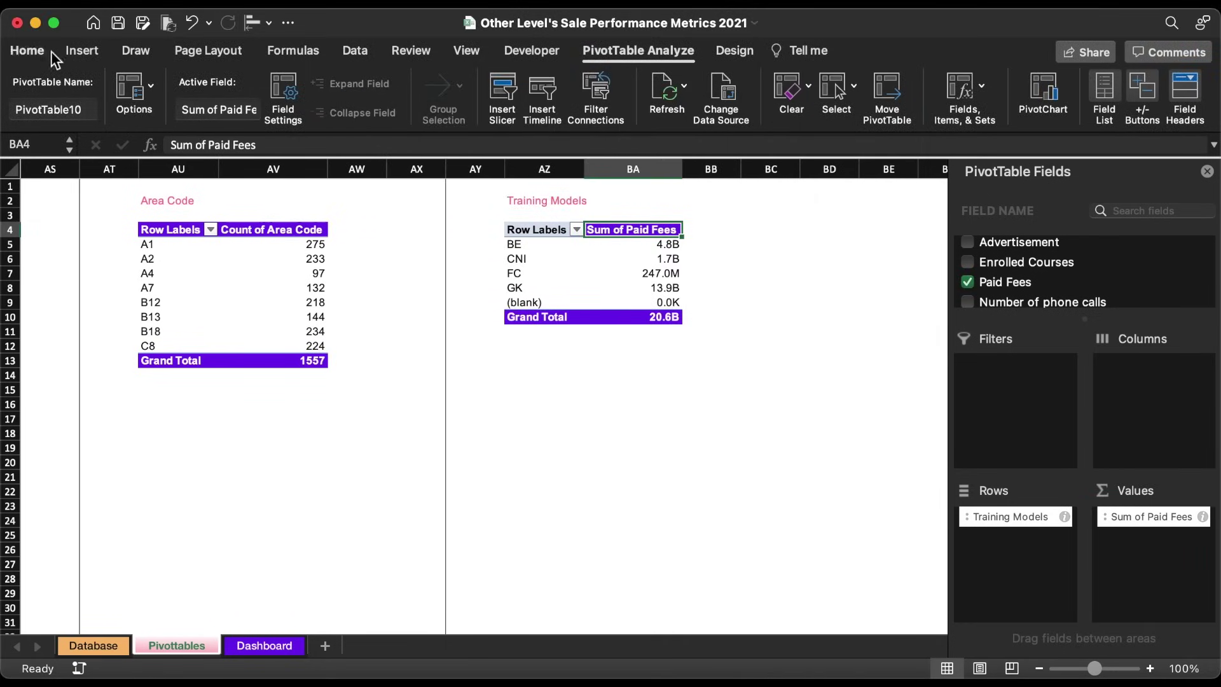
left_click(27, 51)
left_click(65, 118)
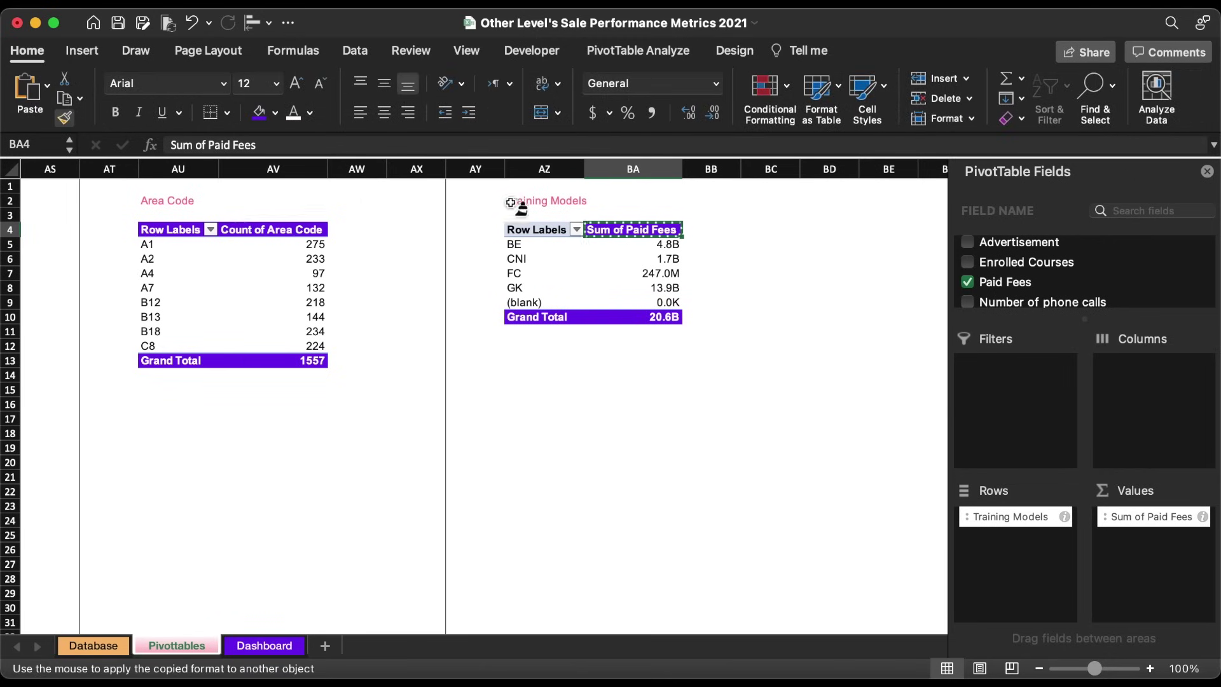
left_click(539, 235)
Insert a 2-D pie chart of the Training Models pivot and place it below the table.
left_click(657, 248)
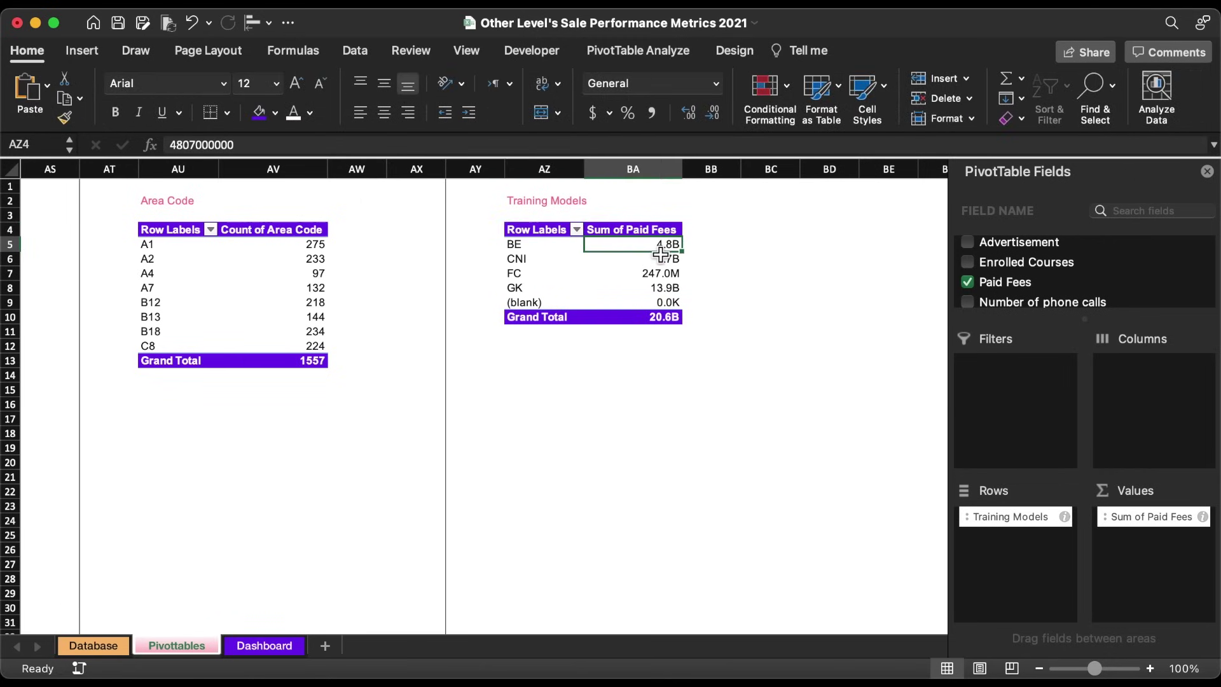
left_click(83, 50)
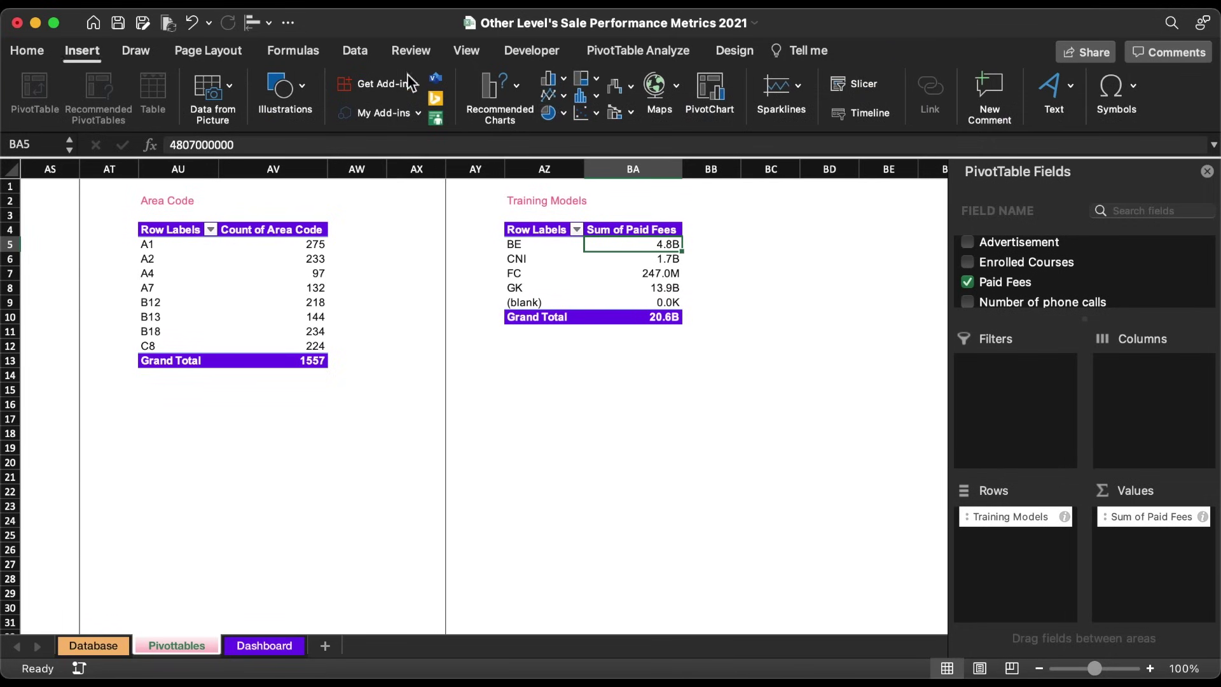
left_click(555, 116)
left_click(577, 185)
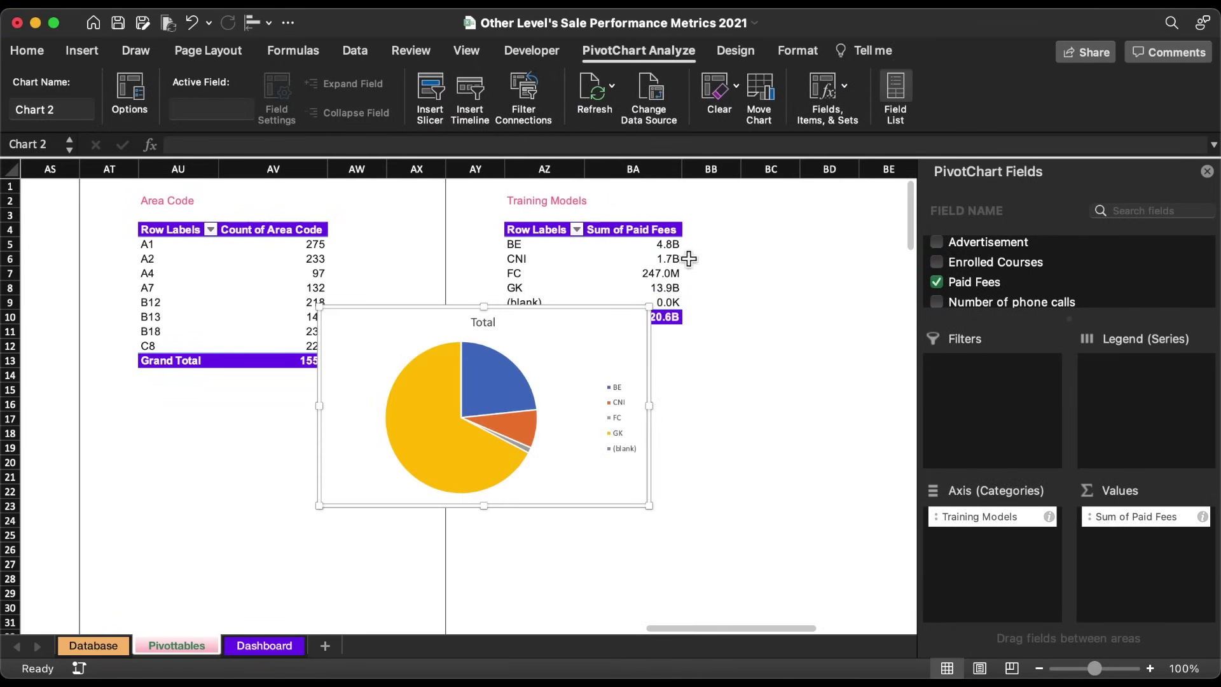
left_click_drag(559, 307, 723, 376)
Add Outside End data labels to the pie chart.
left_click(798, 50)
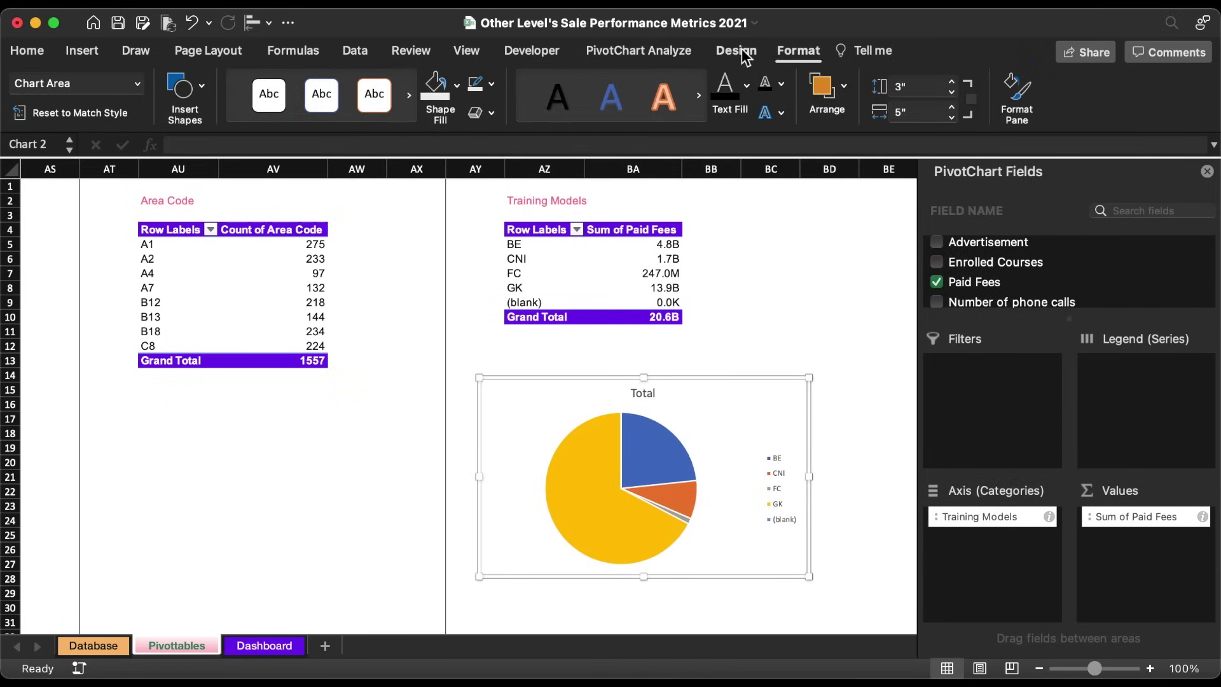
left_click(736, 50)
left_click(31, 86)
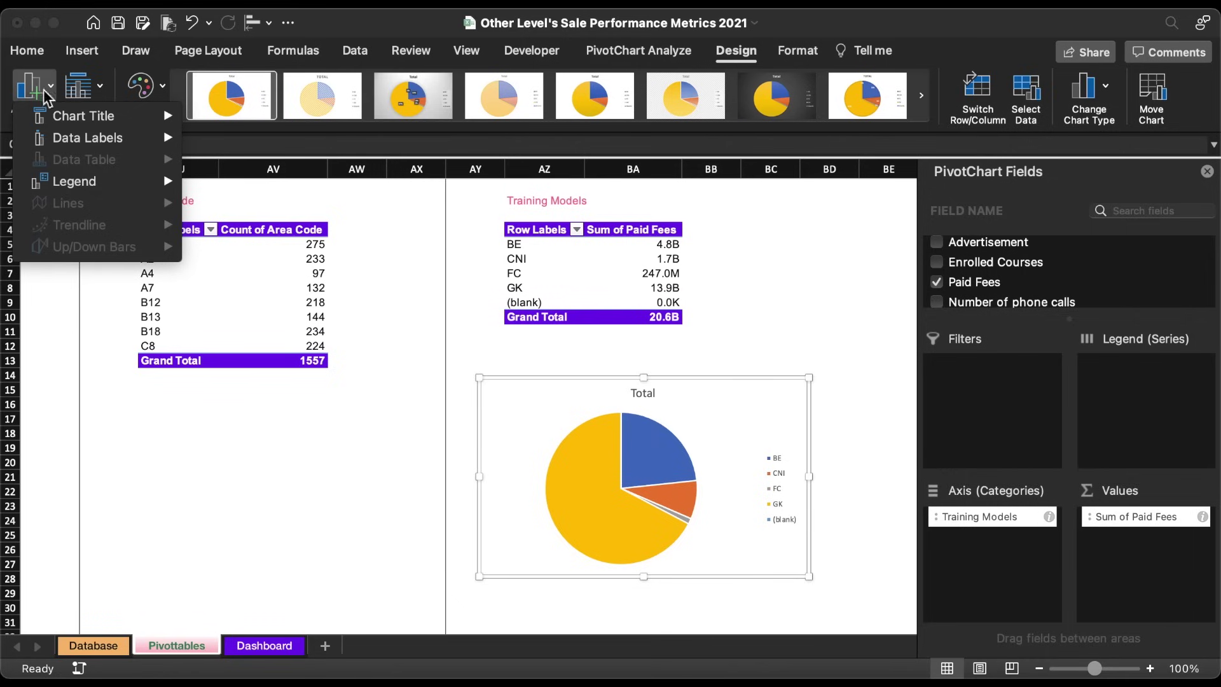
mouse_move(83, 138)
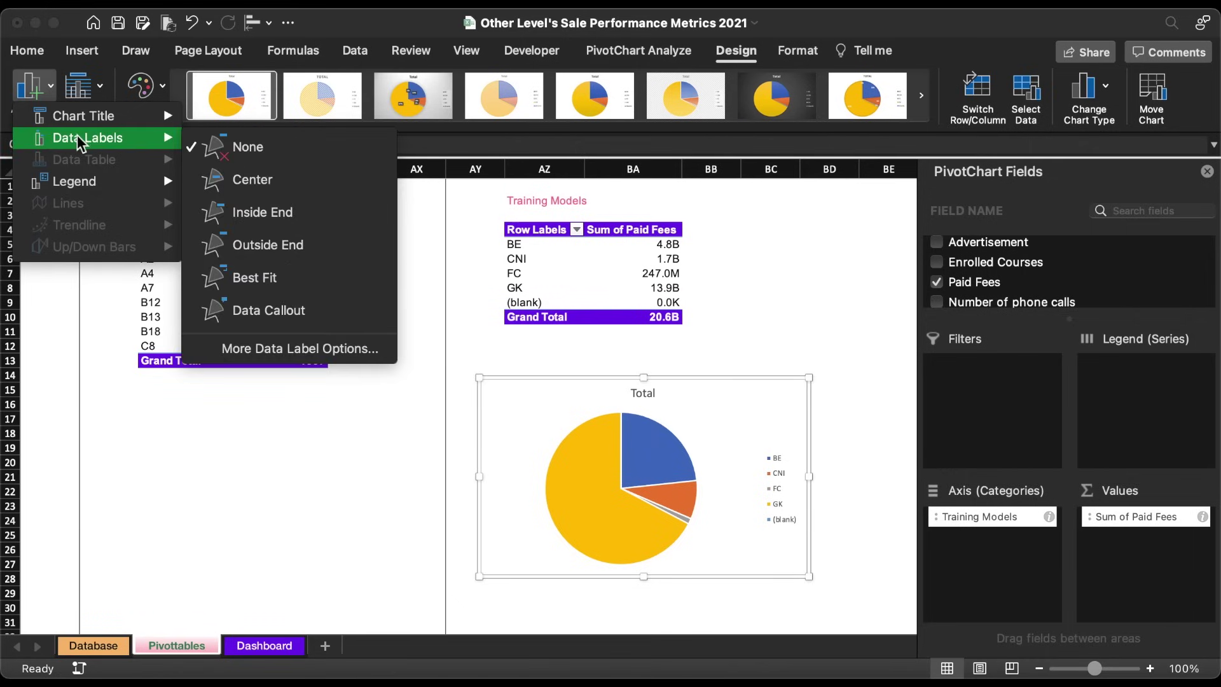
left_click(272, 257)
Move the Training Models title cell up to row 1.
left_click(543, 205)
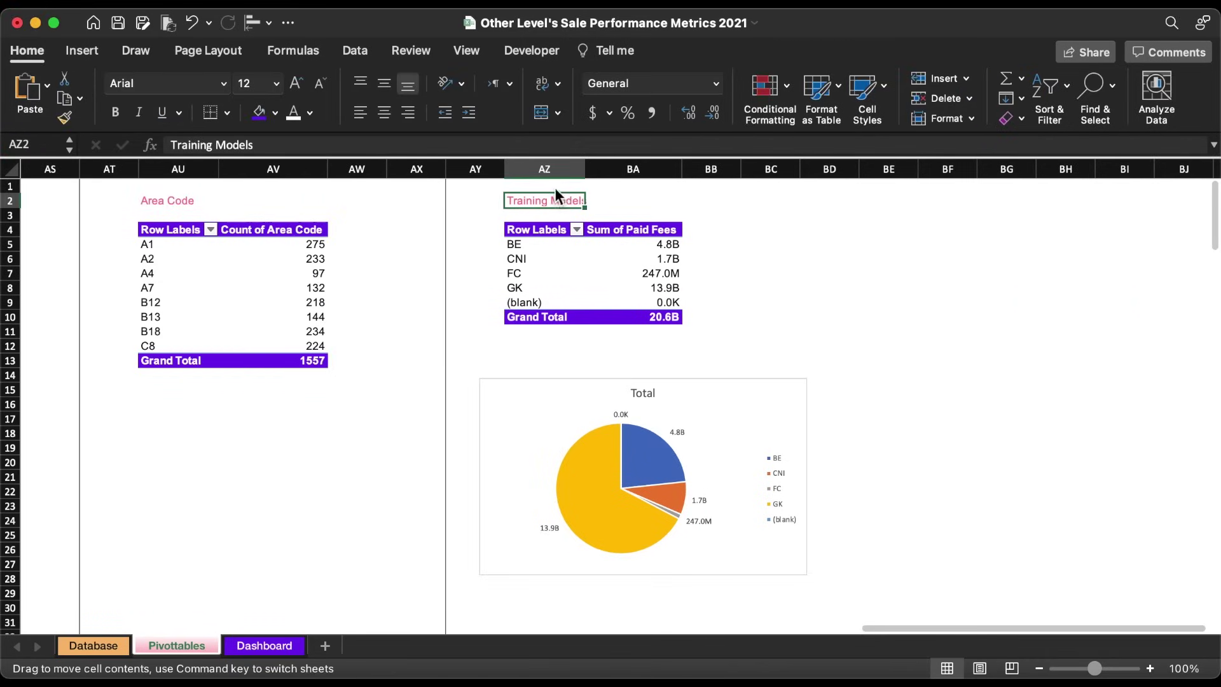
left_click_drag(554, 189, 554, 174)
left_click(636, 263)
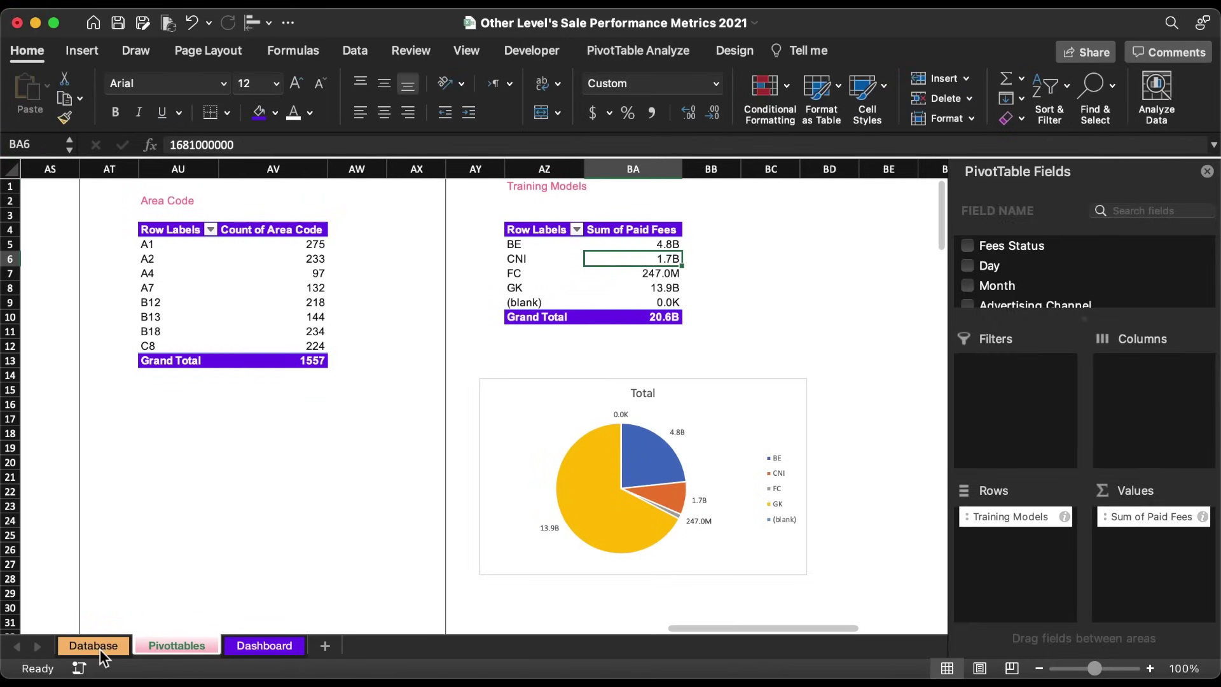
Inspect the Not Paid records and their blank training entries on the Database sheet.
left_click(101, 648)
scroll(554, 417, "down", 20)
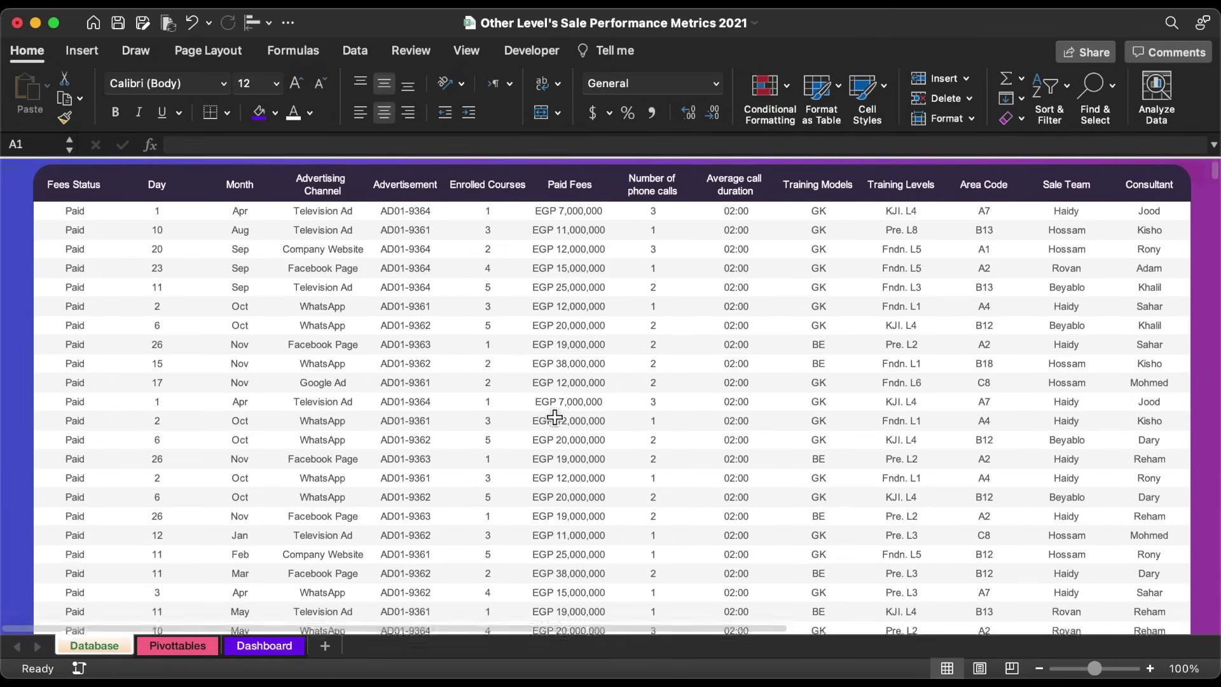
scroll(552, 417, "up", 3)
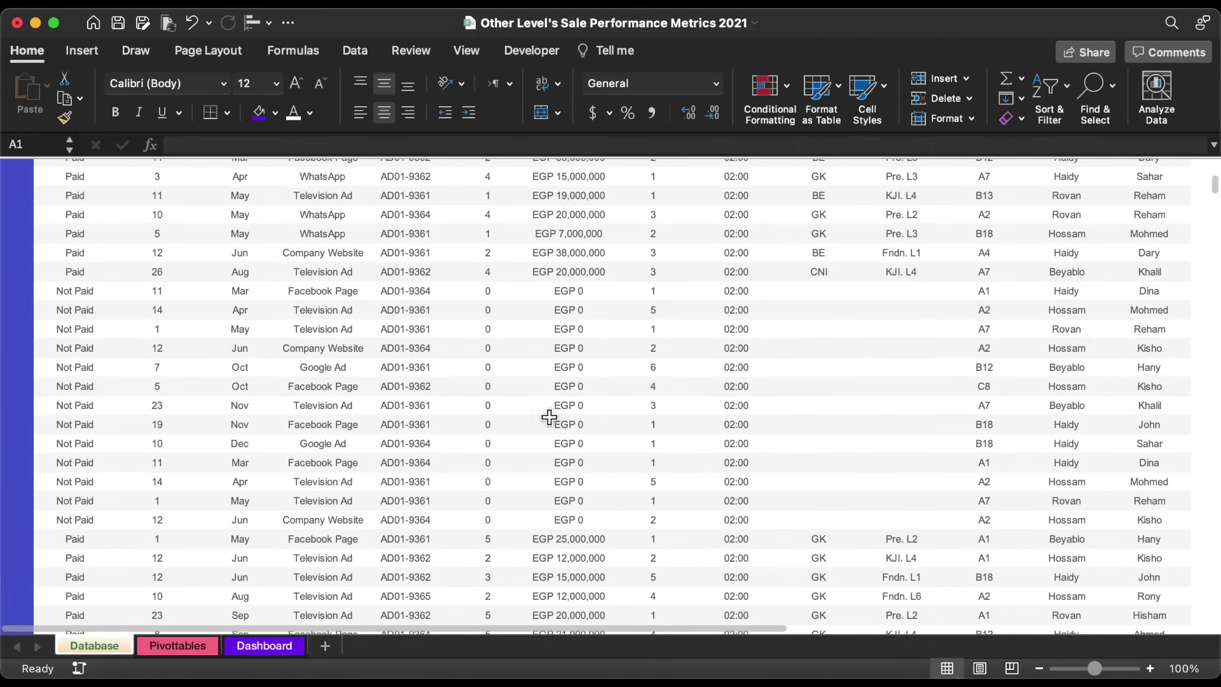
left_click_drag(304, 284, 885, 506)
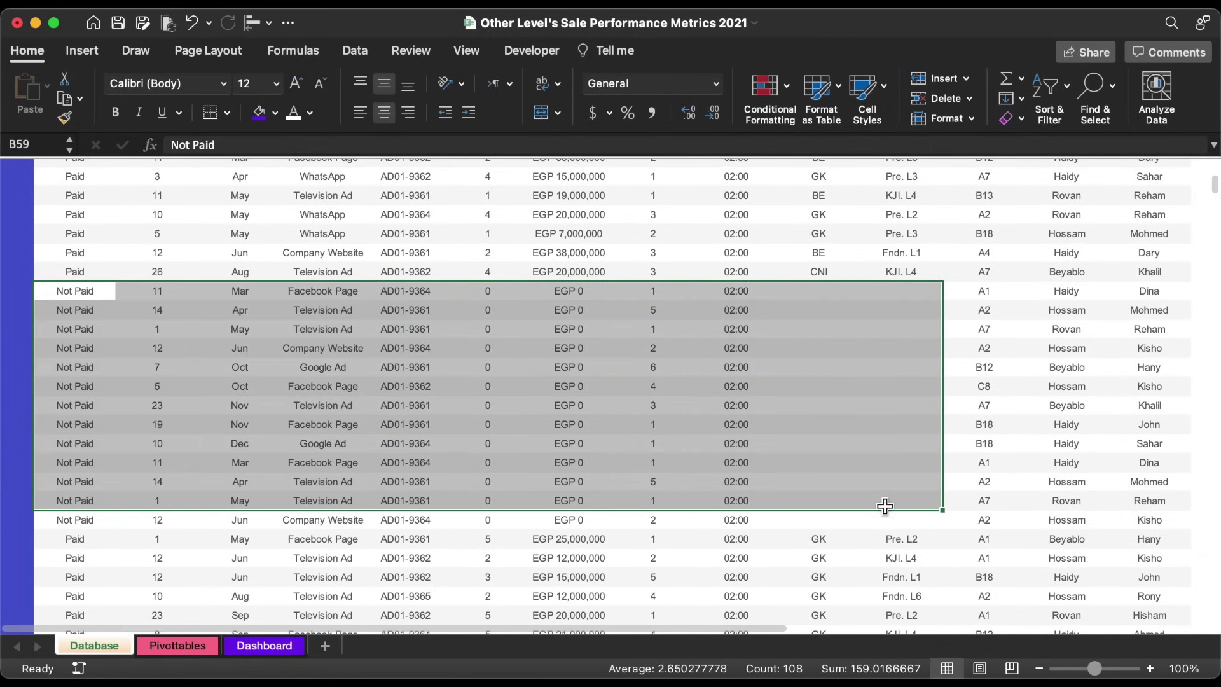
left_click(814, 299)
left_click_drag(913, 290, 813, 507)
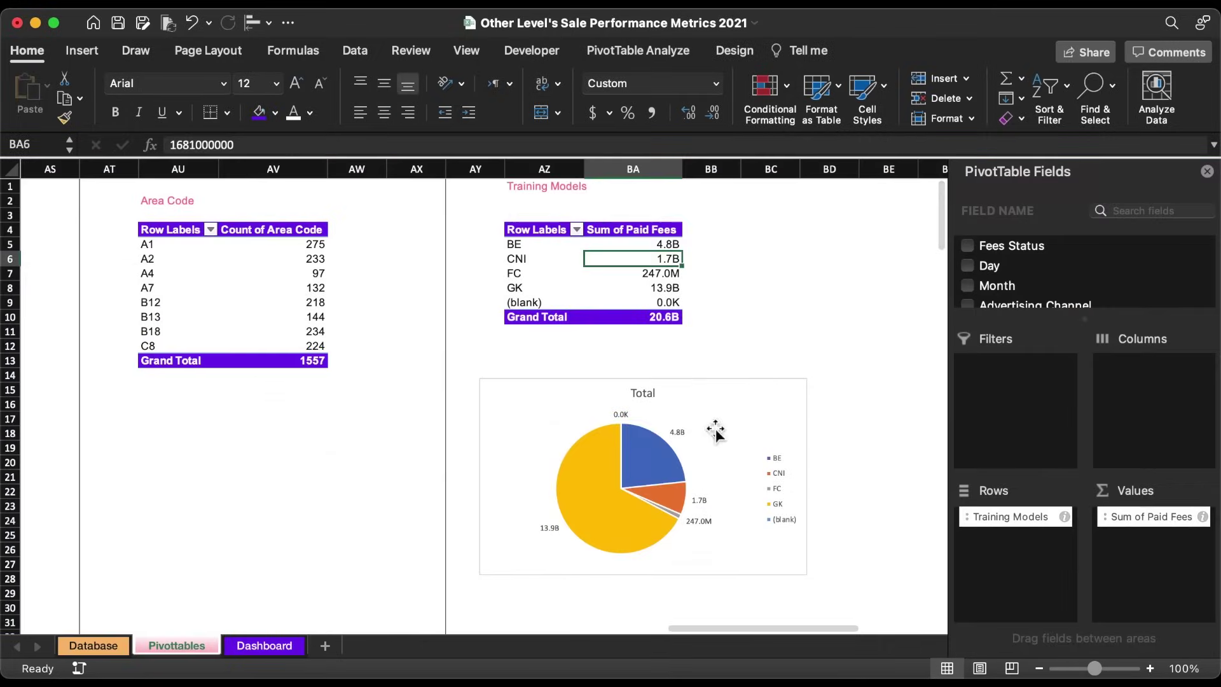
Filter the pivot by Fees Status, excluding Not Paid so only Paid remains.
left_click_drag(998, 251, 991, 369)
left_click(673, 201)
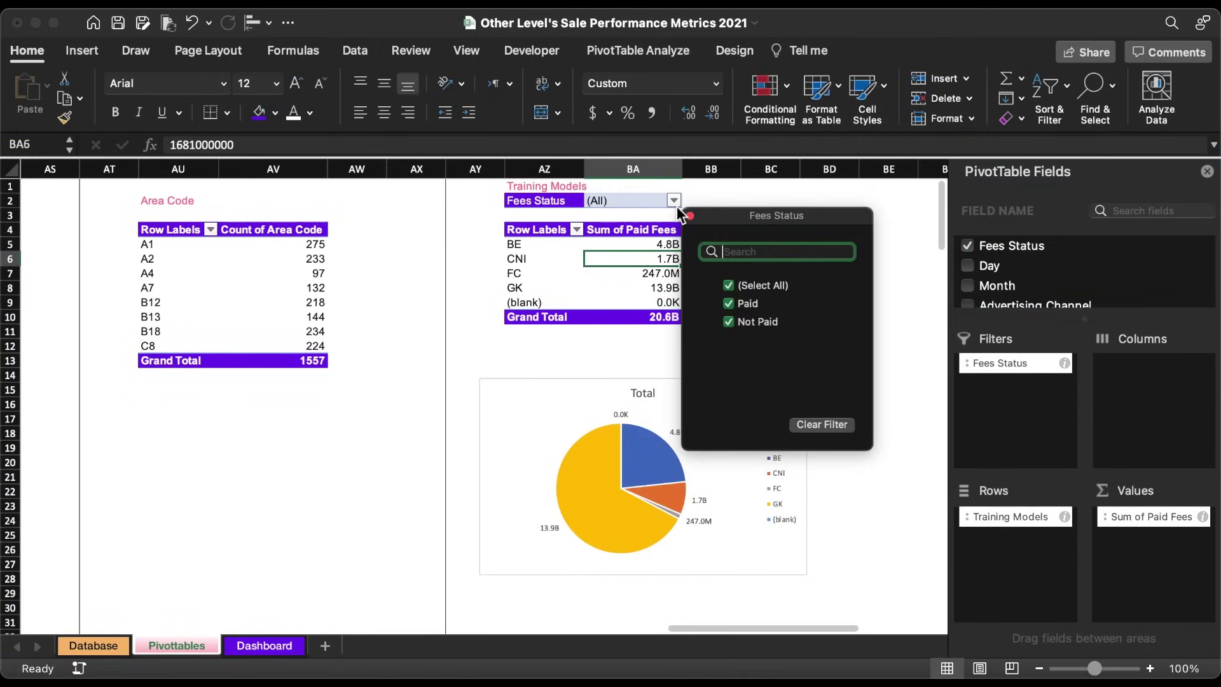
left_click(728, 321)
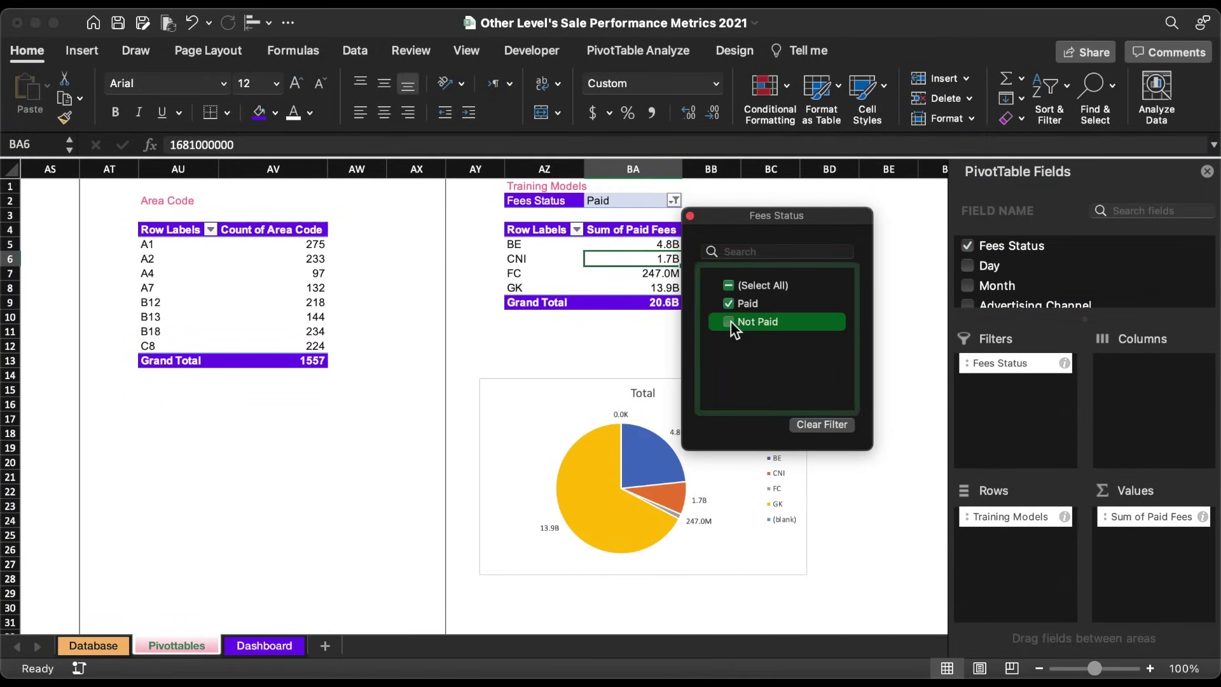
left_click(690, 216)
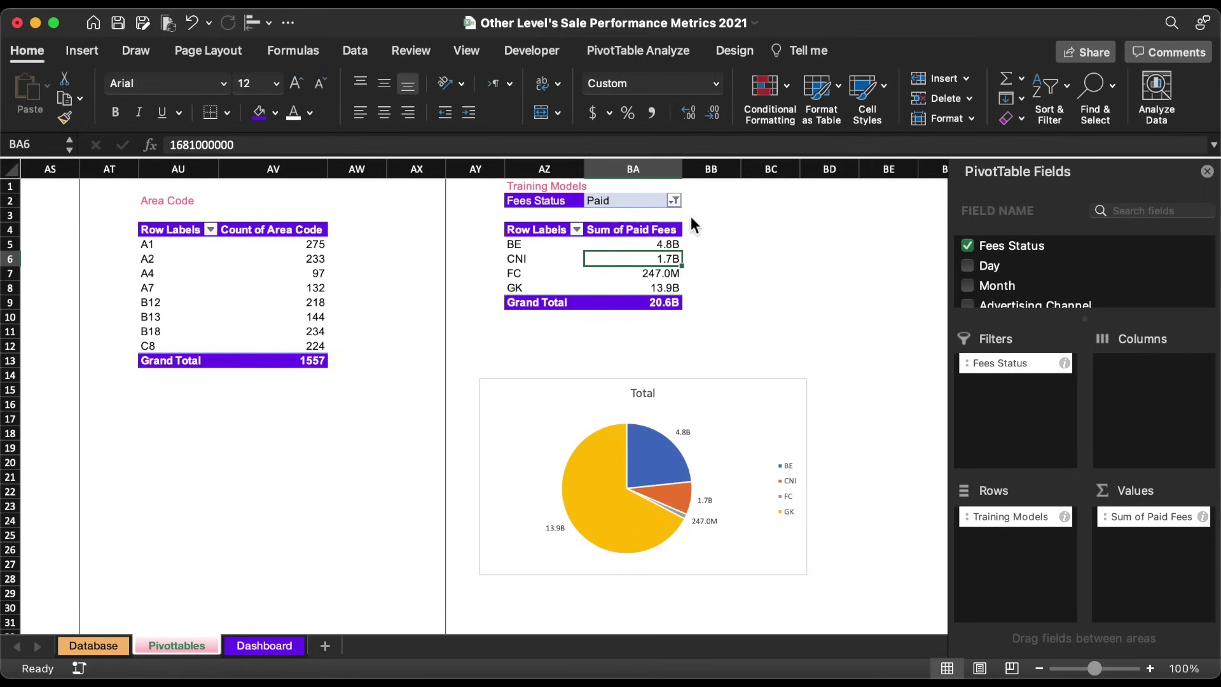
Format Painter the purple header style onto the Paid filter cell.
left_click(645, 227)
key("super+shift+c")
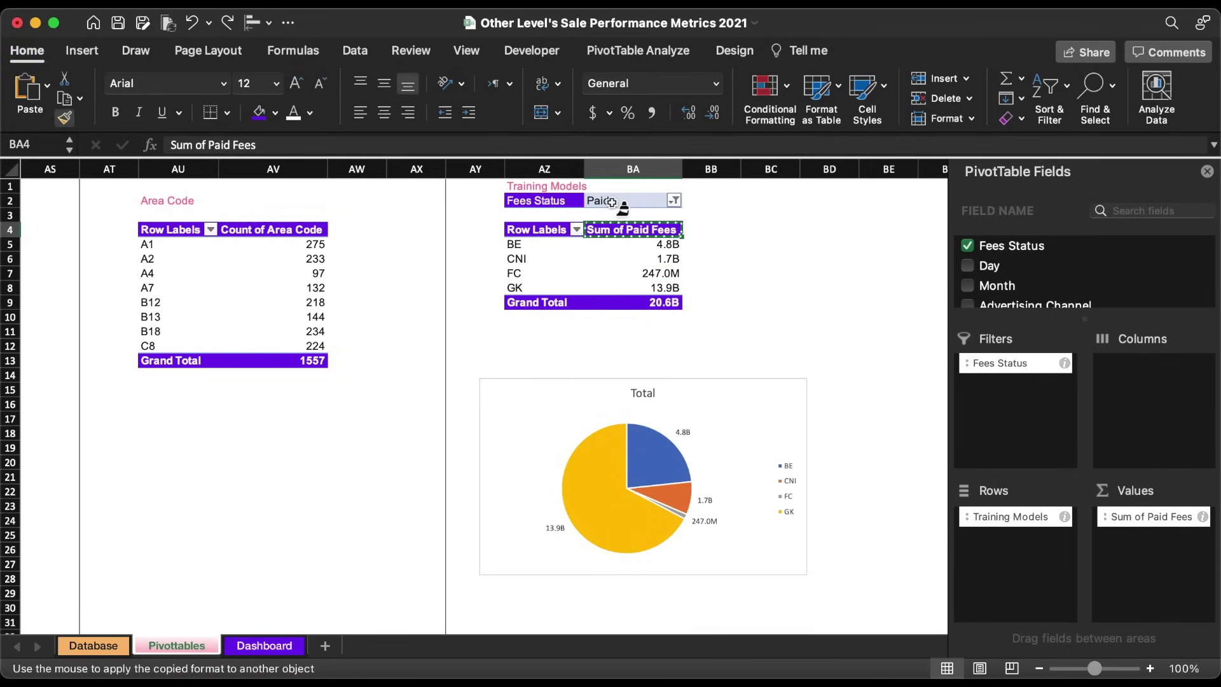
left_click(611, 202)
left_click(699, 260)
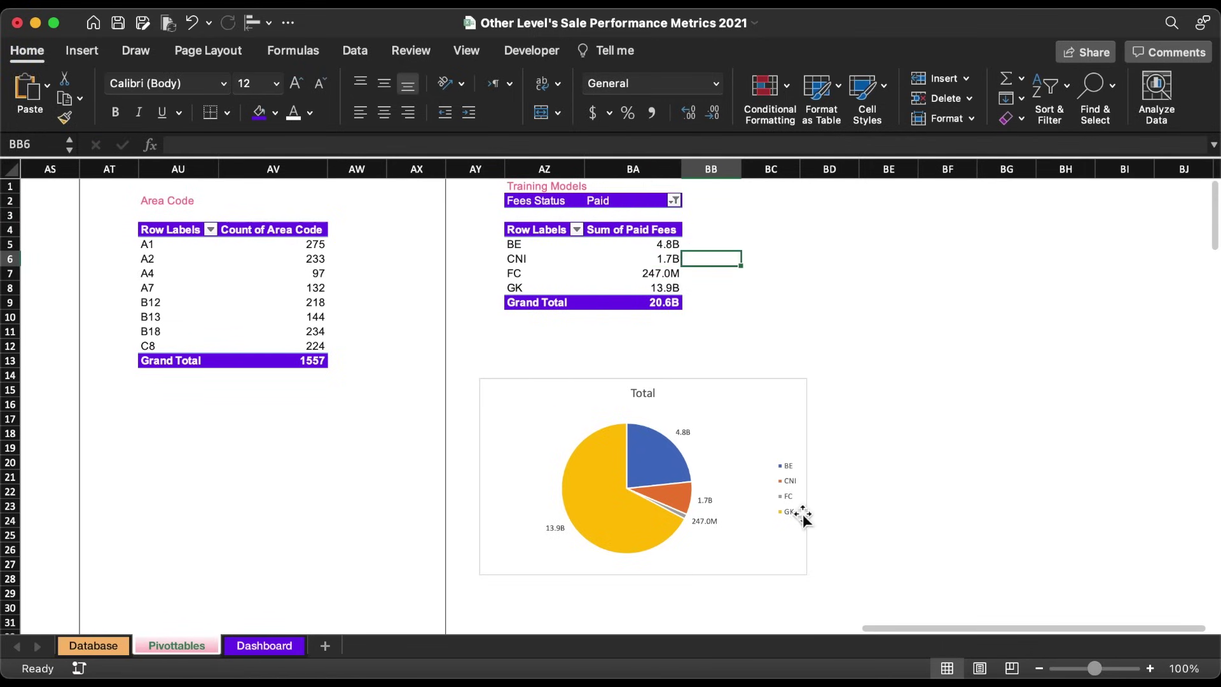
Move the pie legend below the chart and delete the Total chart title.
left_click(788, 494)
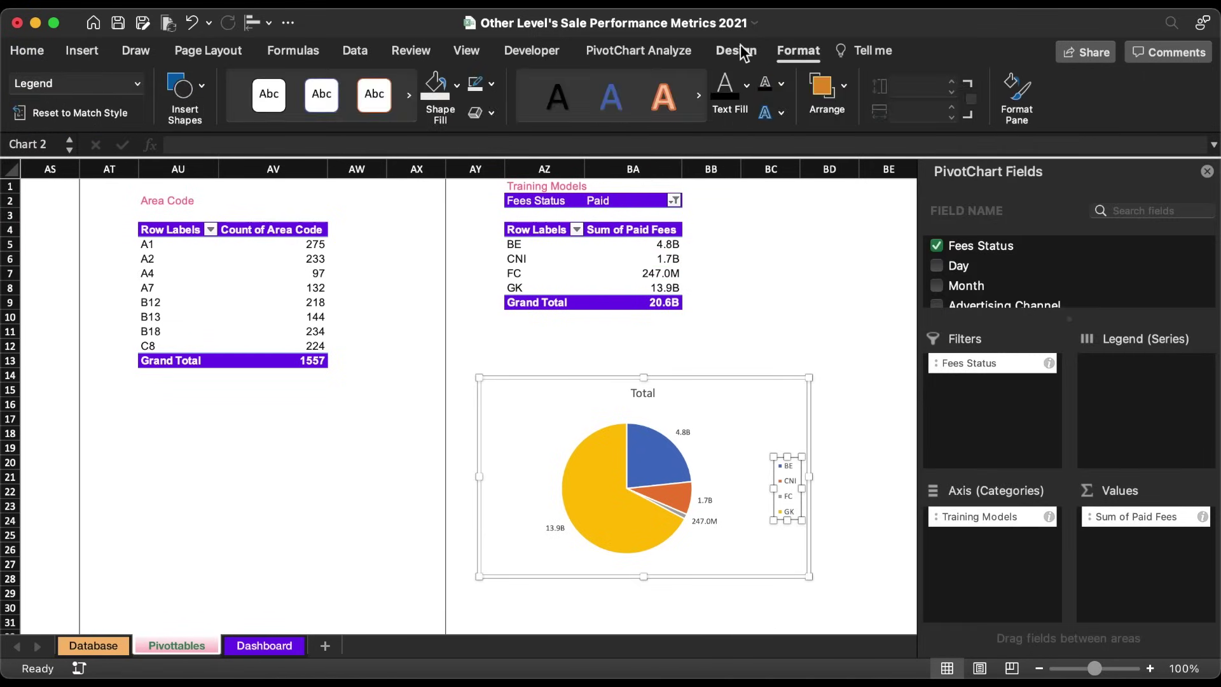
left_click(736, 51)
left_click(28, 85)
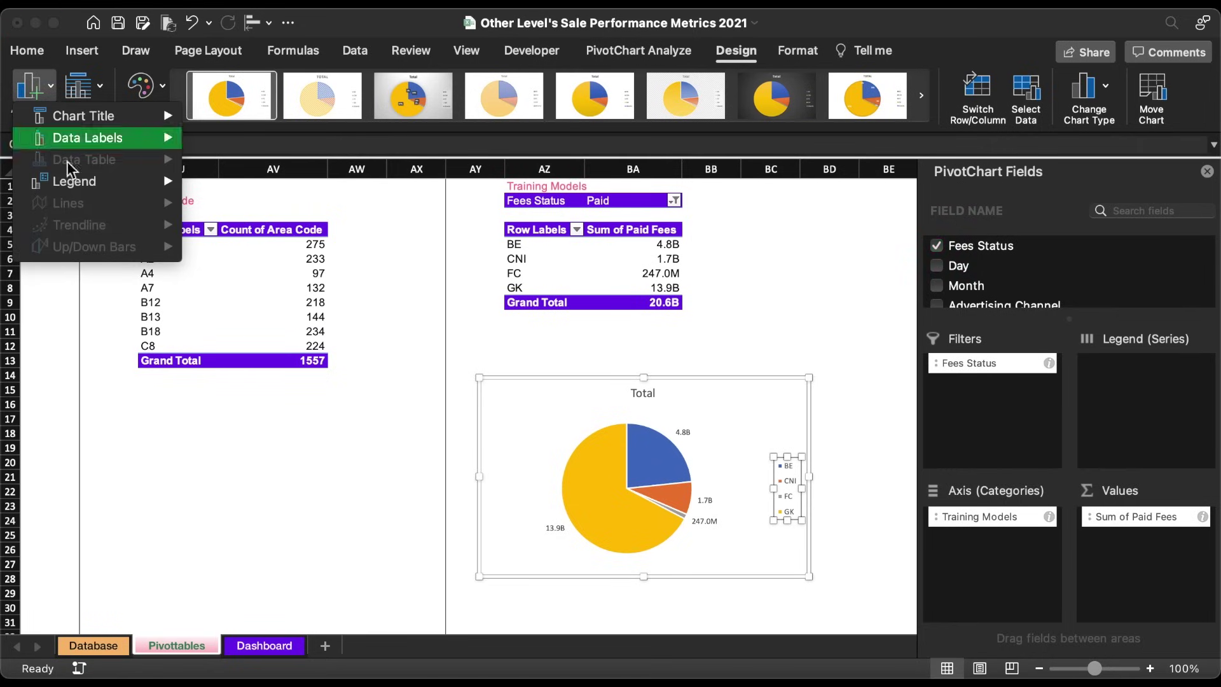
mouse_move(83, 185)
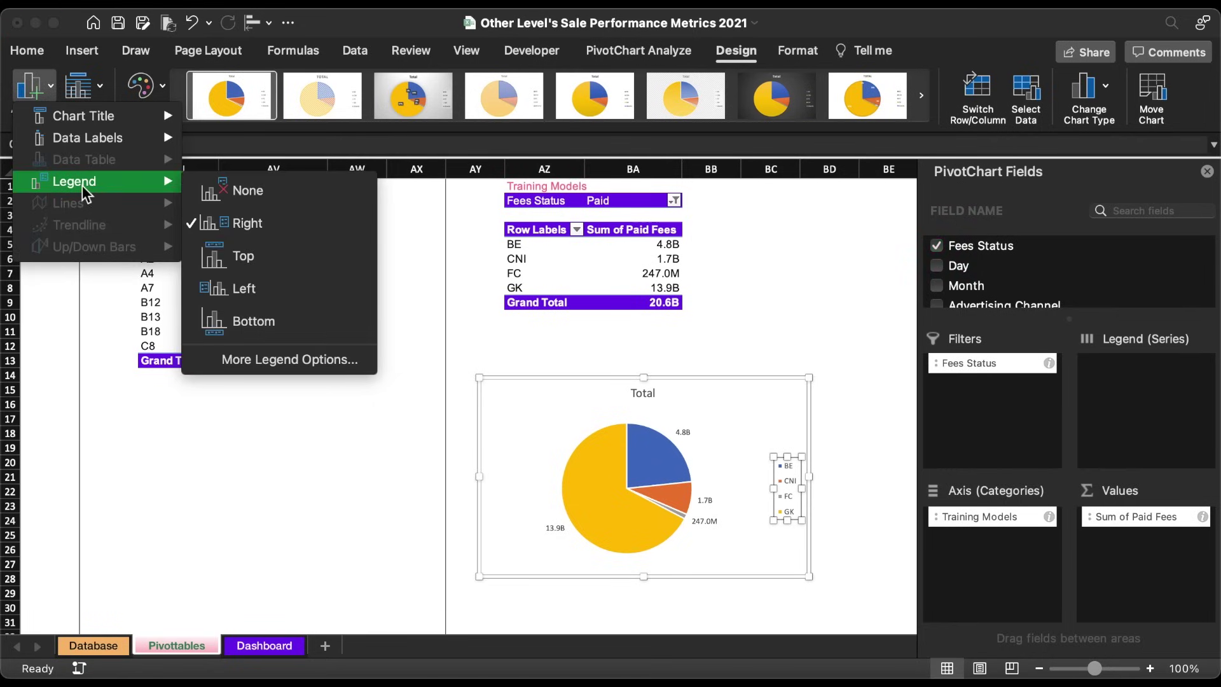
left_click(253, 323)
left_click(647, 394)
key("Delete")
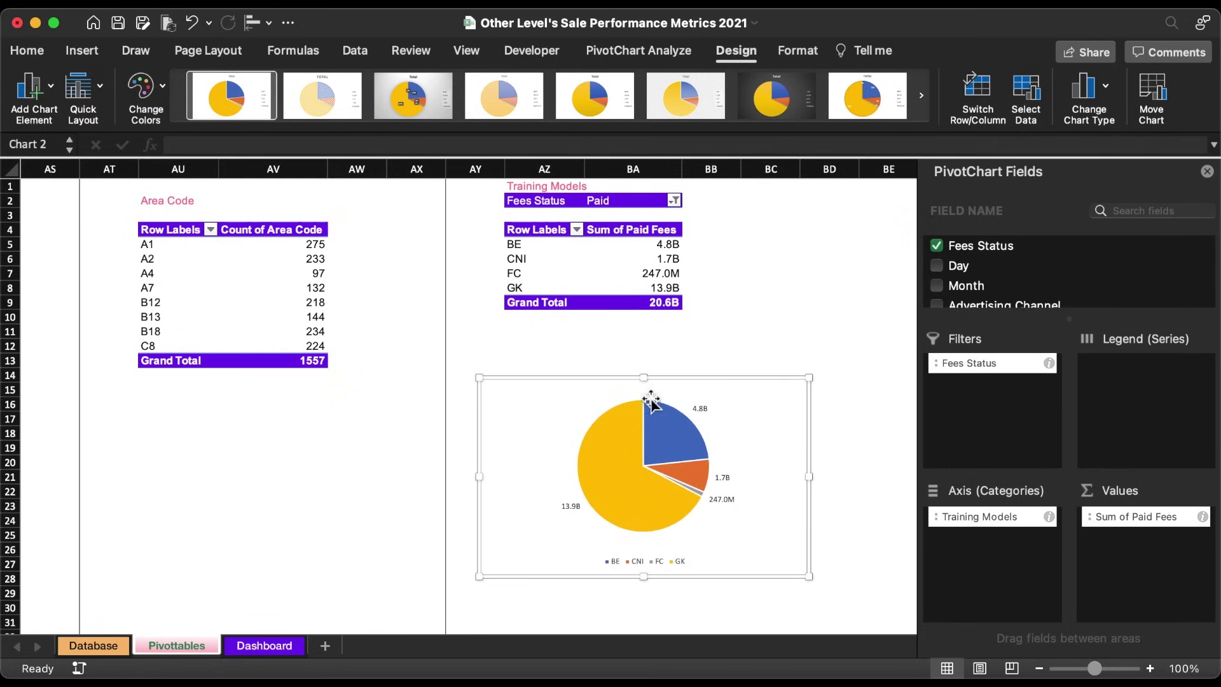
Colour the slices: BE teal, GK purple, CNI pink, FC yellow.
left_click(683, 435)
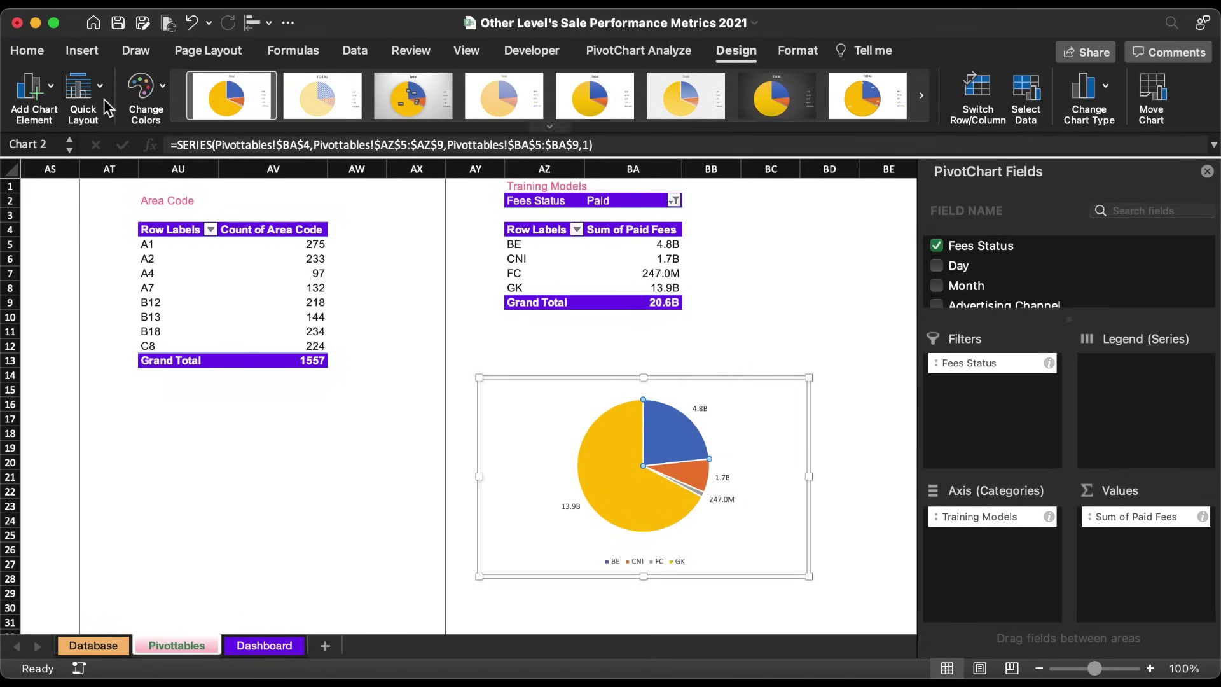
left_click(42, 55)
left_click(275, 113)
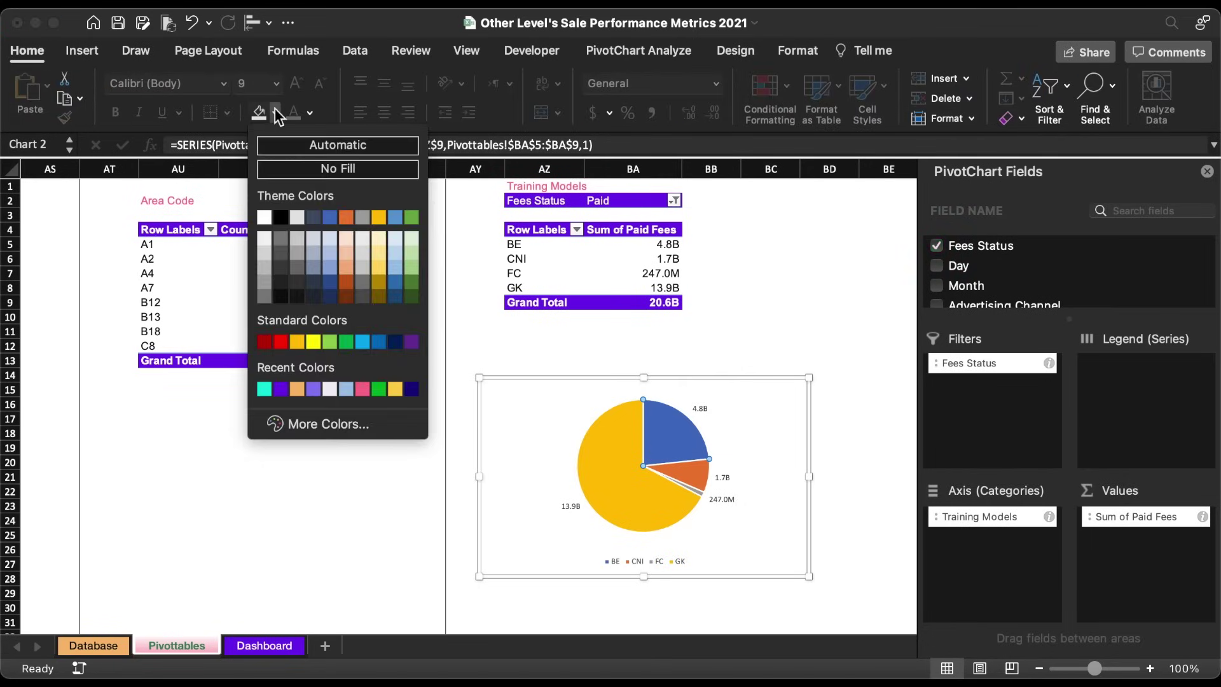
left_click(264, 389)
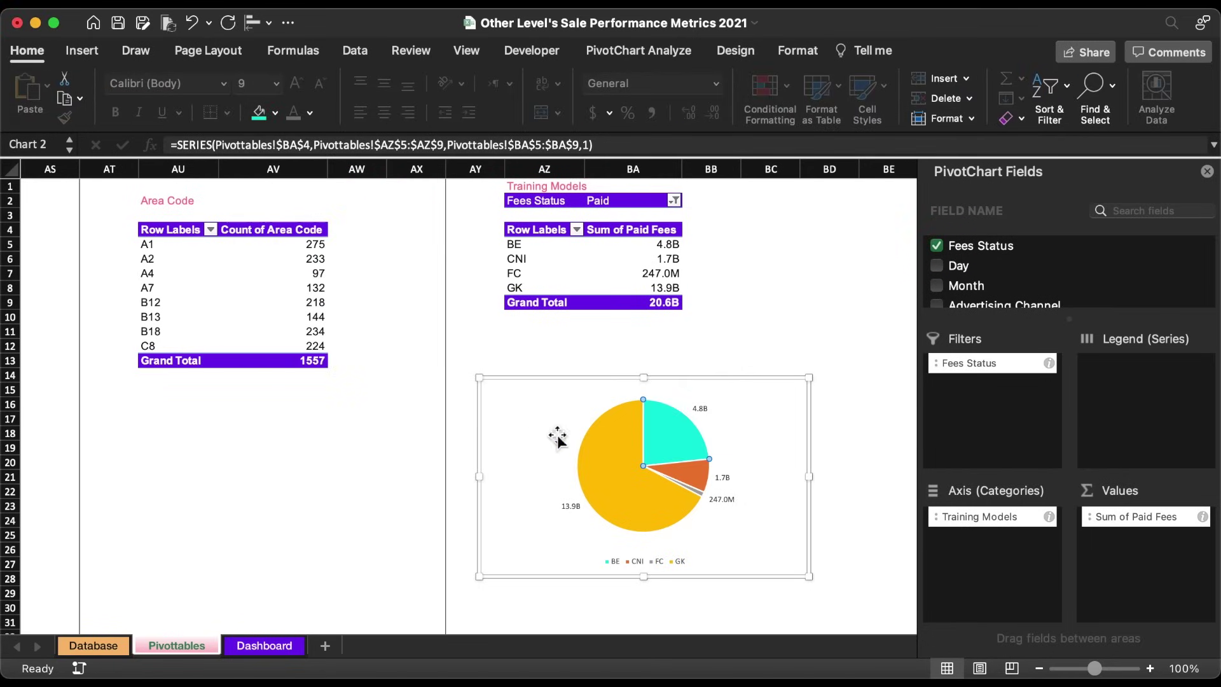
left_click(275, 114)
left_click(280, 389)
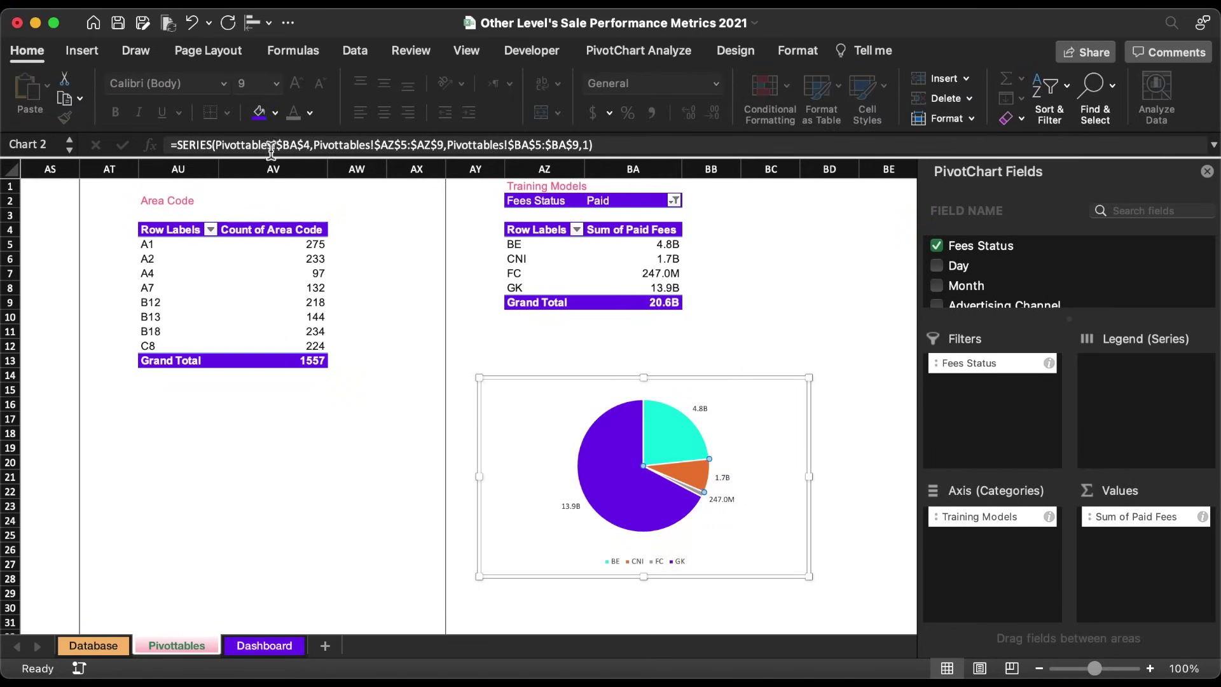
left_click(275, 114)
left_click(363, 389)
left_click(275, 114)
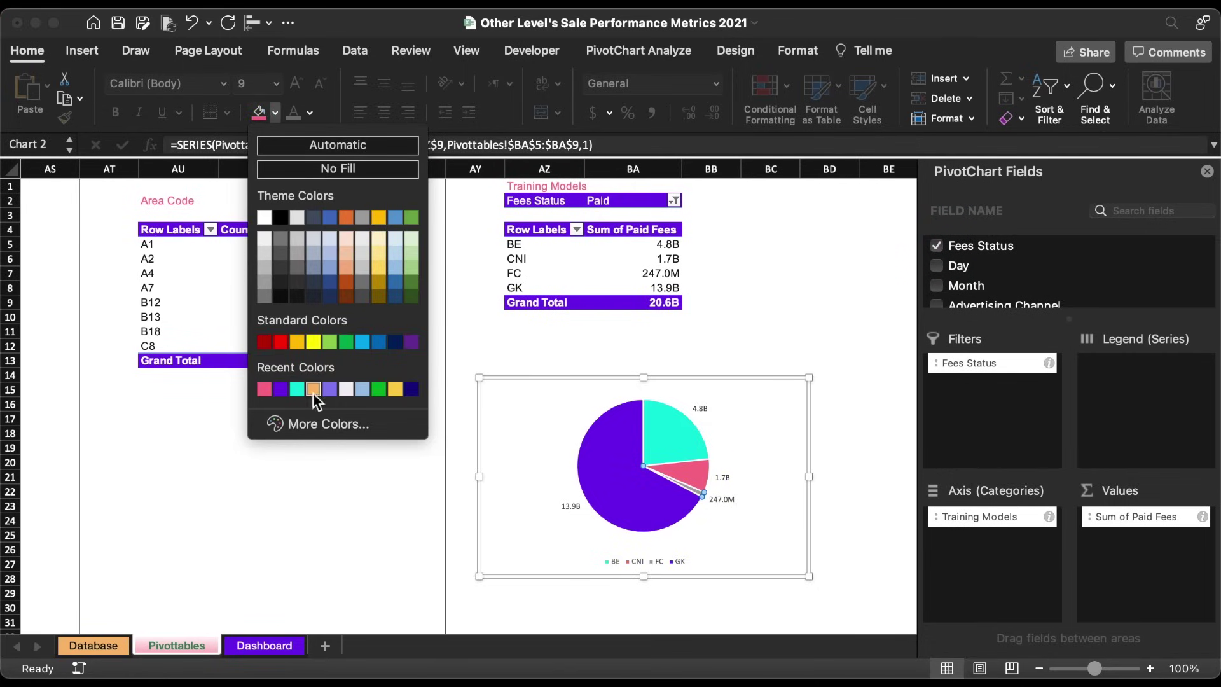
left_click(395, 389)
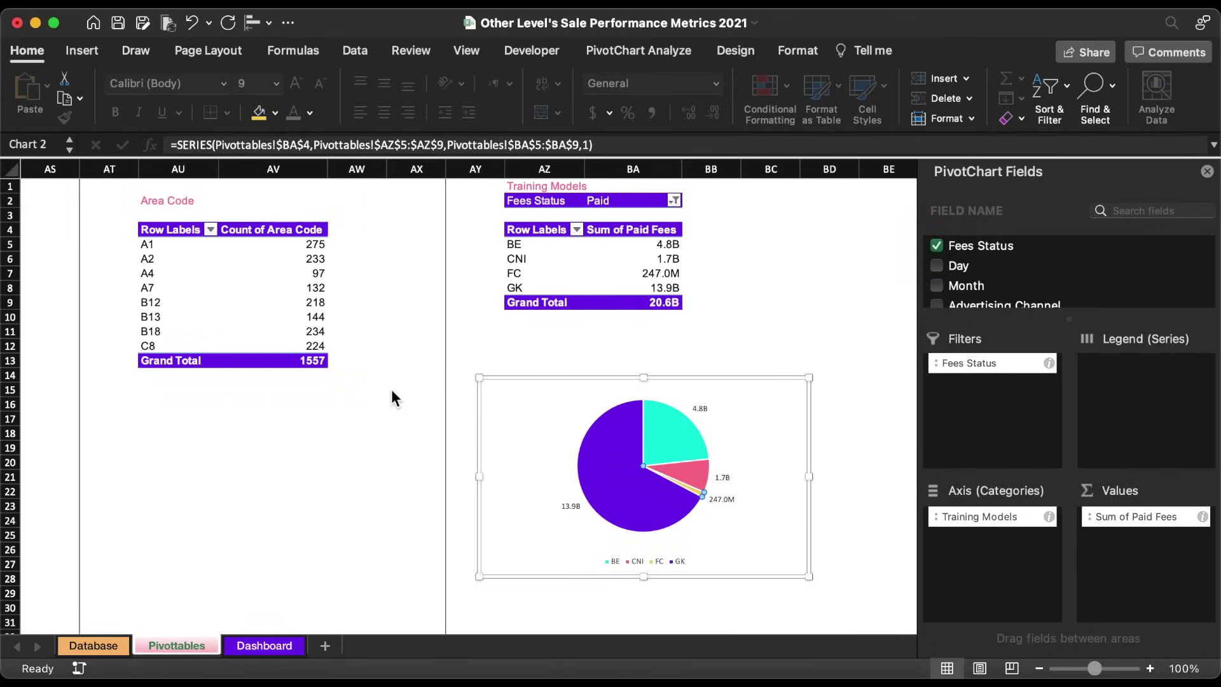
Give the chart No Outline and No Fill.
left_click(802, 52)
left_click(491, 84)
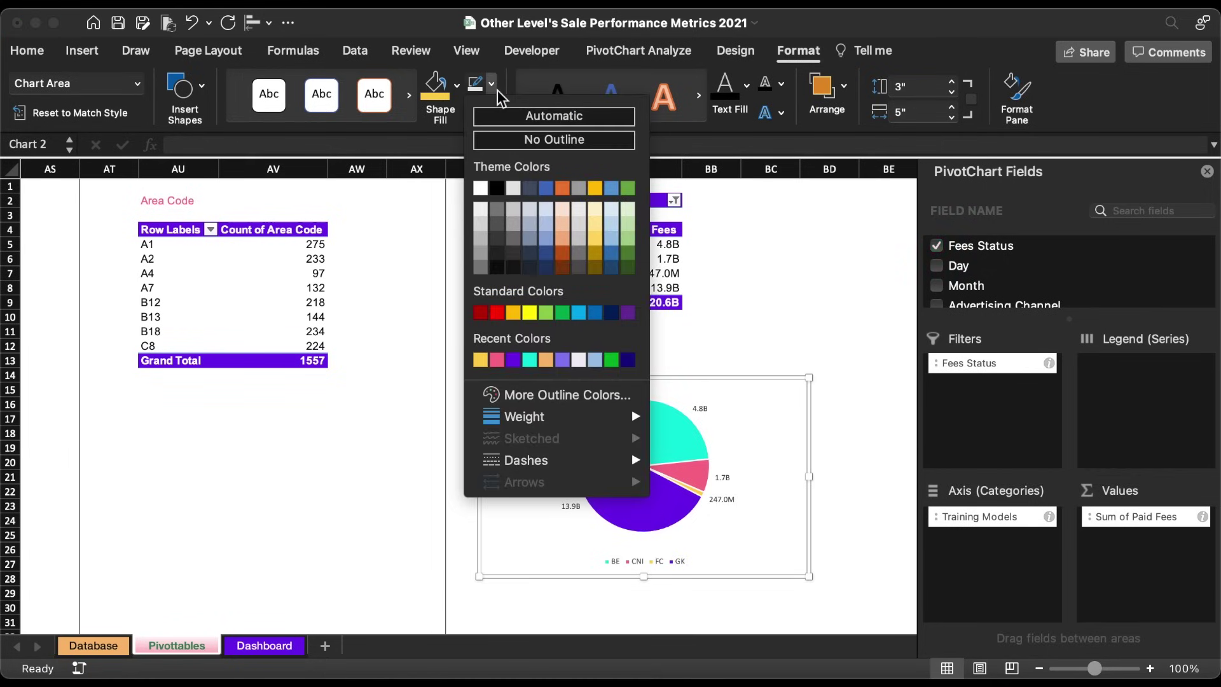
left_click(494, 142)
left_click(457, 84)
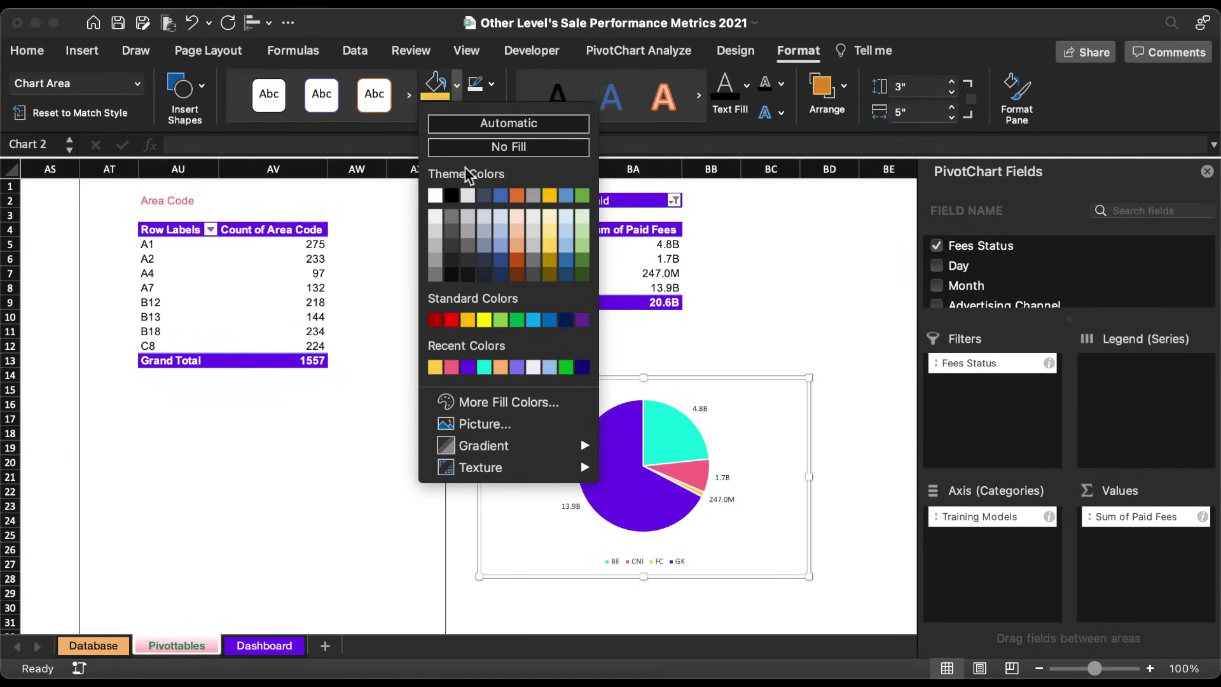
left_click(470, 147)
Recolour the pie's data label text.
left_click(568, 504)
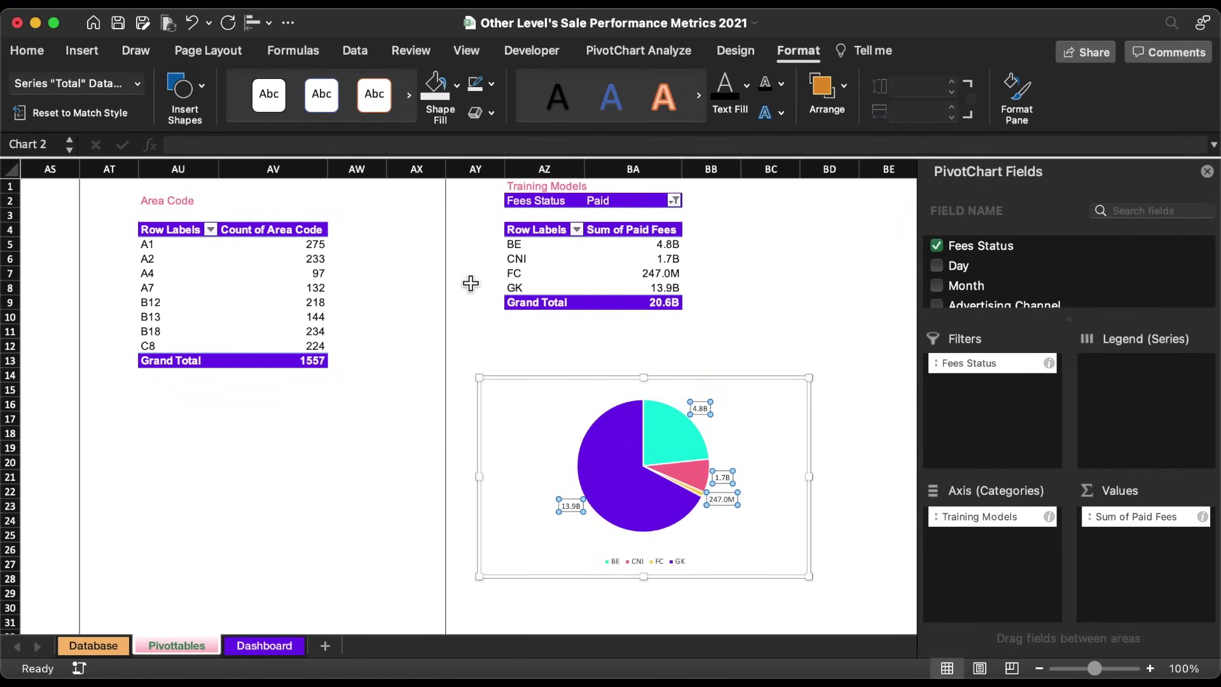
left_click(27, 51)
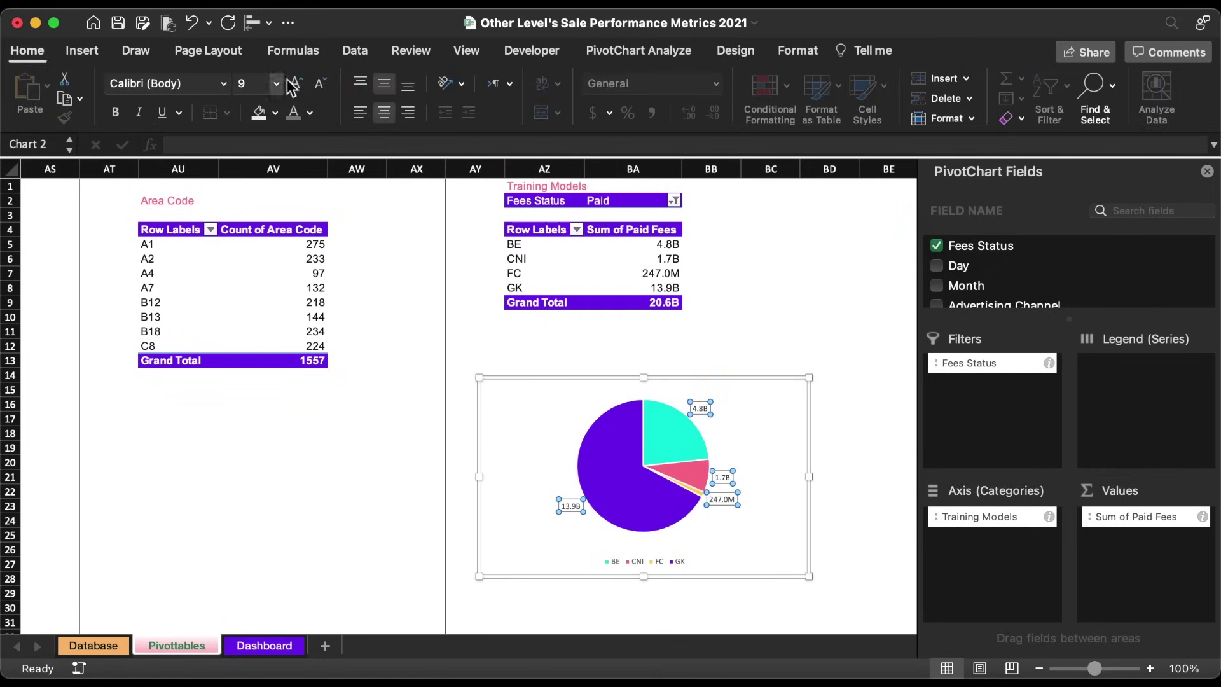
left_click(311, 113)
left_click(316, 224)
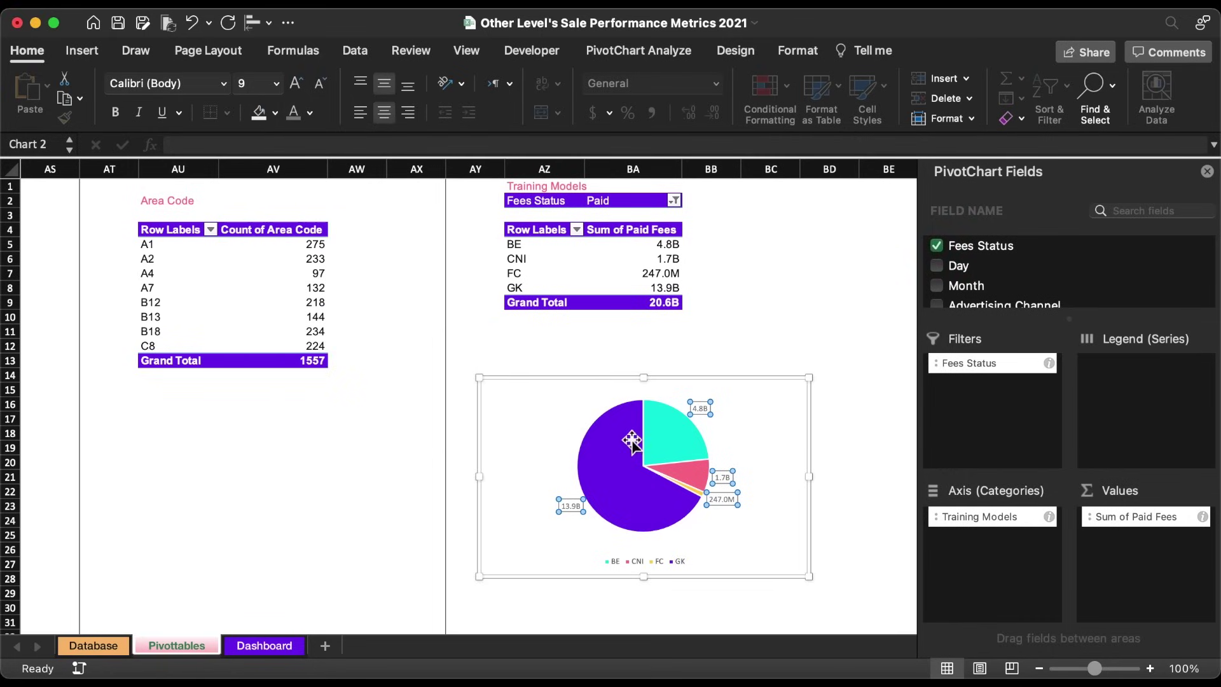
Style the legend text grey in Arial at 9 pt.
left_click(638, 568)
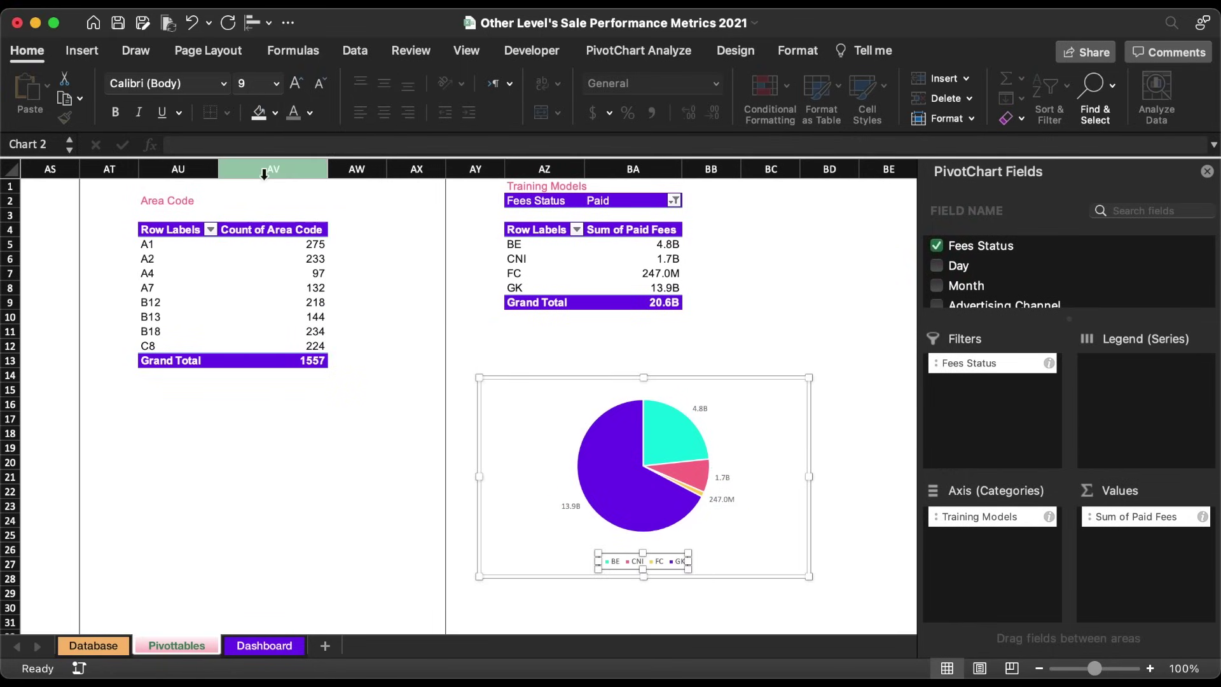
left_click(311, 113)
left_click(314, 248)
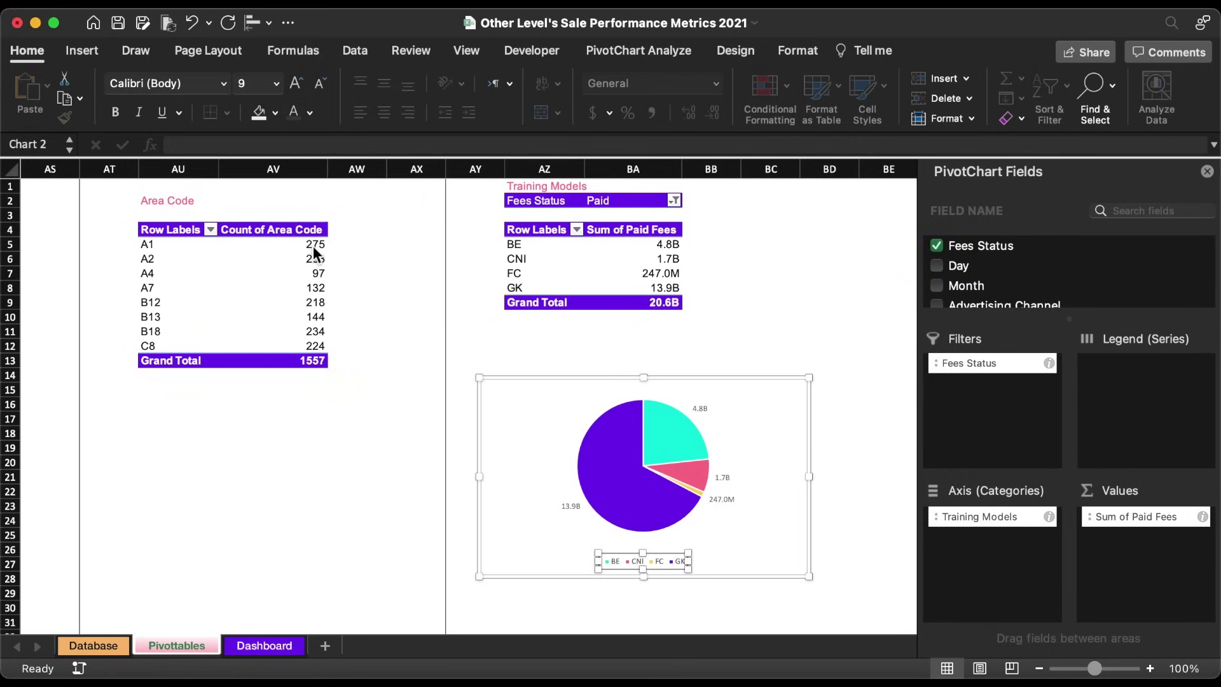
left_click(302, 86)
left_click(302, 86)
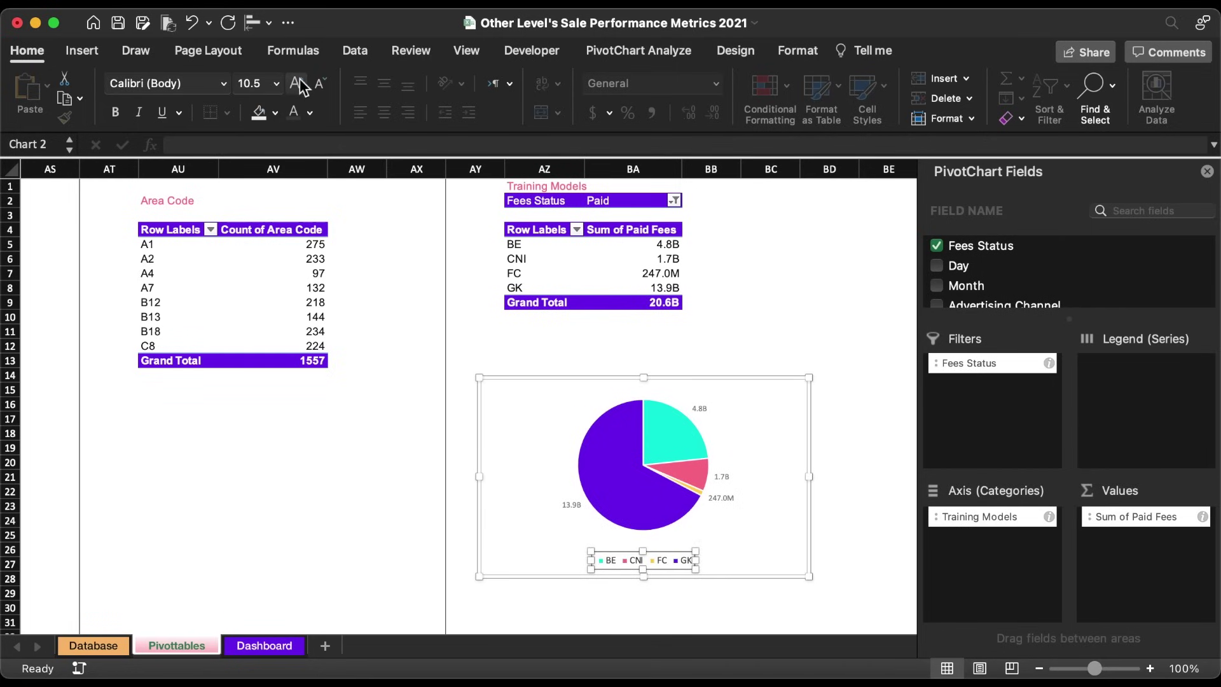
left_click(223, 87)
left_click(192, 247)
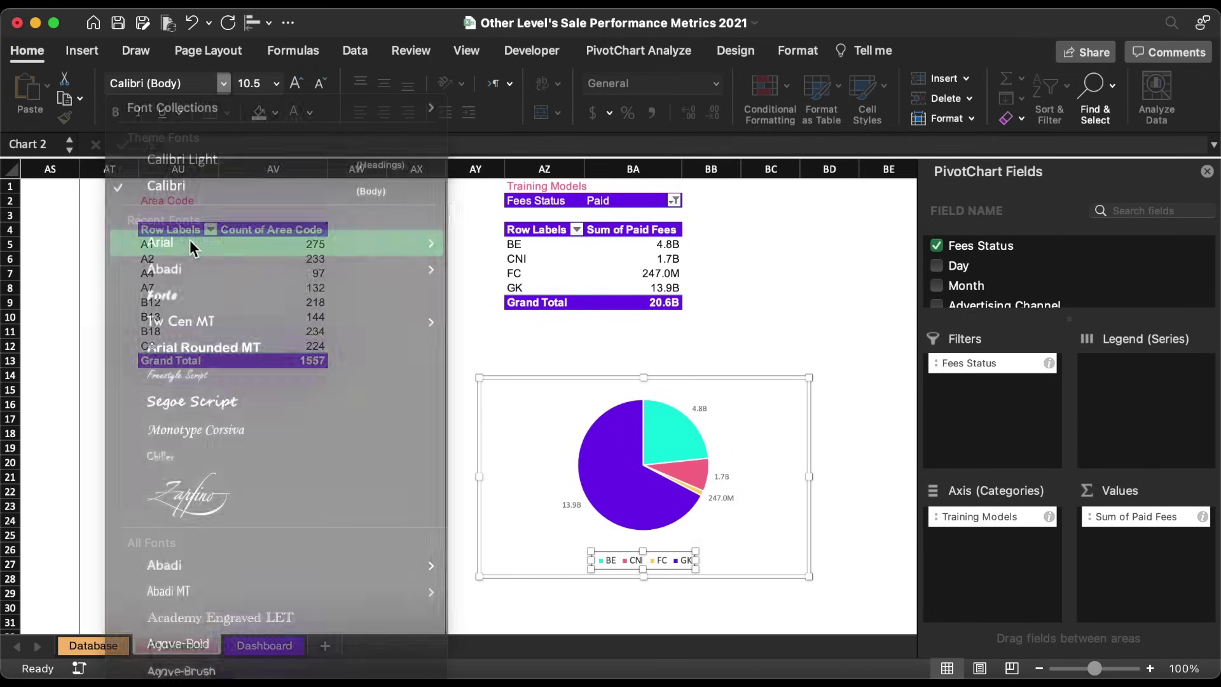
left_click(318, 87)
left_click(318, 87)
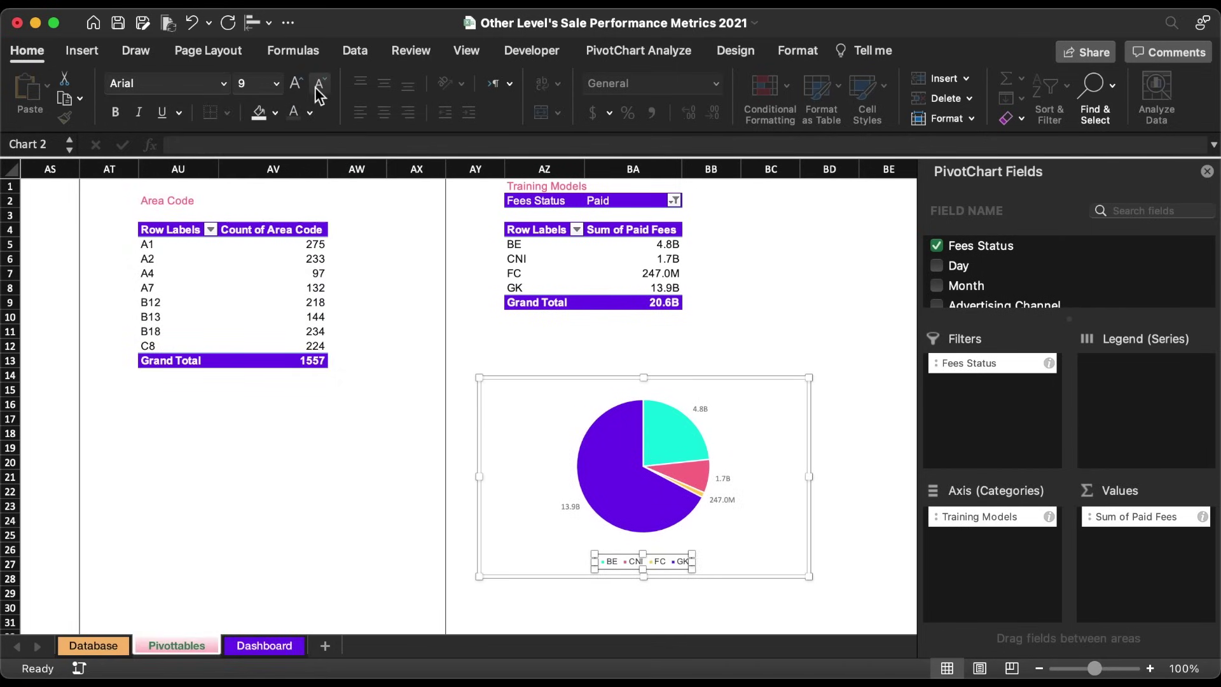
left_click(311, 113)
left_click(312, 230)
left_click(223, 83)
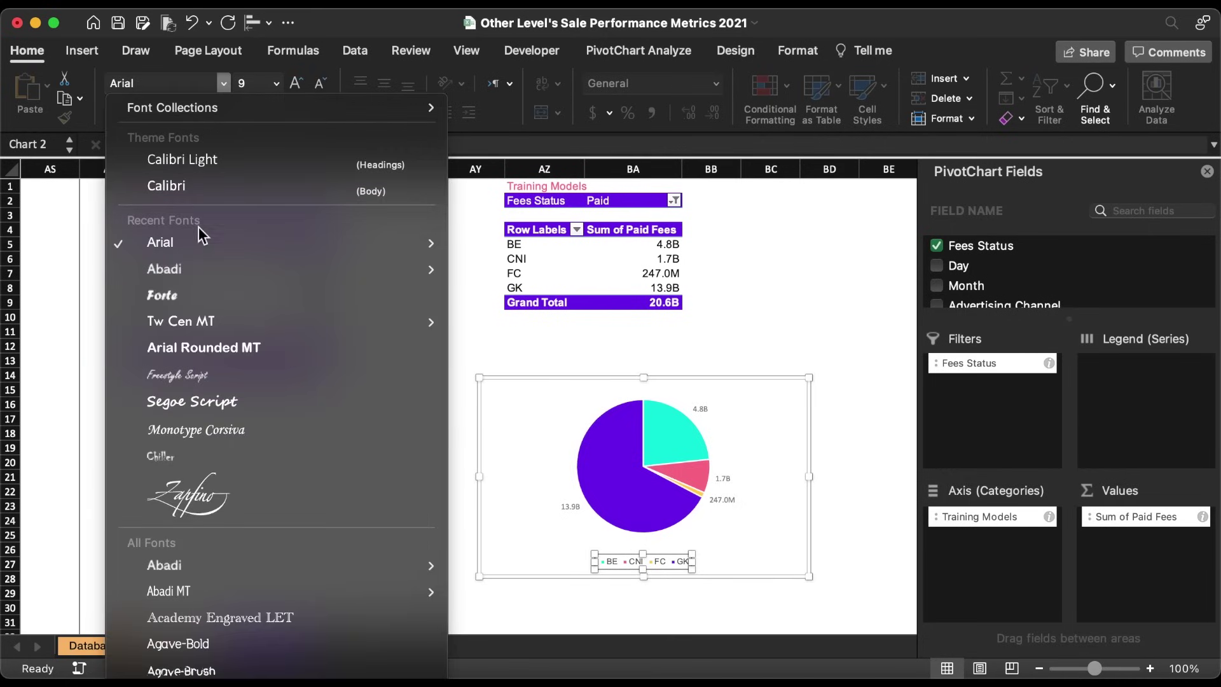
left_click(205, 244)
Cut the pie chart from Pivottables and paste it onto the Dashboard sheet.
left_click(741, 381)
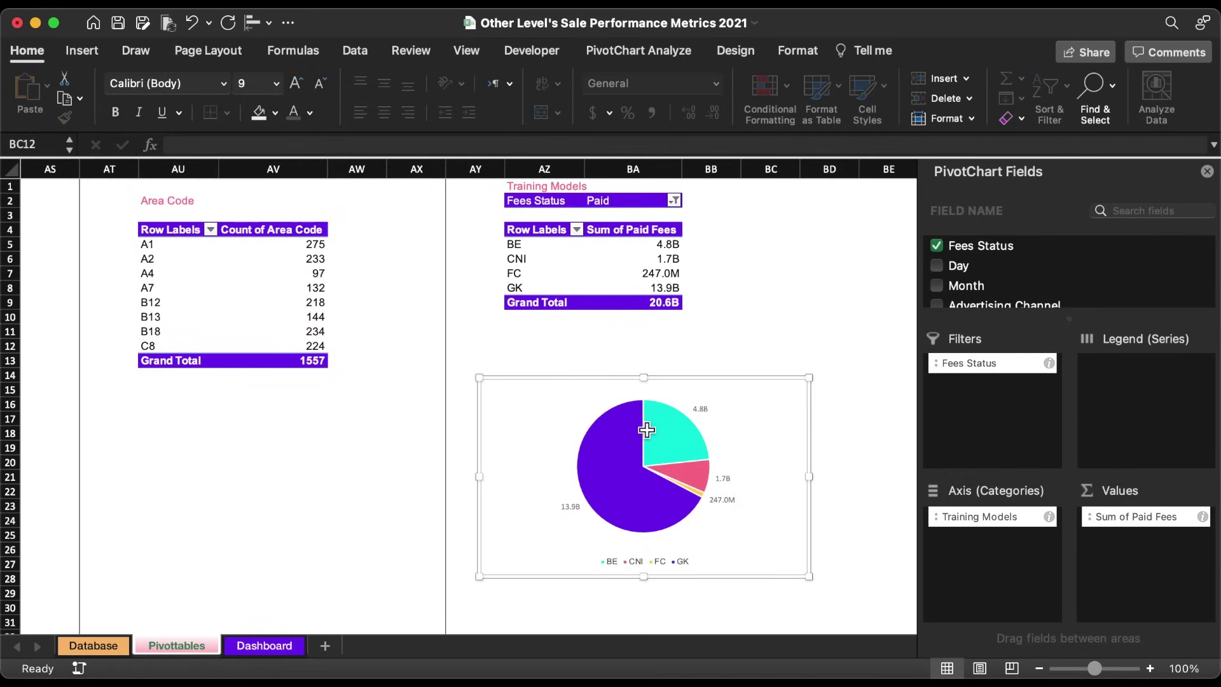
key("super+x")
left_click(266, 643)
key("super+v")
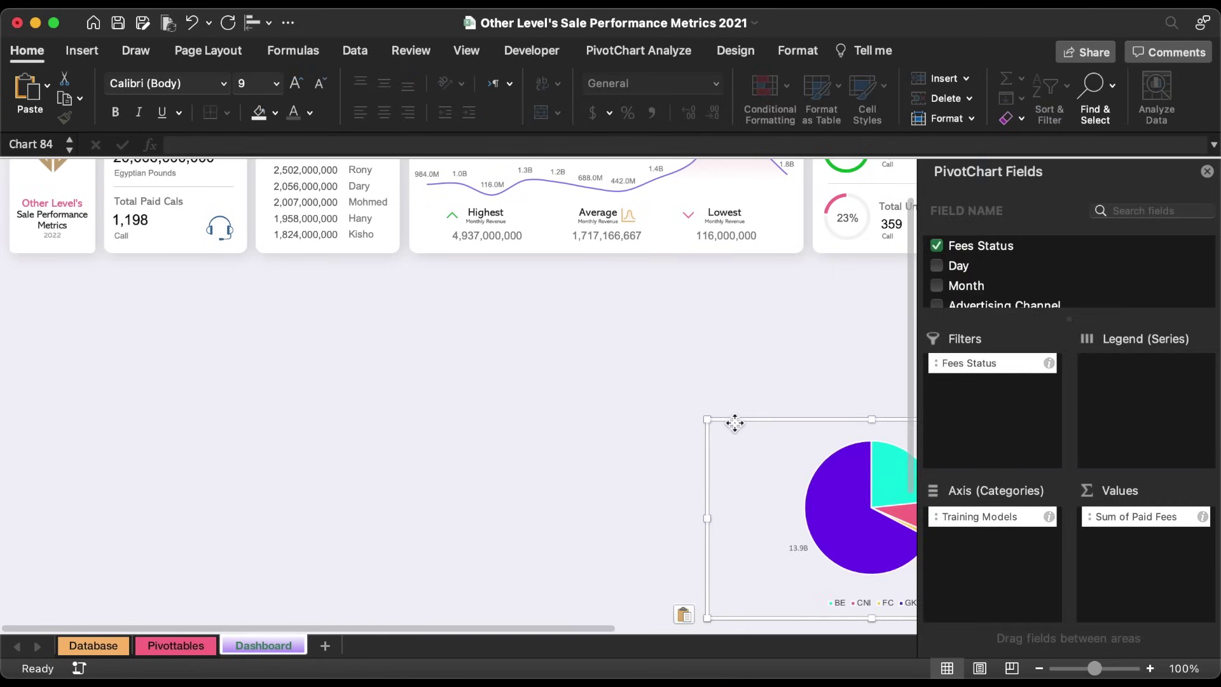
Resize the pie chart to 2.46" high by 3.35" wide.
left_click(1207, 171)
left_click_drag(742, 421, 986, 408)
left_click(797, 50)
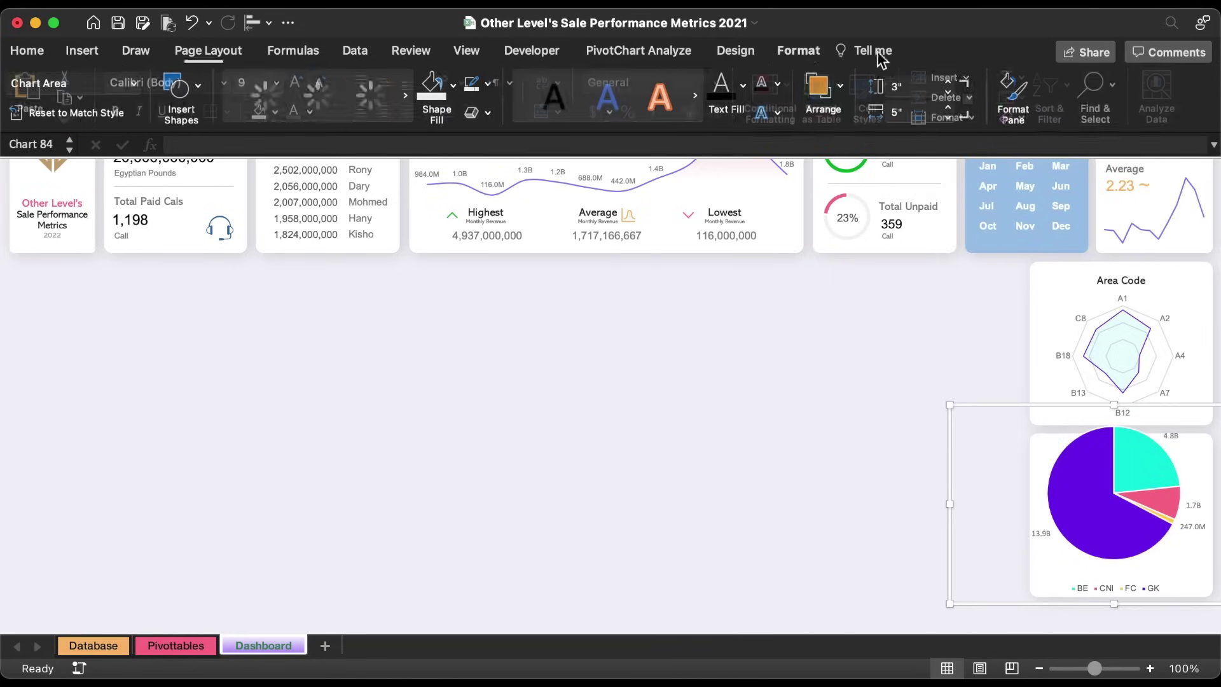
left_click(919, 86)
type("2.46")
left_click(927, 111)
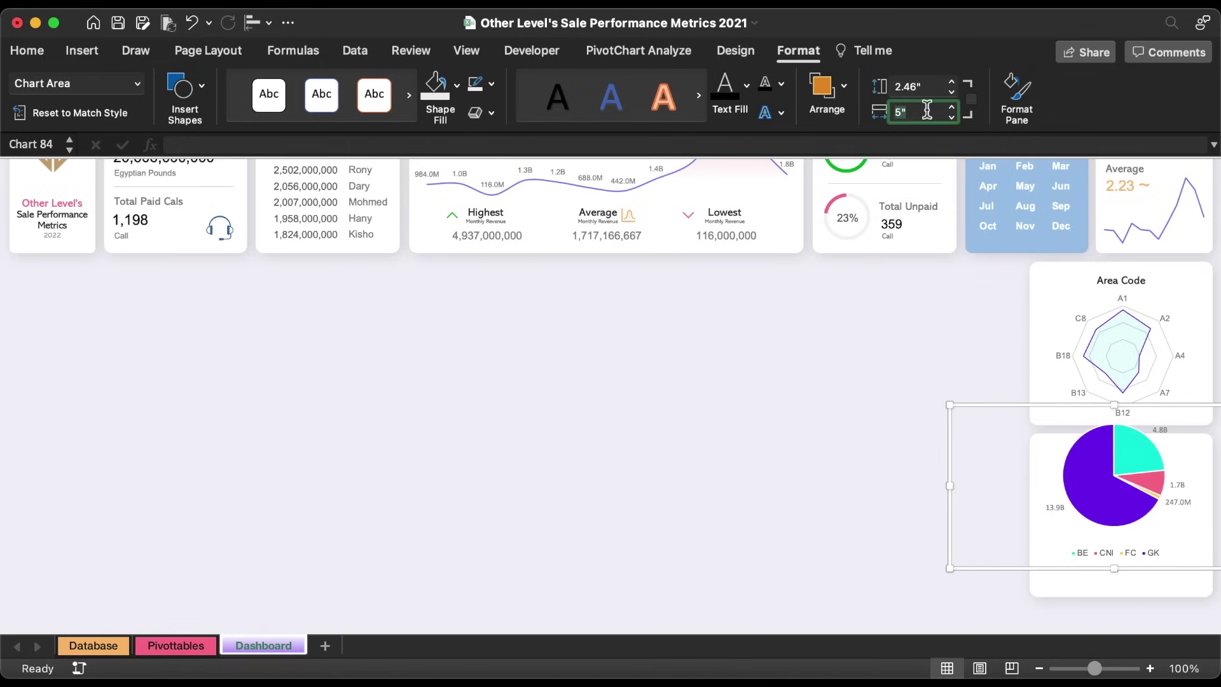
type("3.35")
key("Return")
Centre the chart on the white card below the Area Code radar.
left_click_drag(969, 409, 1033, 437)
left_click(1047, 441, "shift")
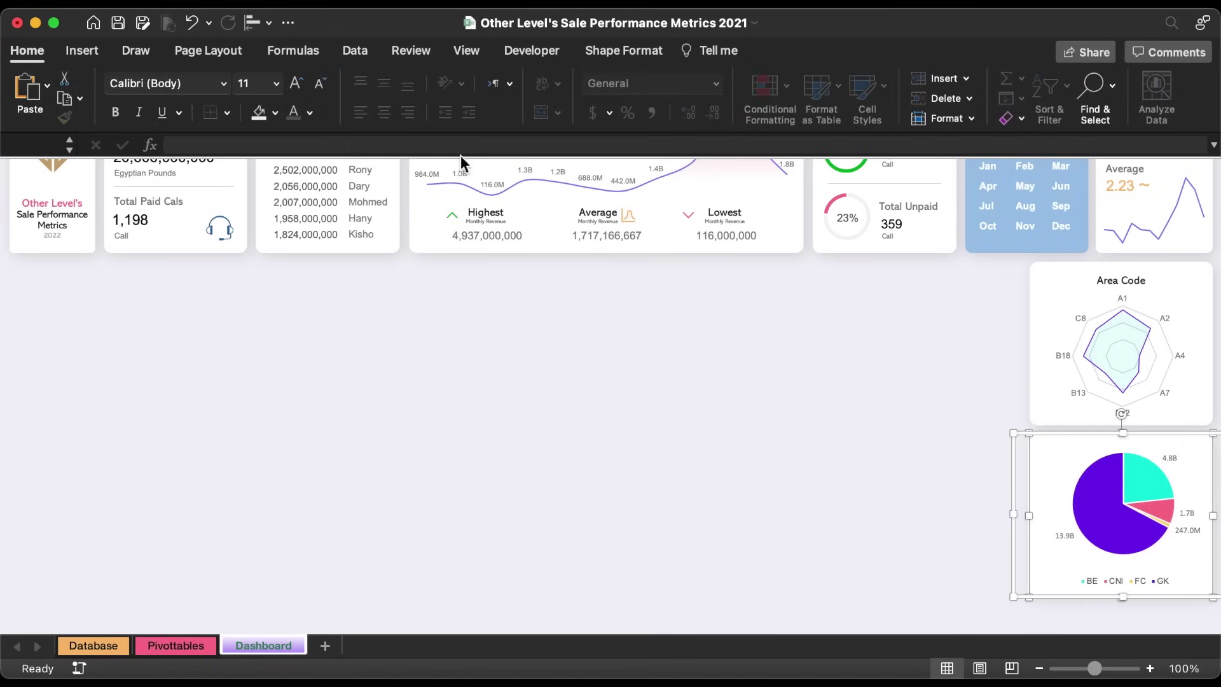
left_click(270, 23)
left_click(292, 89)
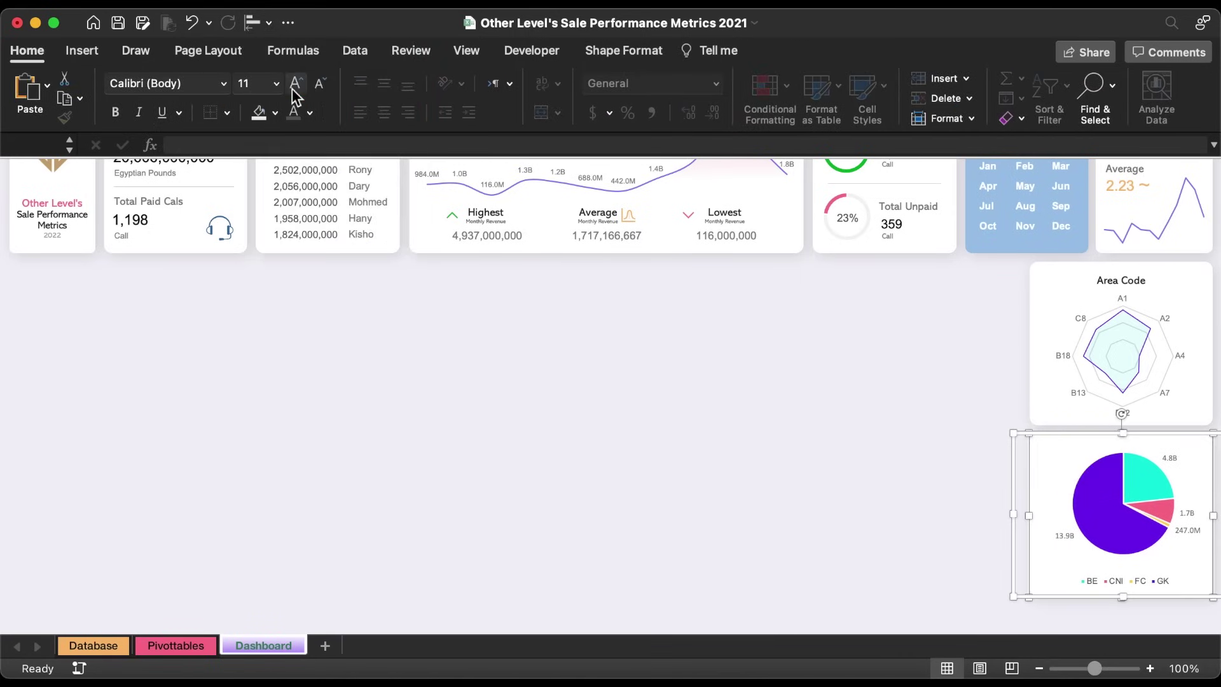
Draw a 1.4-inch circle centred over the pie chart.
left_click(794, 469)
left_click(82, 50)
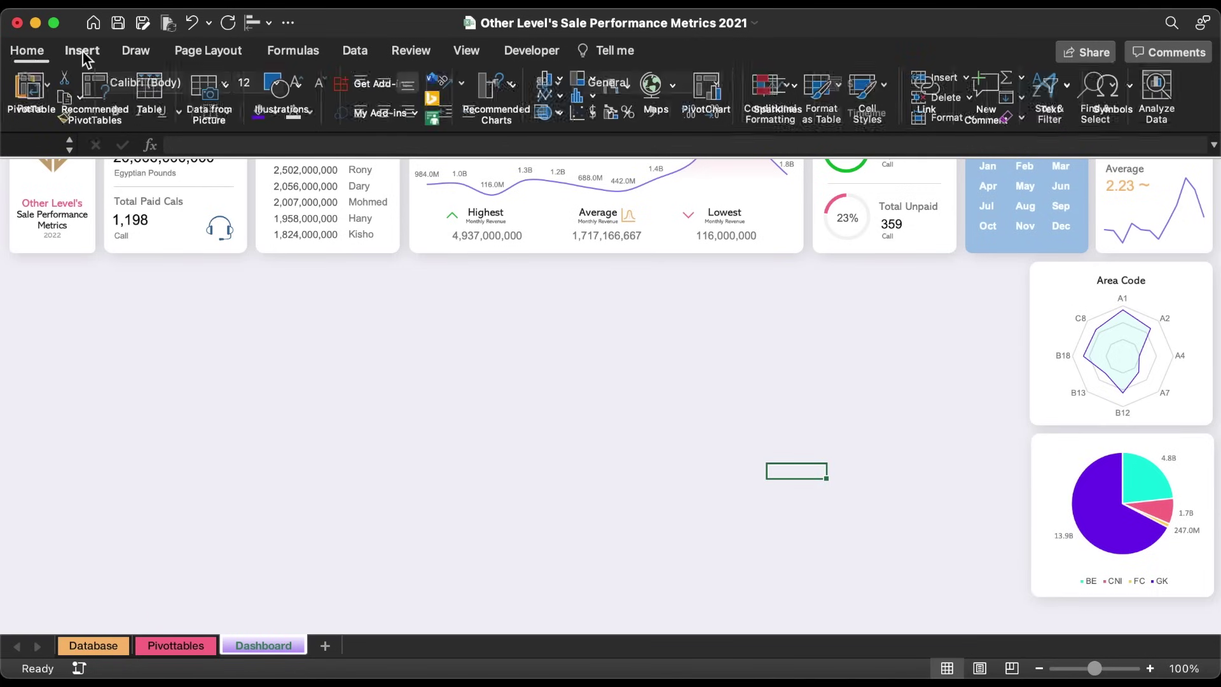
left_click(289, 101)
left_click(223, 146)
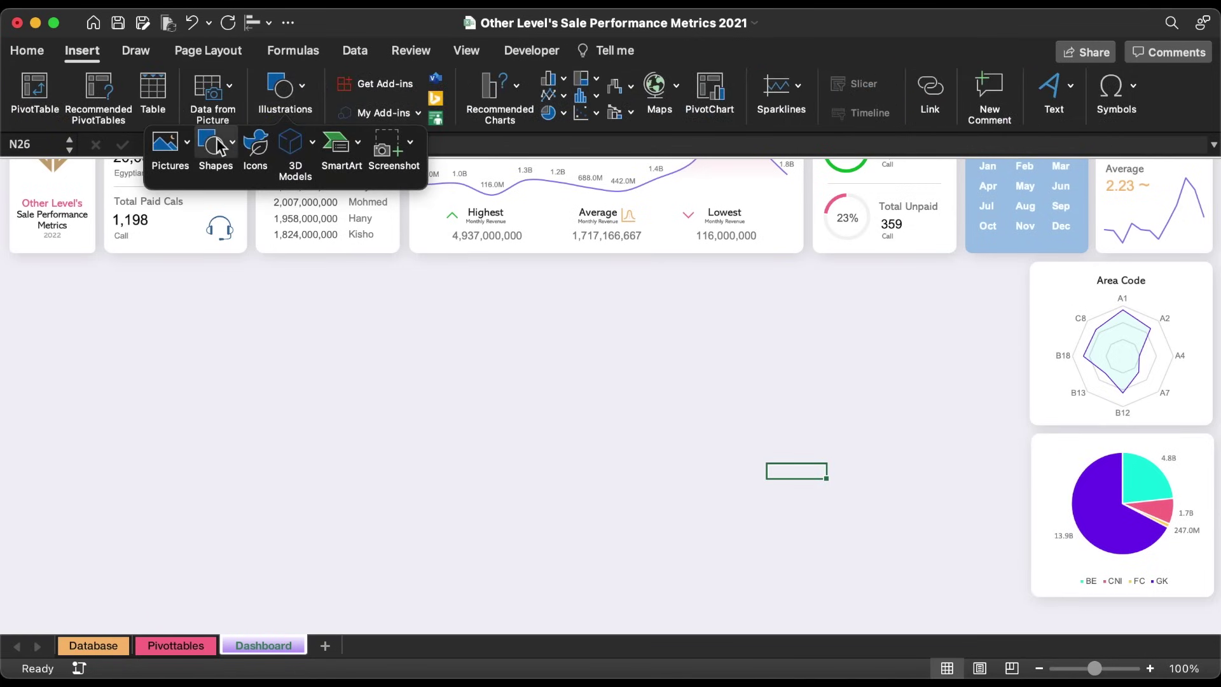
left_click(426, 205)
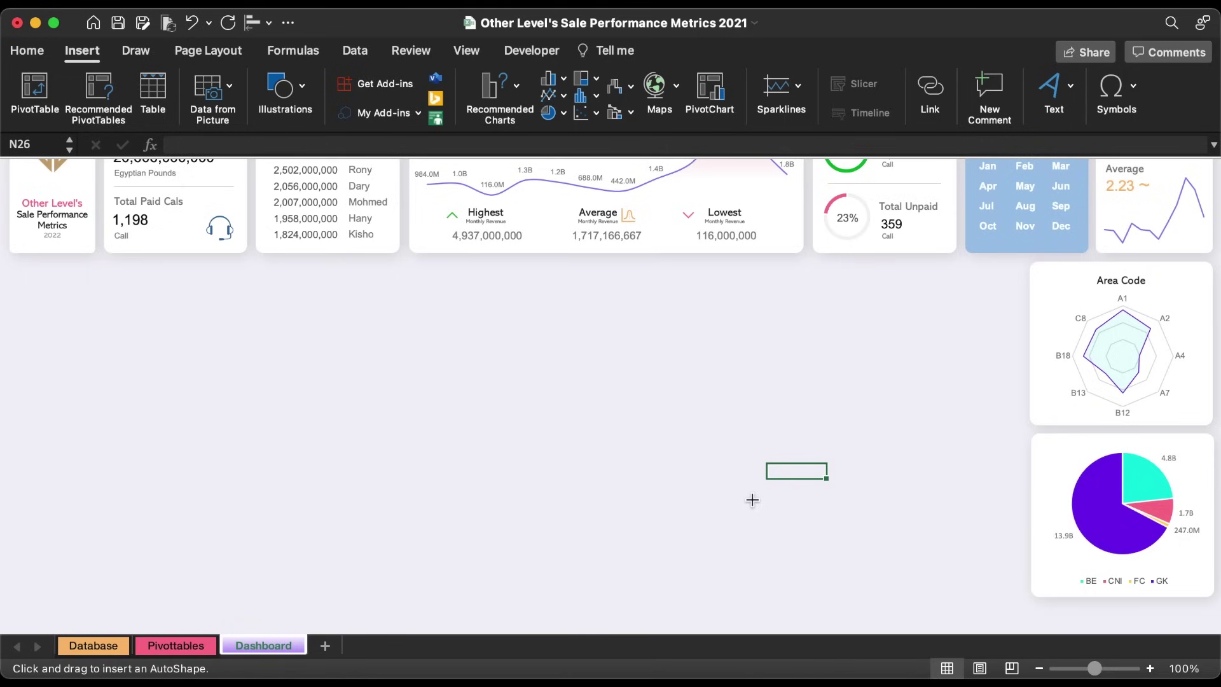
left_click_drag(754, 475, 1111, 511)
left_click_drag(1072, 456, 1075, 456)
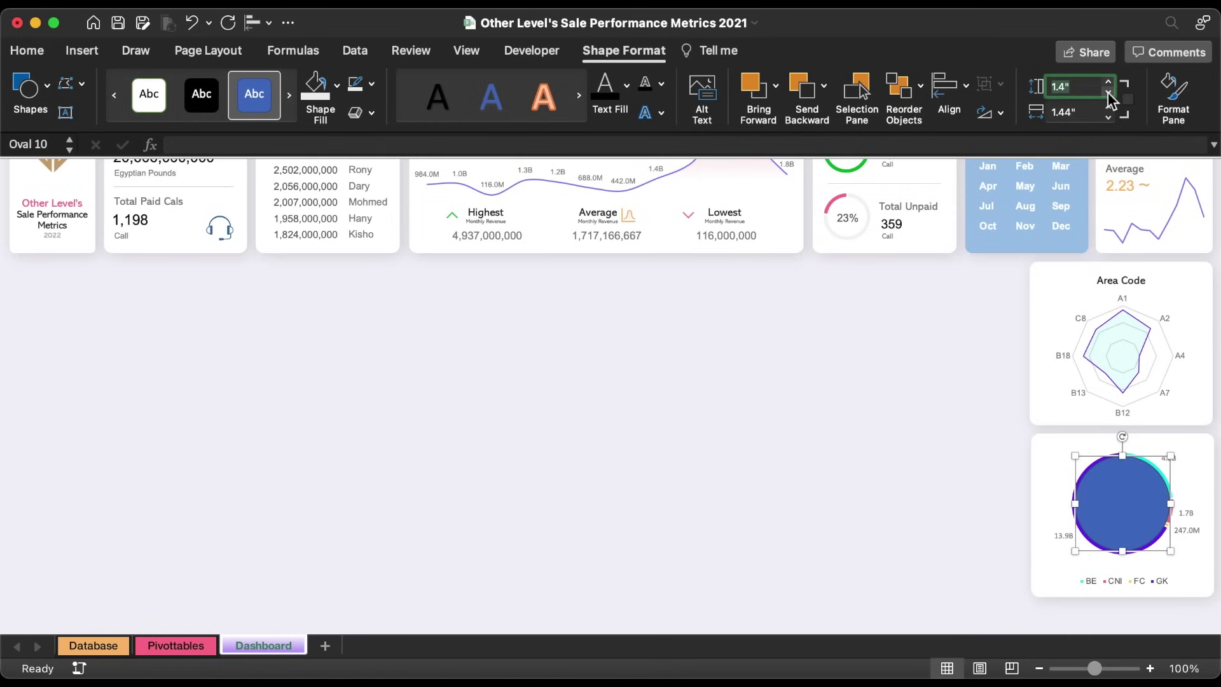
left_click(1108, 117)
left_click_drag(1127, 510, 1129, 512)
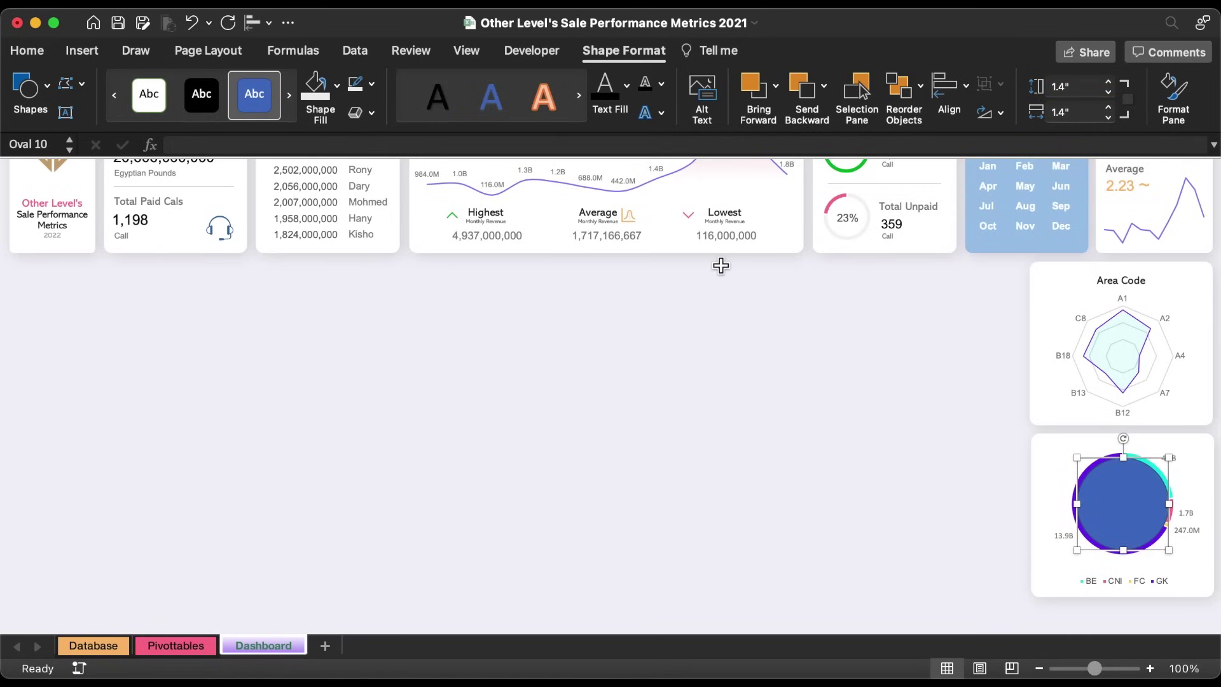
Give the circle no outline and a white fill.
left_click(372, 83)
left_click(375, 139)
left_click(337, 85)
left_click(316, 196)
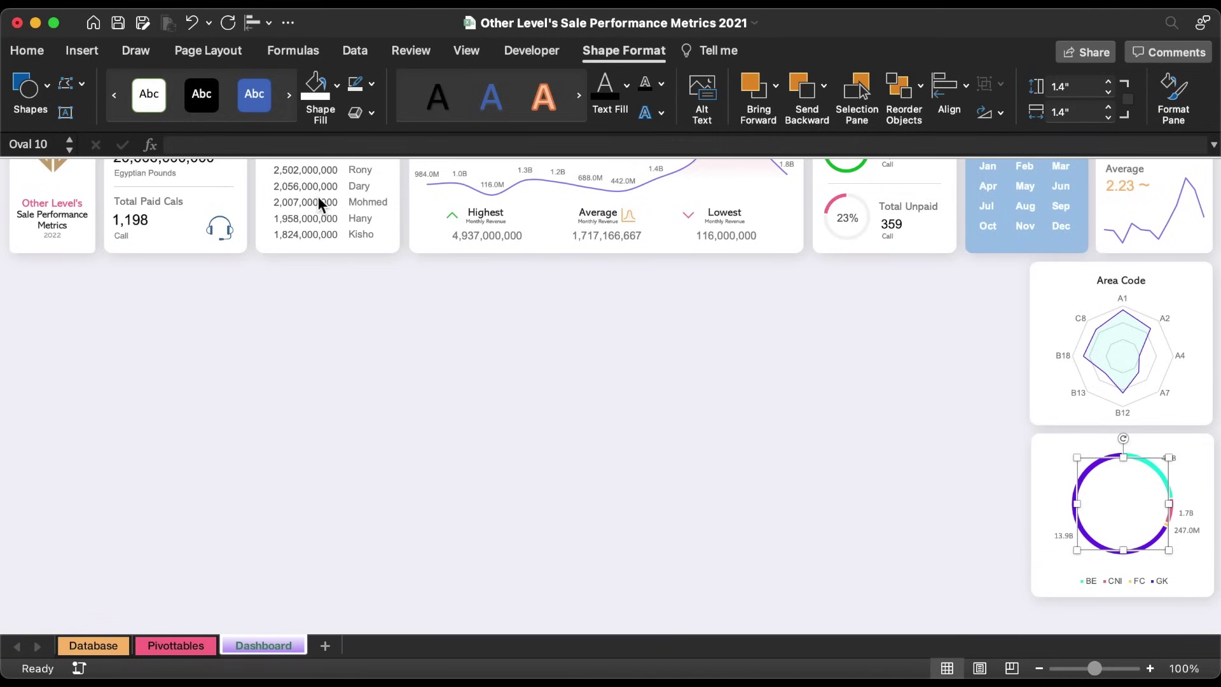
left_click(876, 445)
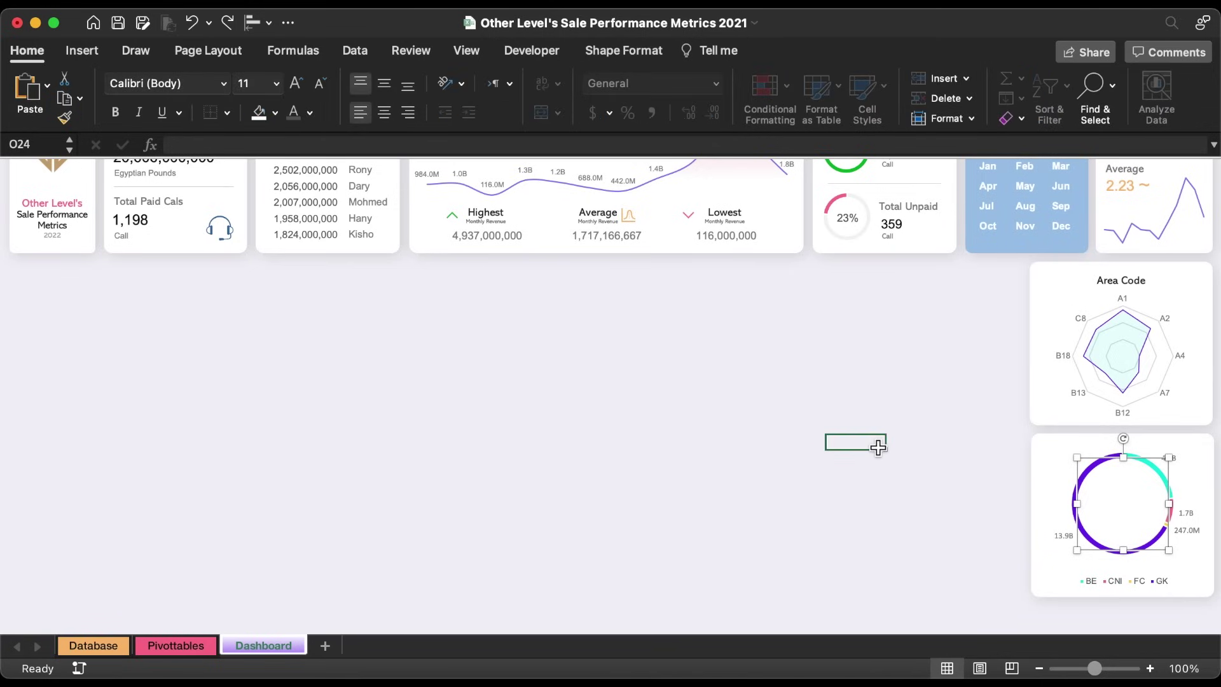
Move the Area Code title into the donut centre and retype it as 'Training Models'.
left_click(1104, 307)
left_click_drag(1105, 307, 1117, 502)
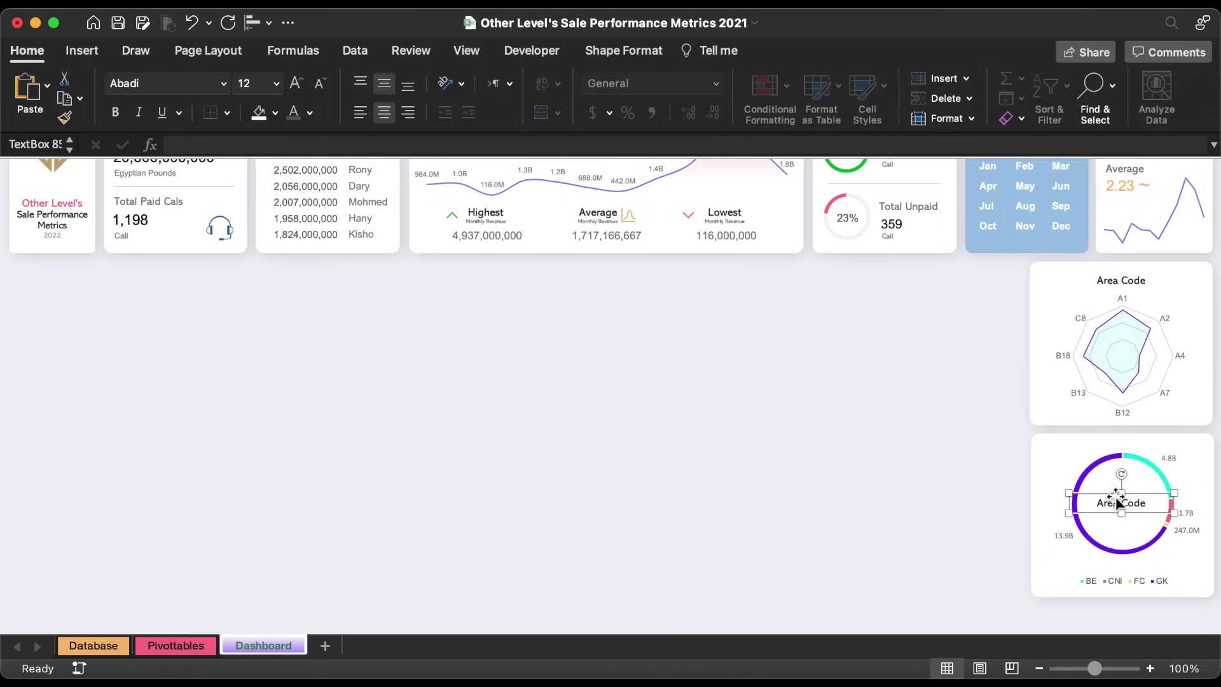
type("Training Models")
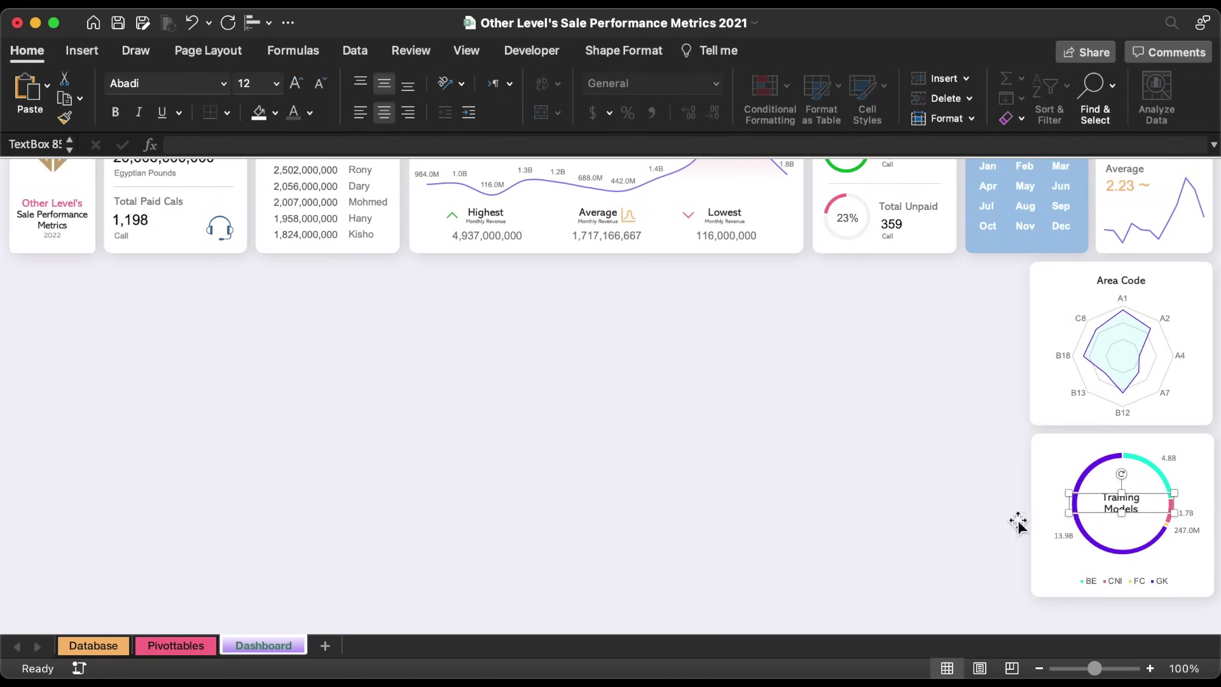
left_click_drag(1124, 515, 1125, 541)
left_click(974, 442)
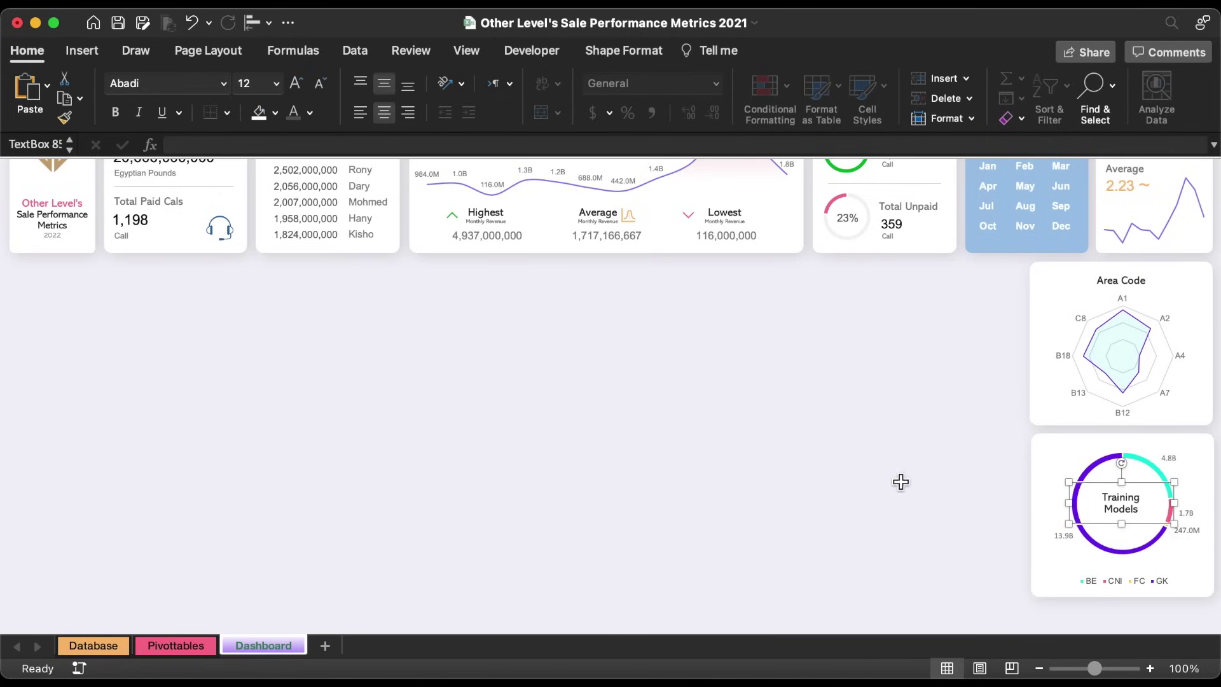
Set the donut chart's data label font to Arial.
left_click(1170, 465)
left_click(224, 83)
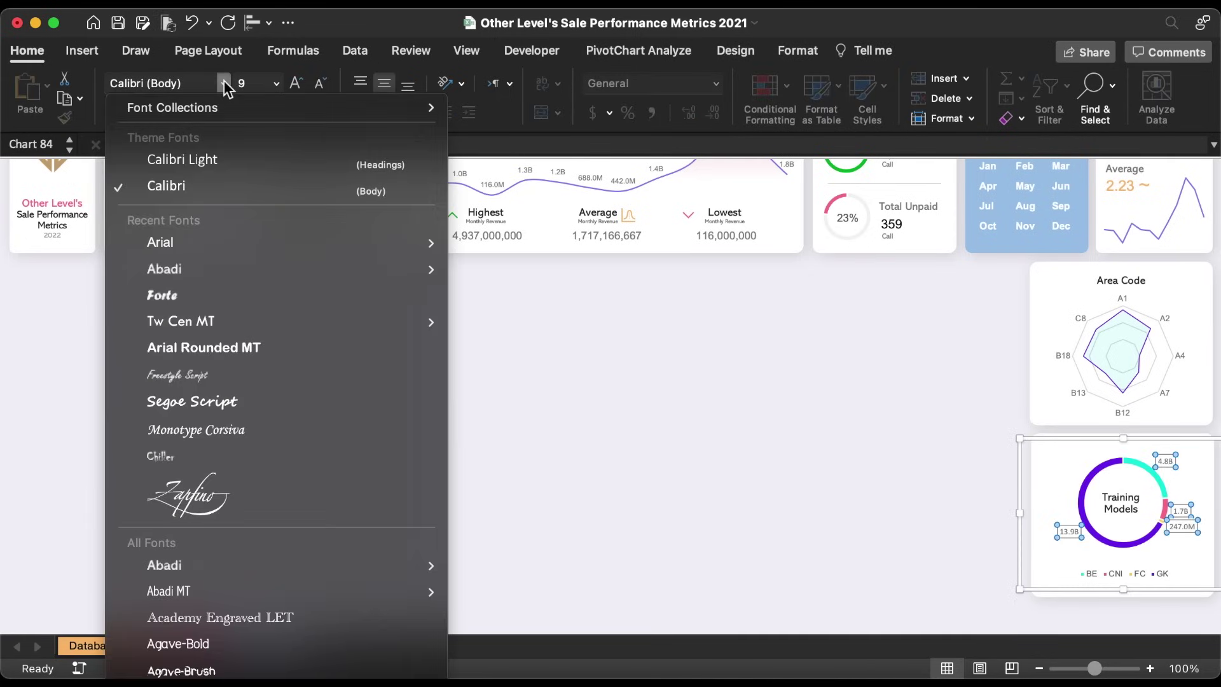
left_click(172, 244)
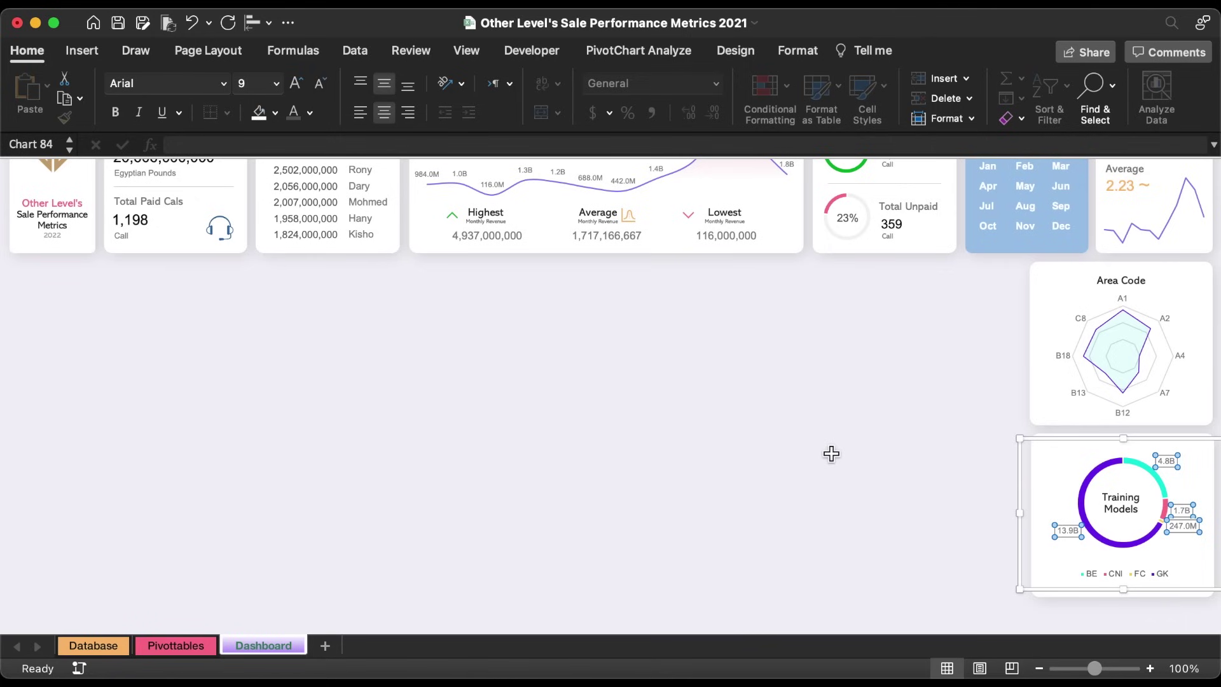
left_click(831, 452)
scroll(831, 453, "up", 3)
Move the white rounded card left and stretch it taller down the sheet.
left_click_drag(1071, 306, 879, 306)
scroll(908, 502, "down", 3)
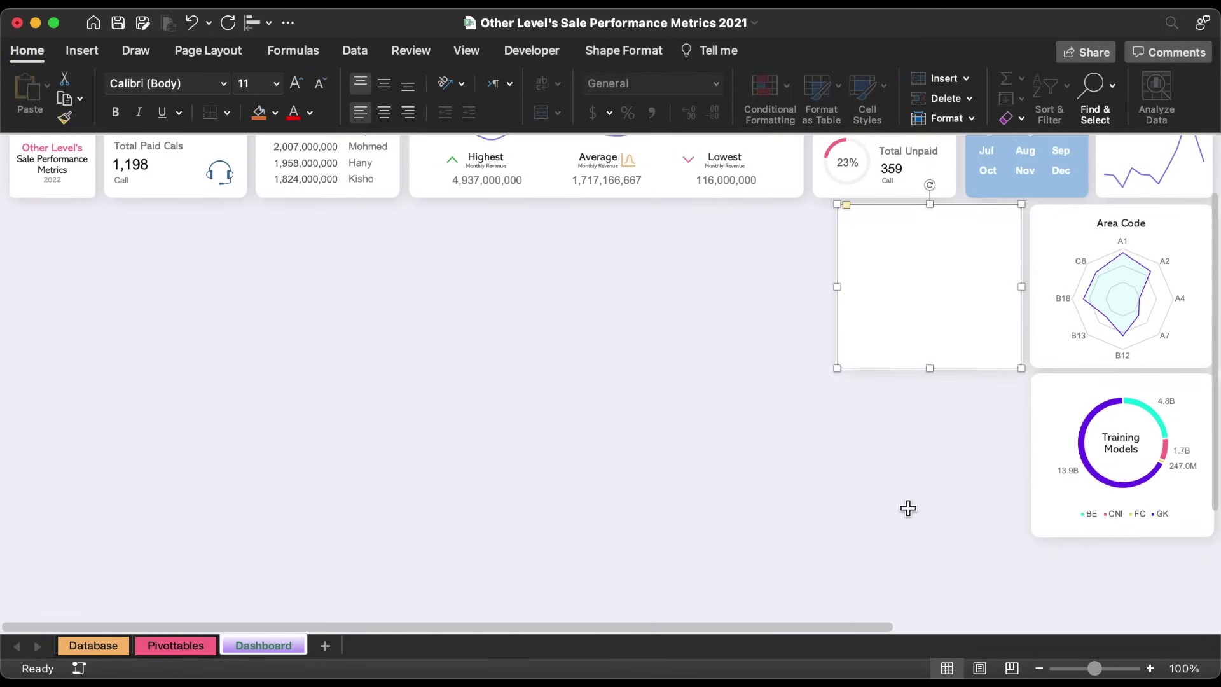
left_click_drag(930, 360, 967, 528)
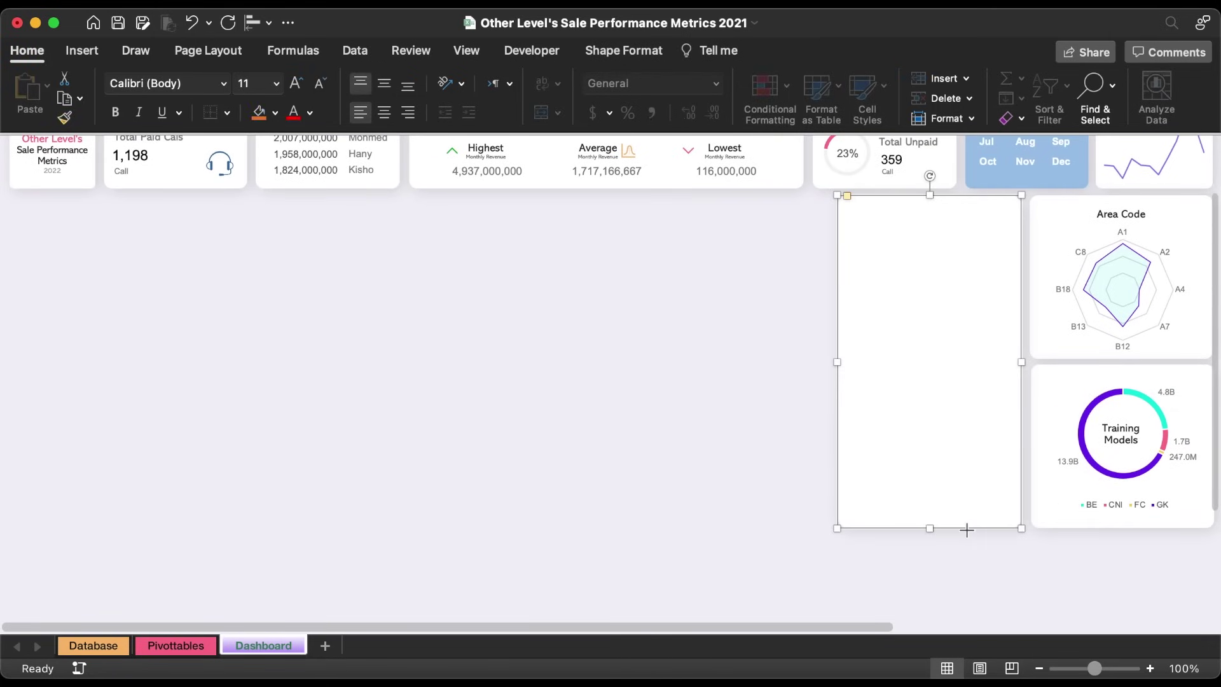
scroll(760, 354, "up", 3)
left_click(760, 354)
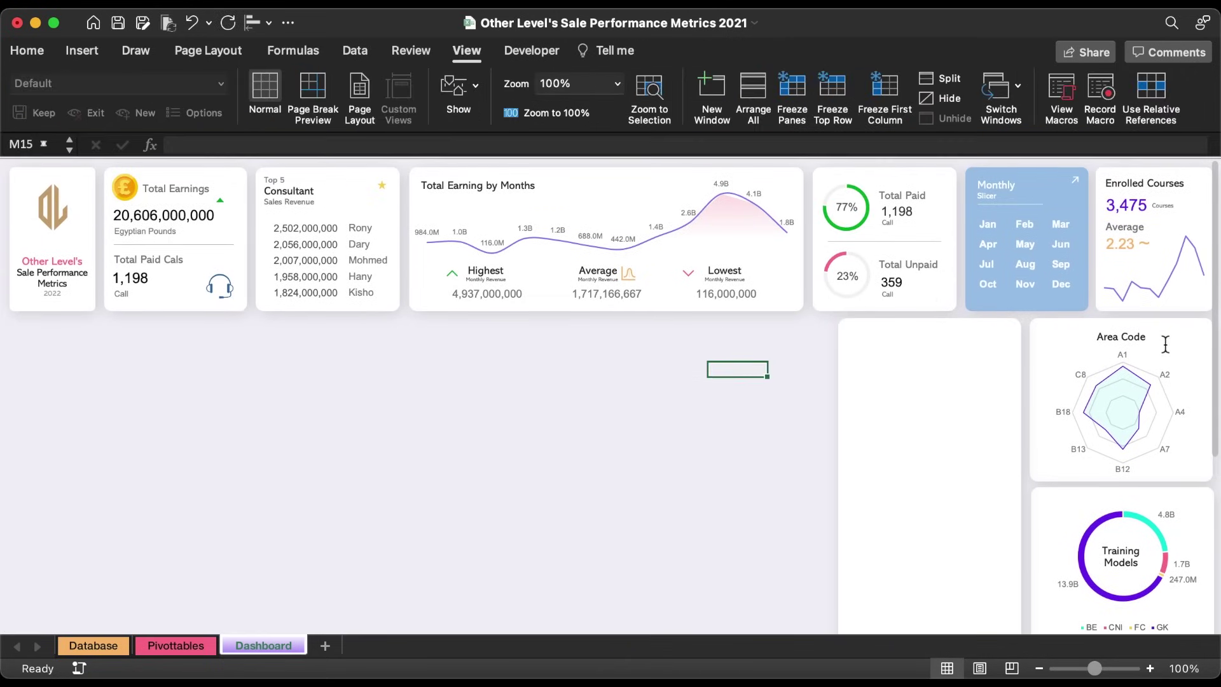
Copy the Area Code title onto the card, left-aligned, as 'Training Level's Fees by Sales Team' with 'by Sales Team' grey.
left_click(1138, 337)
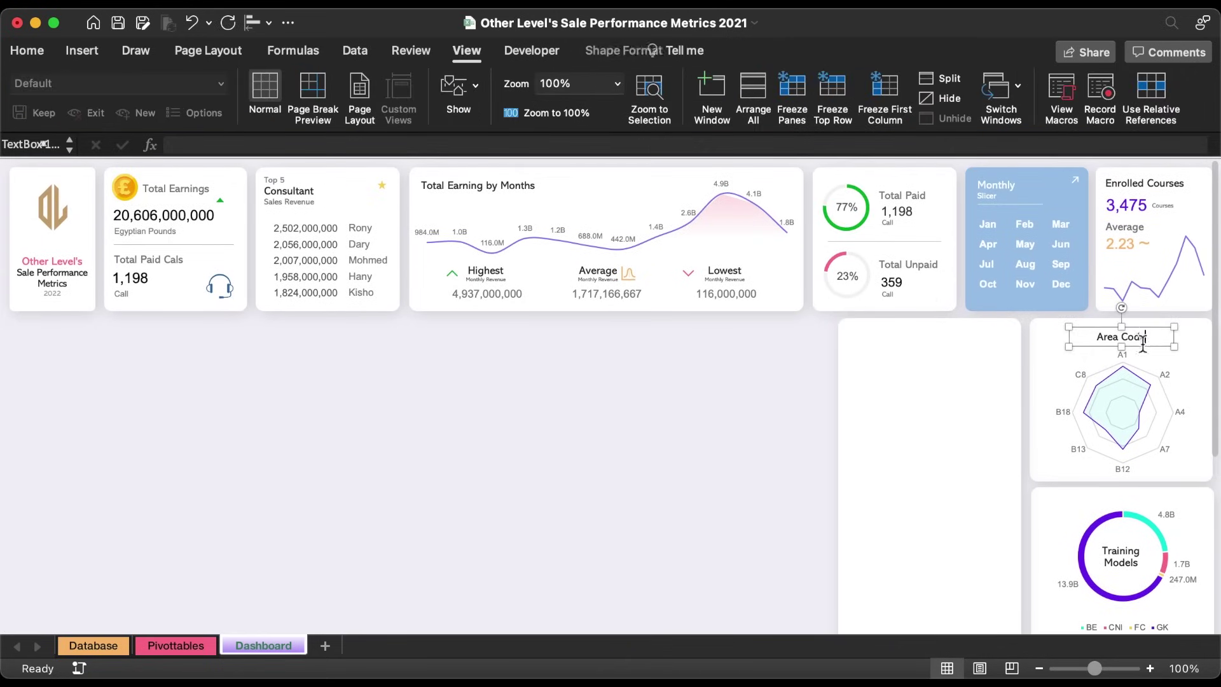
left_click_drag(1143, 351, 921, 348)
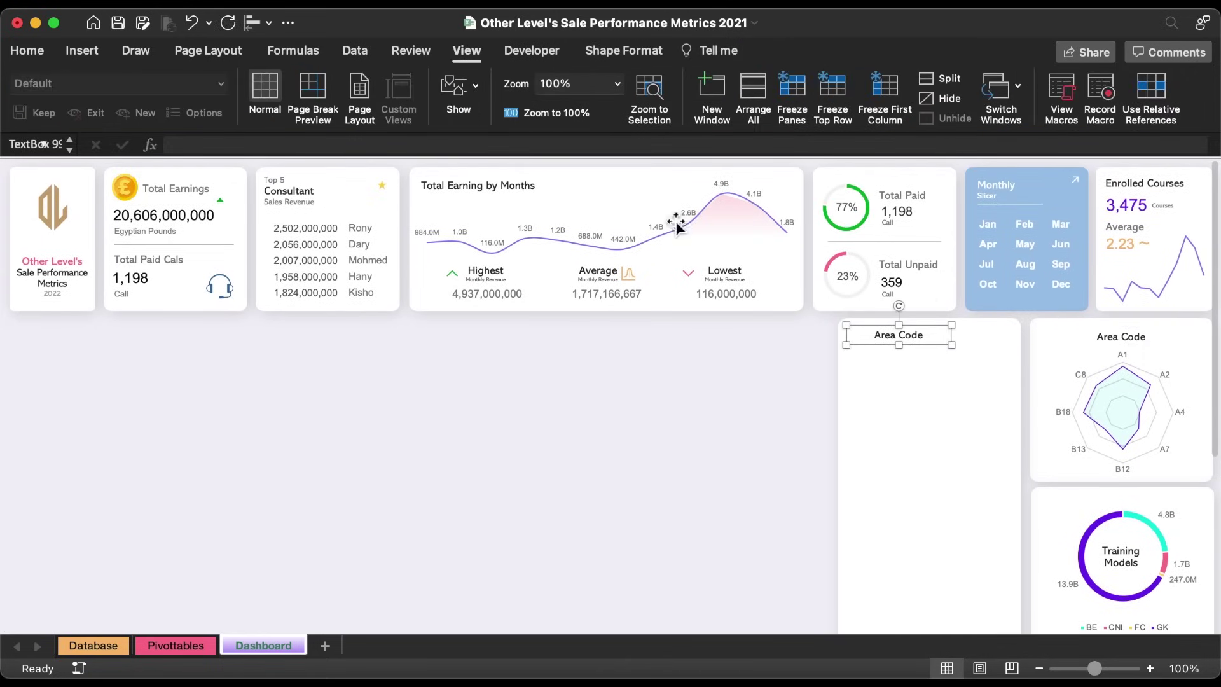
left_click(30, 51)
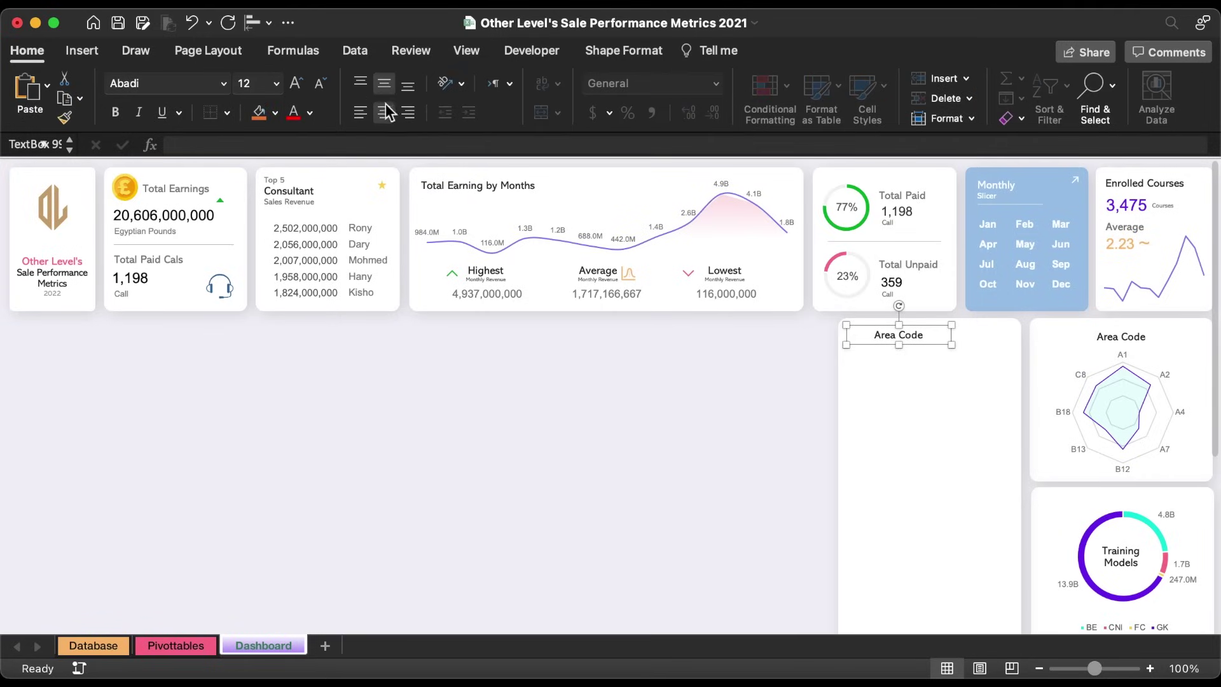
left_click(359, 114)
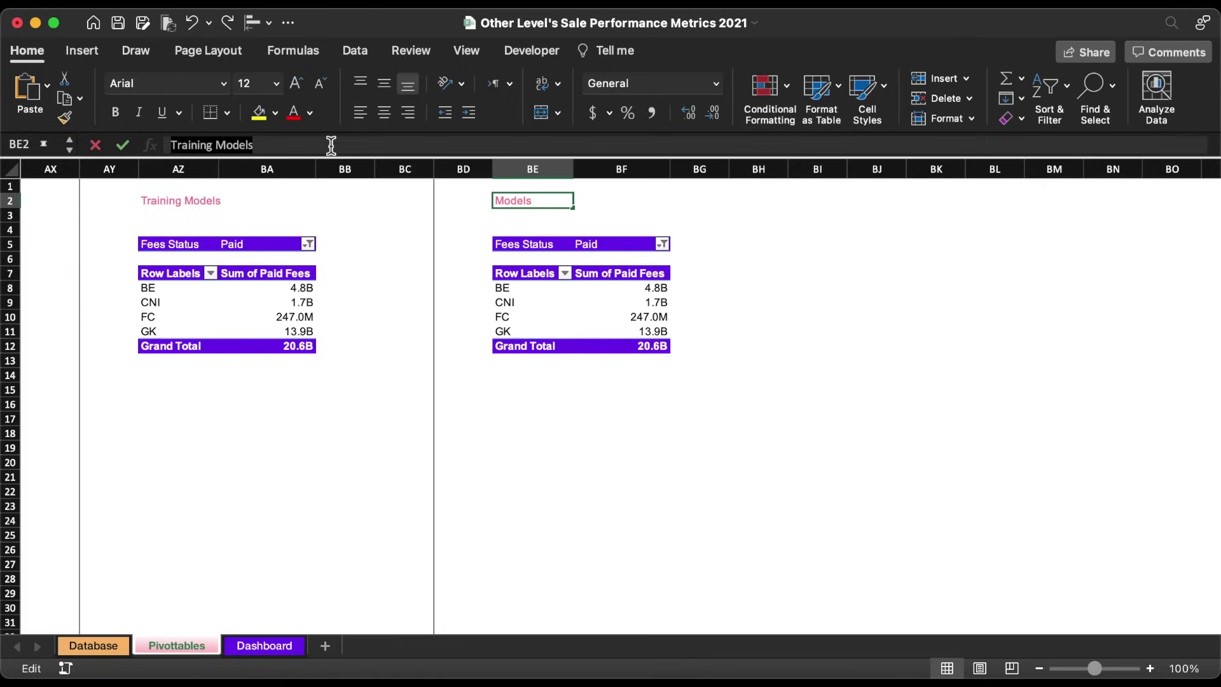
type("Fees by Sales Team")
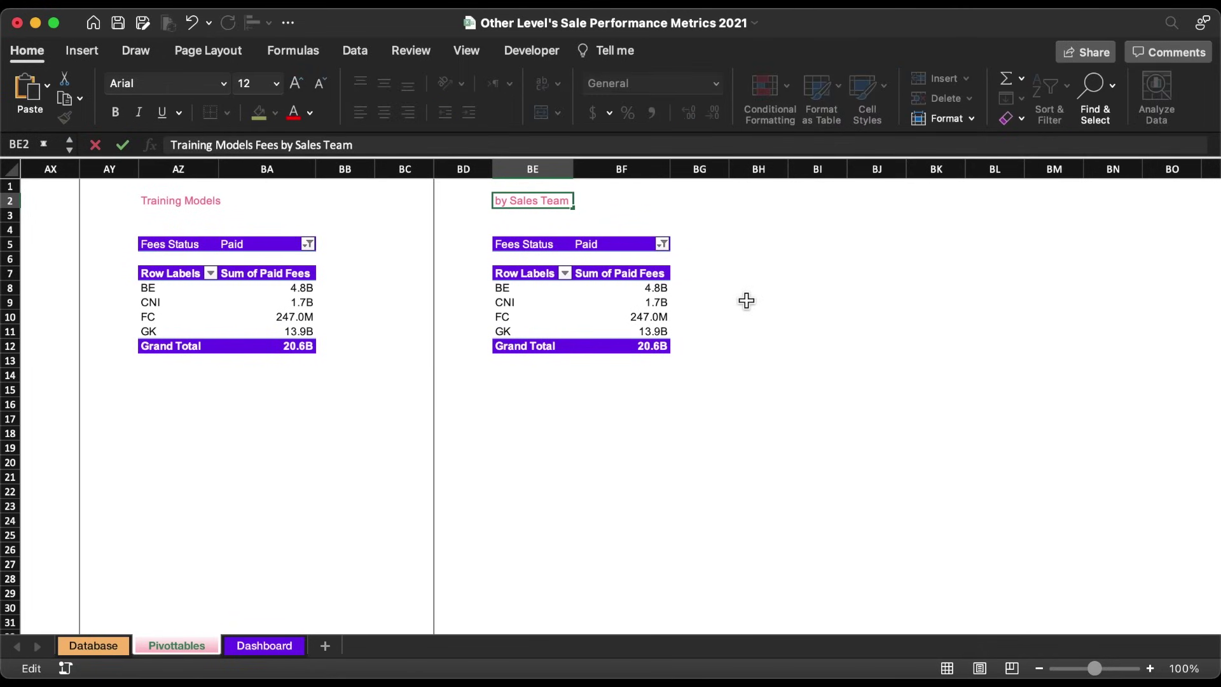
left_click(746, 300)
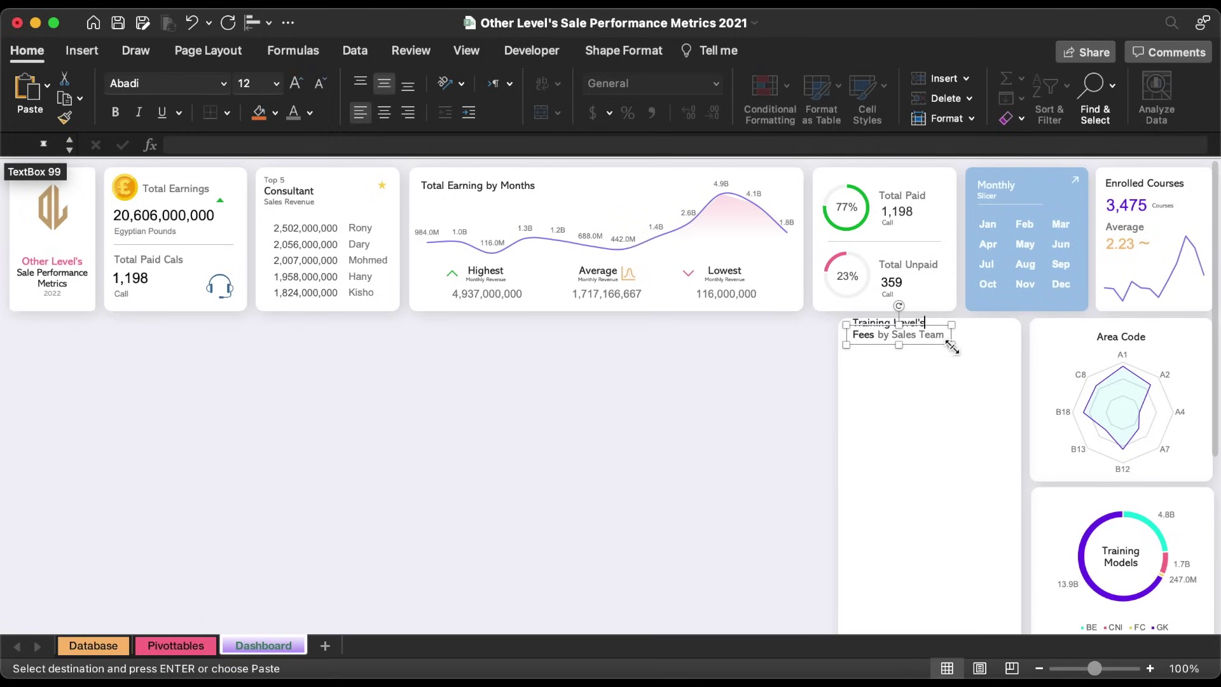
left_click_drag(951, 345, 996, 352)
left_click(310, 113)
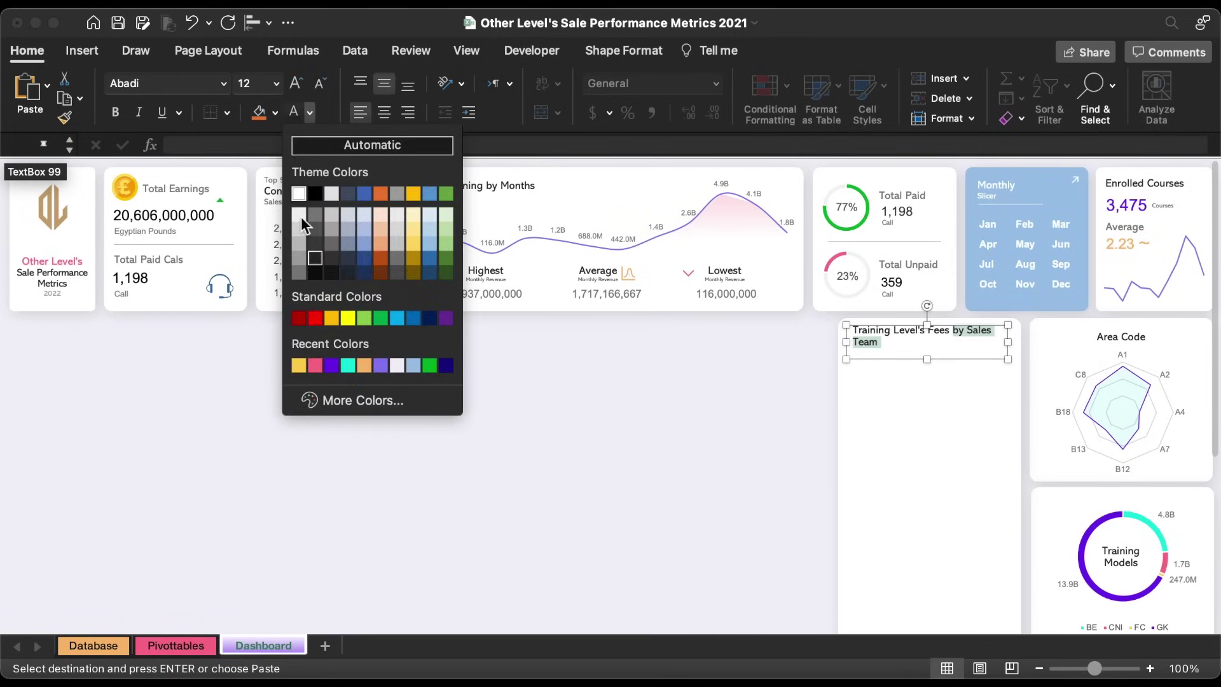
left_click(298, 273)
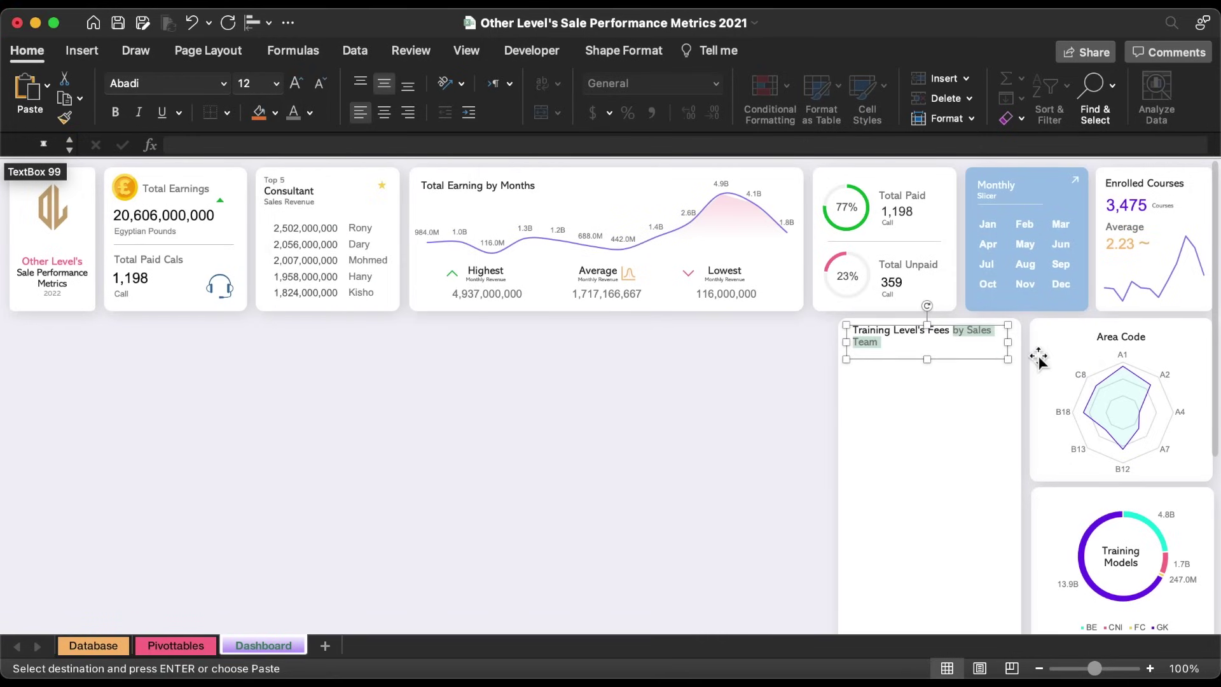
left_click_drag(1009, 349, 1052, 333)
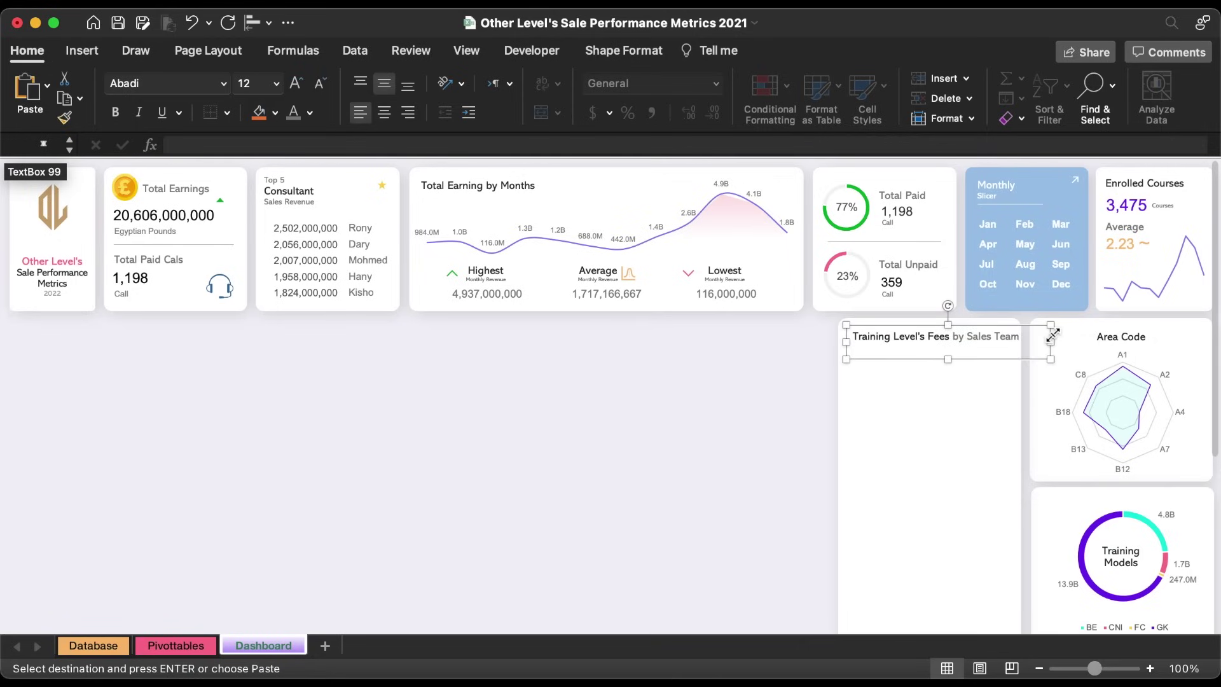
Widen the white card to the left and shift the title onto it.
left_click(890, 395)
left_click_drag(837, 484, 814, 484)
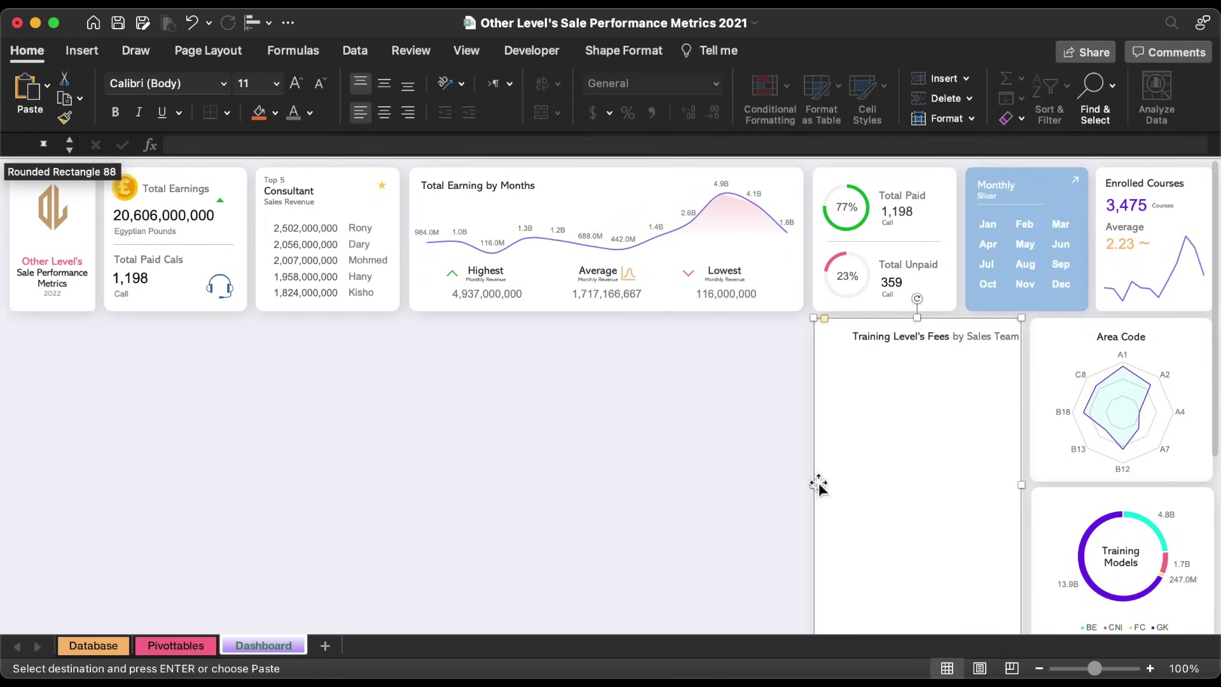
left_click(905, 337)
mouse_move(927, 362)
left_mouse_down()
mouse_move(899, 362)
mouse_move(916, 351)
left_mouse_up()
left_click(735, 384)
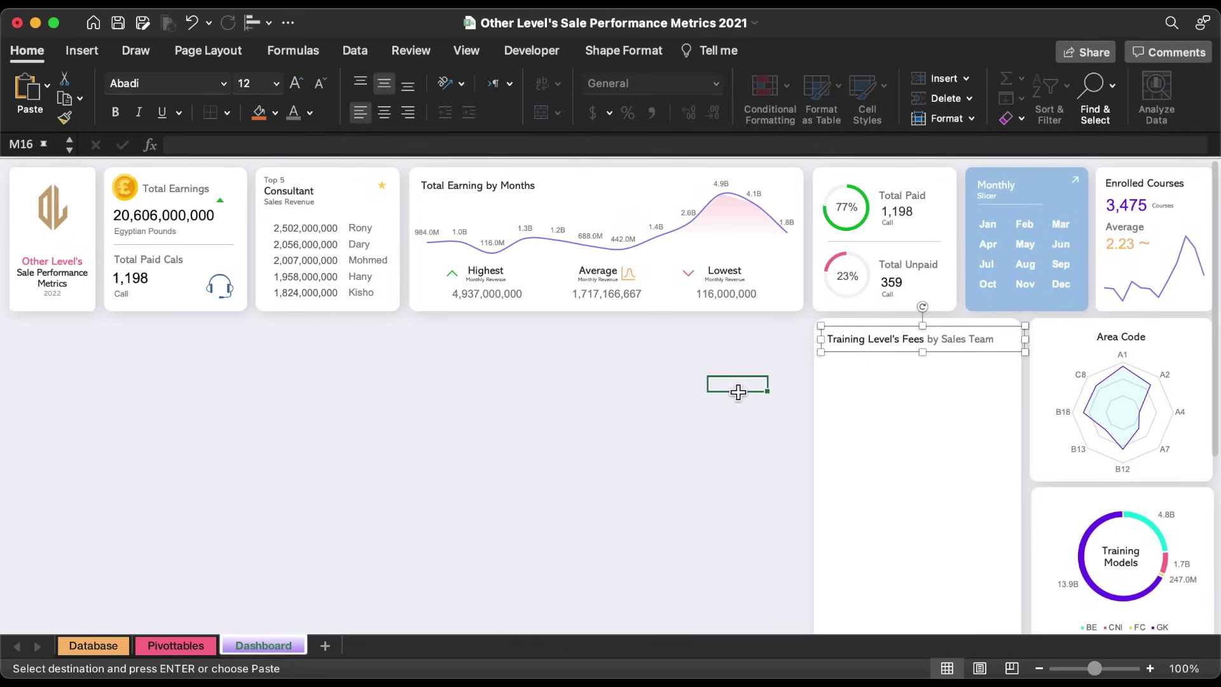
Duplicate the pivot in columns AX–BA by pasting a copy into column BC.
left_click(199, 647)
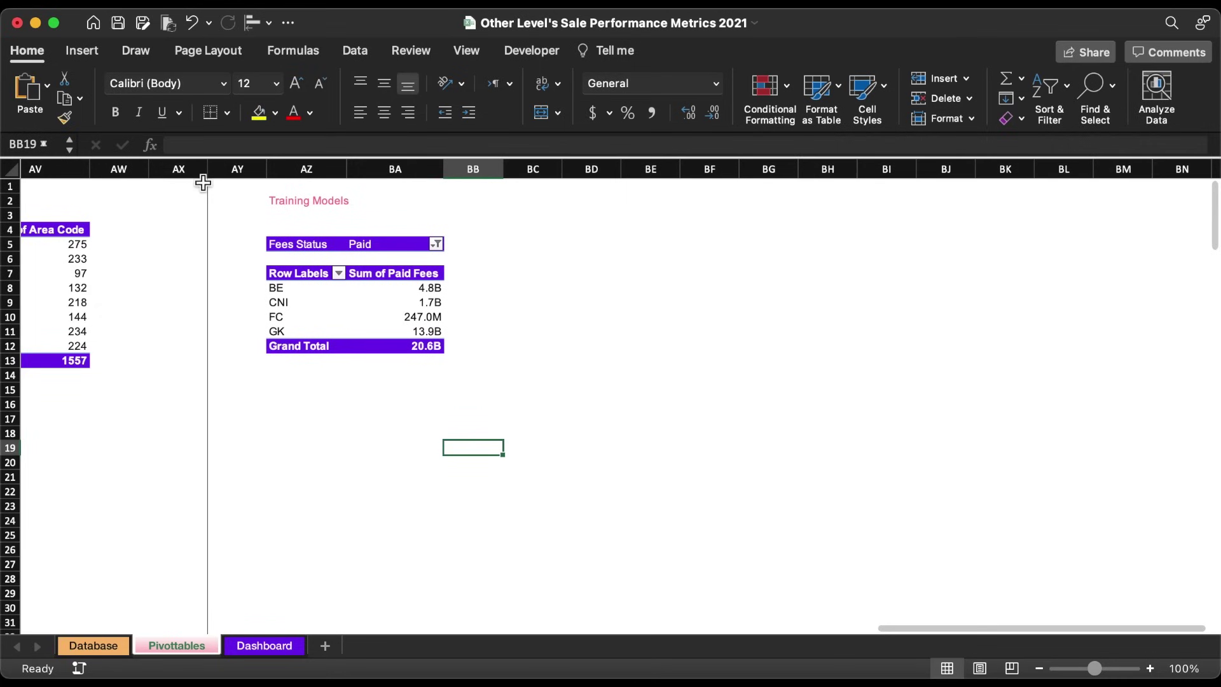
left_click_drag(198, 169, 484, 168)
key("super+c")
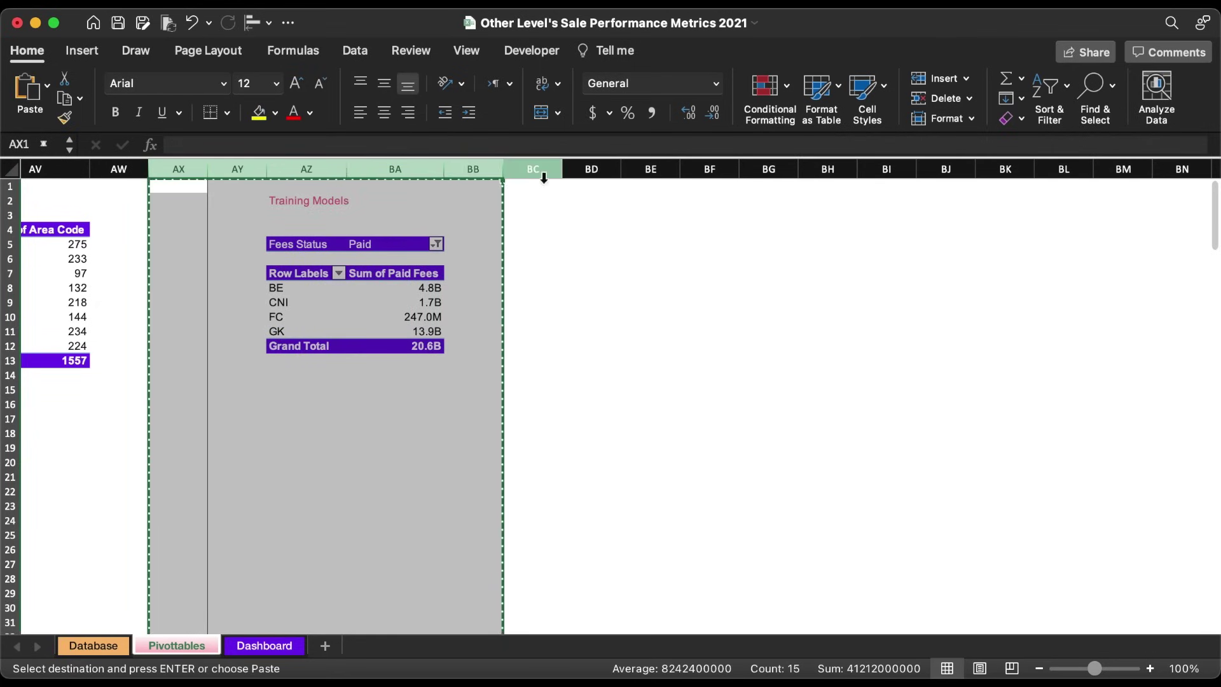
left_click(533, 169)
key("super+v")
Retitle the copied pivot in BE2 as Training Level's Fees by Sales Team.
left_click(693, 201)
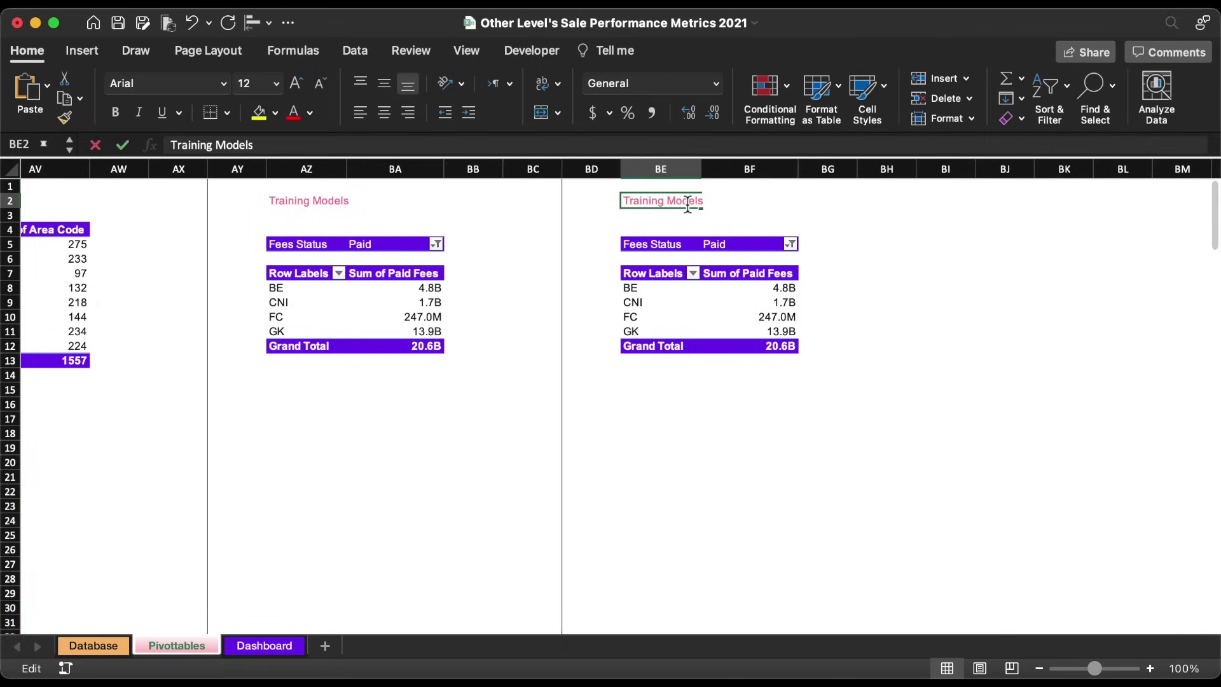
double_click(235, 145)
type("Level Fees by Sales Team")
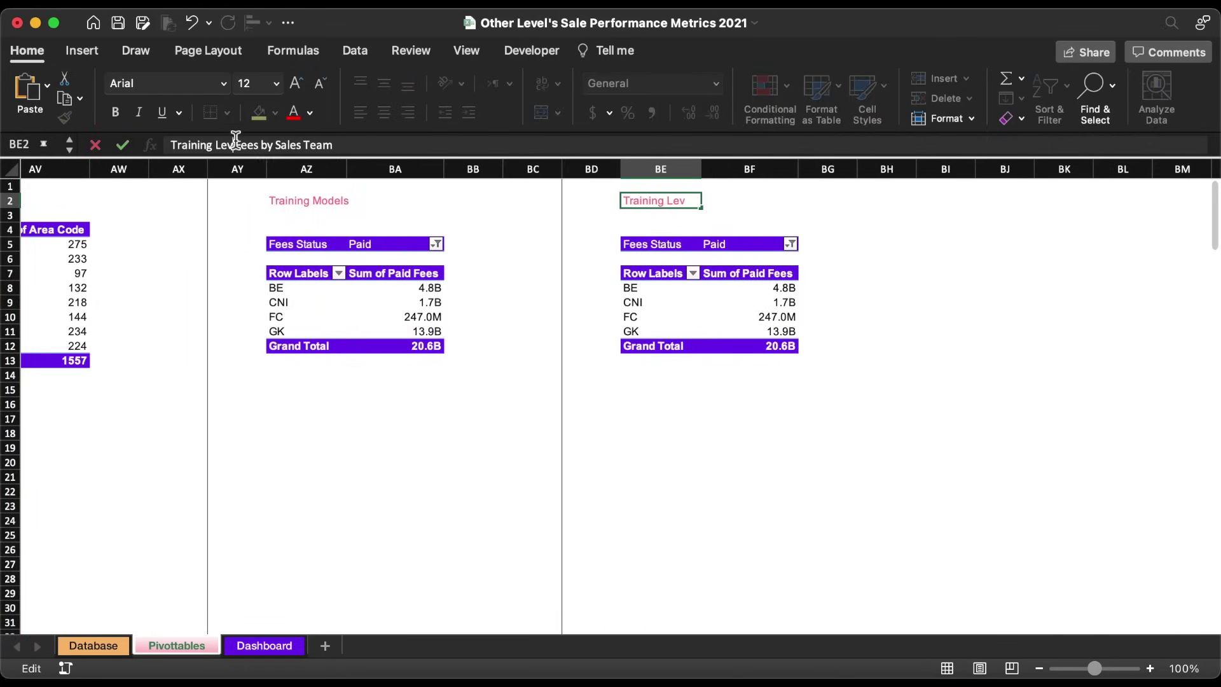
type("'s")
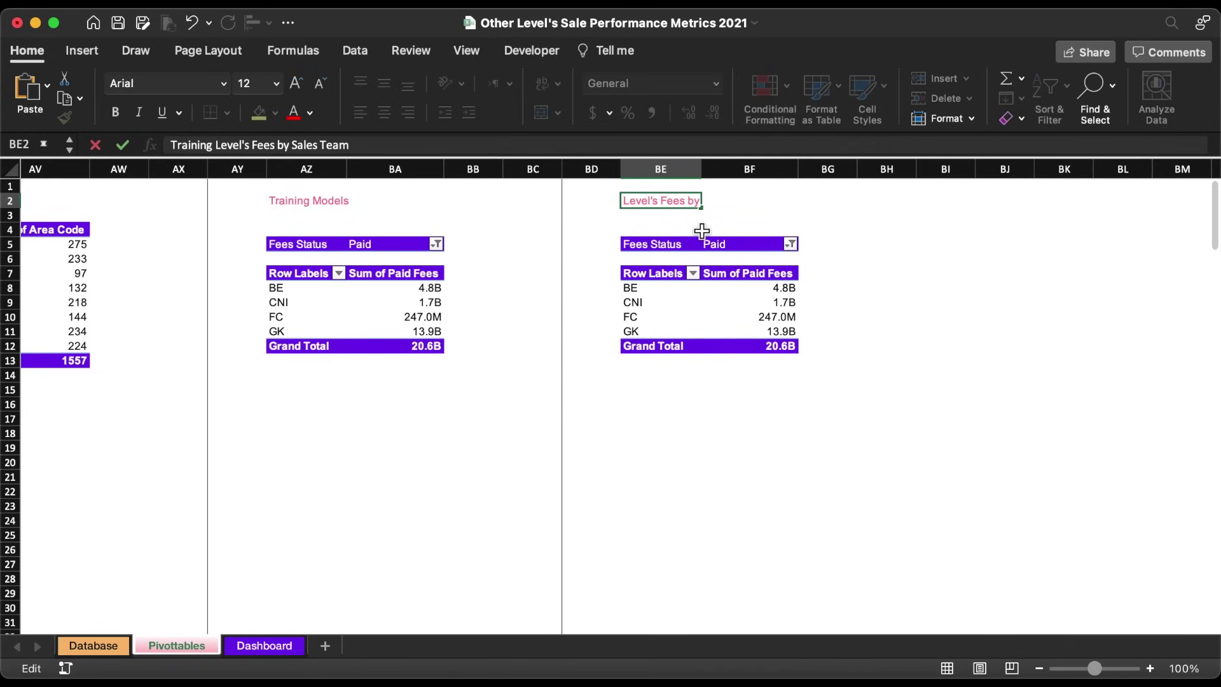
key("Return")
Replace Training Models with Training Levels in the pivot's rows.
left_click(760, 291)
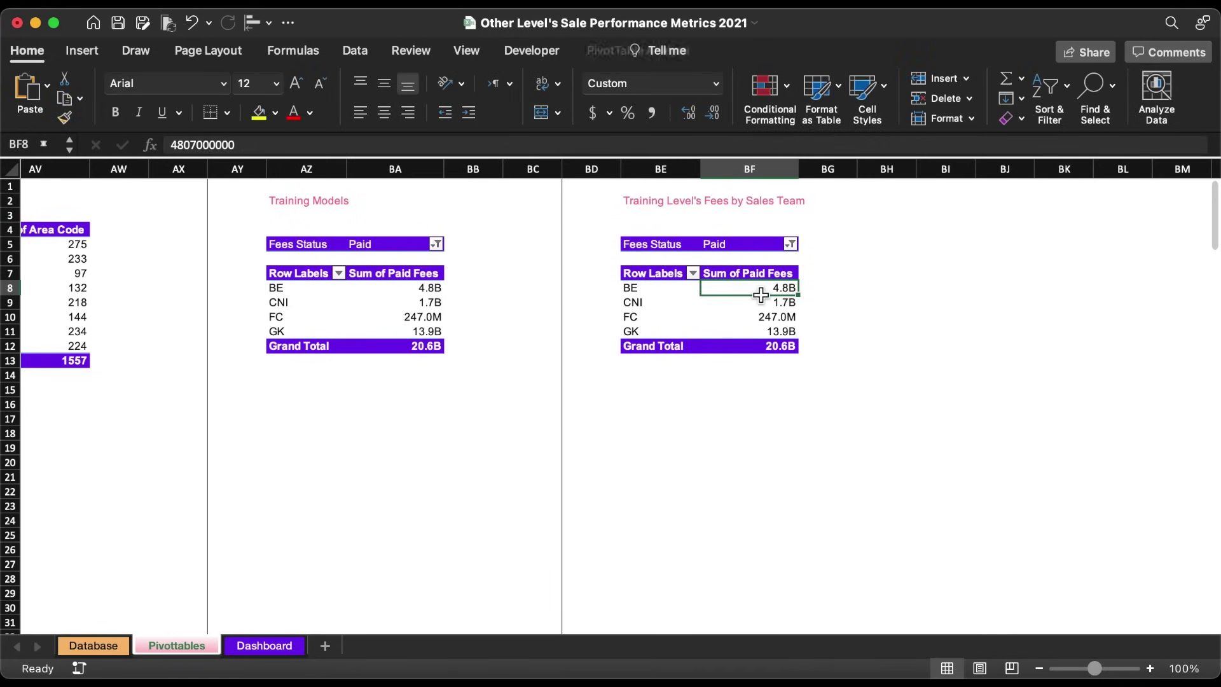
scroll(761, 295, "right", 10)
key("Right")
key("Right")
key("Right")
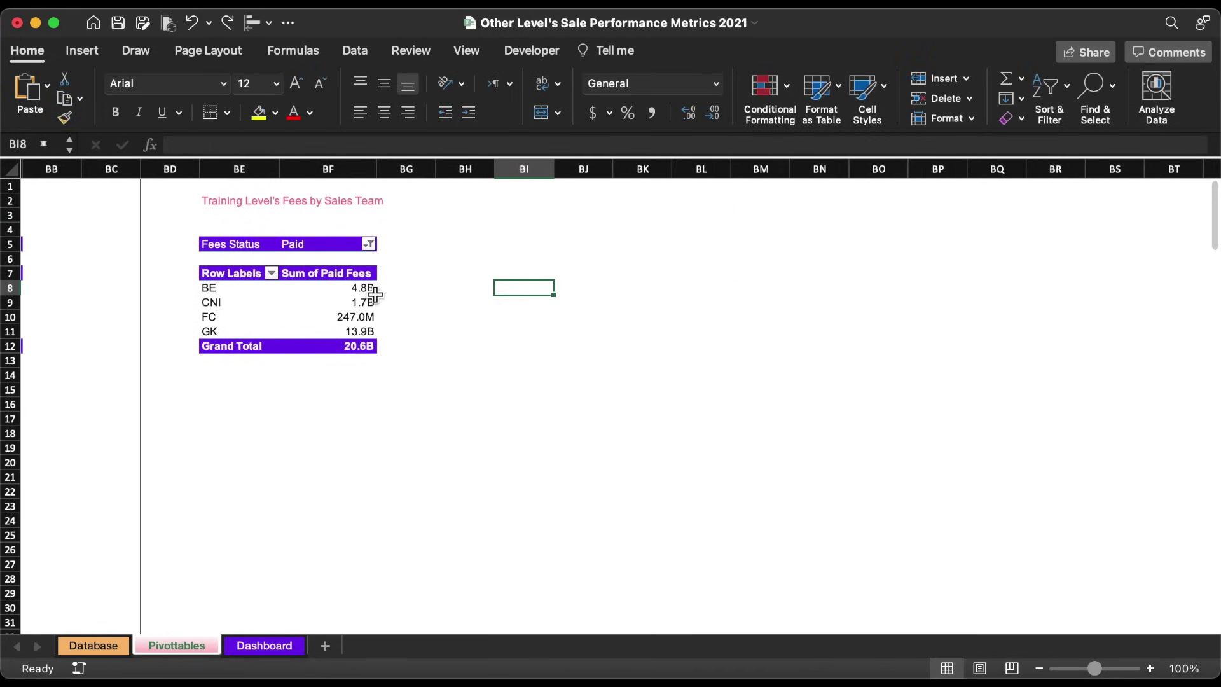
left_click(316, 277)
left_click_drag(1025, 517, 821, 483)
scroll(1051, 272, "down", 3)
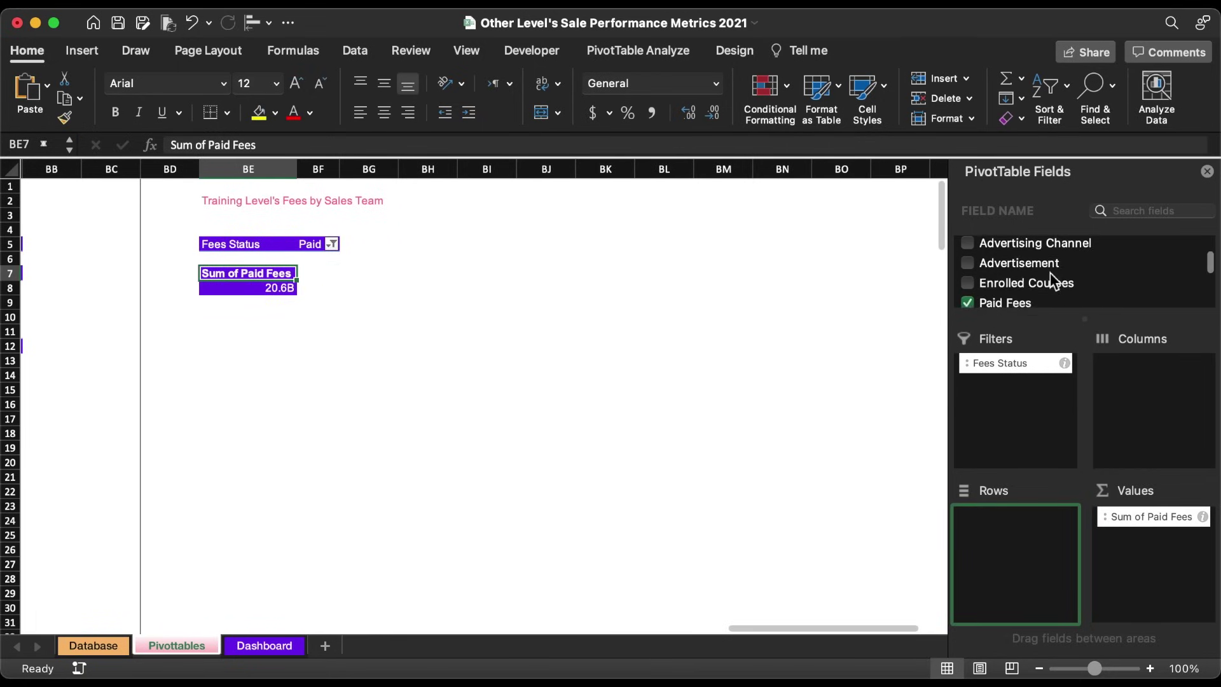
scroll(1050, 274, "down", 5)
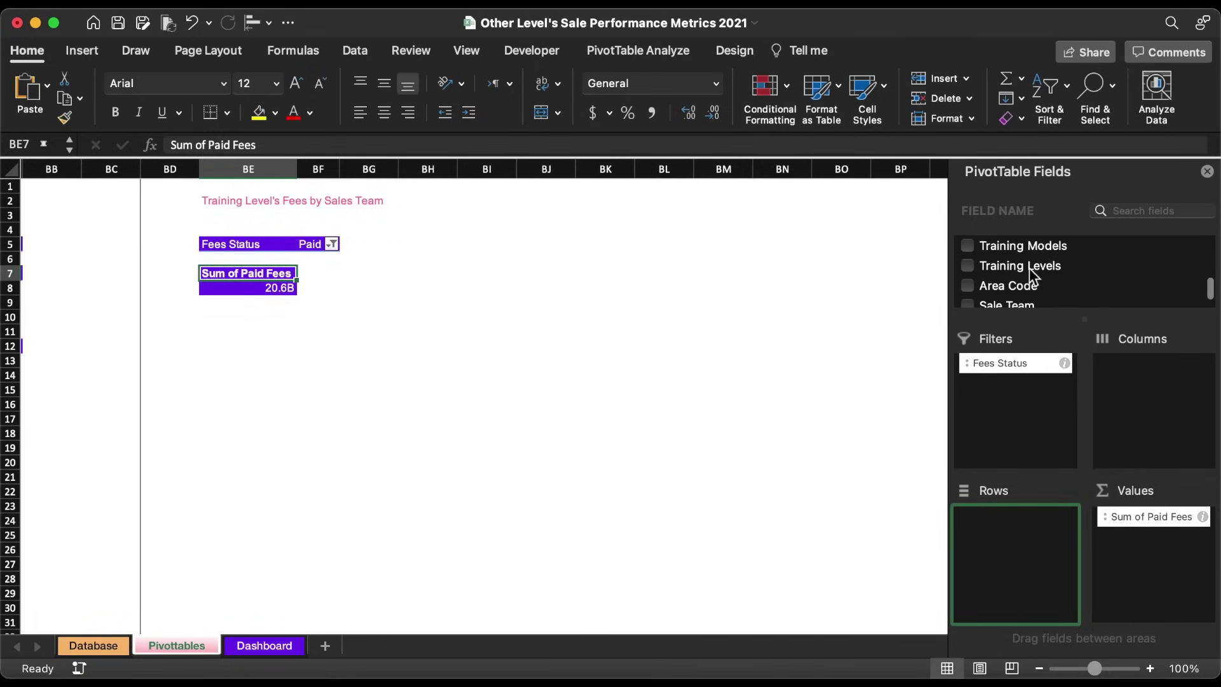
left_click_drag(1031, 276, 1017, 547)
Insert a 2-D bar chart of the pivot and cut it.
left_click(351, 303)
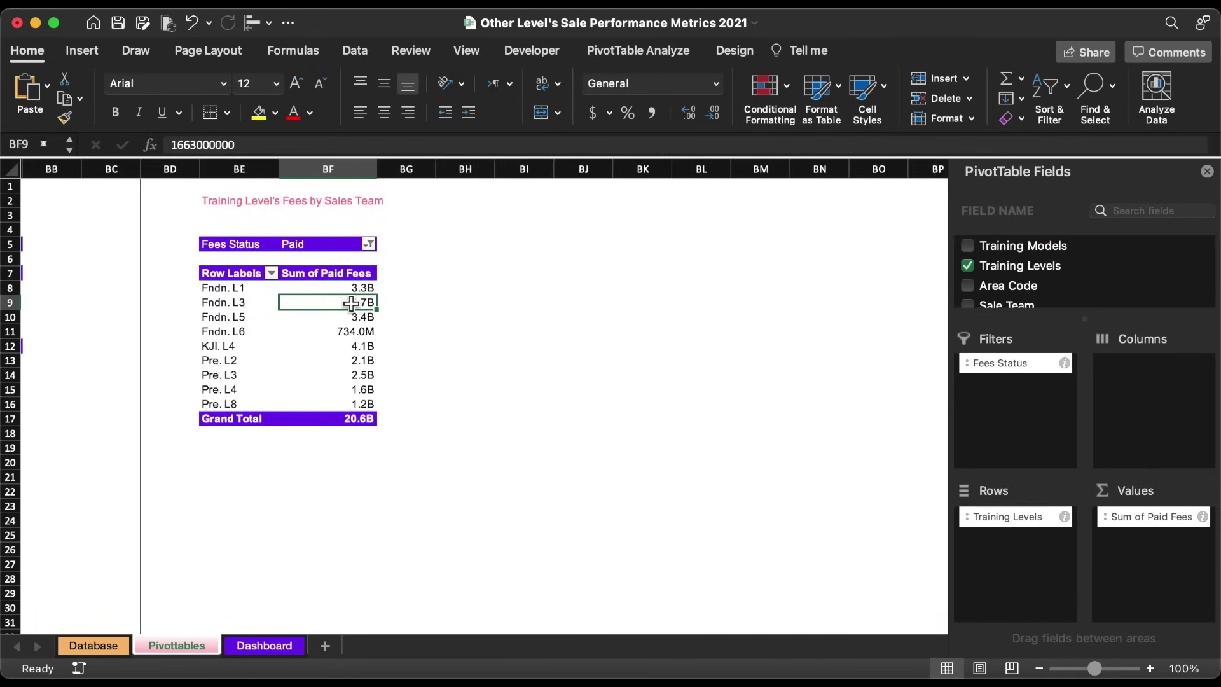
left_click(83, 51)
left_click(563, 80)
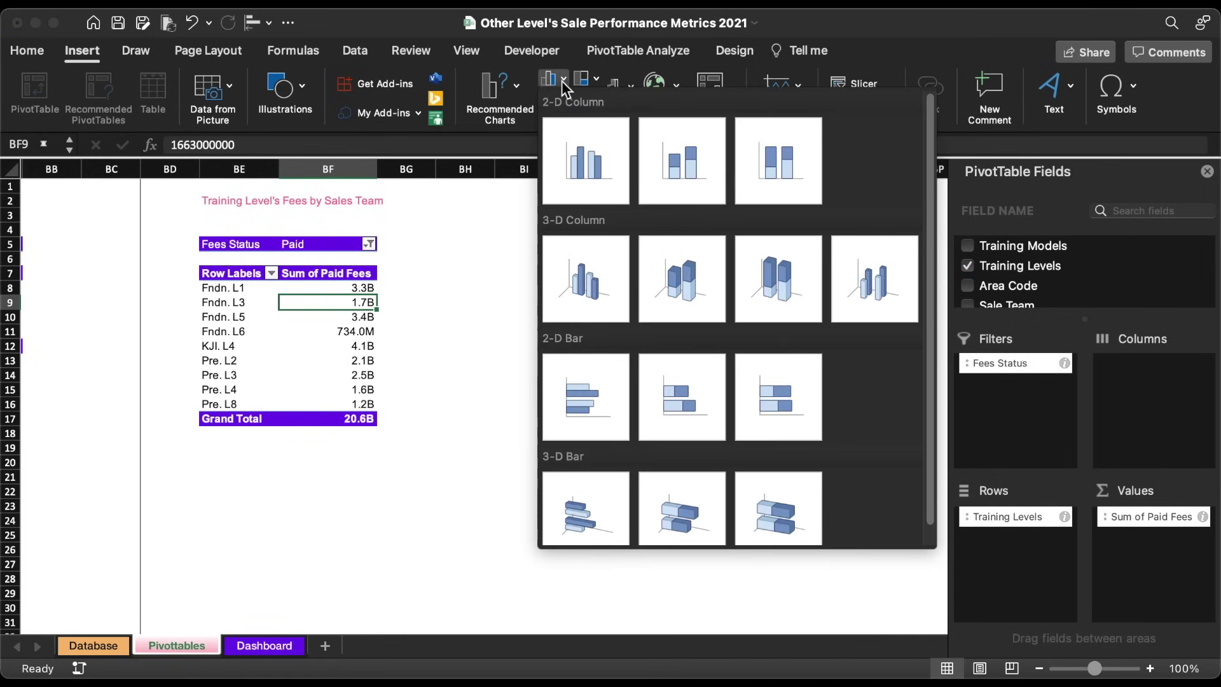
left_click(586, 400)
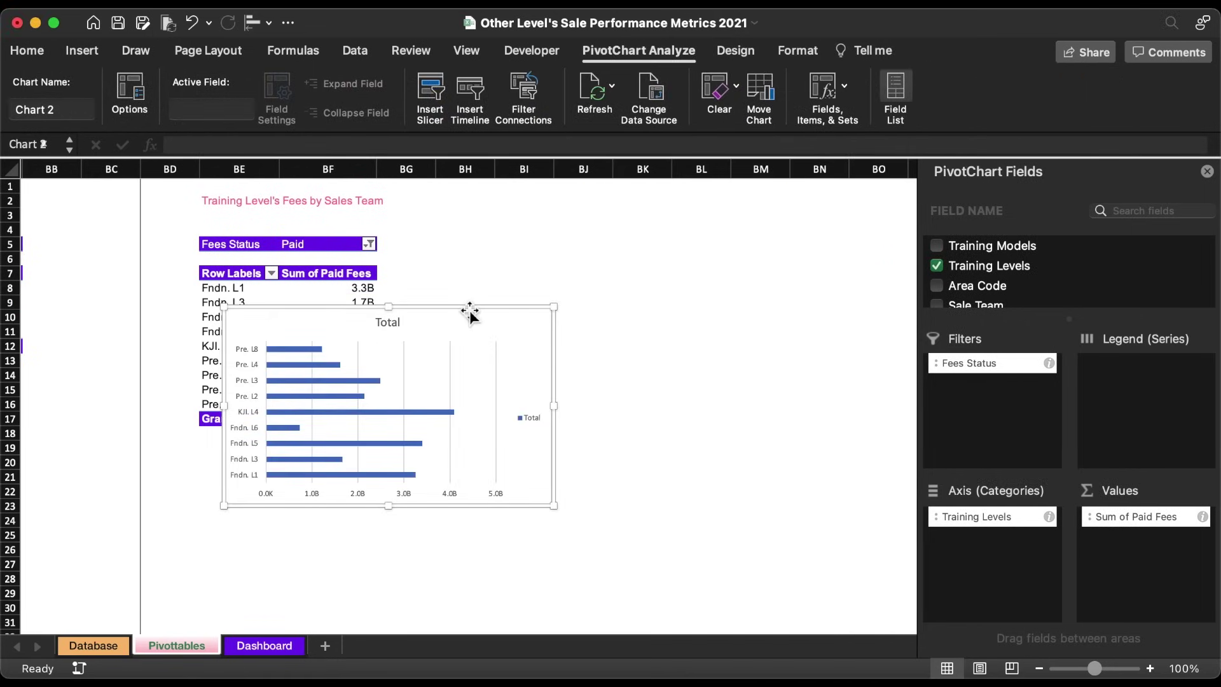
key("Delete")
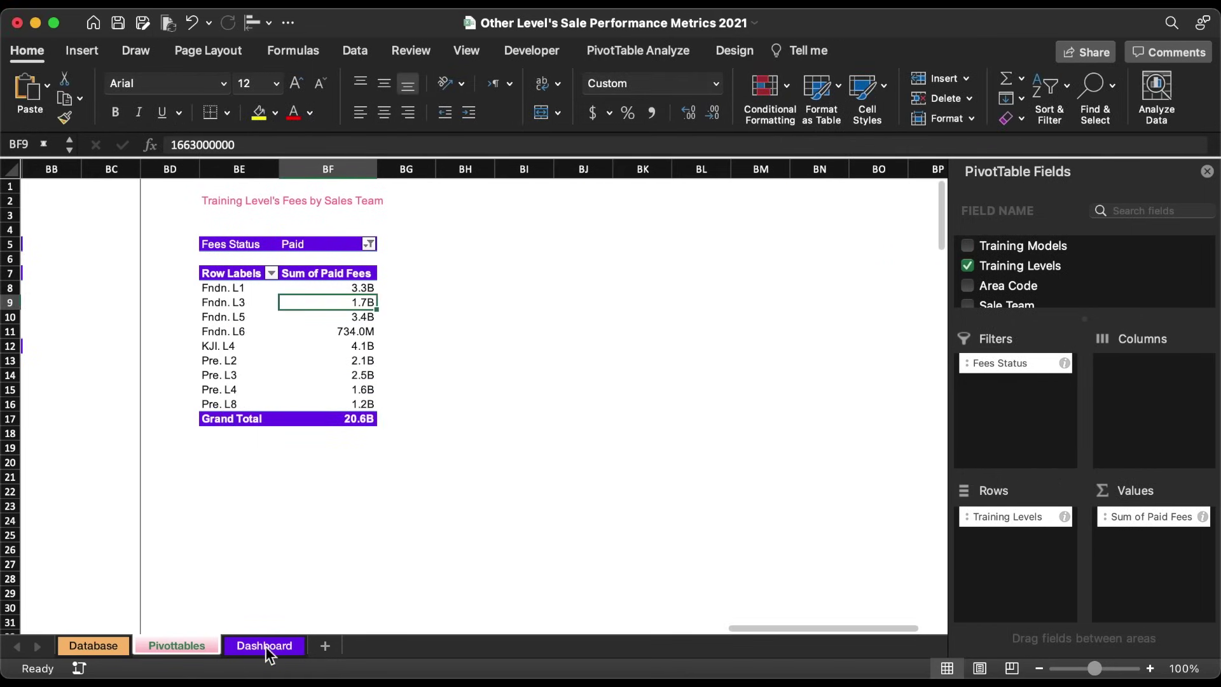
Paste the bar chart onto the Dashboard and delete its title, gridlines and value axis.
left_click(264, 646)
key("super+v")
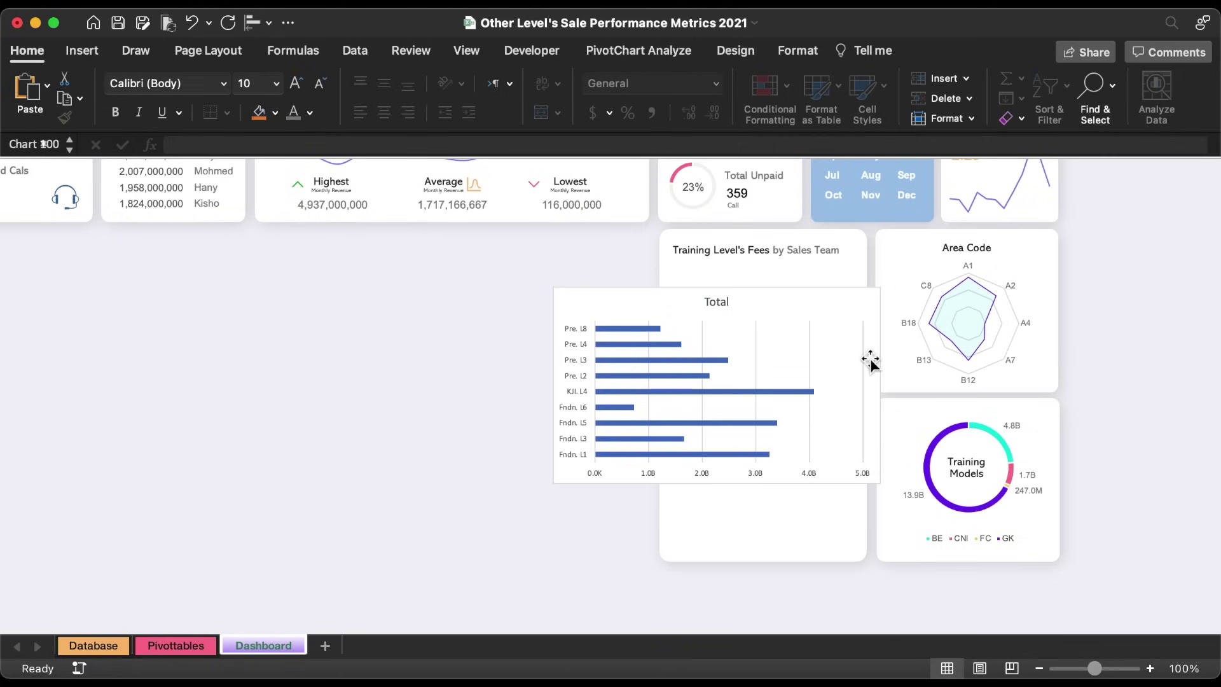
left_click(810, 334)
key("Delete")
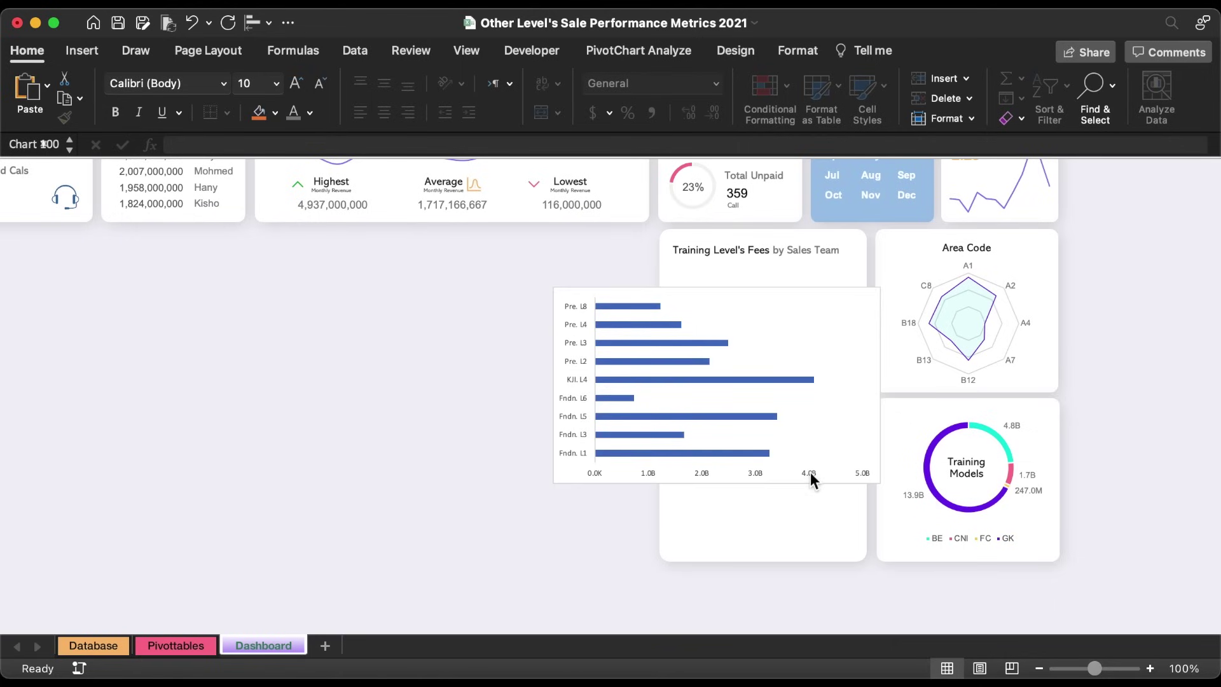
left_click(810, 472)
key("Delete")
Add Outside End data labels to the bars.
left_click(735, 51)
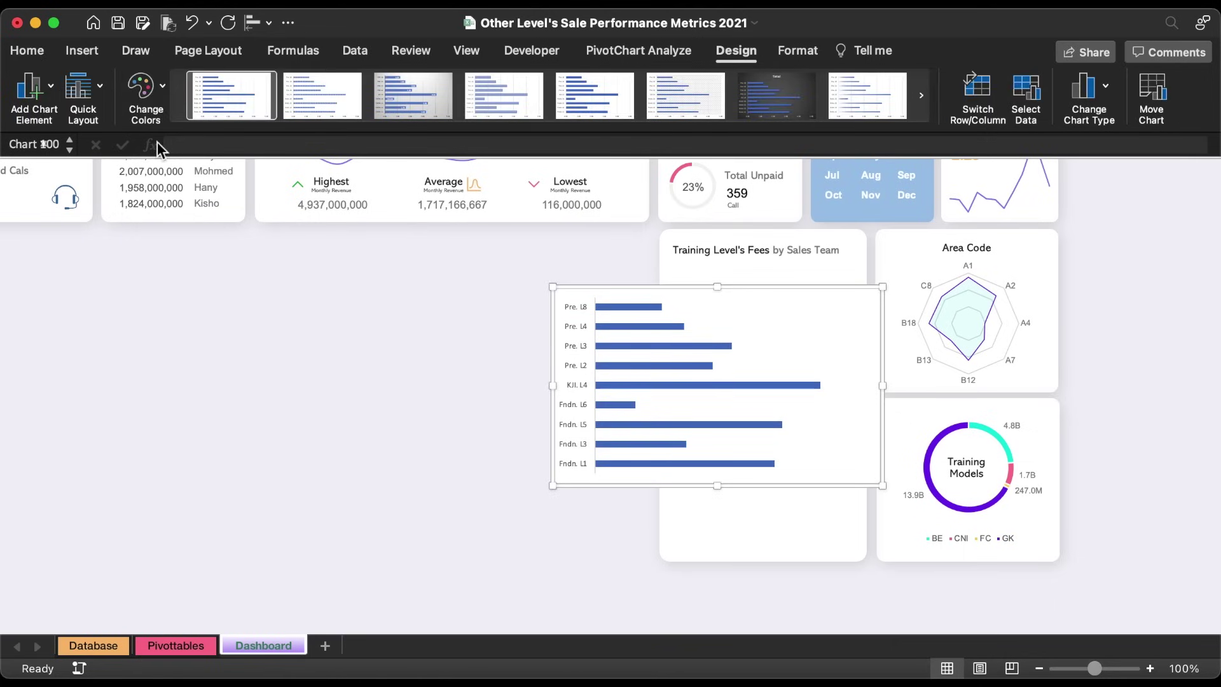
left_click(29, 89)
mouse_move(104, 182)
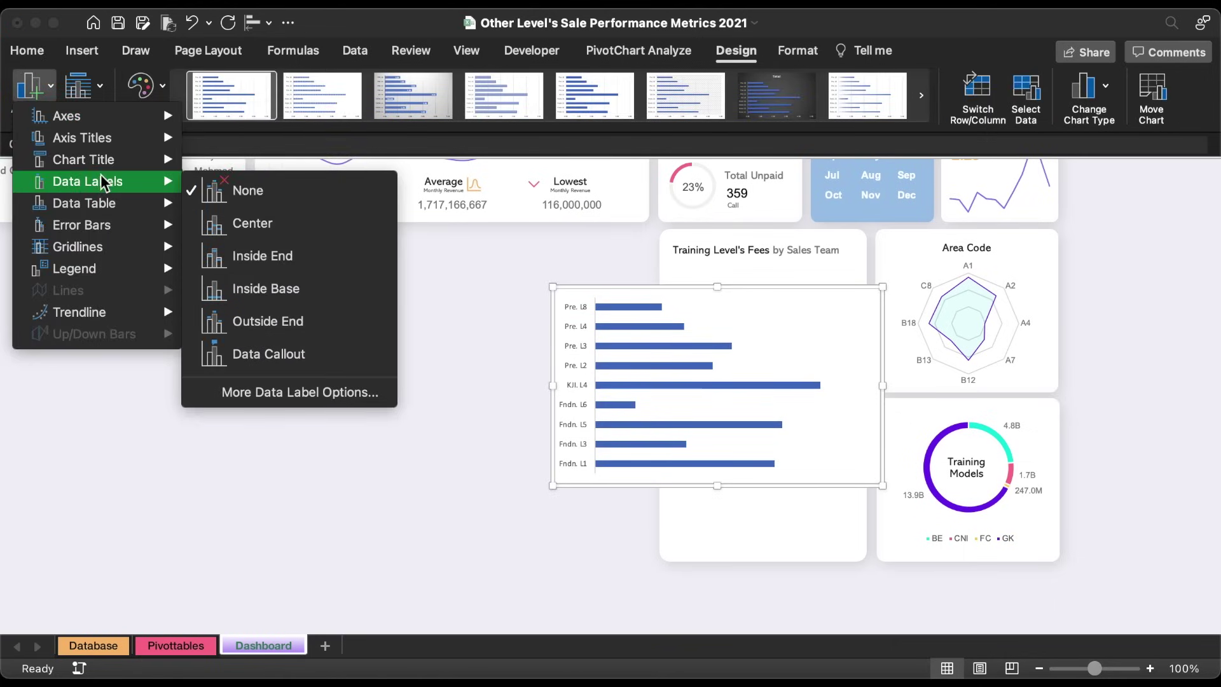
left_click(291, 332)
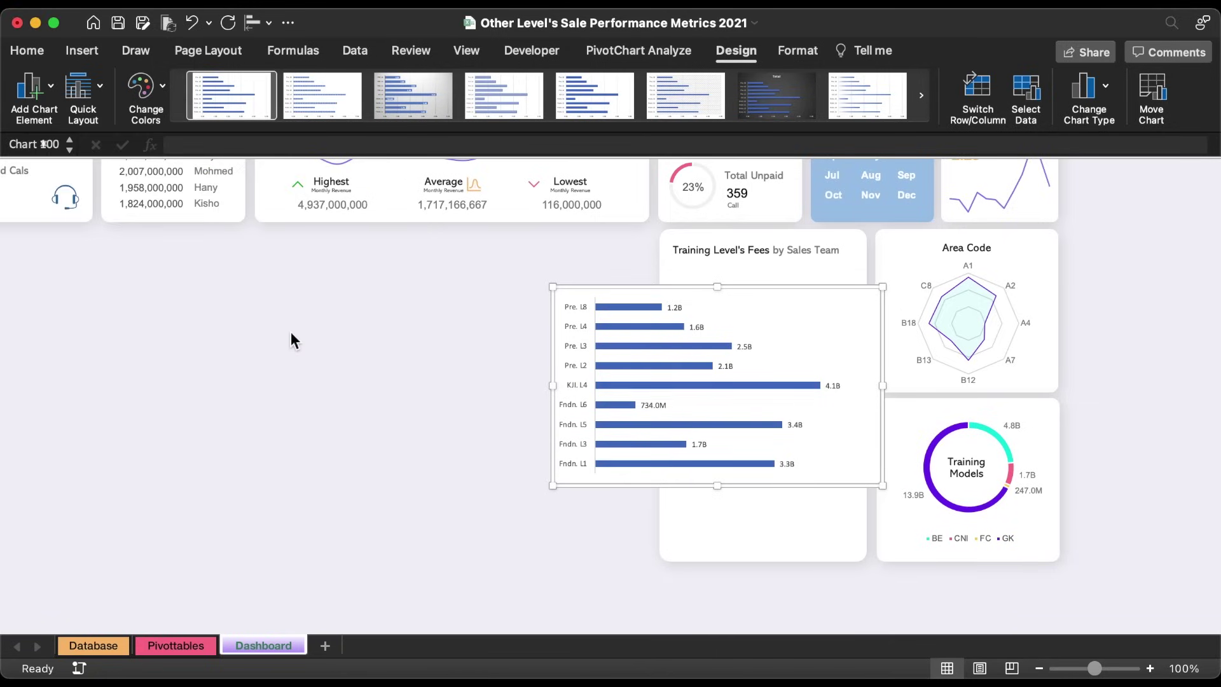
Resize the chart and fit it inside the Training Level's Fees card.
left_click_drag(553, 386, 649, 385)
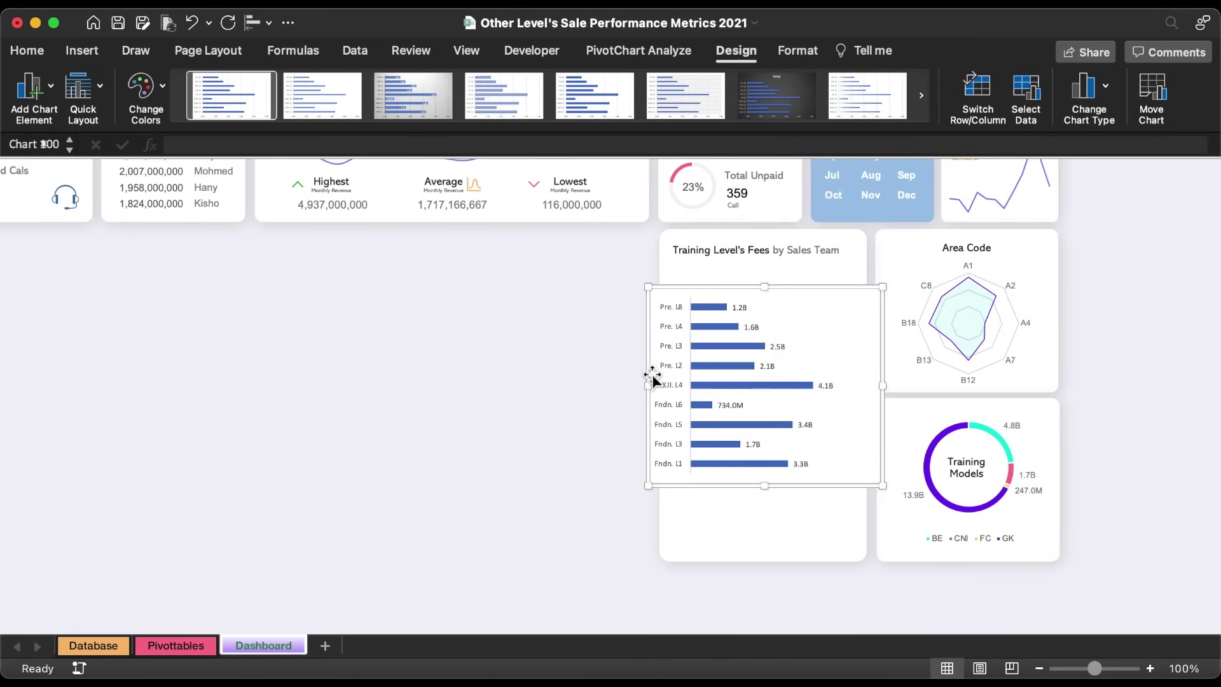
left_click_drag(760, 487, 763, 443)
left_click_drag(690, 427, 706, 402)
left_click_drag(782, 412, 782, 408)
mouse_move(898, 331)
left_mouse_down()
mouse_move(874, 327)
mouse_move(885, 330)
left_mouse_up()
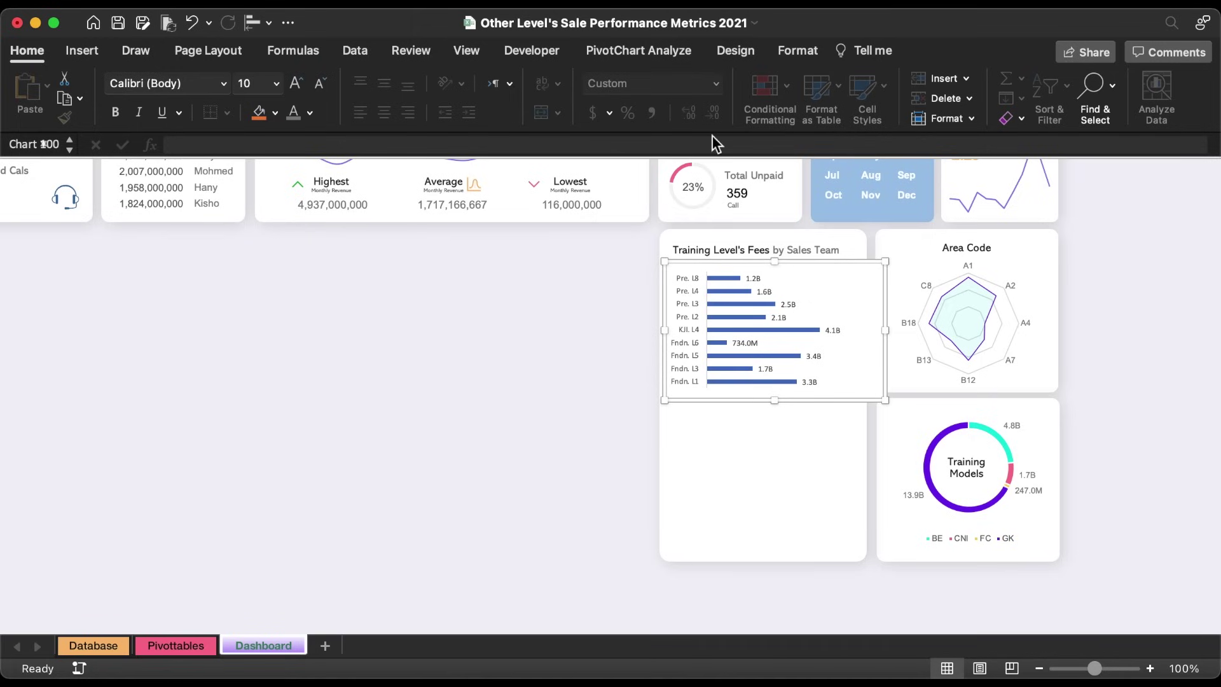
Remove the chart border, make its background transparent, and colour the bars purple.
left_click(785, 45)
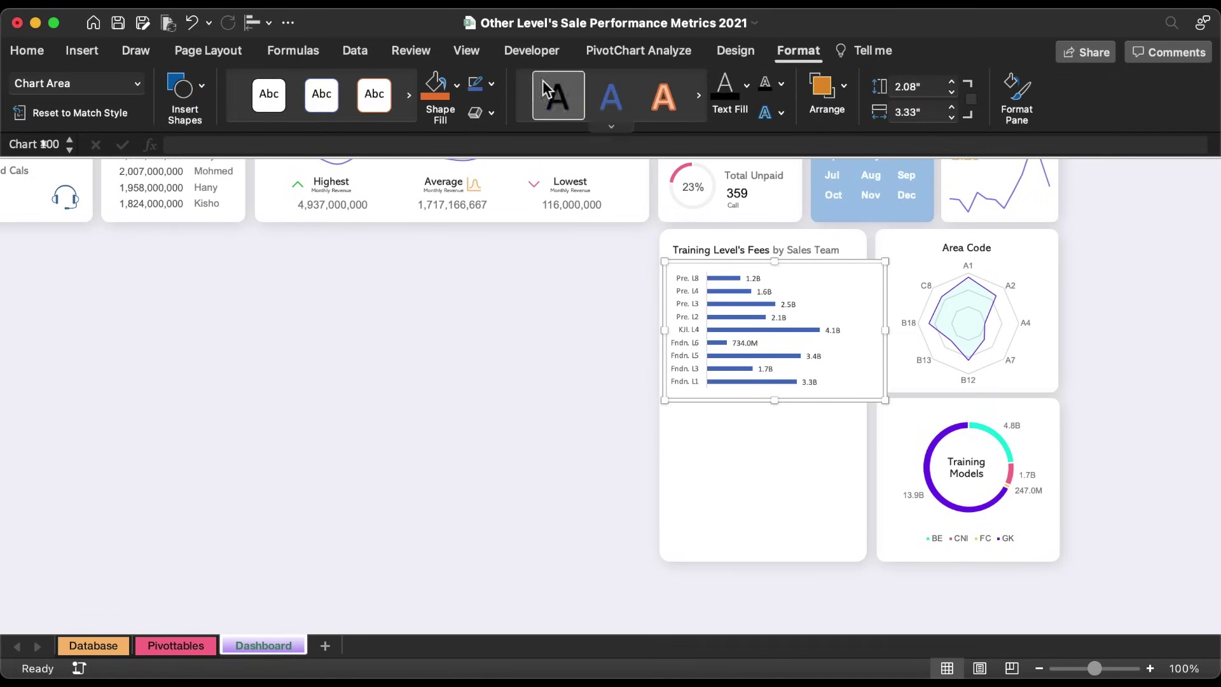
left_click(491, 84)
left_click(497, 142)
left_click(457, 85)
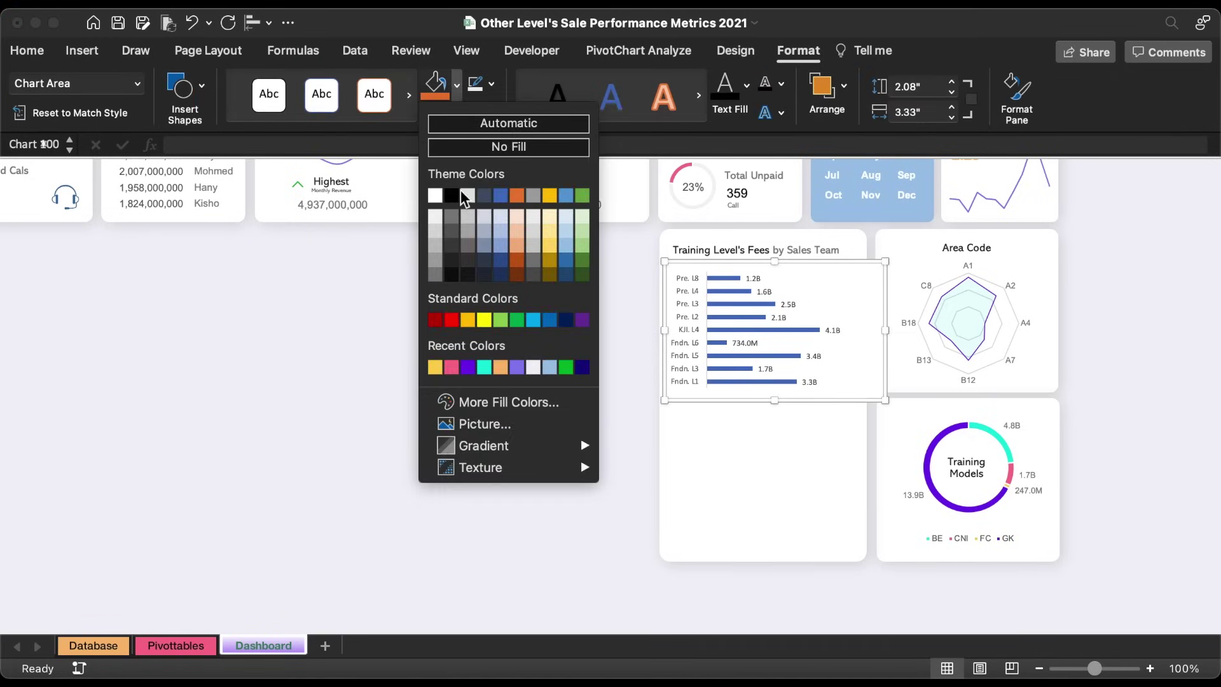
left_click(480, 147)
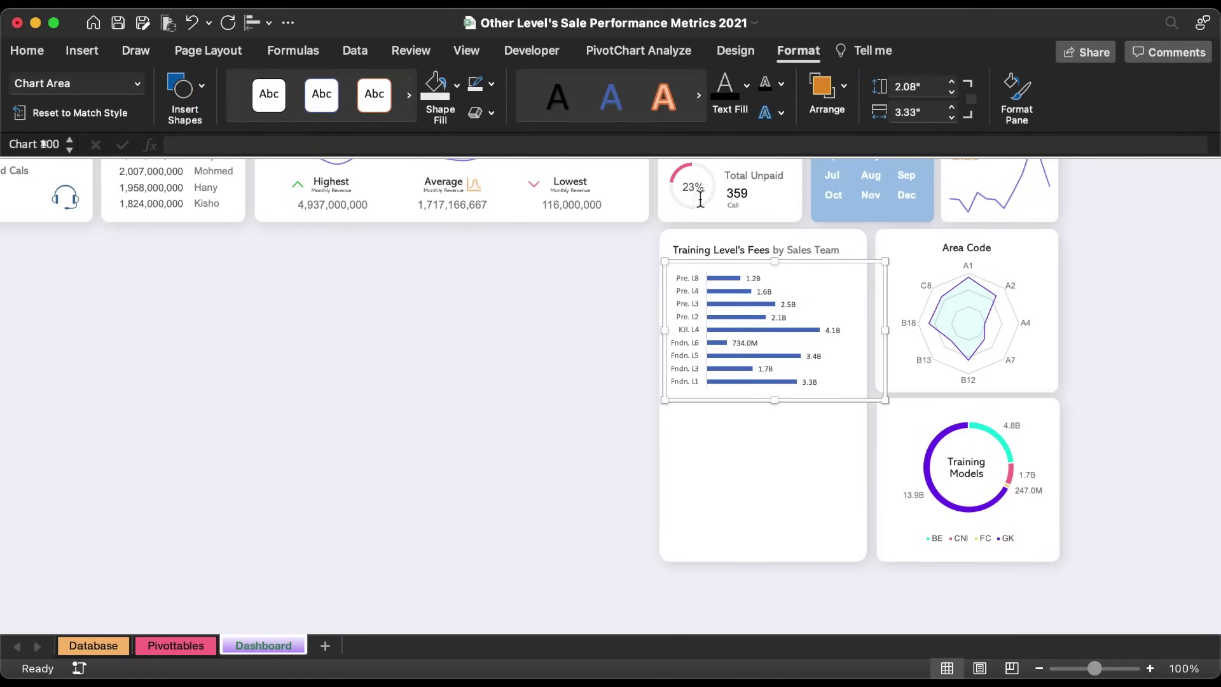
left_click(731, 292)
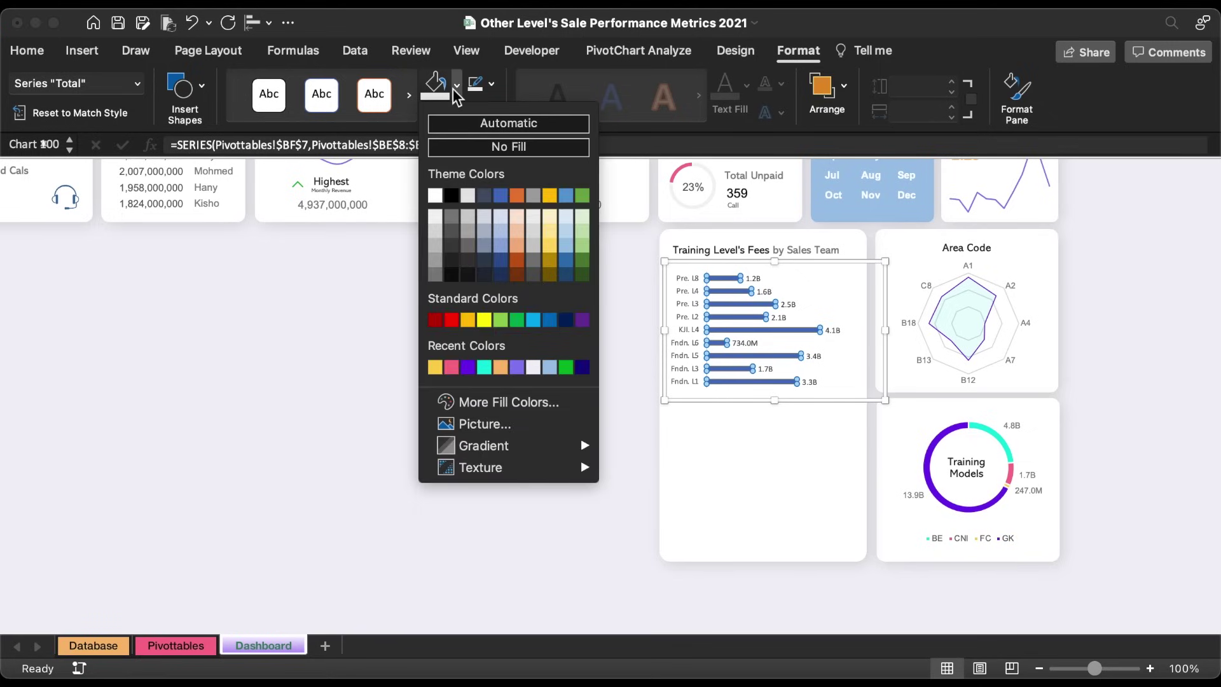
left_click(468, 367)
Set the axis labels to grey Arial and the value labels to Arial.
left_click(687, 318)
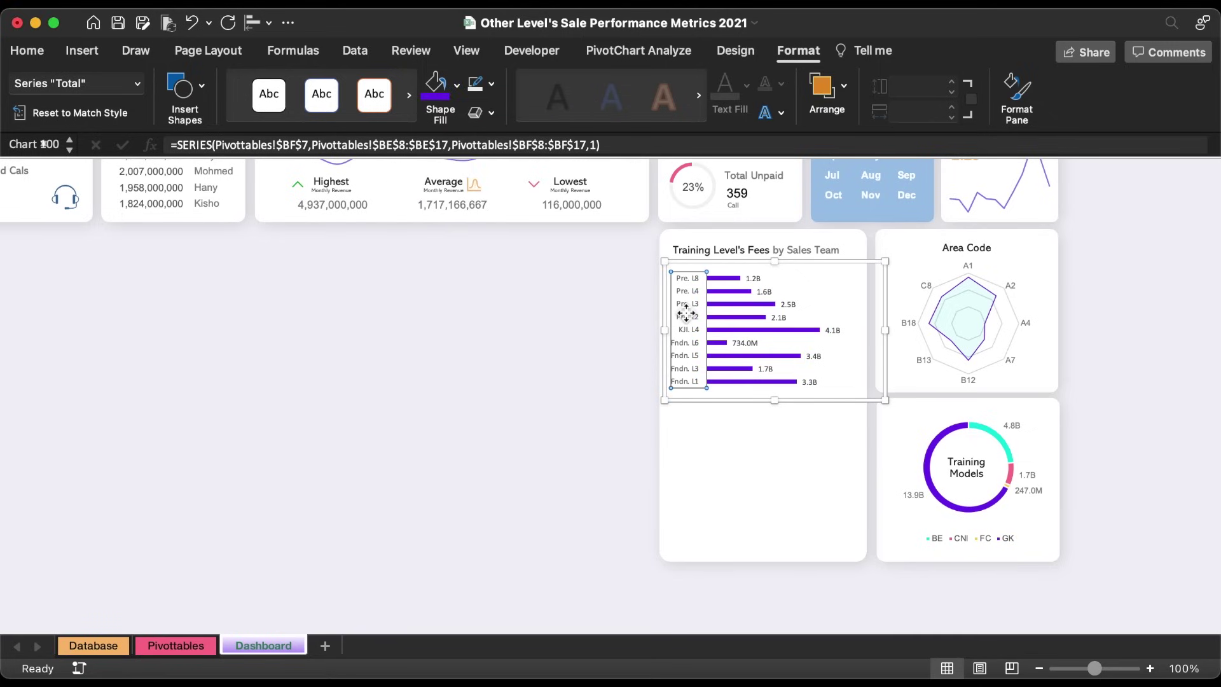
left_click(36, 54)
left_click(224, 83)
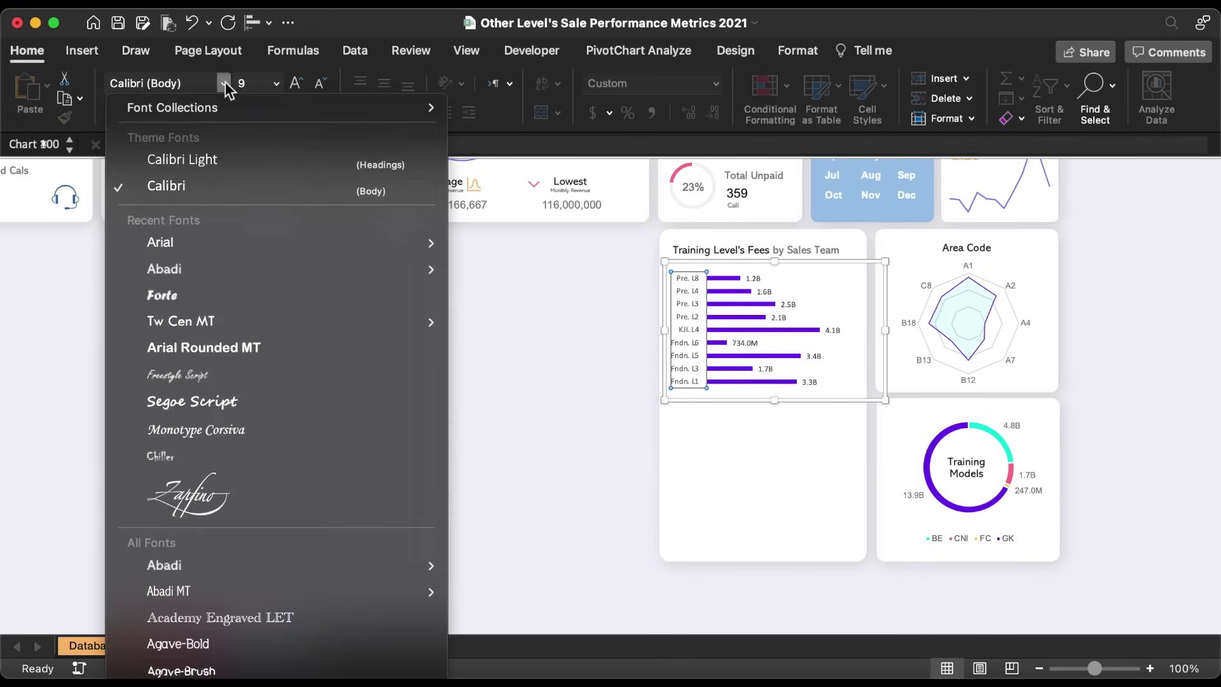
left_click(273, 143)
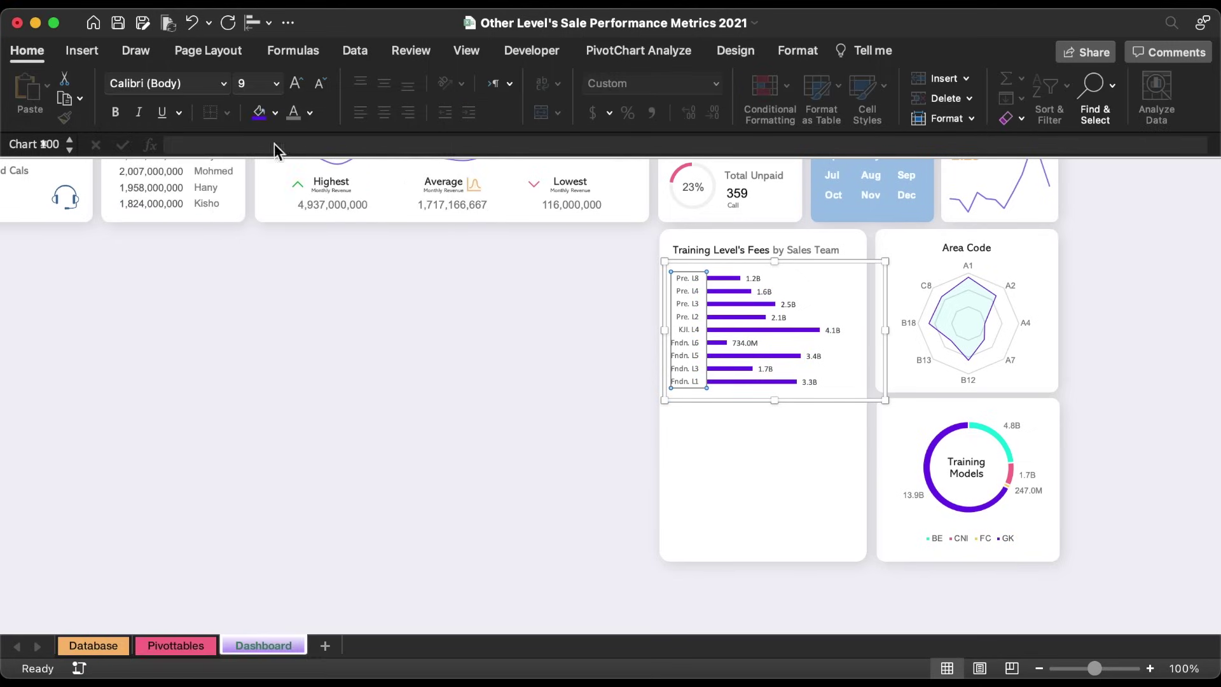
left_click(312, 111)
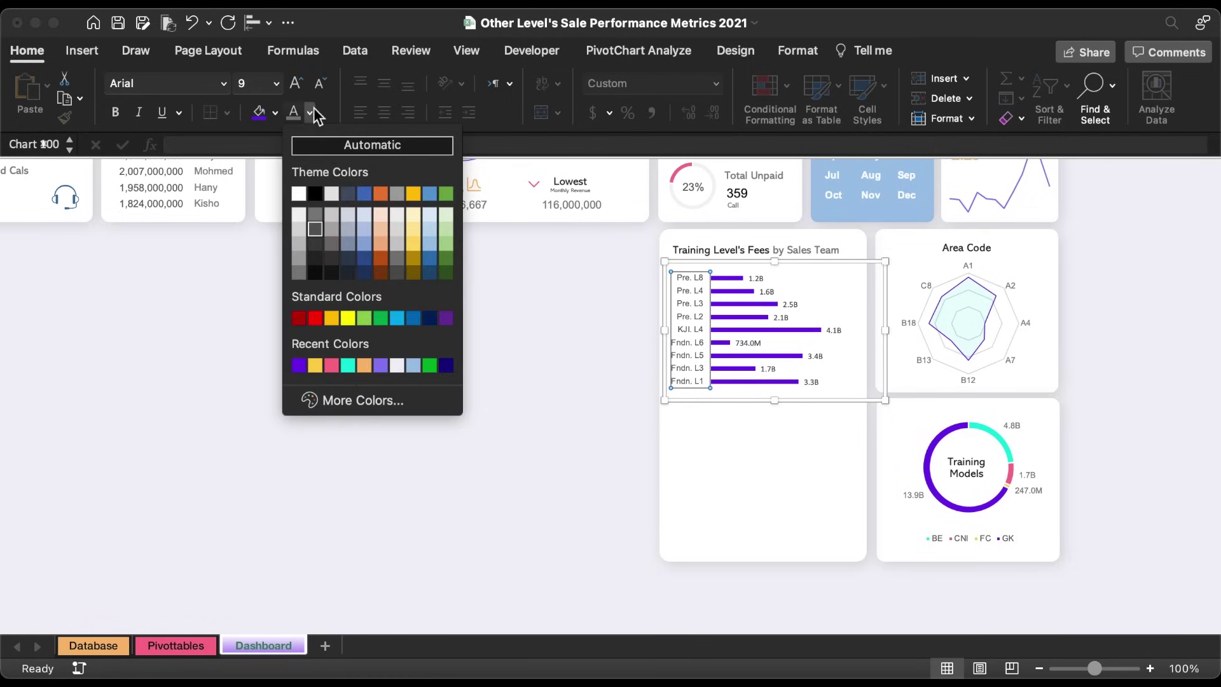
left_click(315, 219)
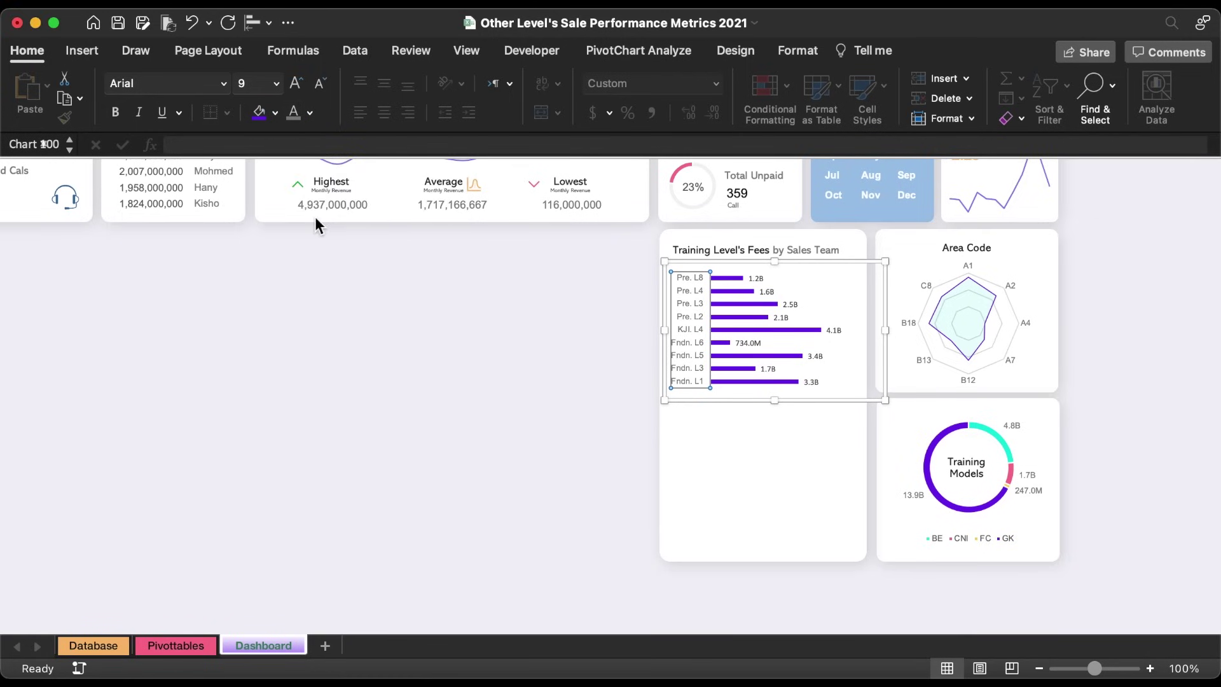
left_click(797, 312)
left_click(224, 83)
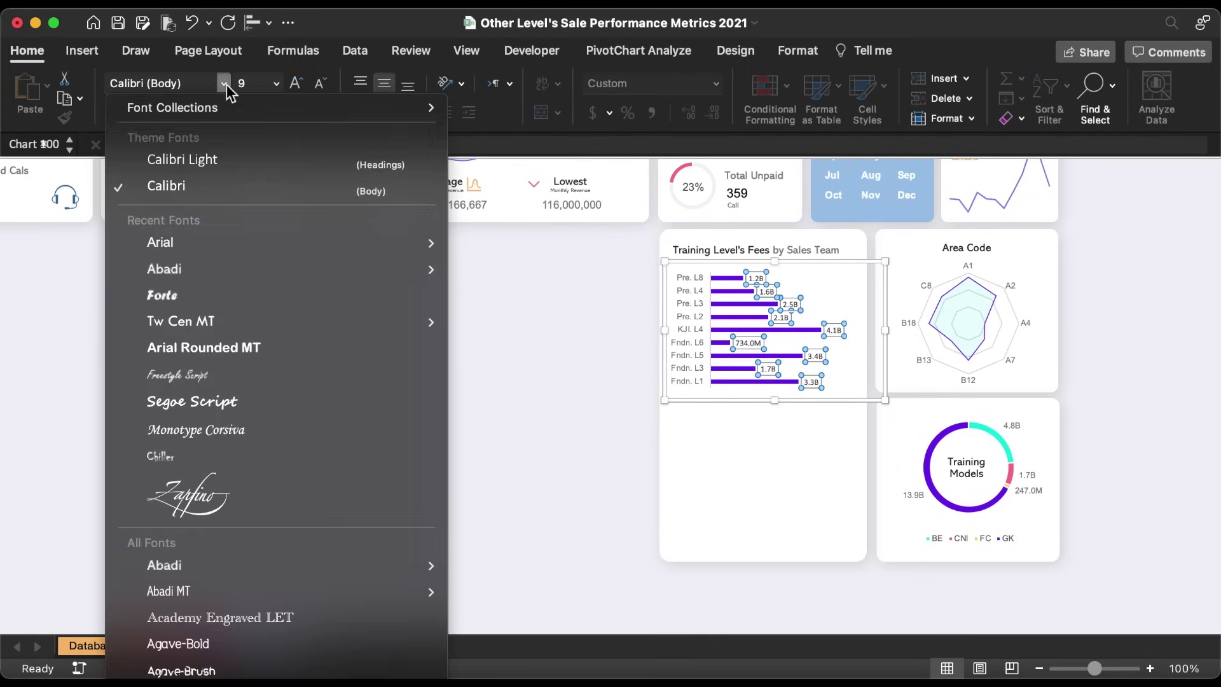
left_click(185, 247)
Remove the training level axis line.
left_click(696, 323)
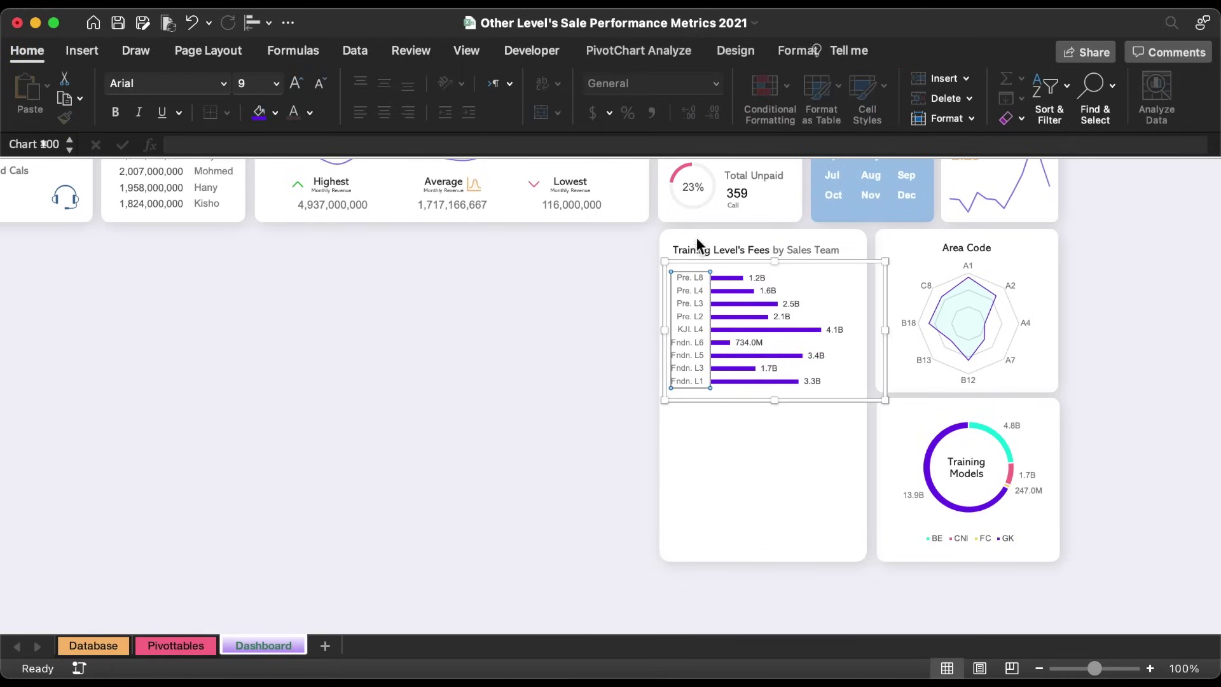
left_click(798, 50)
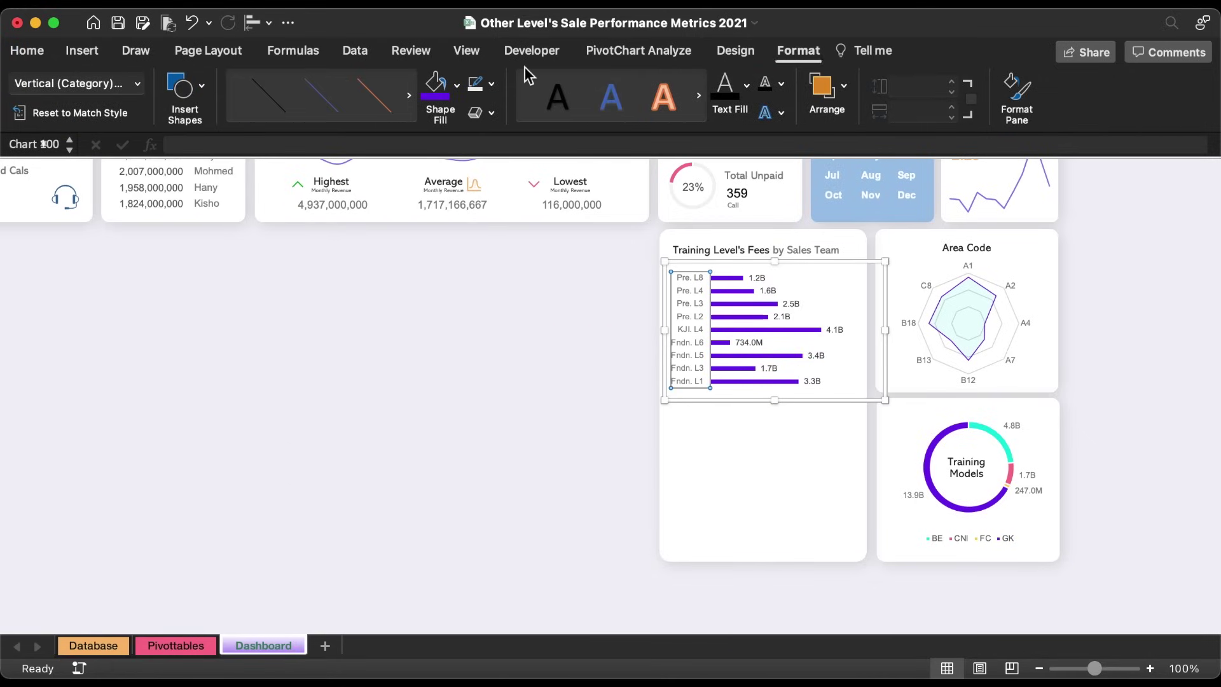
left_click(492, 83)
left_click(508, 140)
left_click(574, 352)
Copy the card title lower down and change it to 'Enrolled Courses on Training Levels'.
left_click(711, 245)
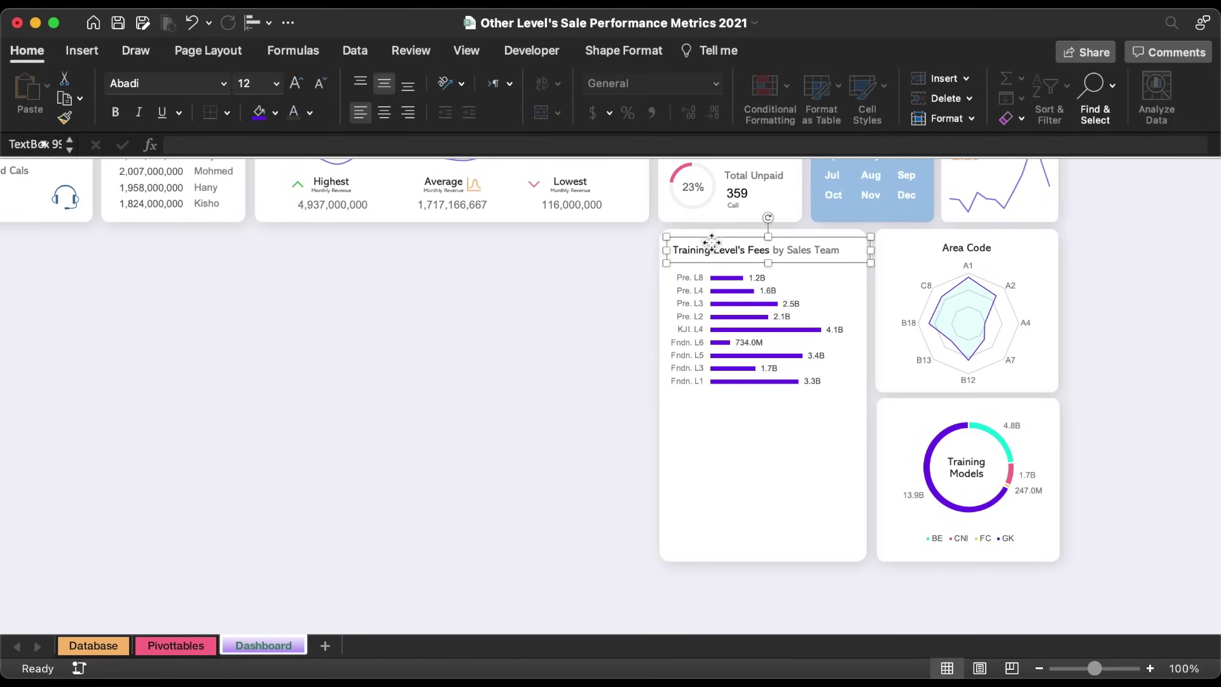
left_click_drag(712, 242, 712, 433)
triple_click(743, 441)
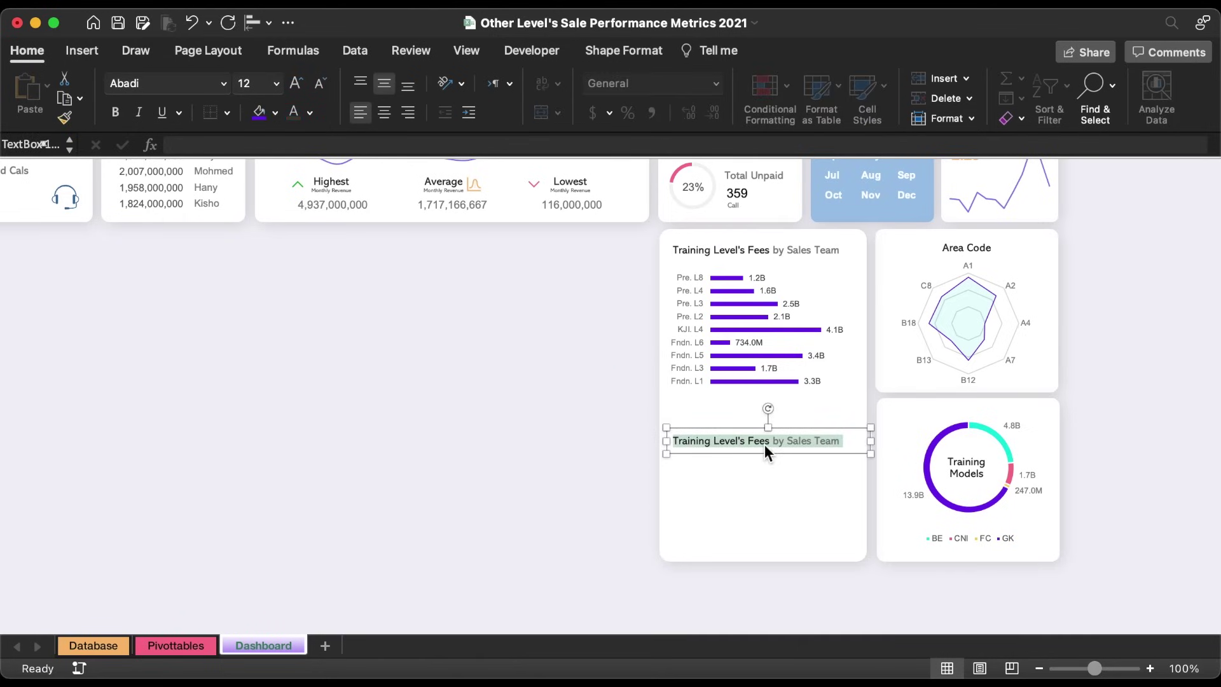
type("Enrolled Courses on Training Levels")
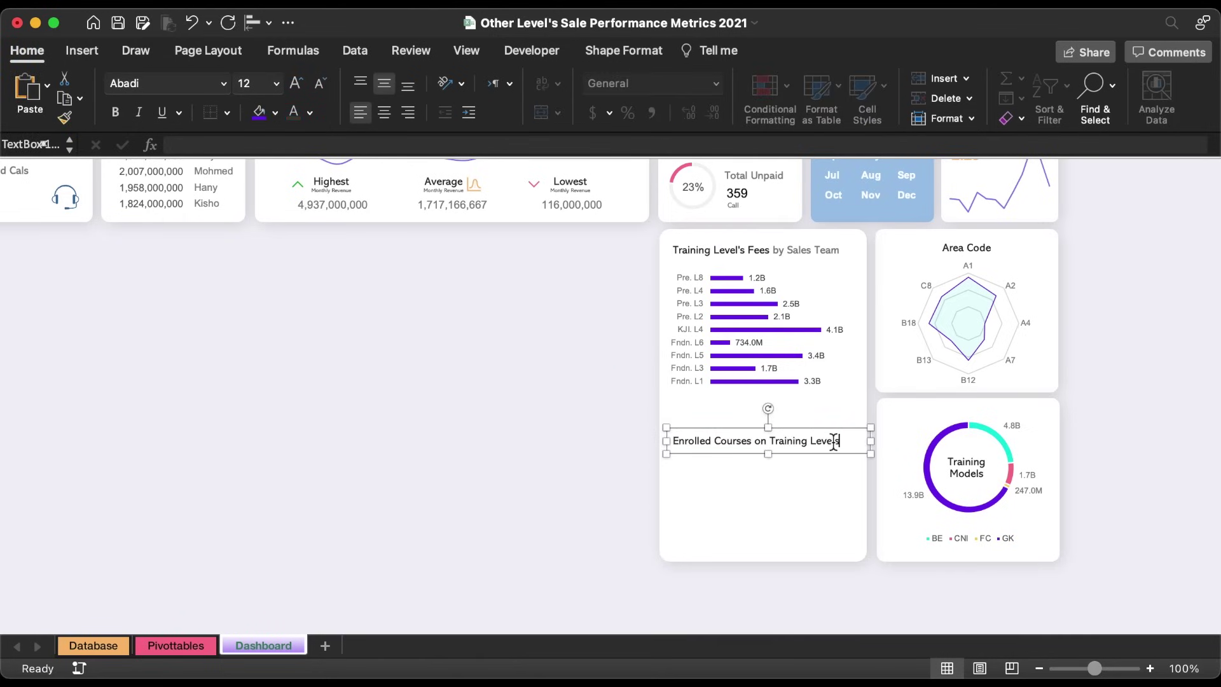
left_click(650, 426)
Copy the fees pivot in columns BE:BF into column BI.
left_click(177, 646)
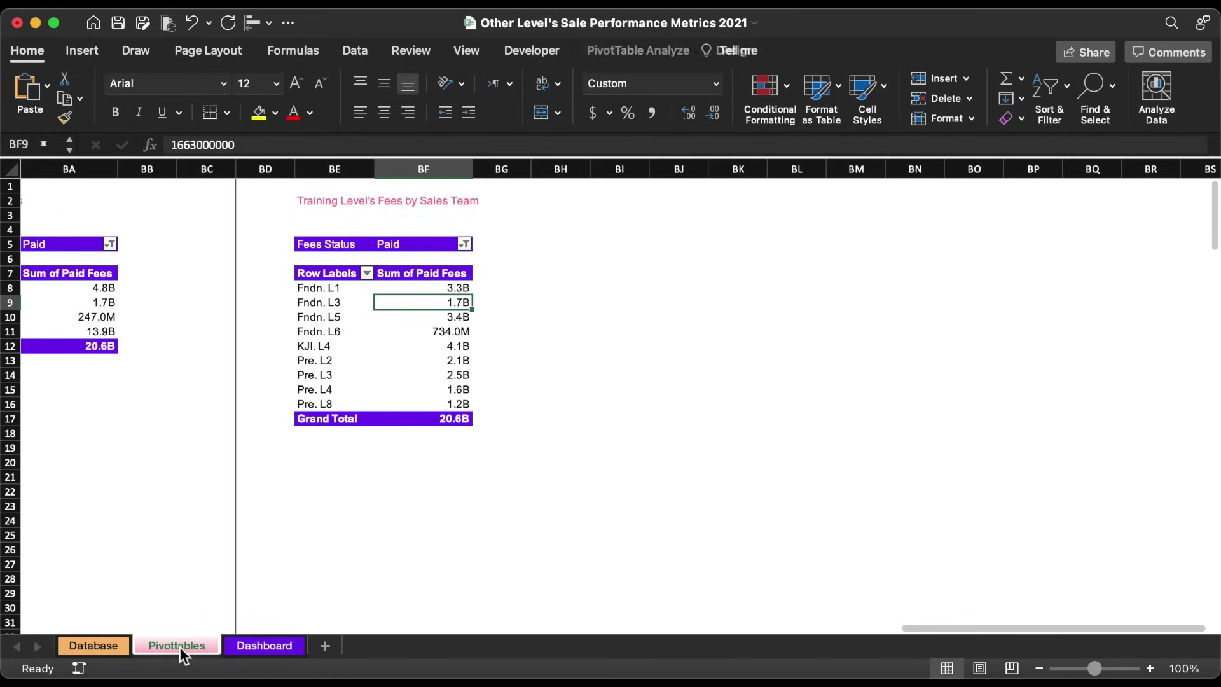
left_click_drag(335, 169, 424, 173)
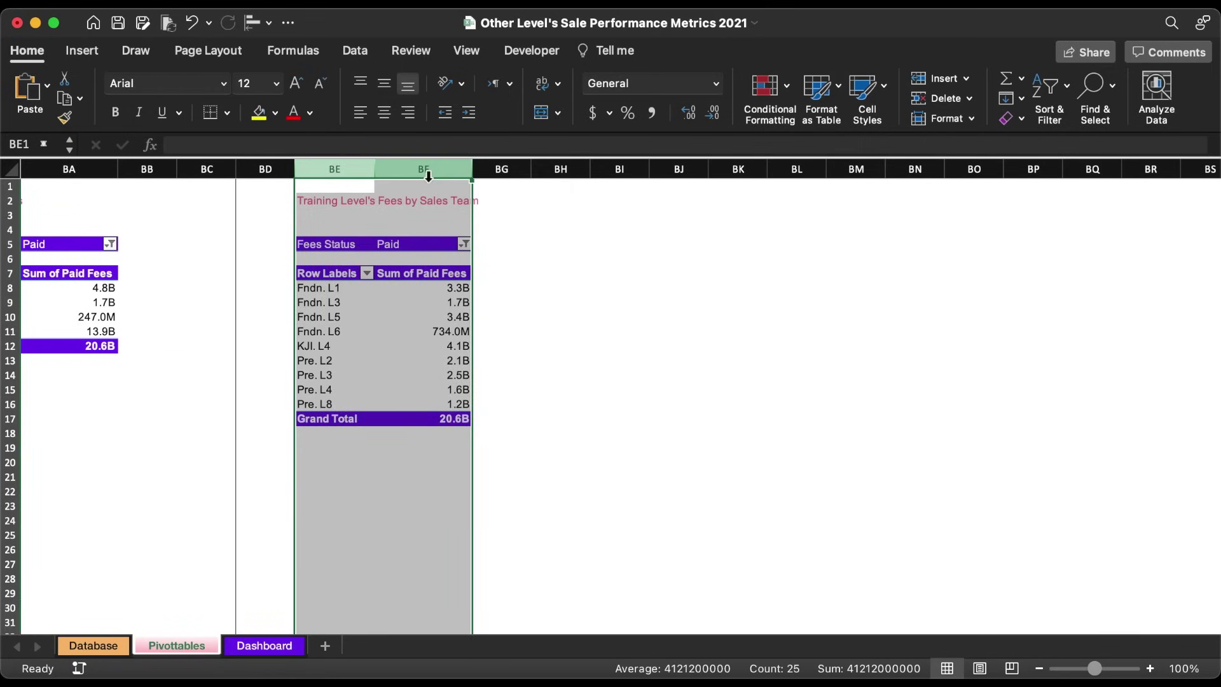
key("super+c")
left_click(614, 169)
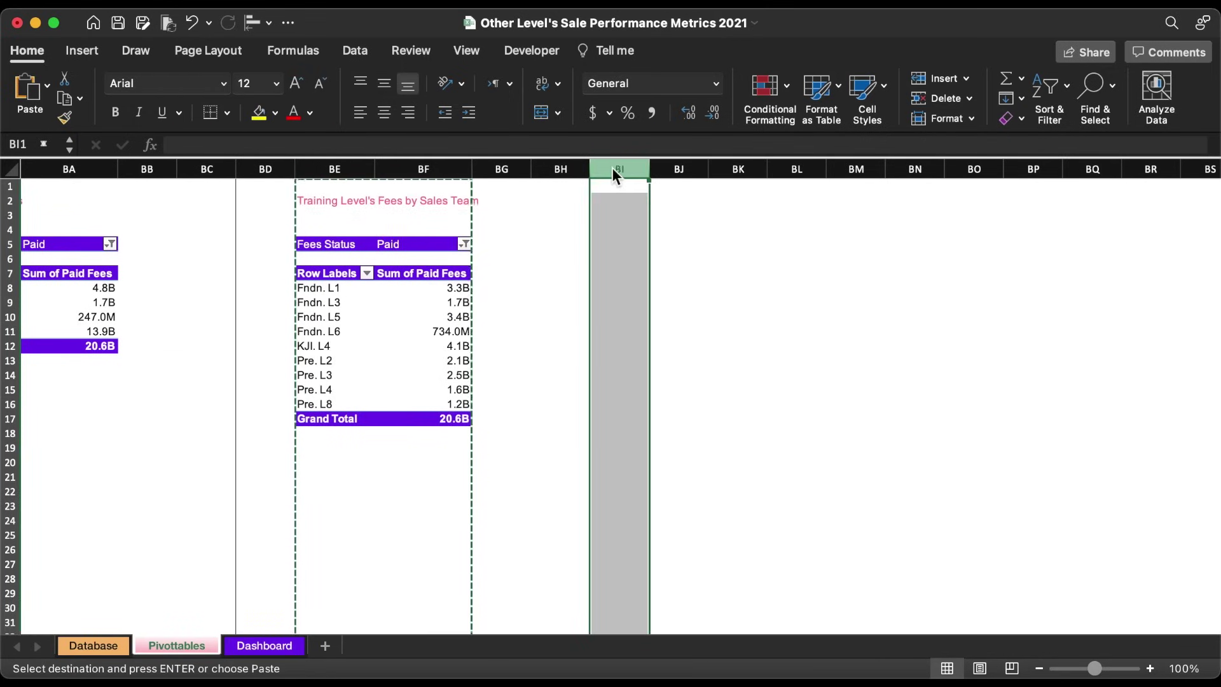
key("super+v")
left_click(626, 200)
key("Escape")
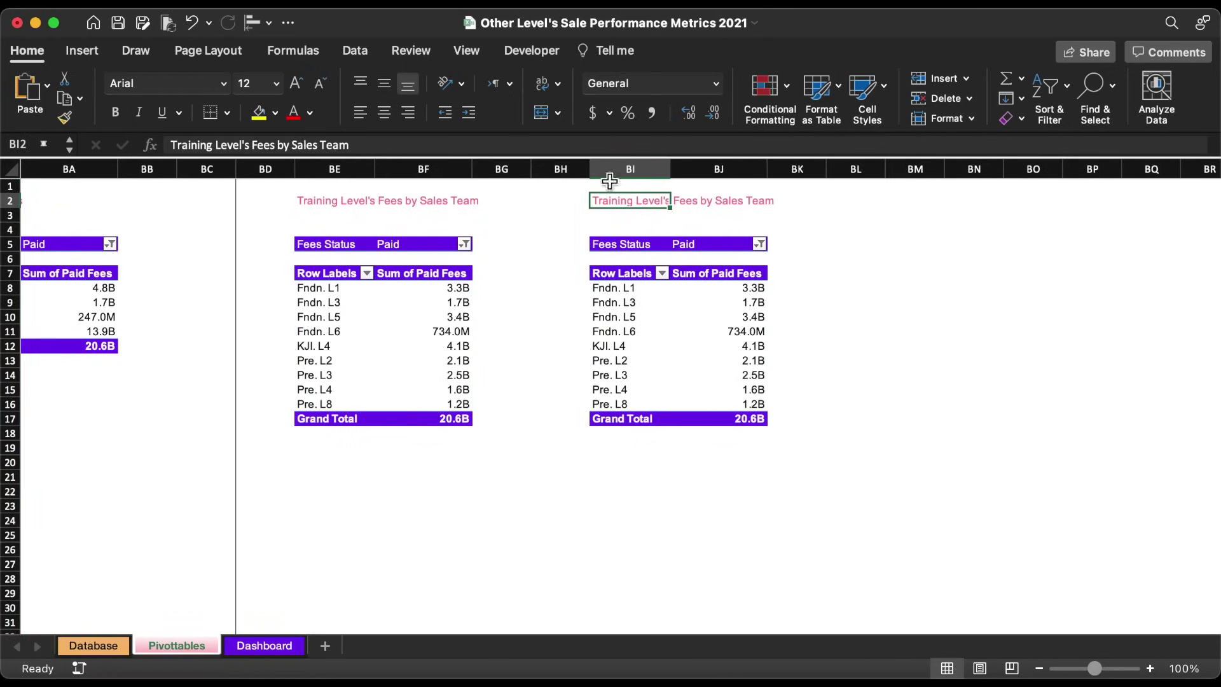
Retitle the heading in BI2 as 'Enrolled Courses on Training Levels'.
left_click(557, 151)
key("super+a")
key("BackSpace")
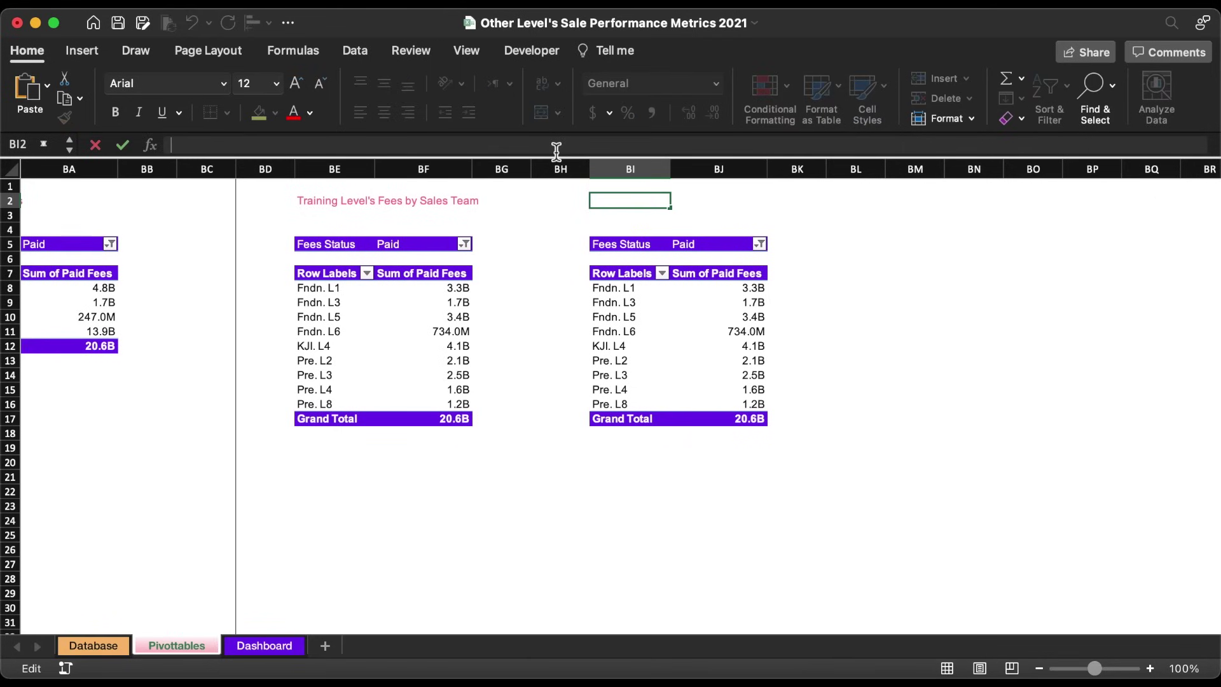
key("super+v")
left_click(718, 287)
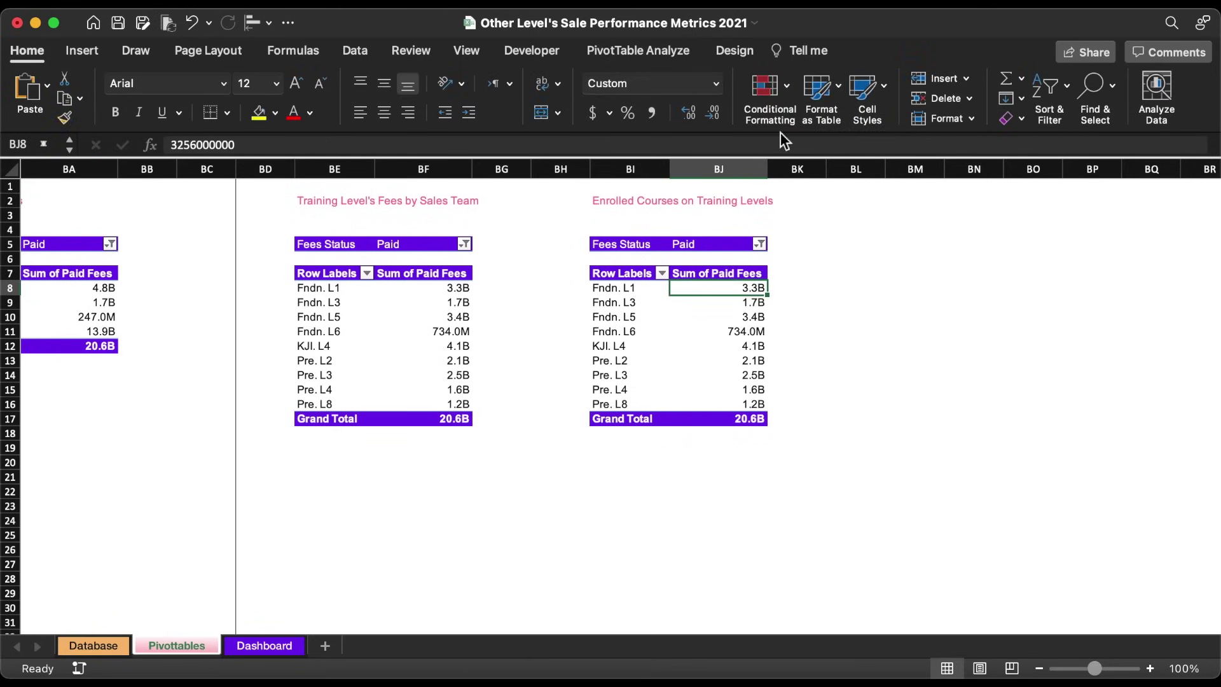
Swap Sum of Paid Fees for Enrolled Courses in the pivot's Values.
left_click(667, 51)
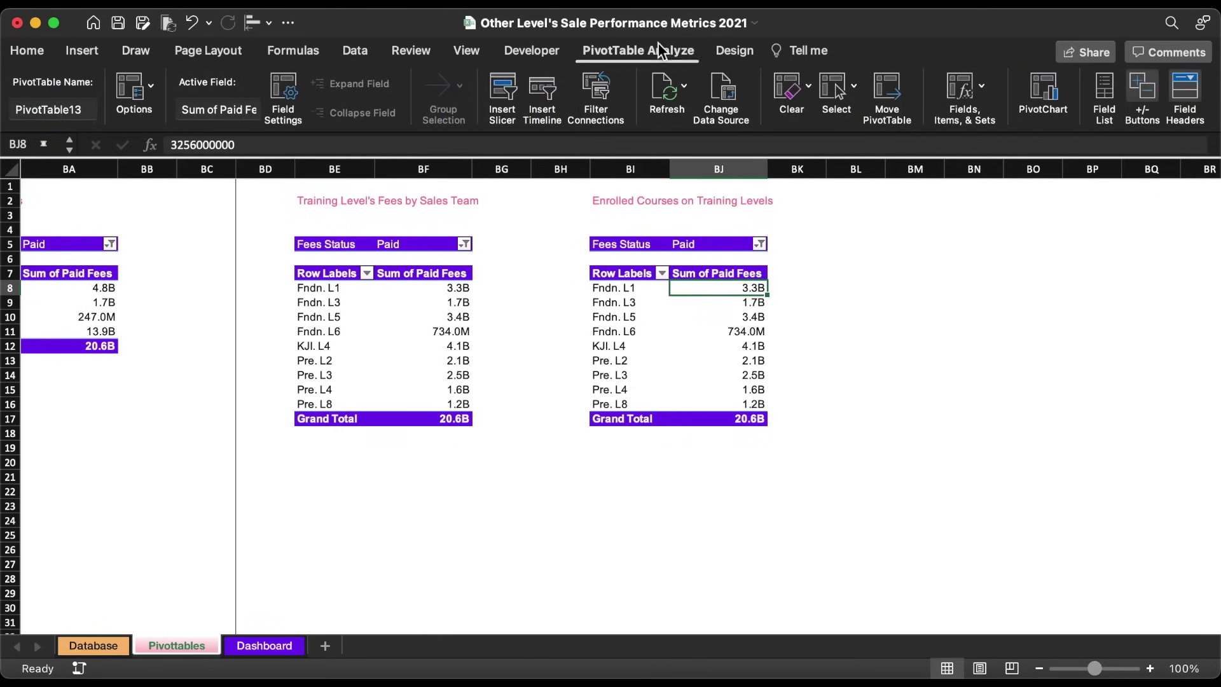
left_click(1115, 76)
left_click_drag(1166, 517, 758, 494)
scroll(1060, 290, "down", 4)
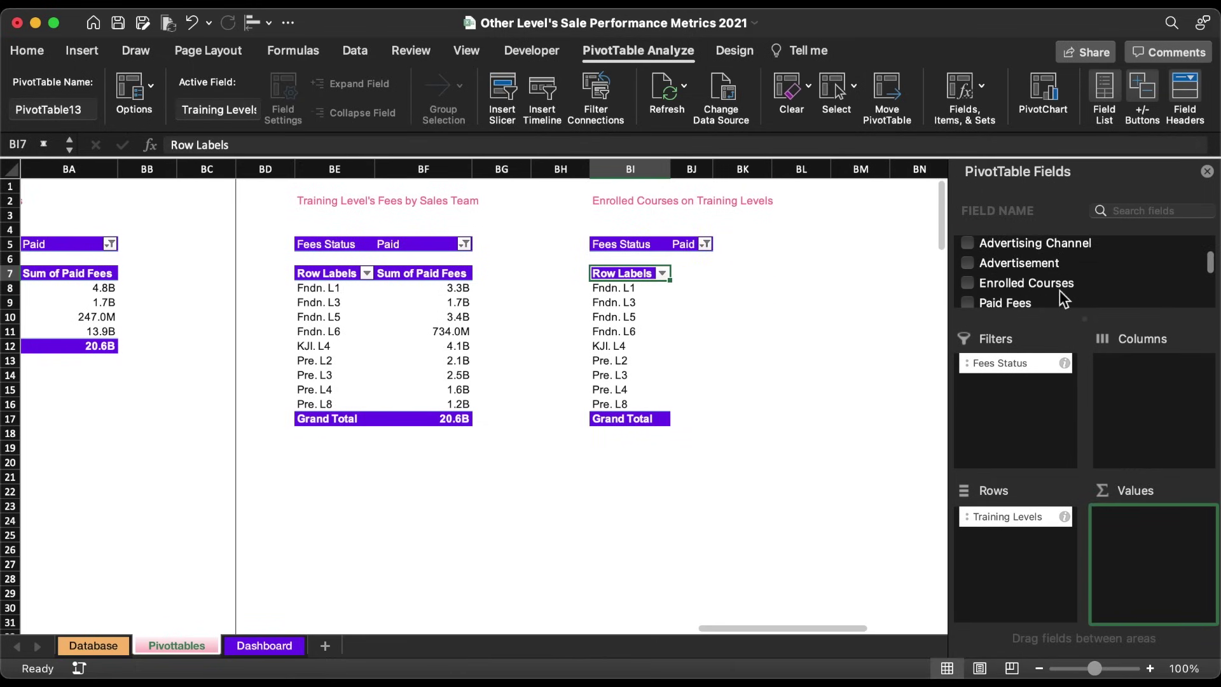
left_click_drag(1008, 265, 1143, 547)
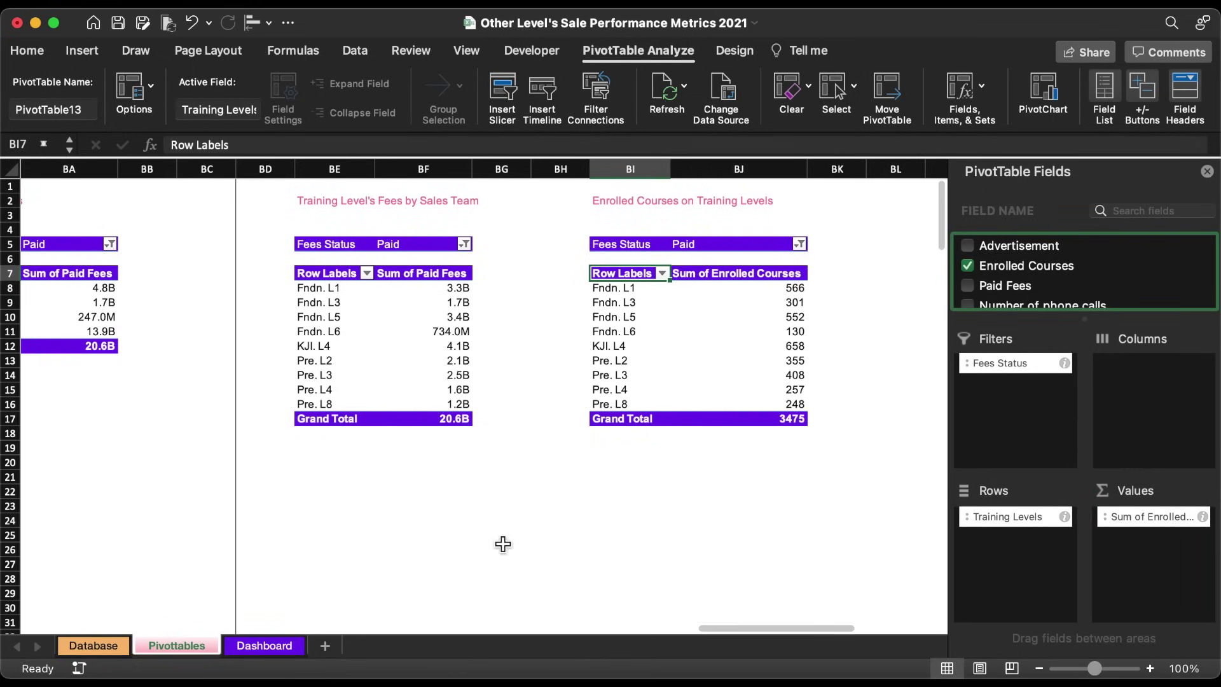
Check the Enrolled Courses figures on the Database sheet, then return to the new pivot.
left_click(94, 646)
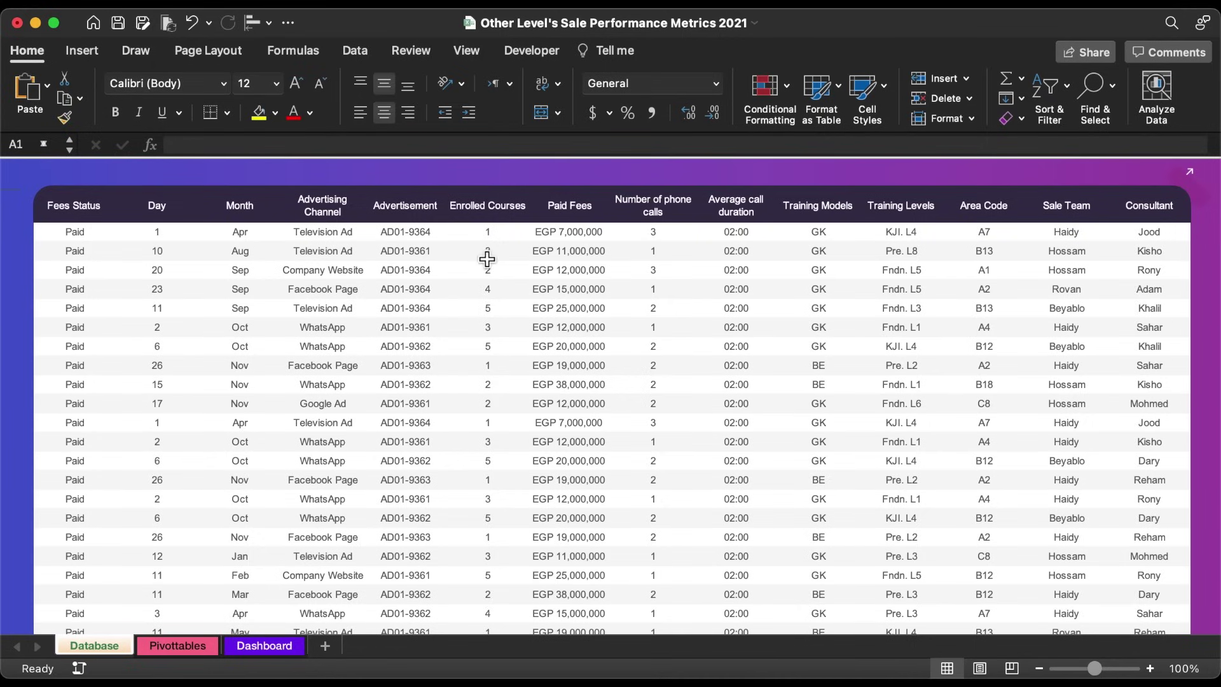
left_click_drag(486, 267, 486, 556)
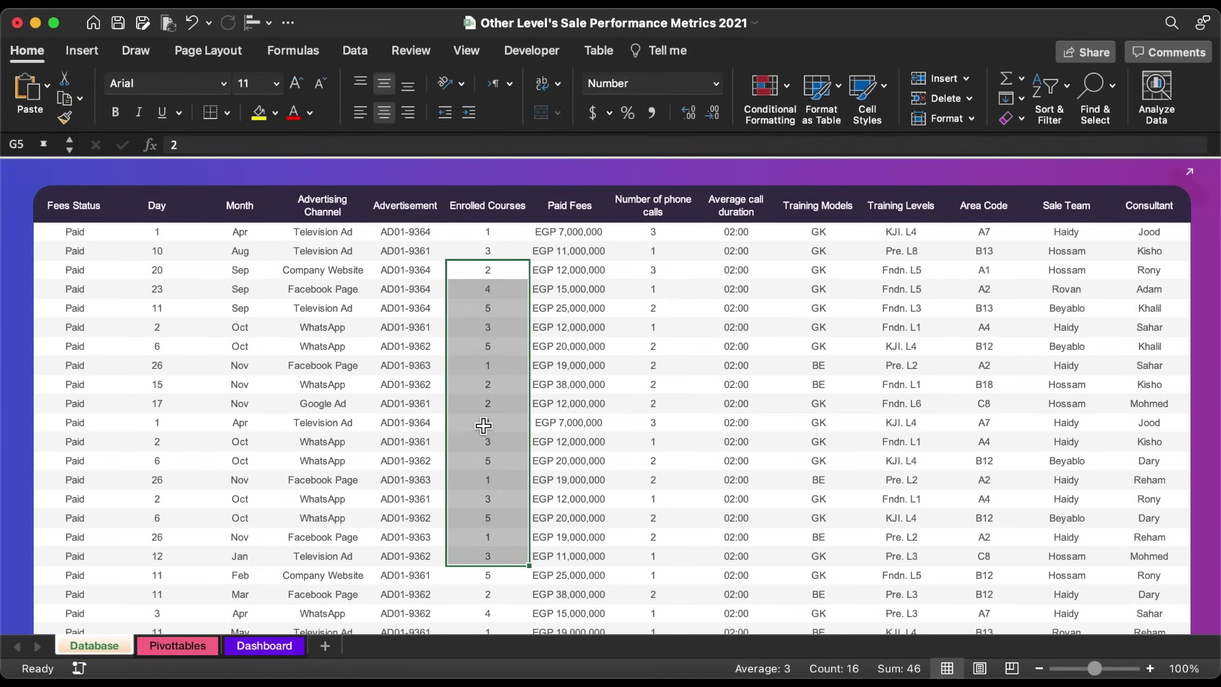
left_click(493, 374)
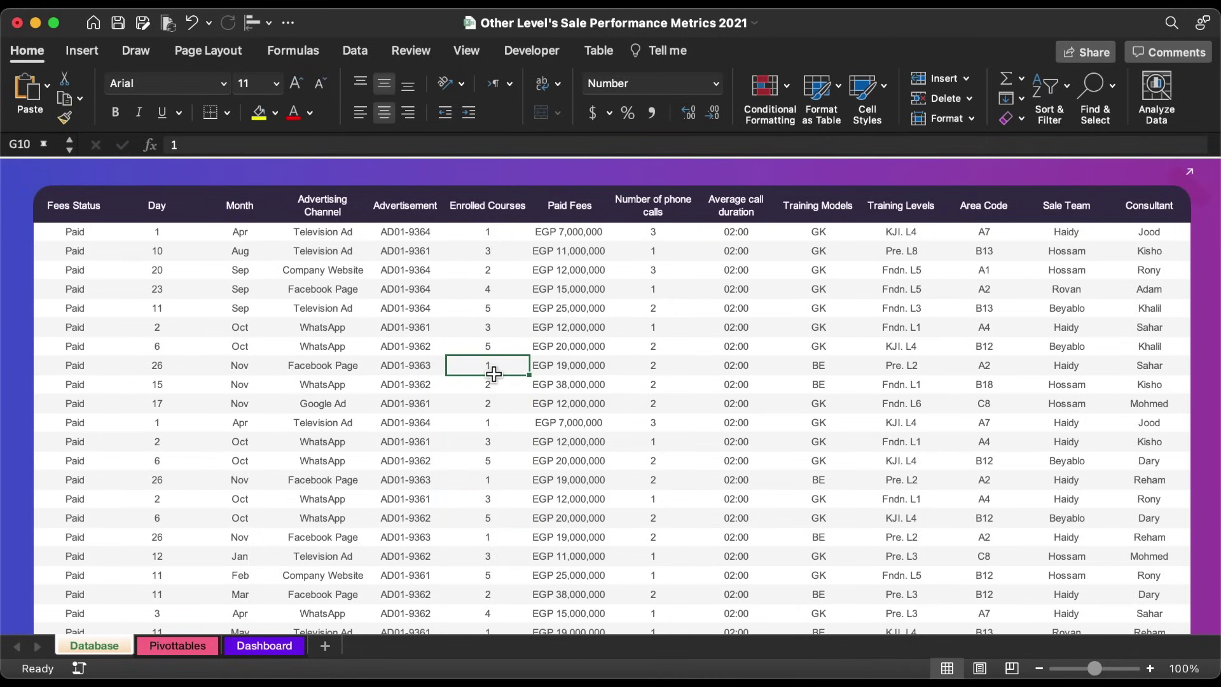
left_click(186, 642)
left_click(746, 303)
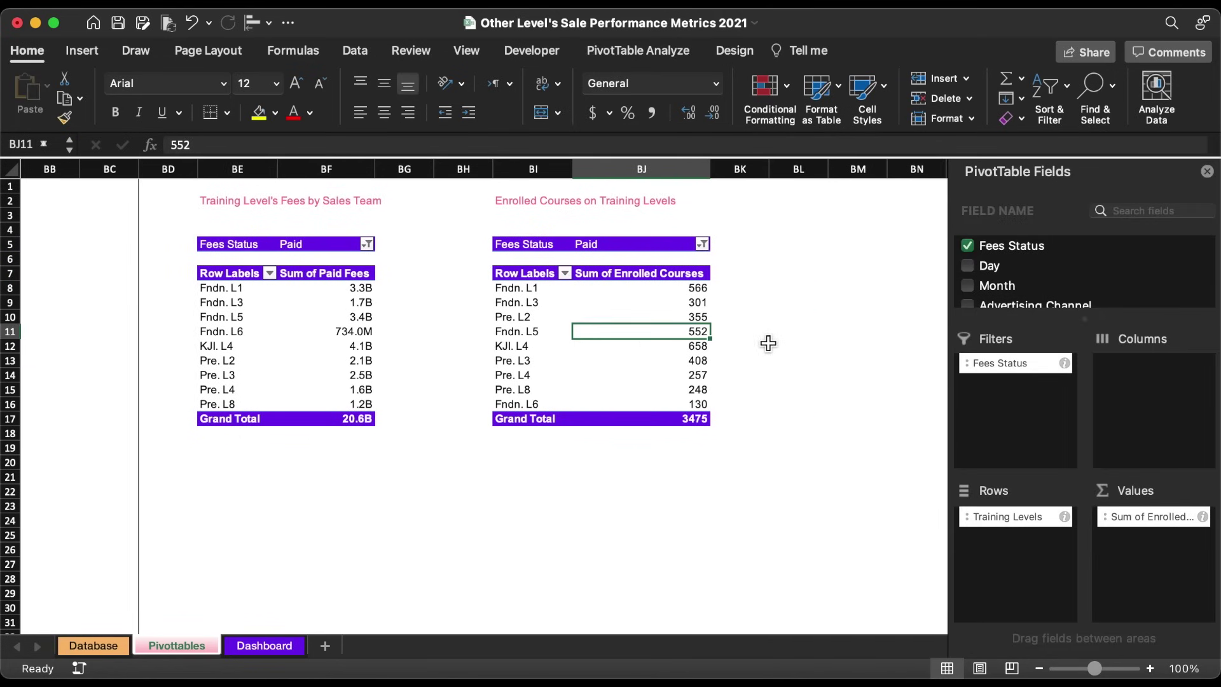
Insert a Line with Markers chart and delete its legend, vertical axis and 'Total' title.
left_click(83, 51)
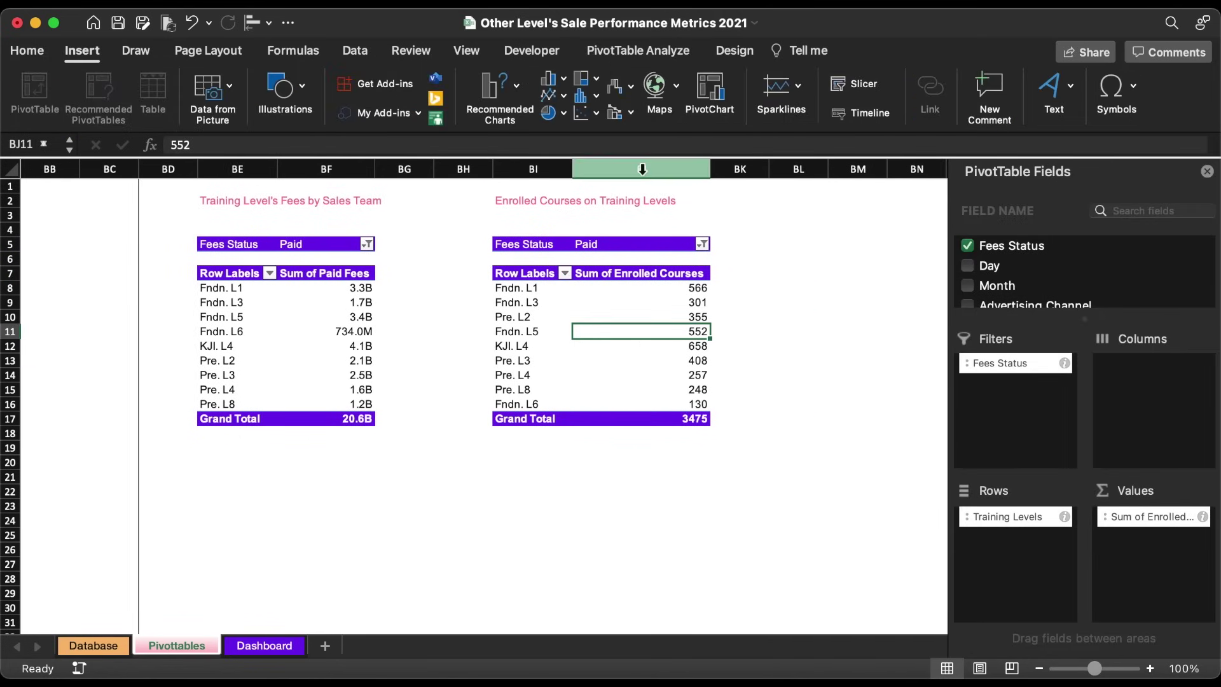
left_click(551, 94)
left_click(867, 163)
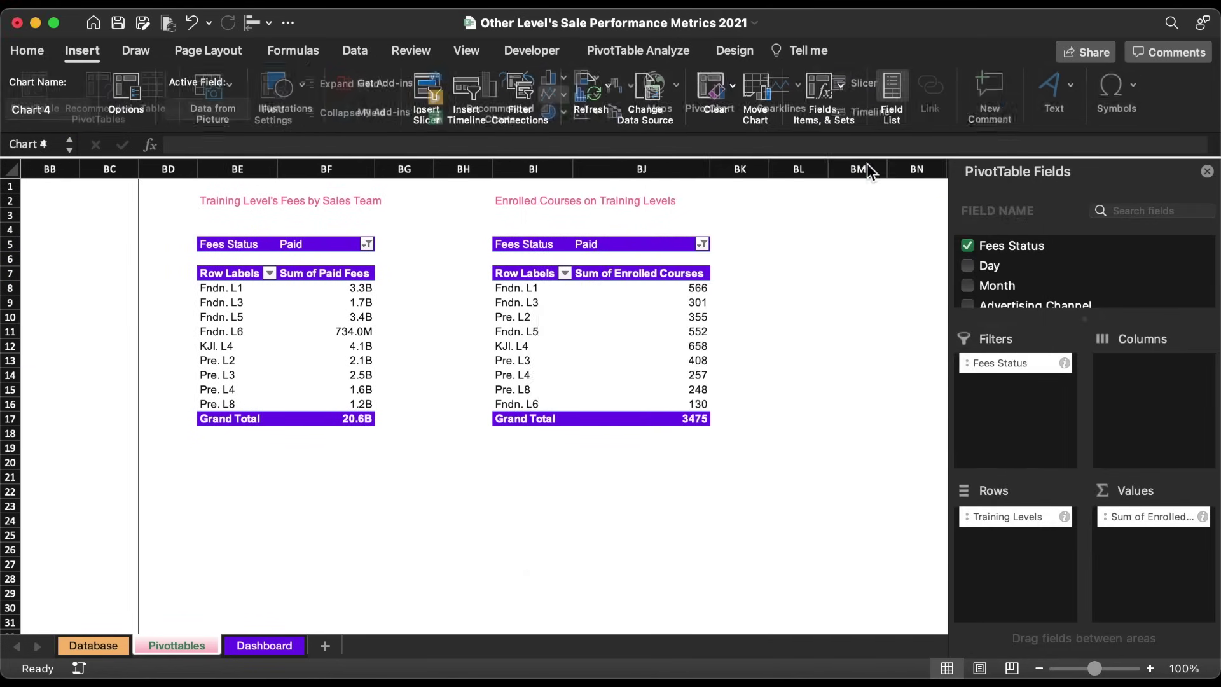
left_click(623, 422)
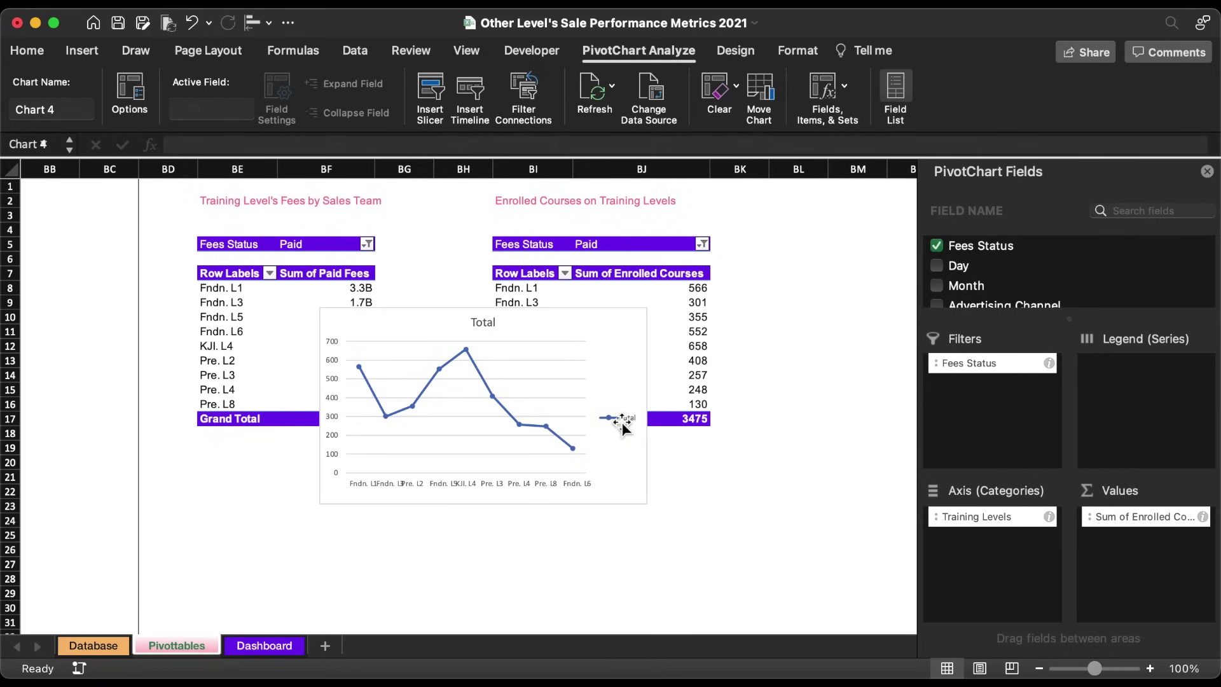
key("Delete")
left_click(333, 382)
key("Delete")
left_click(478, 324)
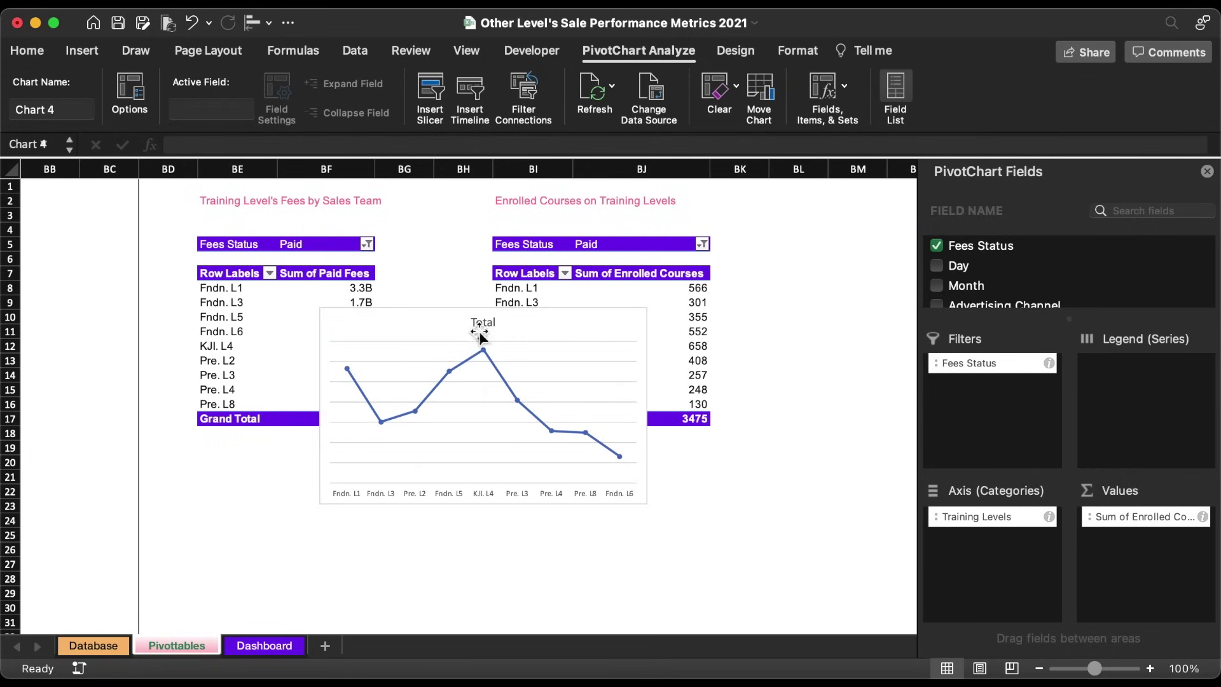
key("Delete")
Set the chart to no outline and no fill, then cut it and switch to the Dashboard sheet.
left_click(798, 51)
left_click(492, 84)
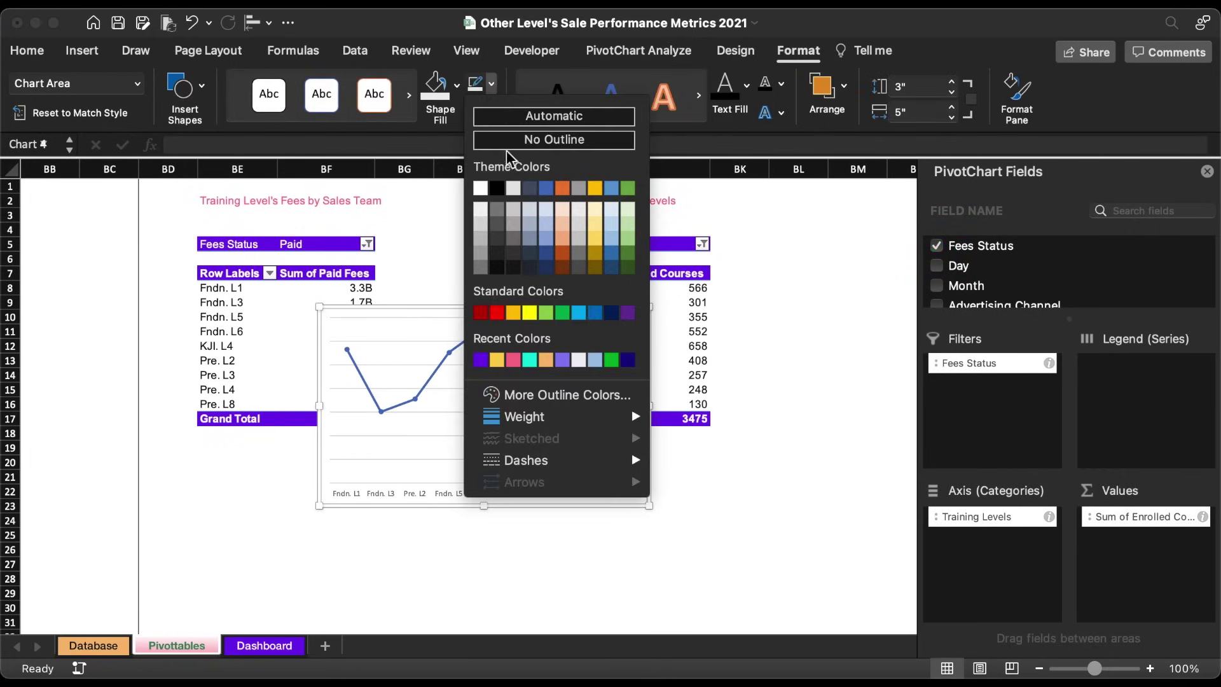
left_click(500, 136)
left_click(457, 85)
left_click(445, 121)
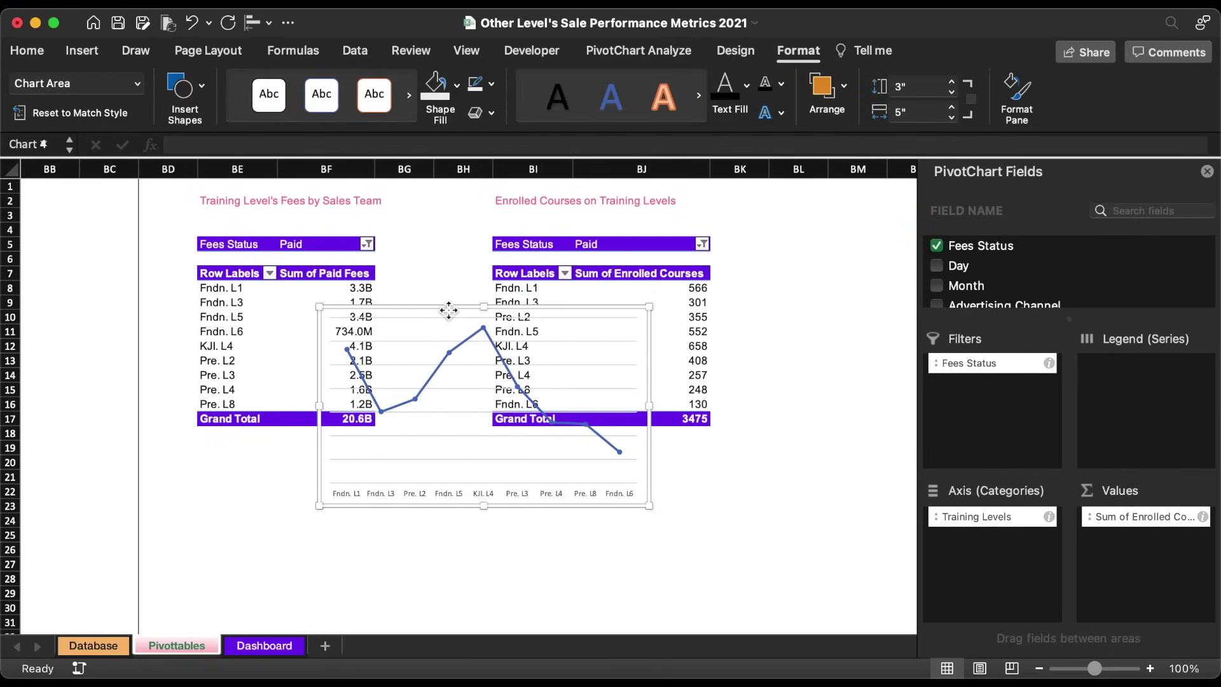
key("cmd+x")
left_click(263, 646)
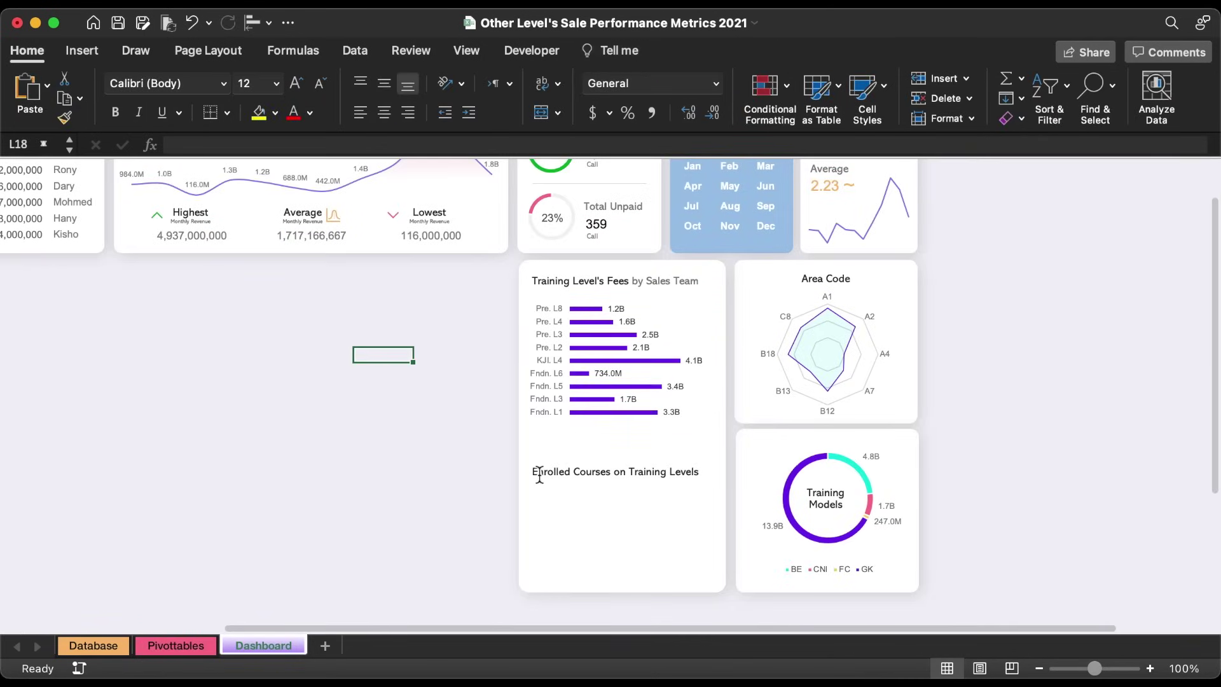
Paste the line chart into the lower dashboard card and size it, moving the Enrolled Courses title aside.
key("cmd+v")
left_click(698, 470)
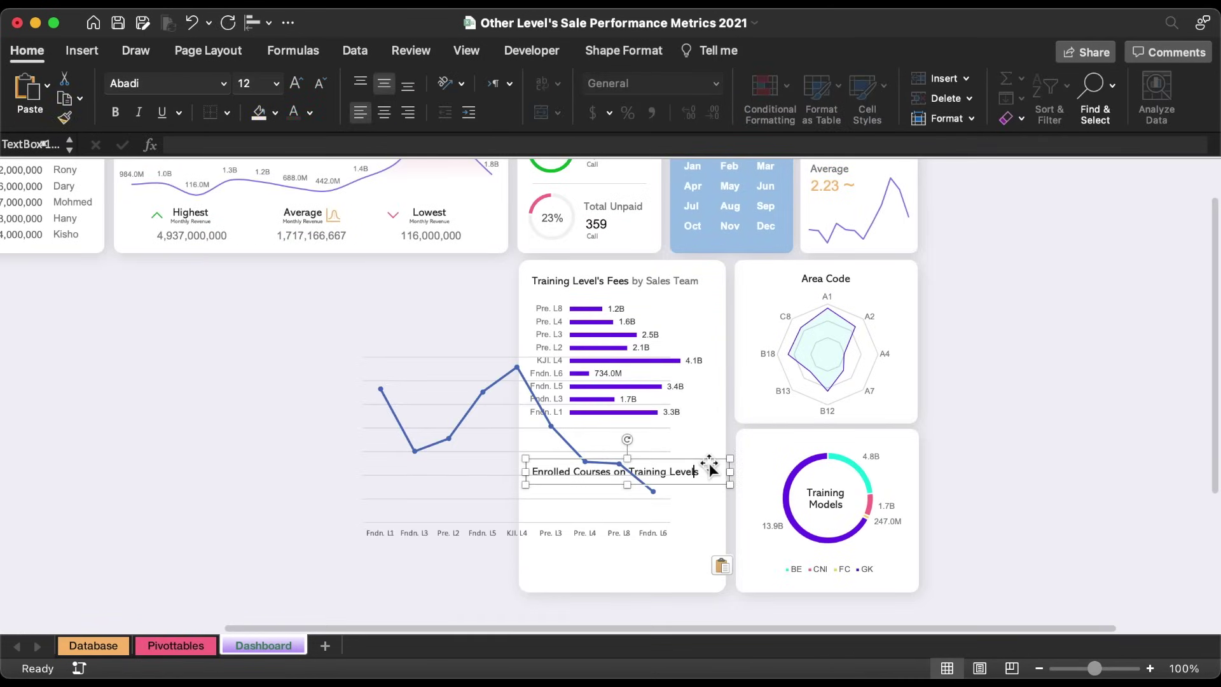
left_click_drag(710, 467, 313, 450)
left_click_drag(373, 346, 485, 493)
left_click_drag(629, 570, 629, 586)
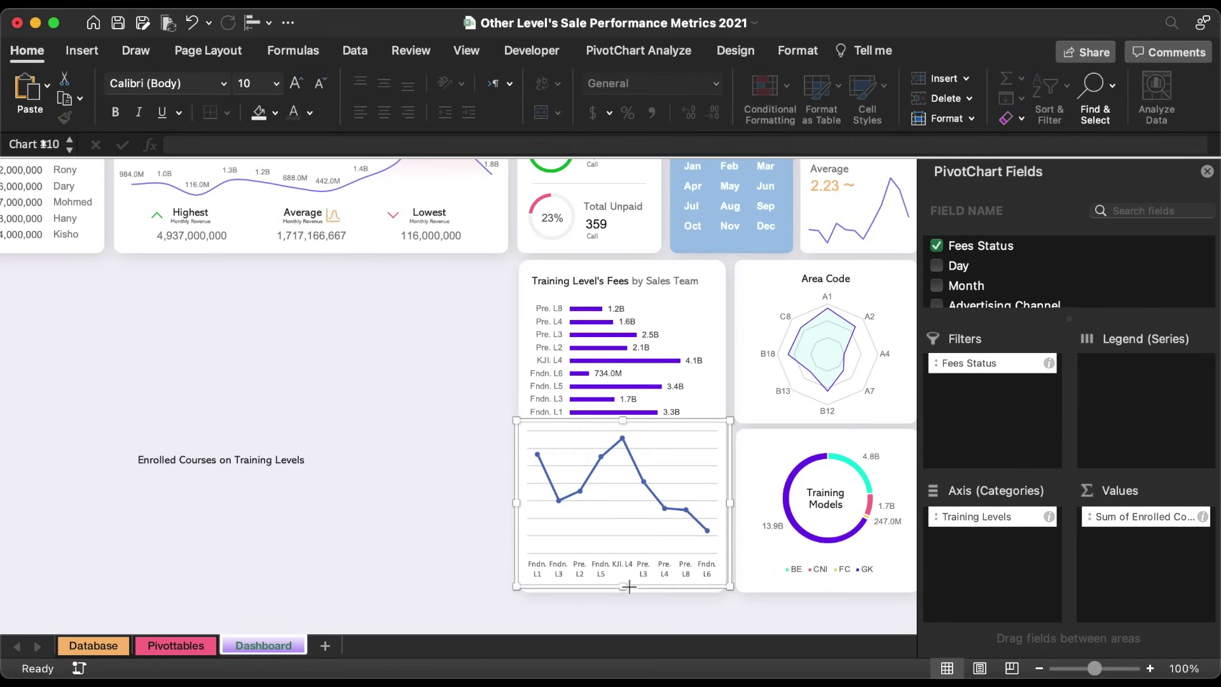
left_click_drag(734, 503, 728, 503)
Tilt the category axis labels to a custom angle and readjust the chart's size.
double_click(663, 570)
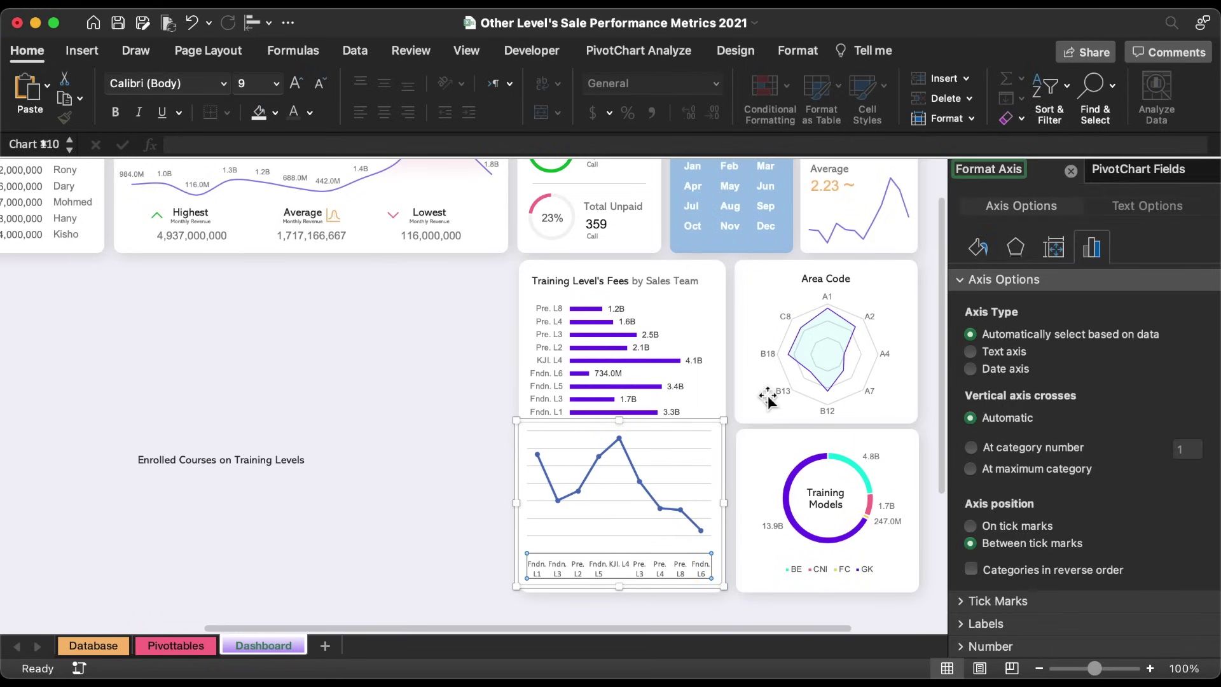
left_click(1053, 247)
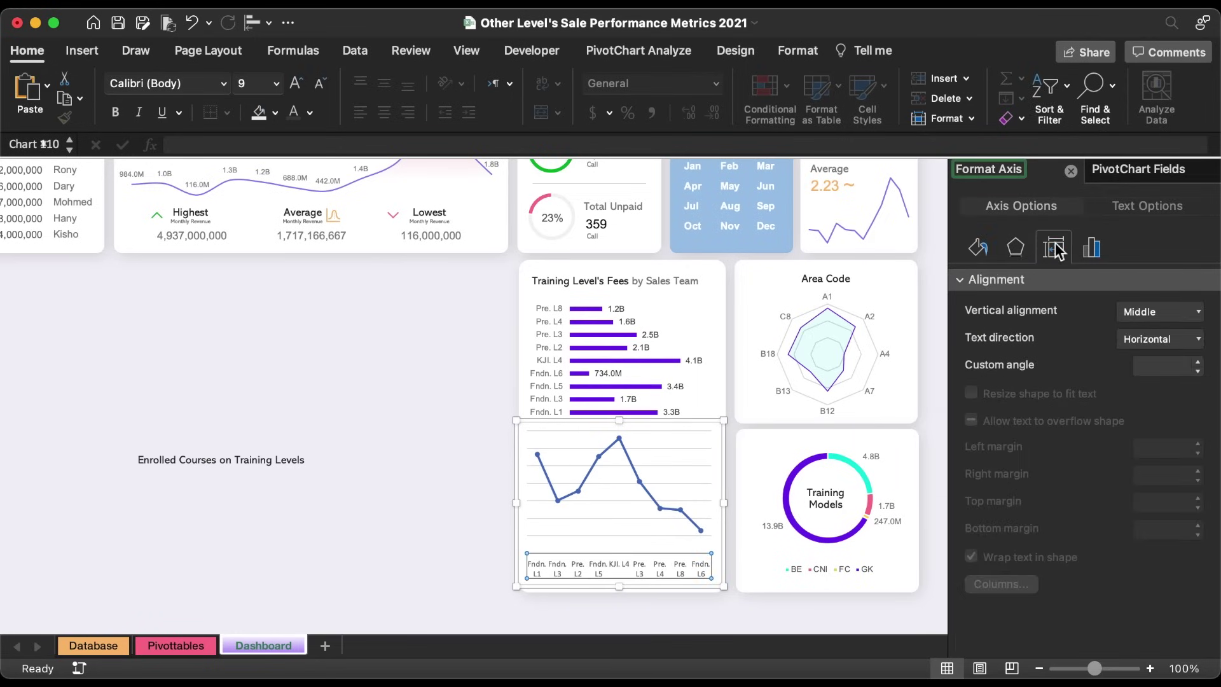
left_click(1197, 371)
left_click(1197, 371)
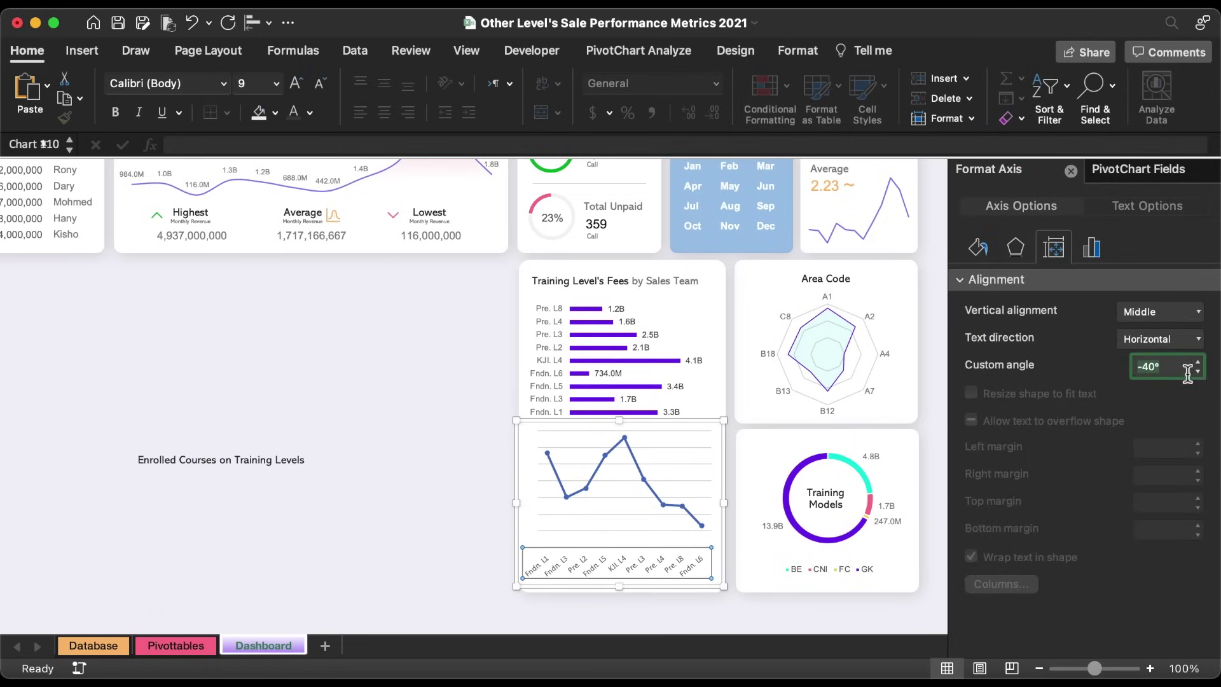
left_click(528, 433)
left_click_drag(528, 433, 518, 428)
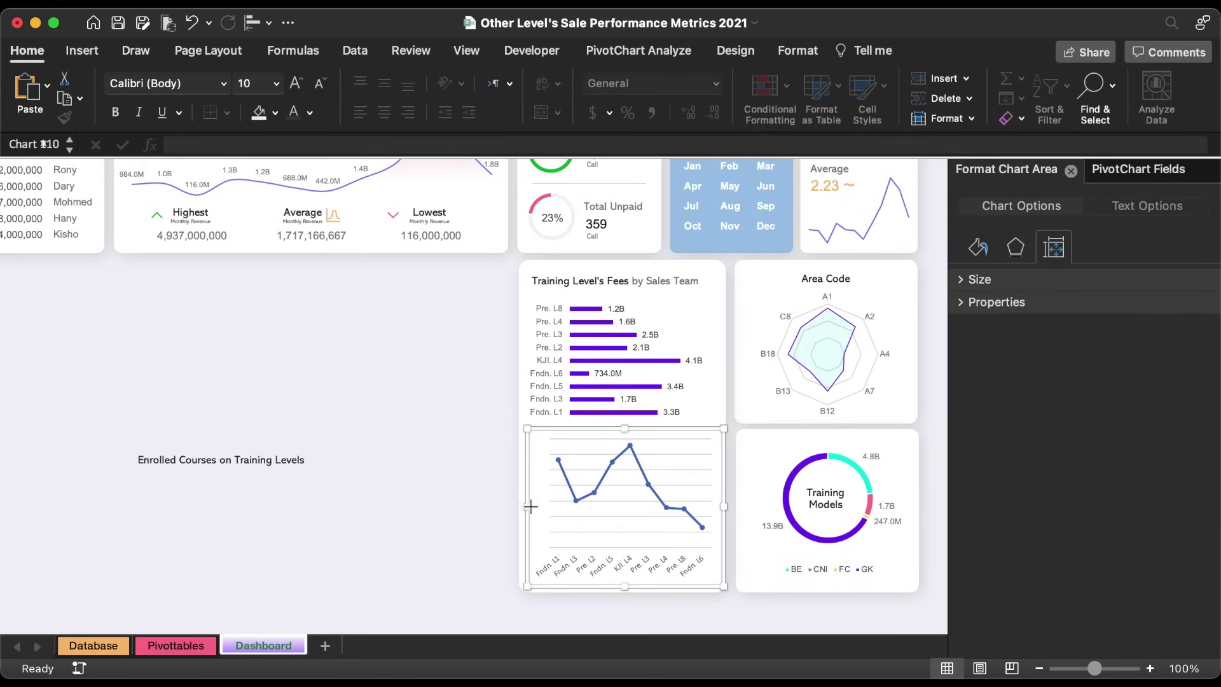
left_click_drag(516, 503, 518, 506)
Give the training-level axis labels a new font colour and Arial font.
left_click(623, 566)
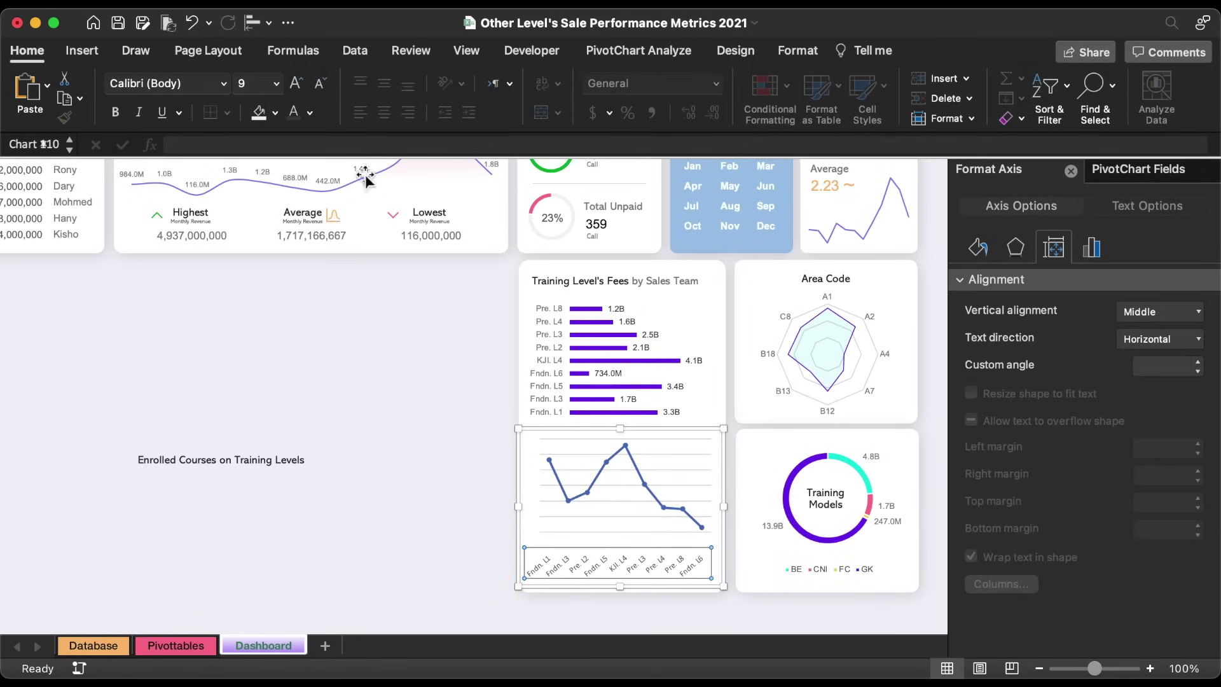
left_click(309, 112)
left_click(313, 211)
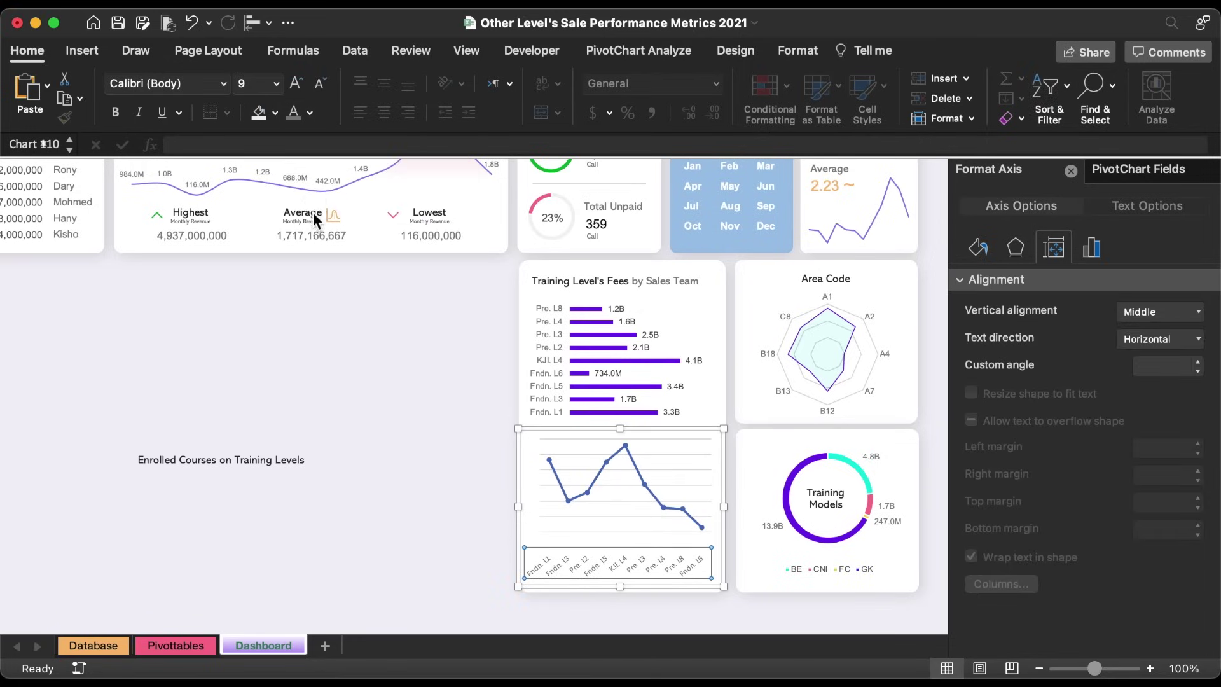
left_click(223, 83)
key("Escape")
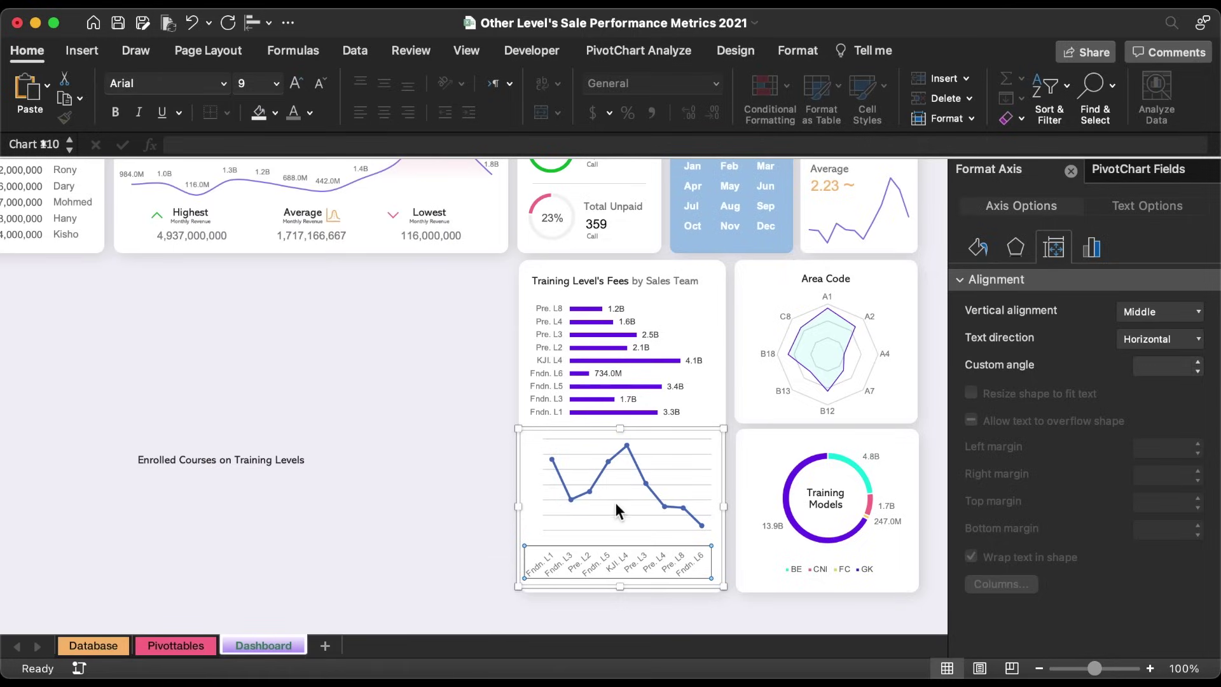
Set the vertical and horizontal axes of the line chart to No Outline.
left_click(669, 516)
left_click(794, 54)
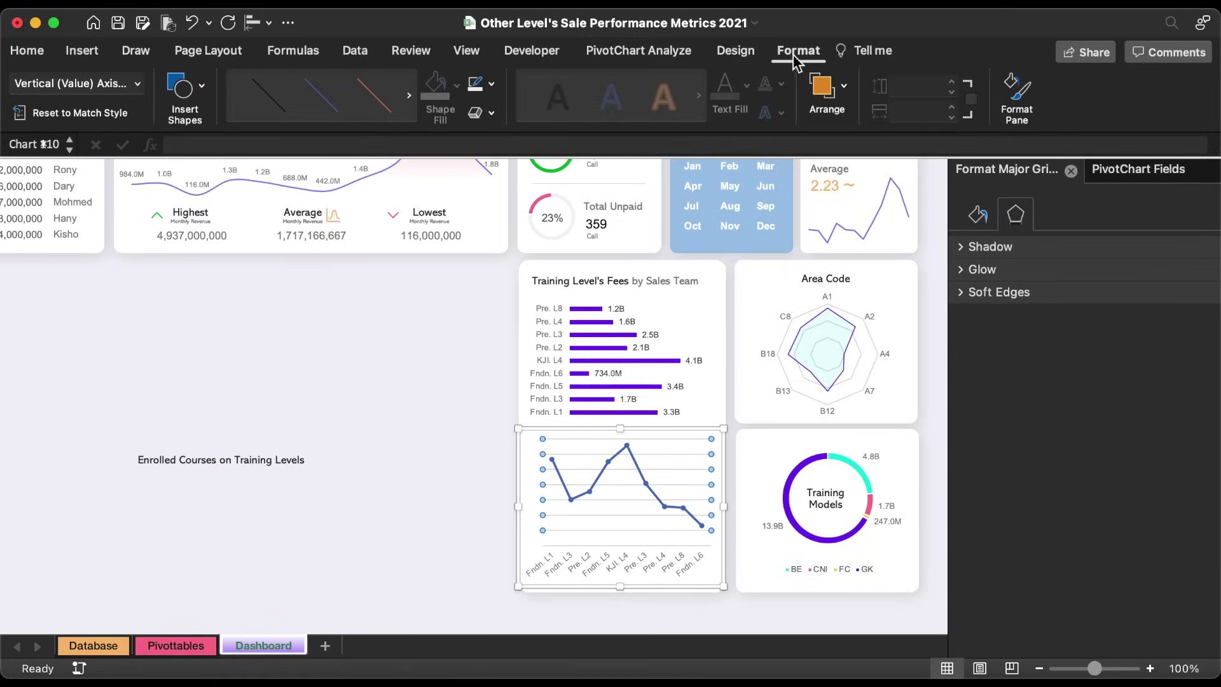
left_click(491, 83)
left_click(481, 218)
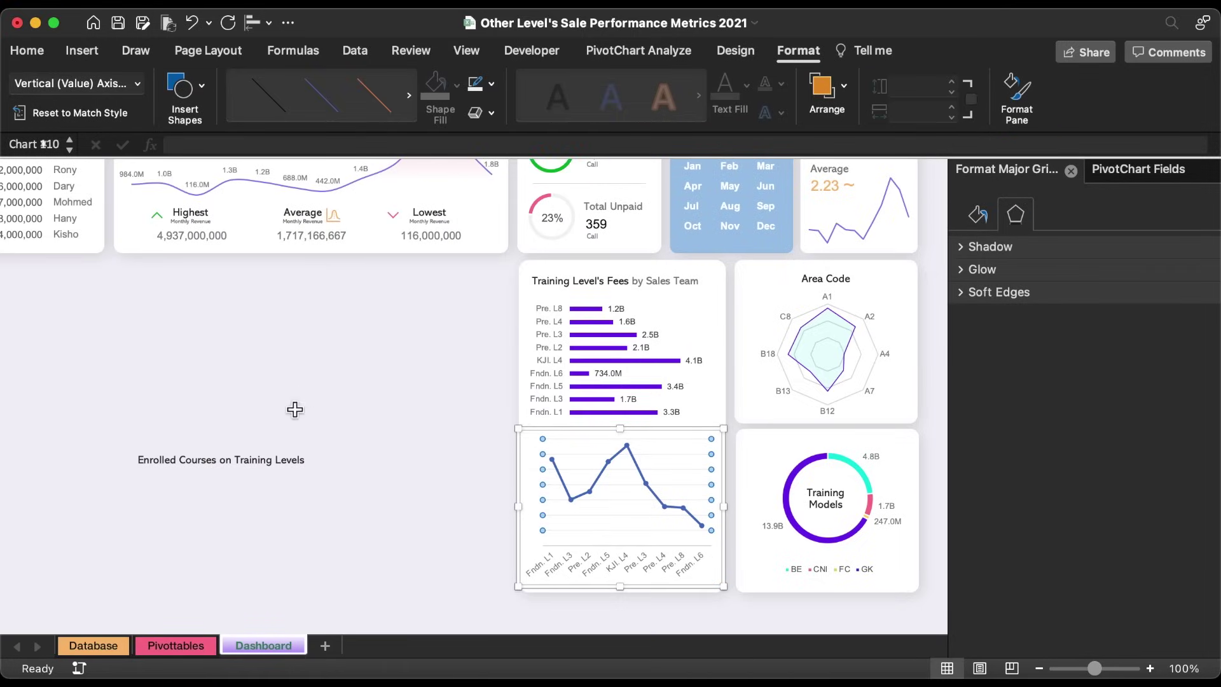
left_click(605, 570)
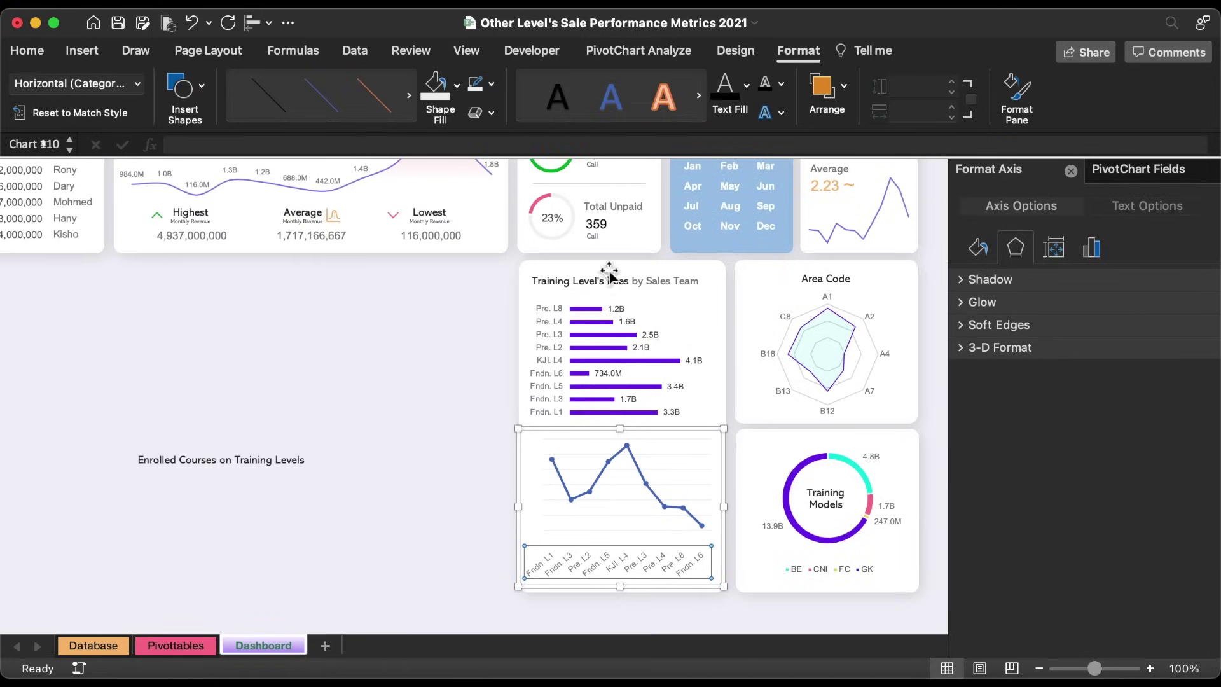
left_click(490, 84)
left_click(498, 140)
left_click(284, 459)
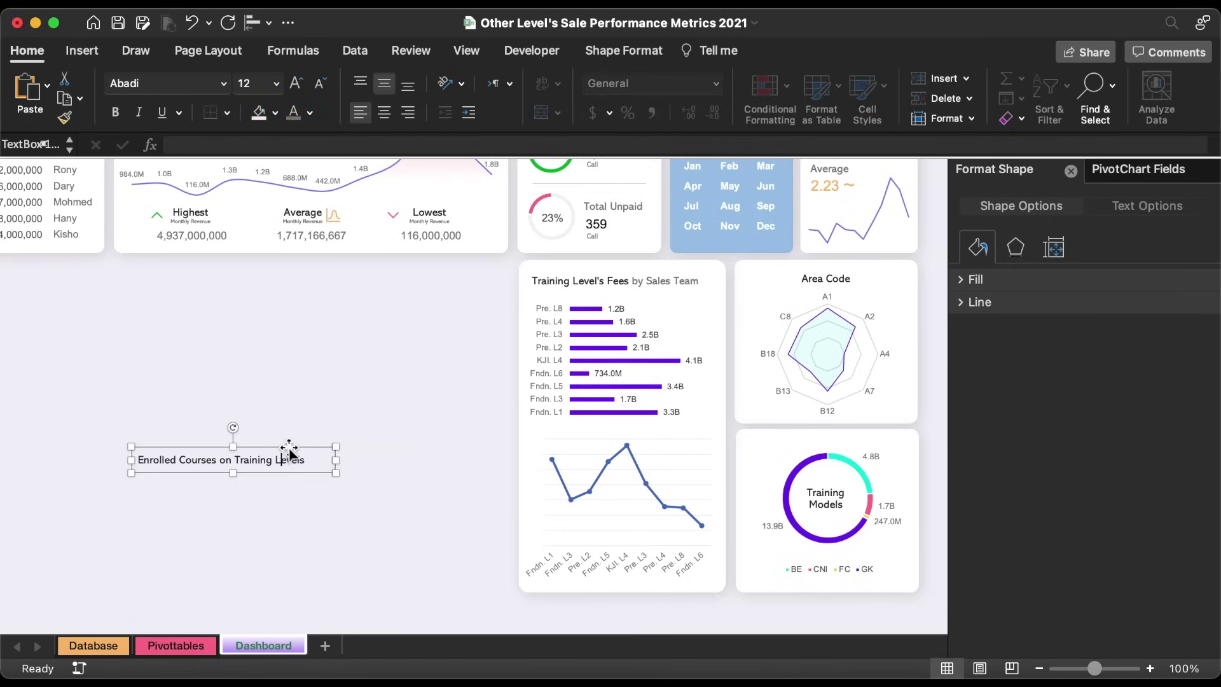
Move the 'Enrolled Courses on Training Levels' text box onto the line chart and bring it to front.
left_click_drag(284, 459, 633, 518)
right_click(517, 553)
mouse_move(580, 527)
left_click(755, 532)
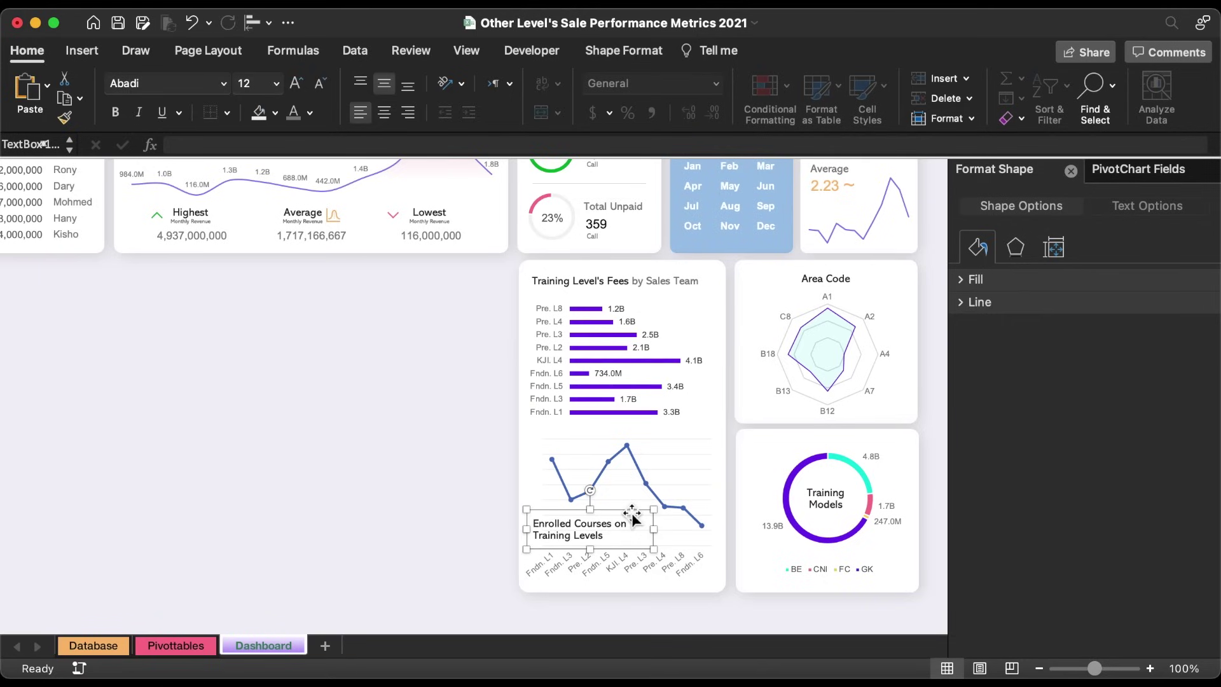
Set the title text to font size 11 in pink.
left_click(319, 84)
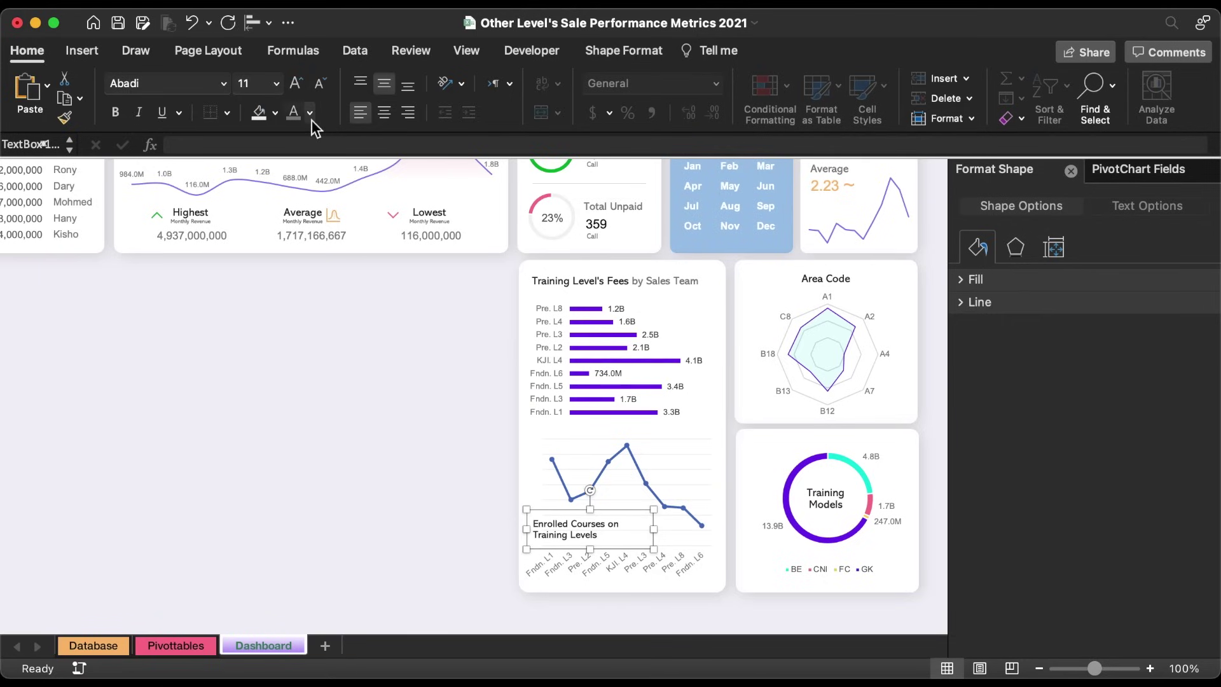
left_click(310, 113)
left_click(331, 365)
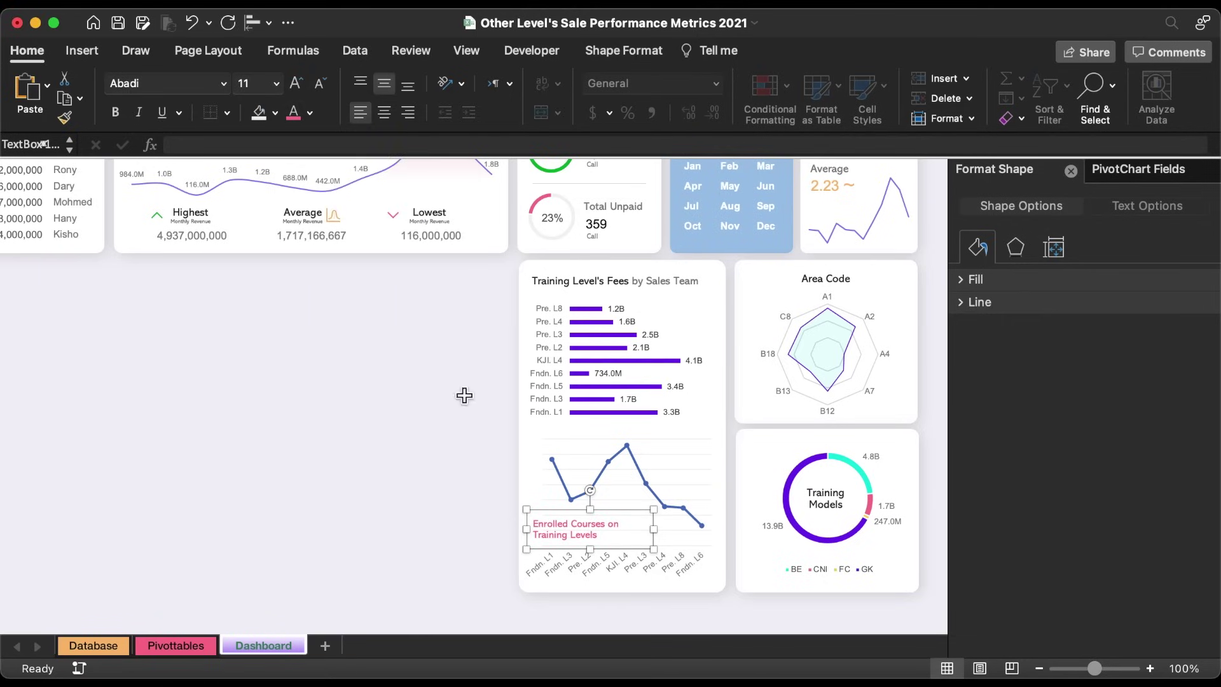
left_click(600, 472)
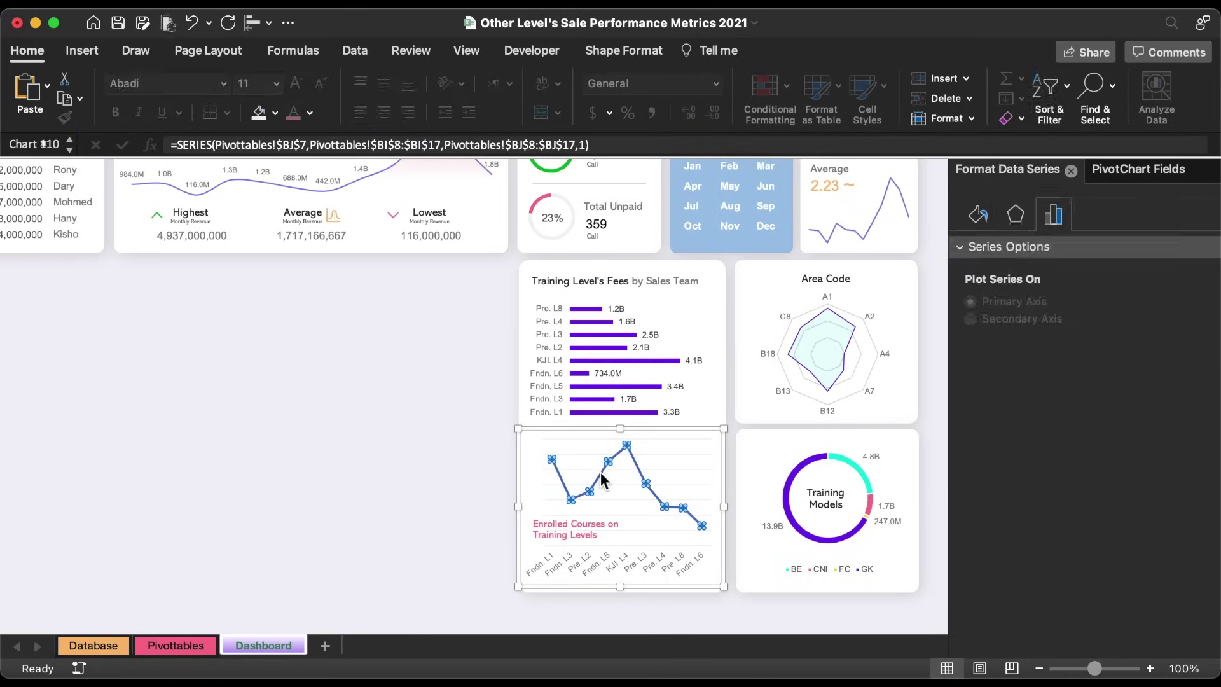
Make the series line a solid purple 2 pt line.
left_click(978, 216)
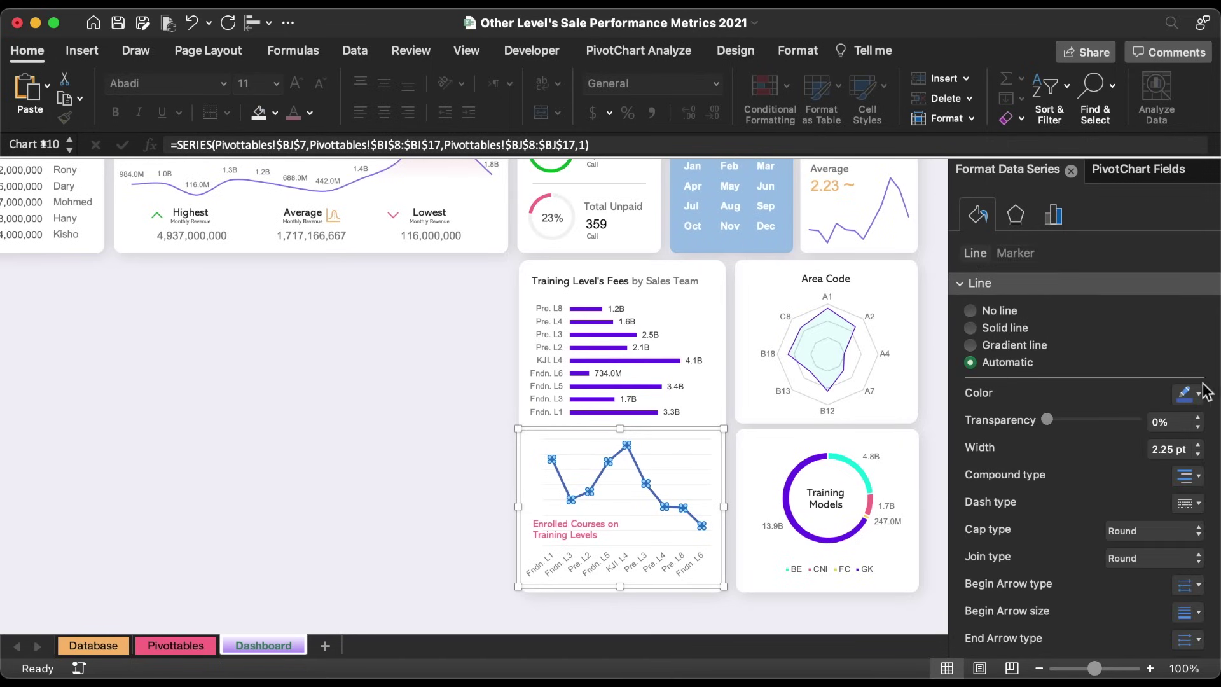
left_click(1199, 453)
left_click(1199, 454)
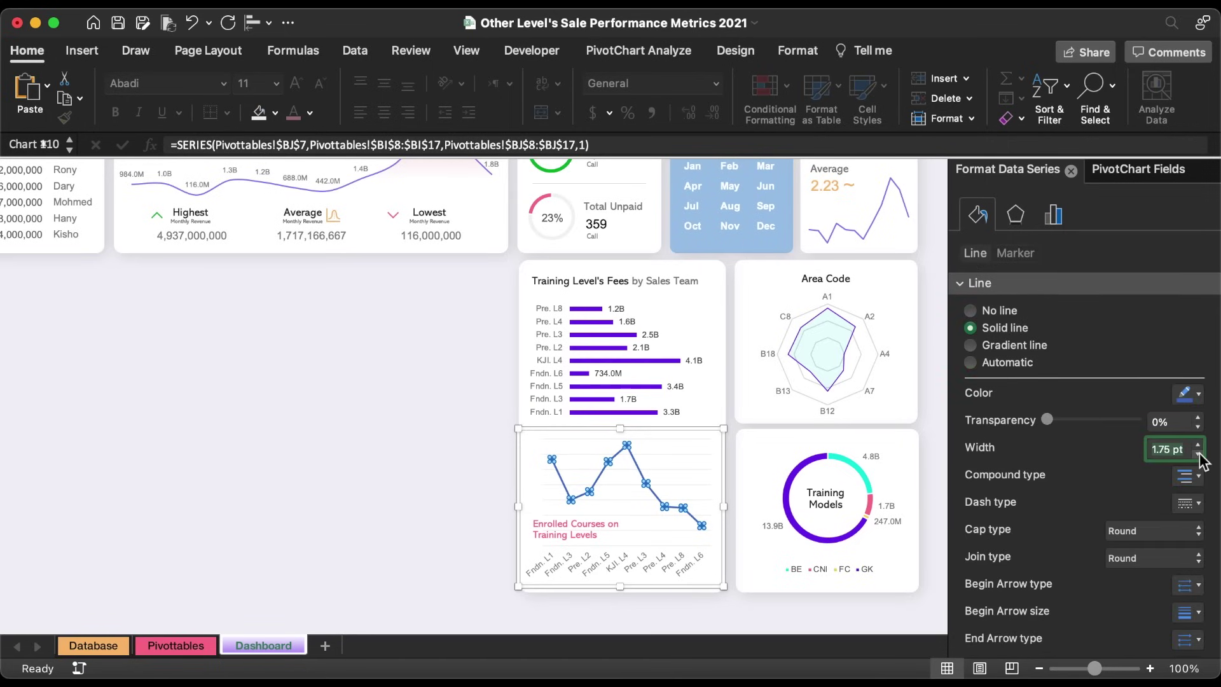
left_click(1198, 395)
left_click(1139, 614)
Give the markers a solid purple border and a solid white fill.
left_click(1011, 251)
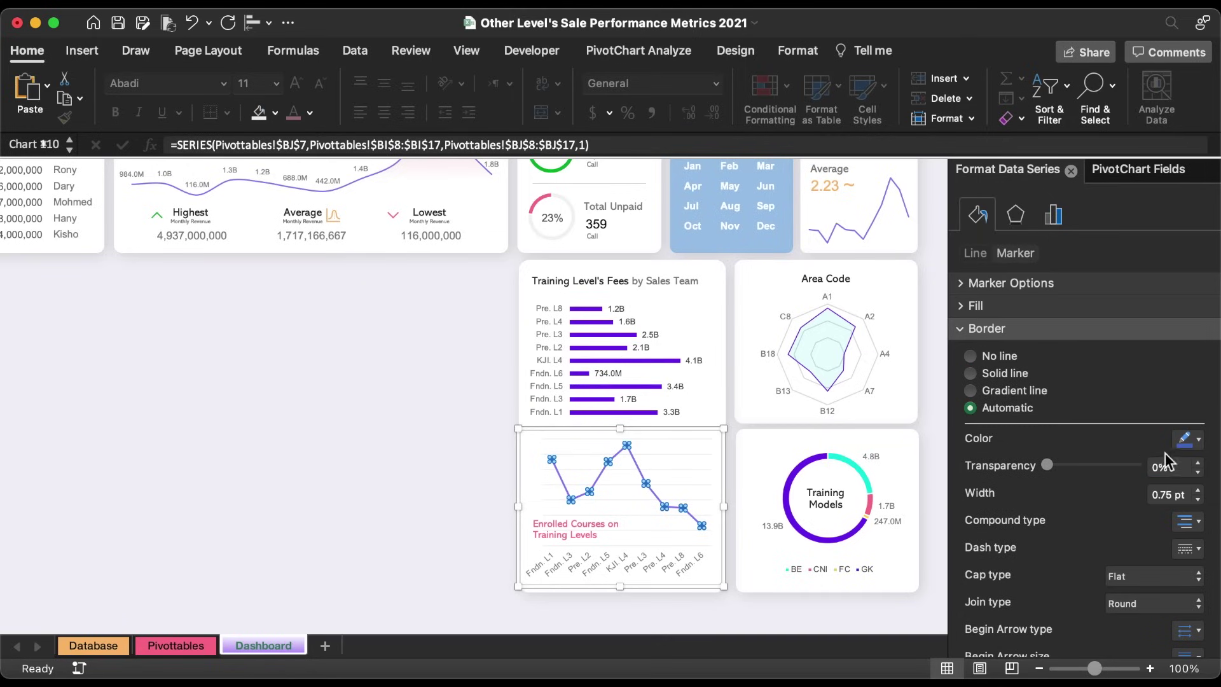
left_click(1186, 439)
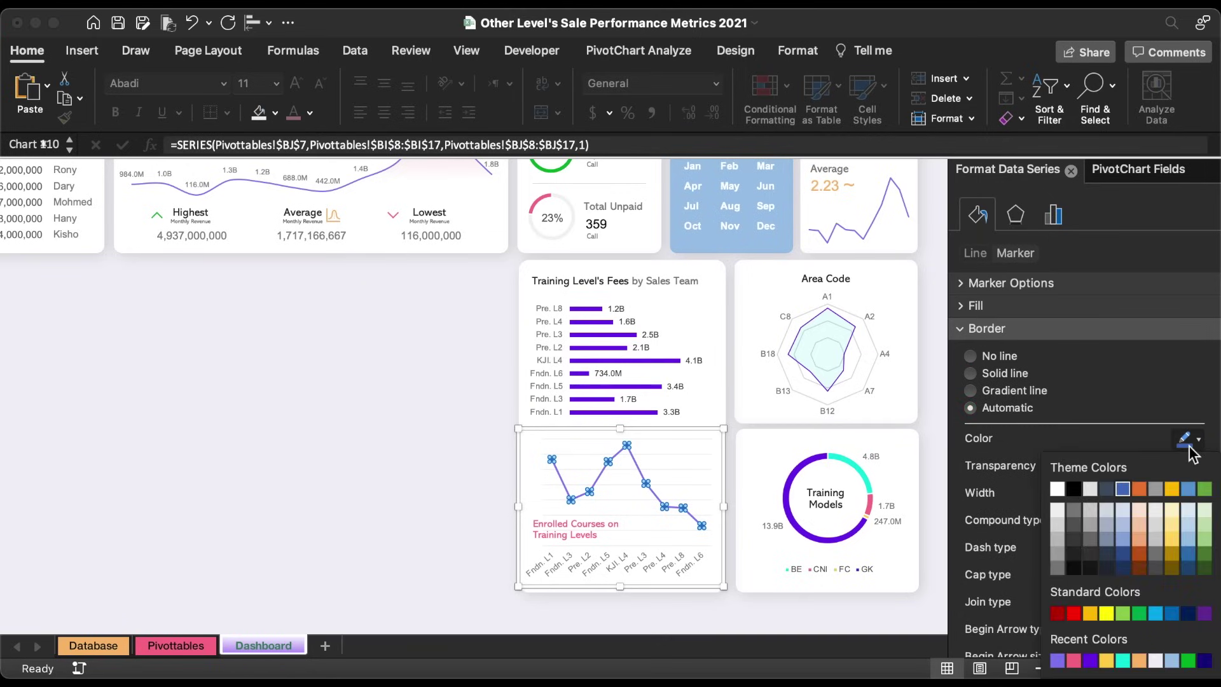
left_click(1090, 661)
left_click(968, 307)
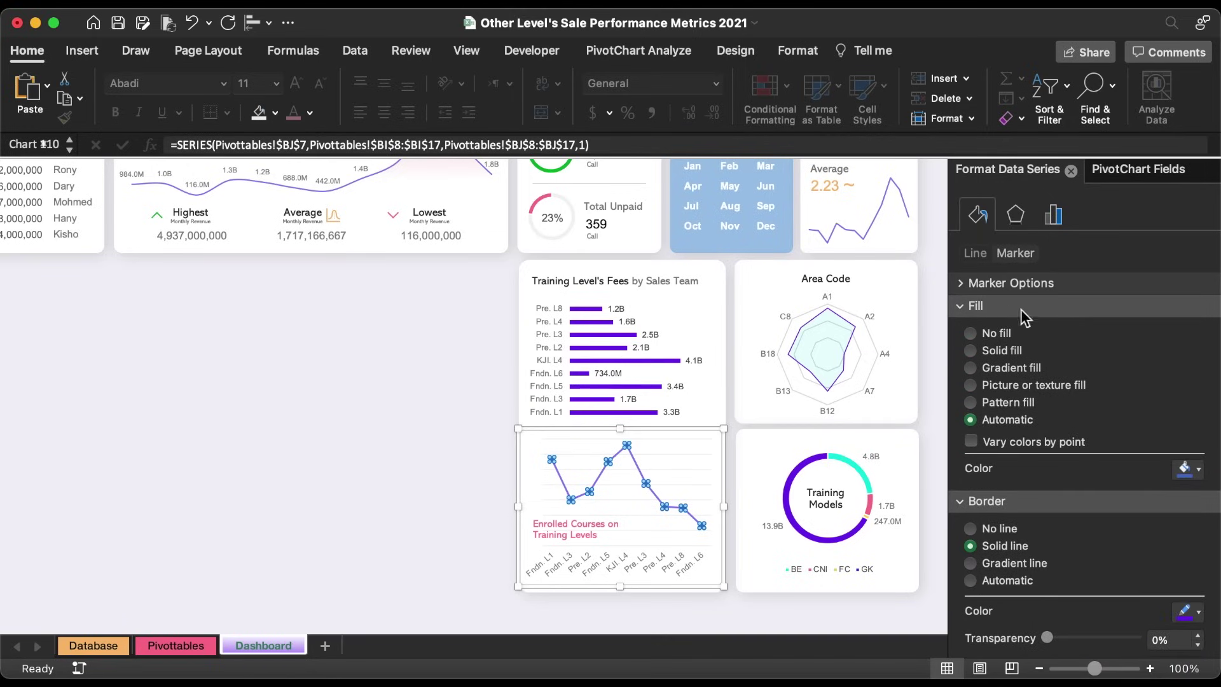
left_click(993, 351)
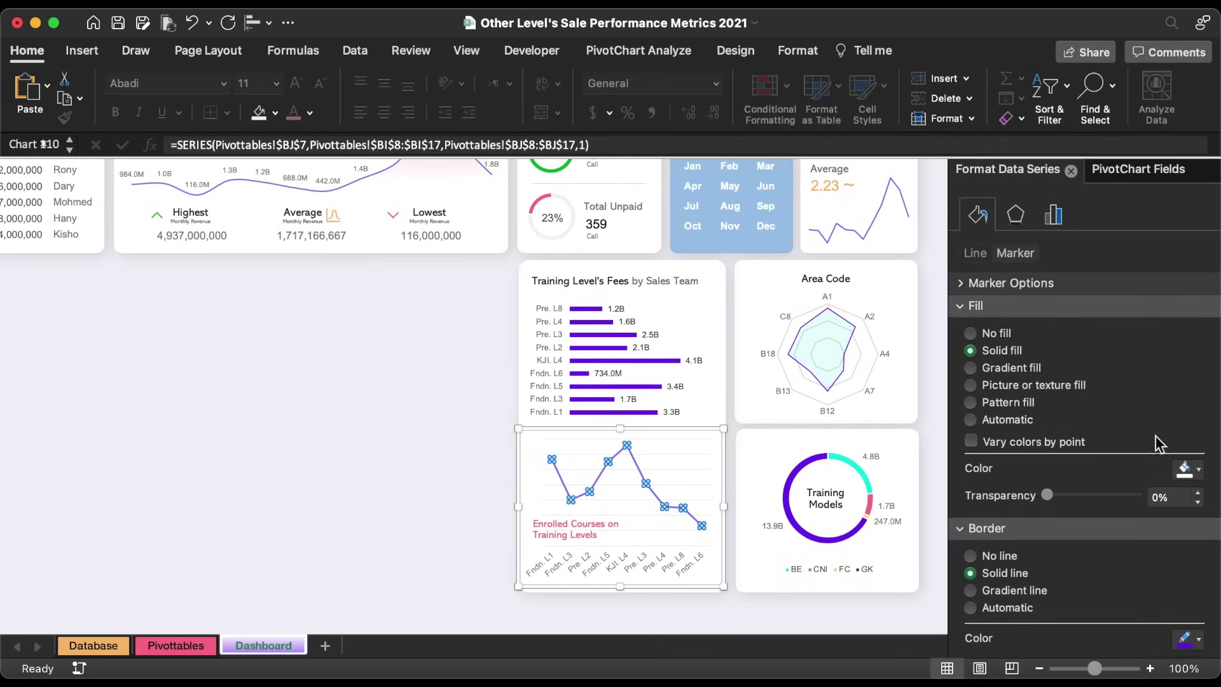
left_click(1185, 469)
left_click(1057, 237)
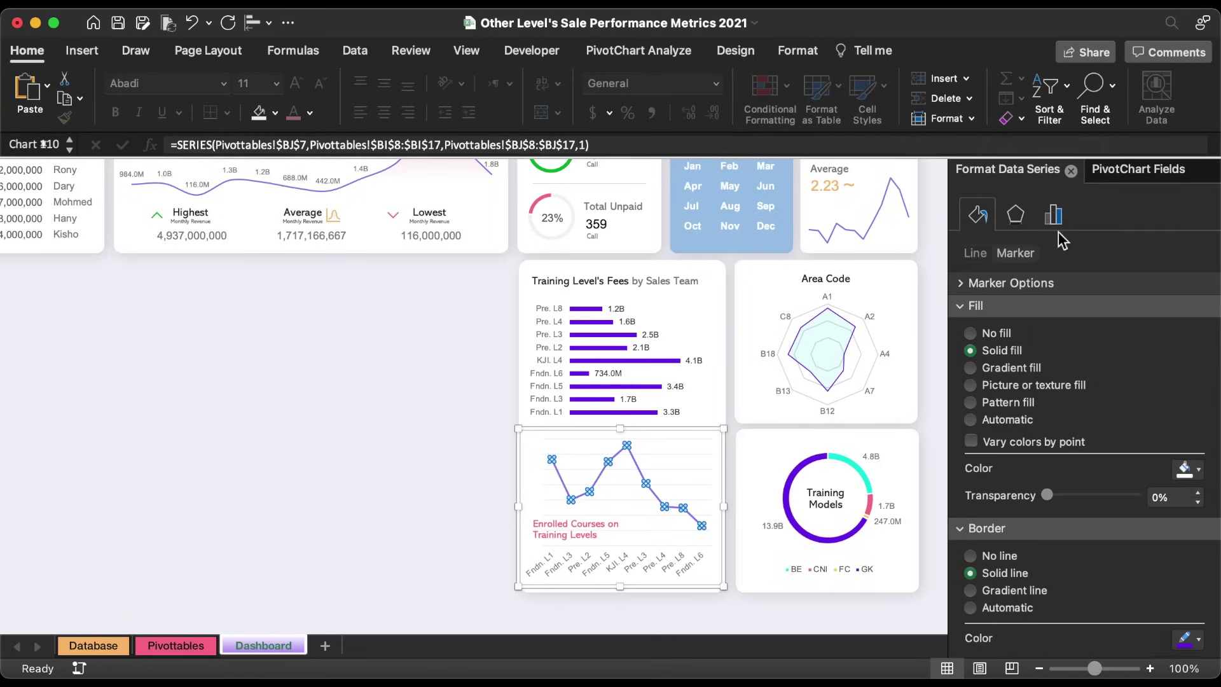
Set the built-in round markers to size 8 with a 1.25 pt border.
left_click(959, 284)
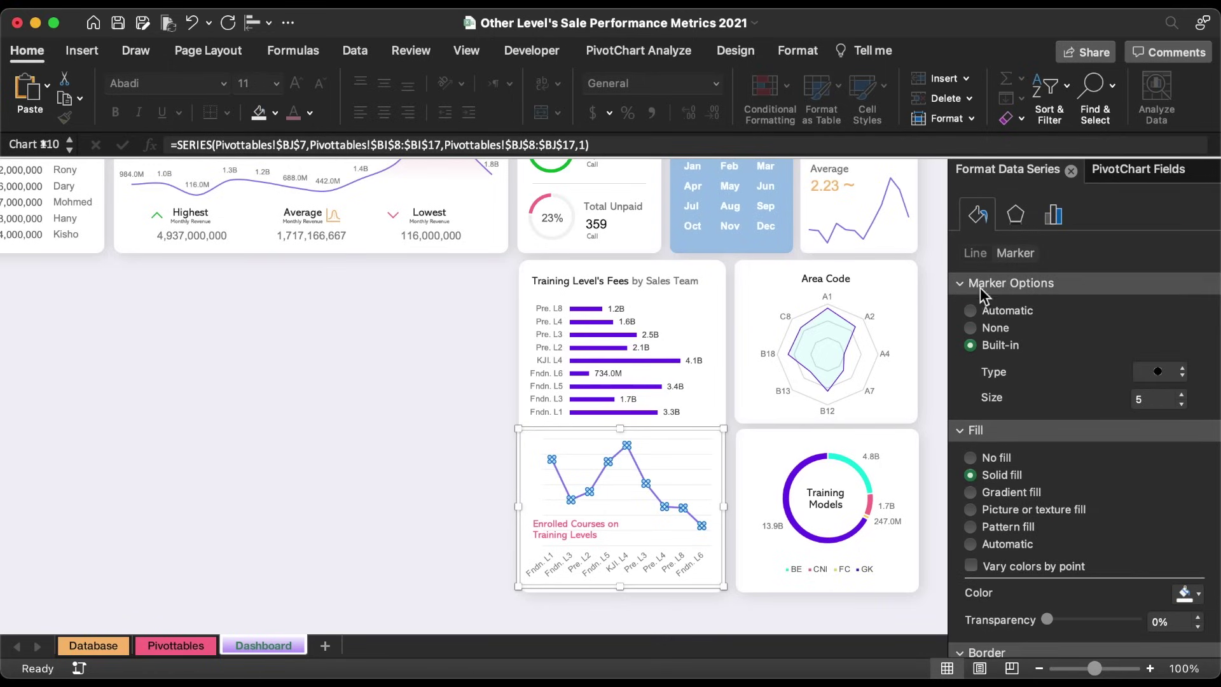
left_click(1167, 373)
left_click(1163, 370)
left_click(1181, 394)
left_click(1181, 394)
left_click(1181, 394)
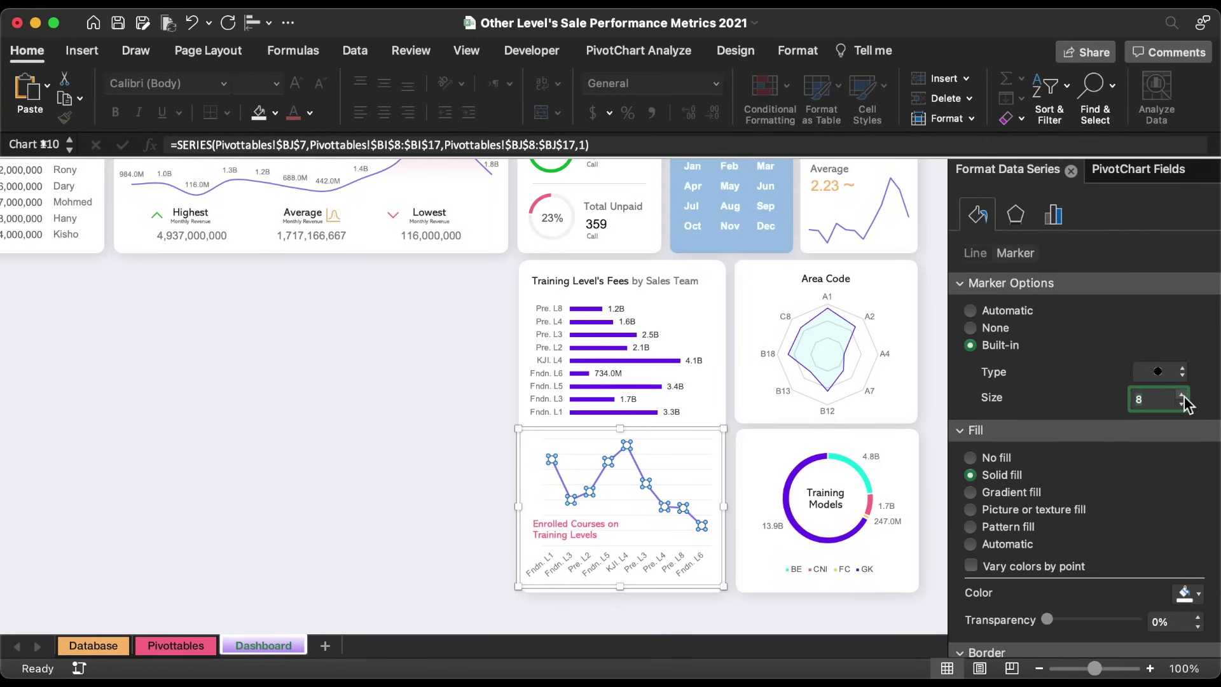
scroll(1100, 474, "down", 5)
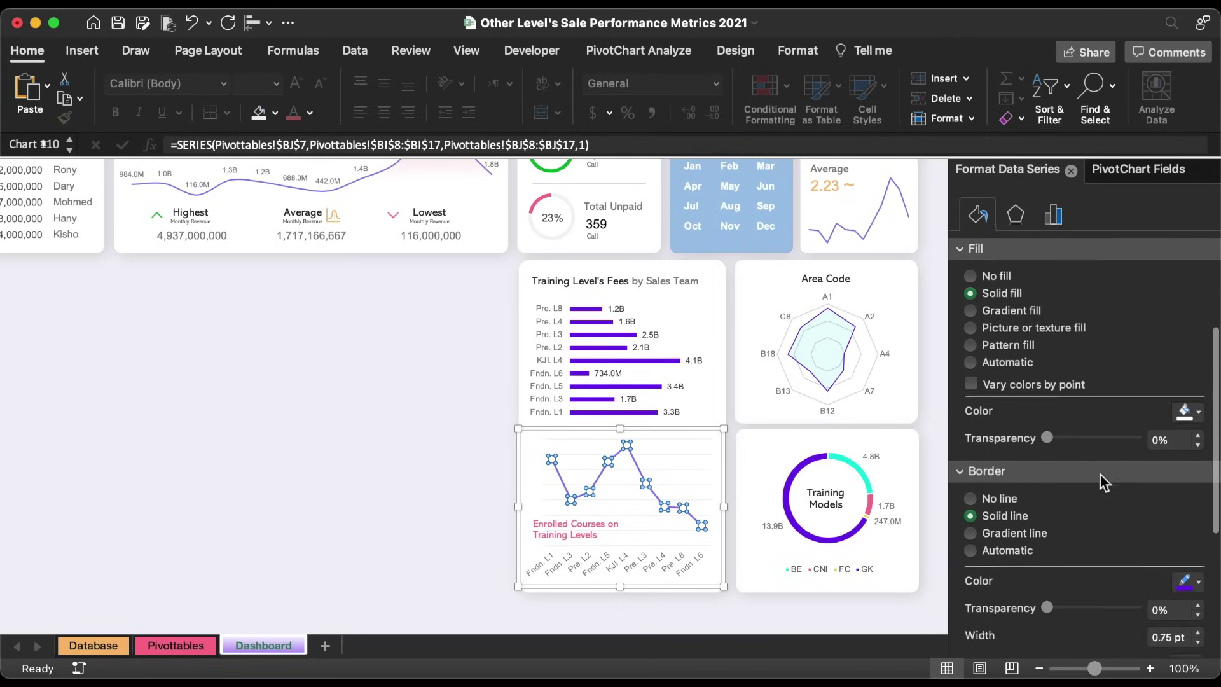
scroll(1100, 475, "down", 4)
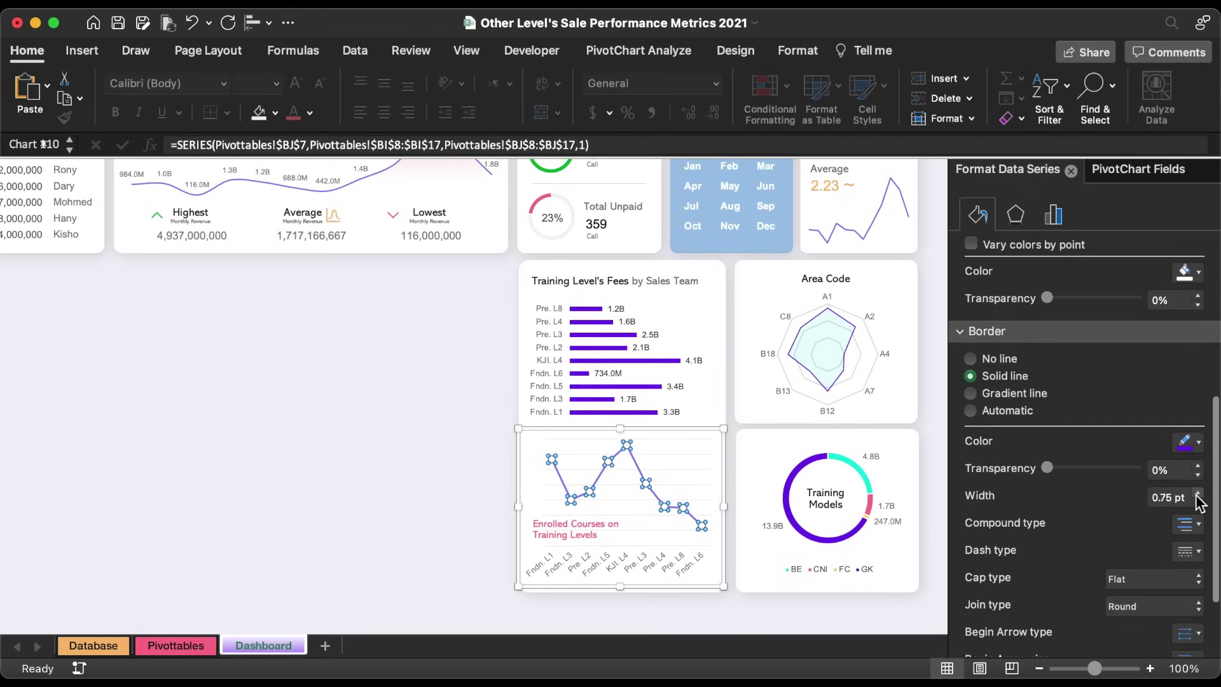
left_click(1197, 495)
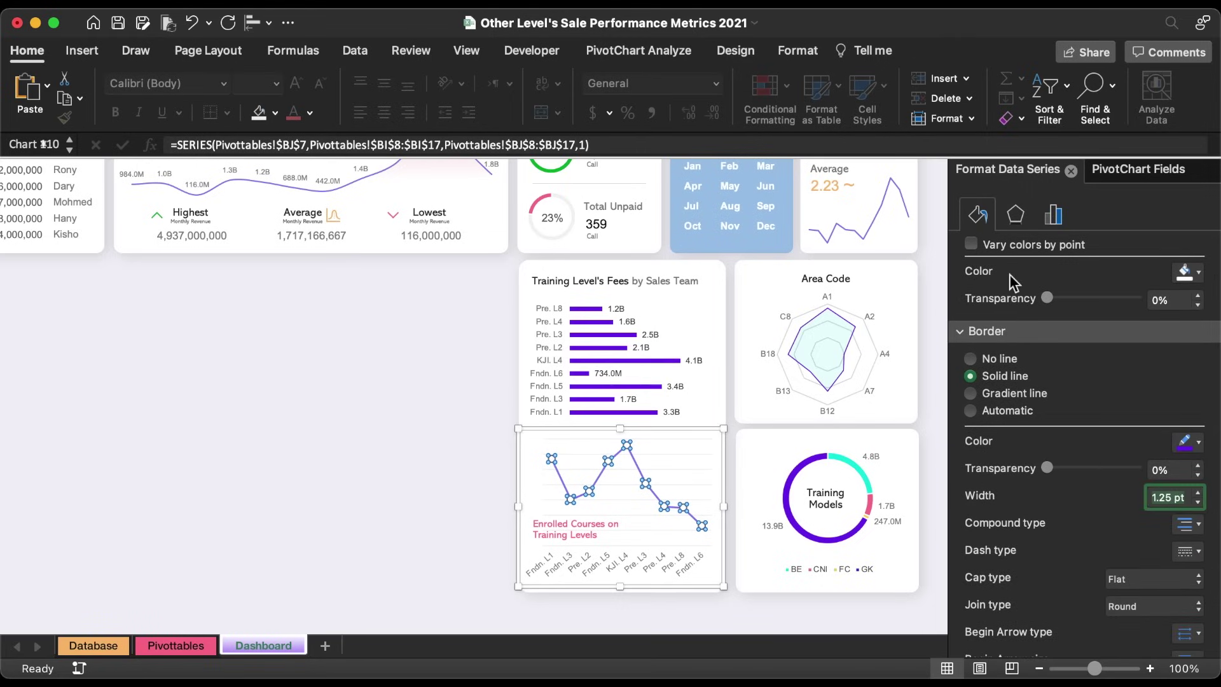
left_click(975, 252)
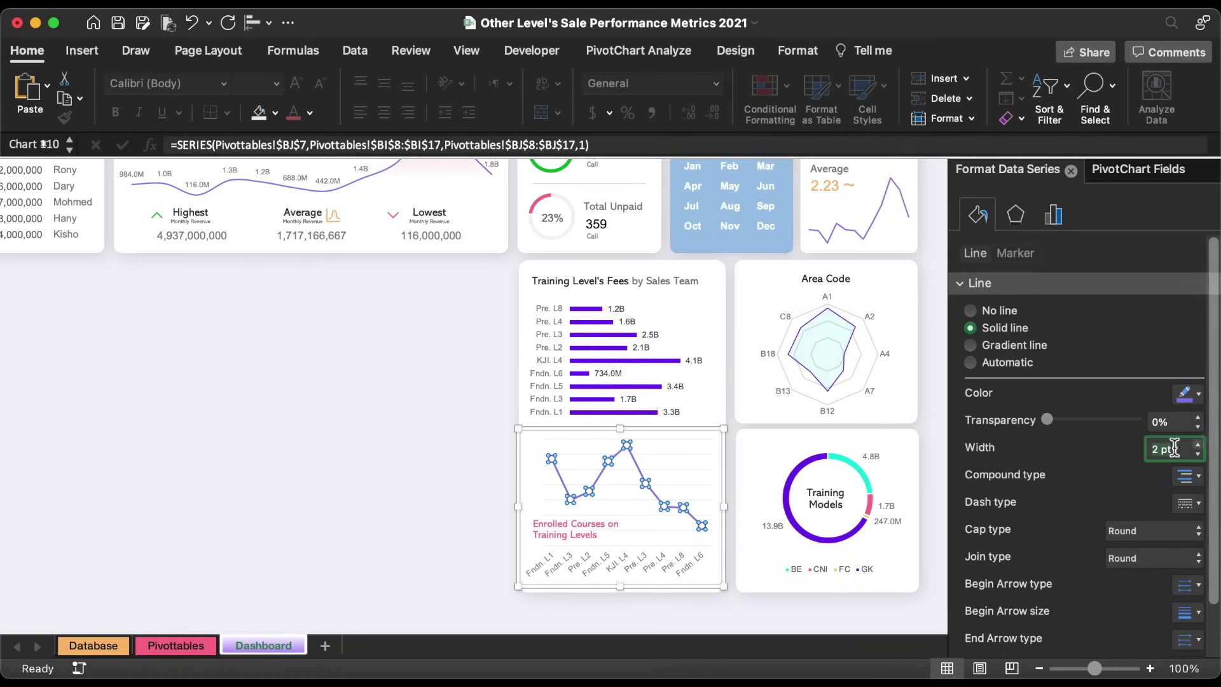
left_click(468, 490)
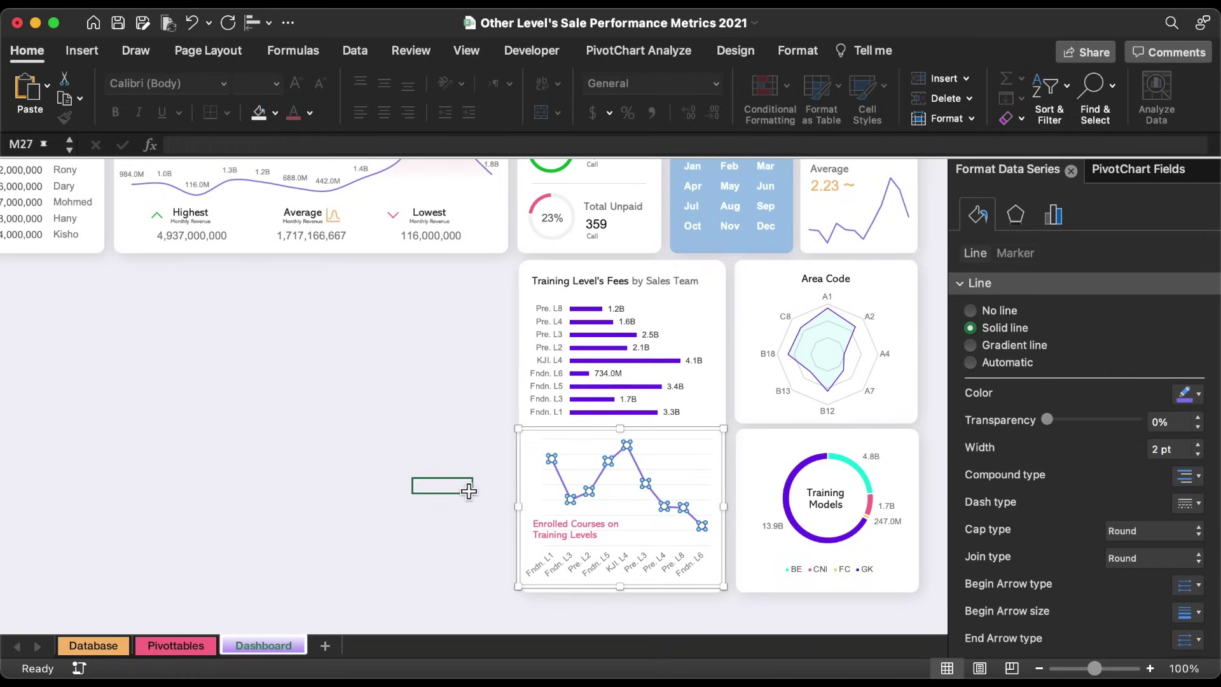
scroll(469, 490, "up", 2)
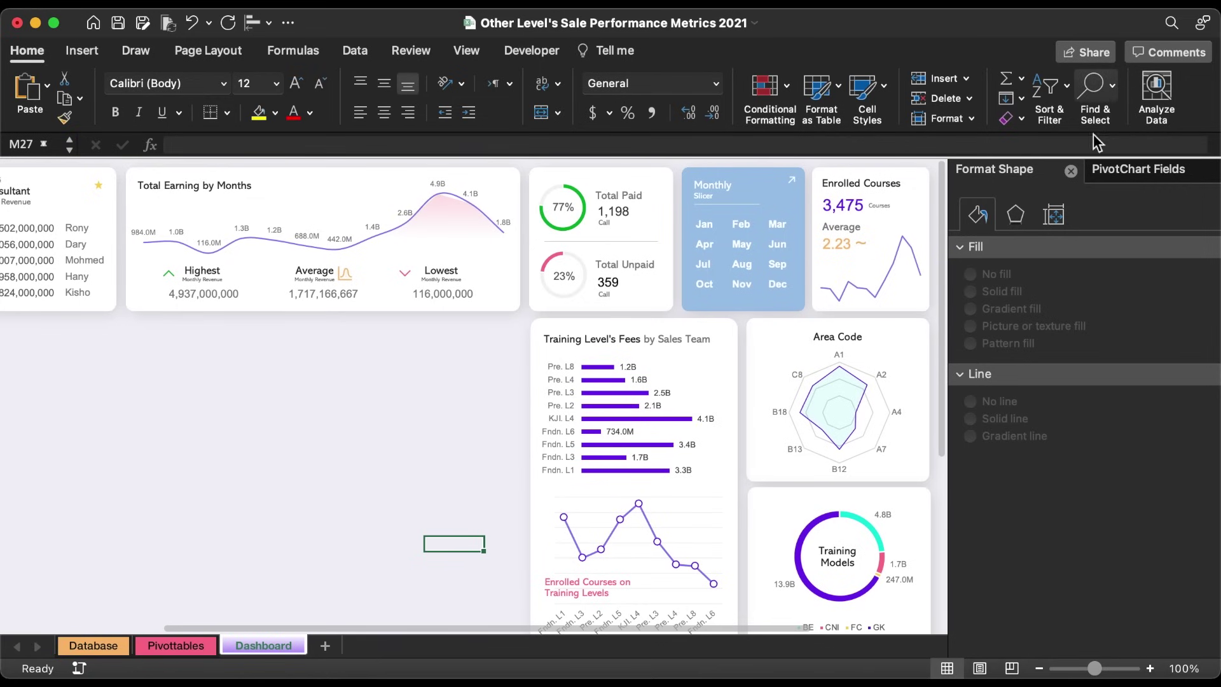
Close the Format pane to view the full dashboard.
left_click(1071, 171)
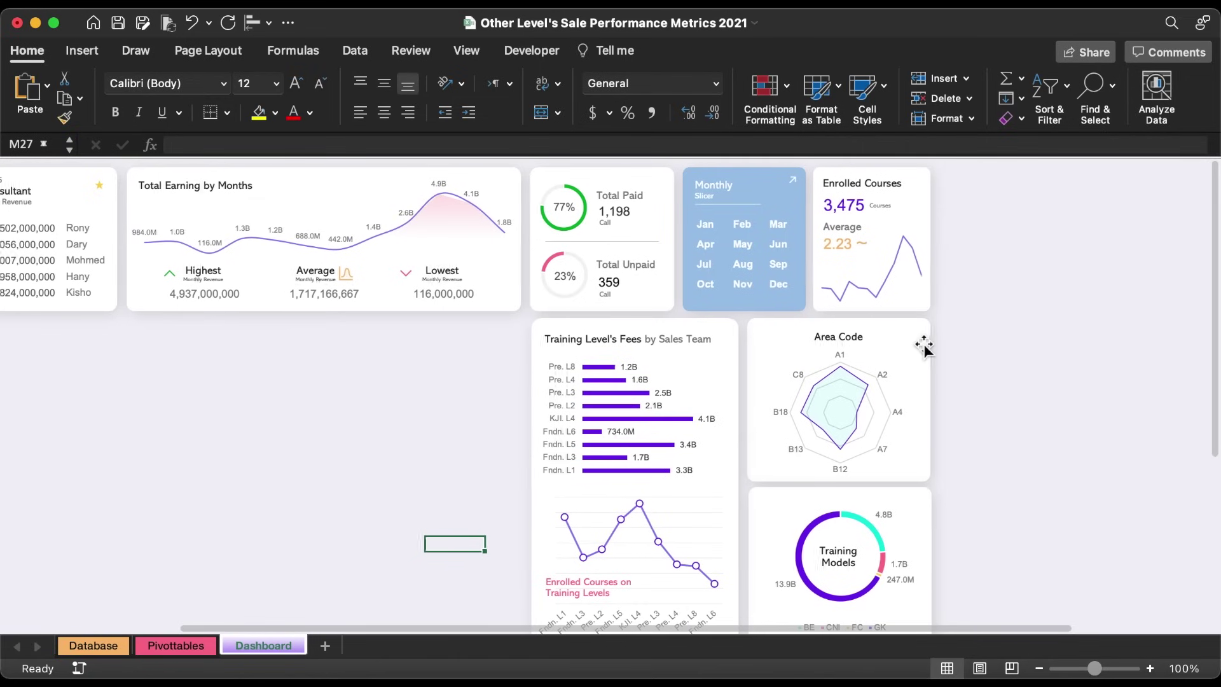
scroll(920, 344, "left", 5)
scroll(1056, 517, "down", 2)
scroll(1060, 499, "down", 2)
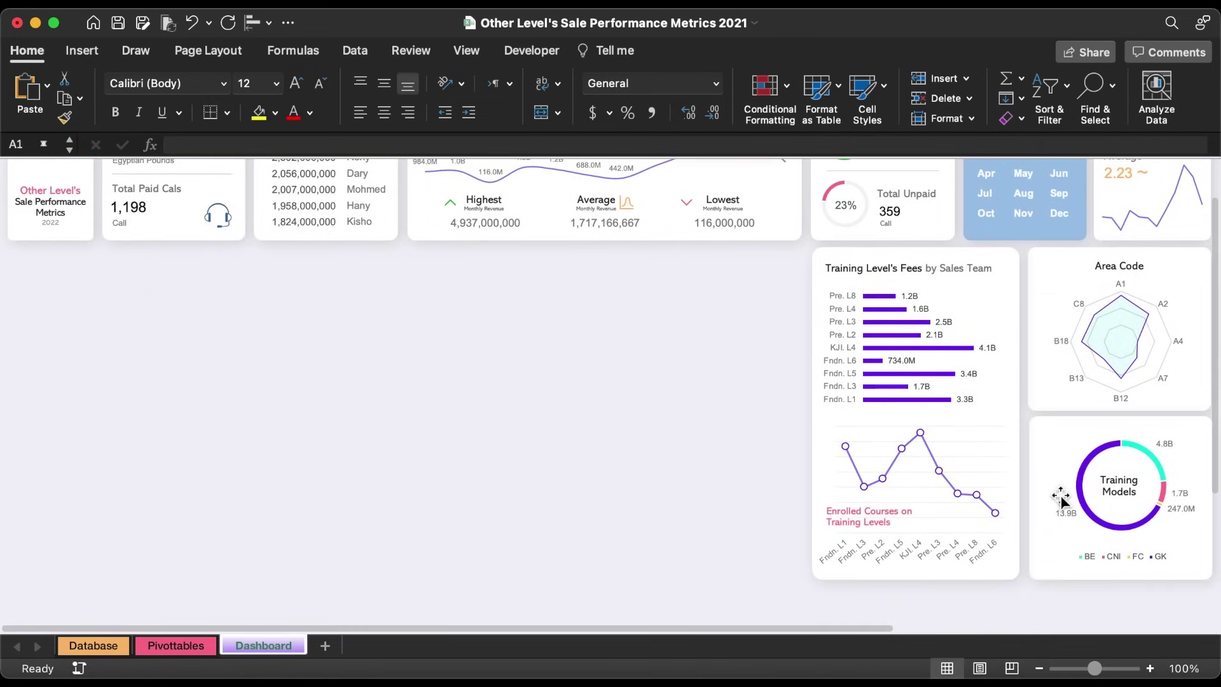
Nudge the Training Models donut chart's top edge down slightly.
left_click(1057, 425)
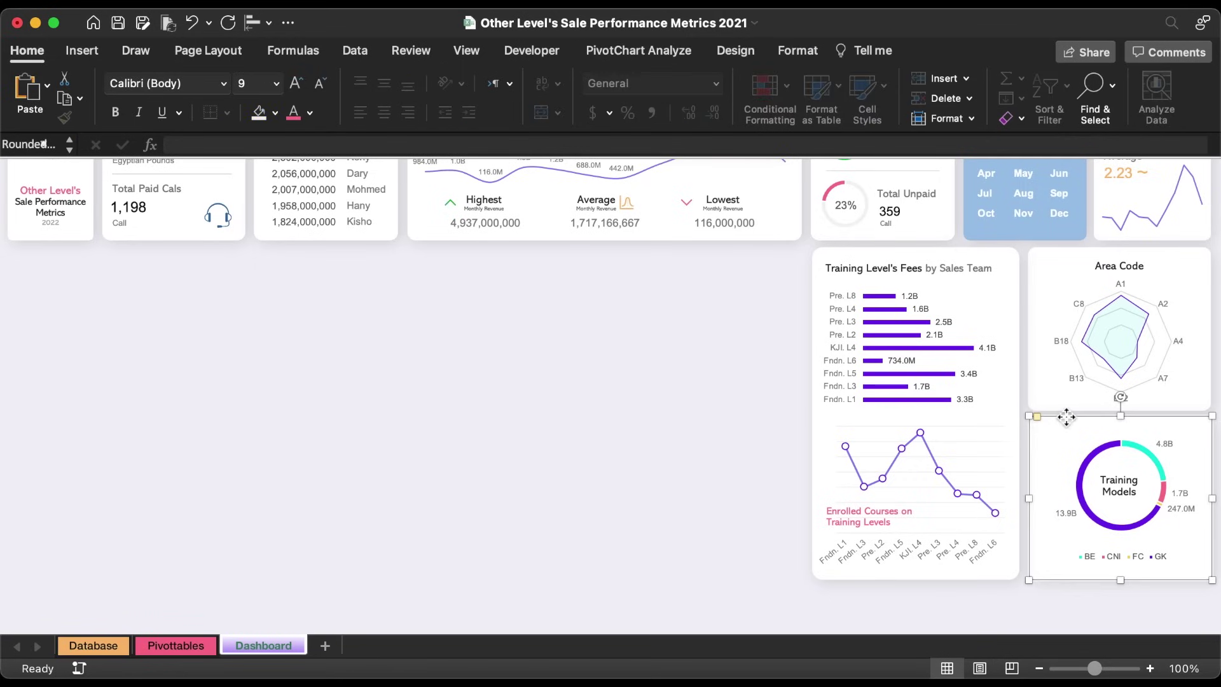
left_click_drag(1124, 420, 1125, 424)
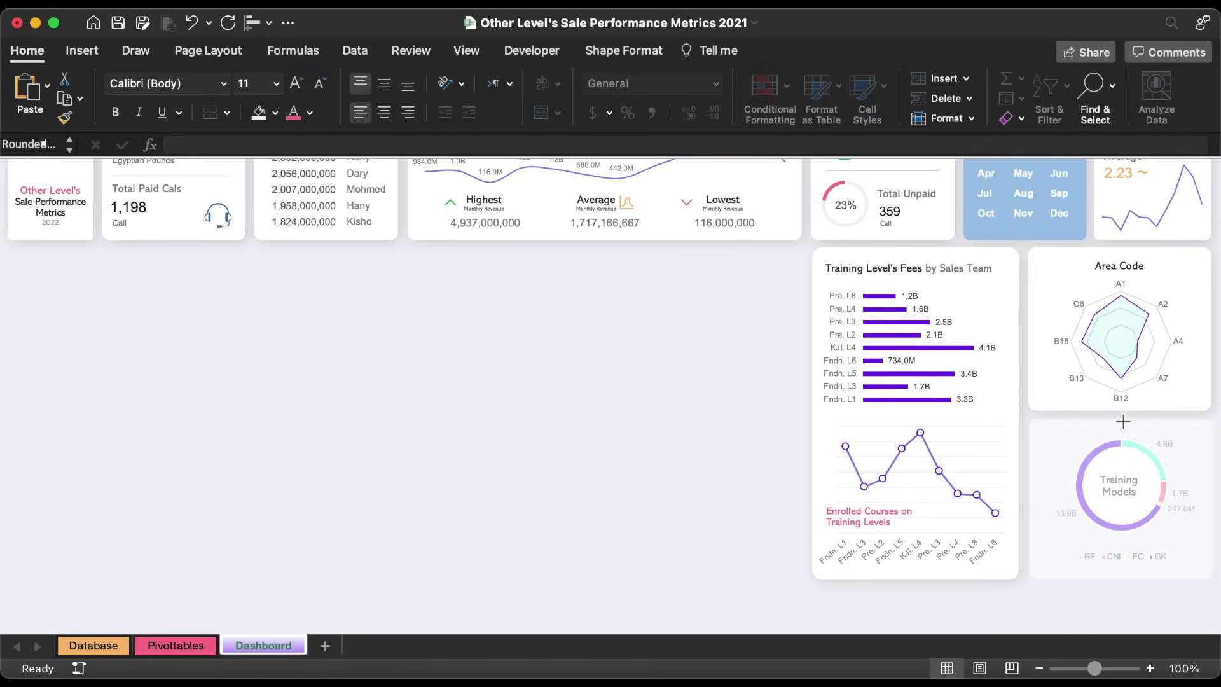
left_click(694, 388)
scroll(694, 388, "up", 4)
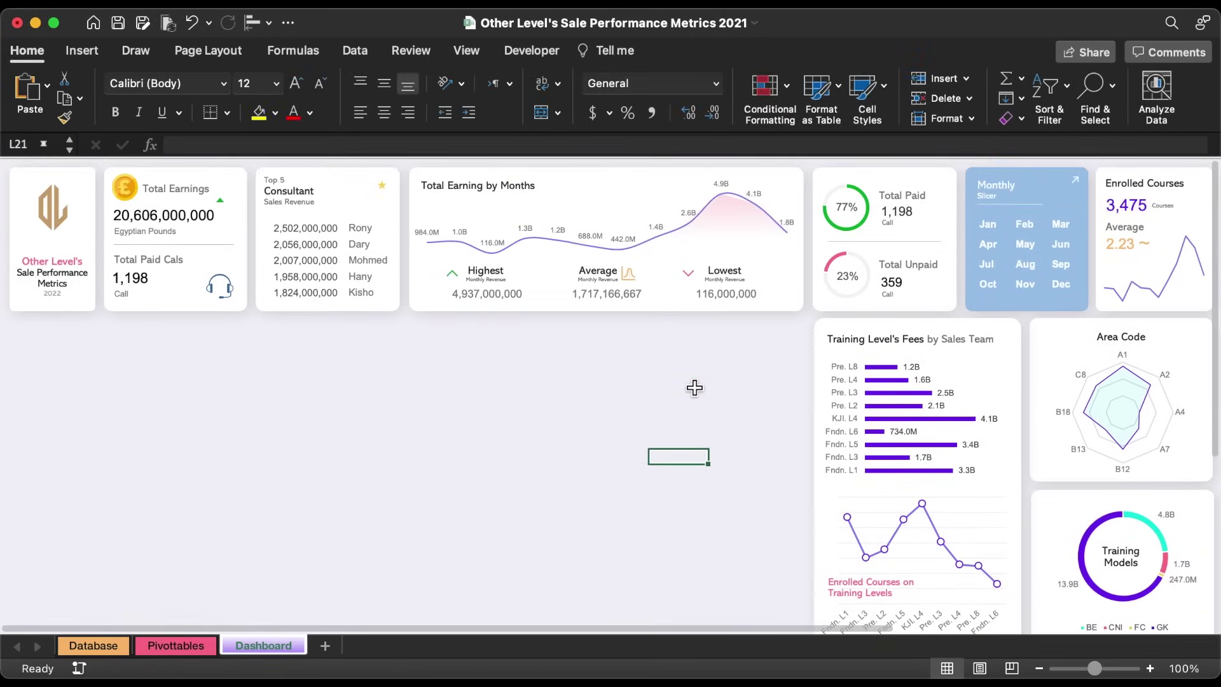